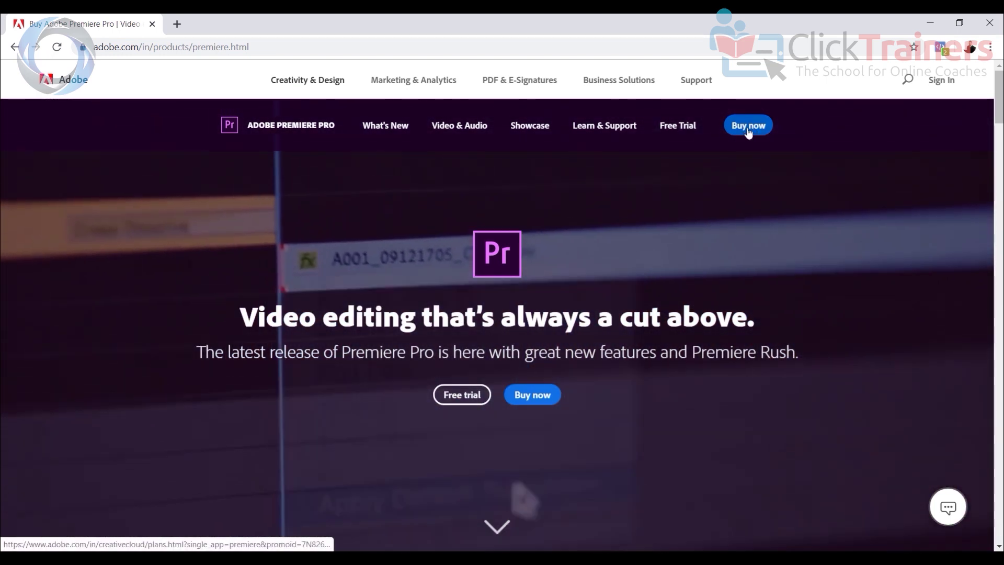
- Open the Premiere Pro purchase plans and choose the monthly plan for the Single App subscription
left_click(749, 130)
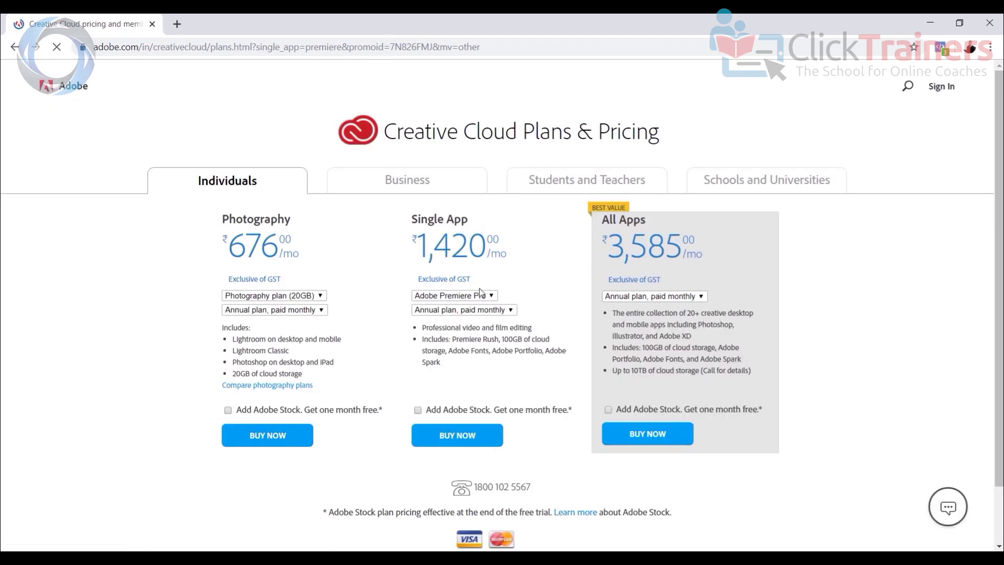
left_click(494, 313)
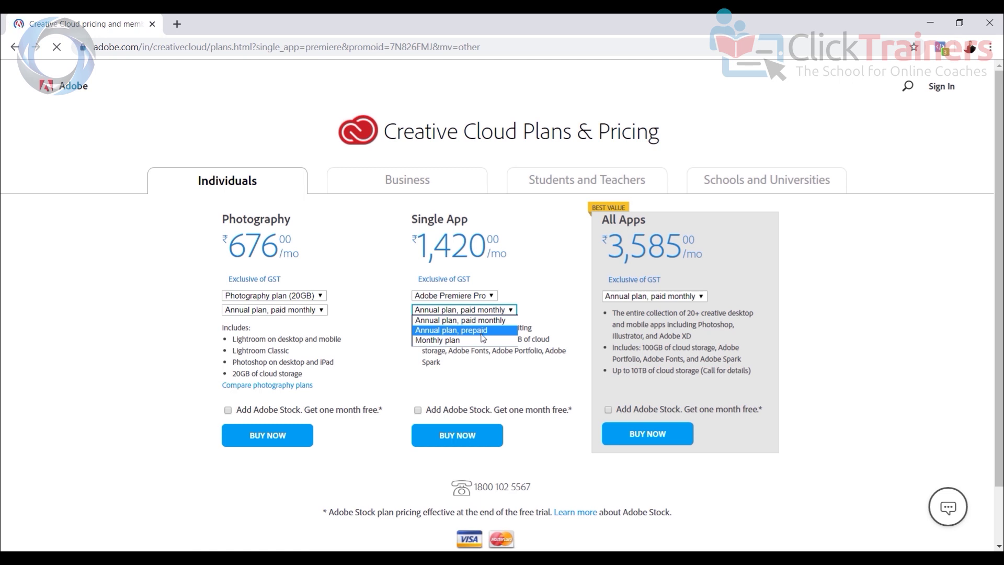
left_click(469, 345)
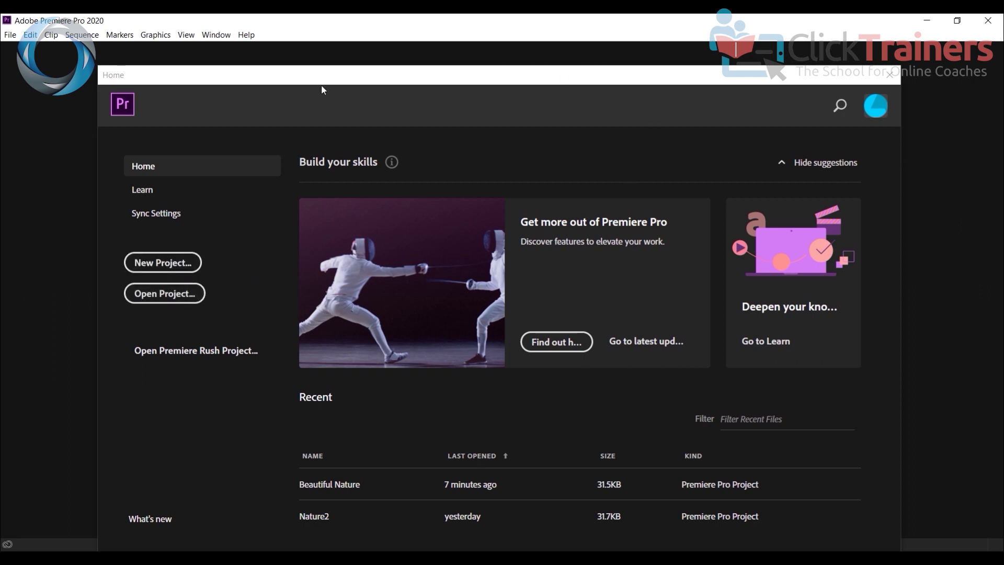
- Switch to Adobe Premiere Pro and start a new project named "Beatuiful Nature 1"
left_click(10, 36)
left_click(47, 67)
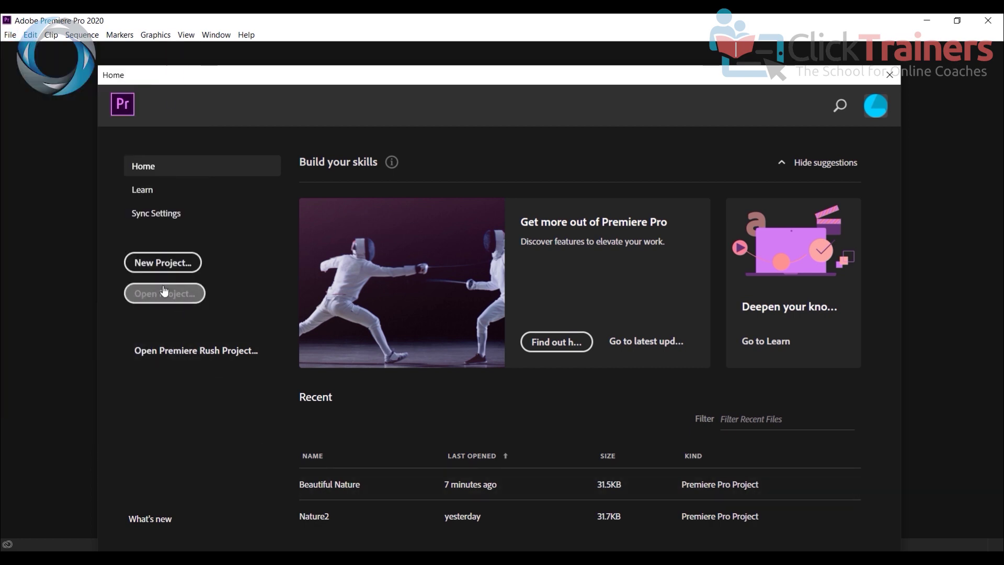
left_click(163, 263)
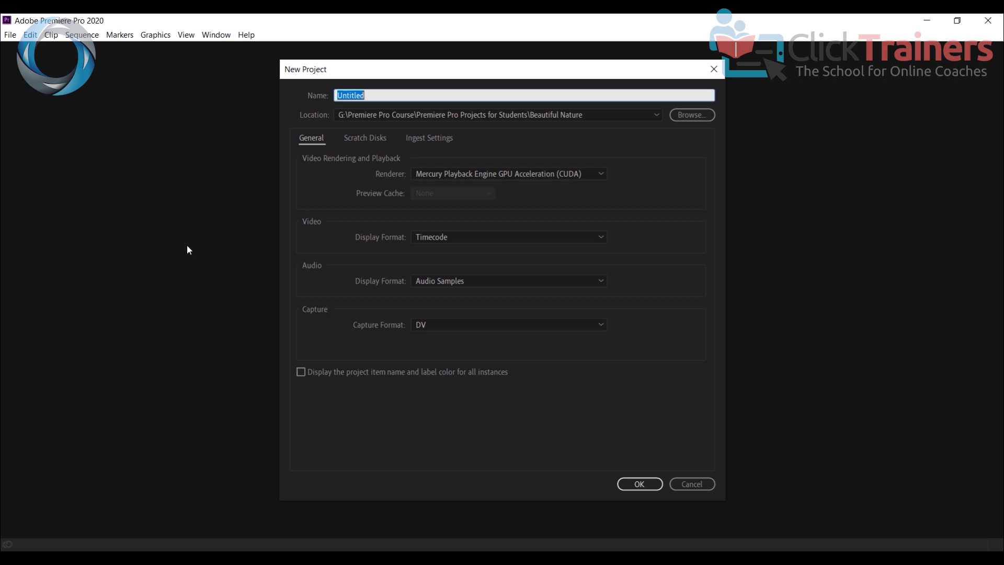
type("Beatuiful Nature 1")
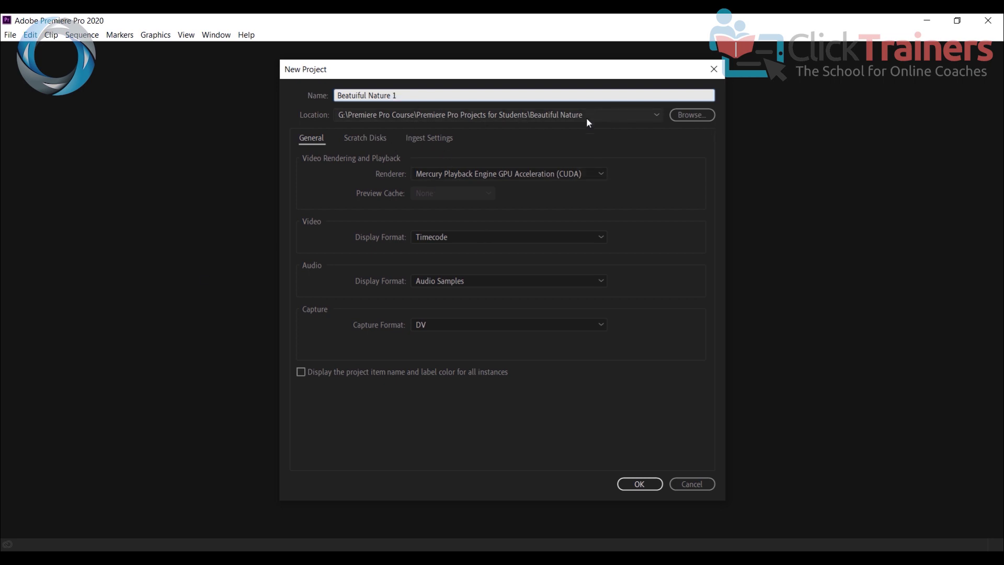
- Set the project location to the Beautiful Nature folder inside Premiere Pro Projects for Students and create the project
left_click(690, 114)
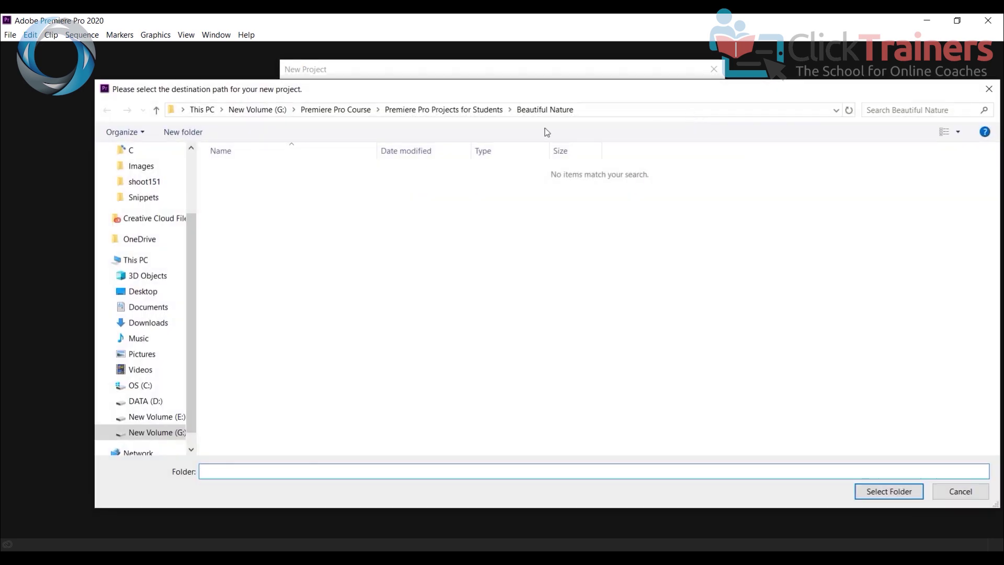
left_click(449, 114)
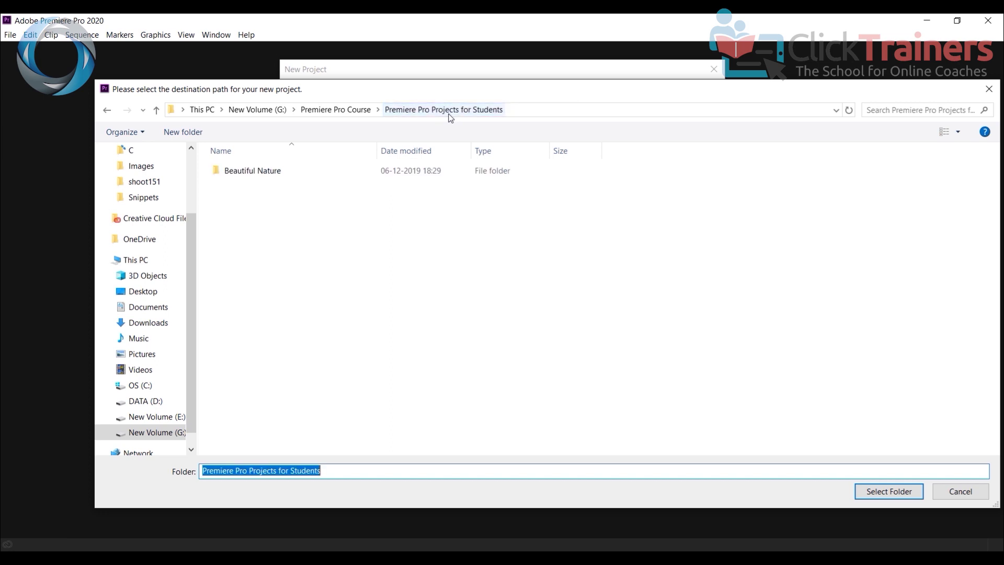
left_click(336, 109)
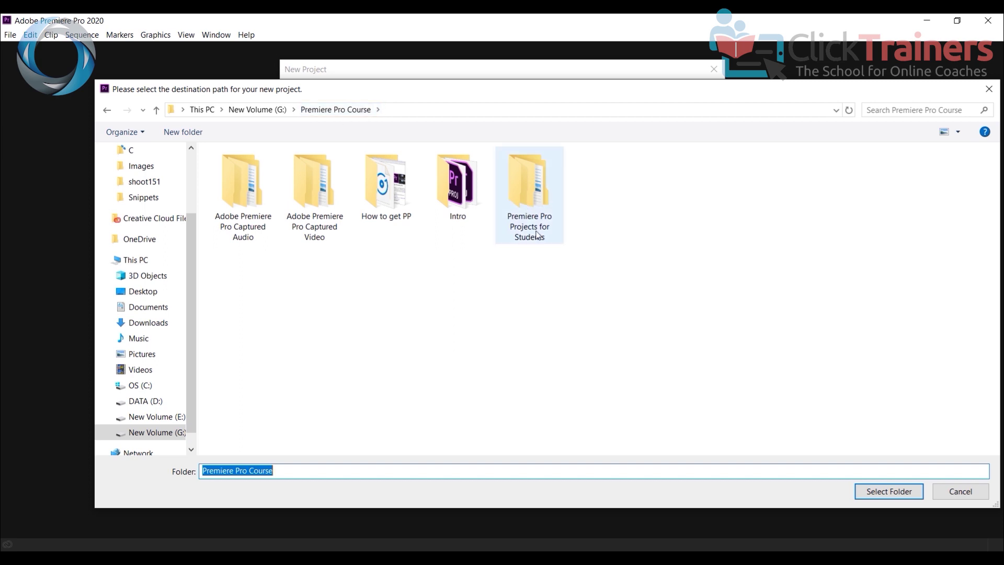
double_click(529, 212)
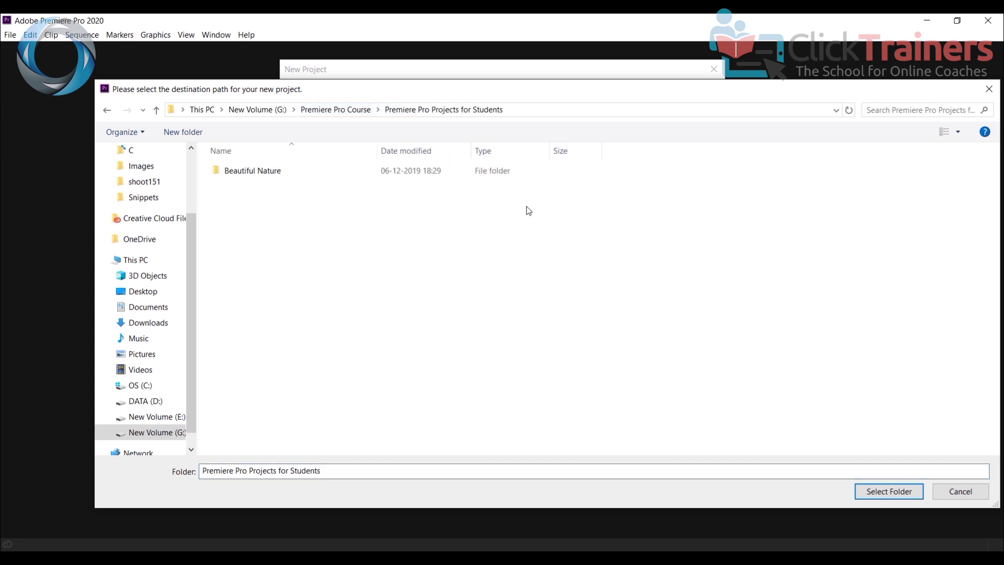
double_click(265, 177)
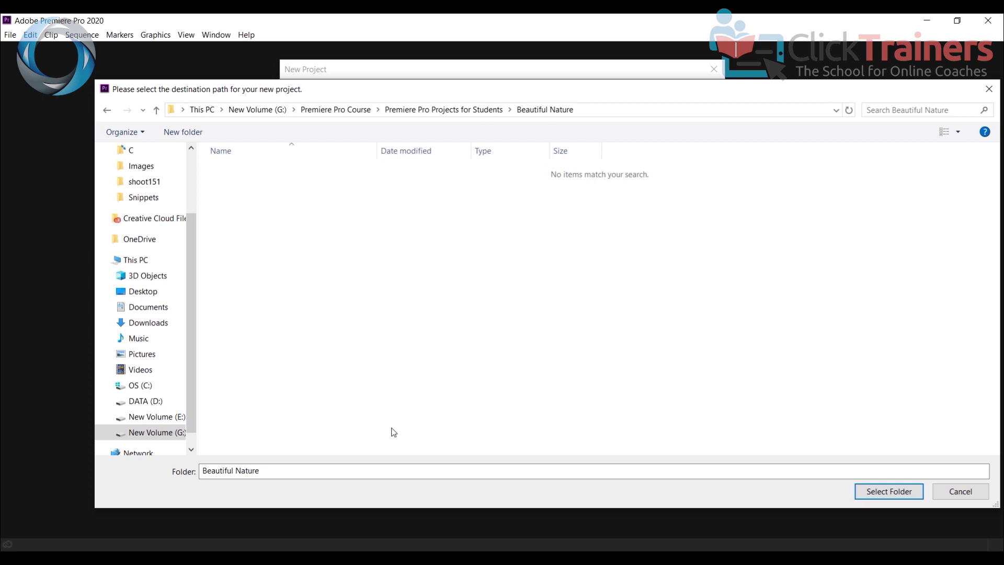
left_click(299, 471)
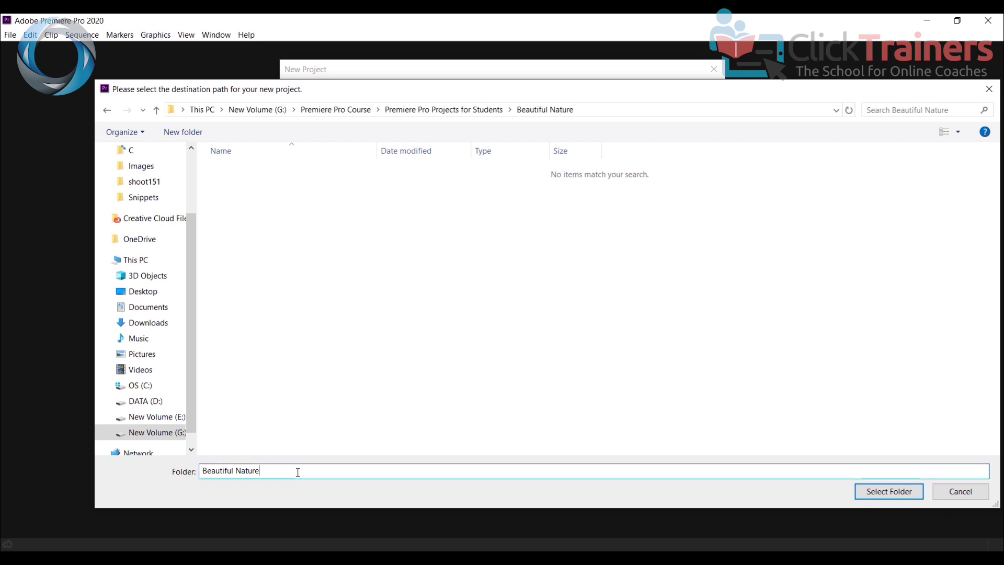
left_click(889, 492)
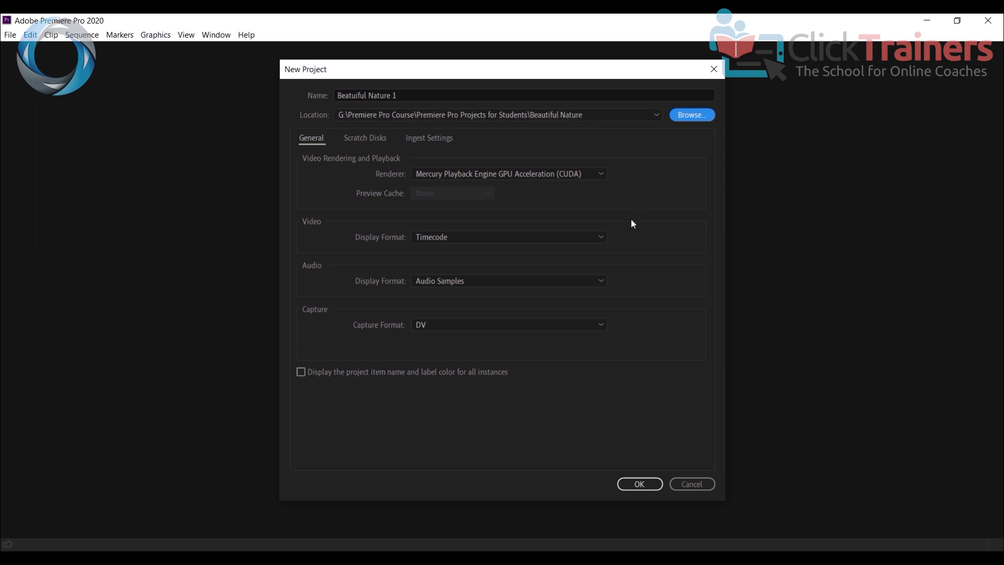
left_click(639, 483)
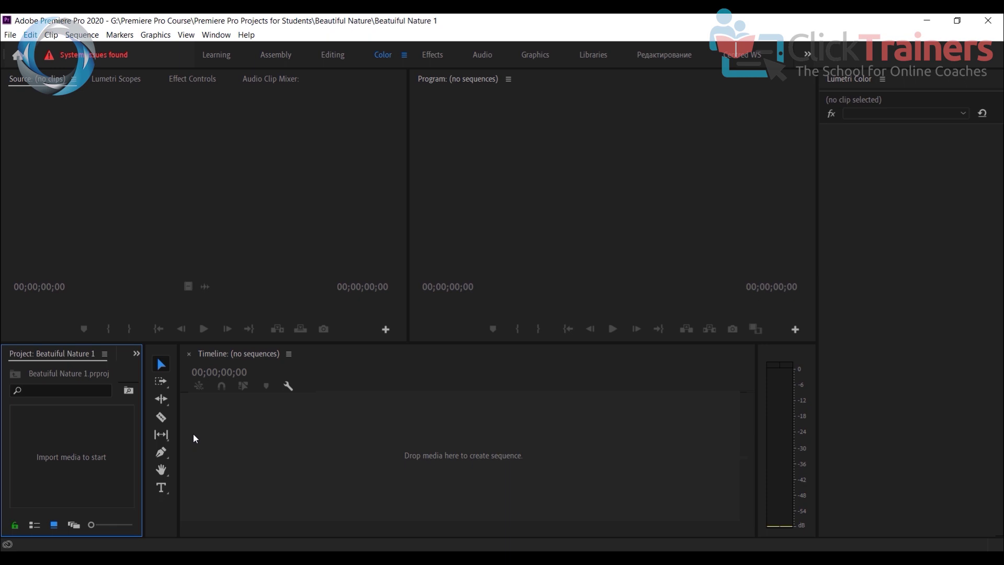
left_click(224, 35)
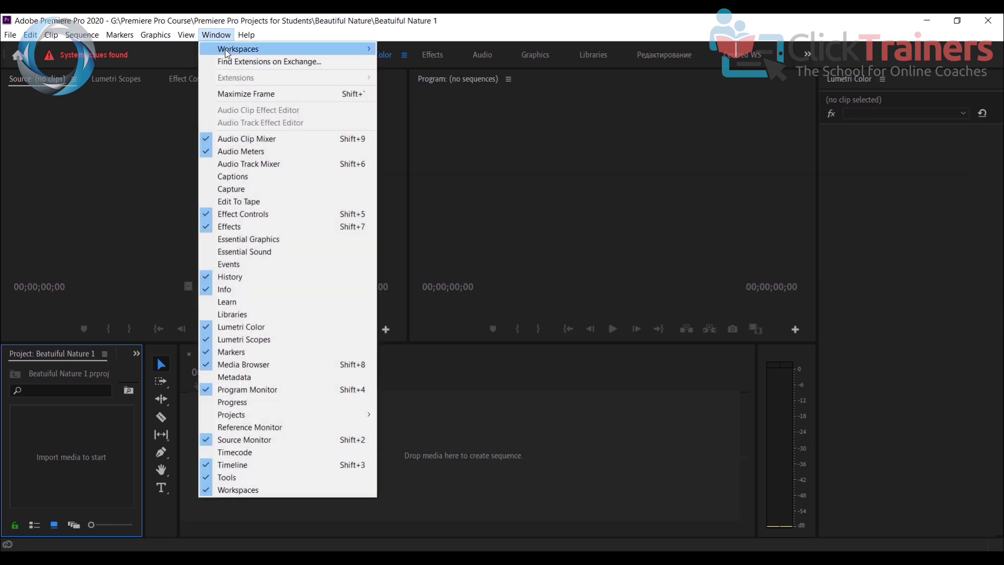
mouse_move(238, 48)
left_click(724, 449)
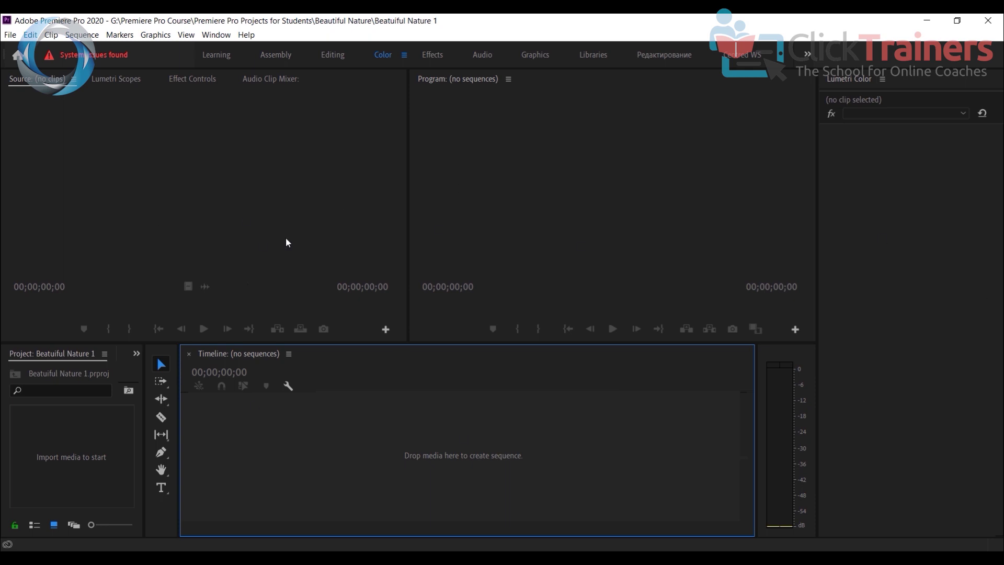
- Switch the interface to the Learning workspace
left_click(216, 34)
mouse_move(243, 50)
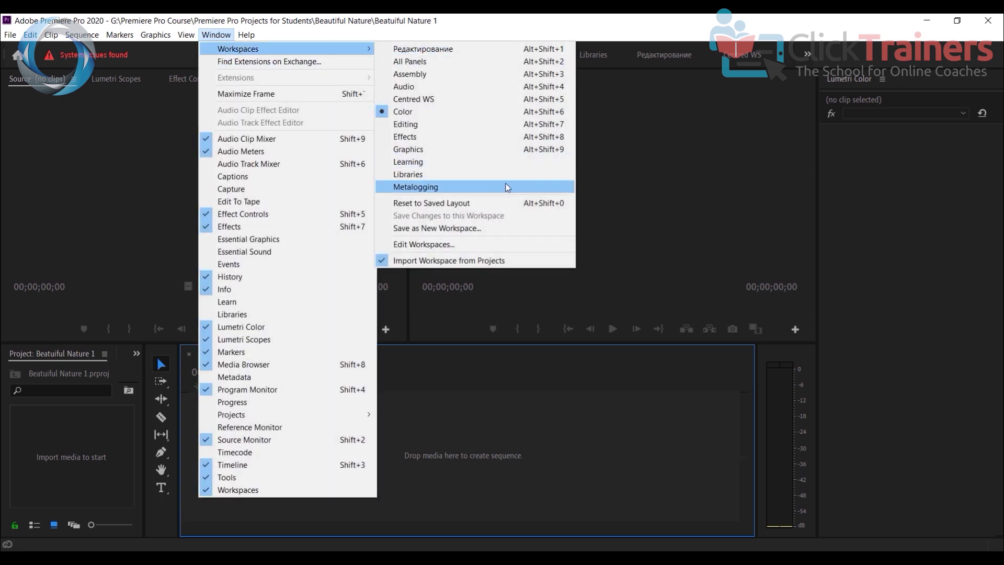
left_click(510, 162)
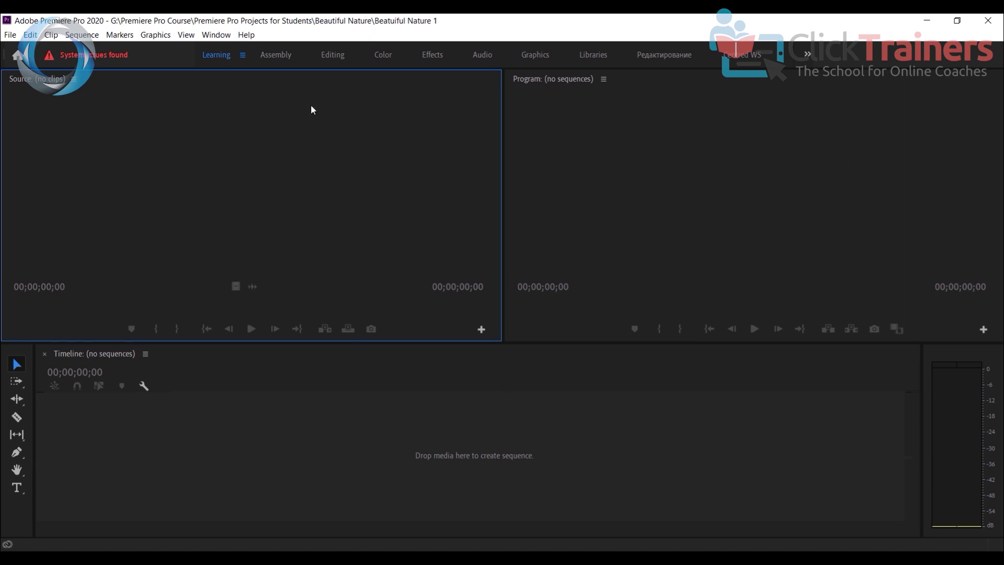
- Switch the interface to the Color workspace
left_click(204, 36)
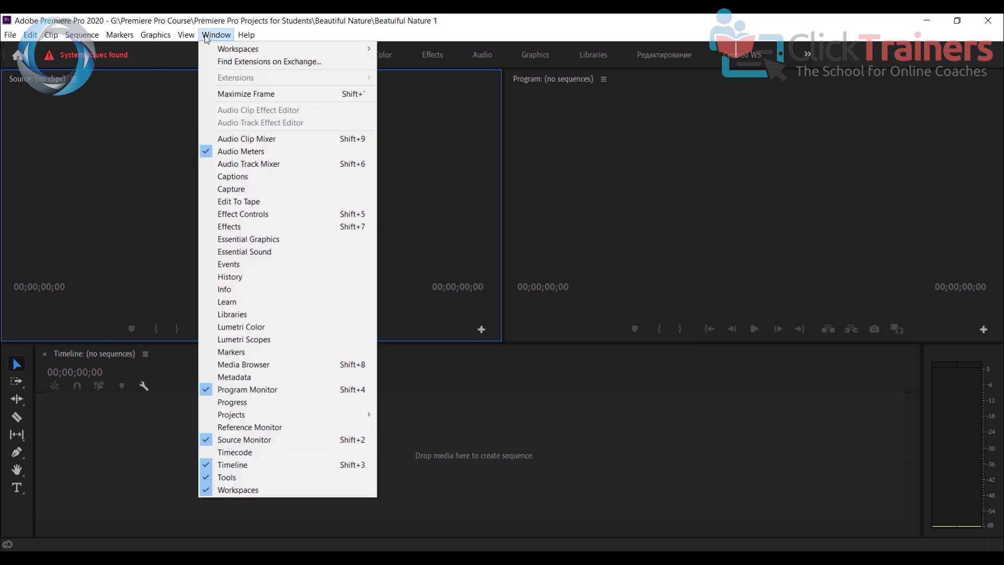
mouse_move(228, 49)
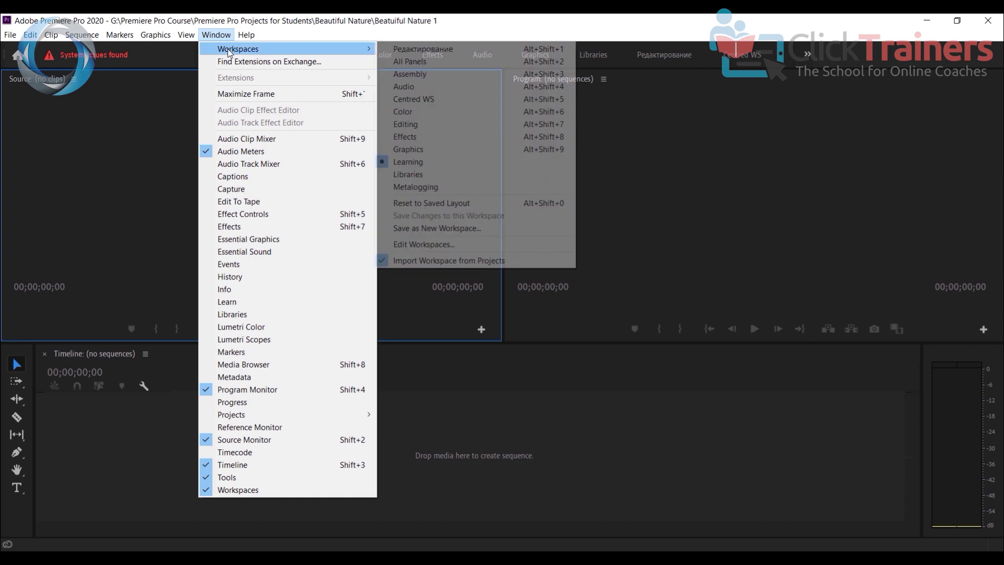
left_click(408, 114)
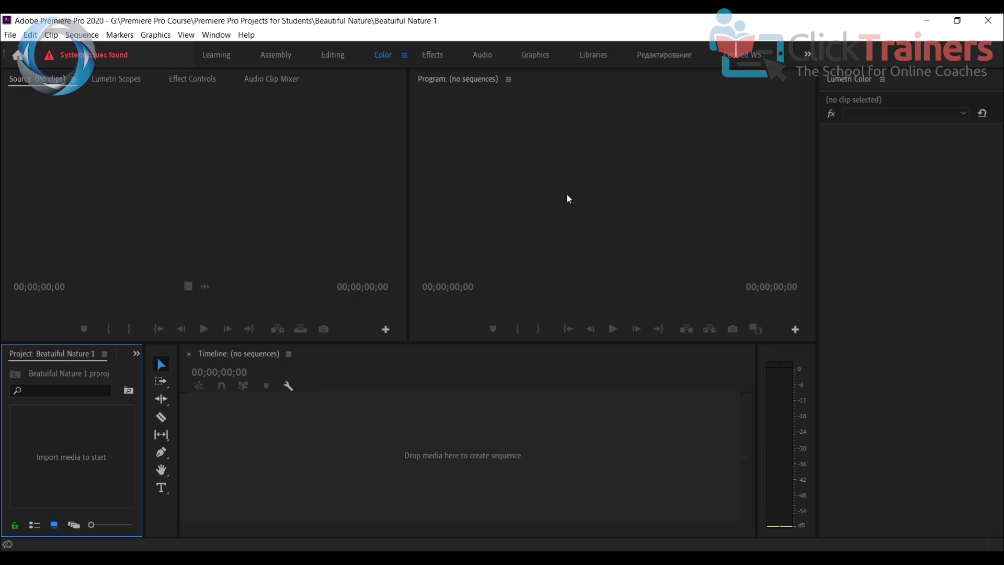
left_click(246, 35)
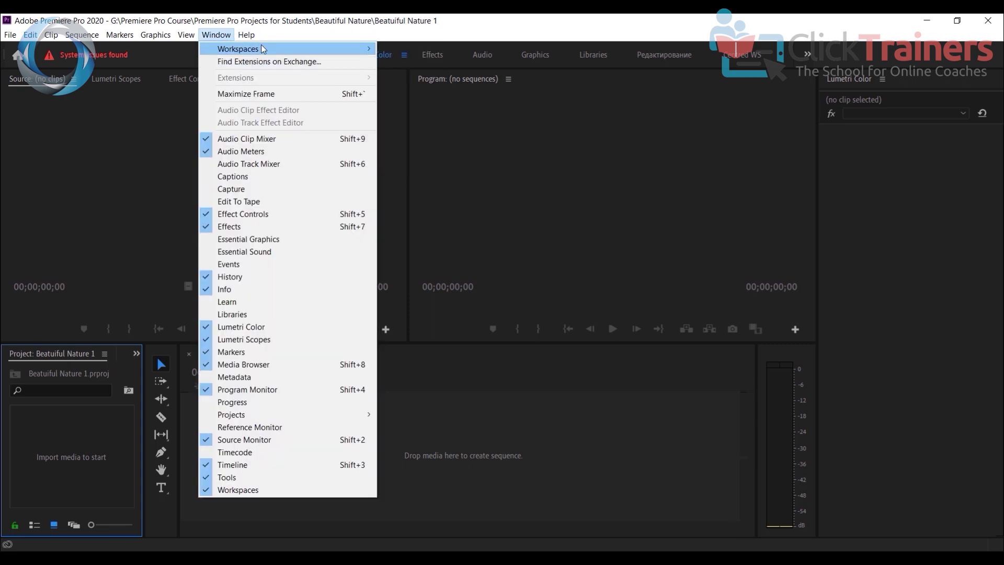
mouse_move(261, 47)
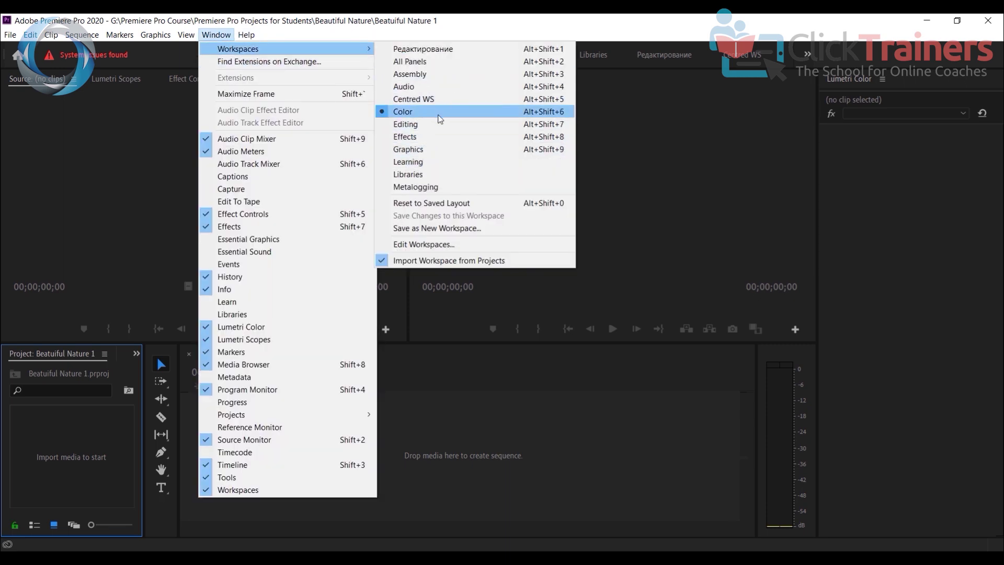
left_click(173, 353)
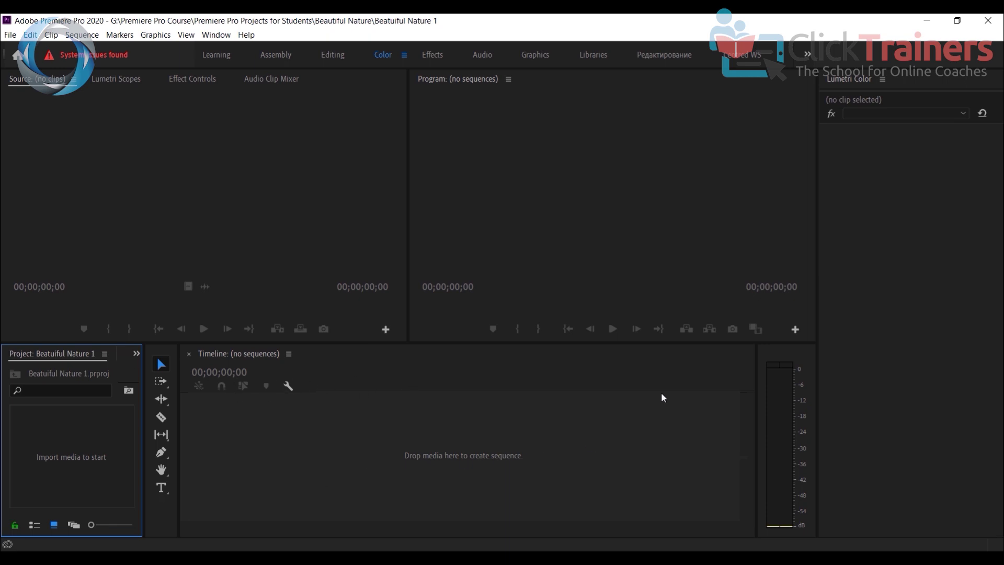
- Dock the Project panel between the Program Monitor and Lumetri Color, and narrow the Source Monitor to enlarge the Program Monitor
left_click_drag(124, 359, 803, 188)
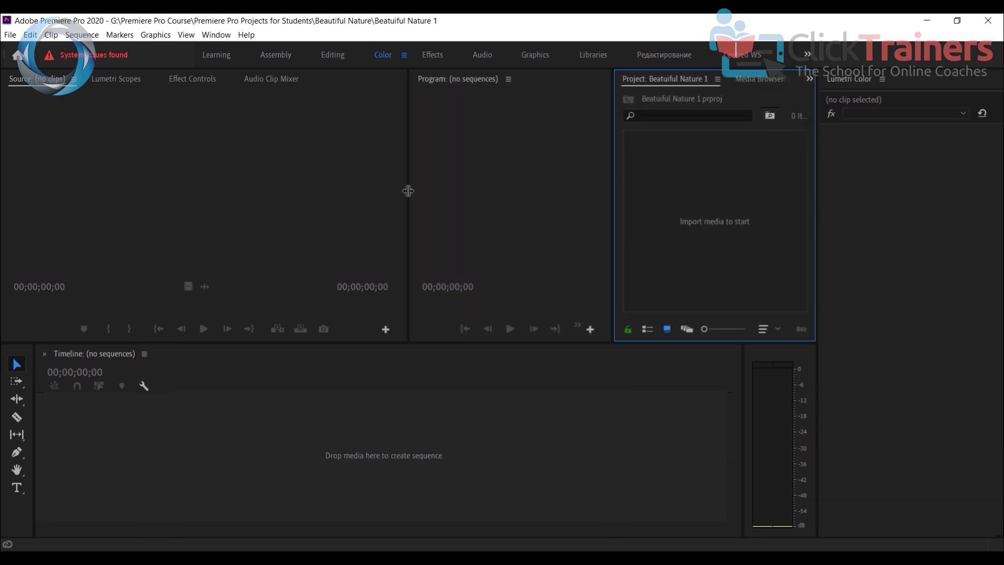
left_click_drag(408, 191, 392, 191)
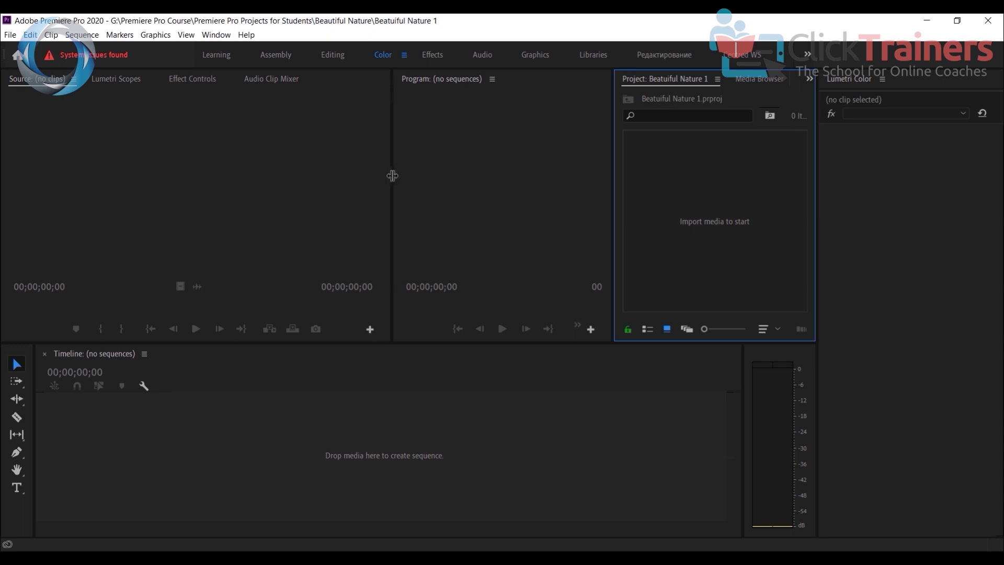
left_click_drag(392, 176, 227, 208)
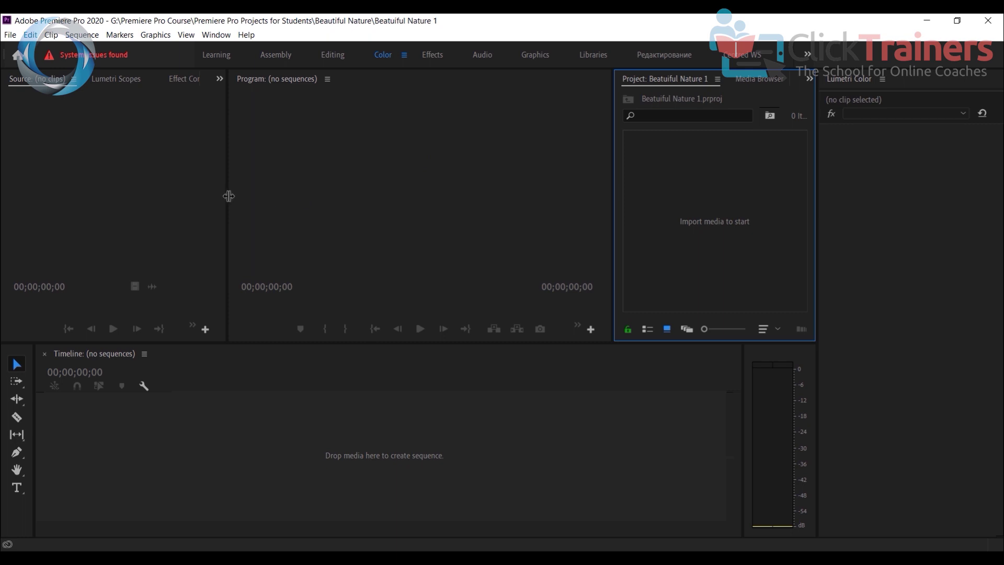
left_click_drag(227, 196, 212, 195)
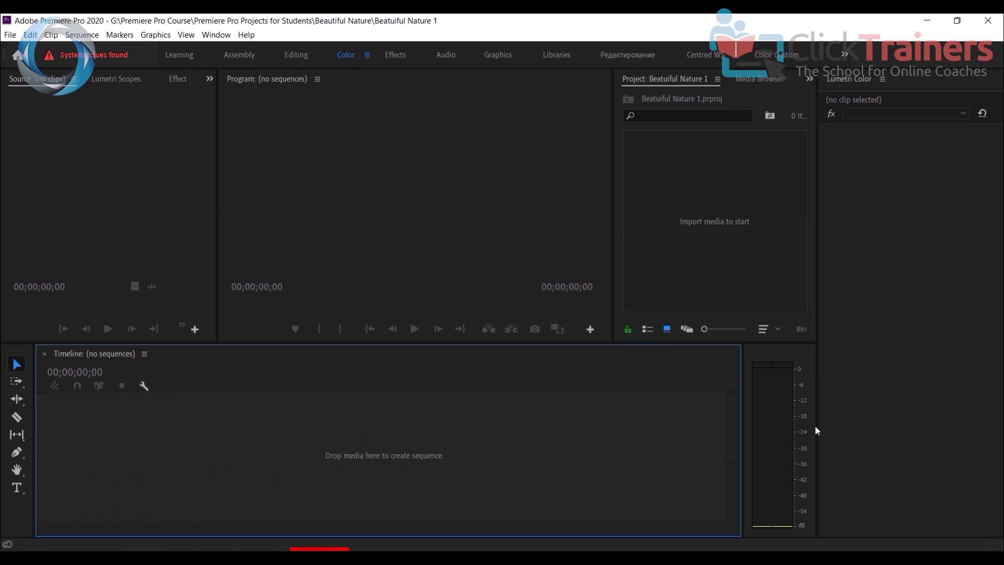
- Narrow the Lumetri Color panel and extend the Timeline by shrinking the audio meters
left_click_drag(817, 429, 872, 426)
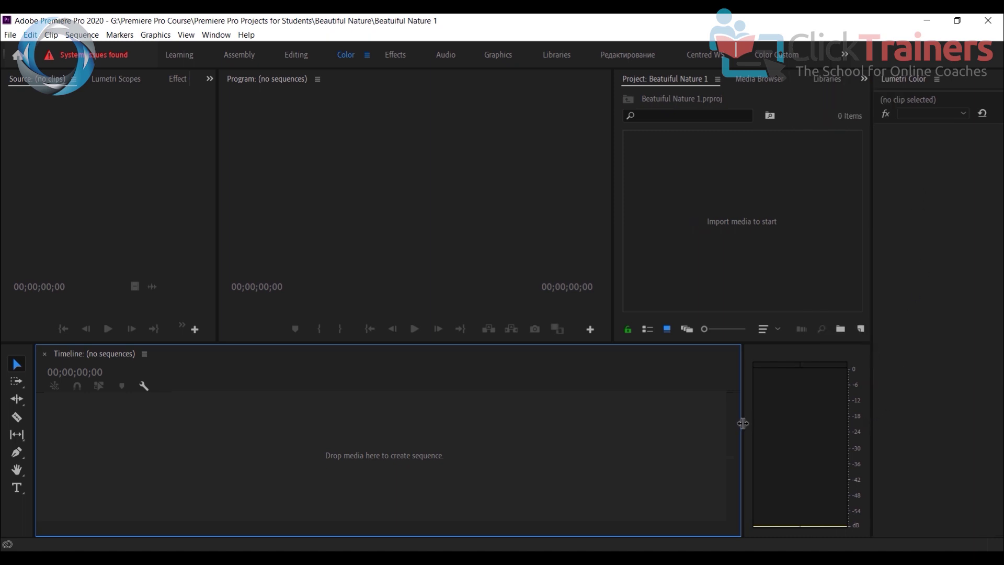
left_click_drag(743, 426, 809, 425)
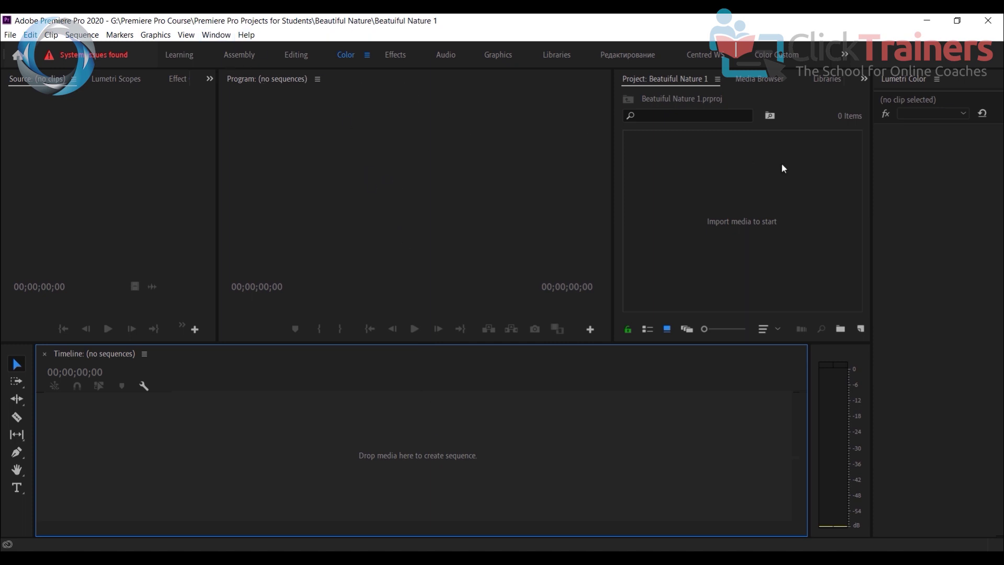
left_click(212, 37)
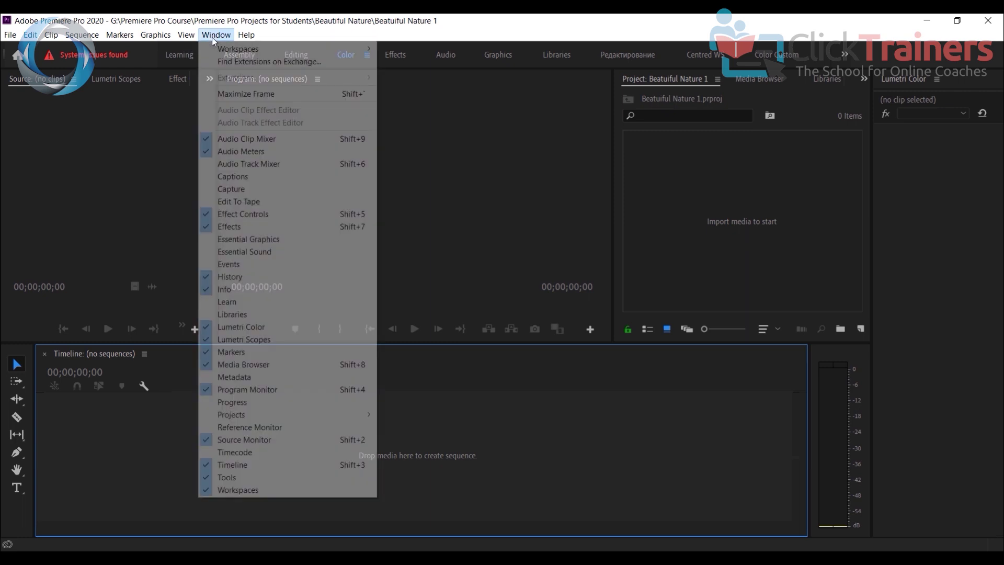
mouse_move(235, 50)
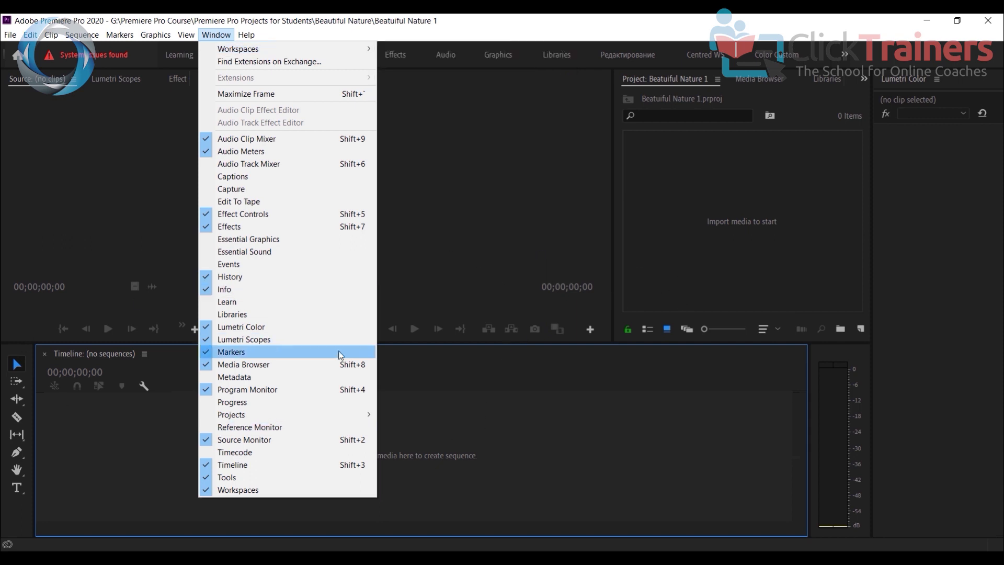
mouse_move(310, 53)
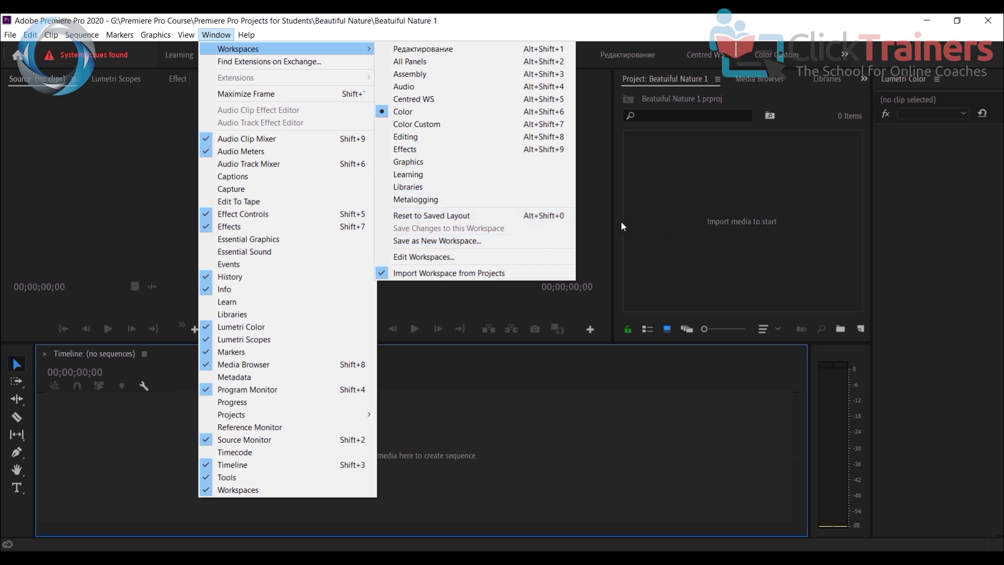
left_click(439, 241)
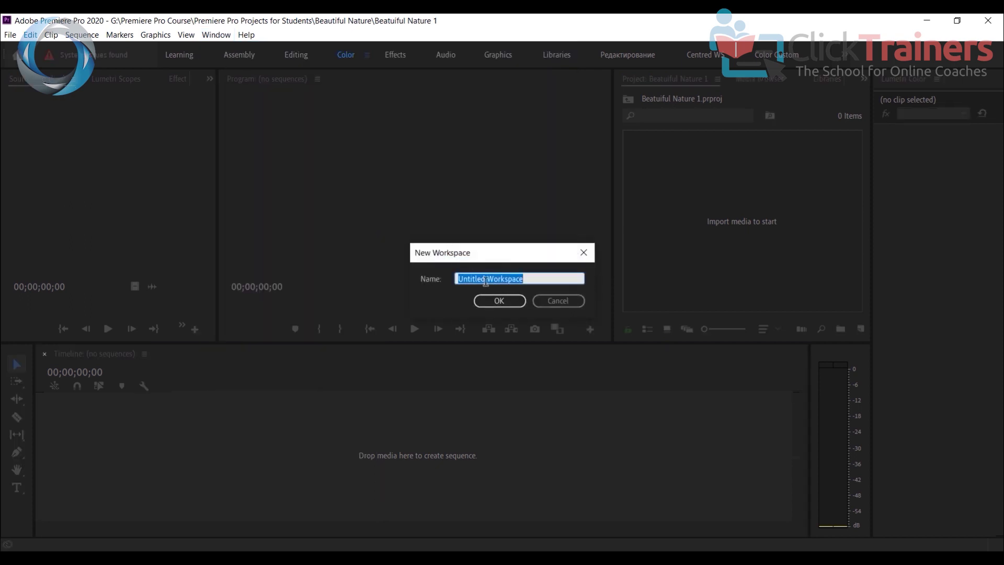
left_click(563, 302)
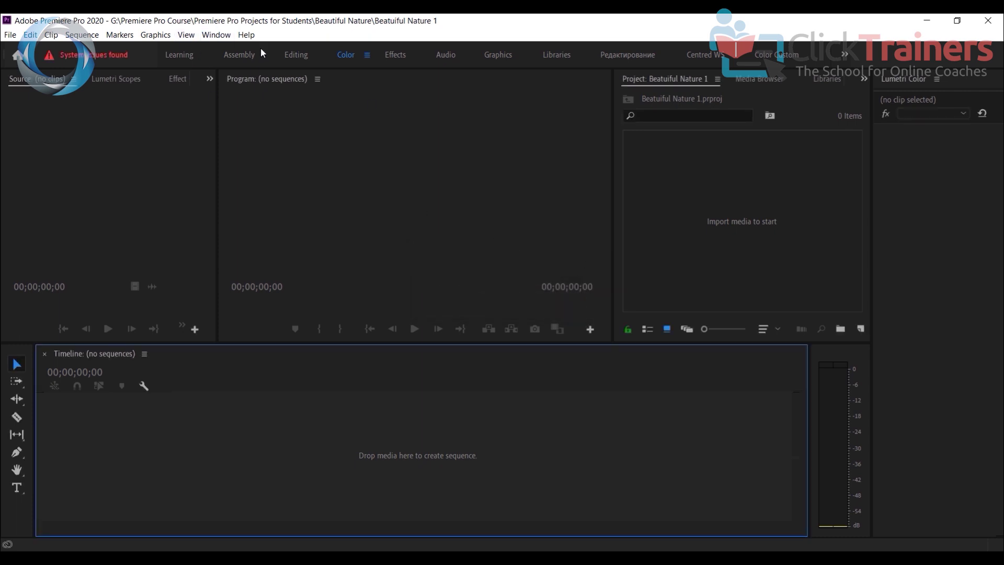
- Load the Color Custom workspace and resize its panels, narrowing Lumetri Color and the audio meters and widening the Program Monitor
left_click(216, 35)
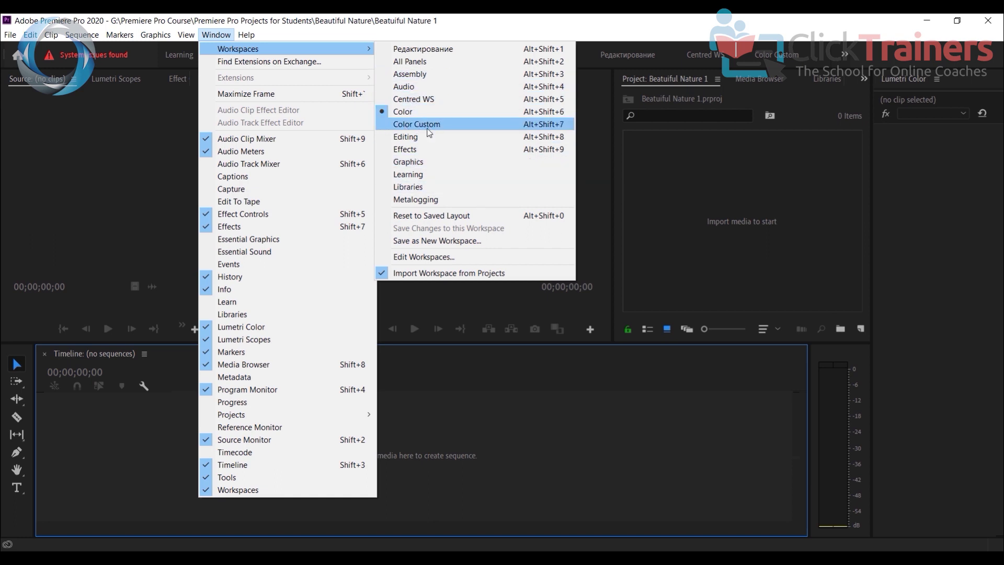
left_click(442, 125)
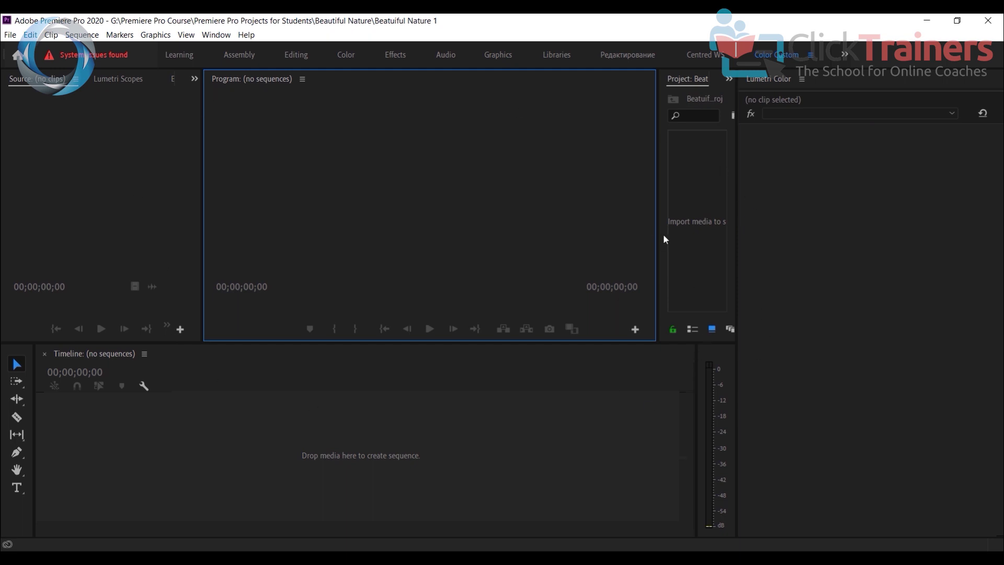
left_click_drag(738, 393, 906, 406)
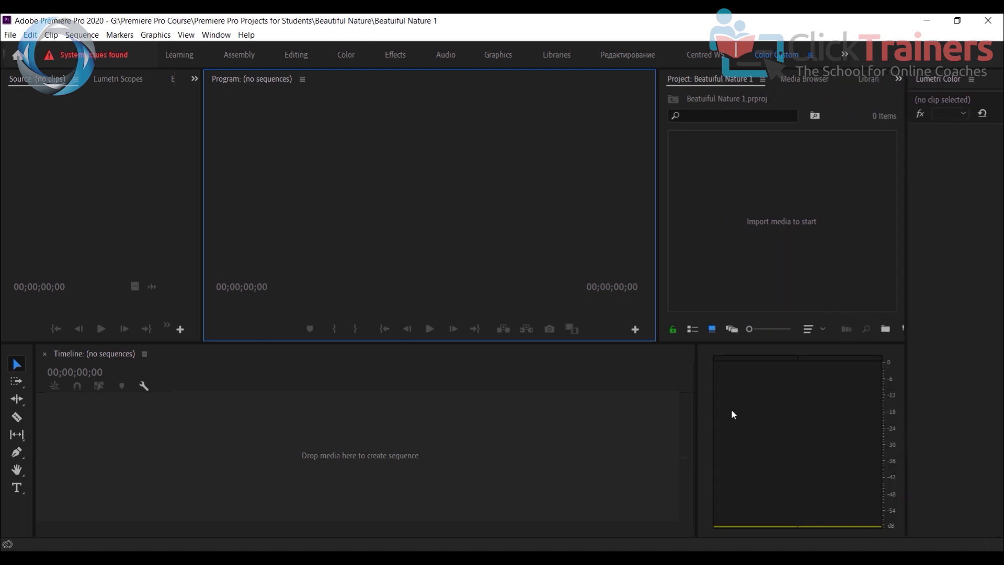
left_click_drag(698, 406, 825, 421)
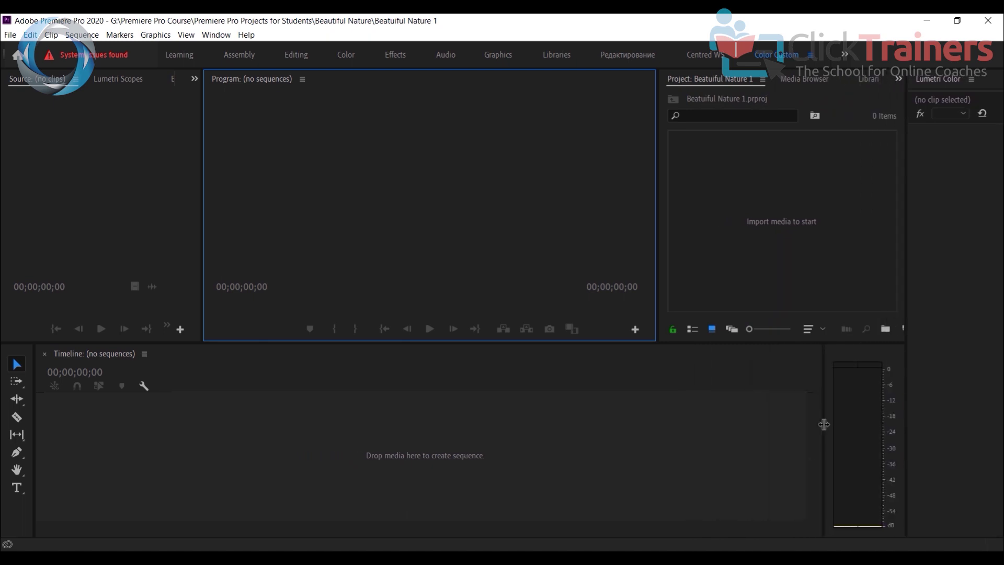
left_click_drag(656, 244, 694, 249)
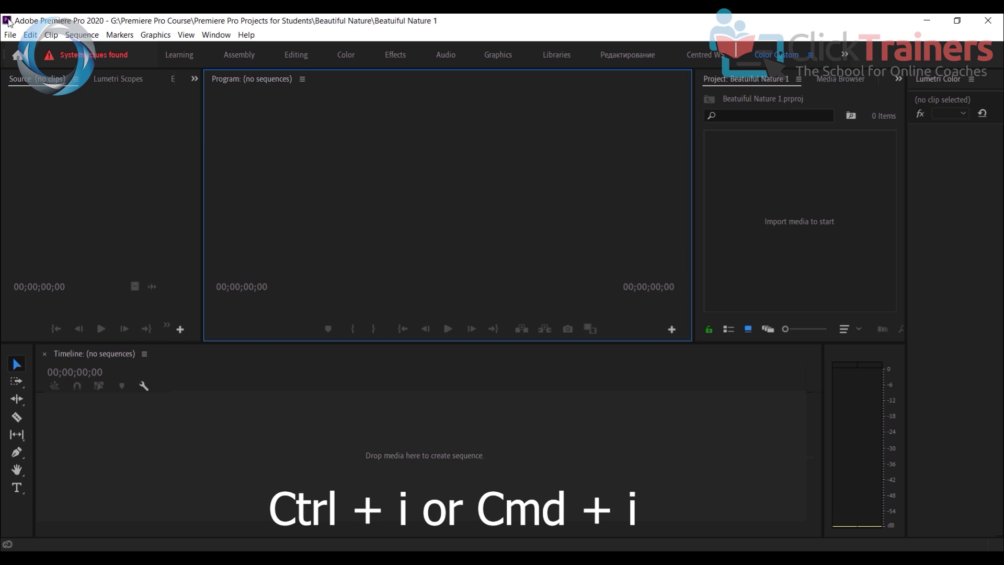
- Import the video clips nature1, nature2 and nature3 from the Beautiful Nature folder into the project
left_click(10, 35)
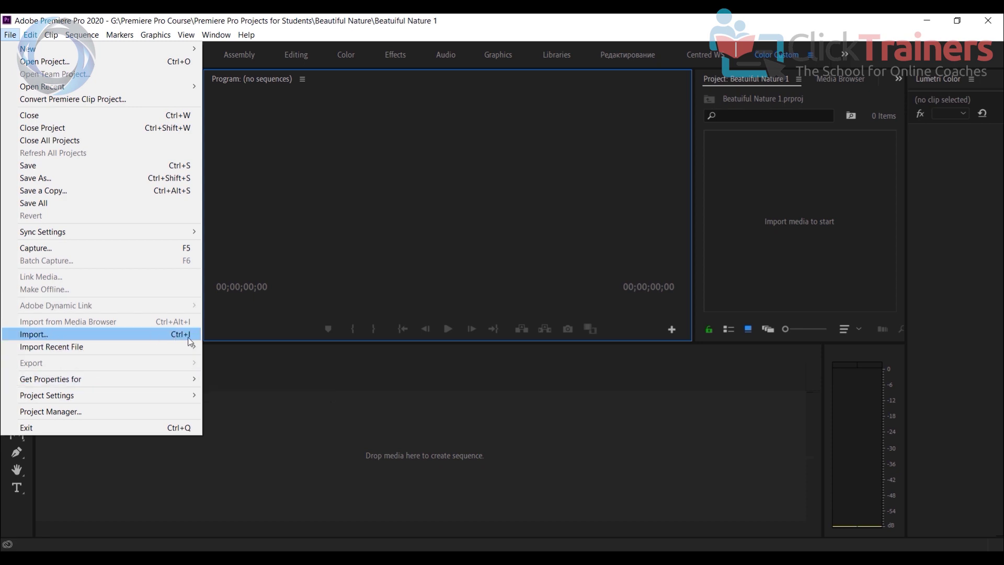
left_click(54, 337)
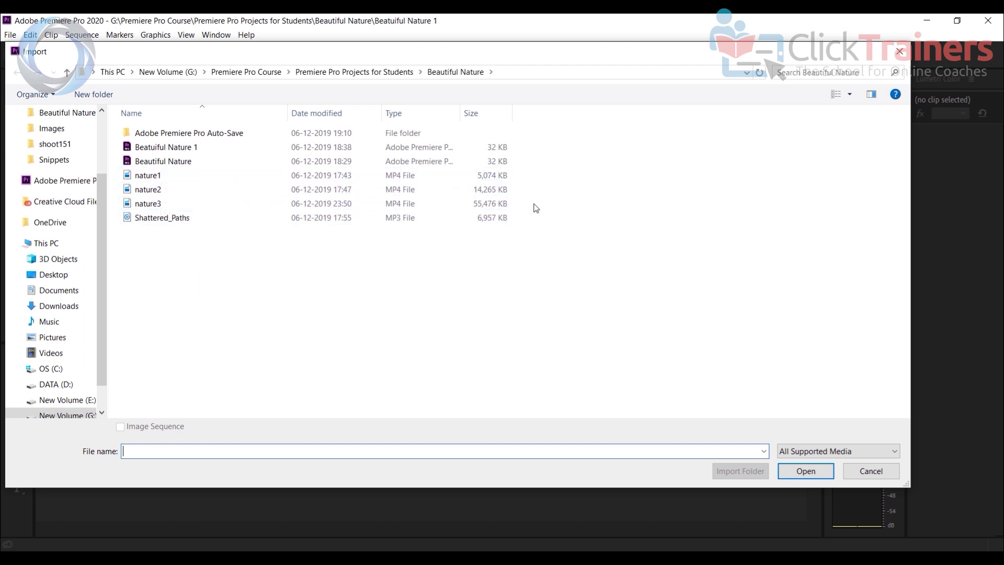
left_click_drag(529, 208, 458, 181)
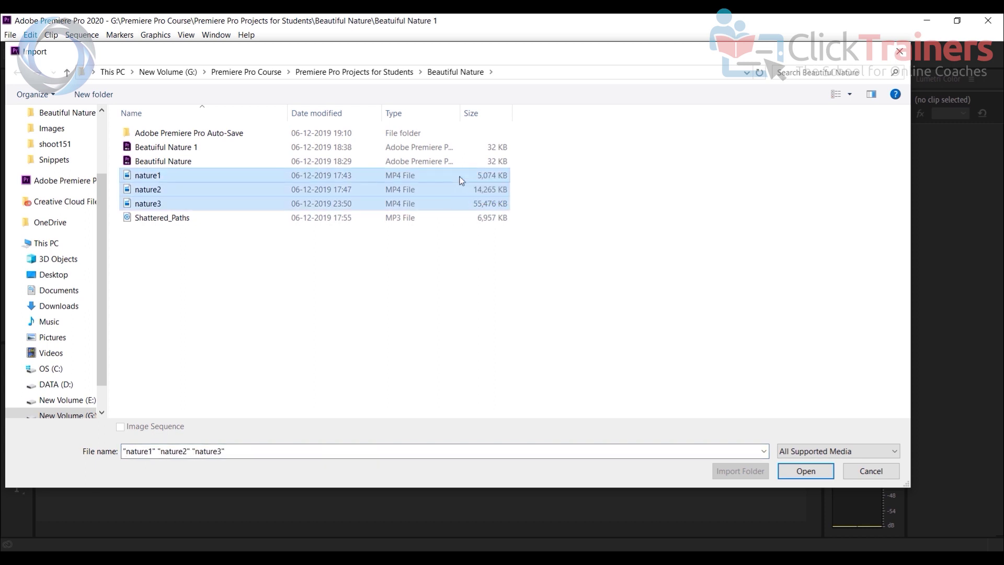
left_click_drag(534, 207, 478, 177)
left_click(813, 471)
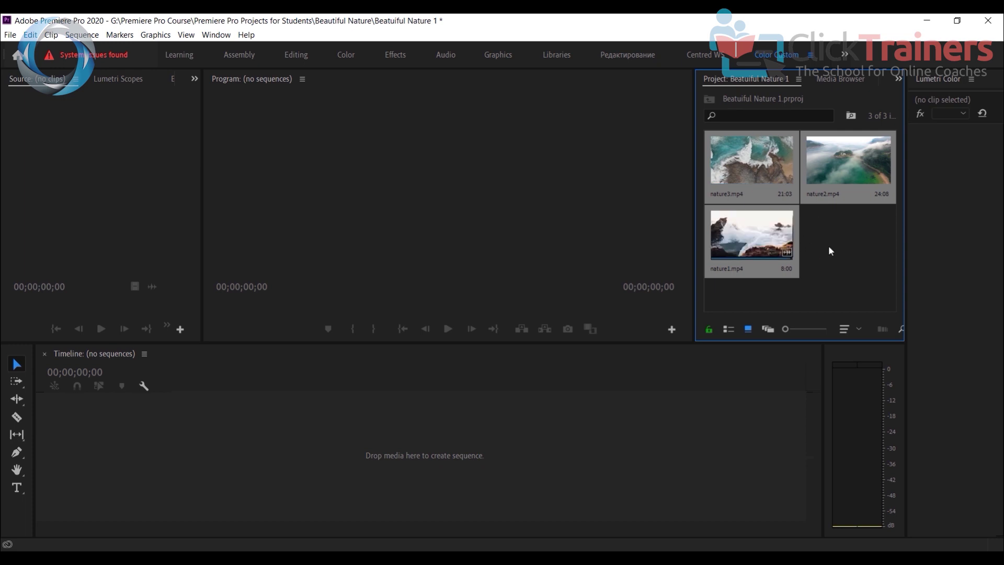
left_click(844, 255)
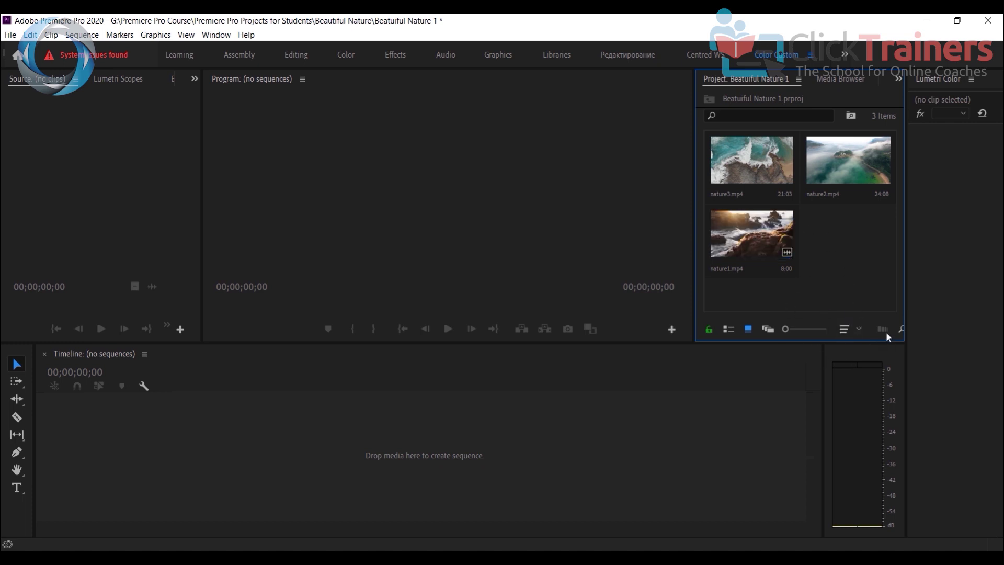
- Create a new bin named Footage in the project
right_click(846, 273)
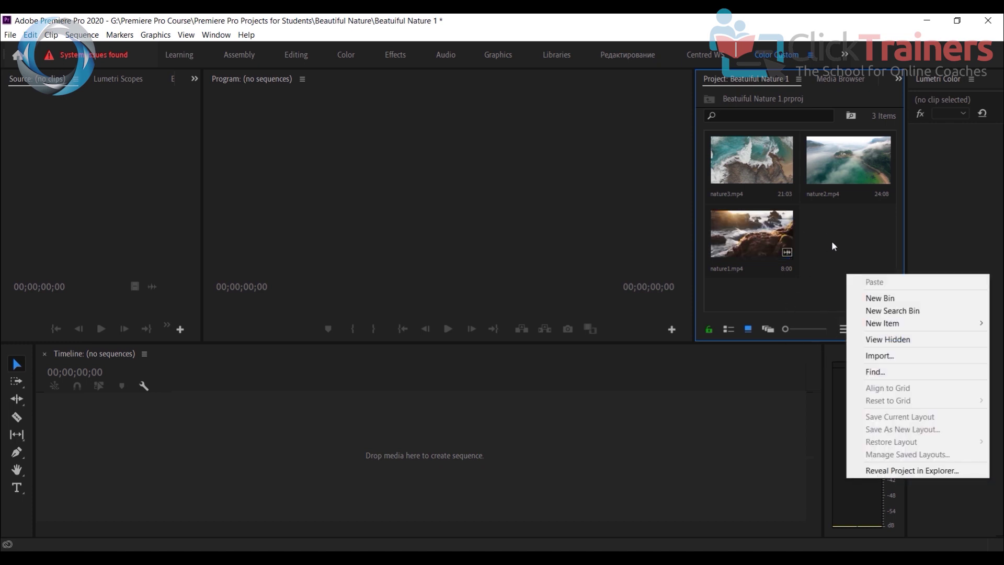
left_click(887, 303)
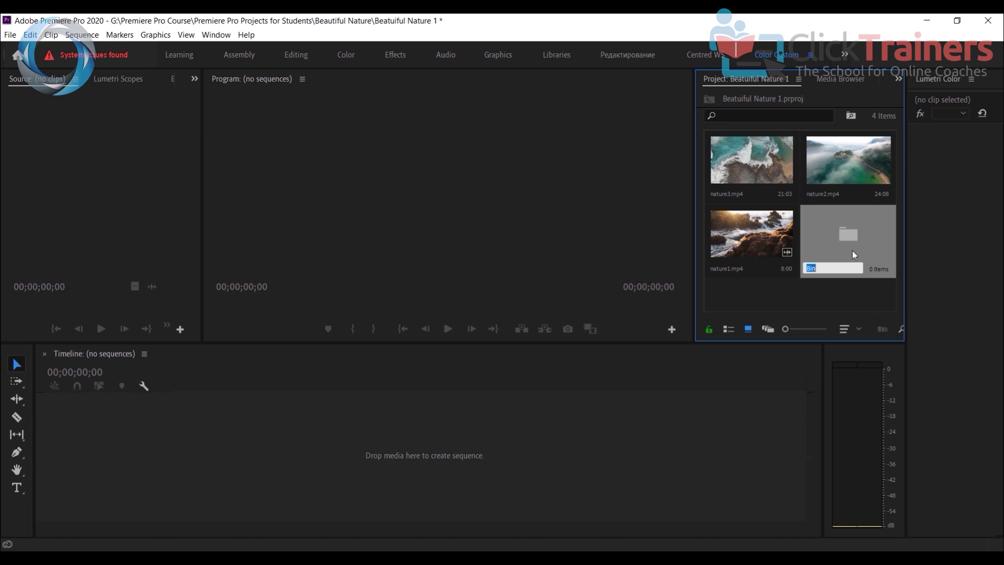
type("Footage")
left_click(843, 289)
- Move the clips nature1.mp4, nature2.mp4 and nature3.mp4 together into the Footage bin
left_click(764, 234)
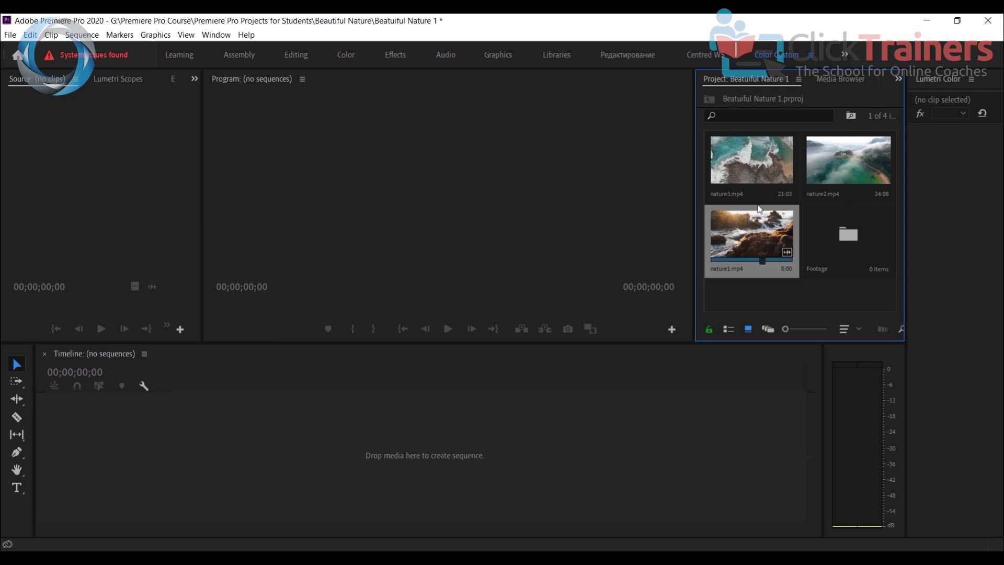
left_click(748, 168, "ctrl")
left_click(842, 165, "ctrl")
left_click_drag(842, 166, 860, 240)
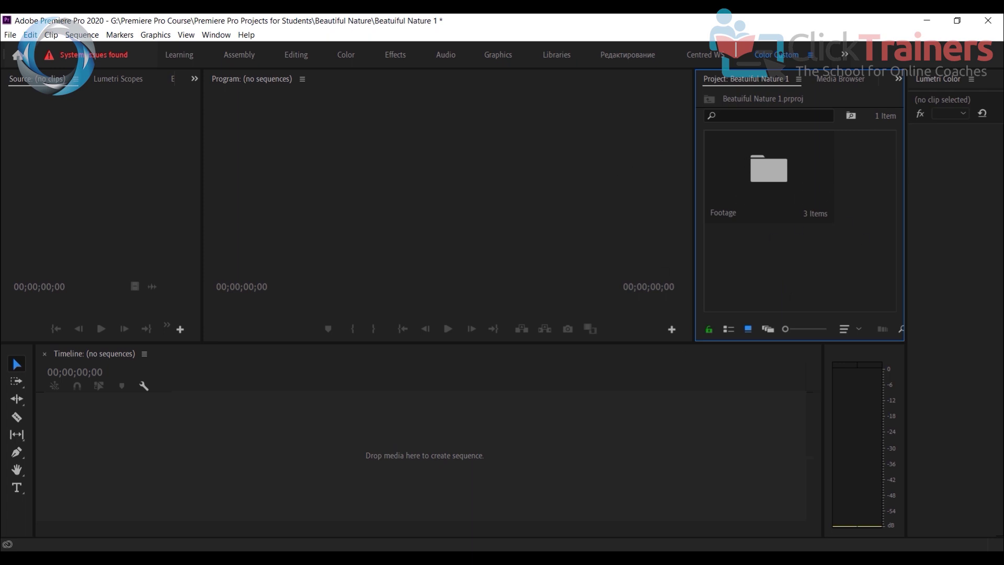
- Import the Shattered_Paths MP3 audio file from the Beautiful Nature folder into the project
right_click(798, 273)
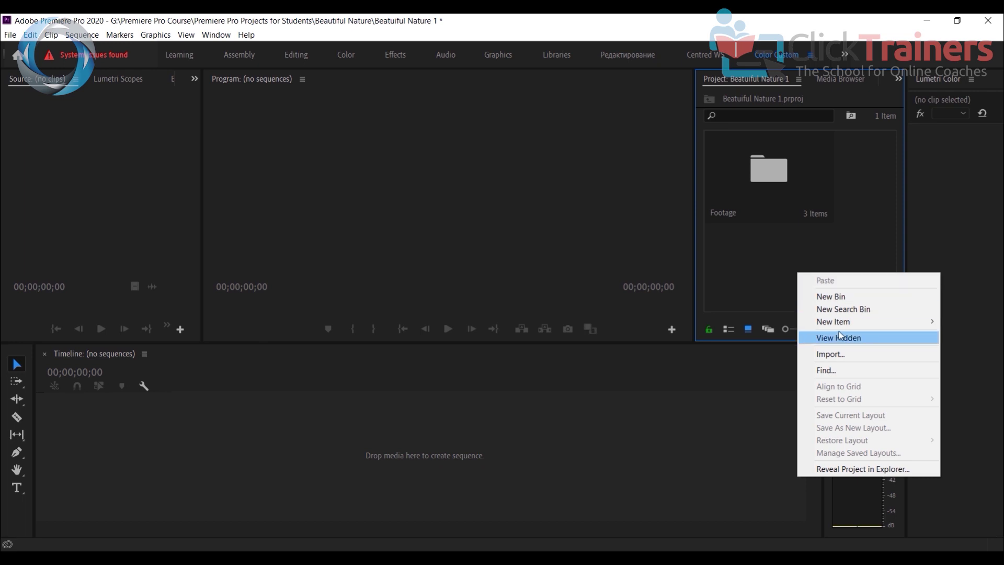
left_click(788, 275)
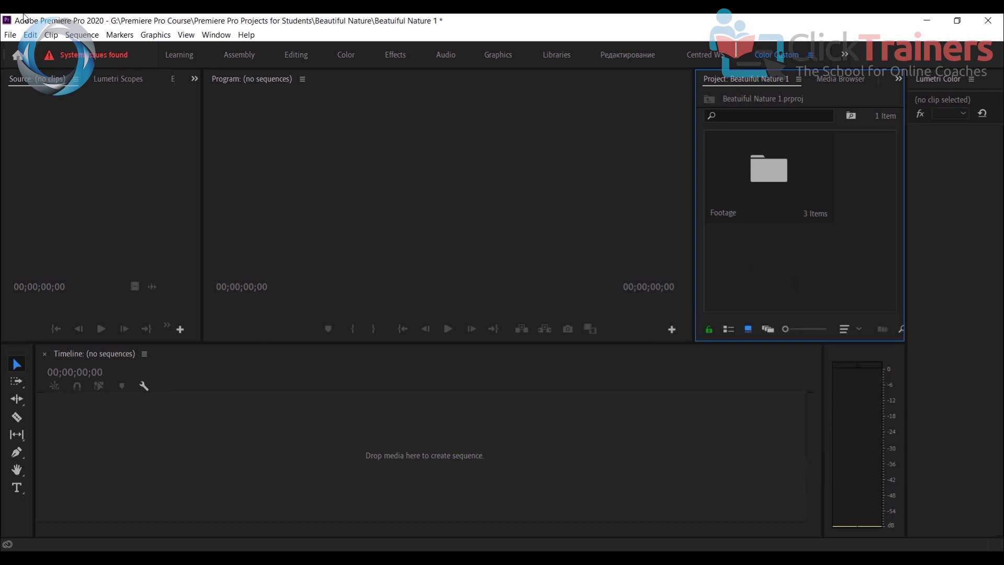
left_click(11, 35)
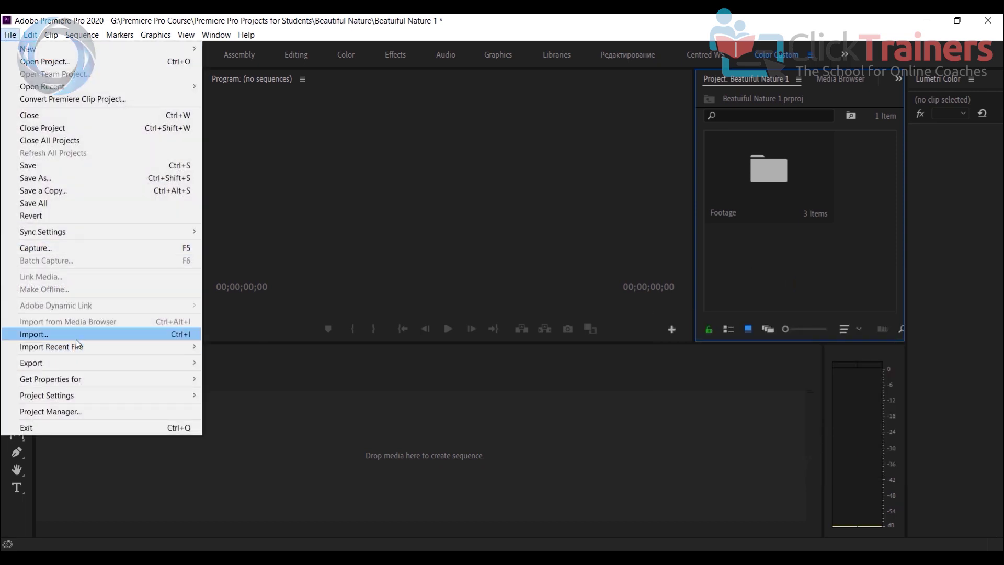
left_click(77, 337)
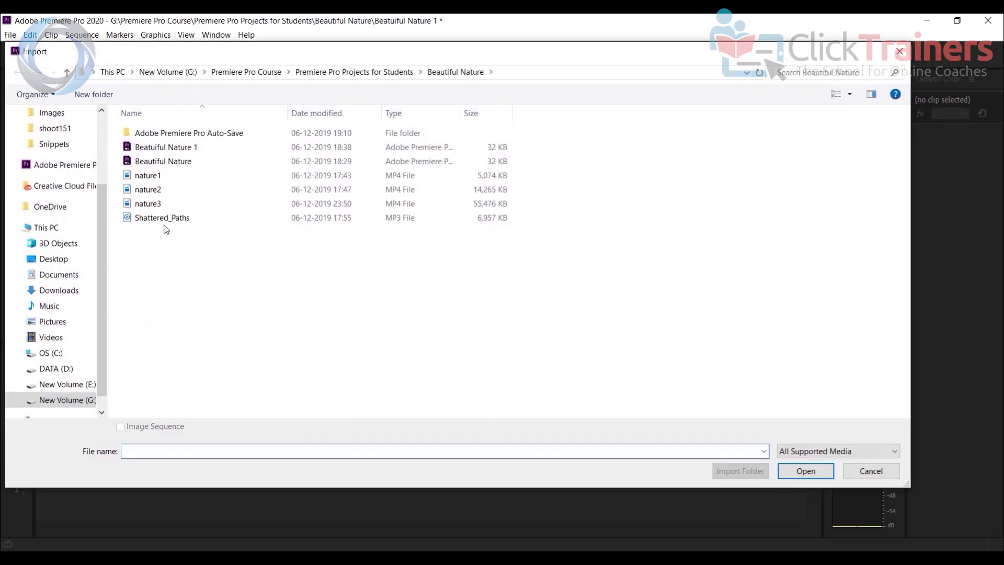
left_click(158, 222)
double_click(166, 221)
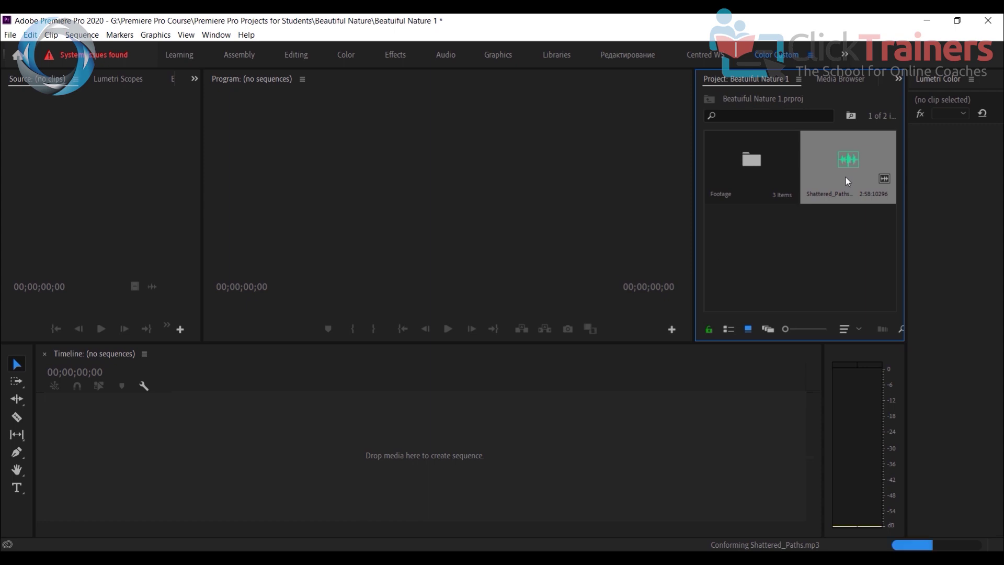
- Create another project bin and name it Music
right_click(805, 238)
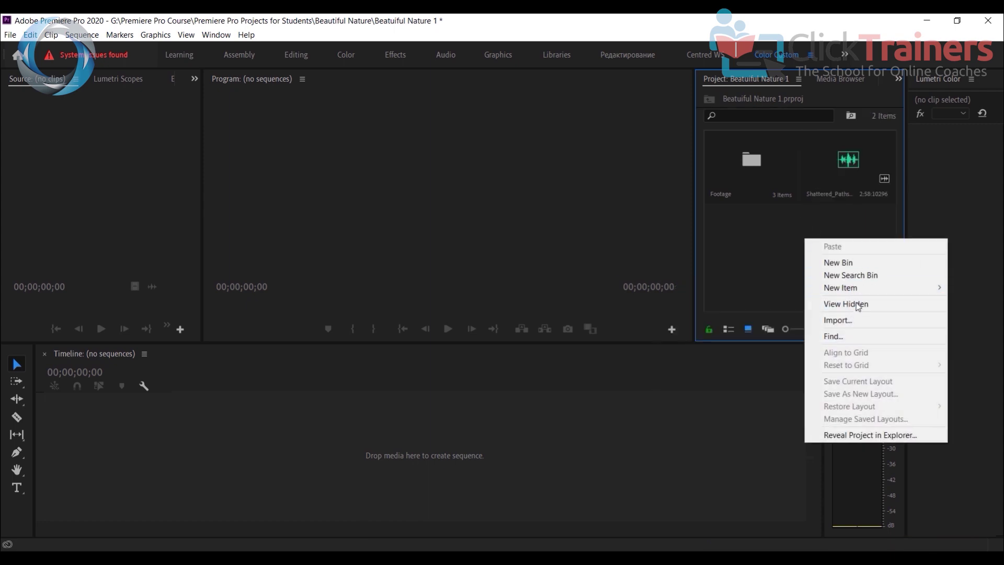
left_click(837, 263)
type("Mus")
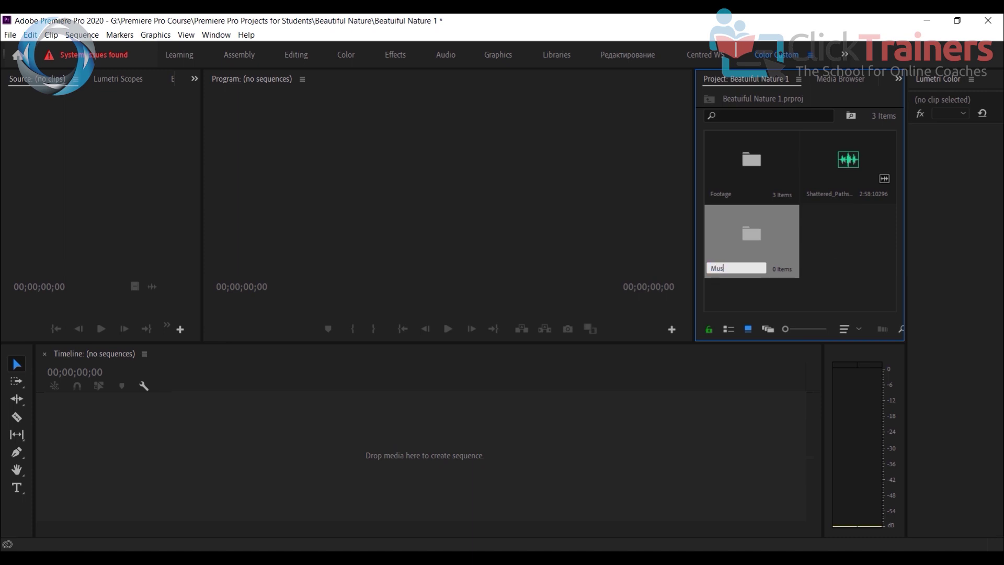
type("ic")
left_click(813, 250)
- Move the Shattered_Paths audio file into the Music bin and clear the selection
left_click_drag(862, 180, 761, 250)
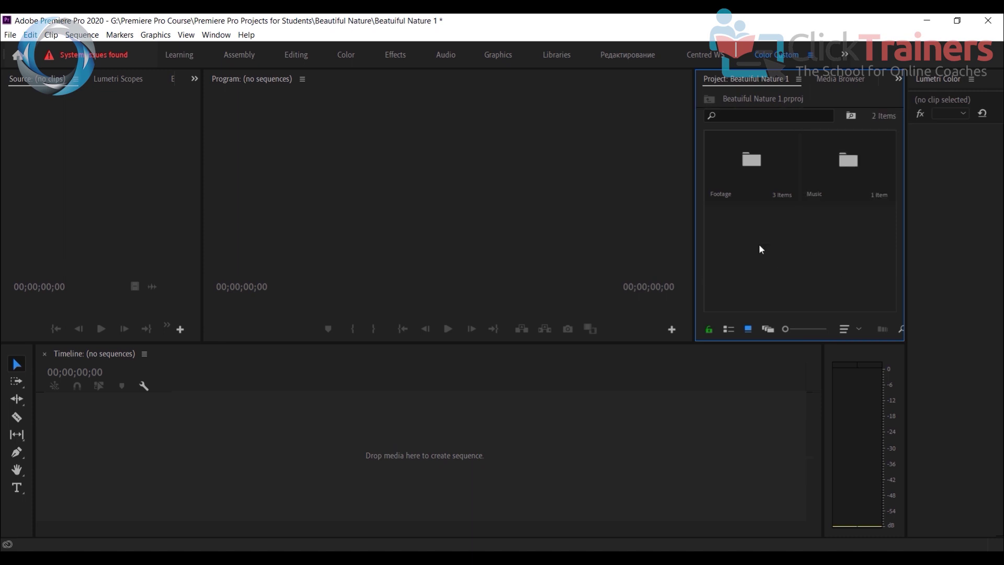
left_click(749, 169)
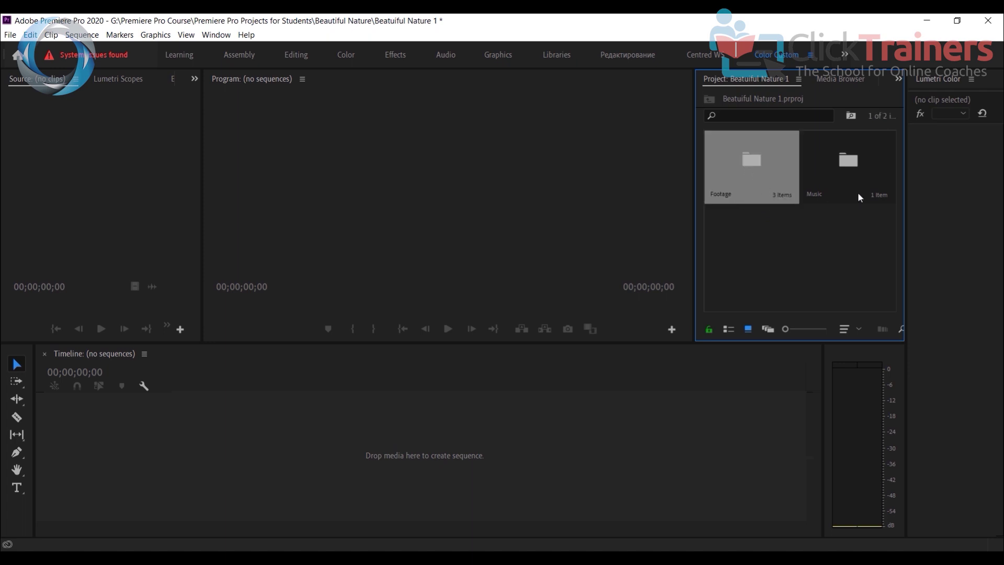
left_click(846, 184)
left_click(846, 256)
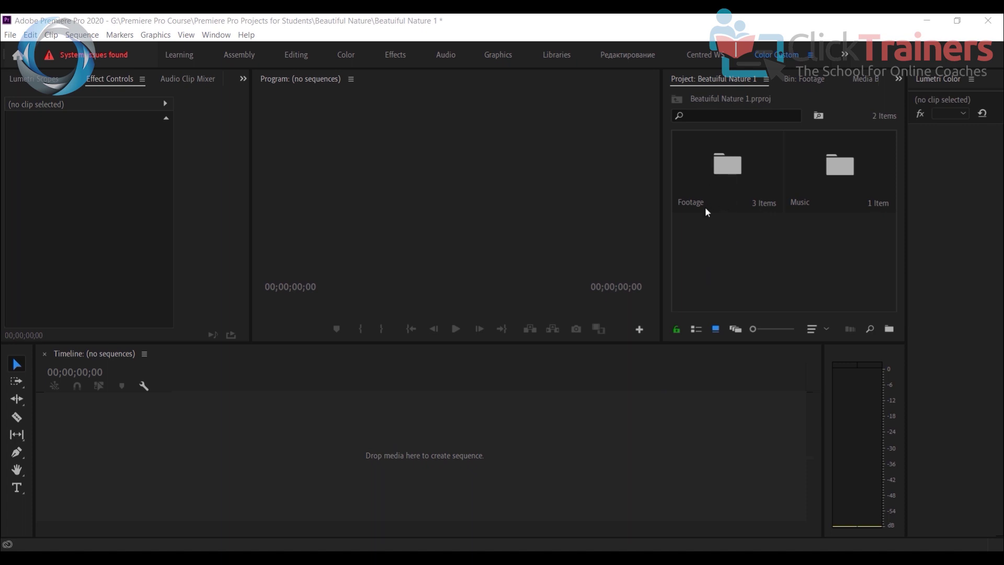
- Open the Footage bin, show its clips as a list, and widen the bin panel to reveal more metadata columns
double_click(734, 160)
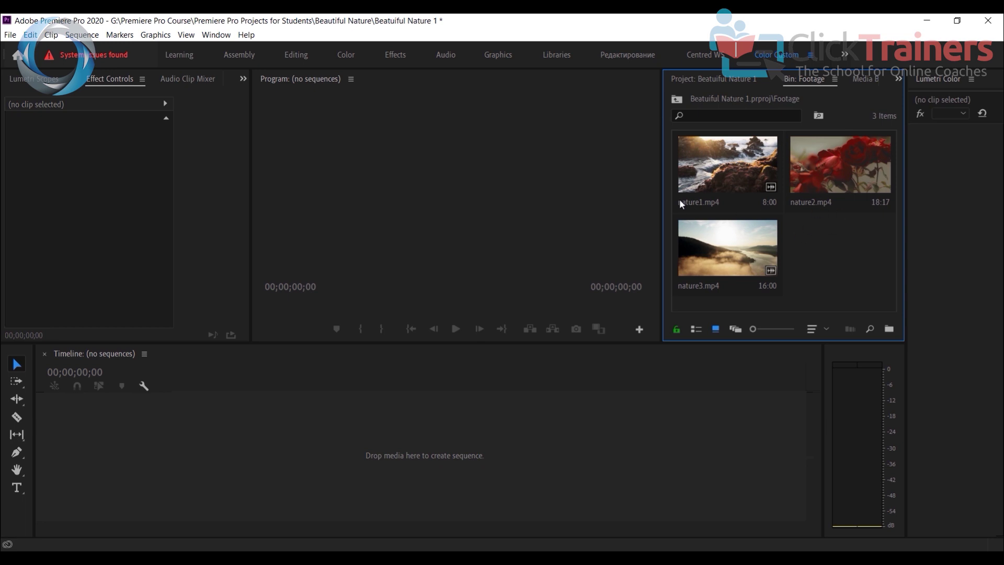
left_click(695, 330)
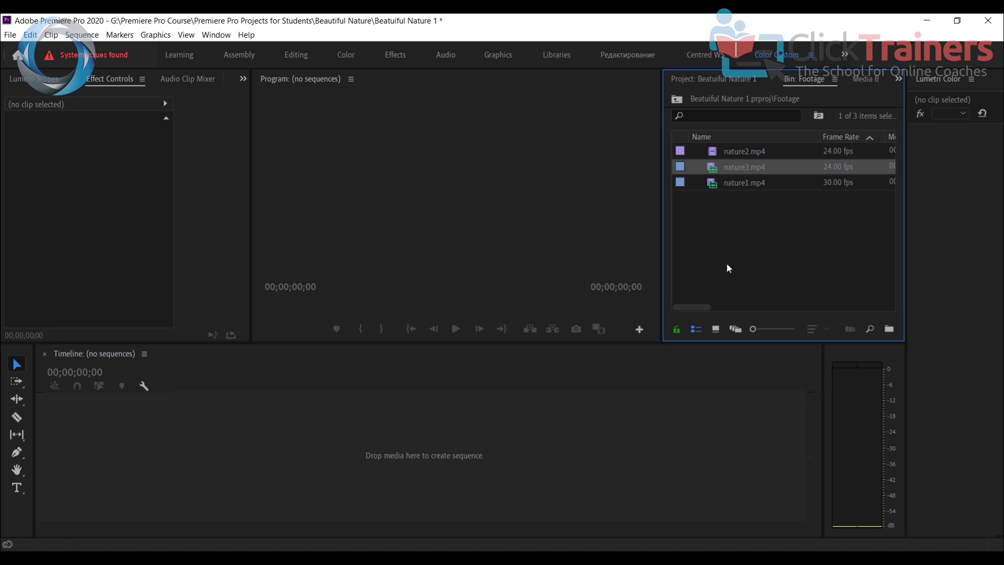
left_click_drag(699, 309, 698, 309)
left_click_drag(662, 260, 512, 254)
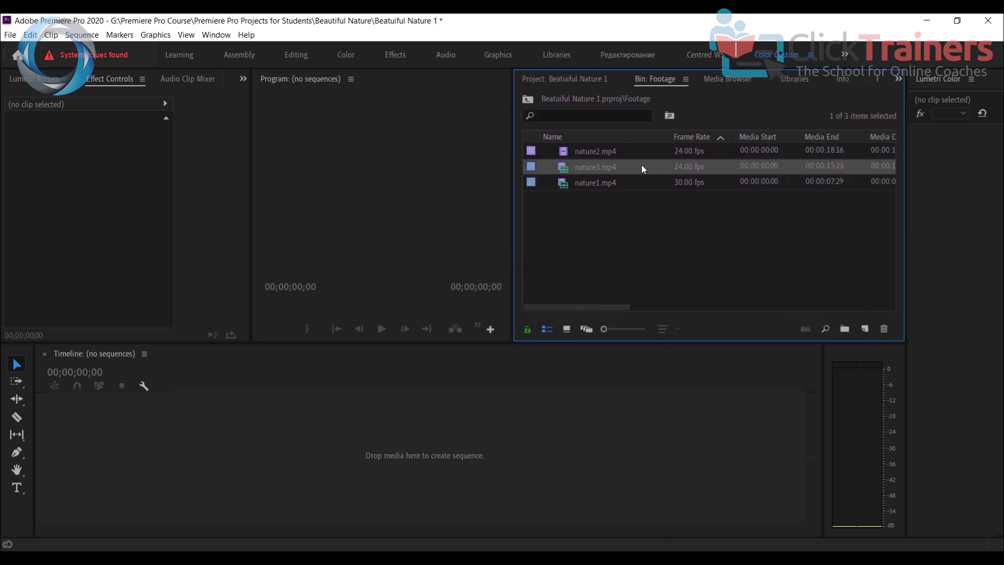
- Compare the frame rate, duration and video info of the three clips in the Footage bin
left_click(590, 152)
left_click(590, 166)
left_click(593, 182)
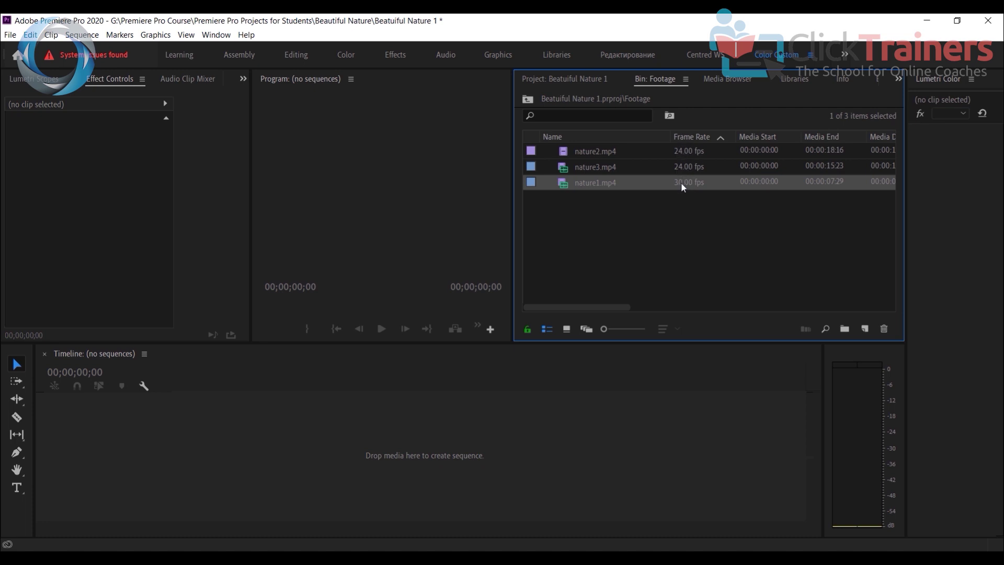
left_click_drag(621, 306, 720, 320)
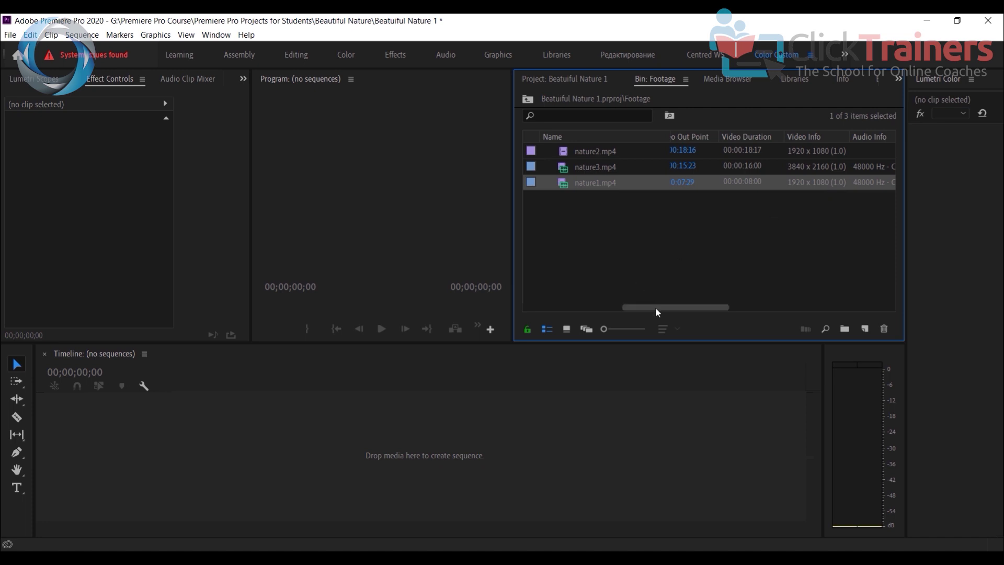
left_click_drag(668, 309, 648, 310)
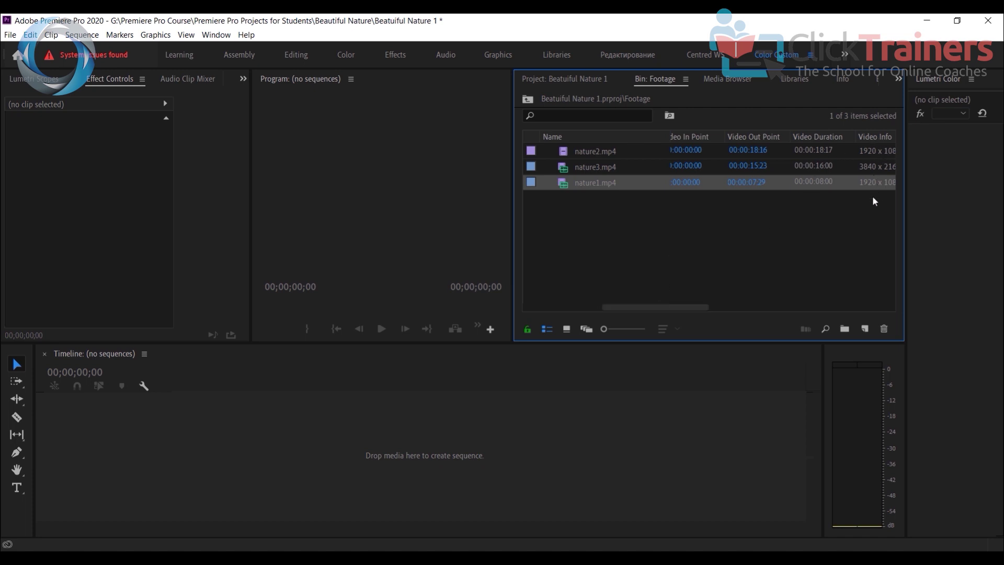
left_click_drag(673, 308, 586, 313)
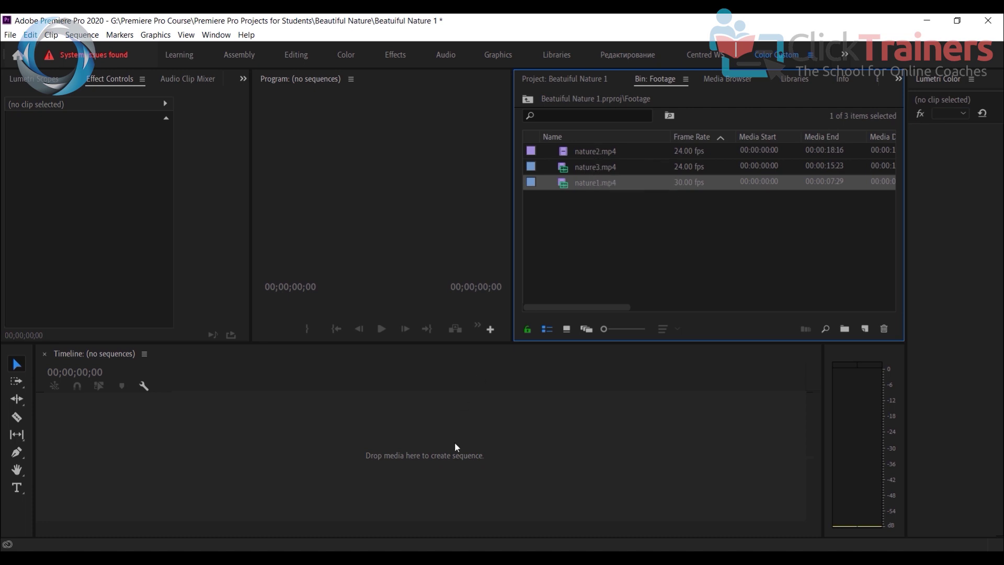
- Create a new sequence from nature2.mp4 by placing the clip in the empty Timeline
left_click(593, 151)
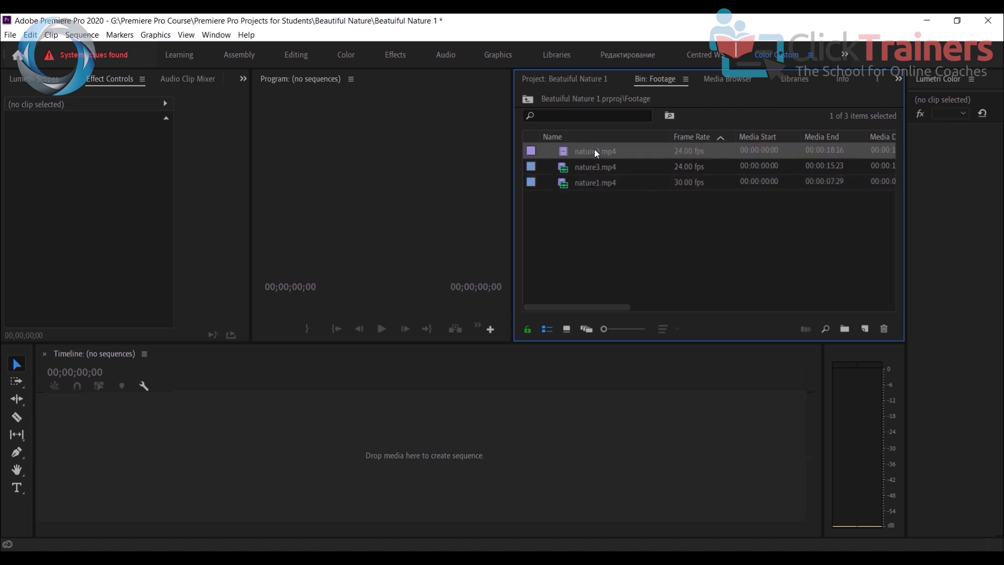
right_click(594, 149)
left_click(566, 237)
left_click_drag(599, 154, 432, 461)
left_click_drag(623, 309, 717, 319)
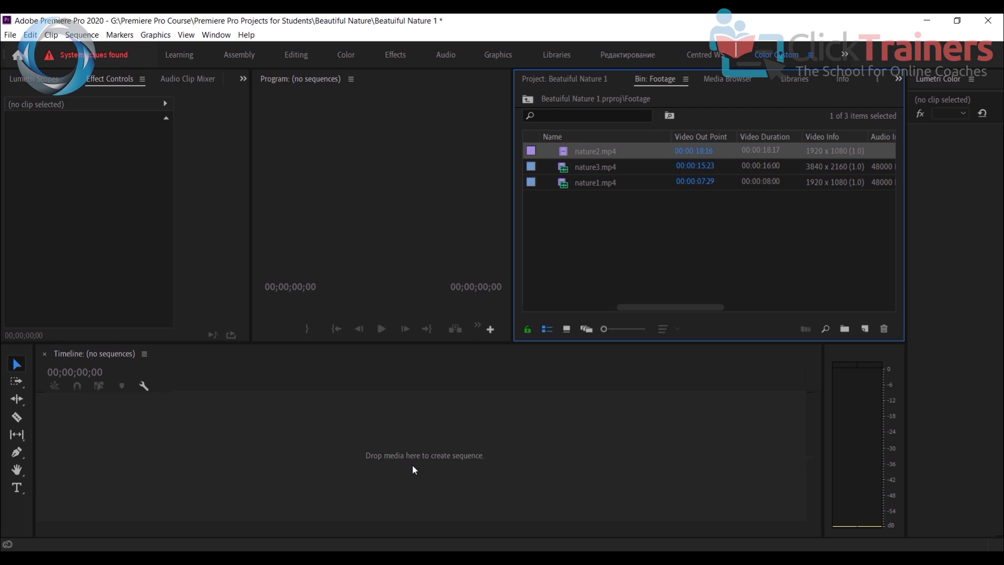
left_click_drag(651, 310, 568, 306)
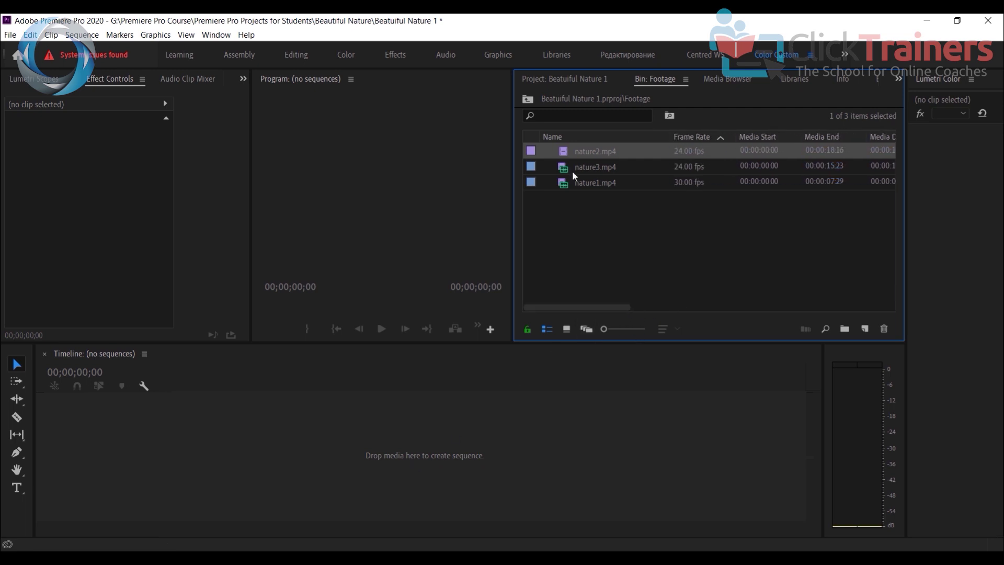
left_click_drag(589, 151, 387, 451)
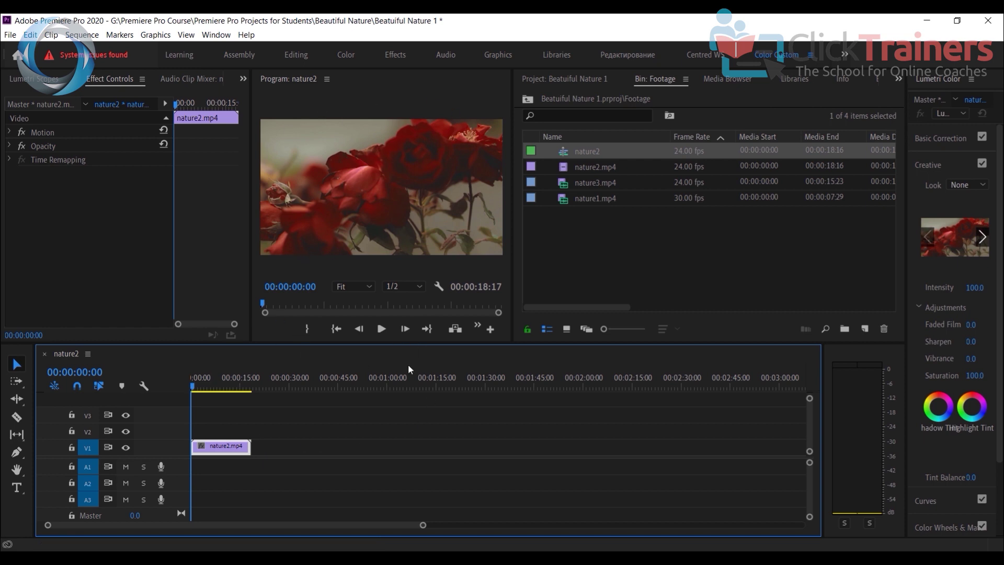
- Preview the opening seconds of the nature2 sequence and review its Sequence Settings
left_click(381, 329)
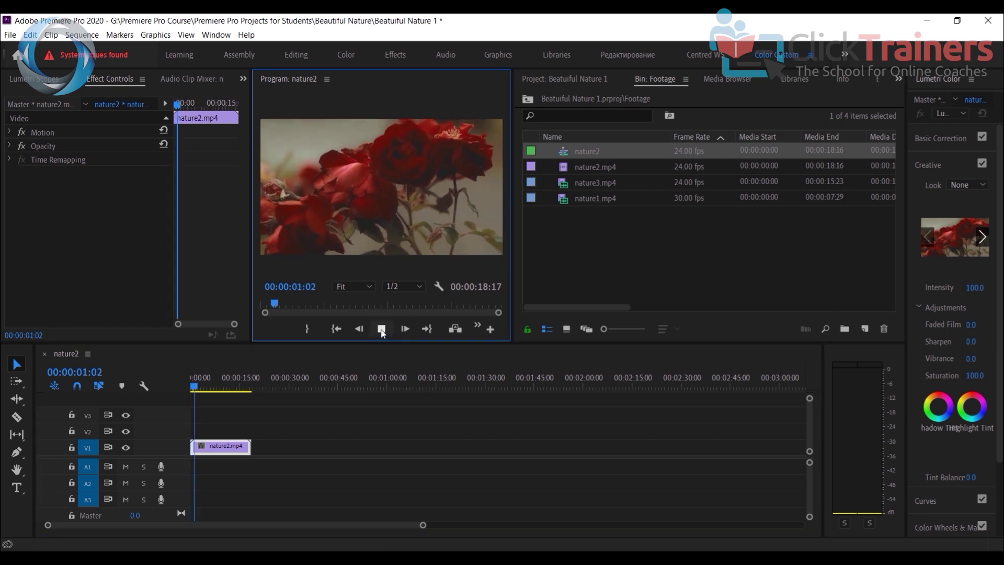
left_click(381, 329)
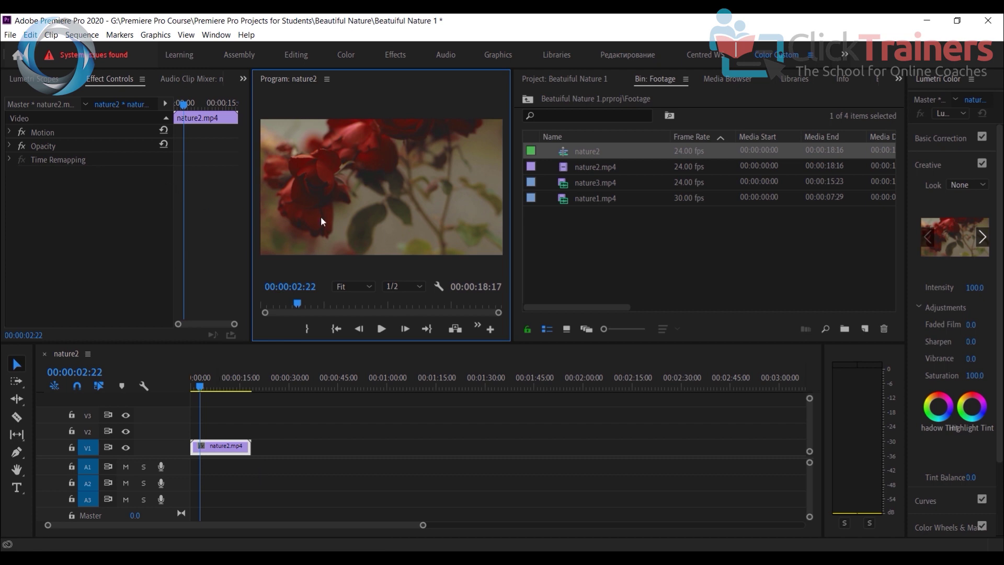
left_click(81, 37)
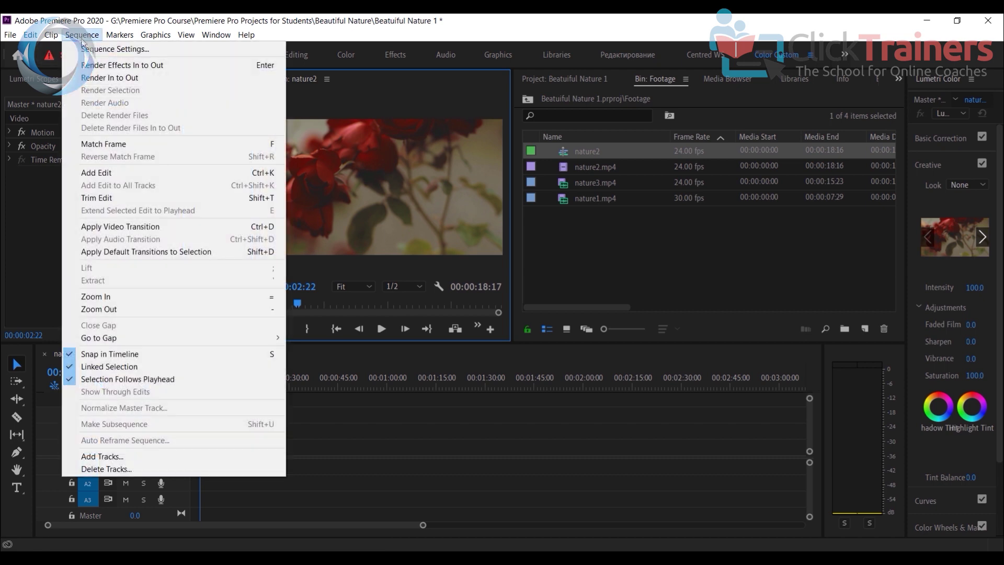
left_click(105, 50)
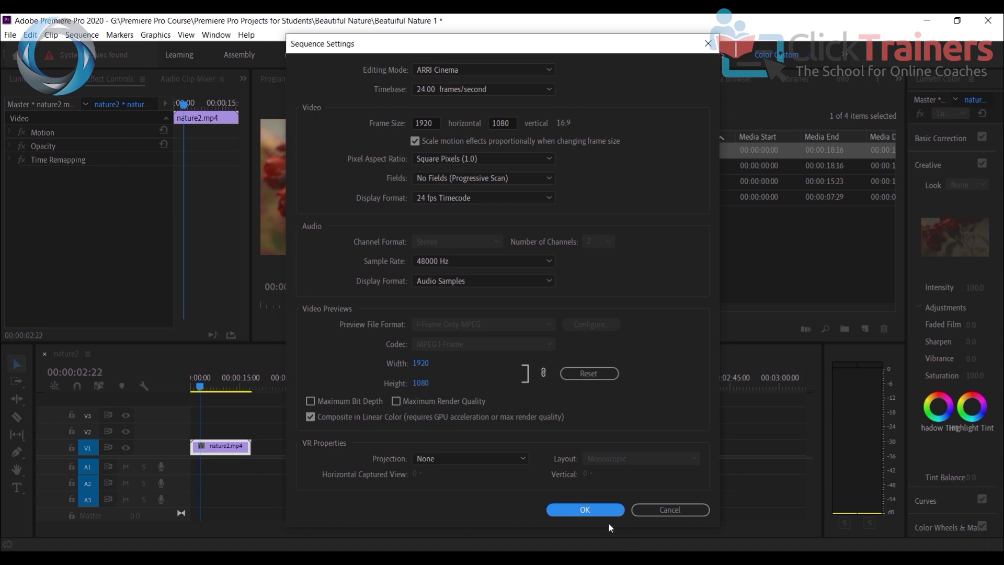
left_click(594, 514)
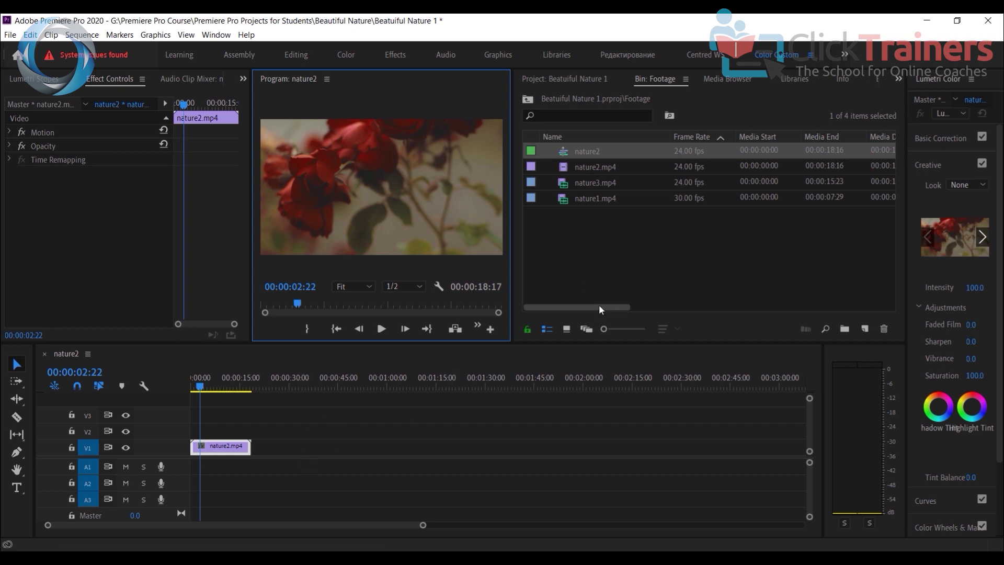
- Compare the clips' metadata in the Footage bin and add nature1.mp4 directly after nature2.mp4 in the nature2 sequence
left_click_drag(602, 308, 716, 321)
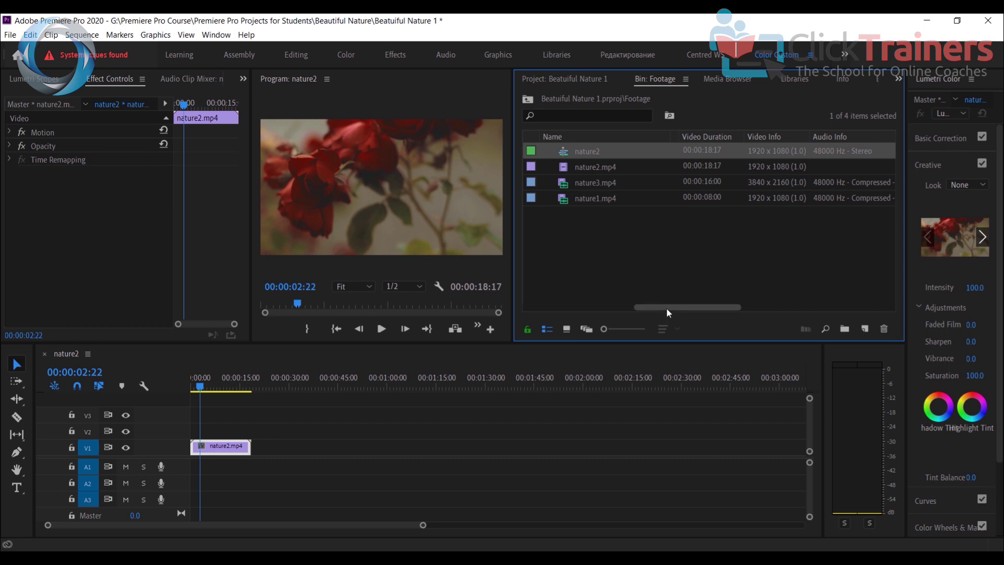
left_click_drag(714, 307, 604, 307)
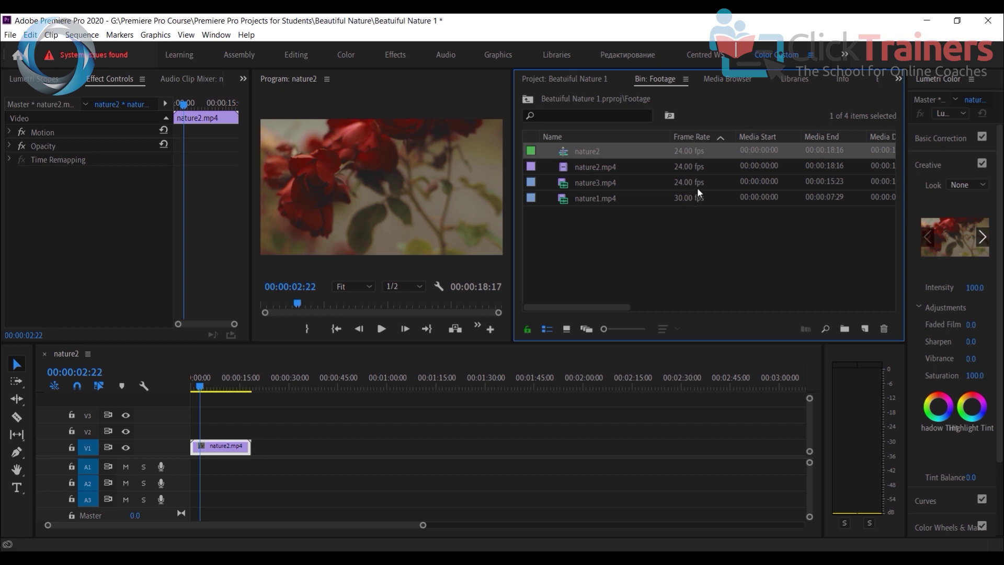
mouse_move(699, 193)
left_click_drag(623, 307, 745, 307)
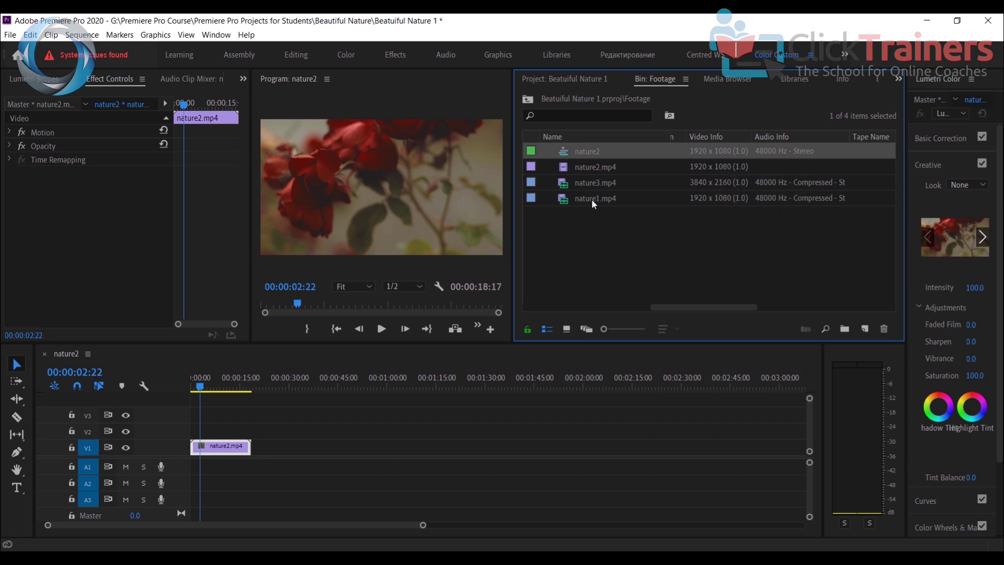
left_click_drag(593, 203, 267, 449)
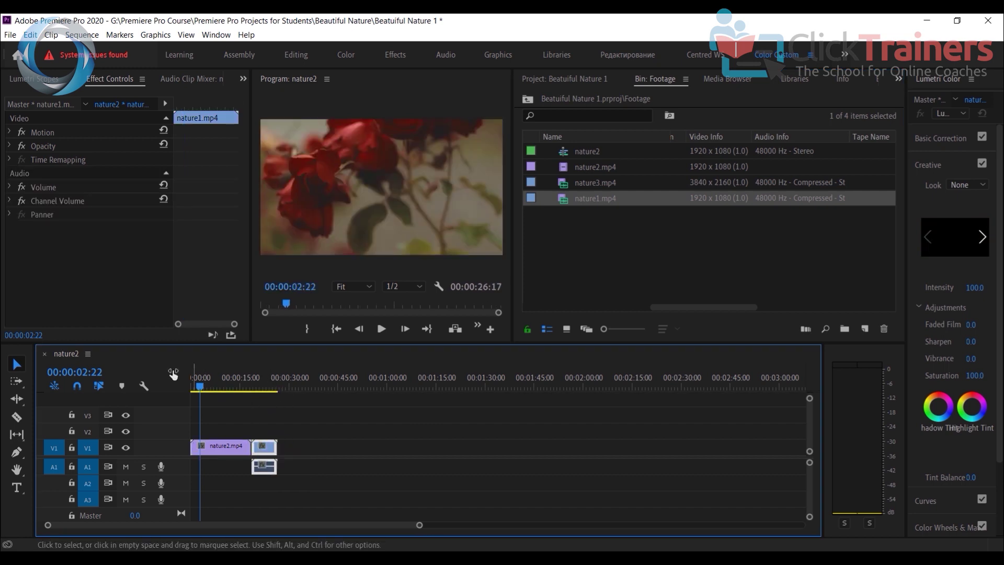
- Play the nature2 sequence from 00:00:13:00 across the cut into nature1.mp4 and inspect both clips in the Timeline
left_click(232, 390)
left_click_drag(232, 396, 234, 396)
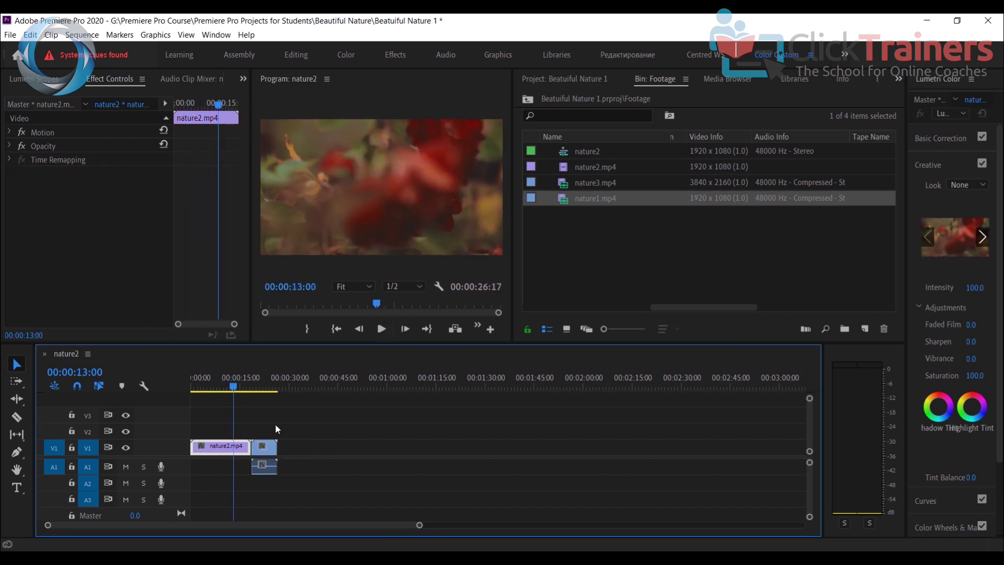
left_click(382, 334)
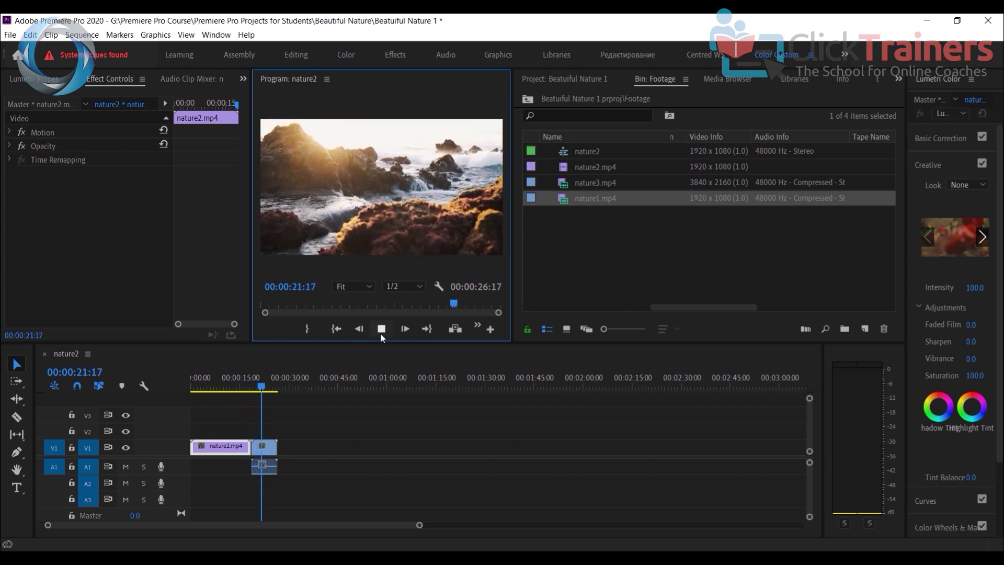
left_click(264, 464)
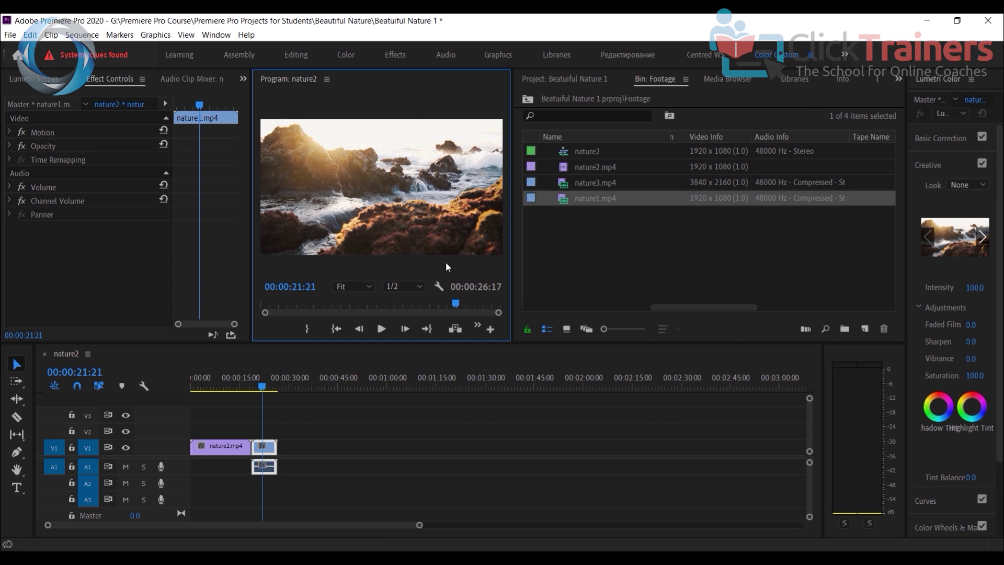
left_click(209, 442)
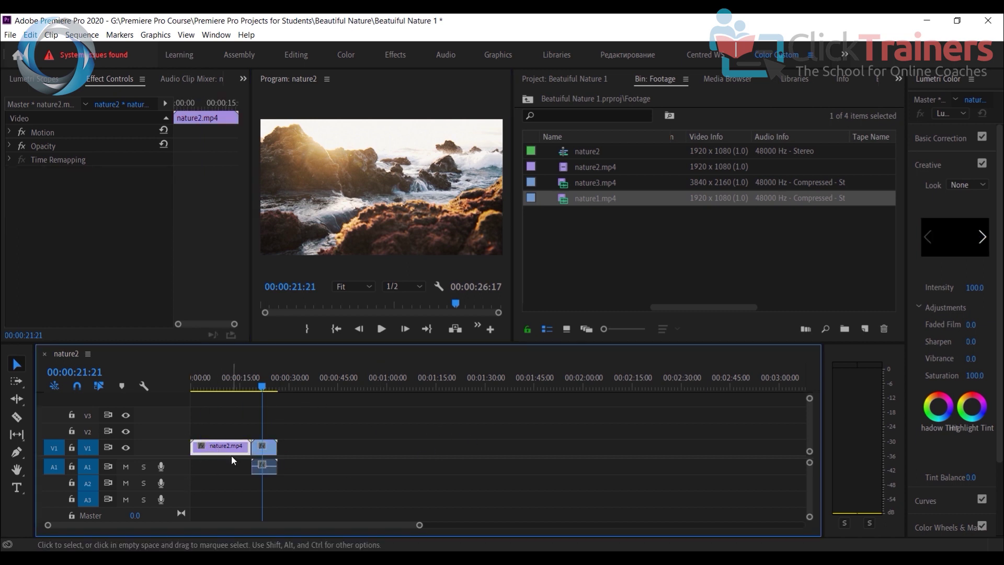
- Append nature3.mp4 after nature1.mp4 in the nature2 sequence and place the playhead within it at 00:00:29:00
left_click_drag(599, 180, 280, 446)
left_click_drag(264, 384, 287, 390)
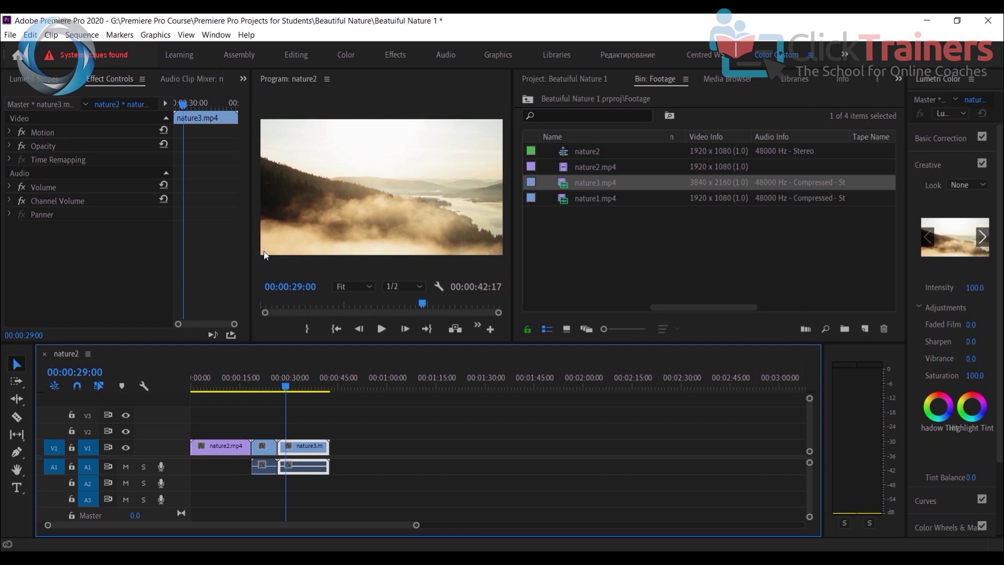
left_click(233, 444)
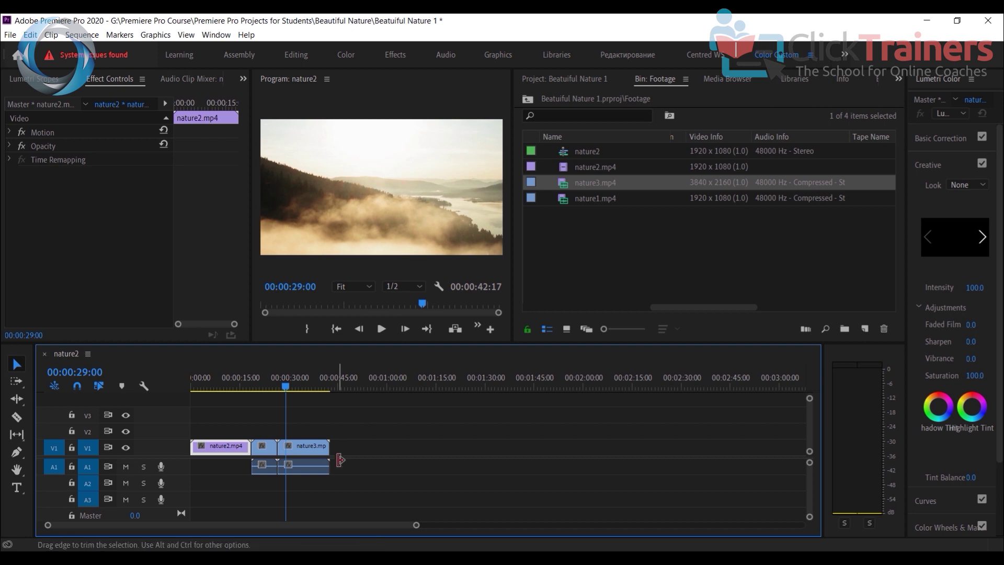
- Try Set to Frame Size on the nature3.mp4 clip in the nature2 sequence and undo it
left_click(305, 449)
right_click(309, 449)
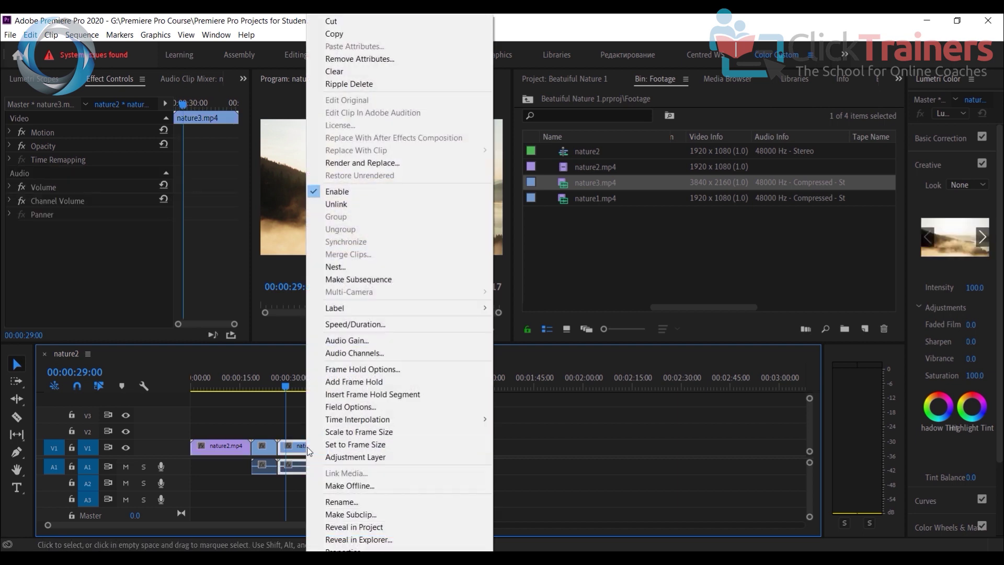
right_click(297, 446)
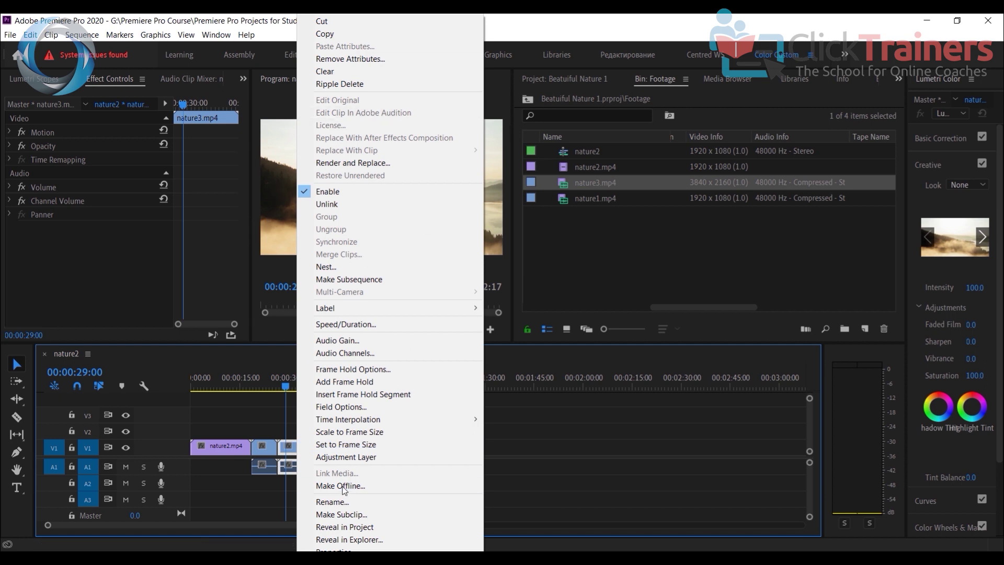
left_click(378, 447)
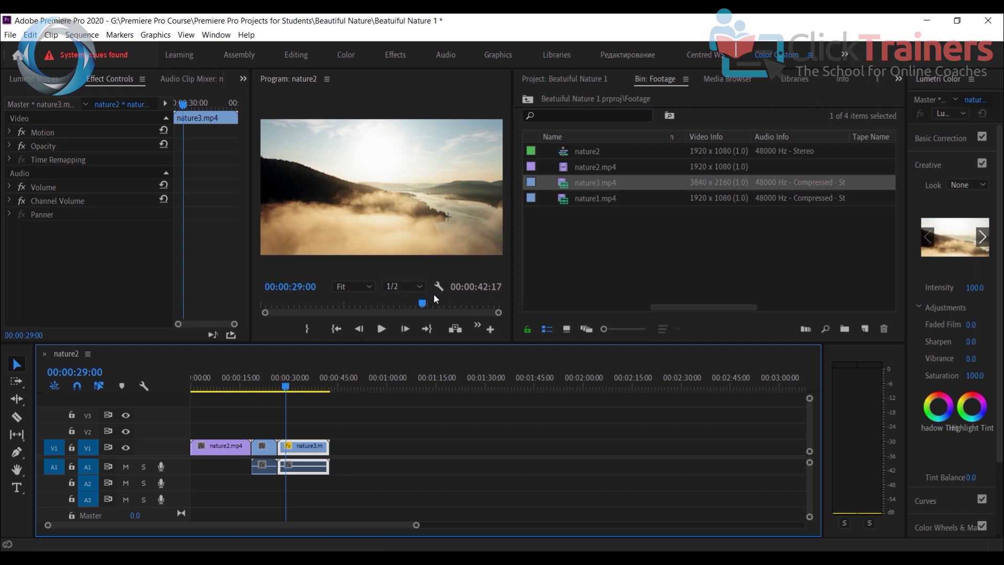
key("ctrl+z")
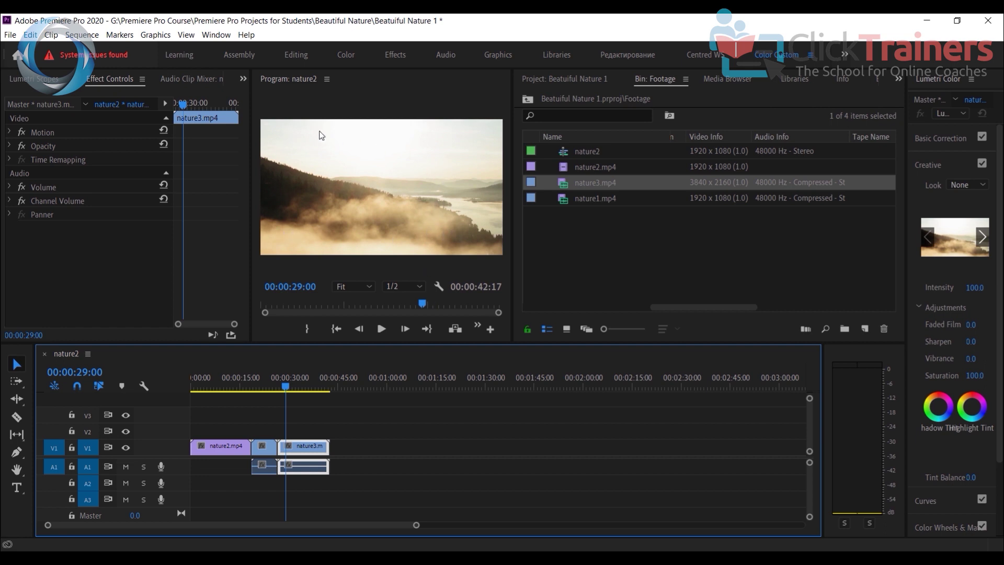
- Fit the nature3.mp4 clip with Set to Frame Size again and scrub the nature2 sequence to 00:00:34:19
right_click(308, 449)
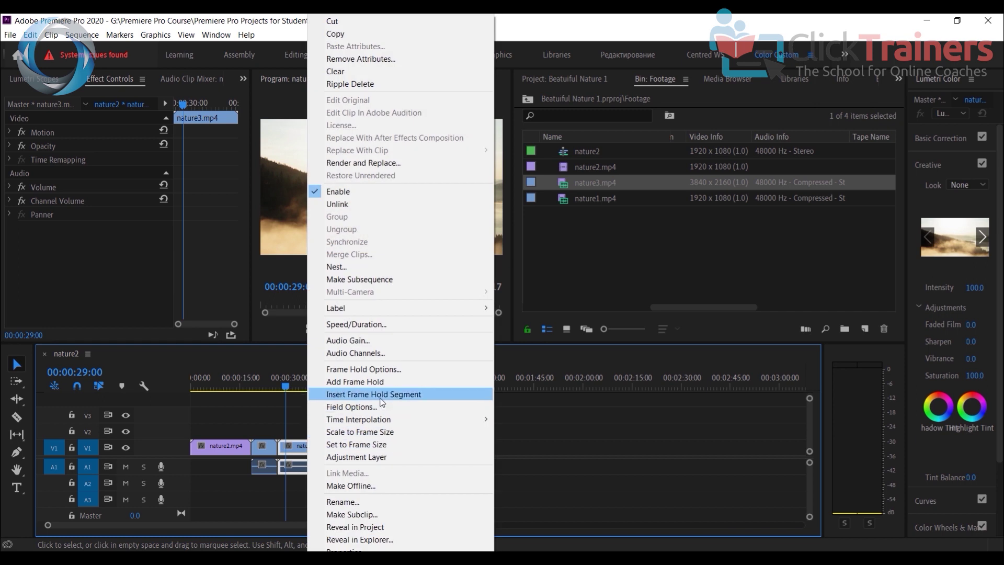
left_click(381, 444)
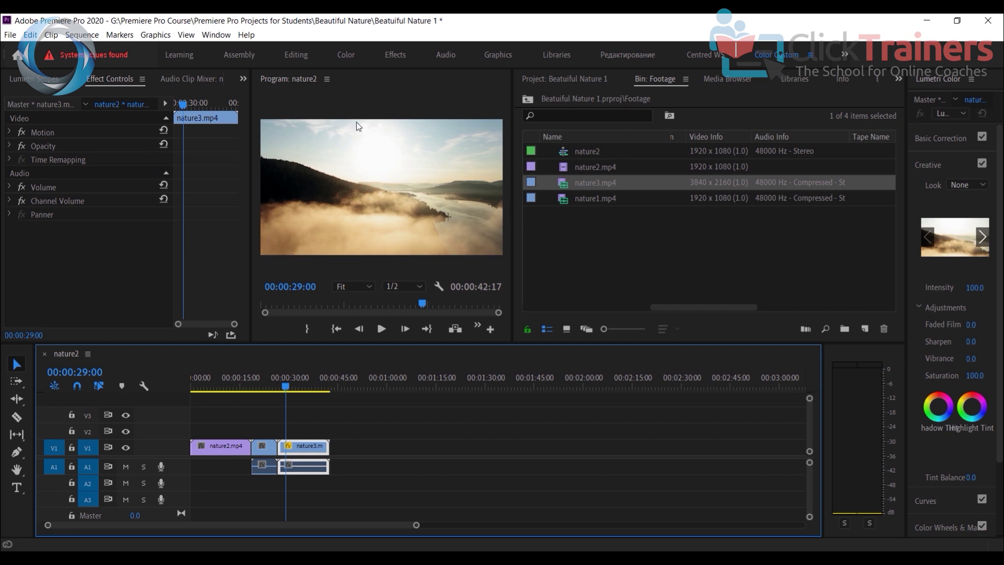
left_click(212, 386)
left_click_drag(212, 386, 302, 398)
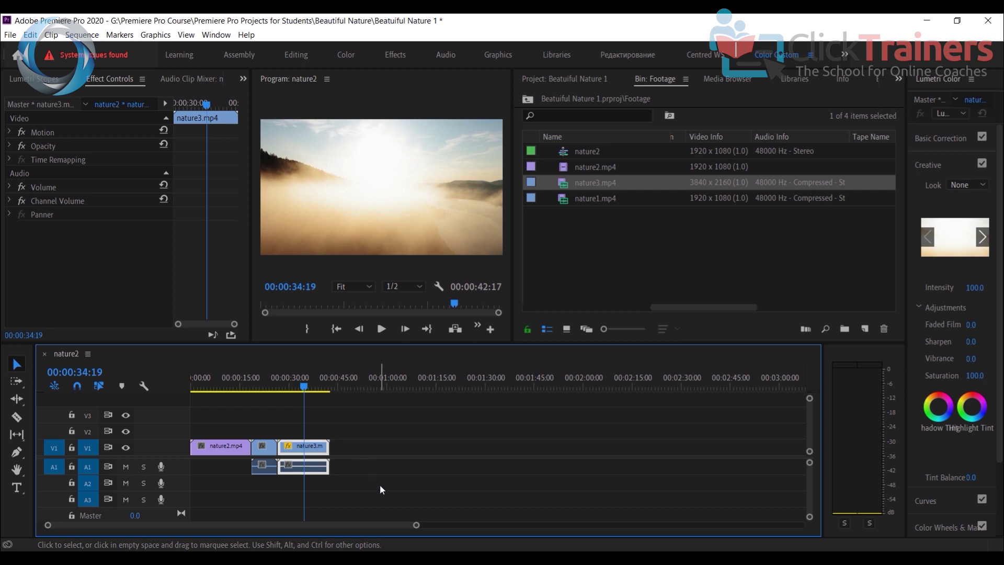
- Delete all the clips from the nature2 sequence and close that sequence in the Timeline
left_click_drag(371, 488, 227, 437)
key("Delete")
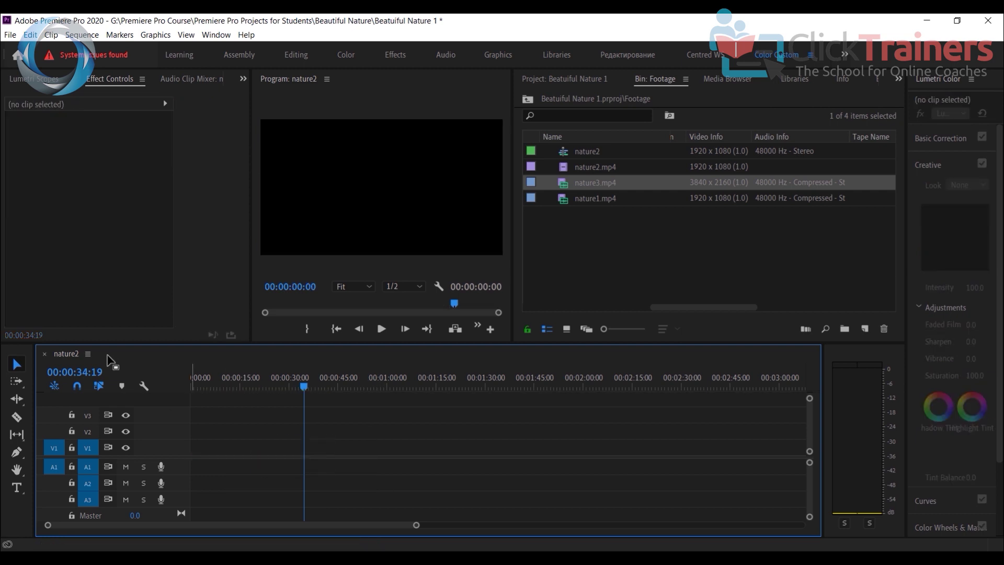
left_click(44, 354)
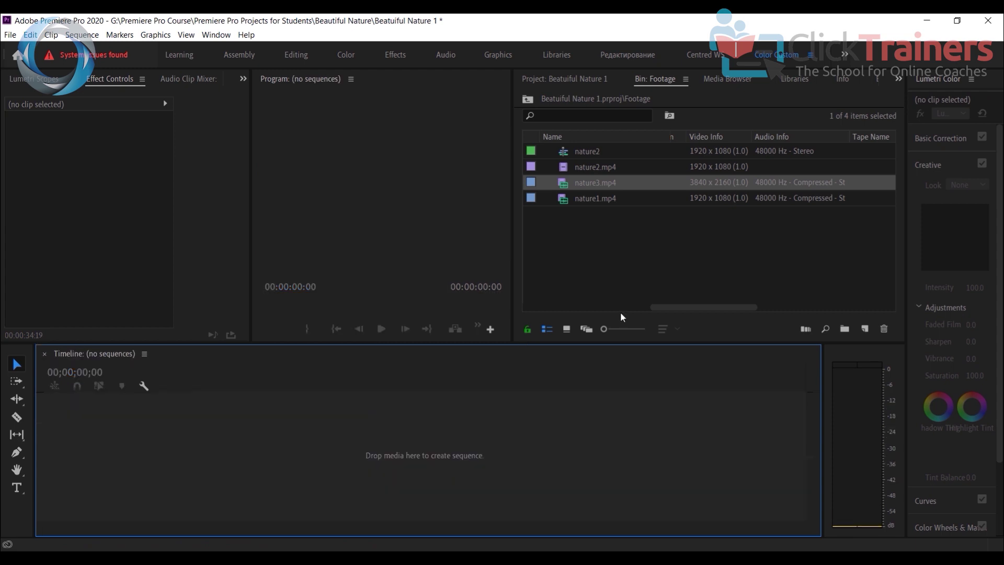
- Create a new sequence from nature3.mp4 by placing the clip in the empty Timeline
left_click(615, 256)
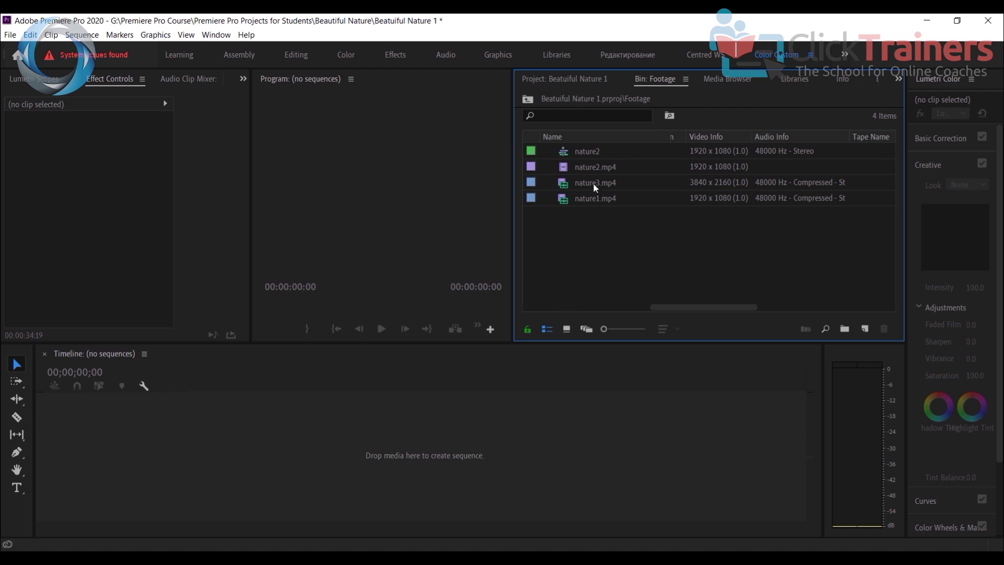
mouse_move(593, 183)
left_mouse_down()
mouse_move(537, 295)
mouse_move(462, 373)
mouse_move(280, 447)
mouse_move(202, 446)
mouse_move(595, 256)
mouse_move(593, 186)
left_mouse_up()
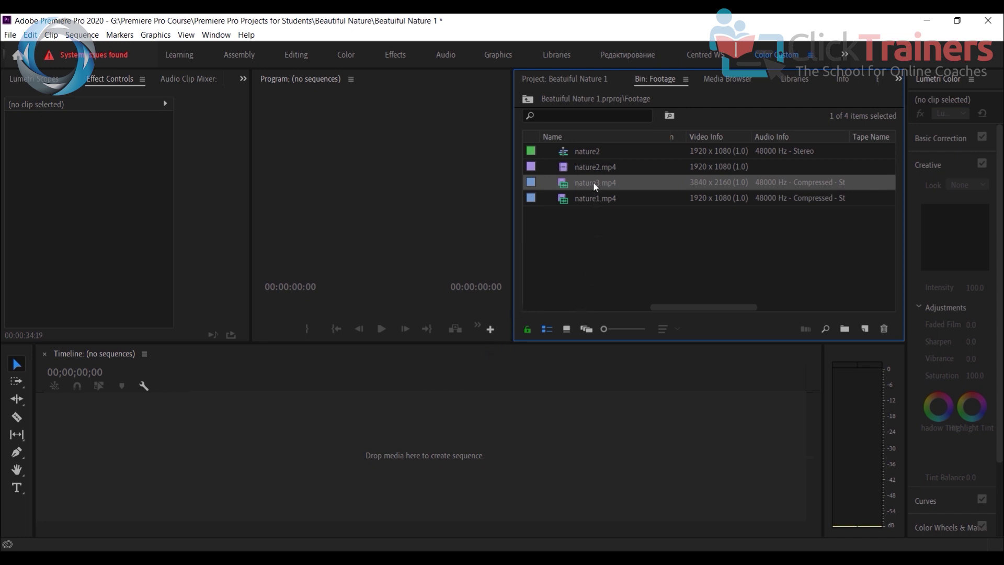
mouse_move(712, 303)
left_mouse_down()
mouse_move(862, 307)
mouse_move(713, 304)
left_mouse_up()
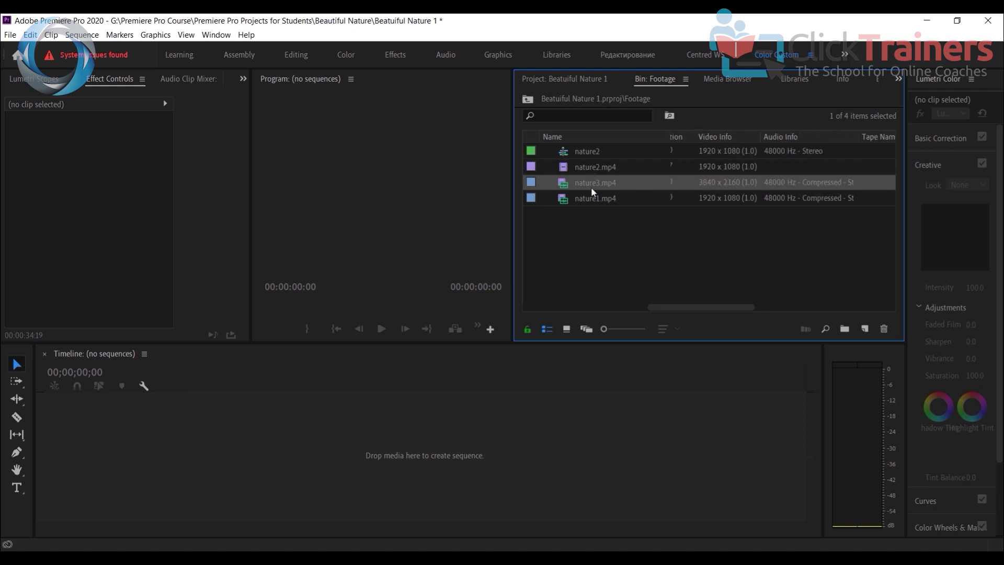
left_click_drag(591, 187, 234, 470)
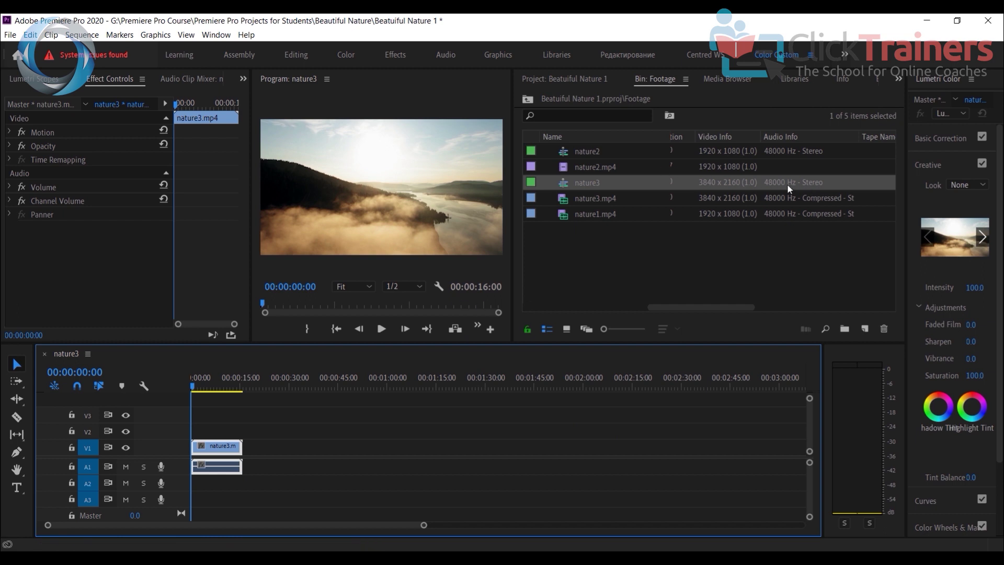
- Review the editing mode, timebase and frame size in the nature3 sequence's settings
left_click(86, 37)
left_click(95, 49)
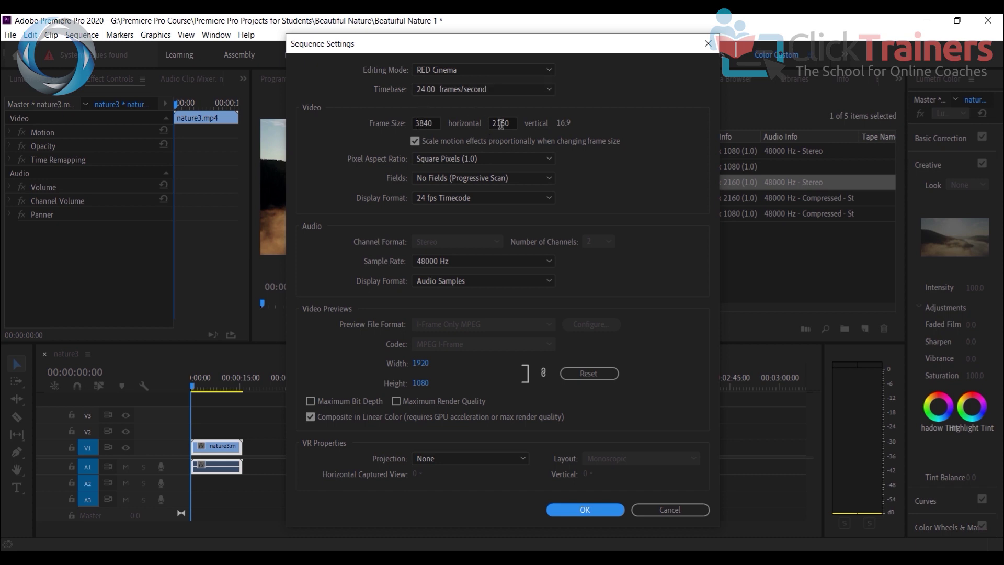
left_click(589, 511)
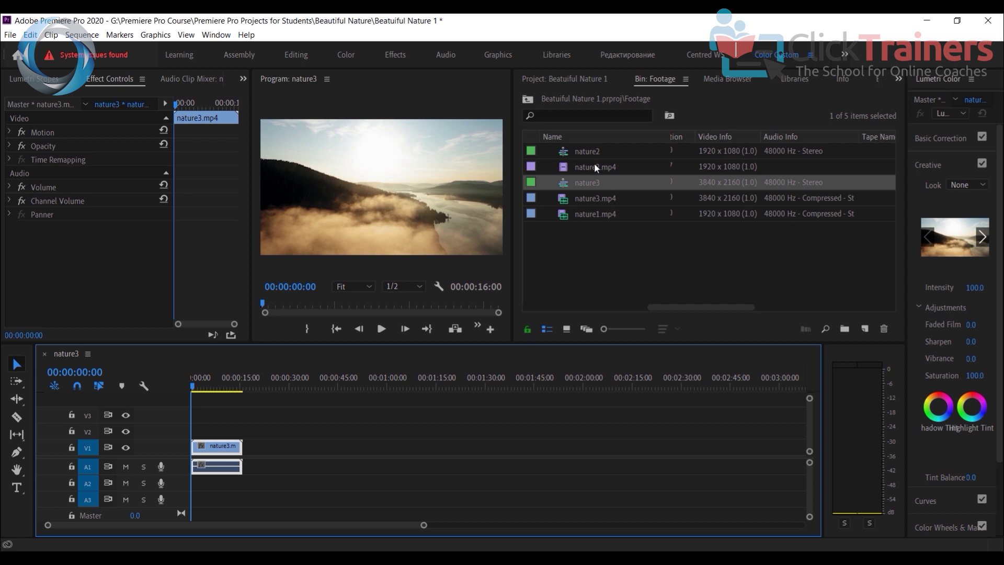
- Add nature2.mp4 to the nature3 sequence and butt it against the end of the nature3.mp4 clip
left_click_drag(598, 166, 263, 453)
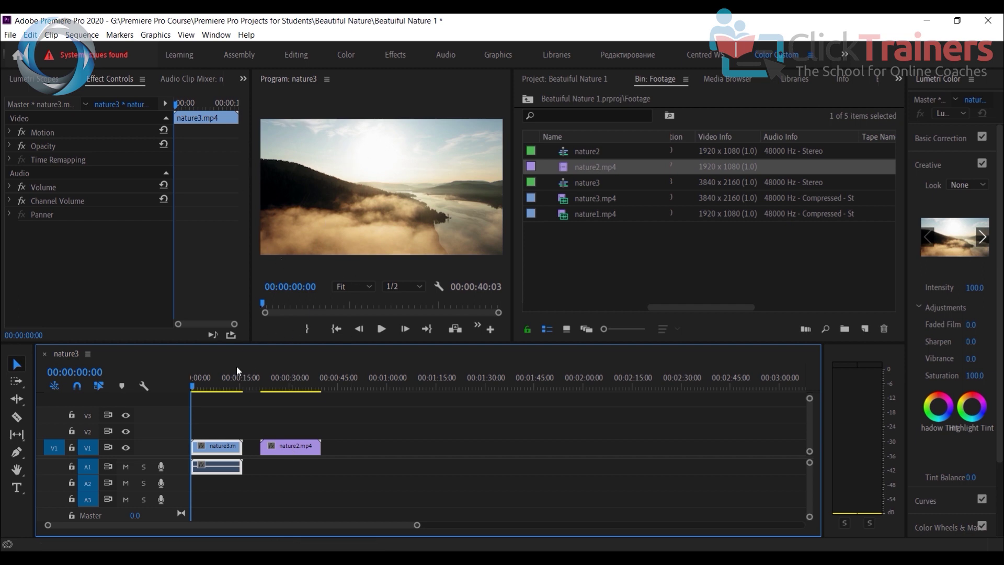
left_click_drag(291, 449, 272, 451)
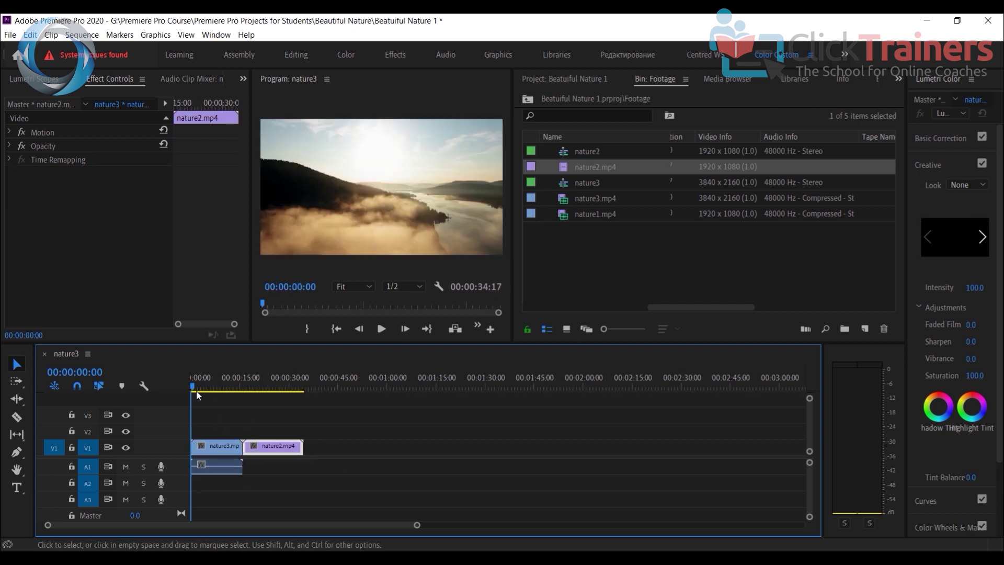
- Place the playhead at 00:00:20:19 and enlarge the nature2.mp4 clip to fill the nature3 sequence's frame with Set to Frame Size
left_click_drag(196, 390, 261, 390)
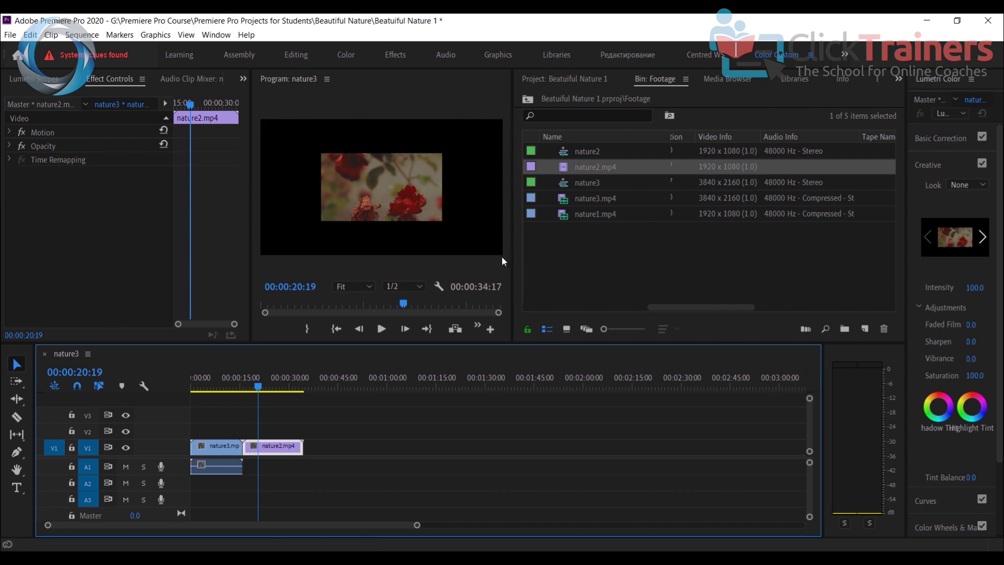
right_click(268, 446)
left_click(303, 435)
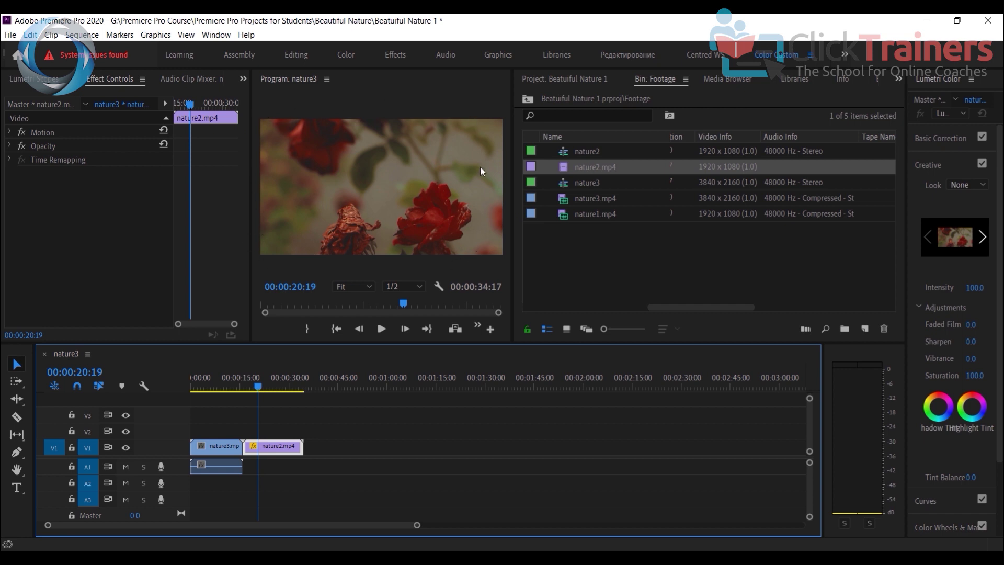
left_click_drag(649, 304, 536, 305)
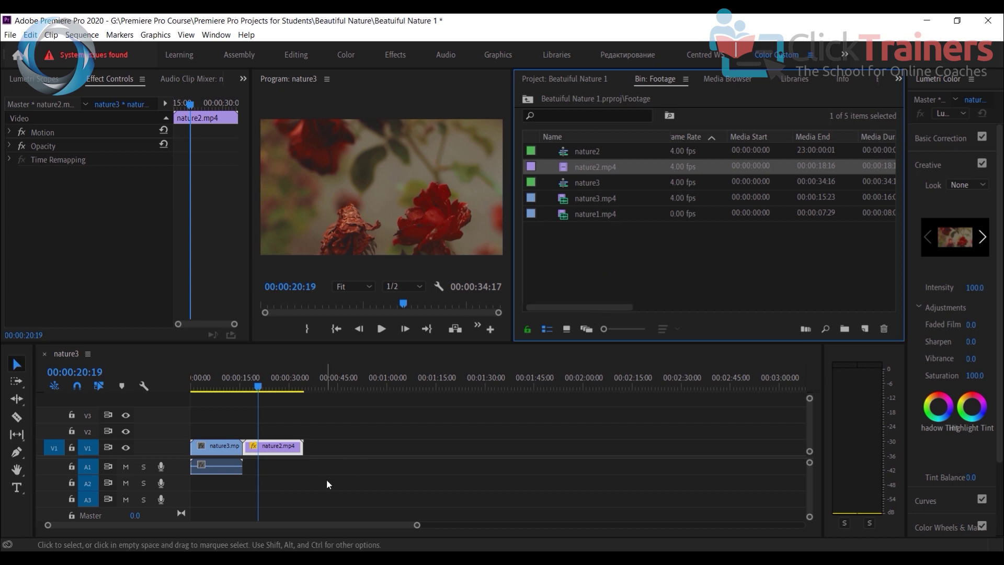
- Close the nature3 sequence and create a new sequence from the Digital SLR preset DSLR 1080p24
left_click_drag(334, 480, 196, 416)
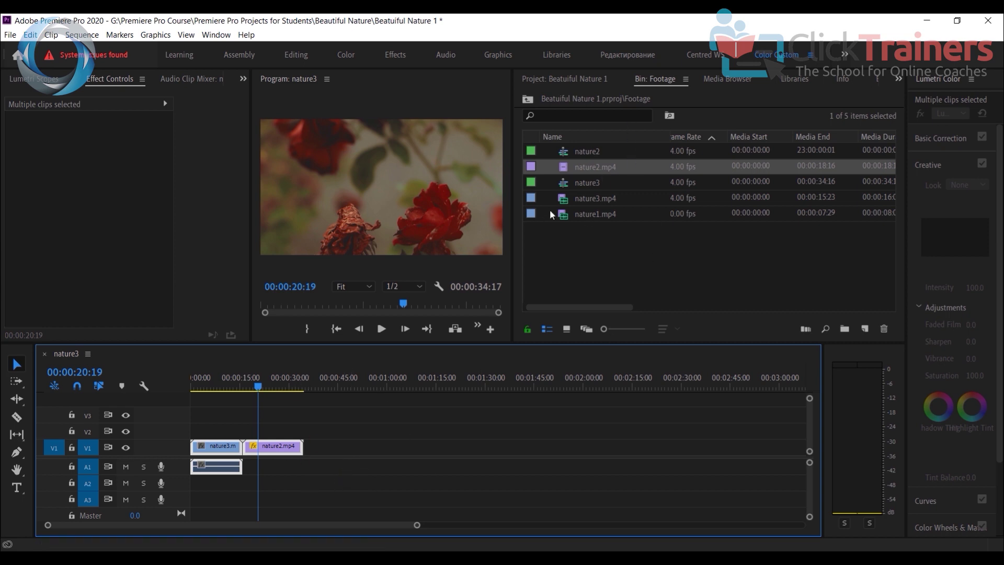
left_click(44, 354)
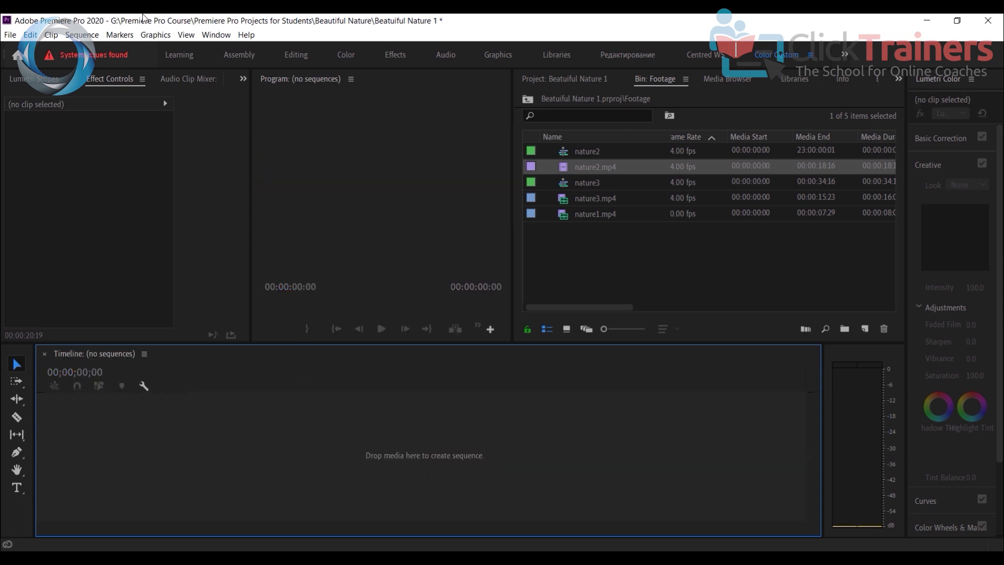
left_click(81, 36)
left_click(82, 35)
left_click(12, 36)
left_click(13, 36)
left_click(12, 36)
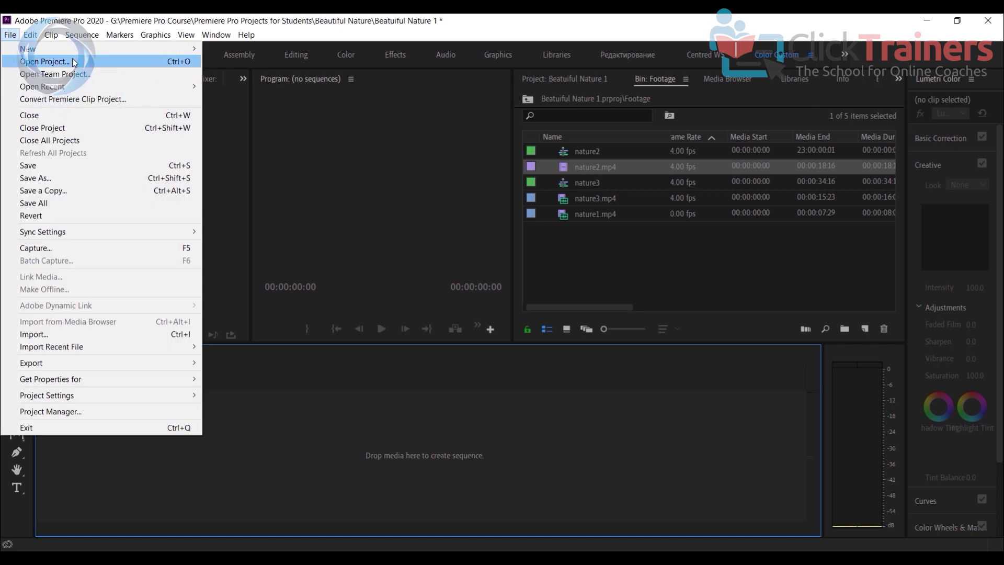
mouse_move(72, 49)
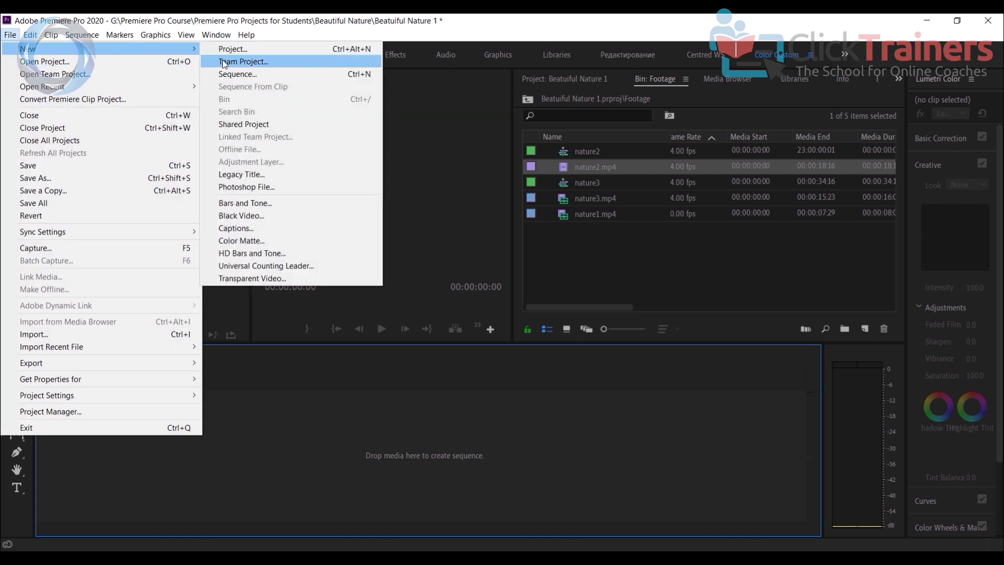
left_click(234, 74)
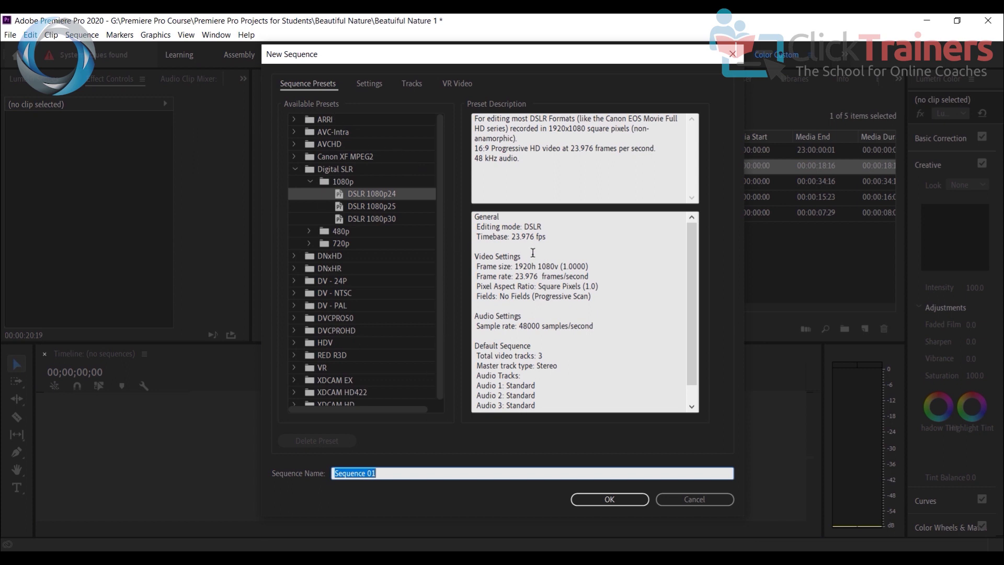
left_click(309, 182)
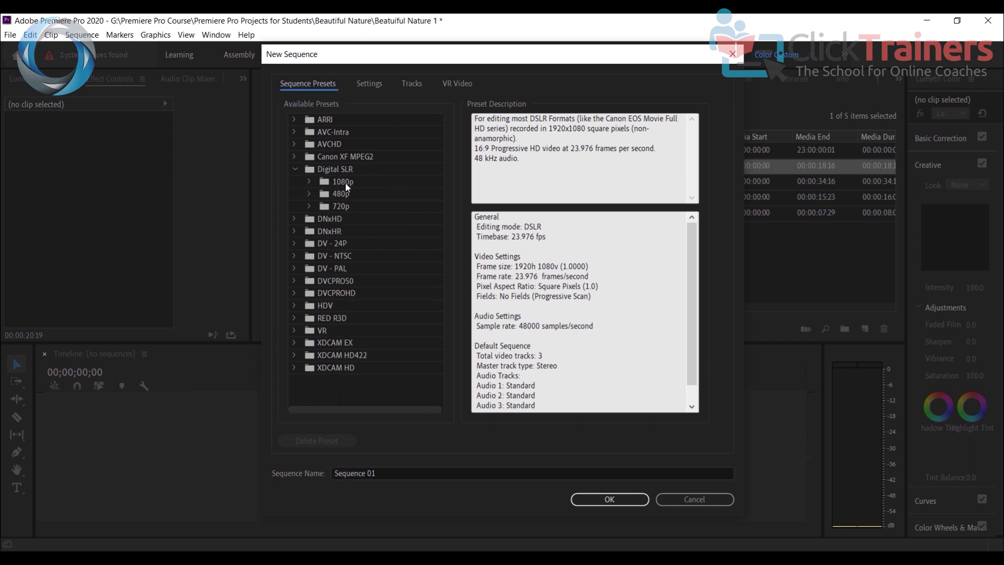
left_click(310, 182)
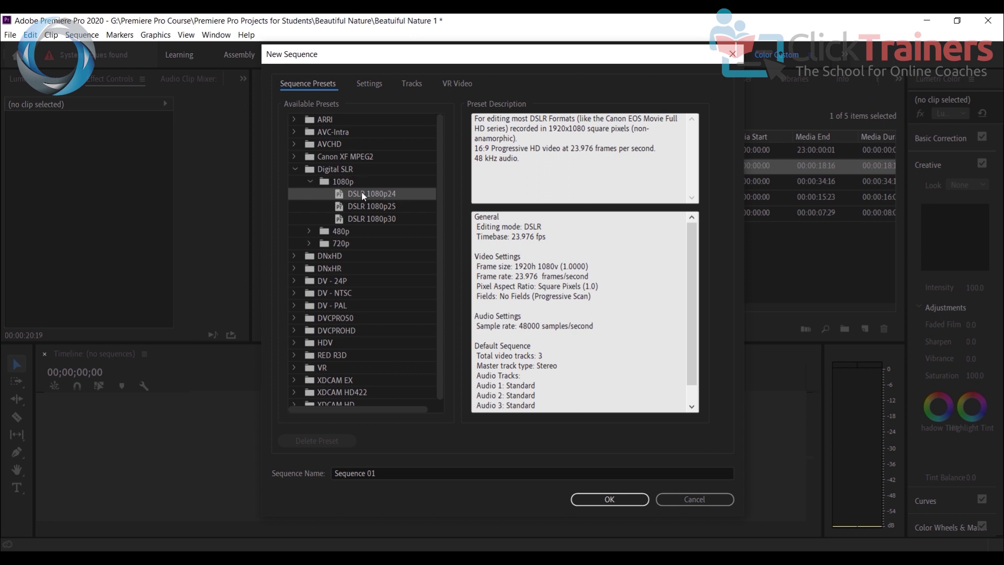
left_click(604, 499)
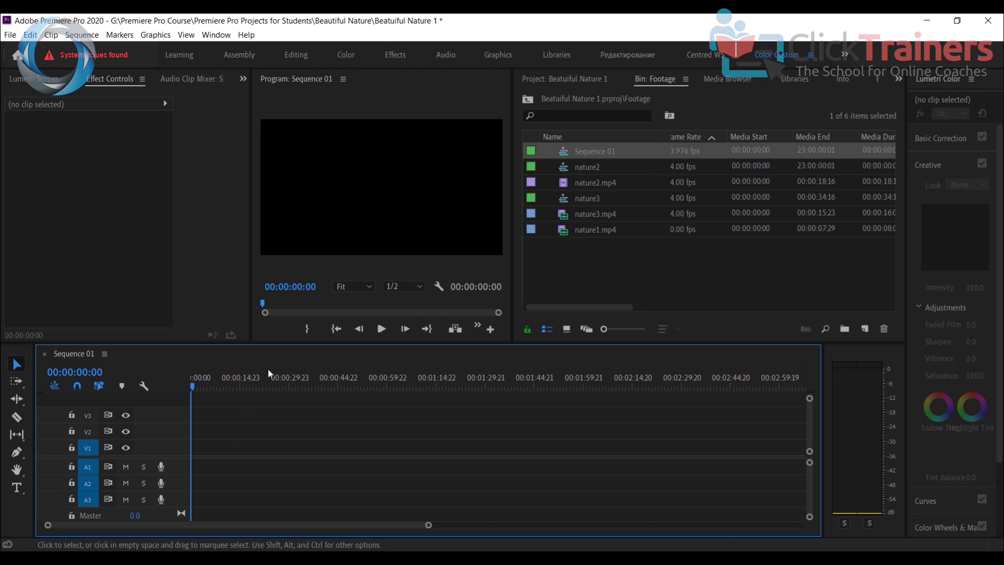
- Add the nature3 sequence at the start of Sequence 01's tracks V1 and A1, keeping the existing sequence settings
left_click(596, 199)
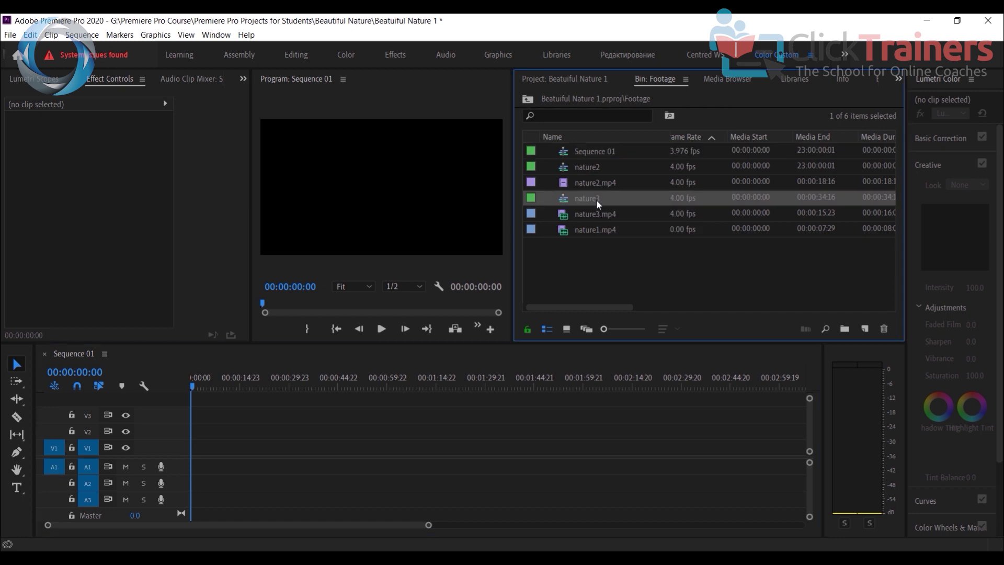
left_click_drag(596, 198, 160, 456)
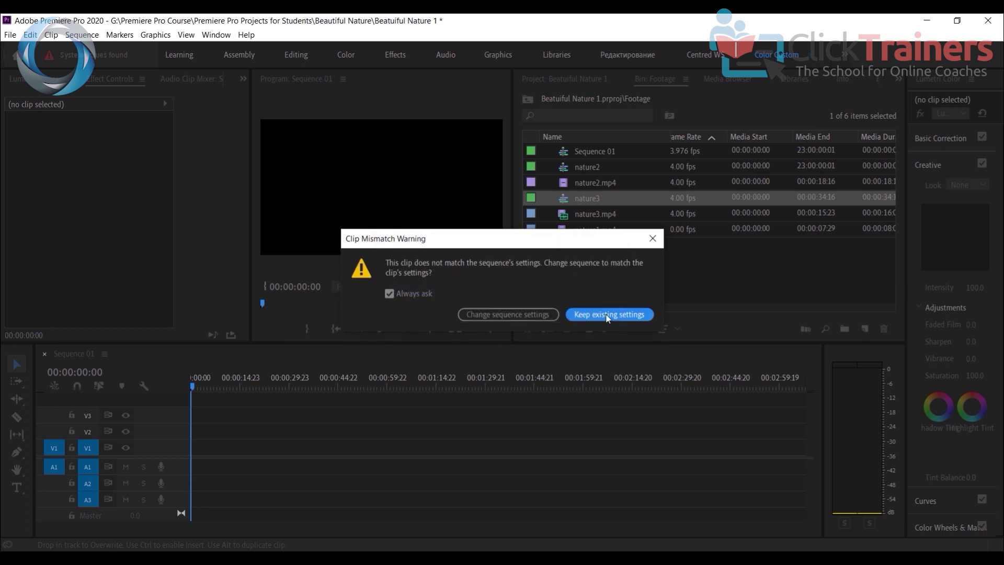
left_click(620, 316)
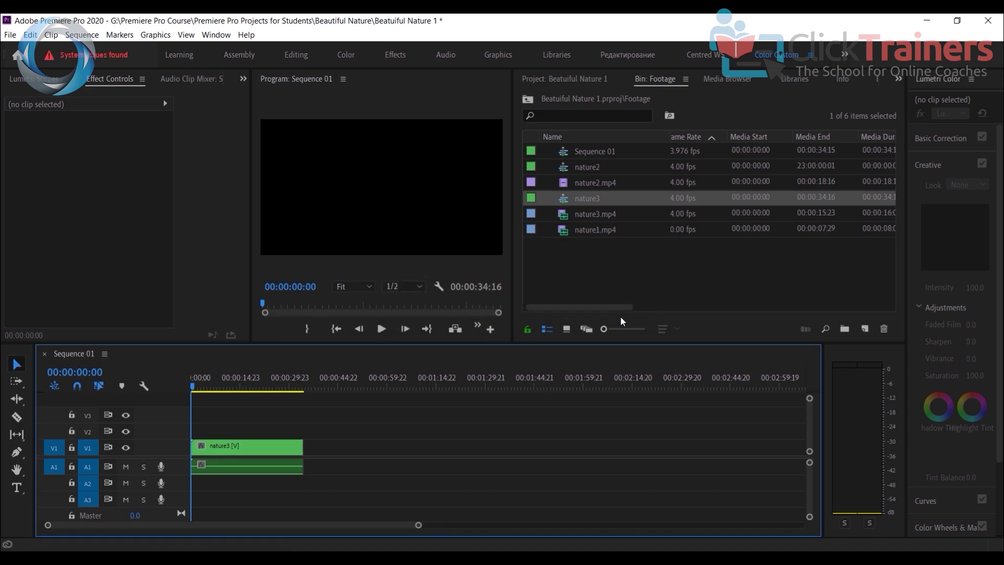
- Place the playhead at 00:00:06:00 and fit the nature3 clip to Sequence 01's frame with Set to Frame Size
left_click(211, 386)
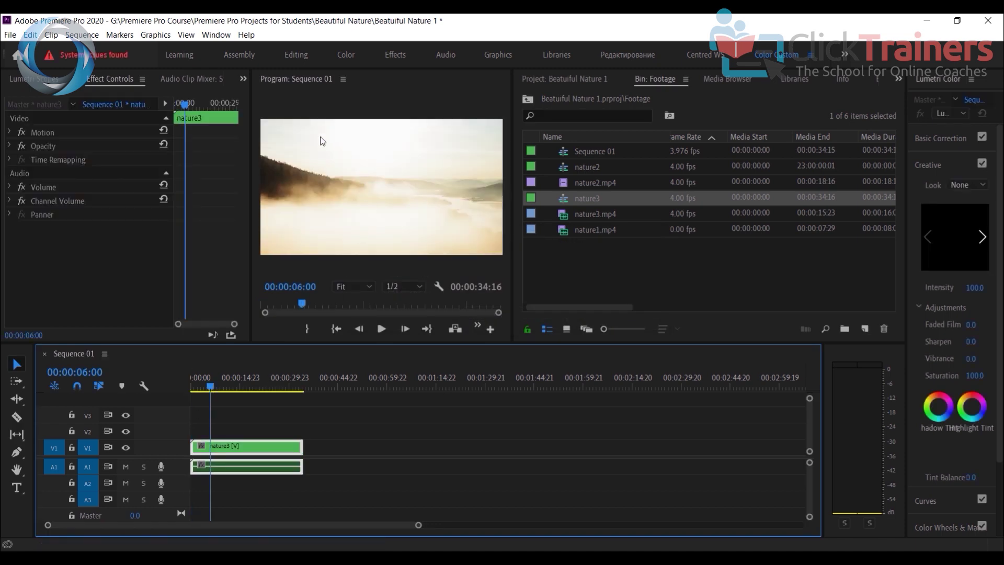
right_click(275, 453)
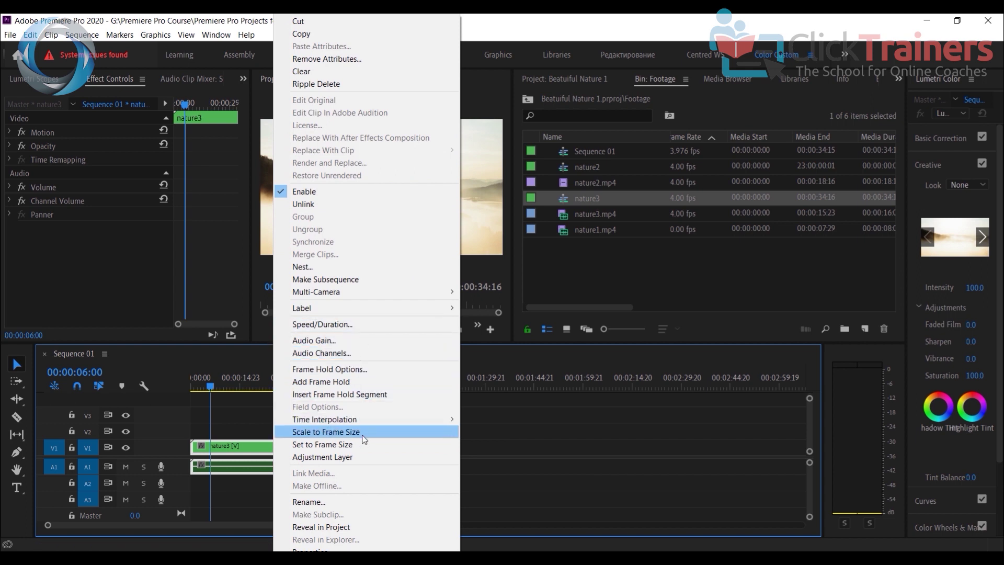
left_click(357, 449)
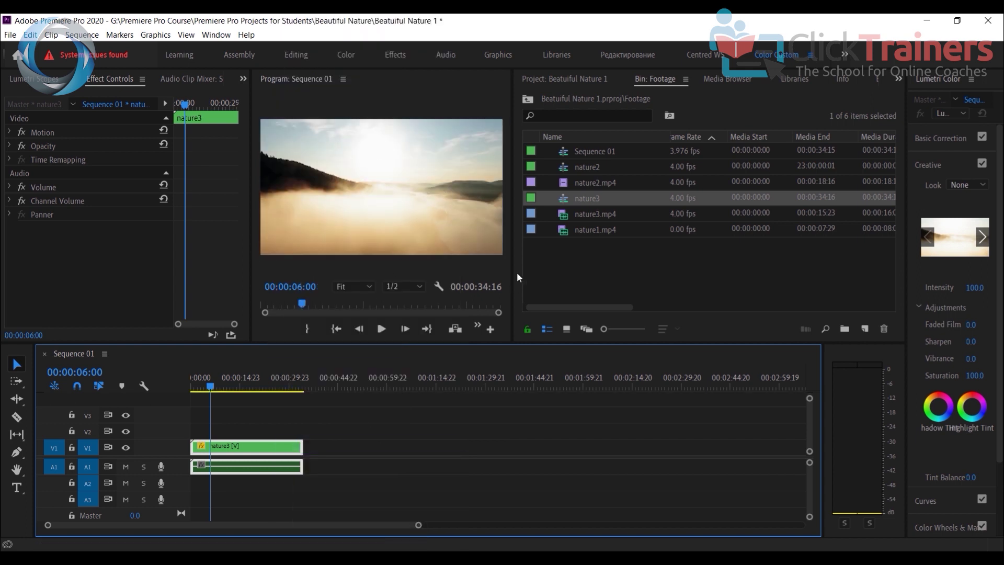
left_click(402, 451)
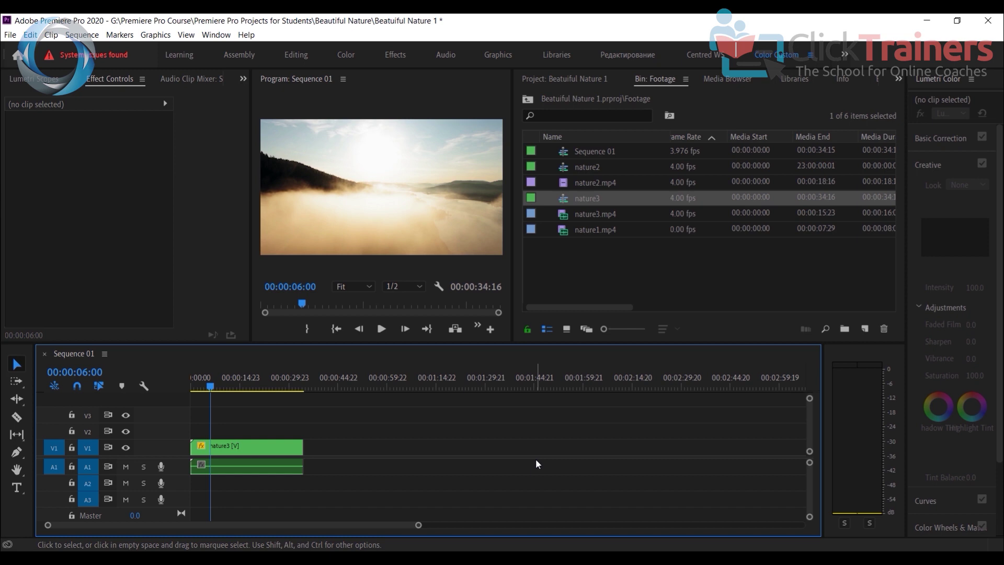
left_click(594, 183)
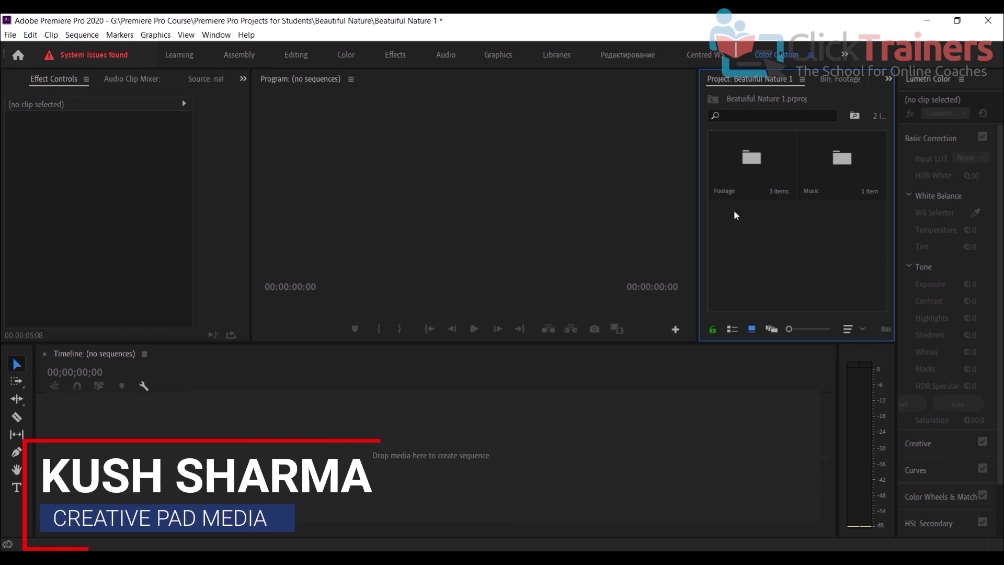
- Open the Footage bin and create a new sequence from nature2.mp4 in the empty Timeline
double_click(743, 162)
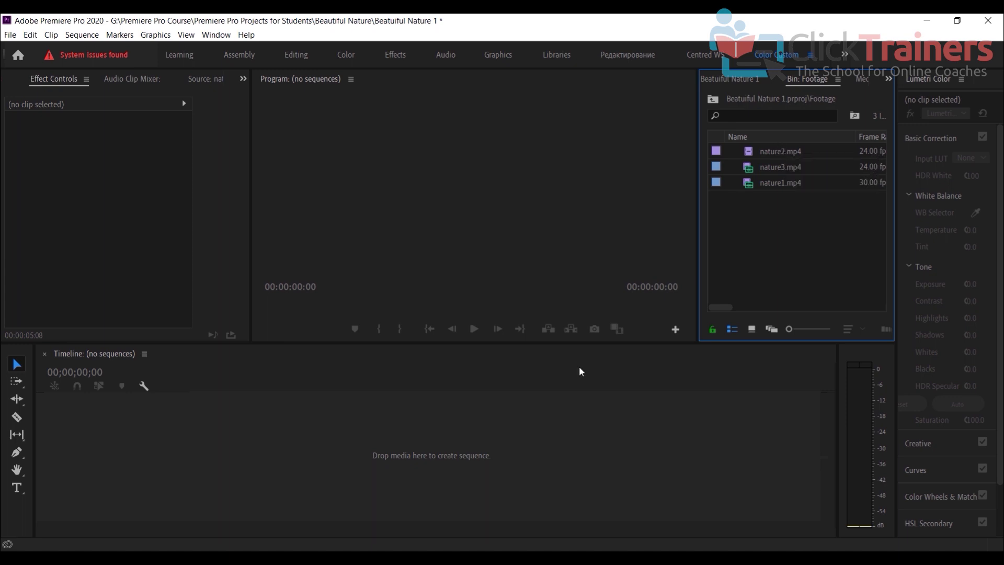
left_click_drag(774, 154, 238, 459)
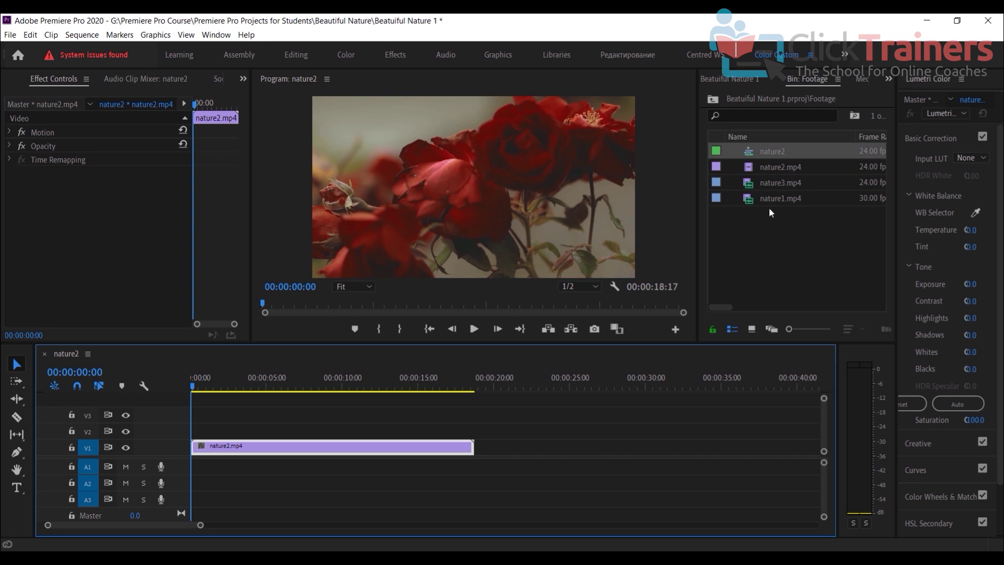
left_click(777, 236)
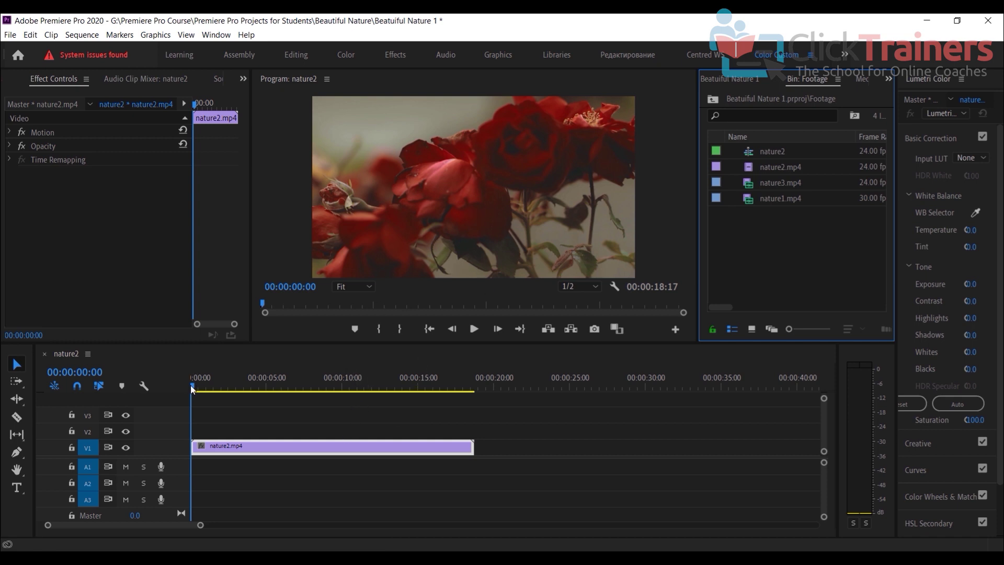
- Play a few seconds of the nature2 sequence and move the playhead to 00:00:07:21
left_click(474, 330)
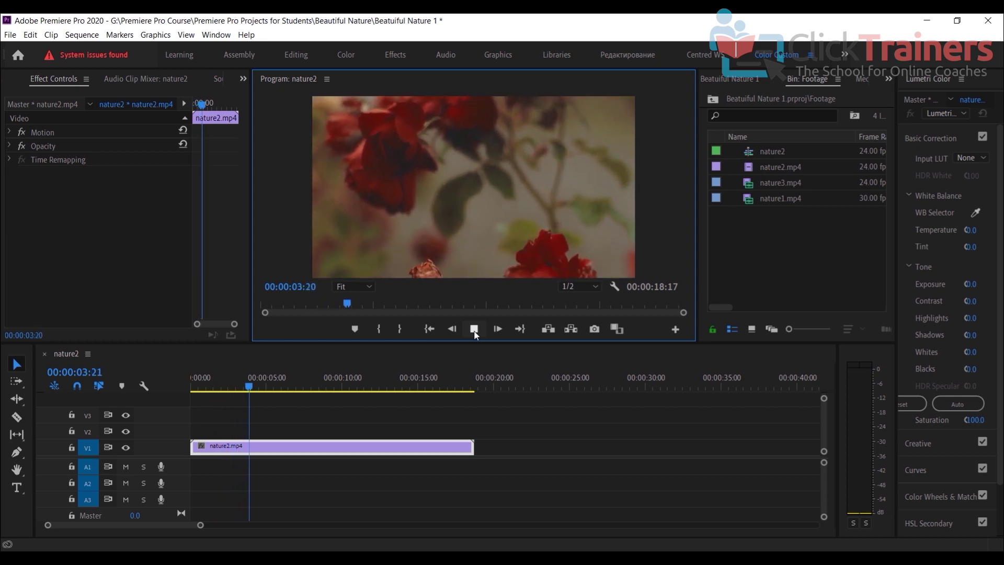
key("space")
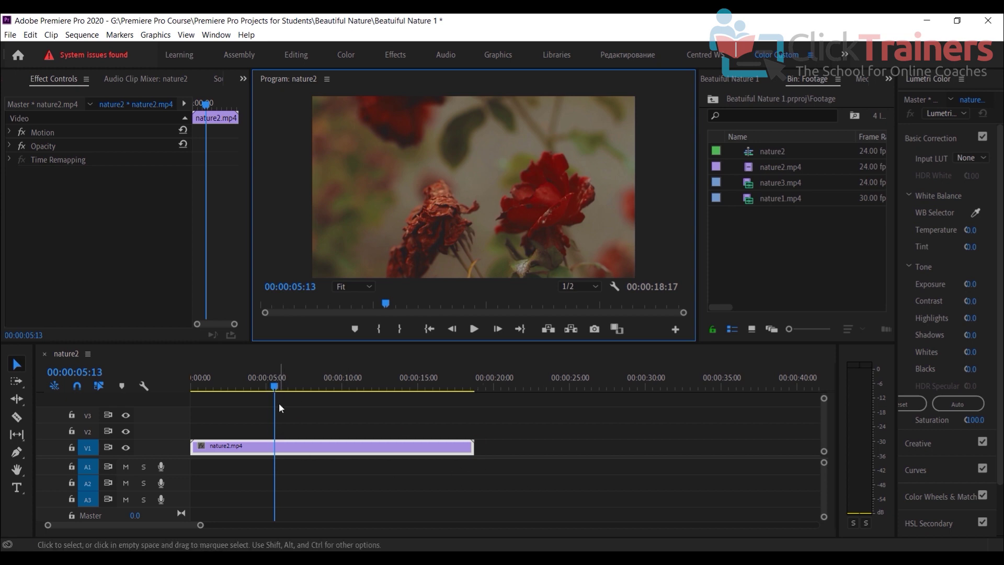
left_click_drag(276, 388, 309, 408)
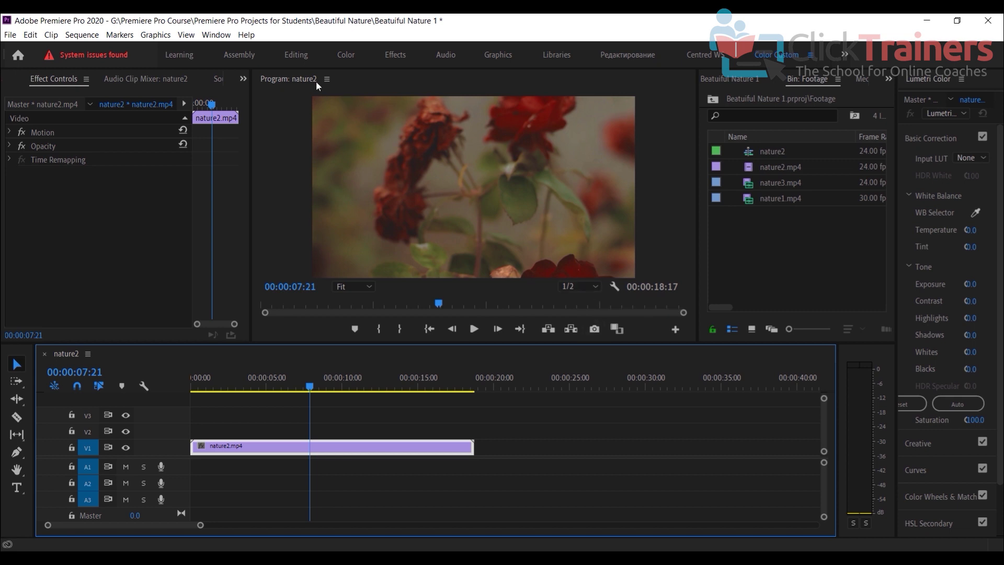
- Try the Full, 1/4 and 1/2 playback resolutions for the nature2 preview, ending on 1/2
left_click(572, 286)
left_click(577, 296)
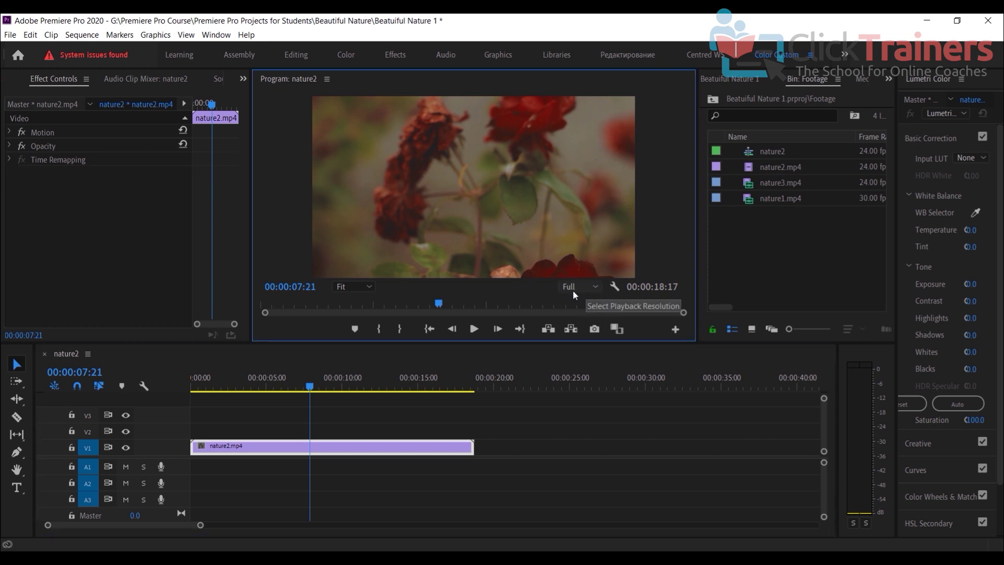
left_click(577, 287)
left_click(582, 328)
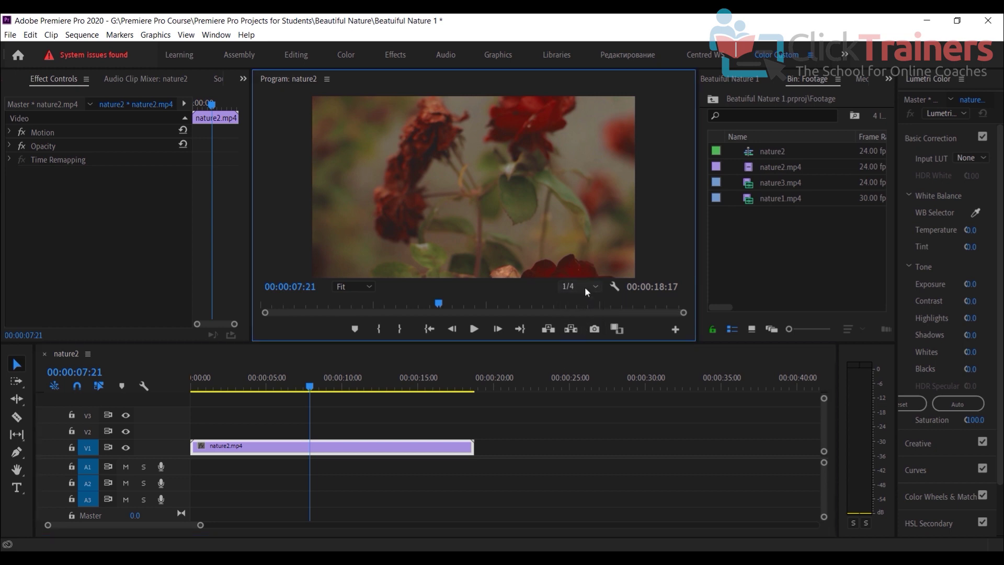
left_click(584, 287)
left_click(585, 312)
left_click(584, 284)
left_click(582, 294)
left_click(581, 286)
left_click(585, 312)
left_click(587, 289)
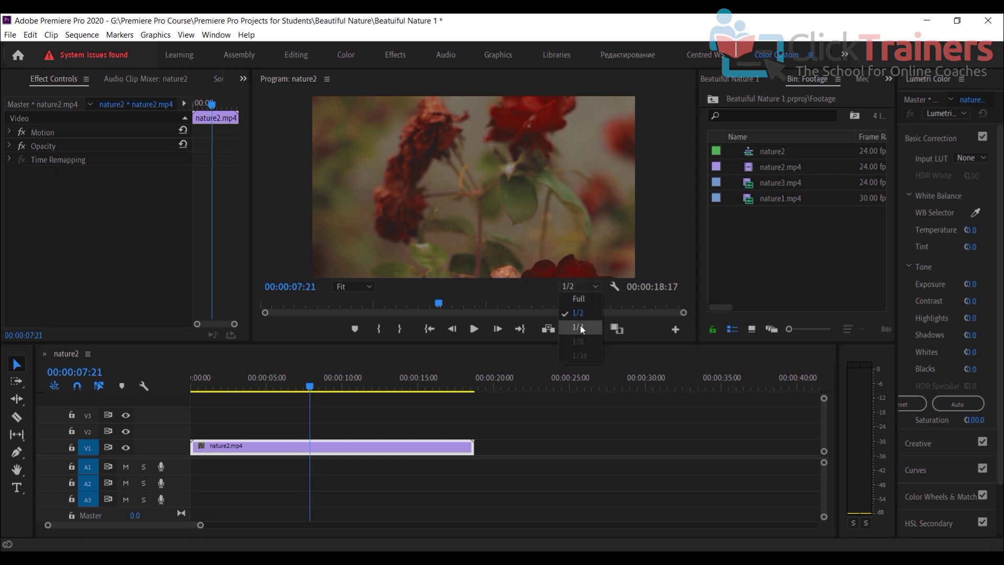
left_click(579, 328)
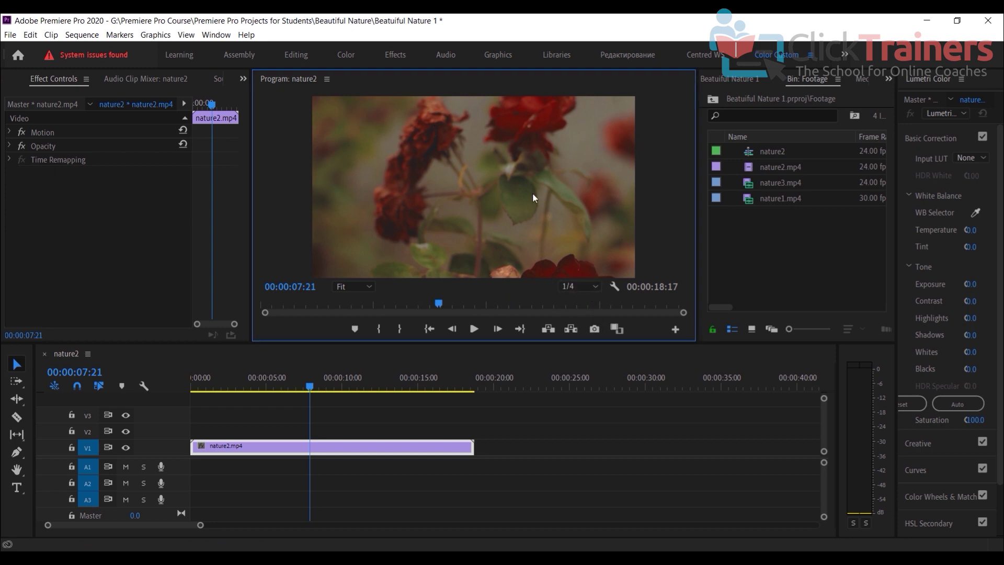
left_click(587, 286)
left_click(589, 313)
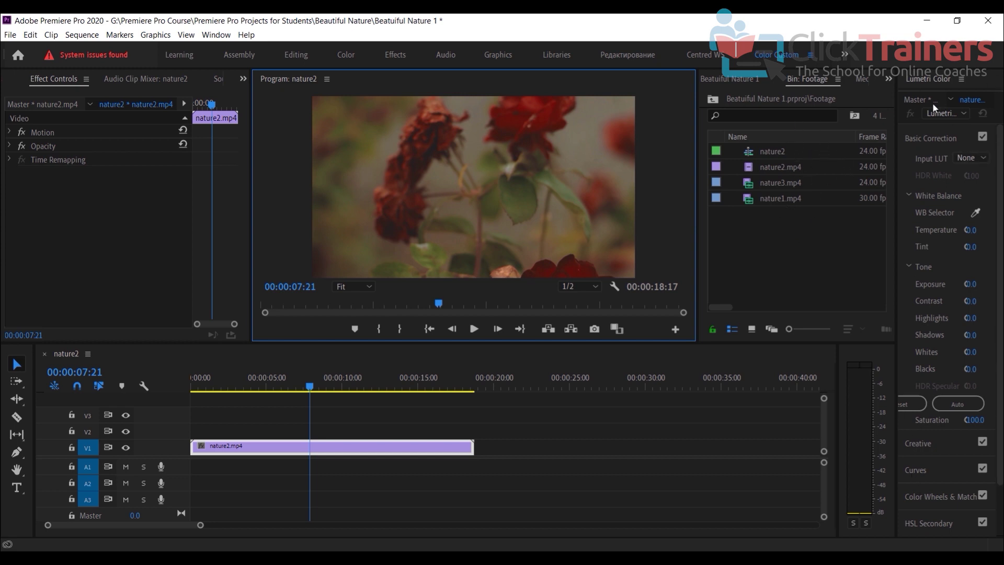
- Widen the Lumetri Color panel so that its Basic Correction sliders have full room
left_click(947, 134)
left_click(947, 134)
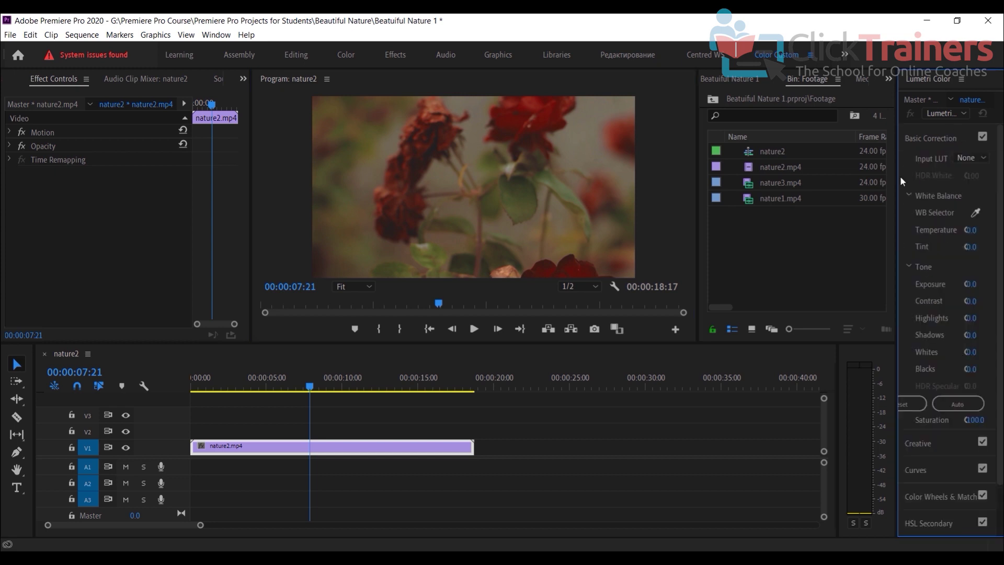
left_click_drag(899, 176, 858, 184)
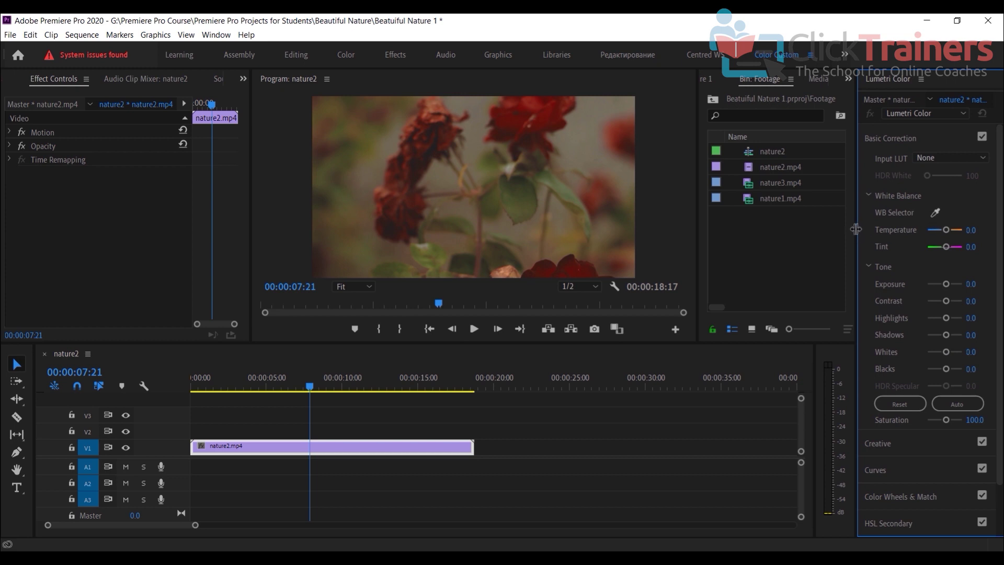
left_click_drag(859, 228, 827, 230)
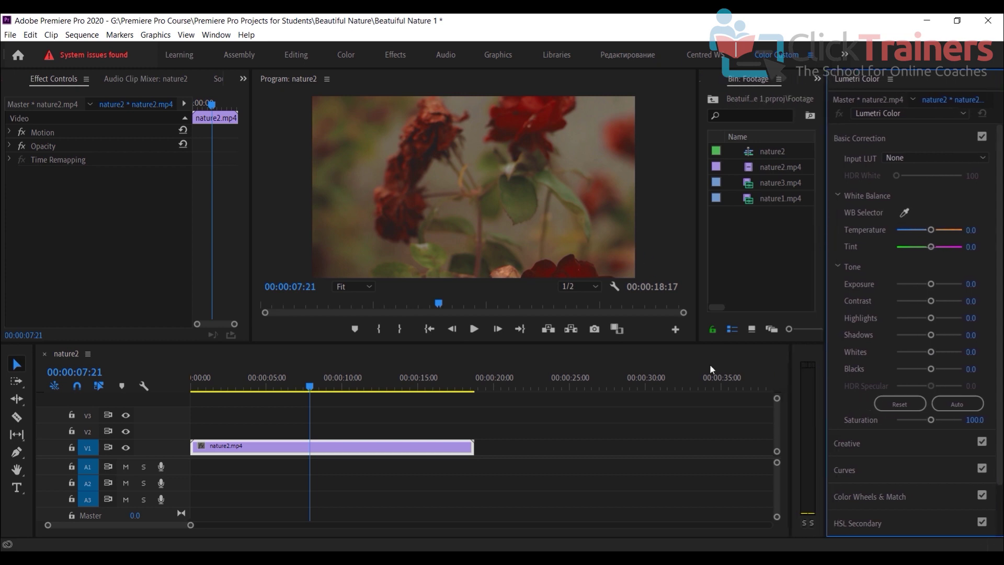
- Try an Exposure of -3.0 on the nature2.mp4 clip in Lumetri Color, and reset it
left_click(381, 455)
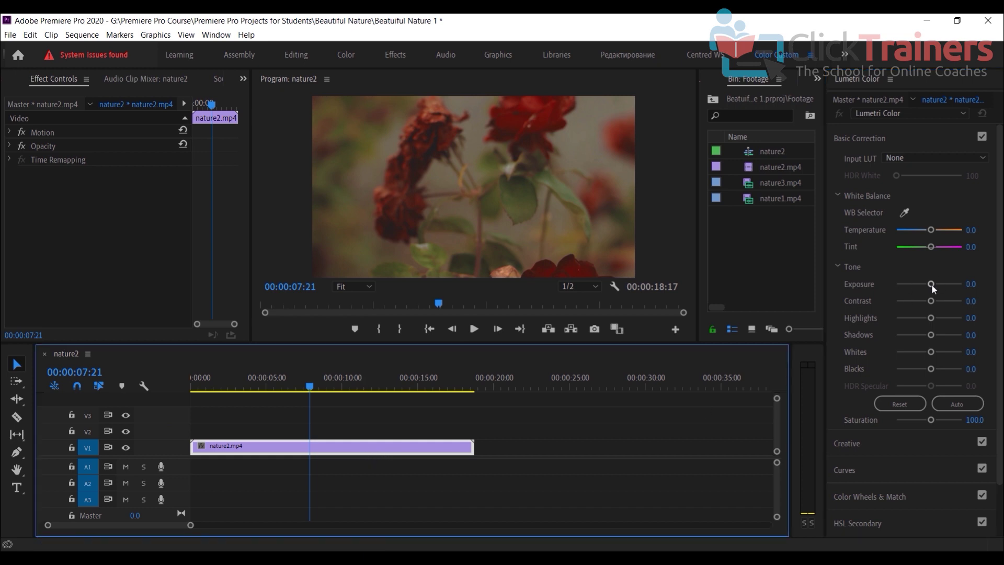
left_click_drag(931, 284, 909, 288)
double_click(910, 287)
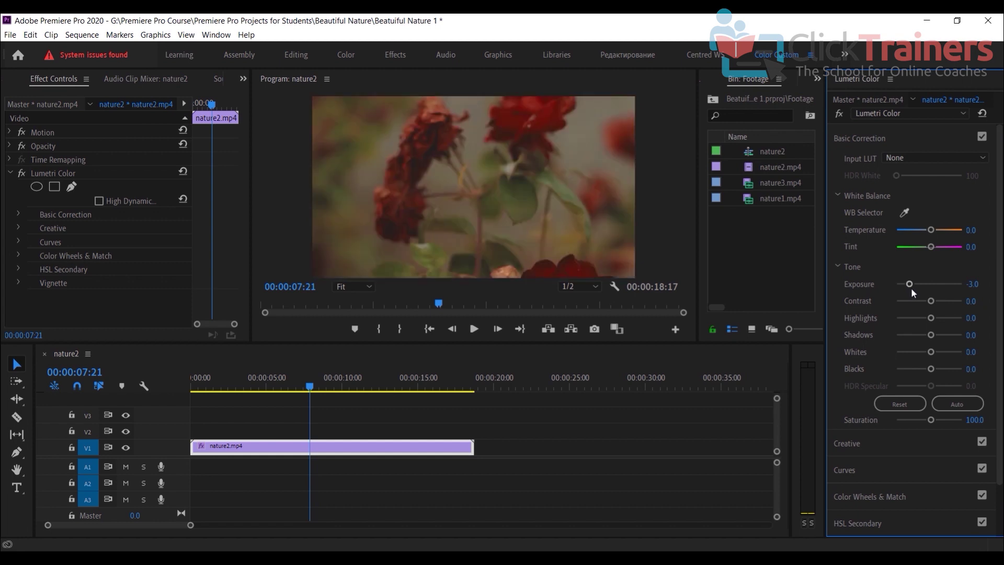
- Narrow the Lumetri Color panel and show the list of panels grouped with Effect Controls
left_click_drag(827, 166, 927, 115)
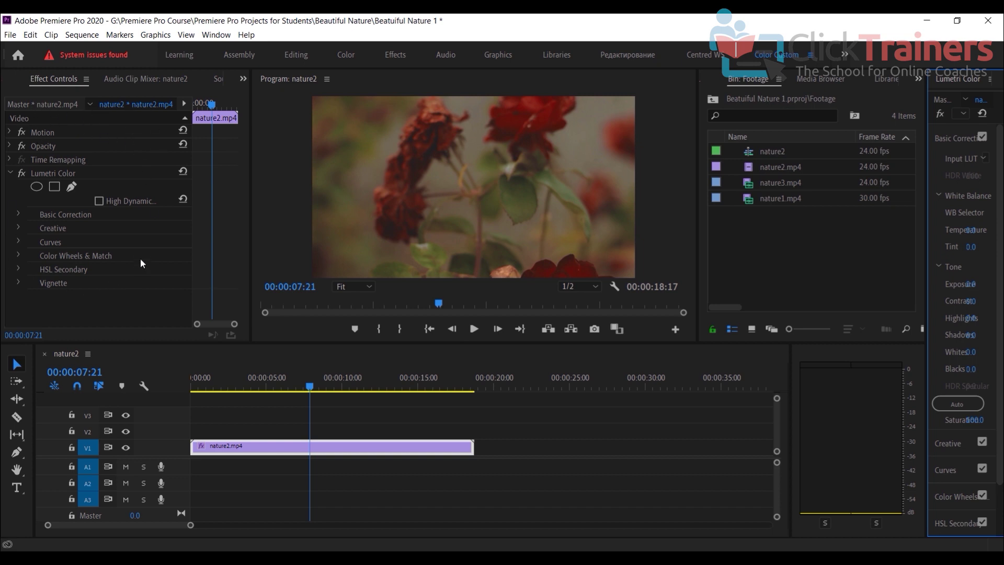
left_click(244, 78)
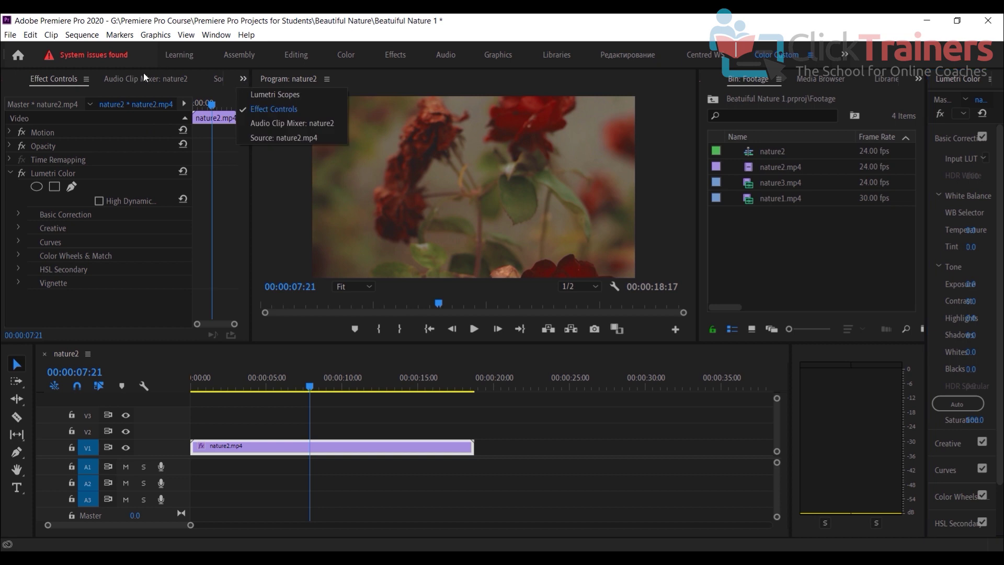
left_click(243, 80)
left_click(243, 79)
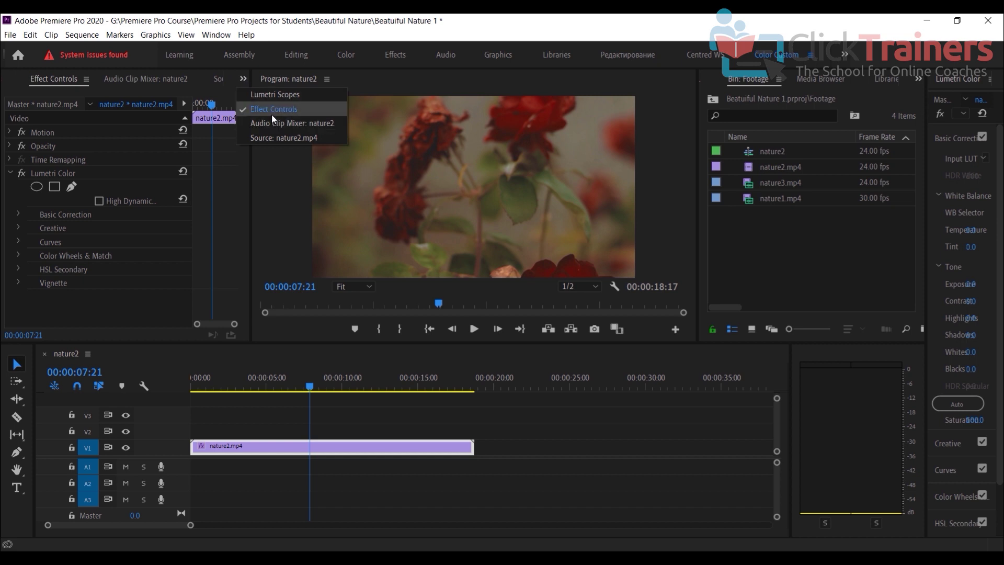
- Show the Source monitor for nature2.mp4 and move the sequence playhead to 00:00:03:13
left_click(270, 137)
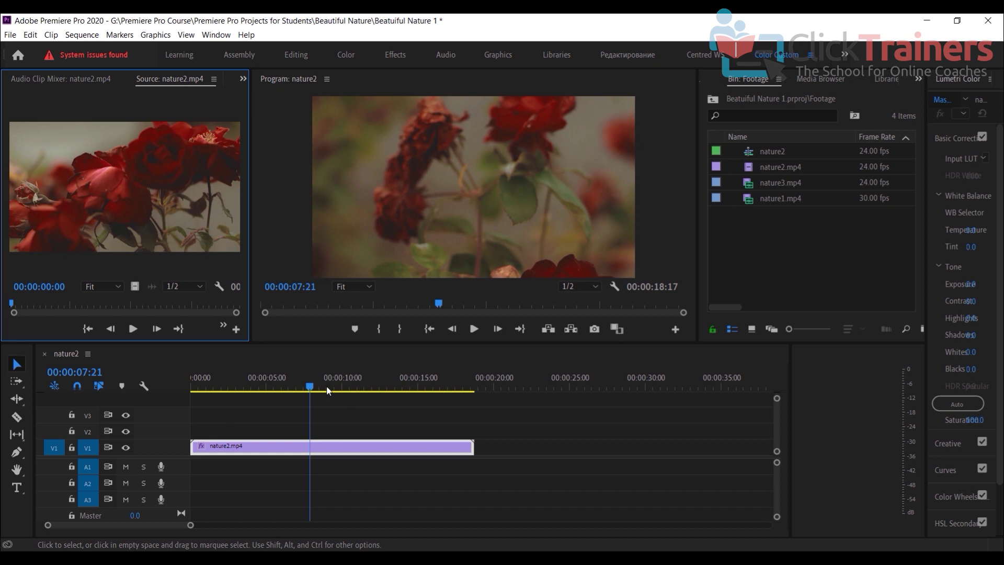
left_click_drag(305, 394, 245, 392)
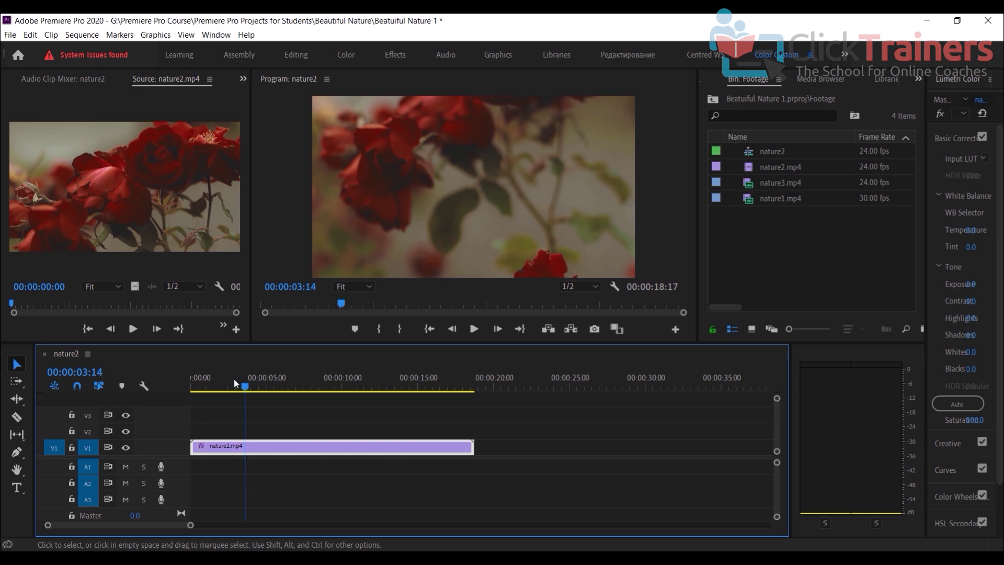
mouse_move(246, 390)
left_mouse_down()
mouse_move(417, 400)
mouse_move(213, 389)
mouse_move(245, 390)
left_mouse_up()
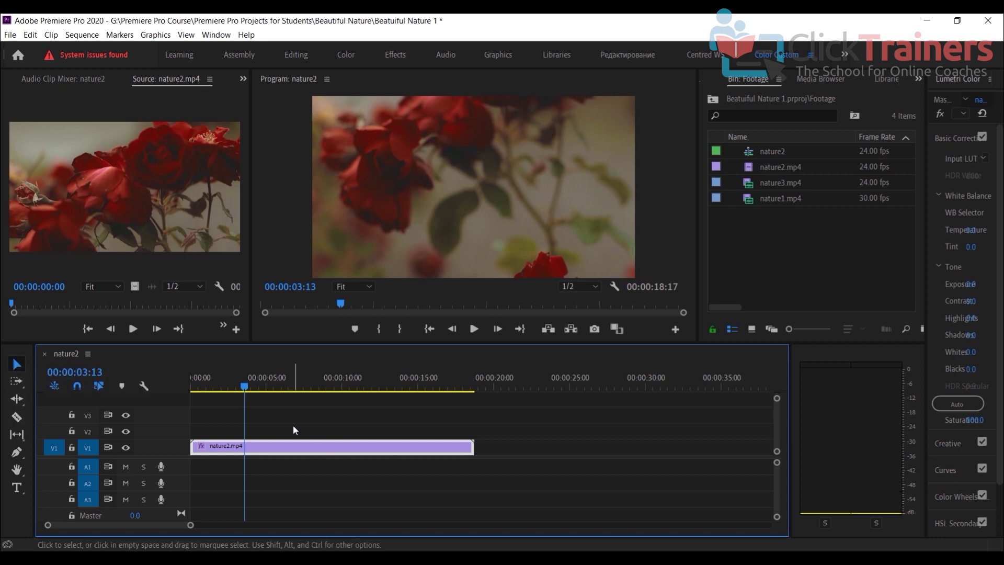
left_click_drag(293, 425, 345, 467)
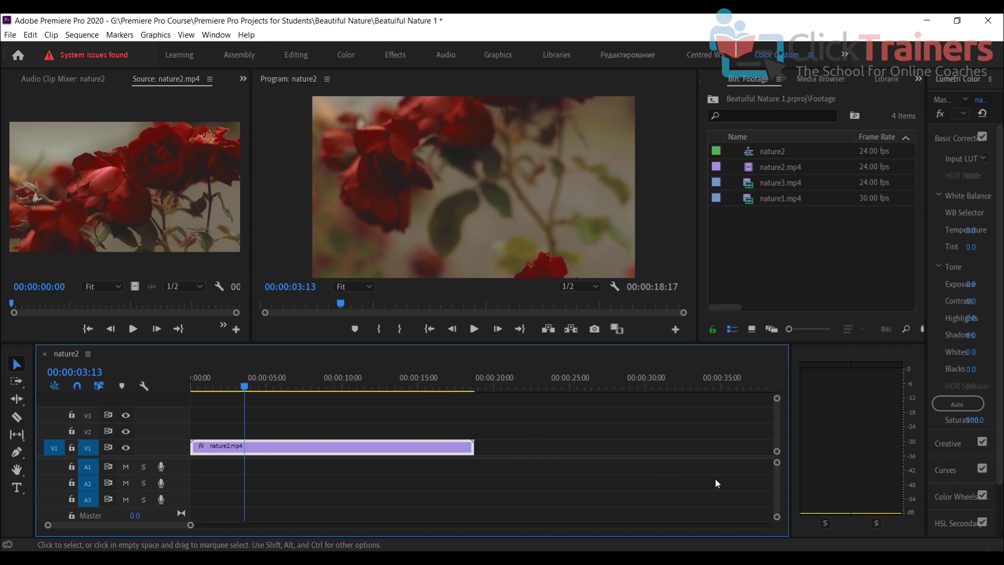
- Play the nature2 sequence up to 00:00:07:07 and split the nature2.mp4 clip there with the Razor tool
left_click(17, 417)
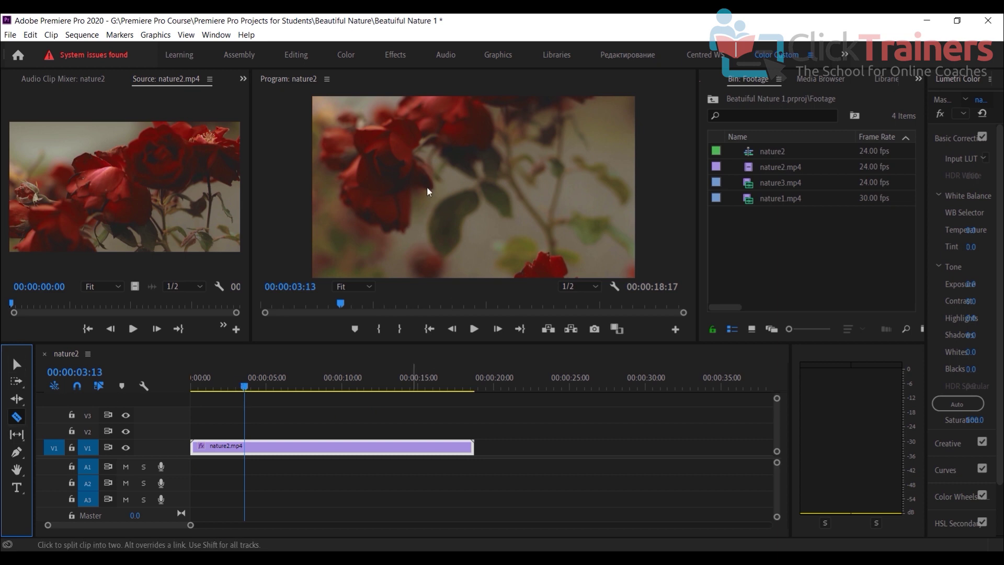
left_click(17, 417)
left_click(250, 388)
left_click_drag(253, 390, 337, 396)
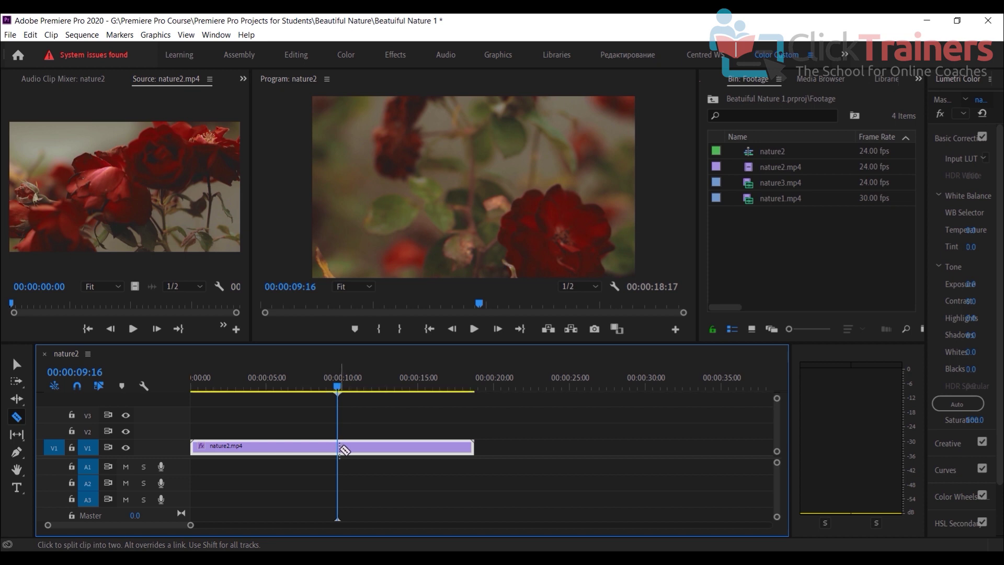
left_click_drag(337, 391, 234, 392)
left_click(474, 328)
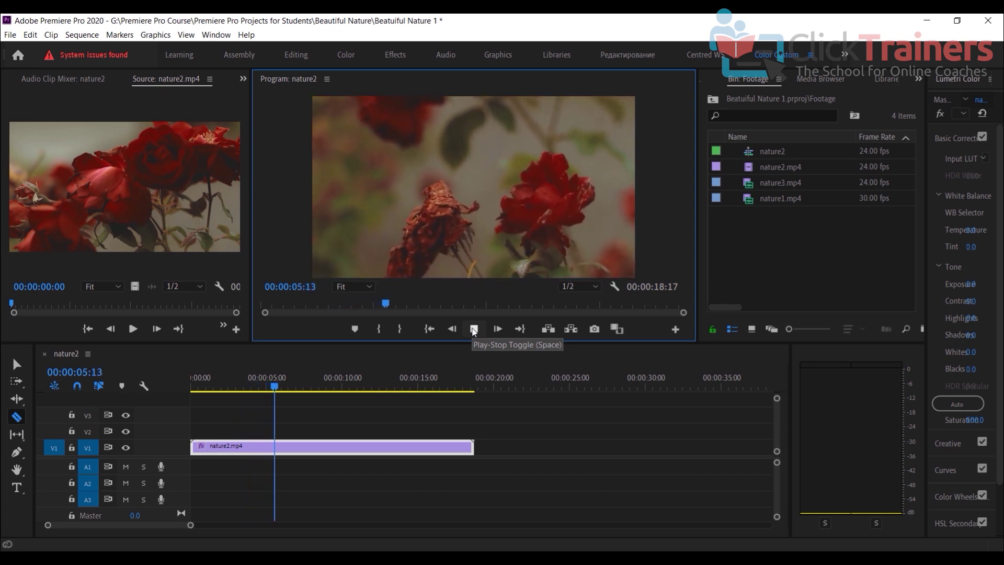
left_click(474, 329)
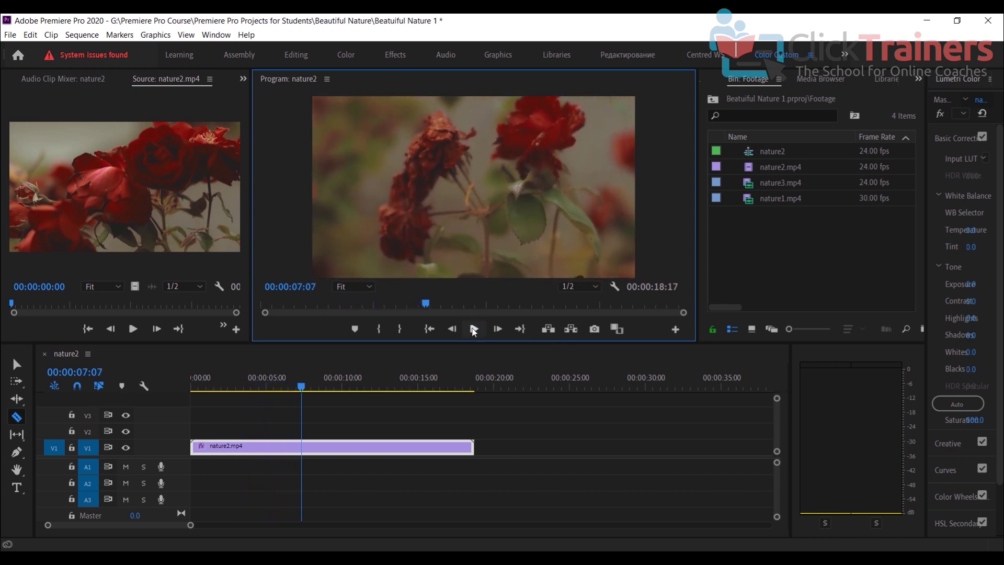
left_click(303, 447)
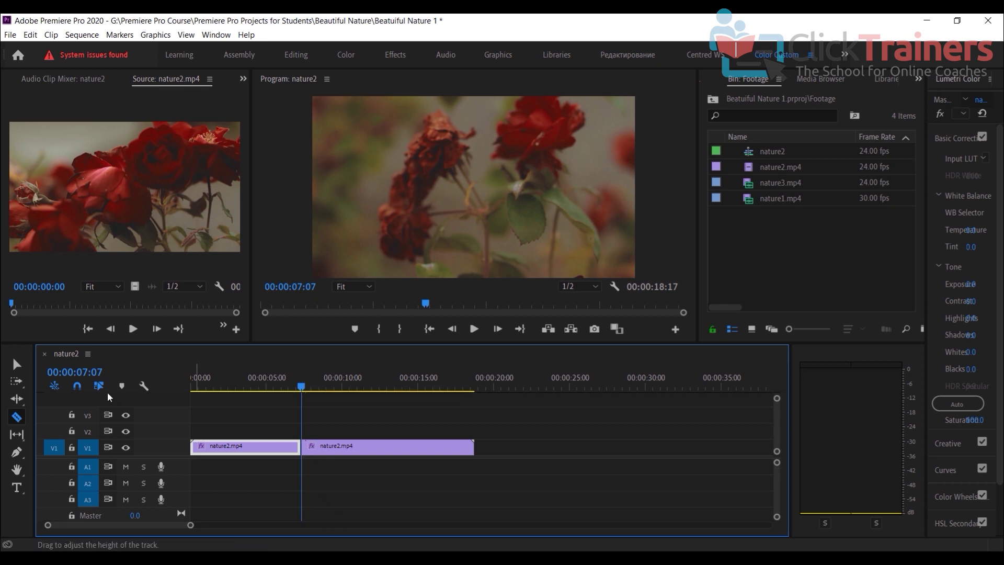
- Delete the second part of the split nature2.mp4 clip from the timeline
left_click(16, 365)
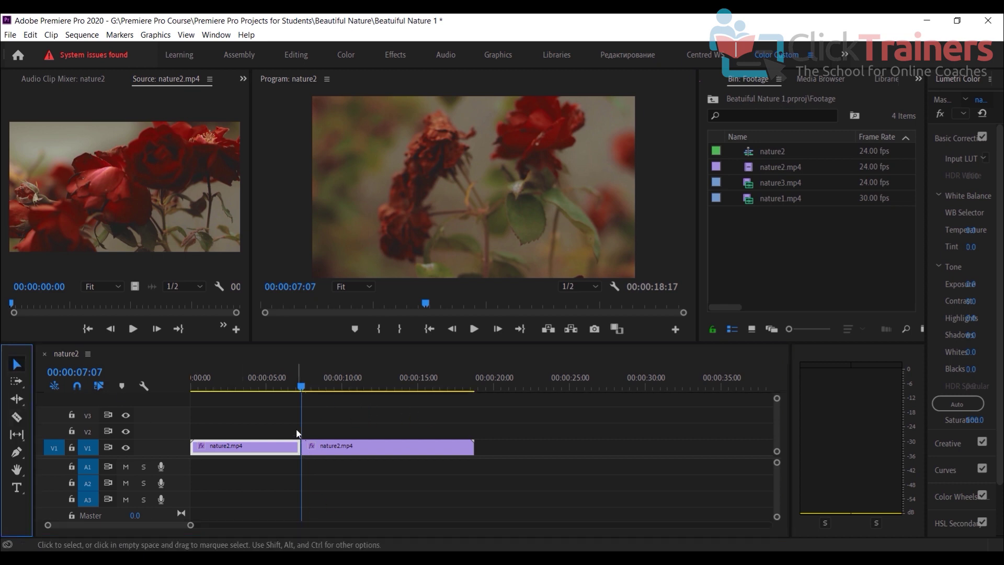
left_click(360, 452)
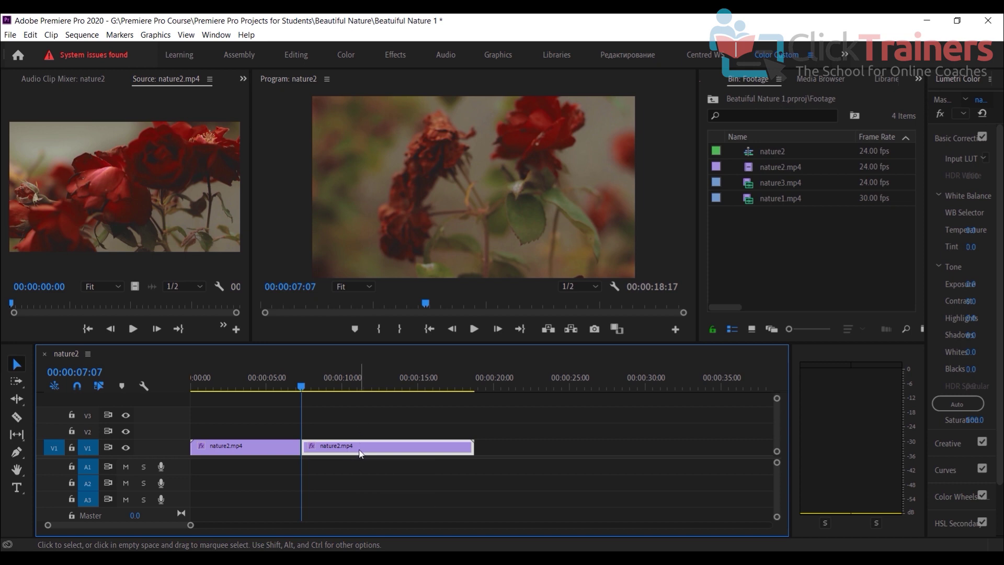
key("Delete")
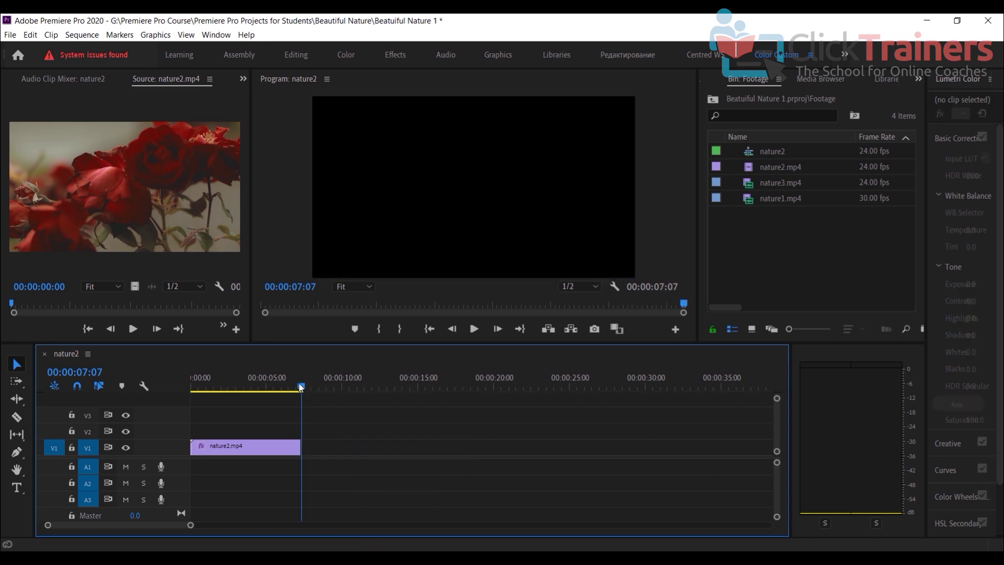
- Undo the deletion and the split of the nature2.mp4 clip
left_click_drag(299, 385, 262, 393)
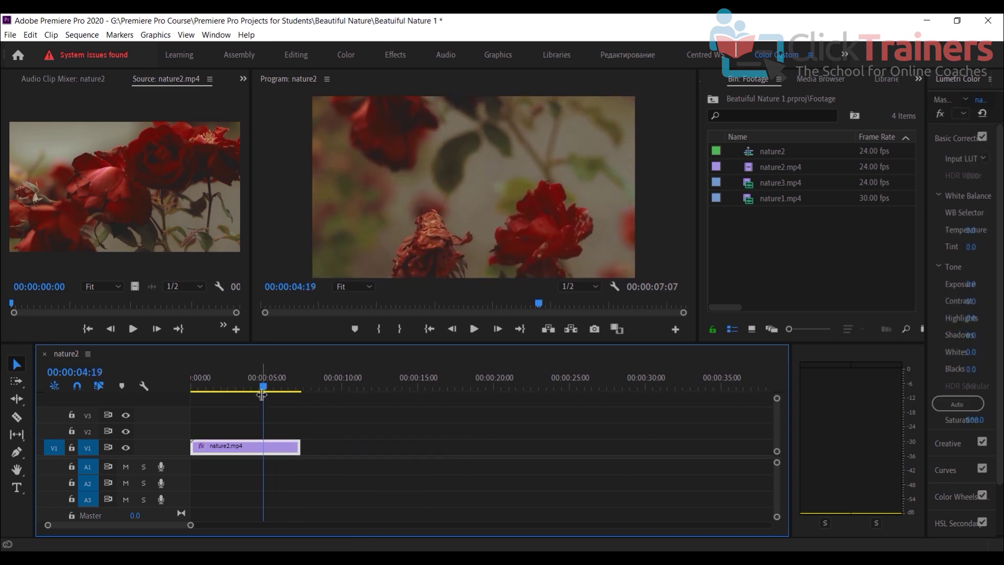
key("ctrl+z")
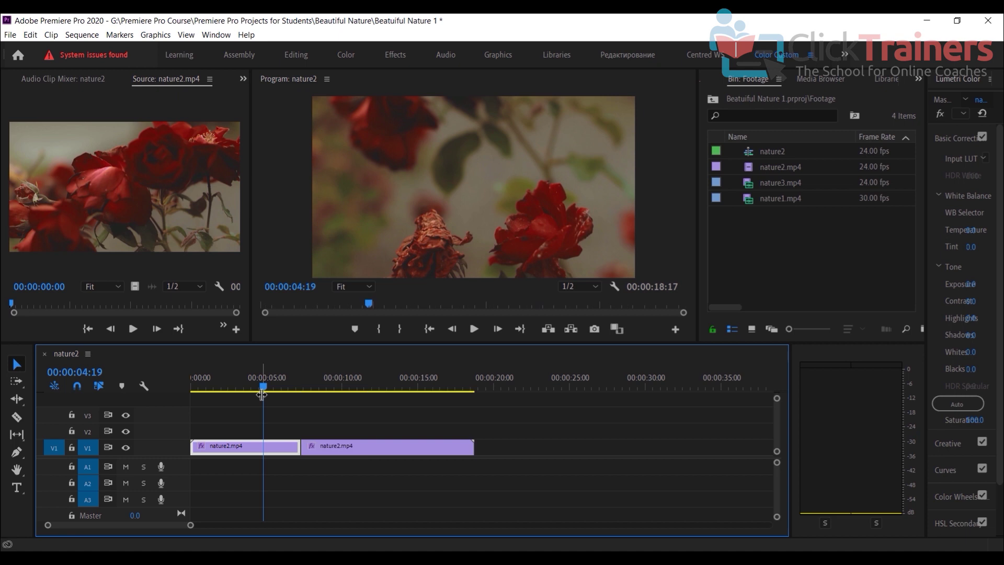
key("ctrl+z")
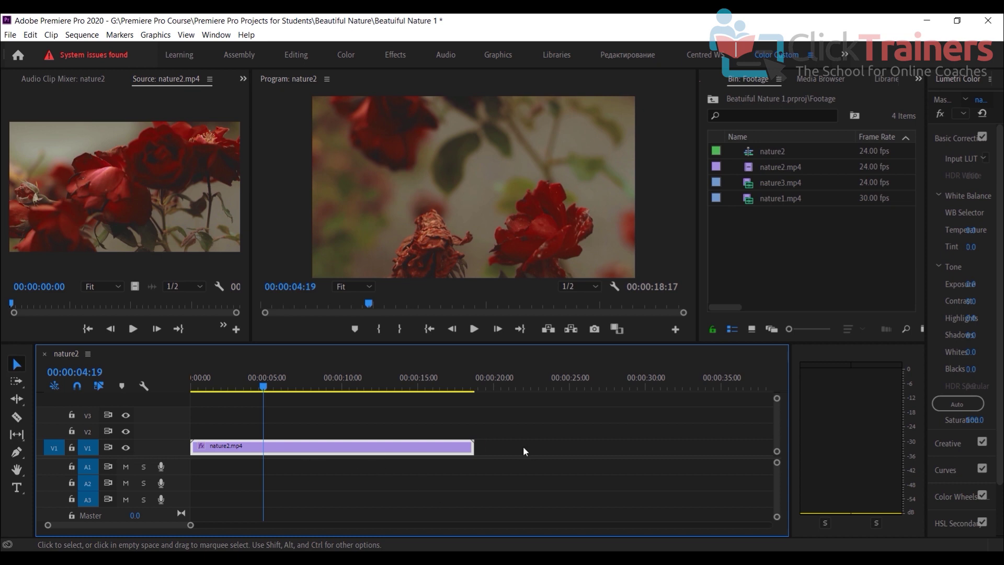
- Trim the end of the nature2.mp4 clip back to the playhead at 00:00:06:02 and play the sequence up to 00:00:05:18
key("space")
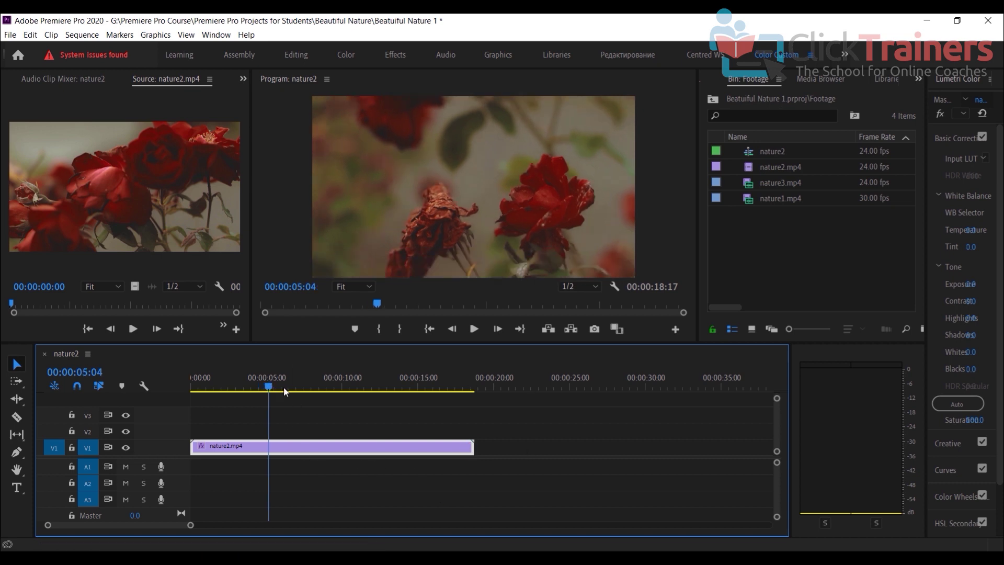
mouse_move(284, 387)
left_mouse_down()
mouse_move(352, 390)
mouse_move(252, 400)
mouse_move(283, 392)
left_mouse_up()
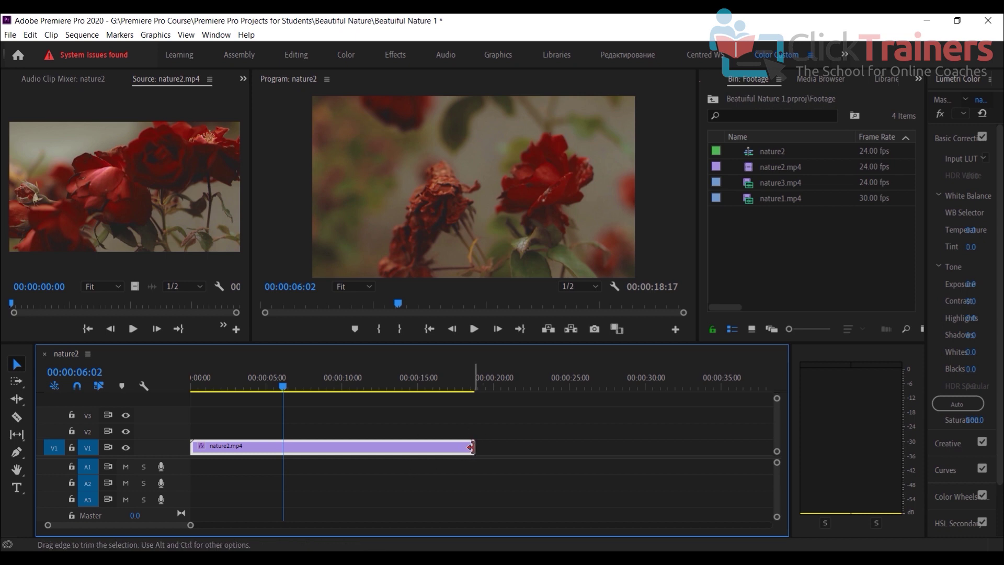
left_click_drag(469, 448, 336, 449)
left_click_drag(299, 379, 256, 378)
left_click(473, 328)
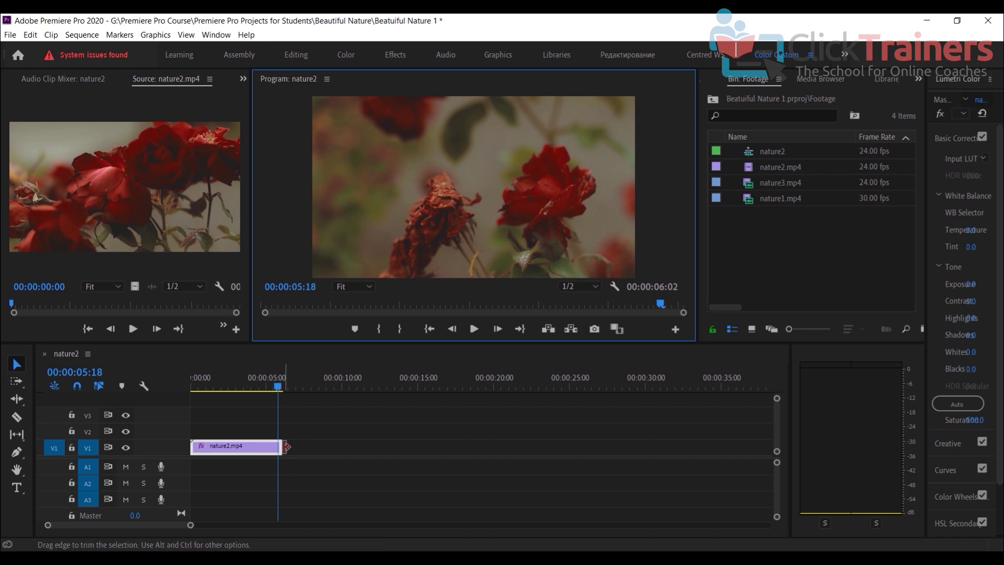
- Shorten the nature2.mp4 clip to 00:00:04:07, extend its end to 00:00:05:18, and move the playhead to 00:00:03:13
left_click_drag(287, 447, 253, 448)
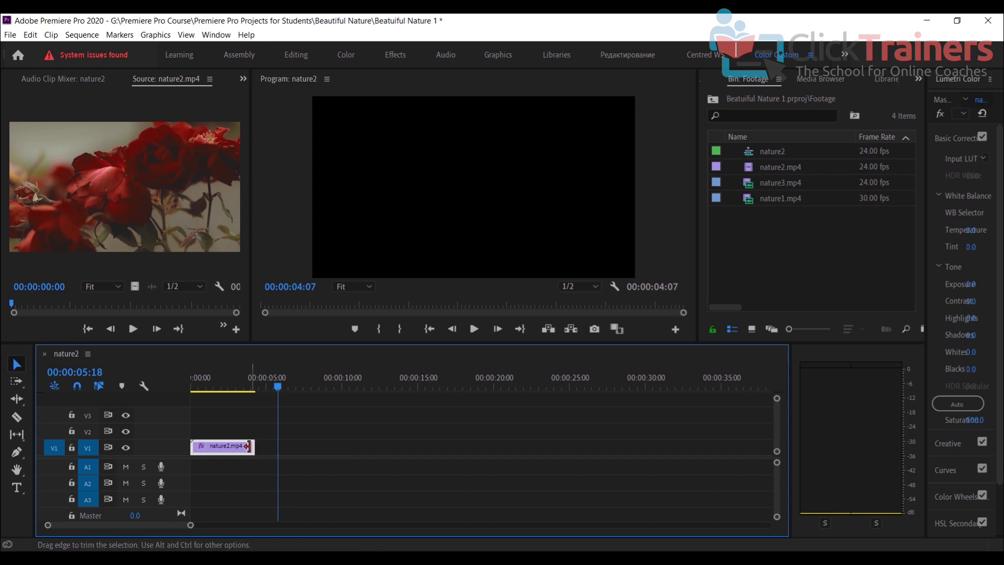
left_click_drag(249, 447, 277, 446)
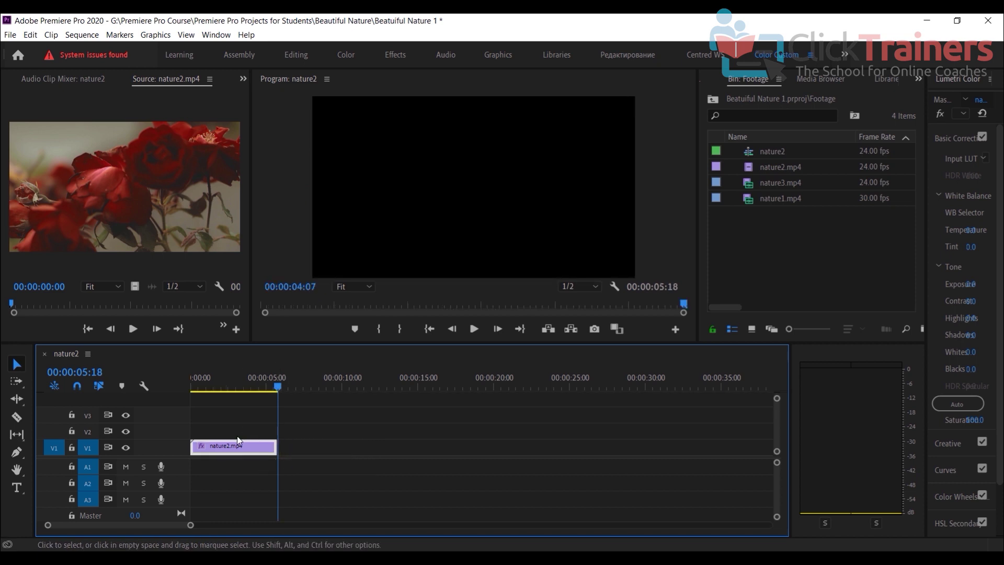
left_click(306, 452)
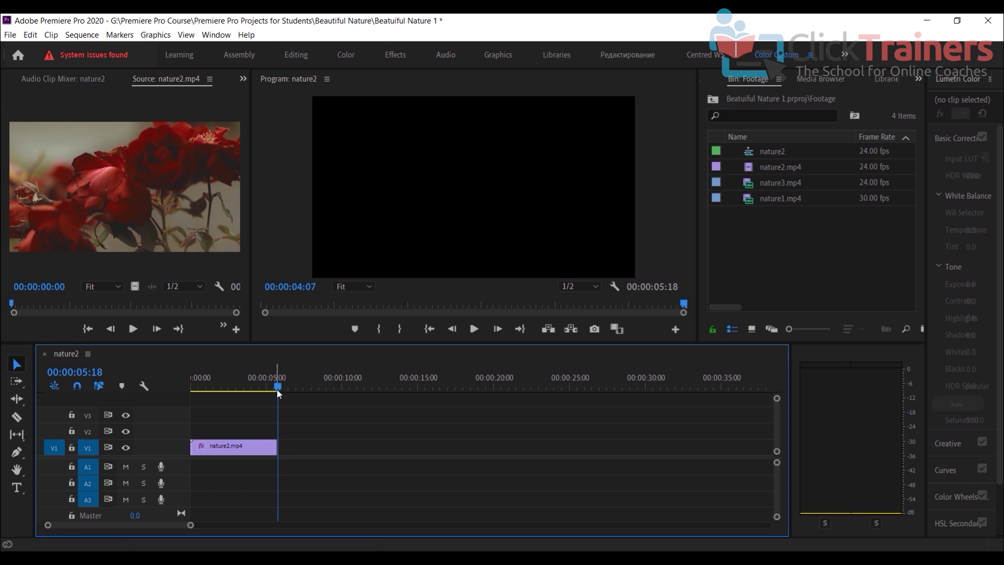
left_click_drag(277, 388, 244, 393)
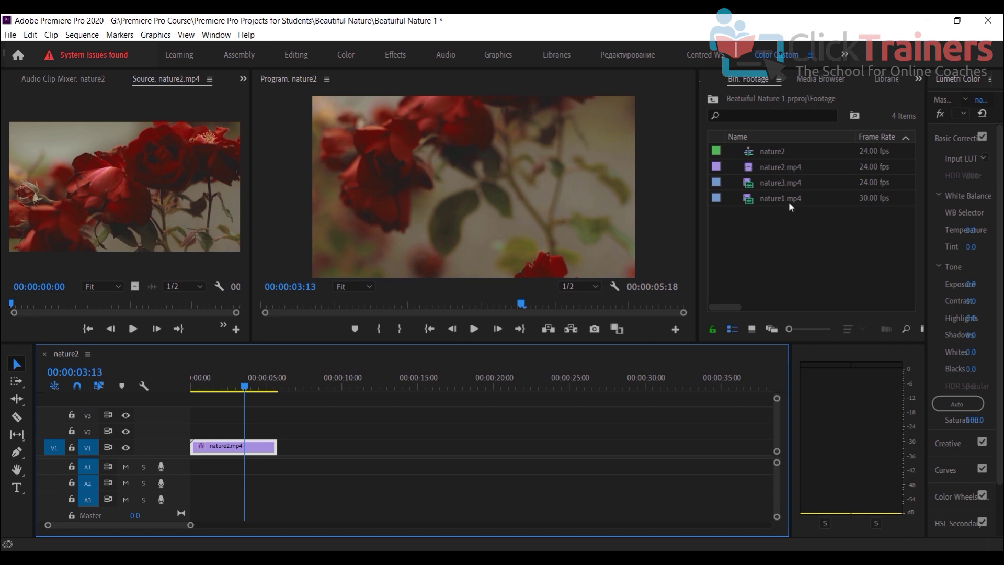
- Add nature1.mp4 from the Footage bin to tracks V1 and A1 and join it to the end of nature2.mp4
left_click_drag(800, 199, 310, 465)
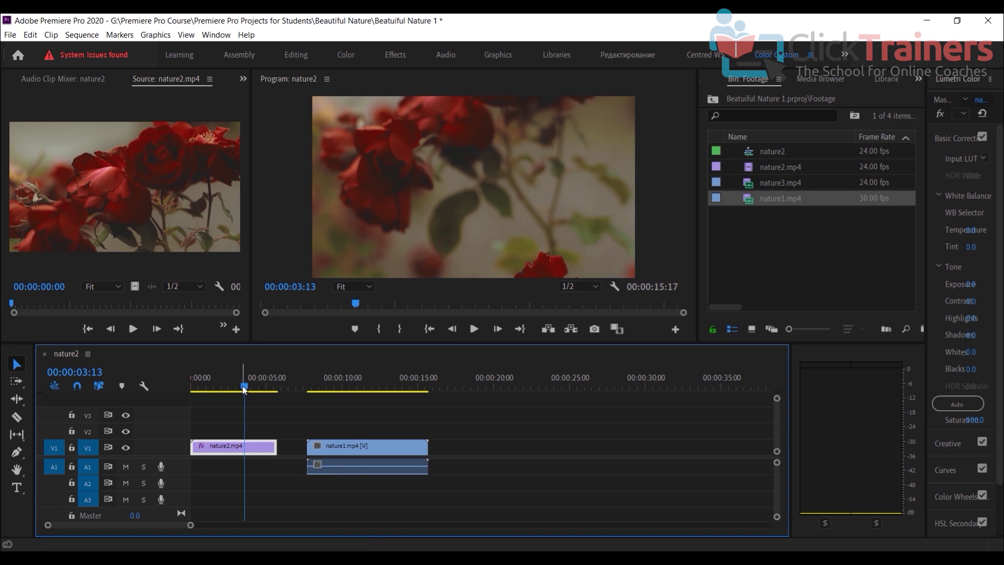
left_click_drag(244, 389, 298, 392)
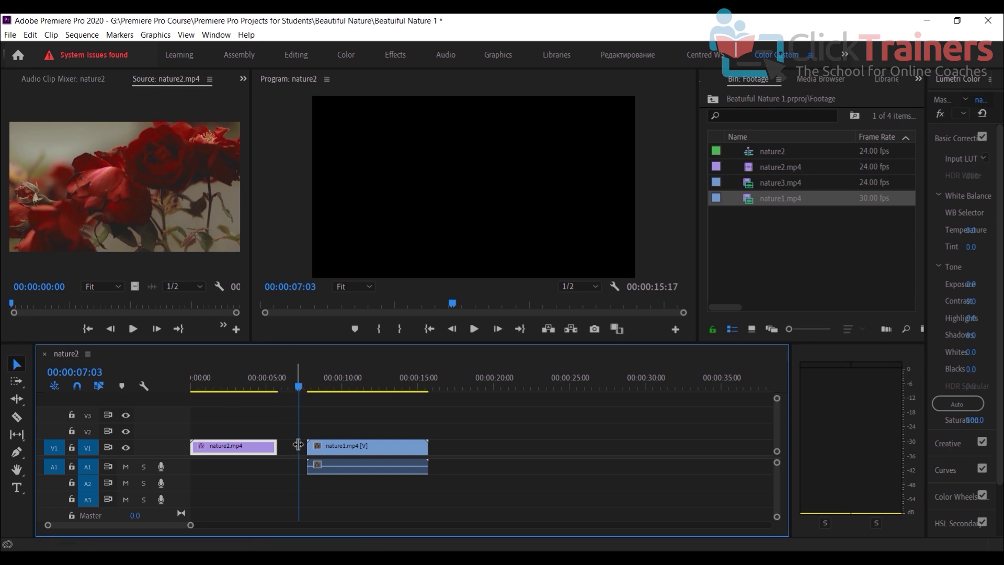
left_click_drag(296, 386, 248, 392)
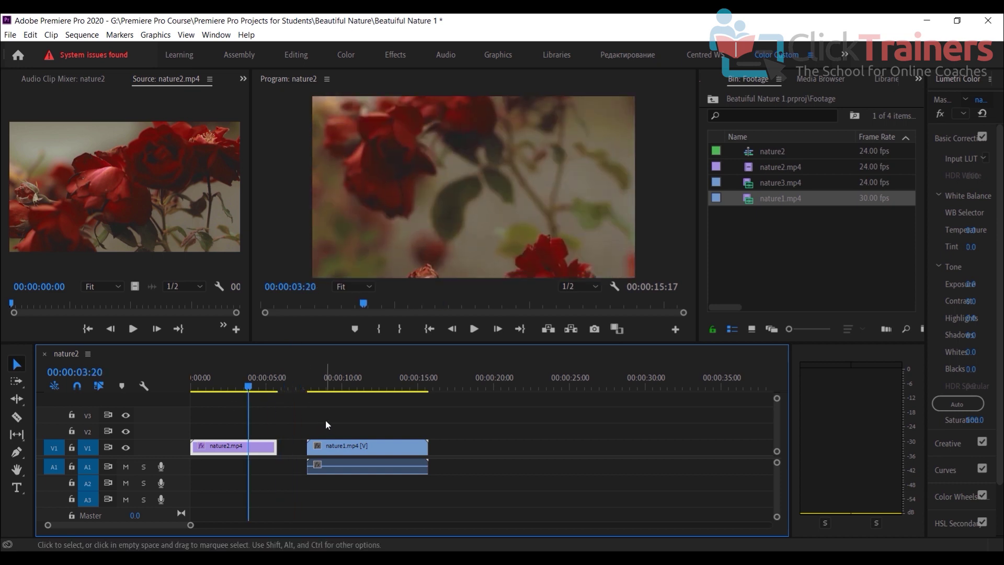
left_click(366, 467)
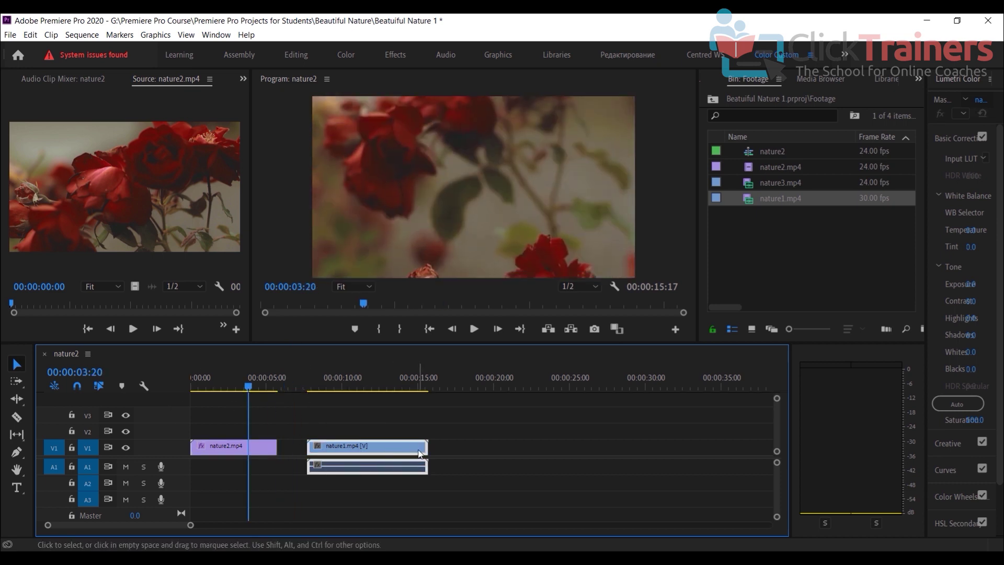
left_click_drag(397, 447, 373, 453)
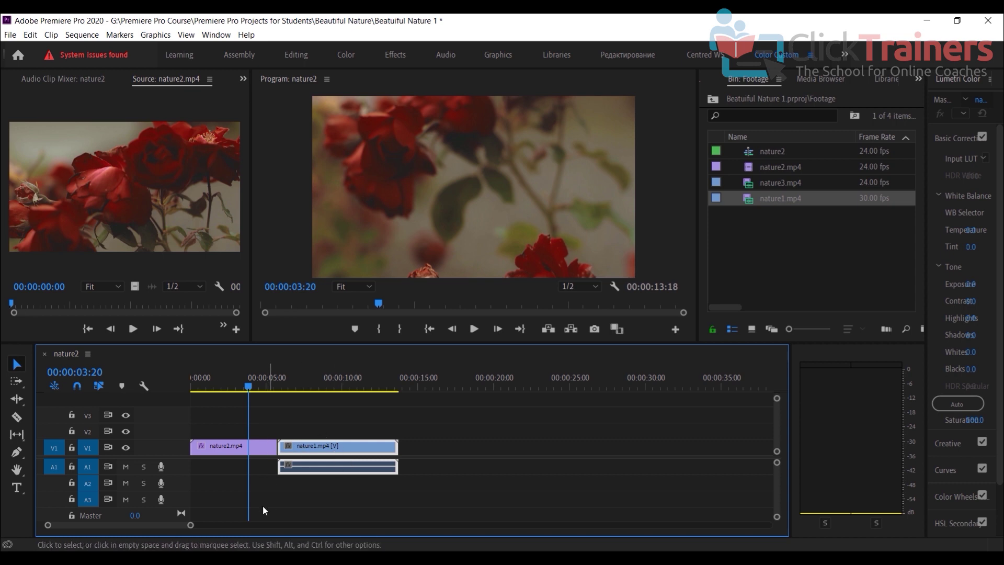
- Move nature1.mp4 away to about 00:00:10:00 on the timeline, and snap it back against the end of nature2.mp4
left_click_drag(389, 454, 457, 454)
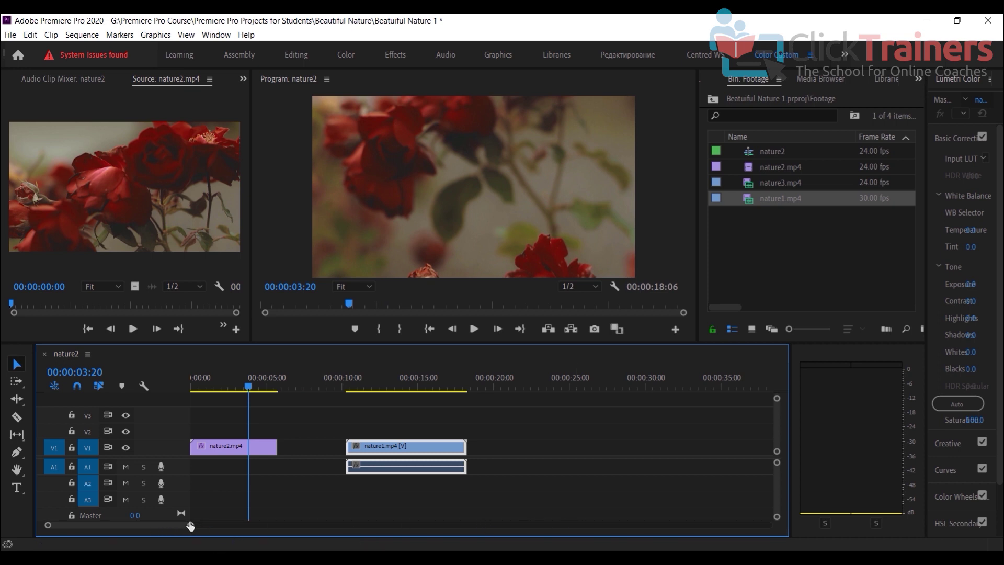
left_click_drag(190, 526, 376, 527)
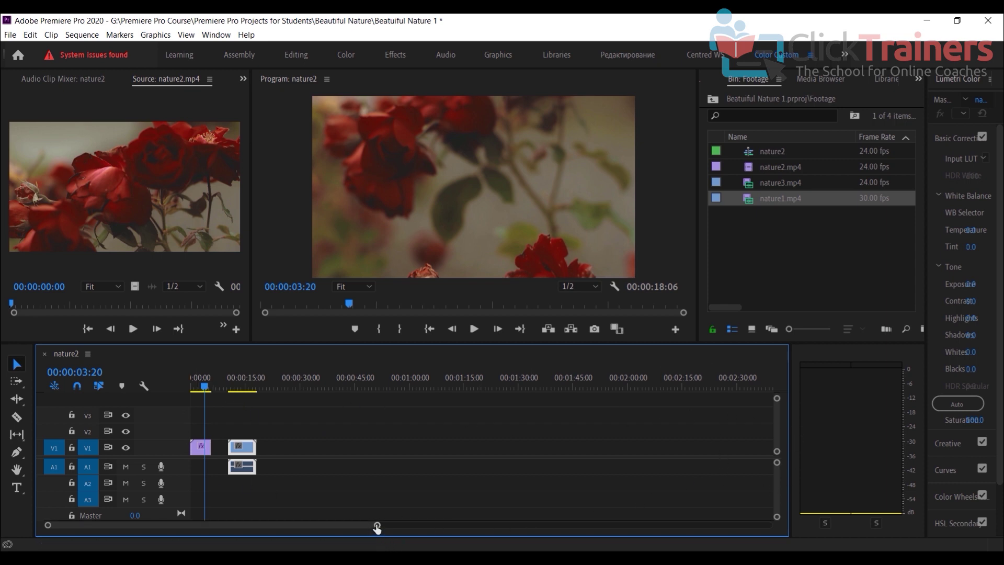
left_click_drag(378, 527, 277, 529)
left_click(471, 470)
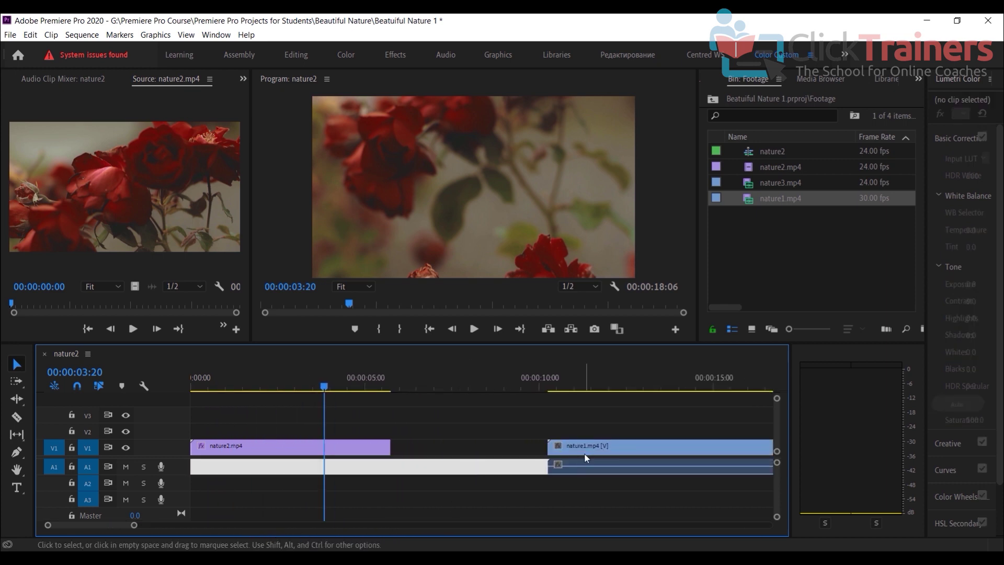
left_click(588, 419)
left_click_drag(577, 420, 502, 456)
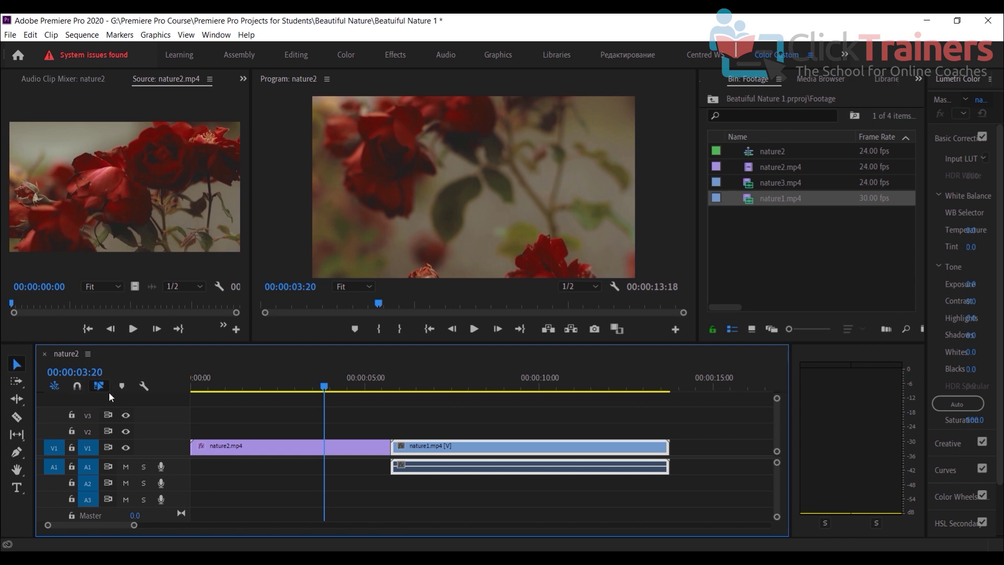
- Turn off timeline snapping and place nature1.mp4 freely with a tiny gap after nature2.mp4
left_click(78, 388)
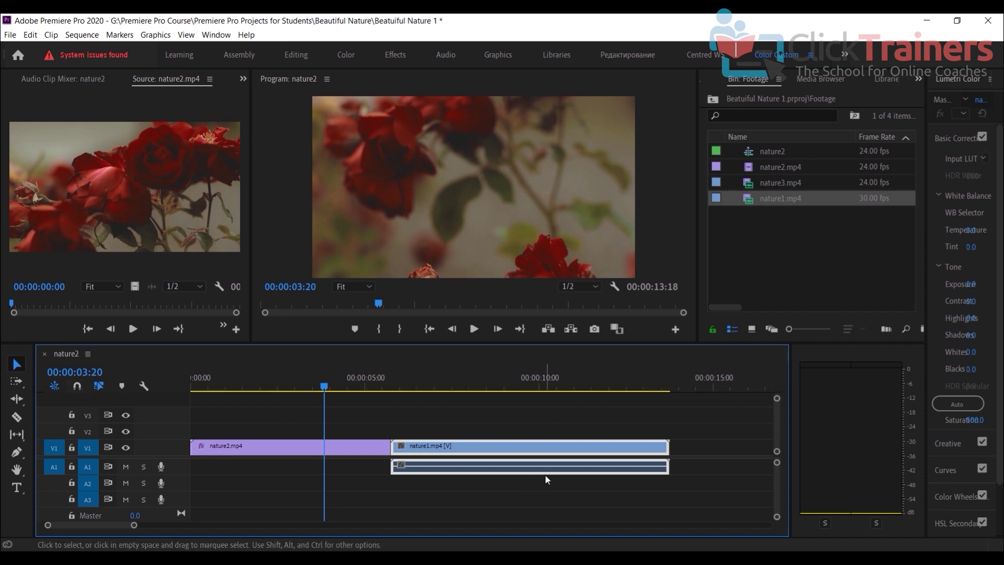
left_click_drag(595, 450, 490, 449)
left_click_drag(131, 526, 94, 526)
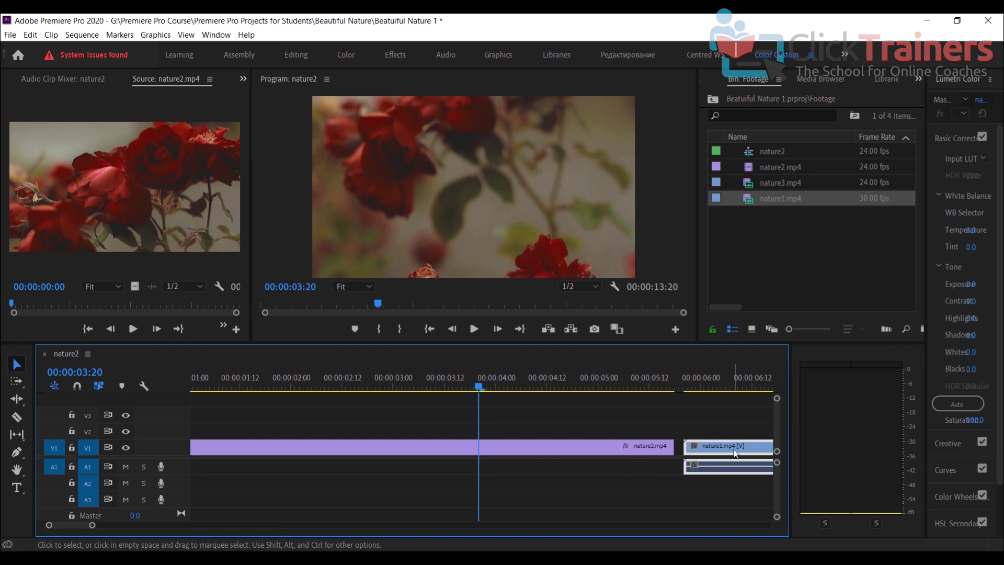
- Try moving nature1.mp4 over the end of nature2.mp4 without snapping, and undo the move
left_click_drag(737, 453, 701, 460)
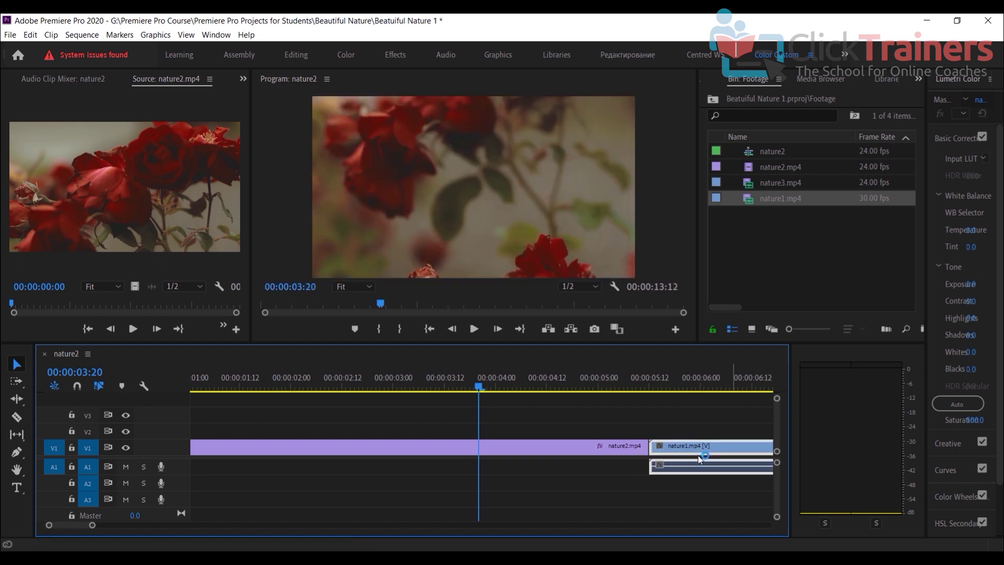
key("ctrl+z")
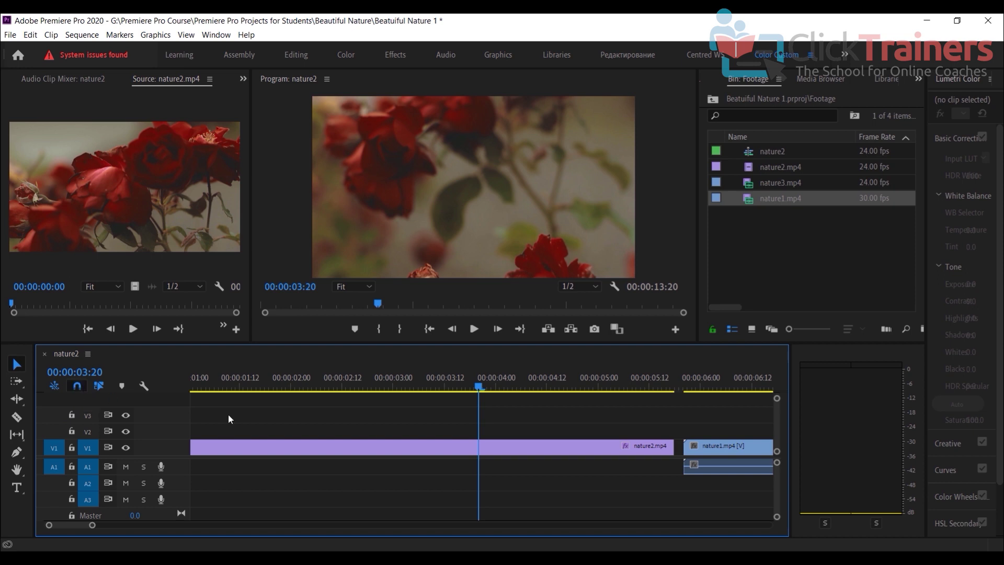
- Snap nature1.mp4 against the end of nature2.mp4 and move the playhead to 00:00:05:15
left_click_drag(696, 413, 742, 486)
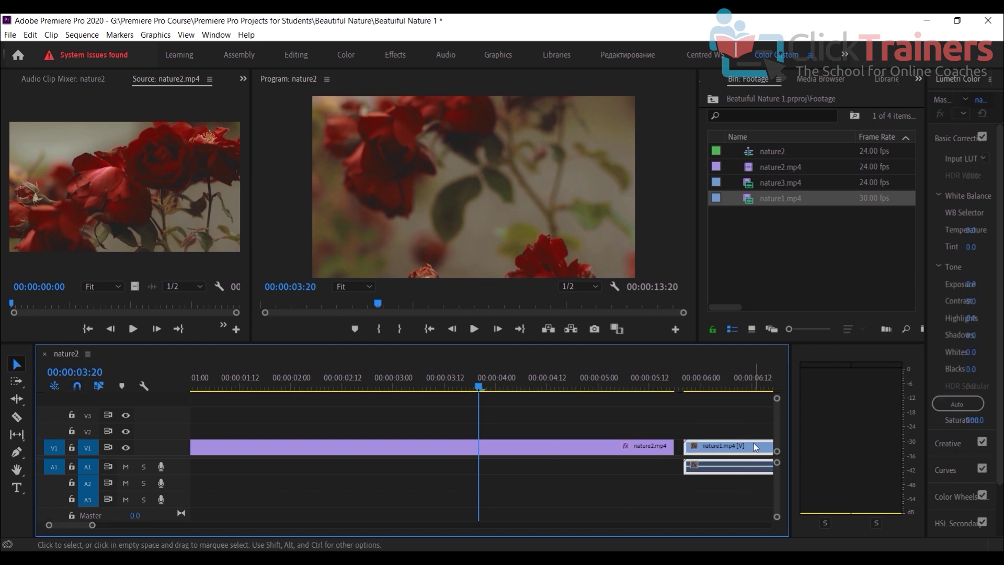
left_click_drag(755, 448, 745, 449)
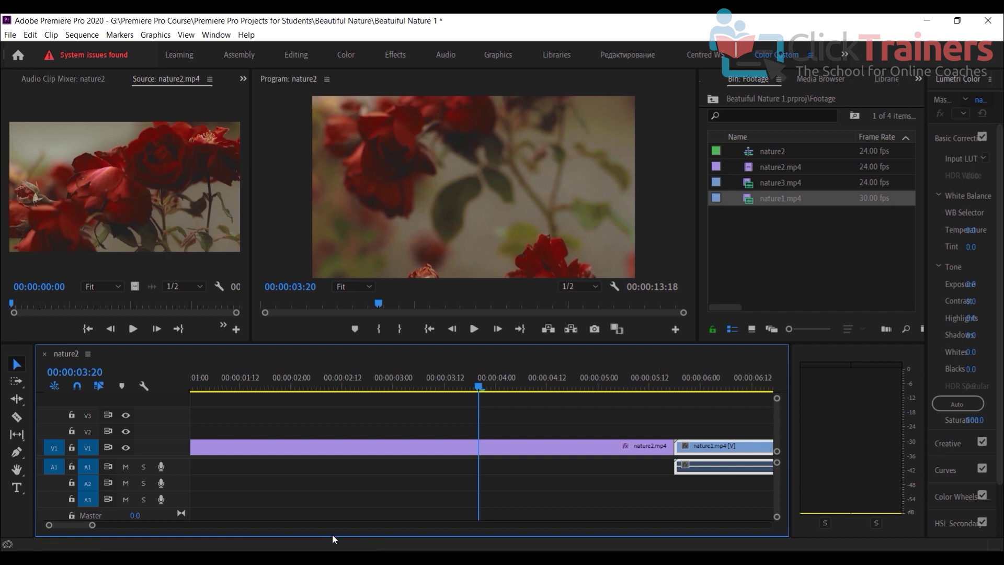
left_click_drag(88, 526, 151, 526)
key("Down")
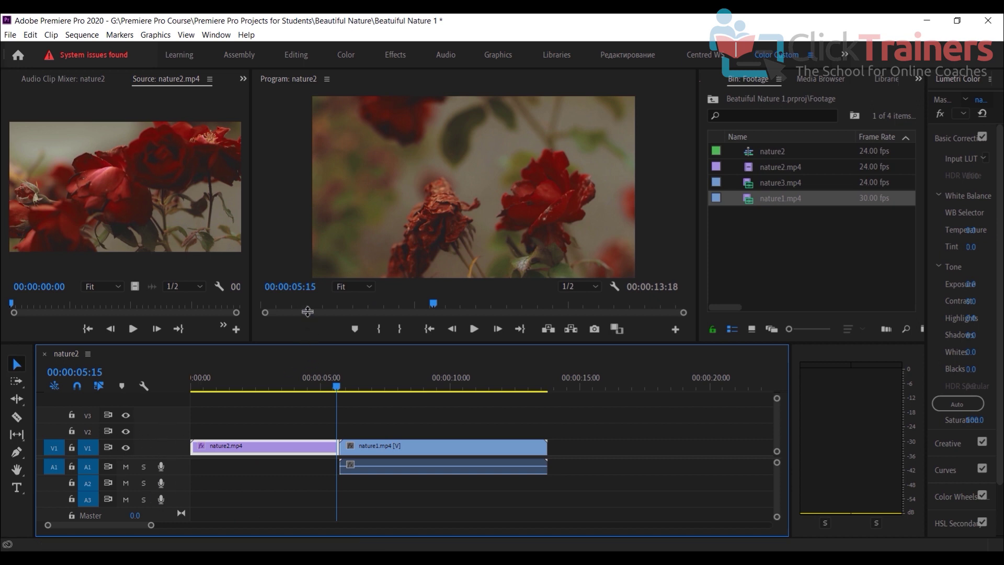
- Enlarge the timeline panel in height and width, and add one video track after Video 3 and one audio track after Audio 3
left_click_drag(307, 311, 309, 313)
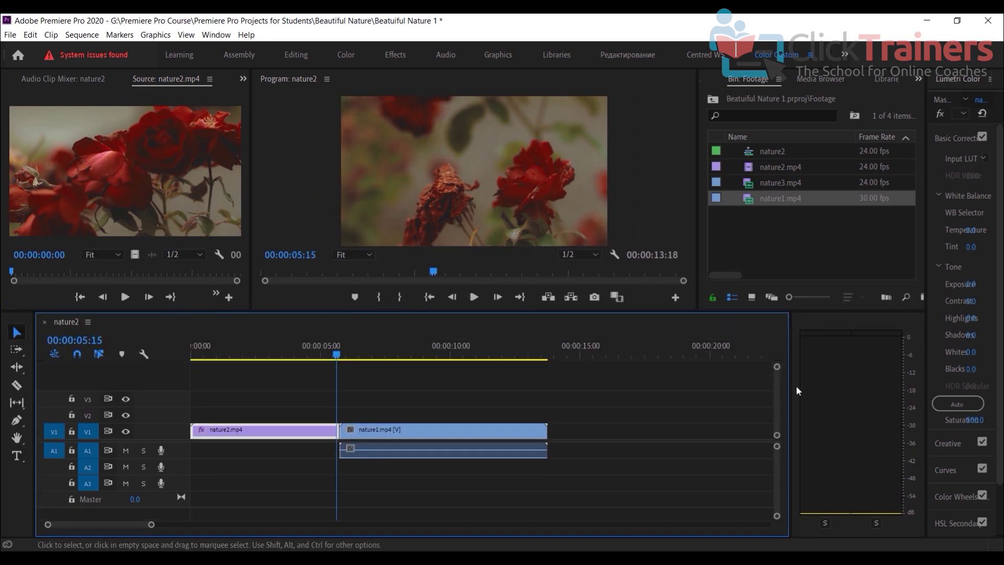
left_click_drag(791, 386, 863, 386)
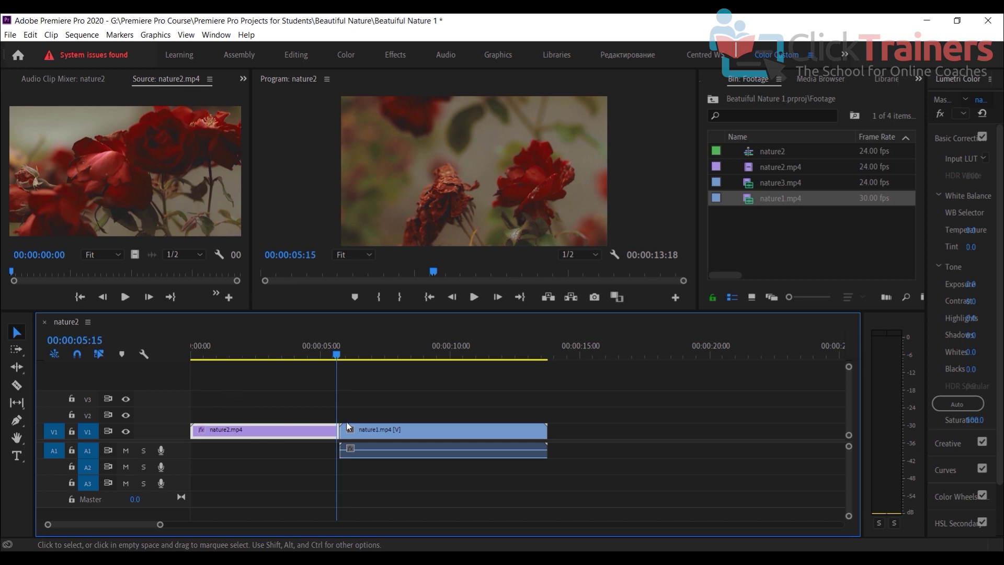
right_click(96, 386)
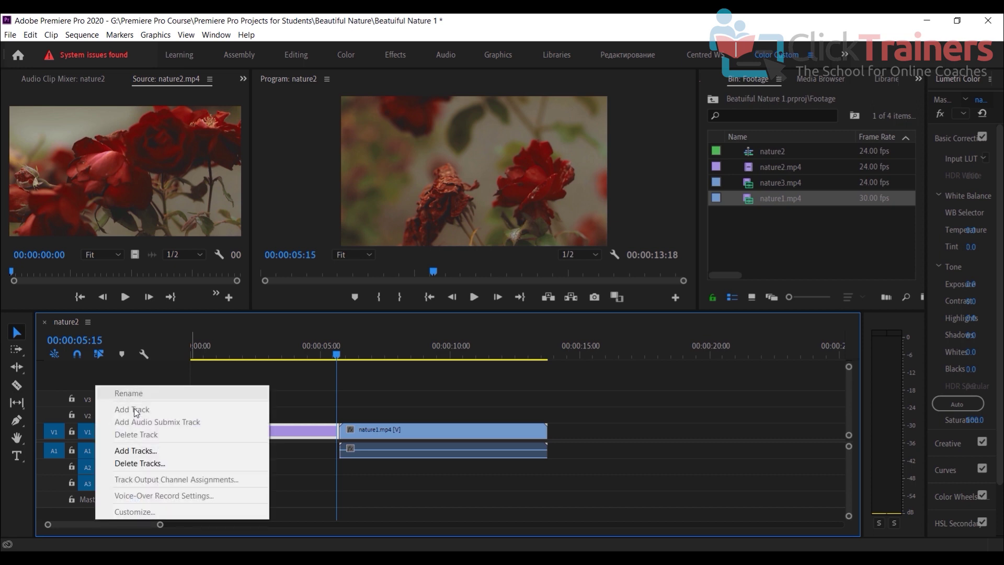
left_click(161, 449)
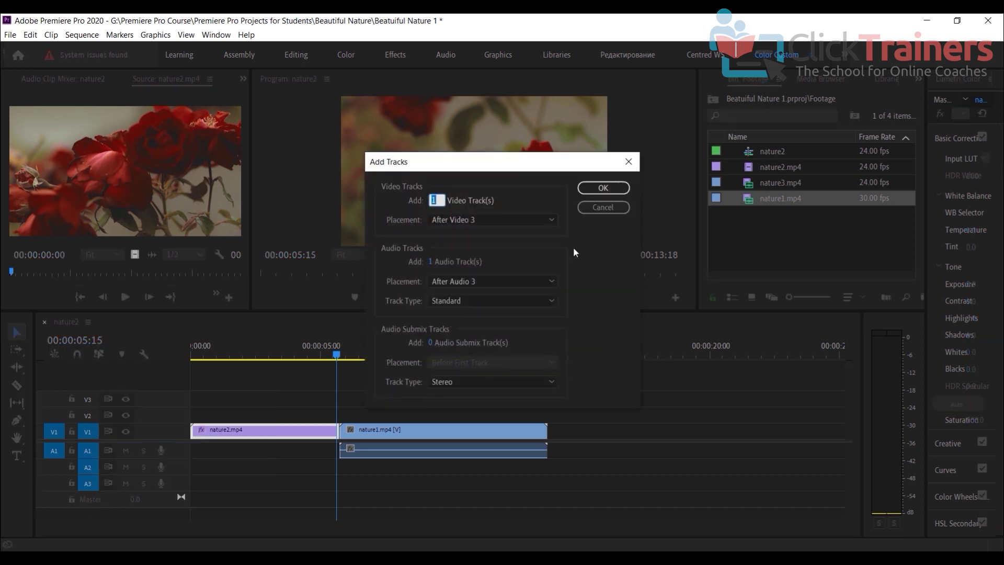
left_click(603, 188)
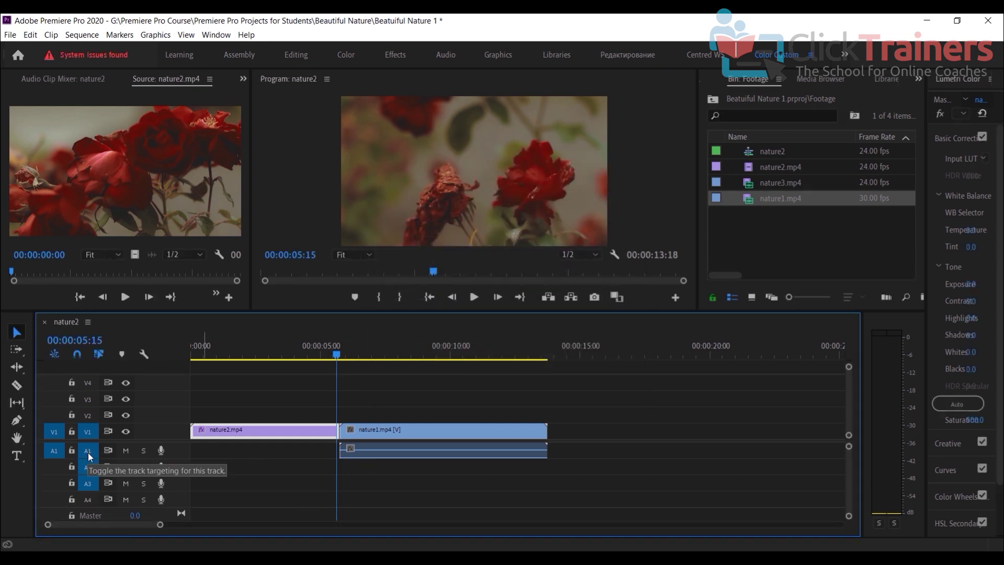
- Select nature2.mp4 and the video and audio parts of nature1.mp4 in turn to examine which parts are linked
left_click(387, 466)
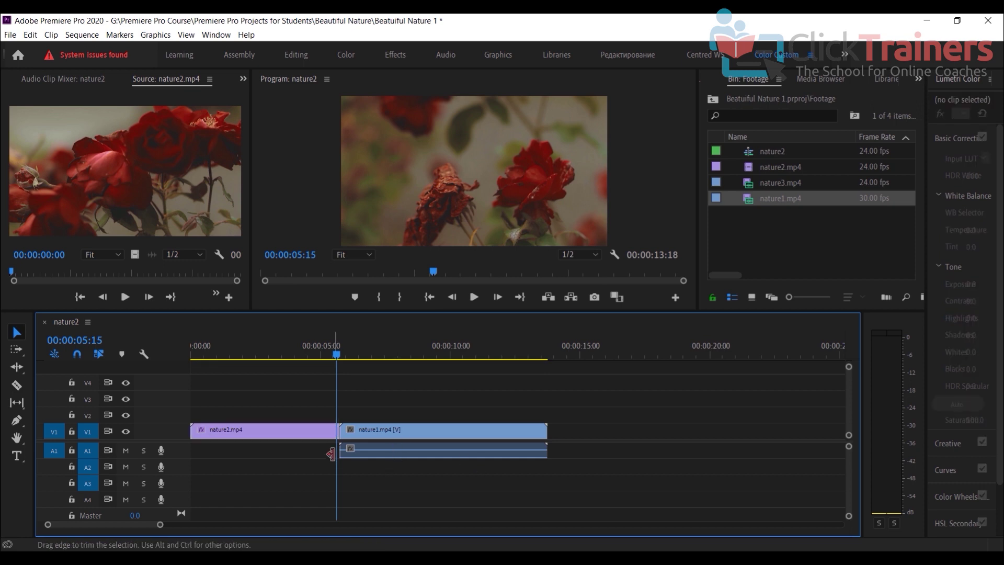
left_click(220, 427)
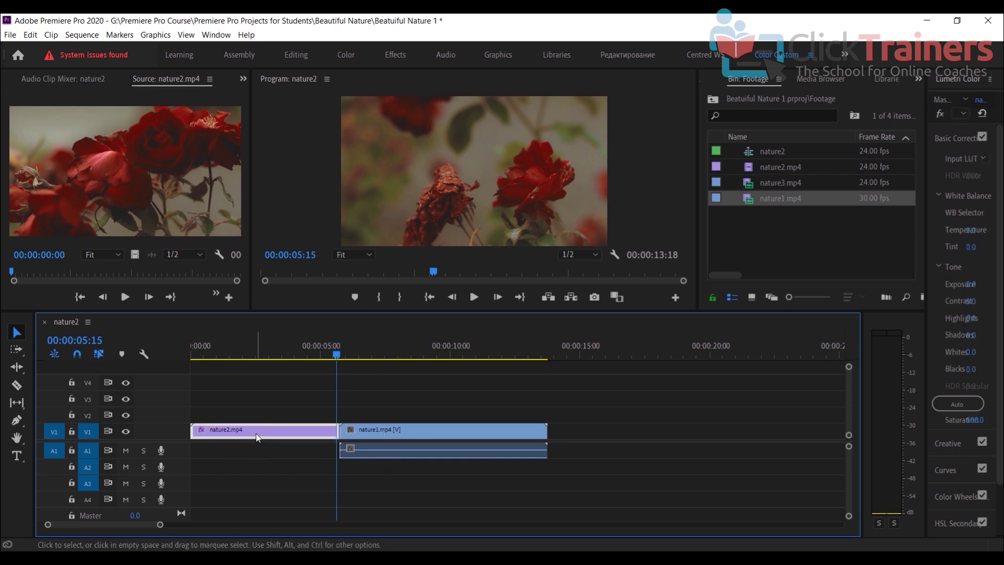
left_click_drag(407, 415, 416, 428)
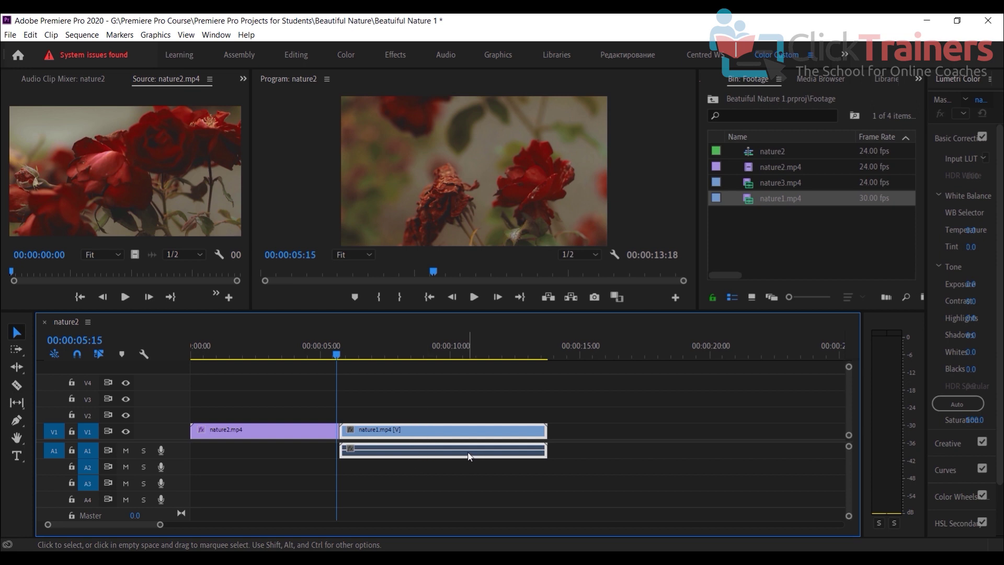
left_click(448, 405)
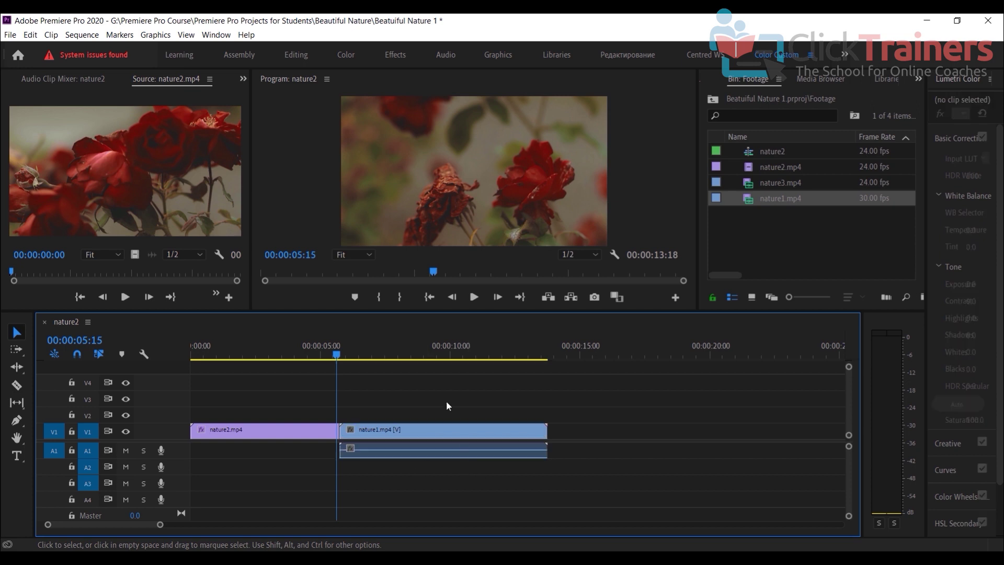
left_click(517, 453)
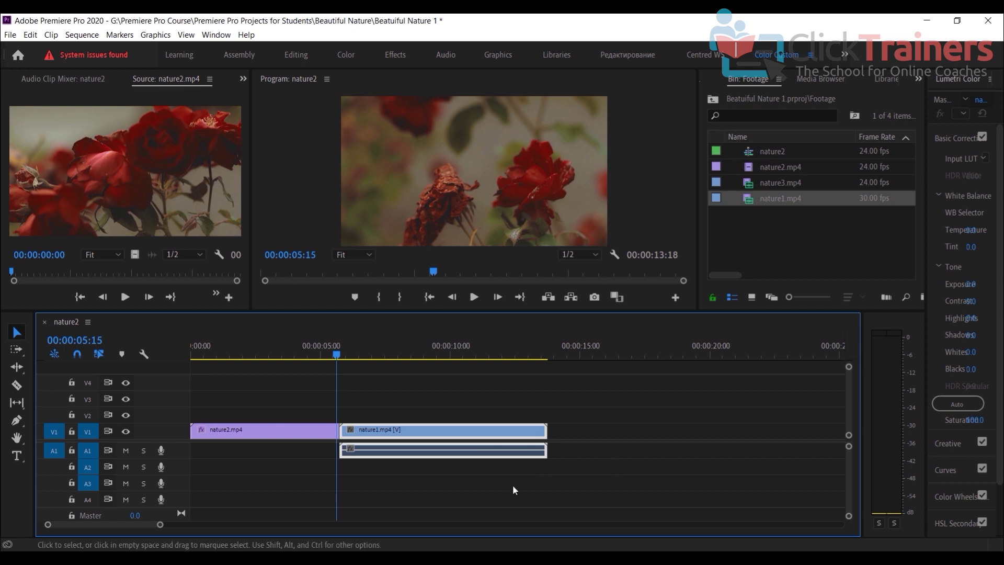
left_click(463, 481)
left_click_drag(603, 466, 523, 449)
left_click(443, 403)
- Unlink the video and audio of nature1.mp4 and delete its audio from track A1
left_click(360, 349)
left_click(422, 429)
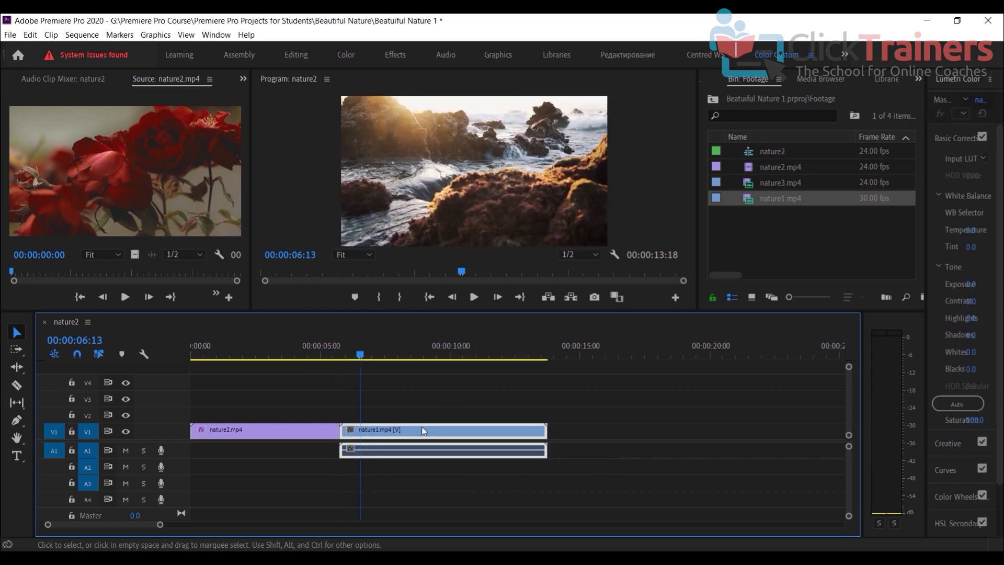
right_click(447, 444)
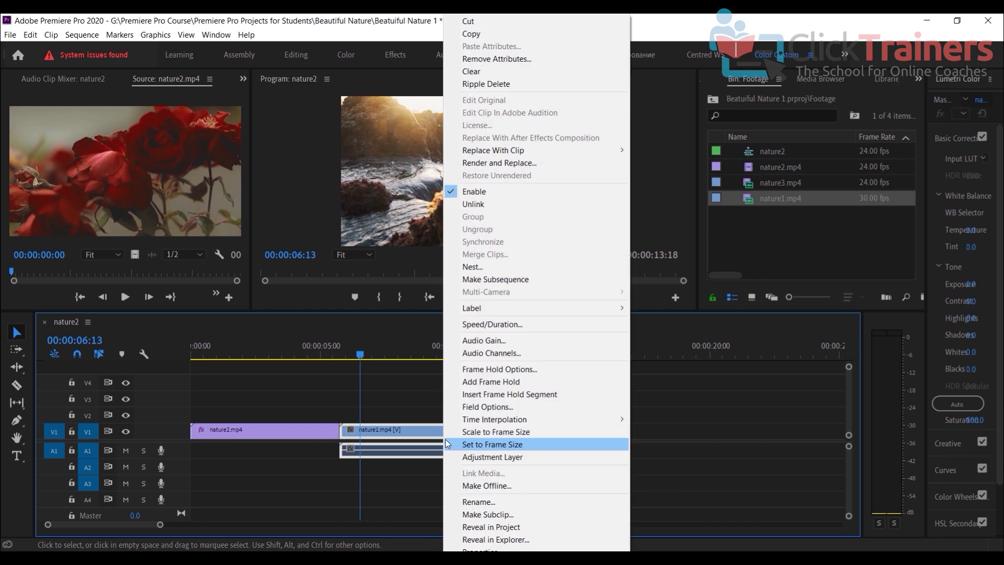
left_click(515, 204)
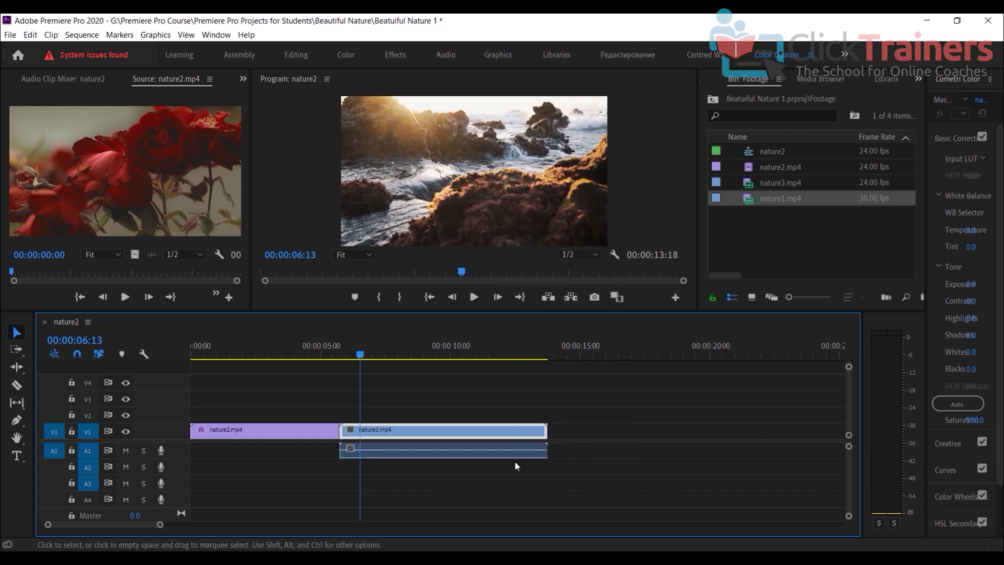
left_click(517, 469)
left_click(510, 455)
key("Delete")
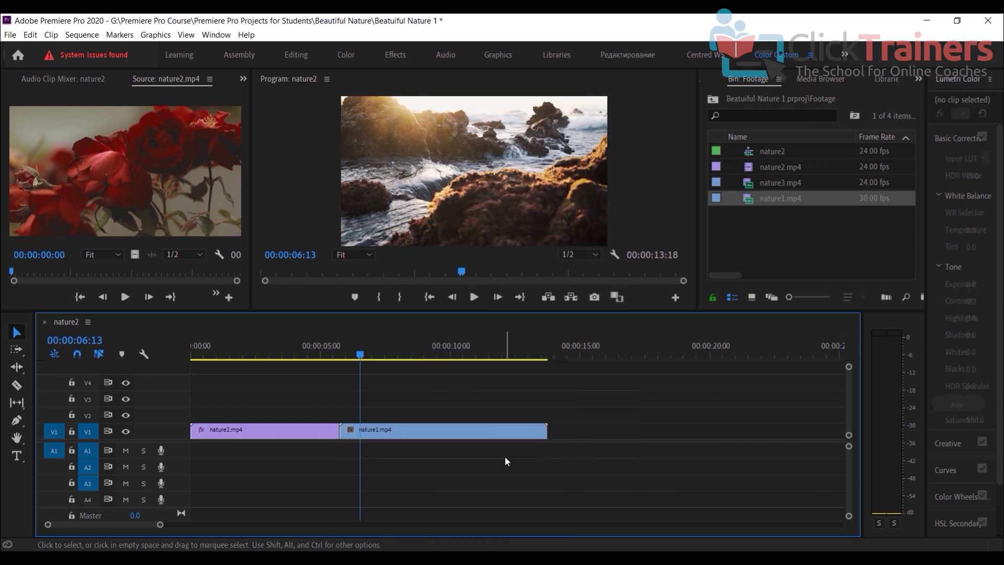
- Check the video-only nature1.mp4 clip and the audio track below it, and move the playhead to 00:00:08:16
left_click_drag(394, 418, 423, 446)
left_click(433, 466)
left_click_drag(600, 459, 440, 457)
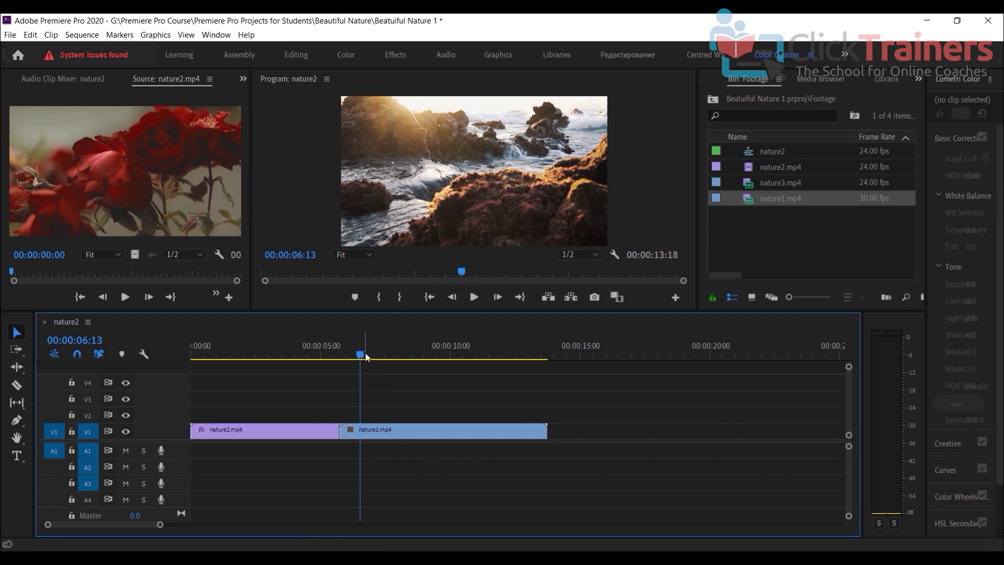
left_click_drag(361, 354, 416, 356)
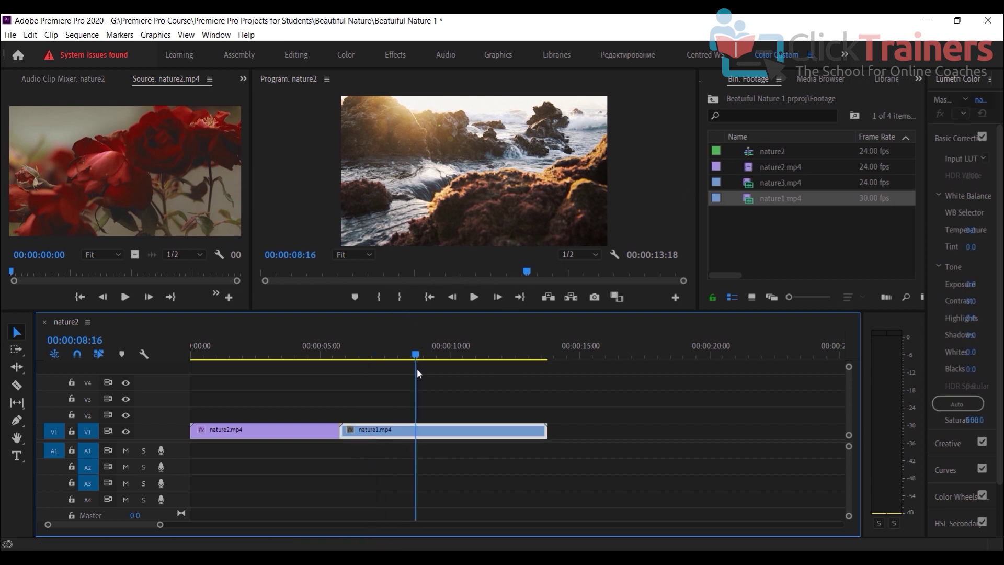
- Add nature3.mp4 from the Footage bin to tracks V1 and A1, a short gap after nature1.mp4
left_click(787, 183)
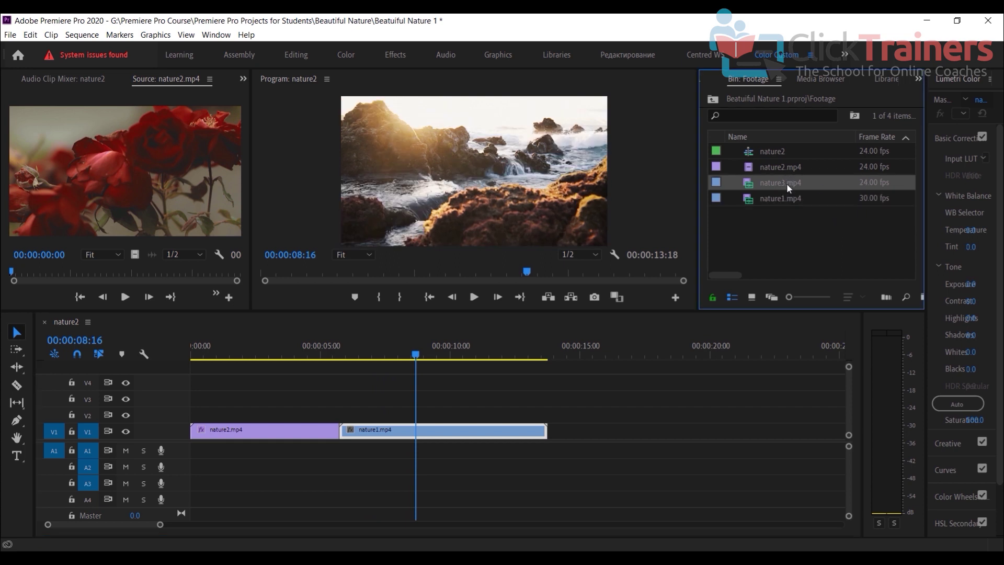
left_click_drag(722, 352, 573, 448)
left_click(592, 456)
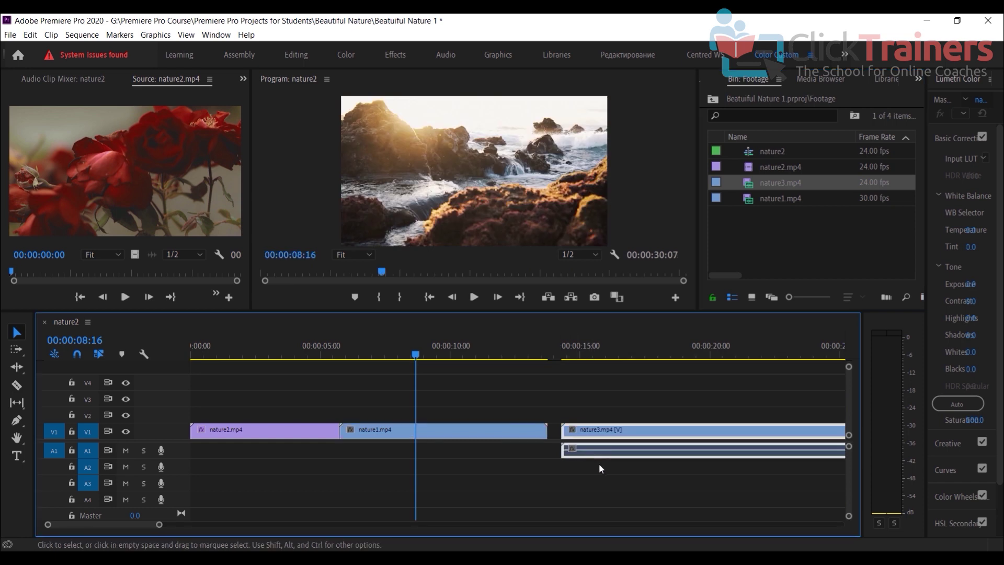
- Unlink nature3.mp4 to delete its audio, and snap the remaining video against the end of nature1.mp4
right_click(673, 440)
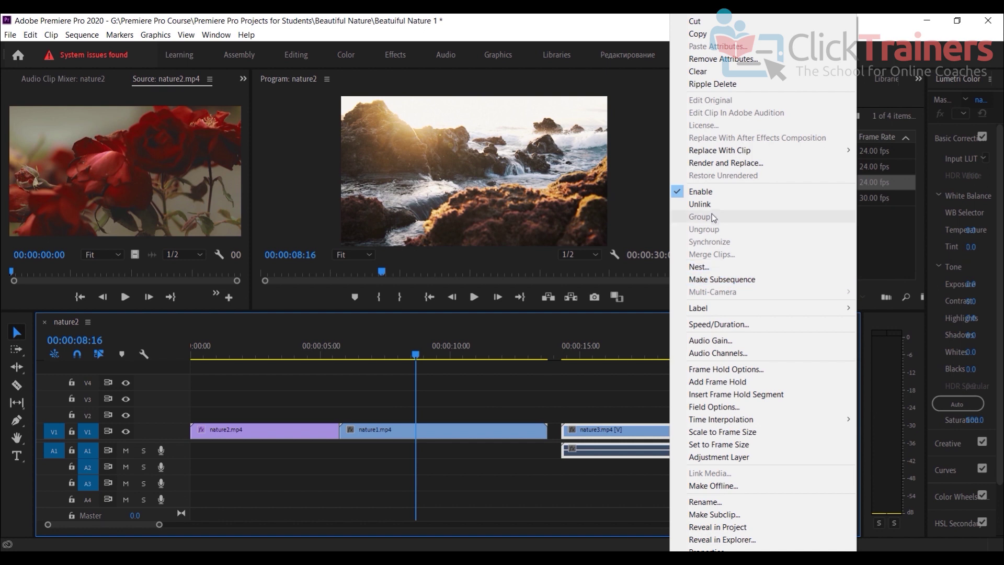
left_click(701, 204)
left_click(642, 452)
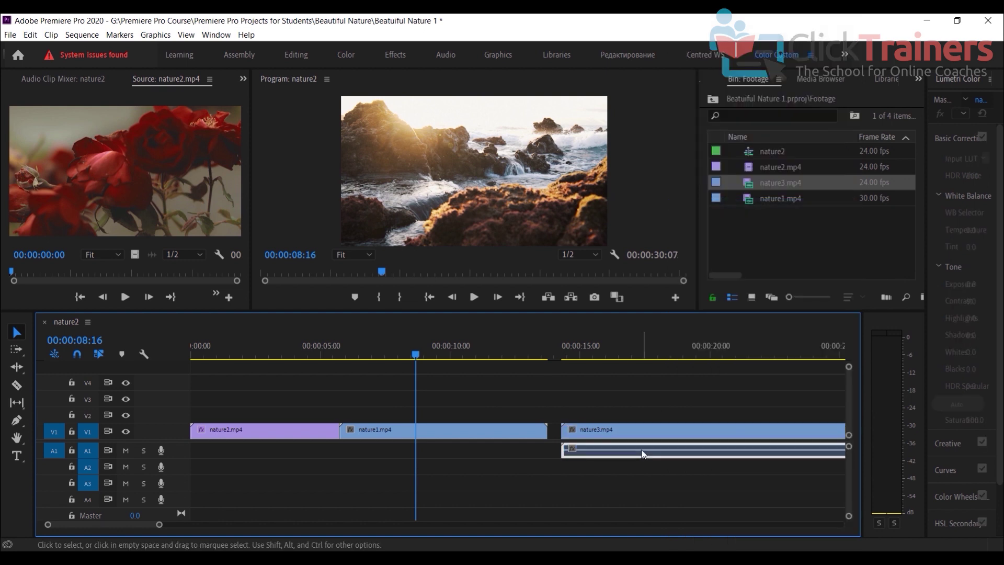
key("Delete")
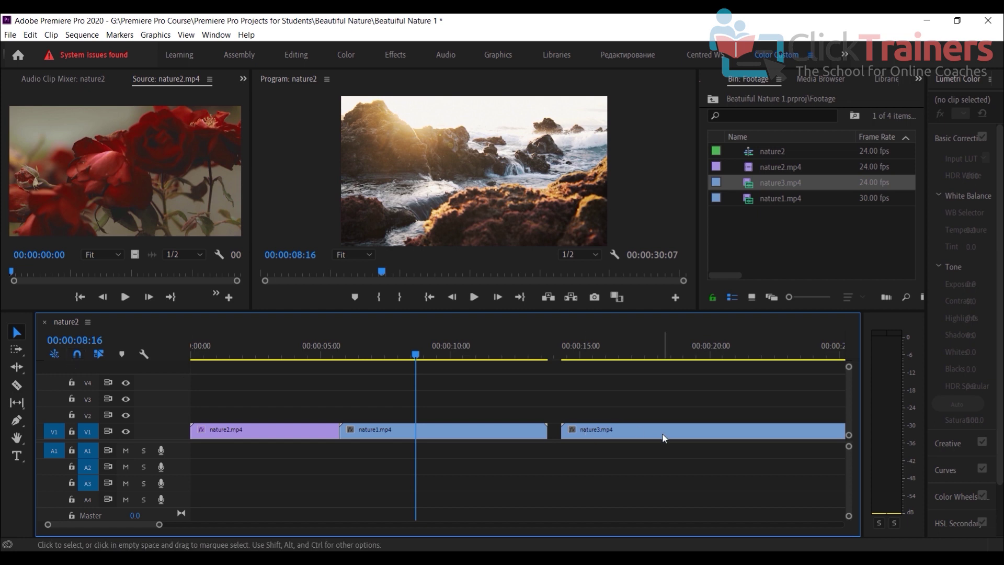
left_click_drag(663, 438, 650, 439)
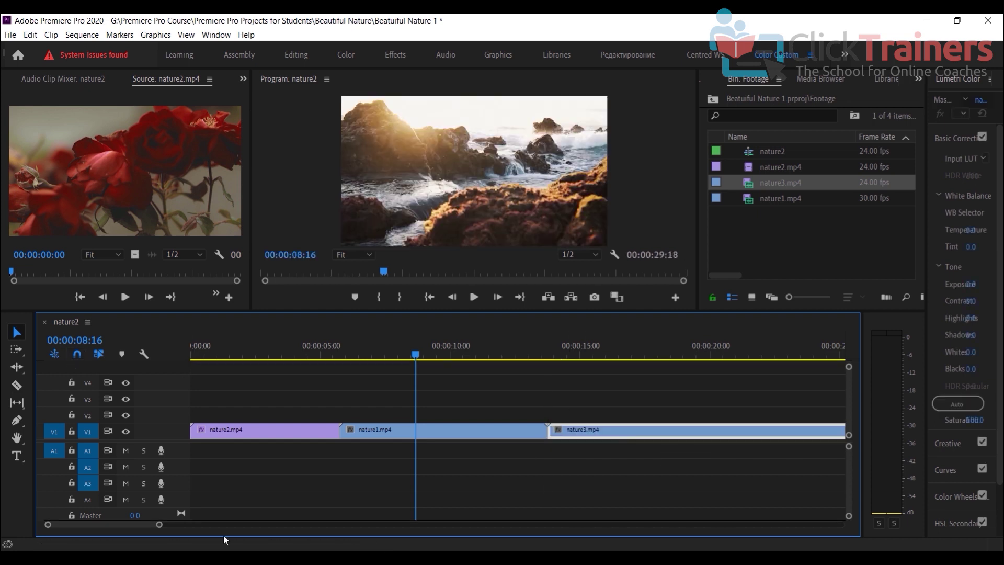
- Play nature1.mp4 from 00:00:06:16 to 00:00:09:23 and trim the clip's end back to that point
left_click_drag(161, 528, 189, 529)
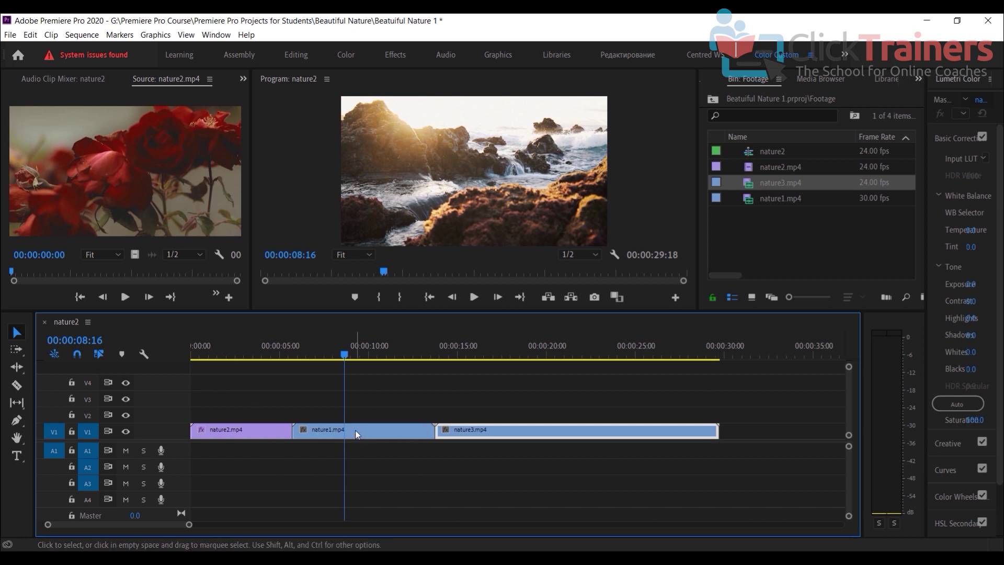
left_click_drag(344, 360, 309, 360)
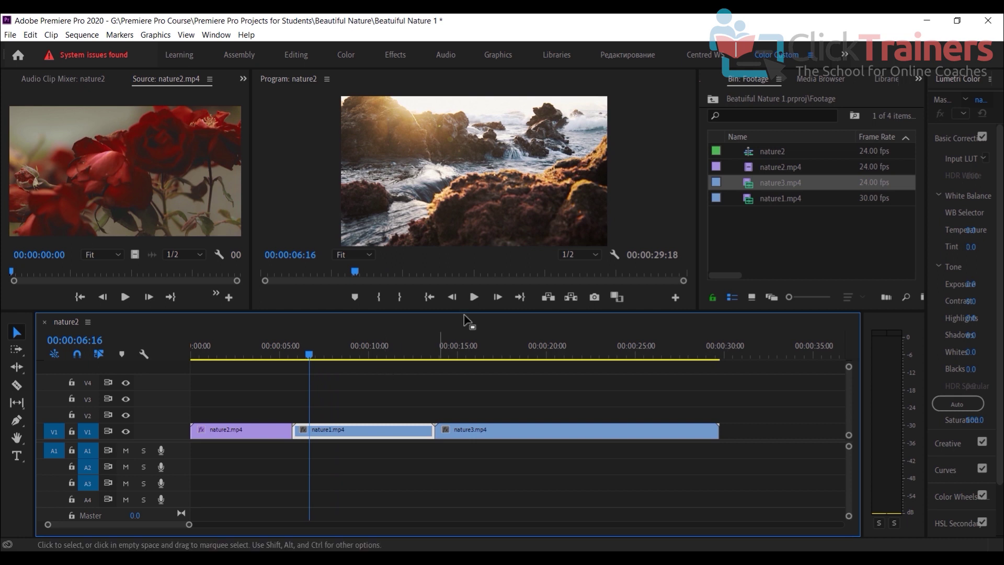
left_click(474, 297)
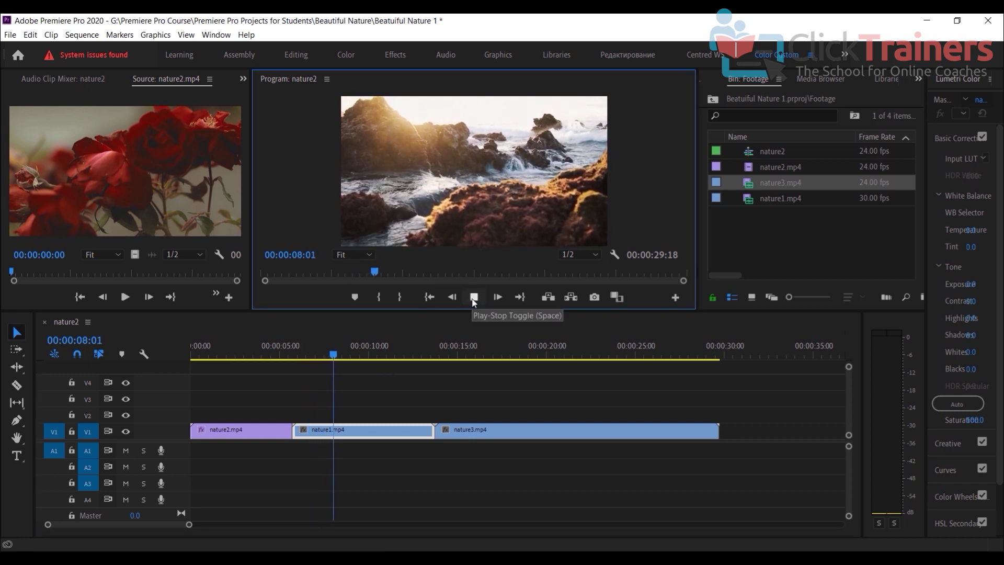
left_click(474, 297)
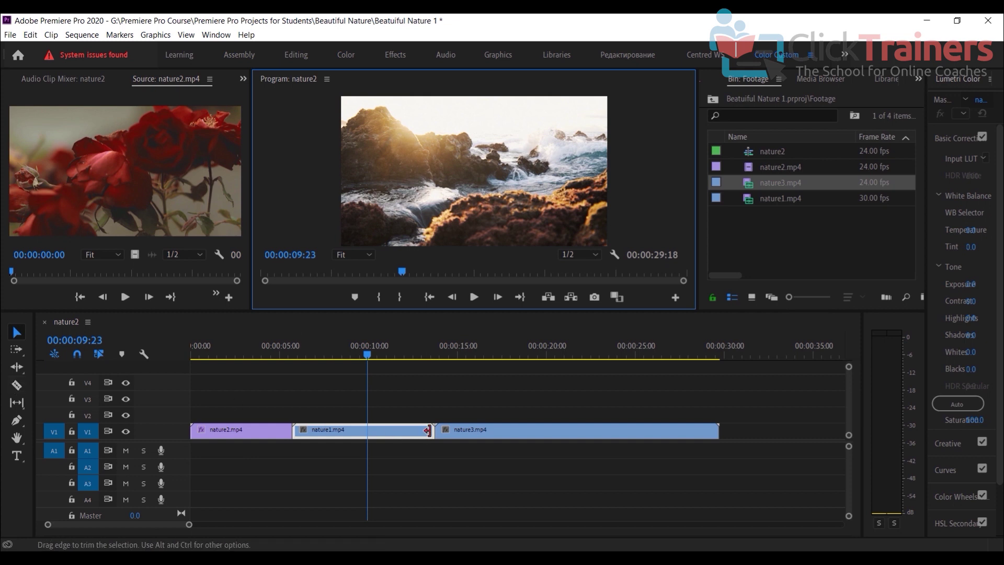
left_click_drag(434, 430, 377, 433)
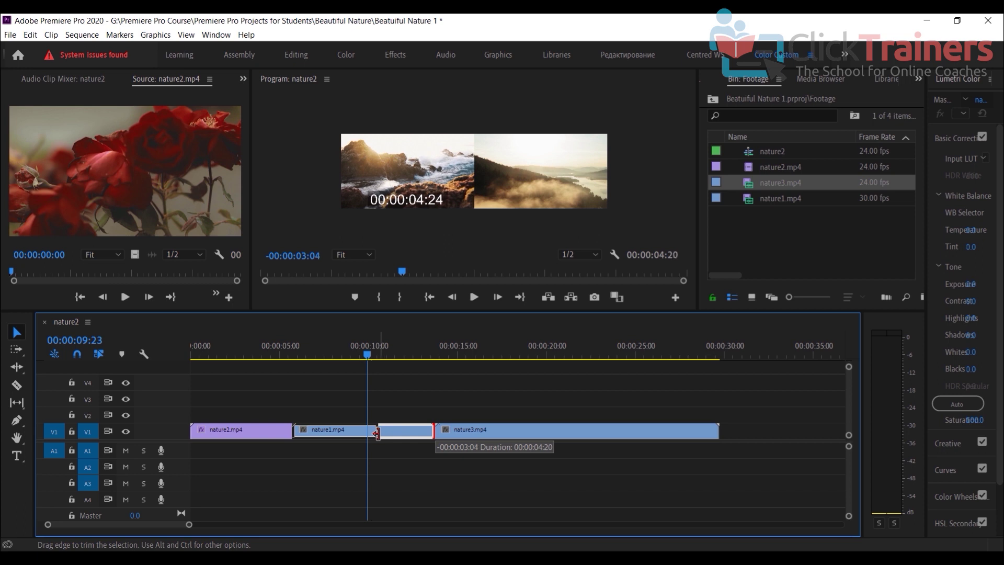
mouse_move(377, 433)
left_mouse_down()
mouse_move(391, 433)
mouse_move(366, 432)
left_mouse_up()
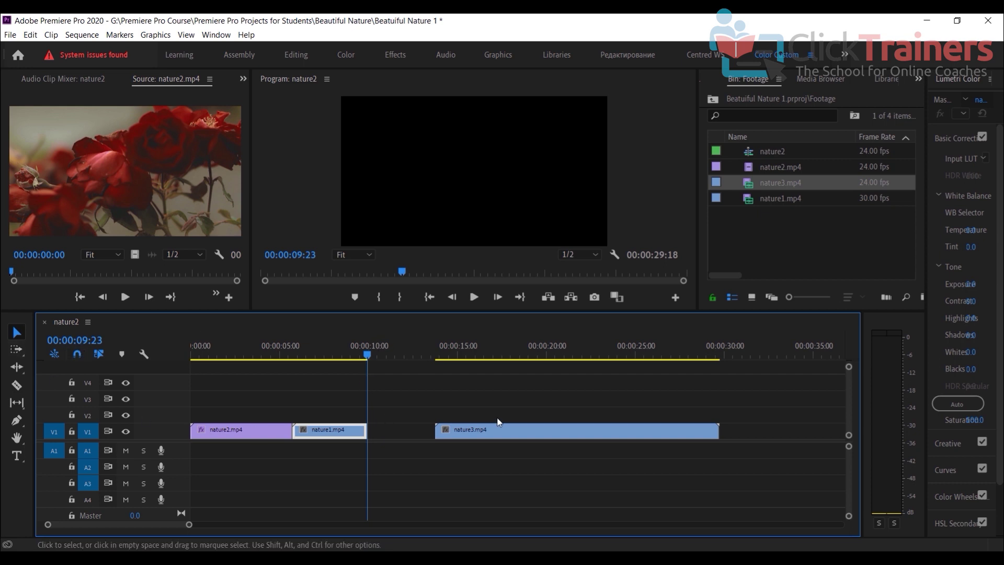
- Ripple delete the gap between nature1.mp4 and nature3.mp4 on track V1
left_click(404, 455)
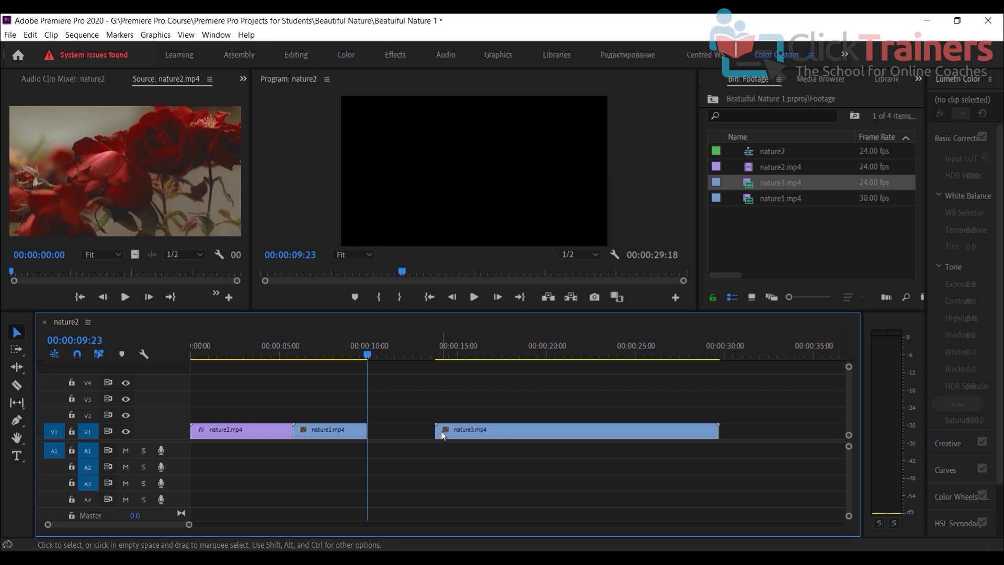
mouse_move(548, 438)
left_mouse_down()
mouse_move(492, 442)
mouse_move(549, 439)
left_mouse_up()
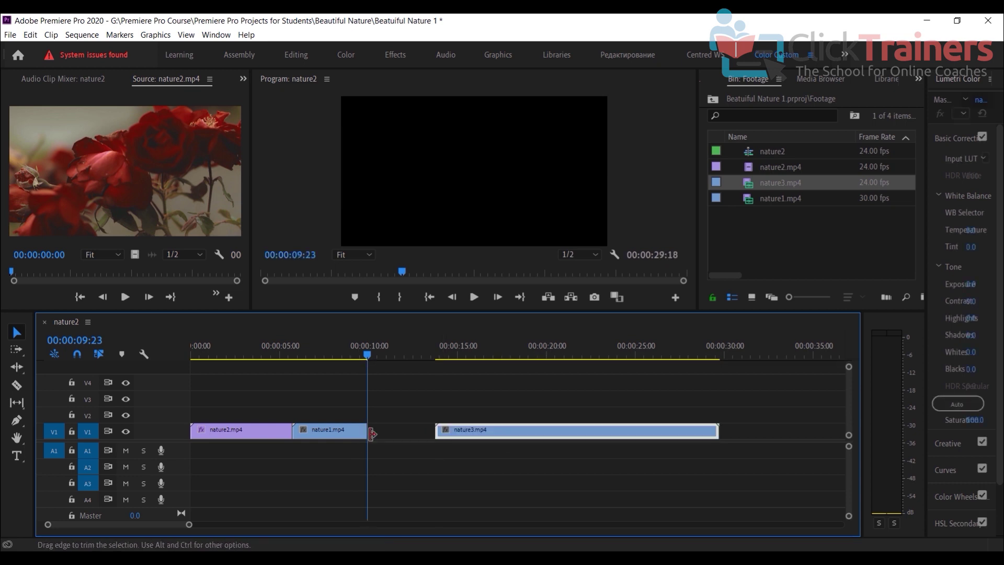
right_click(397, 432)
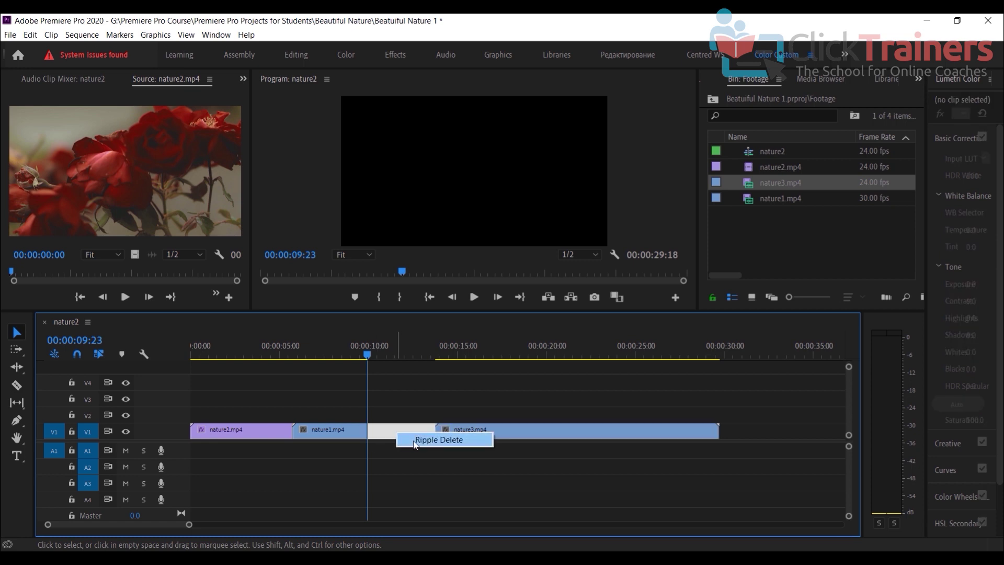
left_click(436, 442)
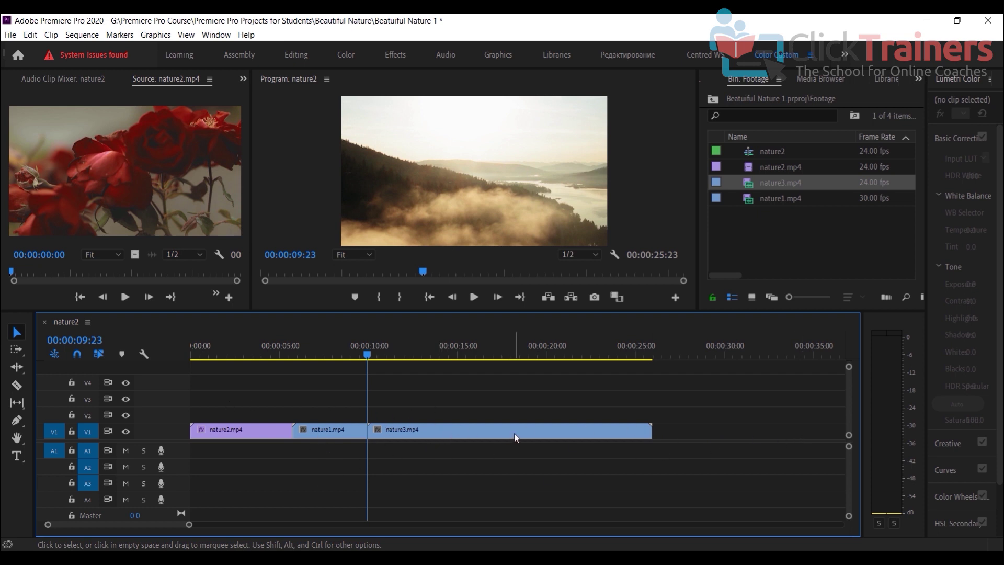
- Trim the end of nature3.mp4 back to about 00:00:16:14 on track V1 and set the clip to frame size
left_click(500, 426)
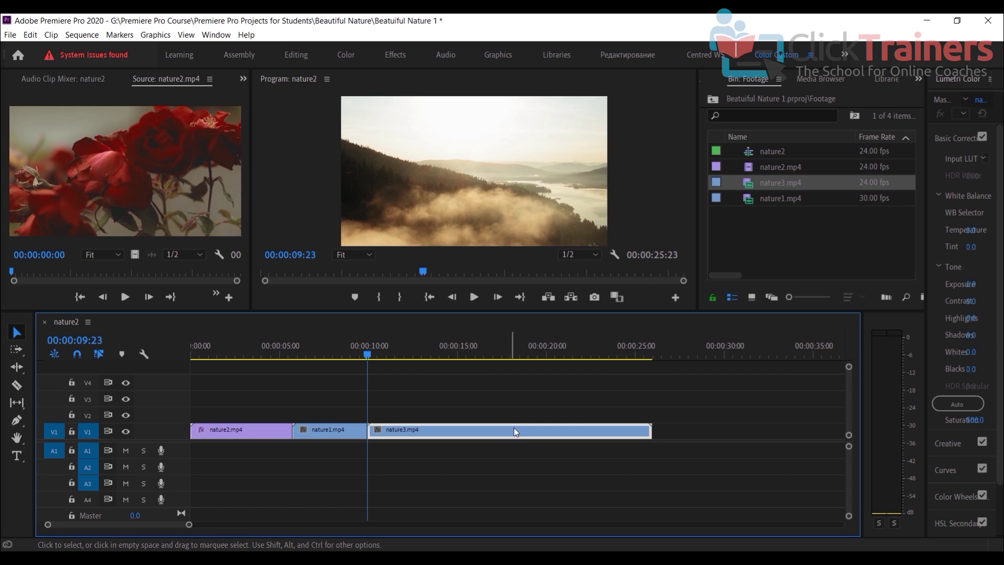
left_click_drag(517, 432, 484, 433)
key("ctrl+z")
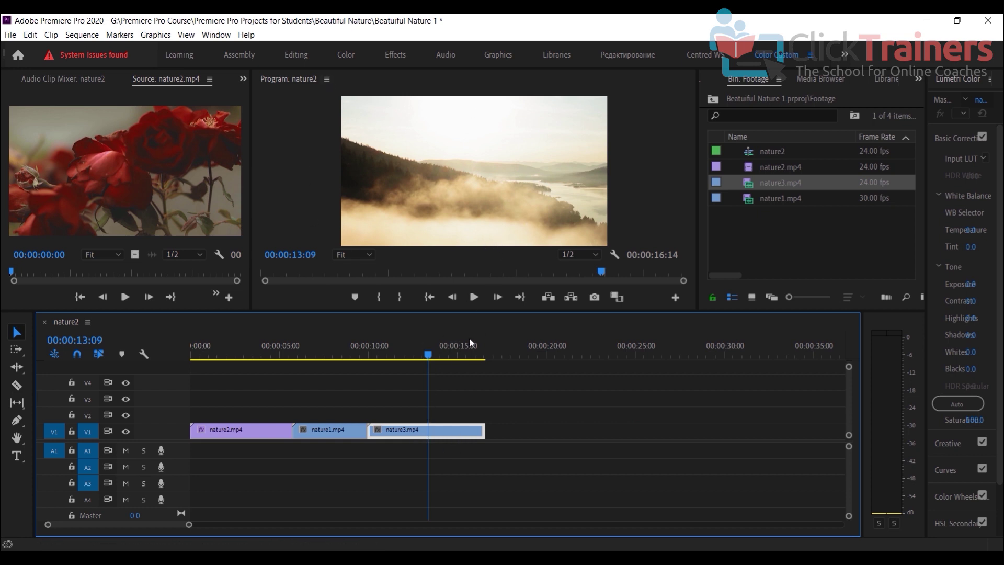
right_click(462, 434)
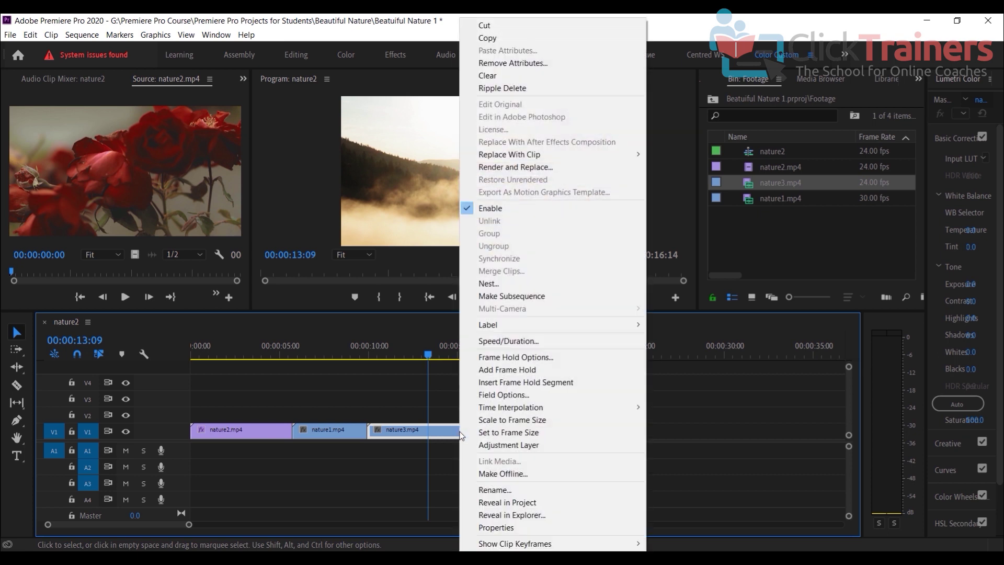
left_click(559, 437)
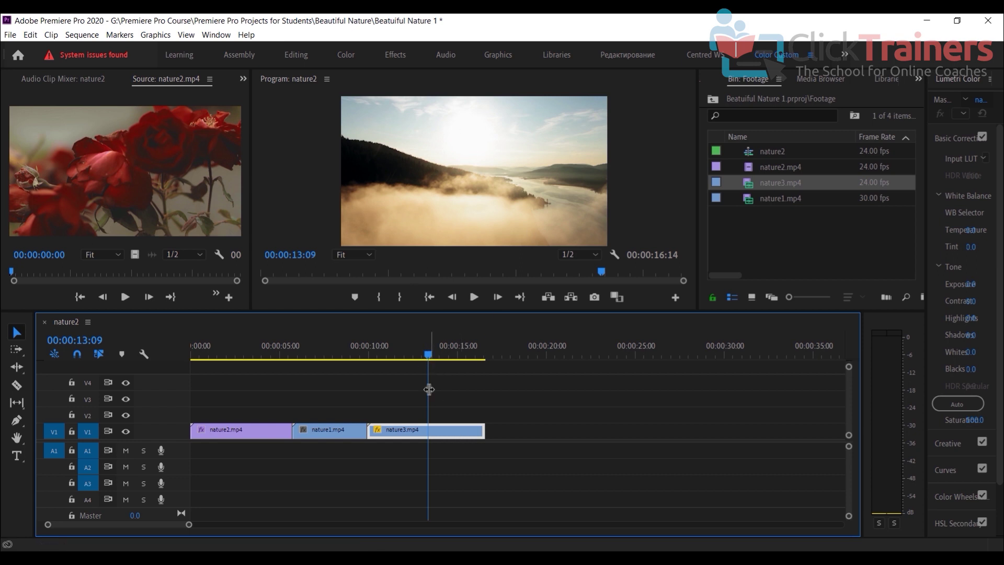
- Scrub back into nature2.mp4, return to the sequence start and play through all three clips to review the edit
left_click_drag(427, 358, 232, 361)
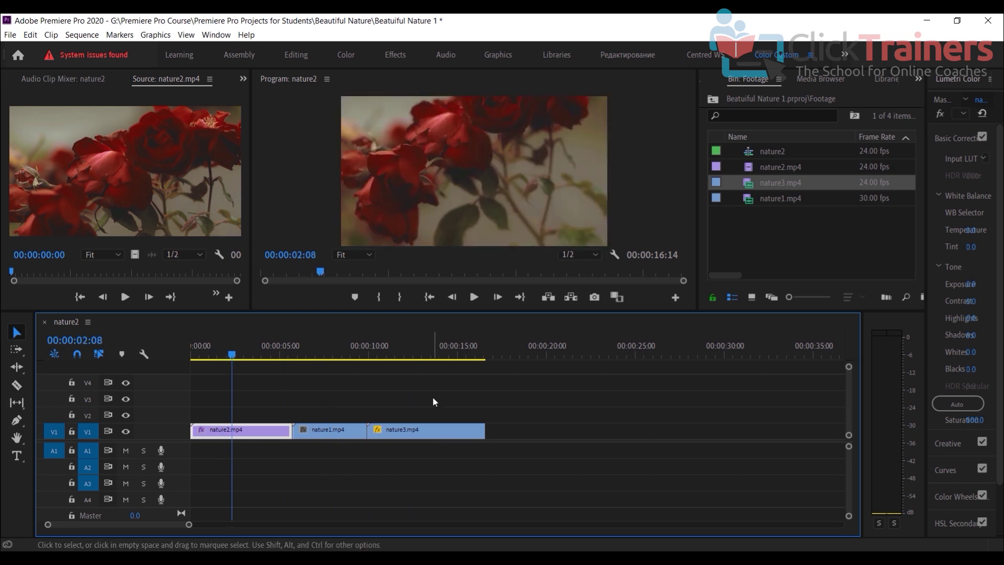
left_click_drag(432, 397, 467, 466)
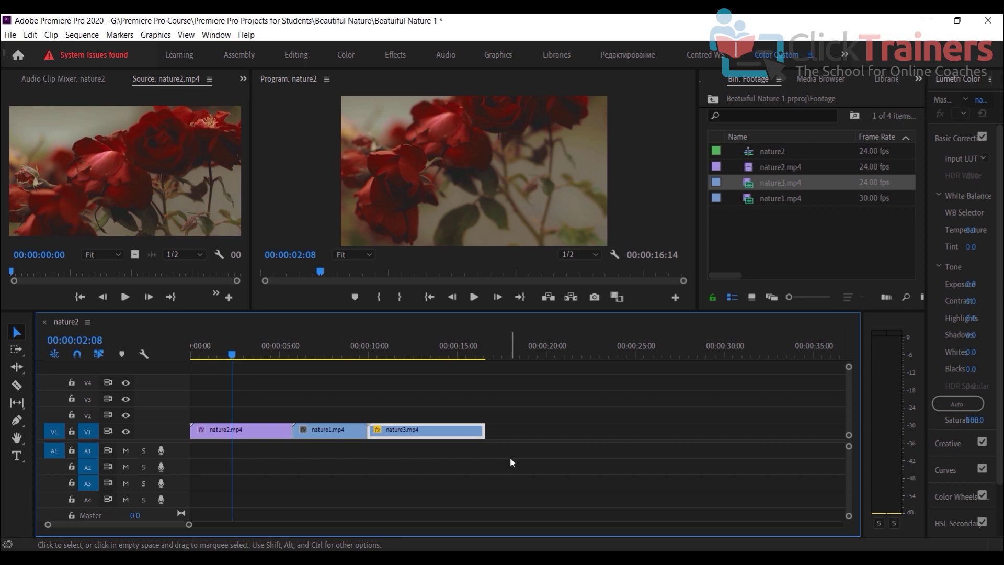
key("Home")
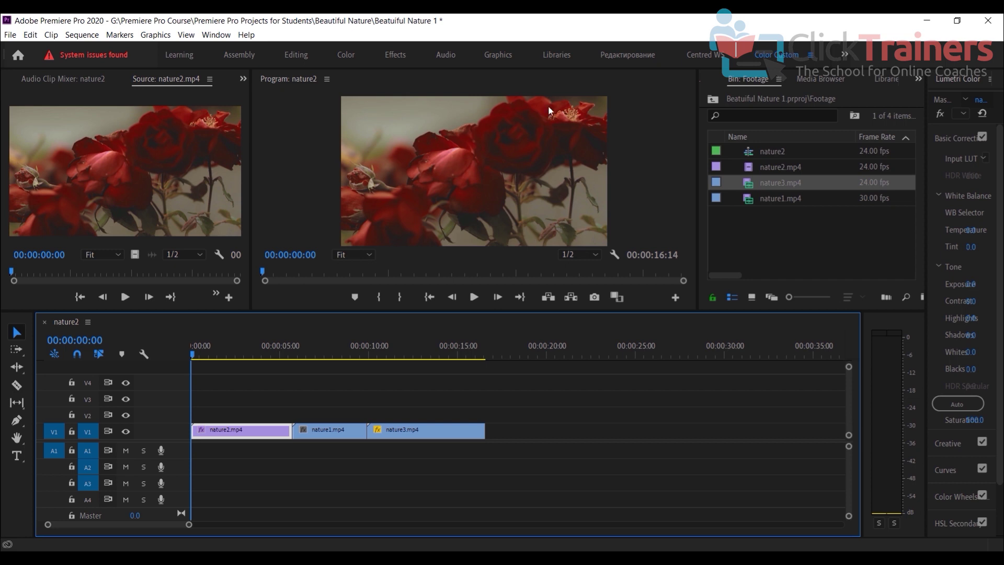
left_click(474, 297)
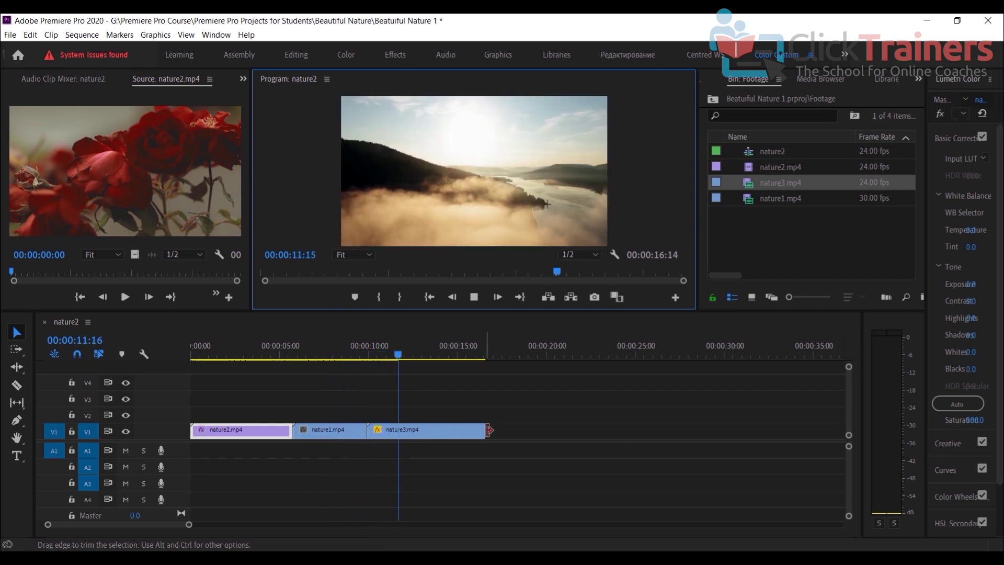
left_click(474, 298)
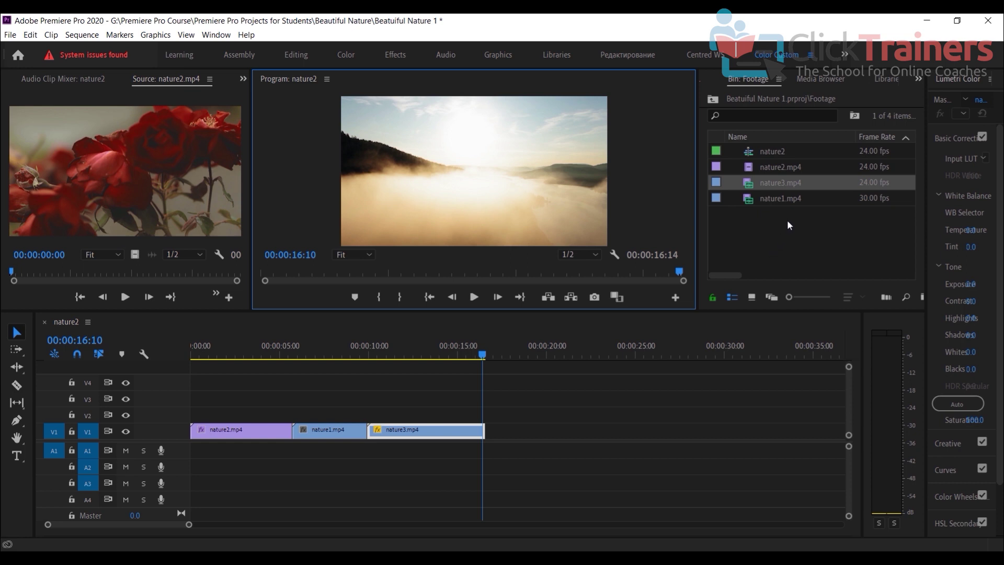
- Delete nature1.mp4 from track V1 and ripple delete the gap it leaves between nature2.mp4 and nature3.mp4
left_click(781, 166)
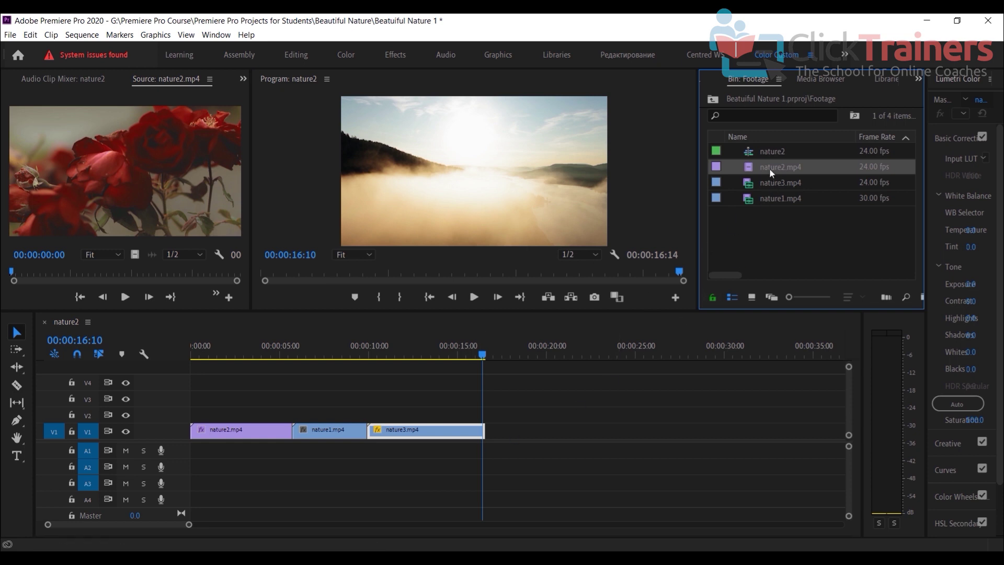
left_click(325, 425)
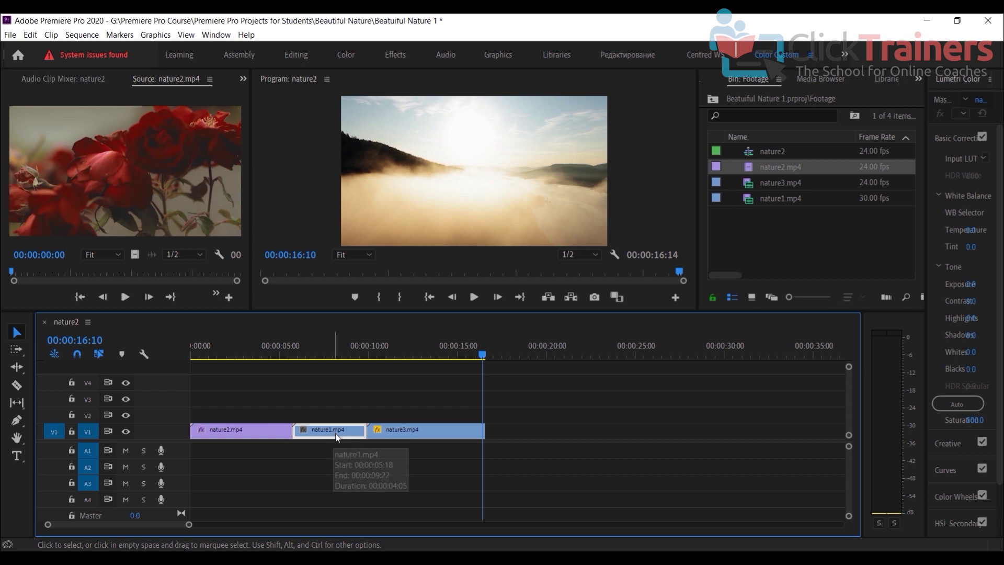
key("Delete")
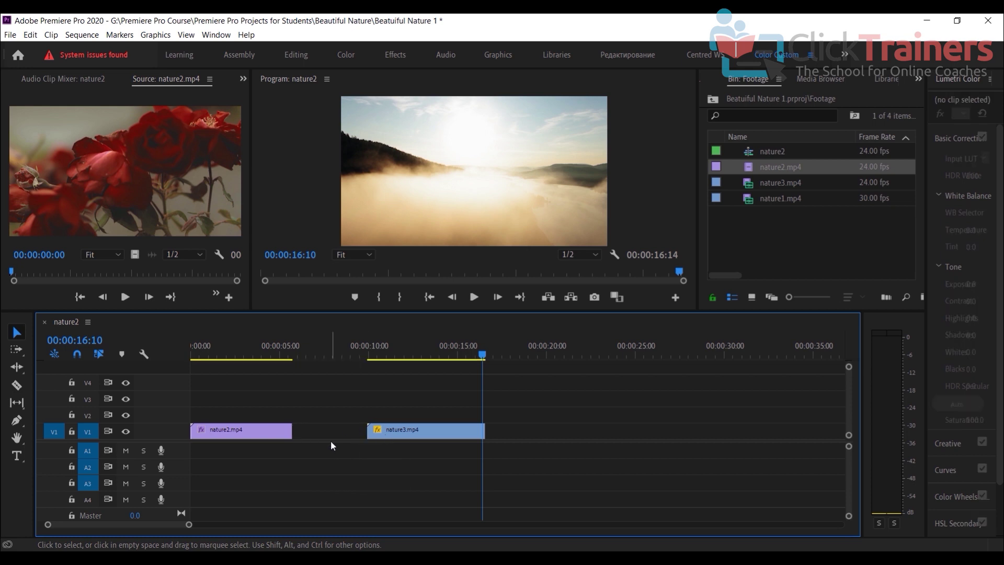
right_click(331, 446)
left_click(393, 447)
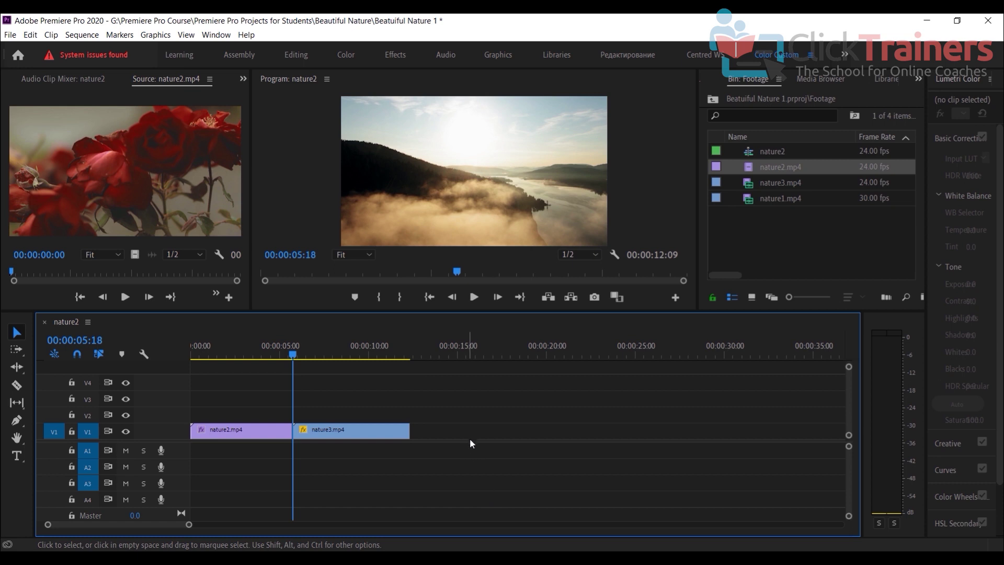
- Open nature1.mp4 from the Footage bin in the Source Monitor and play it there to preview the footage
key("shift+2")
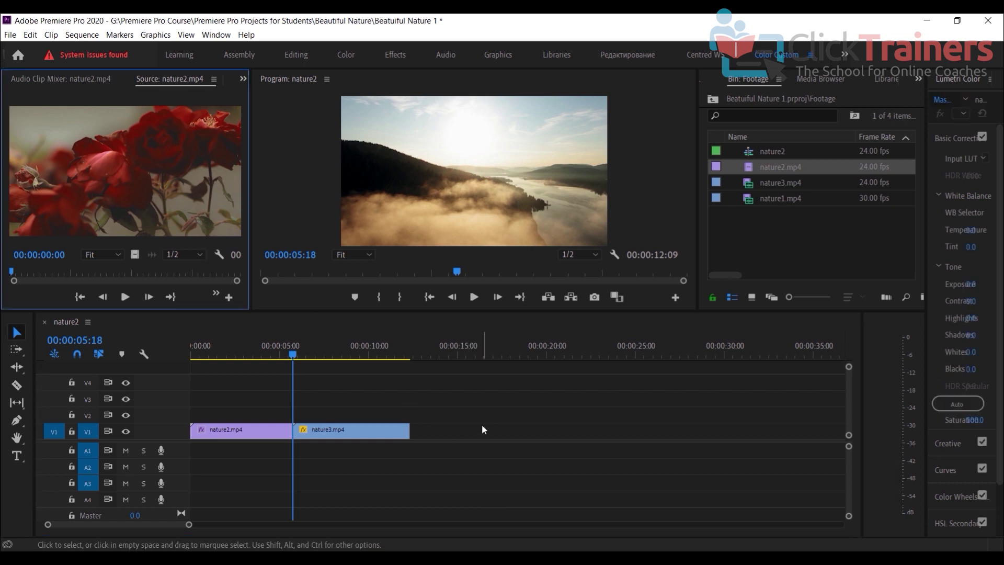
left_click(786, 199)
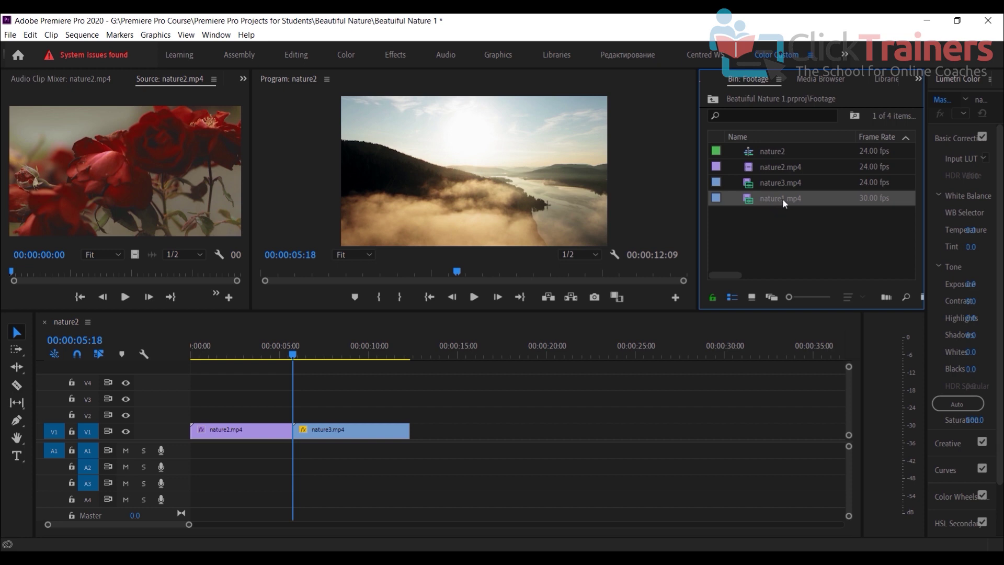
left_click(783, 199)
double_click(750, 199)
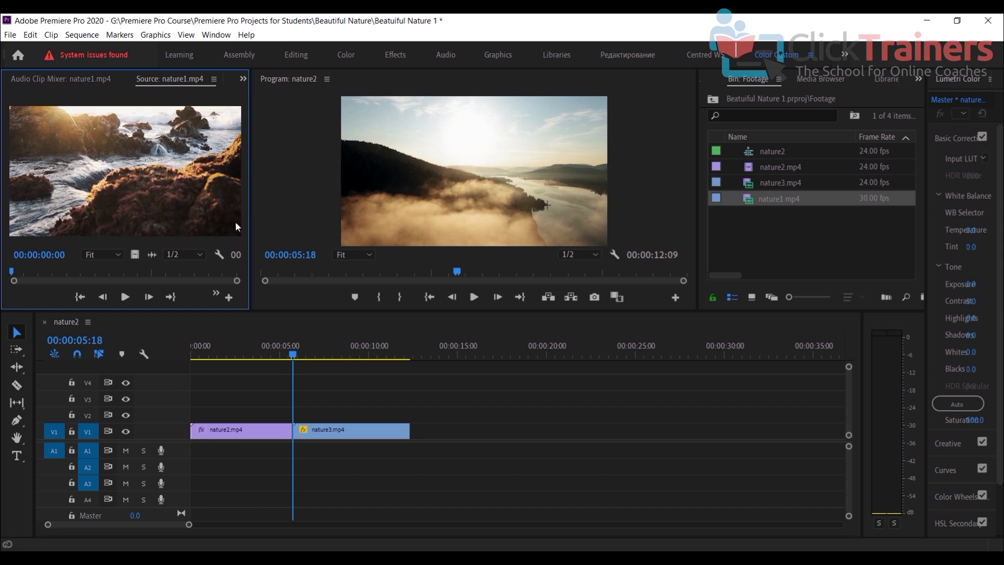
left_click(126, 297)
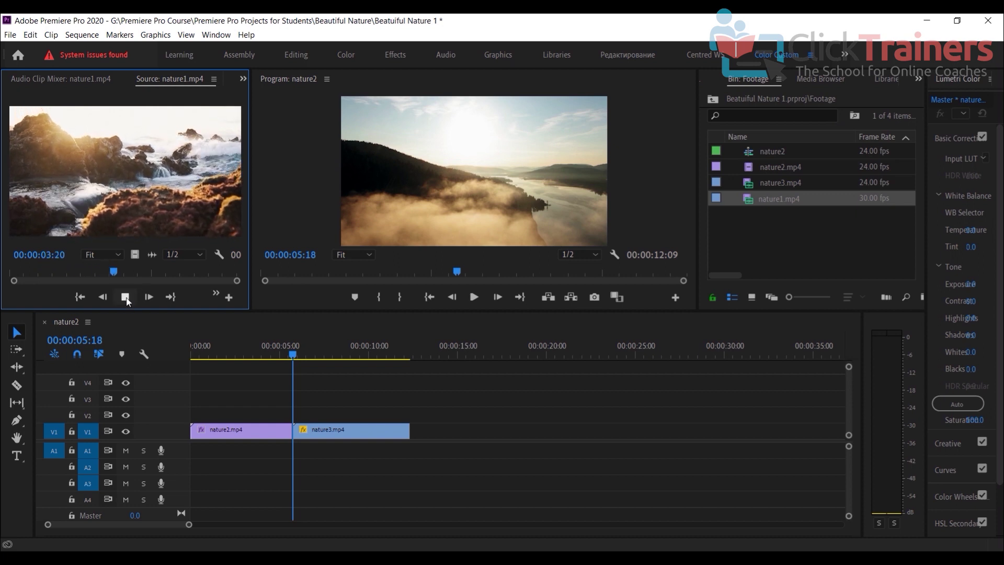
left_click(125, 297)
- Mark the In point of nature1.mp4 at 00:00:01:26 and its Out point at 00:00:05:00 in the Source Monitor
left_click_drag(137, 272, 60, 272)
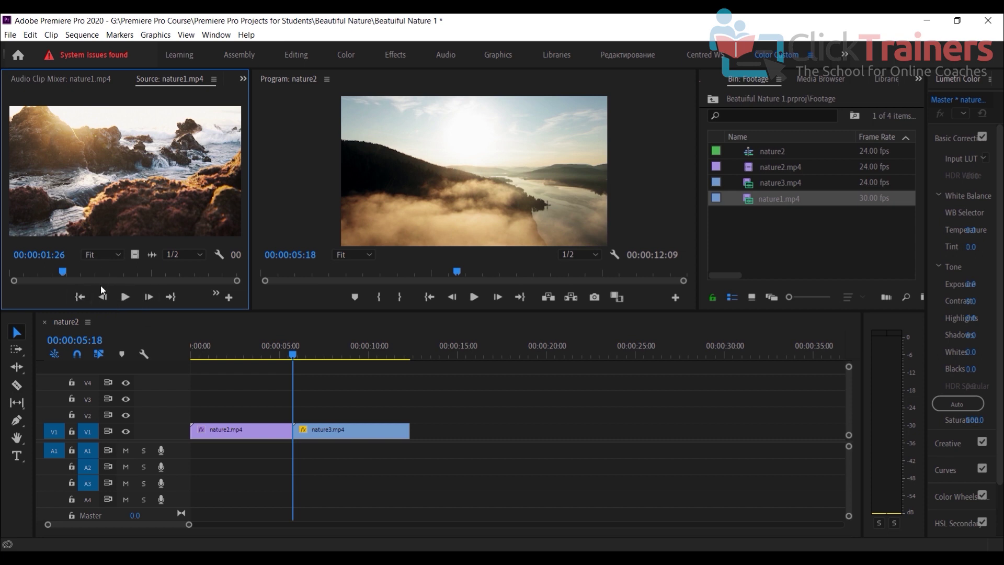
key("i")
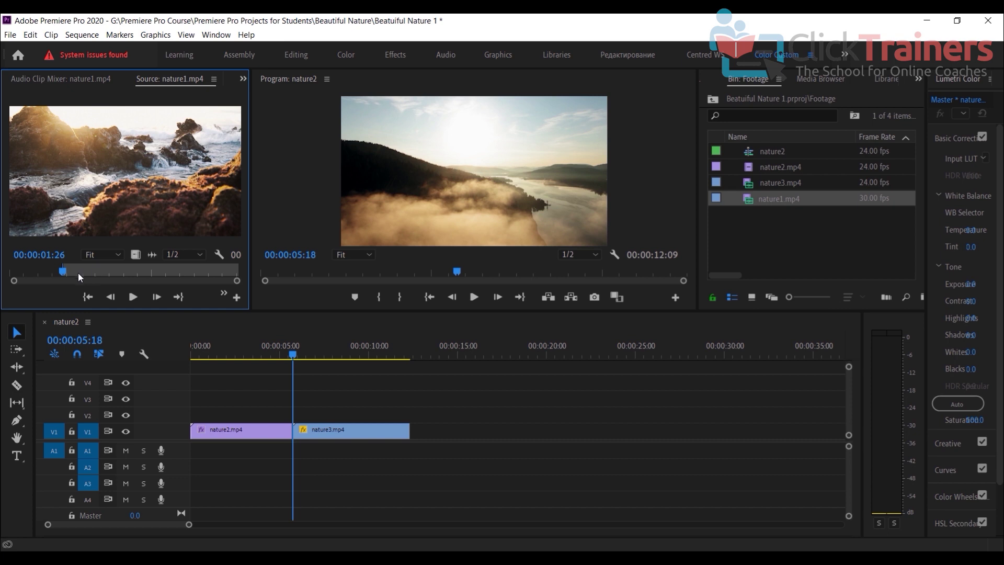
left_click_drag(62, 272, 151, 271)
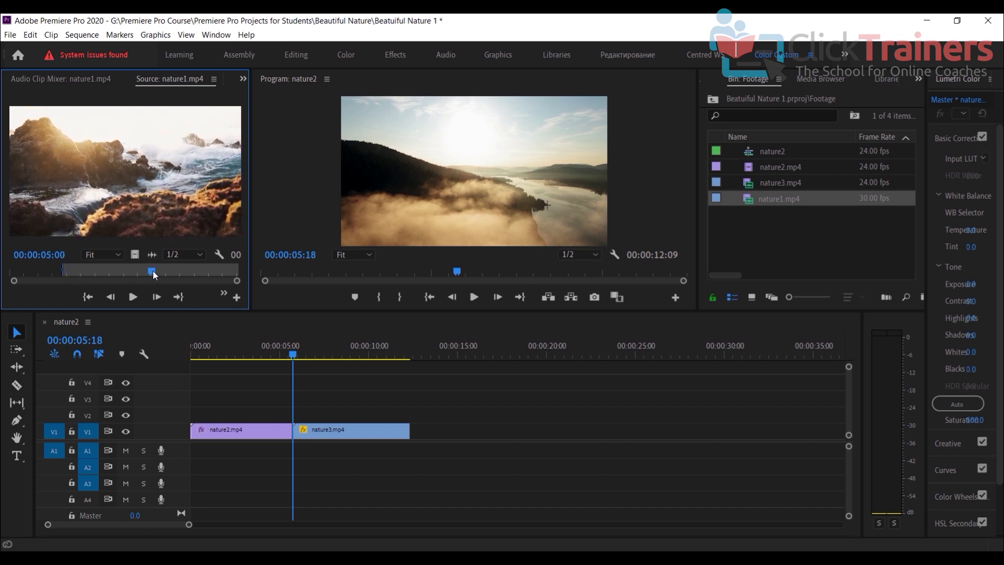
key("o")
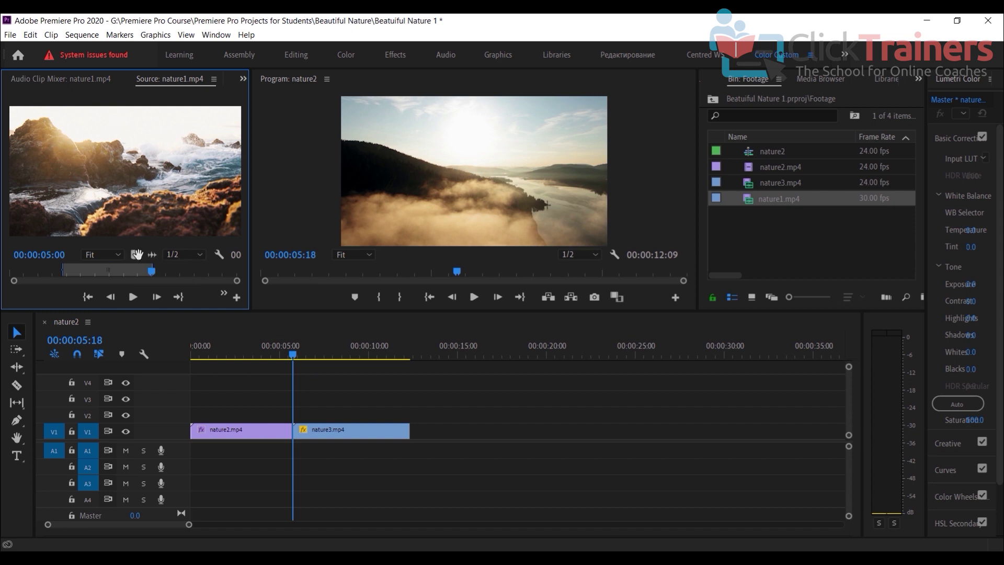
- Add the marked section of nature1.mp4 with its audio to V1 and A1, well after nature3.mp4, and delete it
left_click_drag(112, 146, 482, 432)
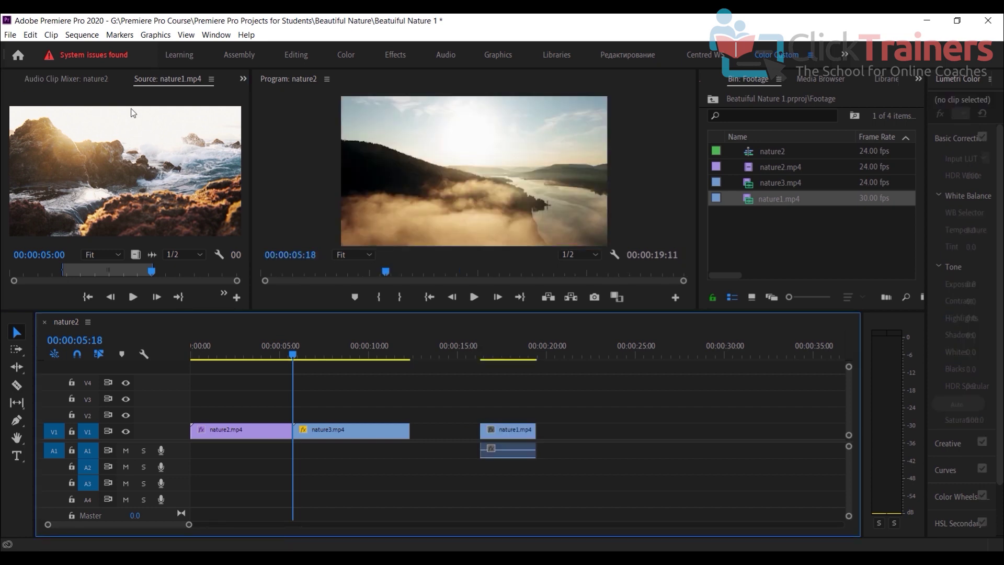
left_click(525, 431)
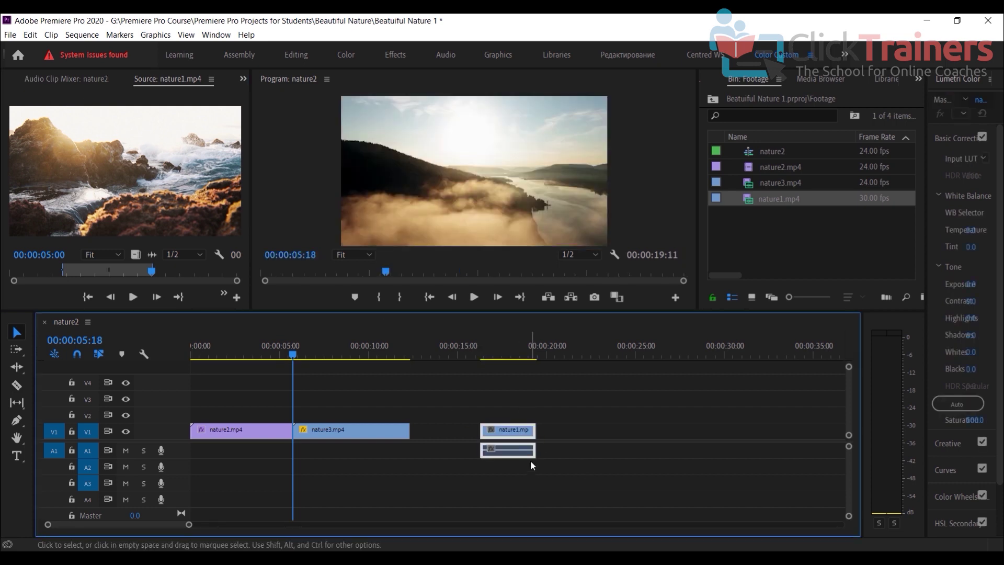
key("Delete")
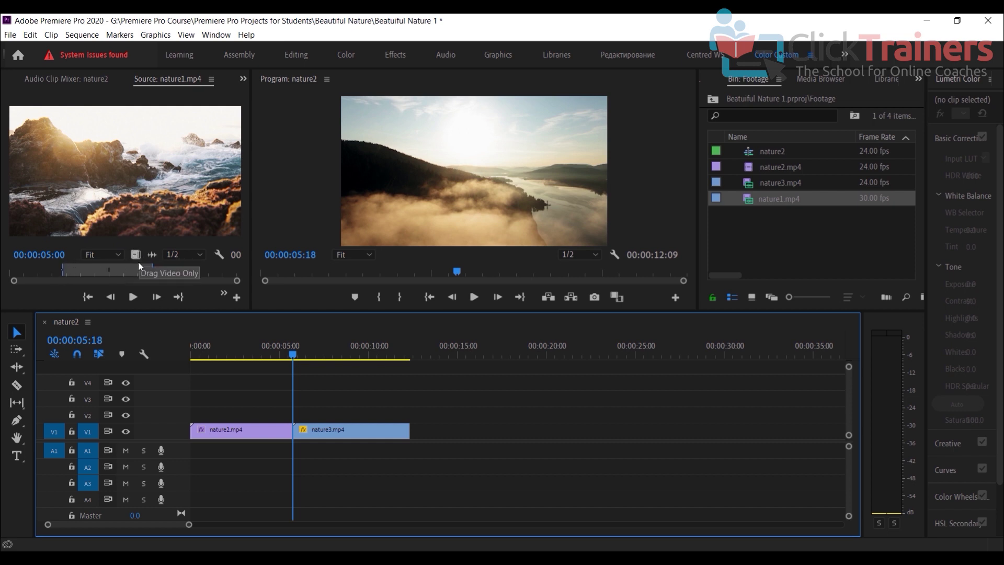
- Add only the video of the marked nature1.mp4 section against the end of nature3.mp4 on V1, and scrub to 00:00:11:22
left_click_drag(138, 260, 419, 442)
left_click(459, 437)
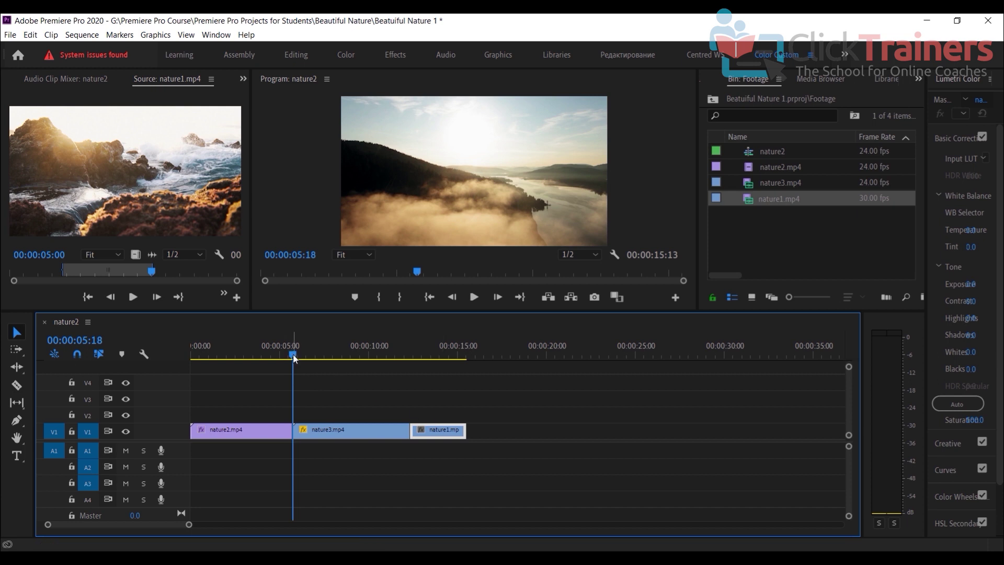
left_click_drag(294, 356, 403, 387)
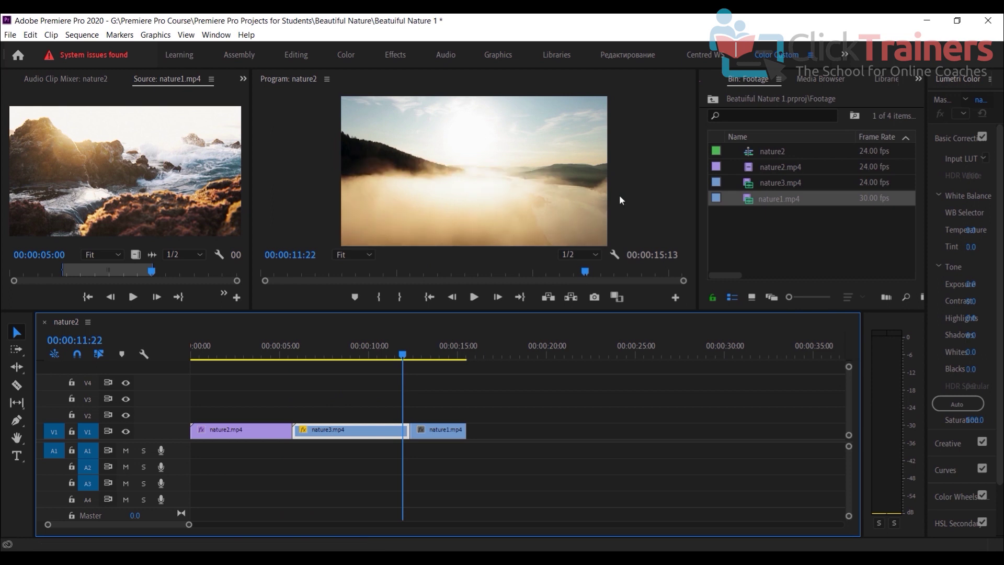
- Go up from the Footage bin to the project root and open the Music bin
left_click(715, 99)
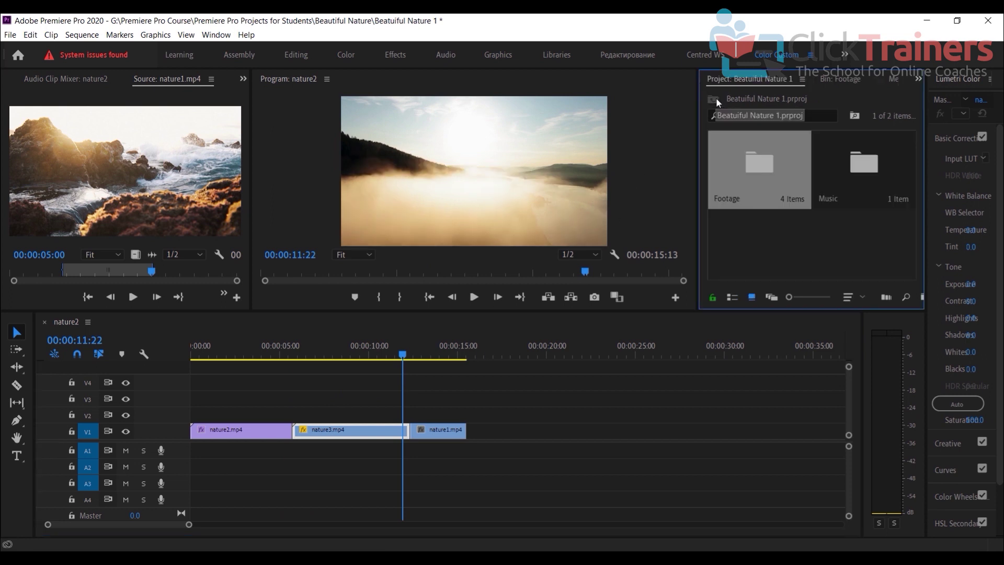
double_click(870, 171)
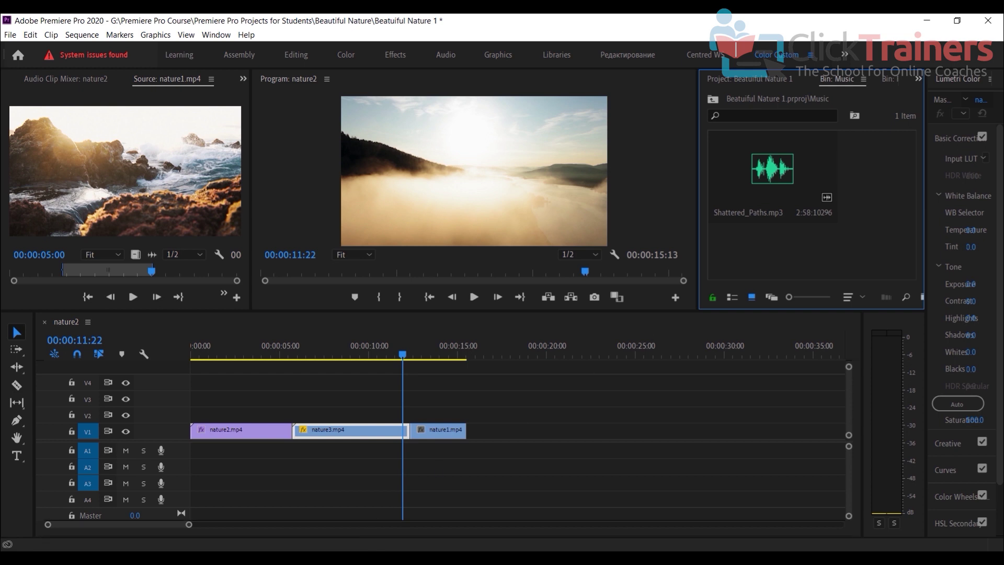
- Switch to Chrome with a new tab ready for a web search
left_click(354, 557)
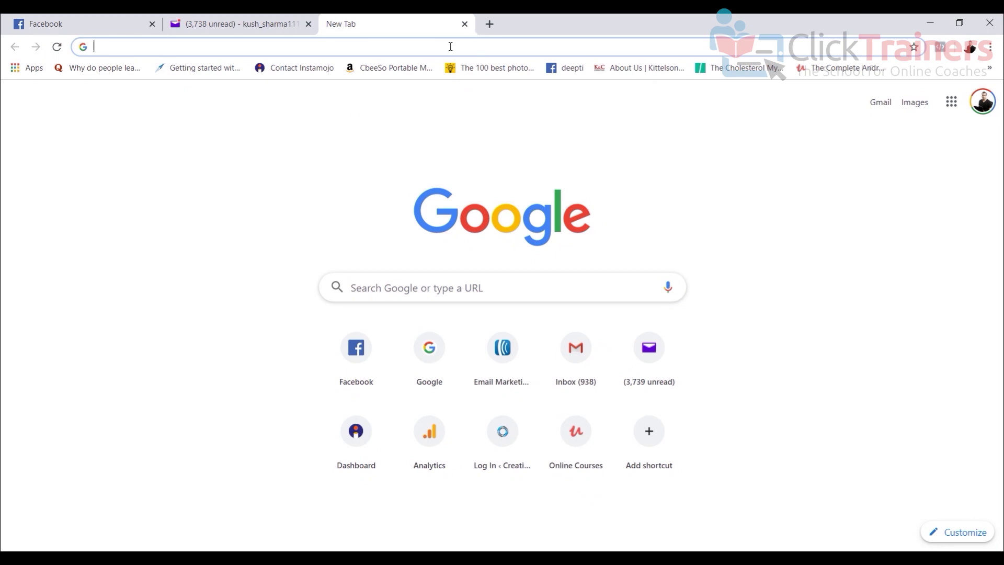
type("yout")
key("BackSpace")
key("BackSpace")
key("BackSpace")
key("BackSpace")
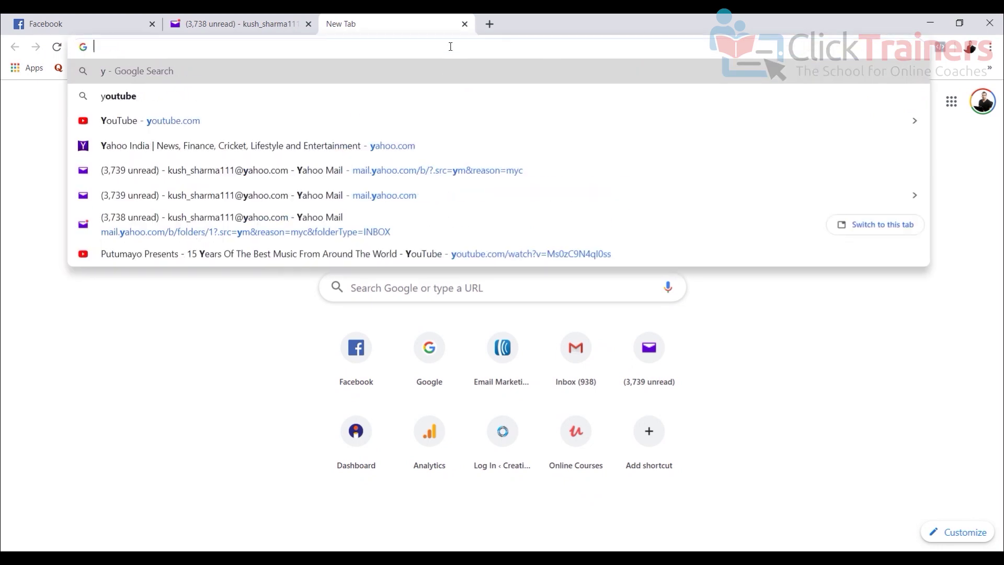
- Go to google.com and search for "youtube audio library"
type("goo")
key("Return")
type("youtube")
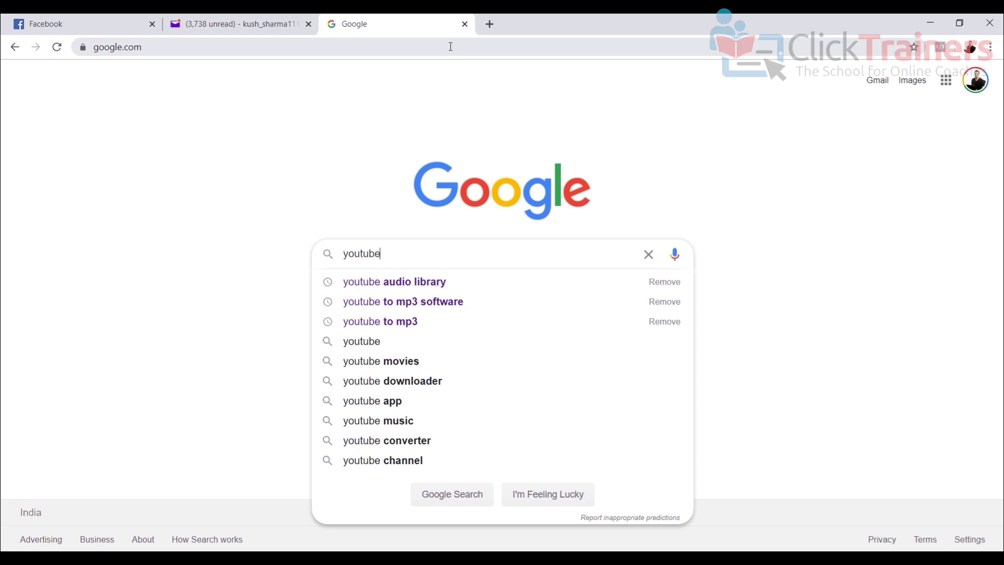
key("Down")
key("Return")
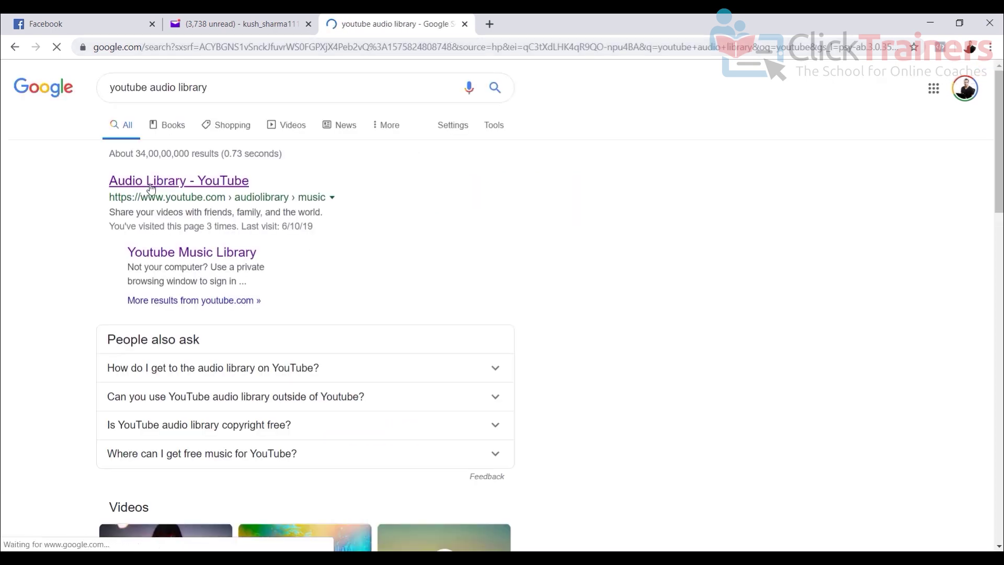
- Open the YouTube Audio Library from the search results and browse its list of free music tracks
left_click(175, 183)
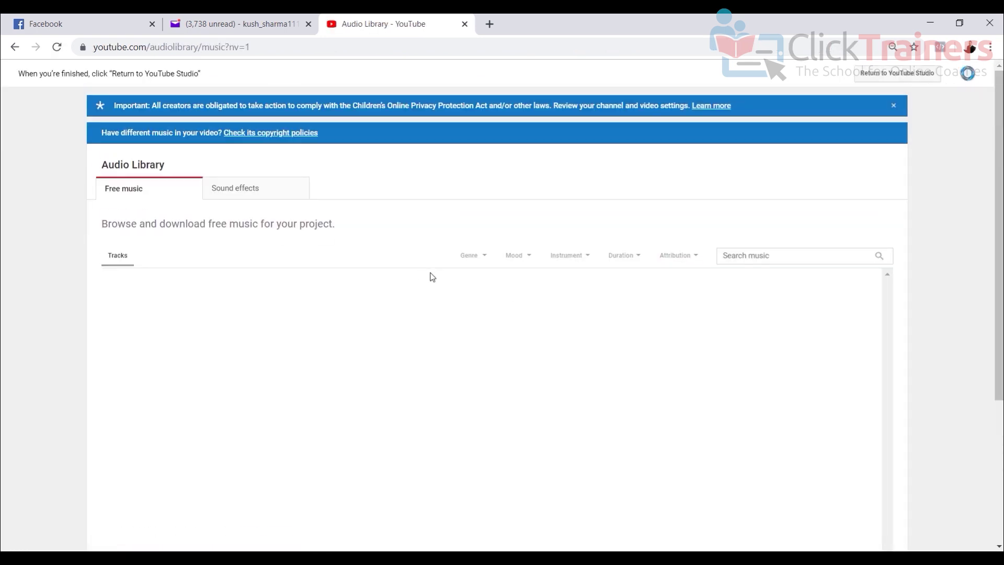
scroll(277, 286, "down", 2)
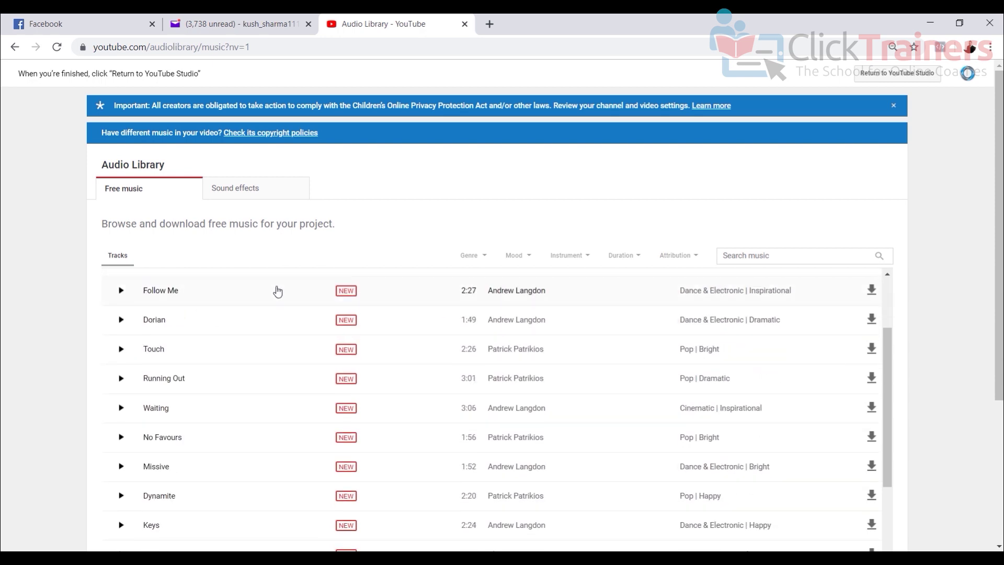
scroll(467, 285, "up", 3)
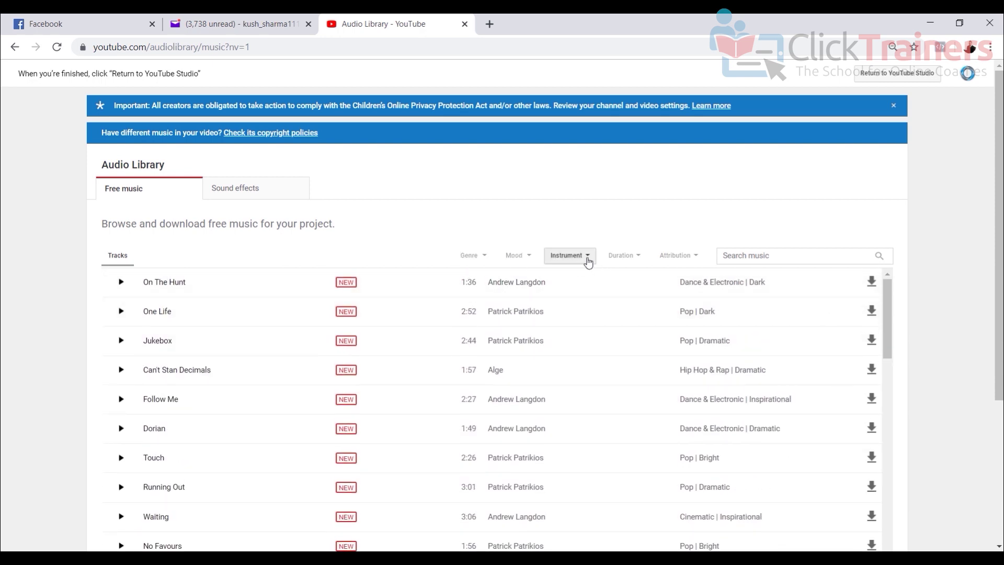
- Return to Premiere Pro and place Shattered_Paths.mp3 on audio track A1 at the start of the nature2 sequence
scroll(363, 350, "down", 10)
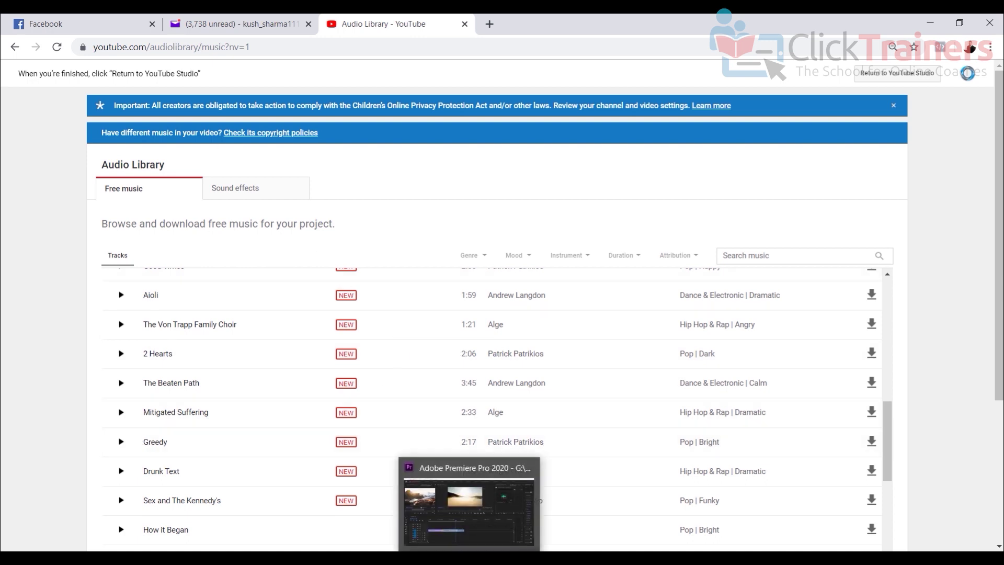
left_click(479, 482)
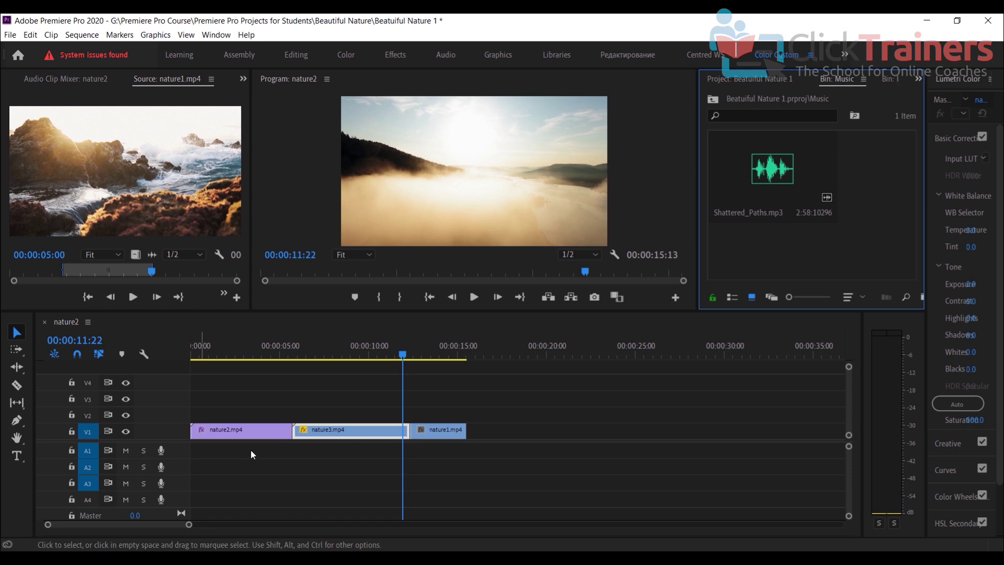
left_click_drag(780, 178, 195, 455)
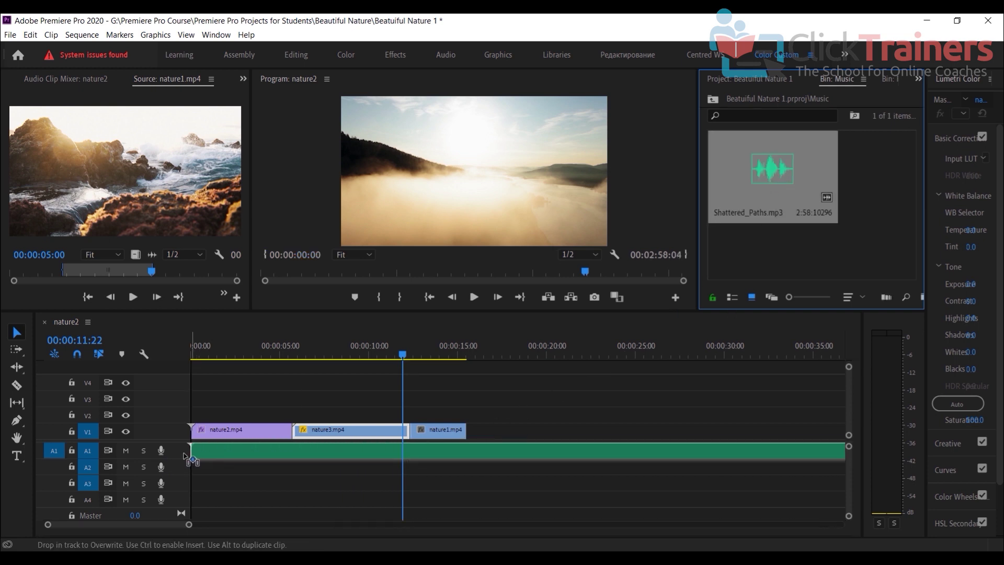
- Cut the music clip on A1 where the last video clip ends and delete the excess after the cut
left_click(184, 522)
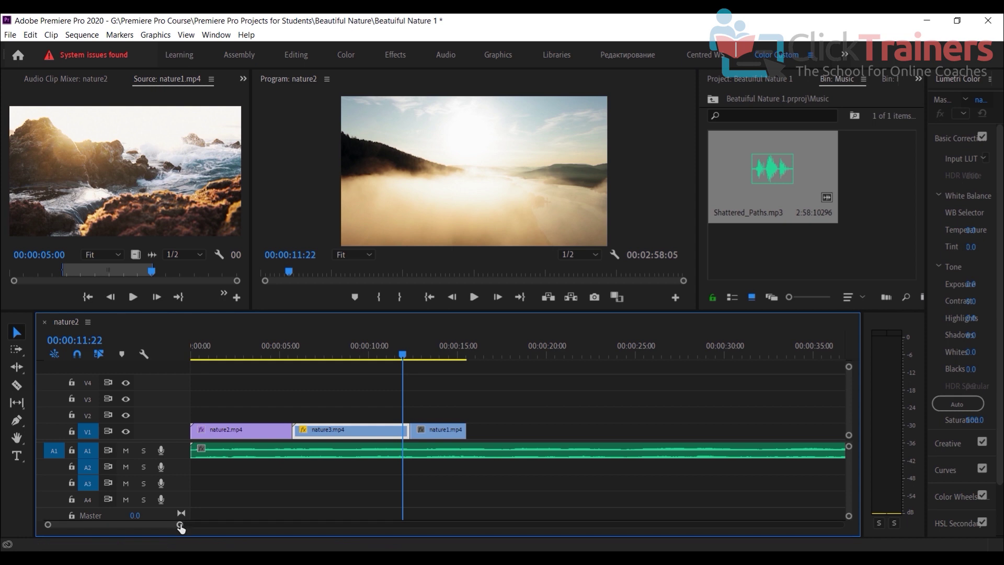
left_click_drag(181, 527, 233, 525)
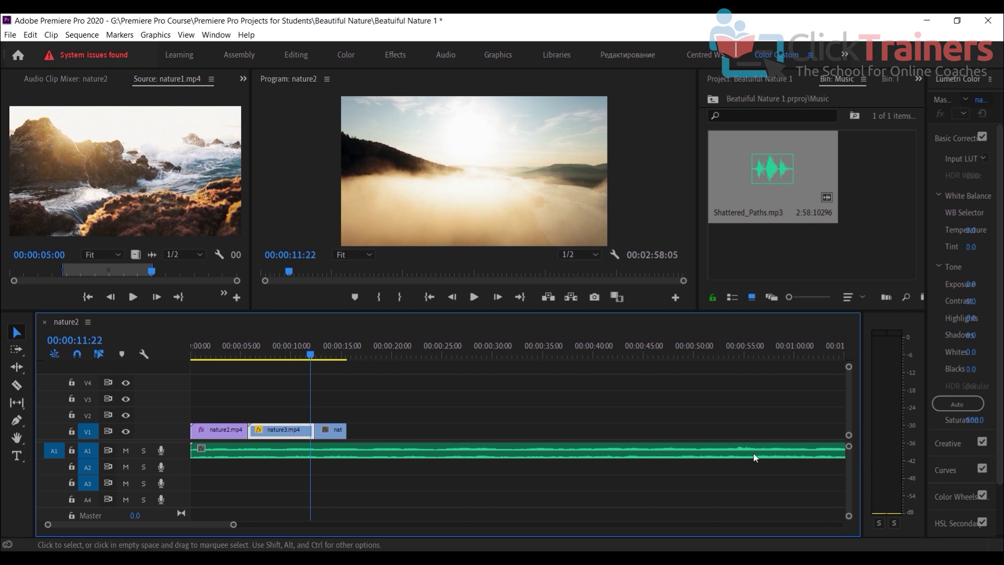
left_click(16, 386)
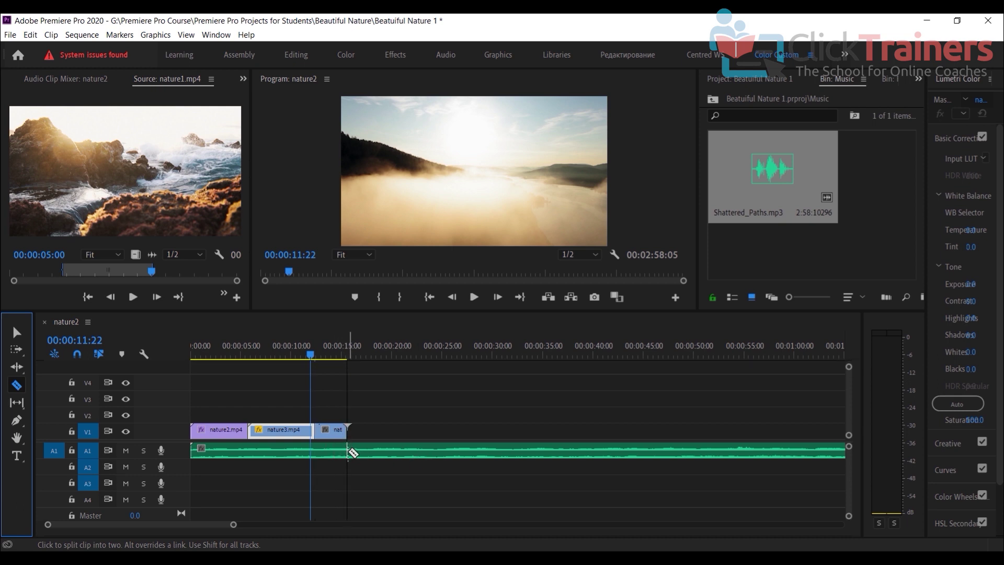
left_click(349, 449)
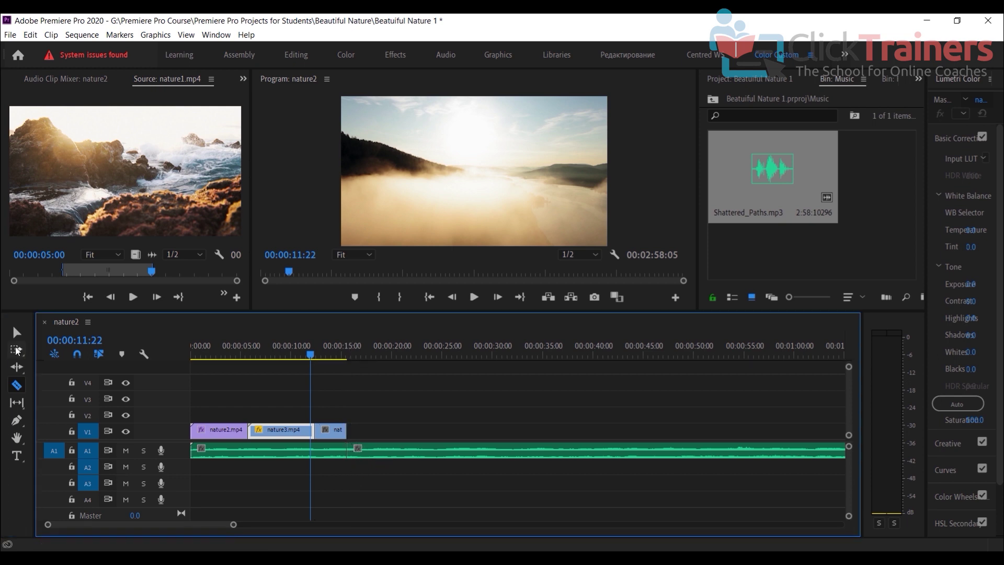
left_click(16, 332)
left_click(485, 451)
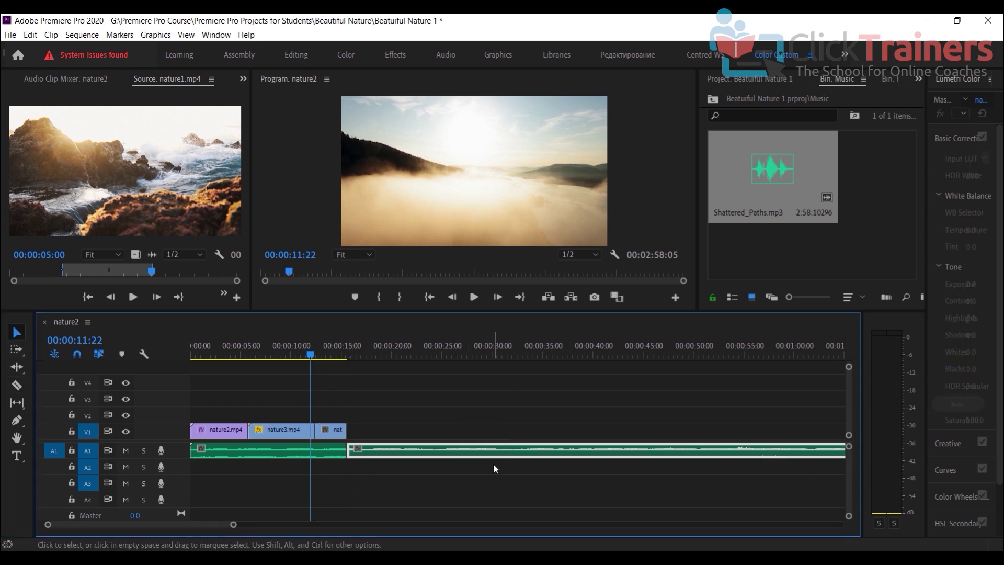
key("Delete")
- Play the nature2 sequence from the beginning to review the clips together with the music
left_click_drag(194, 350, 180, 351)
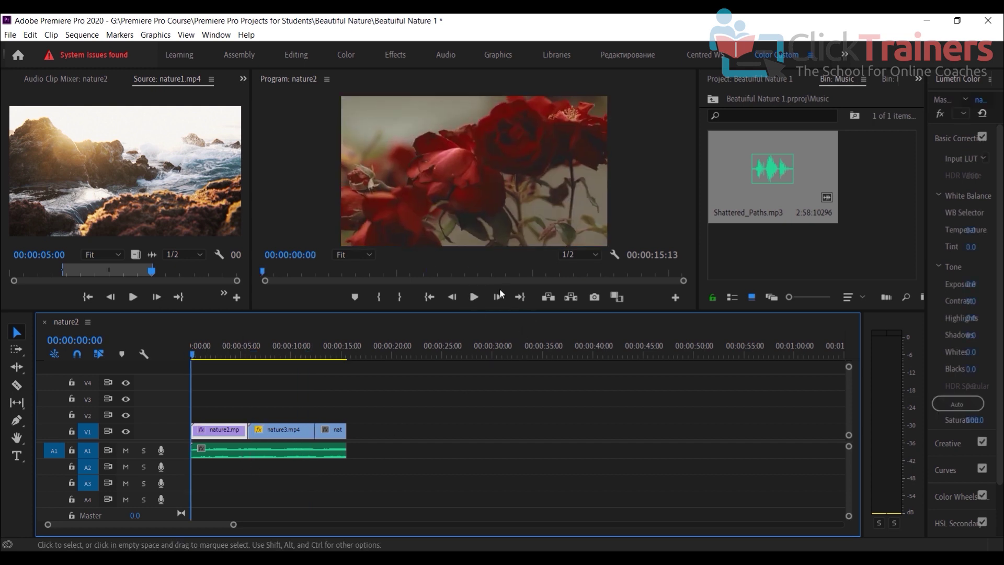
left_click(479, 296)
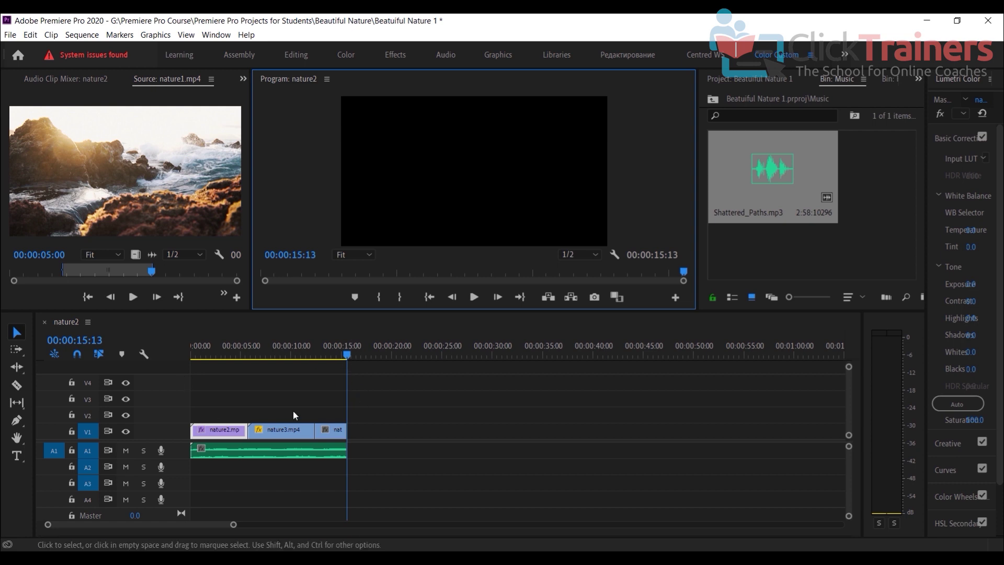
mouse_move(335, 348)
left_mouse_down()
mouse_move(205, 345)
mouse_move(331, 347)
left_mouse_up()
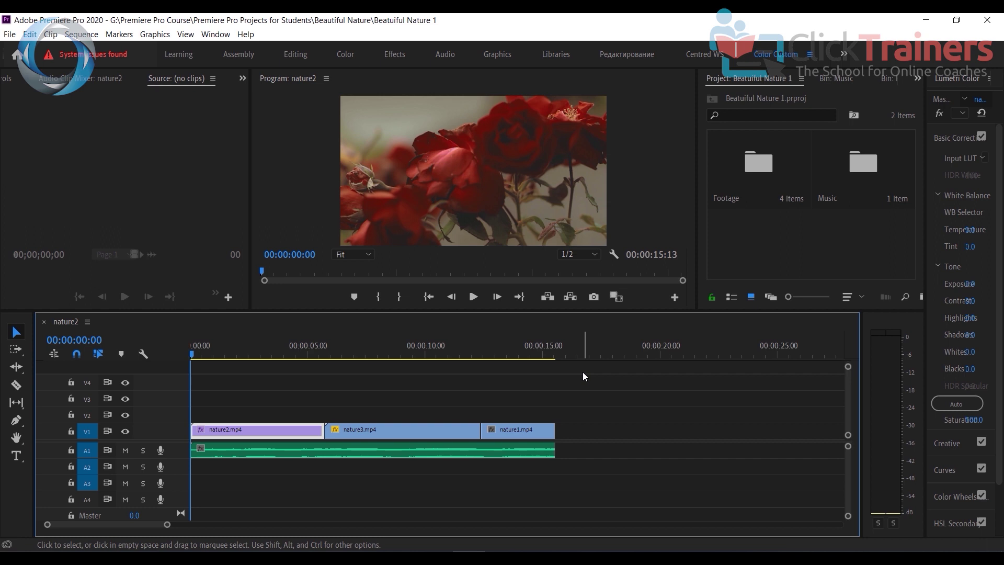
left_click(474, 297)
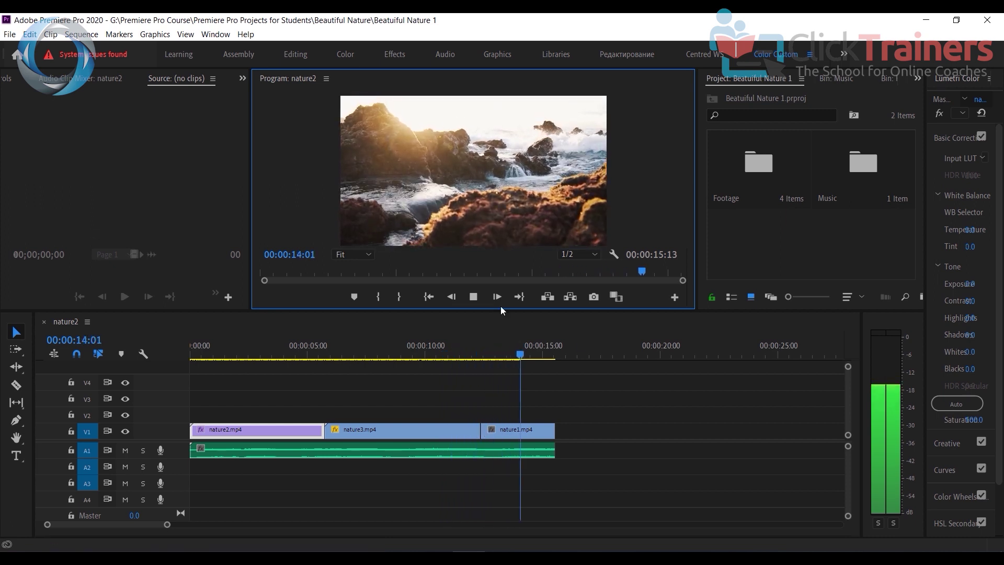
left_click(475, 296)
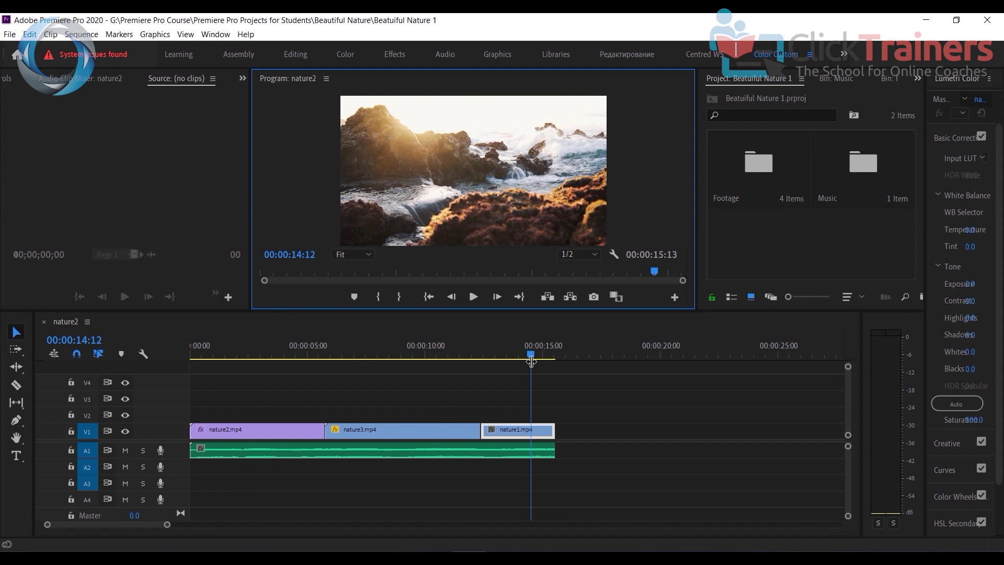
- Apply the default transition at the cut between nature3.mp4 and nature1.mp4
mouse_move(498, 362)
left_mouse_down()
mouse_move(468, 366)
mouse_move(485, 354)
left_mouse_up()
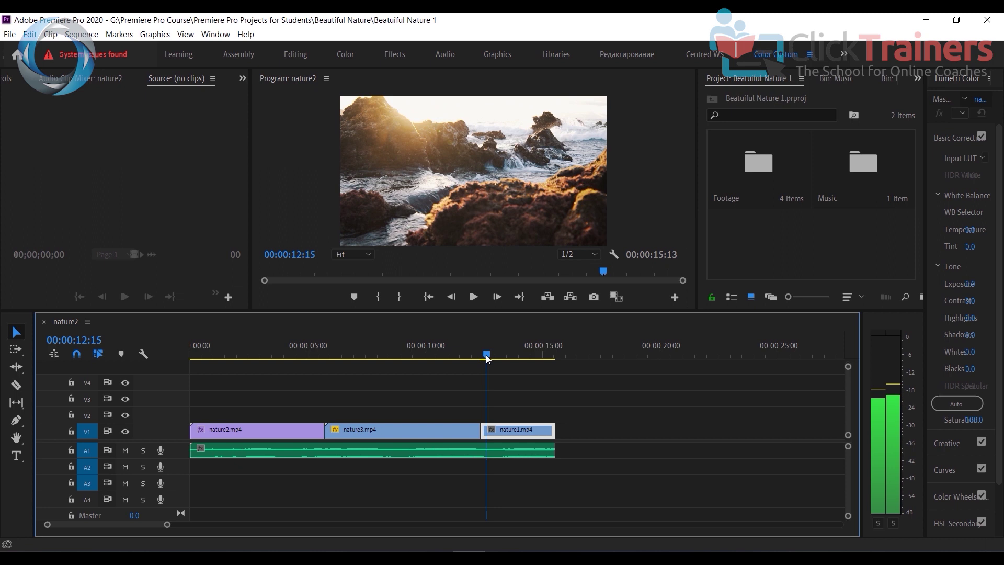
right_click(482, 433)
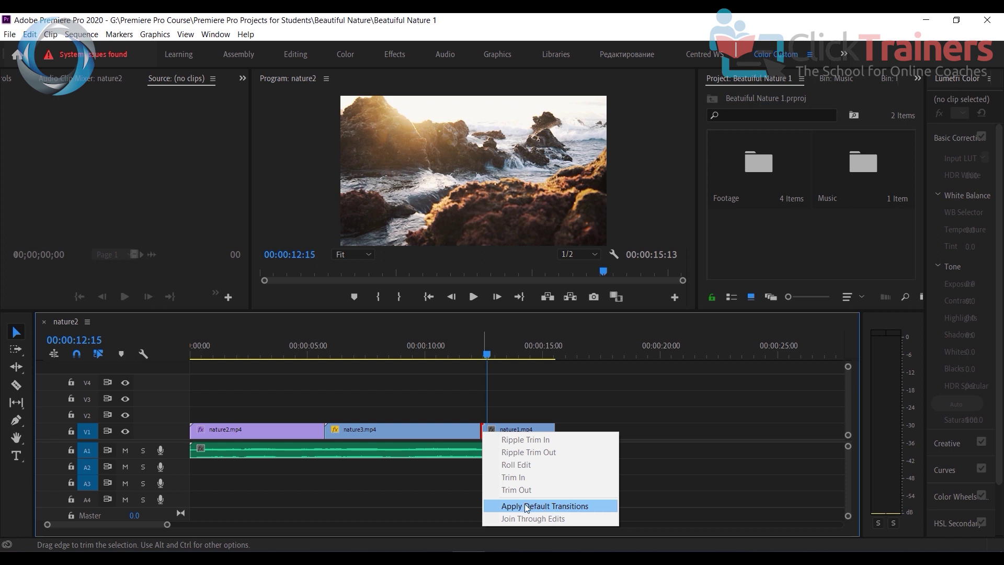
left_click(544, 507)
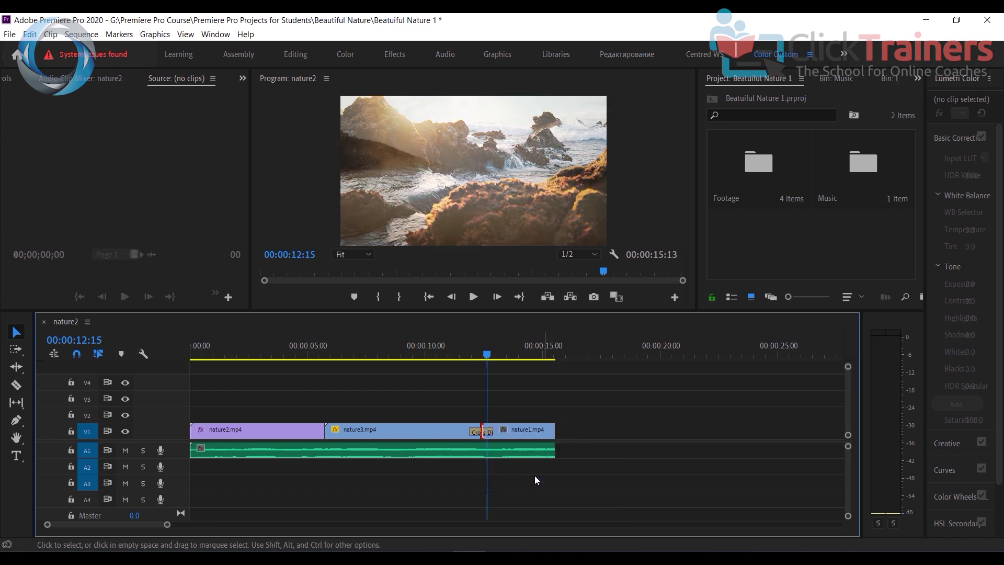
- Play back the Cross Dissolve between nature3.mp4 and nature1.mp4 twice, starting shortly before it
left_click(474, 358)
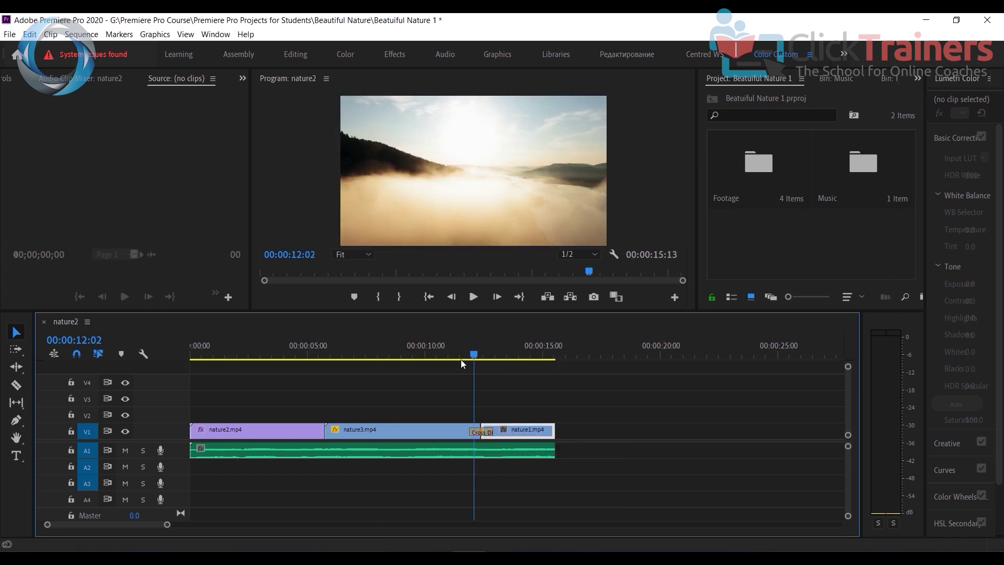
left_click(463, 361)
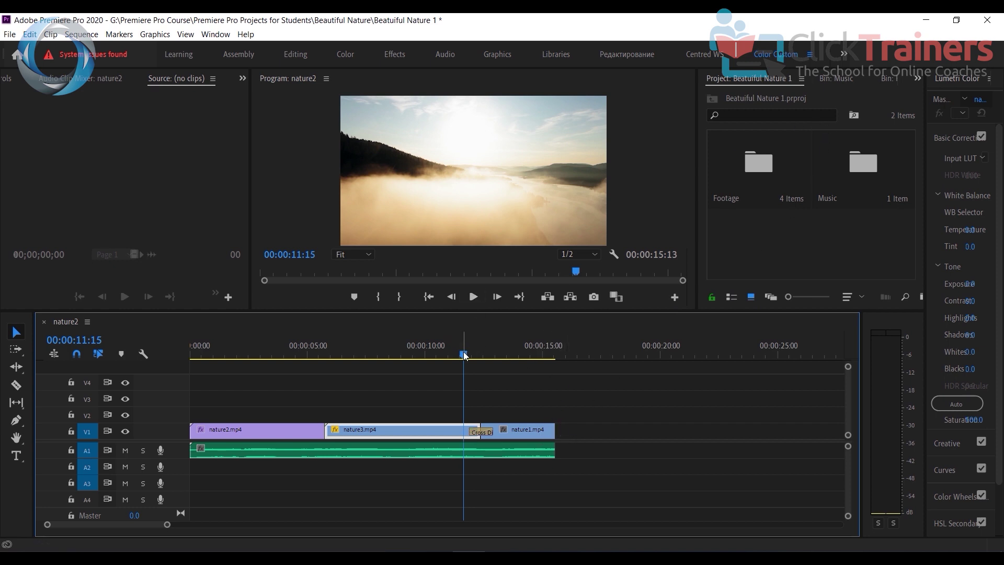
left_click_drag(465, 356, 456, 356)
left_click(474, 297)
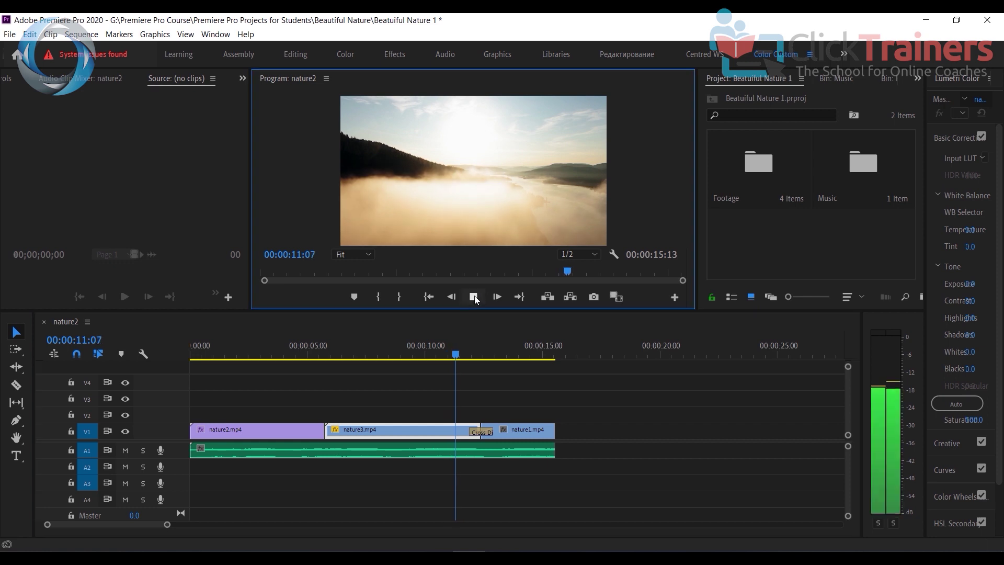
left_click(474, 298)
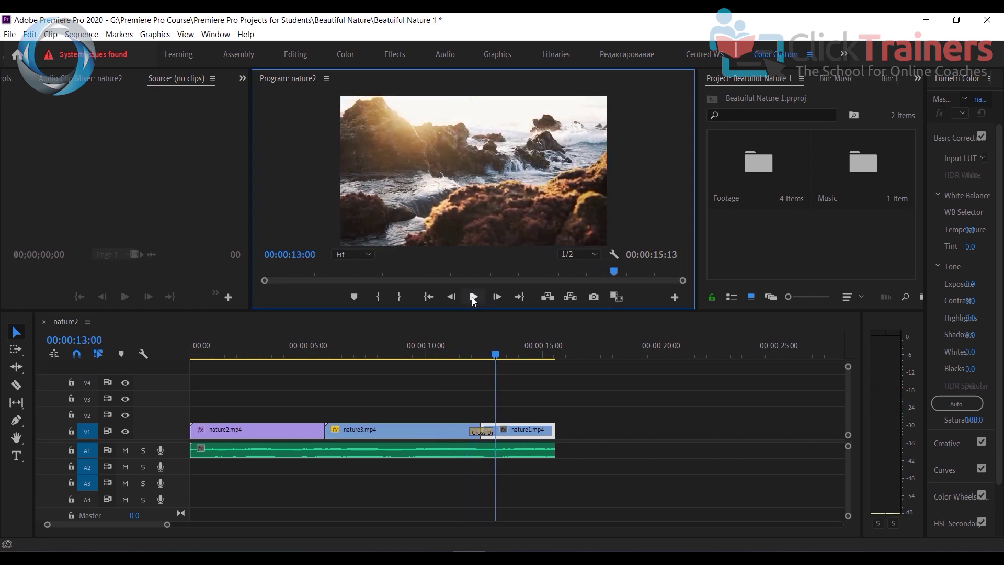
left_click_drag(490, 356, 464, 357)
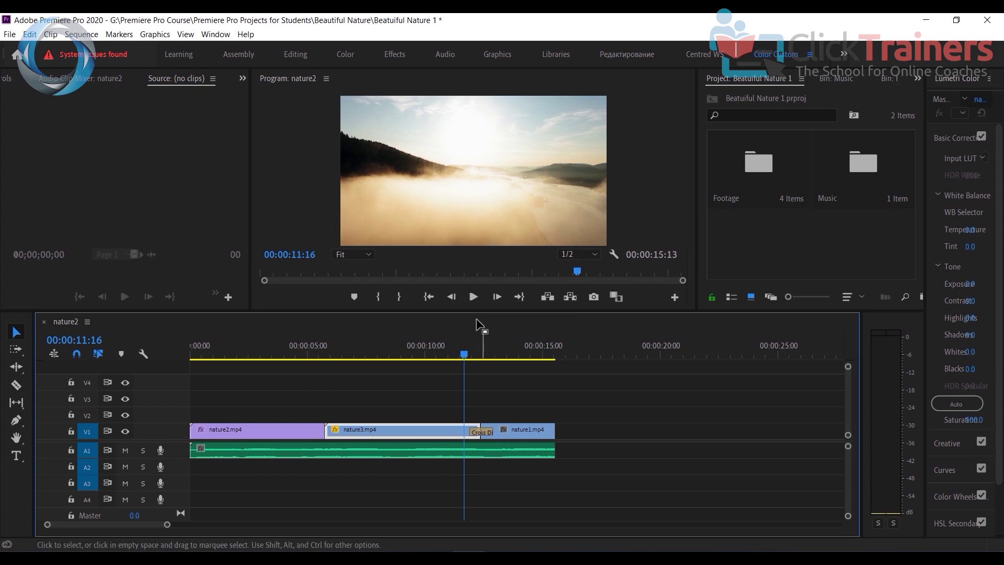
left_click(472, 297)
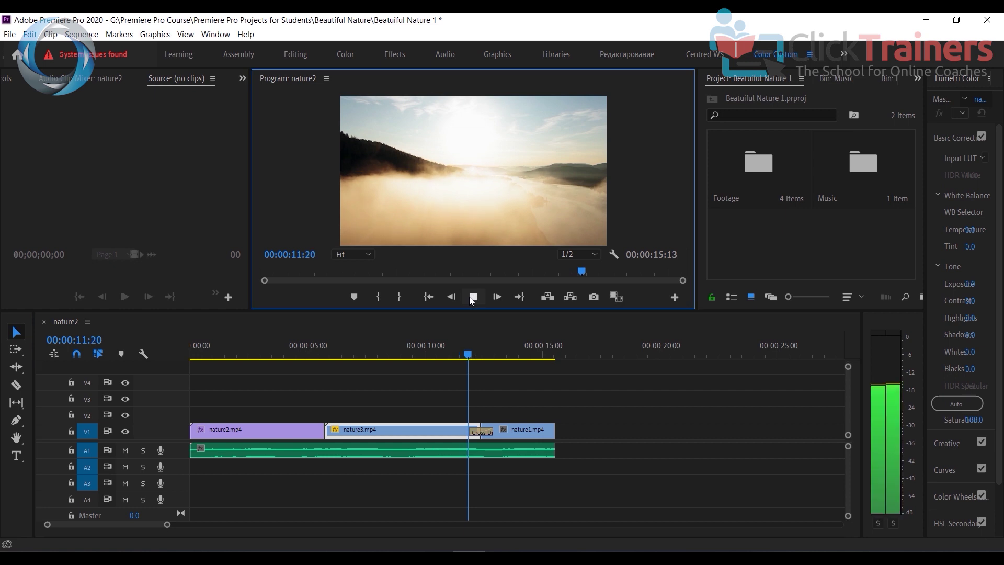
key("space")
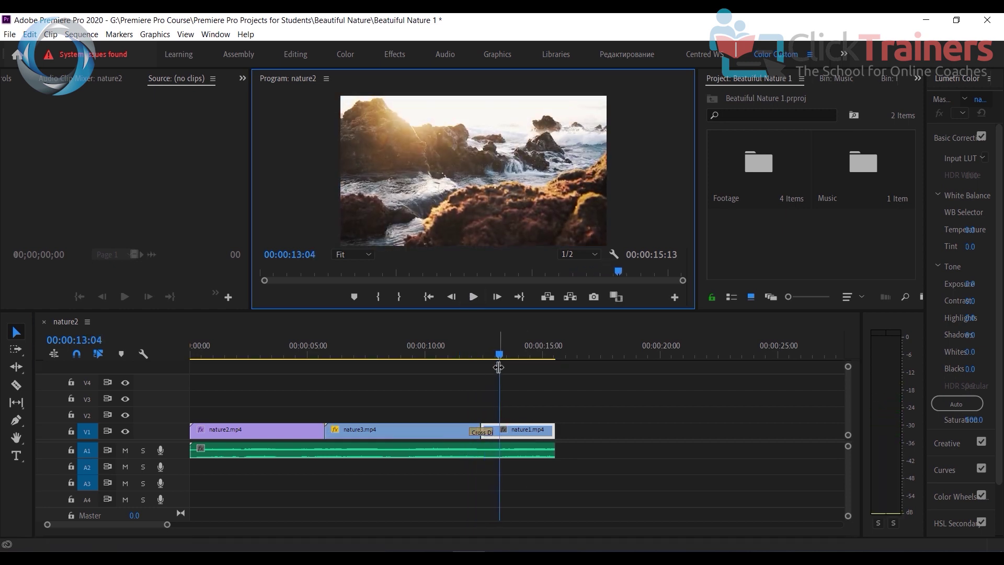
- Scrub slowly through the first part of the Cross Dissolve to examine how nature3.mp4 blends into nature1.mp4
left_click_drag(498, 354, 462, 359)
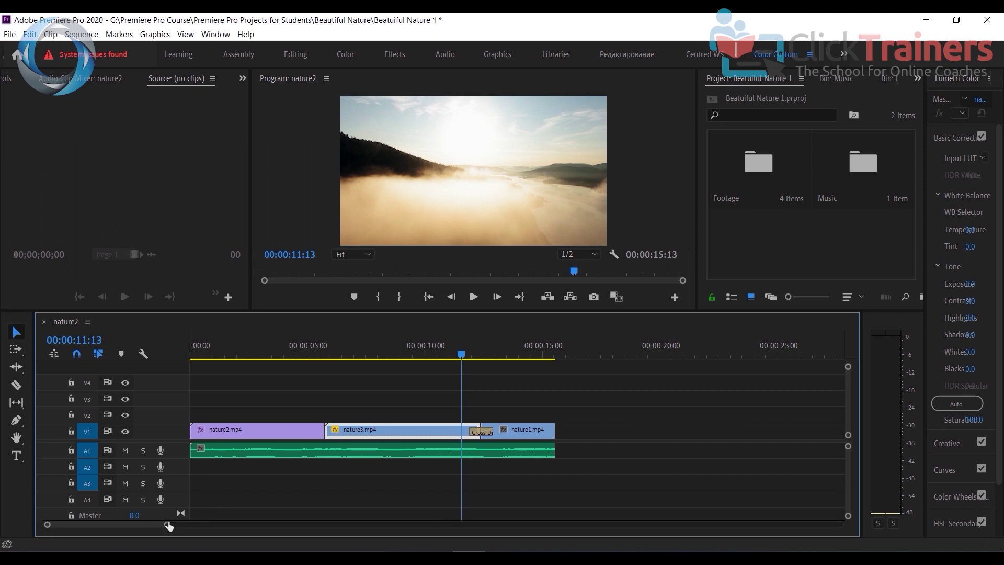
left_click_drag(167, 525, 135, 528)
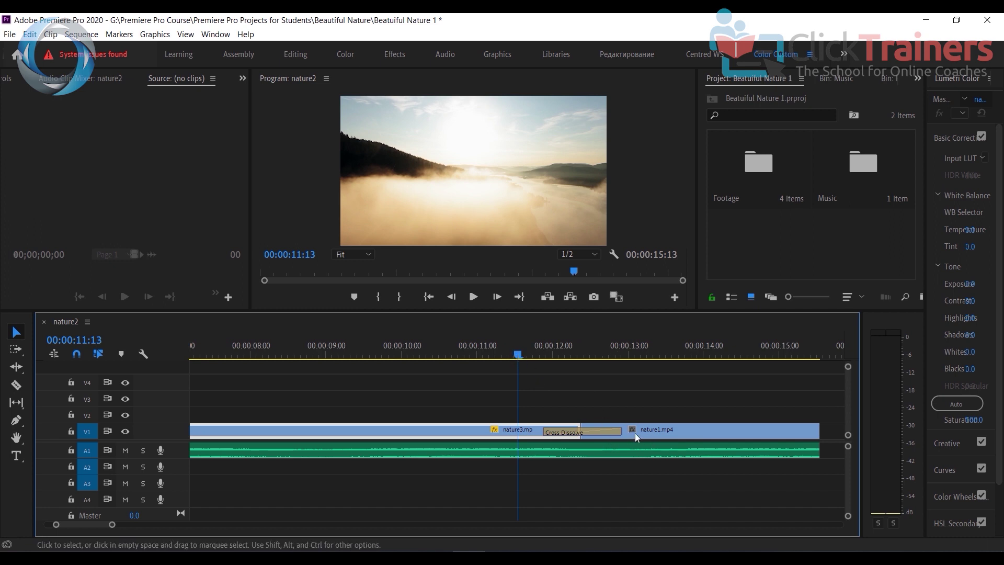
left_click_drag(519, 355, 543, 361)
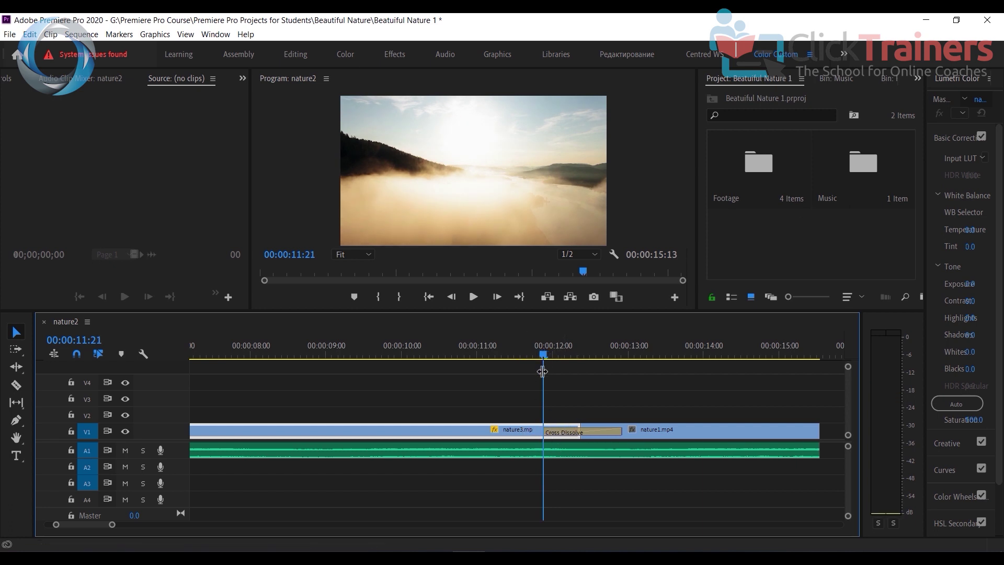
left_click_drag(544, 358, 553, 360)
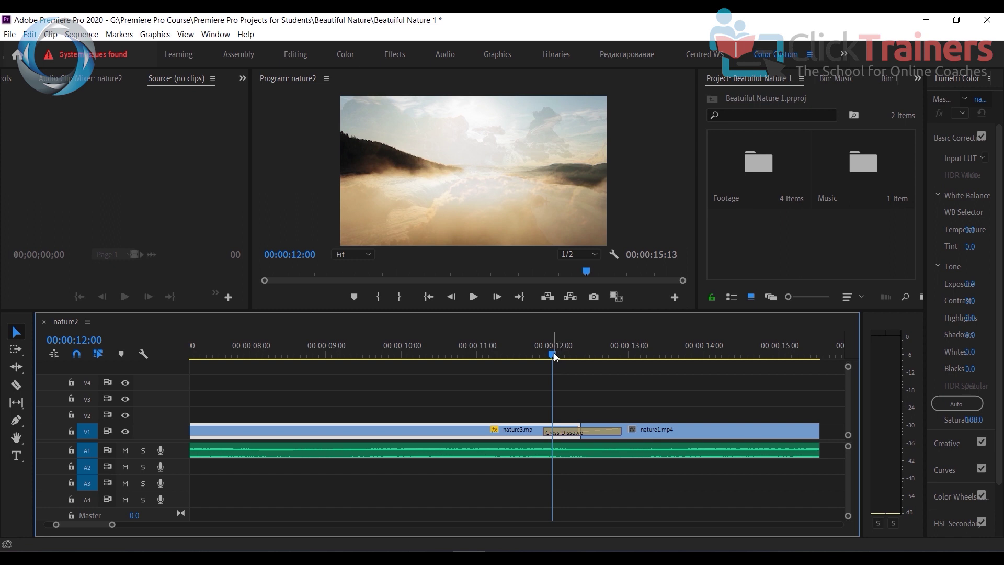
left_click_drag(555, 356, 558, 355)
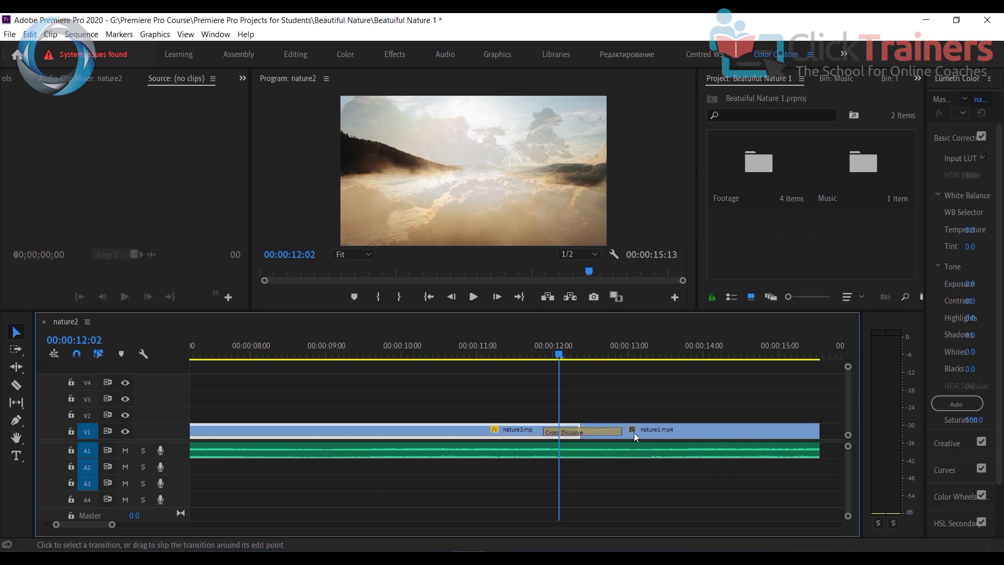
left_click(651, 427)
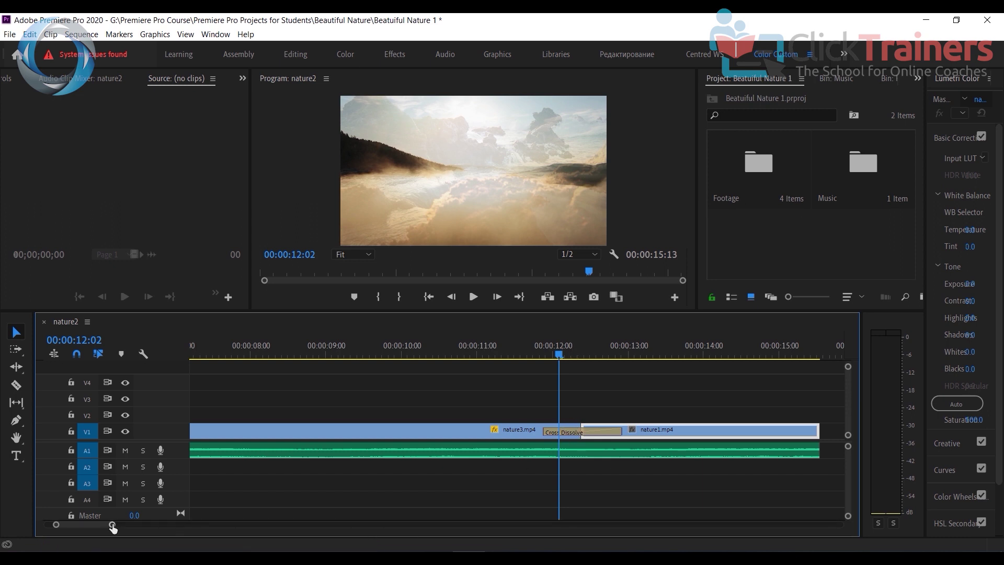
- Apply the default transition at the cut between nature2.mp4 and nature3.mp4, and select the added Cross Dissolve
left_click_drag(113, 527, 144, 525)
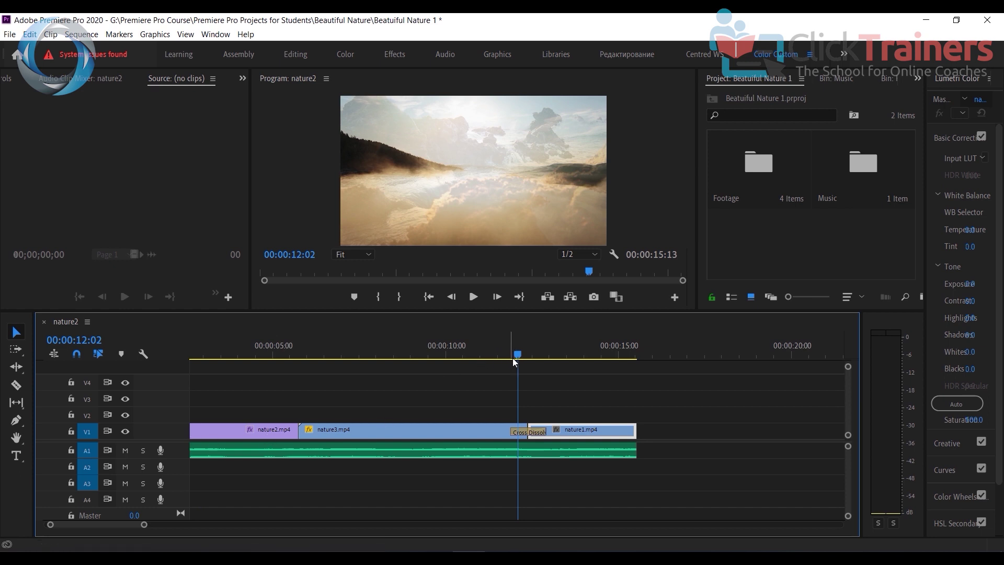
left_click_drag(515, 356, 291, 376)
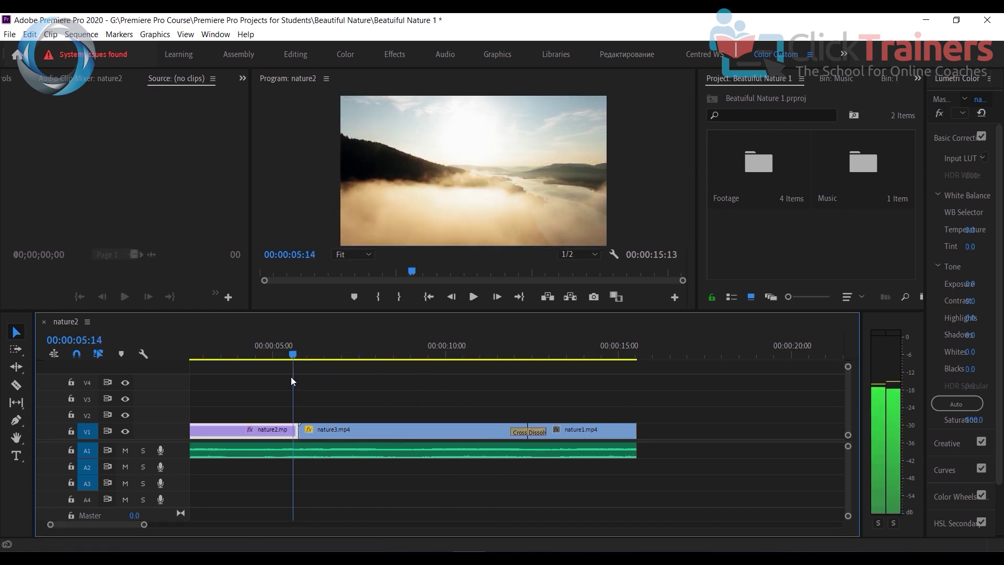
mouse_move(141, 525)
left_mouse_down()
mouse_move(100, 529)
mouse_move(123, 525)
left_mouse_up()
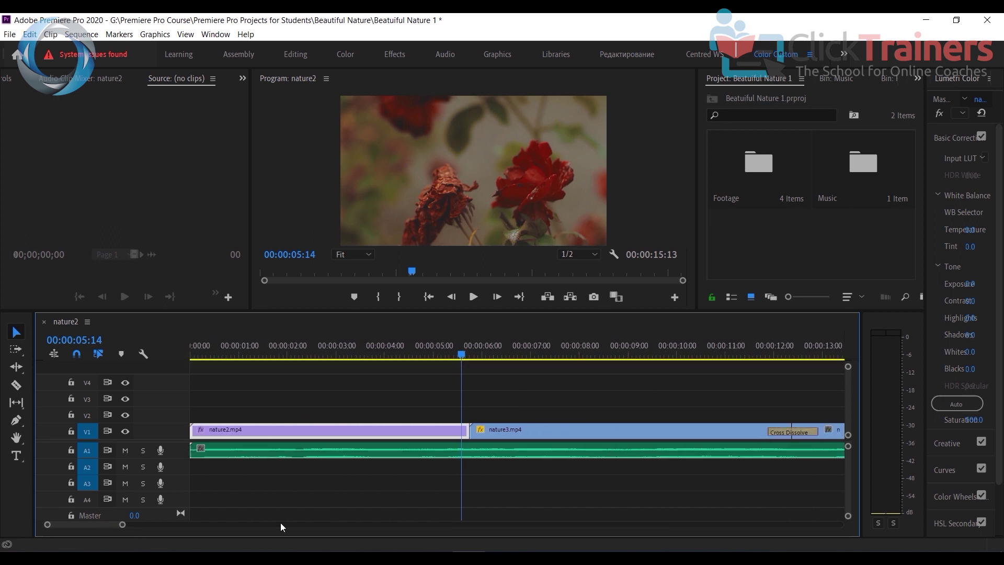
right_click(469, 432)
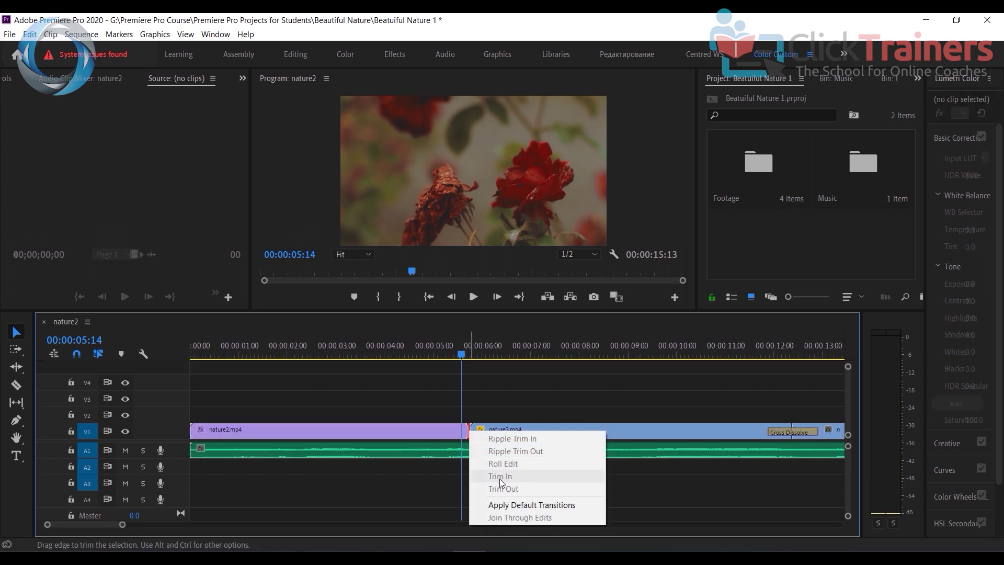
left_click(507, 503)
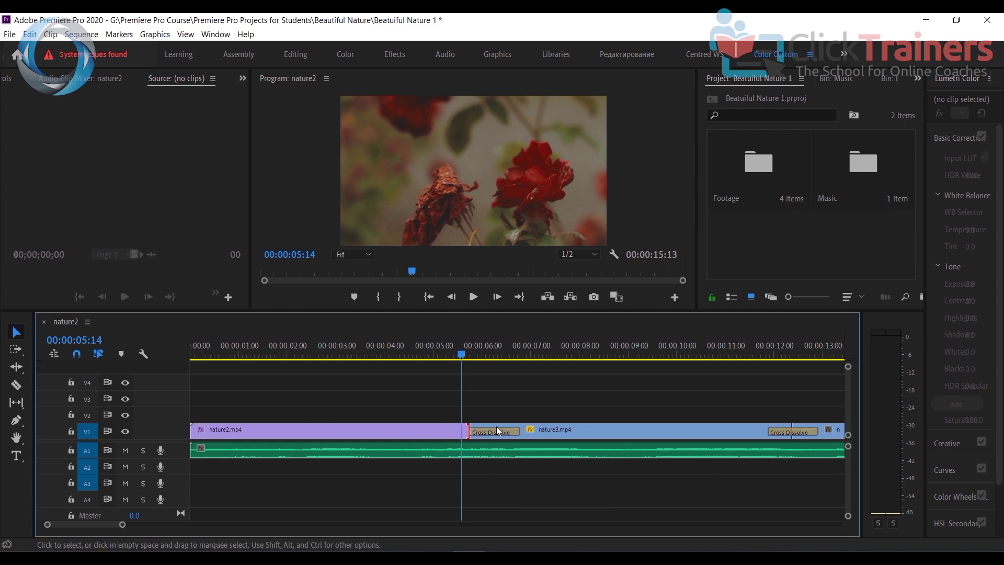
left_click(495, 431)
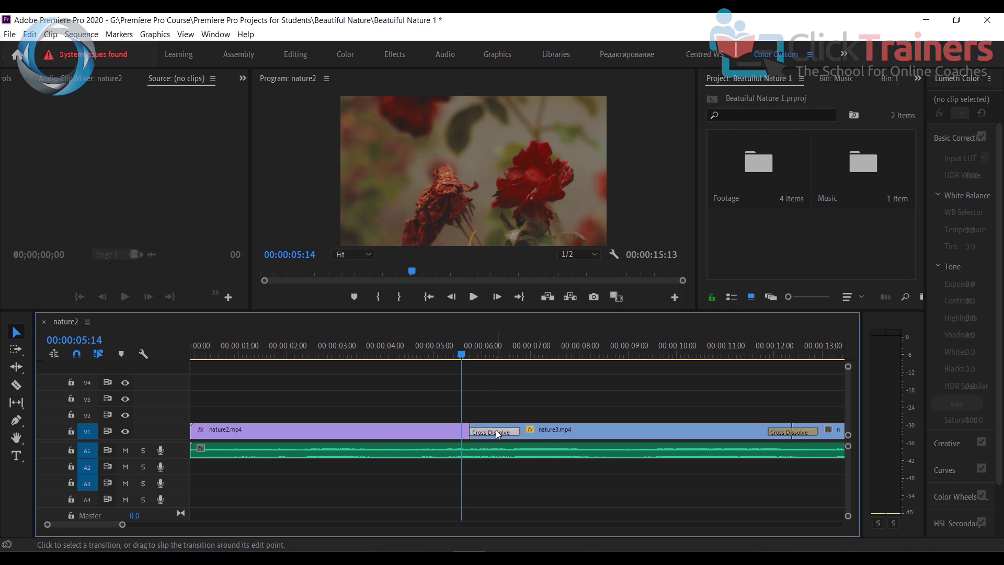
- Delete the Cross Dissolve between nature2.mp4 and nature3.mp4, and view the frames on both sides of the cut
key("Delete")
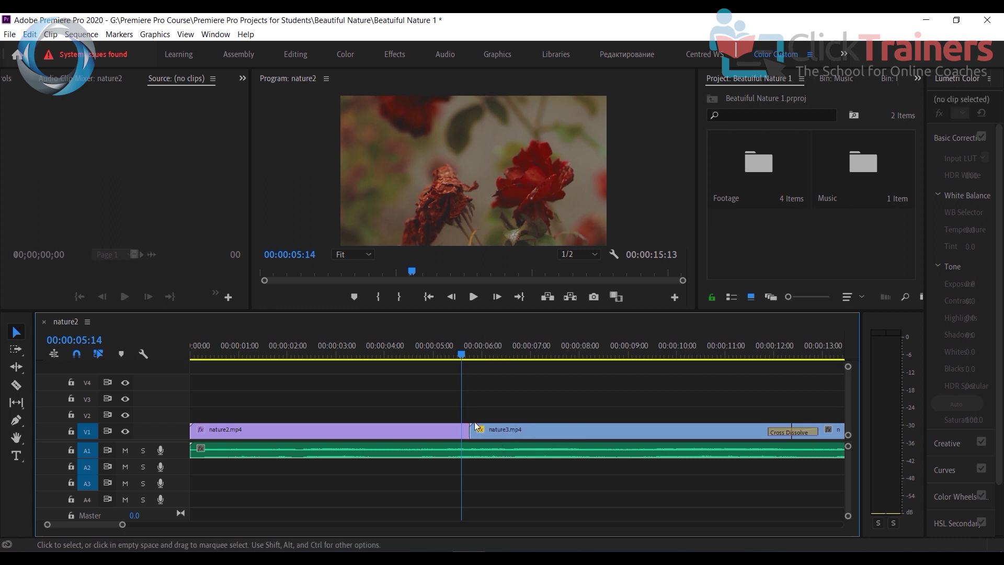
left_click_drag(463, 359, 486, 368)
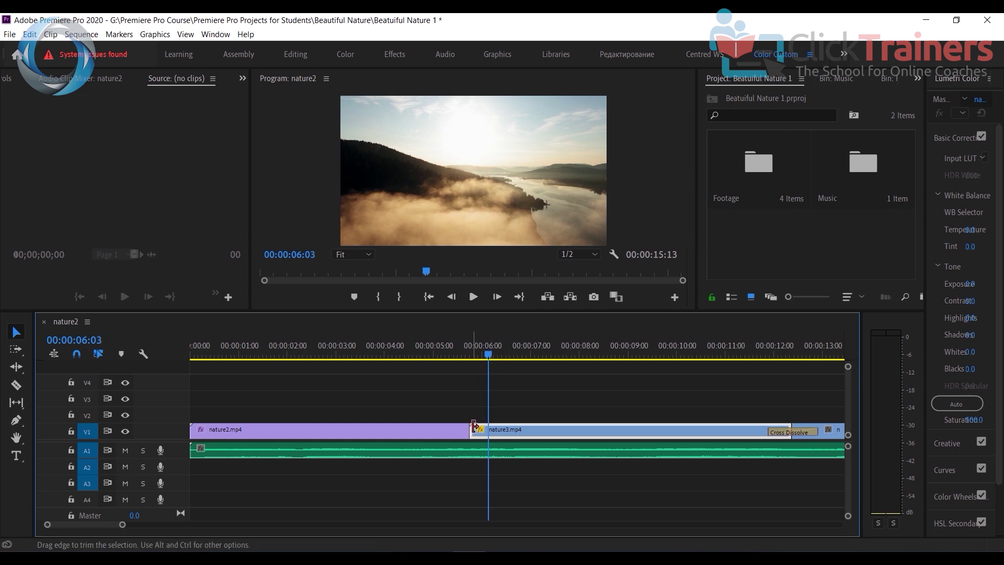
left_click(443, 360)
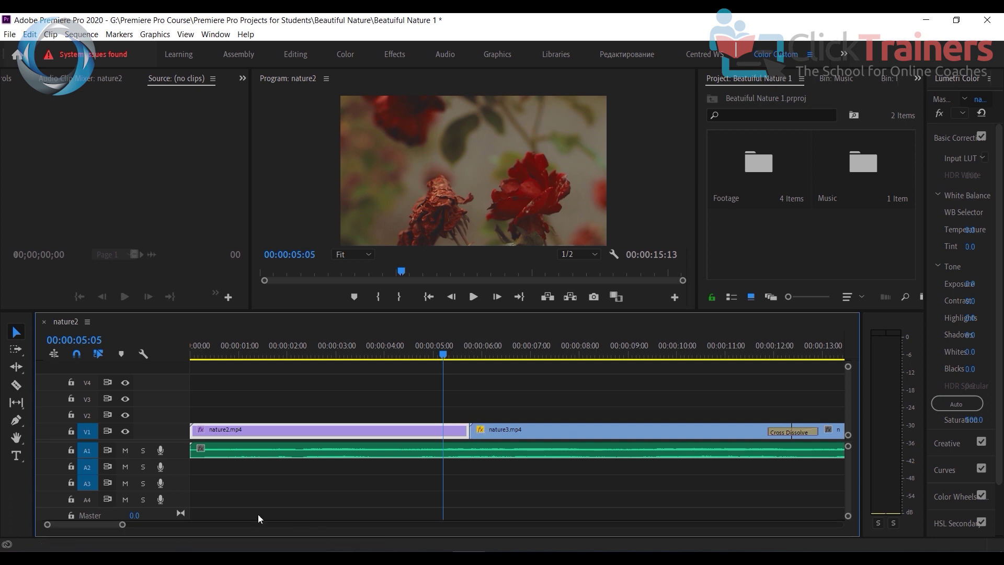
- Delete the Cross Dissolve between nature3.mp4 and nature1.mp4
left_click_drag(122, 524, 162, 525)
left_click_drag(542, 407, 558, 424)
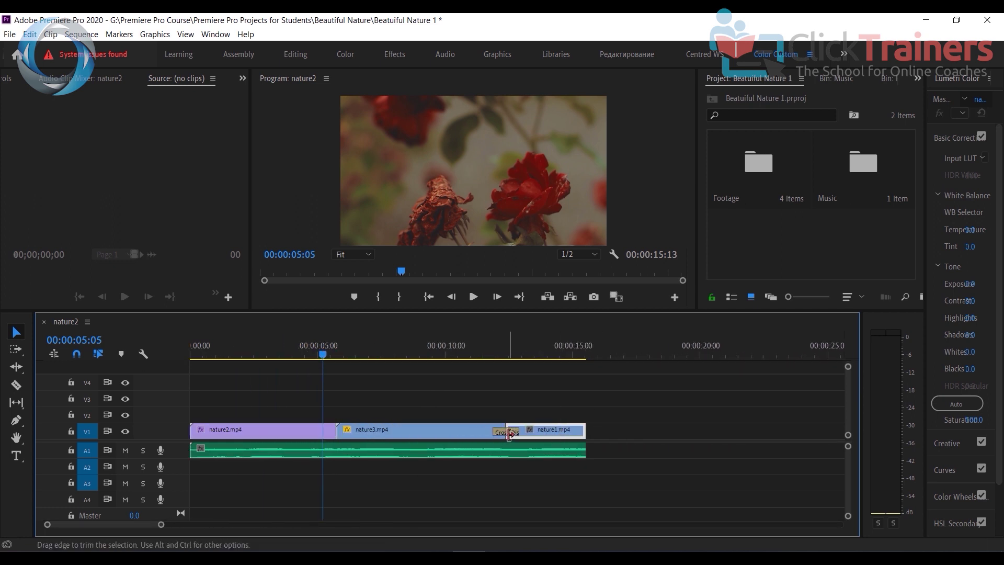
left_click(507, 431)
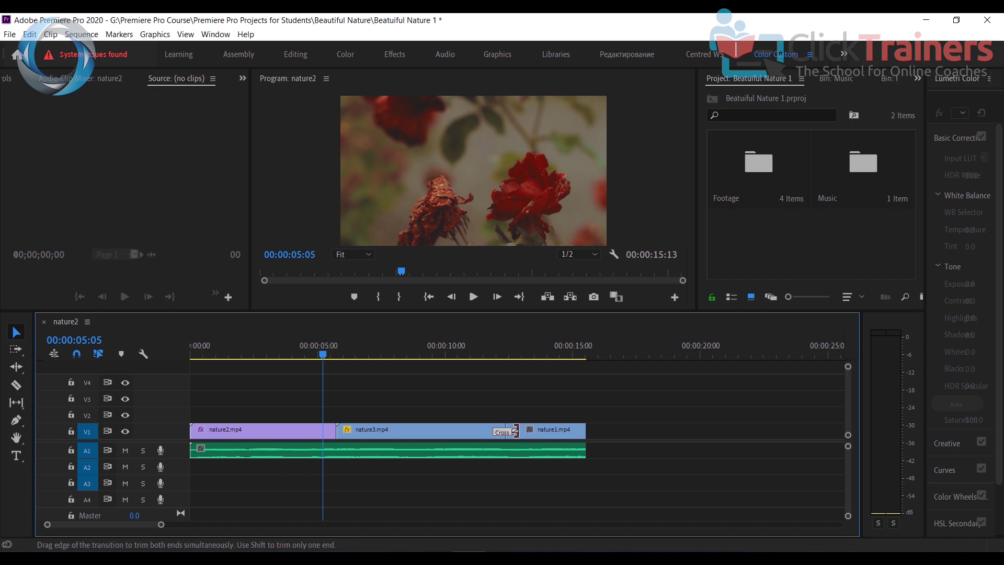
key("Delete")
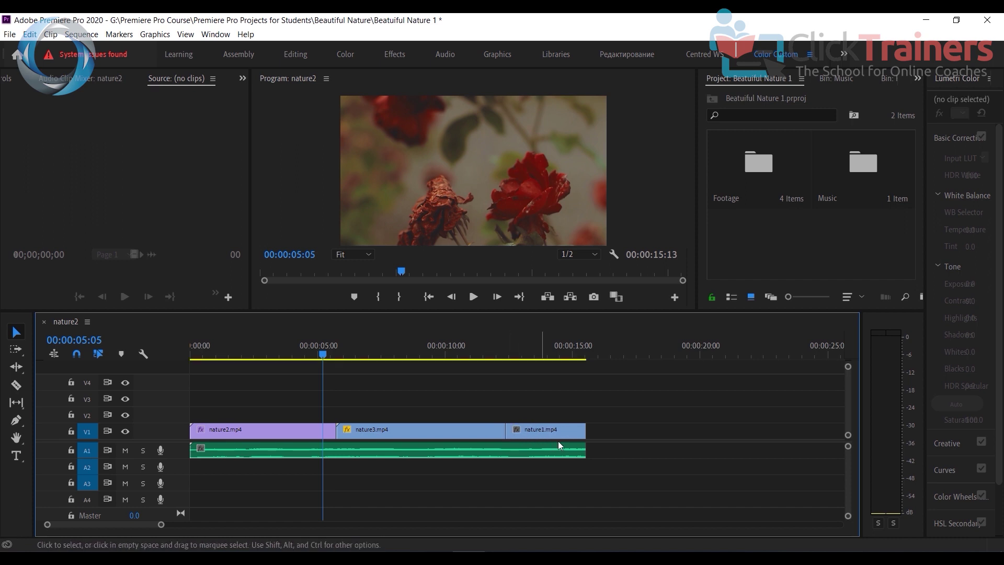
- Temporarily move nature1.mp4 up to V3 to test how far nature3.mp4's end can be extended, and restore both clips
left_click_drag(568, 438, 618, 398)
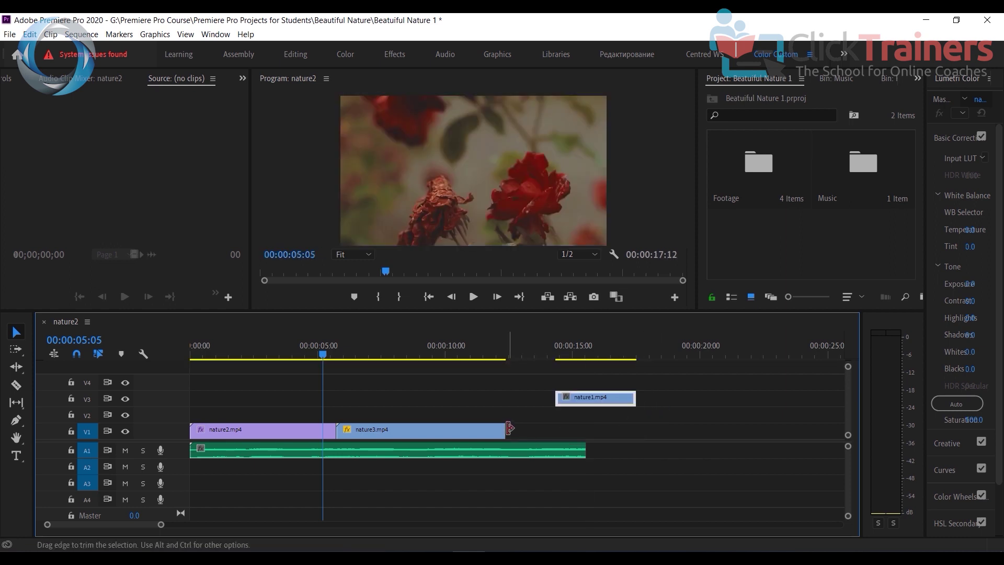
left_click_drag(500, 430, 749, 431)
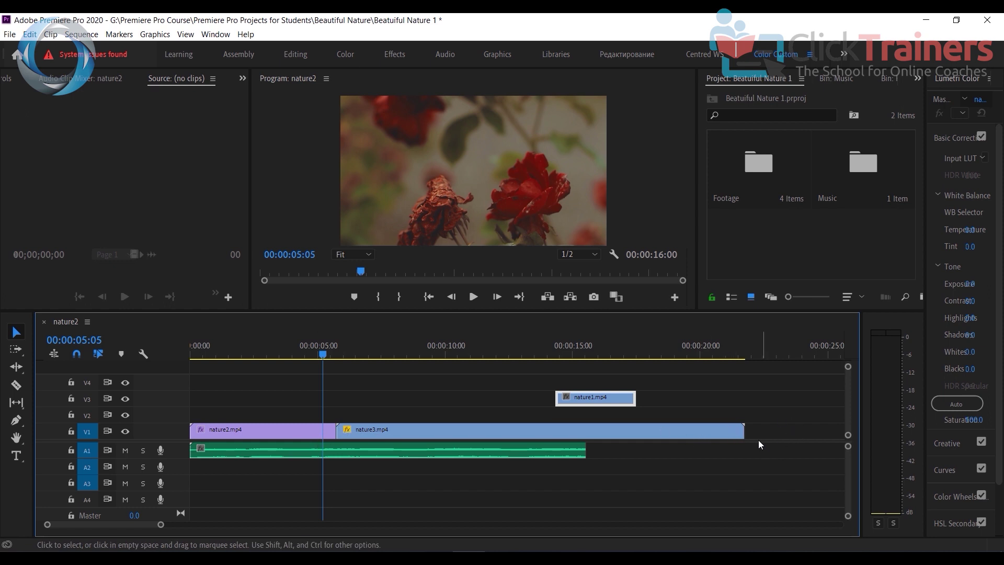
key("ctrl+z")
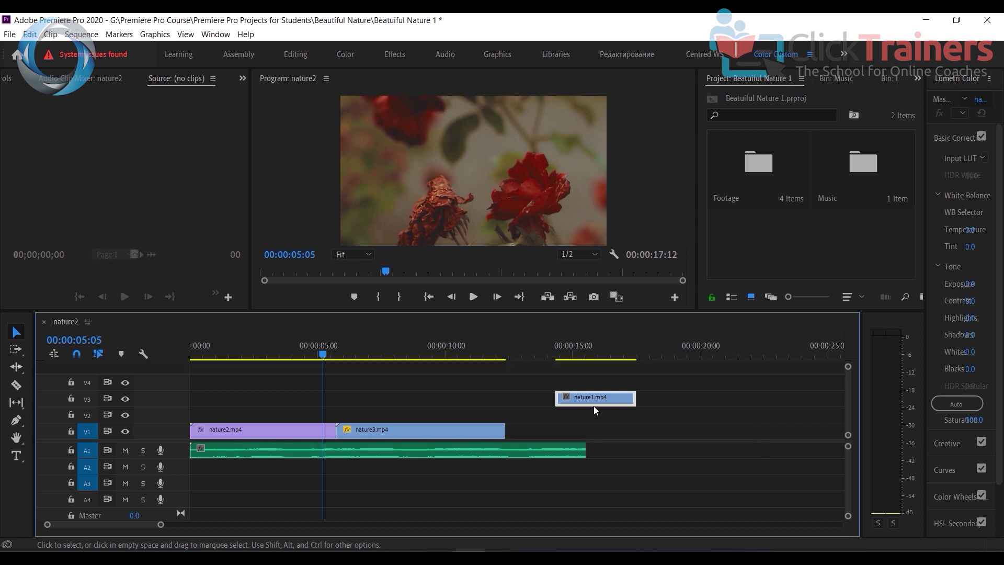
left_click_drag(562, 419, 513, 450)
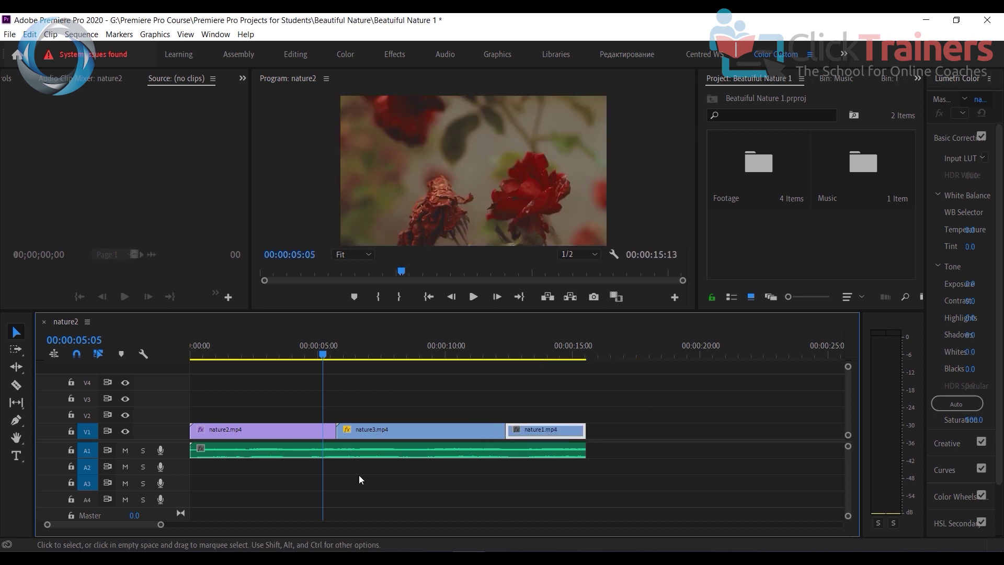
- Apply the default transition at the cut between nature2.mp4 and nature3.mp4 again
left_click_drag(160, 529, 111, 527)
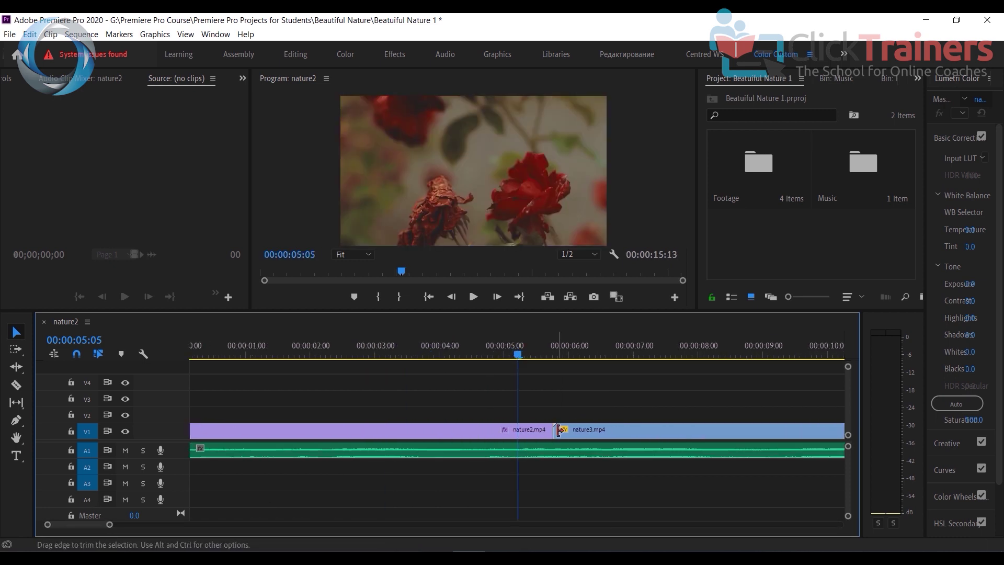
right_click(556, 430)
left_click(608, 506)
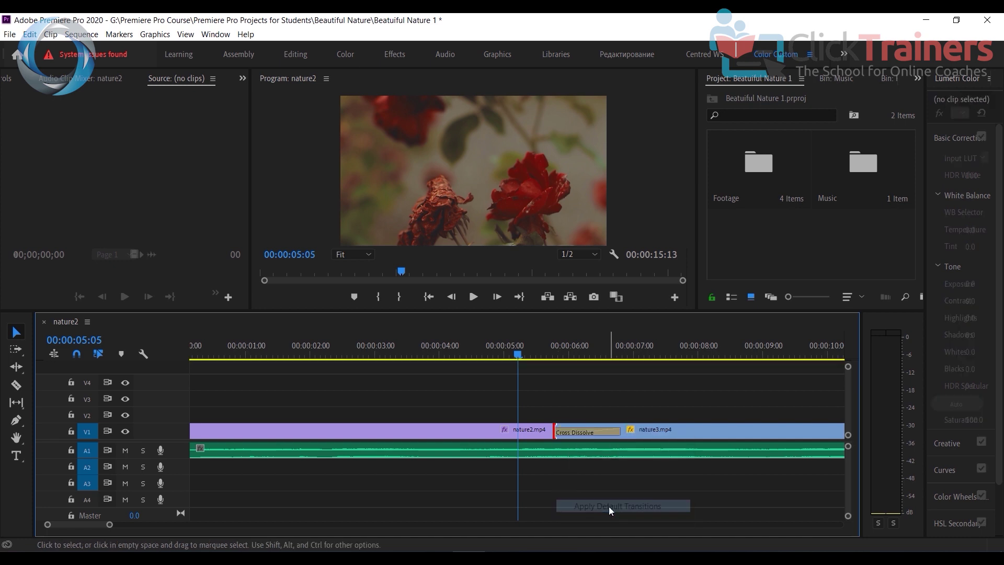
- Play back and scrub through the Cross Dissolve between nature2.mp4 and nature3.mp4, starting shortly before the cut
left_click_drag(517, 352, 531, 369)
left_click(474, 298)
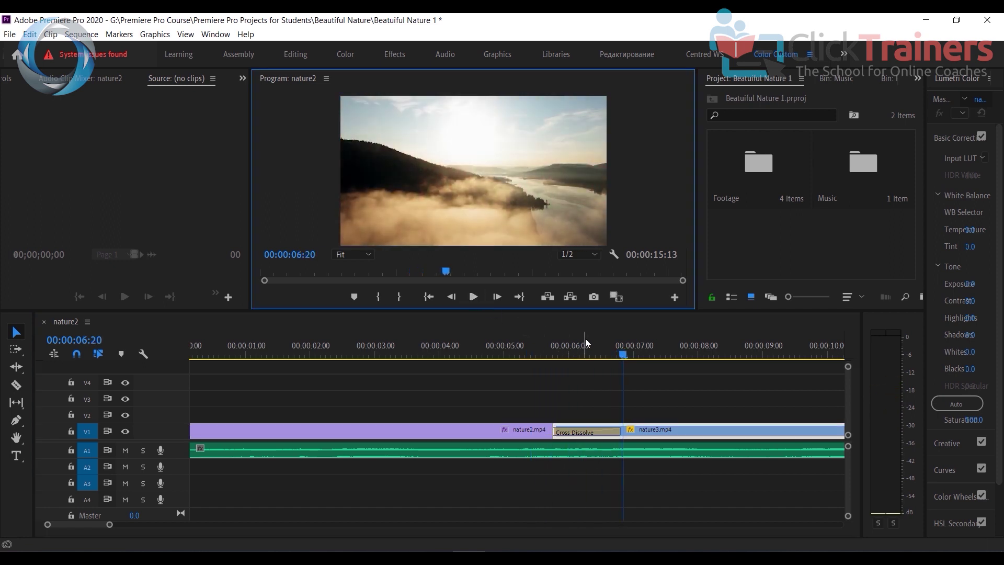
left_click_drag(631, 359, 586, 359)
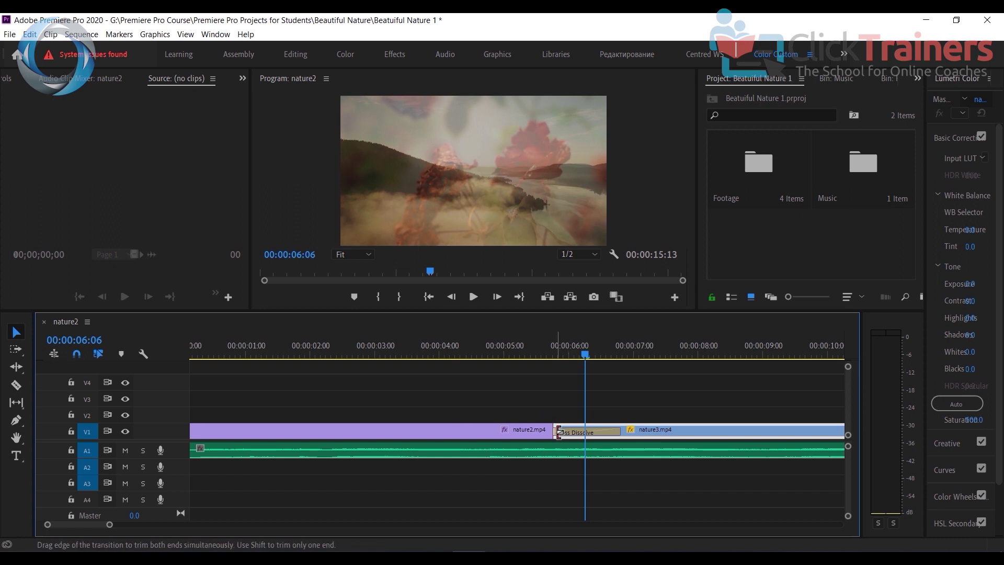
left_click(520, 357)
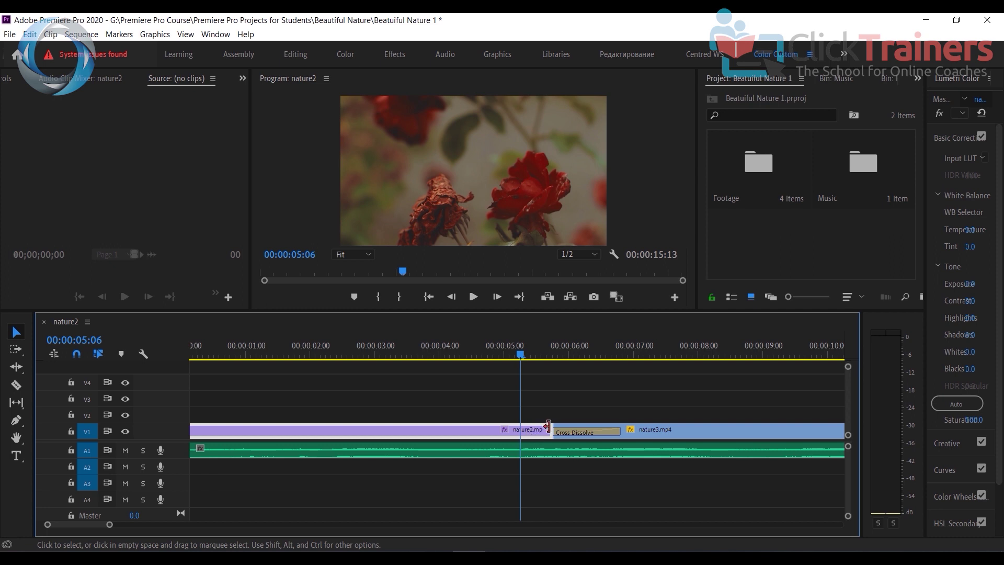
left_click(570, 426)
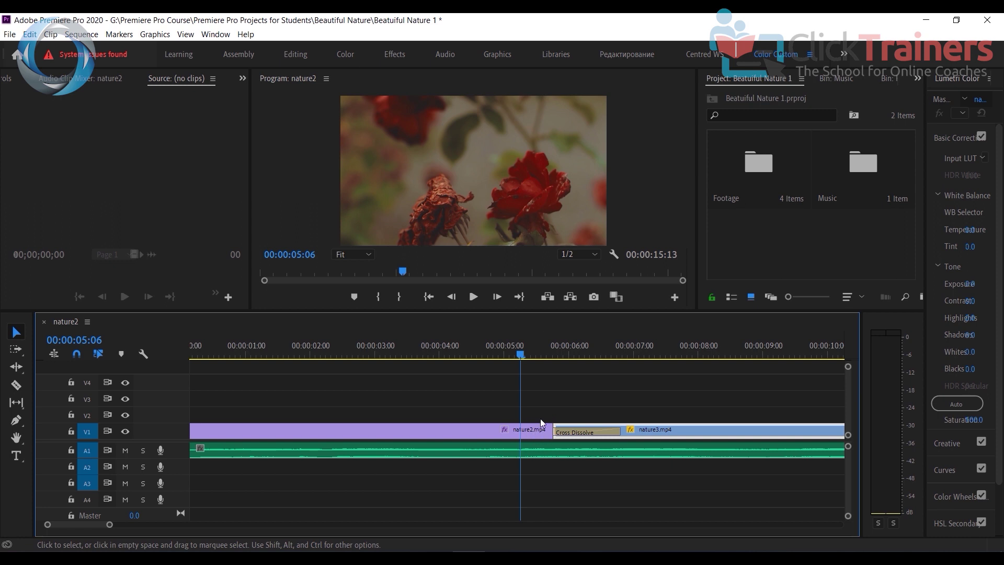
left_click_drag(526, 357, 547, 363)
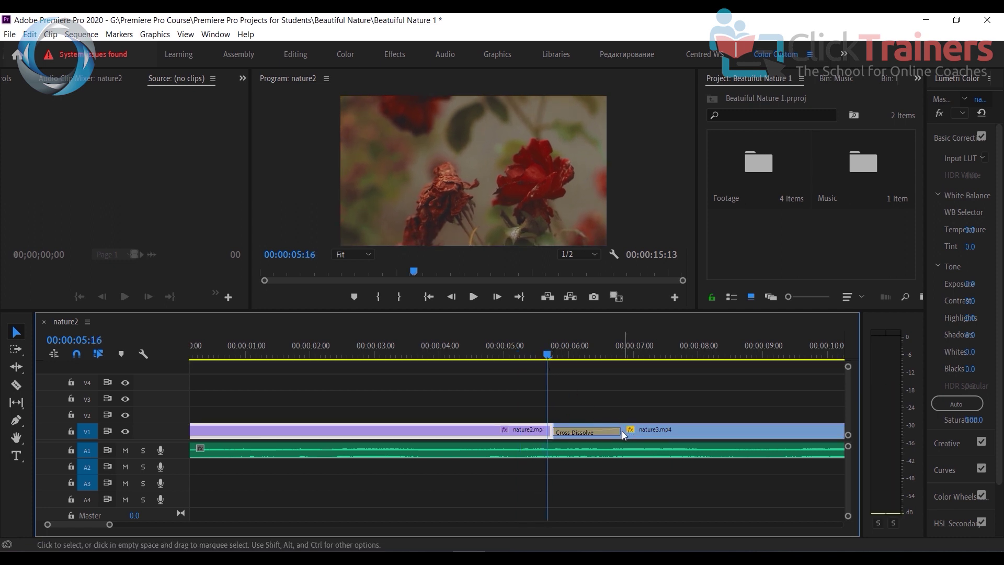
left_click(473, 296)
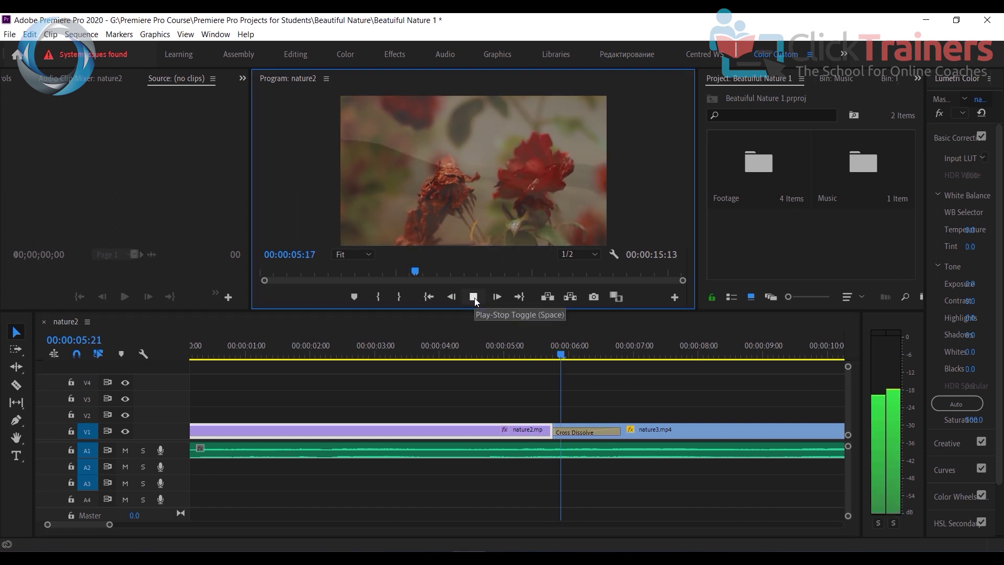
left_click(474, 299)
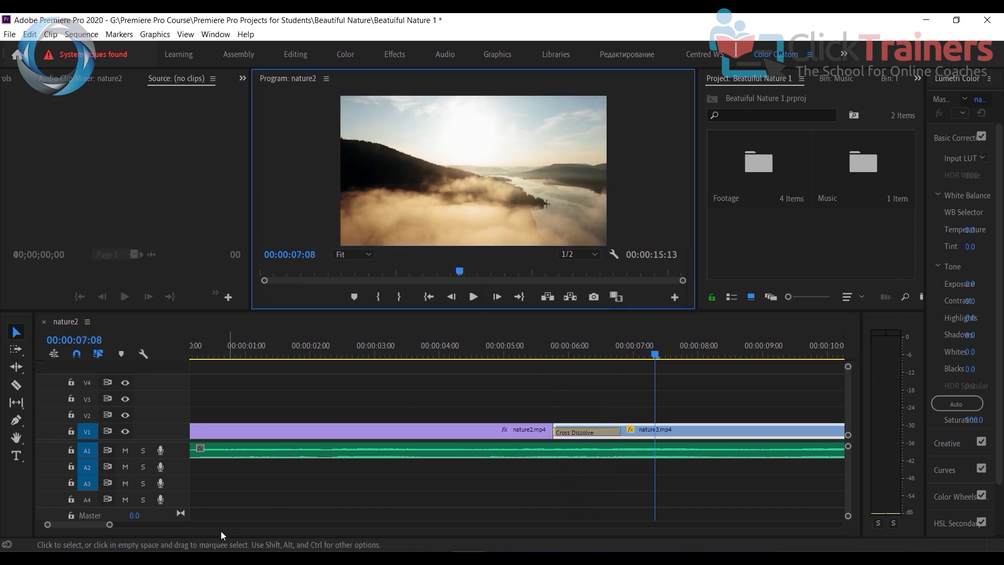
- Display the available effects and expand the Iris group of the video transitions
left_click_drag(108, 525, 169, 527)
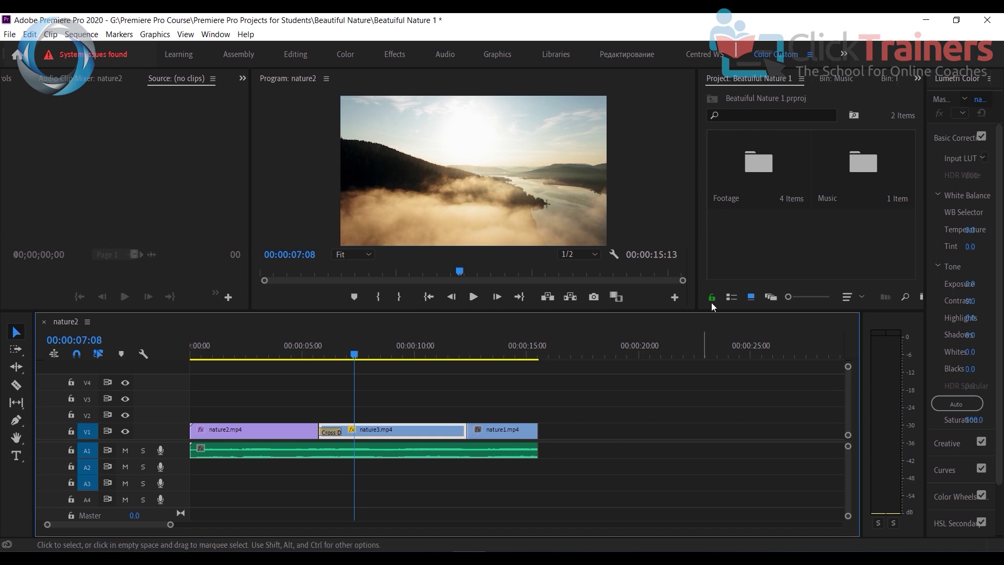
left_click(916, 81)
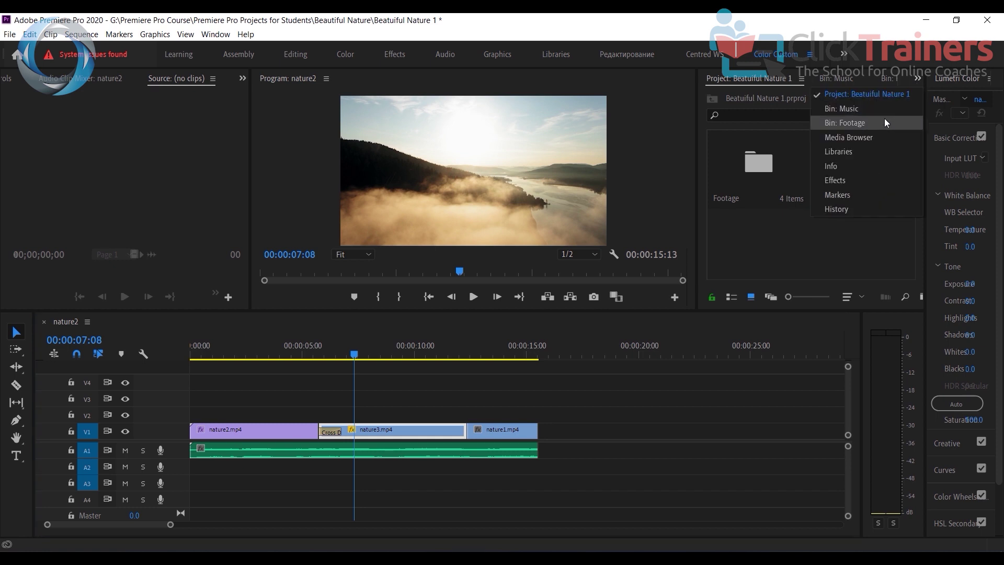
left_click(824, 246)
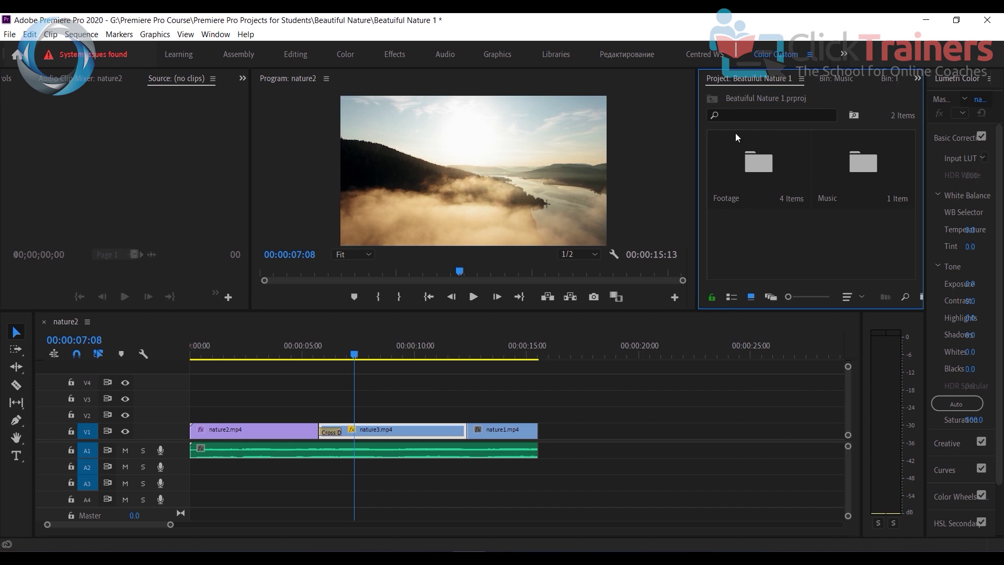
left_click(917, 79)
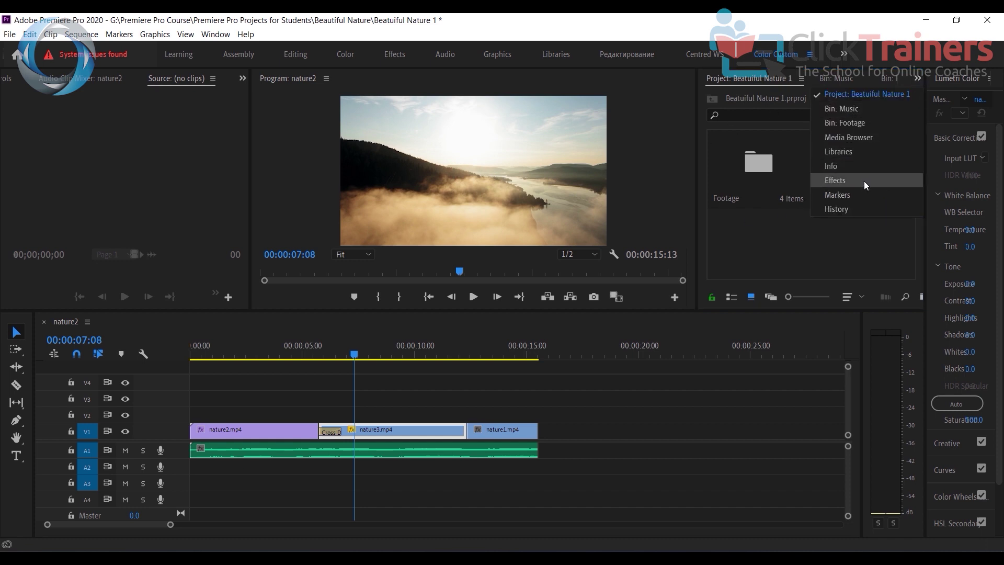
left_click(837, 180)
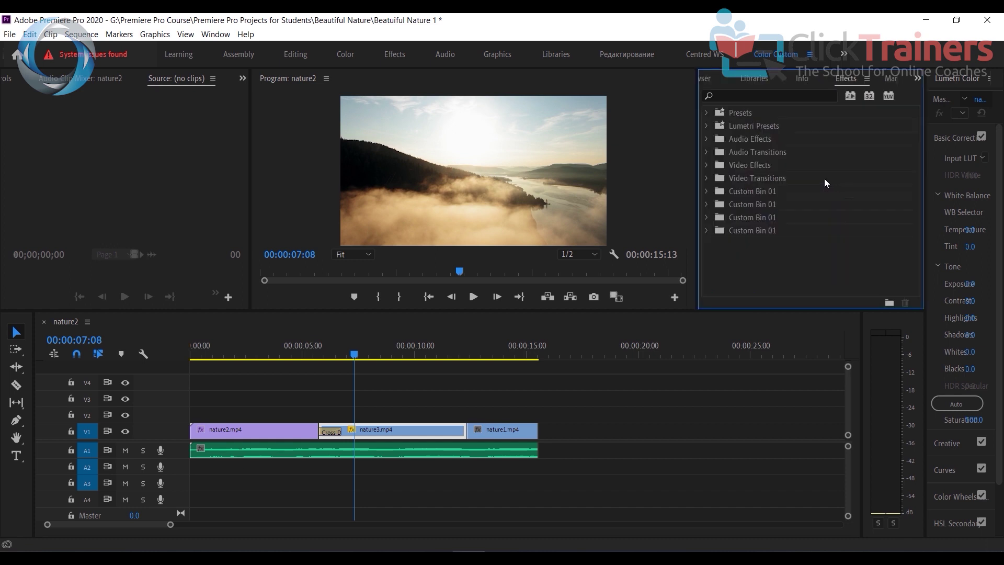
left_click(708, 177)
scroll(794, 204, "down", 2)
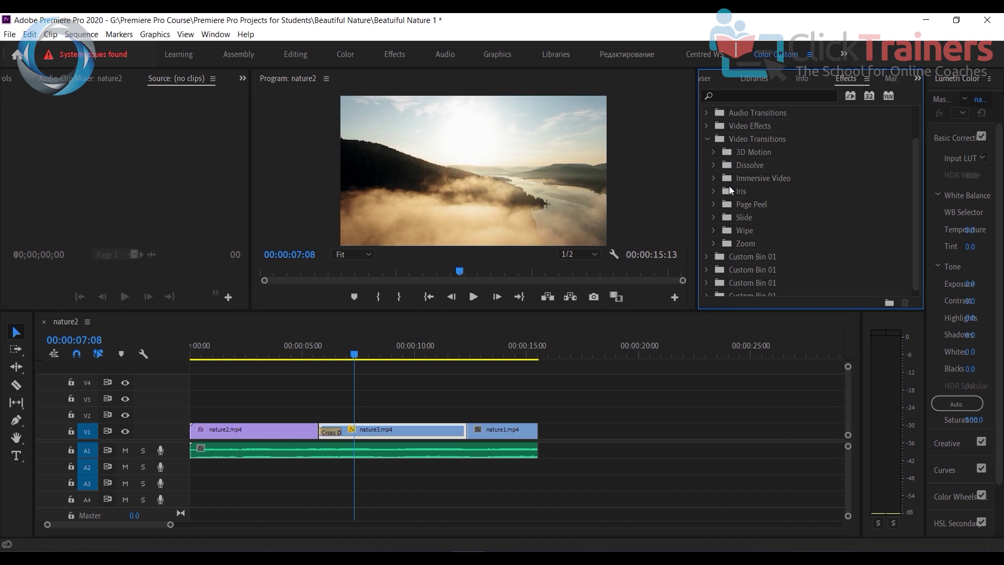
left_click(714, 192)
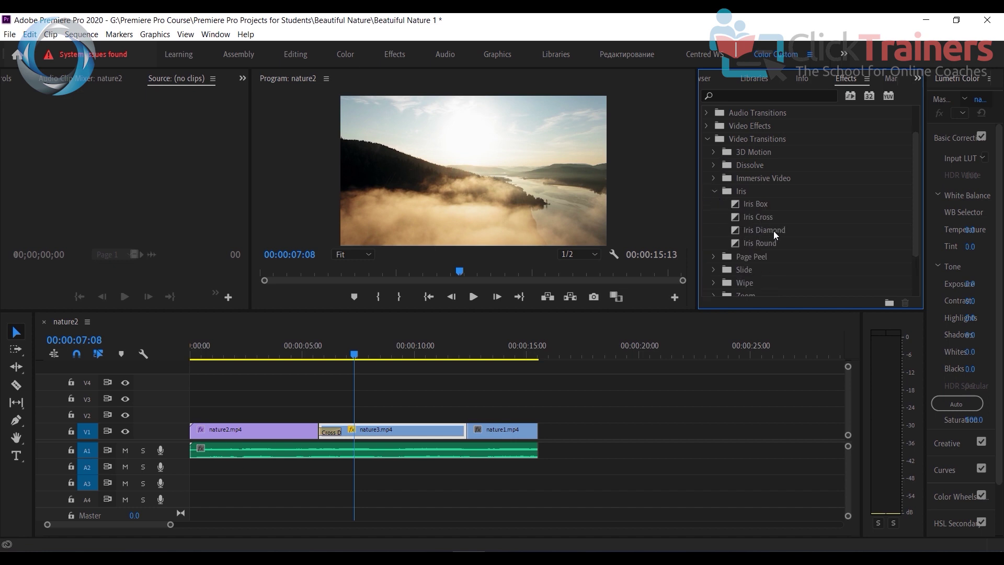
- Apply Iris Diamond at the cut between nature3.mp4 and nature1.mp4 and play it back from shortly before the cut
left_click_drag(762, 230, 645, 298)
left_click_drag(555, 353, 467, 433)
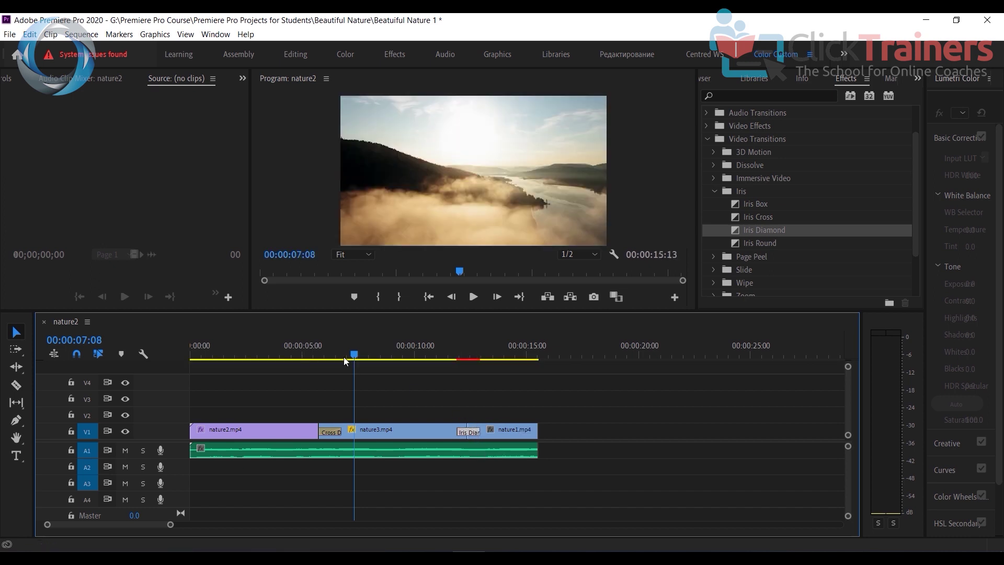
left_click_drag(355, 354, 441, 366)
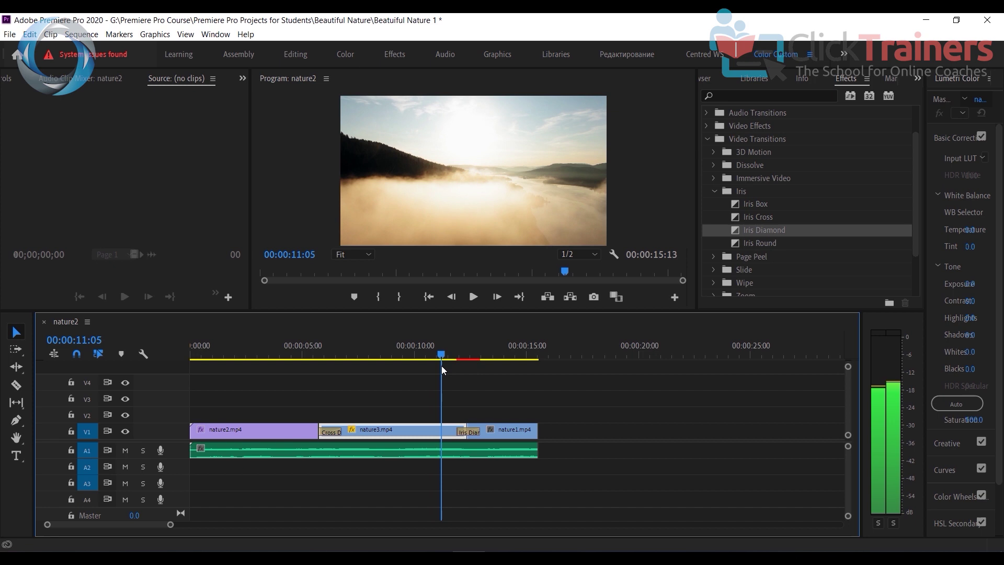
left_click(473, 297)
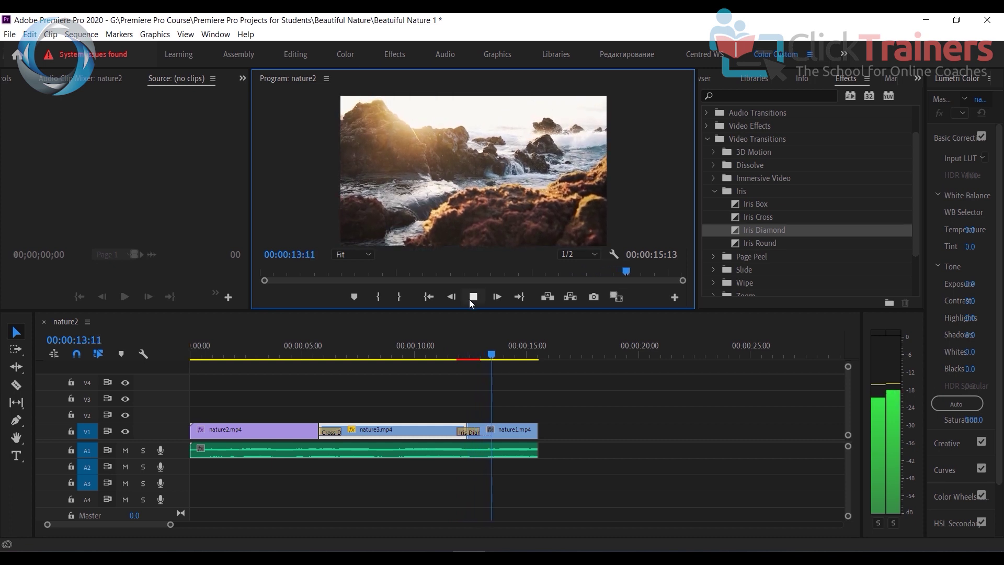
left_click(469, 299)
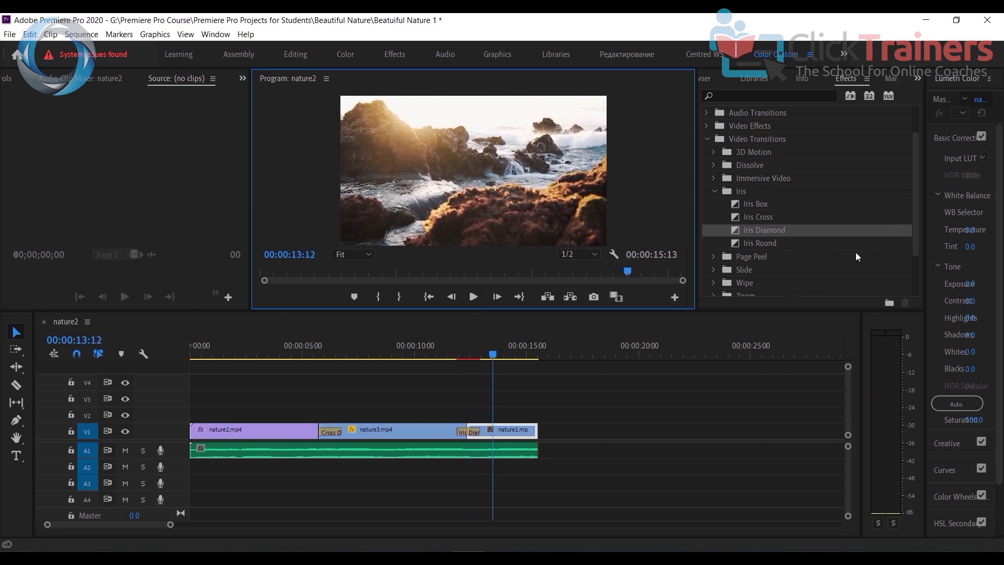
- Set Iris Diamond as the default video transition
scroll(853, 255, "down", 1)
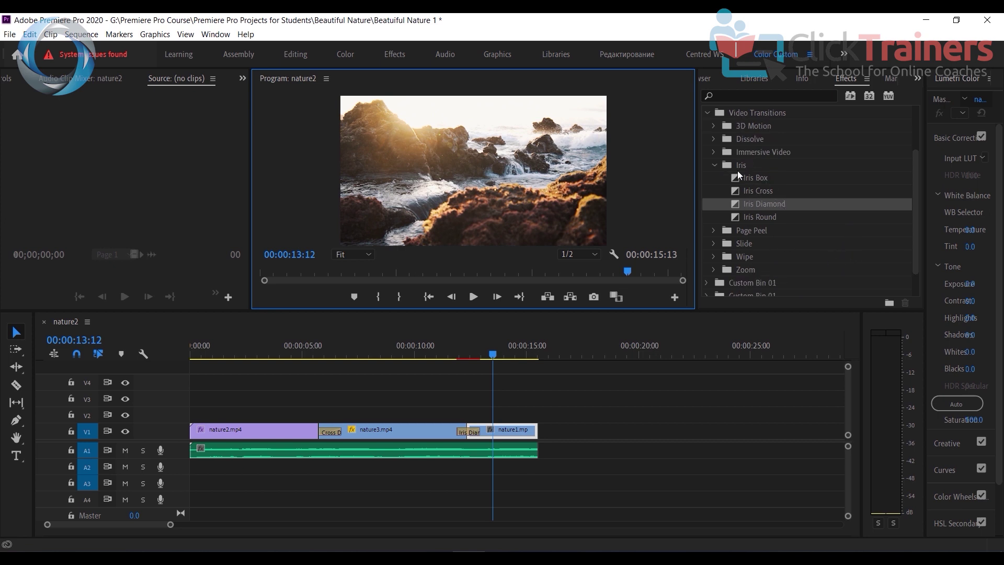
right_click(764, 203)
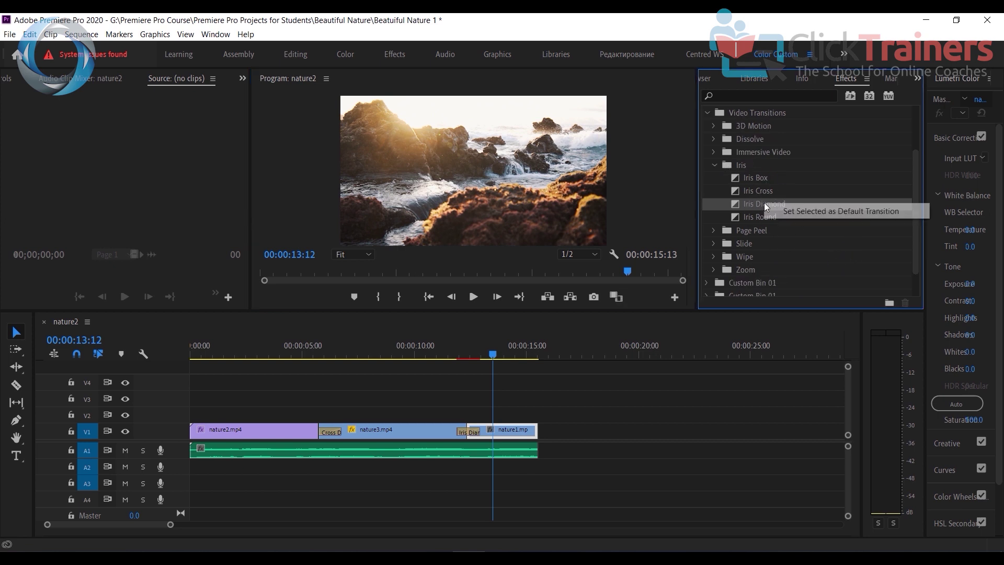
left_click(839, 212)
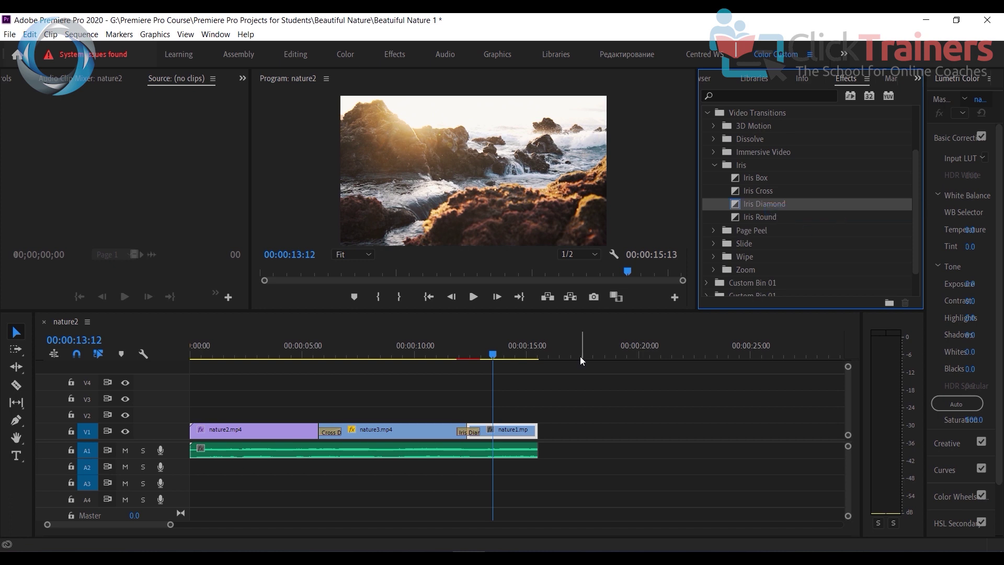
- Delete the Iris Diamond between nature3.mp4 and nature1.mp4, reapply the default transition at that cut, and return the playhead to before it
left_click(473, 431)
key("Delete")
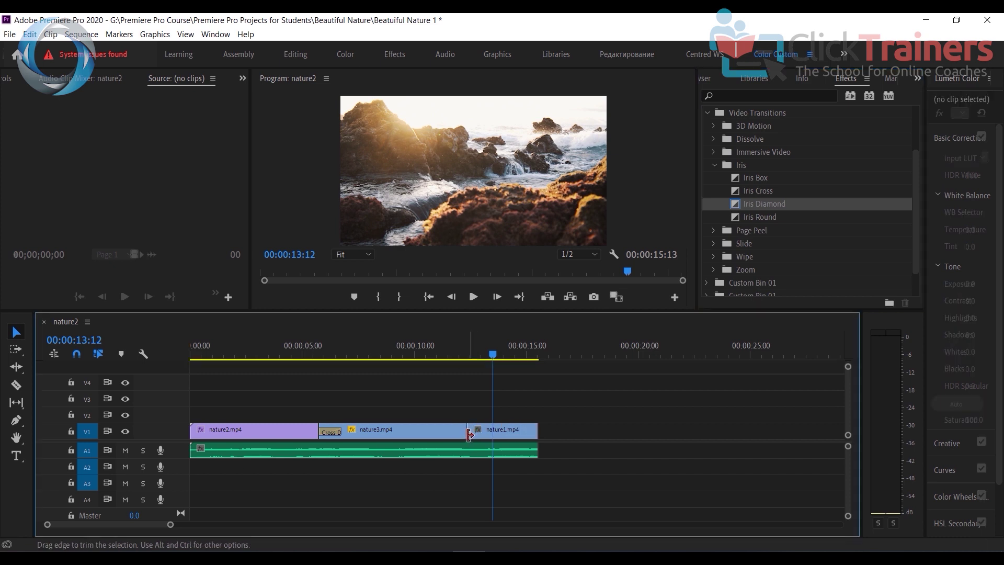
right_click(469, 433)
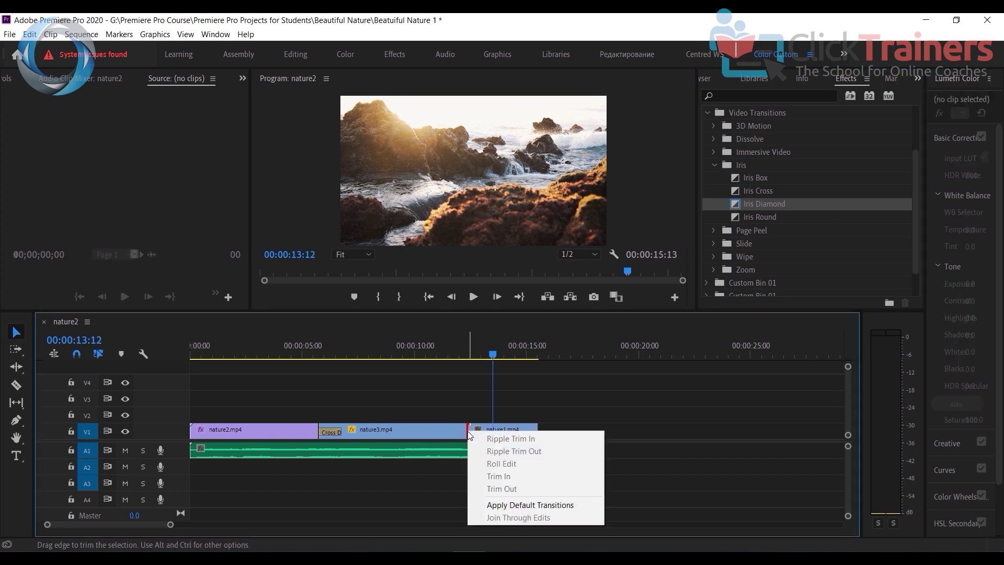
left_click(520, 505)
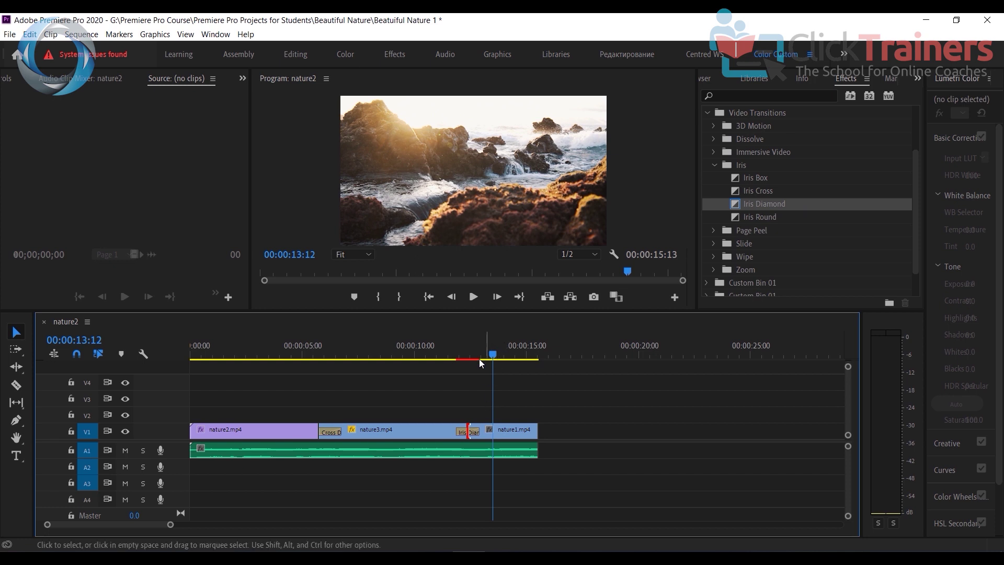
left_click_drag(473, 357, 431, 358)
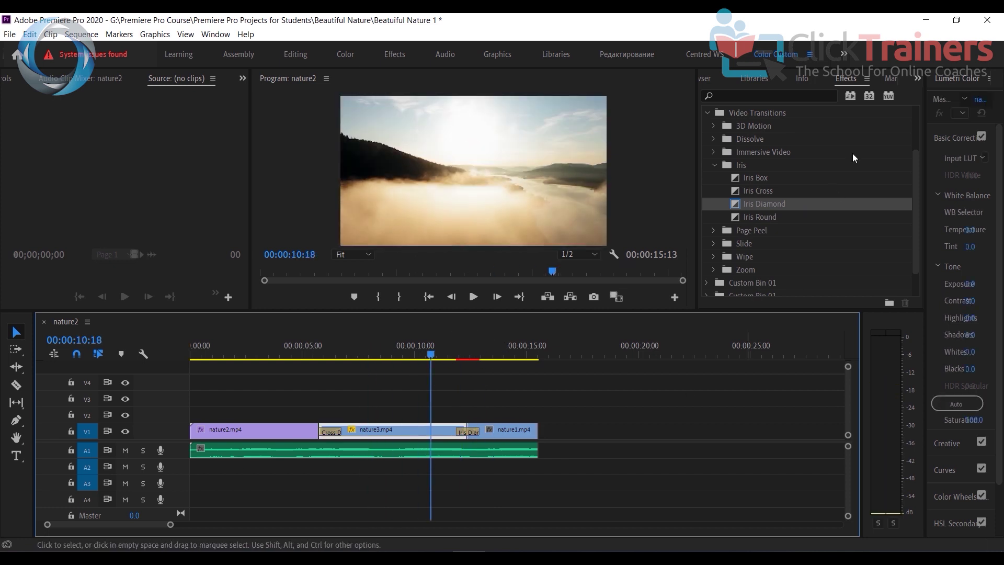
- Expand the Dissolve group of the video transitions and set Cross Dissolve as the default transition
left_click(715, 139)
left_click(767, 166)
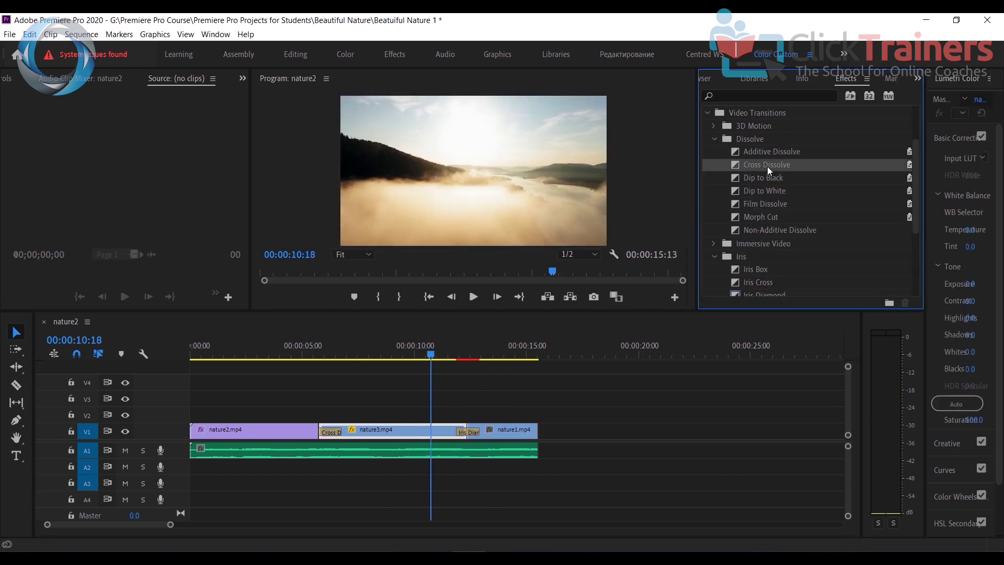
right_click(767, 166)
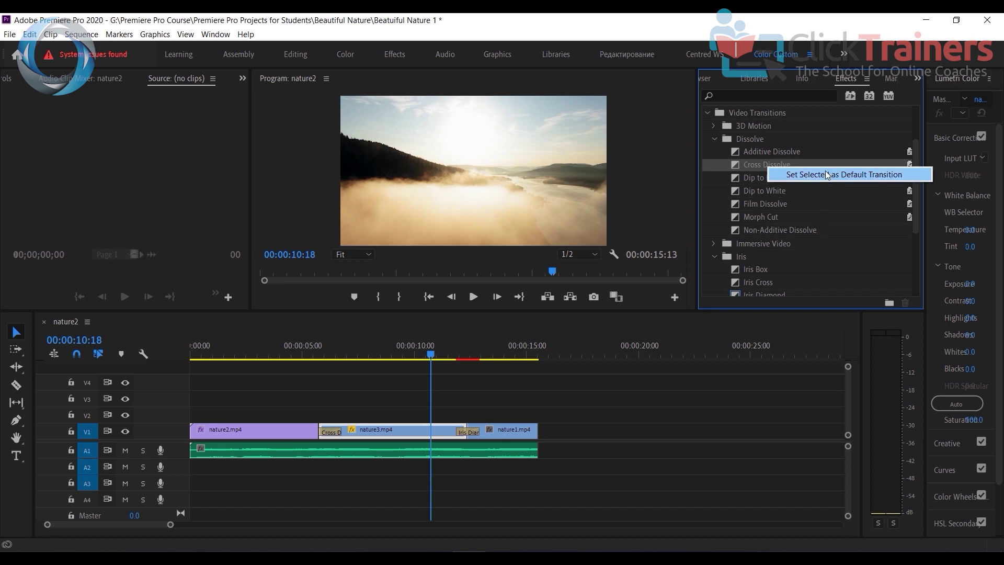
left_click(828, 175)
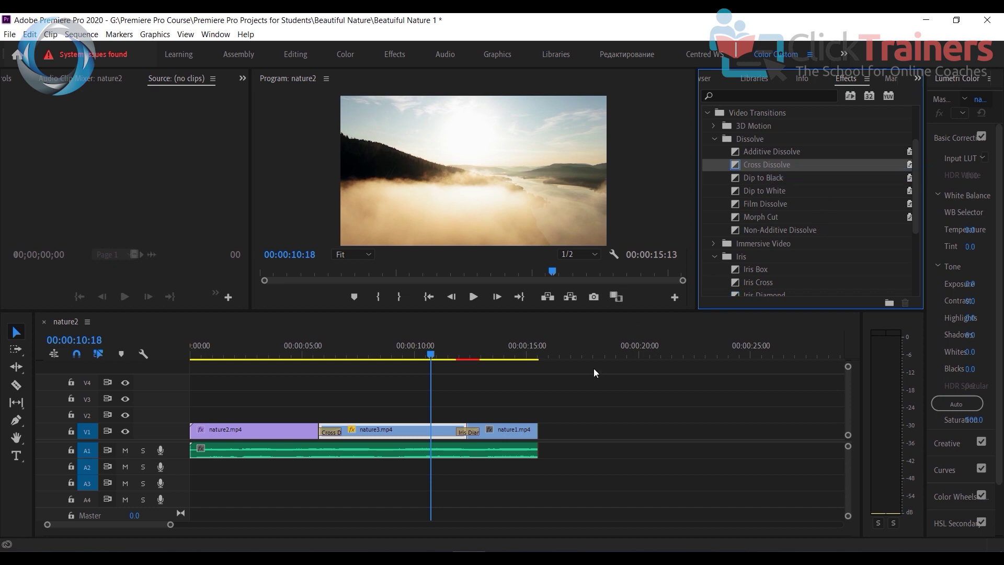
- Apply Dip to Black at the end of nature1.mp4 and place the playhead shortly before the cut between nature3.mp4 and nature1.mp4
left_click(472, 430)
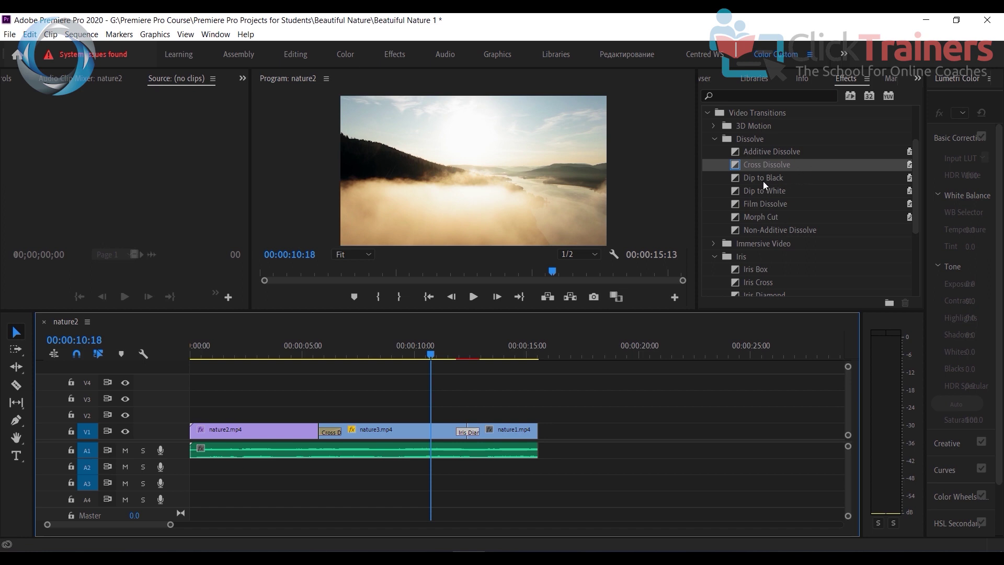
left_click_drag(770, 176, 530, 431)
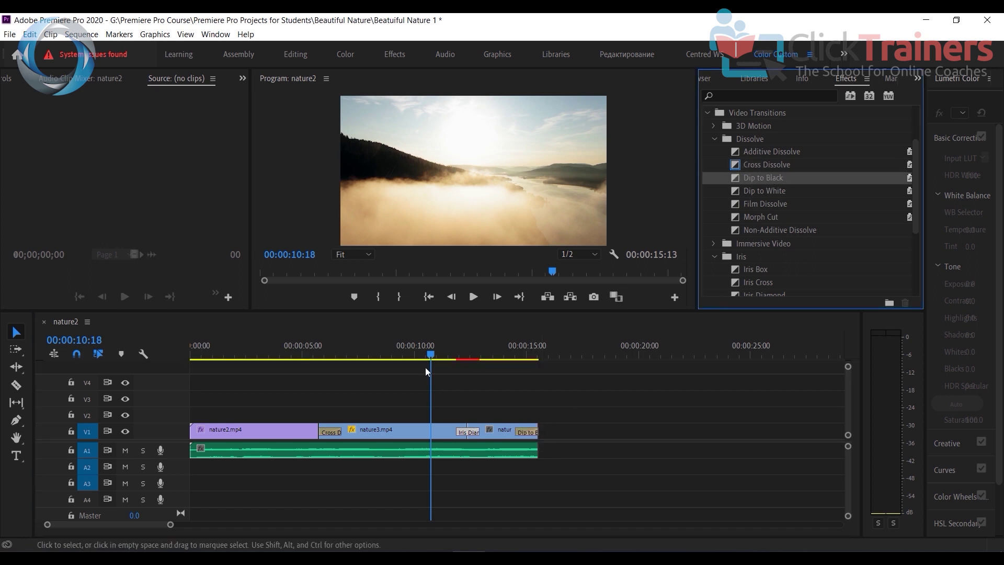
left_click(443, 360)
left_click(448, 362)
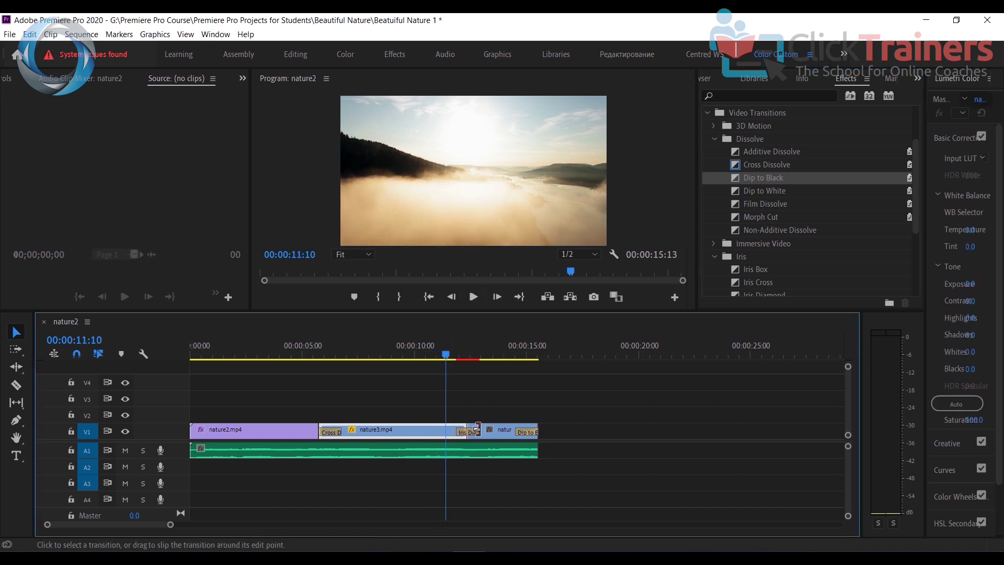
- Set Cross Dissolve as the default again and replace the Iris Diamond between nature3.mp4 and nature1.mp4 with the default transition
right_click(760, 165)
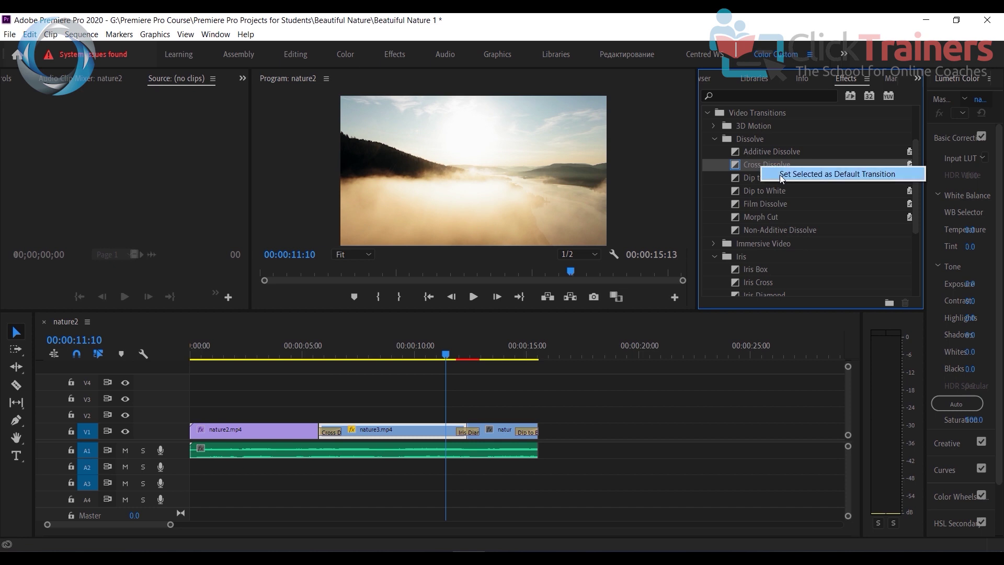
left_click(815, 174)
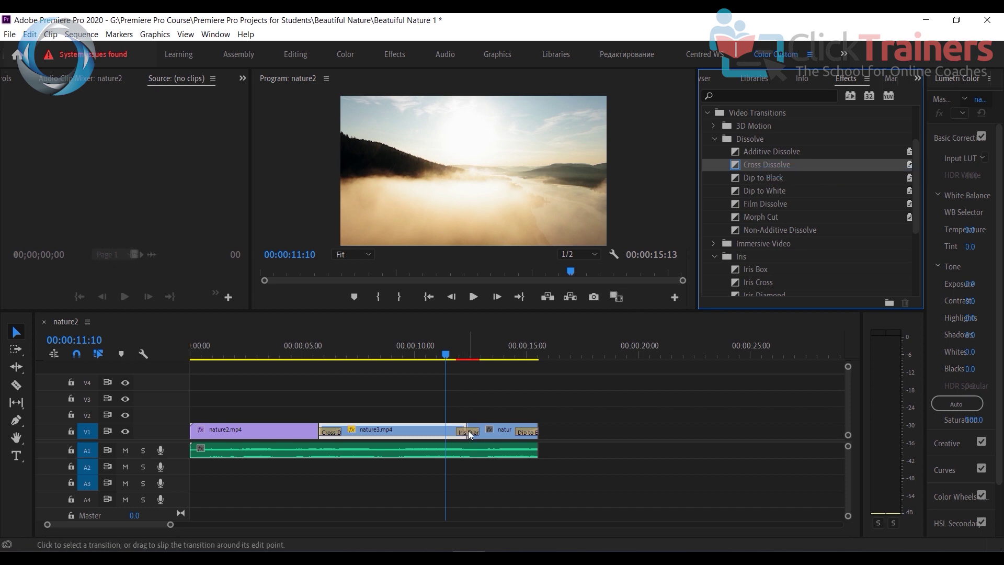
left_click(469, 431)
right_click(469, 433)
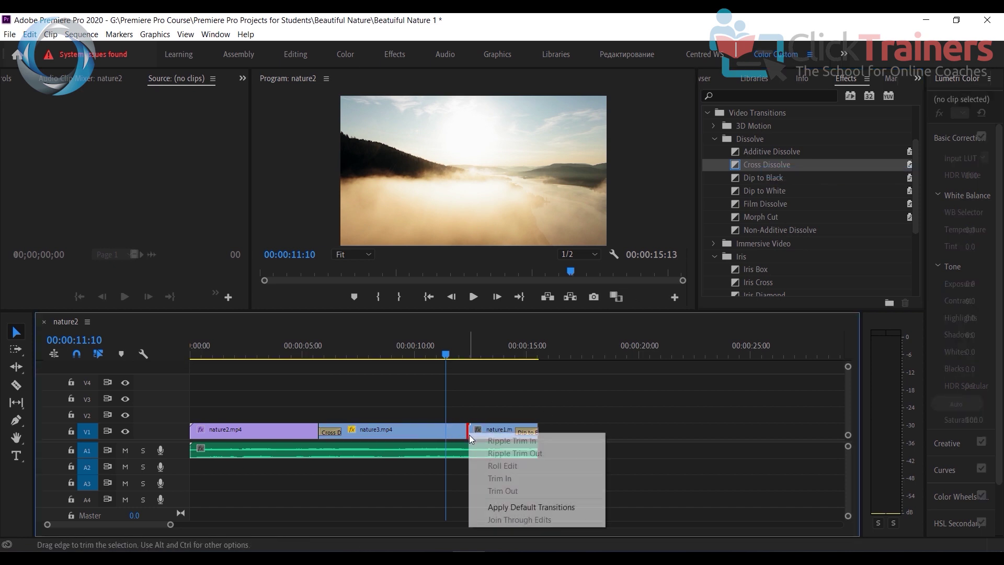
- Apply the default transition at the cut between nature3.mp4 and nature1.mp4, and preview the sequence through its ending
left_click(528, 506)
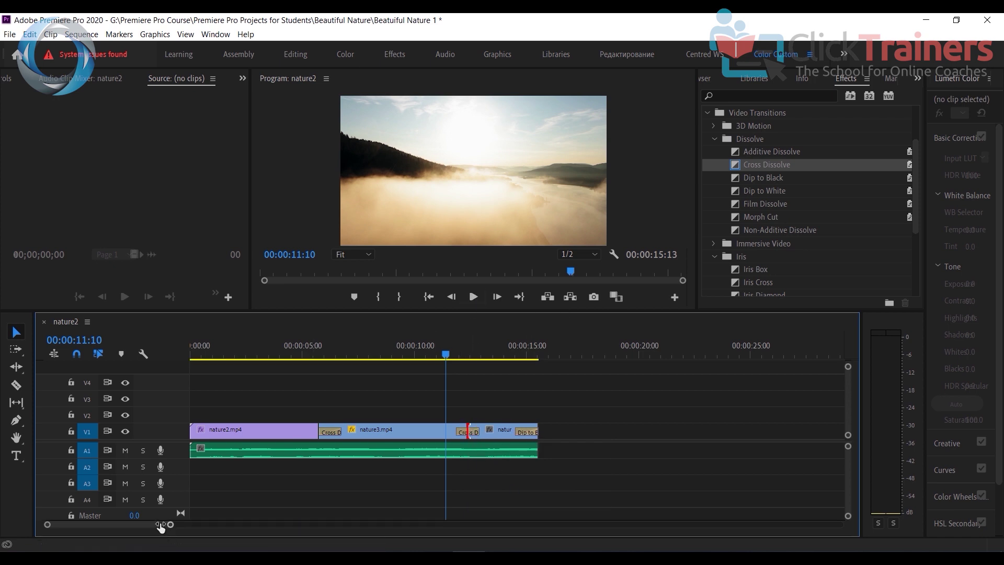
left_click_drag(170, 524, 133, 524)
left_click(473, 297)
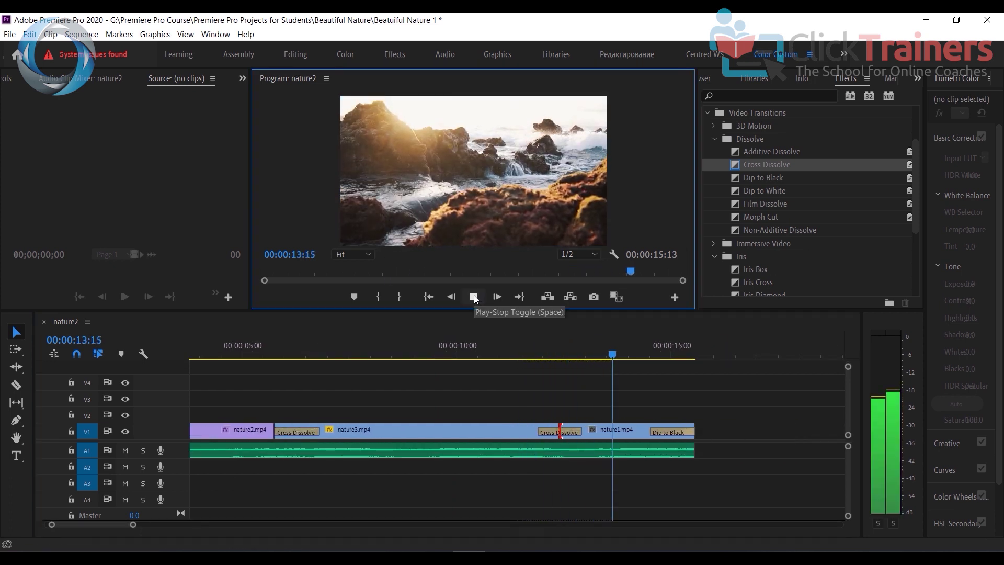
left_click(473, 296)
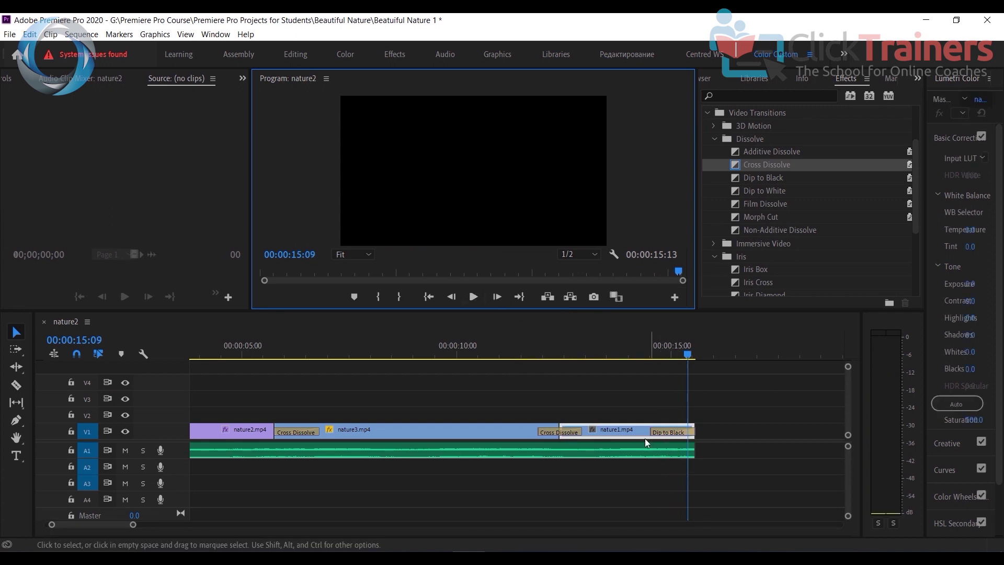
left_click(672, 358)
mouse_move(671, 362)
left_mouse_down()
mouse_move(648, 365)
mouse_move(664, 366)
left_mouse_up()
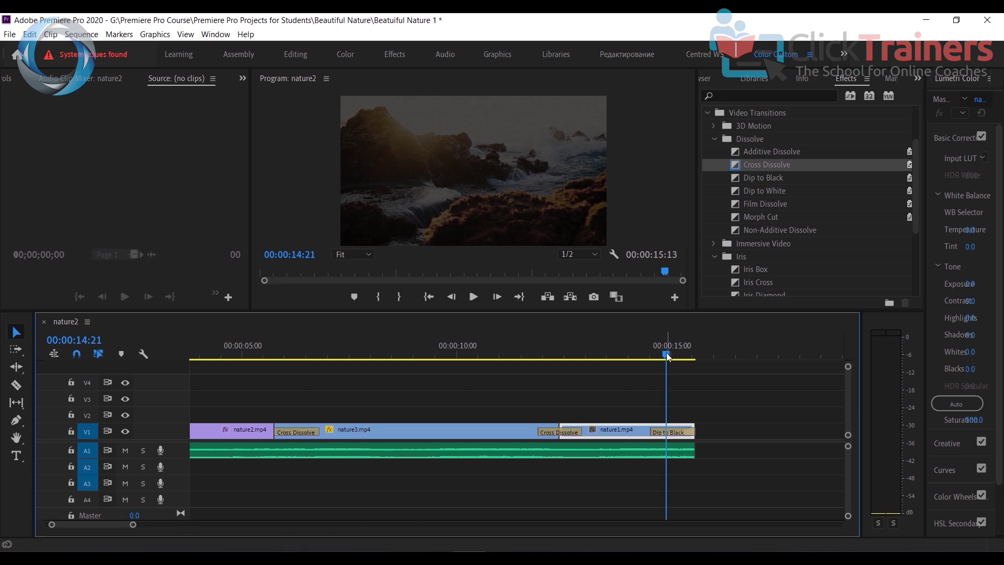
left_click_drag(667, 354, 623, 358)
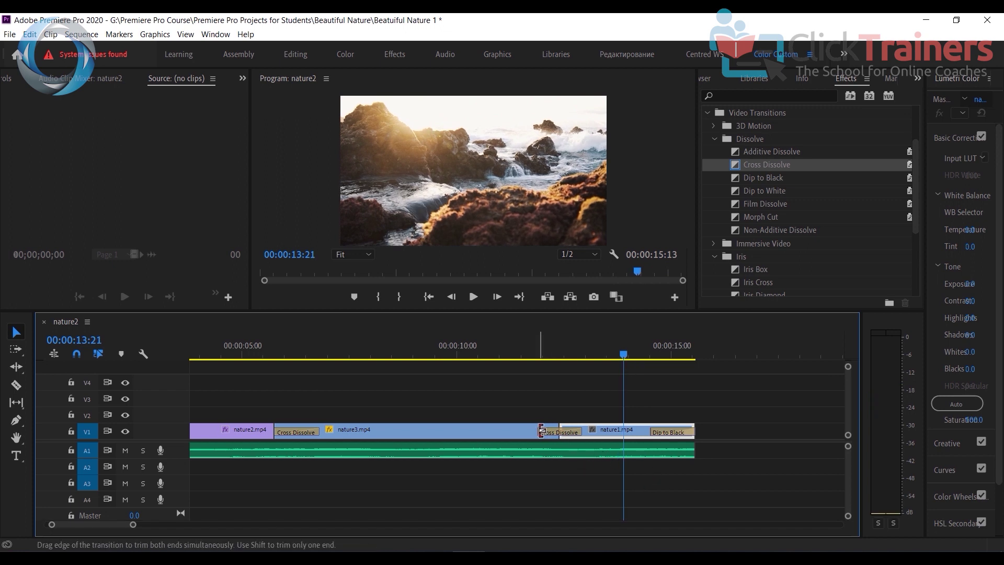
- Lengthen the Cross Dissolve between nature3.mp4 and nature1.mp4 to about 3.5 seconds and play through it
left_click_drag(541, 432, 488, 433)
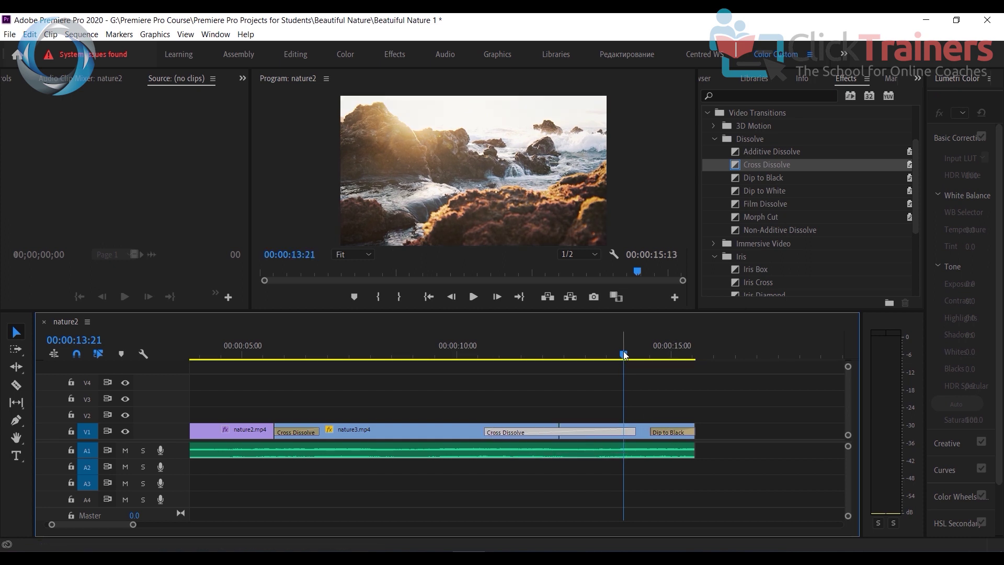
left_click_drag(624, 356, 466, 356)
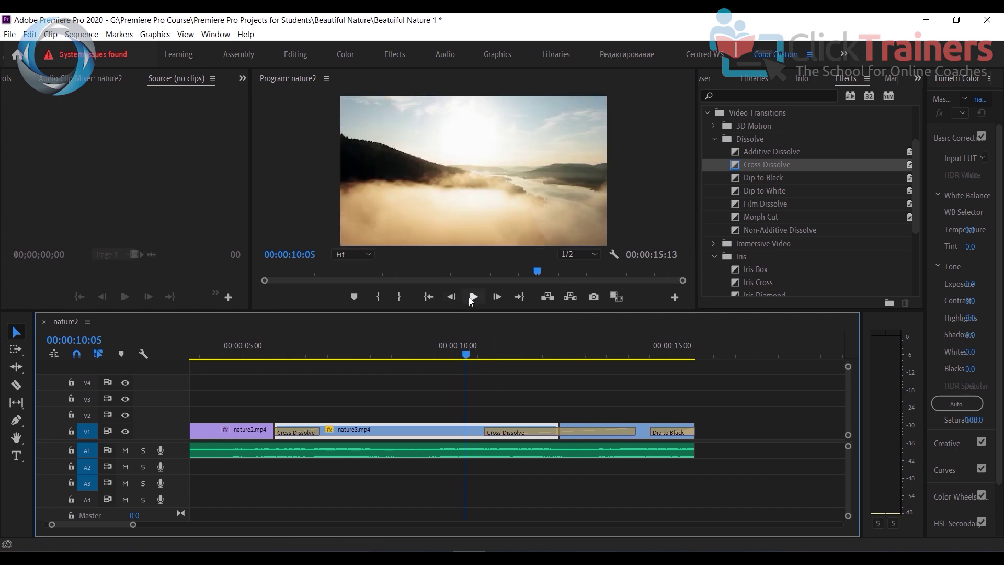
left_click(472, 297)
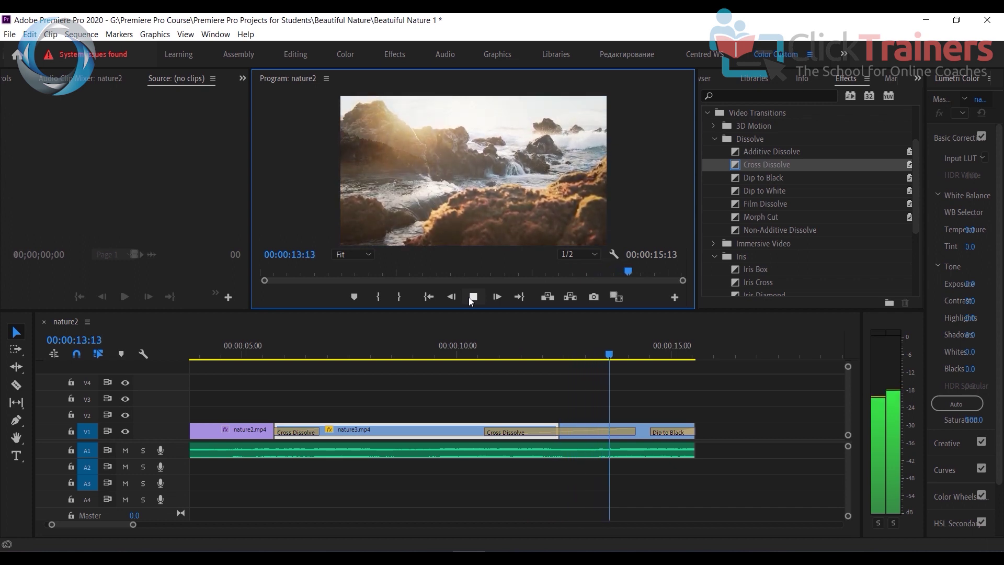
left_click(472, 298)
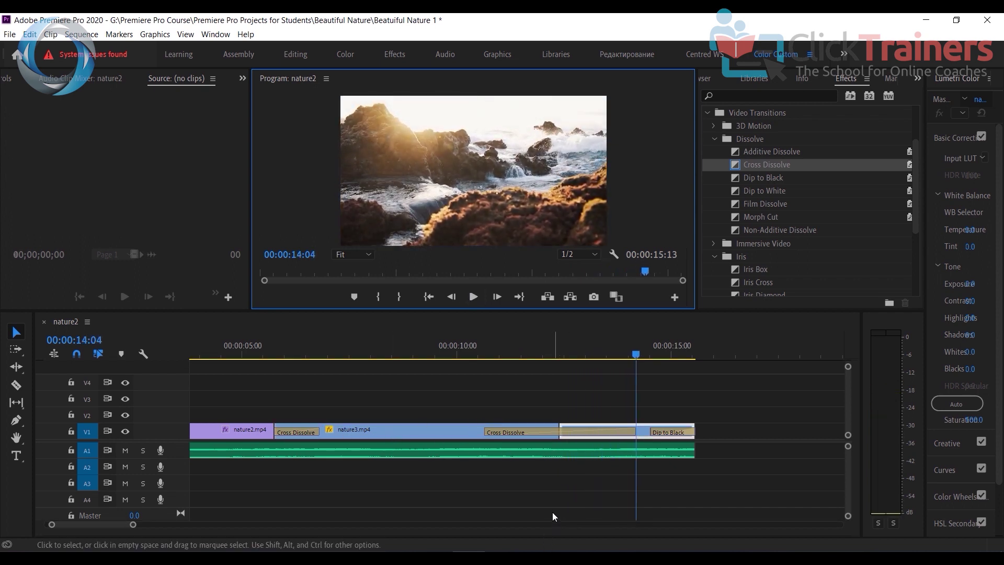
- Return to the start of the sequence and play the opening of nature2.mp4 to listen to its audio
left_click_drag(132, 525, 71, 527)
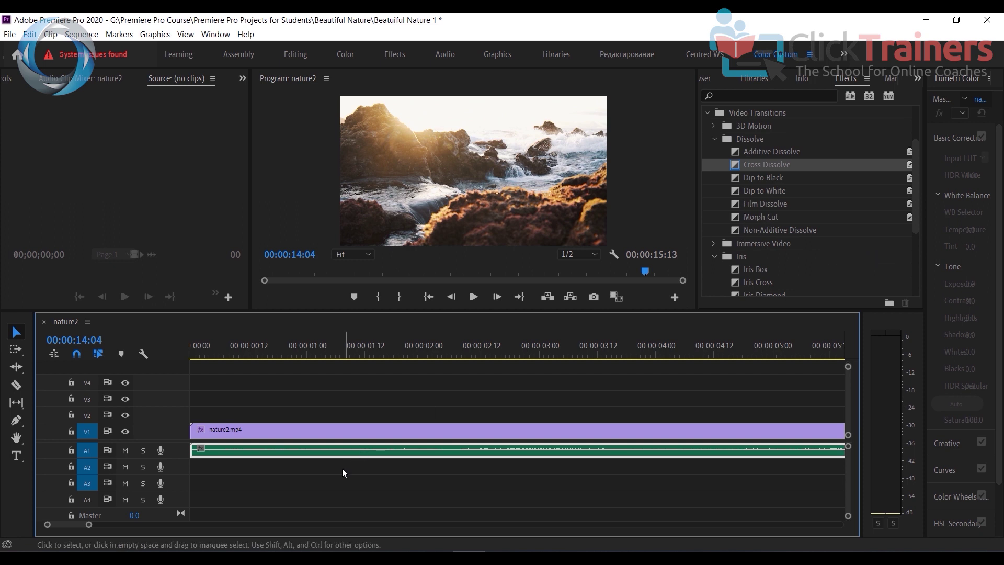
left_click(212, 351)
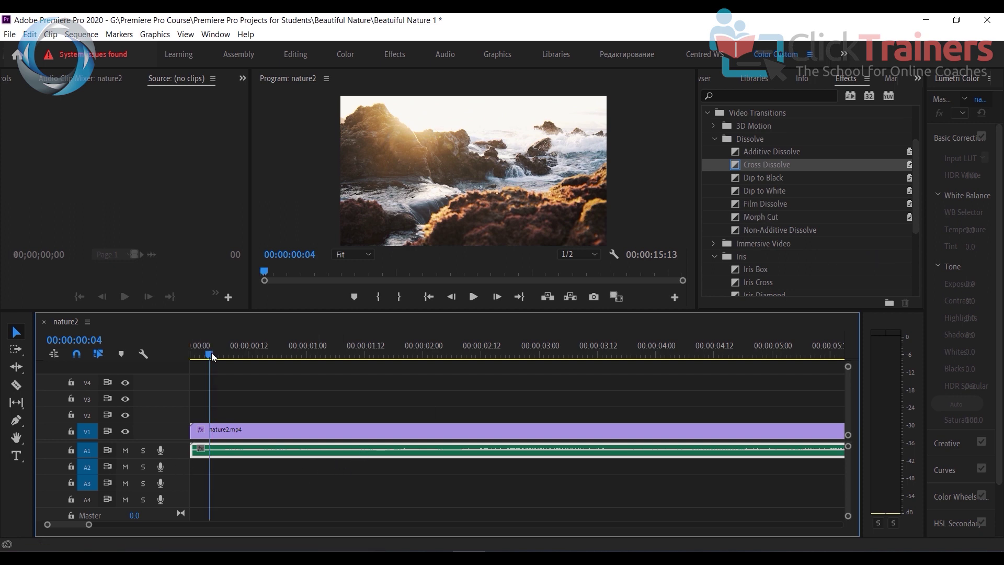
key("Home")
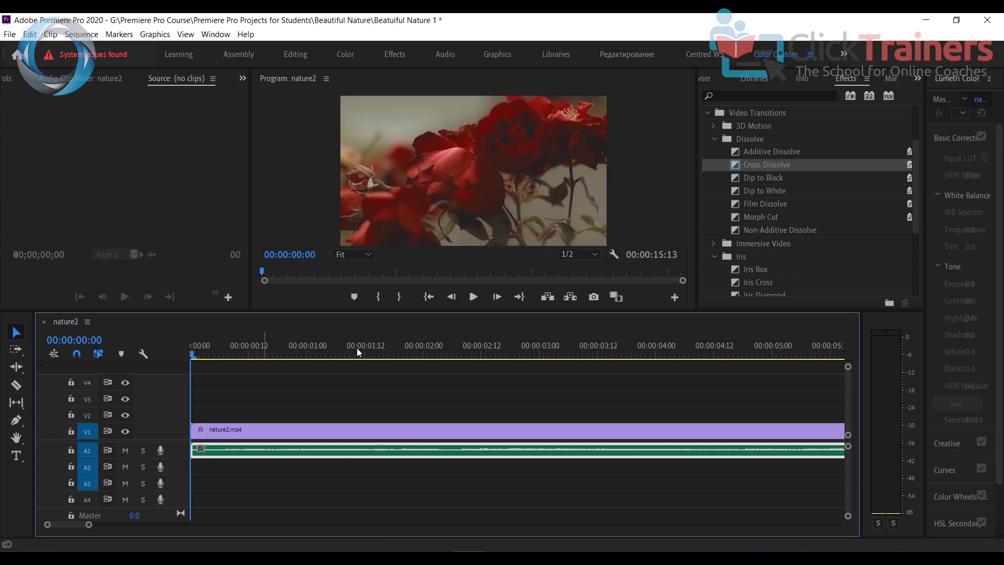
left_click(474, 297)
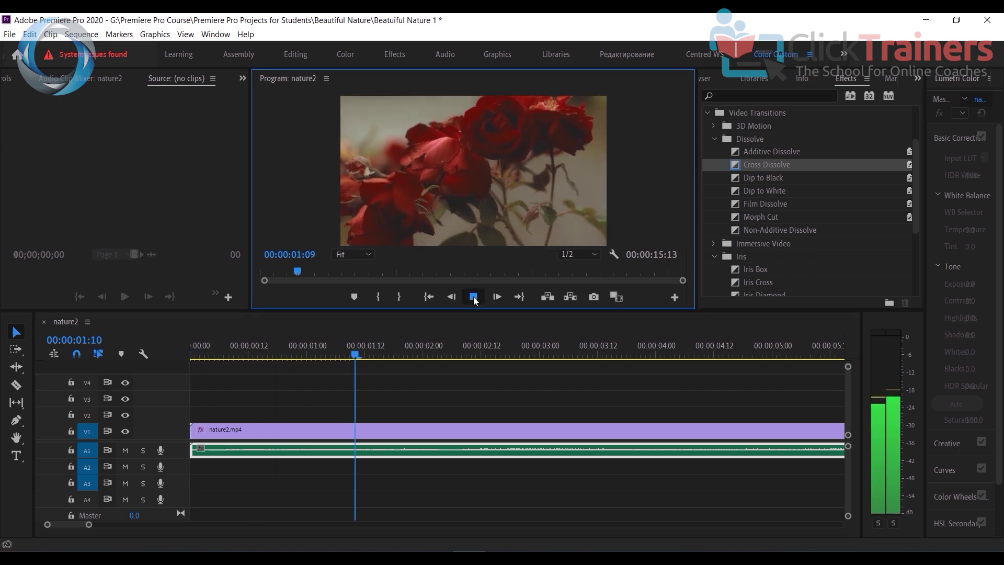
left_click(474, 297)
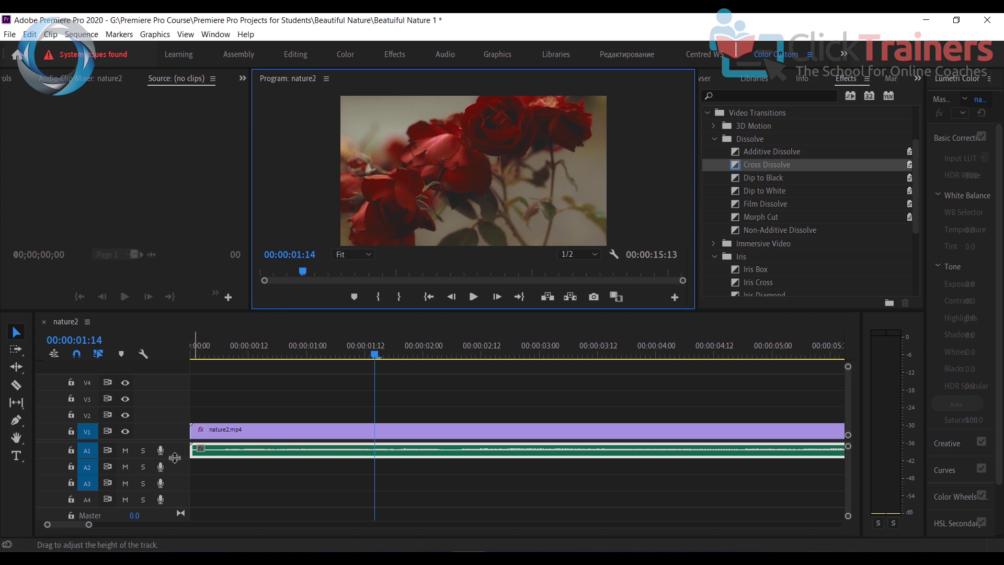
- Expand the height of track A1 to show the audio waveform and volume line, and play from the sequence start
left_click_drag(175, 456, 180, 493)
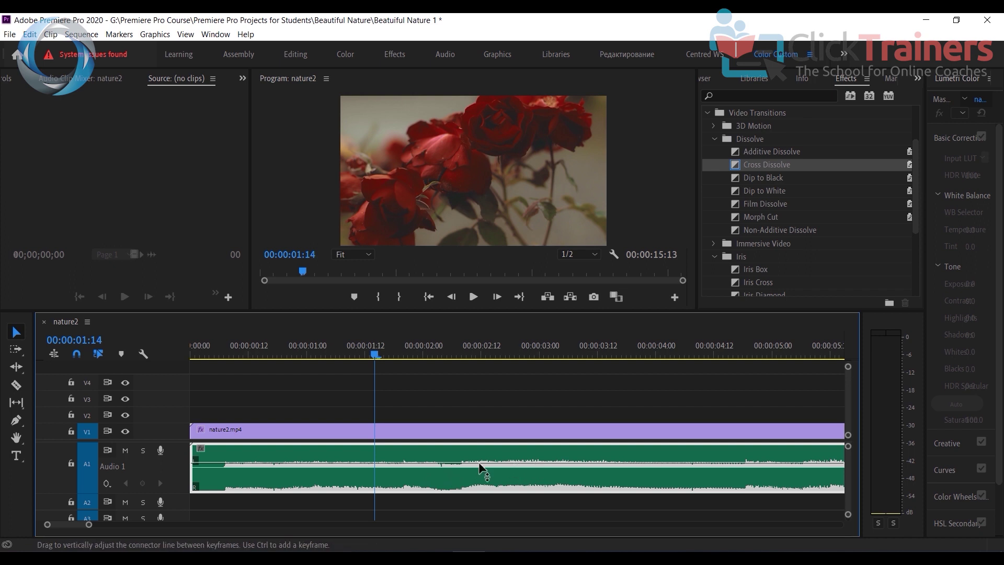
key("Home")
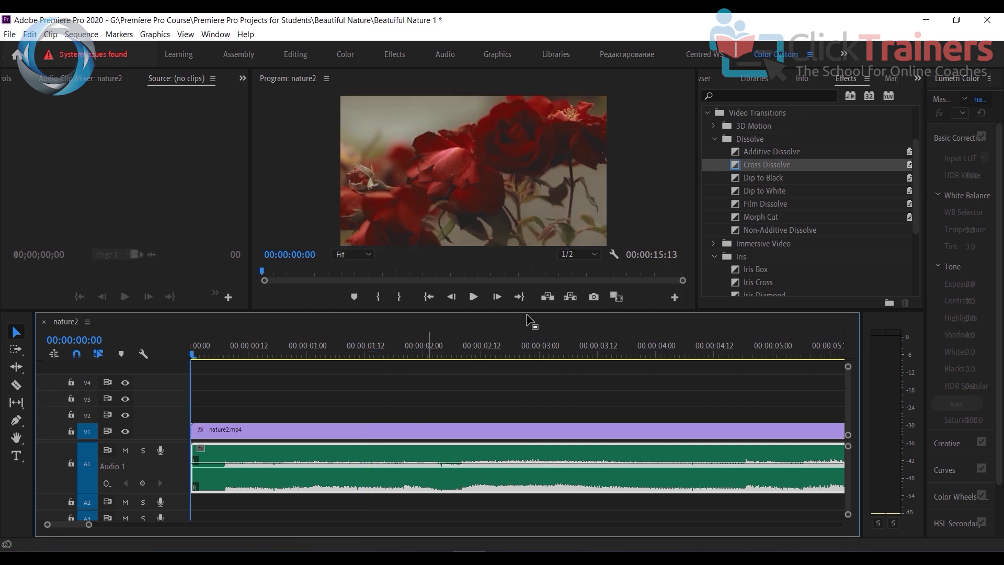
left_click(474, 298)
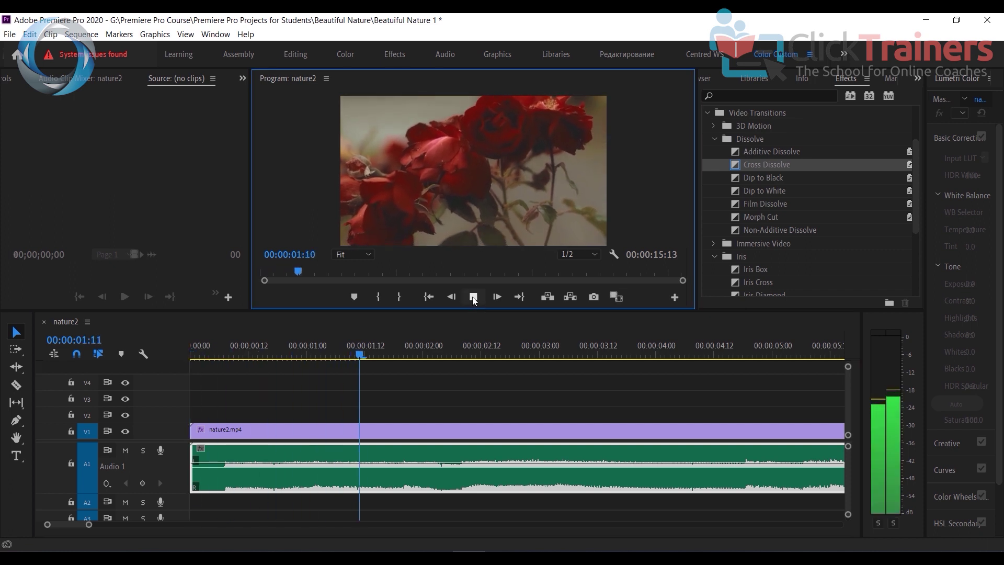
left_click(474, 298)
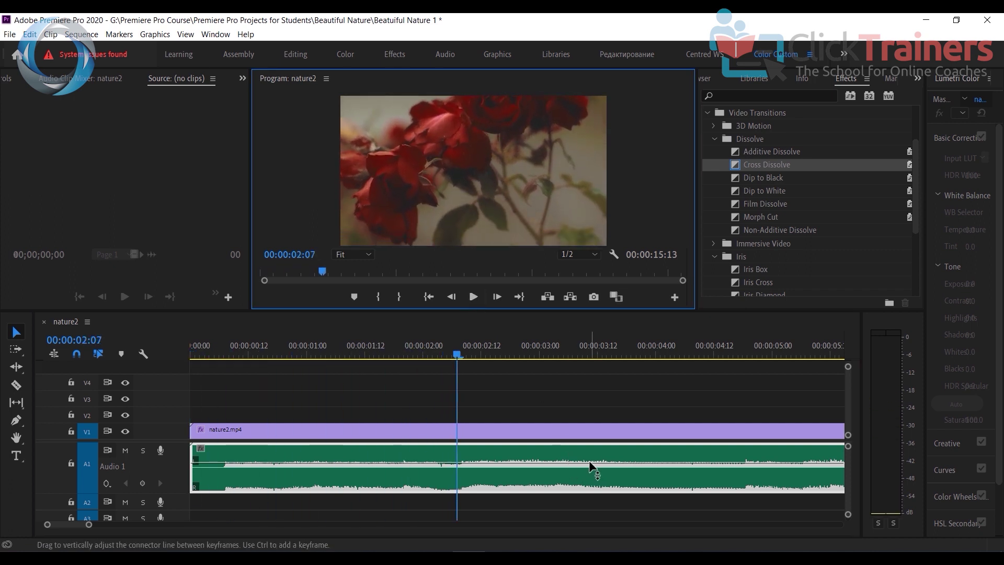
- Raise the volume line of the audio clip on A1 and play the sequence from the beginning
left_click(278, 465)
mouse_move(278, 462)
left_mouse_down()
mouse_move(277, 479)
mouse_move(278, 448)
left_mouse_up()
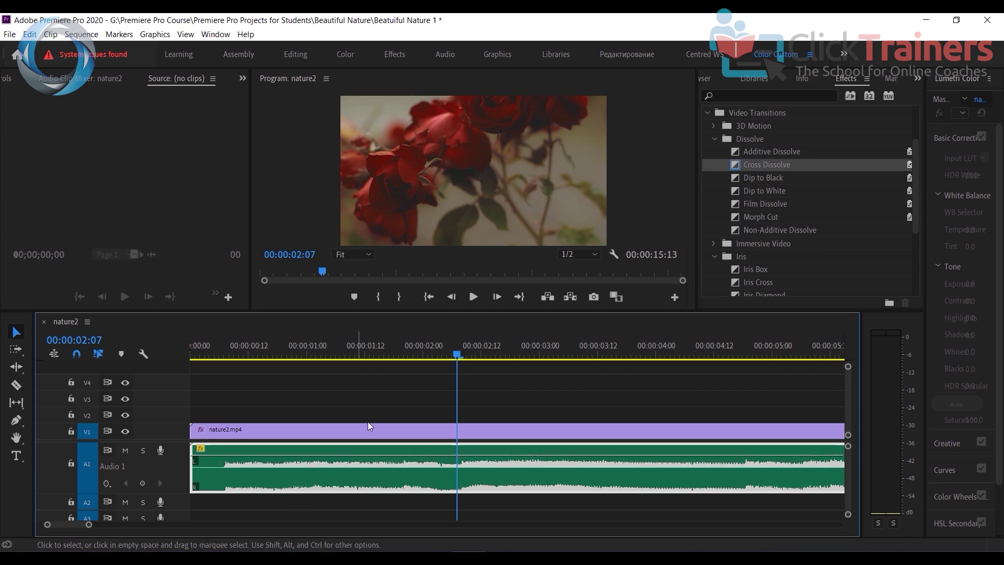
left_click_drag(455, 349, 164, 384)
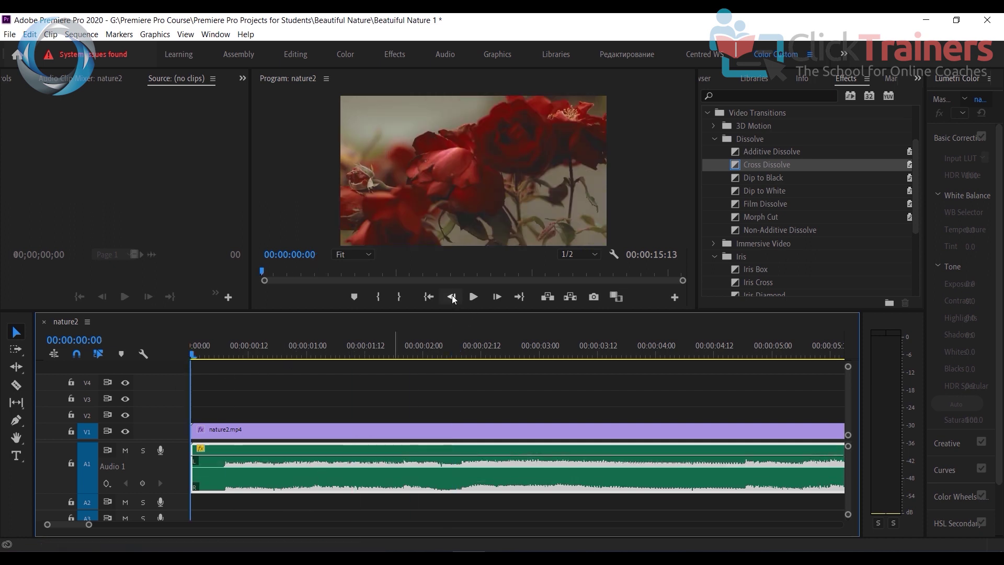
left_click(474, 296)
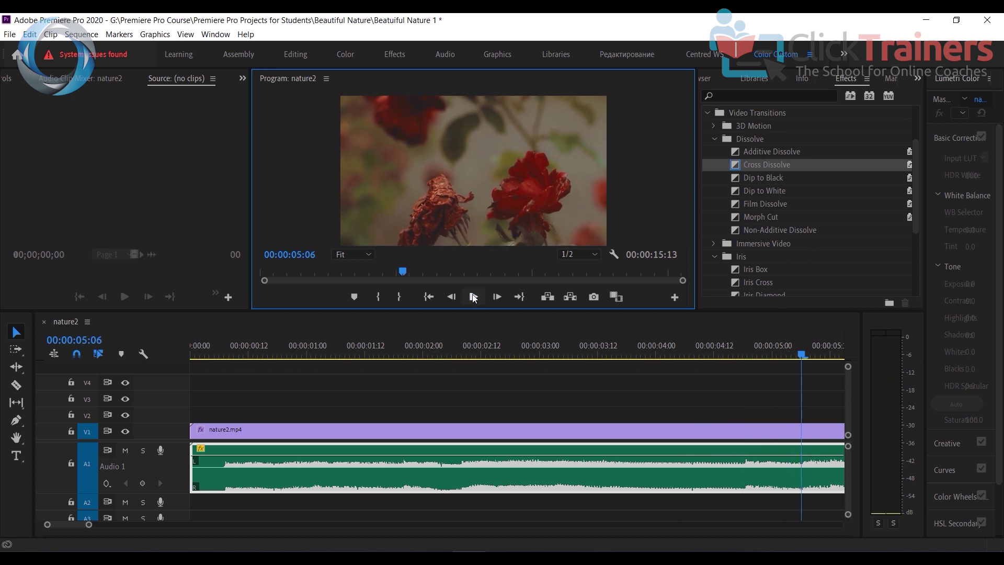
- Move the playhead back near the beginning and replay the opening to check the audio level
left_click(455, 458)
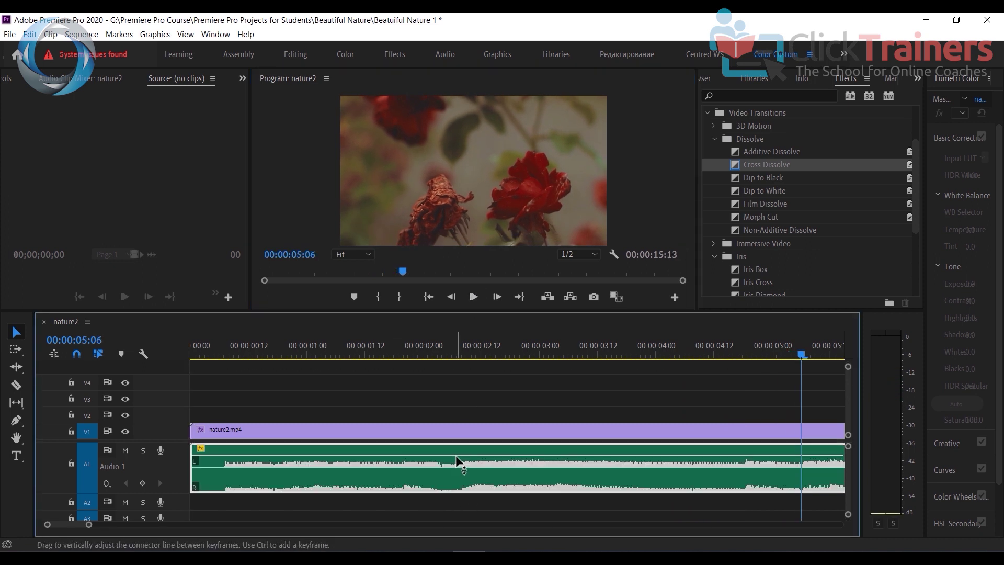
left_click_drag(806, 361, 527, 429)
left_click_drag(802, 354, 525, 355)
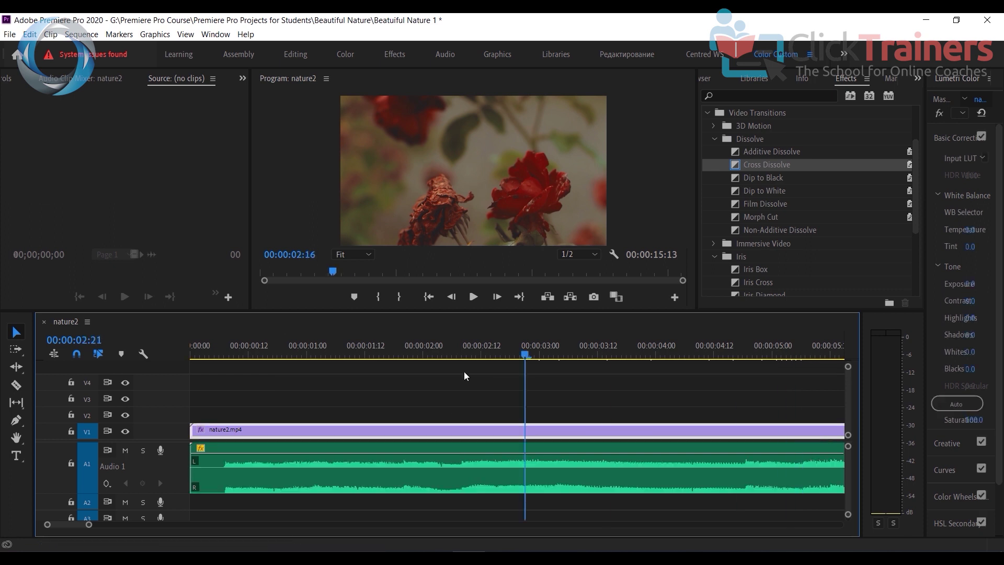
left_click_drag(465, 375, 294, 382)
left_click(477, 297)
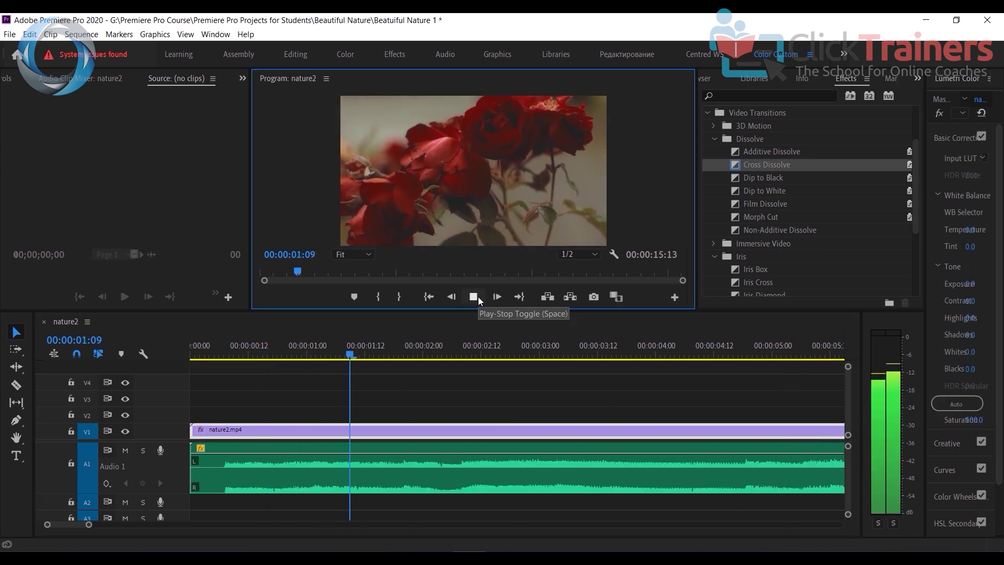
left_click(476, 296)
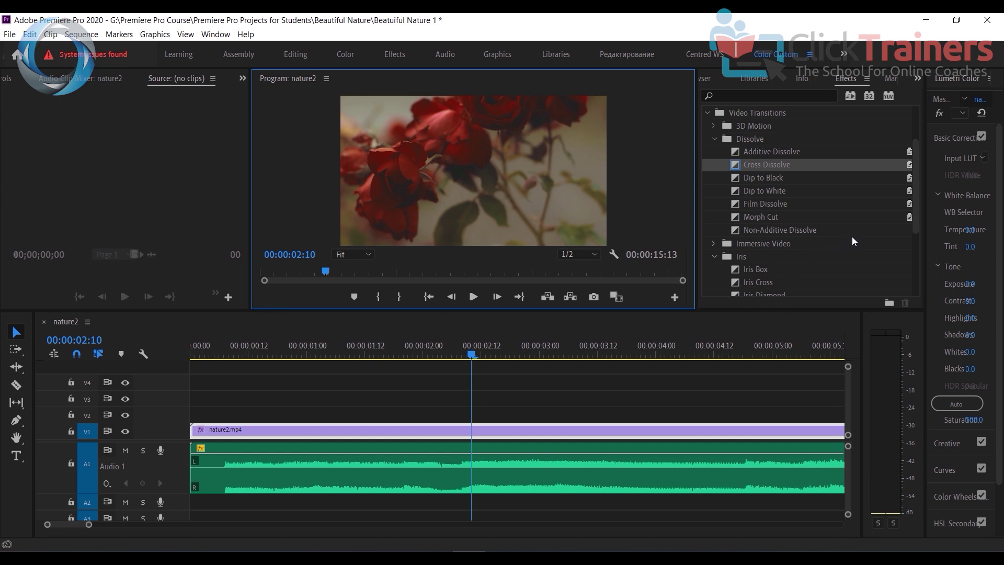
- Add the Constant Gain audio crossfade to the start of the audio clip on A1
left_click(917, 223)
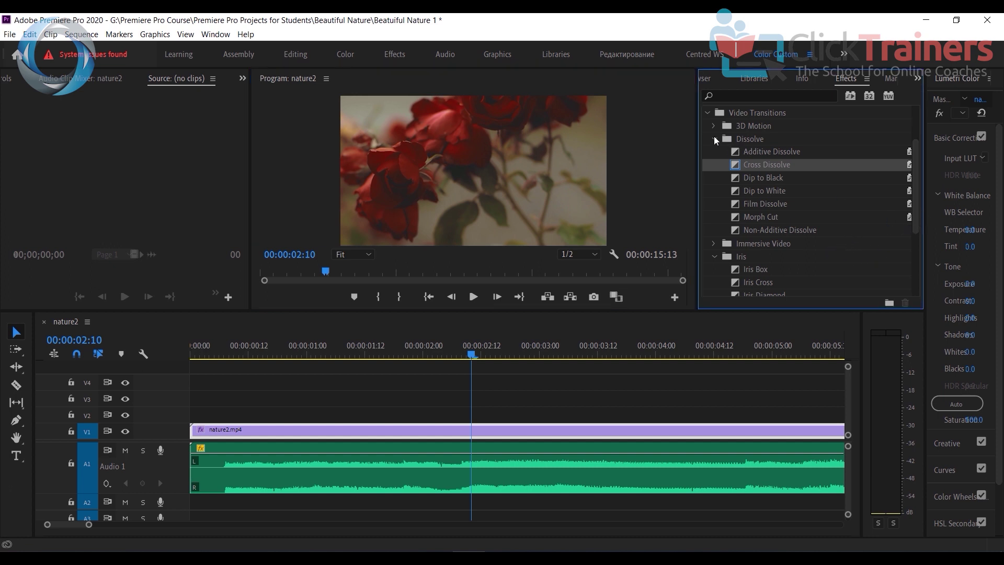
left_click(715, 136)
left_click(707, 112)
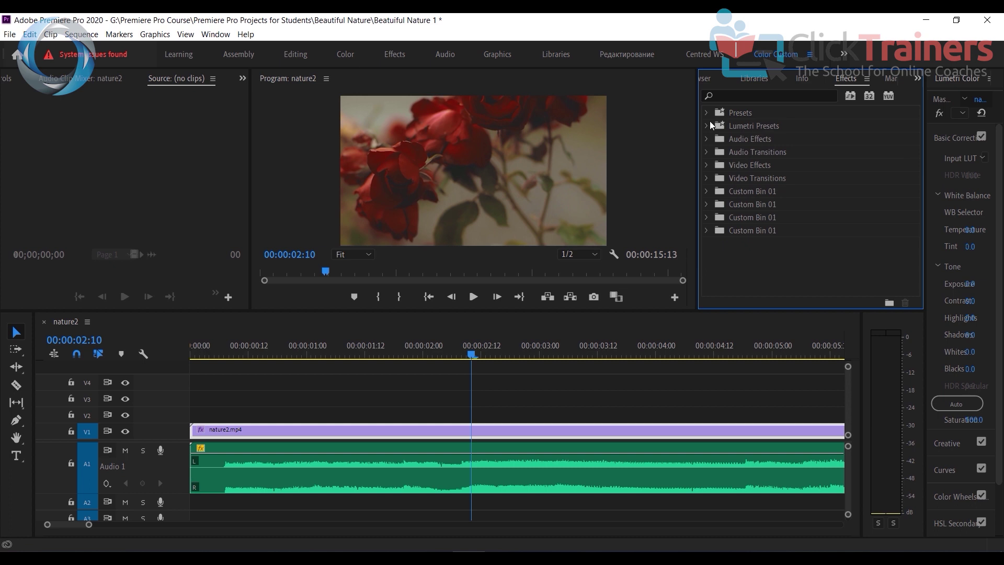
left_click(707, 152)
left_click(713, 166)
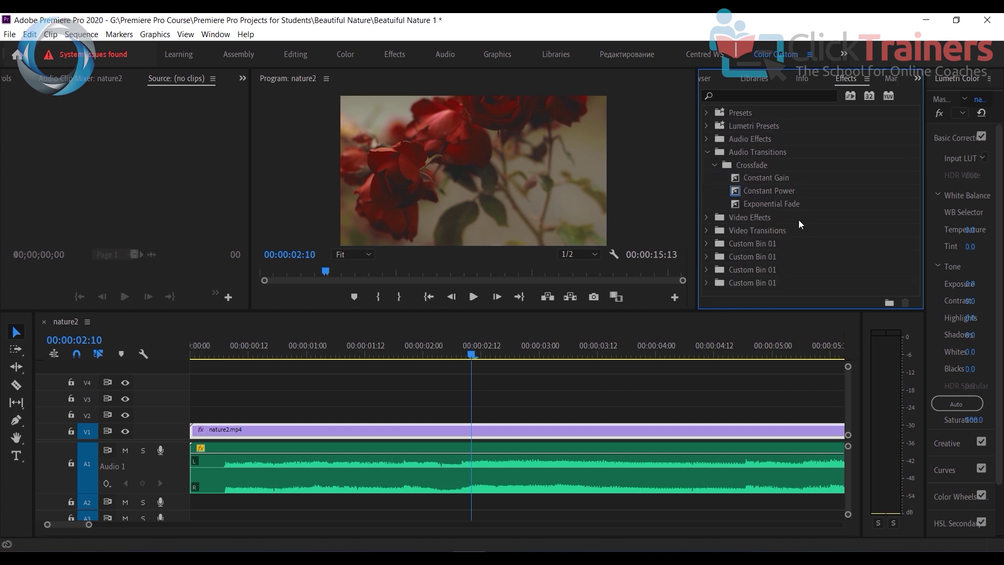
left_click_drag(777, 181, 754, 187)
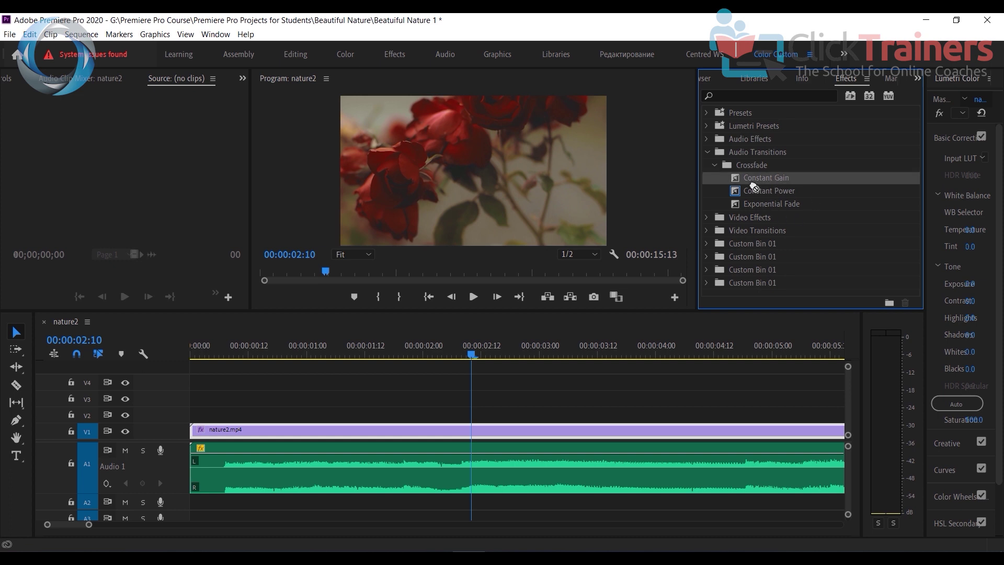
left_click_drag(527, 269, 283, 425)
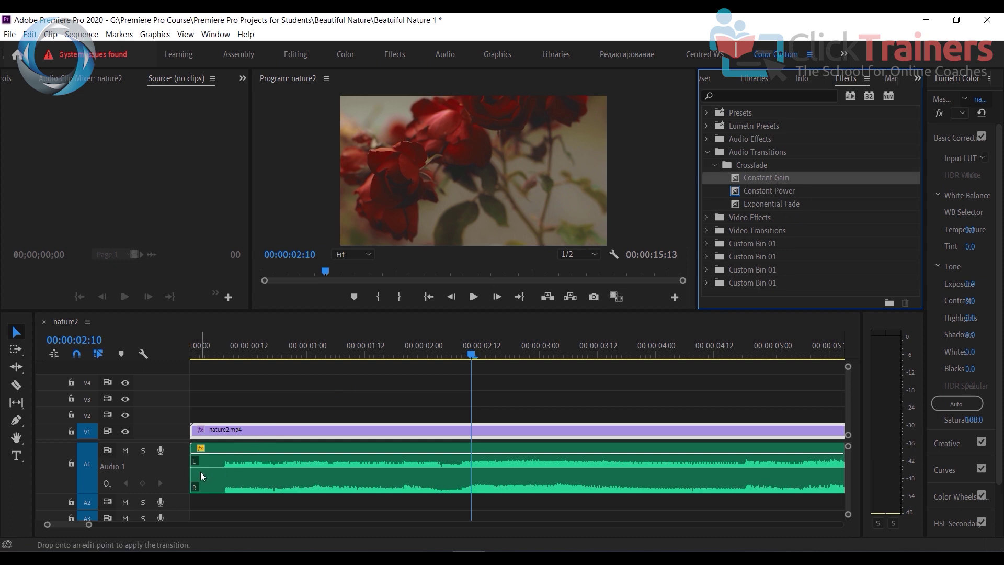
left_click_drag(200, 471, 199, 465)
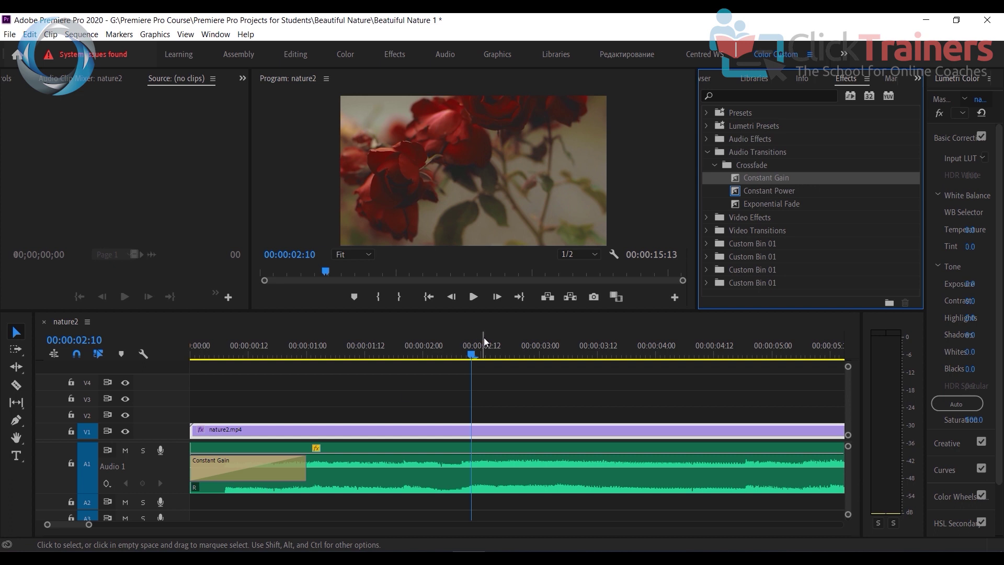
- Lengthen the Constant Gain fade-in to about 1.9 seconds and play it from the sequence start
left_click_drag(306, 468, 413, 476)
key("Left")
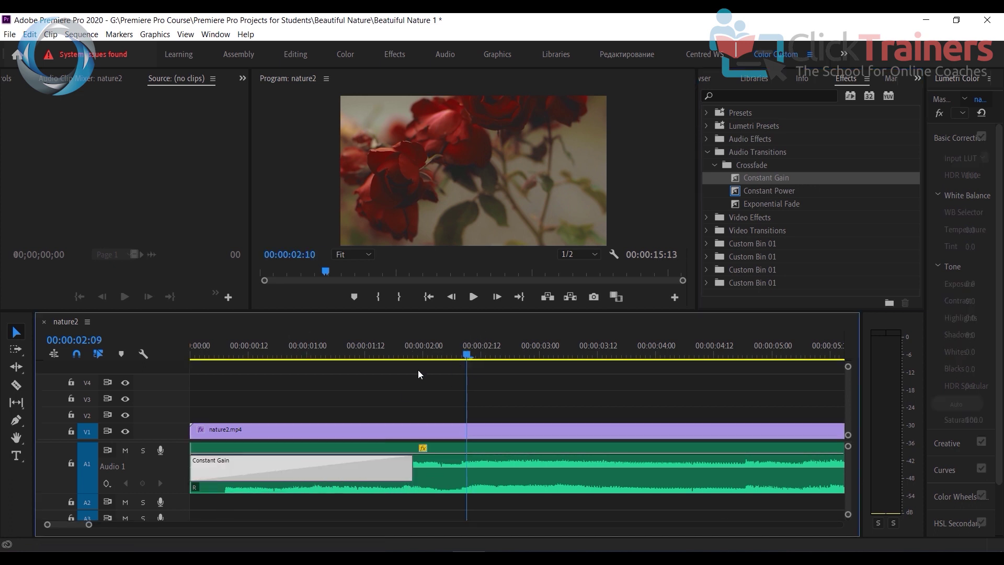
key("Home")
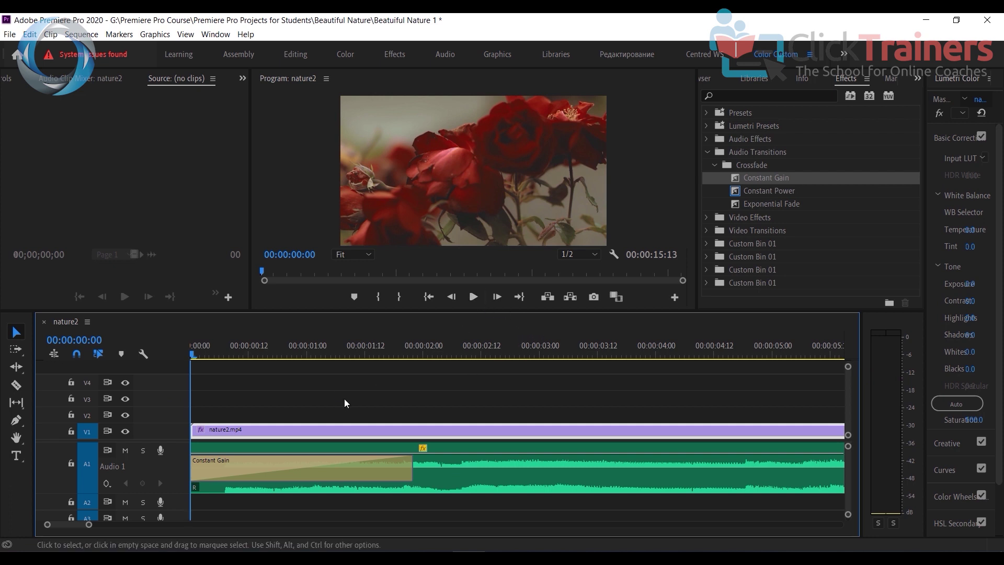
left_click(473, 296)
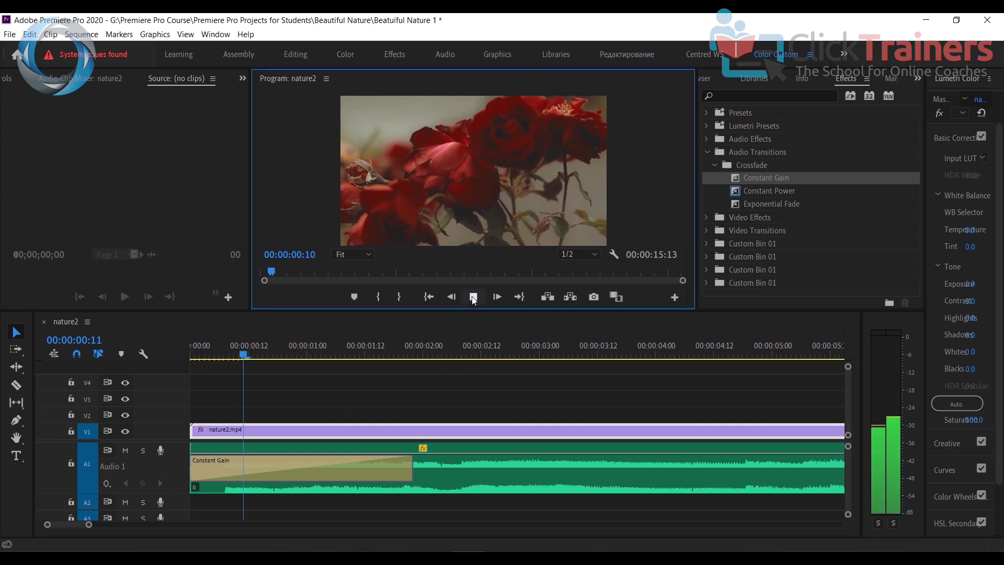
left_click(473, 297)
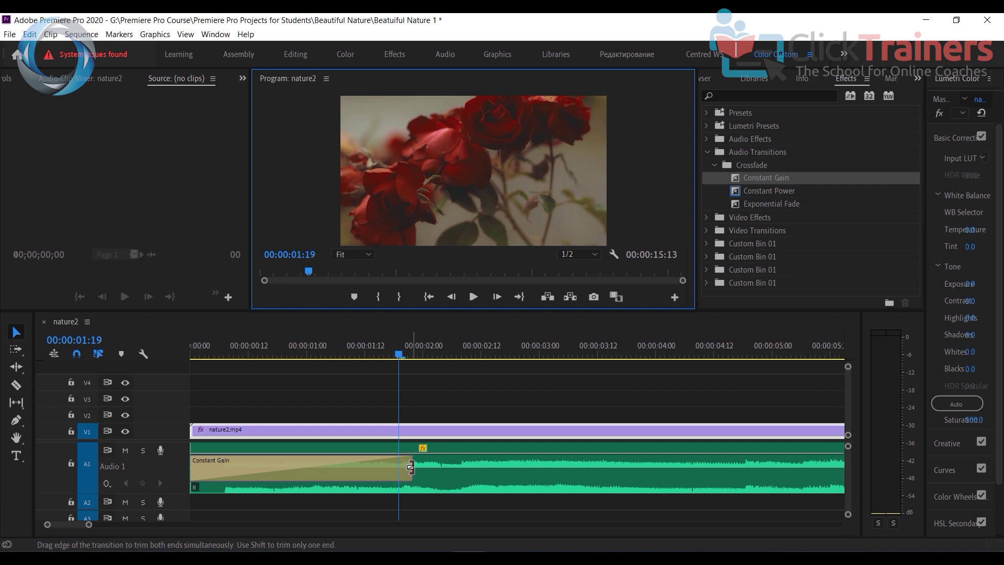
- Lengthen the Constant Gain fade-in on A1 to about 3.6 seconds and play the sequence from the start
left_click_drag(414, 472, 502, 474)
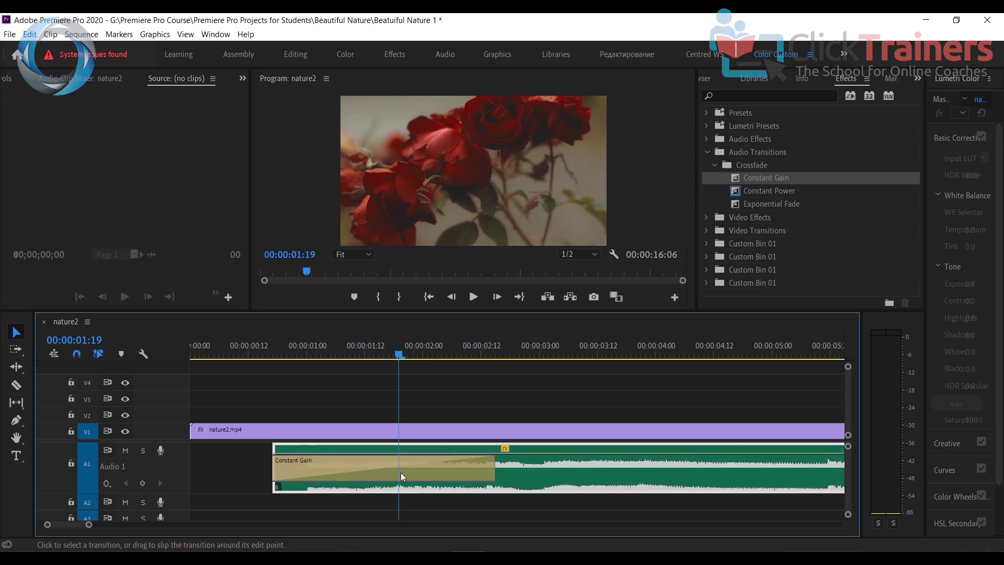
key("ctrl+z")
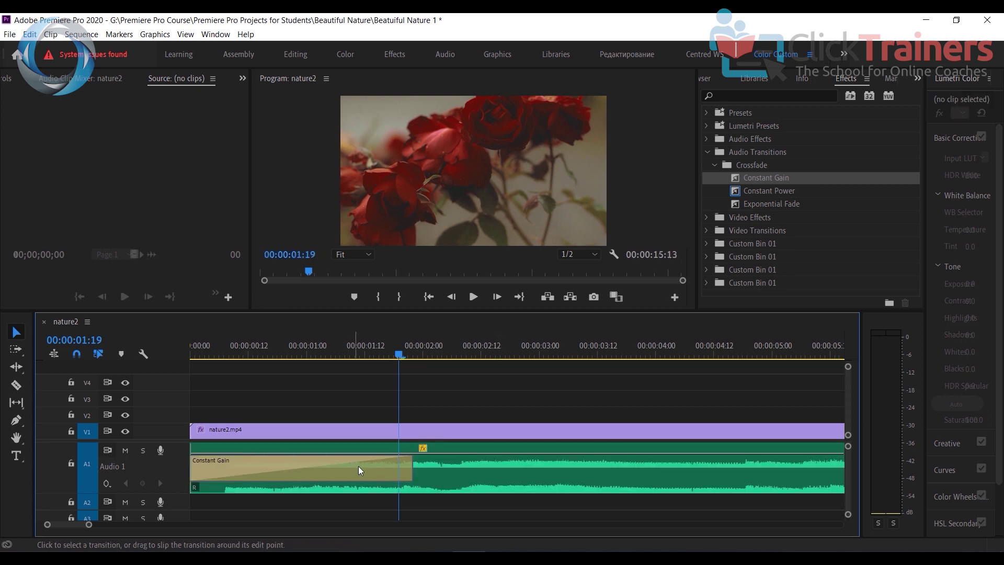
left_click(412, 471)
left_click_drag(411, 472, 614, 503)
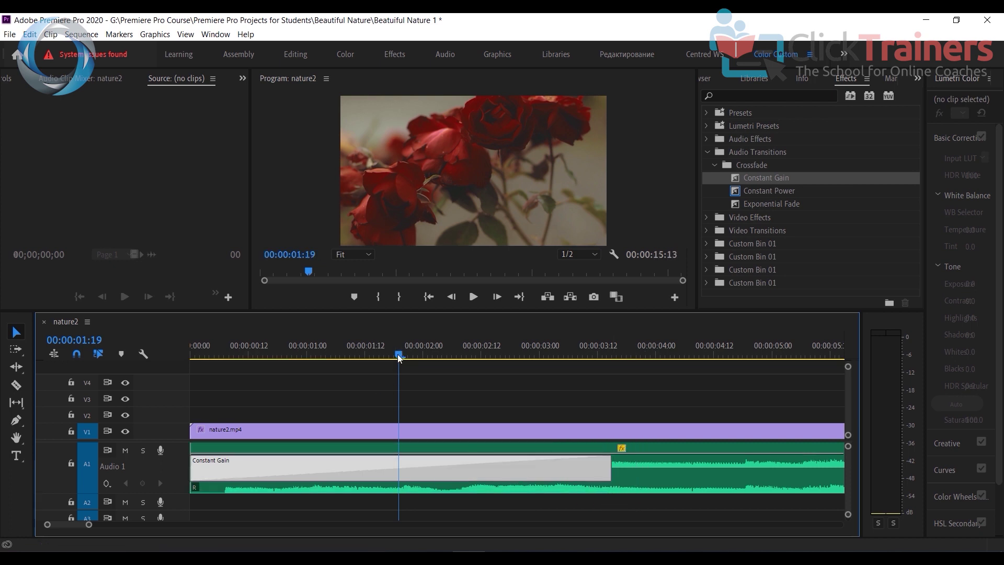
left_click_drag(399, 352, 191, 355)
left_click(473, 297)
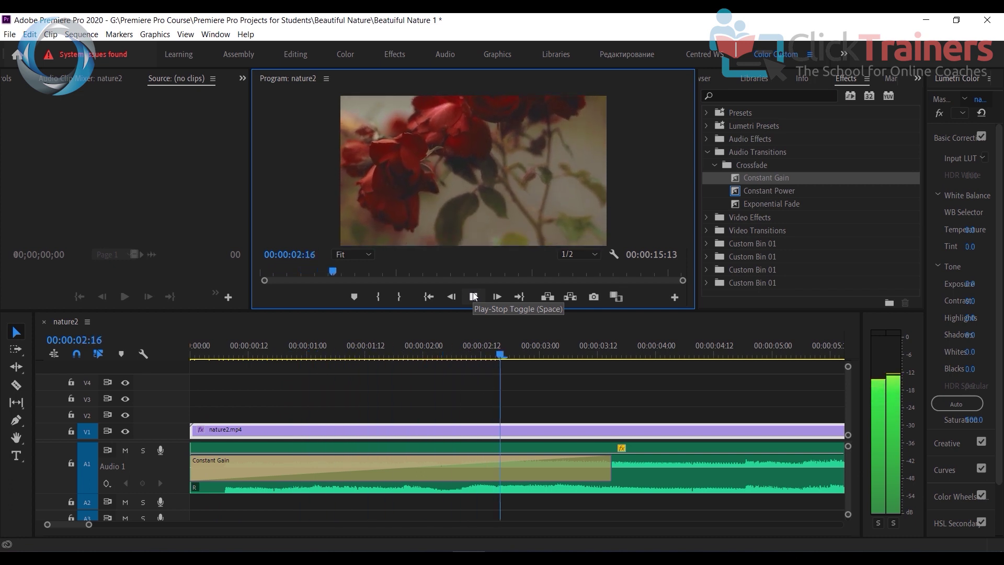
left_click(474, 297)
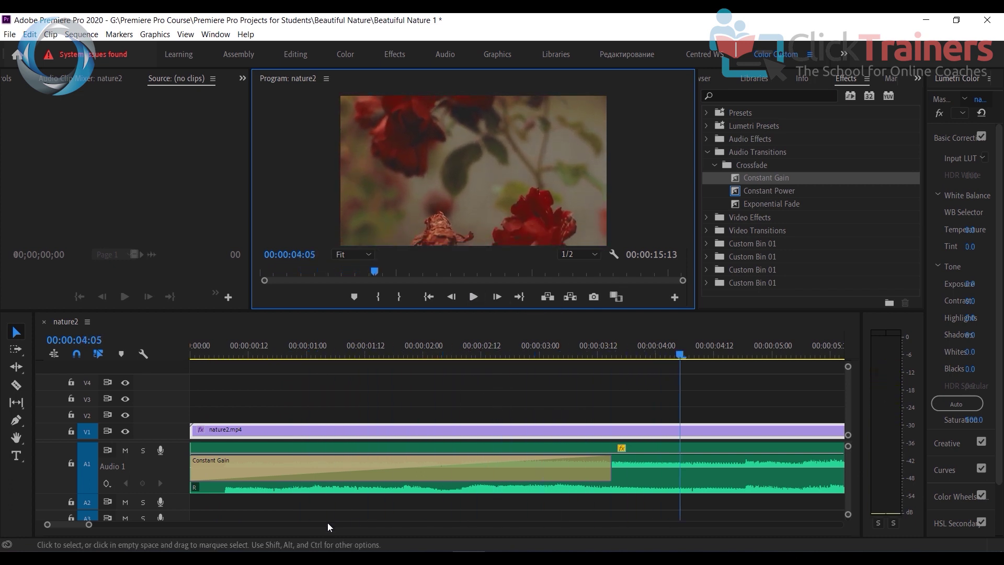
- Return the playhead to the sequence start and play the whole sequence through to its end
left_click_drag(89, 527, 189, 525)
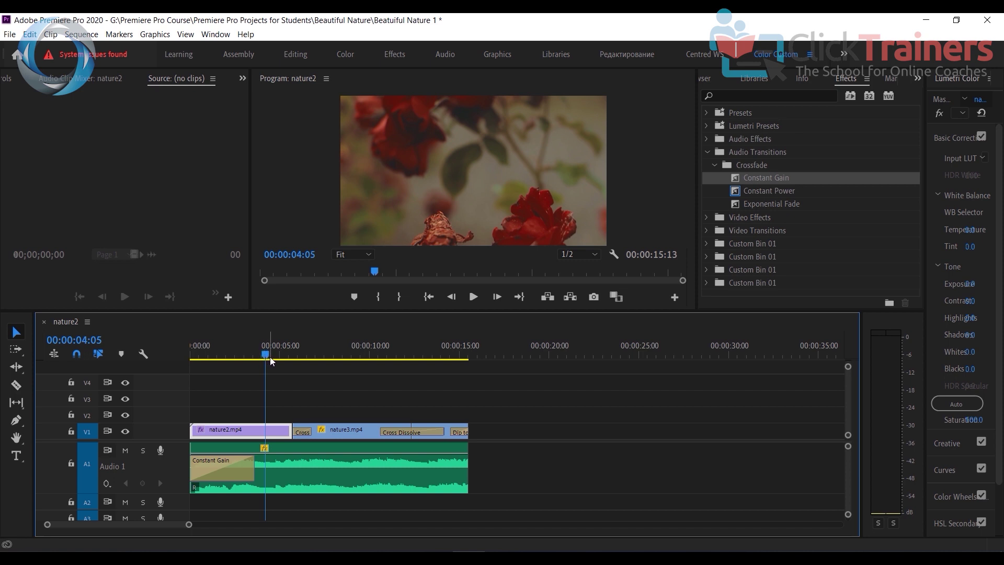
left_click_drag(265, 354, 168, 370)
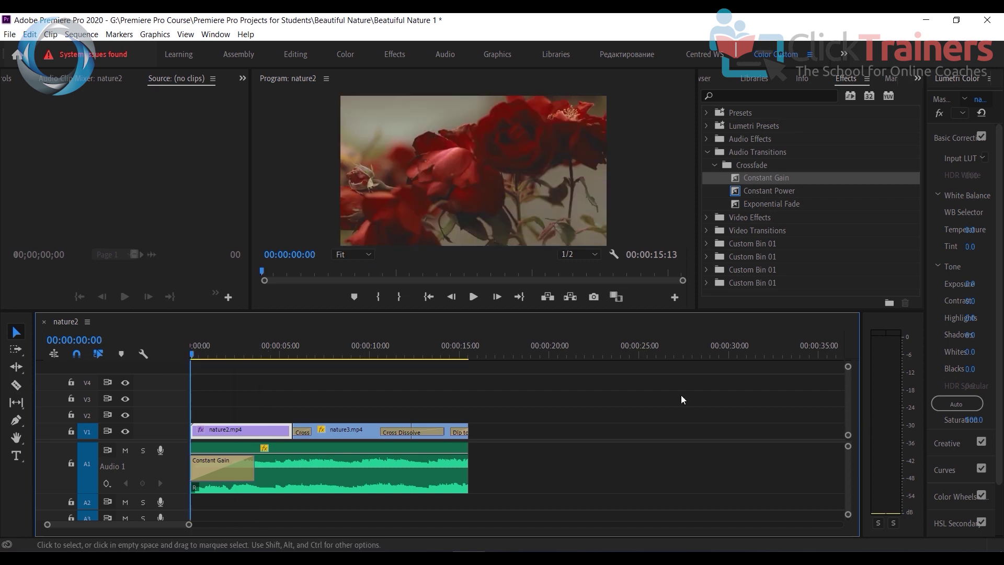
left_click(474, 298)
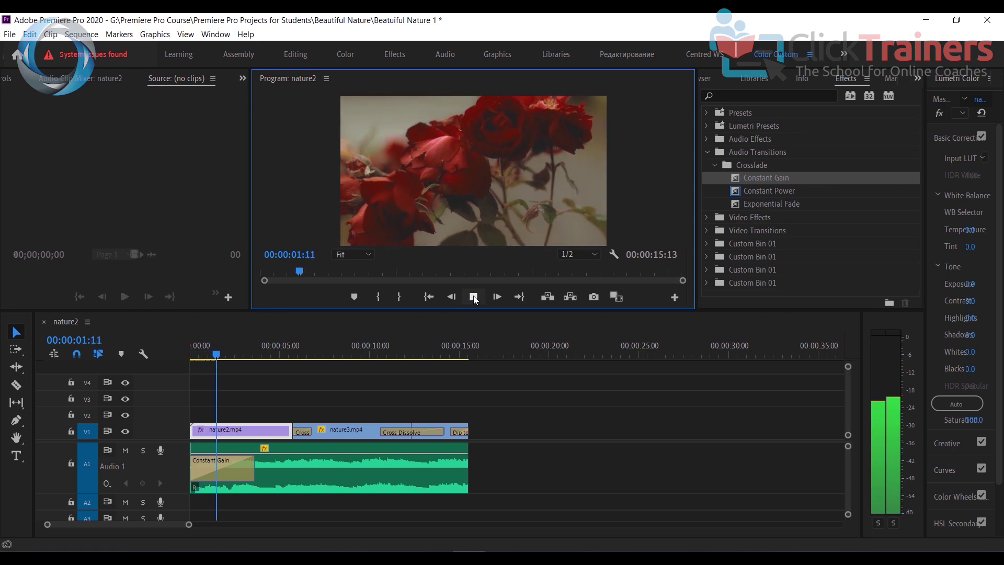
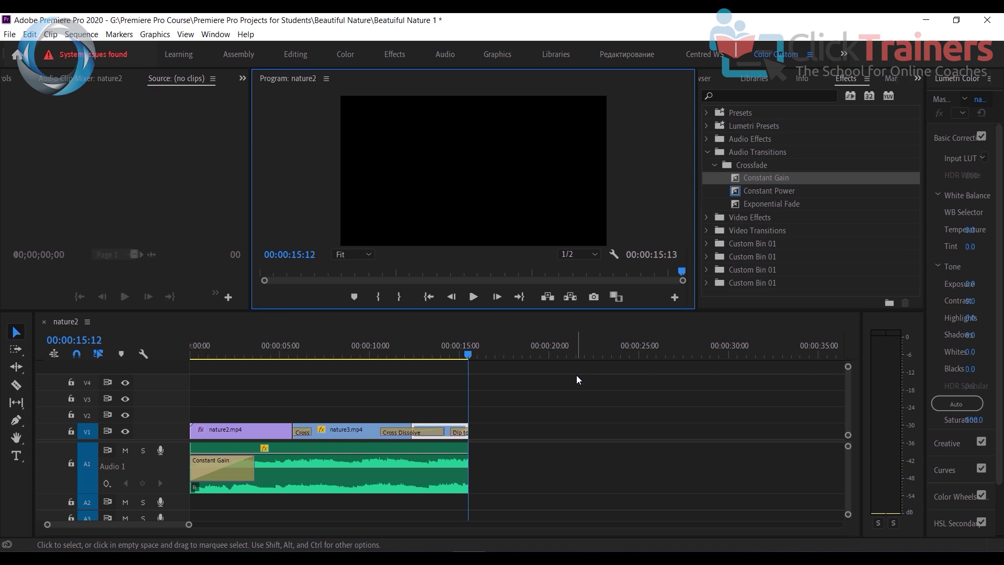
left_click(616, 469)
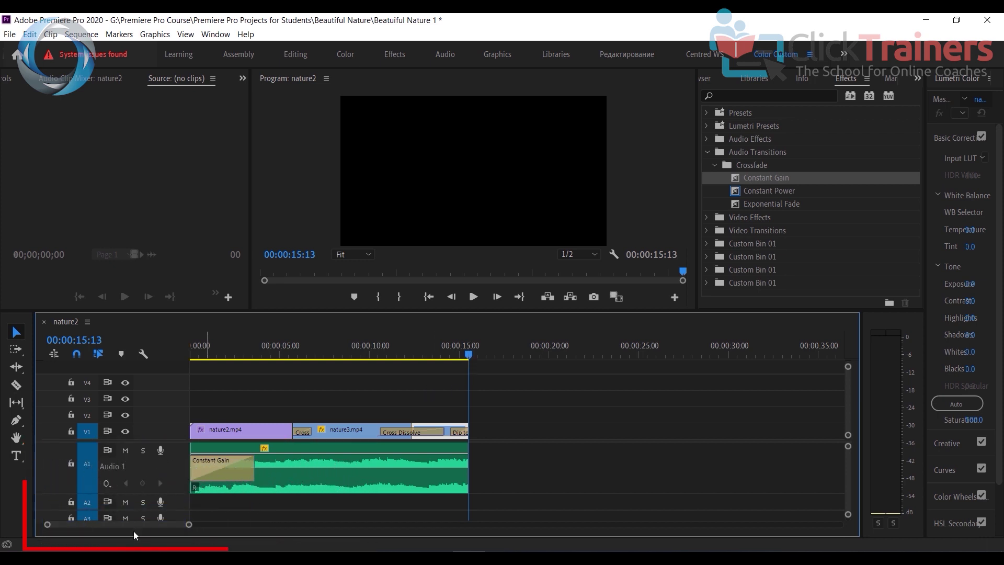
- Mark an In point at the very start of the nature2 sequence, 00:00:00:00
left_click_drag(191, 529, 105, 526)
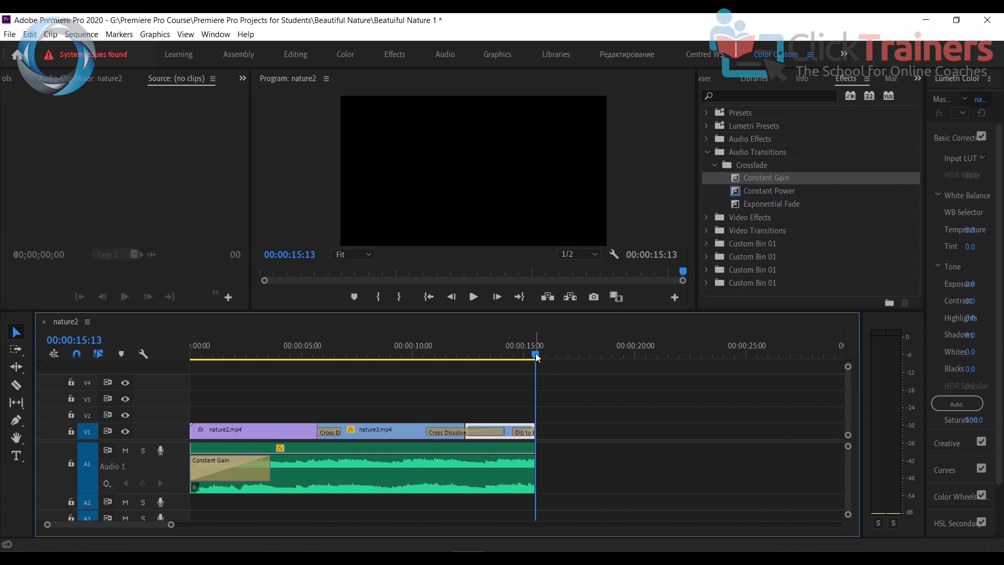
left_click_drag(536, 353, 158, 366)
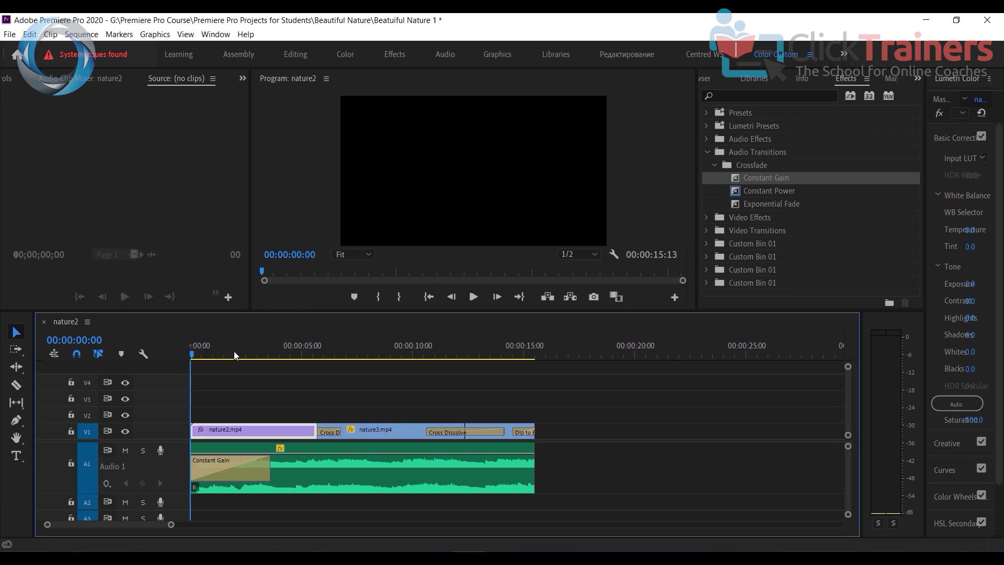
left_click(192, 354)
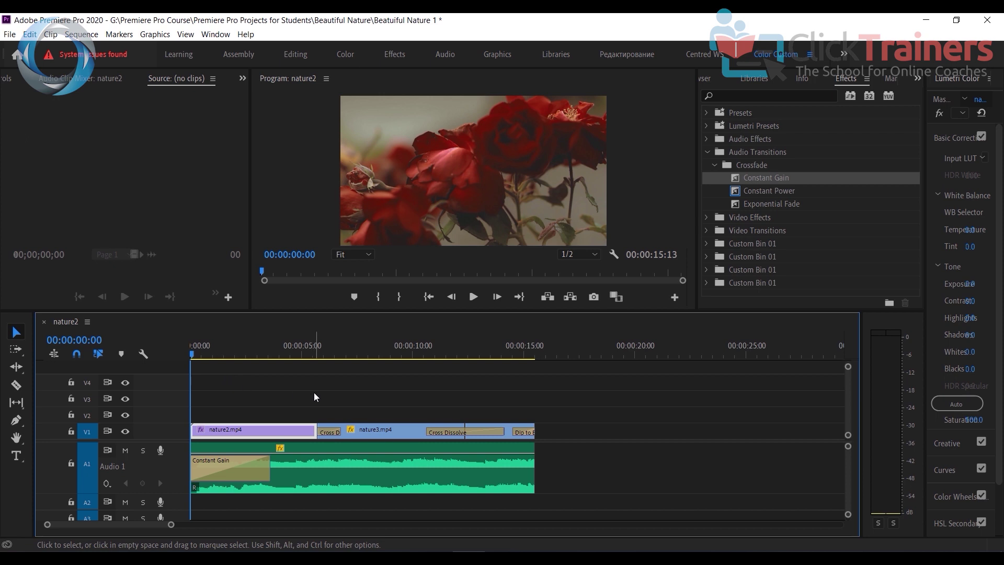
key("i")
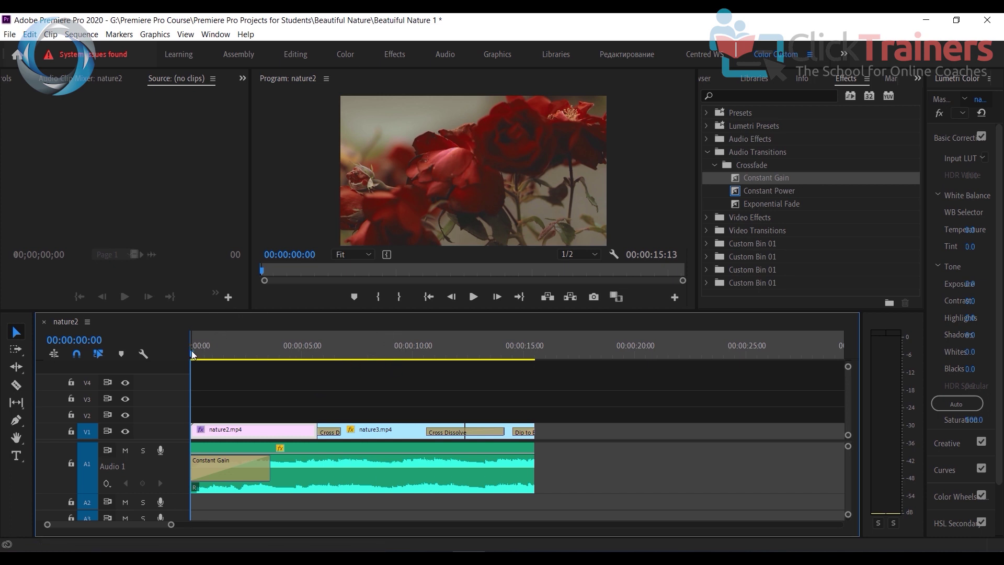
- Move the playhead to the end of the last clip at 00:00:15:13 and mark the Out point there
left_click_drag(192, 351, 478, 385)
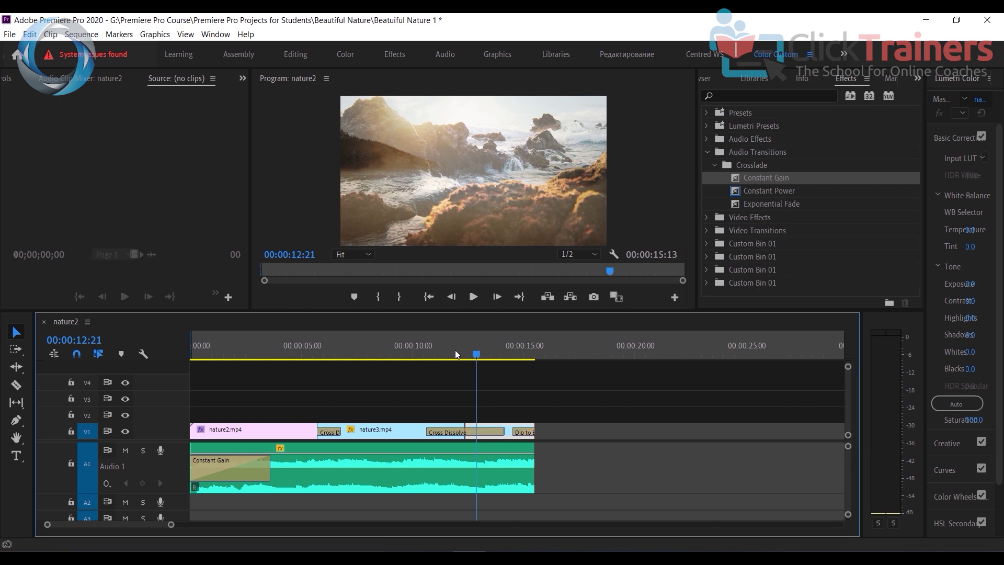
left_click_drag(483, 347, 527, 351)
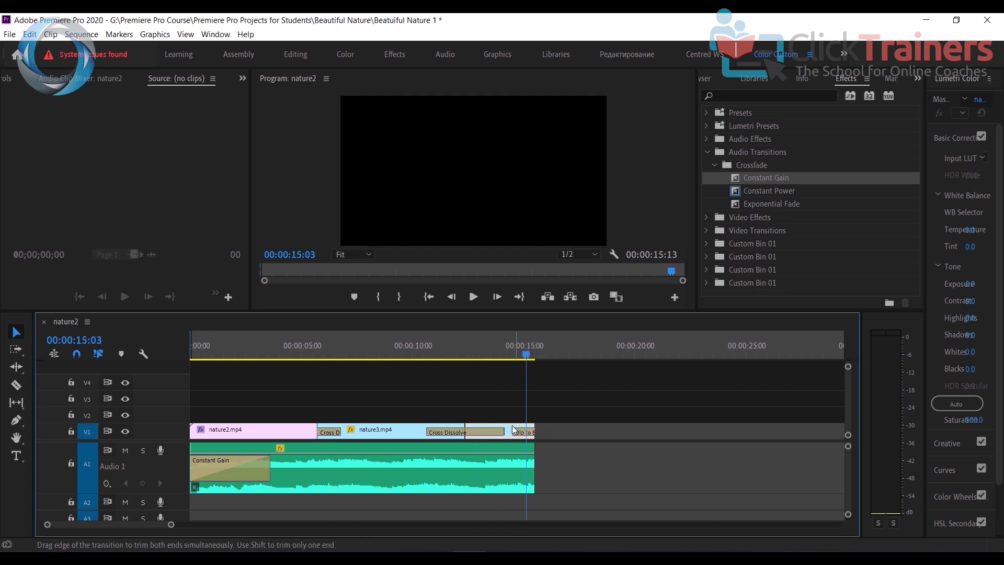
left_click(505, 400)
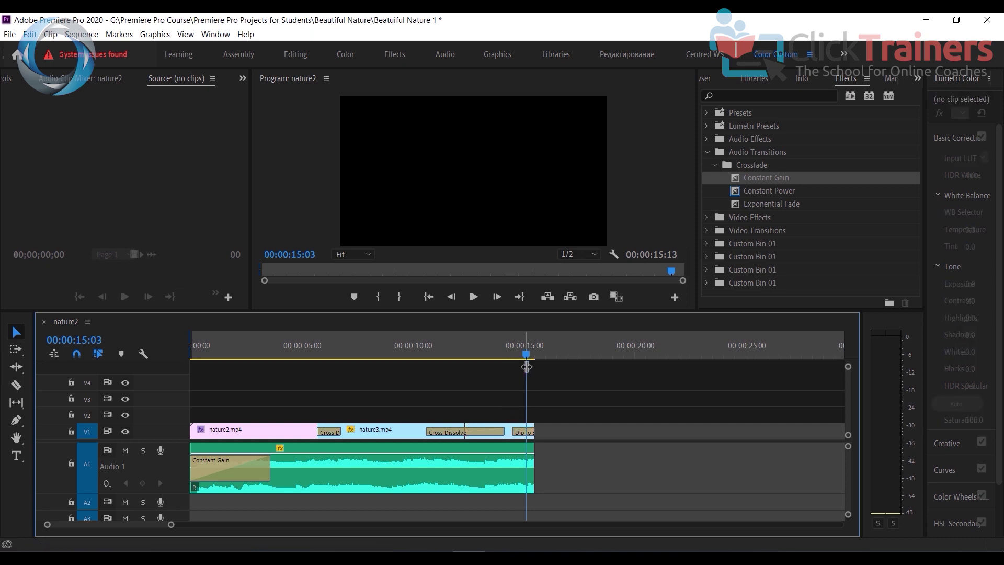
left_click_drag(528, 358, 531, 357)
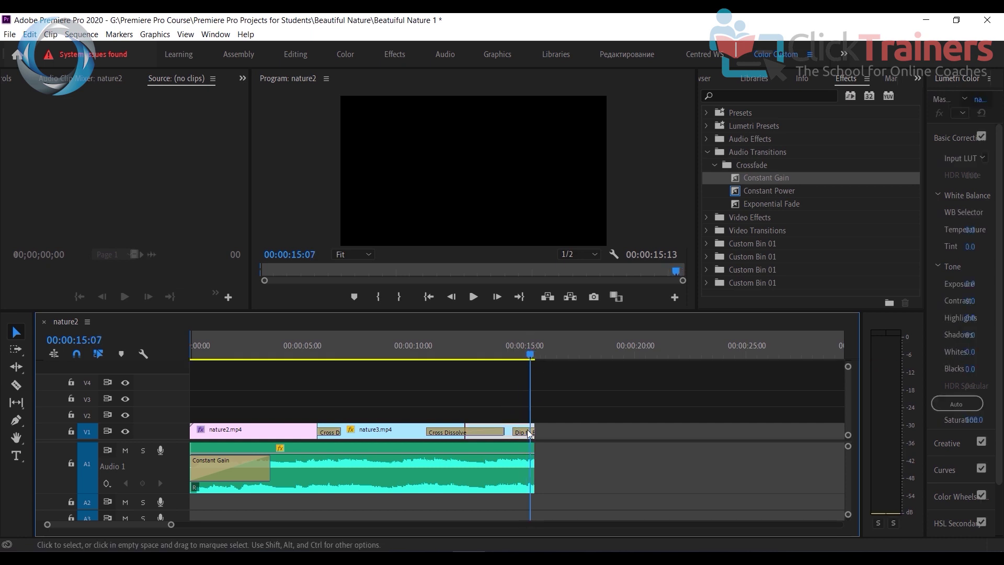
left_click_drag(171, 525, 100, 525)
left_click_drag(520, 355, 347, 361)
left_click_drag(87, 526, 125, 533)
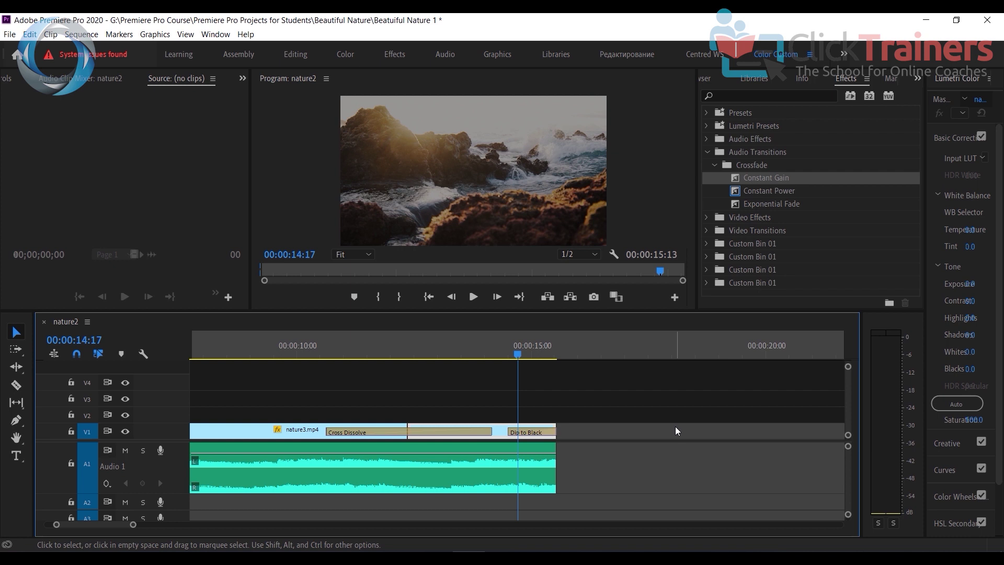
key("Up")
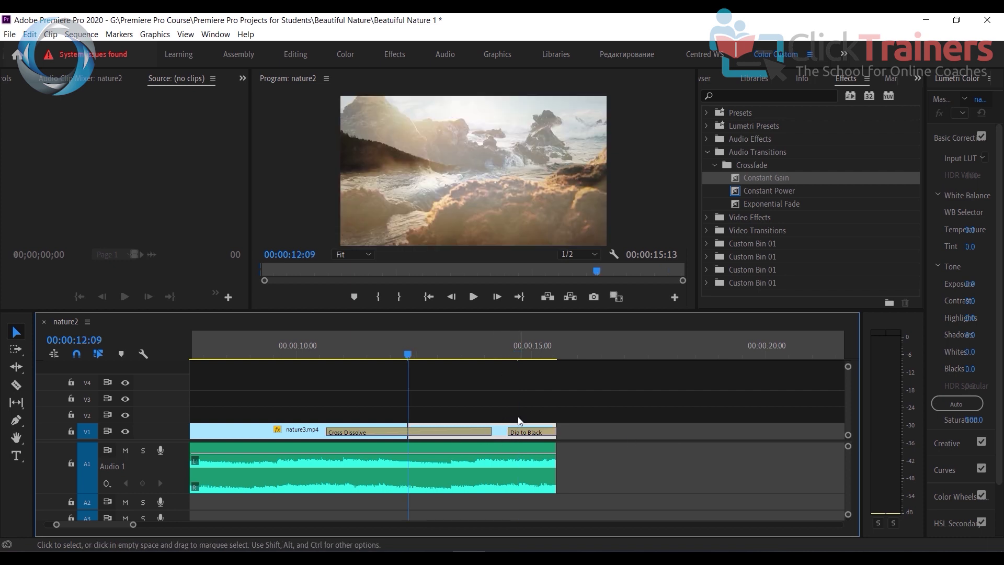
key("Down")
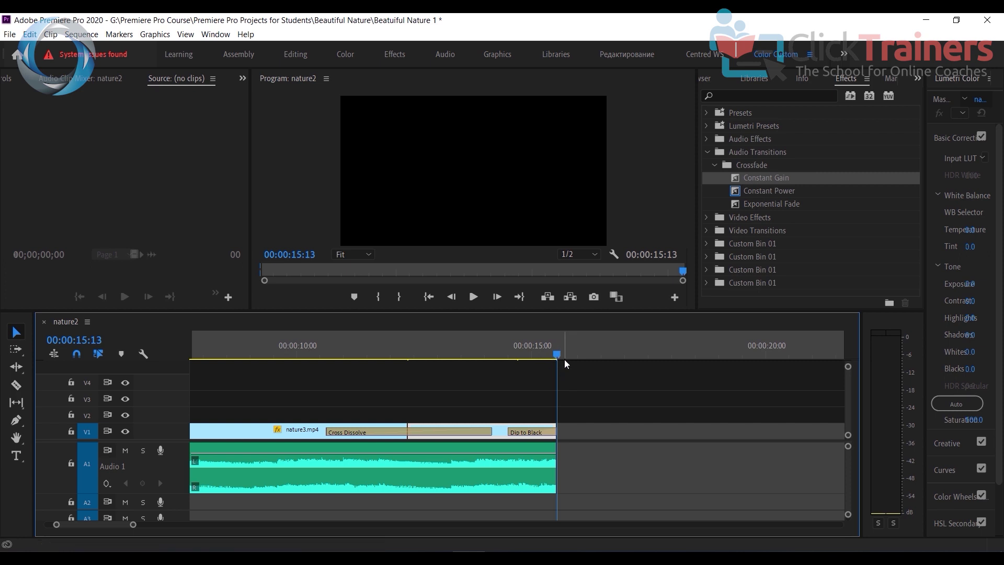
key("Up")
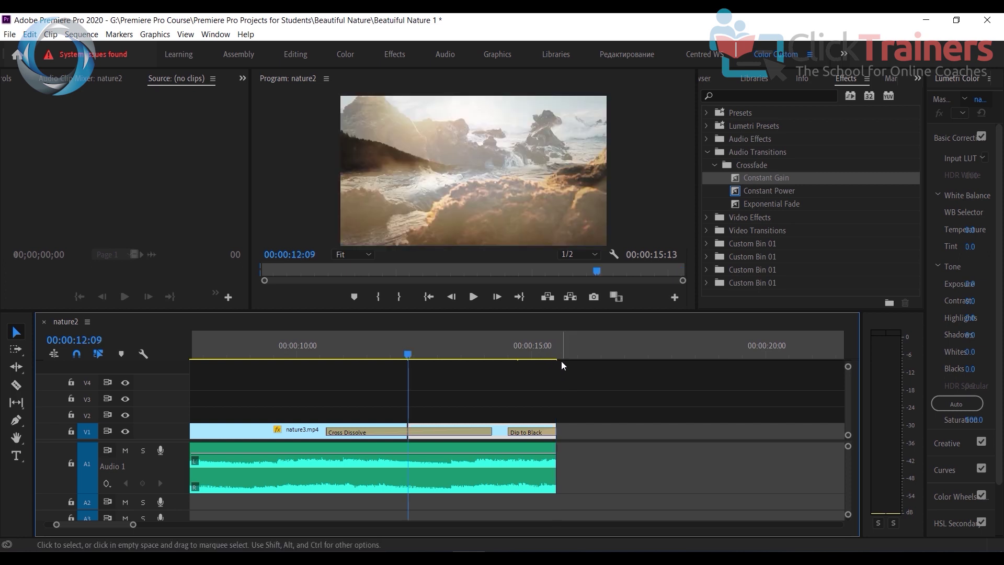
key("Down")
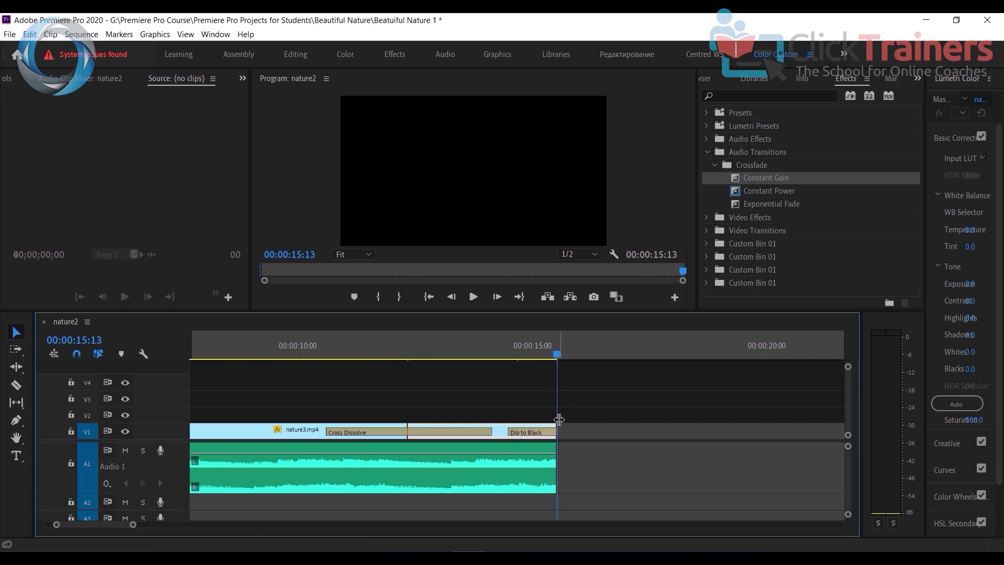
key("o")
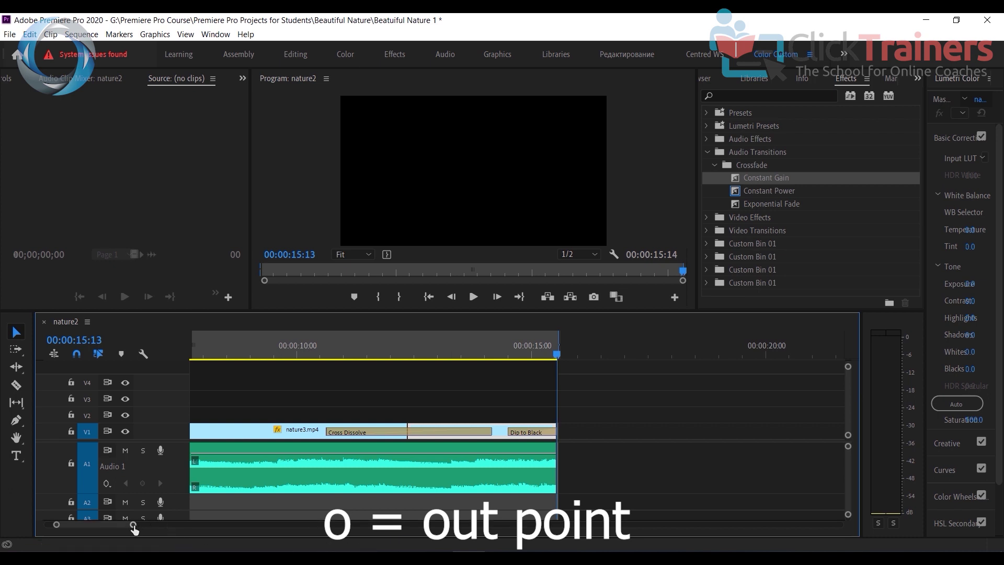
left_click_drag(135, 529, 198, 525)
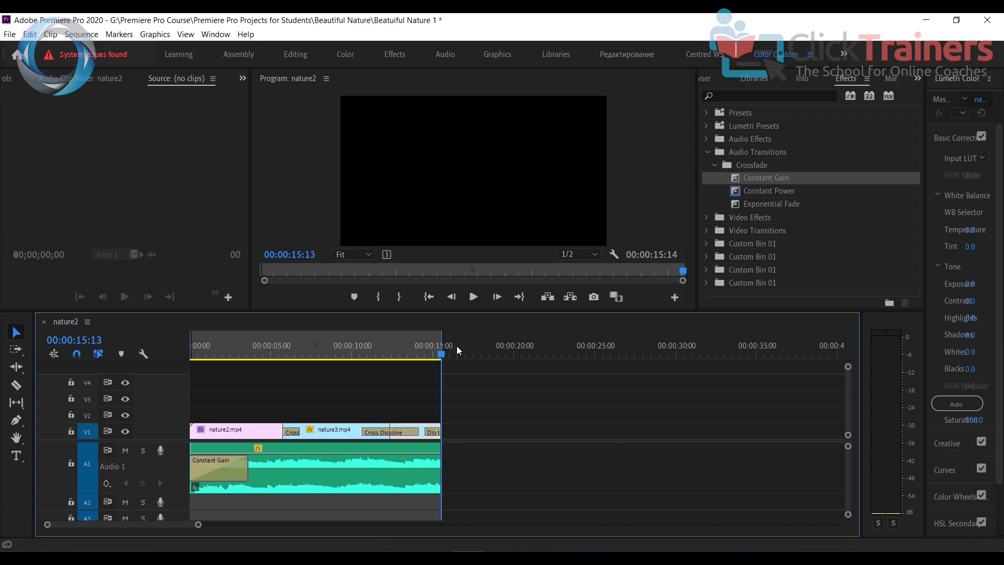
- Open the media export settings for the marked range of the nature2 sequence
left_click(9, 35)
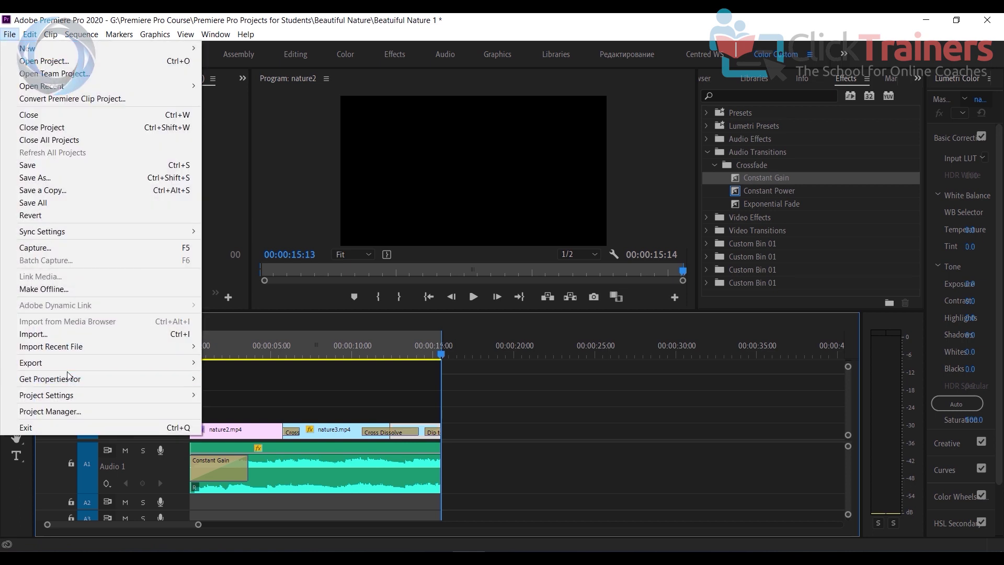
mouse_move(67, 364)
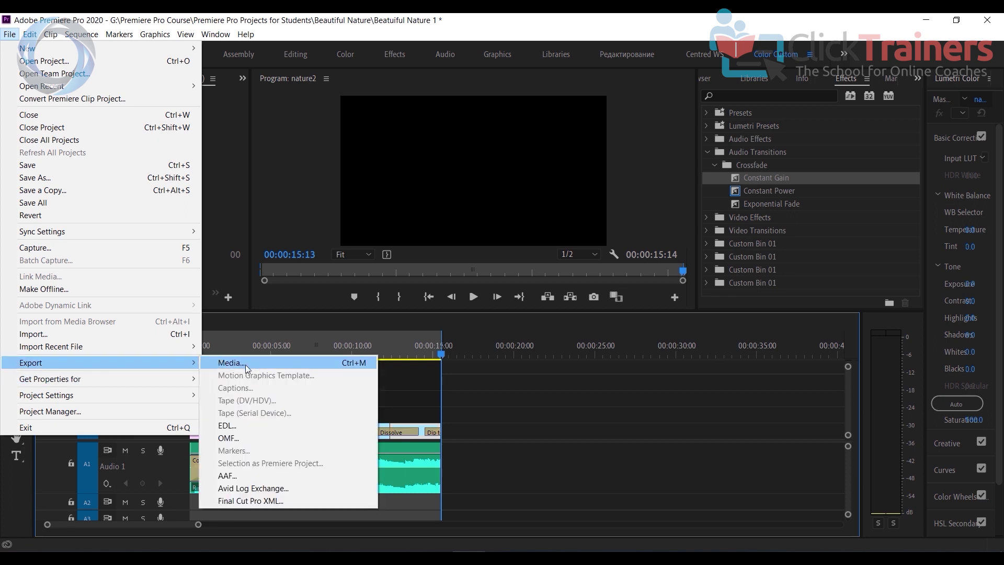
left_click(246, 365)
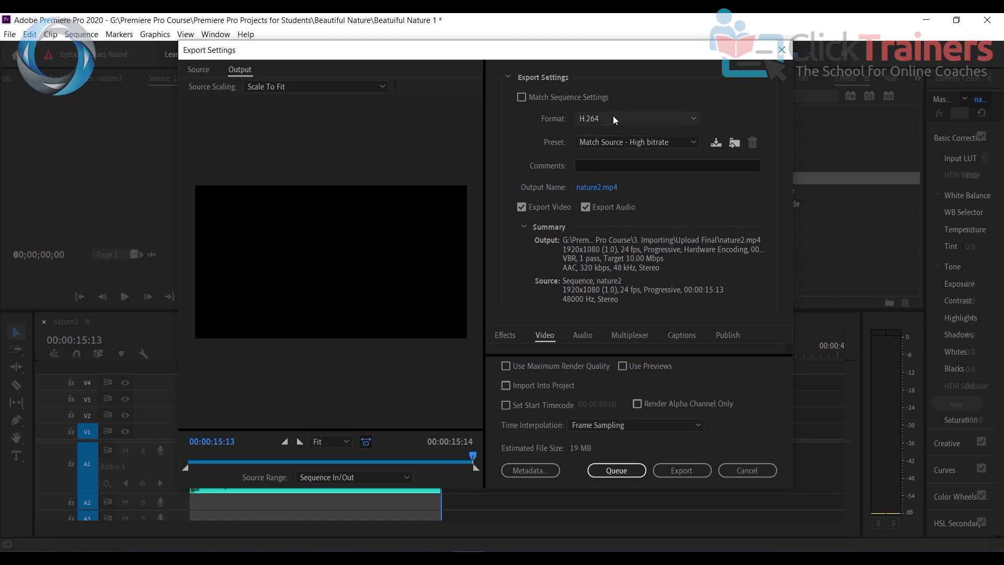
- Look through the available export formats and keep H.264
left_click(594, 120)
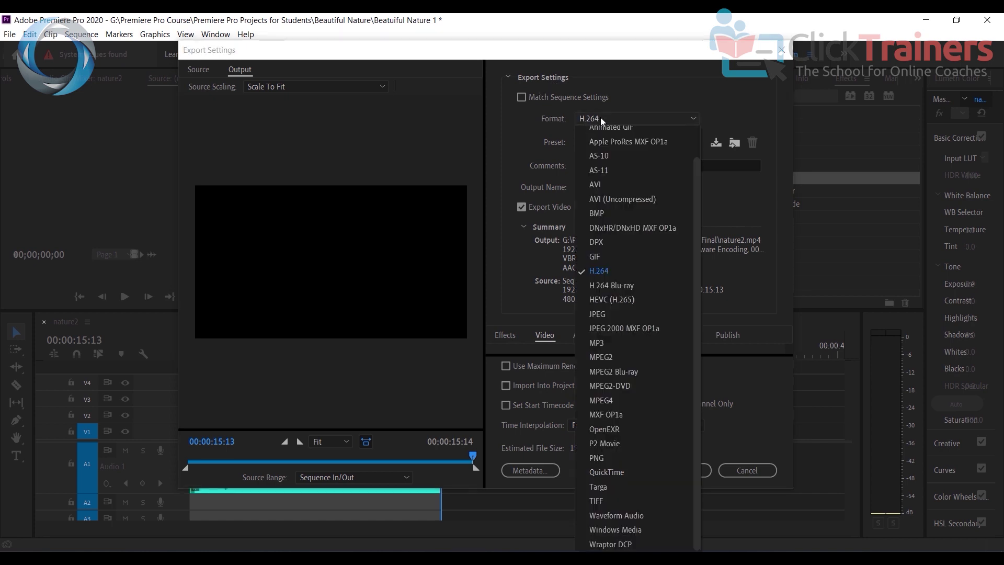
left_click(601, 117)
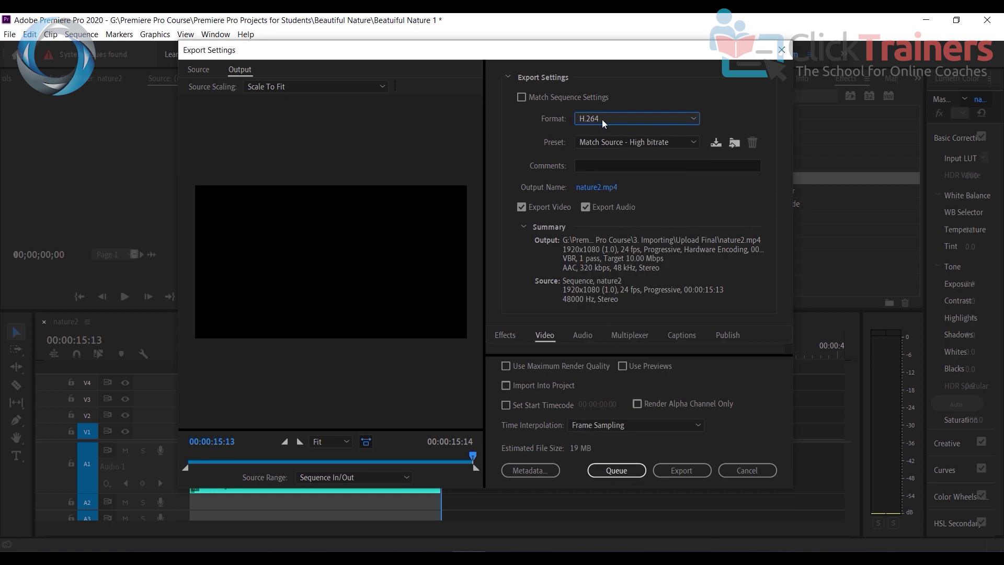
left_click(601, 121)
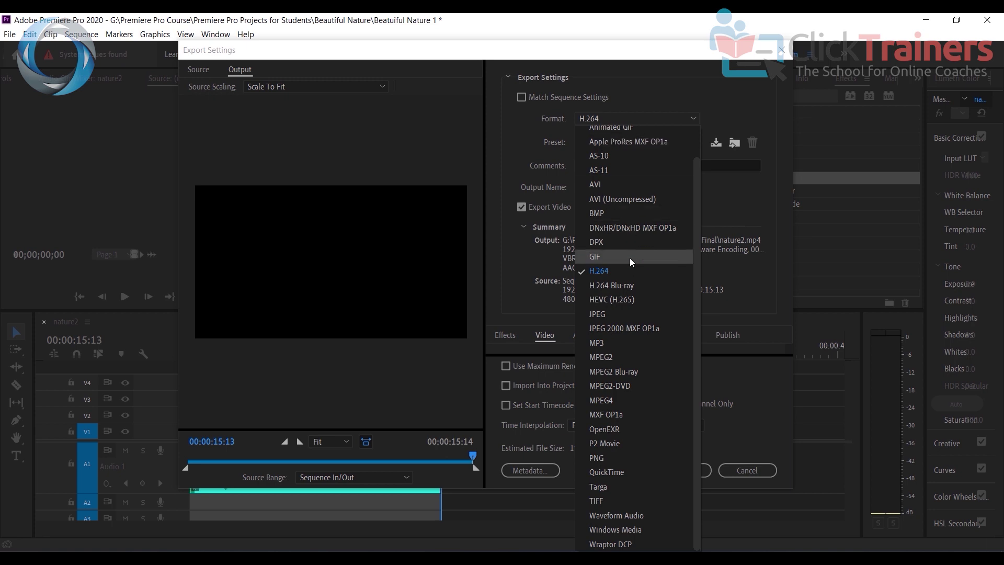
left_click(655, 99)
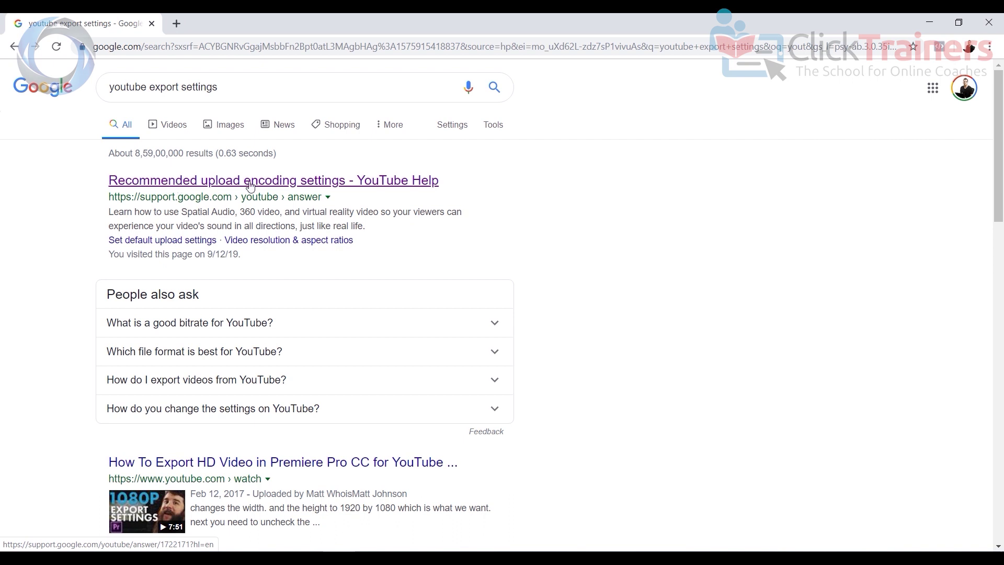
- Switch to the browser and review YouTube Help's "Recommended upload encoding settings" article from the search results
left_click(319, 187)
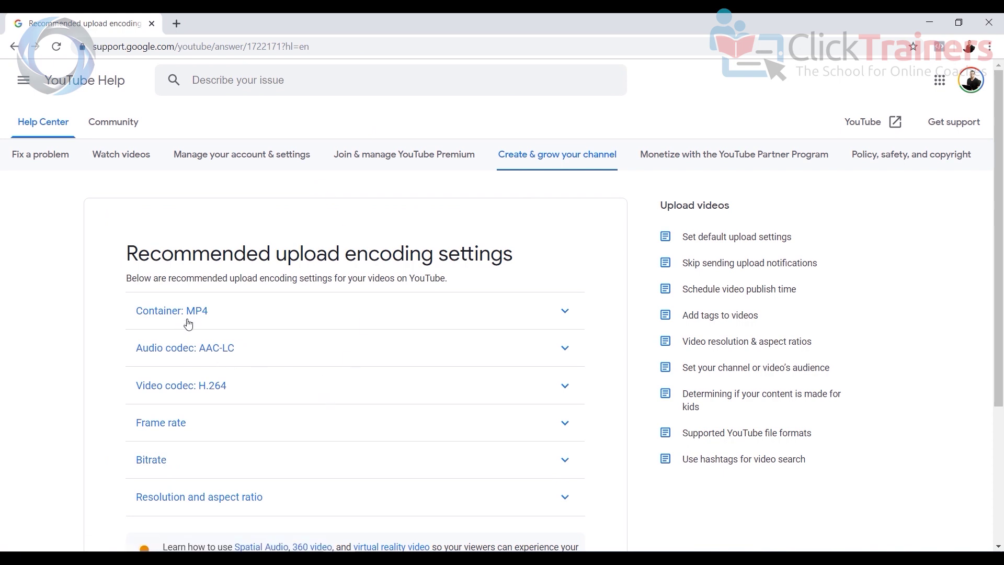
scroll(188, 325, "down", 2)
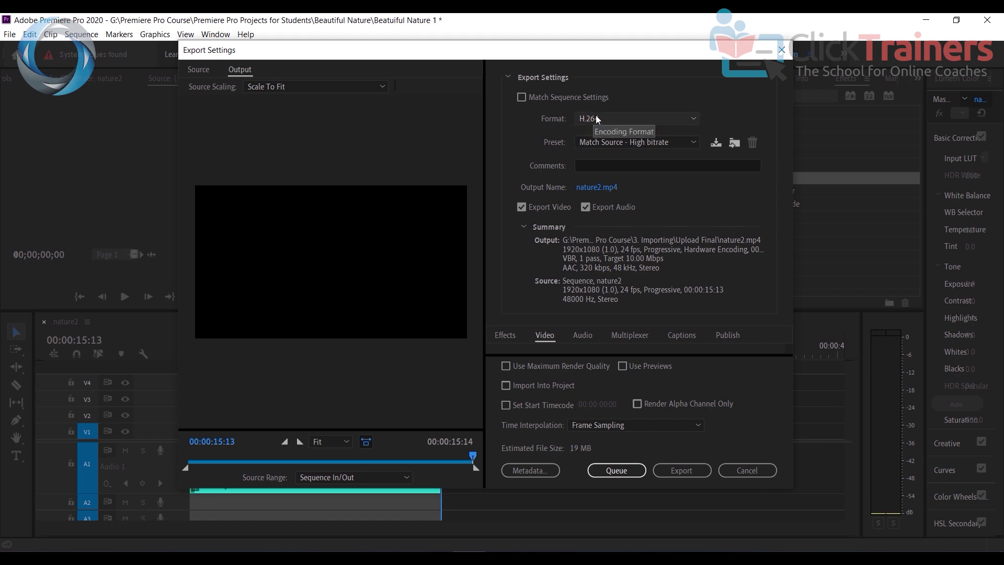
- Look through the H.264 export presets and apply YouTube 1080p Full HD
left_click(617, 140)
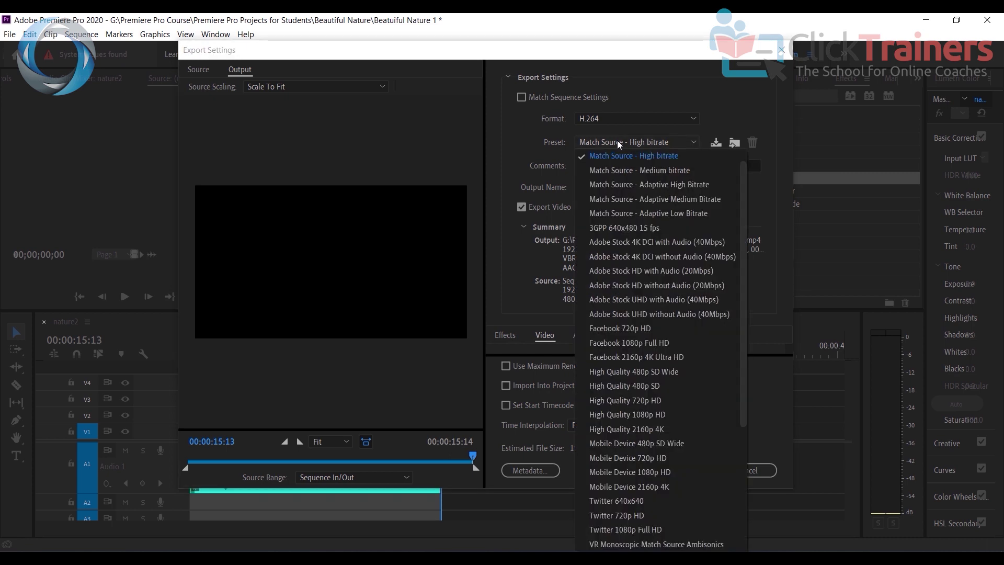
scroll(655, 225, "down", 5)
scroll(654, 221, "up", 5)
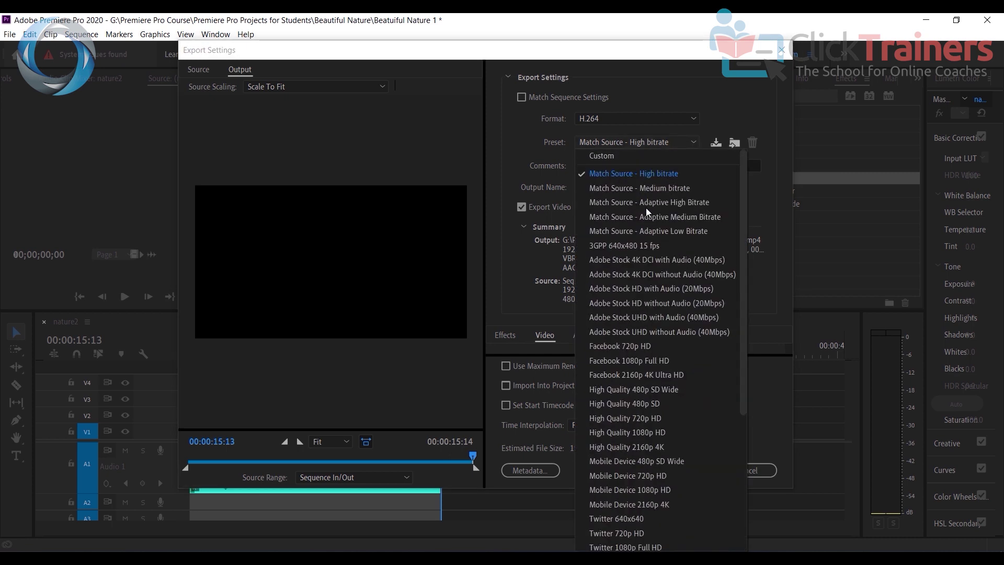
scroll(632, 297, "down", 5)
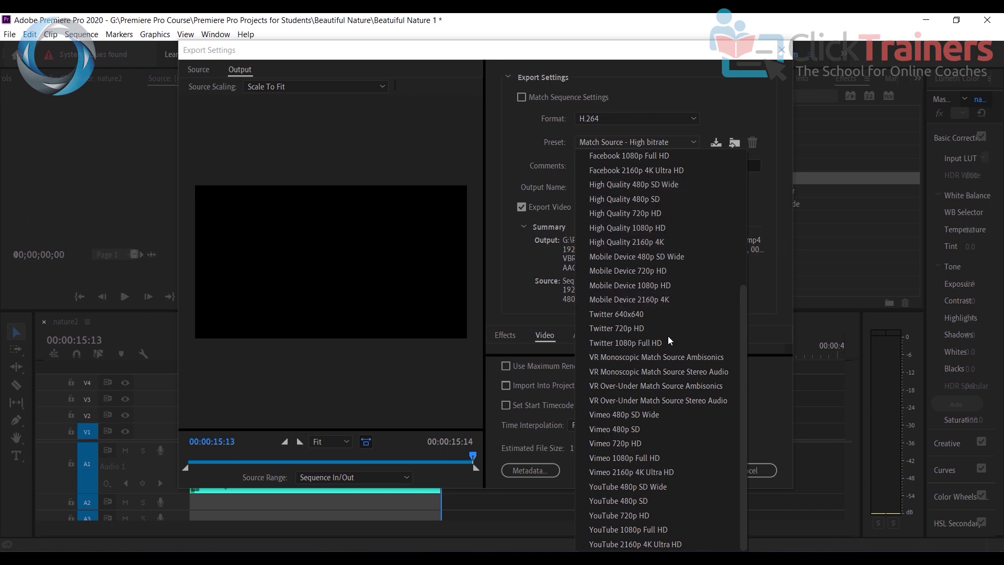
left_click(641, 531)
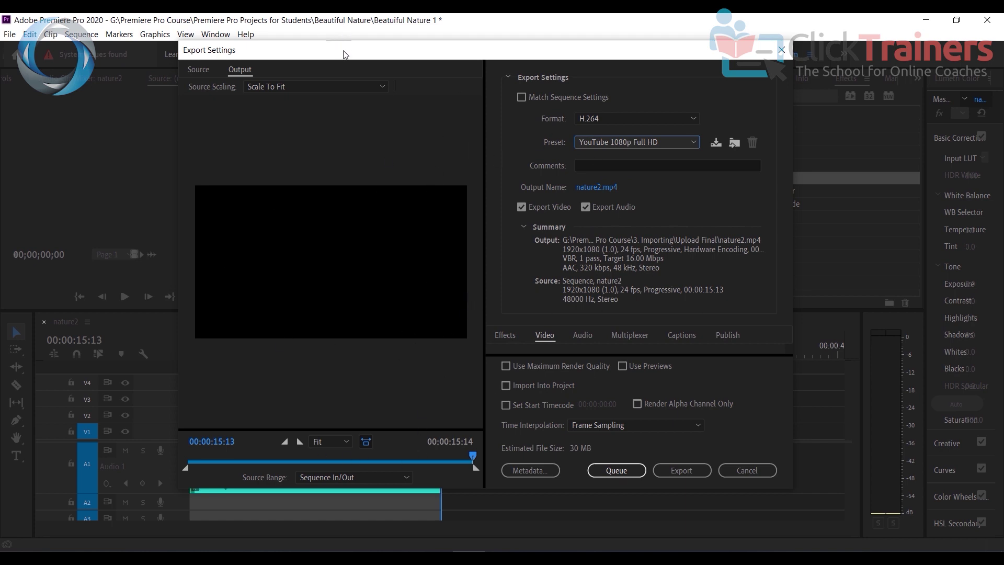
left_click_drag(346, 55, 404, 57)
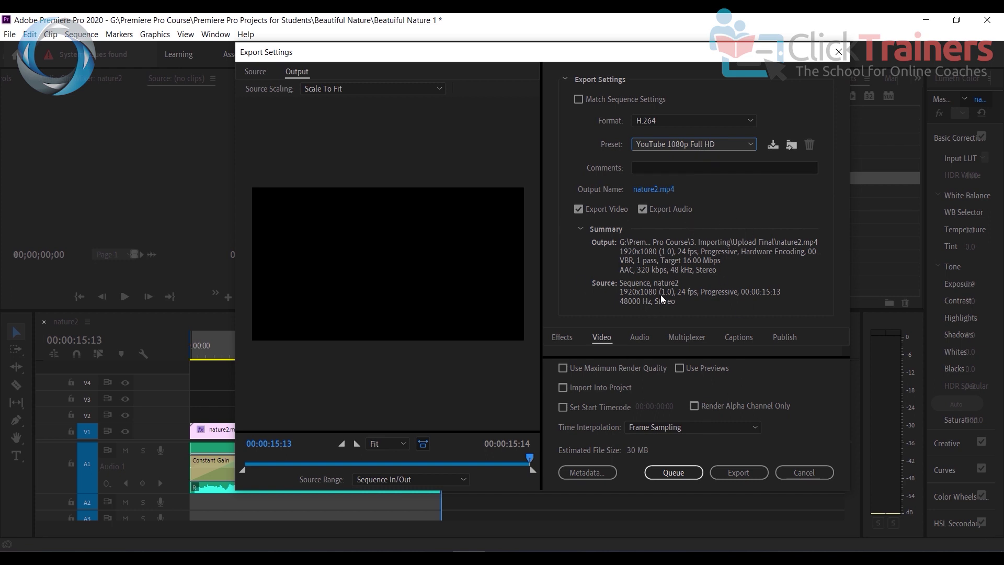
- Set the output file to "Beautiful Nature" on the Desktop as an MP4 and export the video
left_click(649, 192)
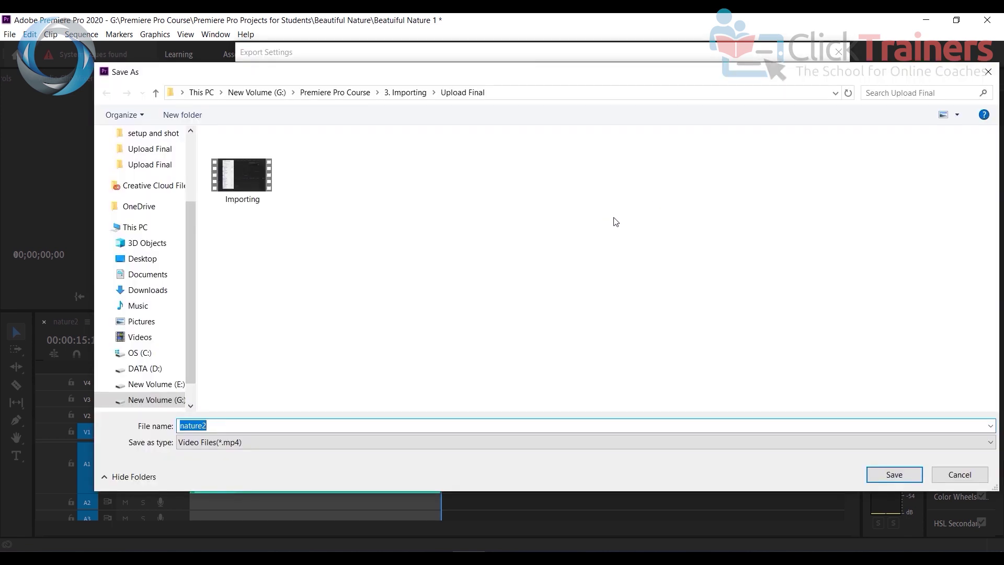
left_click(147, 262)
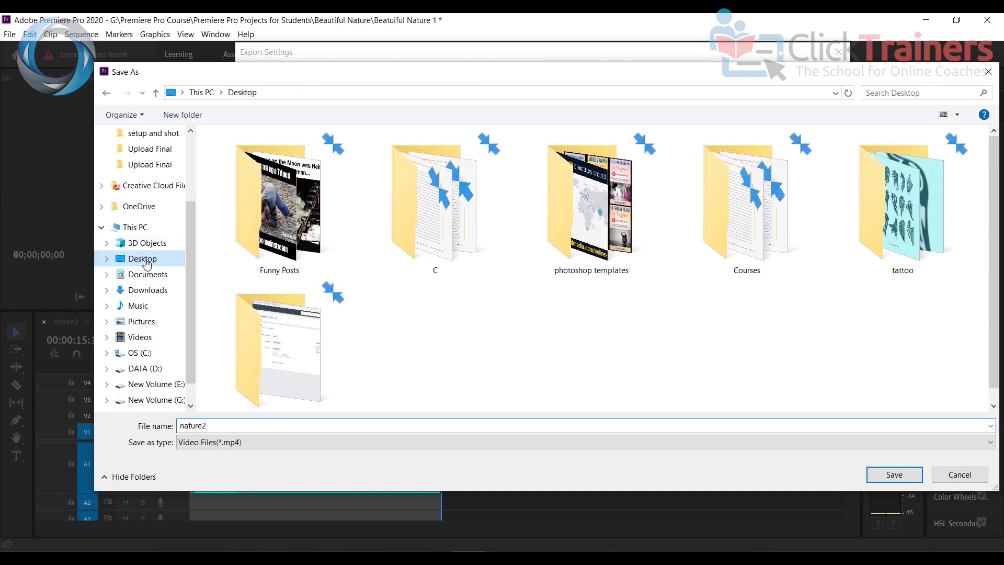
right_click(432, 346)
left_click(378, 383)
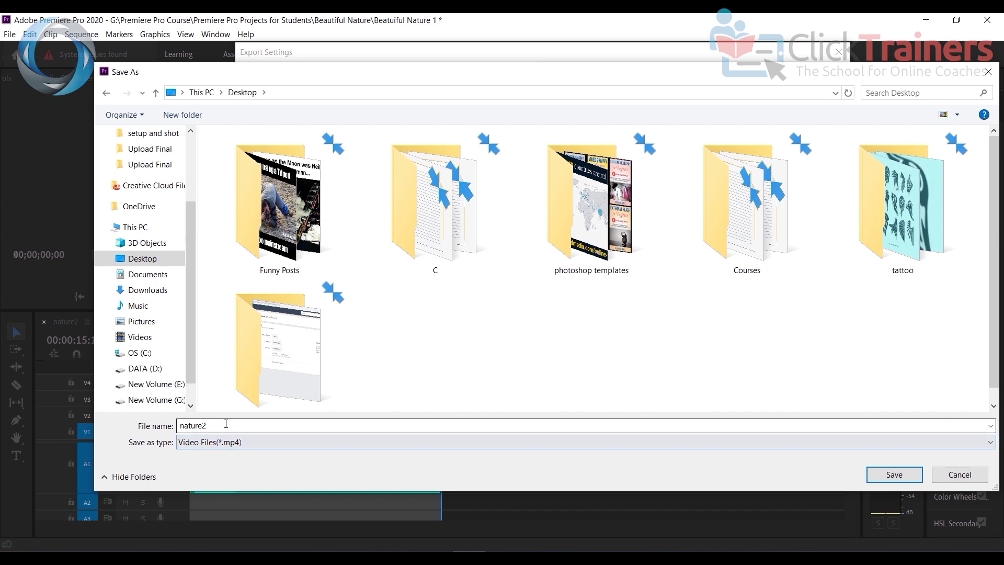
left_click_drag(224, 425, 168, 431)
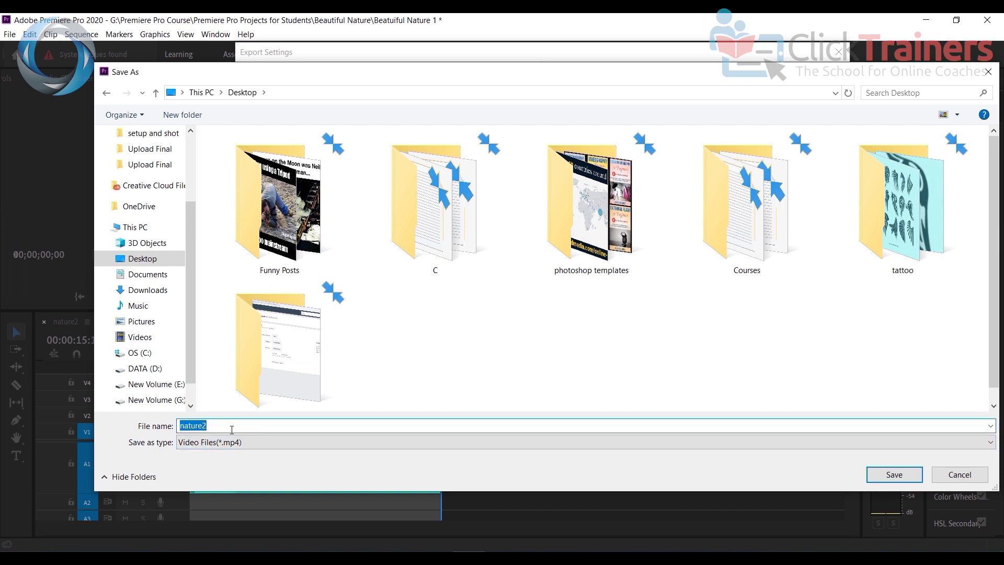
type("Beautiful Nature")
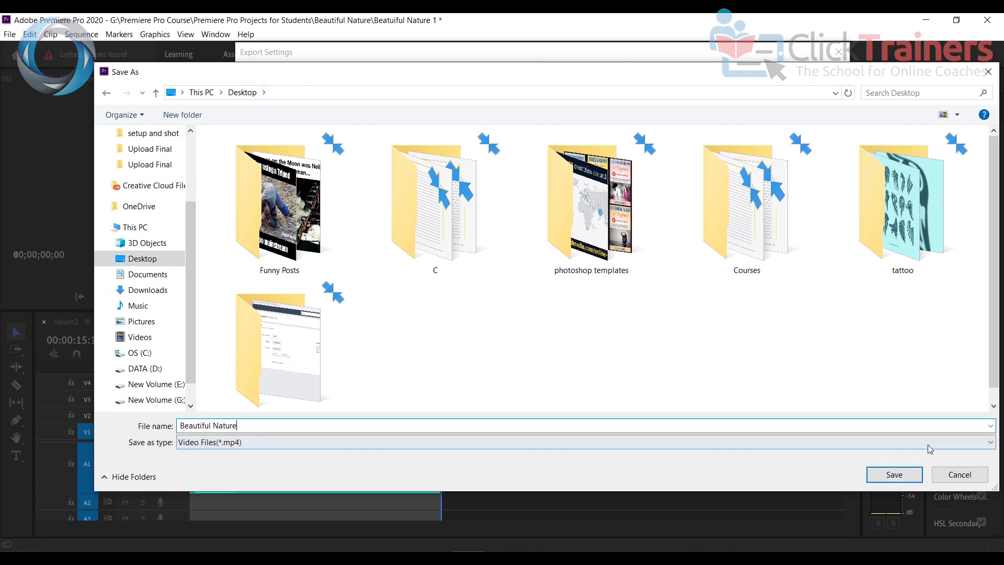
left_click(896, 478)
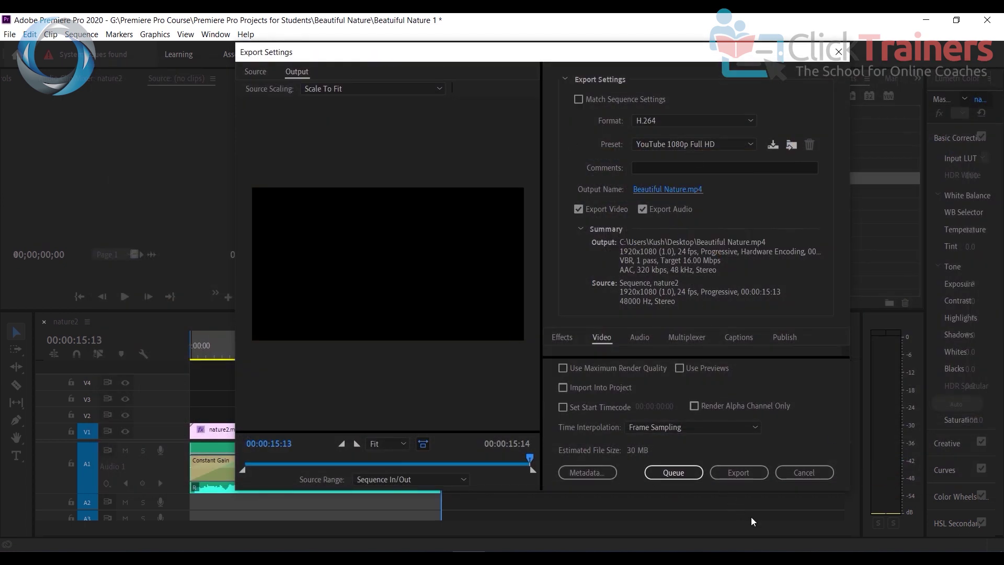
left_click(736, 472)
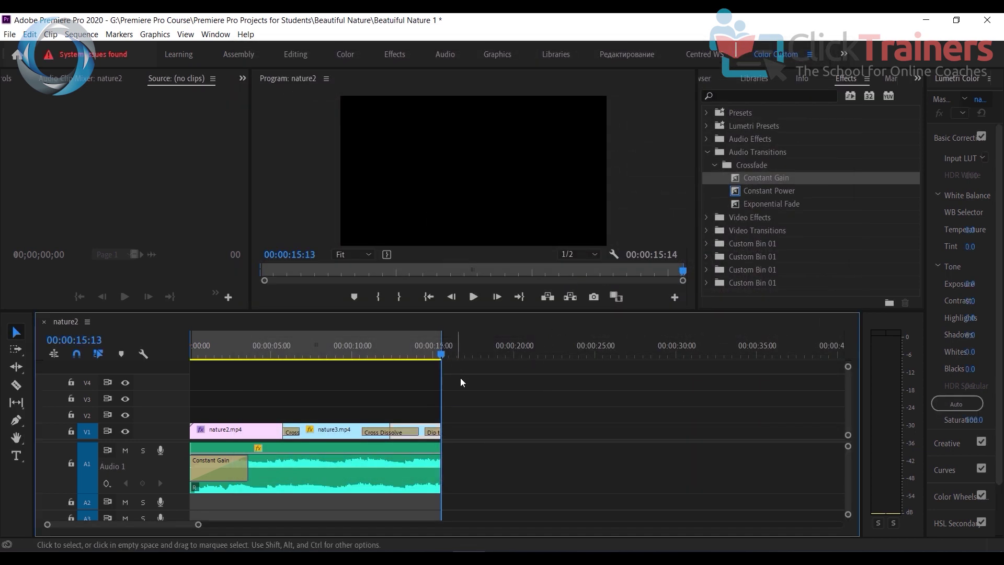
- Switch to the desktop, dismiss the Movavi update notice, and play the exported Beautiful Nature video in an enlarged player window
left_click(917, 22)
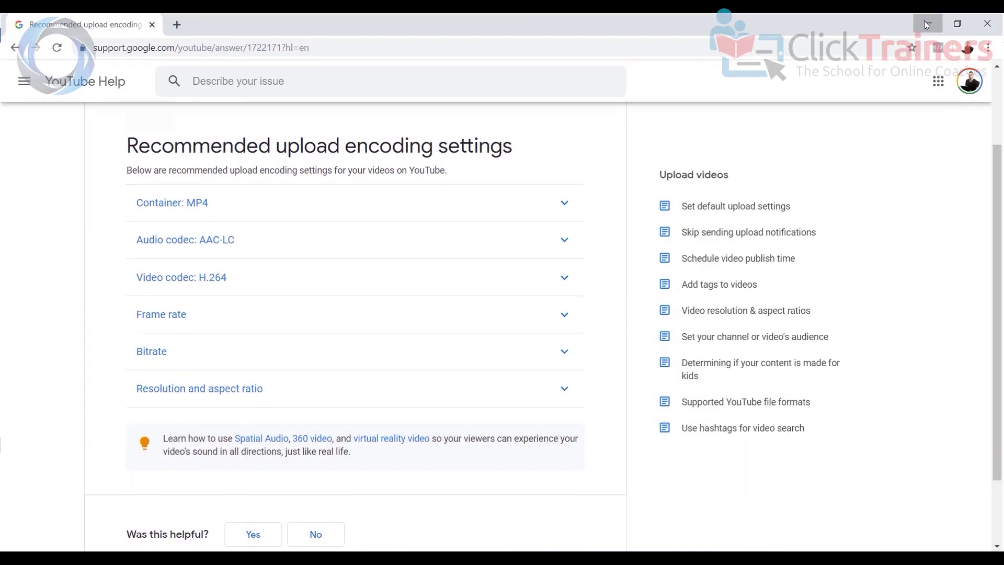
left_click(925, 24)
left_click(926, 24)
left_click(926, 24)
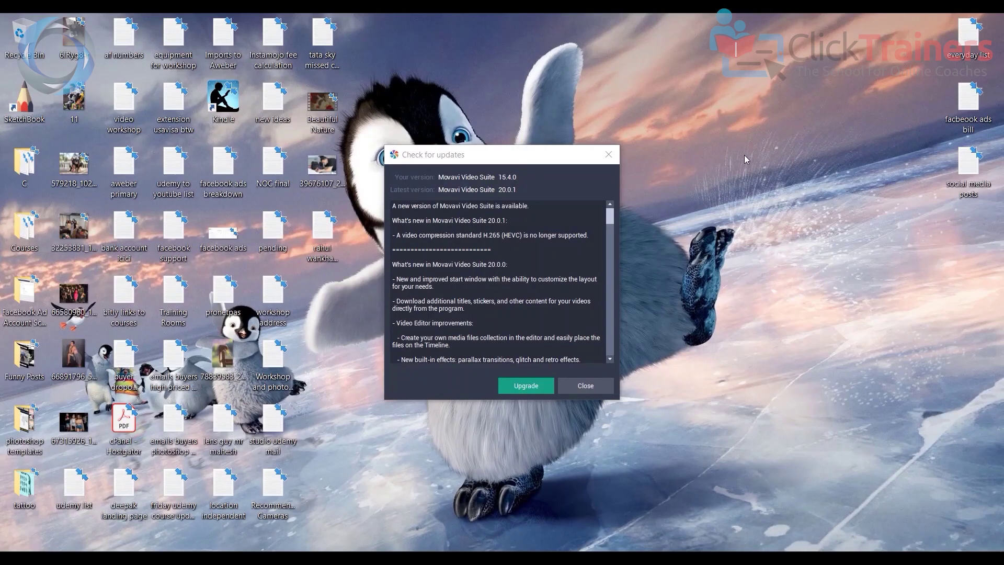
left_click(608, 155)
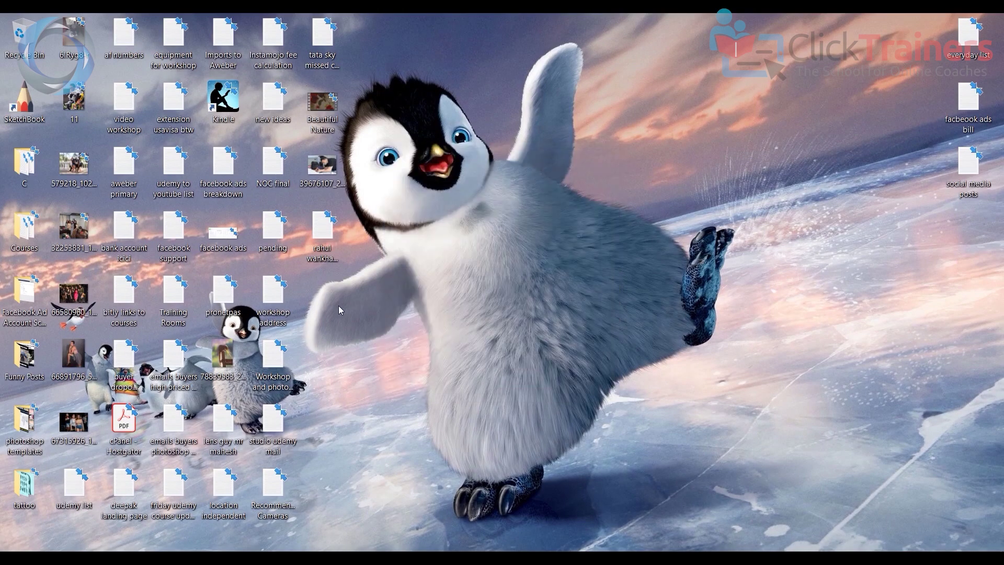
double_click(322, 104)
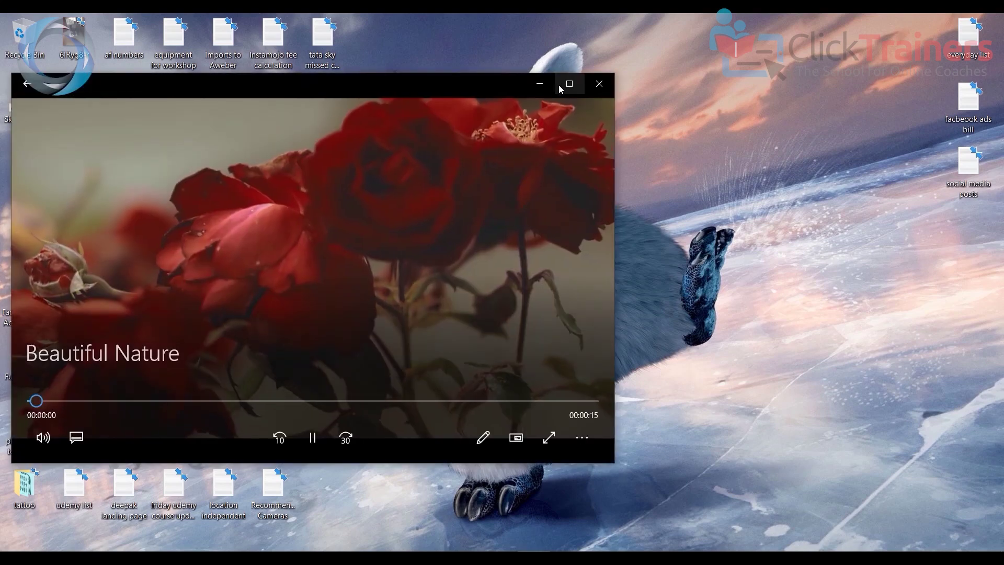
left_click(569, 84)
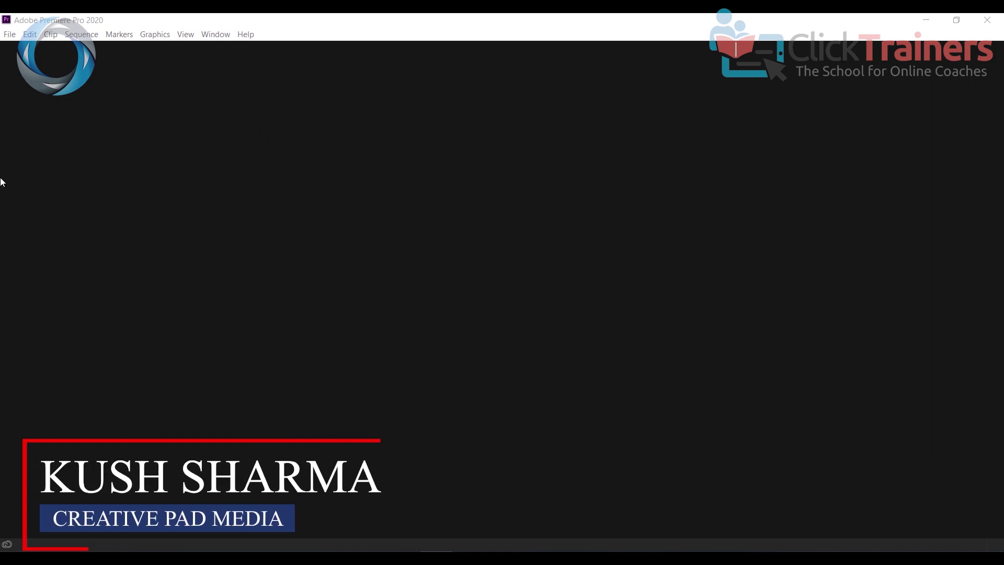
- Start a new project in Premiere Pro
left_click(10, 34)
left_click(10, 34)
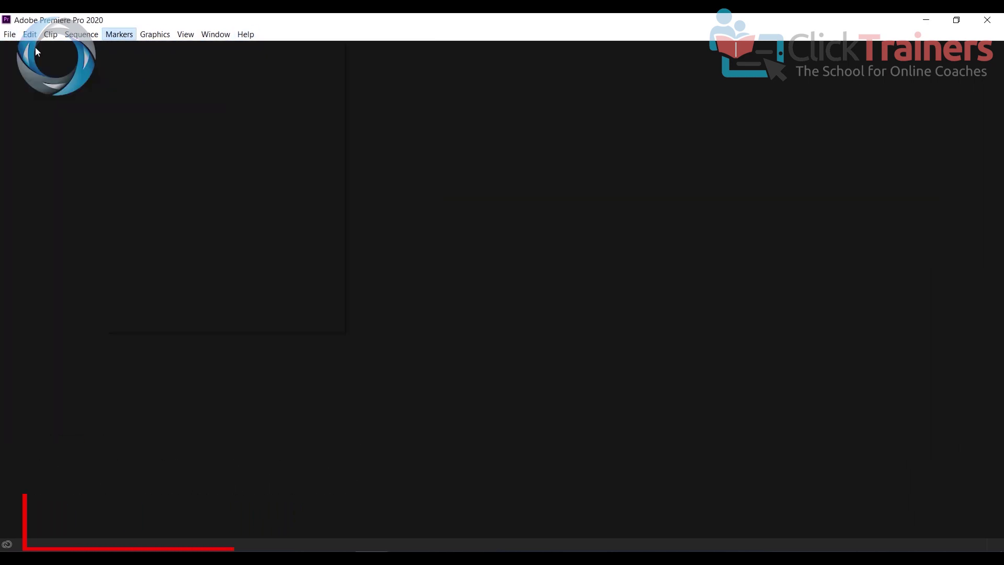
left_click(11, 35)
left_click(10, 34)
left_click(10, 34)
mouse_move(246, 35)
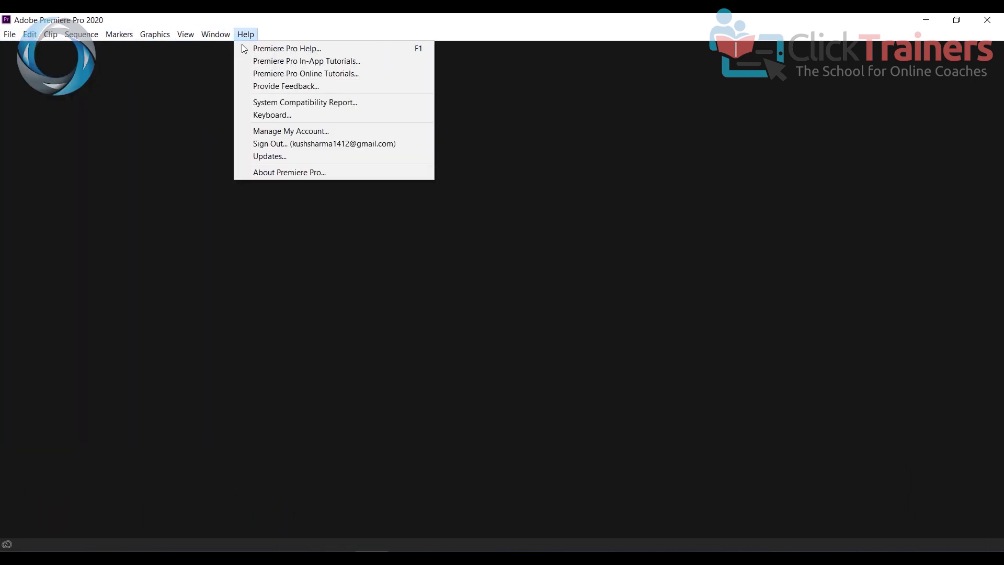
left_click(10, 34)
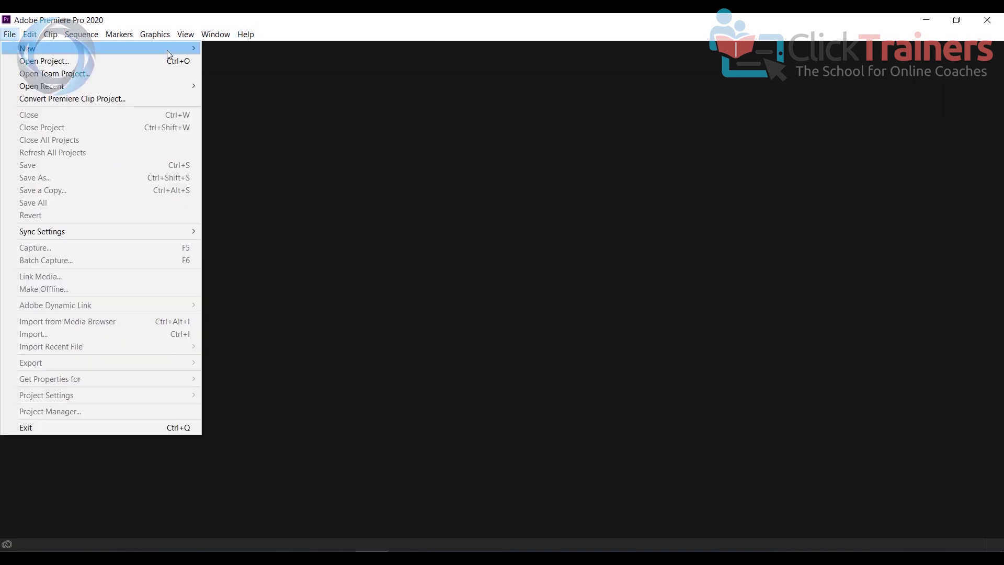
mouse_move(167, 50)
left_click(249, 49)
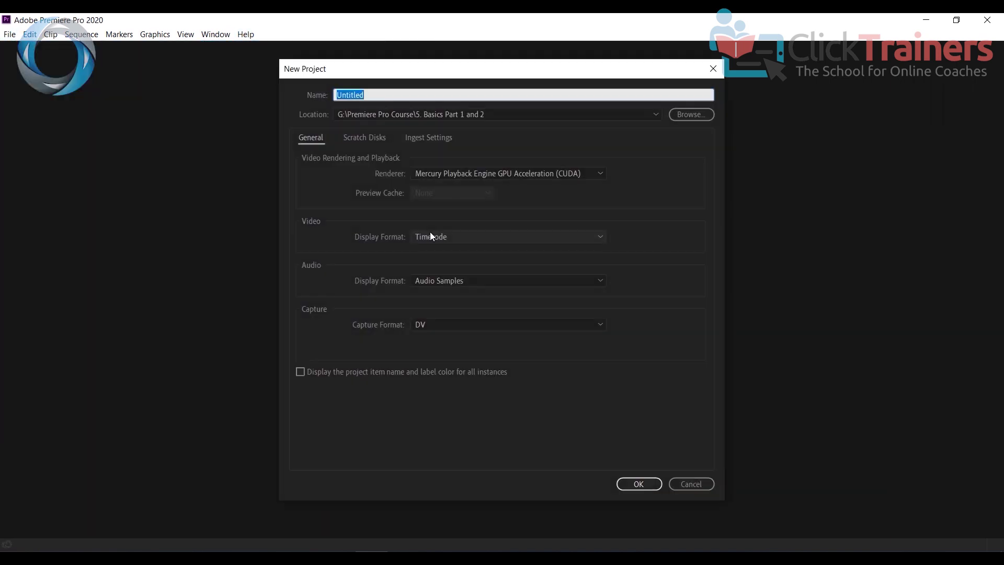
- Set the new project's location to the Videography Course Lesson folder inside Premiere Pro Projects for Students
left_click(690, 114)
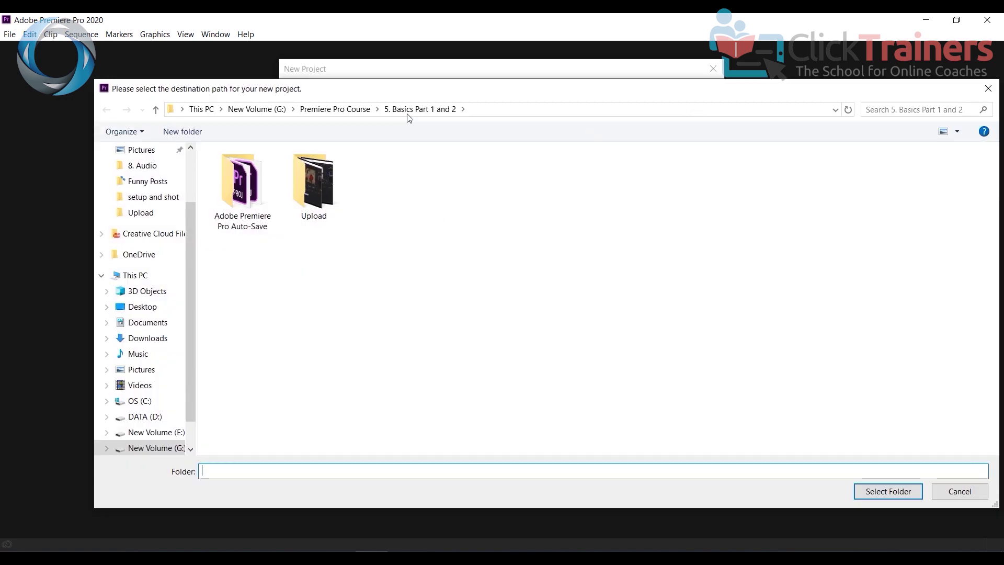
left_click(355, 110)
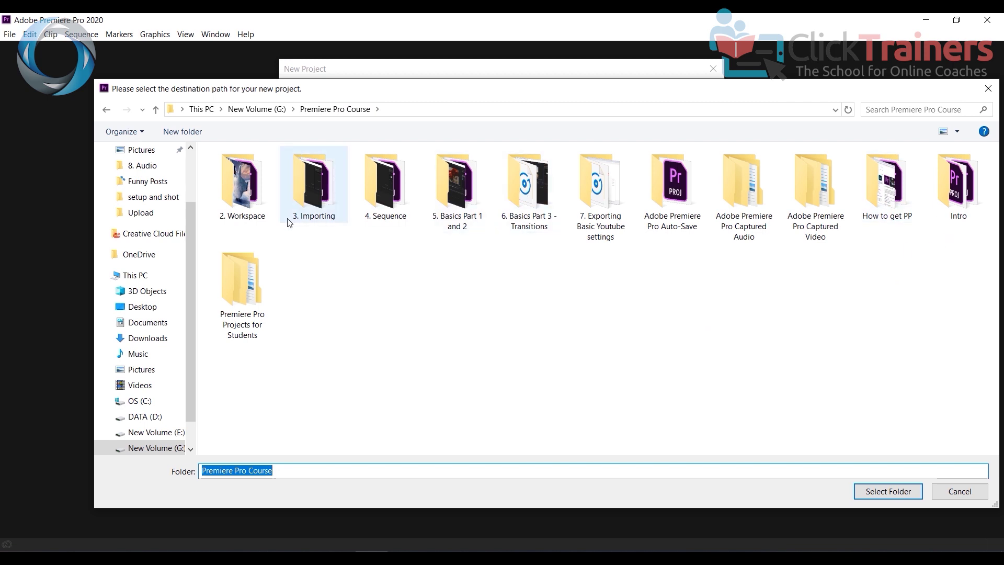
double_click(234, 291)
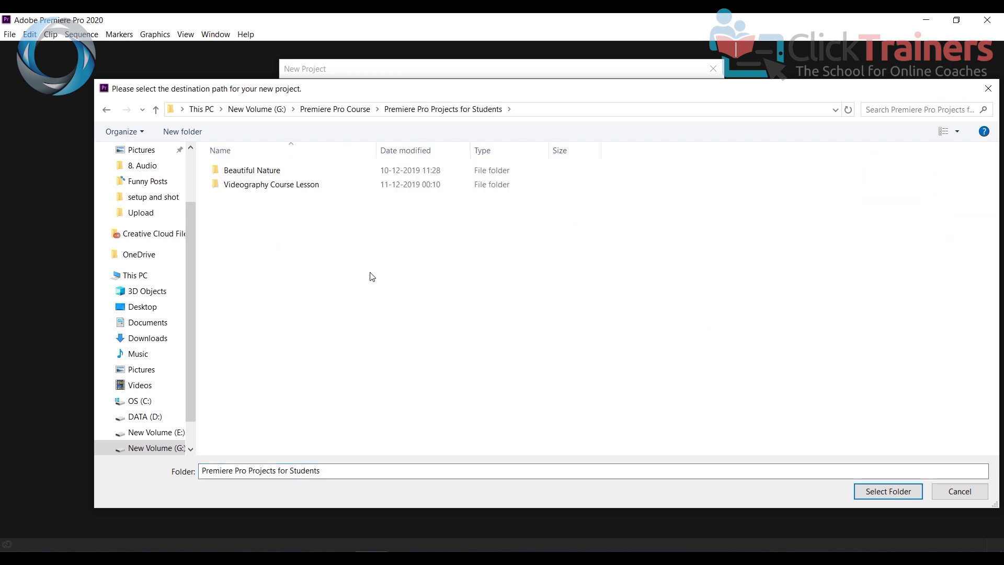
left_click(294, 186)
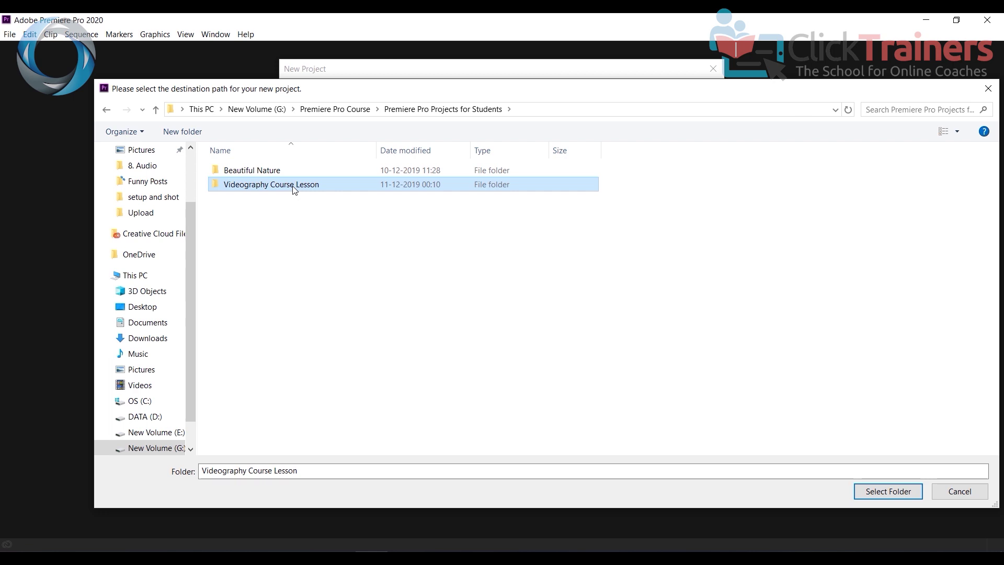
double_click(293, 186)
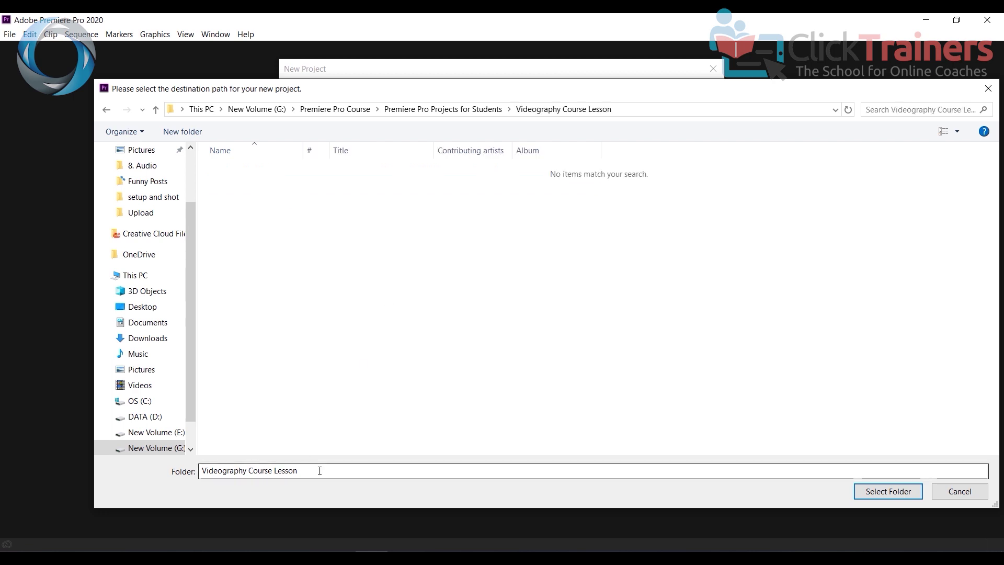
left_click(888, 491)
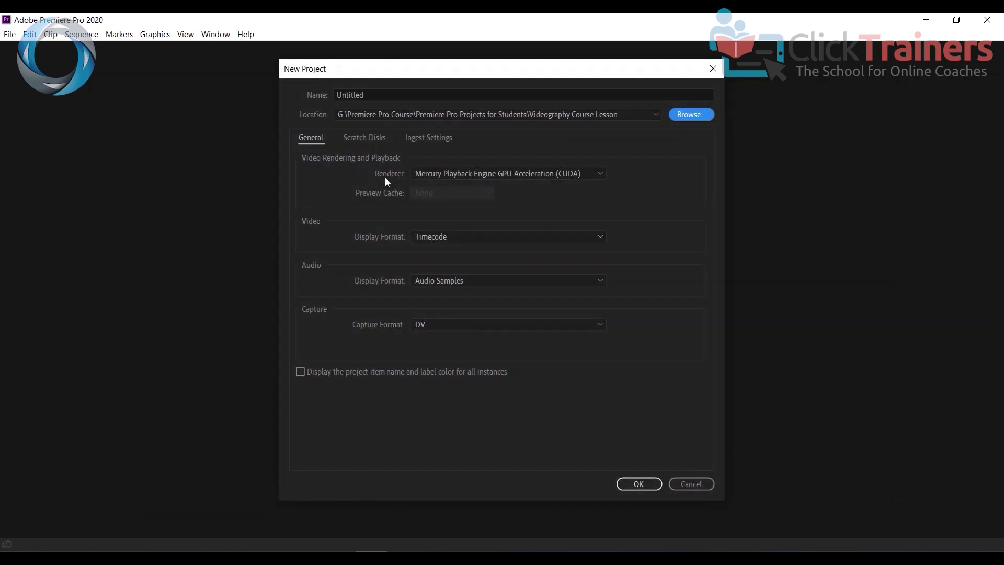
- Name the project "Videography Course Lesson" and create it with the default general settings
left_click(377, 98)
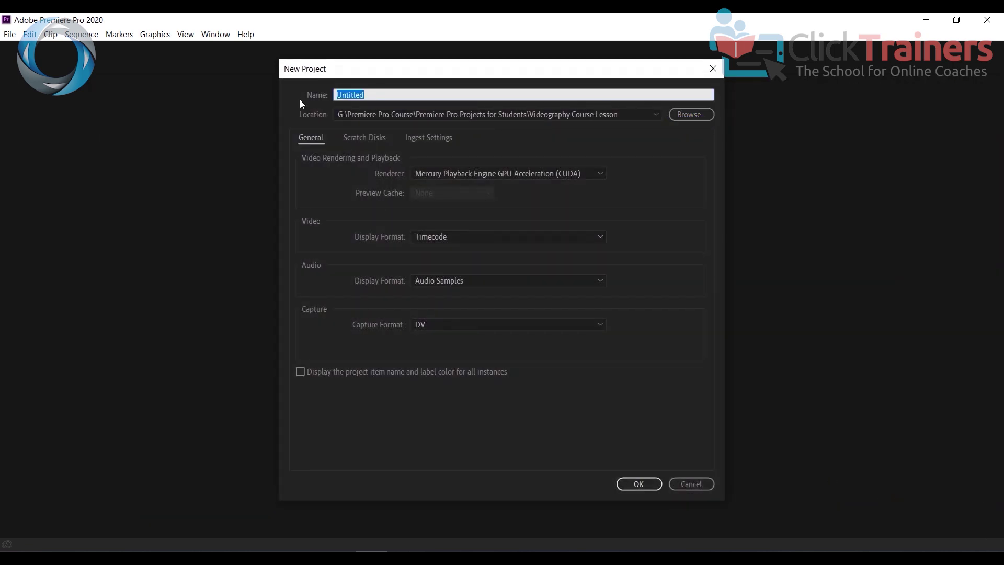
type("Videography Course Lesson")
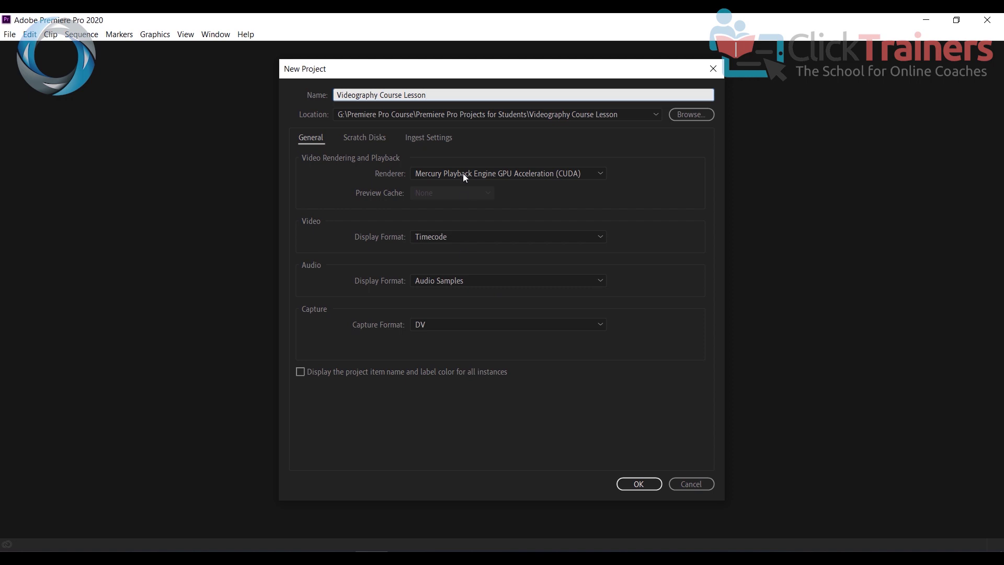
left_click(639, 484)
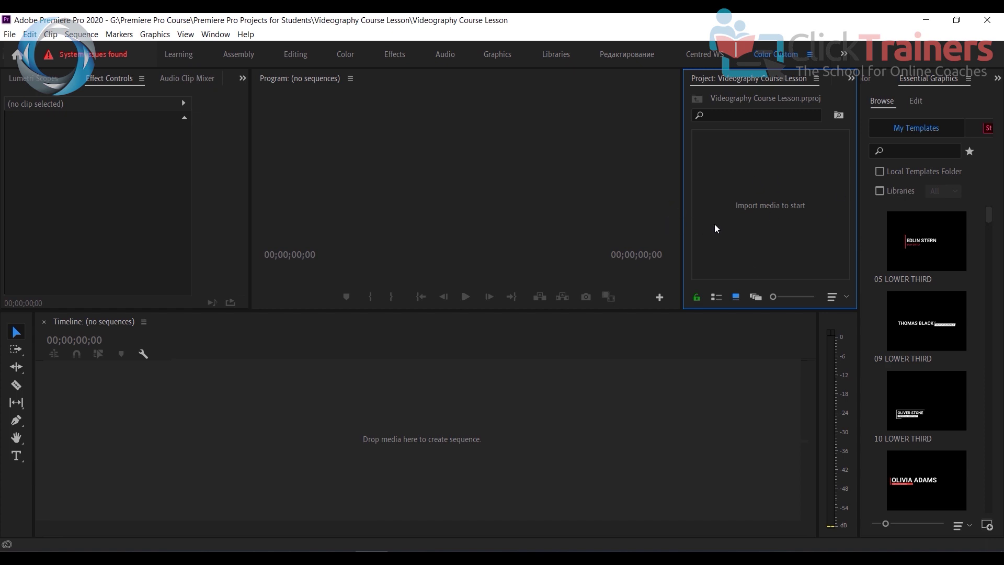
- Start a media import and browse through Premiere Pro Course and Premiere Pro Projects for Students to the Videography Course Lesson folder
left_click(9, 34)
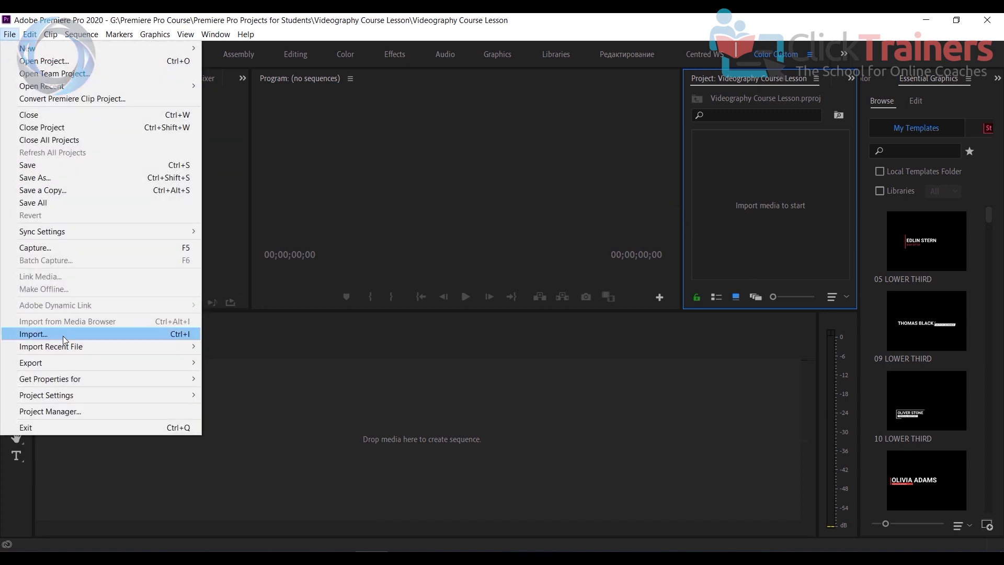
left_click(67, 334)
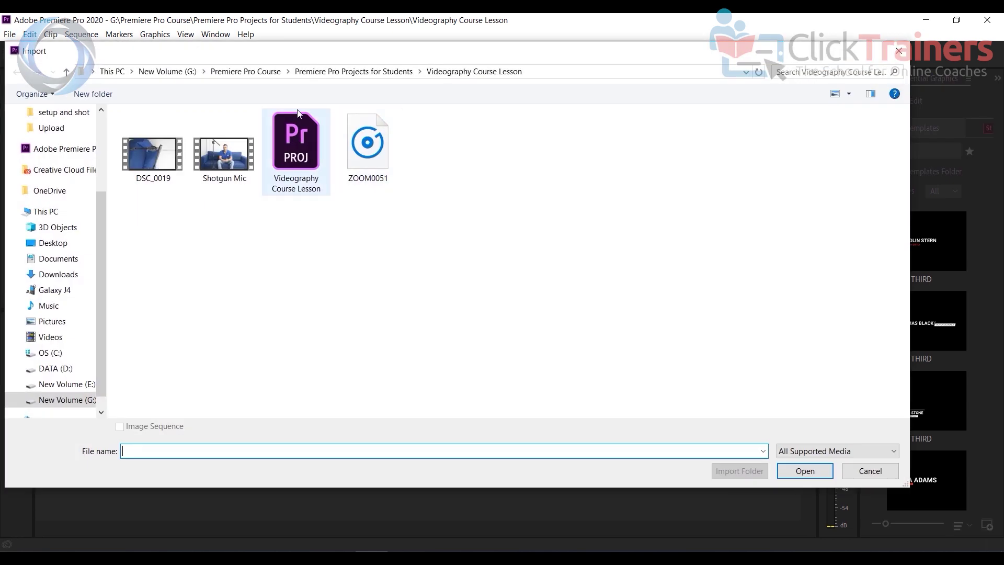
left_click(266, 71)
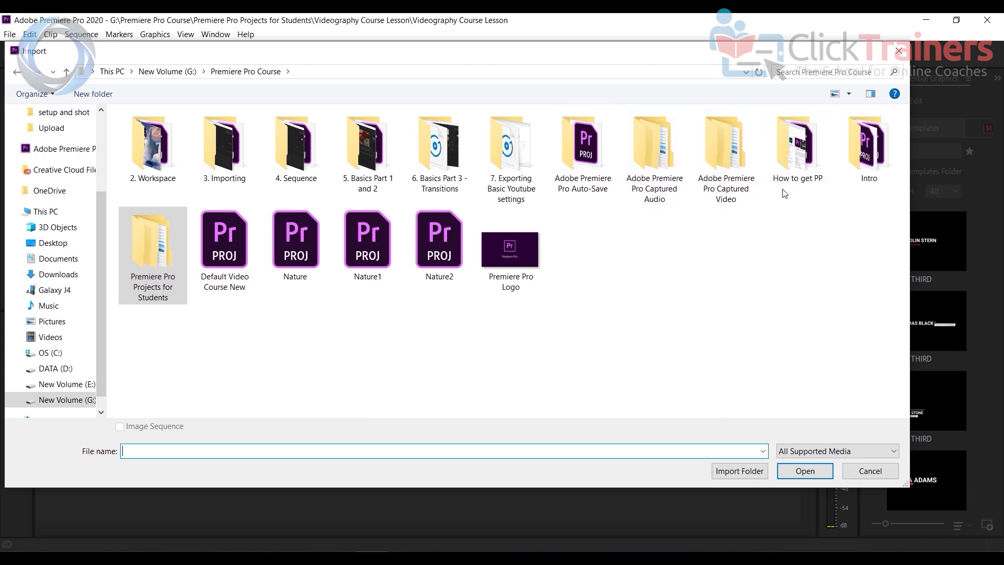
double_click(159, 265)
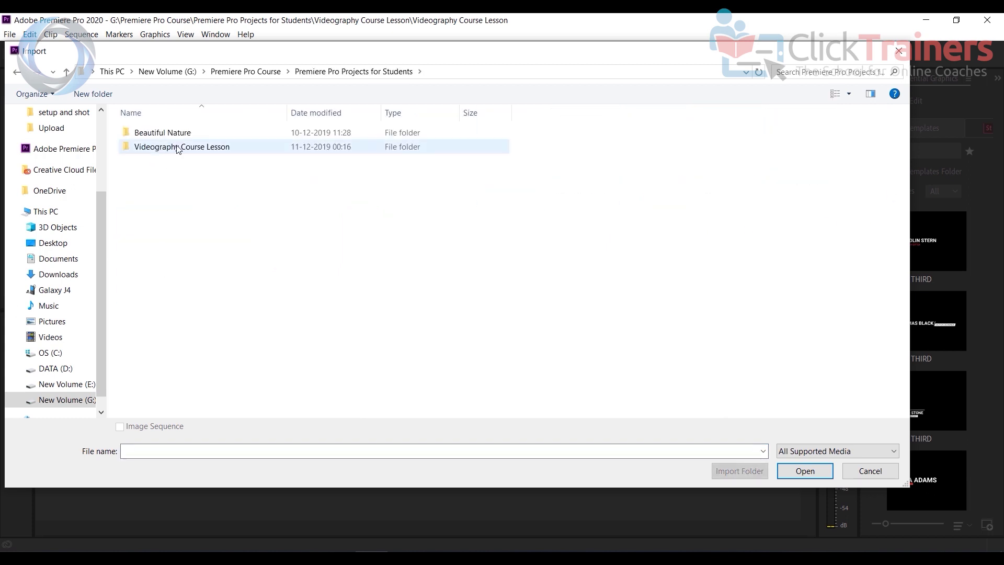
double_click(209, 152)
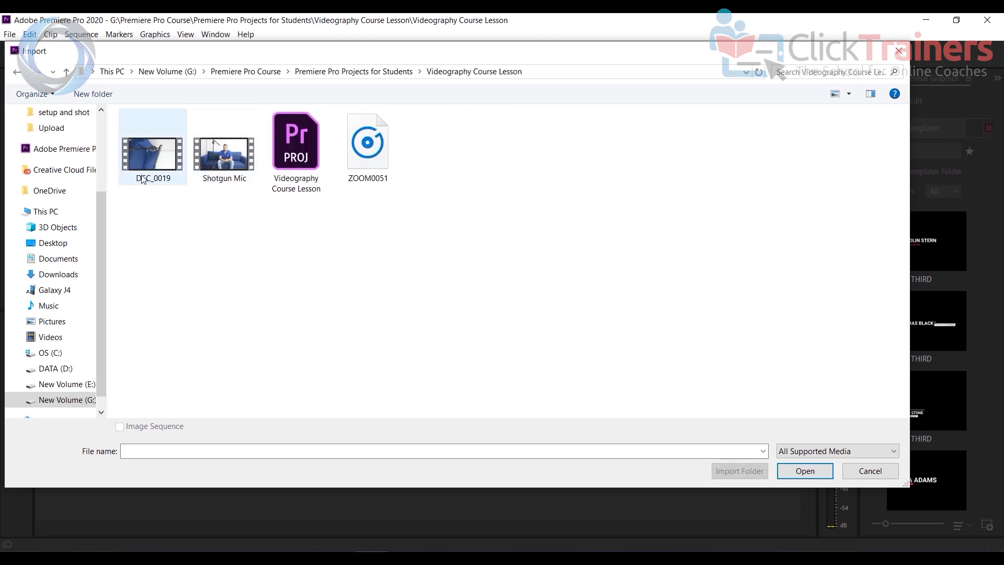
left_click(152, 151)
left_click(224, 153)
left_click(354, 167)
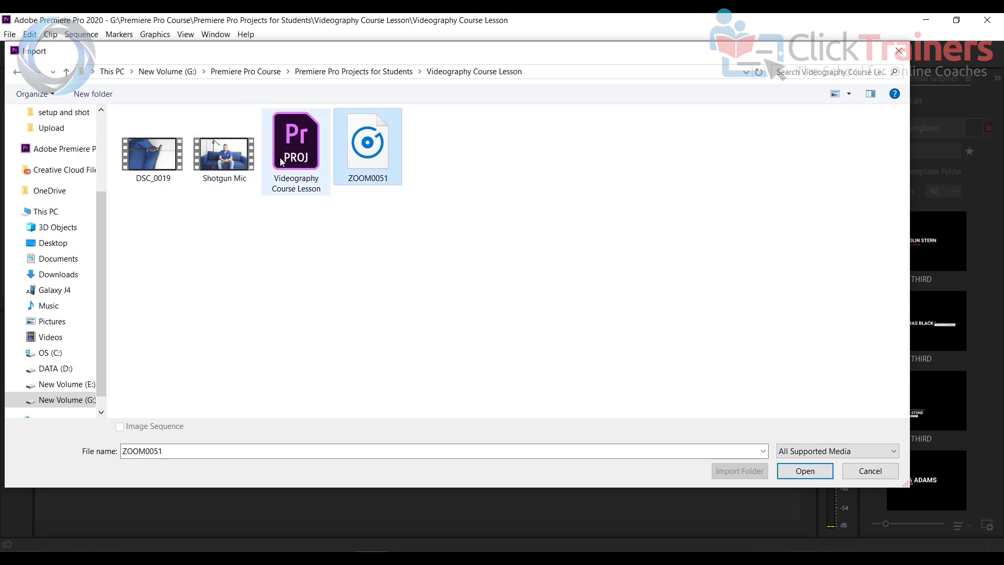
left_click(136, 167)
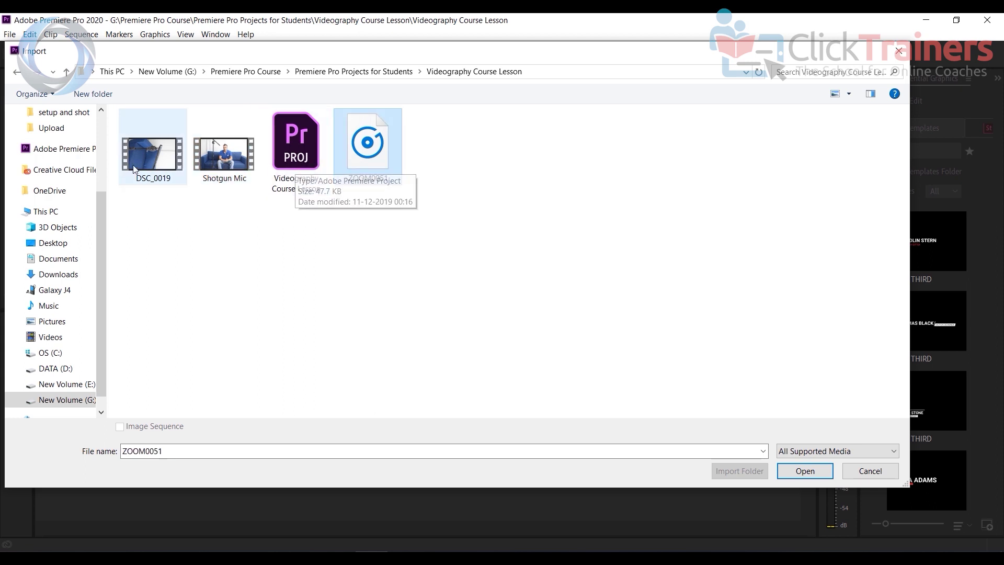
left_click(234, 163)
left_click(354, 161)
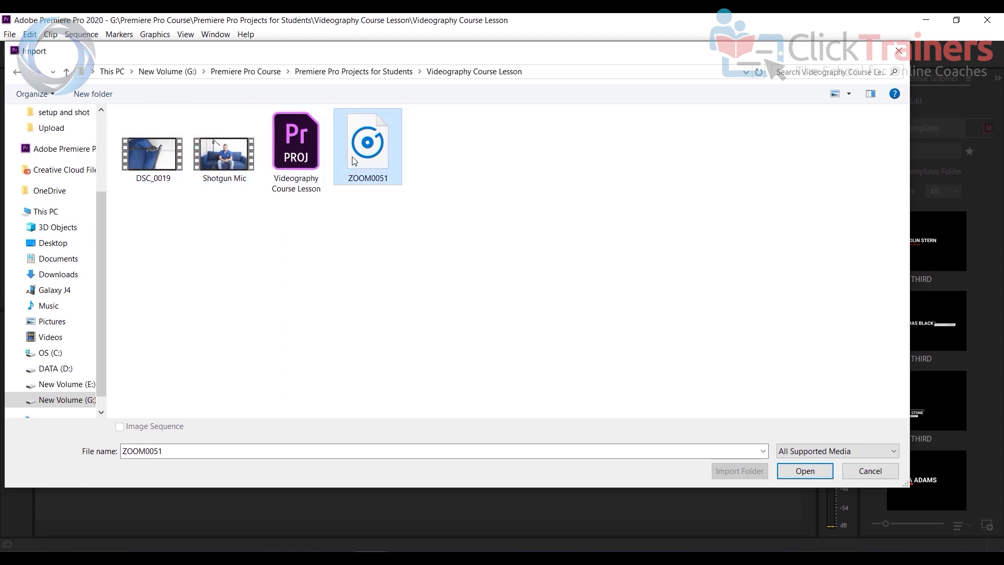
left_click(338, 73)
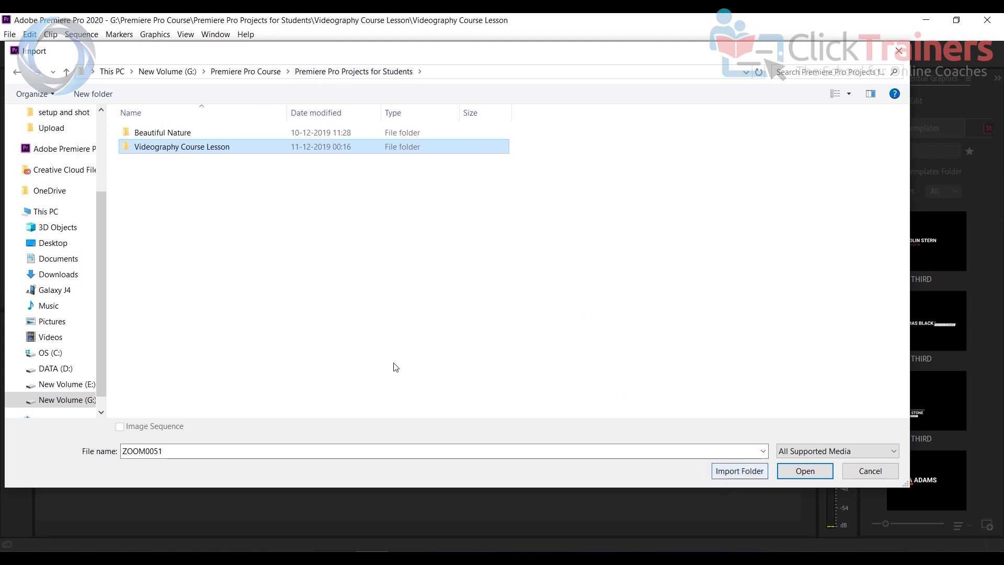
left_click_drag(753, 55, 759, 119)
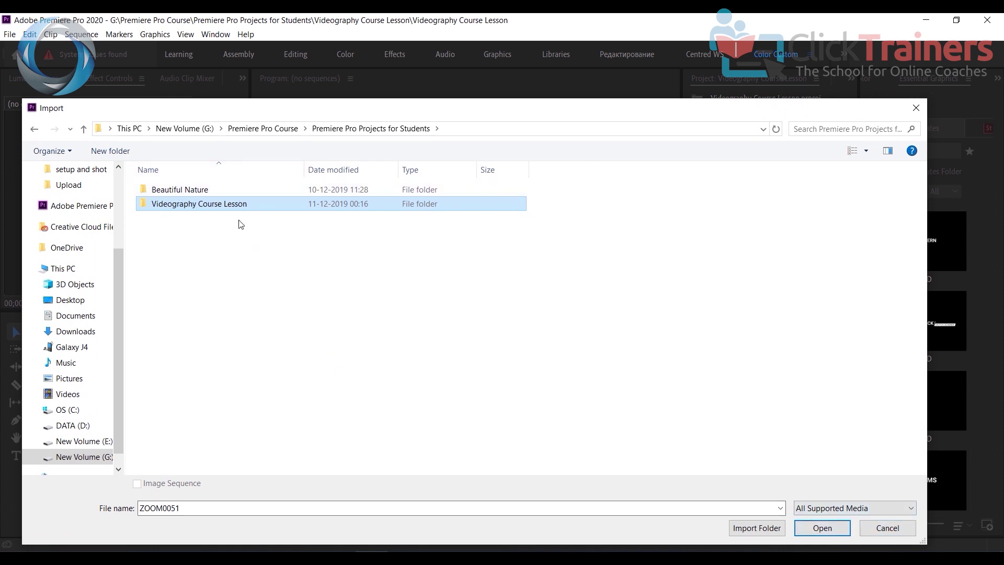
double_click(193, 204)
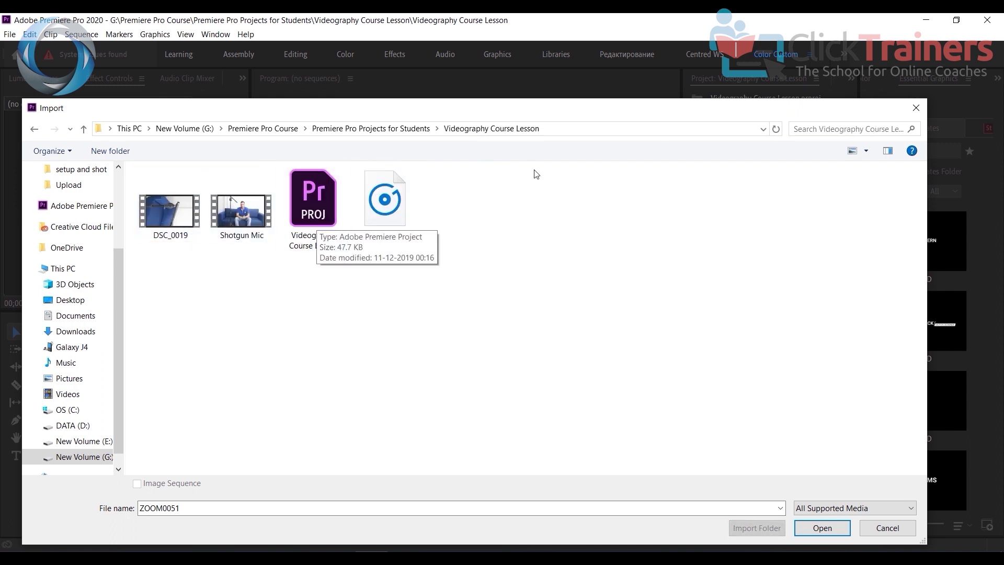
- Import the DSC_0019 and Shotgun Mic videos together with the ZOOM0051 audio file into the project
left_click(183, 213)
left_click_drag(172, 262, 265, 199)
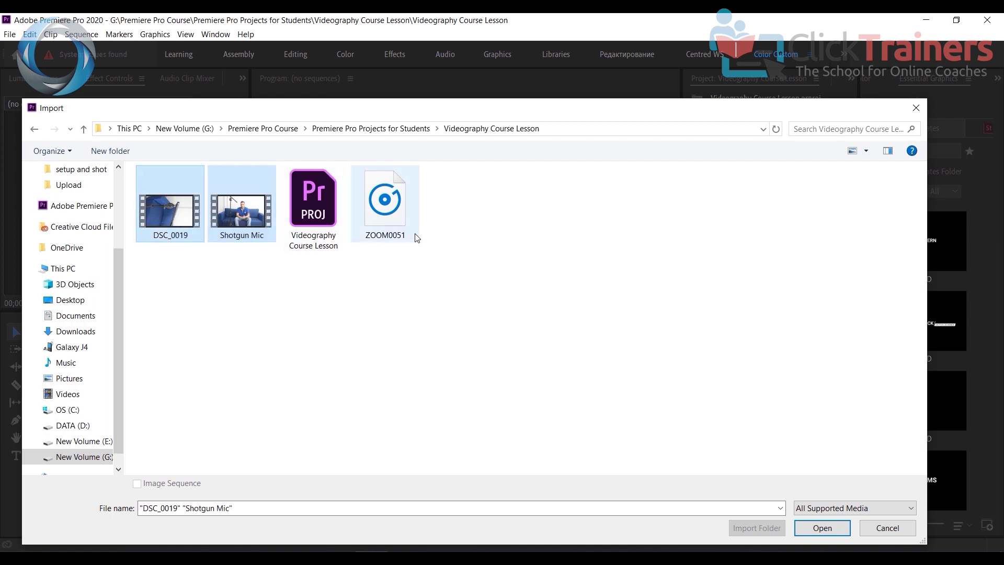
left_click(390, 212)
left_click(173, 215)
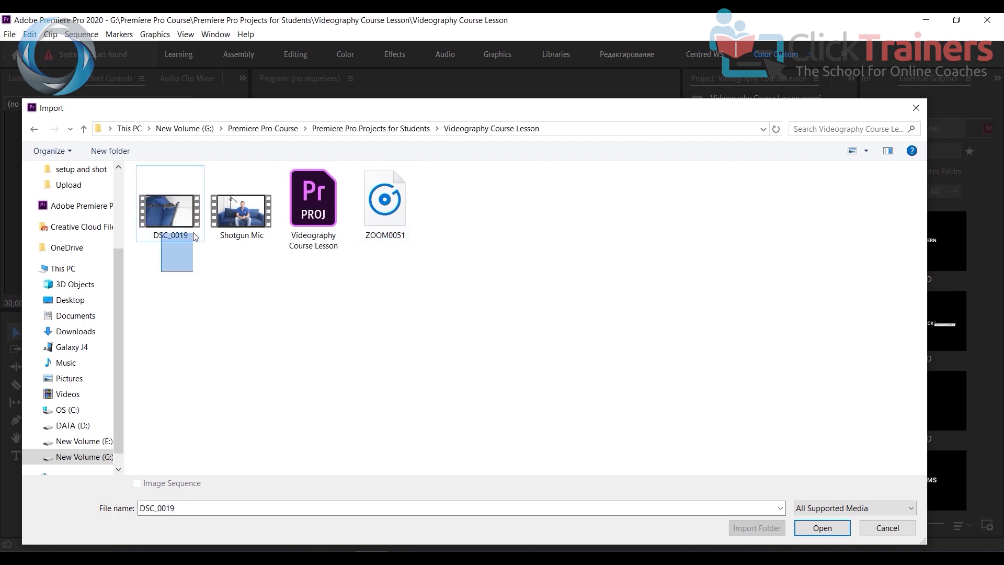
left_click(225, 222)
left_click(173, 215)
left_click(238, 215, "ctrl")
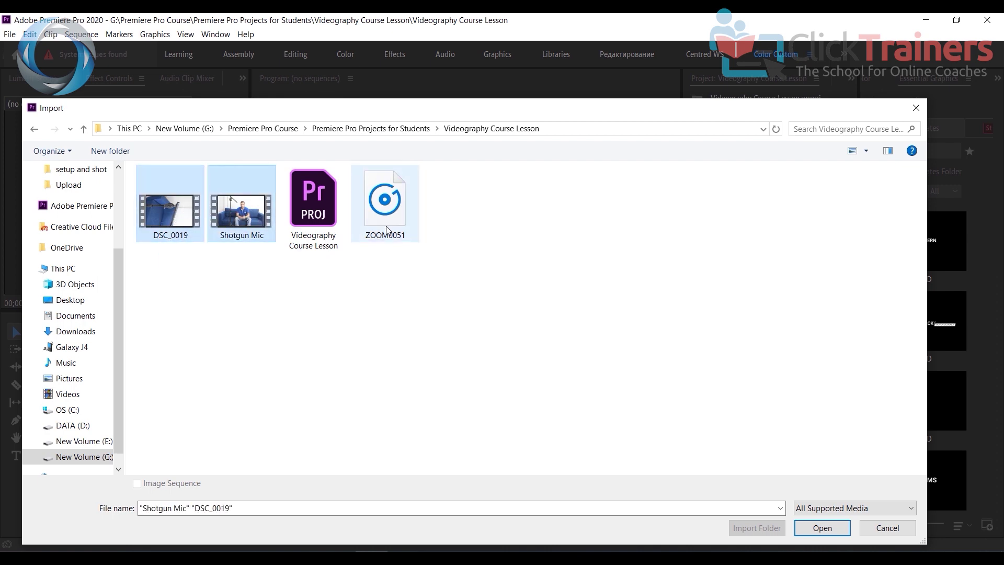
left_click(389, 230, "ctrl")
left_click(821, 528)
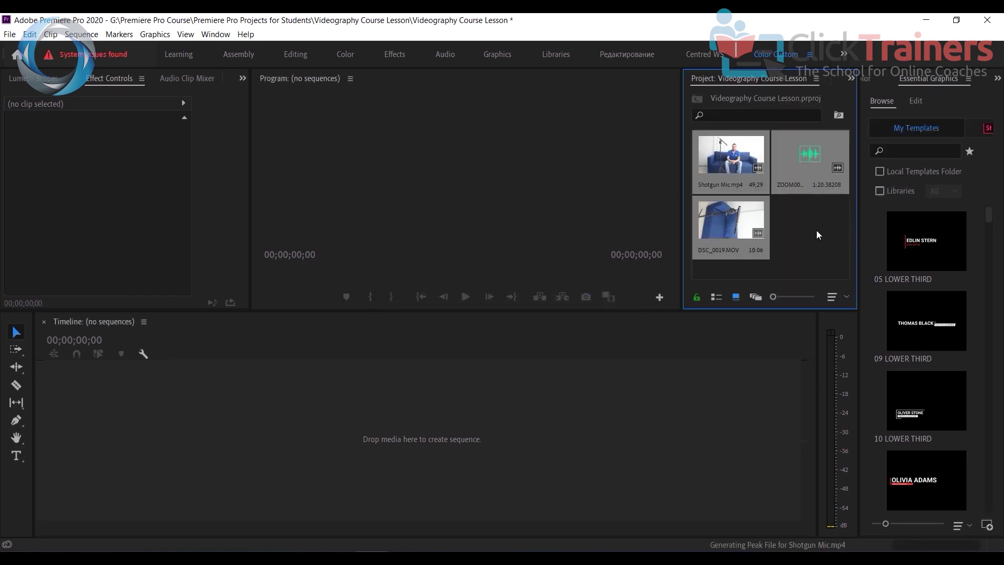
left_click(810, 232)
right_click(810, 232)
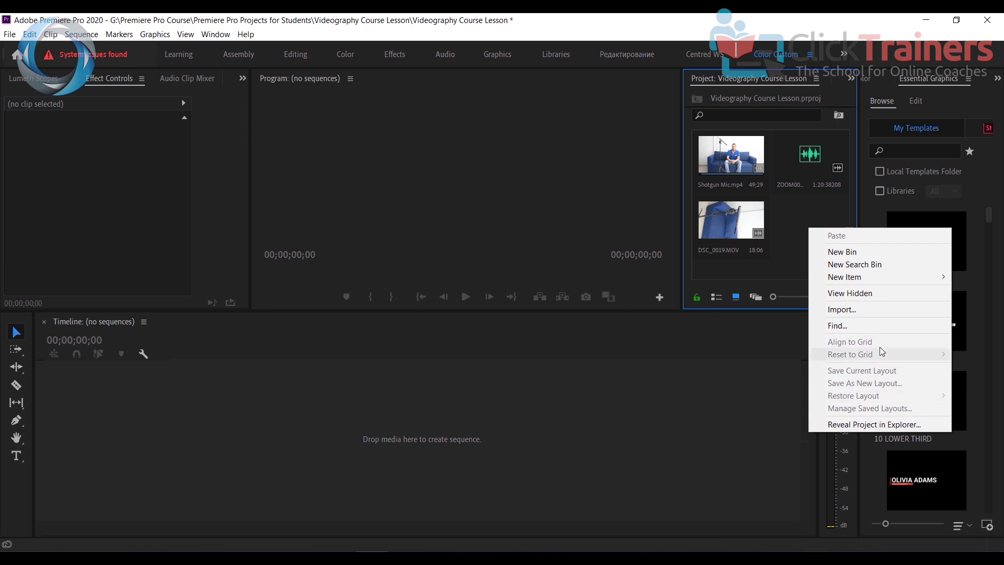
mouse_move(862, 281)
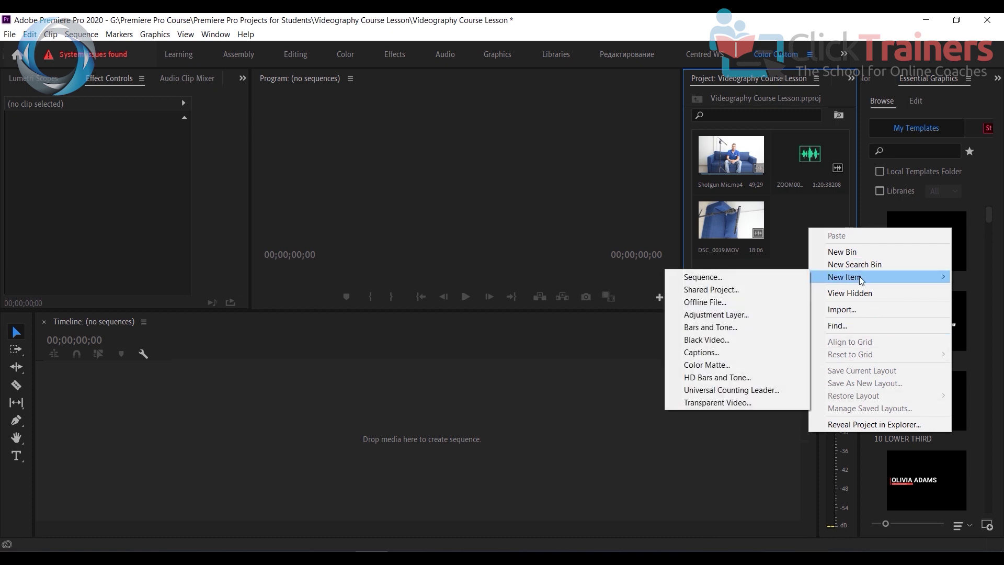
left_click(804, 223)
- Create a new bin named "Footages" in the project
right_click(809, 245)
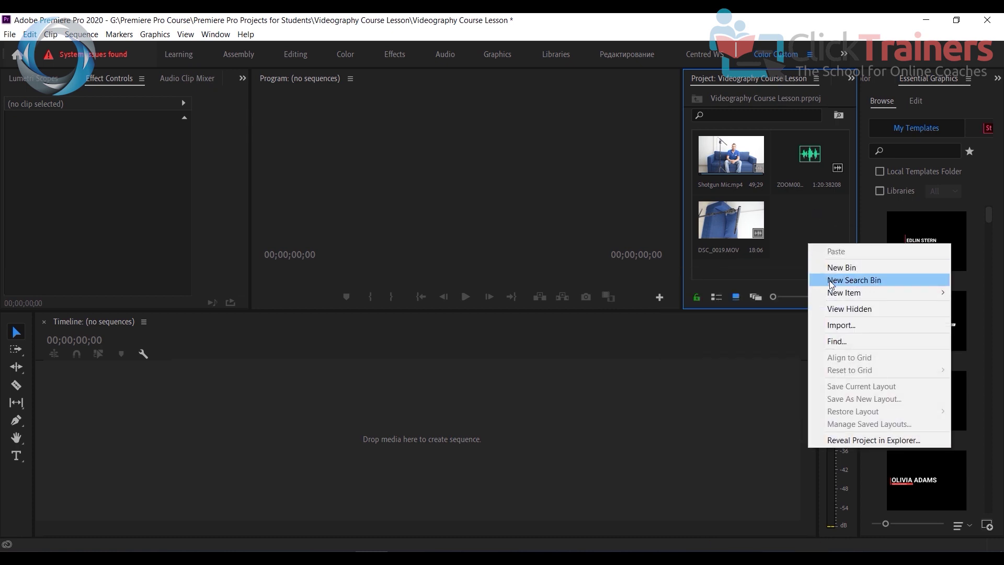
left_click(837, 268)
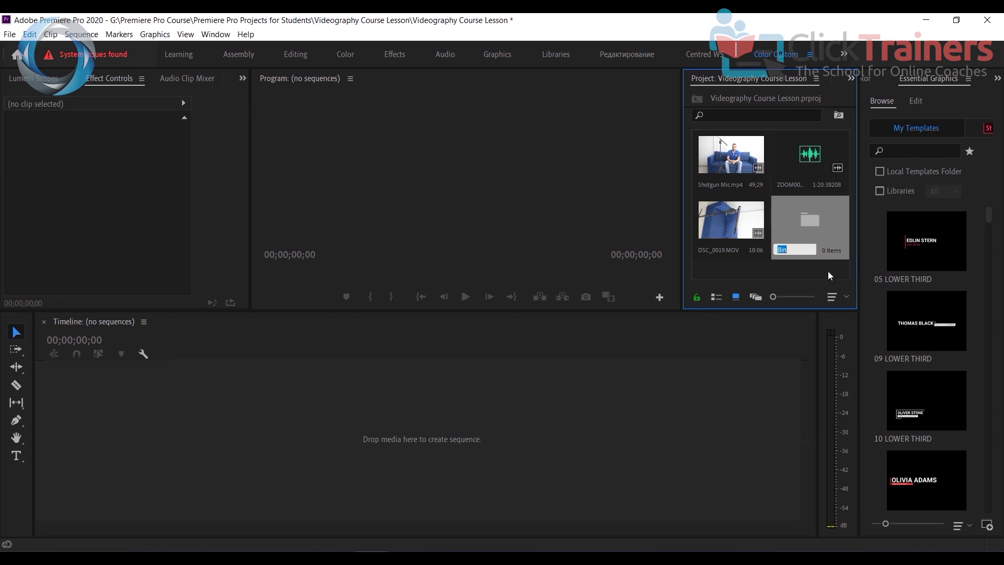
type("Footages")
left_click(748, 185)
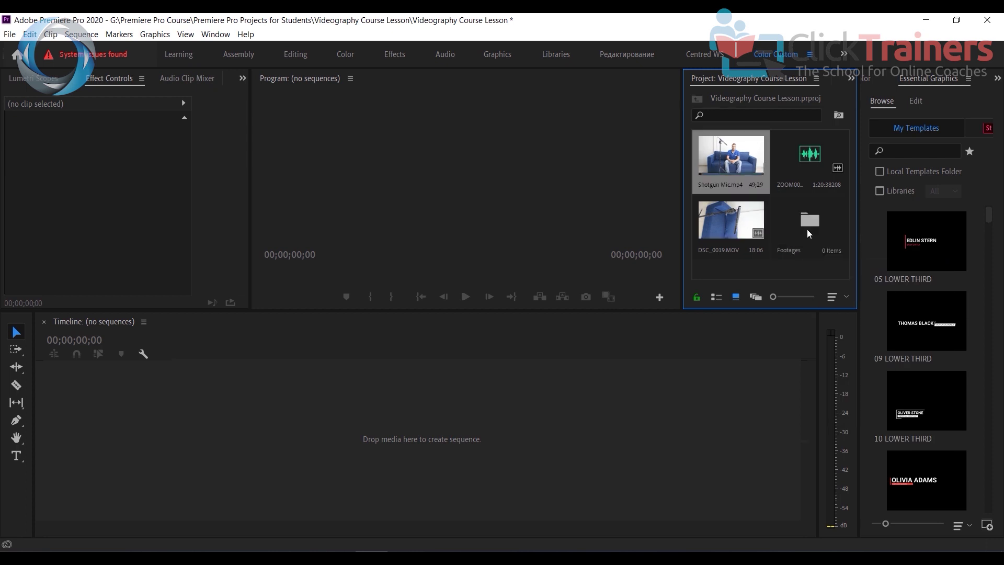
- Move the DSC_0019.MOV and Shotgun Mic.mp4 clips into the Footages bin
left_click(809, 248)
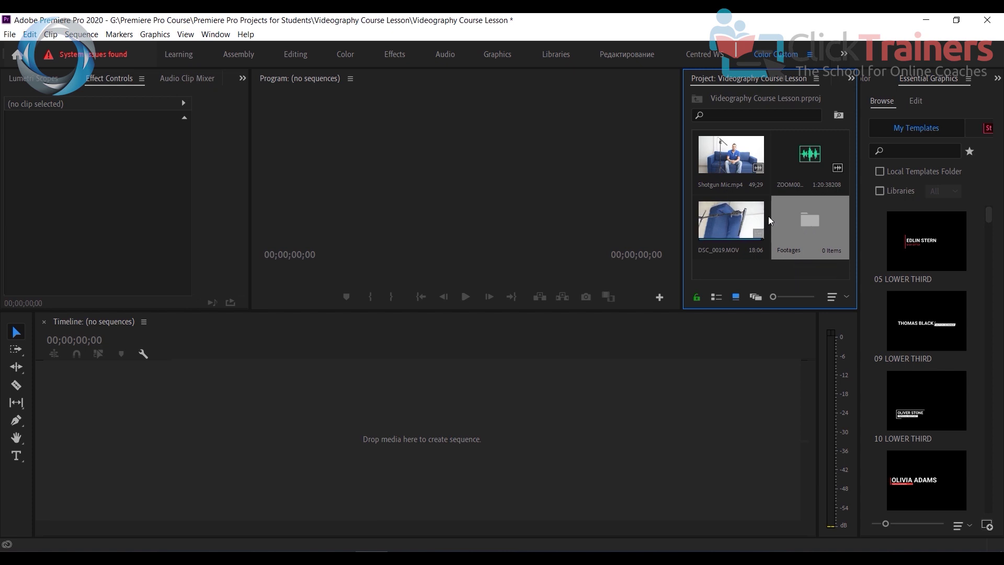
left_click_drag(737, 223, 805, 224)
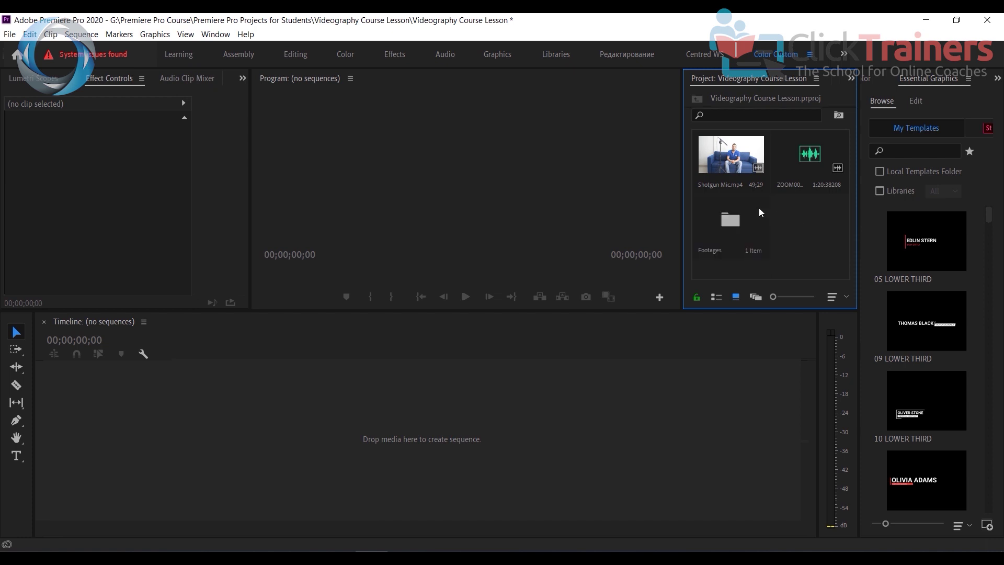
left_click_drag(731, 157, 745, 214)
- Create a bin named "Audio" and move the ZOOM0051 audio clip into it
right_click(799, 225)
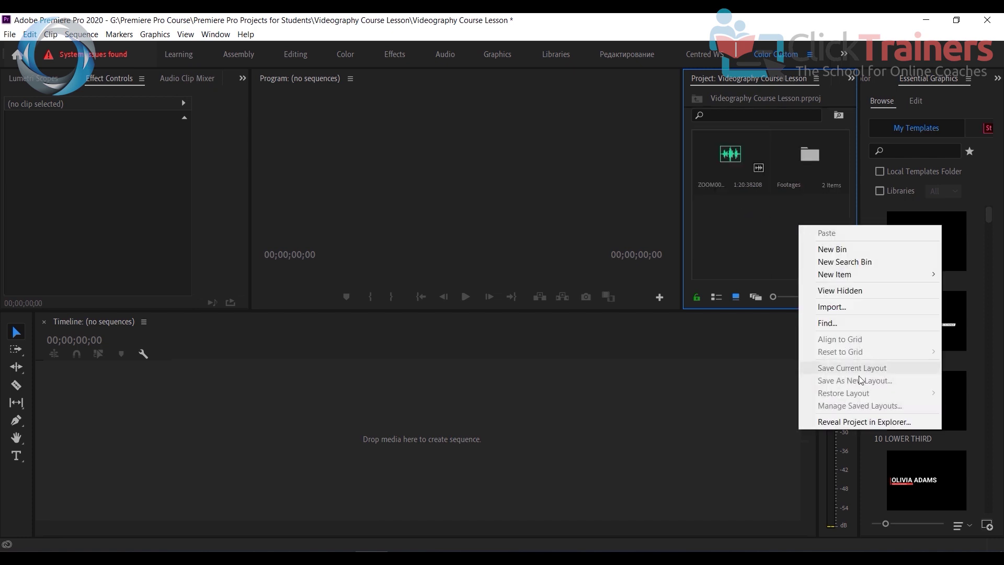
left_click(846, 250)
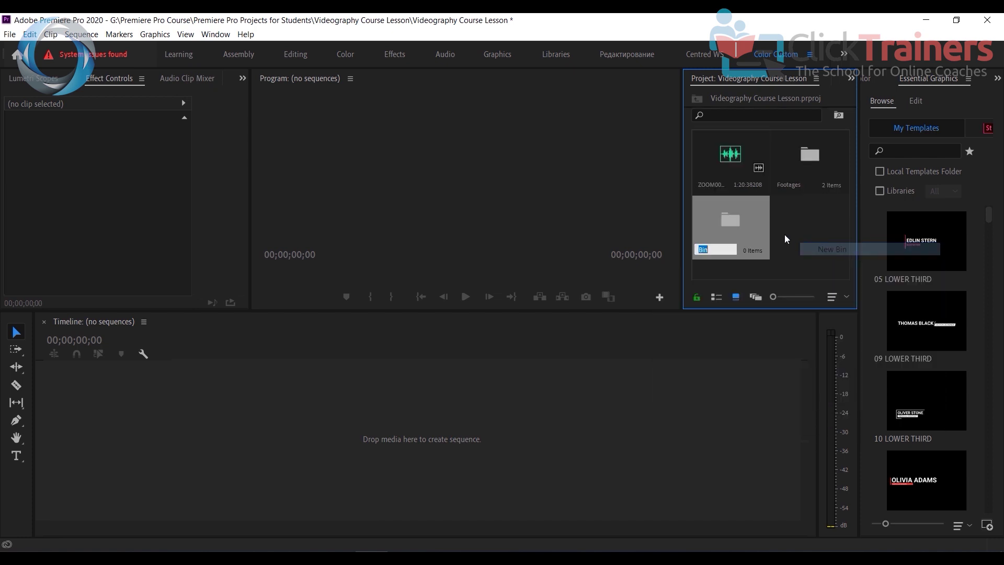
type("Audio")
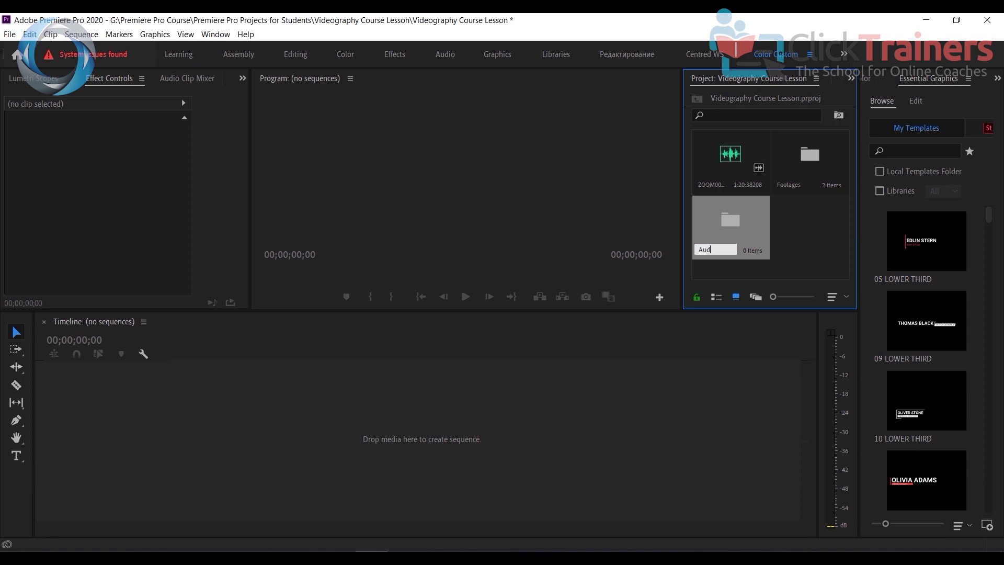
left_click(802, 228)
left_click_drag(727, 166, 728, 226)
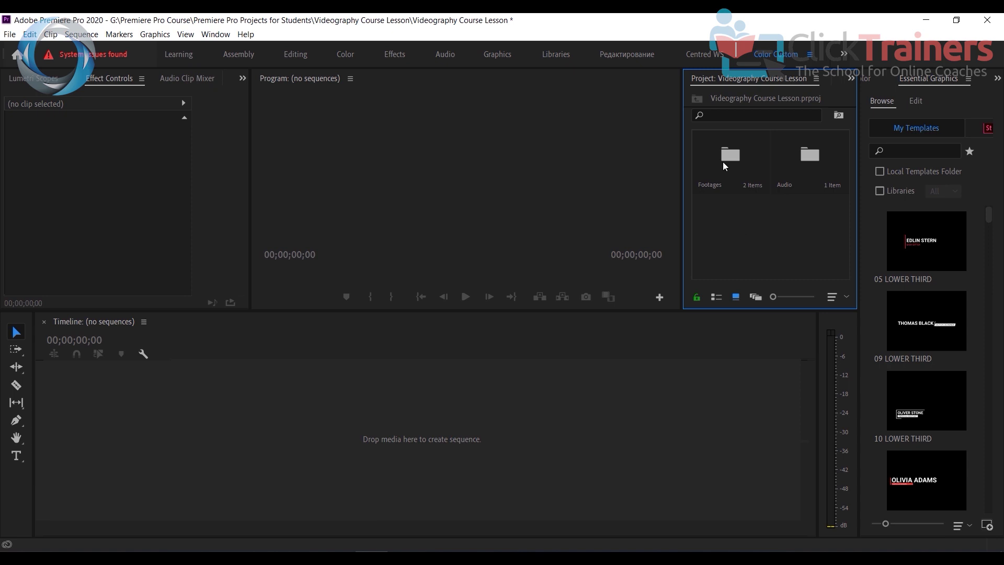
- Open the Footages bin to show its clips
left_click(751, 169)
double_click(750, 169)
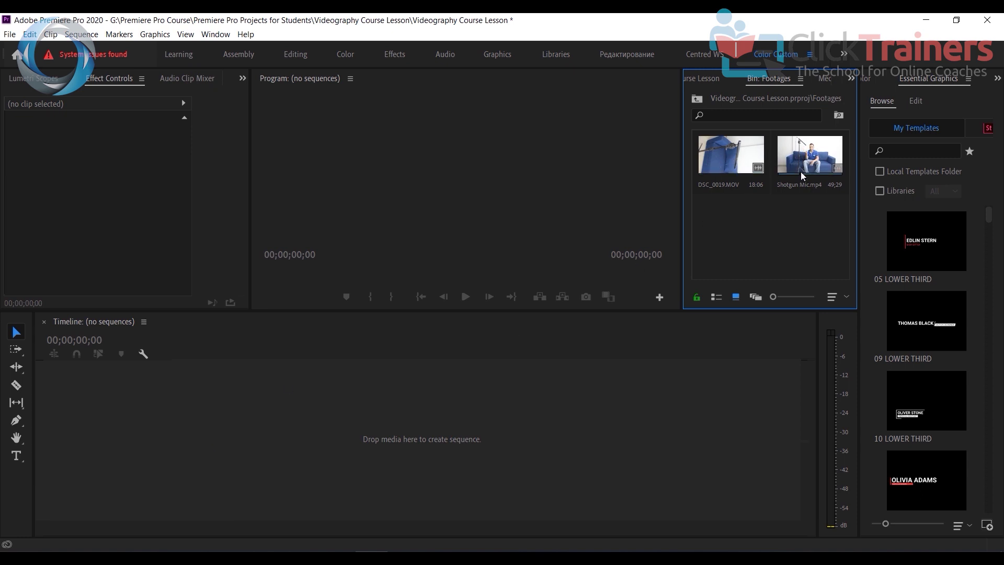
left_click(82, 35)
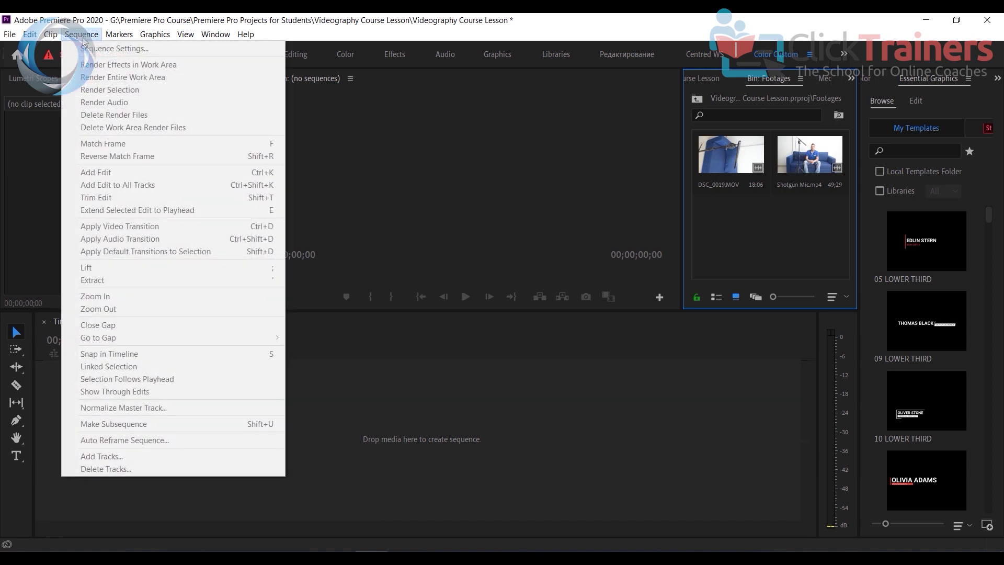
left_click(216, 34)
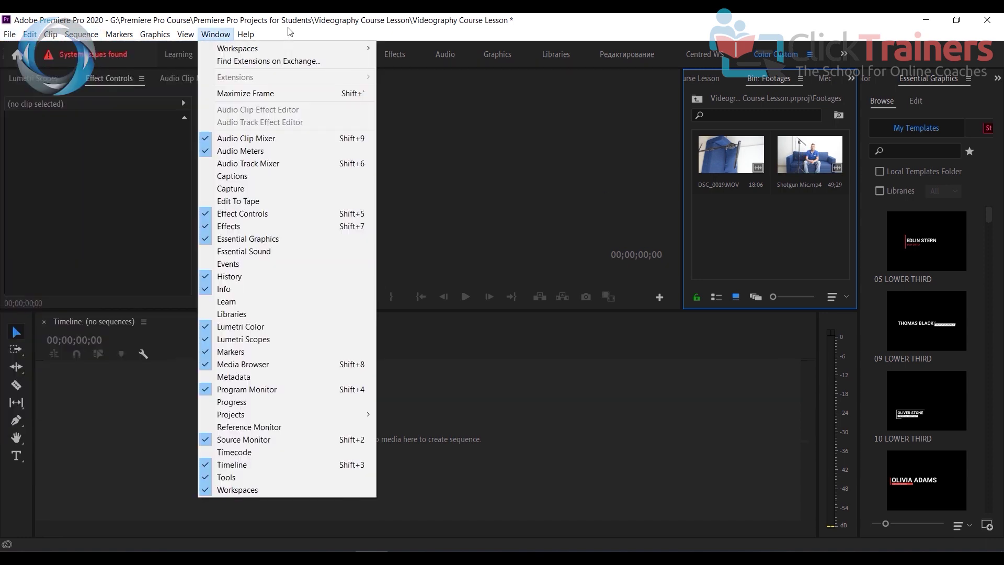
mouse_move(6, 37)
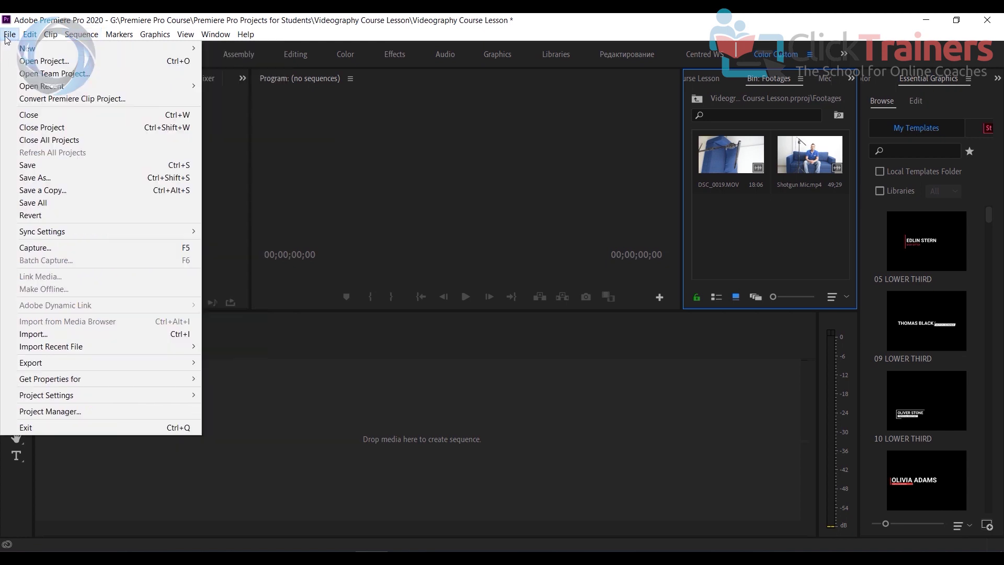
mouse_move(180, 52)
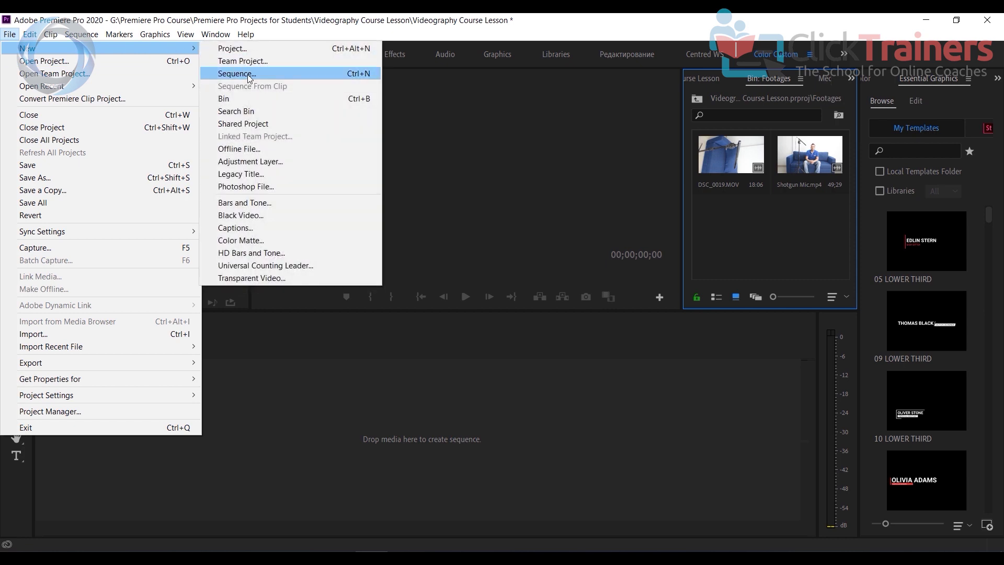
left_click(250, 74)
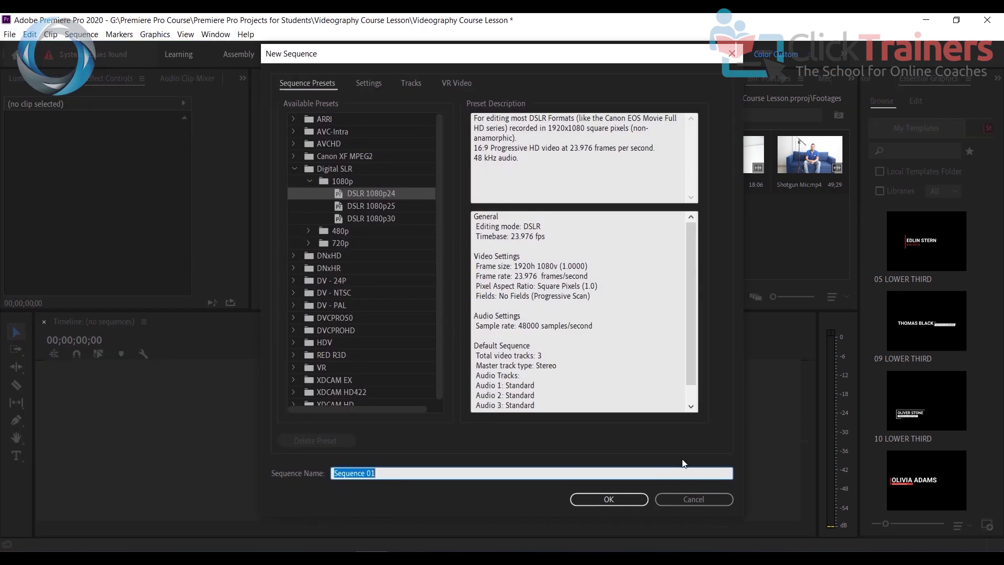
left_click(685, 498)
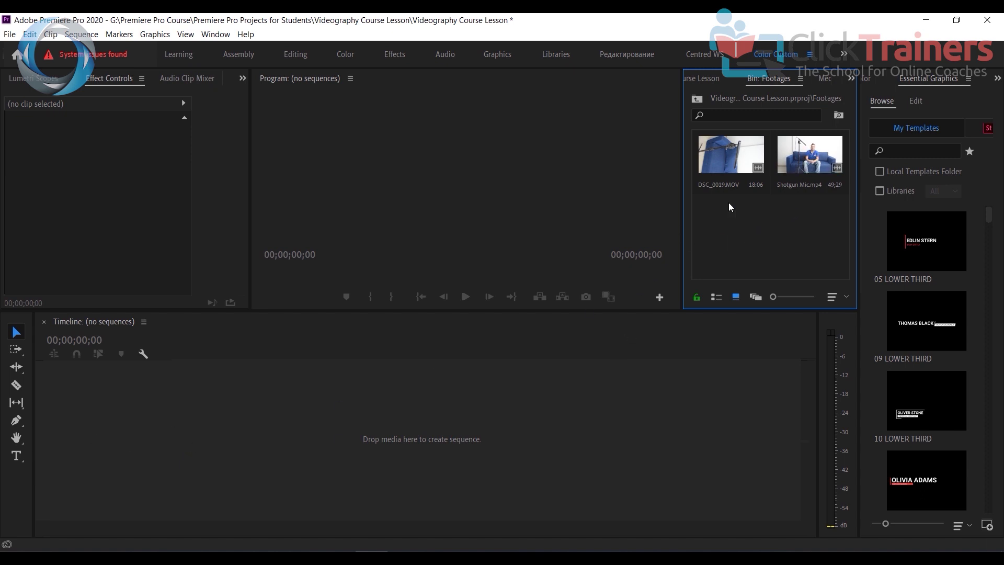
- Create a sequence by placing the Shotgun Mic.mp4 clip on the empty timeline, and select DSC_0019.MOV in the Footages bin
left_click(795, 167)
left_click_drag(799, 162, 79, 437)
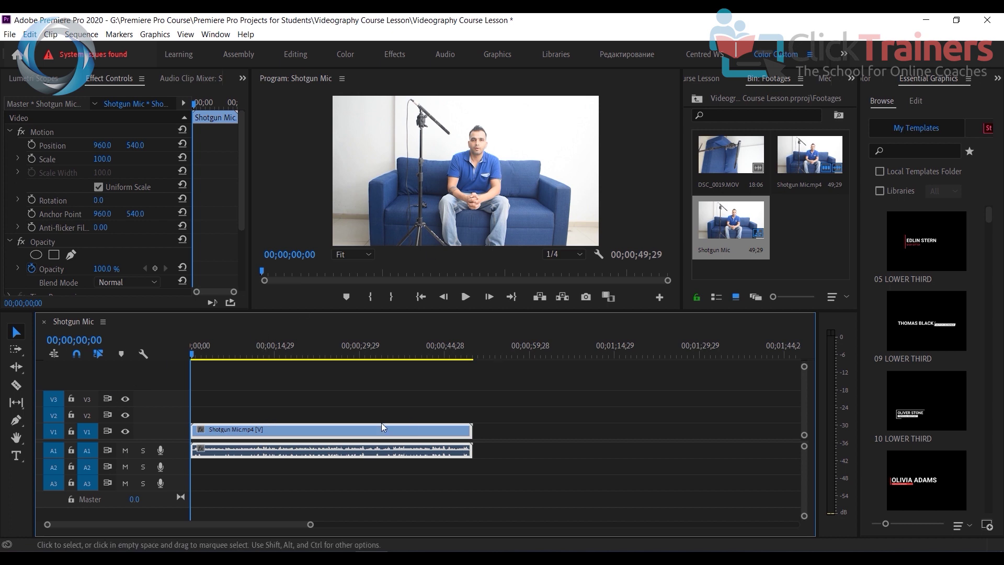
left_click(736, 162)
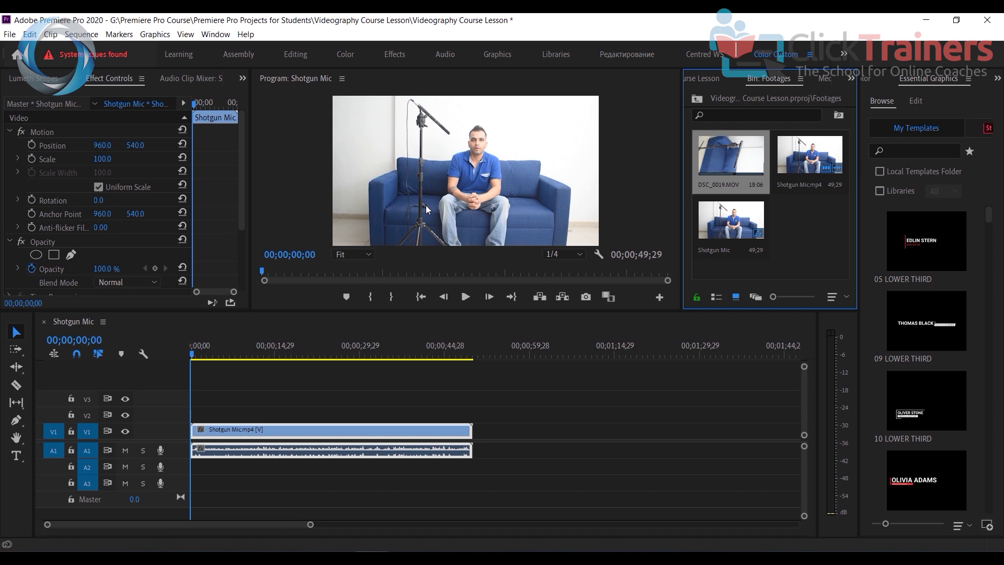
- Play the first five seconds of the Shotgun Mic sequence to hear the camera audio, and clear the clip selection
left_click(466, 297)
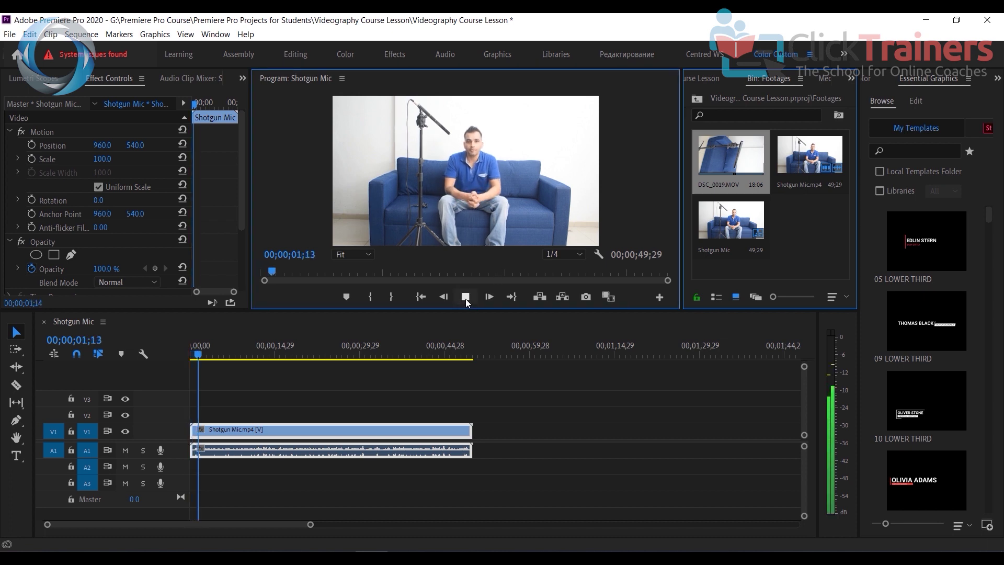
left_click(466, 298)
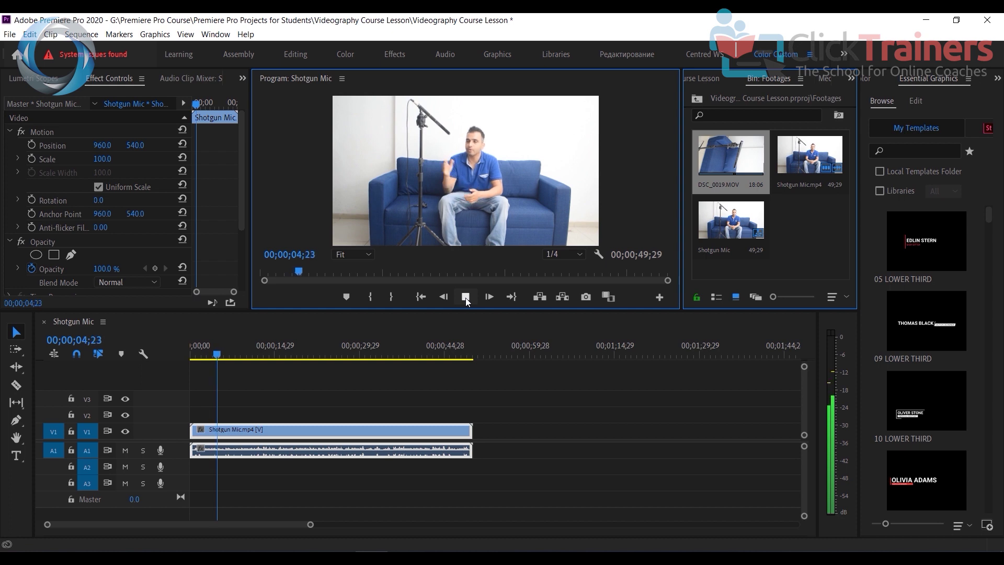
left_click(466, 297)
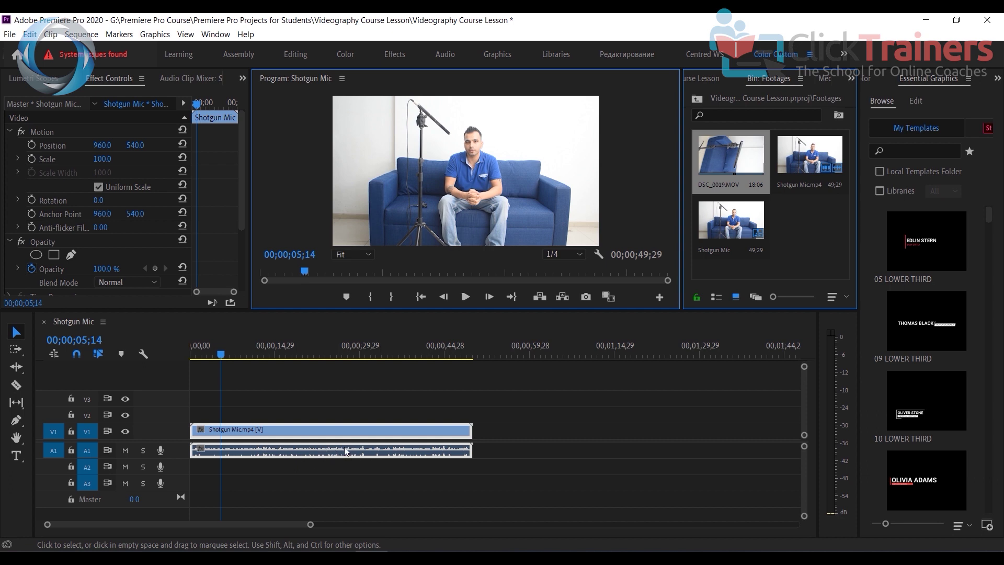
left_click(353, 472)
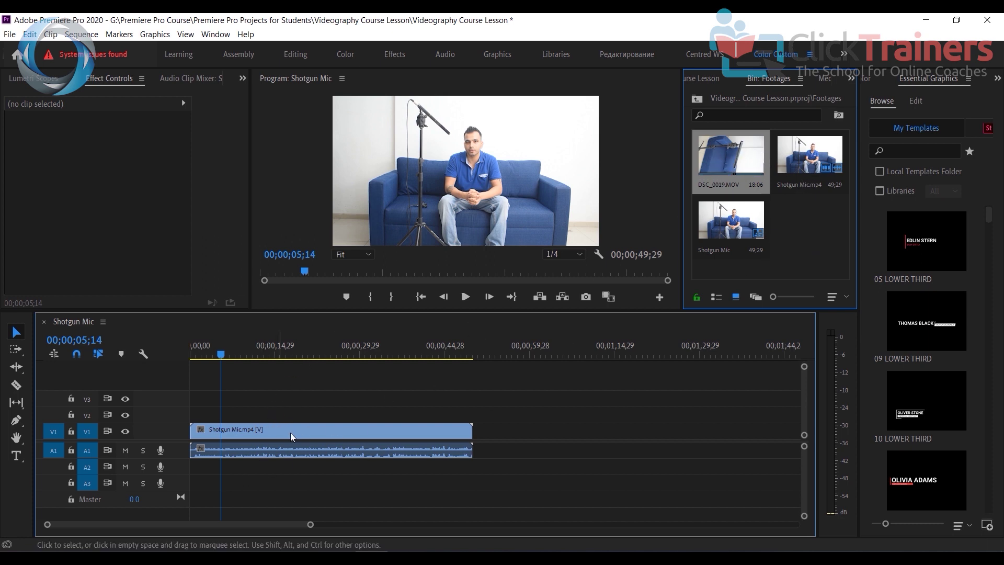
- Open the Audio bin and place ZOOM0051.WAV at the start of audio track A2, beneath the Shotgun Mic.mp4 audio
left_click(697, 98)
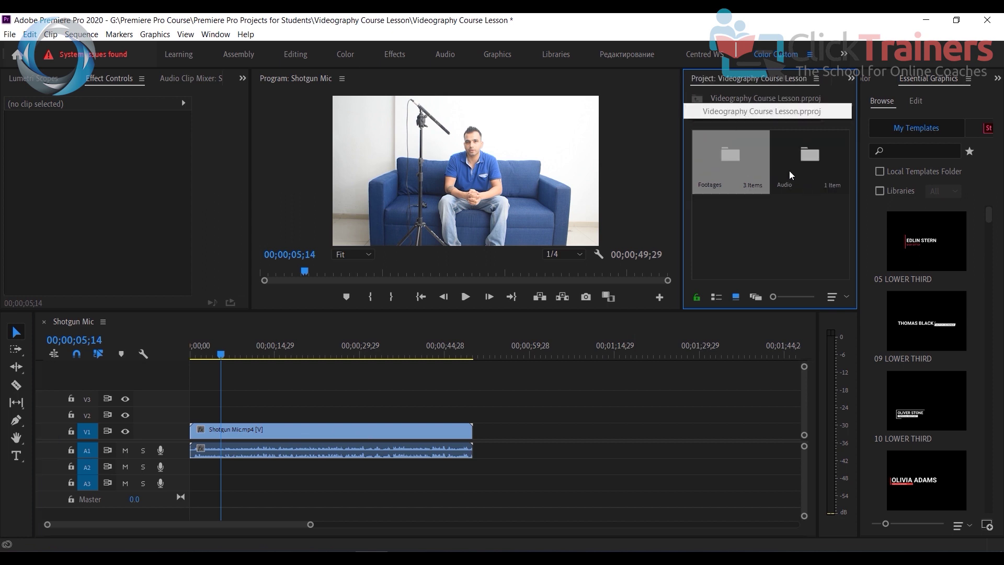
left_click(806, 168)
double_click(806, 168)
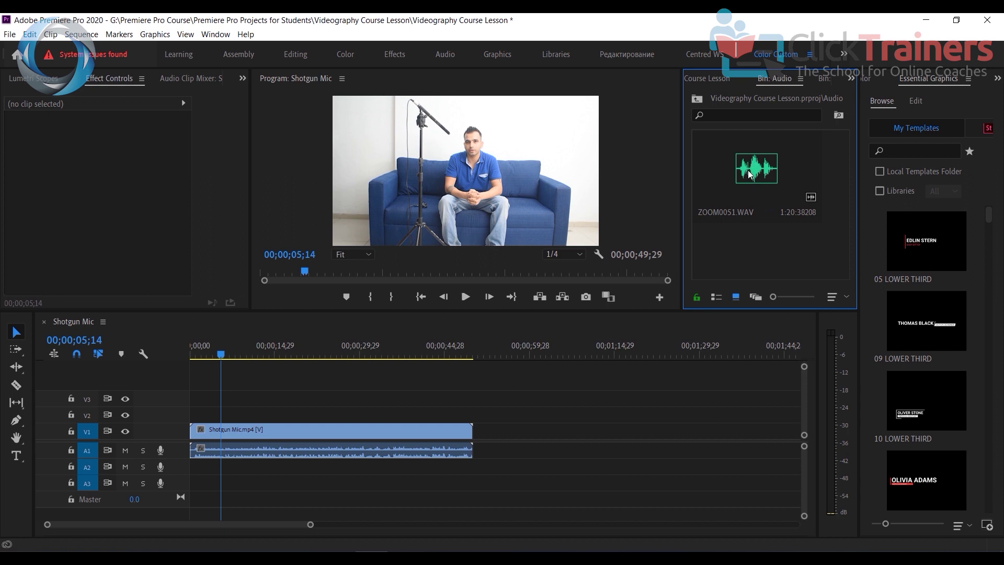
left_click_drag(751, 174, 234, 465)
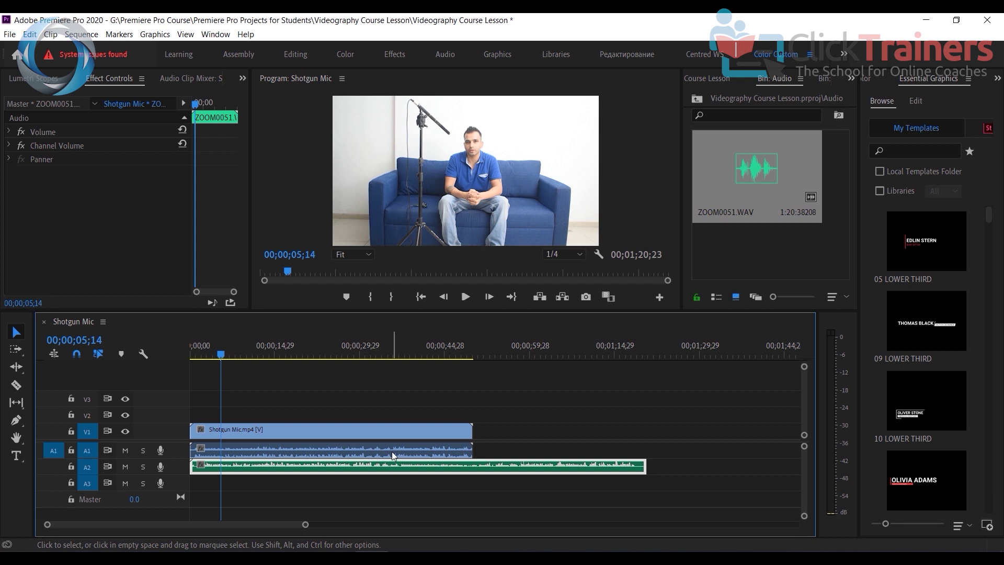
left_click(438, 451)
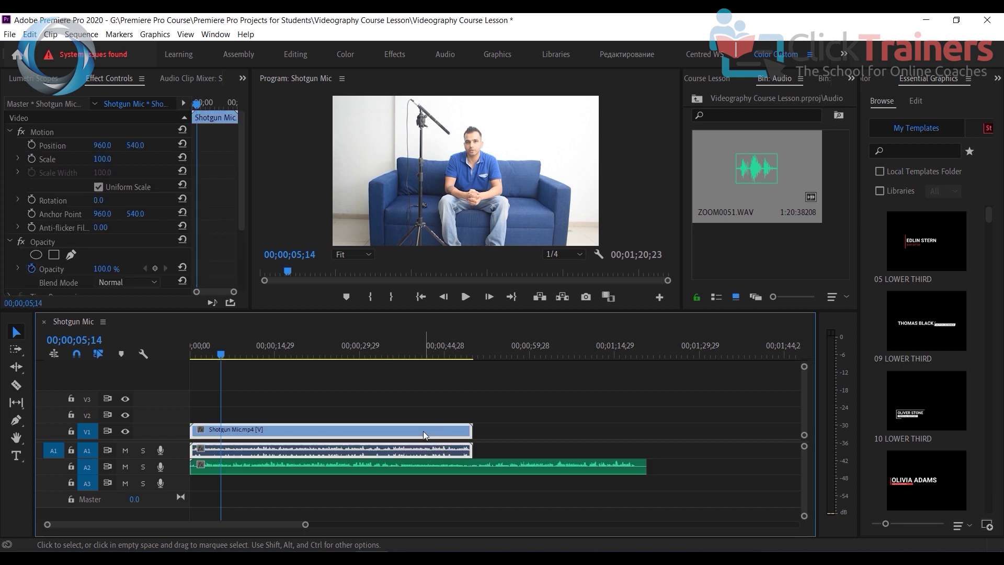
left_click(444, 468)
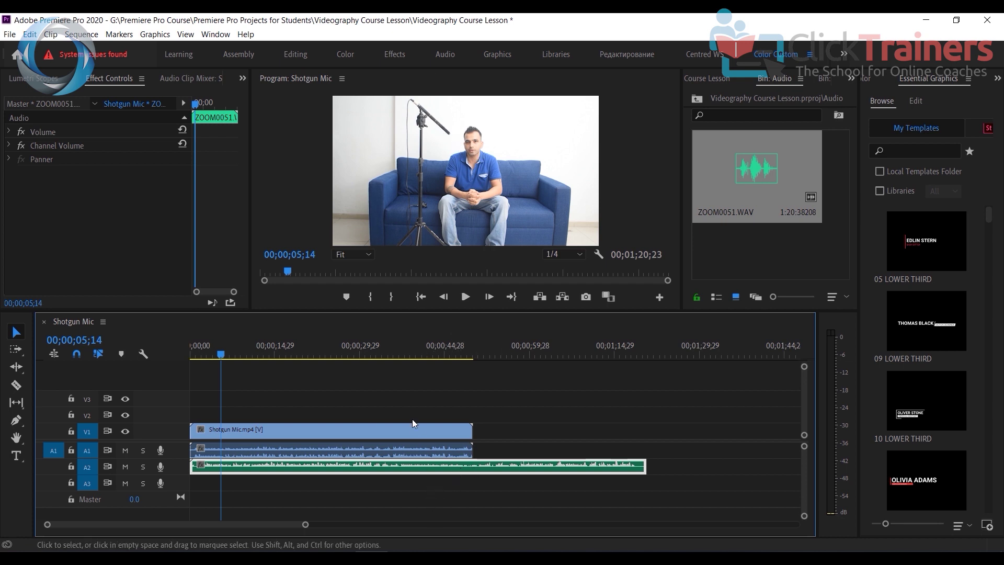
- Offset the two clips by moving Shotgun Mic.mp4 to start at 00;00;05;14 and ZOOM0051.WAV to start under one second
left_click_drag(401, 412, 447, 494)
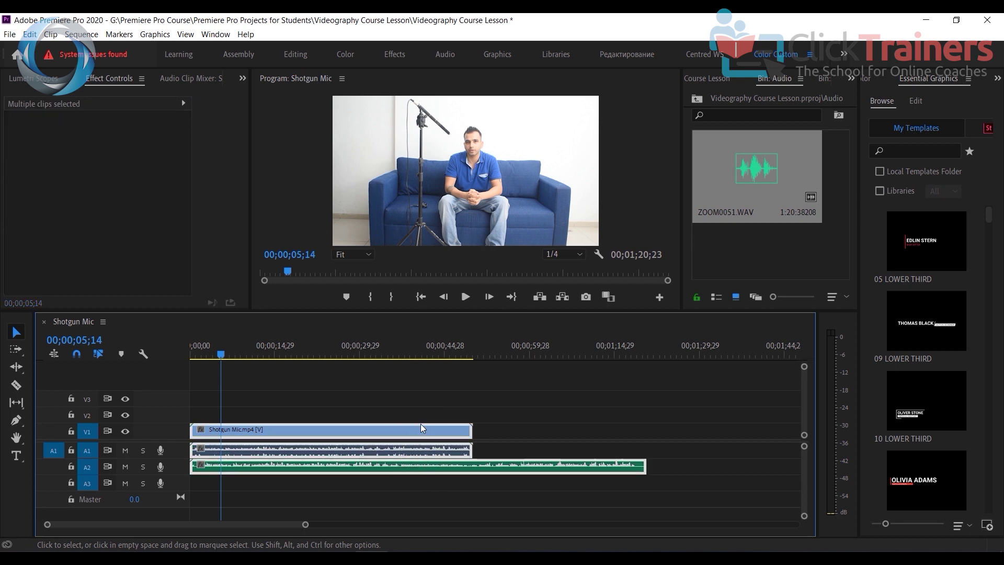
left_click_drag(413, 430, 446, 429)
left_click(402, 418)
left_click_drag(389, 467, 360, 471)
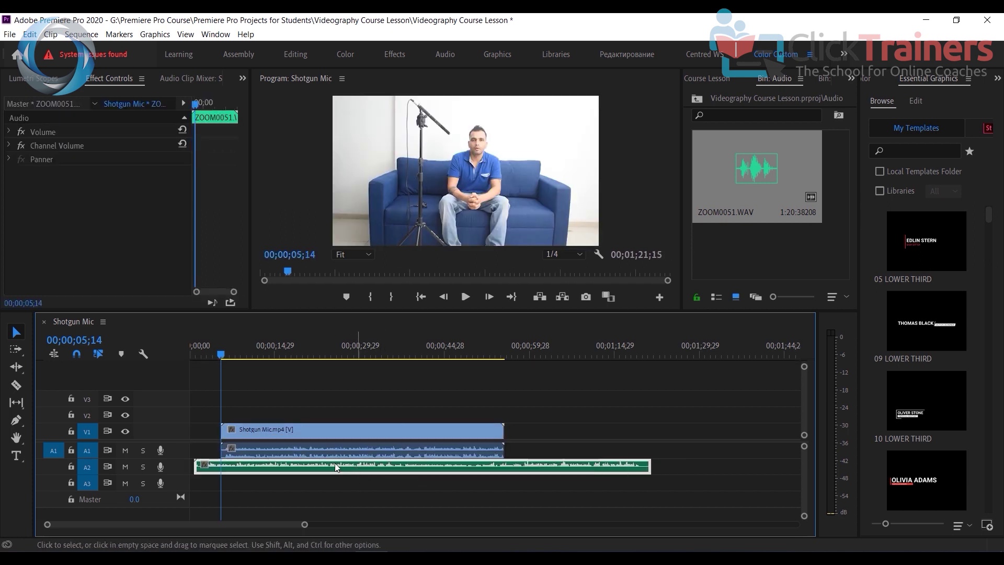
- Mute audio track A1 and play the sequence from 00;00;07;08 to hear the ZOOM0051.WAV audio against the video
left_click(290, 453)
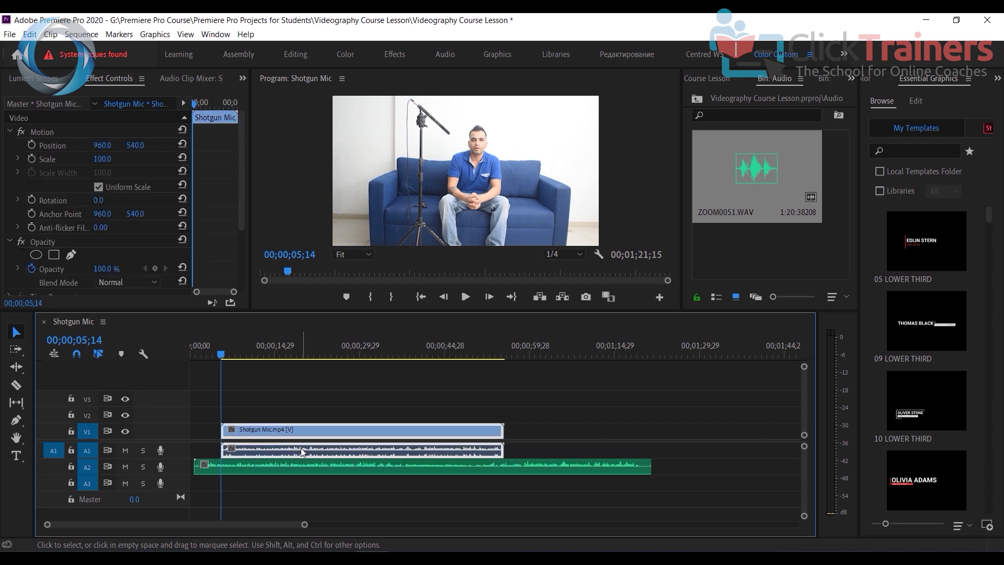
left_click(126, 453)
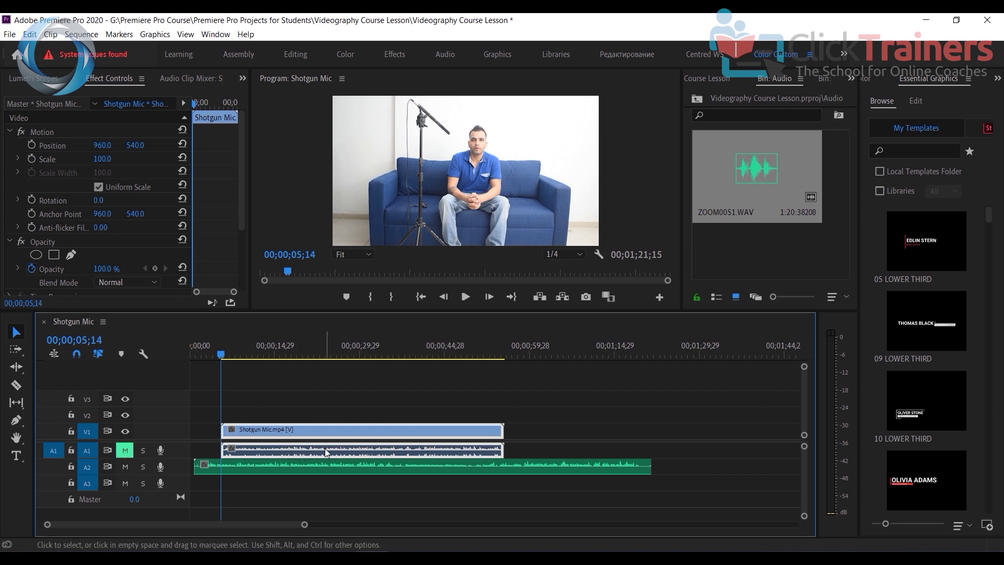
left_click_drag(221, 353, 233, 359)
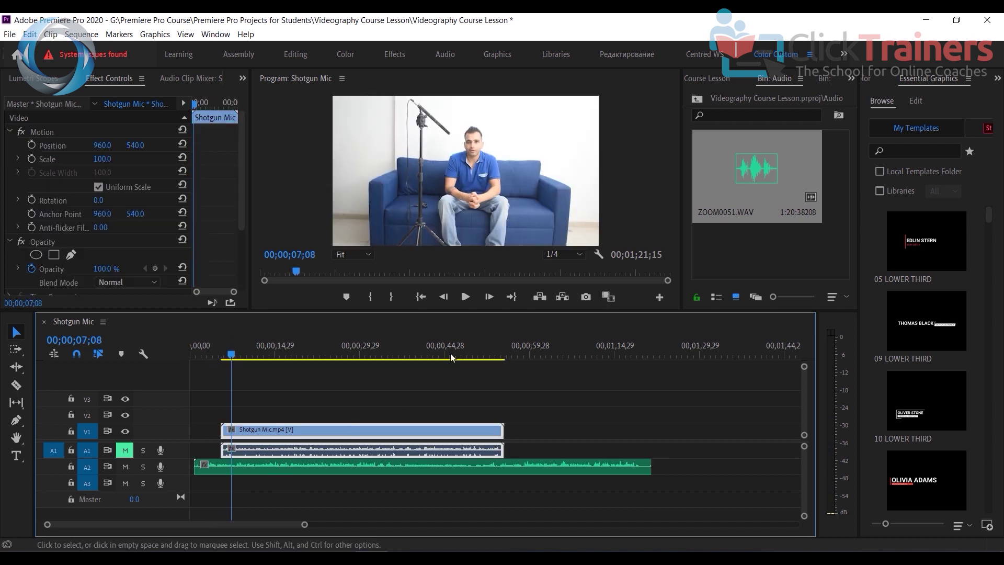
left_click(466, 297)
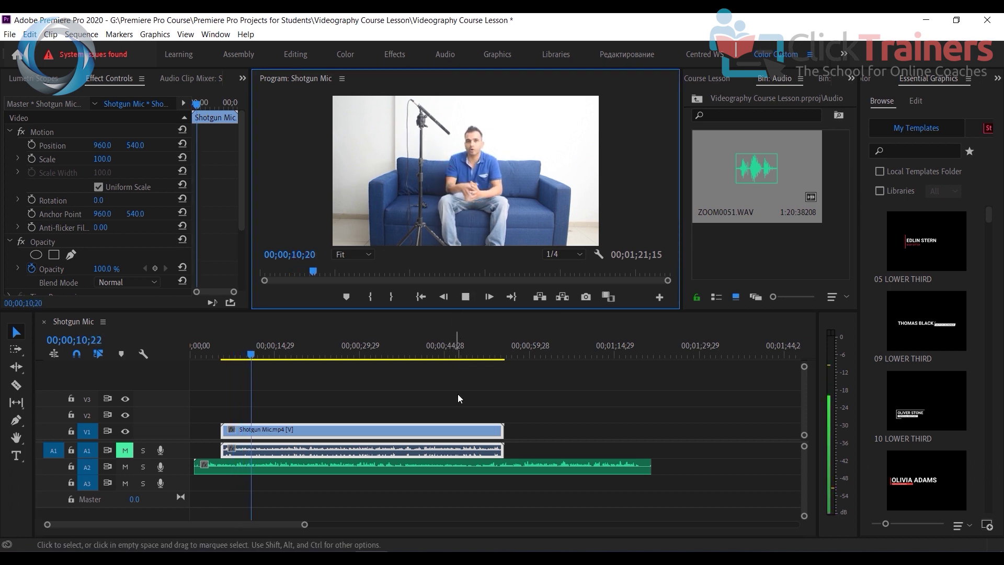
left_click(466, 298)
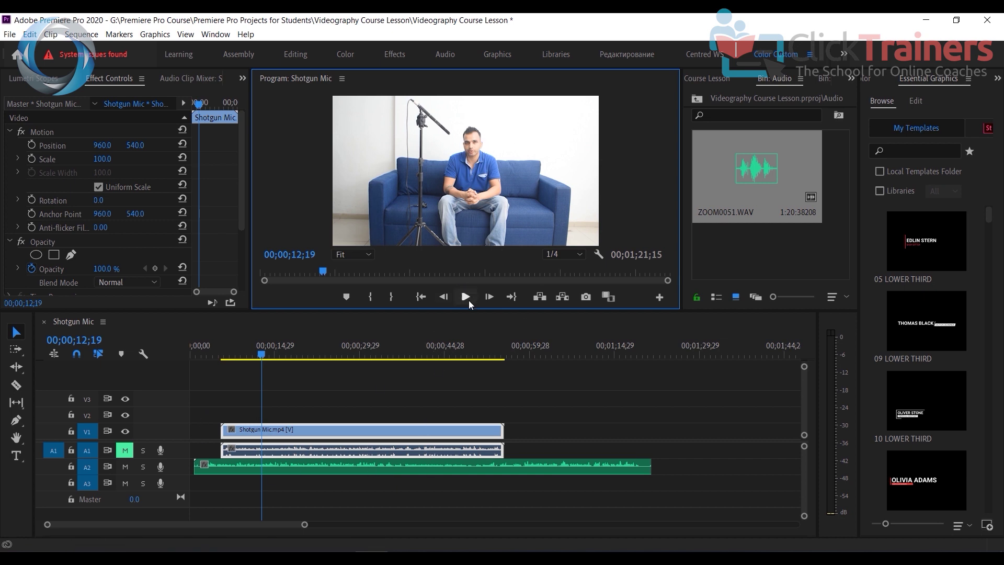
- Enlarge the Program monitor temporarily and play a few more seconds to check the lip sync, restoring a smaller monitor
left_click_drag(473, 313, 471, 423)
left_click(468, 407)
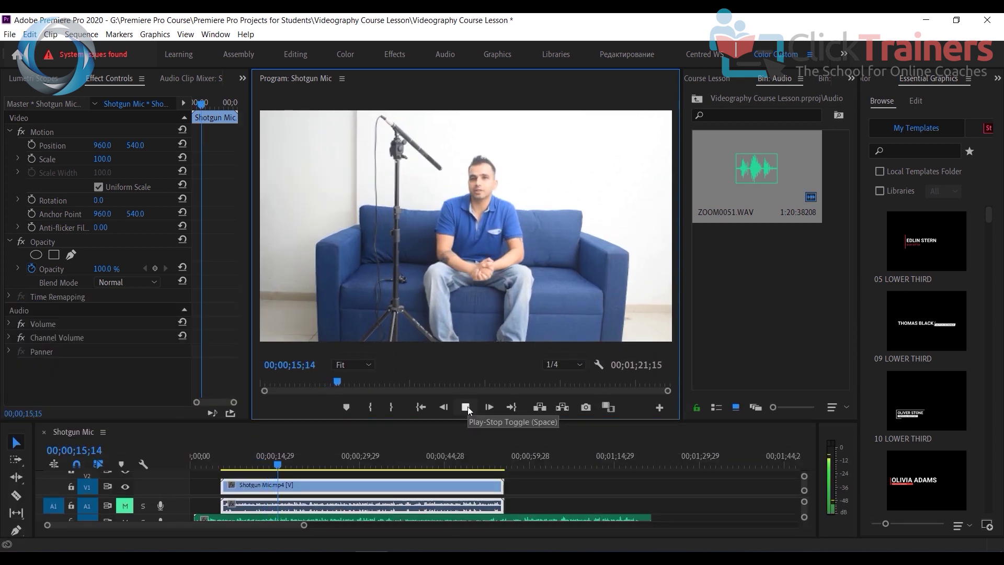
left_click(467, 406)
left_click_drag(474, 422, 463, 334)
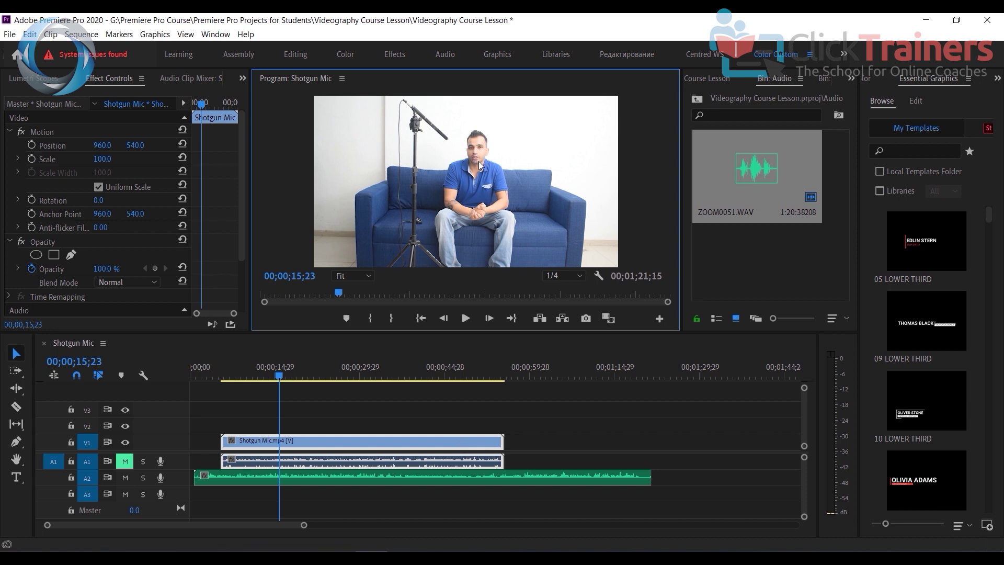
- Try synchronizing Shotgun Mic.mp4 and ZOOM0051.WAV by audio on track channel 1, and undo the synchronization
left_click_drag(370, 406, 428, 507)
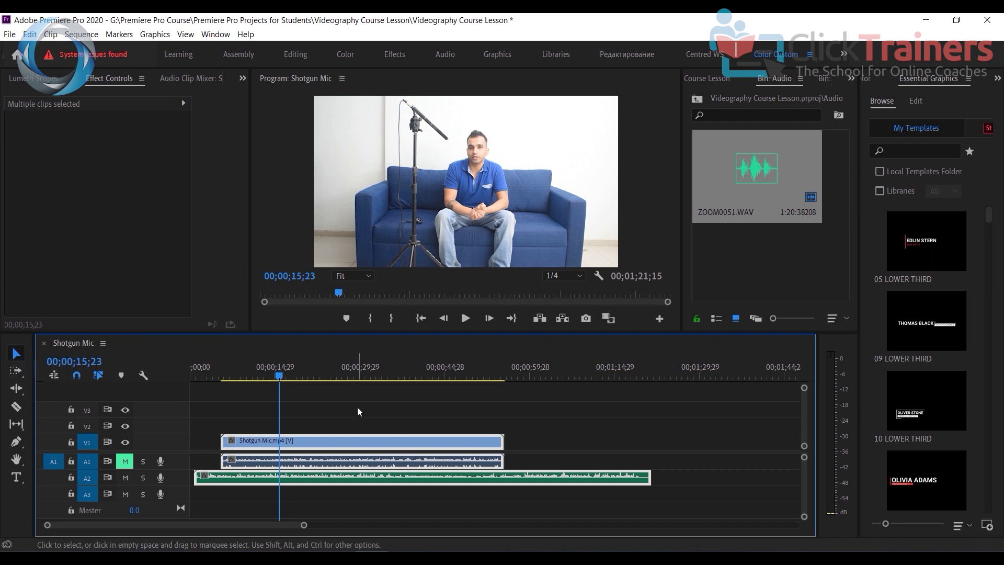
left_click_drag(367, 407, 418, 497)
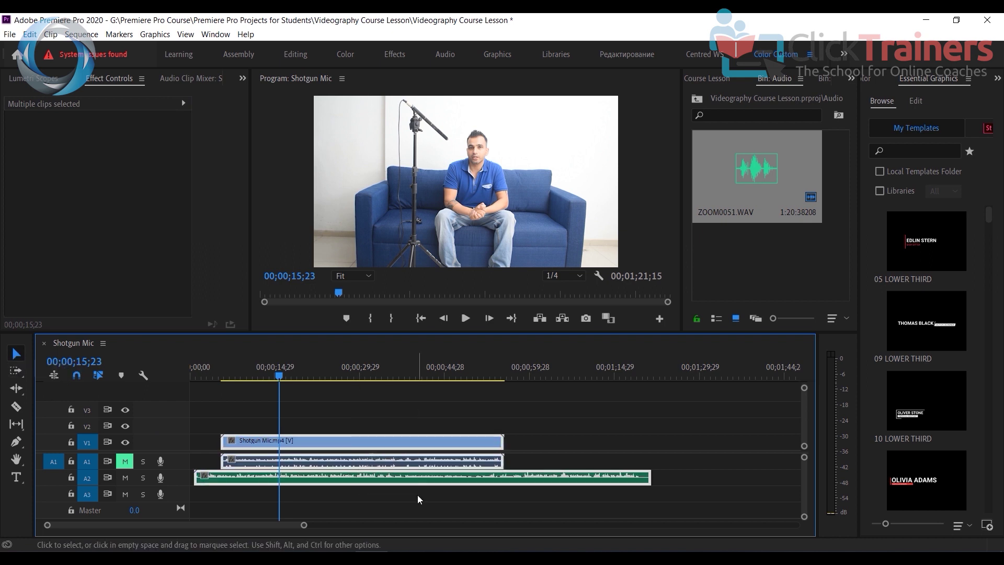
right_click(413, 440)
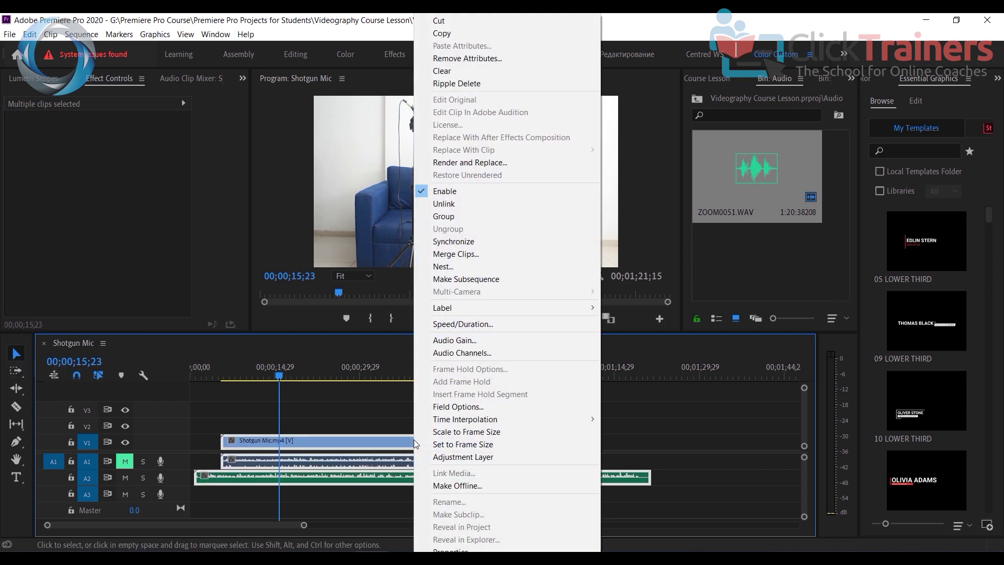
left_click(449, 242)
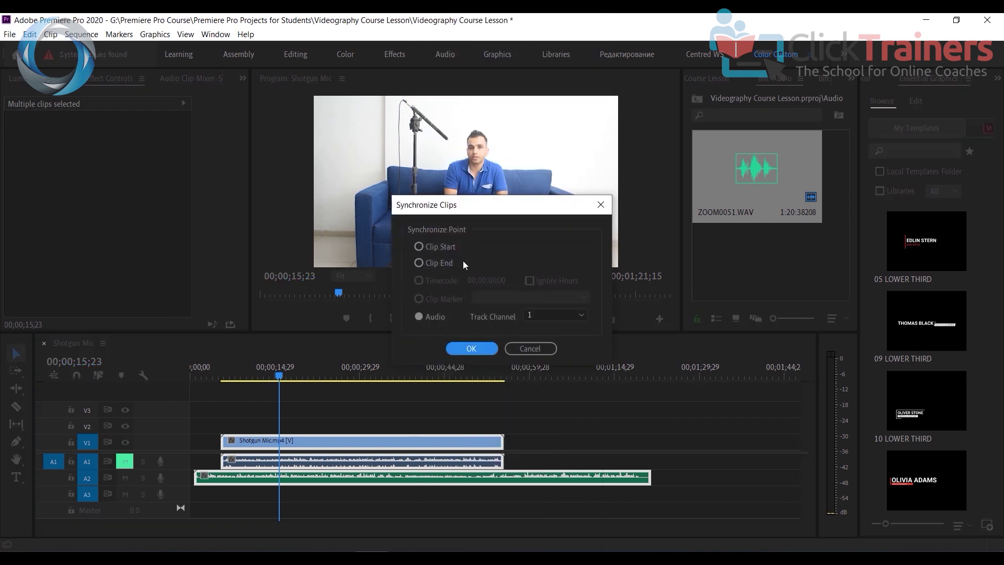
left_click(470, 348)
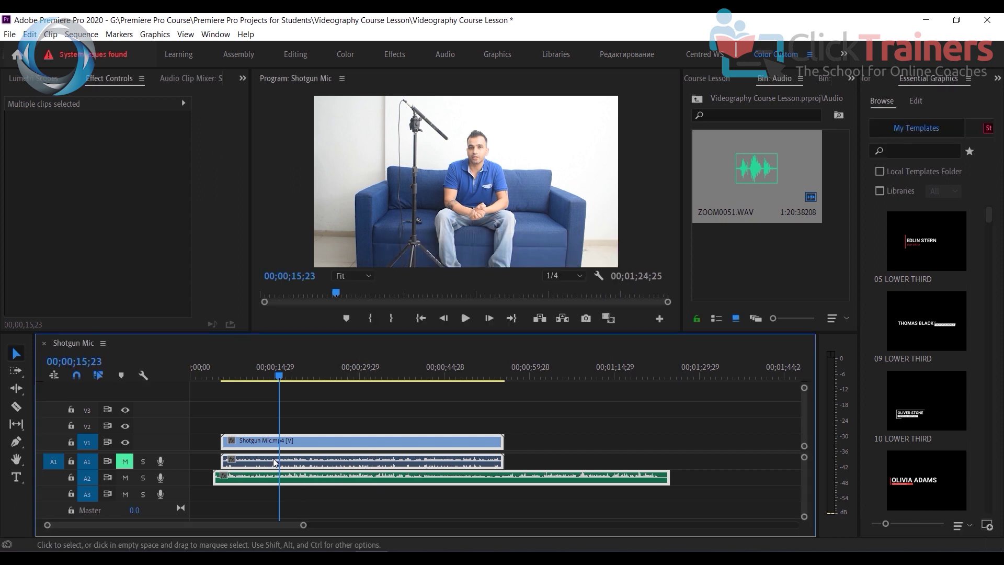
left_click(237, 426)
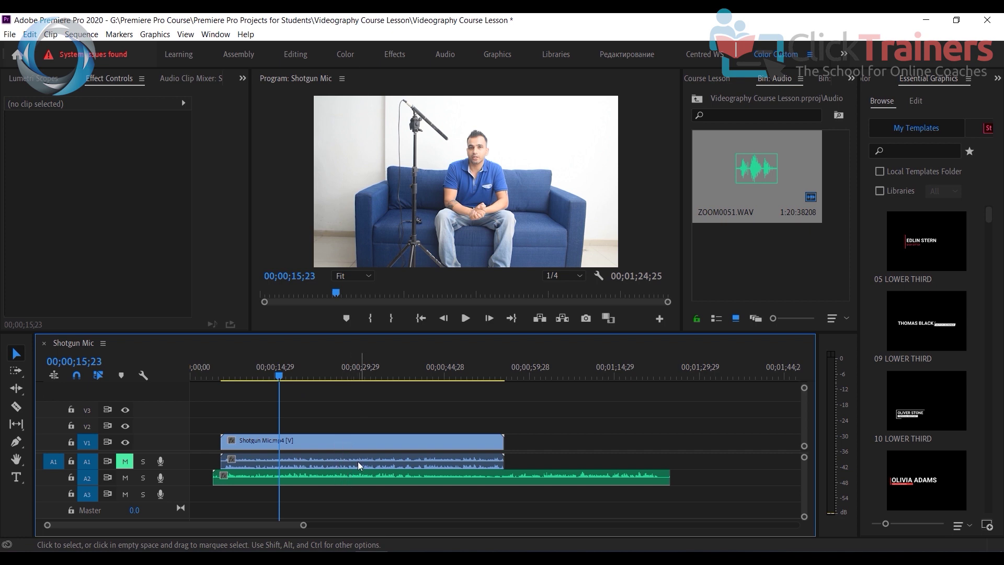
left_click(388, 476)
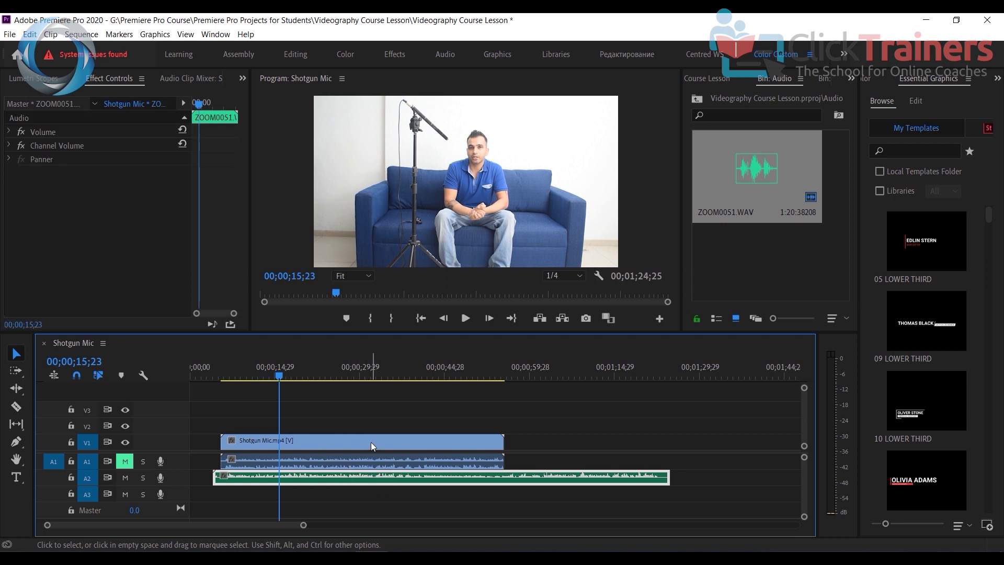
key("ctrl+z")
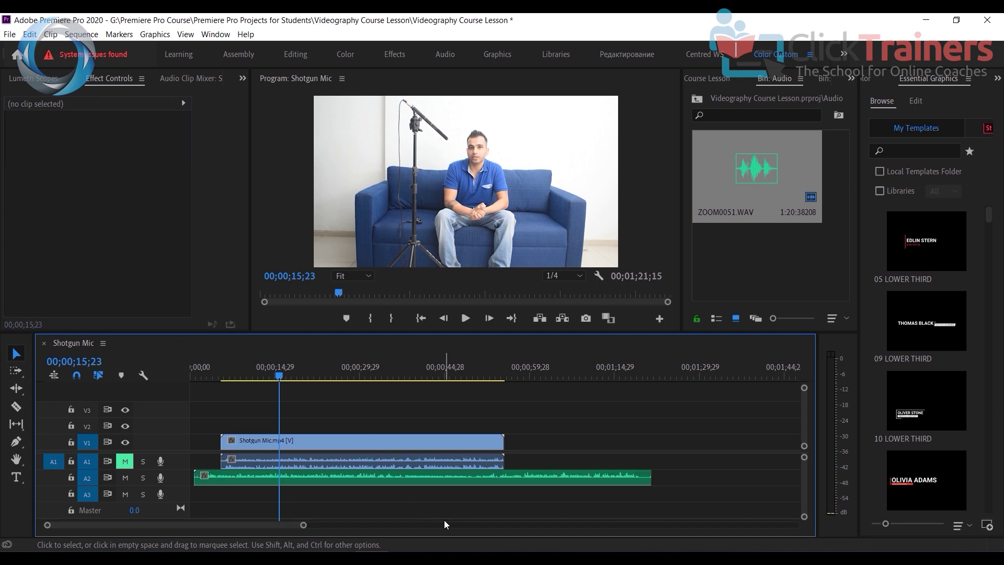
- Move Shotgun Mic.mp4 to start at about 00;00;26 and synchronize it with ZOOM0051.WAV by audio
mouse_move(457, 447)
left_mouse_down()
mouse_move(573, 445)
mouse_move(561, 444)
left_mouse_up()
left_click_drag(414, 404, 486, 497)
right_click(477, 446)
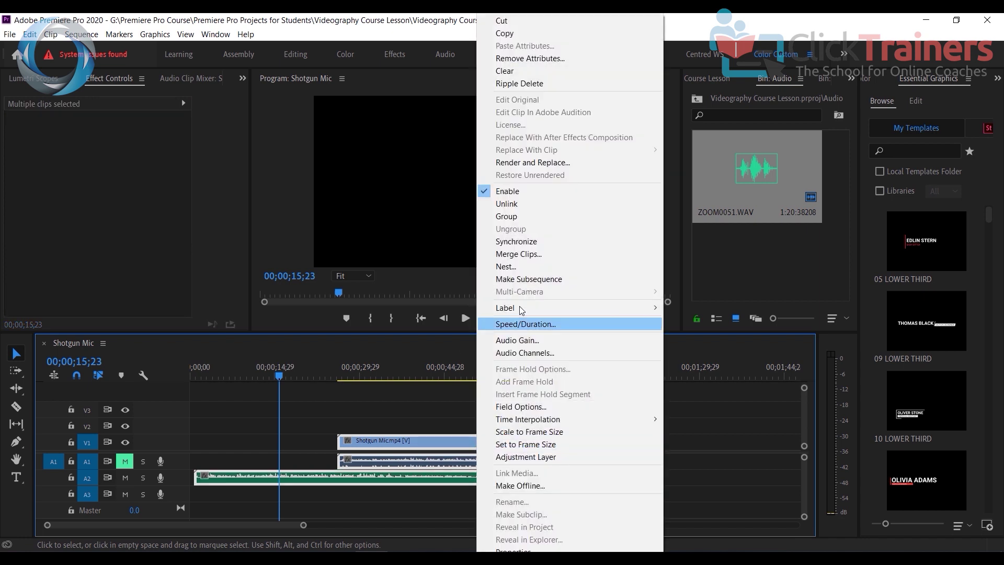
left_click(506, 242)
left_click(477, 352)
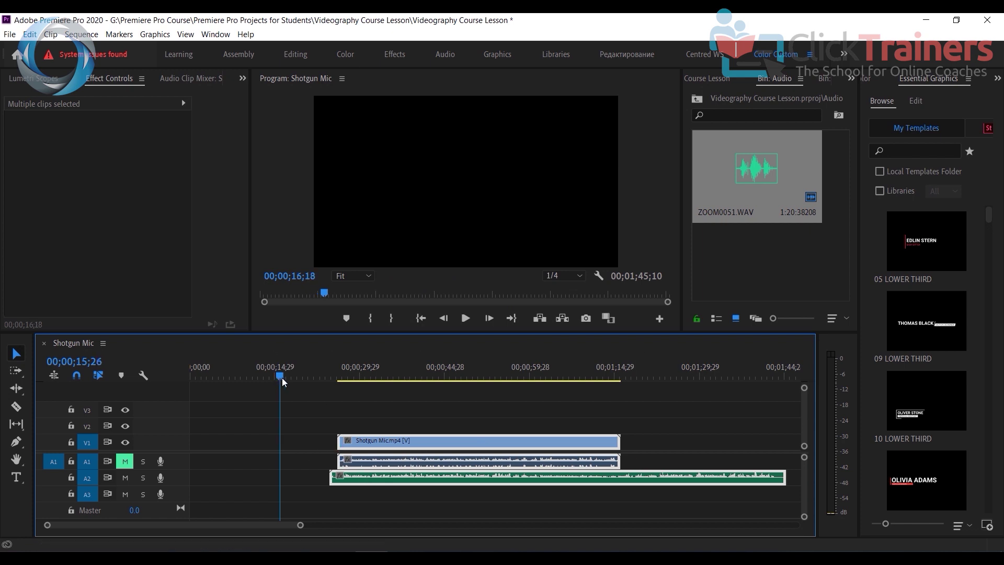
- Place the playhead at 00;00;32;15 within the synchronized clips and enlarge the Program monitor
left_click_drag(279, 376, 343, 375)
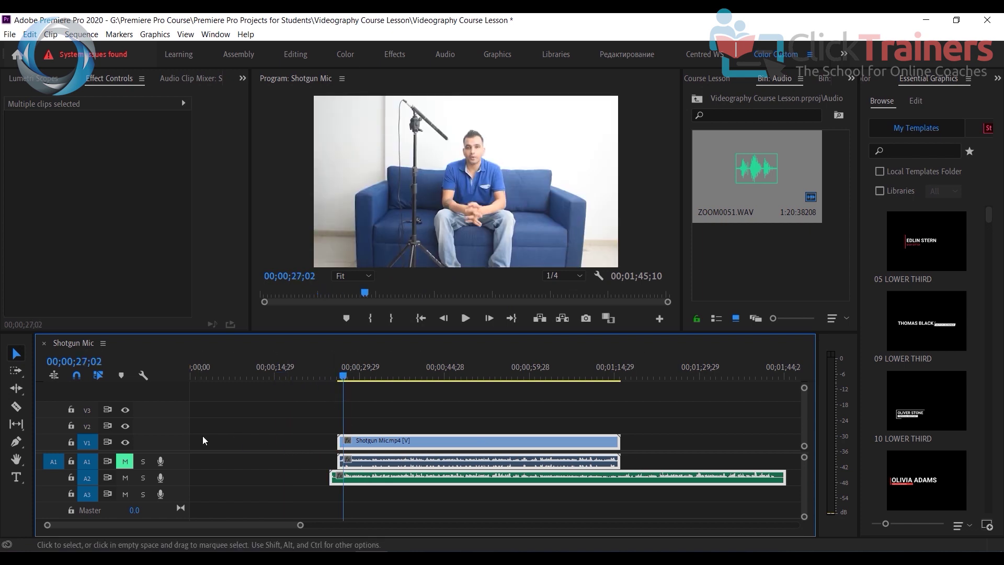
left_click(374, 378)
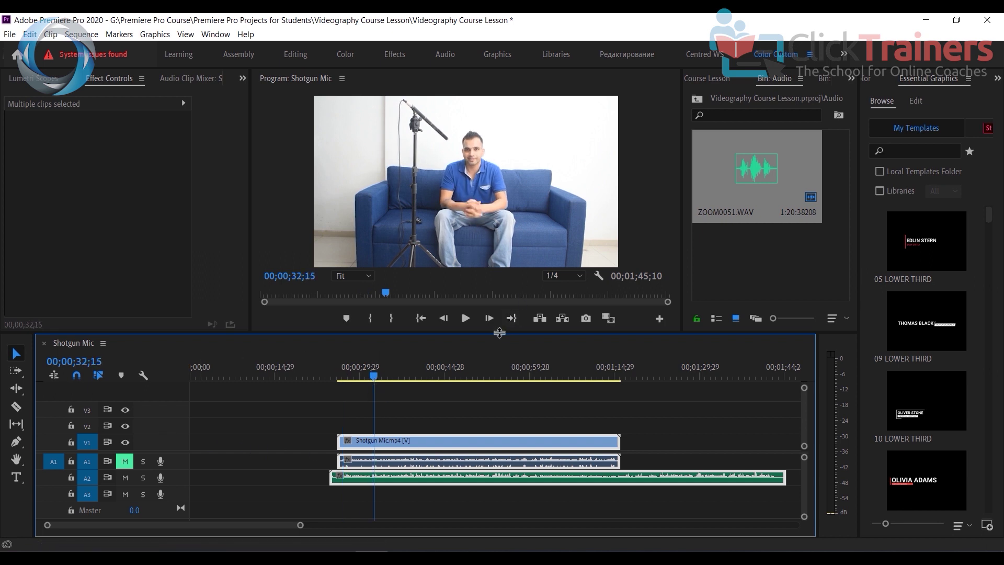
left_click_drag(499, 334, 482, 408)
- Select the video and external audio clips in turn, and play the synchronized sequence from 00;00;32;15 with track A1 muted
left_click(472, 464)
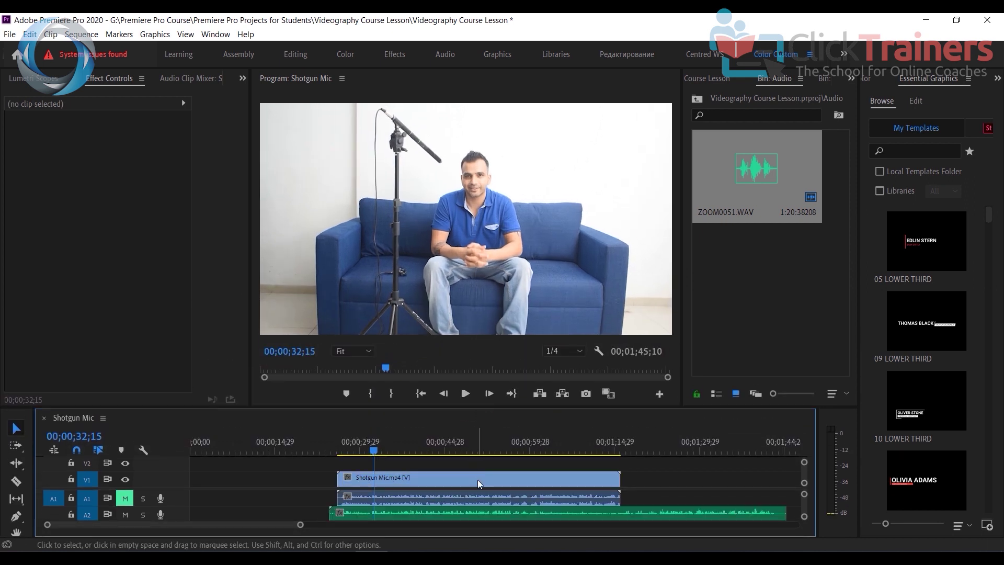
left_click(478, 479)
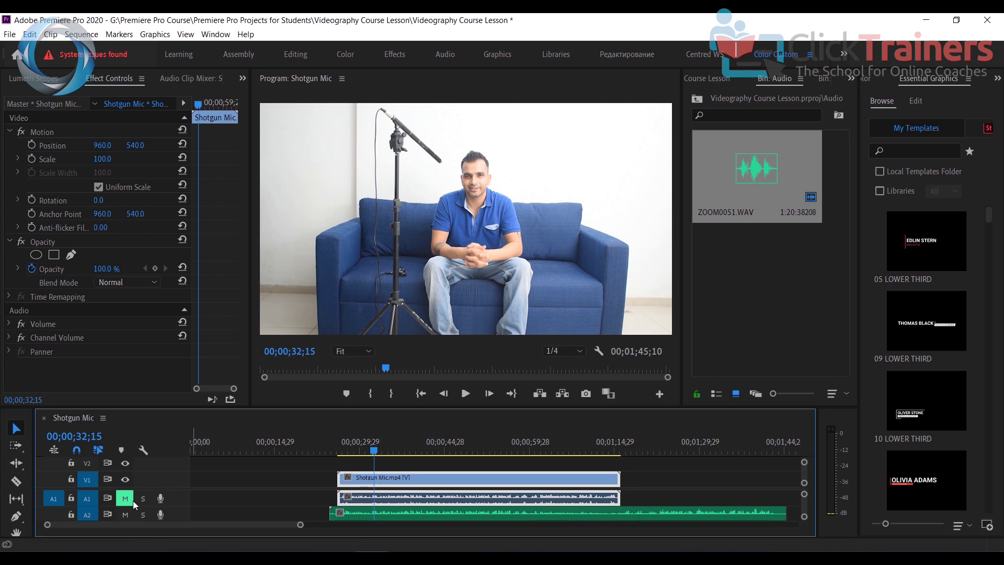
left_click(445, 511)
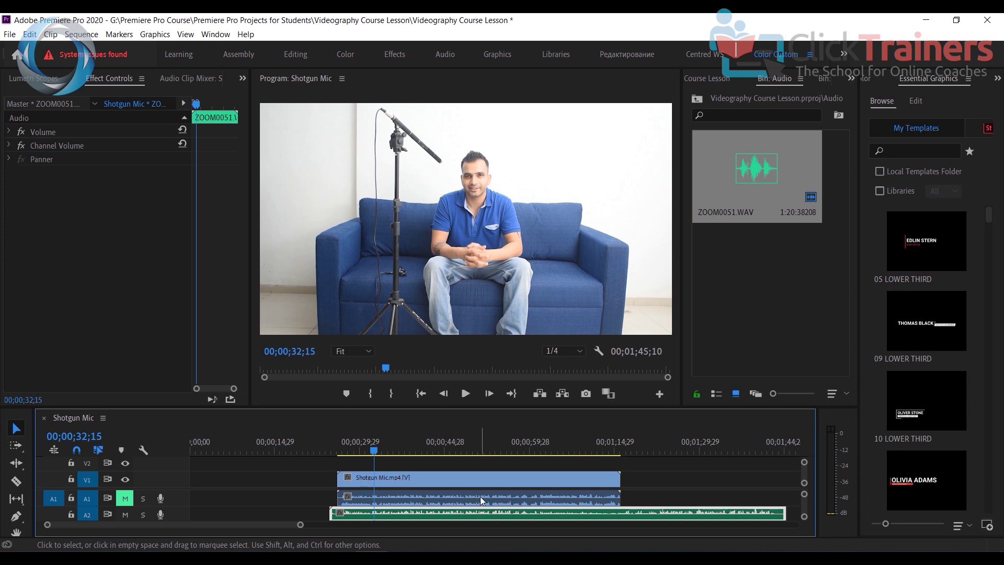
left_click(429, 498)
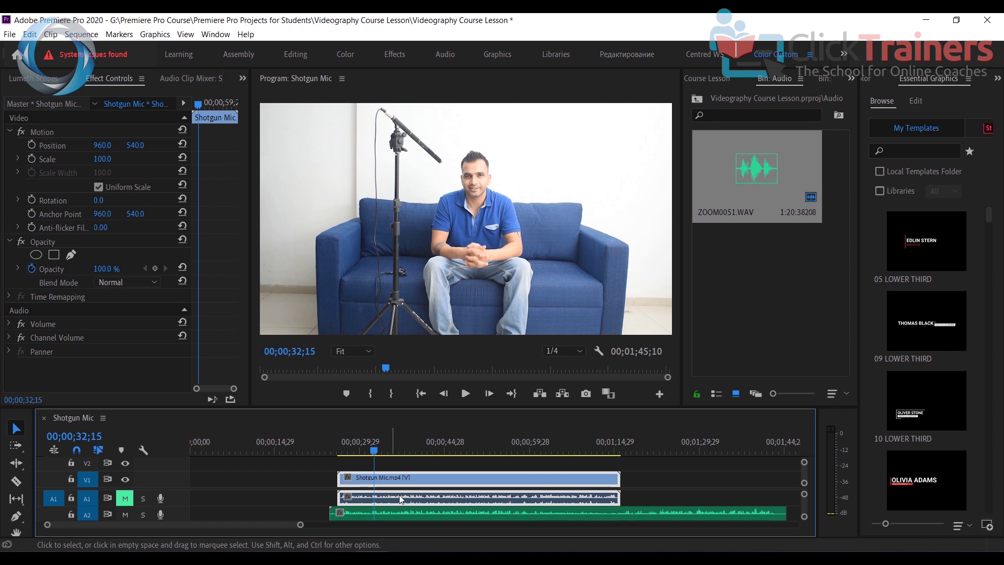
left_click(466, 394)
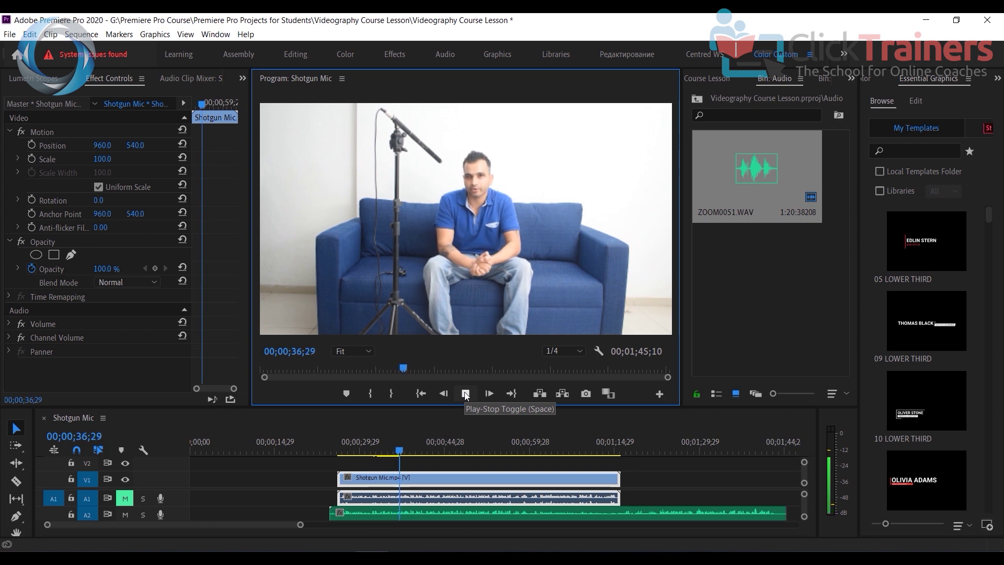
- Stop playback, and play a short stretch from 00;00;37;24 with track A2 muted and A1 unmuted
left_click(466, 396)
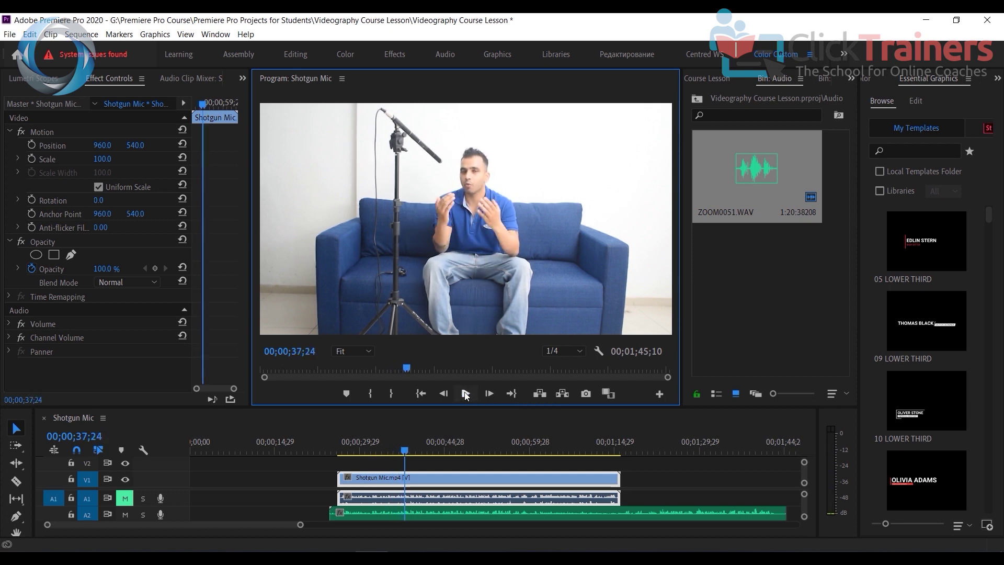
left_click(124, 514)
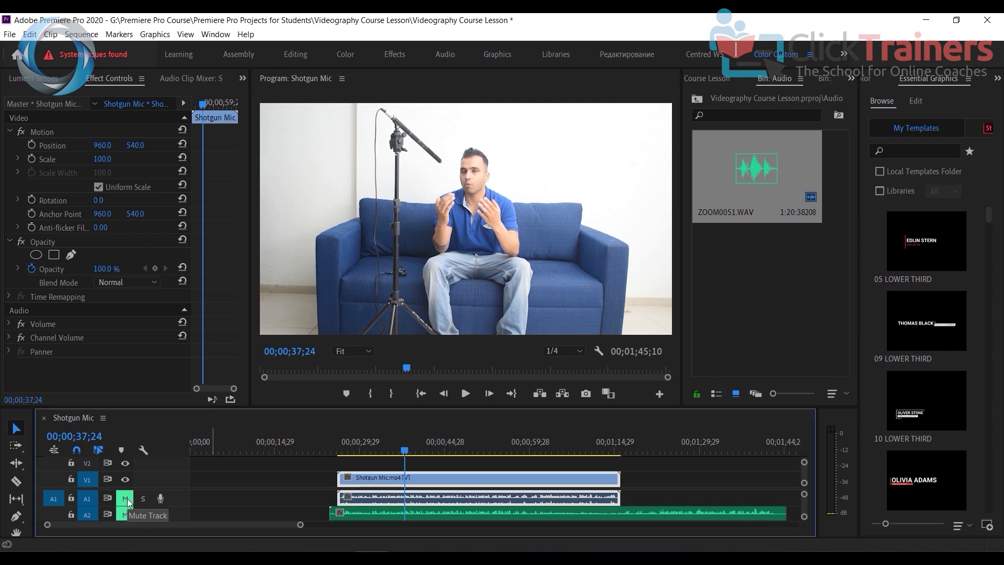
left_click(128, 498)
left_click(465, 393)
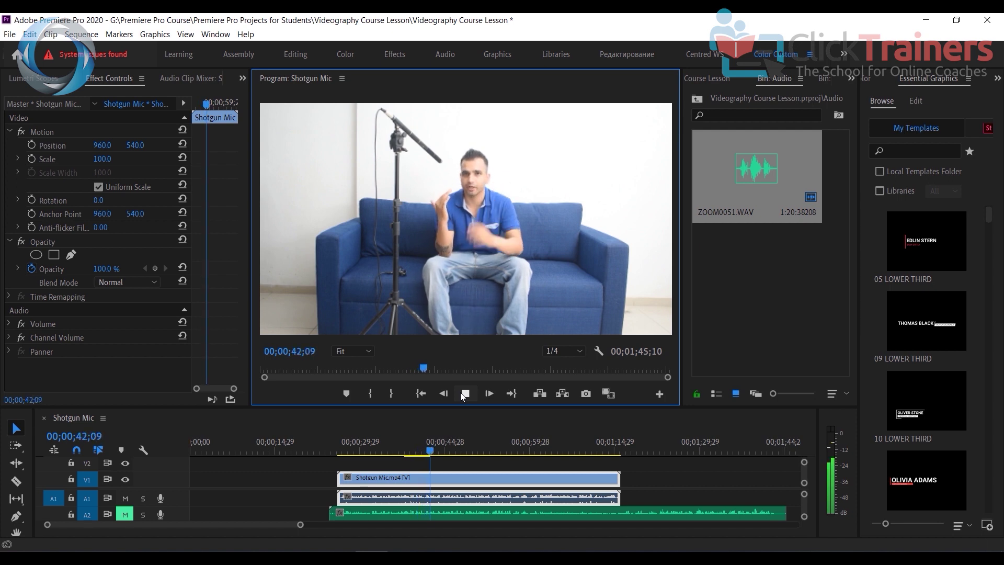
left_click(465, 394)
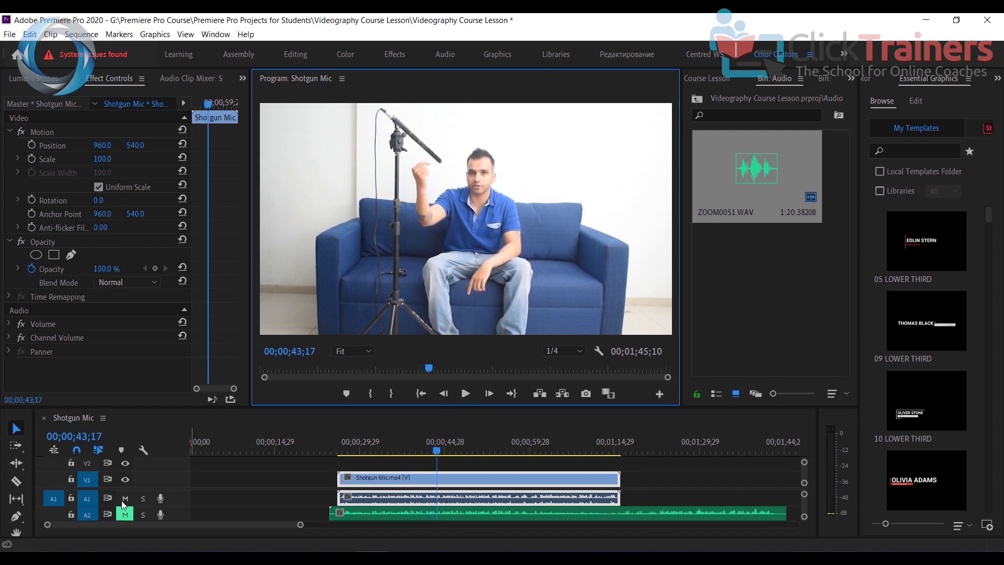
- Mute track A1, unmute A2, and play a short stretch from 00;00;43;17 to hear the external audio
left_click(125, 498)
left_click(125, 515)
left_click(465, 397)
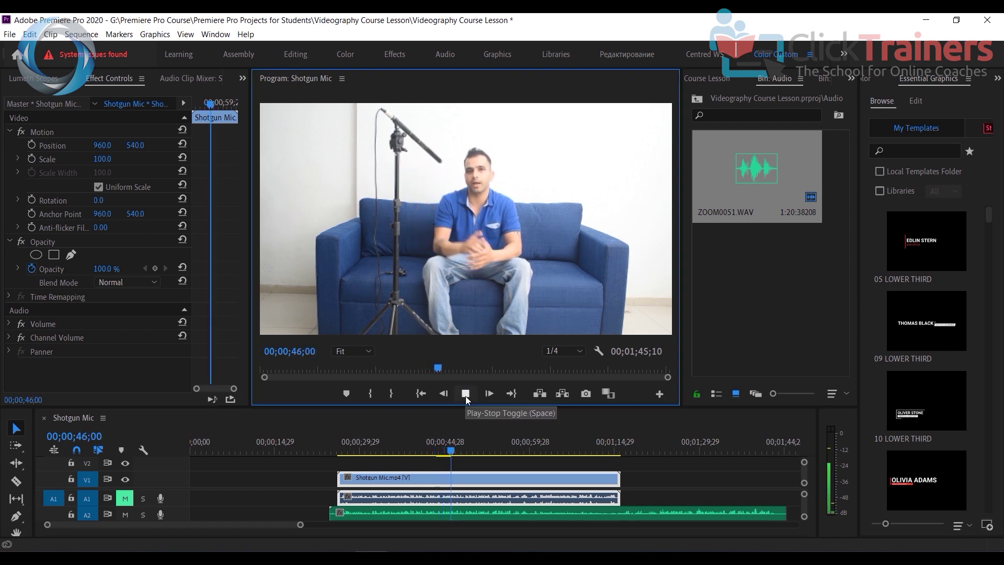
left_click(466, 393)
- Play from 00;00;46;18 with only track A1 audible, stop, and switch back to A1 muted with A2 unmuted
left_click(125, 515)
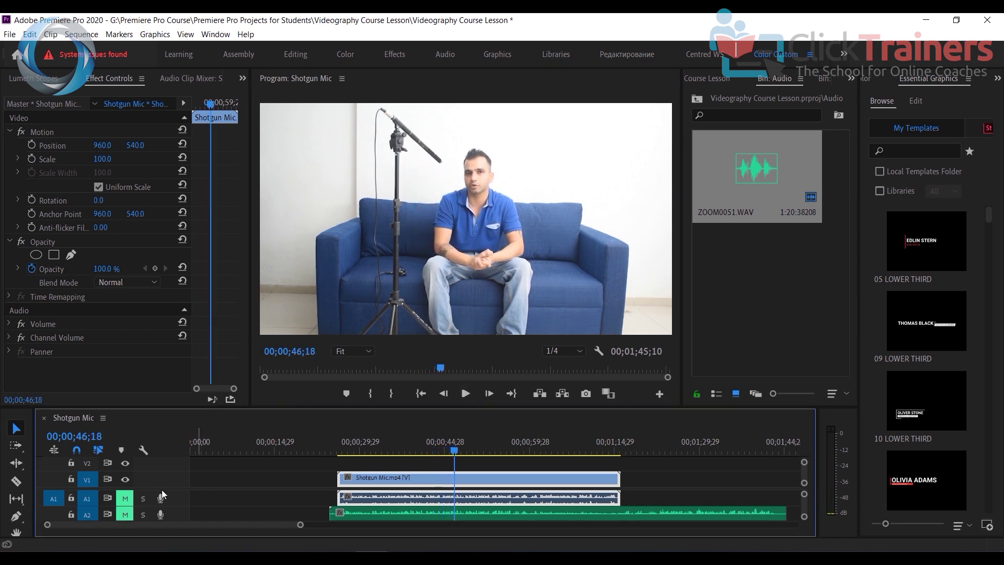
left_click(125, 499)
left_click(467, 394)
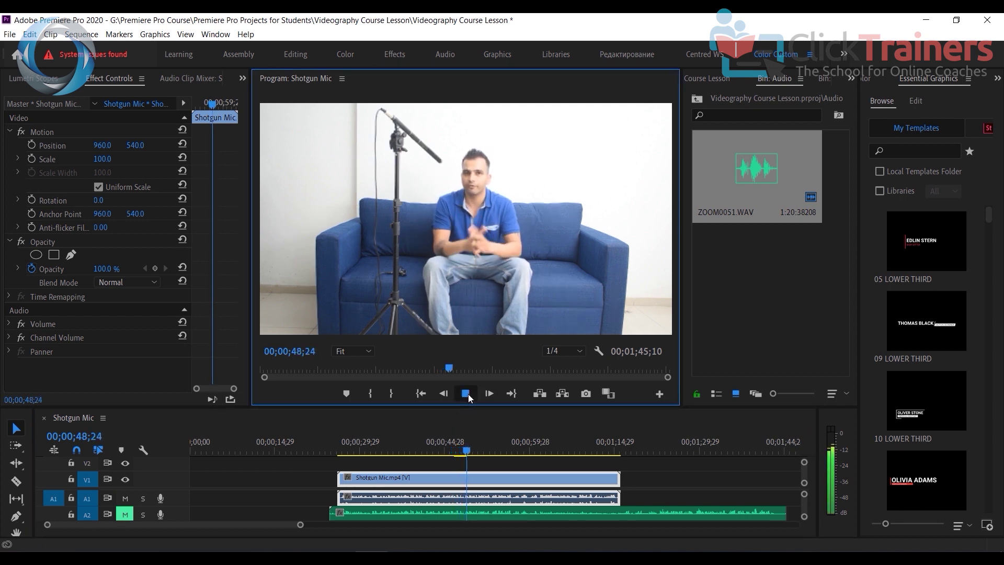
left_click(465, 394)
left_click(125, 498)
left_click(125, 515)
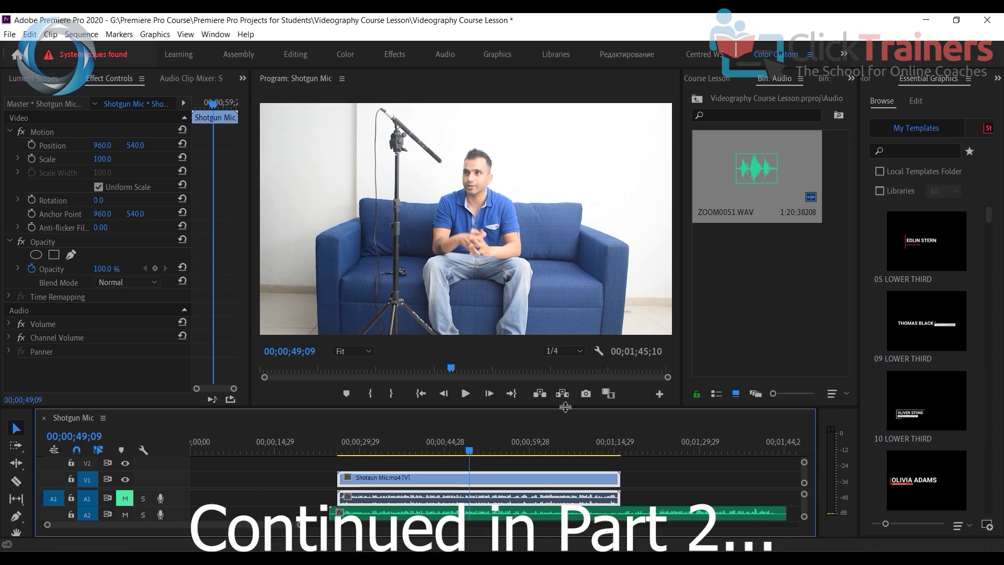
- Enlarge the timeline and ripple delete the empty gap before Shotgun Mic.mp4 on track V1
left_click_drag(566, 407, 565, 340)
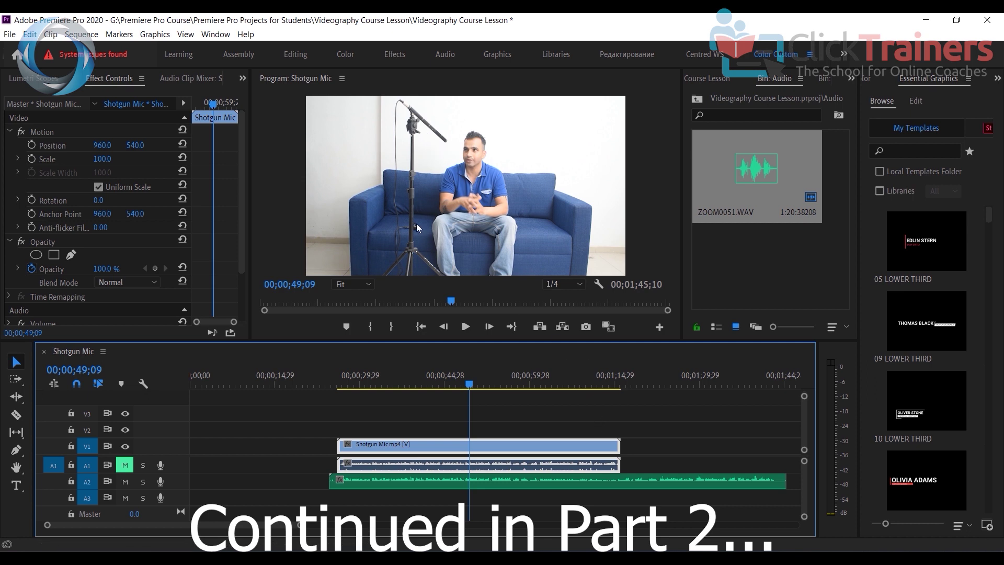
left_click_drag(470, 398, 542, 390)
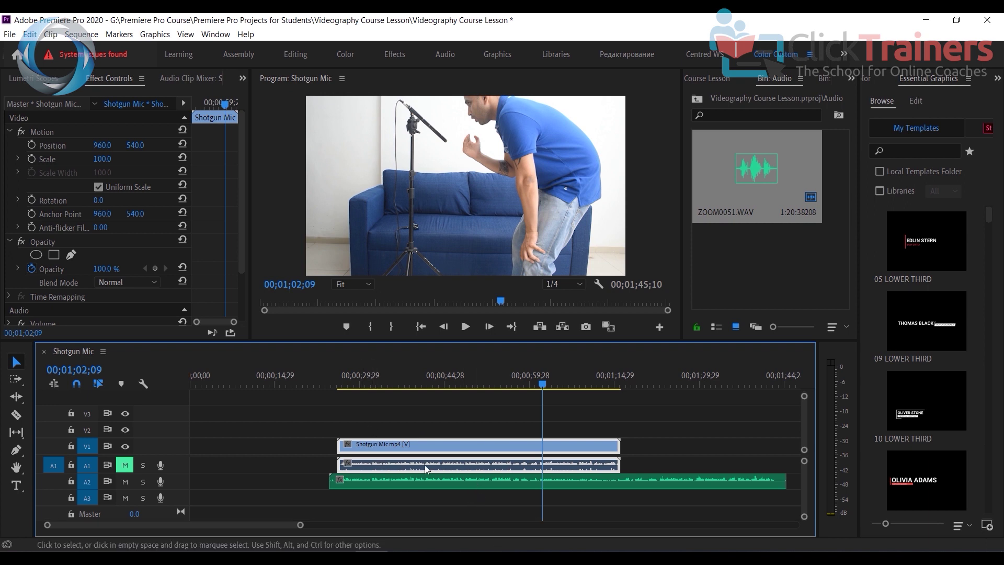
right_click(291, 445)
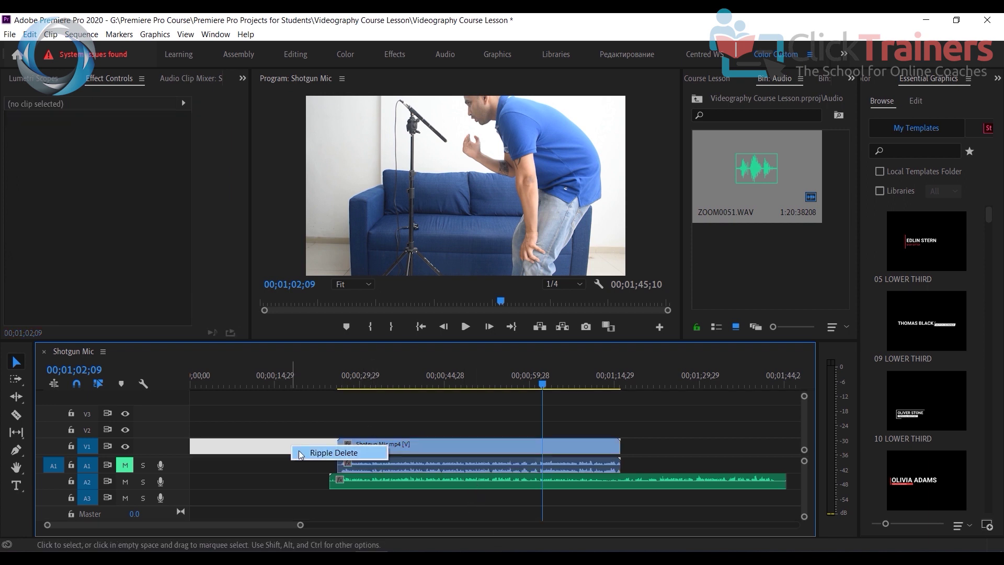
left_click(318, 458)
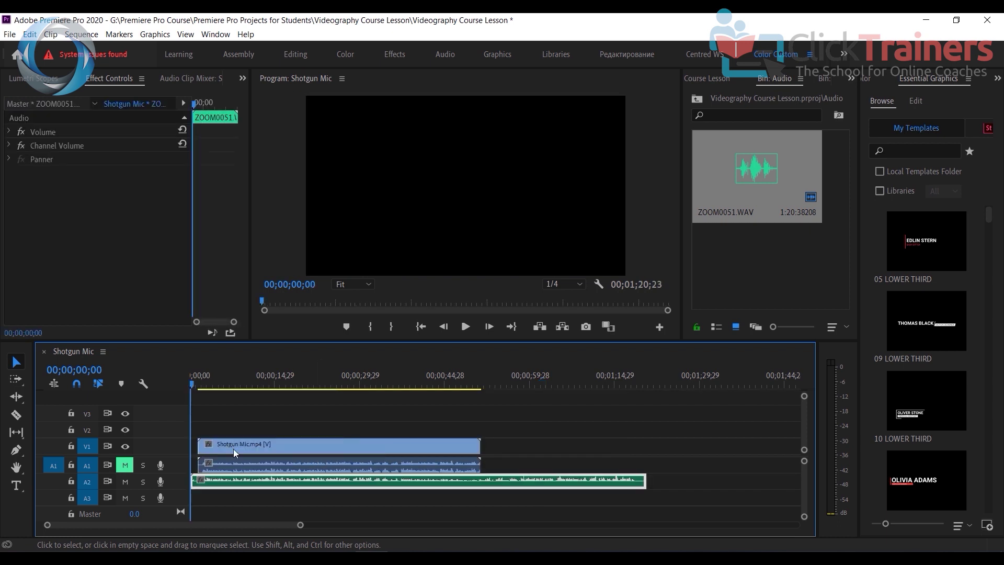
- Split Shotgun Mic.mp4 and ZOOM0051.WAV individually with the Razor tool at 00;00;02;03
left_click_drag(301, 525, 228, 529)
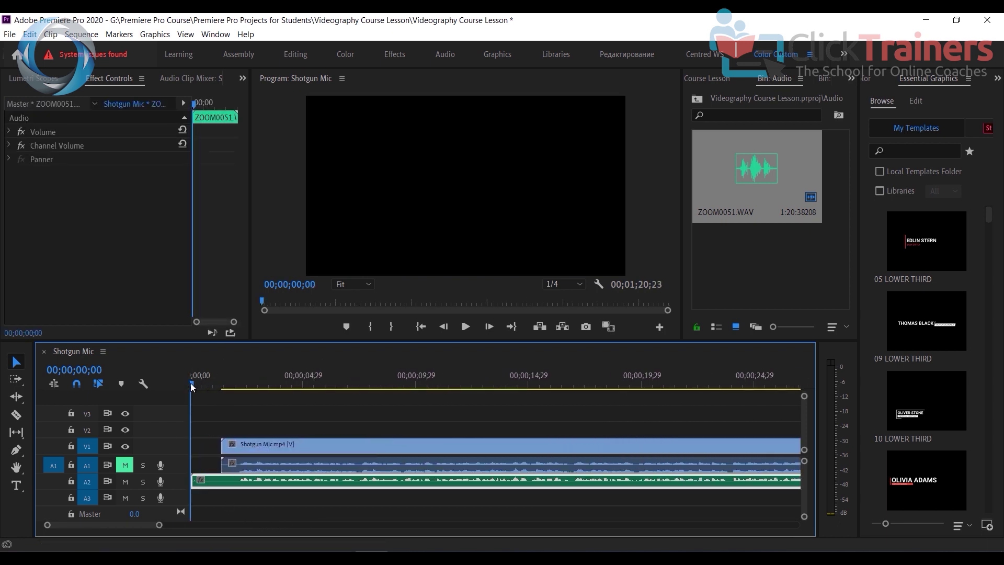
left_click_drag(192, 387, 237, 389)
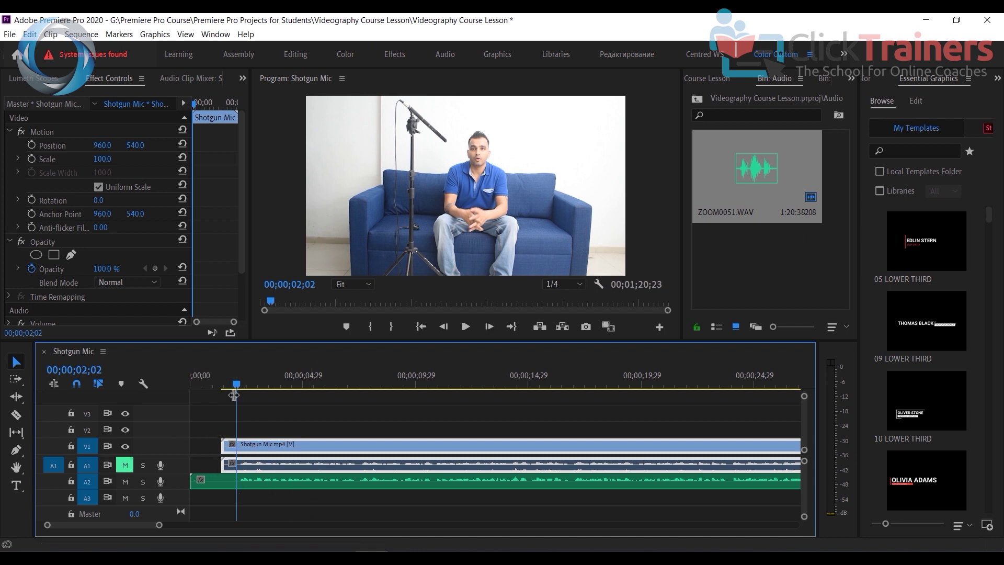
mouse_move(234, 392)
left_mouse_down()
mouse_move(216, 388)
mouse_move(240, 388)
left_mouse_up()
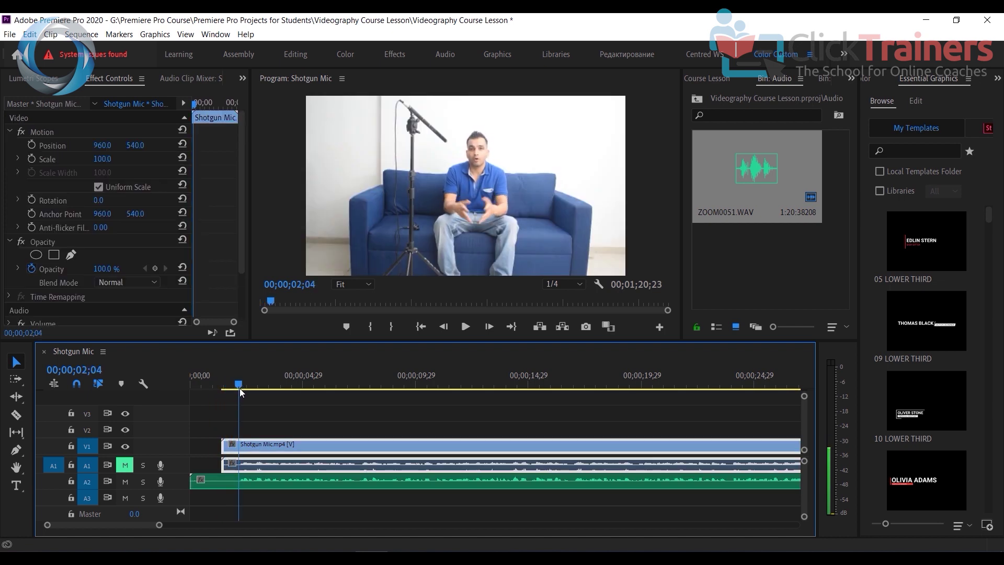
left_click(16, 416)
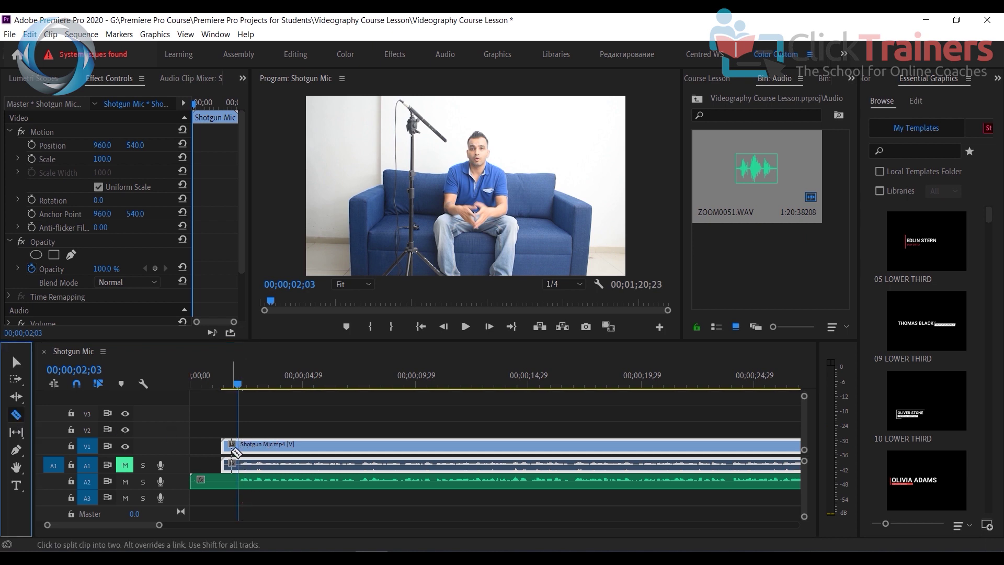
left_click(242, 444)
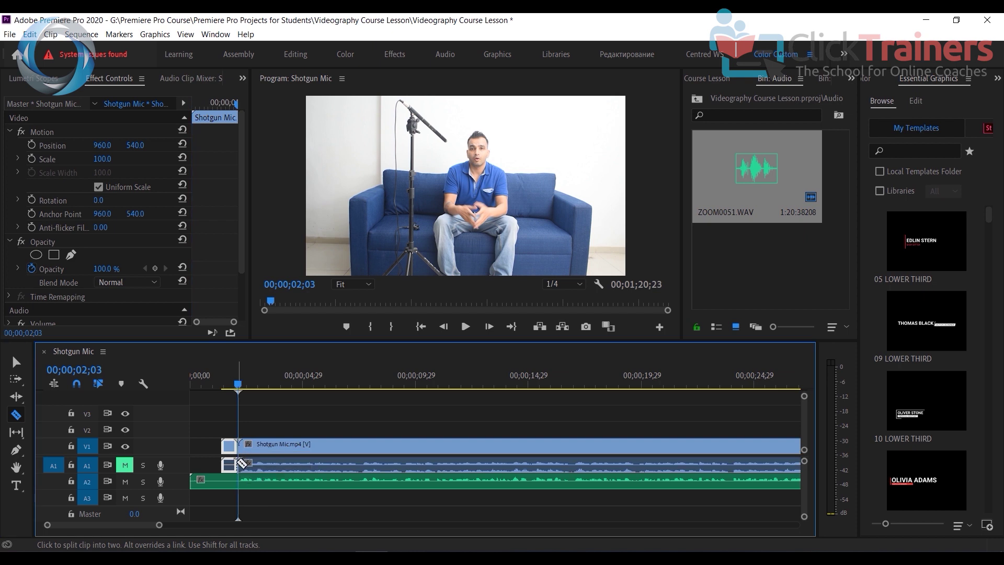
left_click(242, 484)
- Delete the video and audio pieces before 00;00;02;03 and ripple delete the gap they leave
left_click(16, 361)
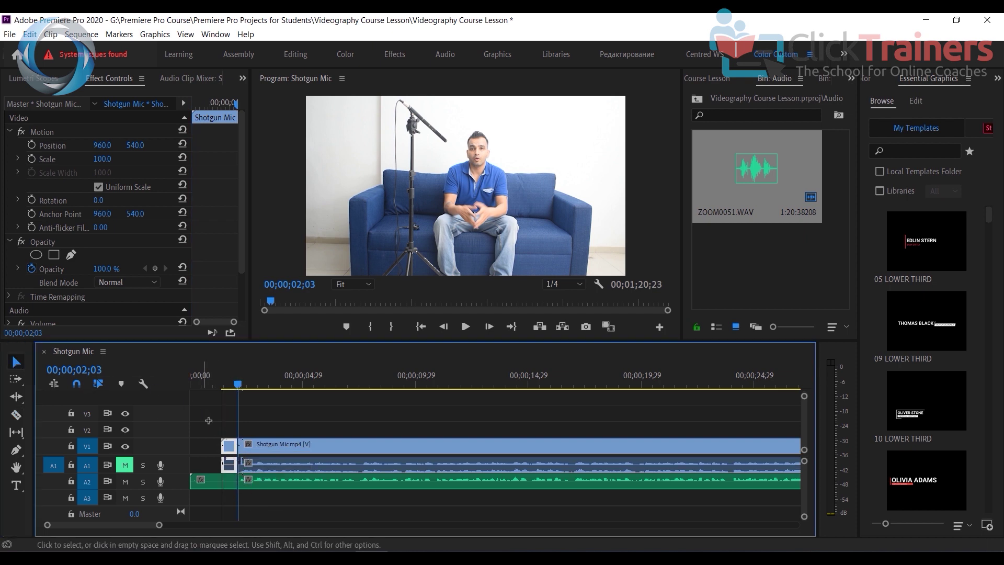
left_click_drag(202, 392, 236, 492)
key("Delete")
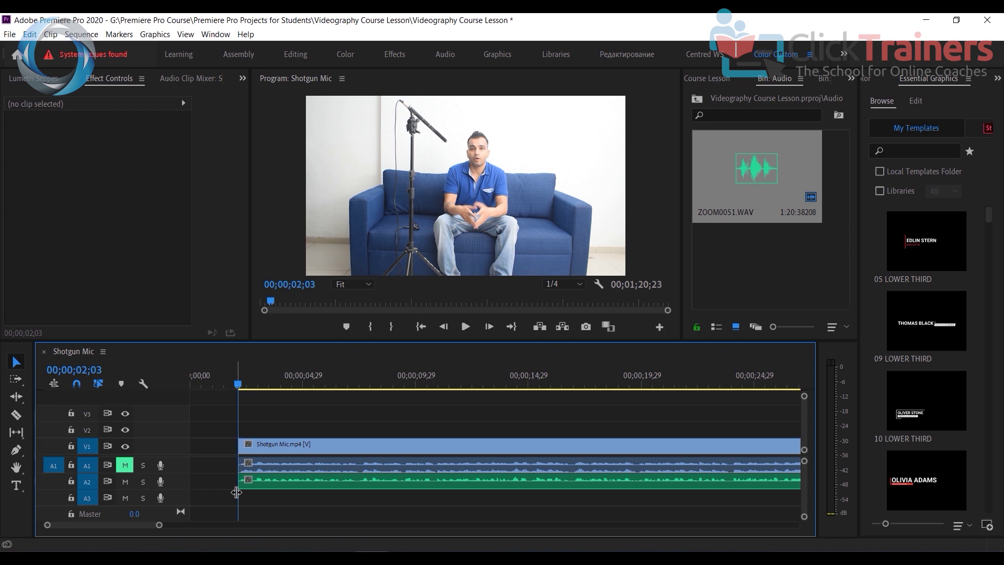
right_click(217, 448)
left_click(246, 457)
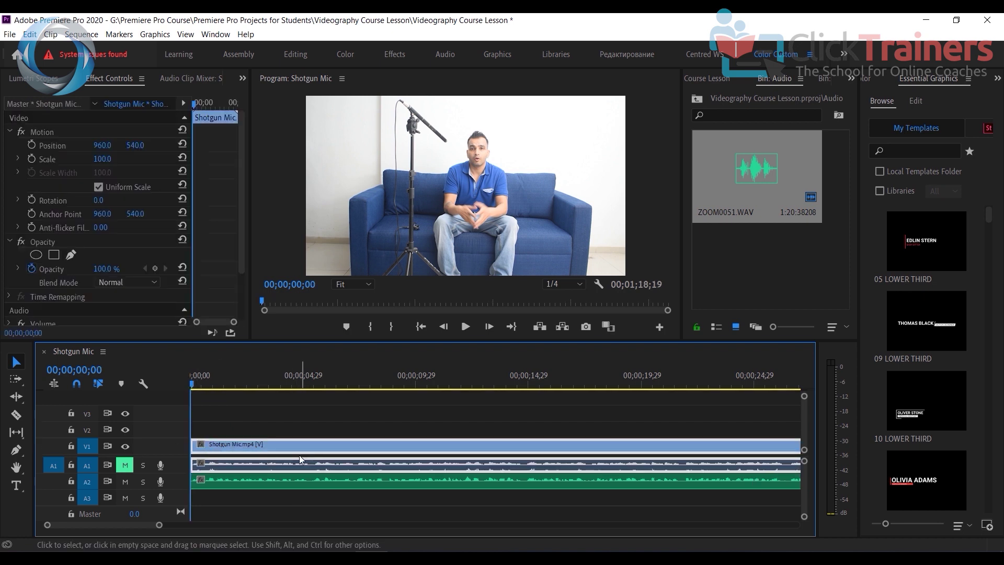
- Undo the gap removal, the deletion of the opening pieces and the cuts at 00;00;02;03
key("ctrl+z")
key("ctrl+z")
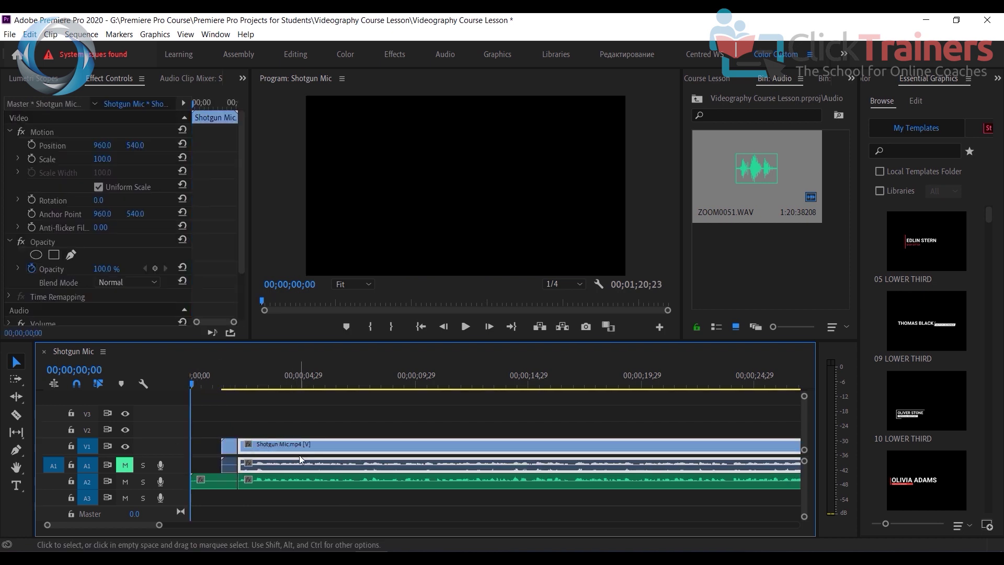
key("ctrl+z")
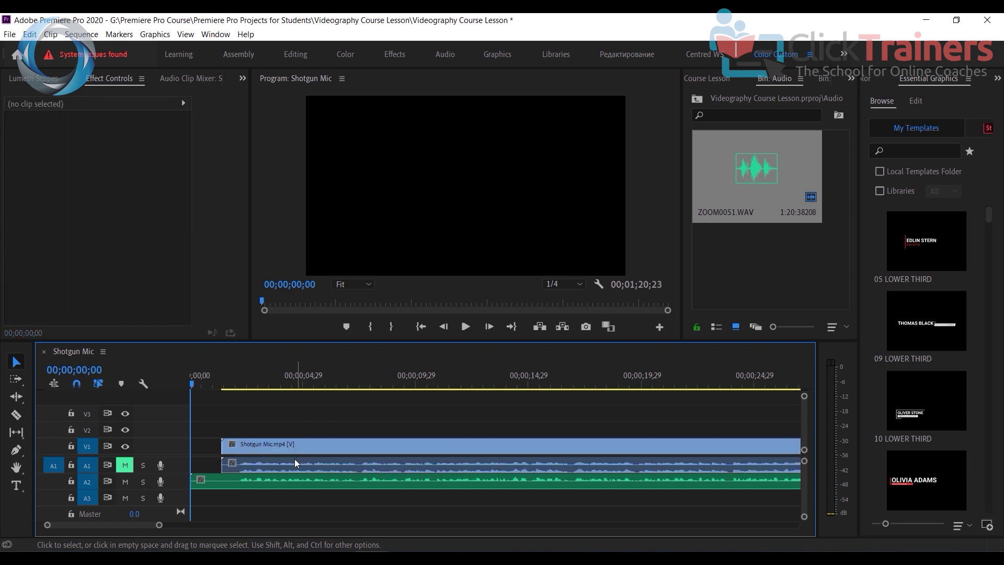
- Place the playhead at 00;00;02;03 and split the clips on all tracks there at once with the Razor tool
left_click_drag(196, 387, 239, 391)
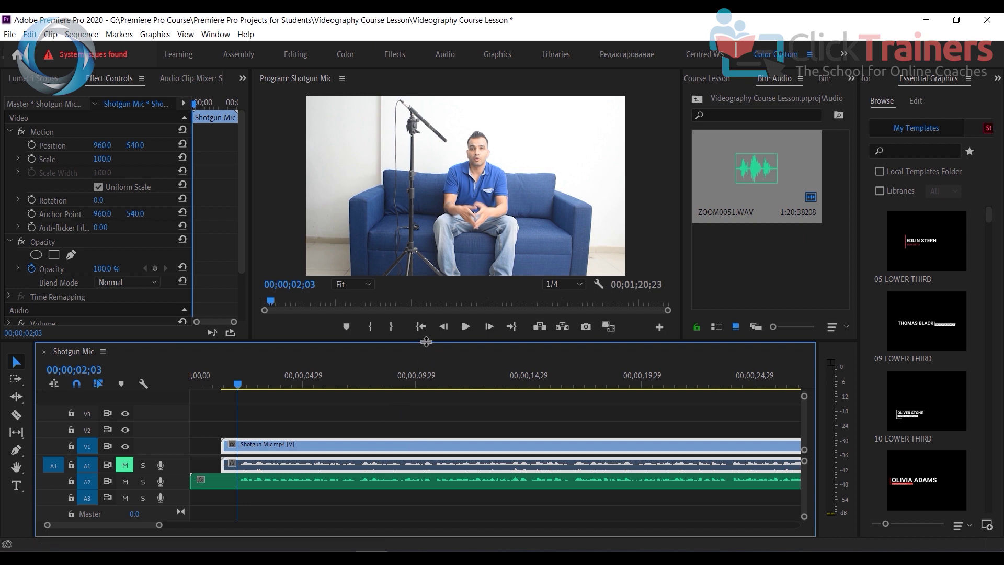
left_click_drag(433, 344, 439, 314)
left_click(16, 386)
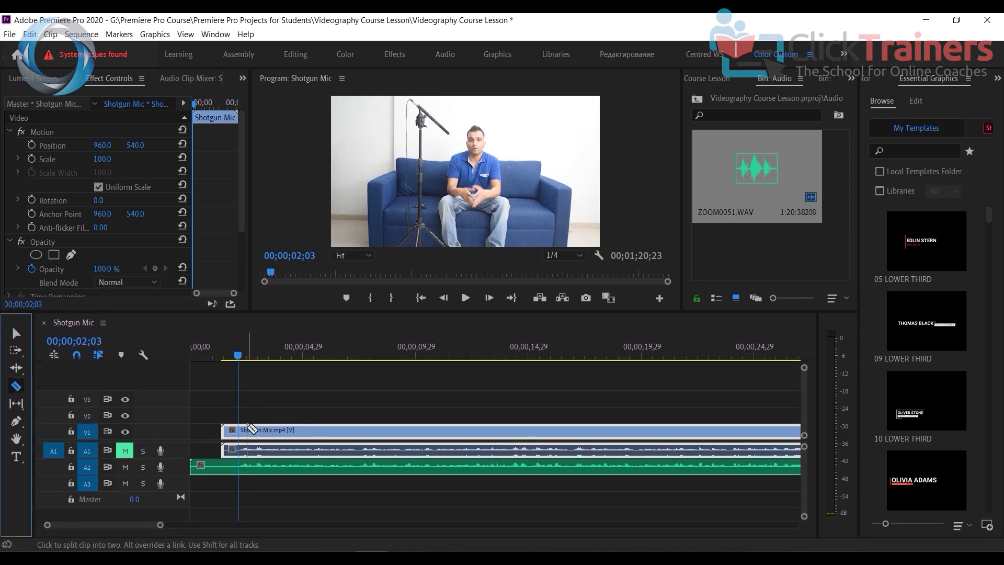
left_click_drag(242, 354, 242, 354)
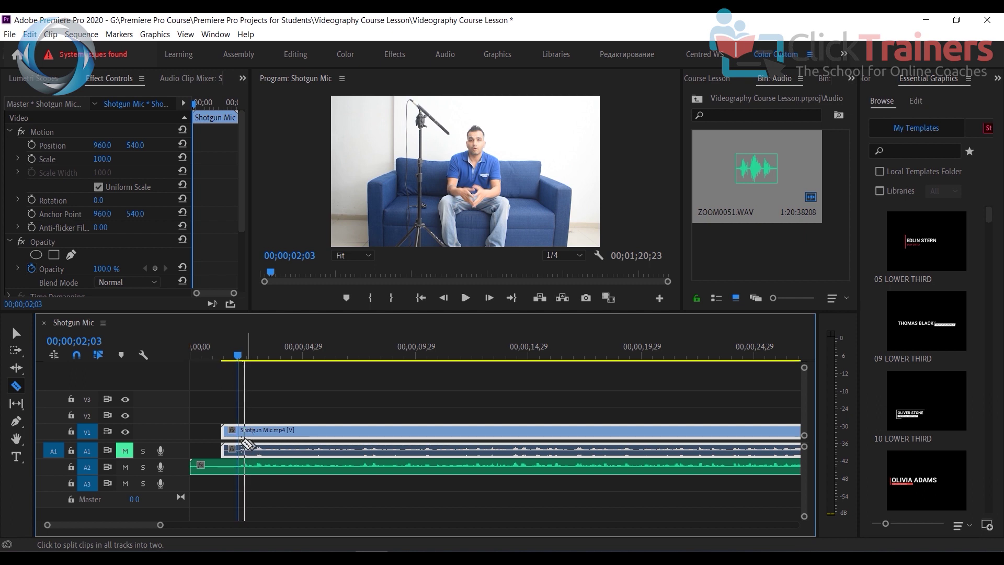
left_click(239, 447, "shift")
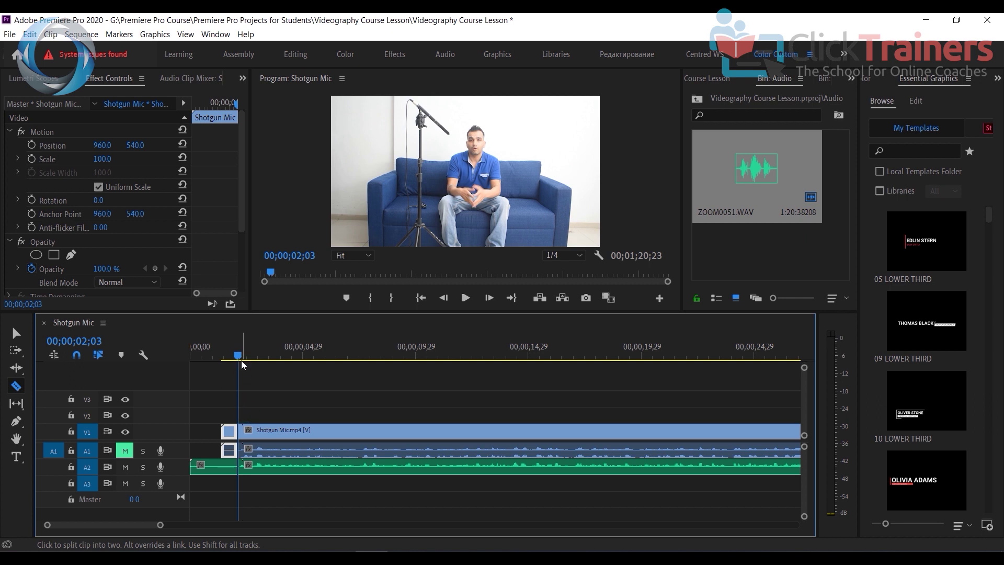
- Delete all pieces before the cut at 00;00;02;03 and ripple delete the remaining gap
left_click(16, 333)
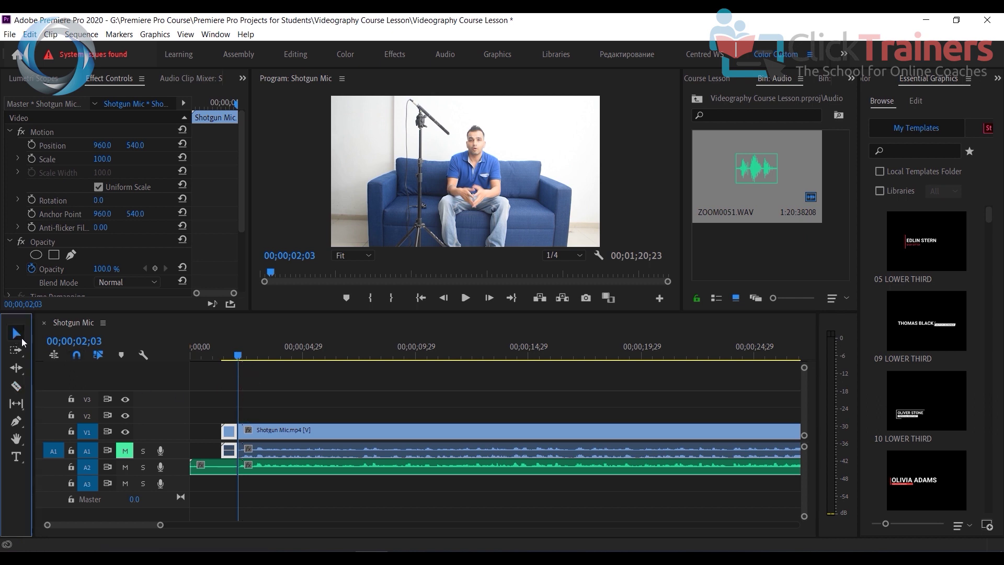
left_click_drag(205, 411, 230, 473)
key("Delete")
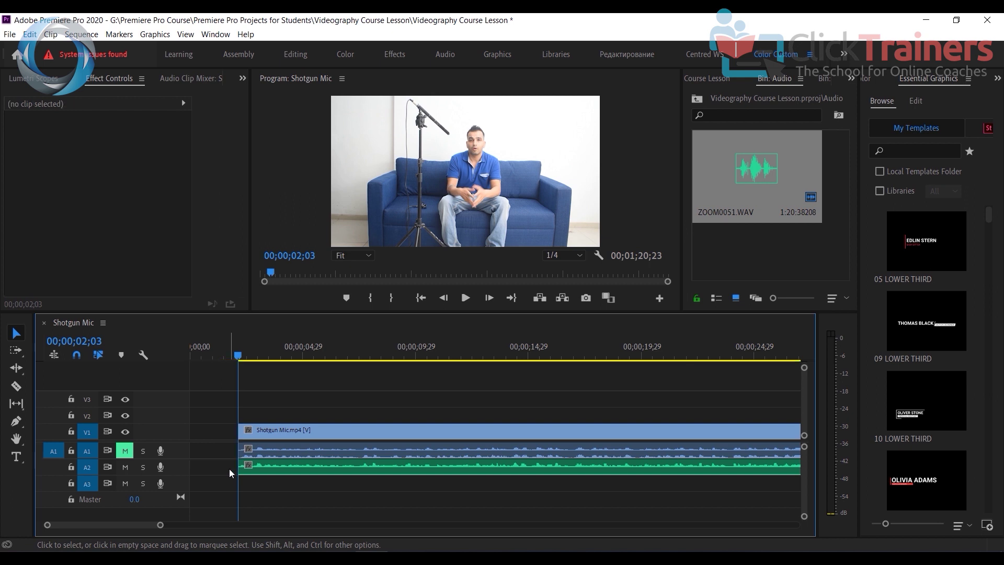
right_click(208, 437)
left_click(230, 442)
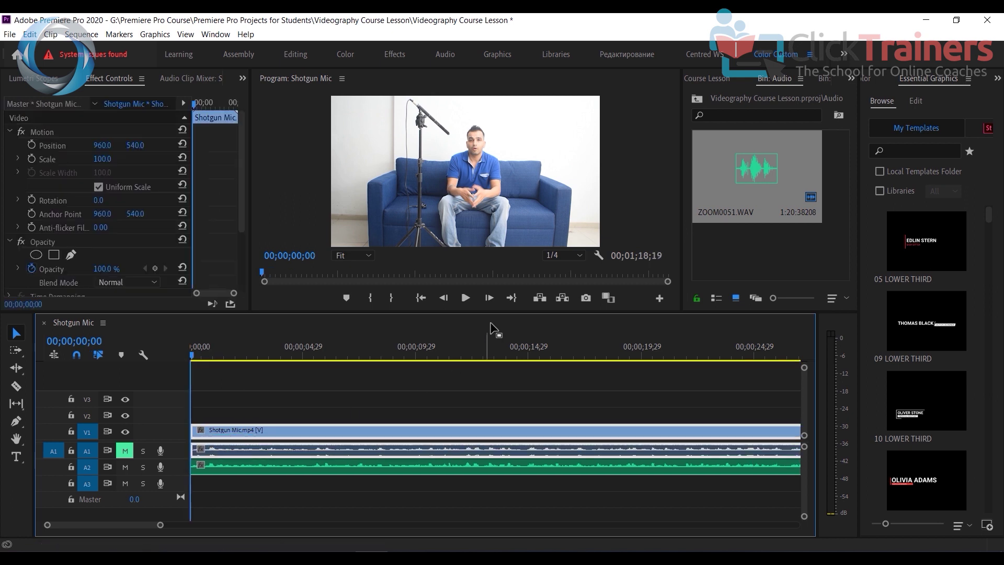
- Play the trimmed sequence from its start and stop at 00;00;06;08, with the whole video clip in view
left_click(465, 298)
left_click(466, 299)
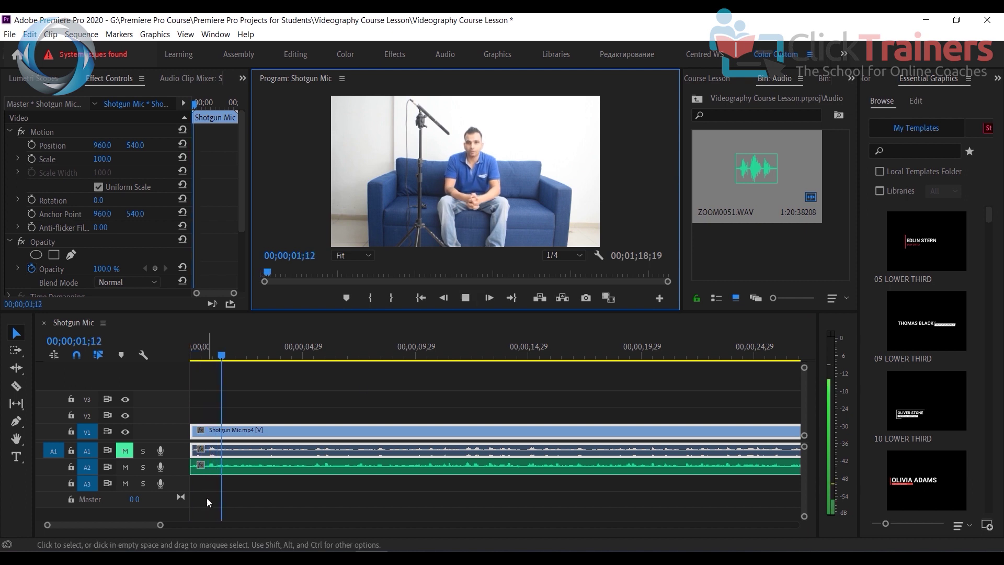
left_click_drag(161, 525, 236, 535)
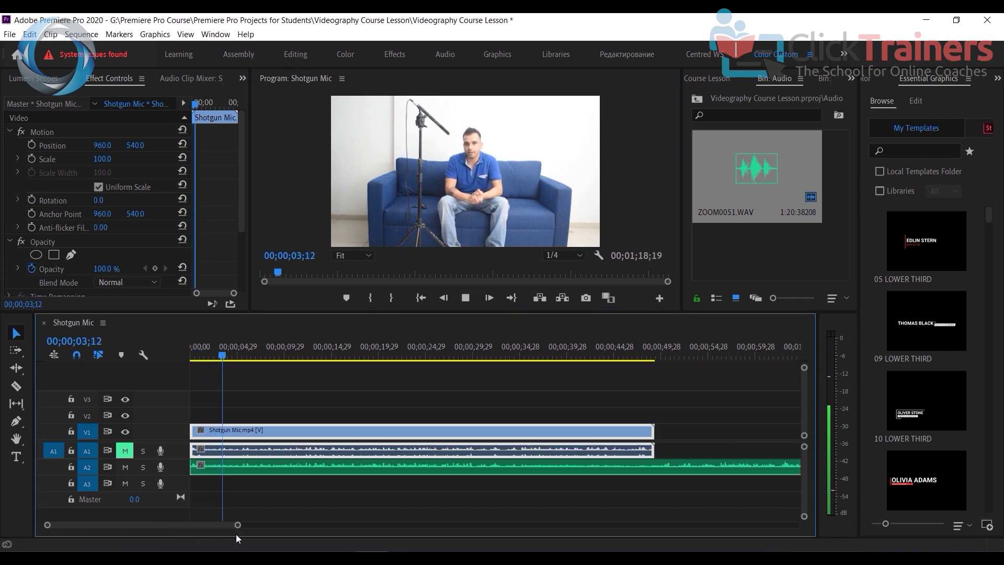
left_click(466, 300)
- Split ZOOM0051.WAV at the end of Shotgun Mic.mp4 and delete the excess audio after the cut
left_click(22, 387)
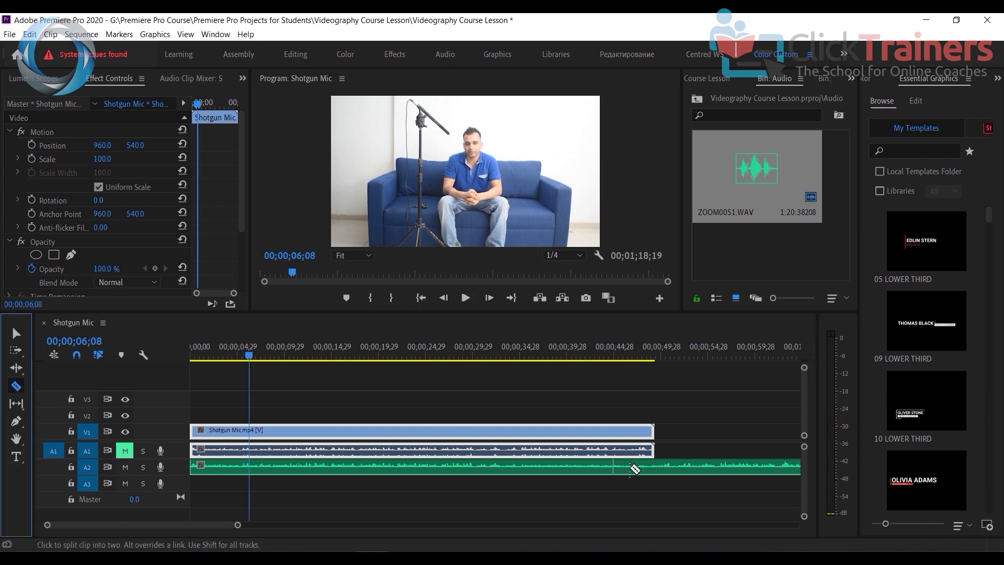
left_click(655, 466)
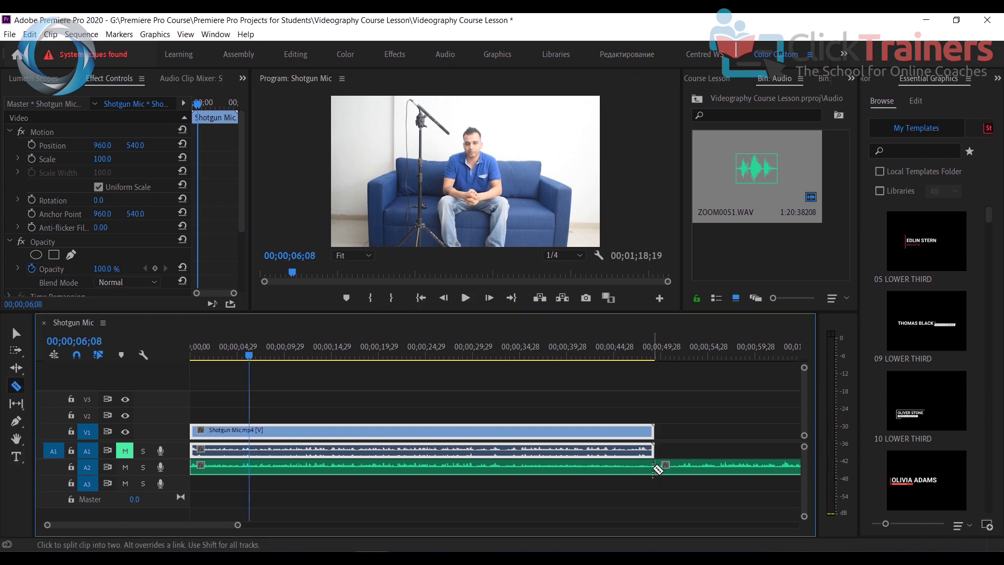
left_click(16, 333)
left_click(753, 466)
key("Delete")
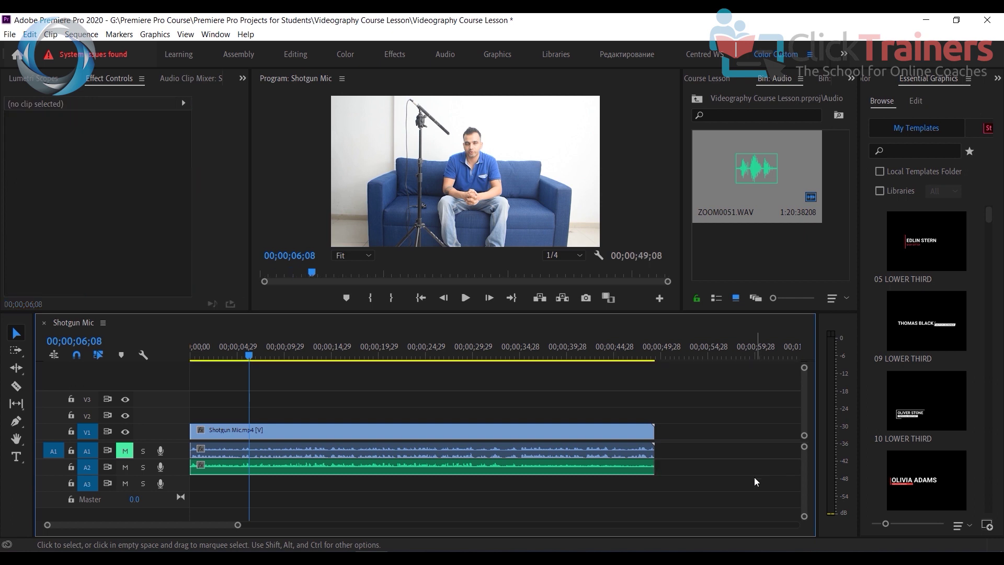
- Leave the Audio bin and open the Footages bin of the project
left_click(697, 99)
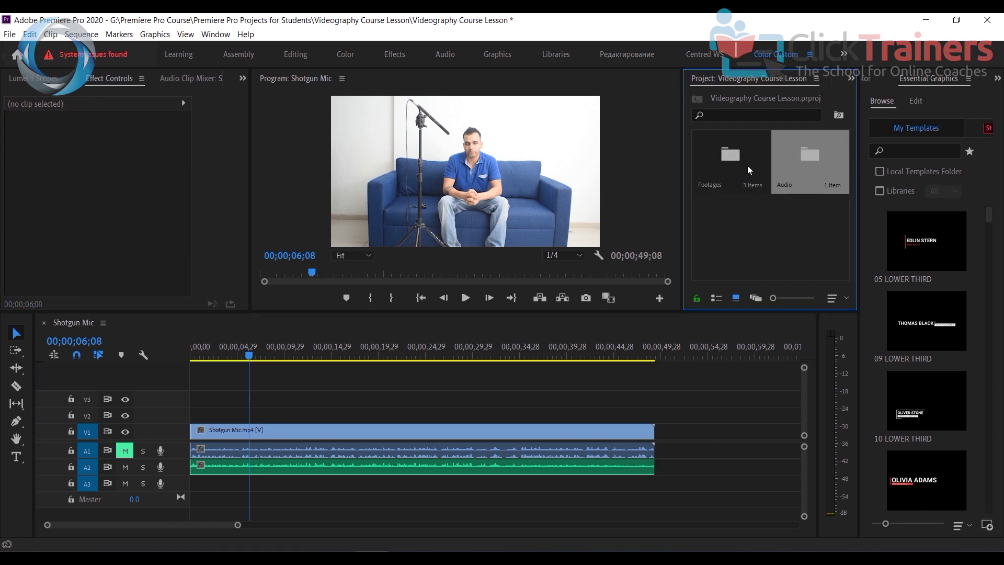
left_click(747, 172)
double_click(740, 172)
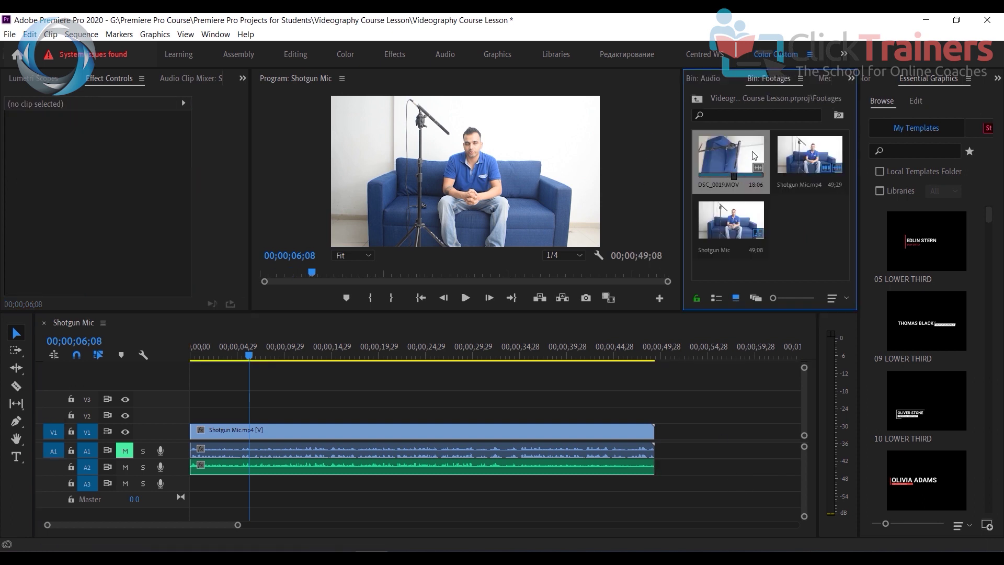
- Play the sequence from 00;00;00;16 and stop at 00;00;05;03
left_click(243, 358)
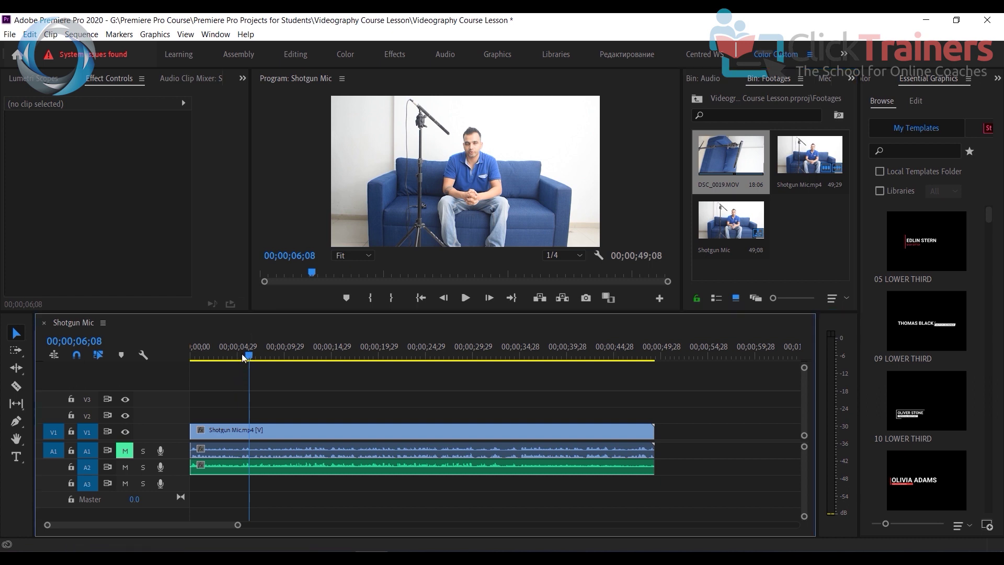
left_click(242, 359)
left_click(413, 104)
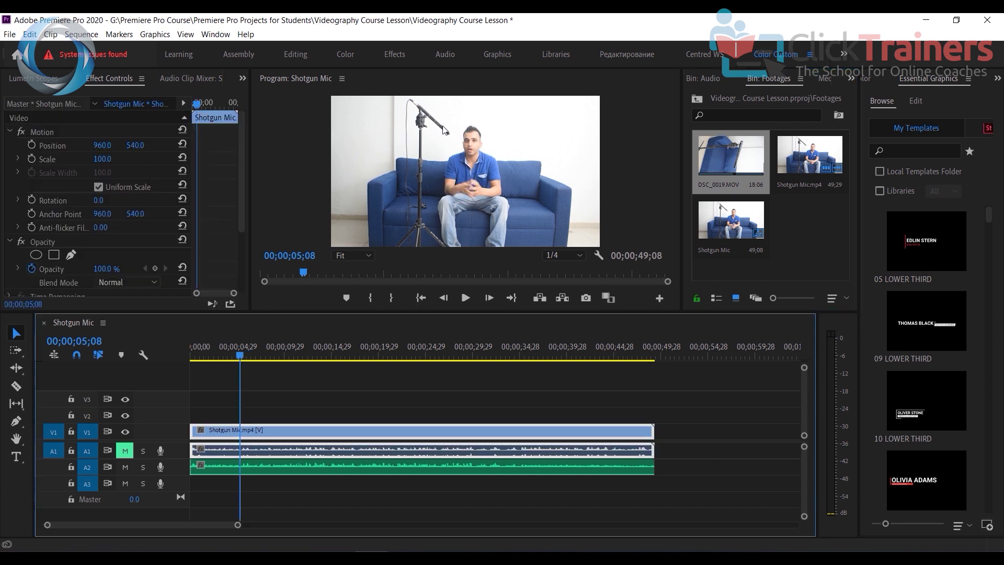
left_click(210, 356)
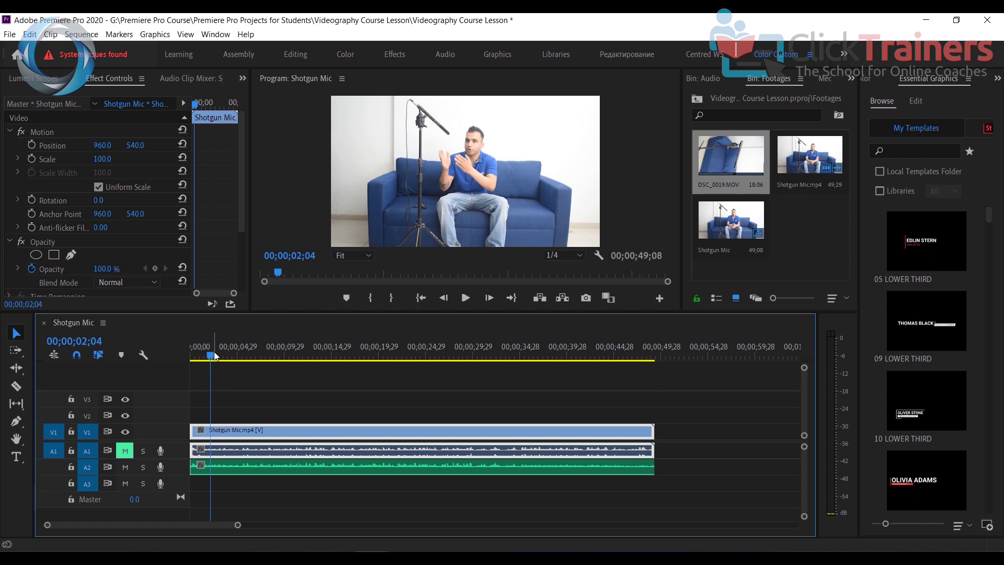
left_click_drag(212, 356, 195, 355)
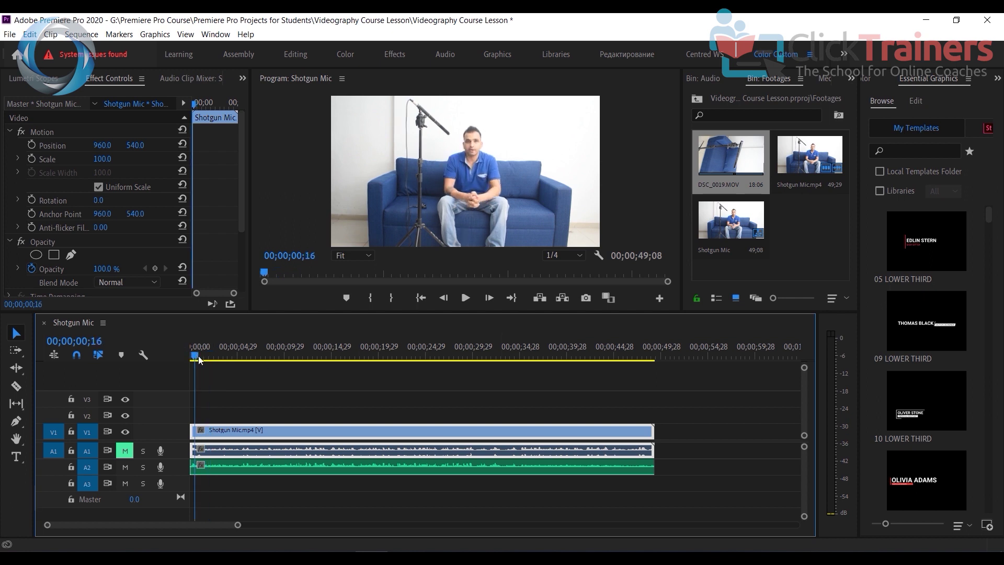
left_click(466, 298)
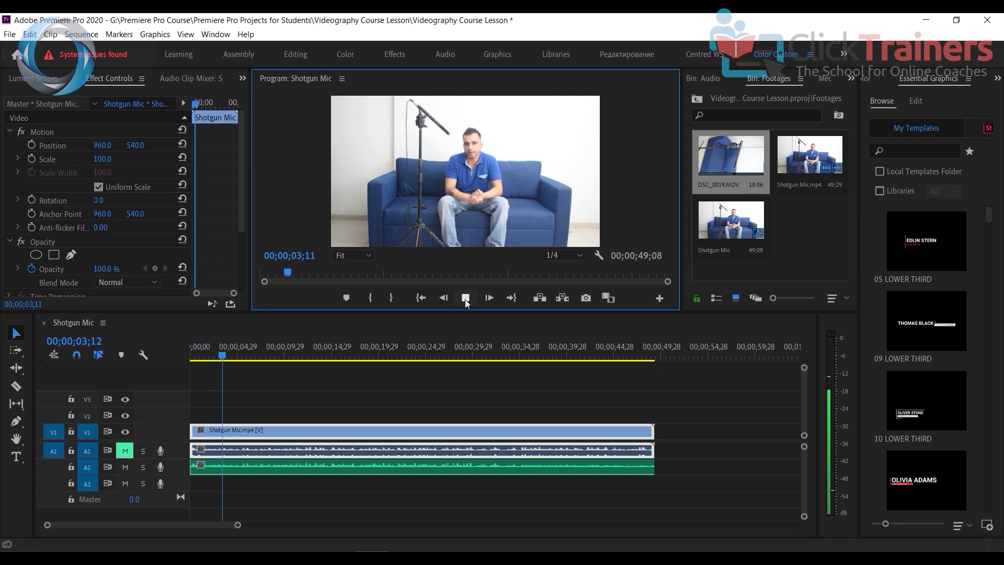
left_click(466, 300)
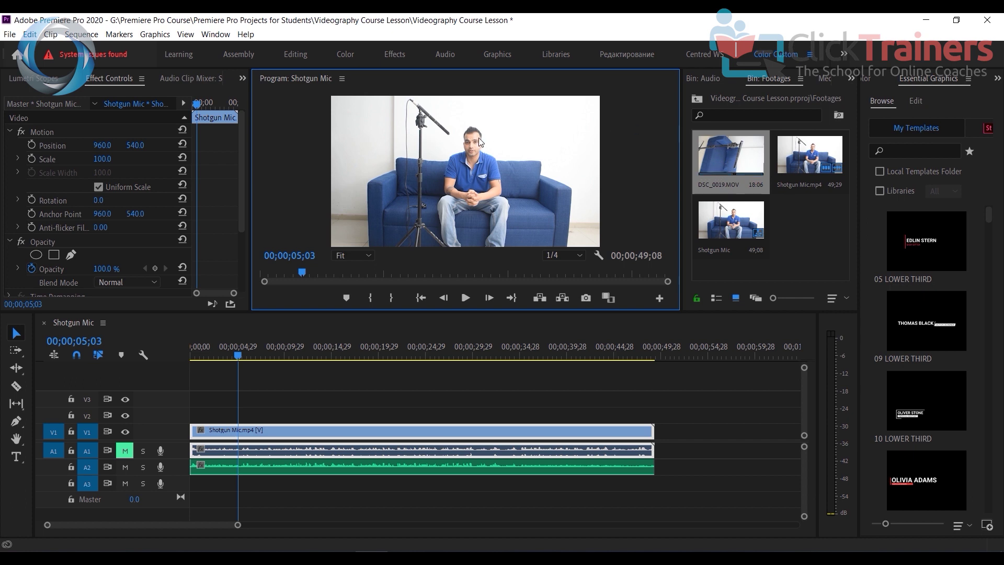
- Mark DSC_0019.MOV from 00:00:03:10 to 00:00:10:05 and place only its video on V2 at 00;00;05;03
left_click(722, 161)
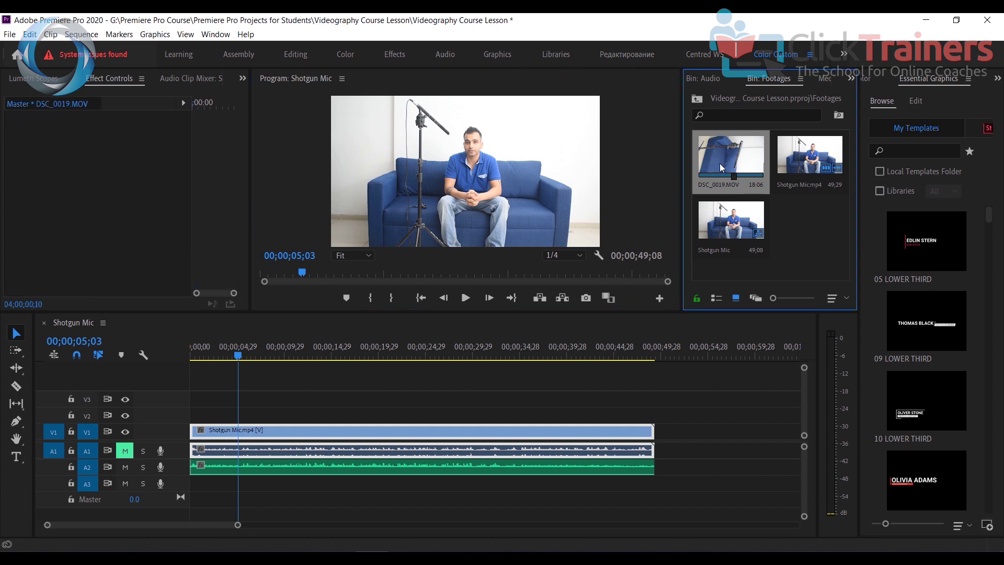
double_click(721, 162)
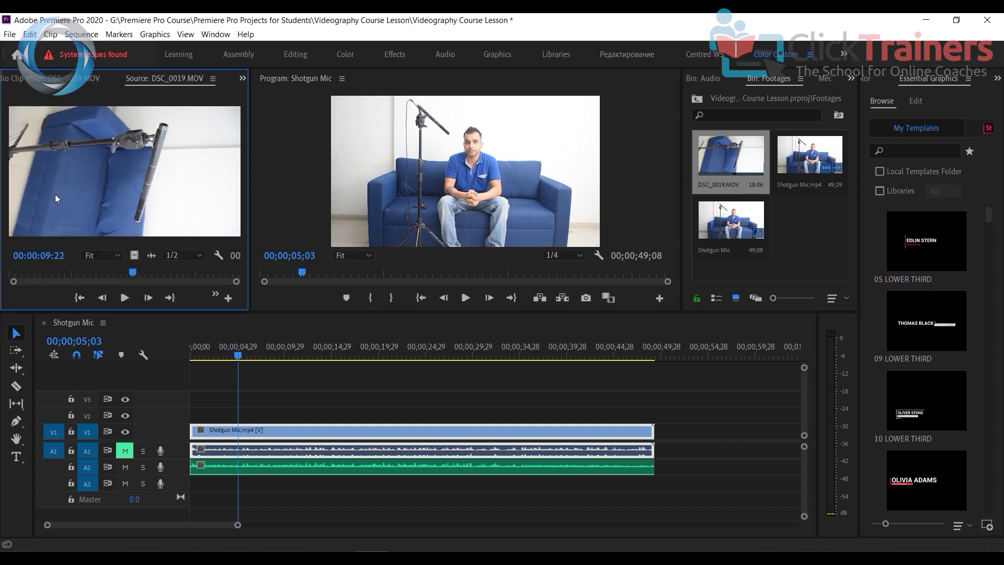
left_click_drag(134, 273, 55, 275)
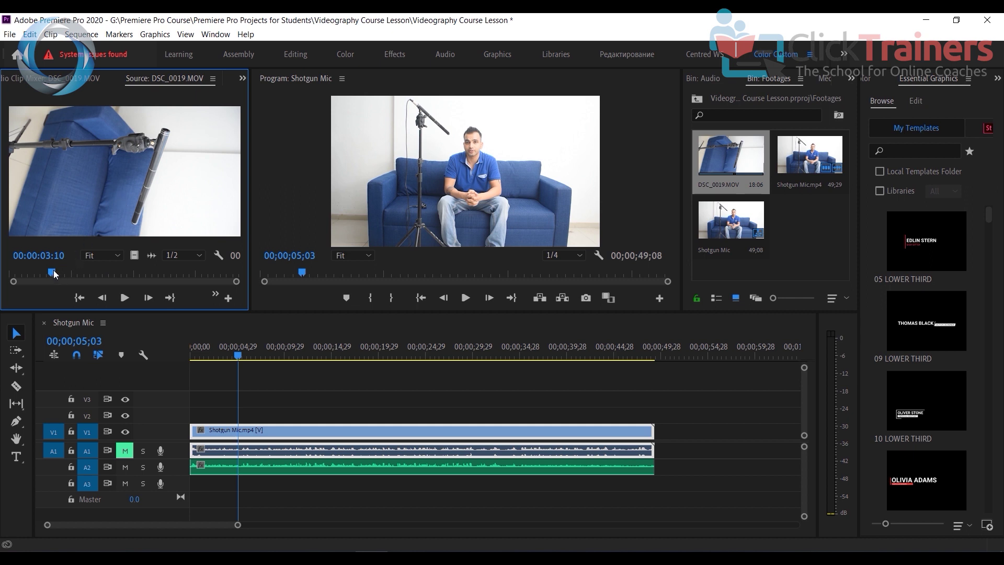
key("i")
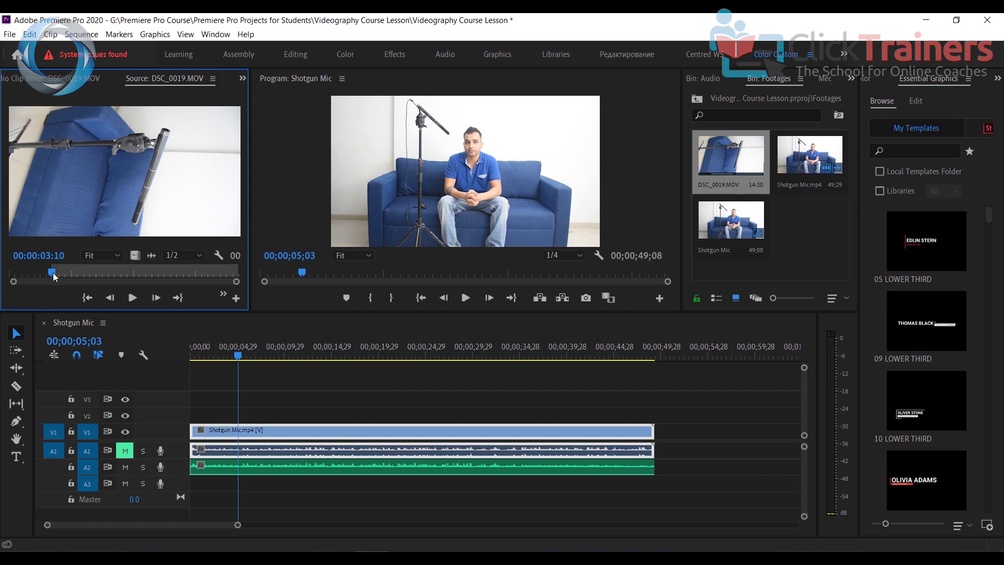
left_click_drag(53, 272, 137, 279)
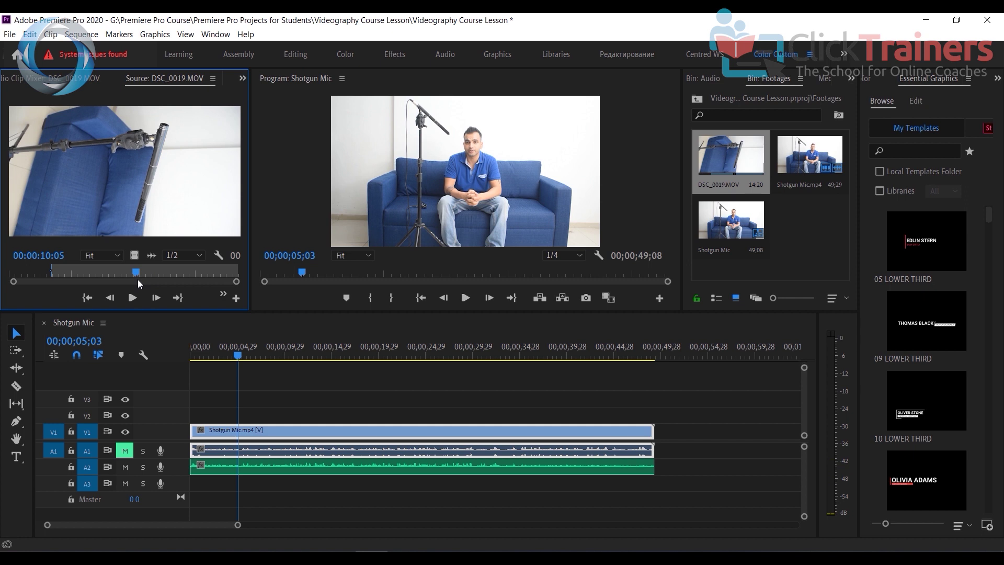
key("o")
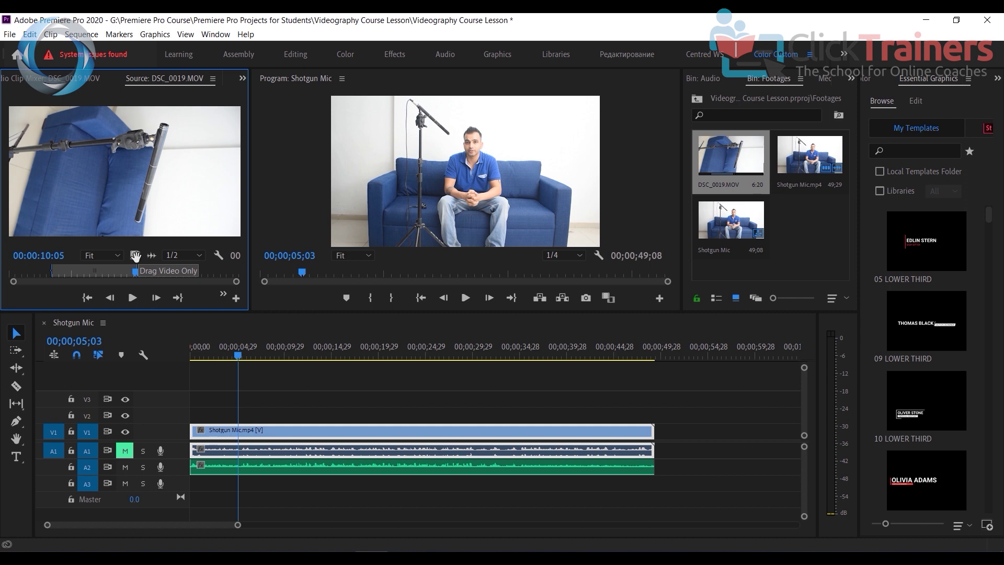
left_click_drag(135, 256, 243, 416)
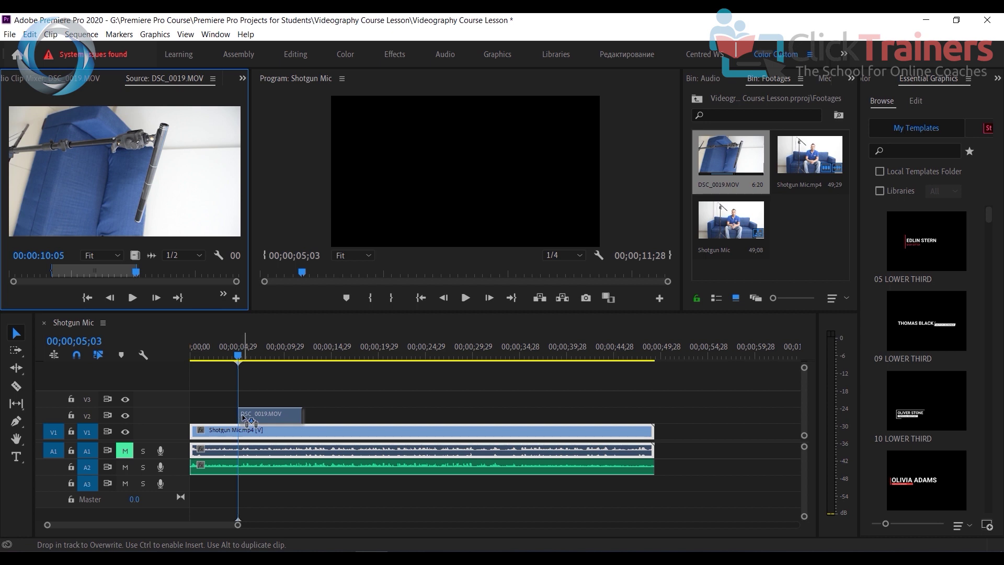
left_click_drag(242, 416, 242, 416)
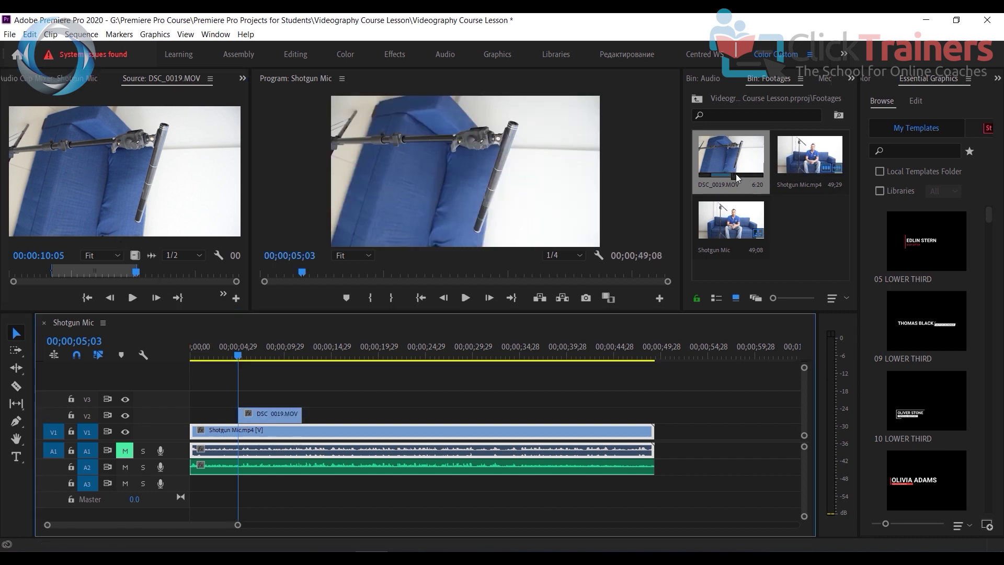
- Try adding DSC_0019.MOV together with its audio on V3 and A3, delete it, and undo a second placement
left_click_drag(724, 155, 439, 401)
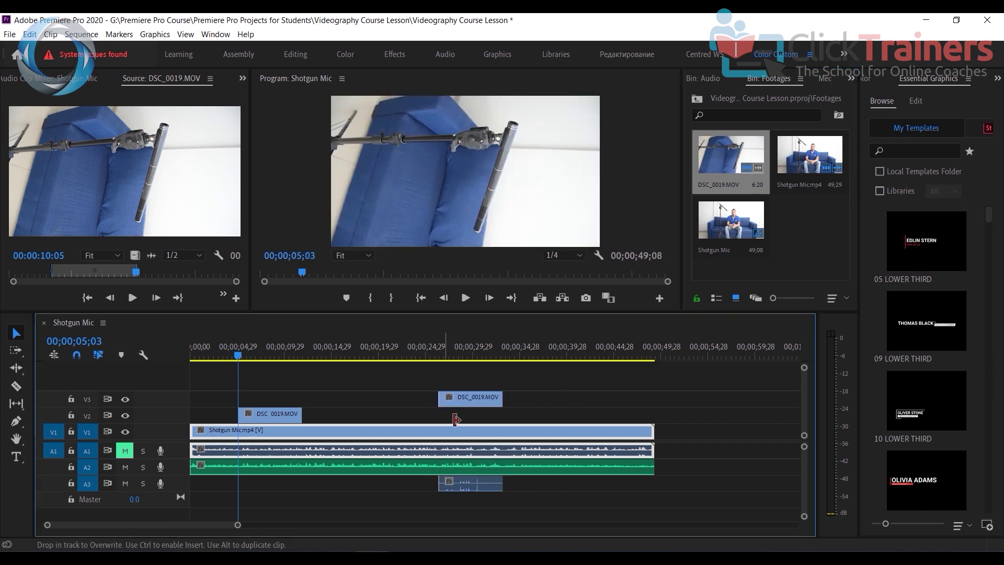
left_click(491, 487)
key("Delete")
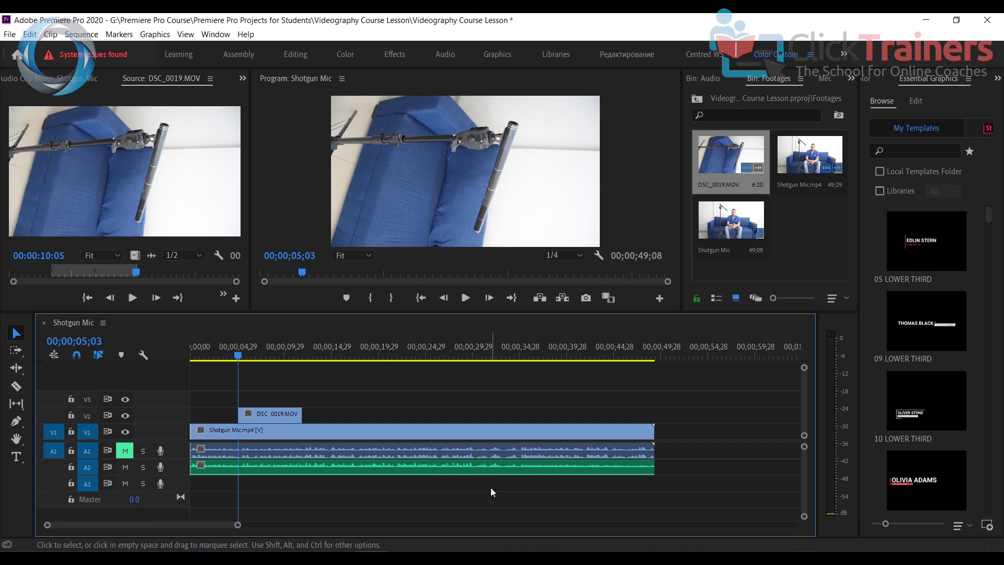
left_click(731, 171)
left_click_drag(731, 170, 529, 412)
key("ctrl+z")
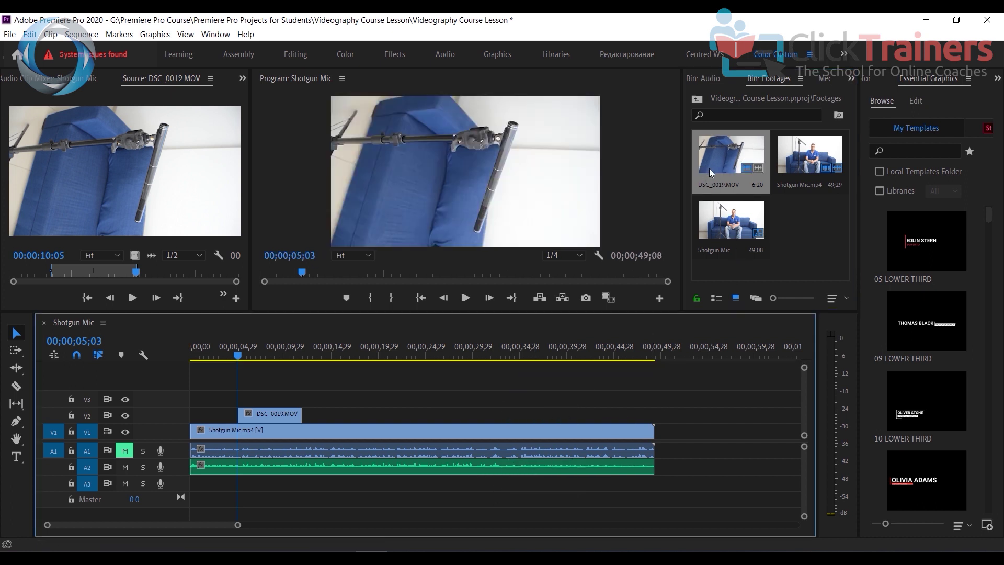
- Try adding DSC_0019.MOV beyond the main clip, removing its unlinked audio and moving the video to V2, and delete that copy
left_click_drag(709, 168, 702, 434)
left_click(712, 432)
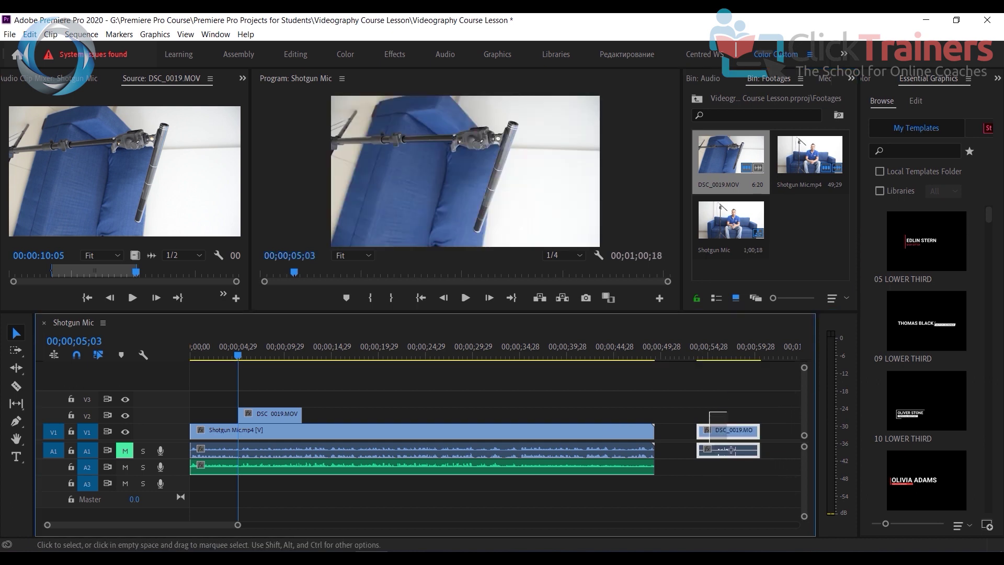
right_click(739, 438)
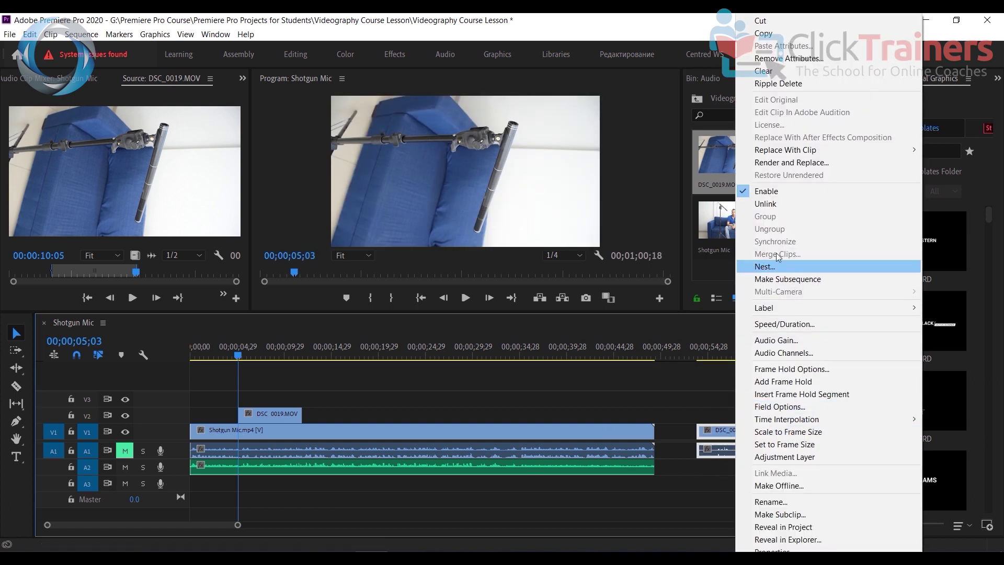
left_click(765, 204)
left_click(754, 453)
key("Delete")
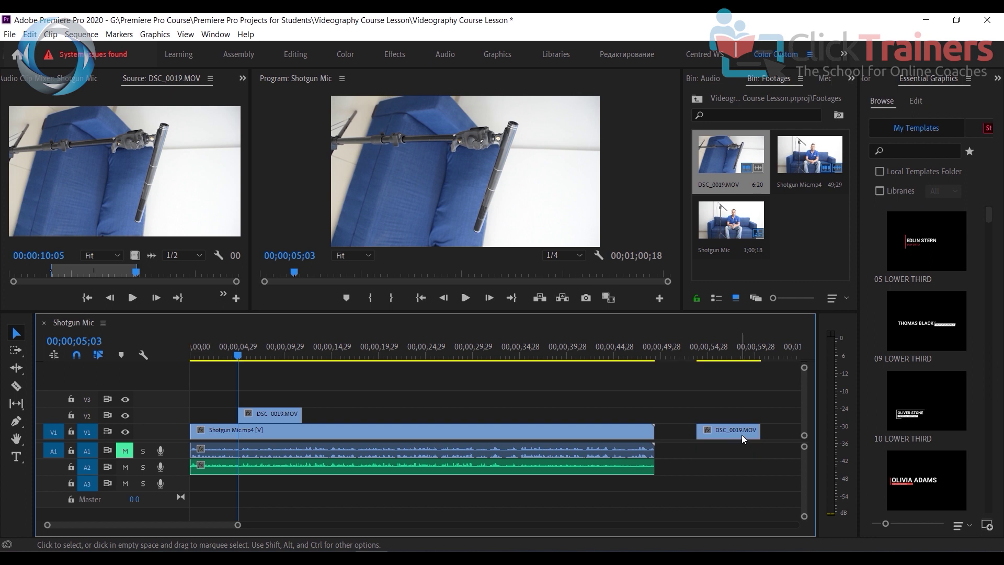
left_click_drag(742, 431, 388, 414)
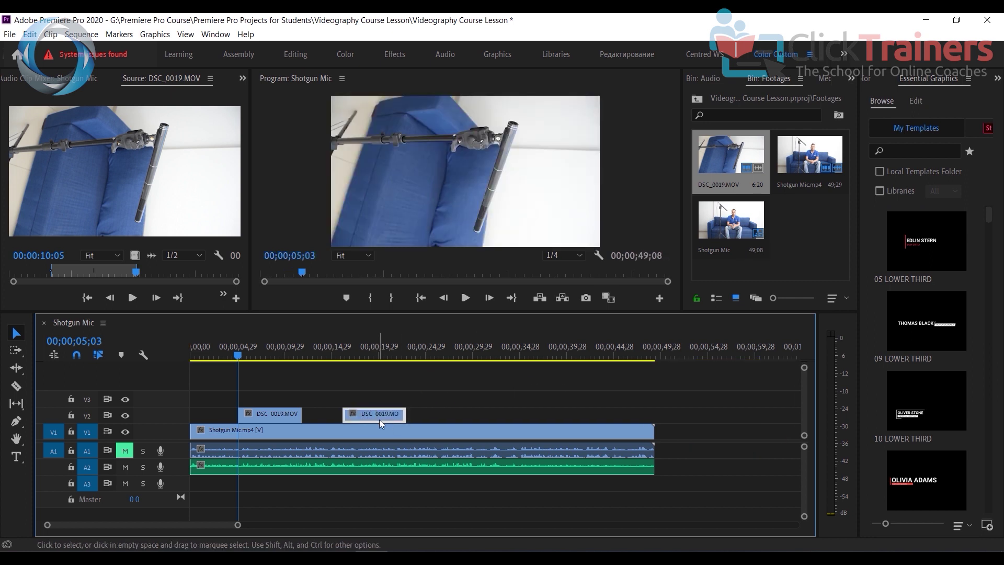
key("Delete")
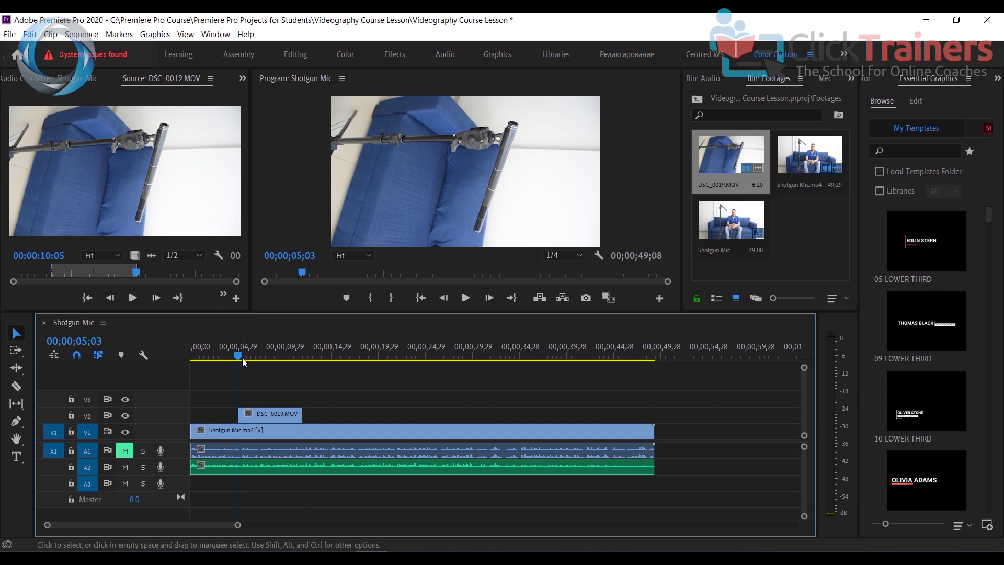
- Play the sequence from 00;00;02;08, stop at 00;00;10;15 and trim the end of DSC_0019.MOV on V2 to that point
left_click_drag(238, 356, 213, 365)
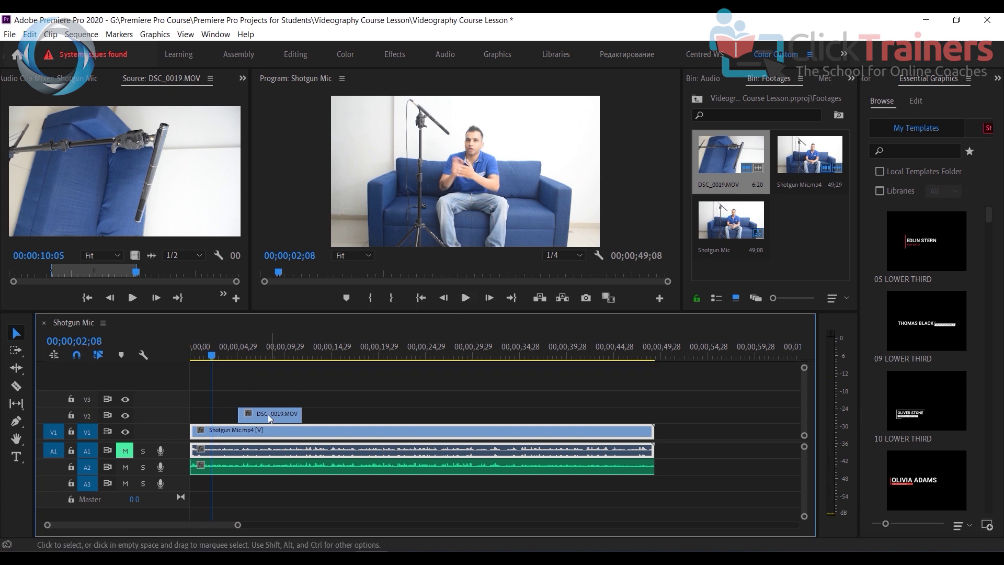
left_click(466, 297)
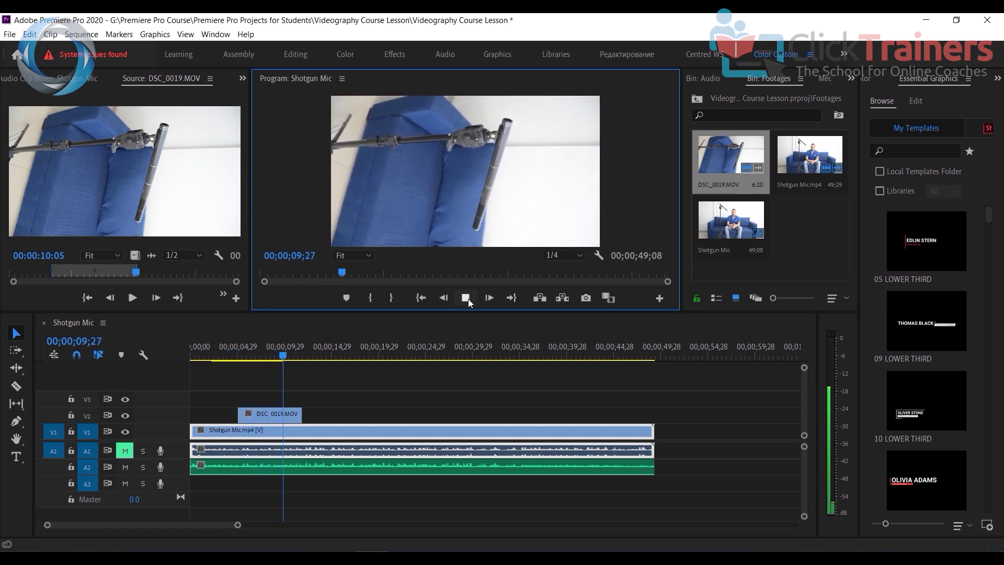
left_click(466, 297)
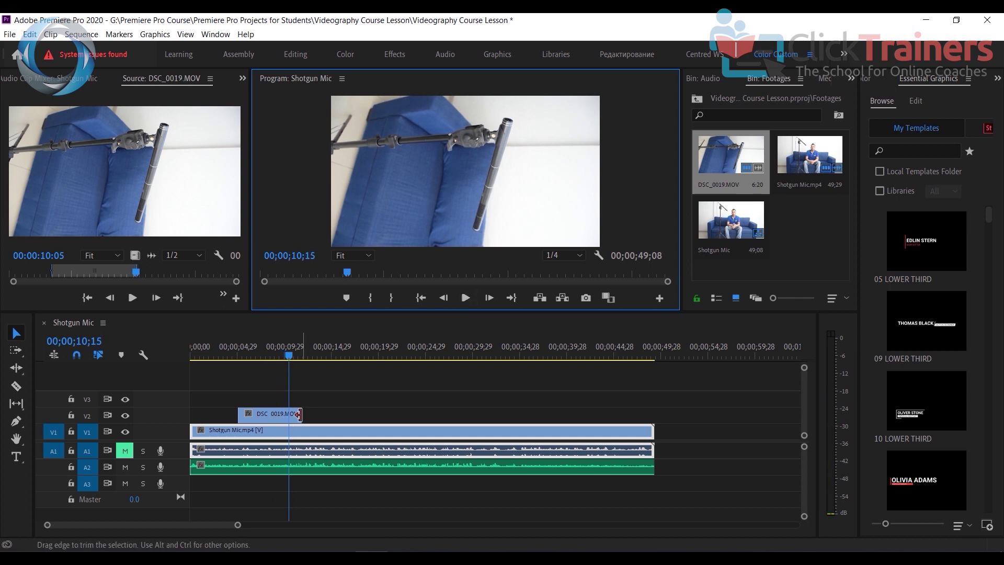
left_click_drag(300, 415, 288, 415)
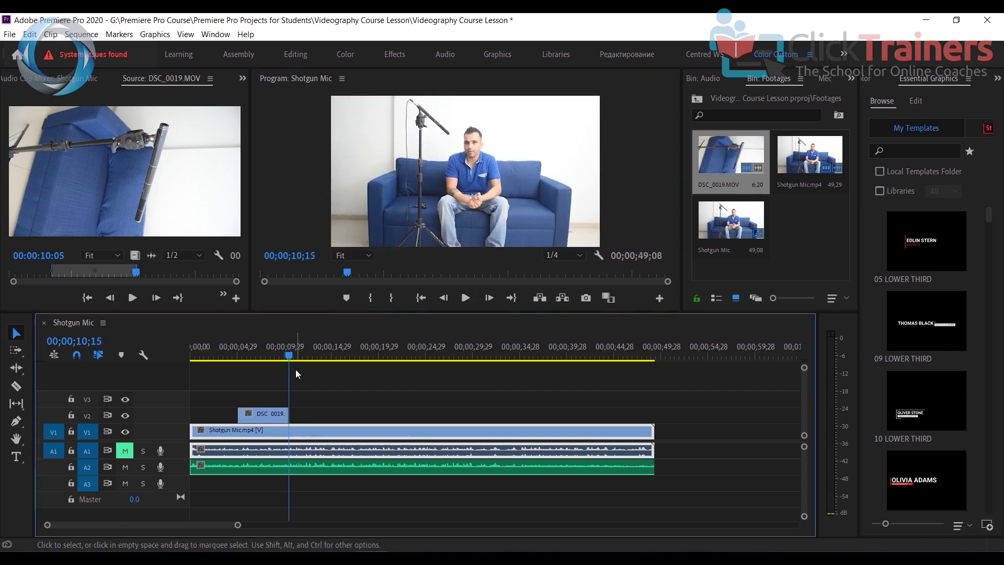
- Place the playhead at 00;00;08;22 and bring up the Effect Controls for the DSC_0019.MOV clip on V2
left_click(272, 352)
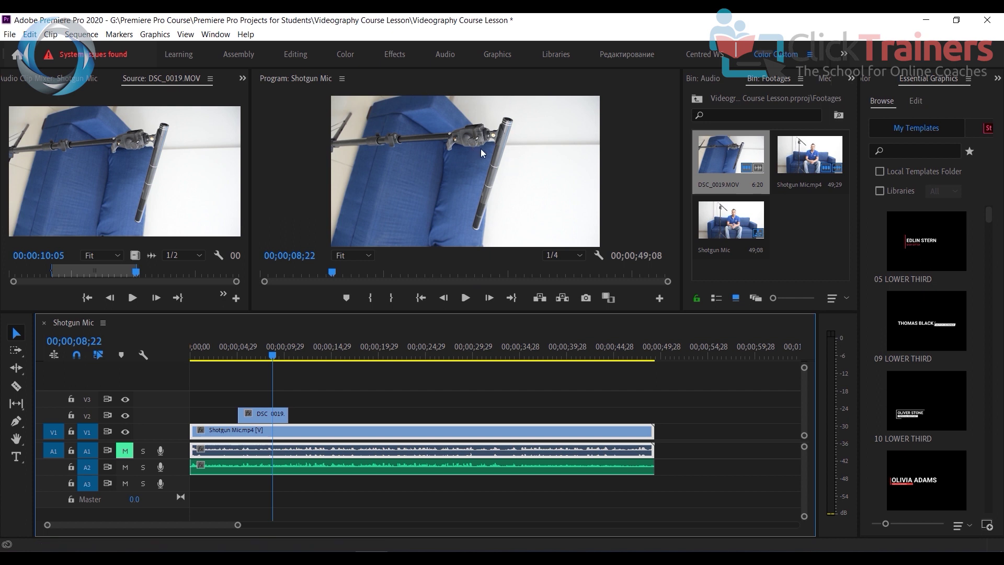
left_click(272, 413)
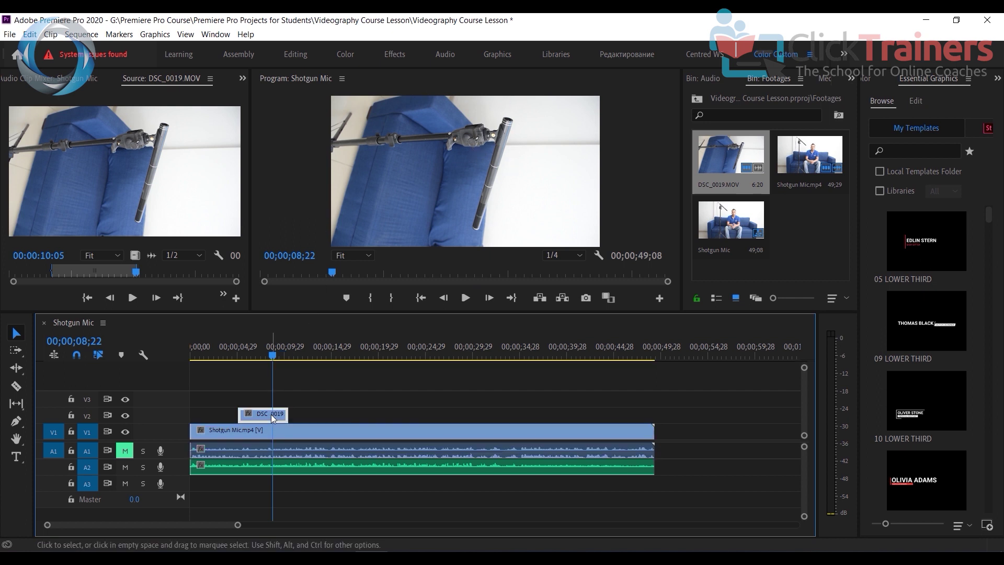
left_click(242, 78)
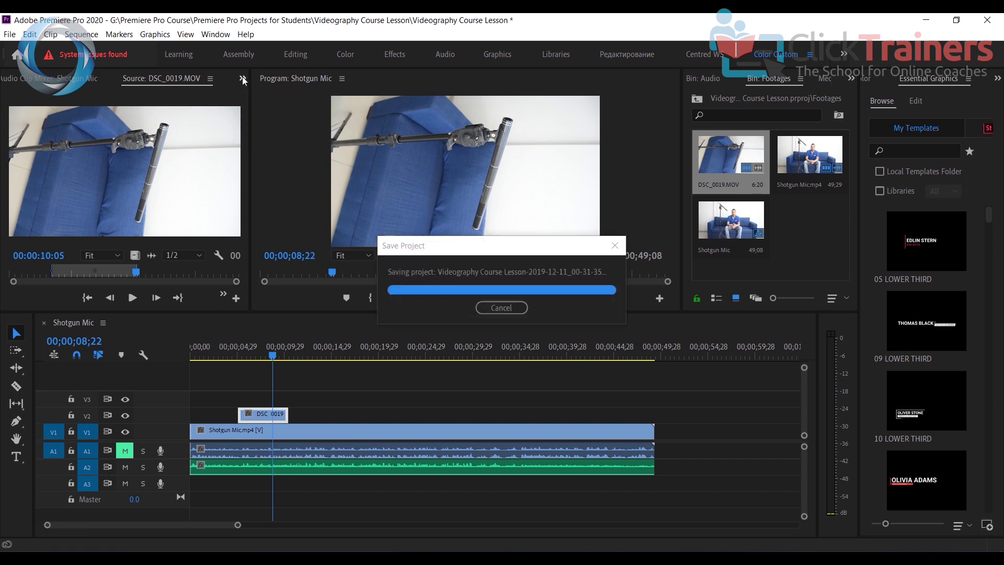
left_click(243, 78)
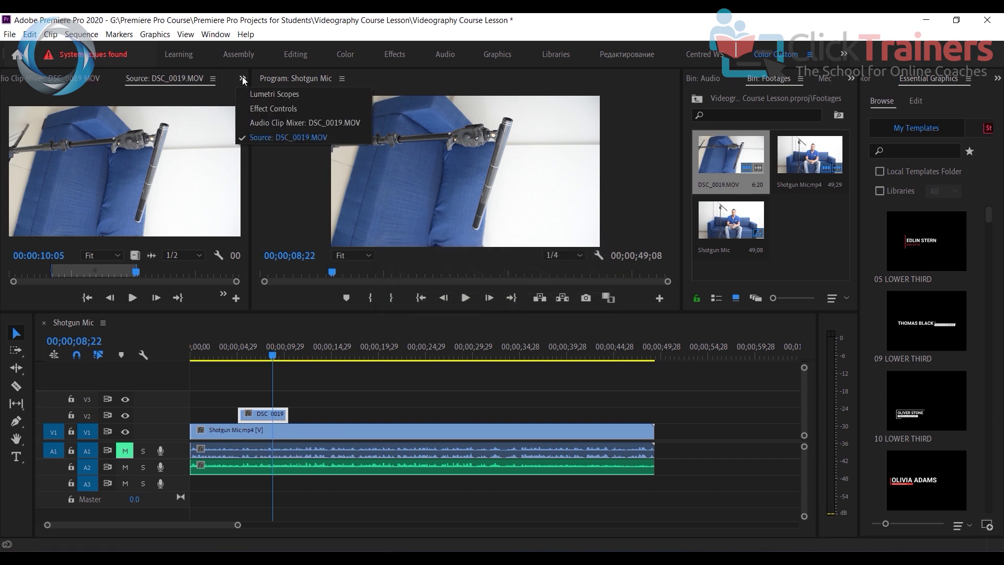
left_click(271, 109)
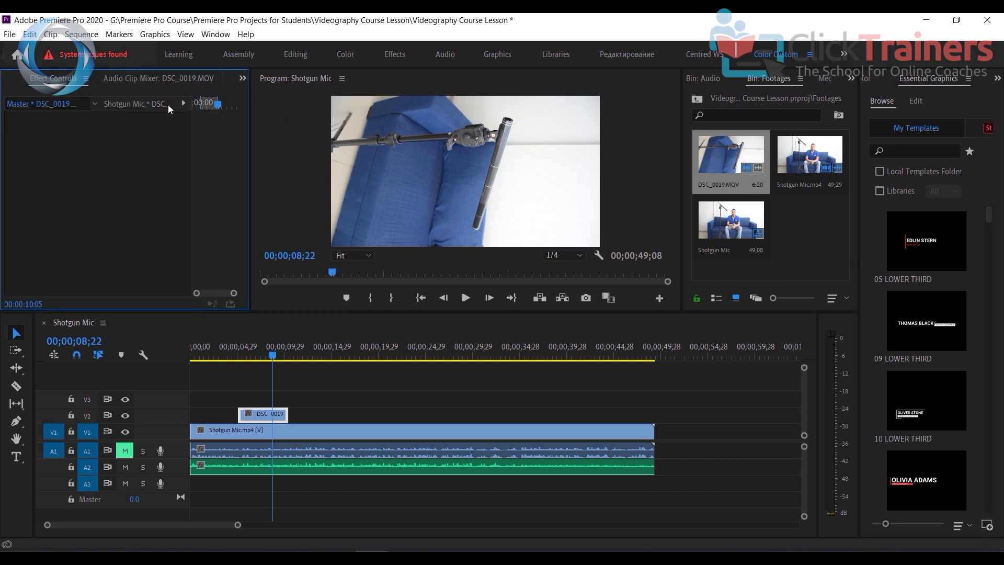
left_click(265, 416)
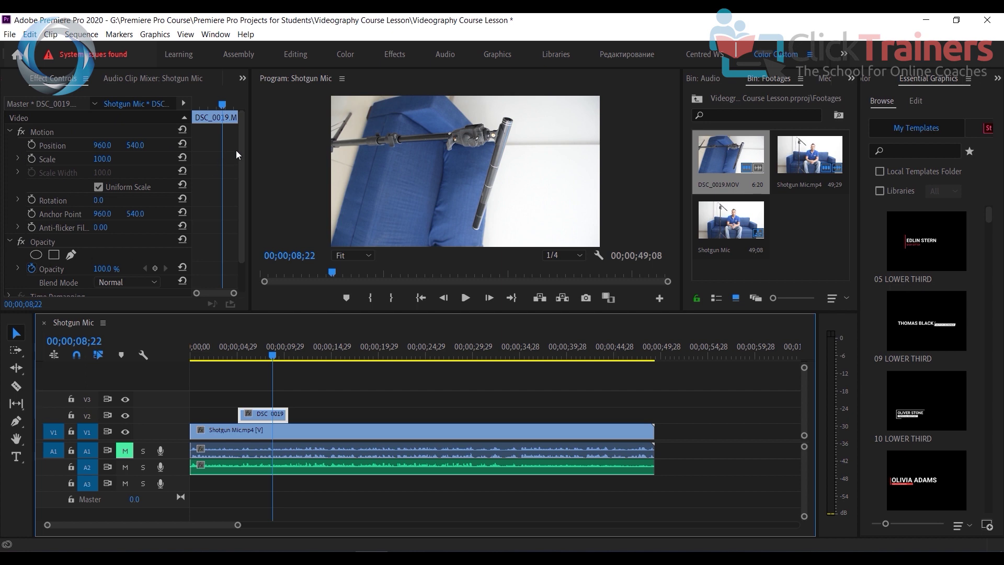
mouse_move(239, 157)
left_mouse_down()
mouse_move(243, 180)
mouse_move(243, 162)
left_mouse_up()
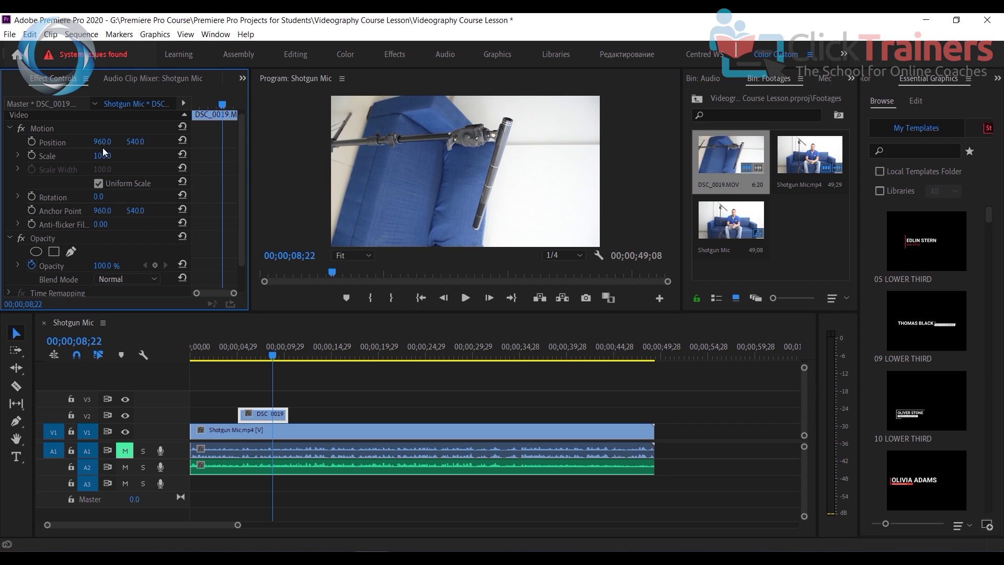
- Try shifting the DSC_0019.MOV clip's horizontal position and setting its vertical position to 701, undoing each change
left_click_drag(100, 146, 252, 146)
key("ctrl+z")
left_click(135, 141)
type("701")
key("Return")
key("ctrl+z")
- Try scaling the DSC_0019.MOV clip to 99 and return its Scale to 100
mouse_move(101, 161)
left_mouse_down()
mouse_move(122, 160)
mouse_move(52, 156)
mouse_move(101, 156)
left_mouse_up()
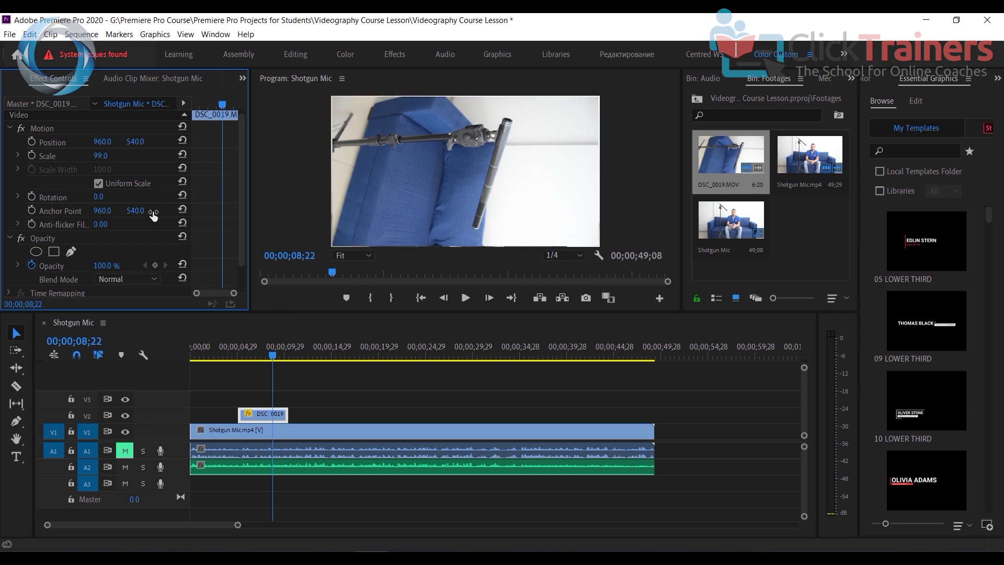
left_click(100, 155)
type("100")
key("Return")
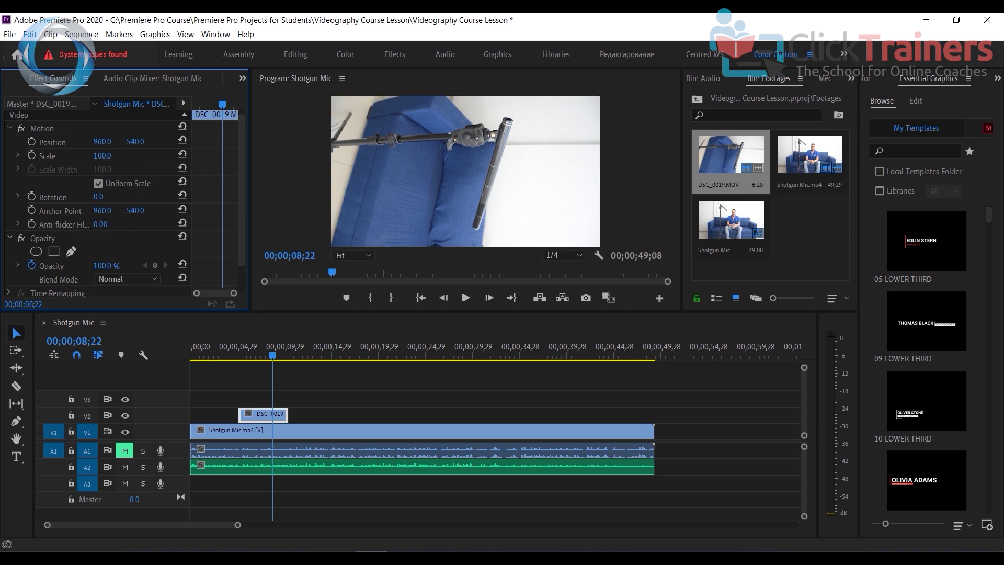
- Try rotating the DSC_0019.MOV clip to -89°, 90° and 180°
left_click_drag(99, 196, 52, 196)
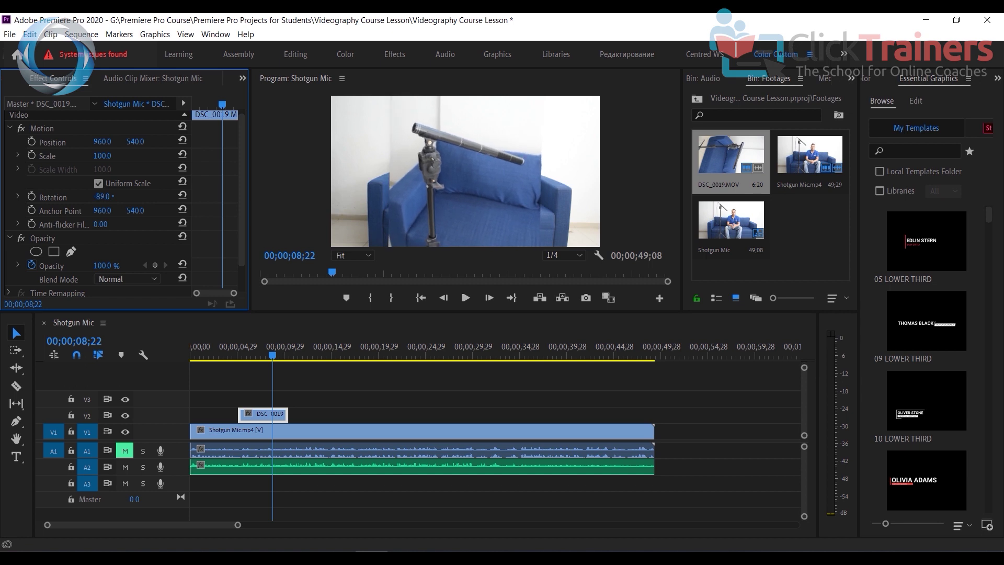
left_click(114, 200)
type("90")
key("Return")
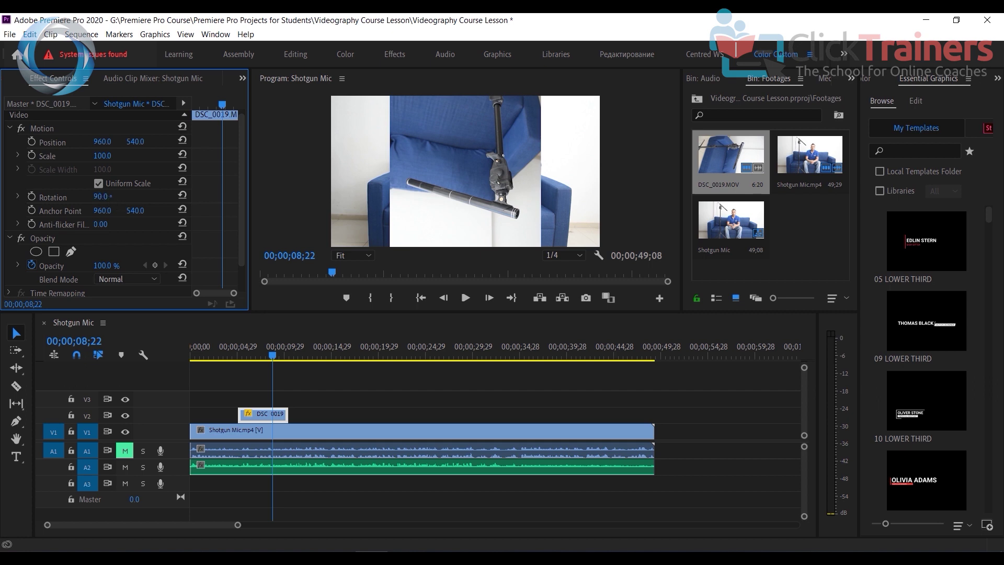
left_click(110, 195)
type("180")
key("Return")
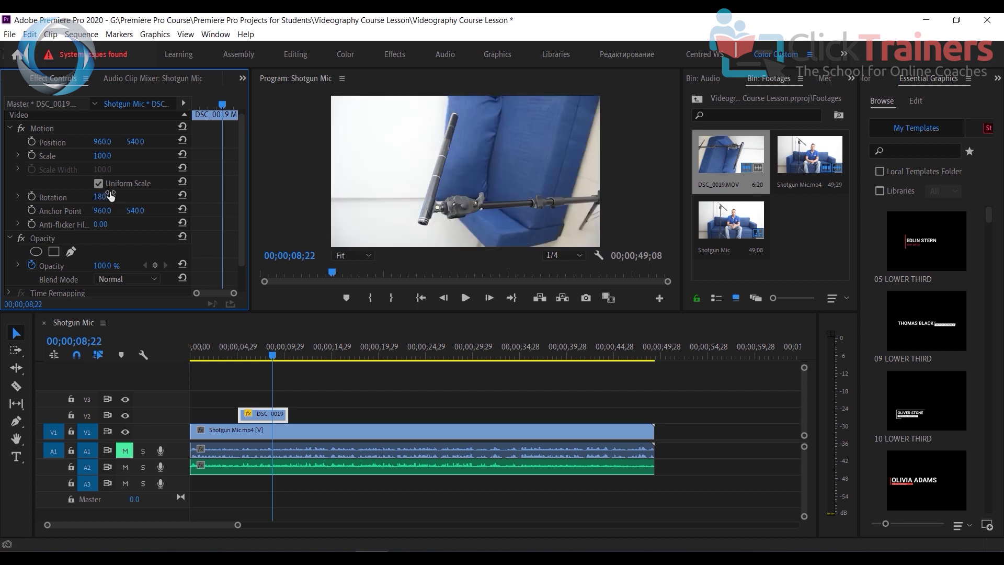
- Set the Rotation of the DSC_0019.MOV clip to -90° so the footage stands upright
left_click(111, 197)
type("-90")
key("Return")
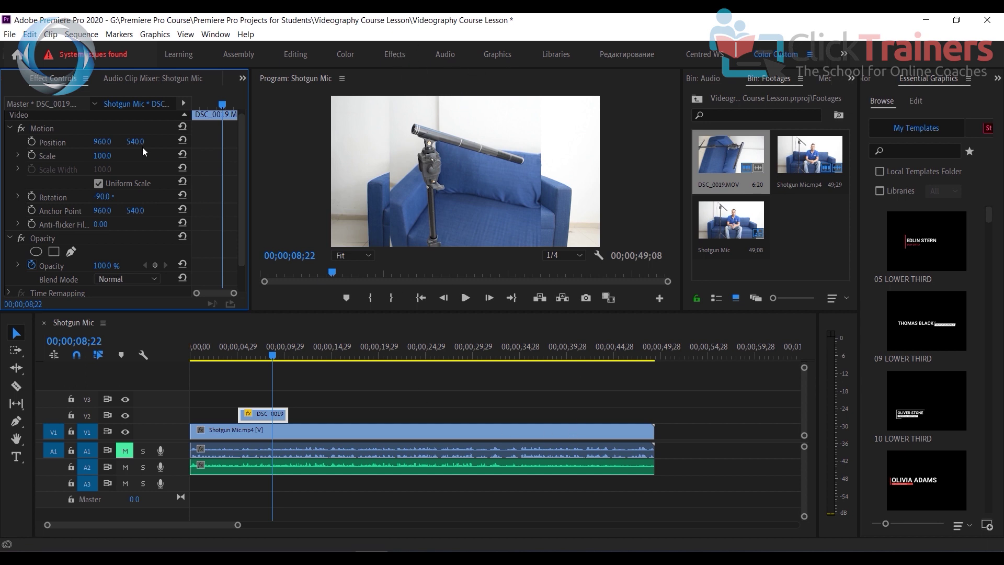
- Reduce the Scale of the DSC_0019.MOV clip to 56 and move the clip from V2 up to V3
left_click_drag(102, 156, 79, 155)
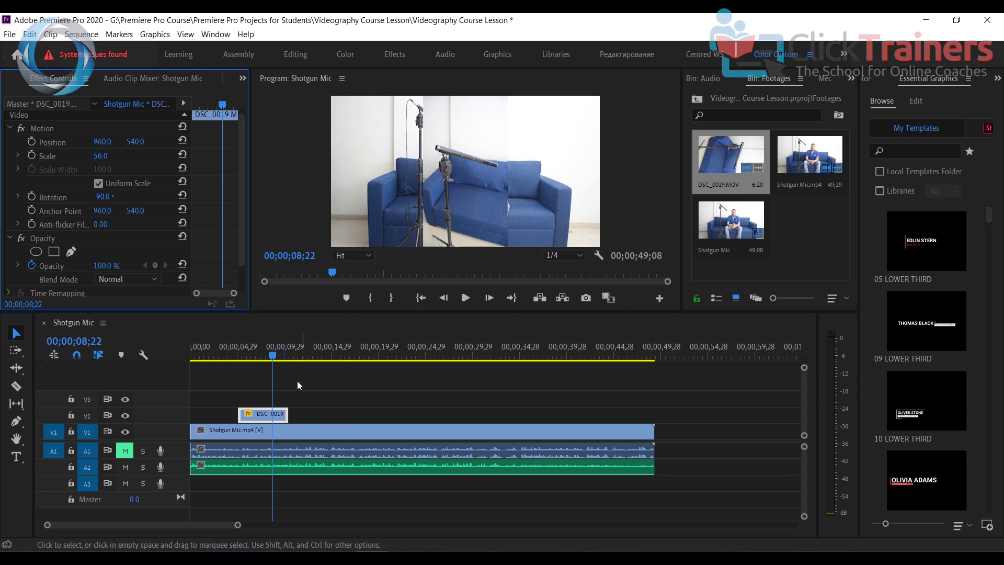
left_click_drag(261, 418, 262, 398)
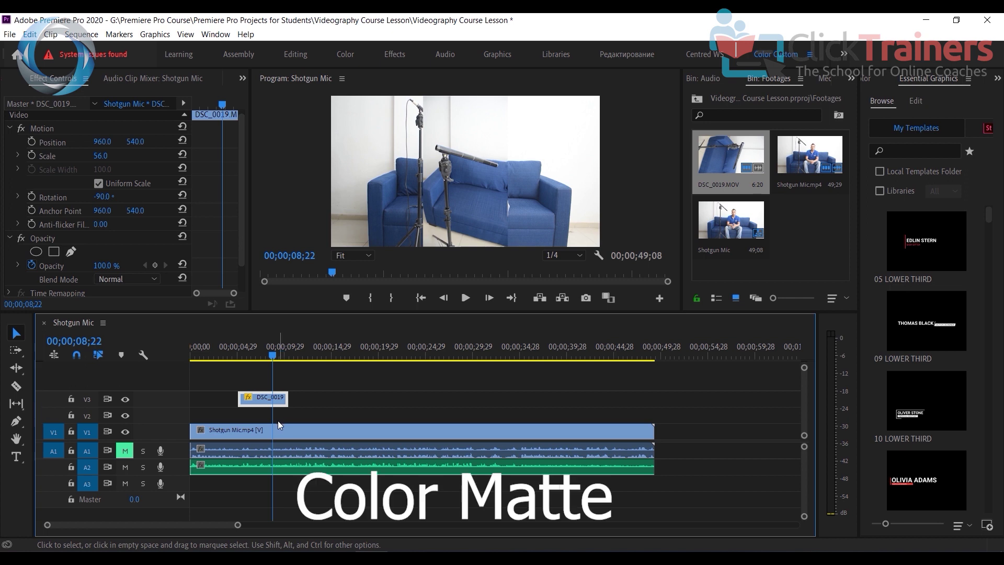
- Create a black 1920 x 1080 color matte with the default name in the Footages bin and delete it
left_click(10, 34)
mouse_move(25, 53)
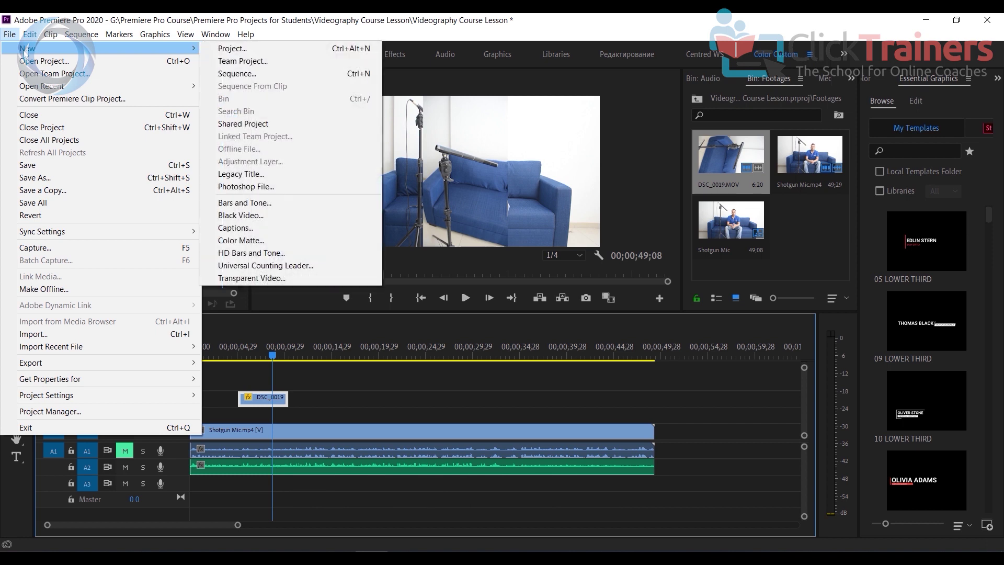
left_click(238, 241)
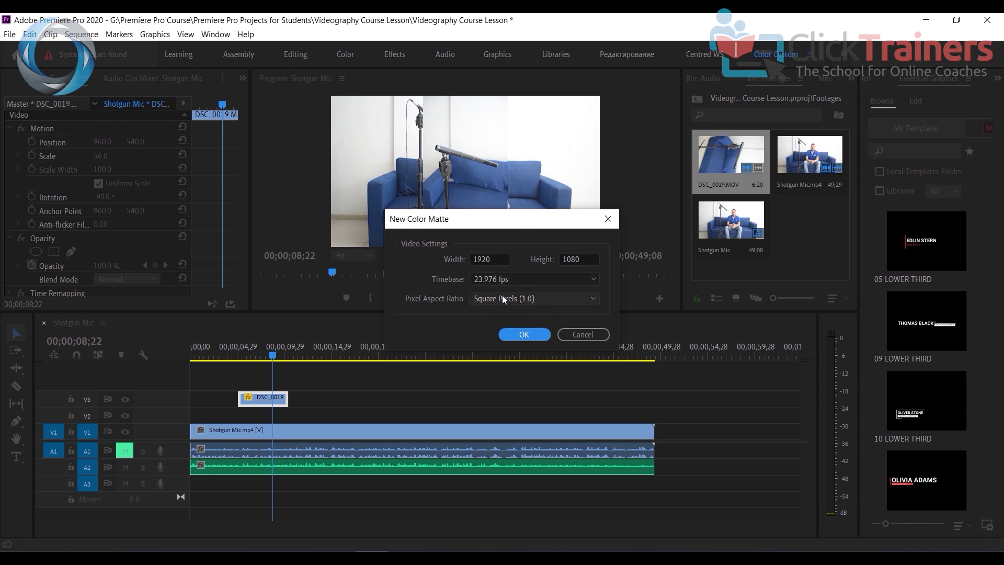
left_click(524, 333)
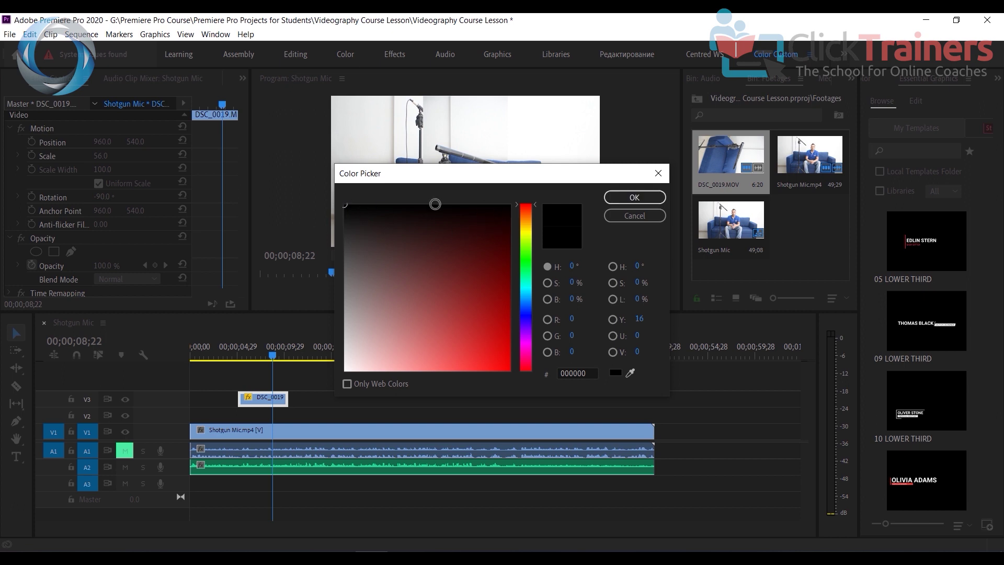
left_click(641, 194)
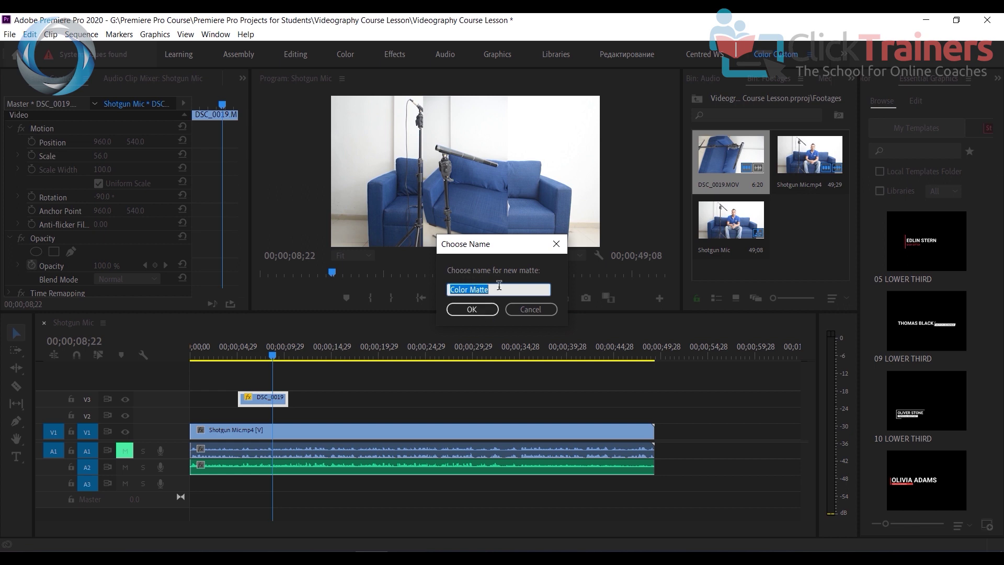
left_click(474, 309)
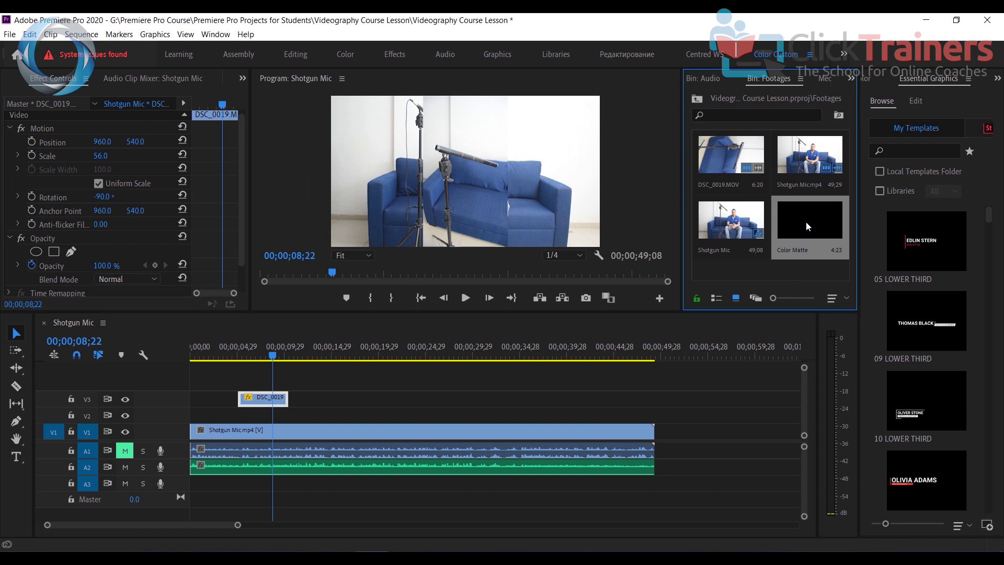
key("Delete")
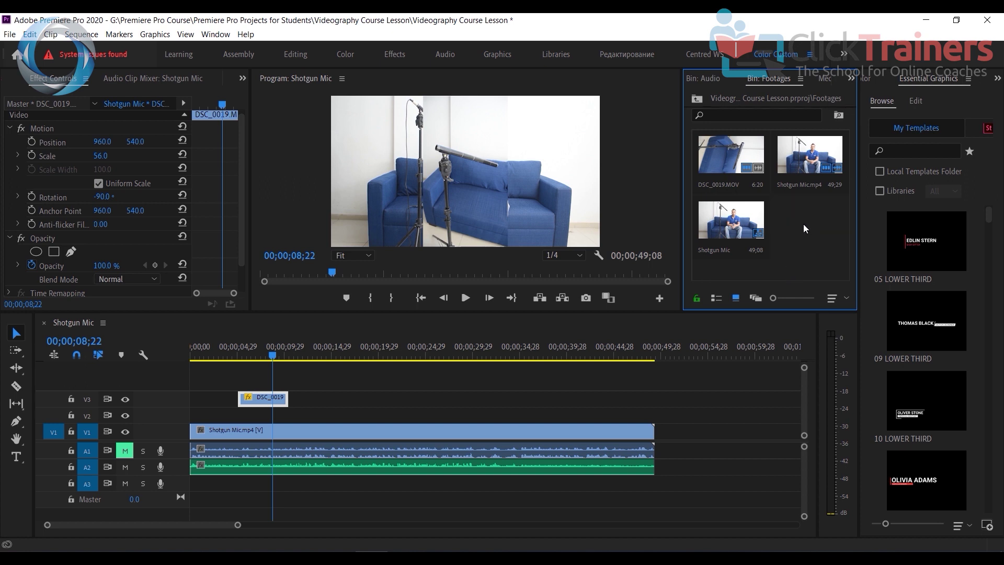
- Create a black 1920 x 1080 matte named Color Matte and place it on V2 beneath DSC_0019.MOV, matching that clip's length
right_click(805, 236)
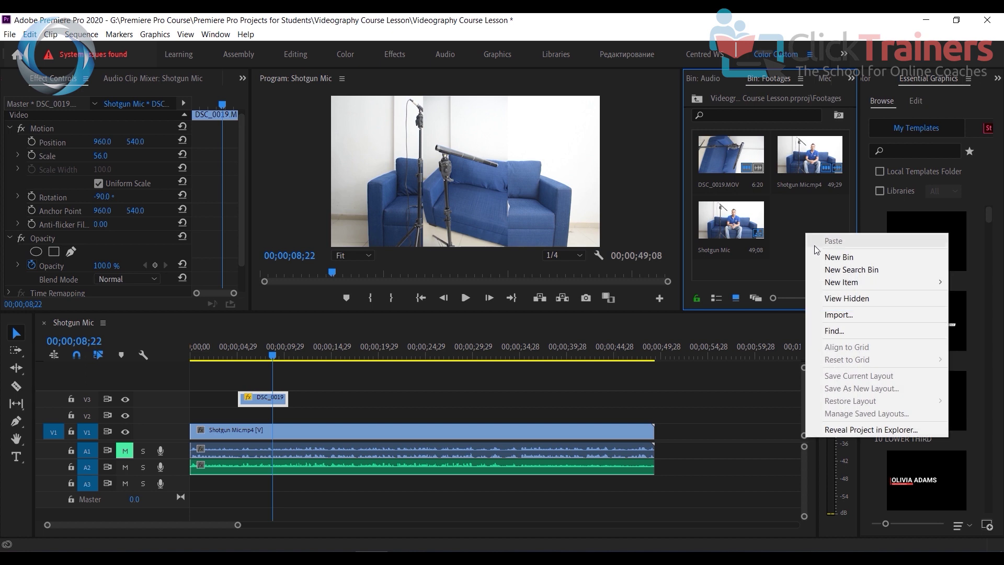
mouse_move(841, 282)
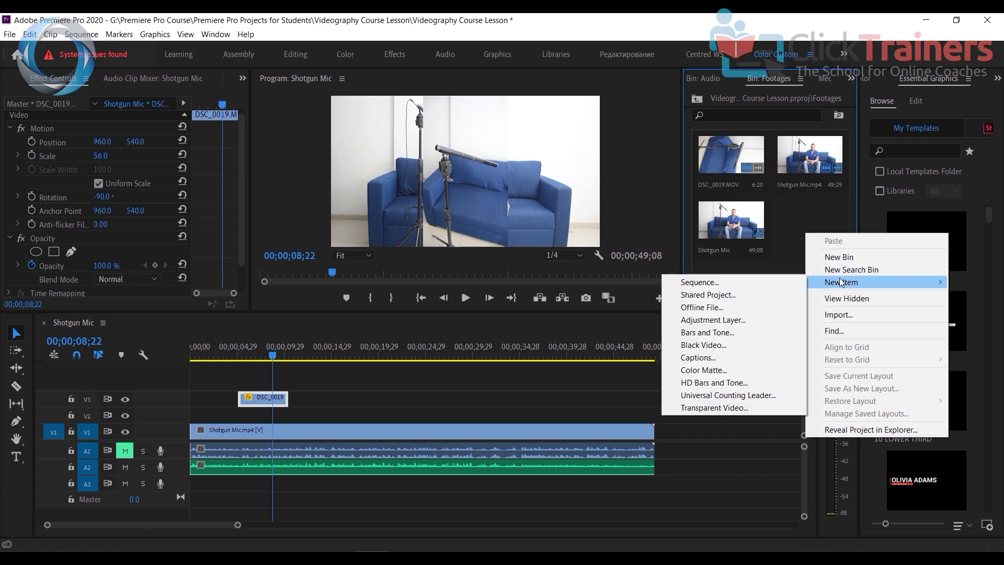
left_click(734, 370)
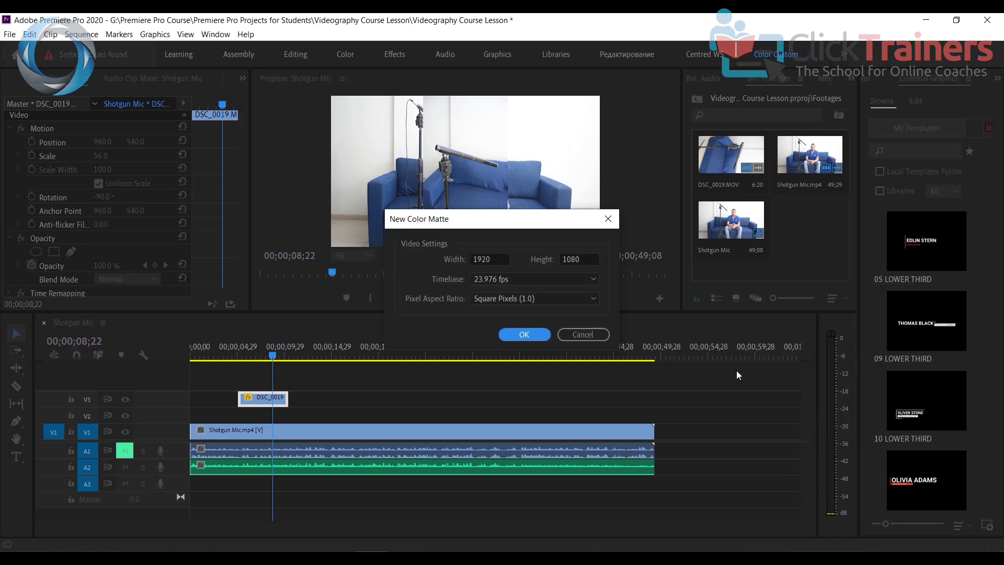
left_click(524, 336)
left_click(658, 199)
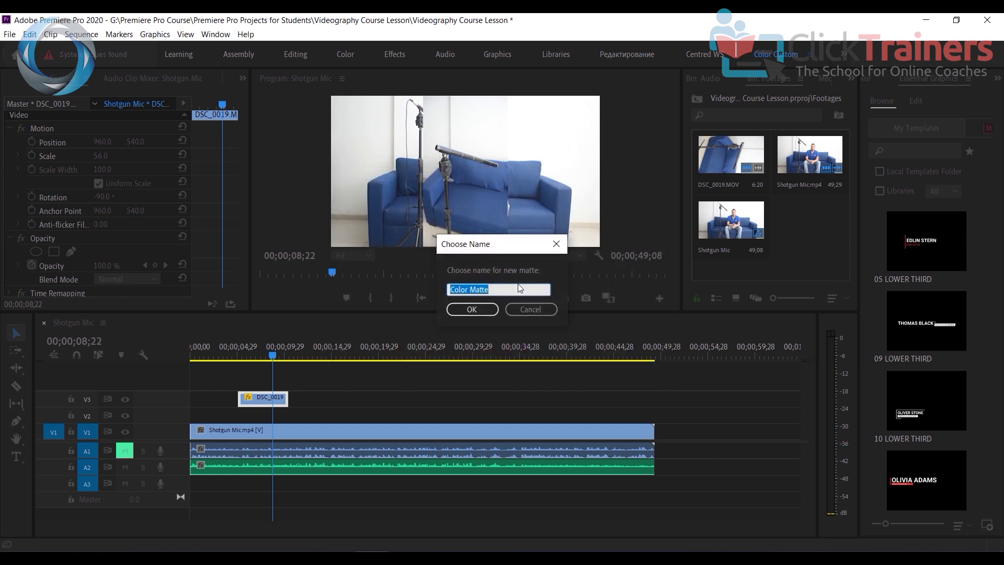
left_click(471, 310)
left_click_drag(809, 220, 287, 416)
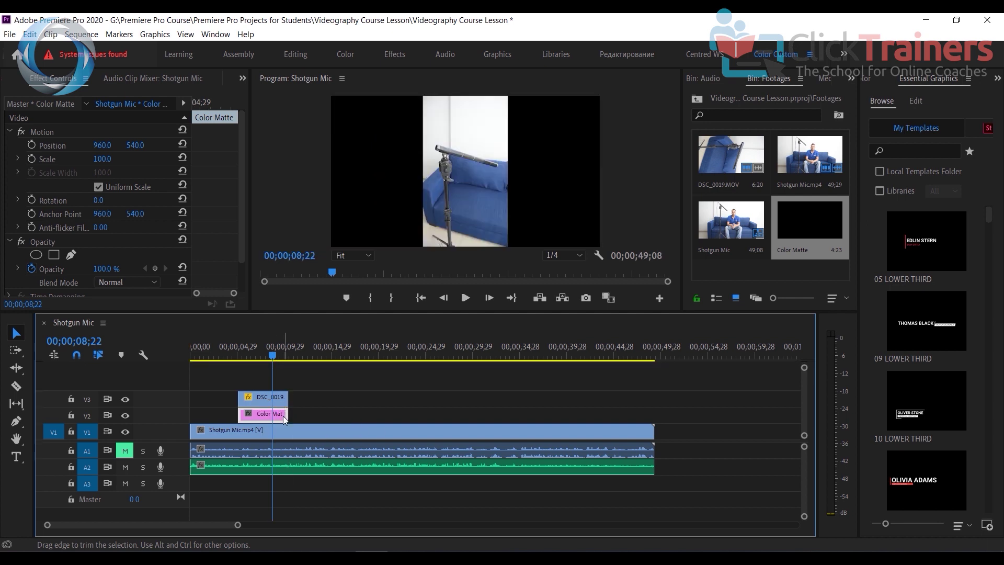
- Play the color matte section from 00;00;04;17, stop, and bring the playhead back to 00;00;08;29
left_click_drag(273, 362, 235, 359)
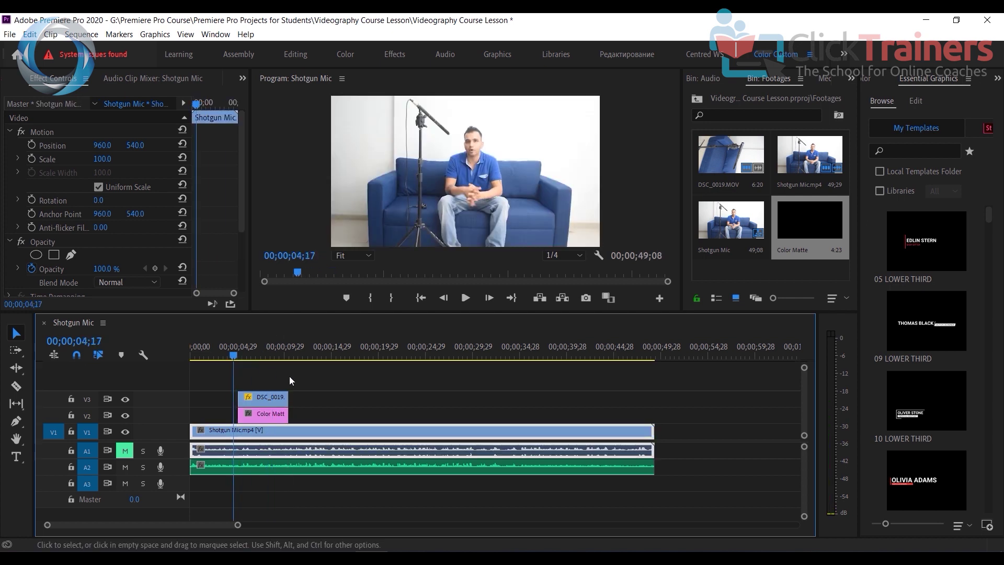
left_click(465, 298)
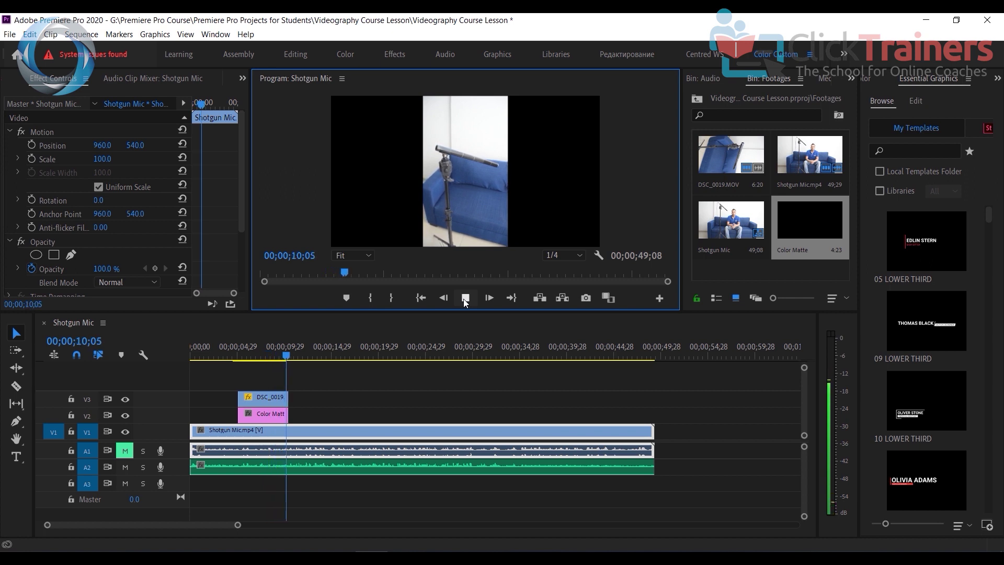
left_click(466, 301)
left_click(293, 356)
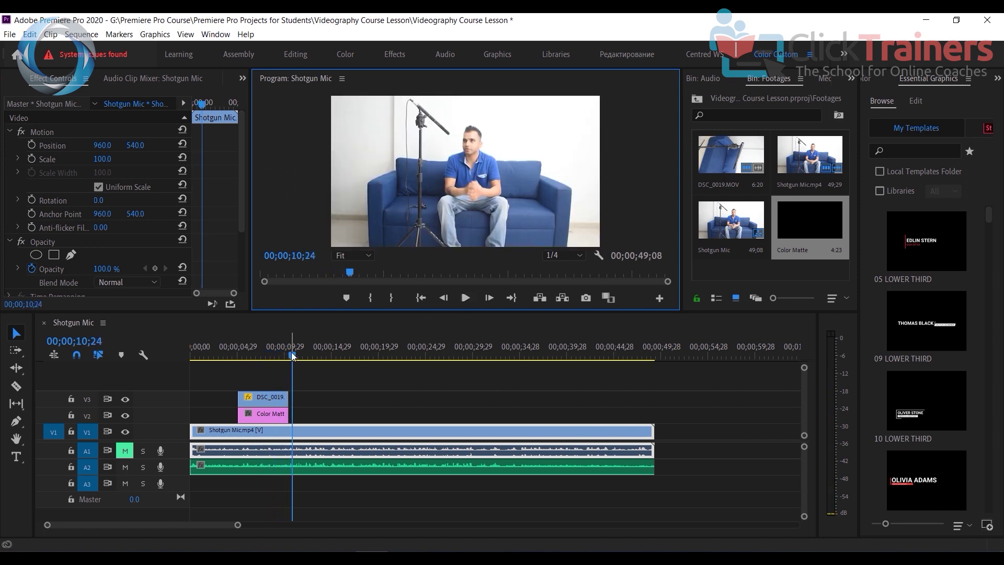
left_click(275, 355)
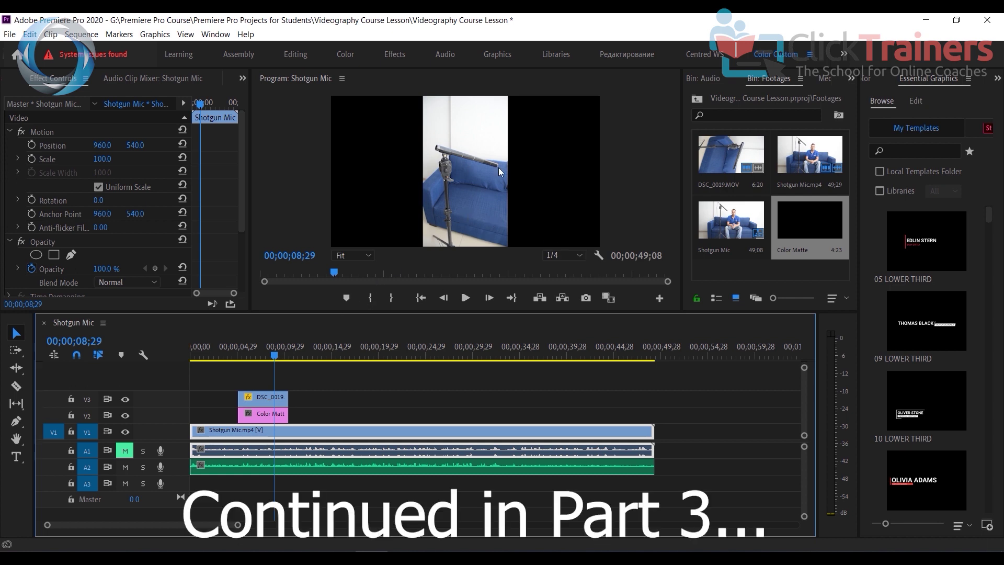
- Enlarge the Program monitor slightly and view the sequence preview in full screen
left_click(580, 254)
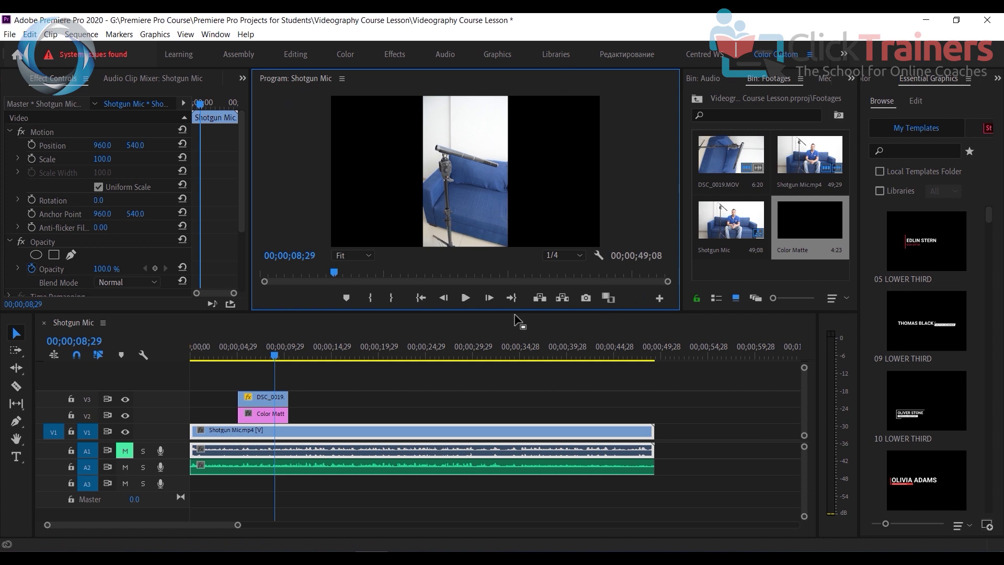
left_click_drag(519, 314, 534, 329)
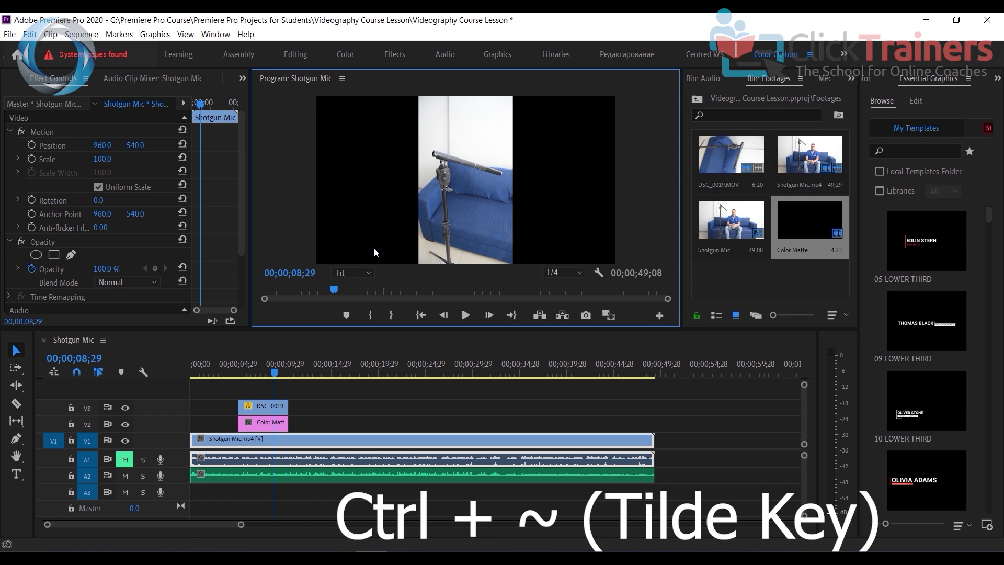
key("ctrl+grave")
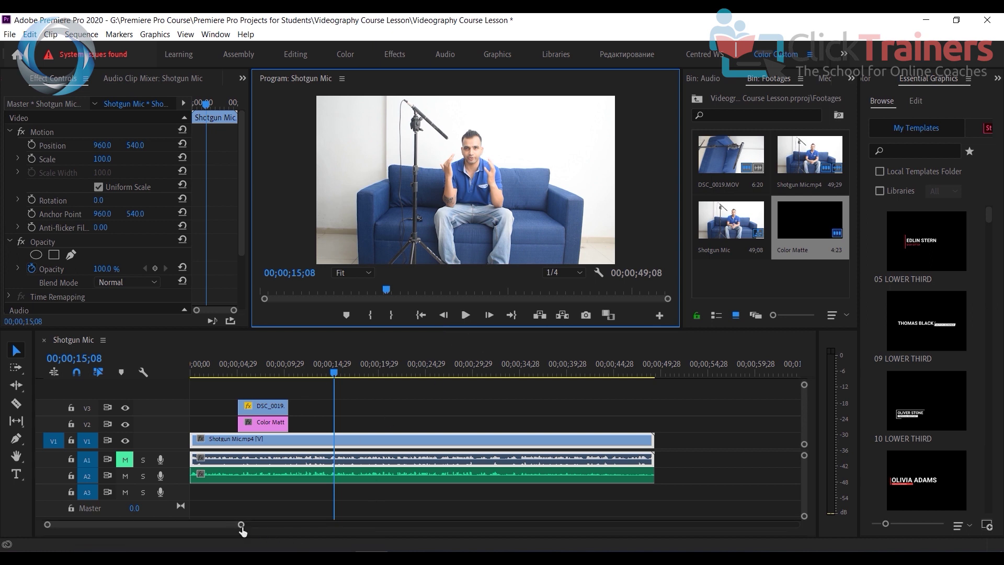
- Play the sequence from its start in several stretches to review the B-roll overlay, stopping at 00;00;18;08
left_click_drag(242, 525, 273, 525)
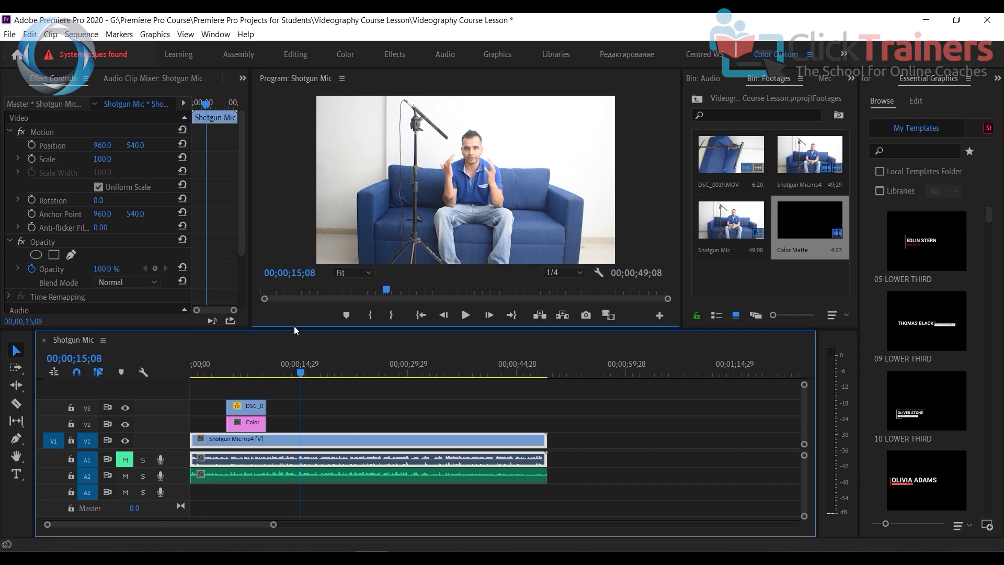
left_click_drag(300, 373, 157, 393)
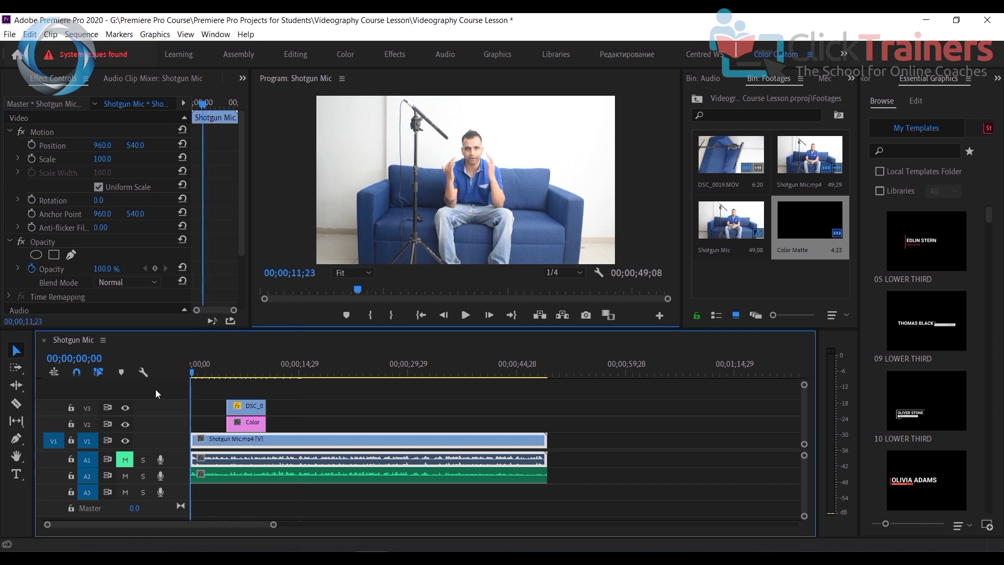
left_click(463, 317)
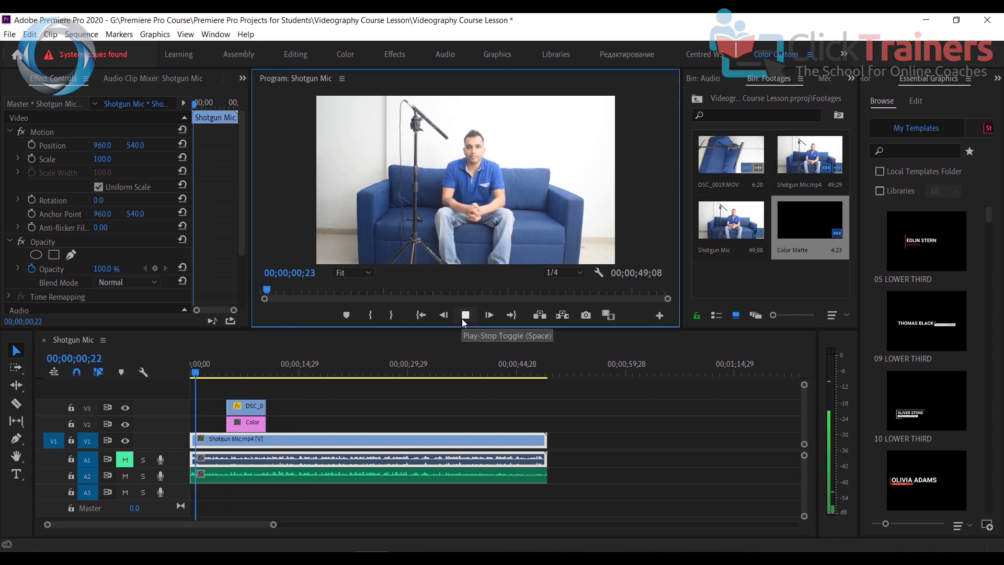
left_click(463, 317)
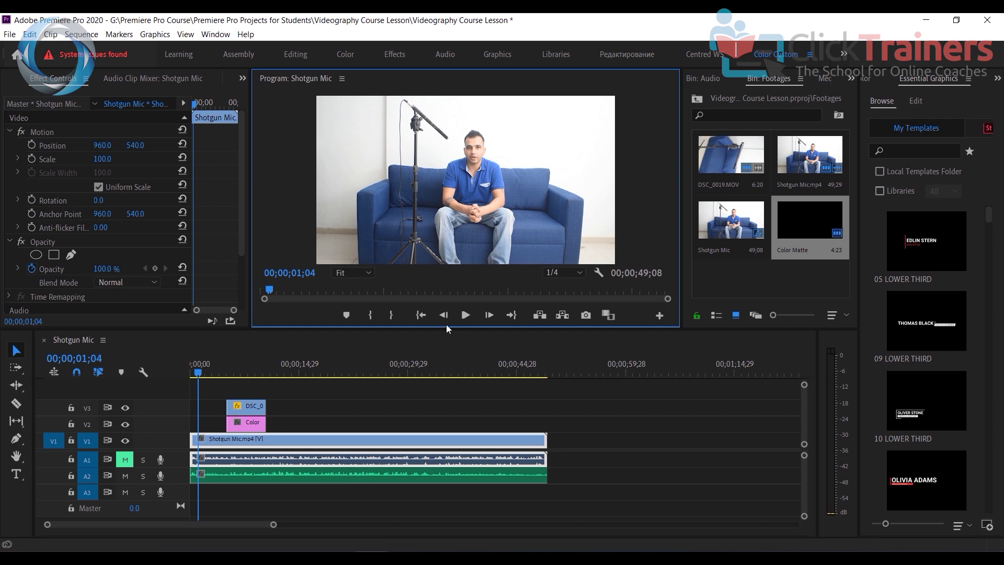
left_click(469, 316)
left_click(469, 316)
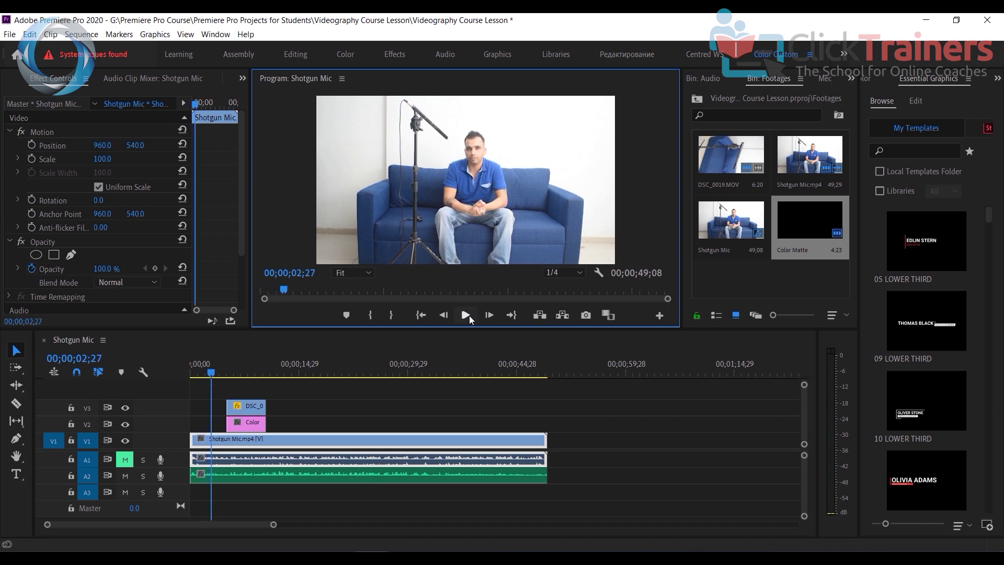
left_click(466, 315)
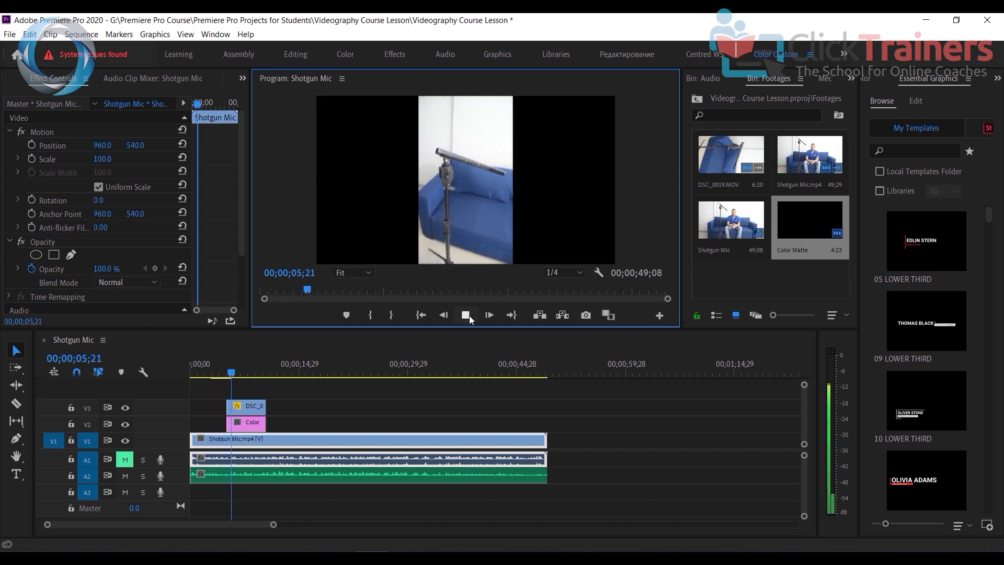
left_click(469, 316)
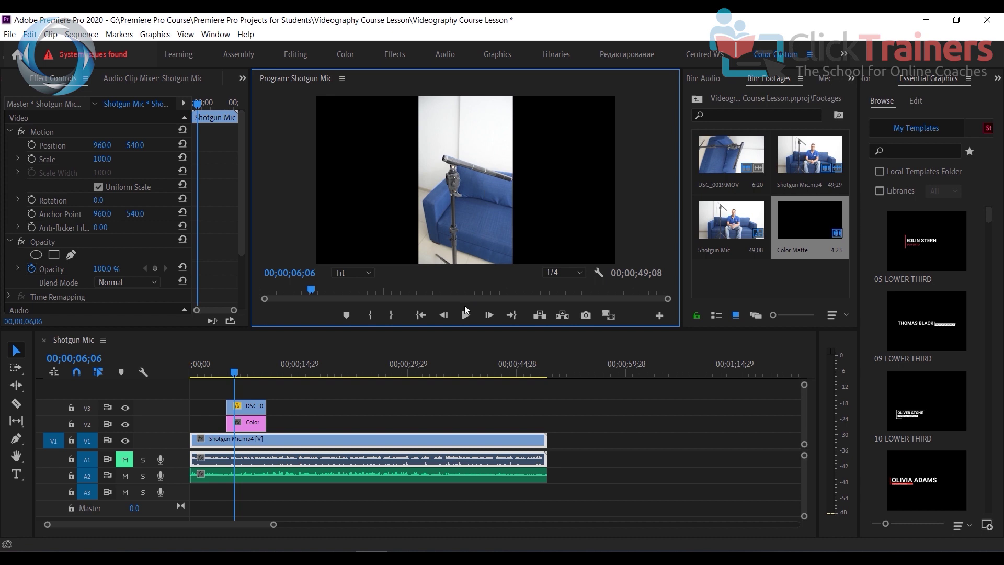
left_click(465, 315)
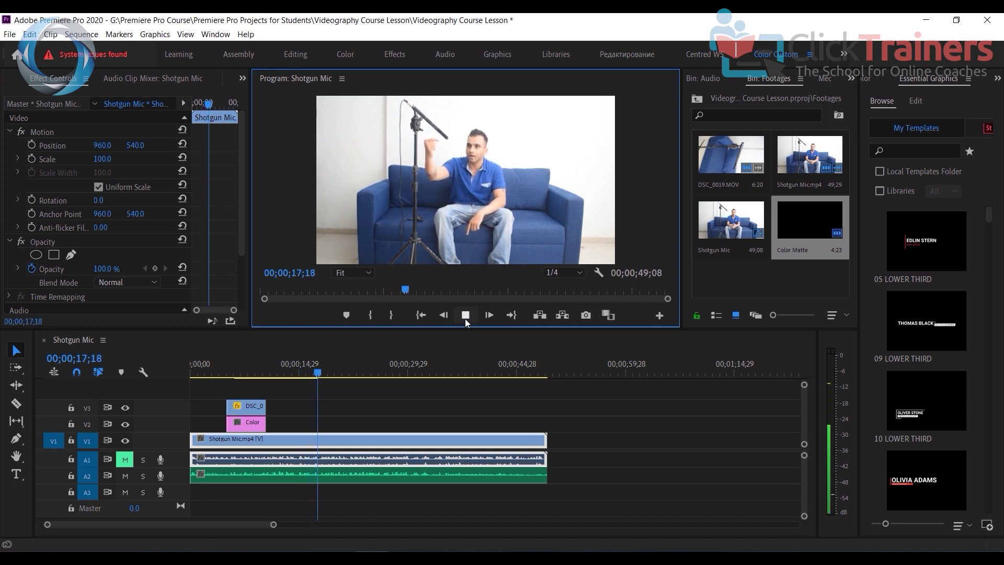
left_click(465, 319)
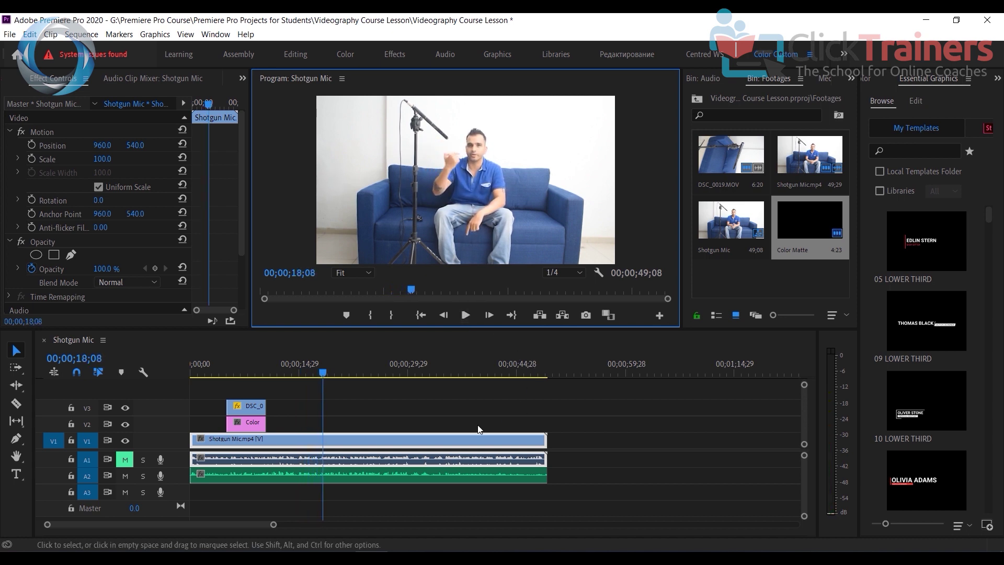
- Play the closing part of the sequence and stop the playback at 00;00;47;04
left_click_drag(322, 376, 476, 376)
left_click(466, 318)
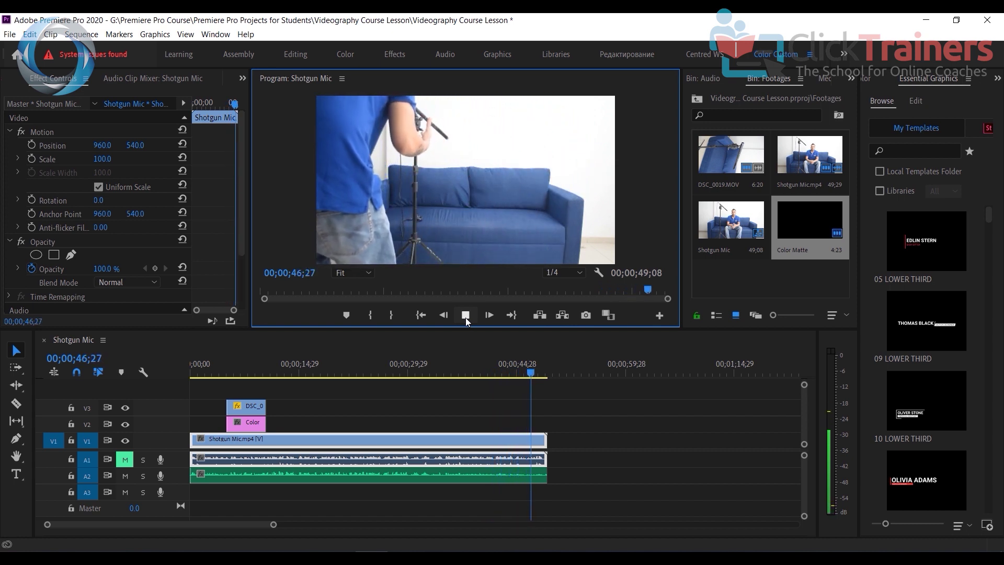
left_click(465, 316)
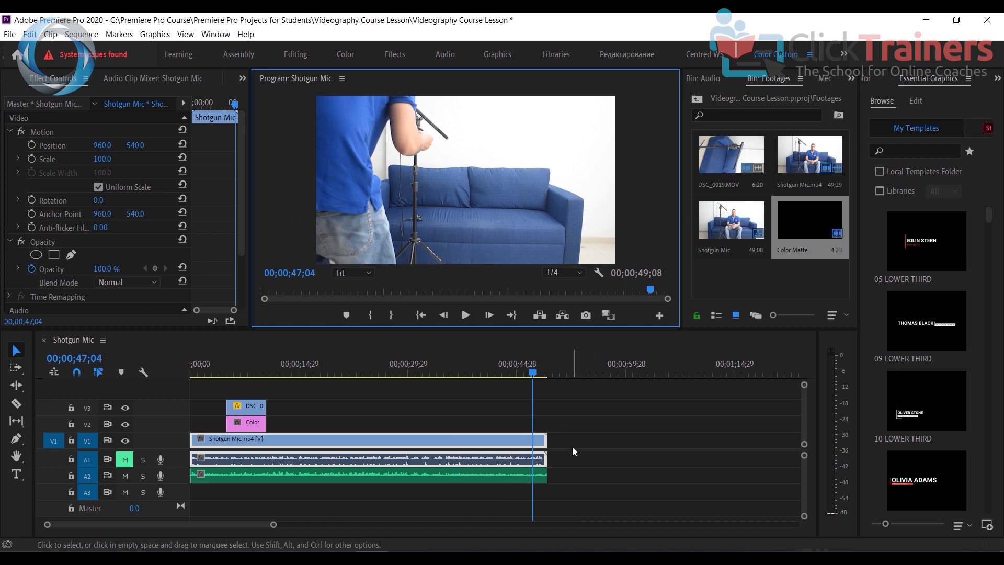
- Mark the whole sequence for output, with the in point at 00;00;00;00 and the out point at its end, 00;00;49;08
key("Home")
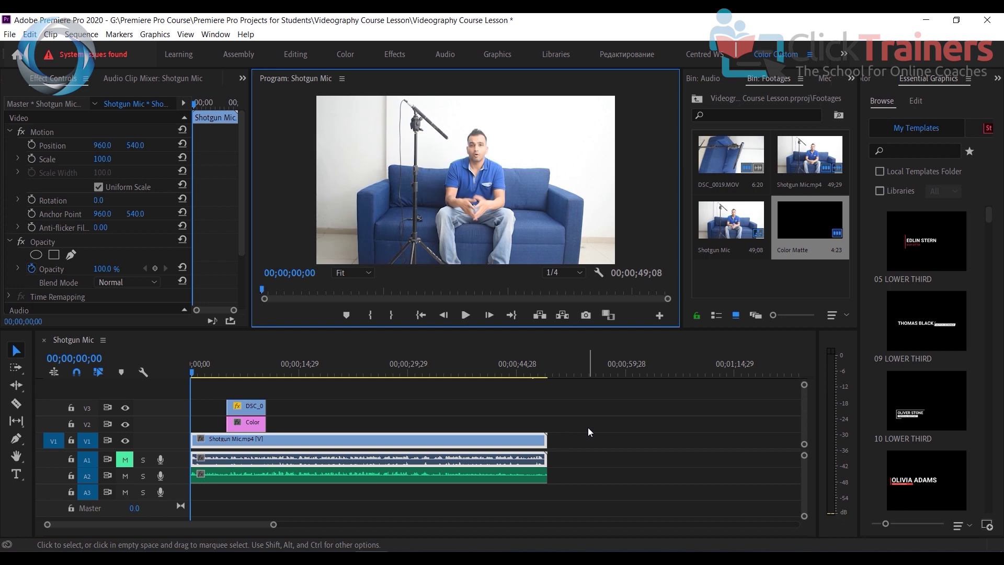
left_click(189, 424)
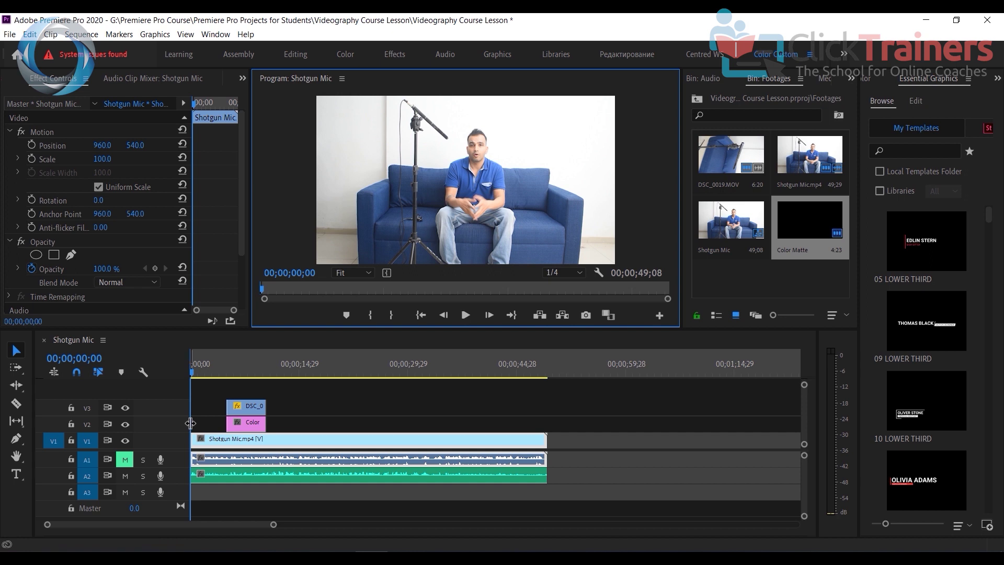
key("End")
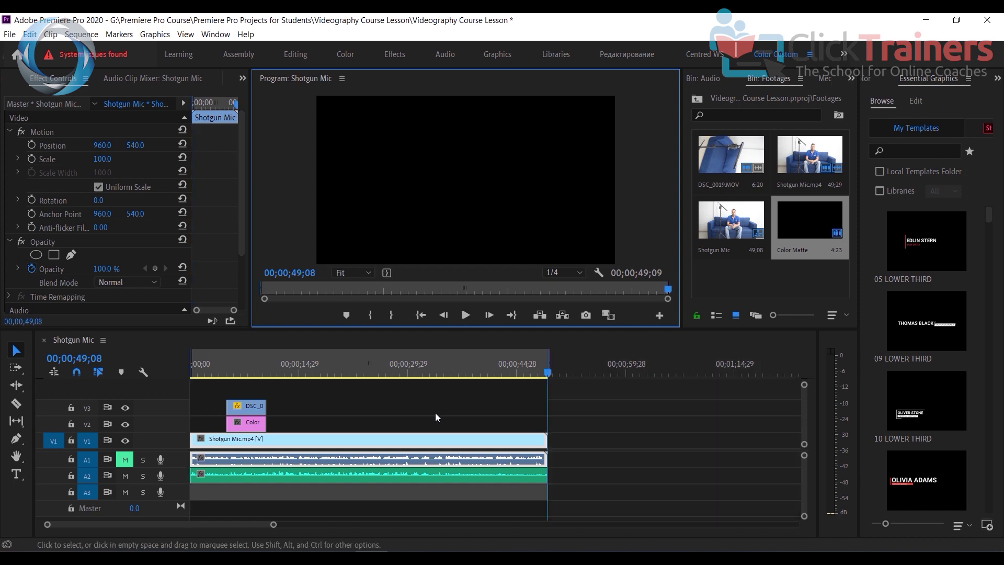
- Open the media export settings, choose the YouTube 1080p Full HD preset for H.264, and close them without exporting
left_click(15, 36)
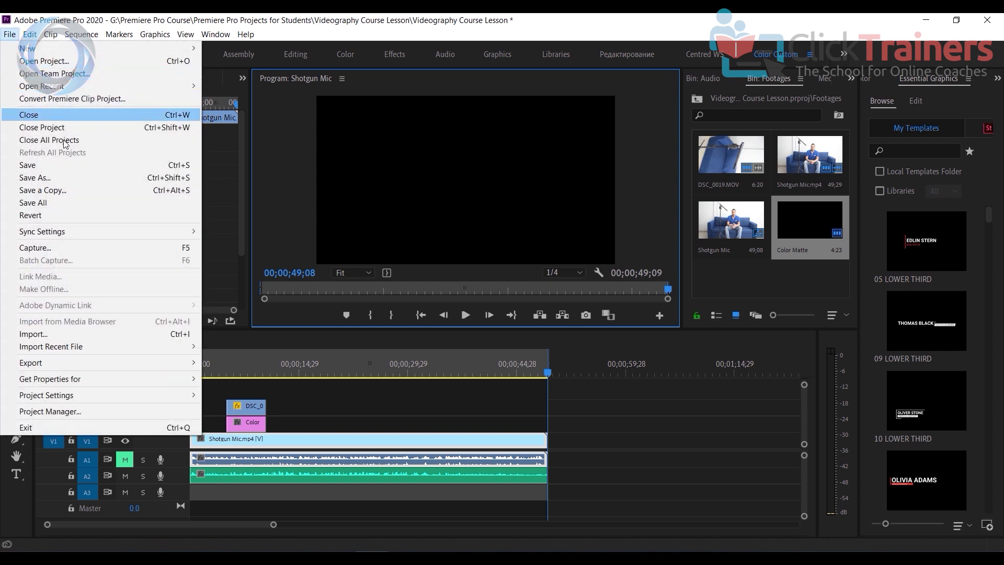
mouse_move(92, 363)
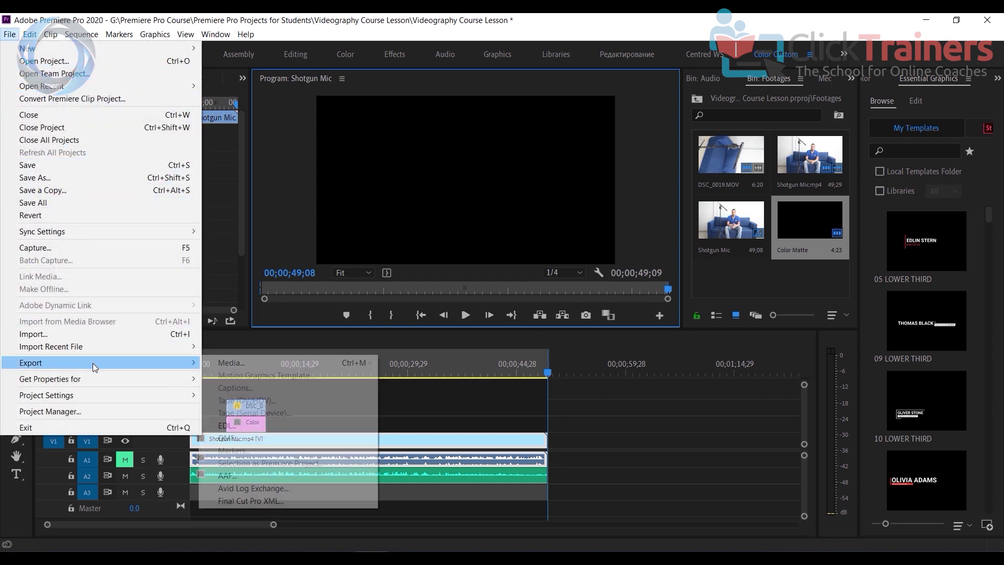
left_click(267, 363)
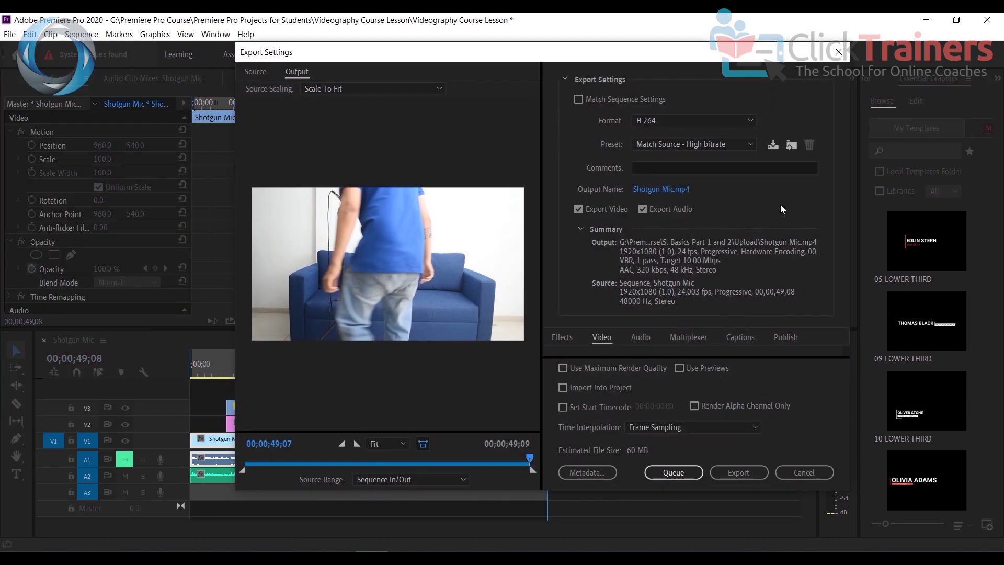
left_click(721, 149)
scroll(729, 319, "down", 5)
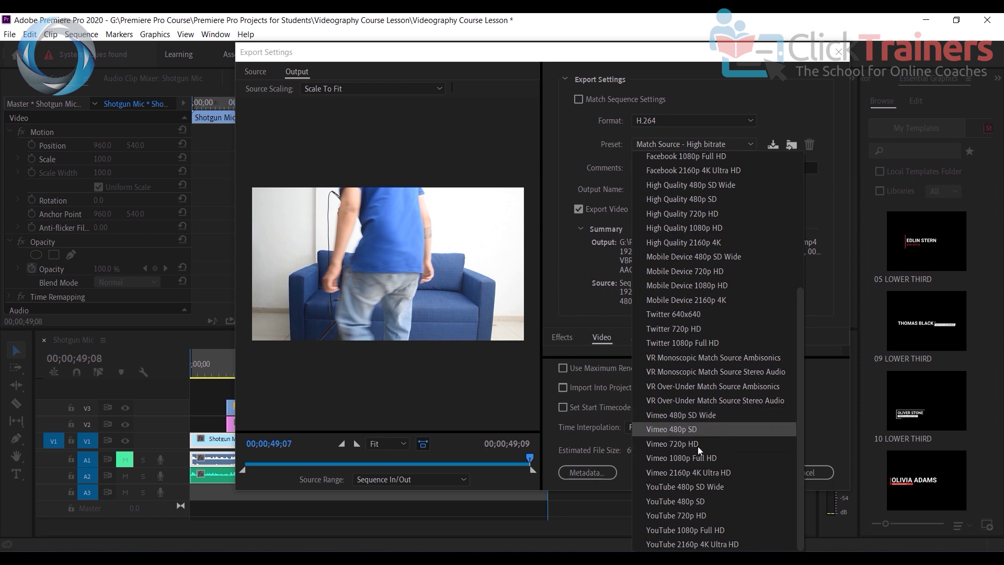
left_click(694, 529)
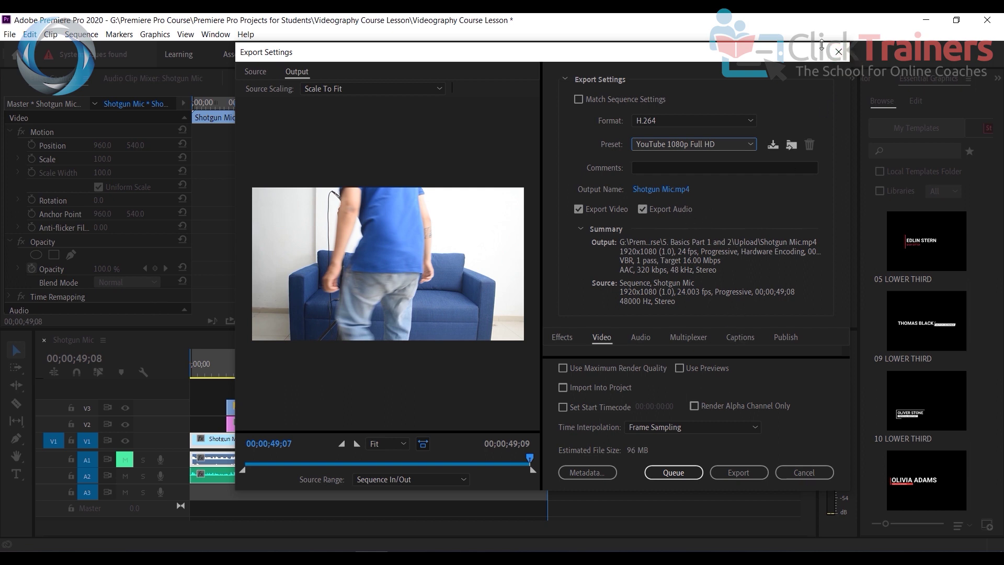
left_click(838, 51)
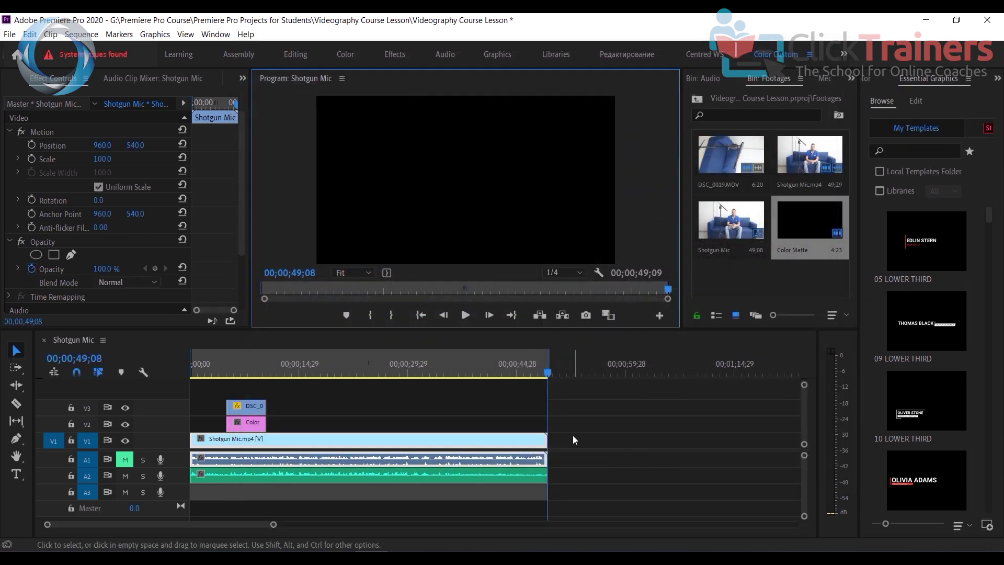
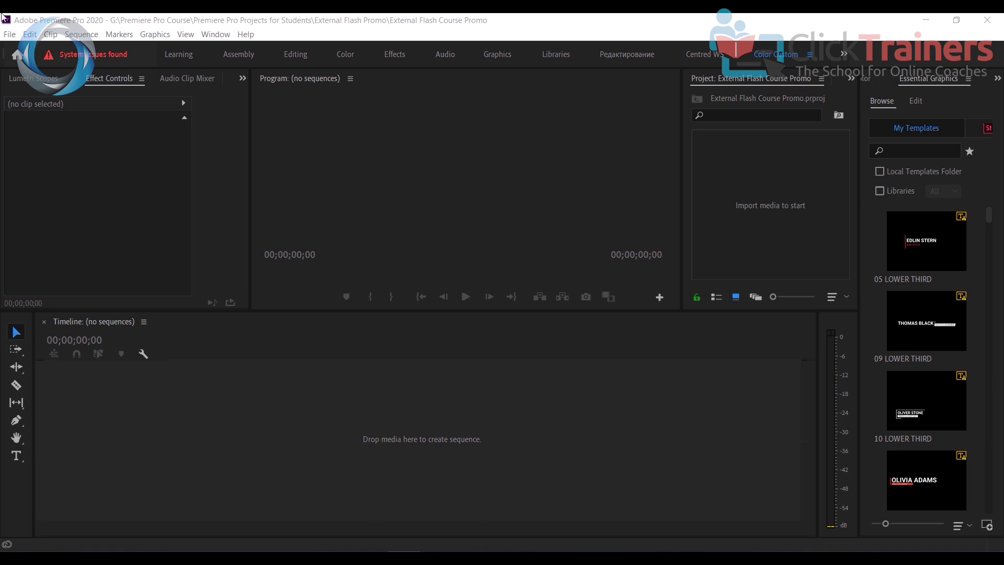
left_click(9, 36)
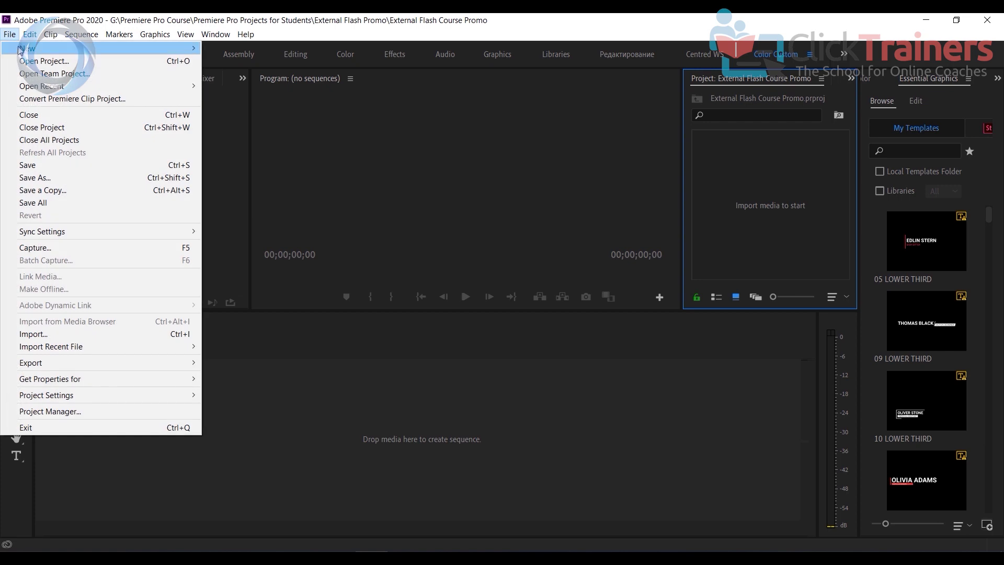
mouse_move(104, 48)
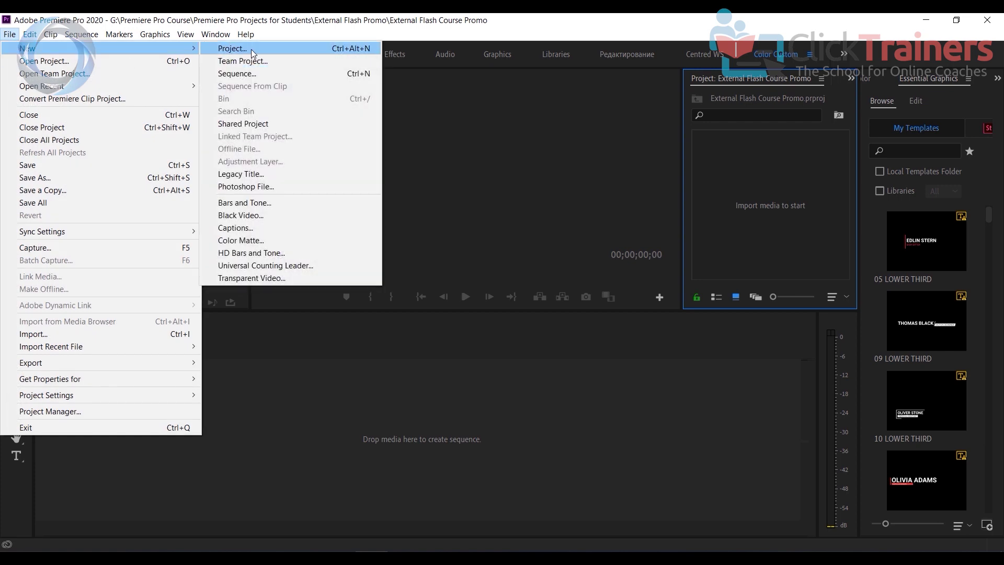
left_click(557, 27)
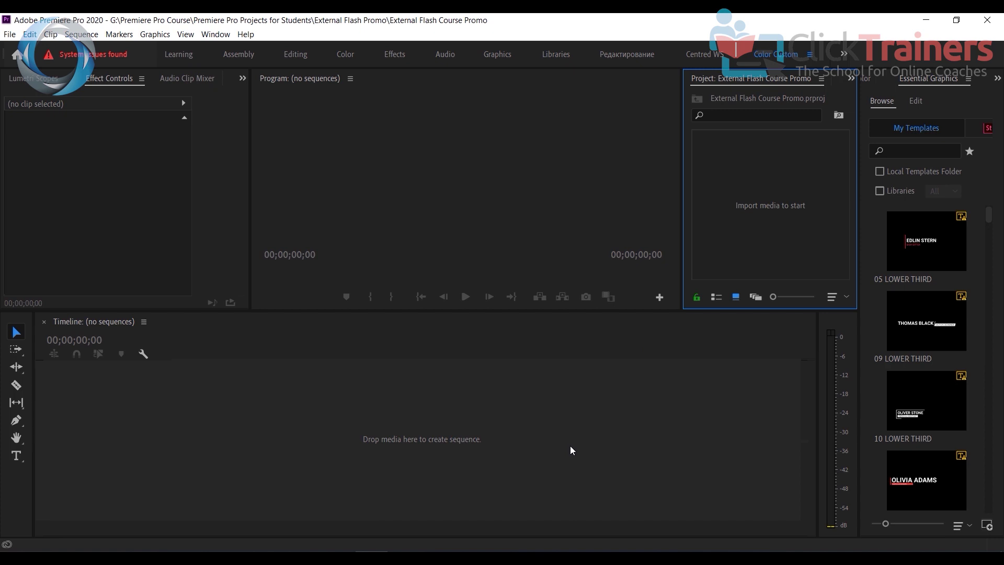
- Import intro to promo, Main Promo 1 through Main Promo 7, Audio Intro and the upbeat corporate music file from the External Flash Promo folder
key("ctrl+i")
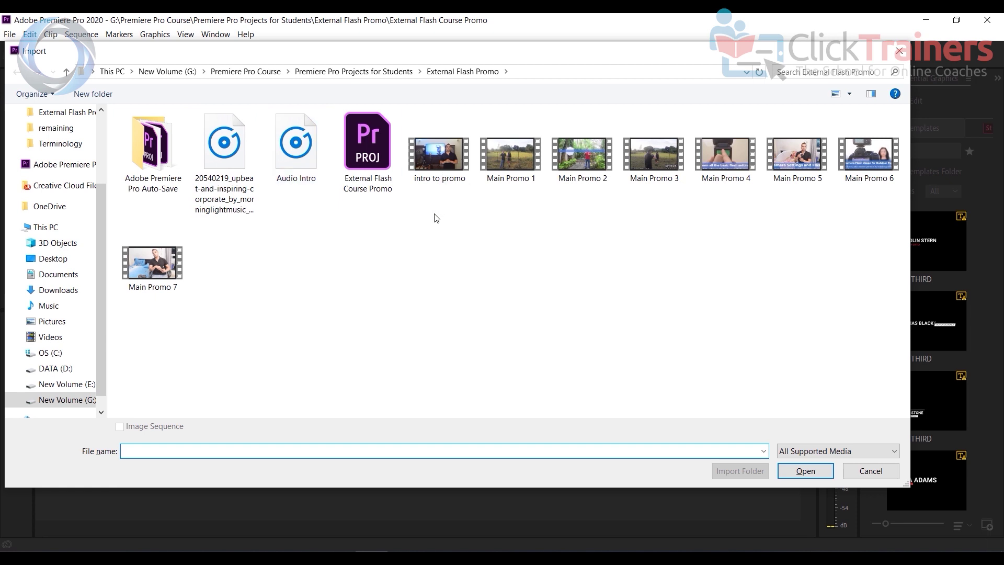
left_click_drag(434, 214, 866, 129)
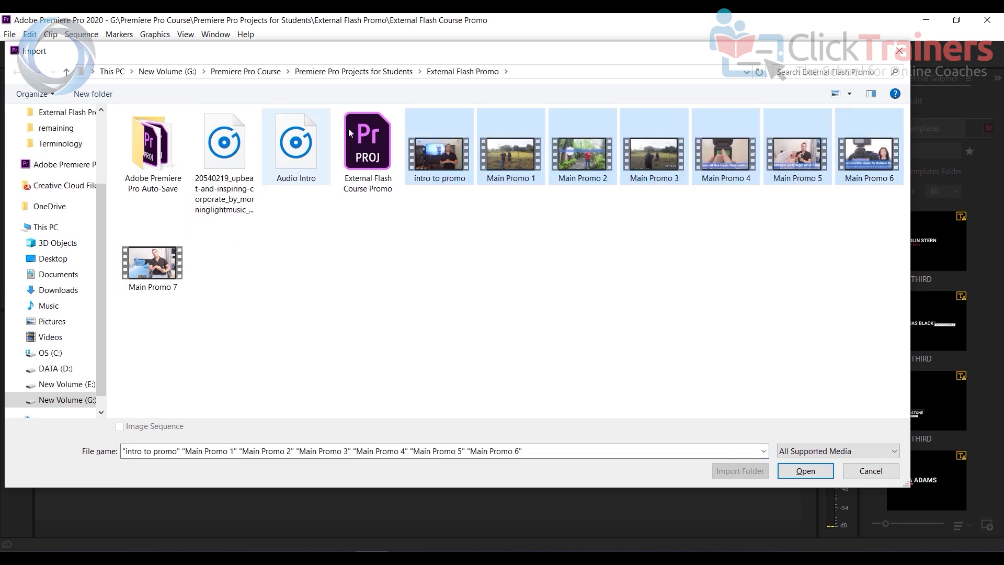
left_click(161, 258, "ctrl")
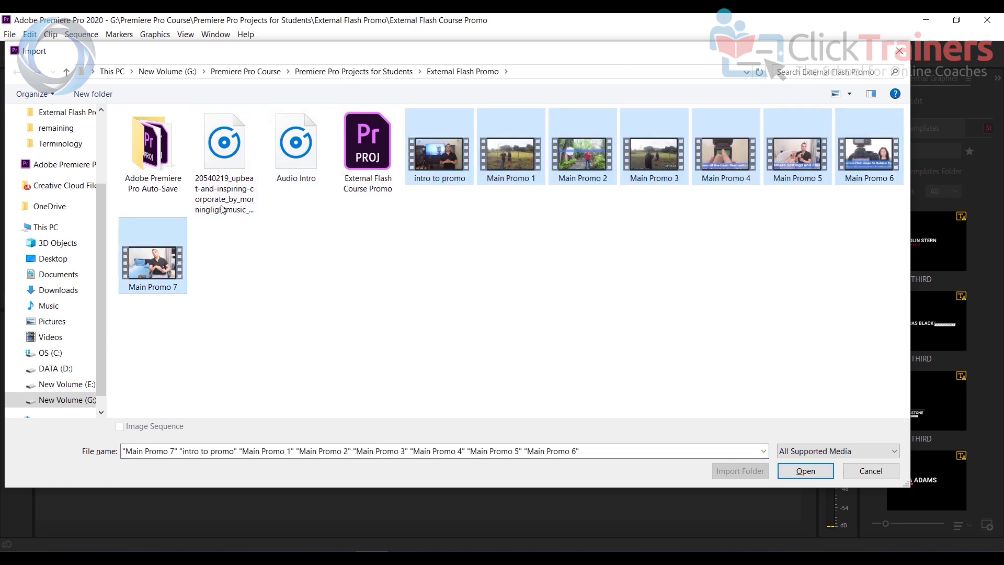
left_click(222, 204, "ctrl")
left_click(293, 153, "ctrl")
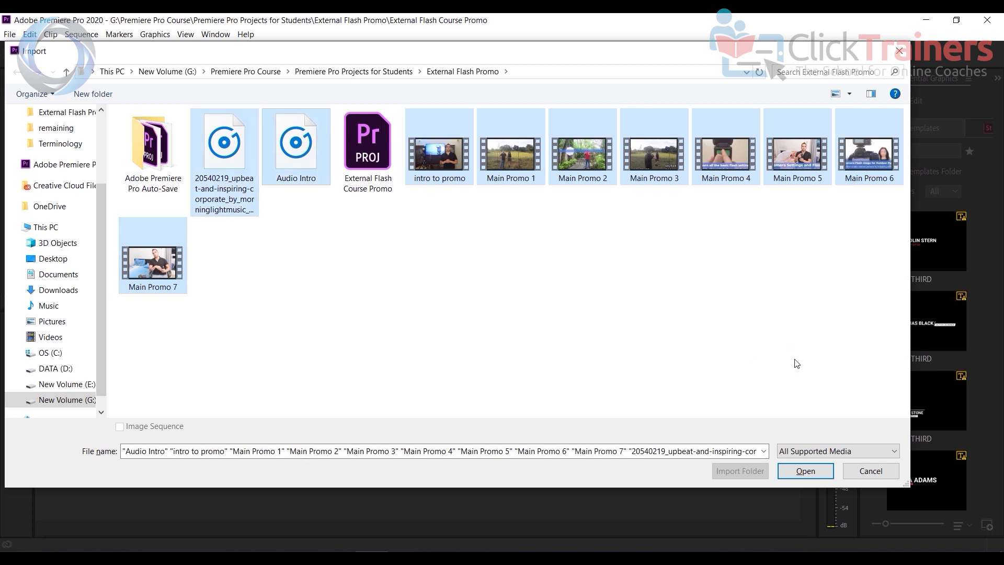
left_click(805, 471)
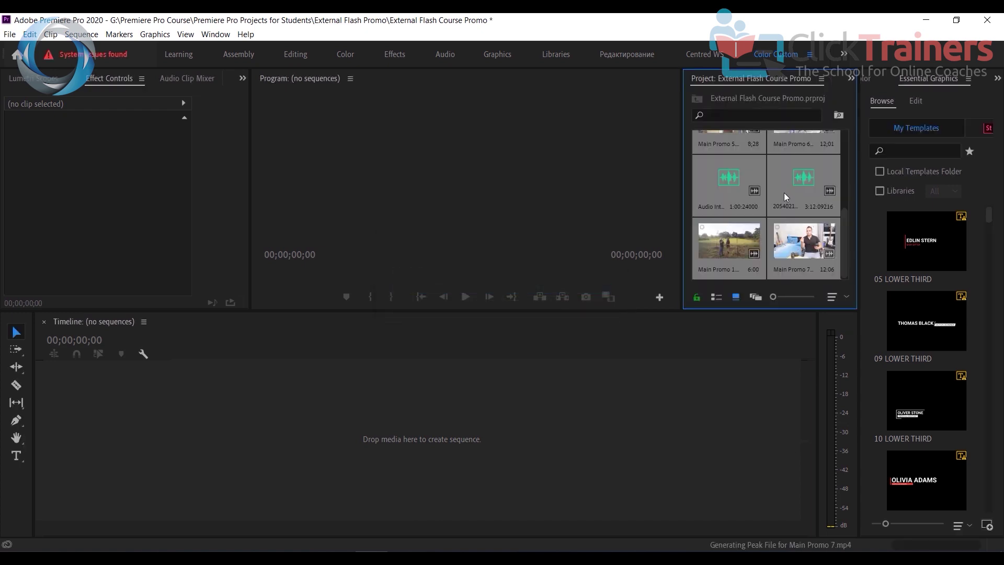
- Widen the Project panel and create a bin named Clips
scroll(843, 184, "up", 3)
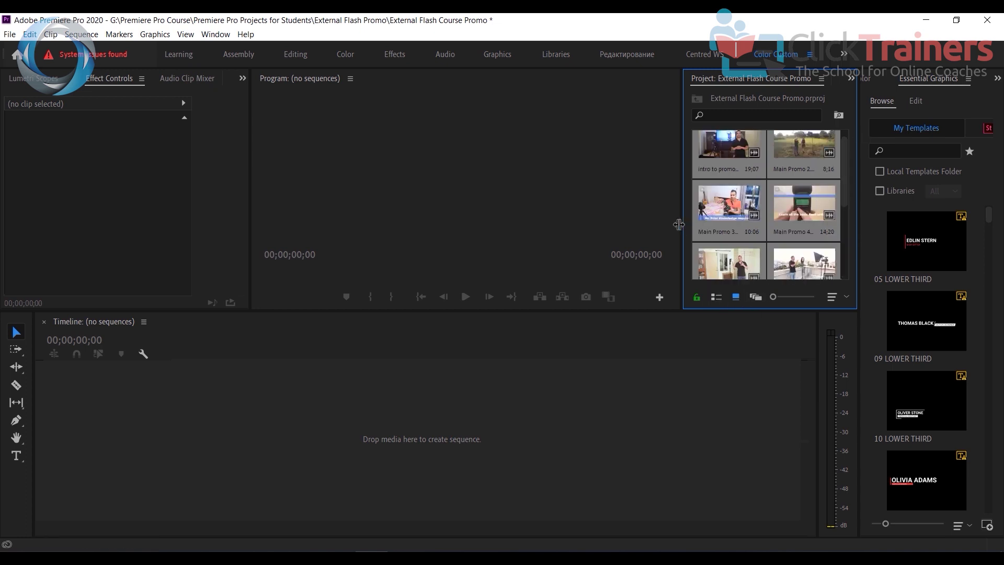
left_click_drag(684, 222, 574, 223)
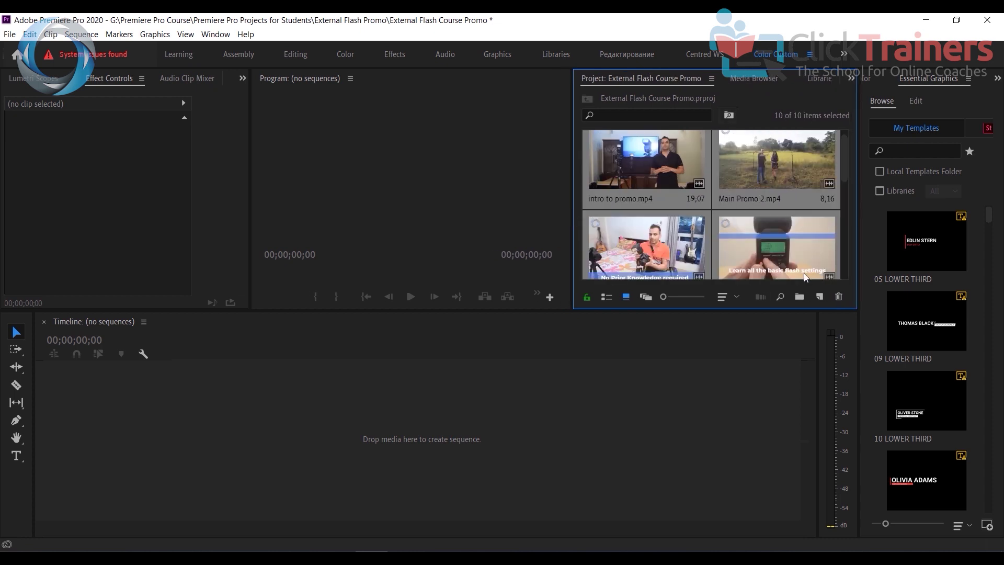
left_click(799, 297)
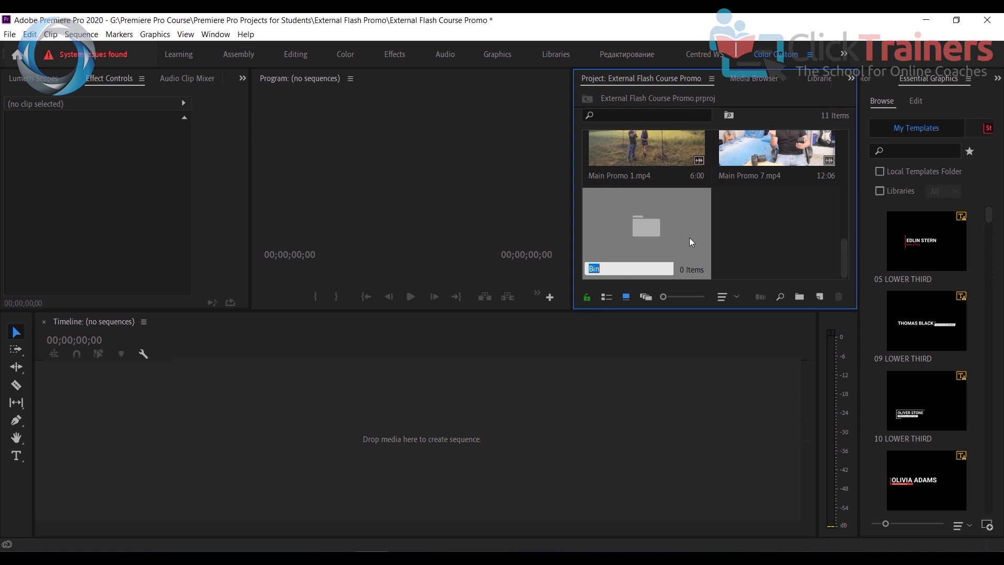
type("Clips")
key("Return")
left_click(749, 239)
- Move Main Promo 1.mp4 and Main Promo 7.mp4 into the Clips bin
scroll(763, 228, "up", 3)
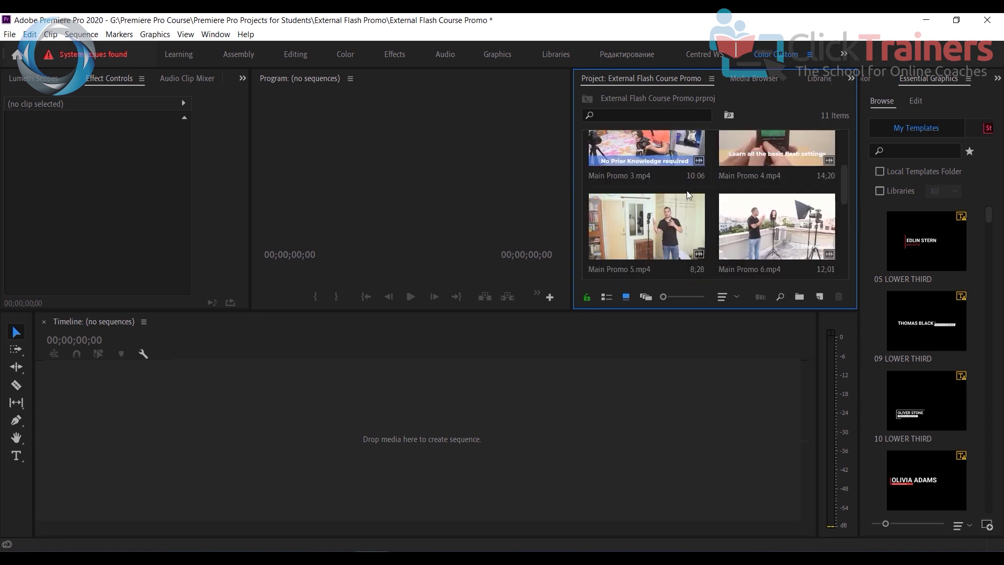
scroll(766, 183, "down", 3)
left_click_drag(765, 184, 771, 231)
scroll(803, 234, "up", 3)
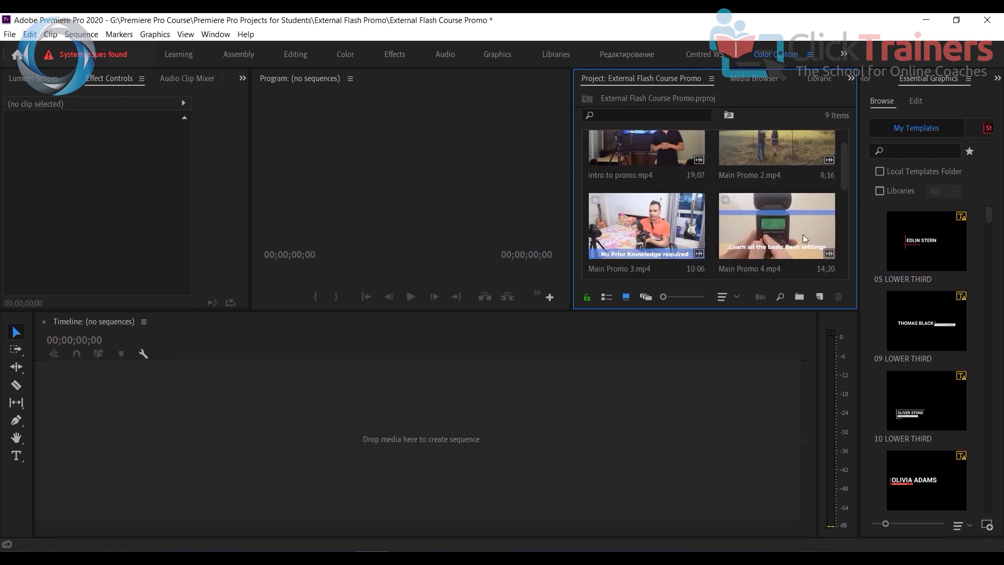
- Select intro to promo.mp4 and Main Promo 2.mp4 through Main Promo 6.mp4, and move them into the Clips bin
left_click(682, 156)
left_click(752, 149, "ctrl")
left_click(658, 226, "ctrl")
left_click(732, 218, "ctrl")
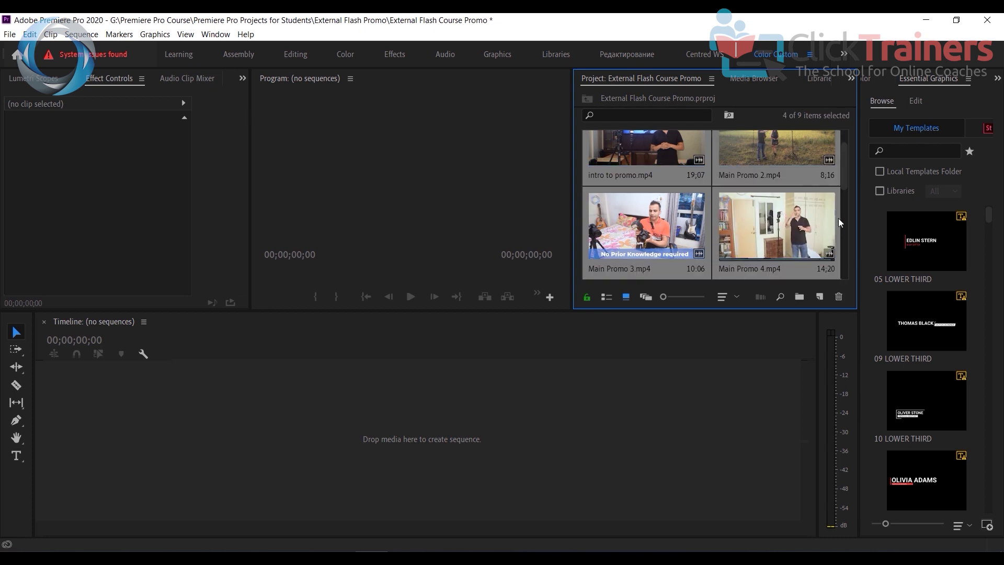
left_click_drag(844, 176, 758, 230)
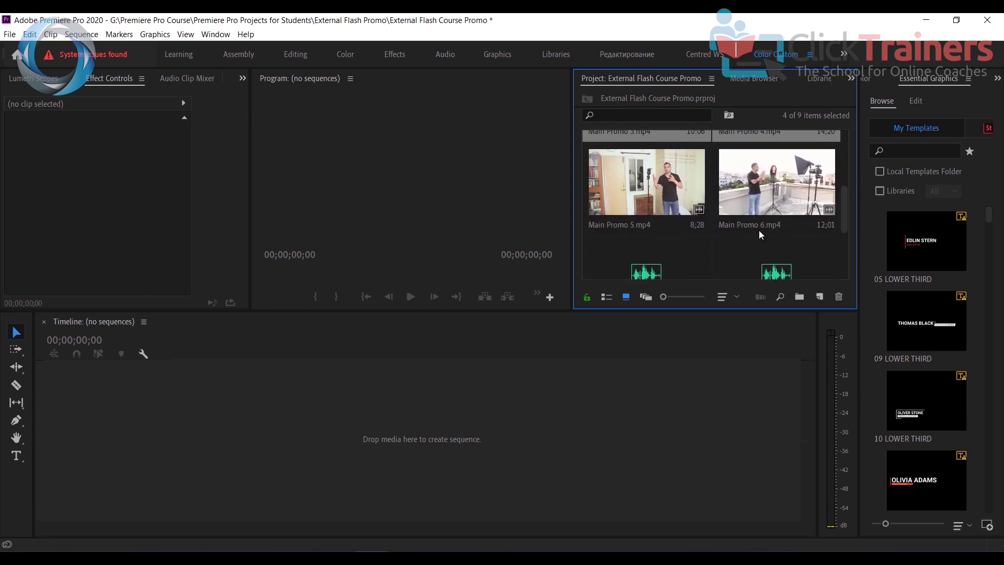
left_click(637, 178, "ctrl")
left_click(761, 187, "ctrl")
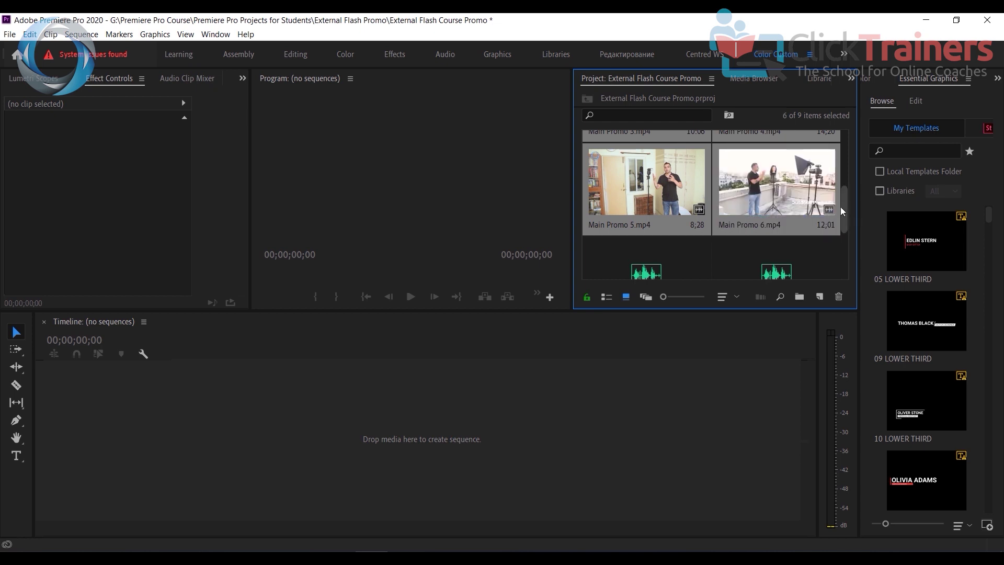
mouse_move(847, 218)
left_mouse_down()
mouse_move(845, 247)
mouse_move(843, 235)
left_mouse_up()
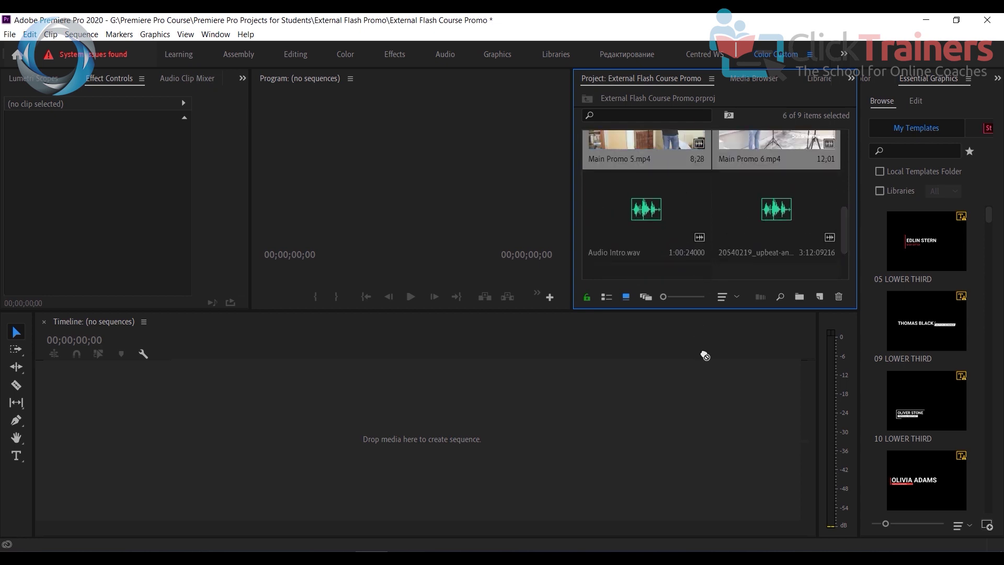
scroll(687, 276, "down", 1)
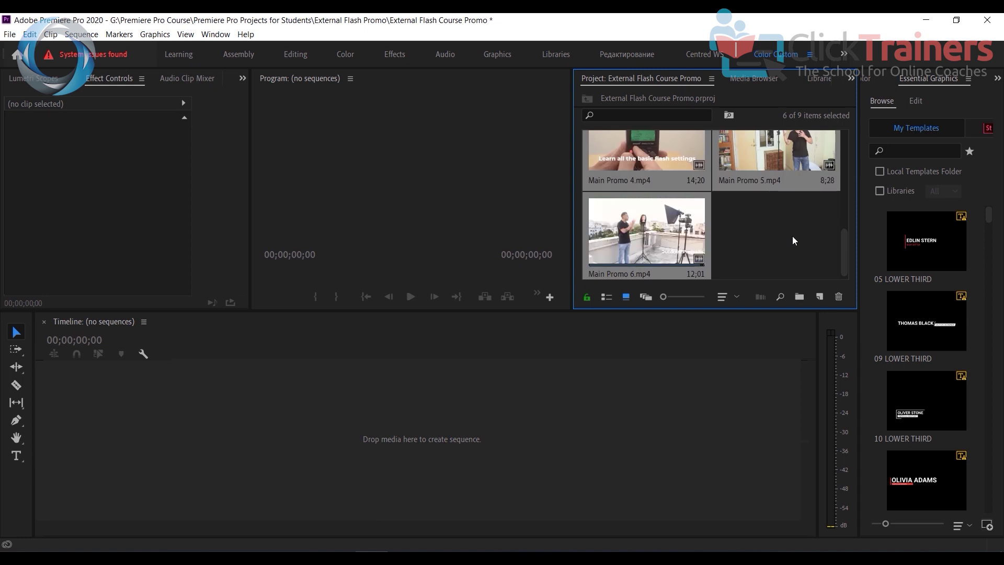
scroll(792, 236, "down", 1)
scroll(785, 226, "down", 1)
scroll(783, 225, "up", 1)
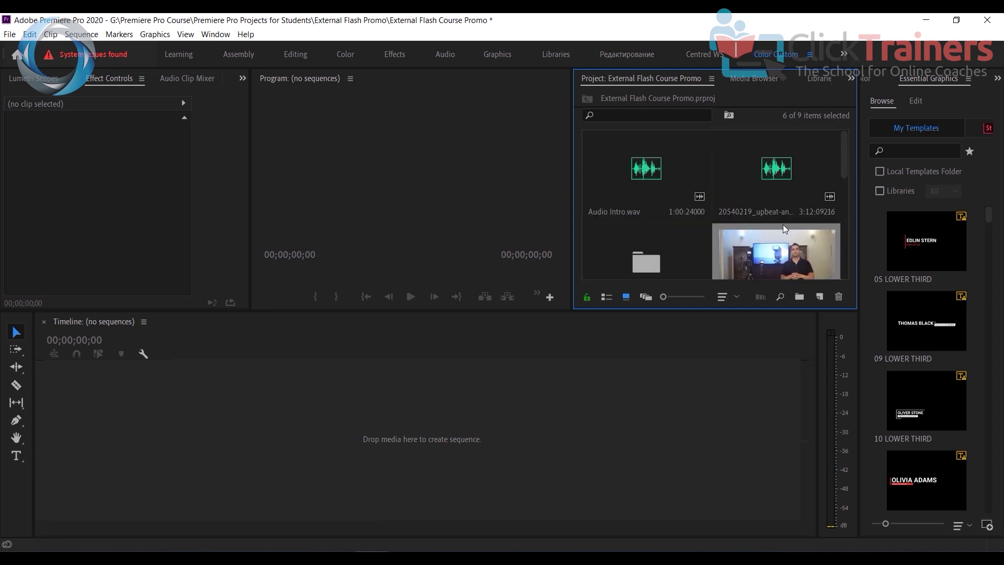
scroll(779, 223, "down", 1)
scroll(774, 220, "up", 1)
left_click_drag(768, 215, 663, 169)
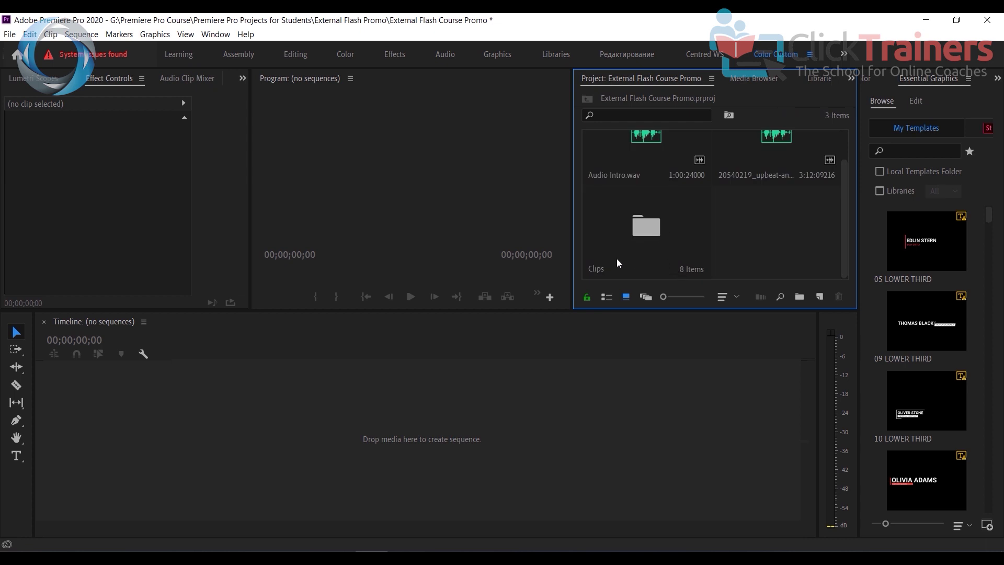
- Create a bin named audio in the project and move the upbeat music file into it
right_click(753, 224)
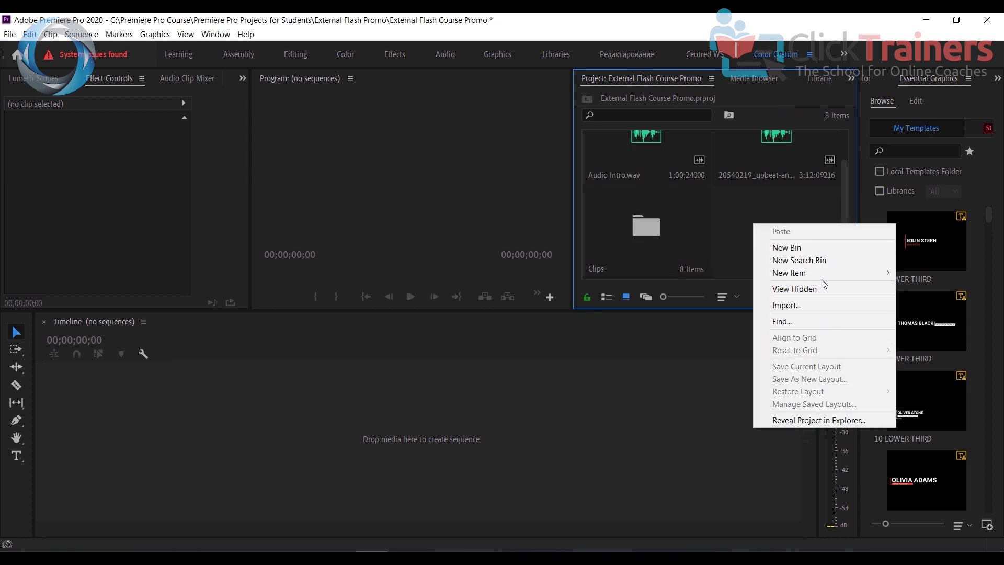
left_click(768, 279)
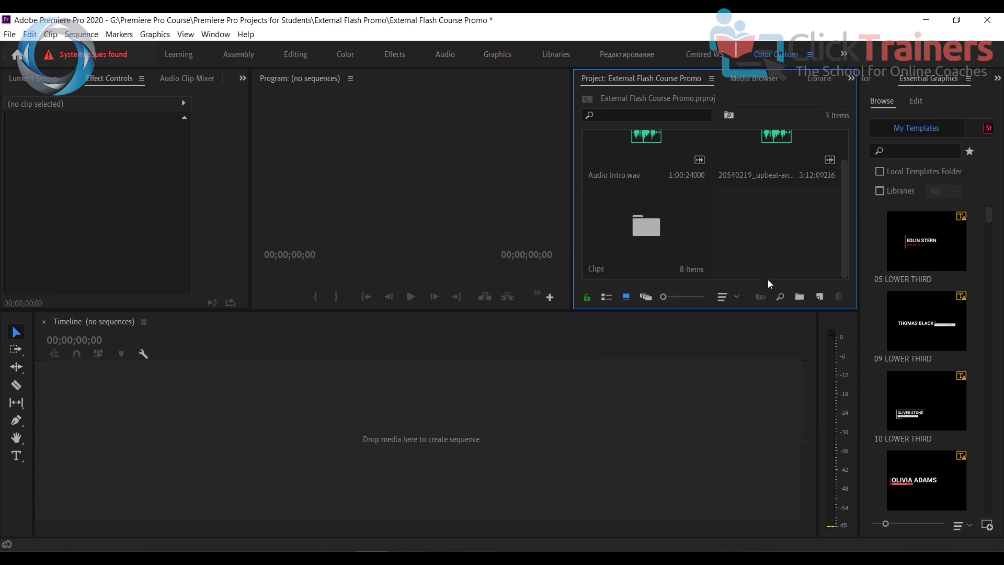
left_click(797, 298)
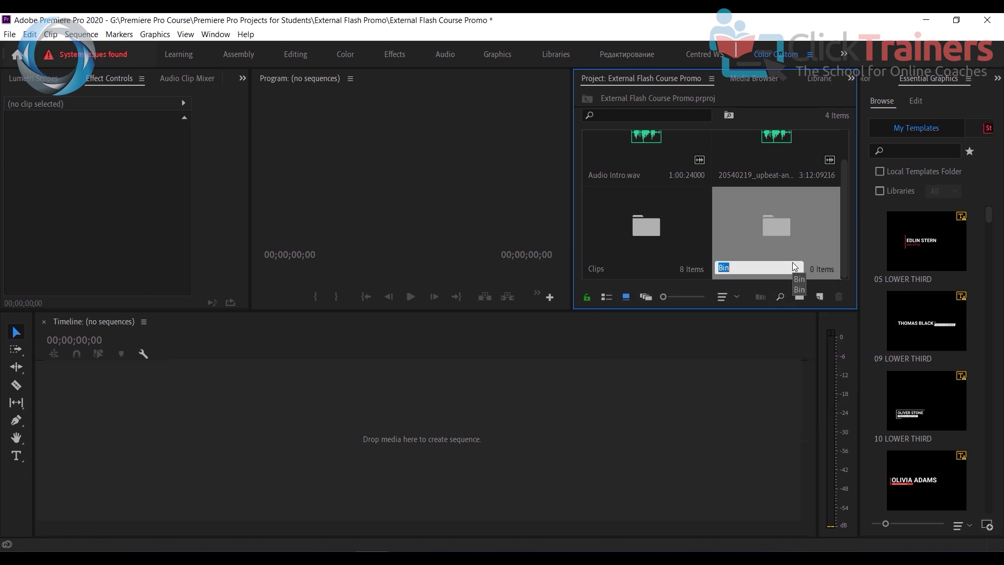
type("audio")
left_click(776, 164)
left_click_drag(777, 167, 784, 236)
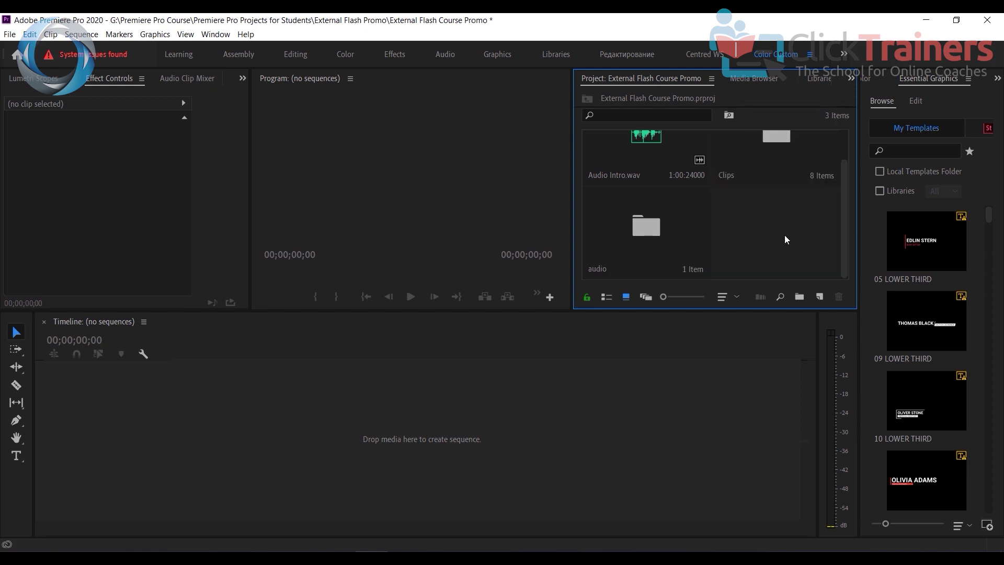
- Try placing Audio Intro.wav in the Clips bin, and undo that move
left_click(637, 154)
double_click(777, 166)
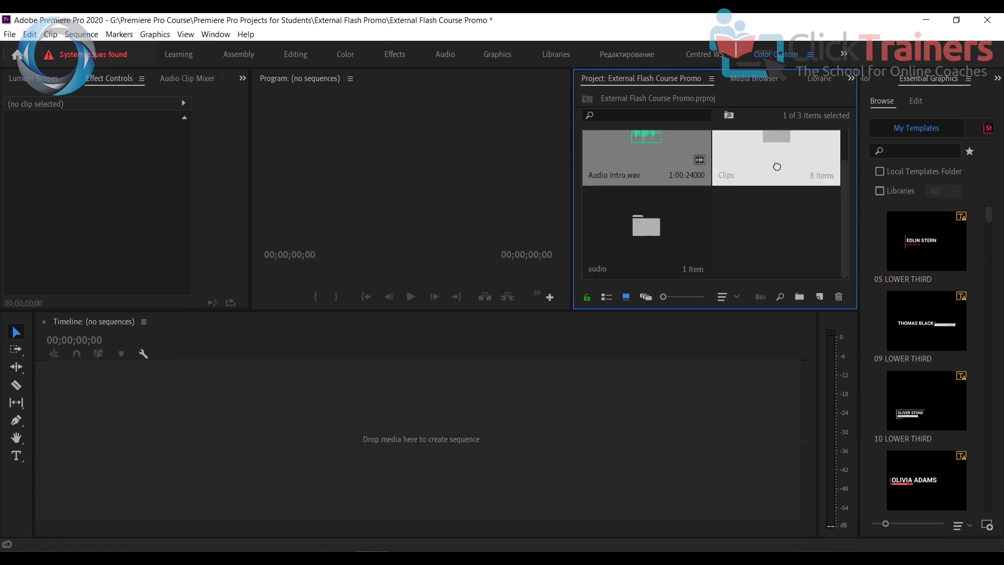
left_click_drag(777, 167, 777, 167)
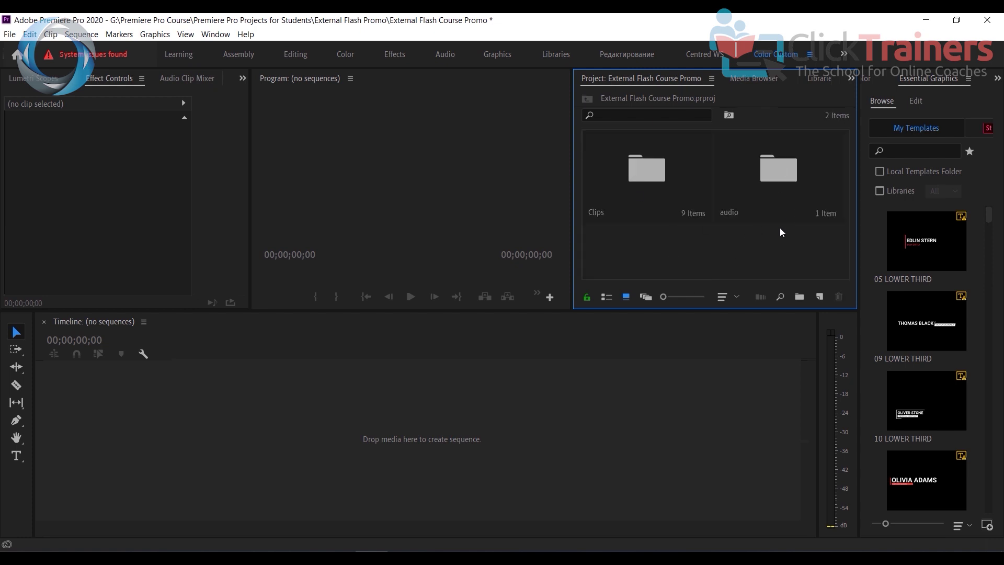
double_click(641, 180)
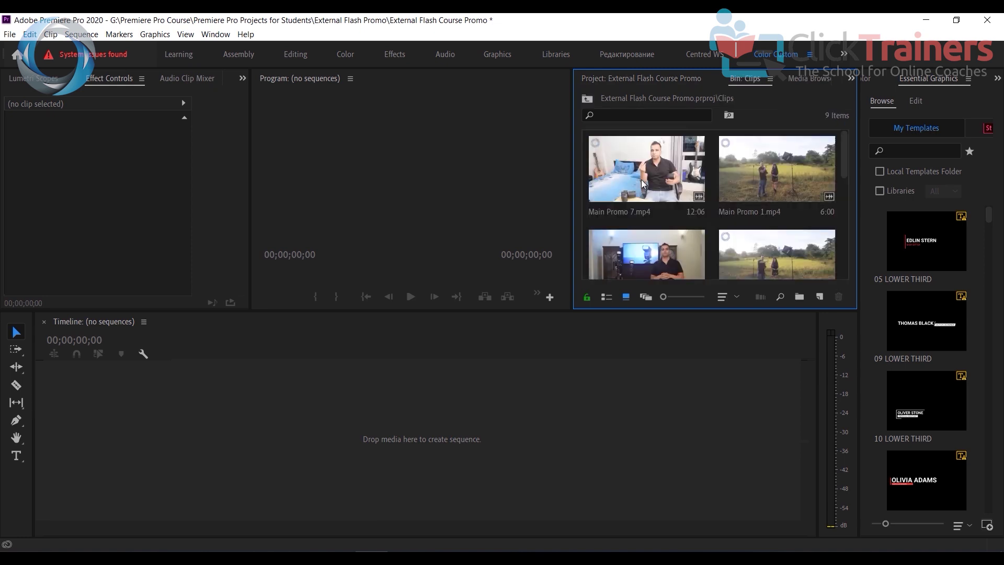
scroll(732, 225, "down", 5)
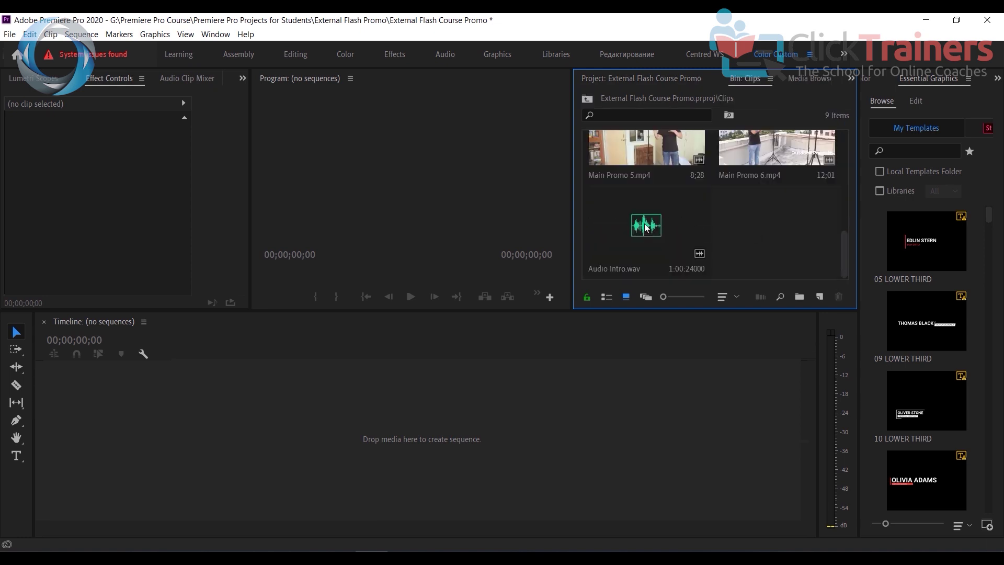
key("ctrl+z")
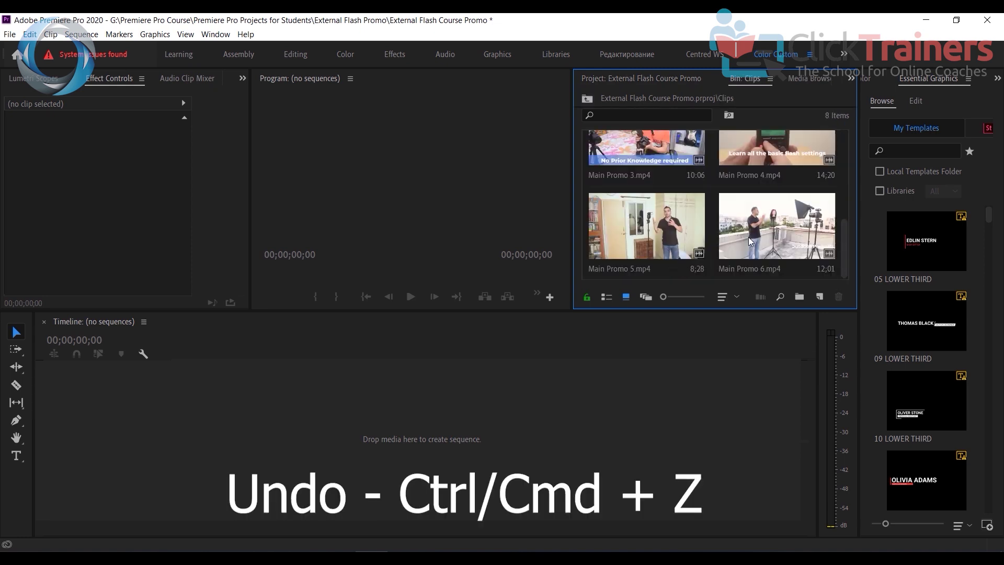
scroll(758, 211, "up", 5)
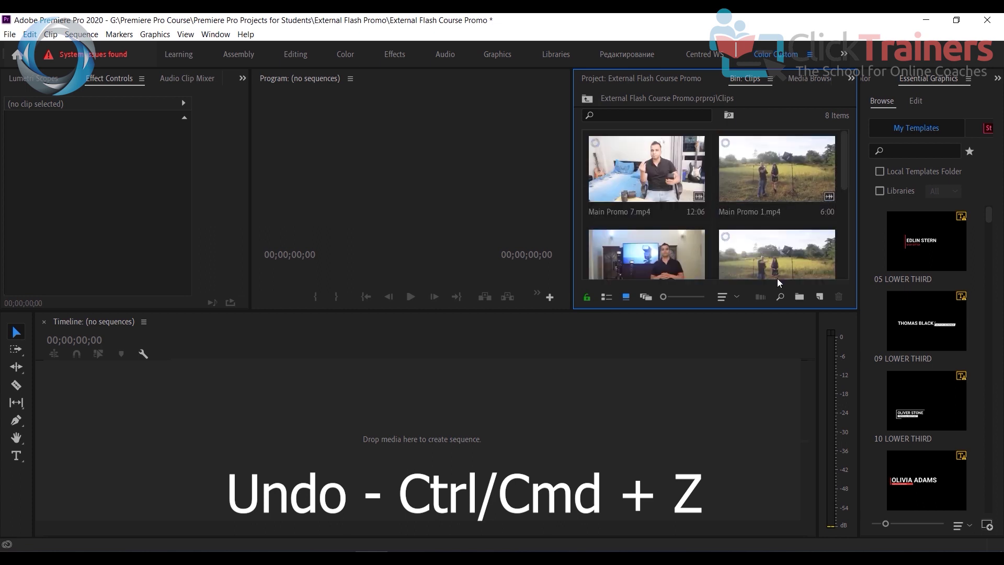
- Return to the project's root level and move Audio Intro.wav into the audio bin
left_click(587, 100)
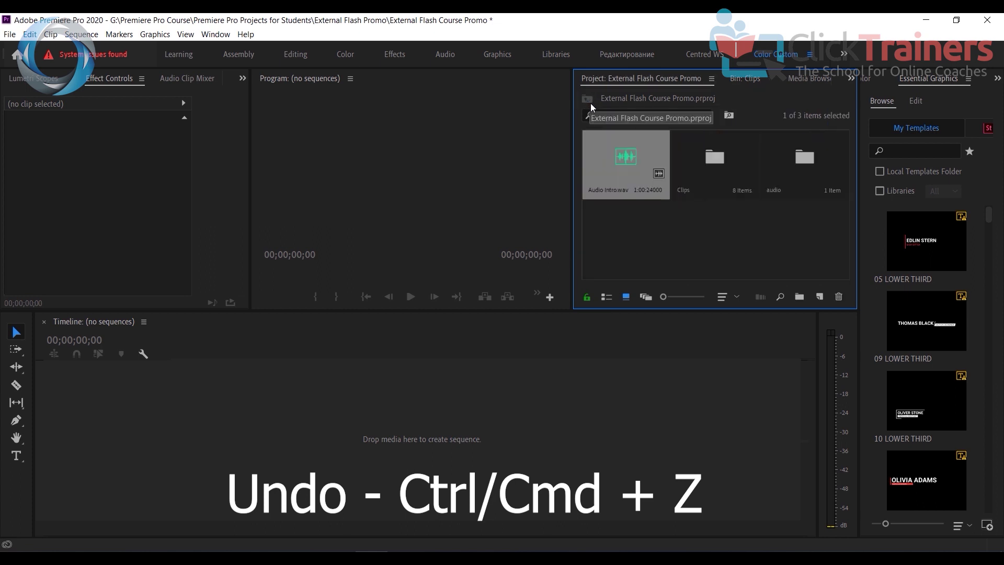
left_click(662, 219)
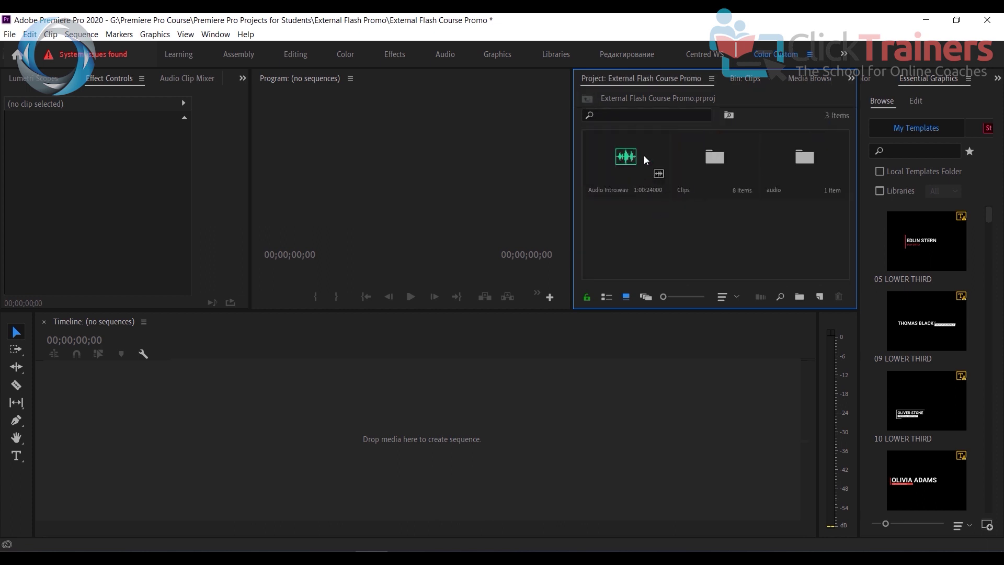
left_click_drag(610, 164, 805, 171)
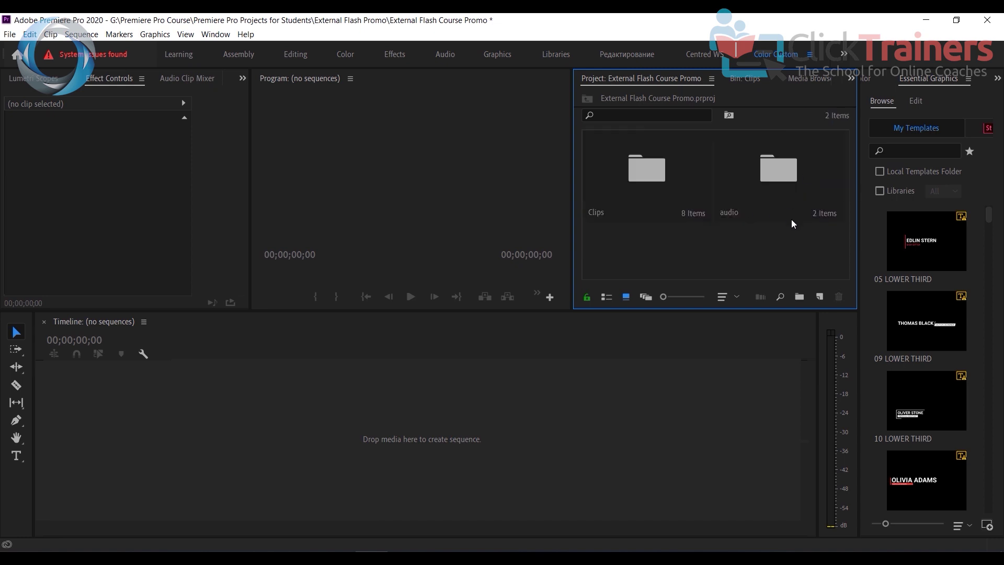
- Open the Clips bin and create a new sequence from intro to promo.mp4 in the empty timeline
double_click(659, 180)
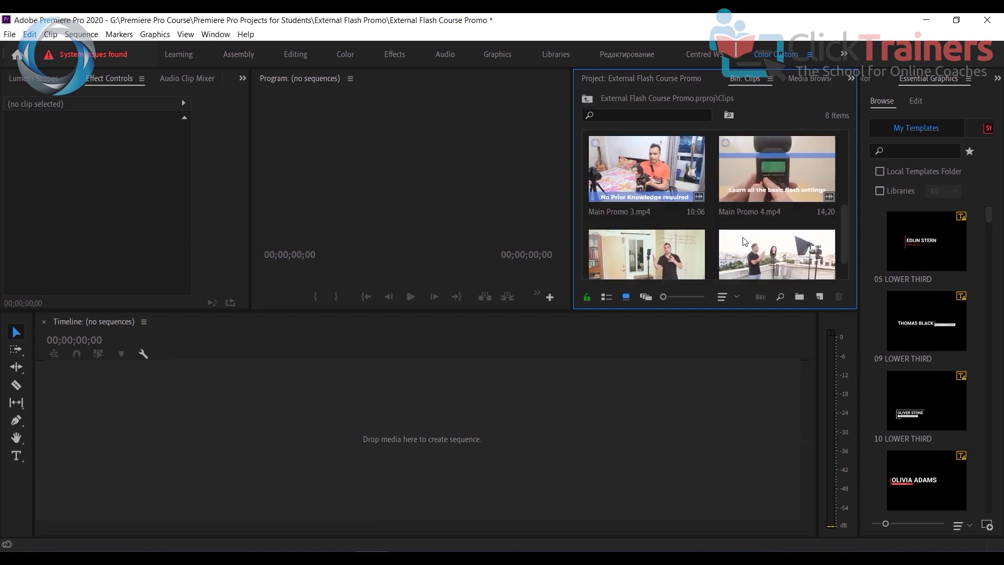
scroll(745, 241, "up", 3)
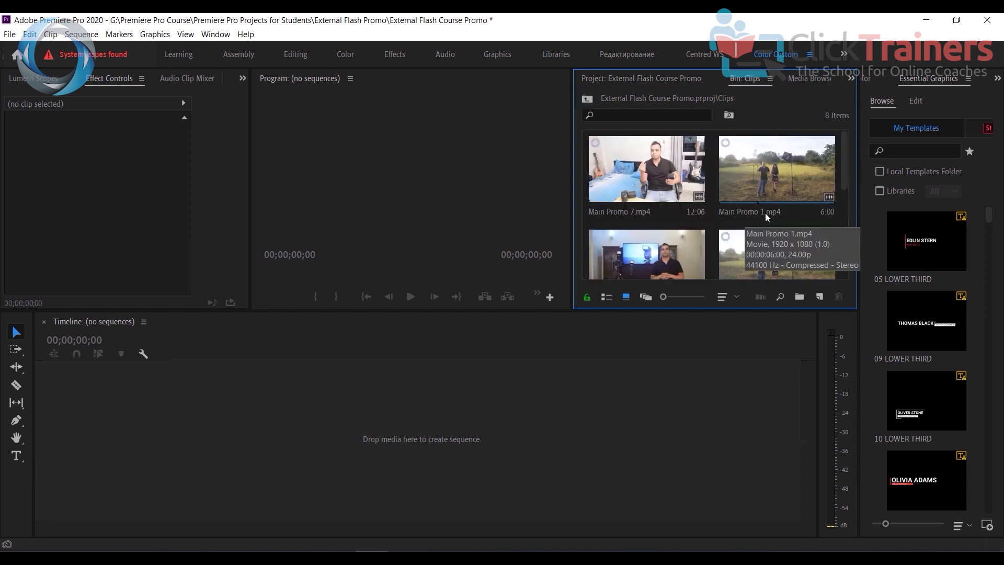
scroll(648, 211, "down", 4)
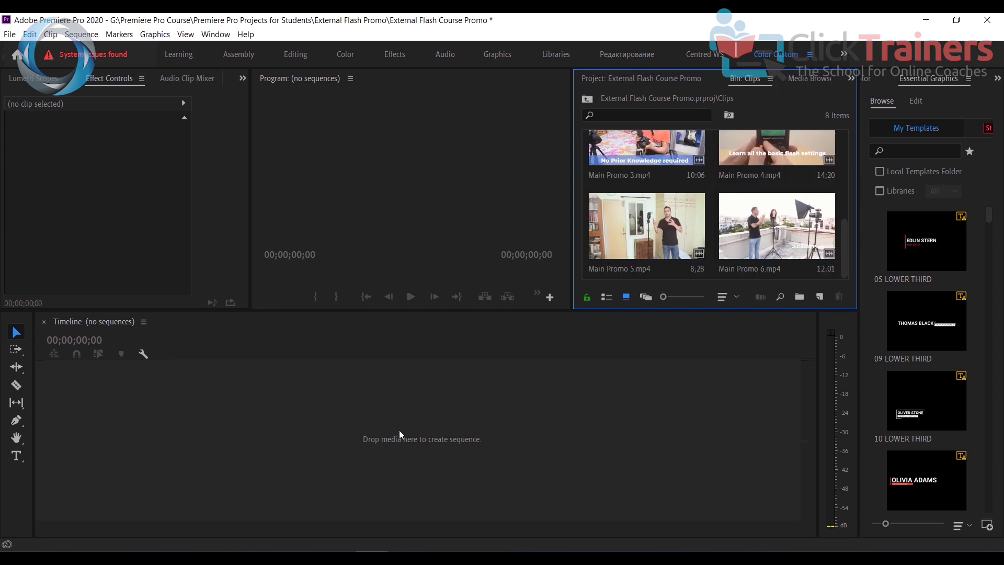
scroll(815, 215, "up", 3)
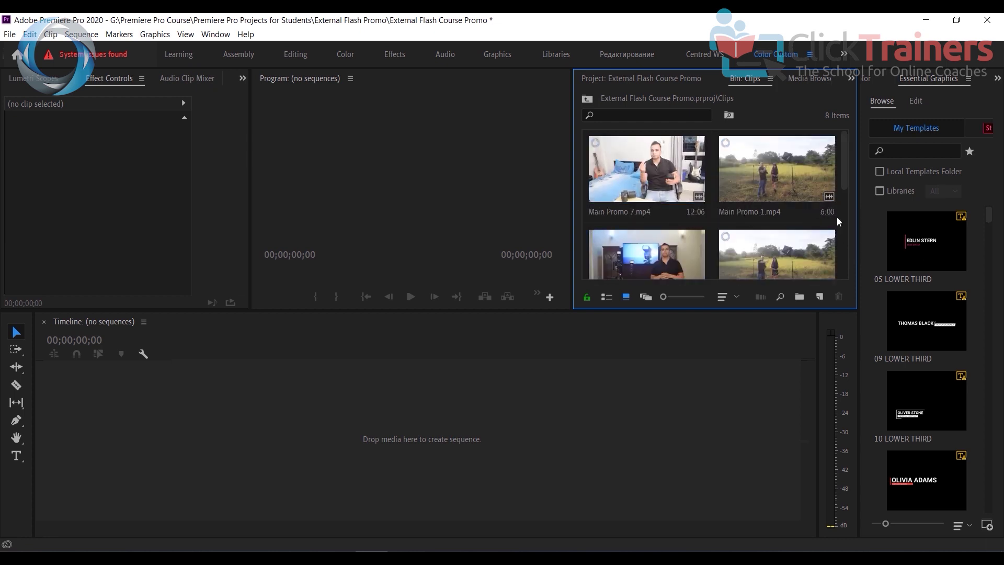
left_click_drag(844, 177, 843, 206)
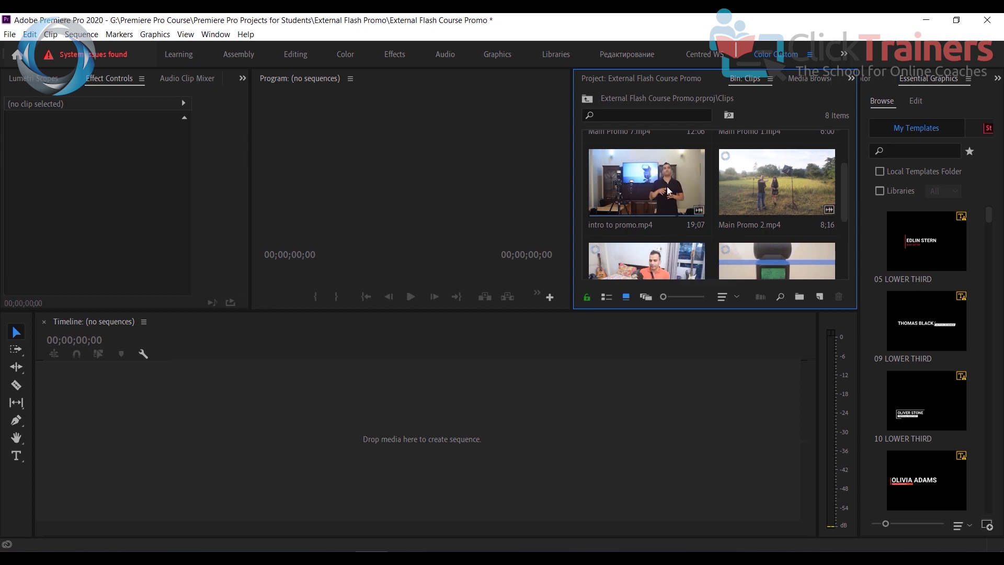
left_click_drag(628, 195, 83, 435)
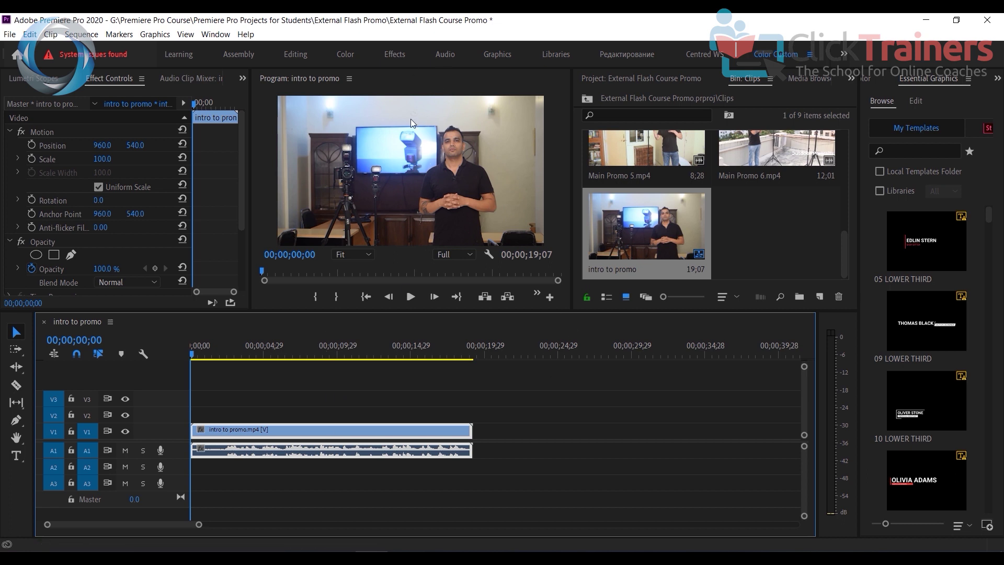
- Play the intro to promo sequence from its start, pausing and resuming playback to review the footage and sound
left_click(410, 298)
left_click(411, 297)
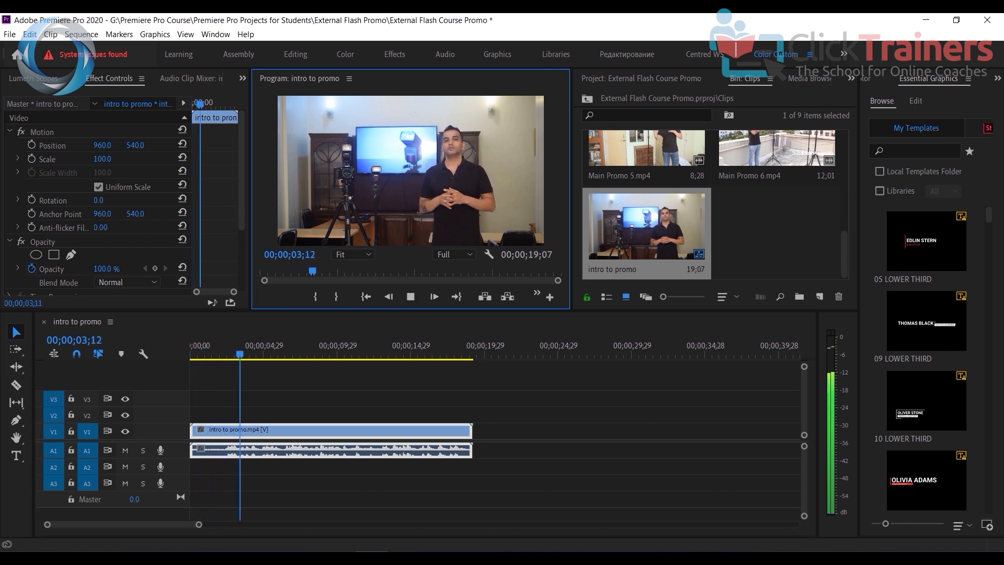
left_click(926, 558)
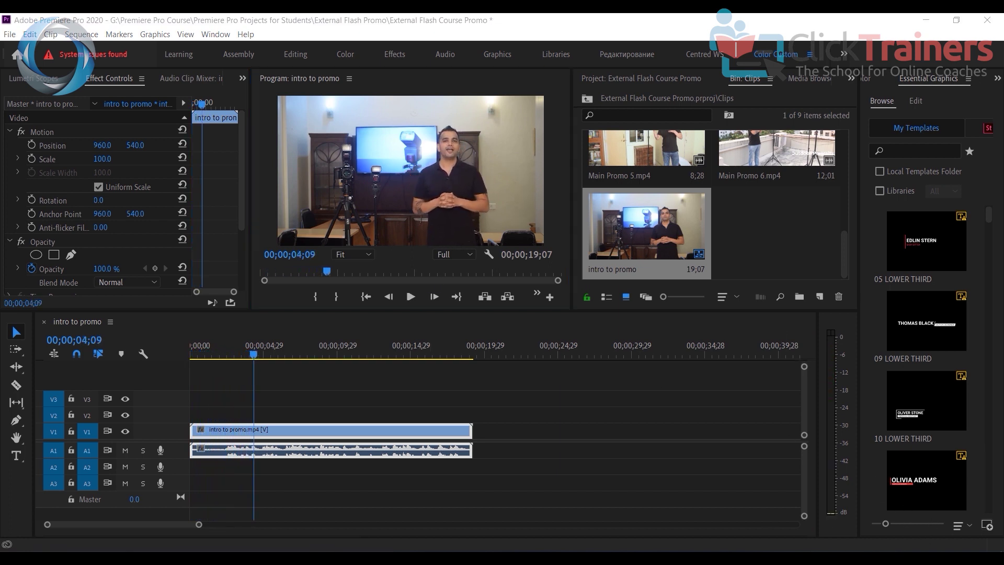
left_click_drag(961, 537, 965, 537)
left_click(410, 297)
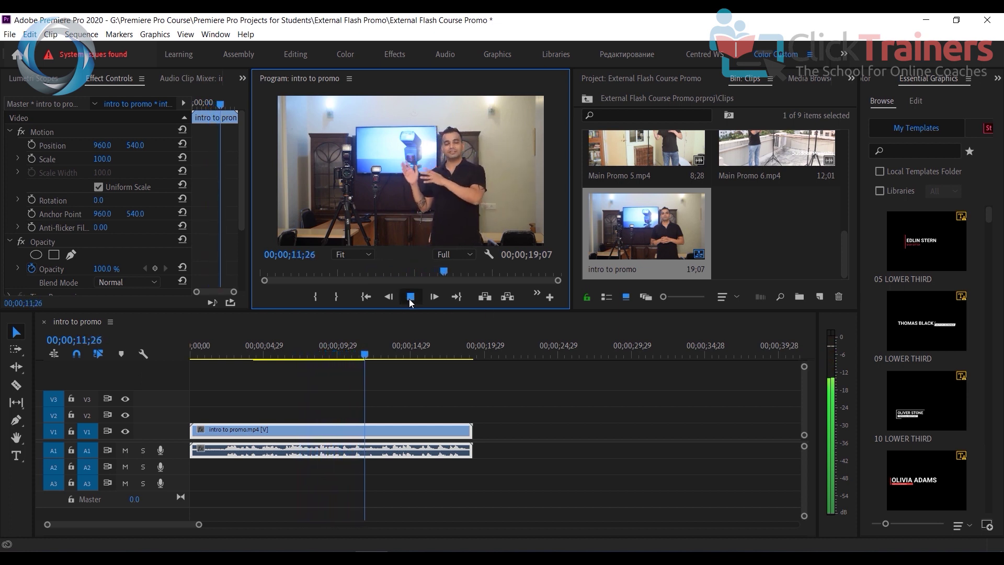
- Find the start of the usable speech in the intro to promo clip and split the clip at 00;00;02;11
left_click(410, 298)
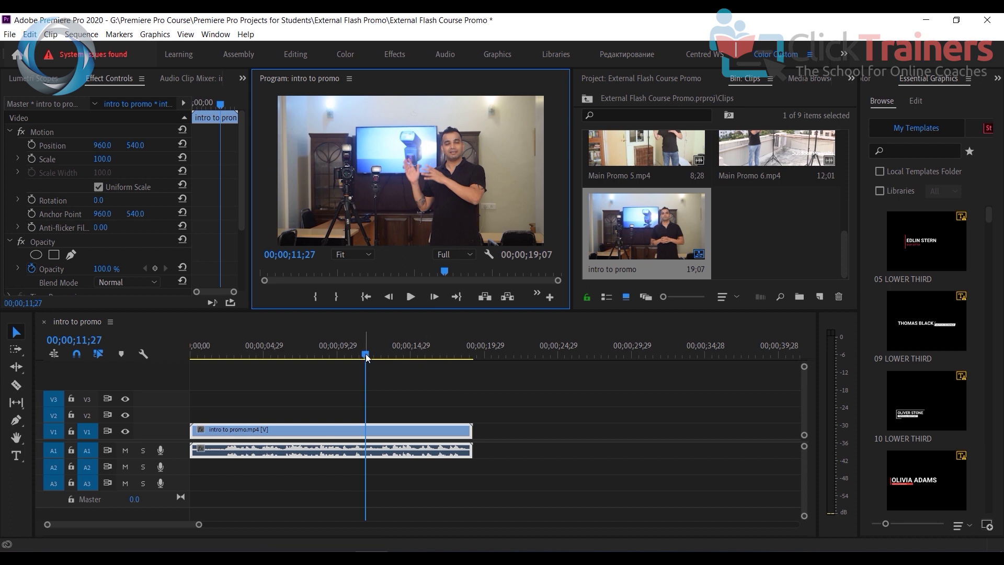
left_click_drag(365, 354, 269, 366)
key("space")
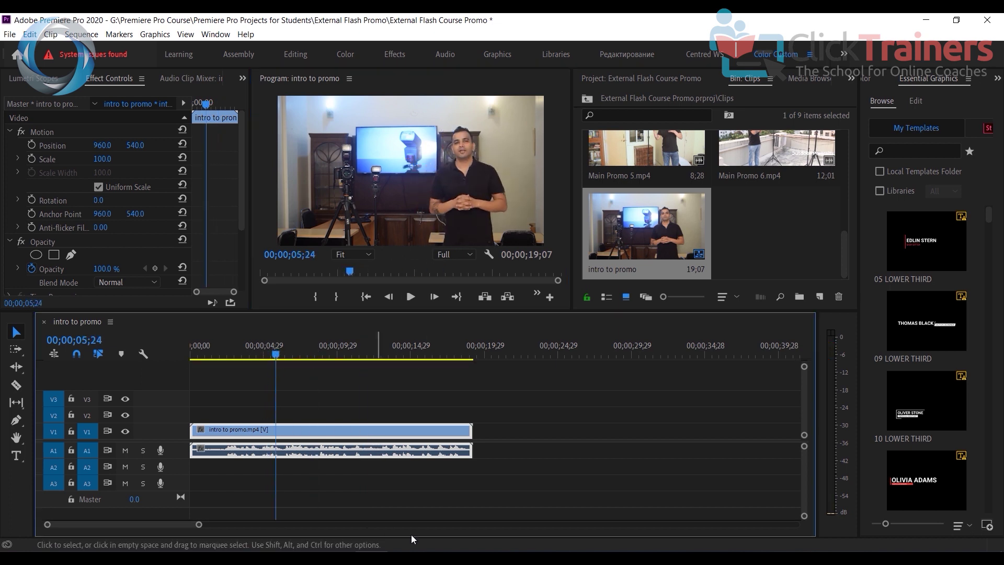
left_click_drag(198, 525, 158, 525)
left_click_drag(331, 356, 246, 363)
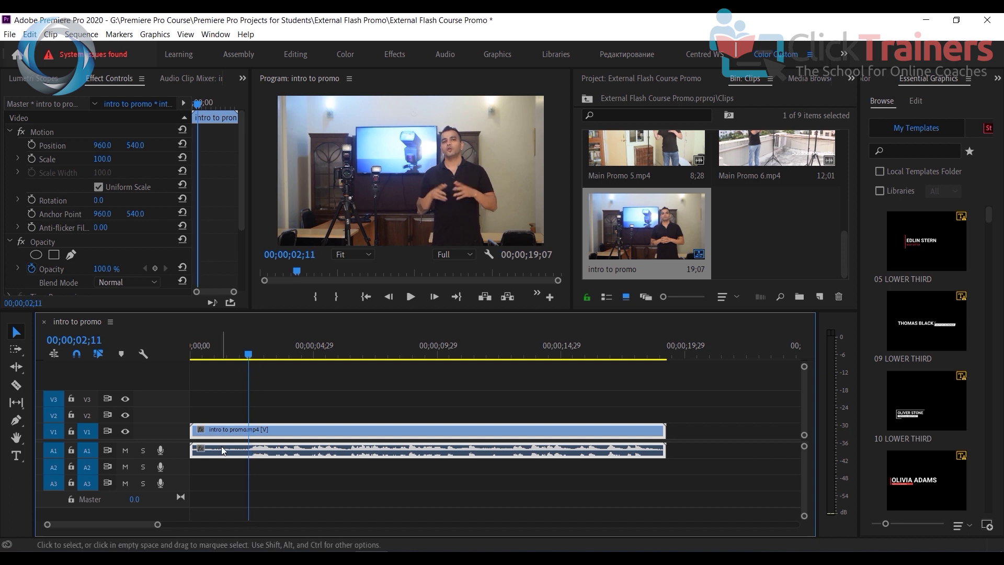
left_click(15, 385)
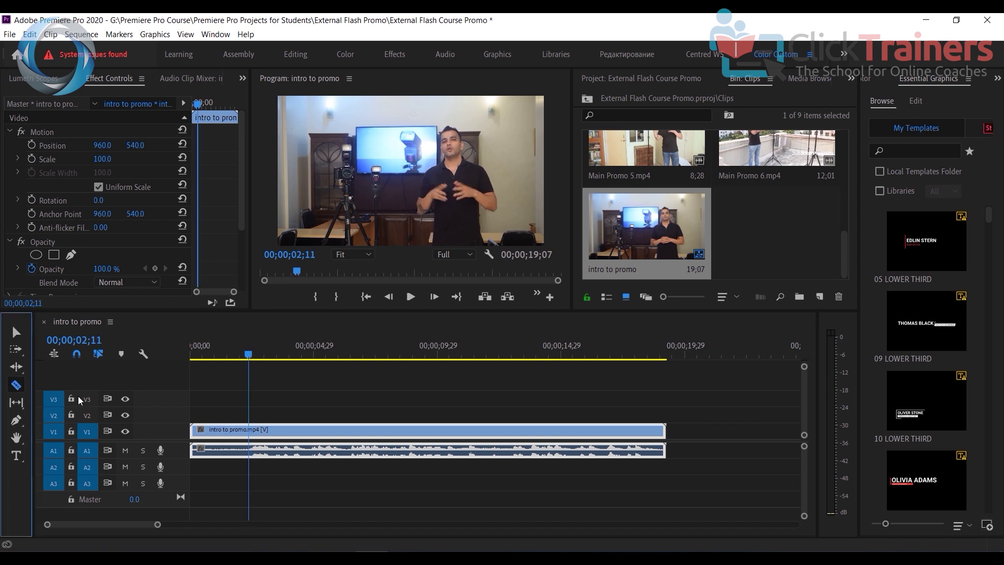
left_click(249, 430)
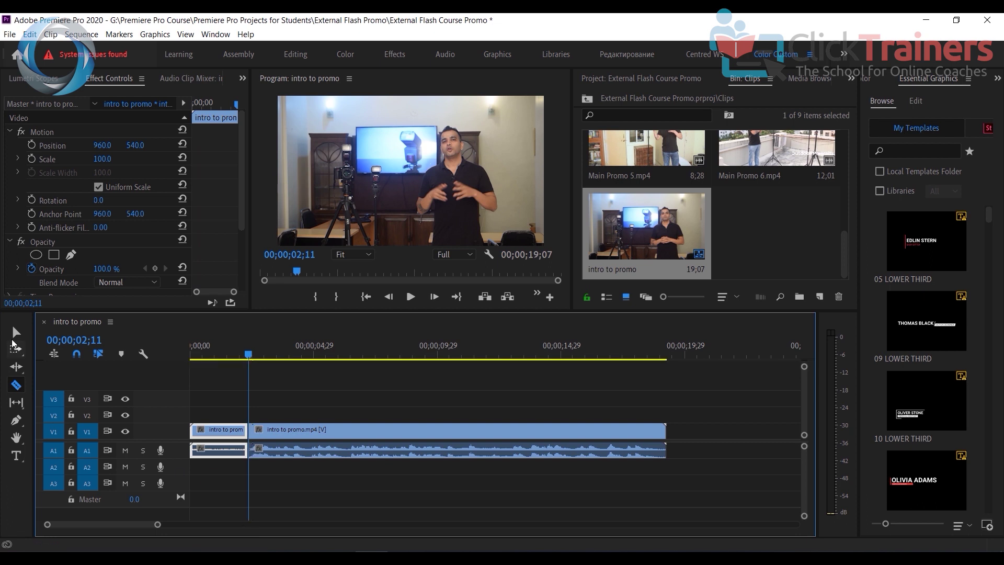
- Delete the opening piece before the cut and ripple delete the gap it leaves on the timeline
key("v")
key("Delete")
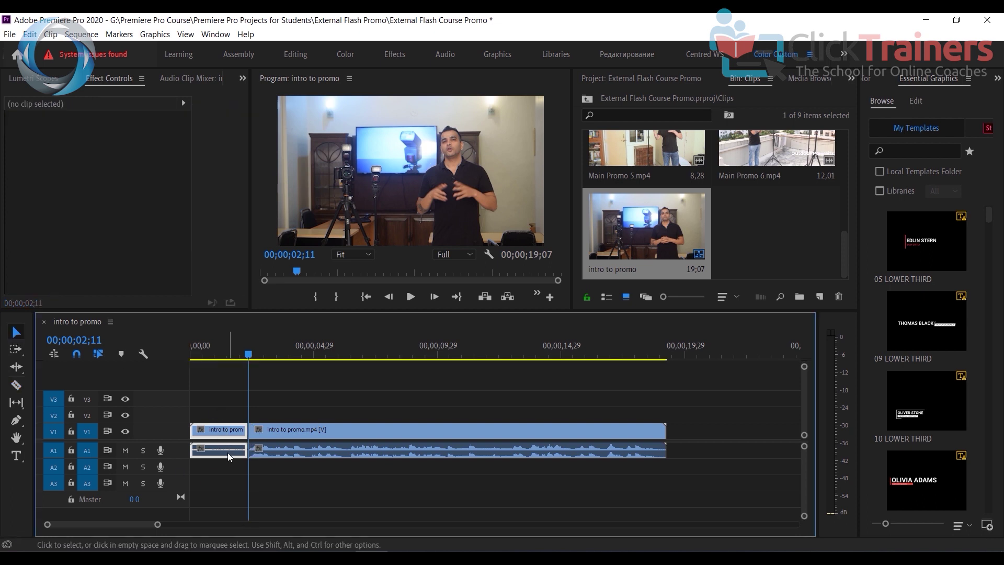
right_click(219, 430)
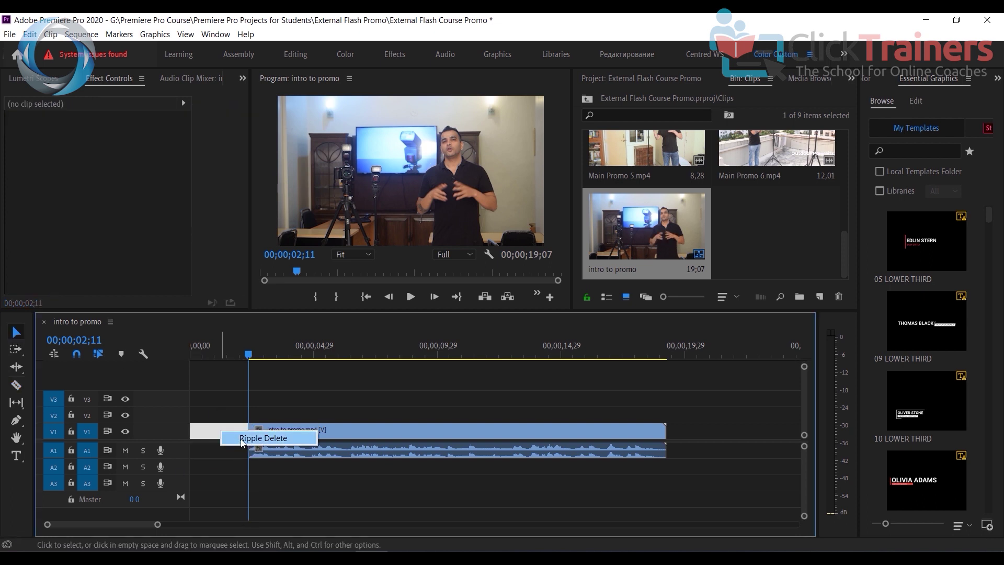
left_click(257, 438)
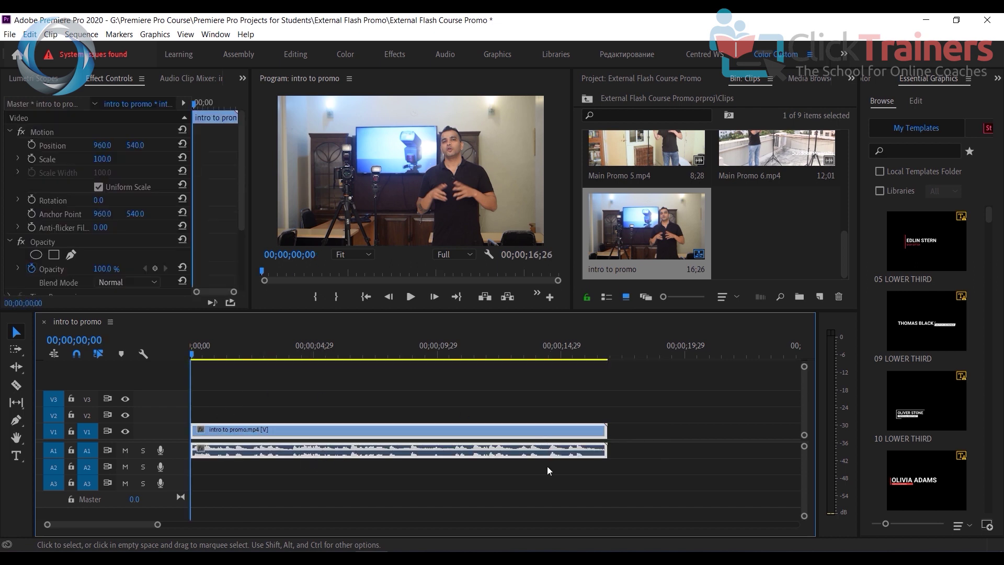
- Place Audio Intro.wav from the audio bin on track A2 at the start of the sequence
left_click_drag(847, 259, 843, 156)
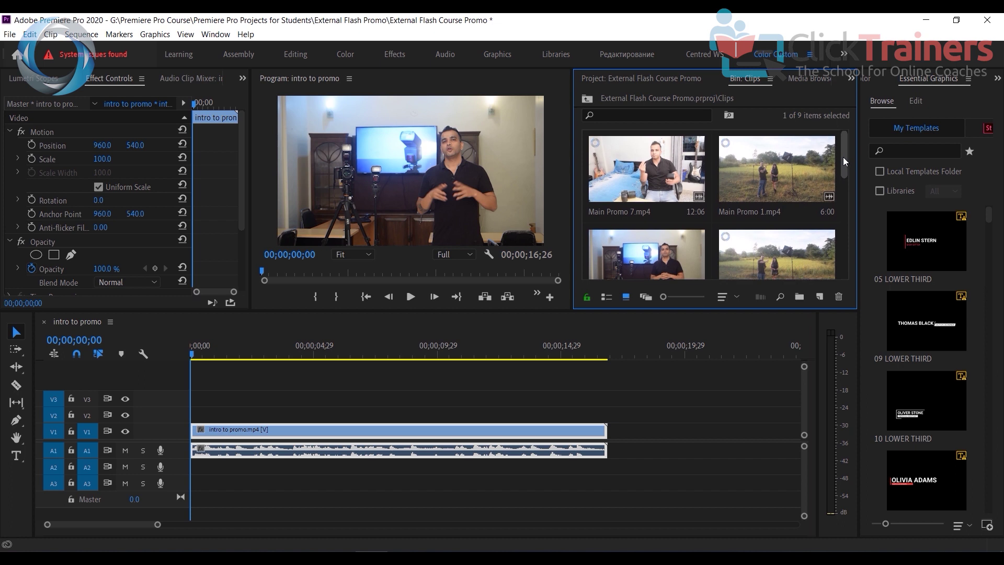
left_click(586, 99)
double_click(758, 174)
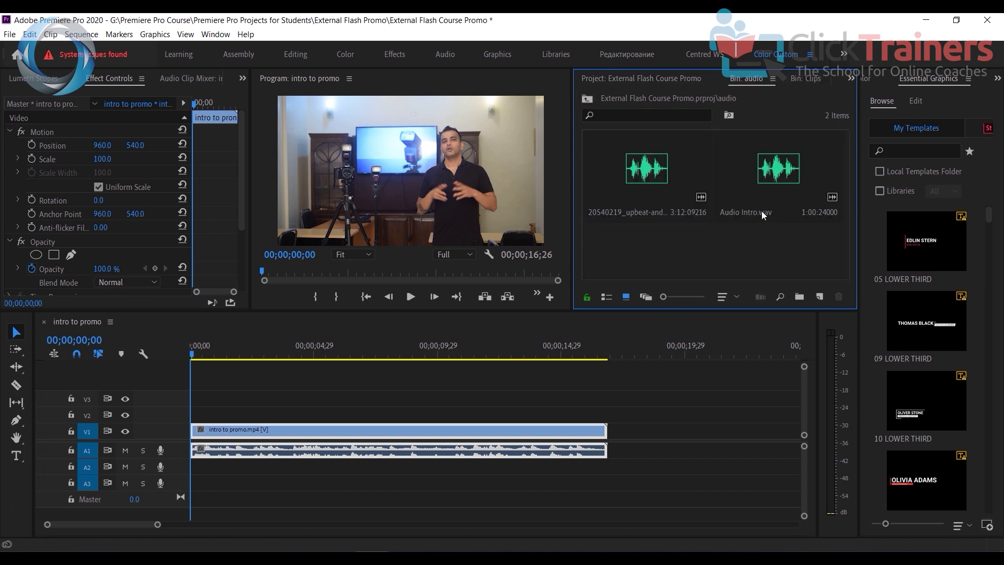
left_click(777, 183)
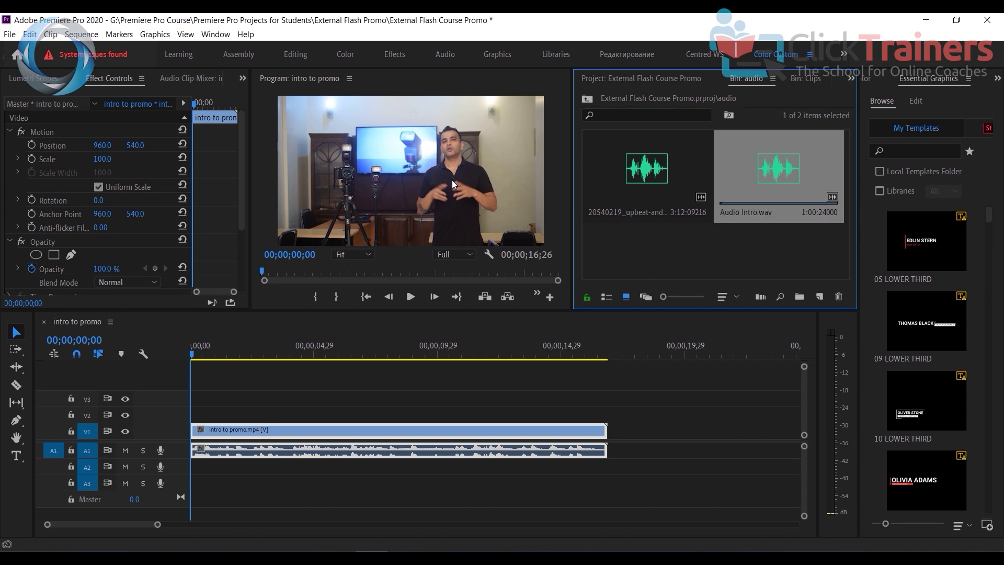
left_click_drag(771, 180, 199, 472)
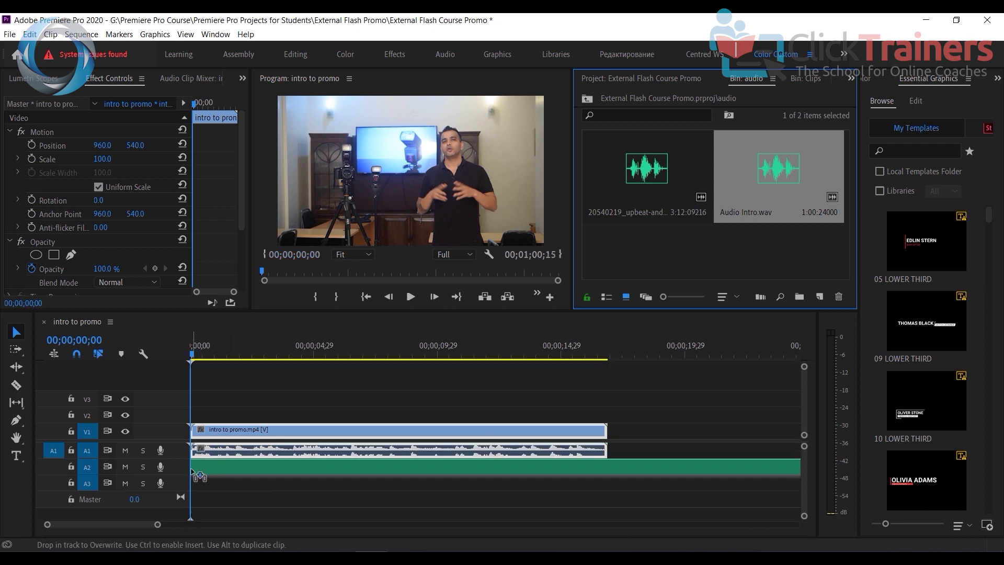
- Synchronize the intro to promo clip with Audio Intro.wav, using Audio as the synchronize point with track channel 1
left_click_drag(158, 525, 294, 545)
mouse_move(296, 511)
left_mouse_down()
mouse_move(264, 422)
mouse_move(270, 410)
left_mouse_up()
right_click(284, 429)
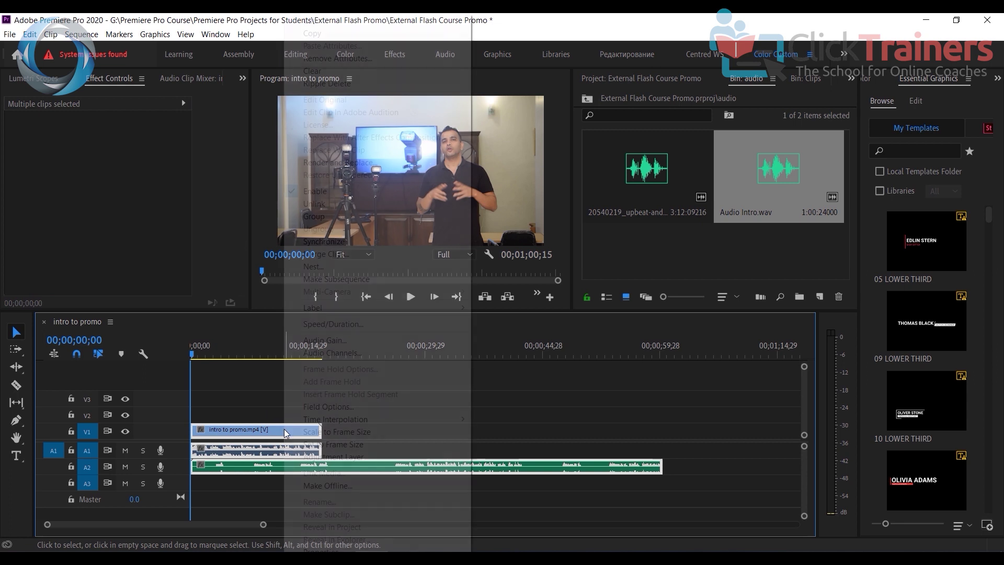
left_click(374, 241)
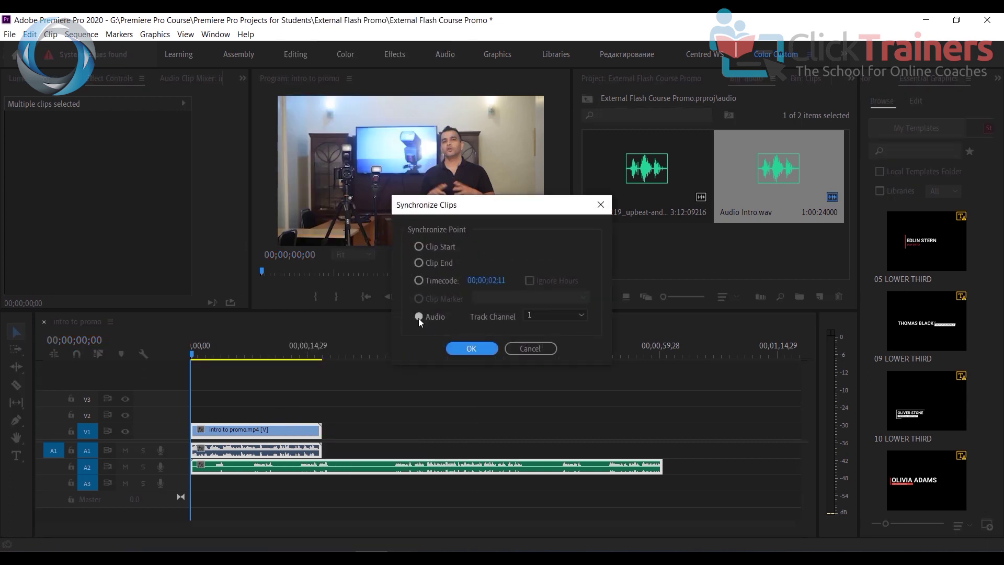
left_click(466, 349)
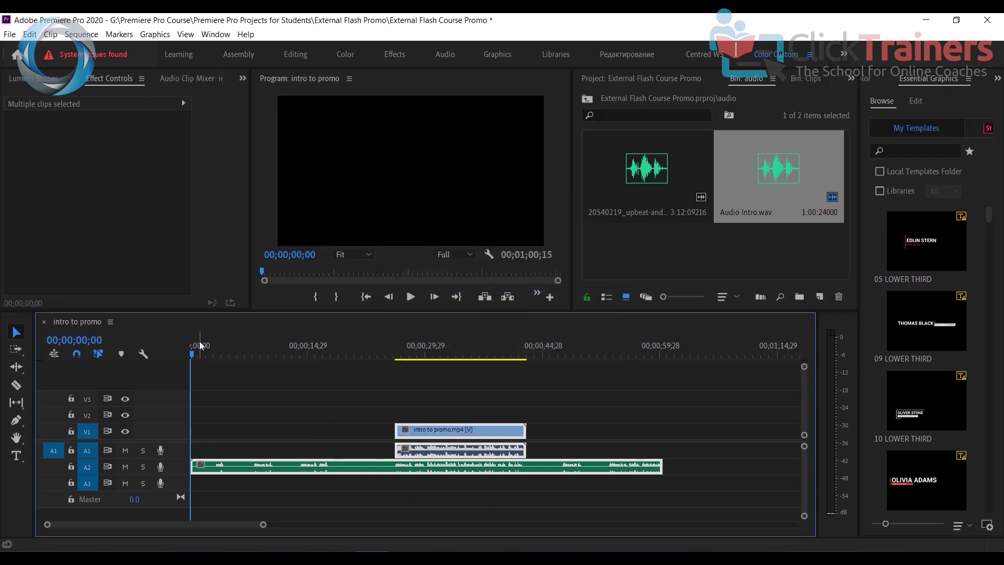
- Mute the camera audio on track A1 and play the synced section to check the external audio
left_click_drag(192, 350, 407, 388)
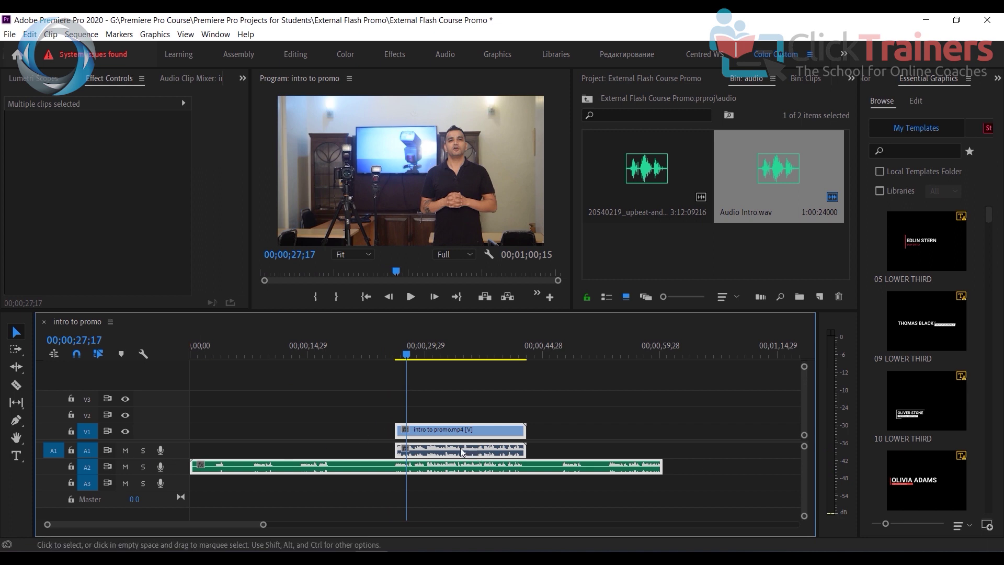
left_click(406, 453)
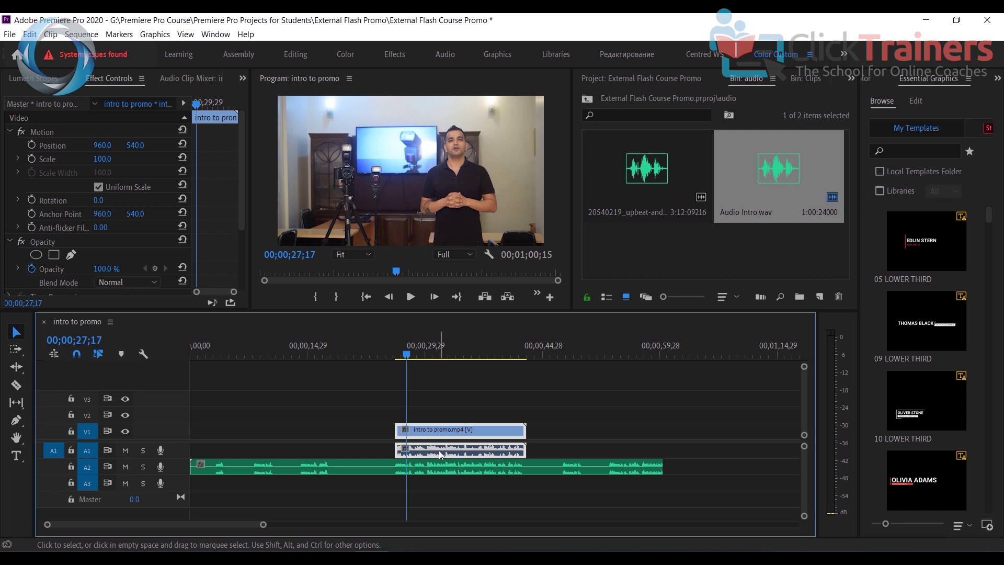
left_click(125, 451)
left_click_drag(409, 357, 392, 358)
left_click(410, 297)
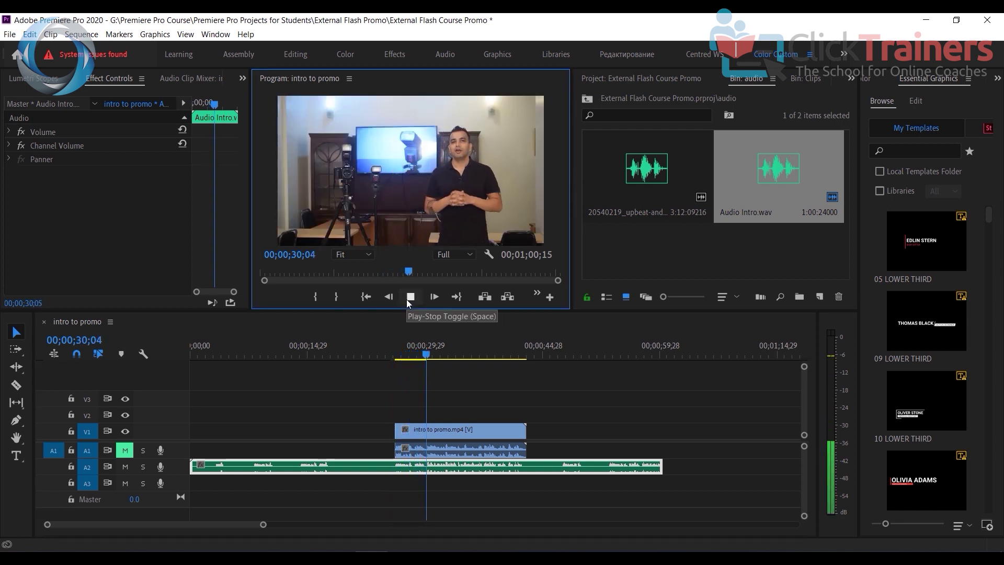
left_click(407, 298)
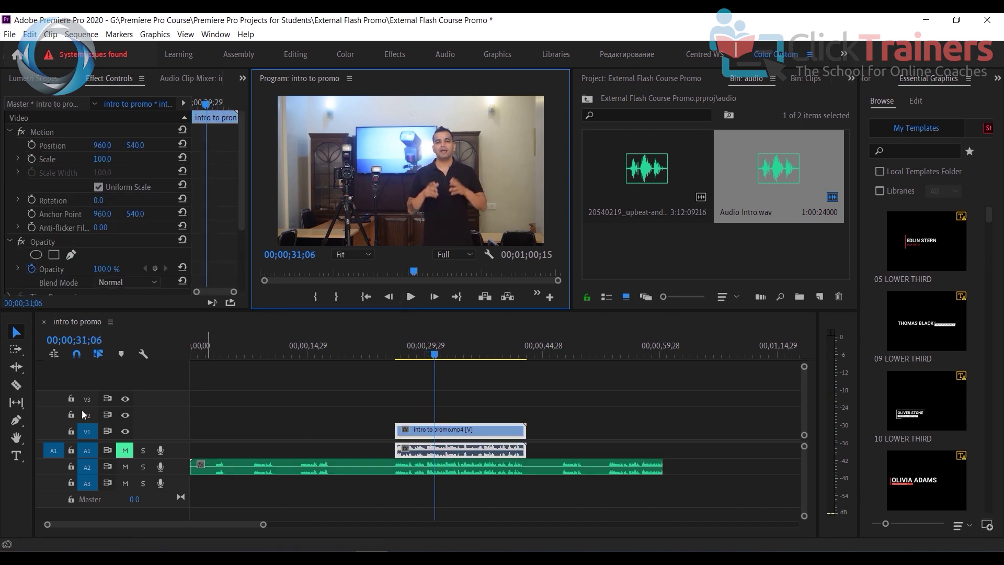
- Split the Audio Intro clip on A2 at the beginning and at the end of the video clip
left_click(19, 385)
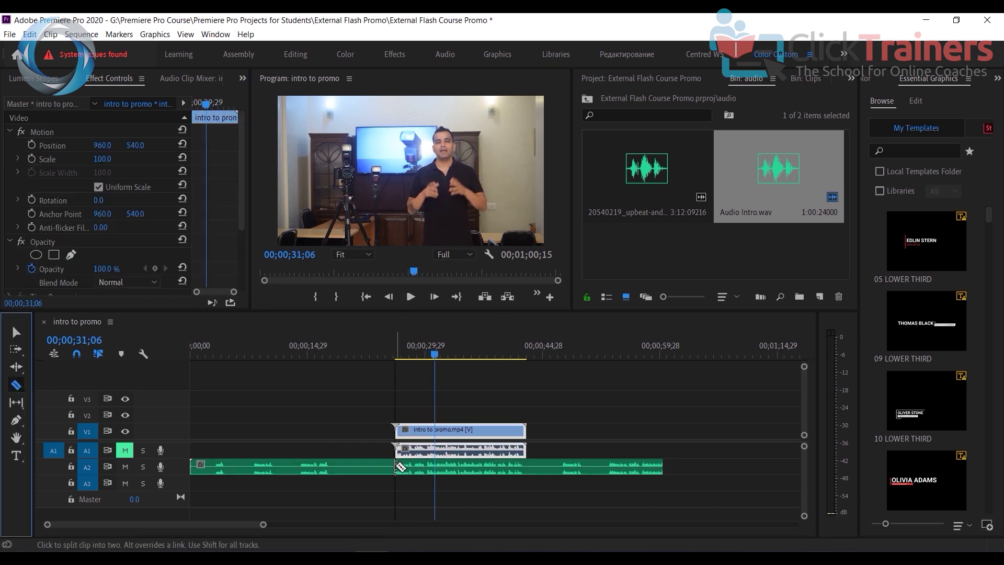
left_click(396, 467)
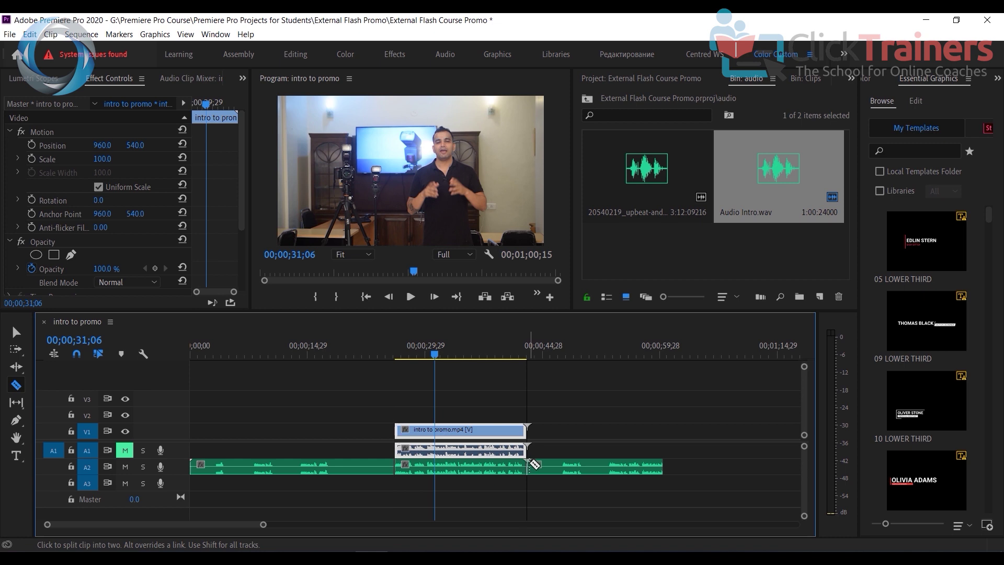
left_click(528, 464)
- Delete the excess Audio Intro pieces before and after the video clip
key("v")
left_click_drag(307, 424, 331, 477)
key("Delete")
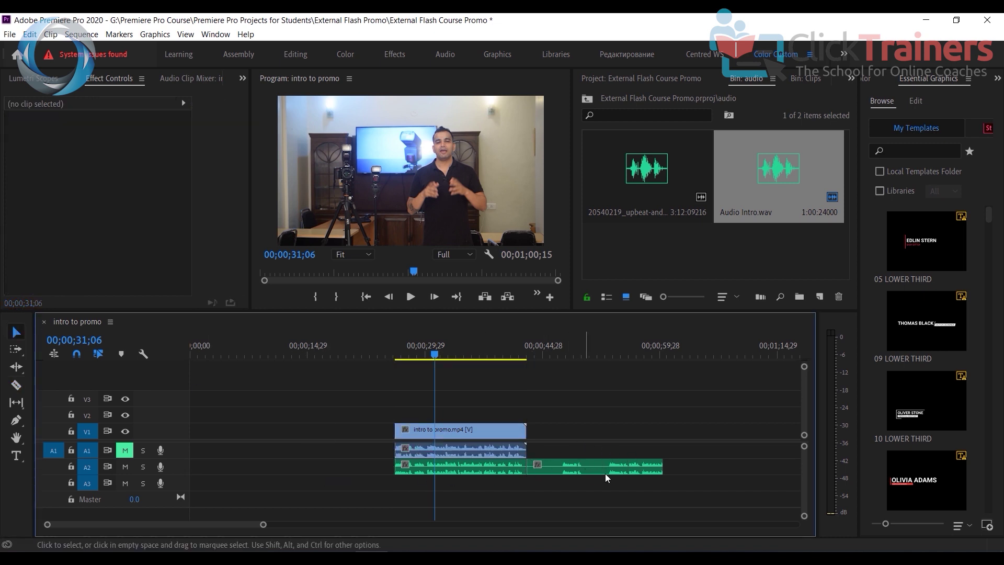
left_click(662, 466)
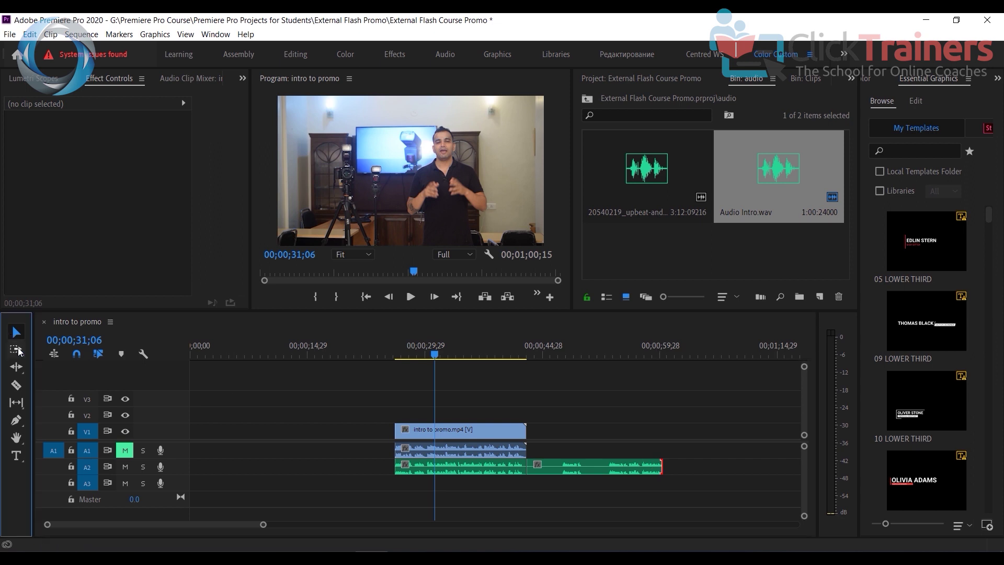
left_click(585, 472)
key("Delete")
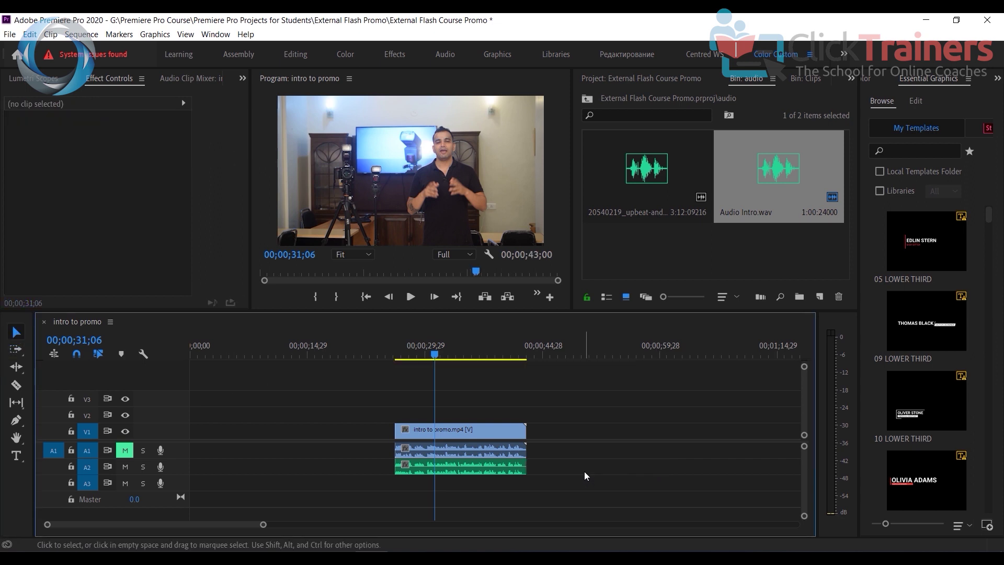
- Move the trimmed video and audio clips to the start of the sequence and play parts of them to check the sync
left_click_drag(496, 430, 291, 439)
key("Home")
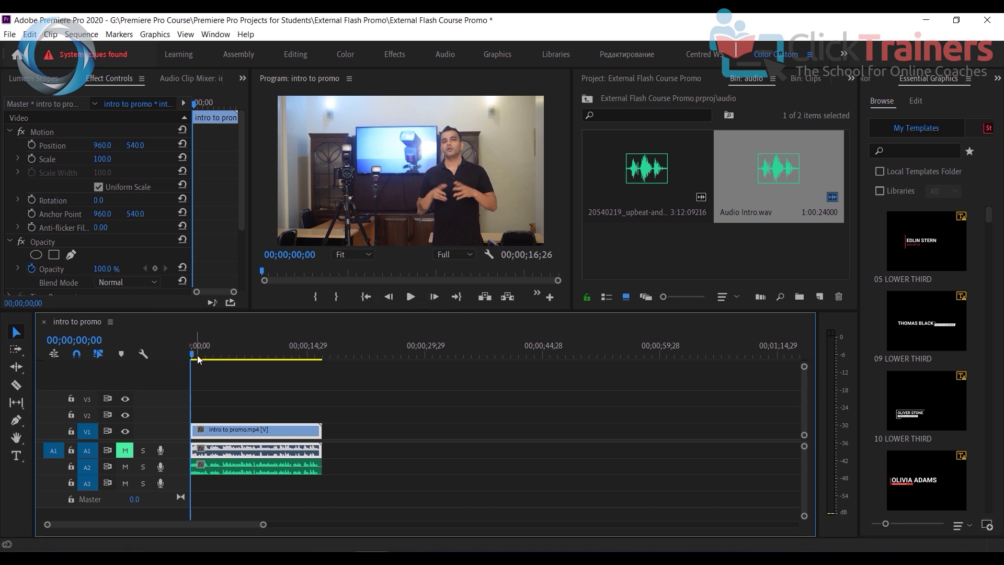
left_click_drag(193, 358, 297, 369)
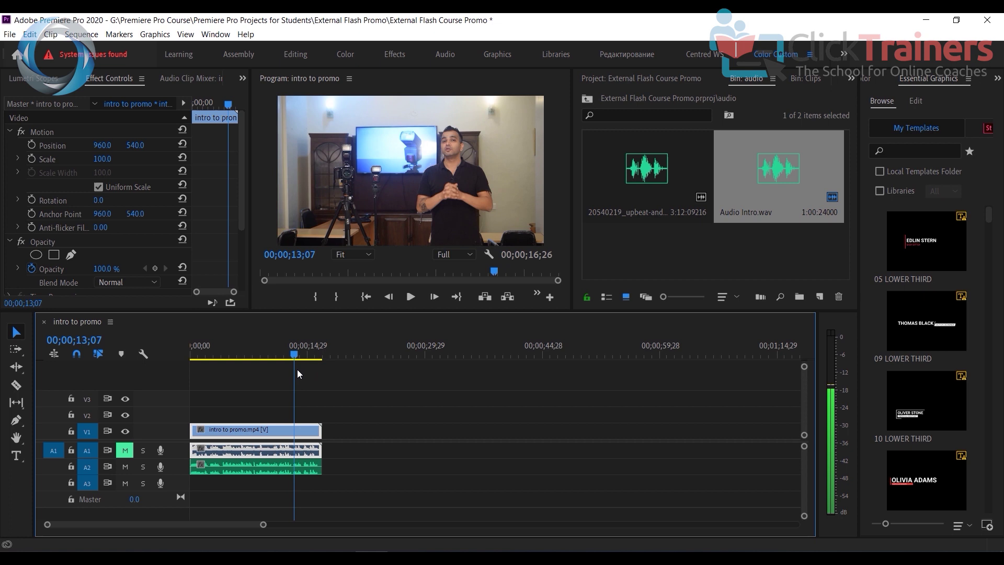
left_click(411, 297)
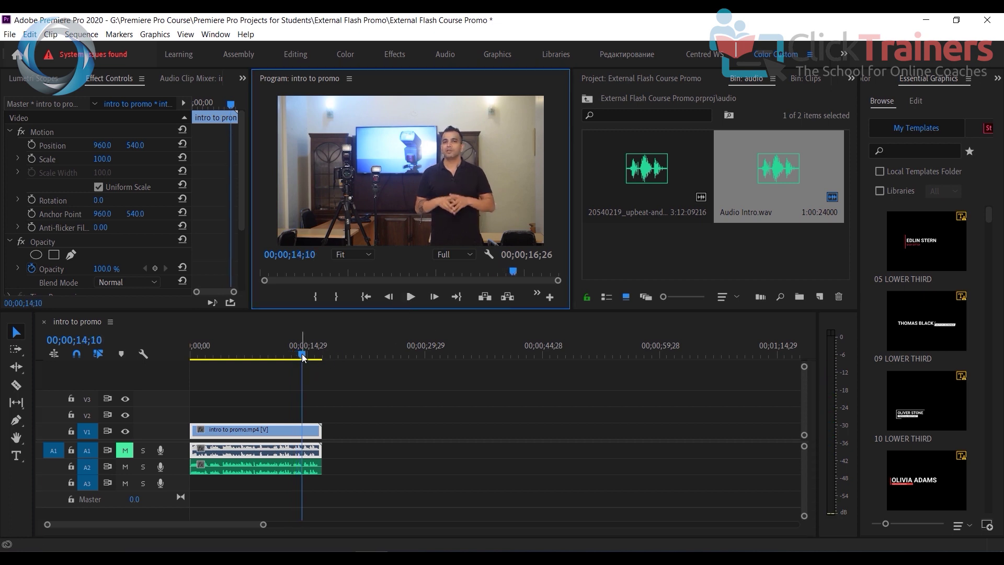
left_click(251, 356)
left_click(411, 296)
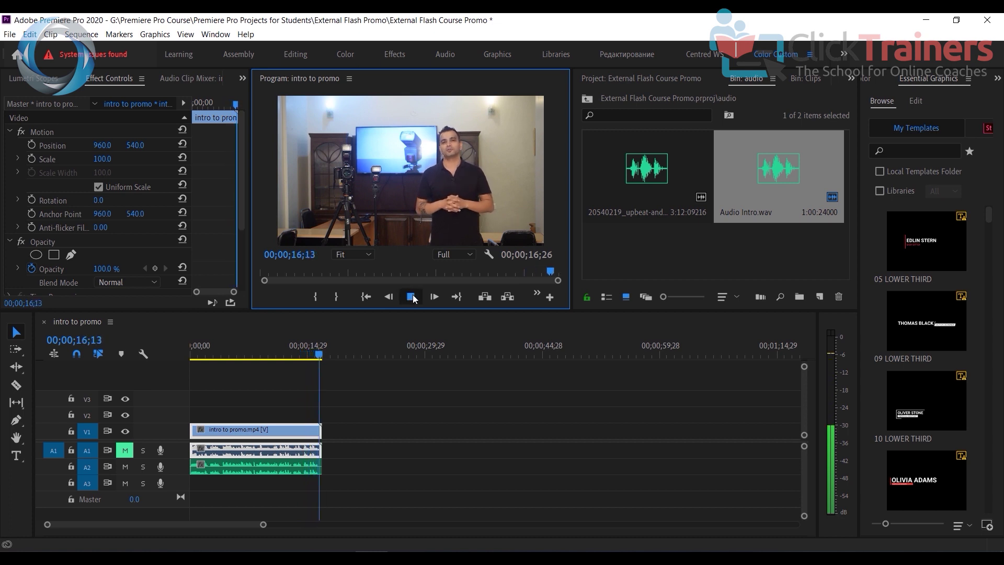
left_click(412, 296)
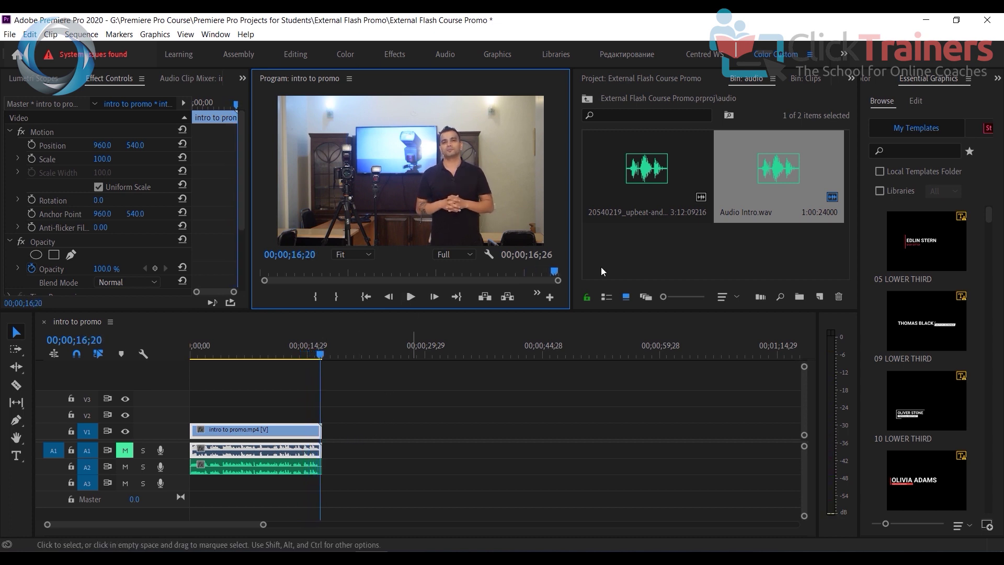
- Look through the Clips bin for the promo clips and the audio bin for the music file, and return to the project's root
left_click(588, 99)
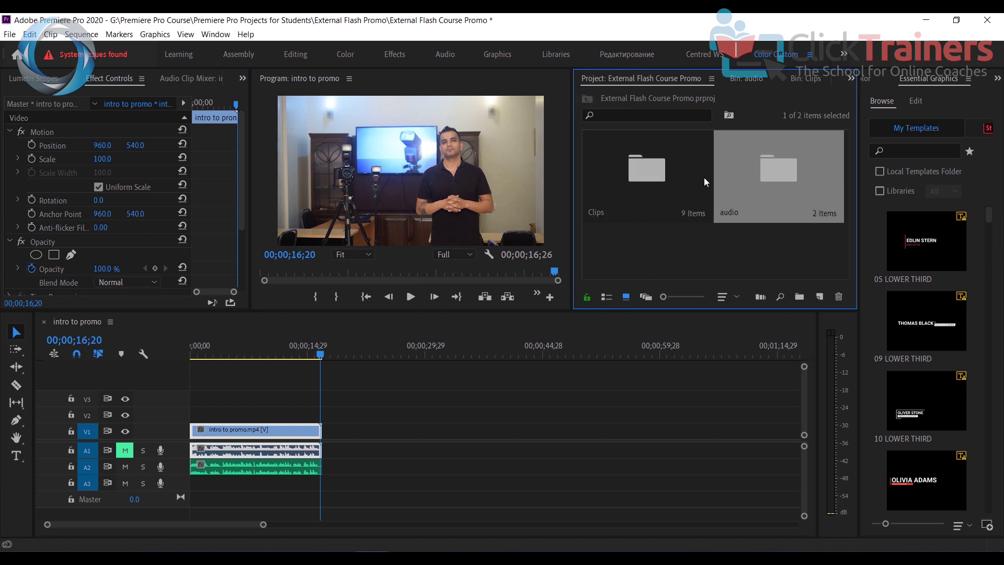
double_click(651, 172)
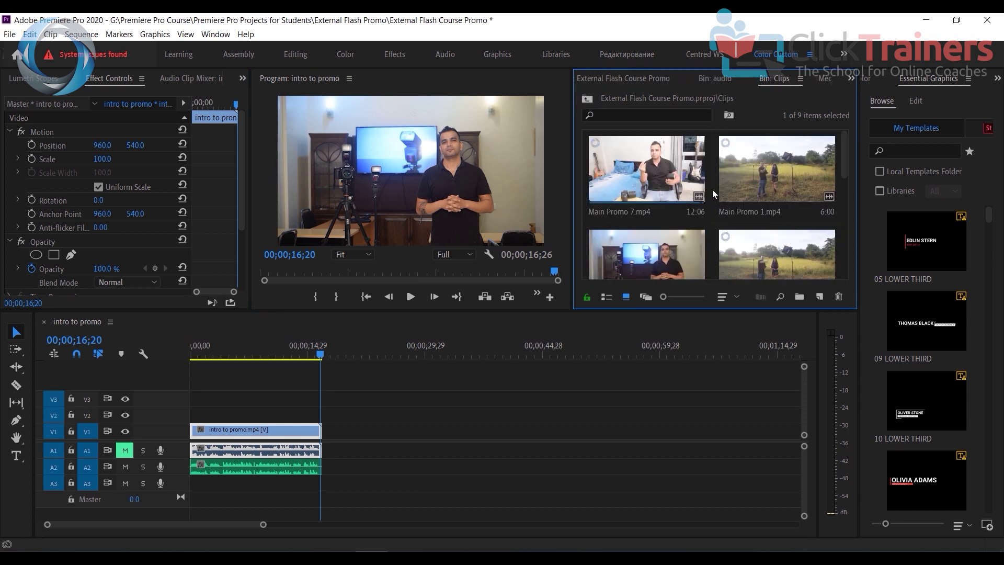
scroll(754, 179, "up", 2)
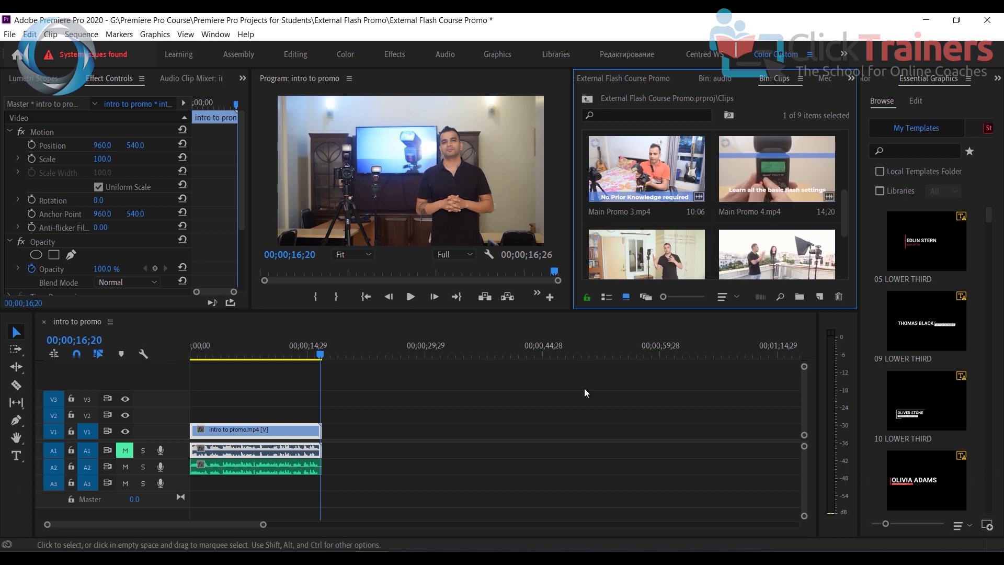
left_click(587, 98)
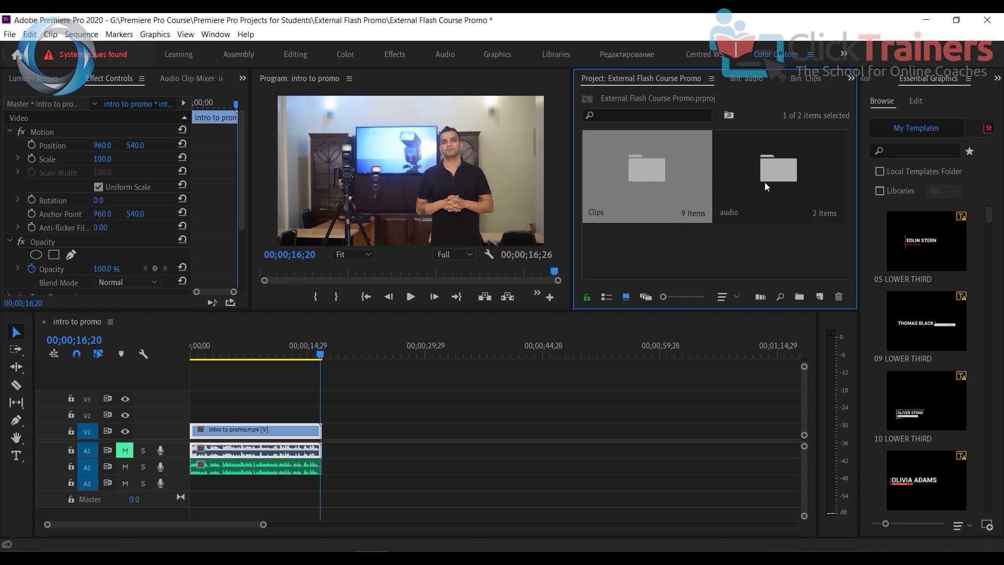
double_click(765, 182)
left_click(654, 194)
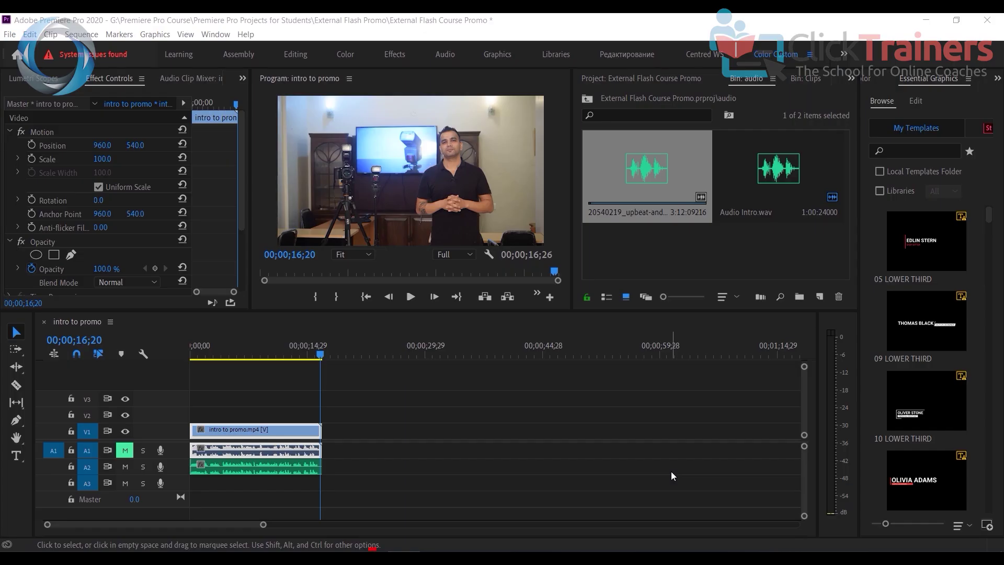
left_click(588, 101)
left_click(588, 101)
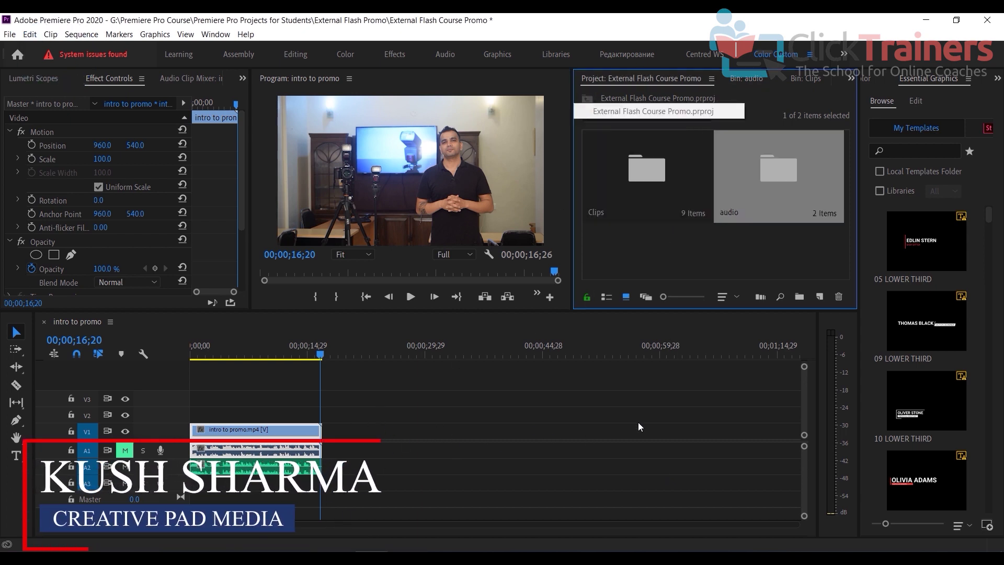
- Open the Clips bin and place Main Promo 1.mp4 and Main Promo 2.mp4 after the intro clip on V1, leaving gaps between them
double_click(637, 183)
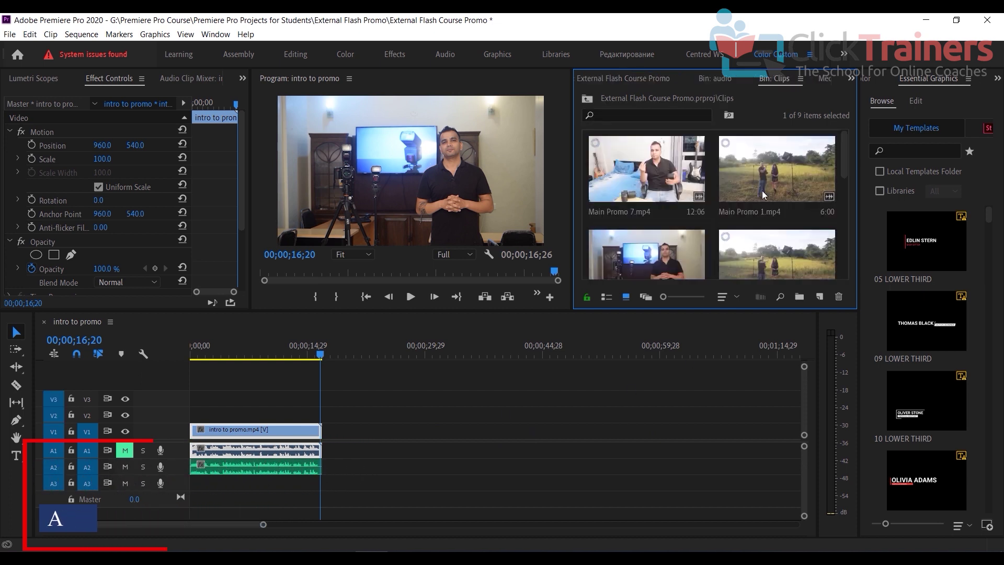
scroll(753, 199, "down", 2)
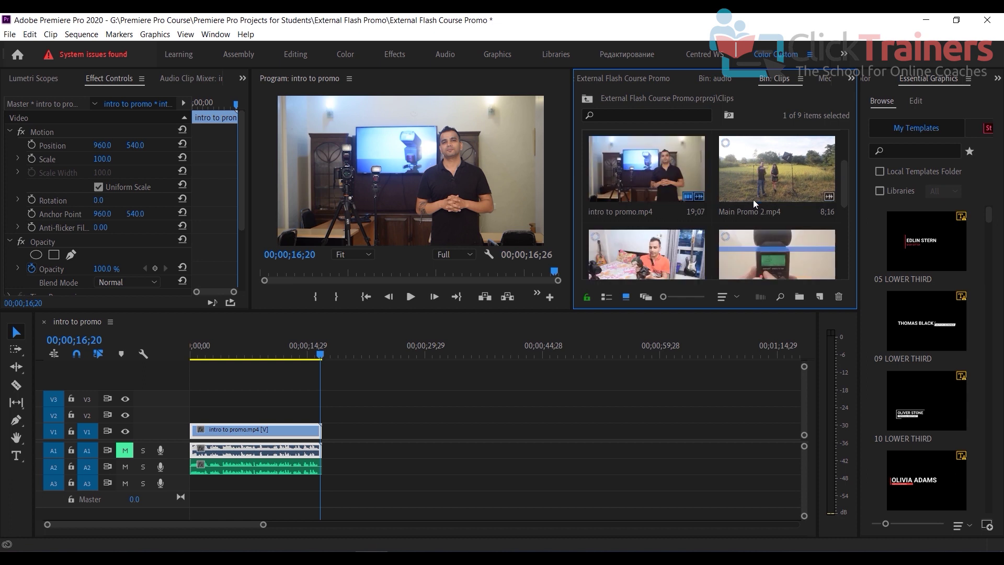
scroll(848, 196, "down", 2)
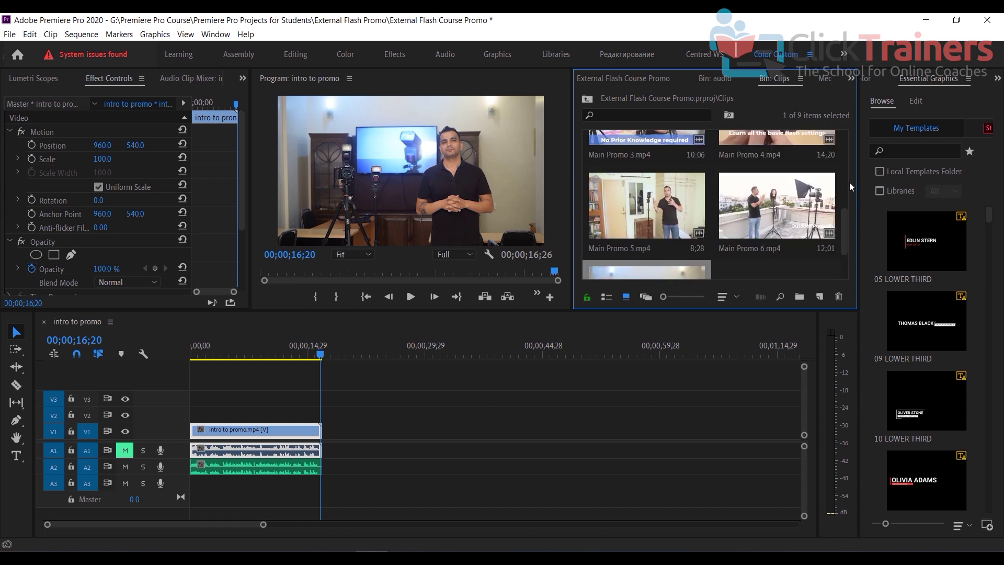
scroll(846, 199, "up", 2)
scroll(815, 180, "up", 2)
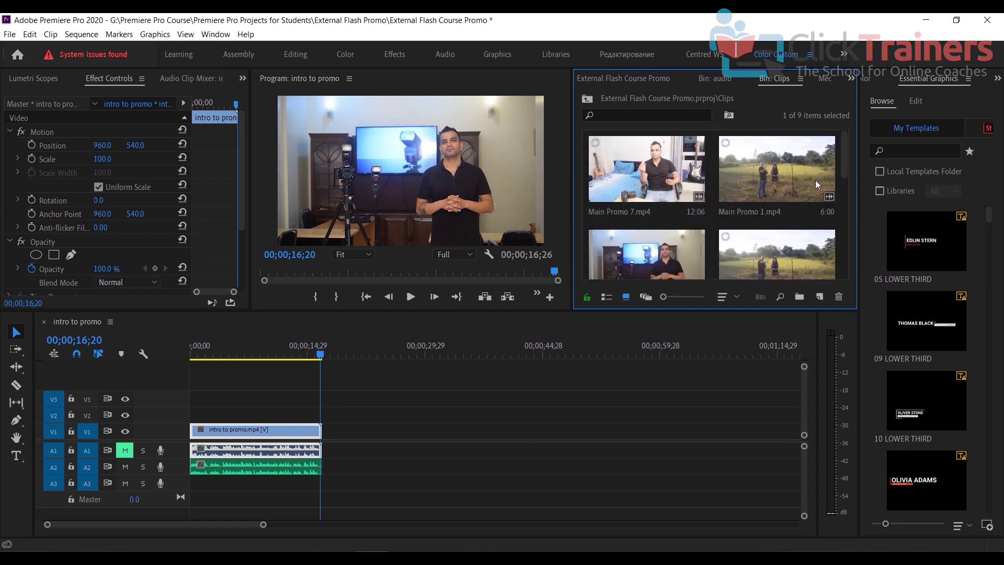
left_click_drag(787, 184, 337, 441)
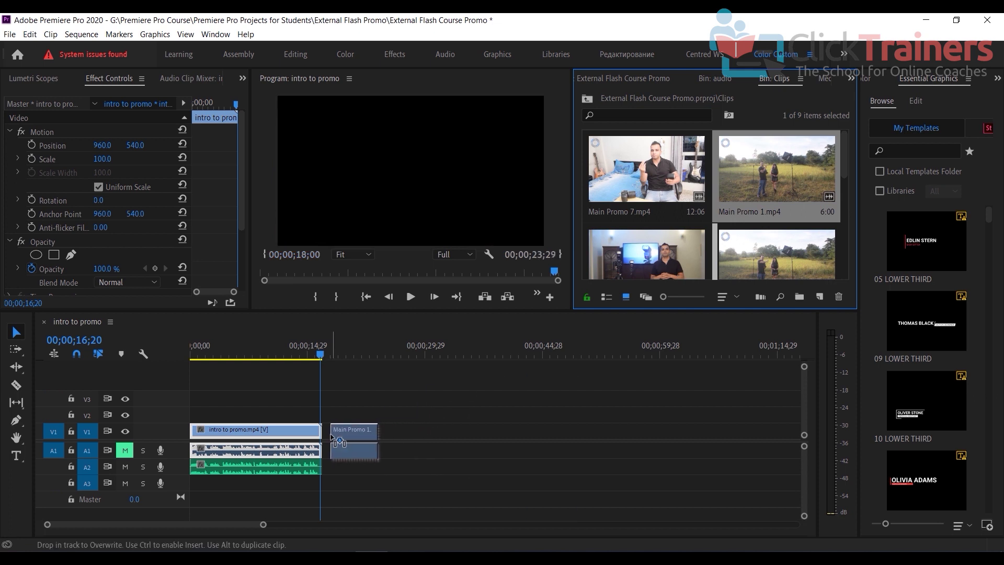
scroll(767, 211, "down", 2)
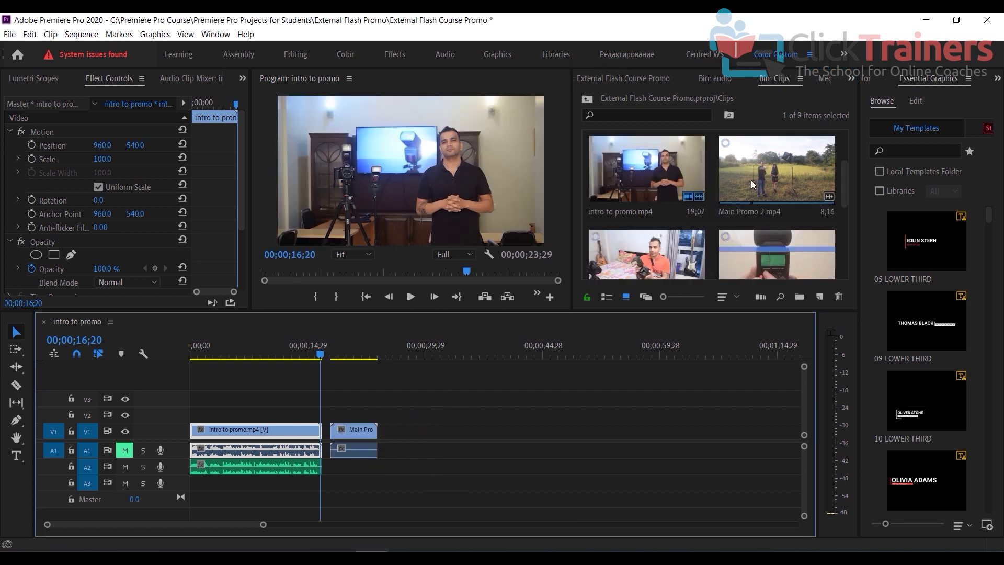
left_click_drag(752, 180, 411, 441)
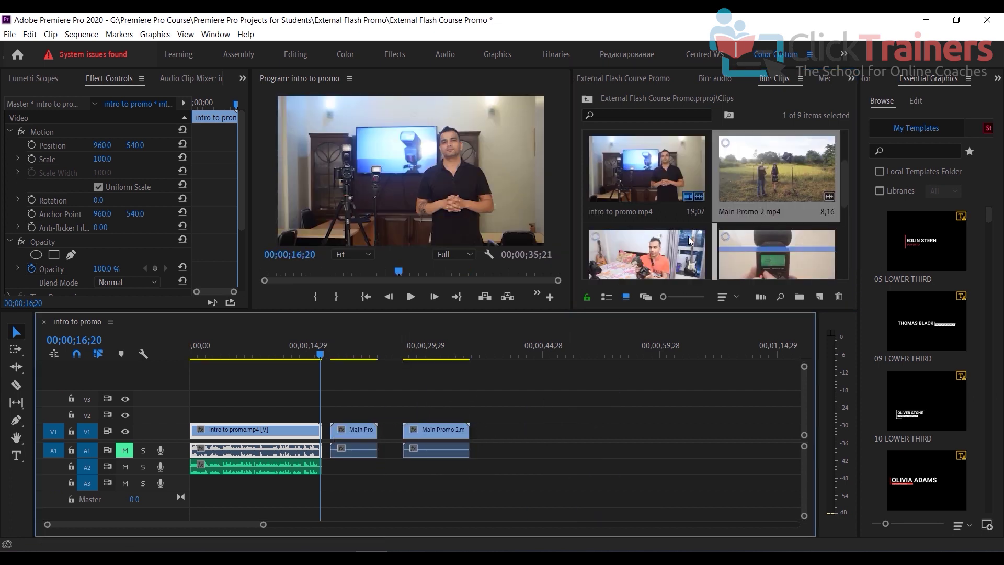
- Add Main Promo 3.mp4, Main Promo 4.mp4, Main Promo 5.mp4 and Main Promo 6.mp4 in order after Main Promo 2 on V1
scroll(734, 244, "down", 2)
left_click_drag(673, 191, 498, 442)
left_click_drag(777, 173, 607, 443)
scroll(778, 254, "down", 2)
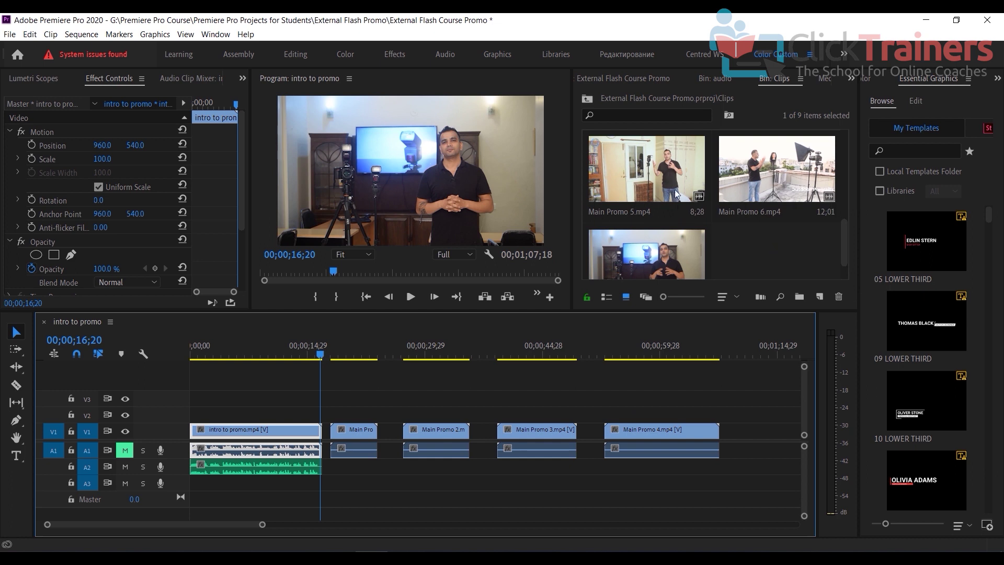
left_click_drag(676, 195, 749, 444)
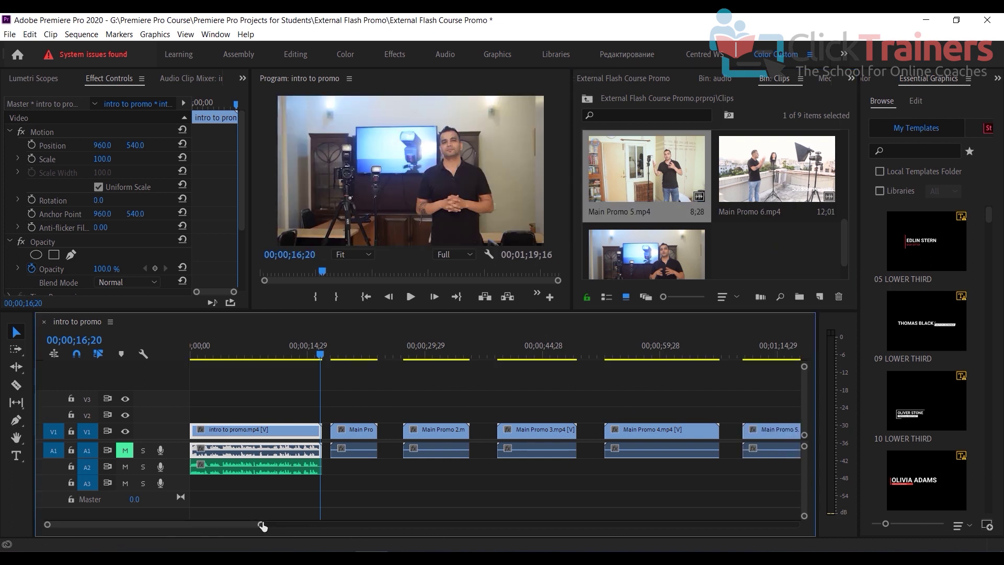
left_click_drag(261, 526, 341, 524)
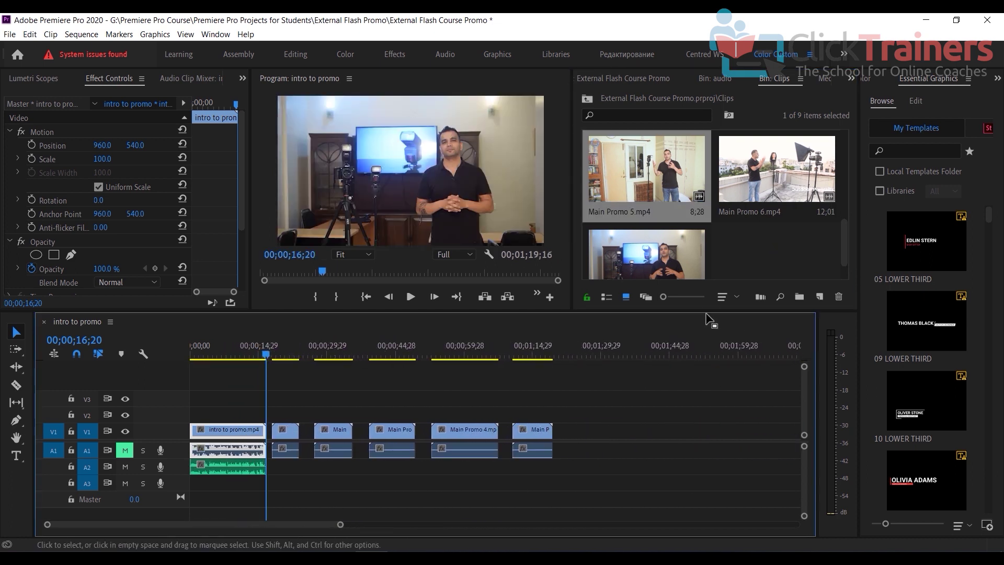
left_click_drag(780, 168, 574, 442)
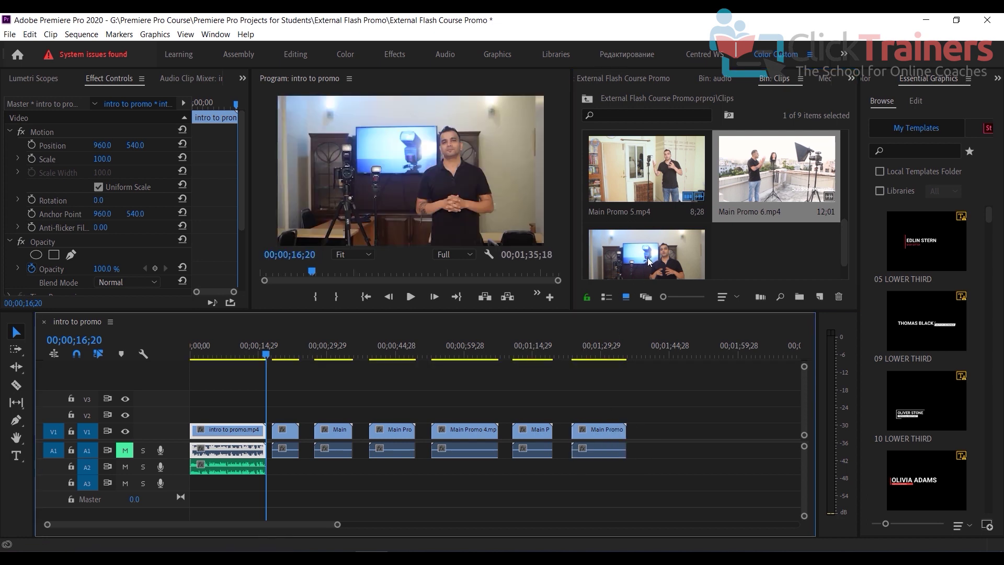
left_click_drag(649, 261, 691, 311)
left_click_drag(672, 437, 710, 434)
key("ctrl+z")
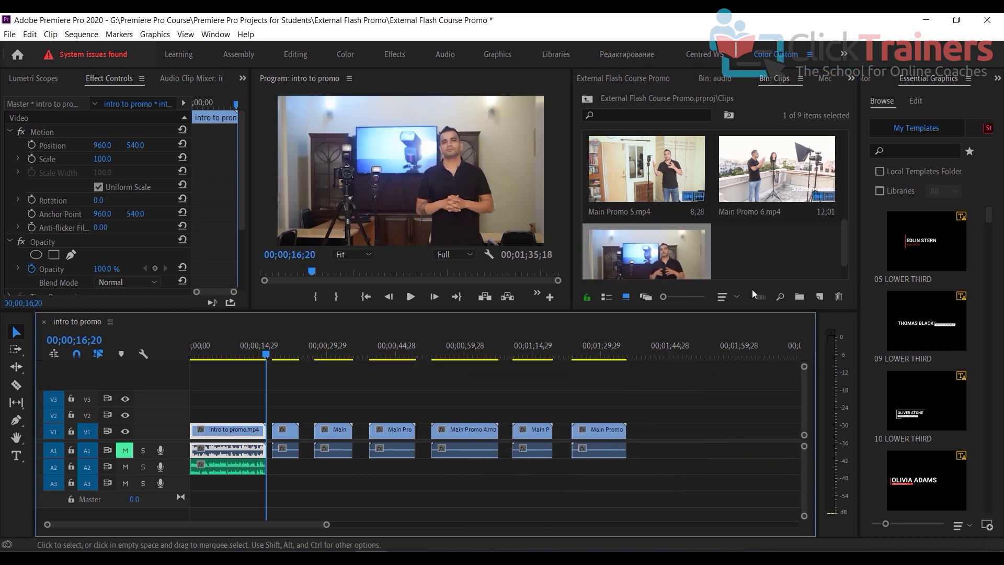
- Find Main Promo 7.mp4 in the Clips bin and place it after Main Promo 6 on V1
scroll(770, 226, "down", 1)
scroll(779, 230, "up", 2)
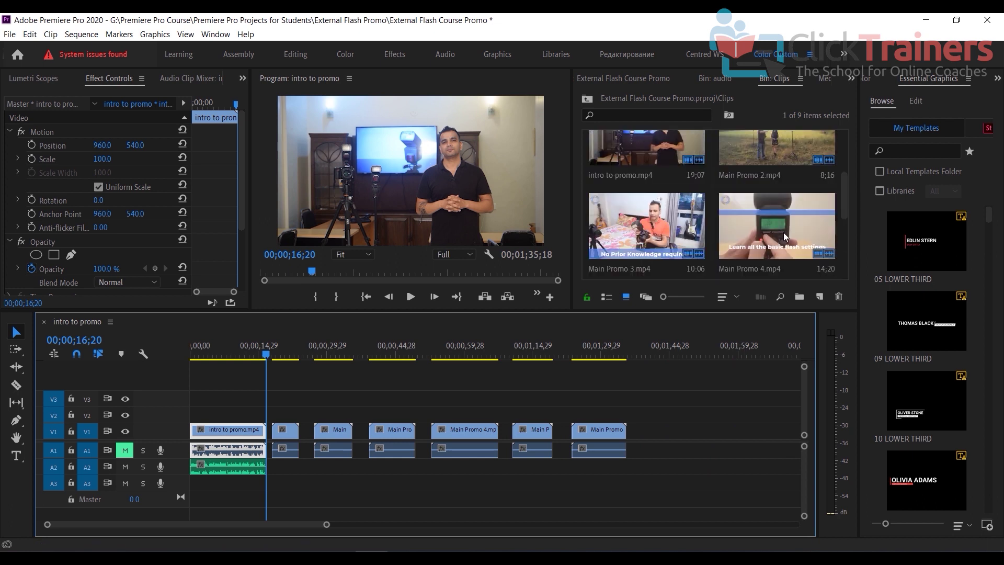
scroll(783, 232, "up", 1)
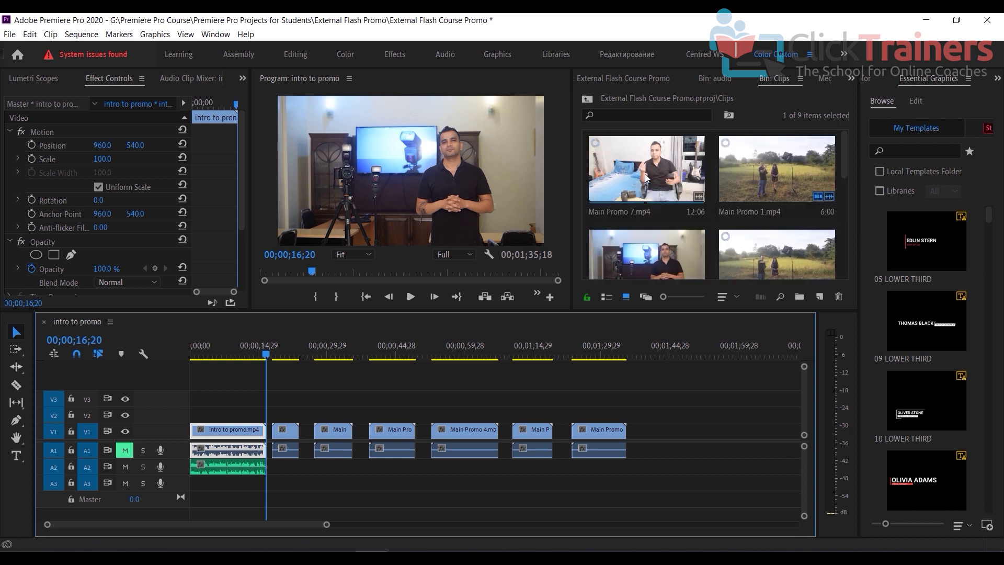
left_click_drag(647, 169, 648, 441)
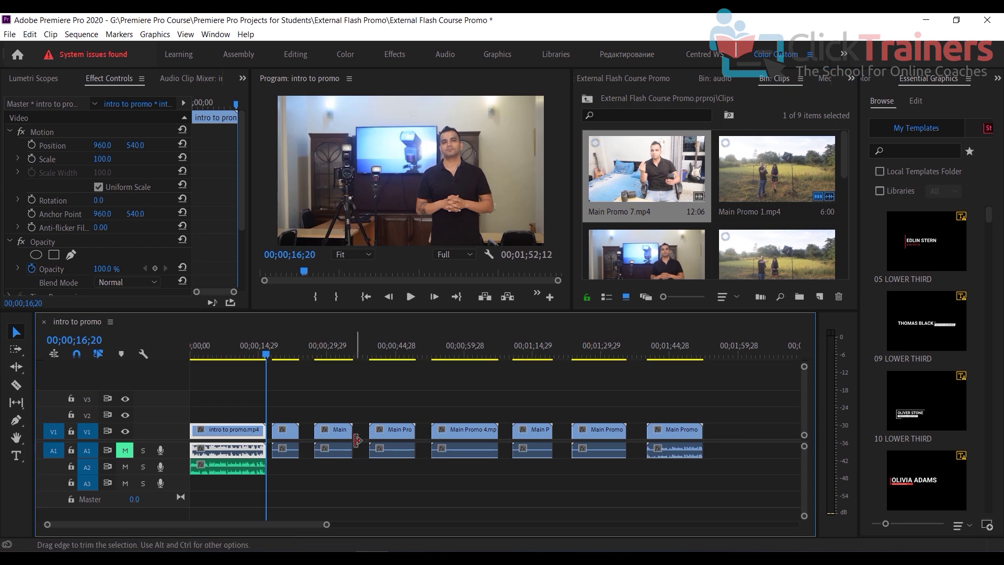
- Ripple delete the gaps between the Main Promo 1, 2, 3, 4 and 5 clips
right_click(306, 434)
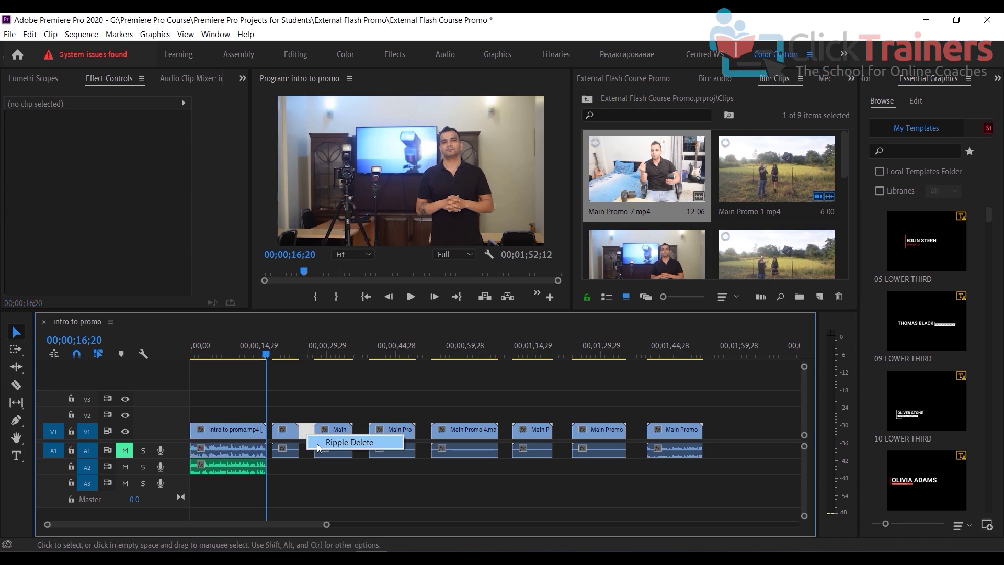
left_click(340, 442)
right_click(347, 435)
left_click(367, 443)
right_click(399, 435)
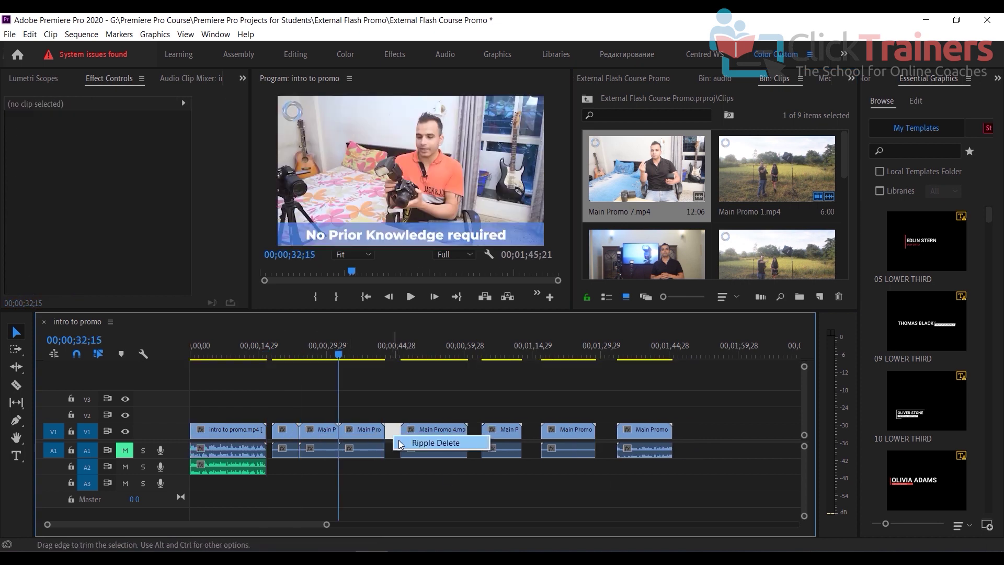
left_click(406, 444)
right_click(462, 437)
left_click(469, 444)
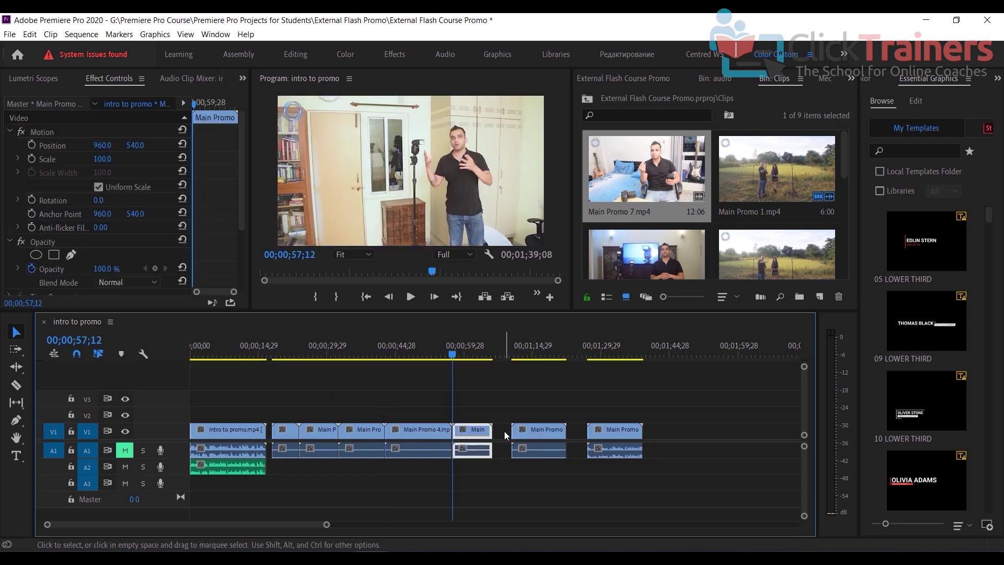
- Ripple delete the gaps around Main Promo 6 and the gap between the intro clip and Main Promo 1
right_click(504, 435)
left_click(524, 442)
right_click(556, 435)
left_click(581, 443)
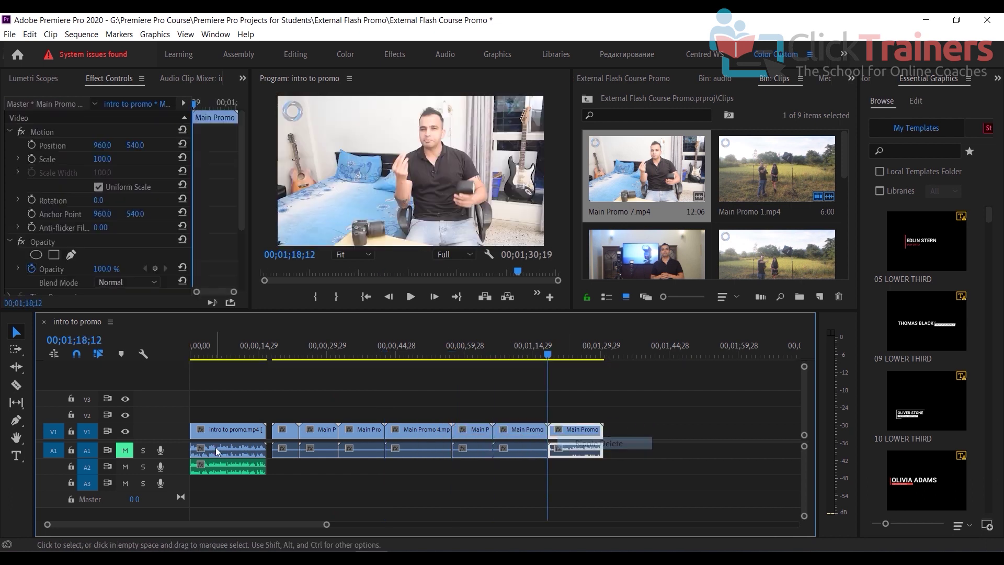
right_click(272, 438)
left_click(295, 443)
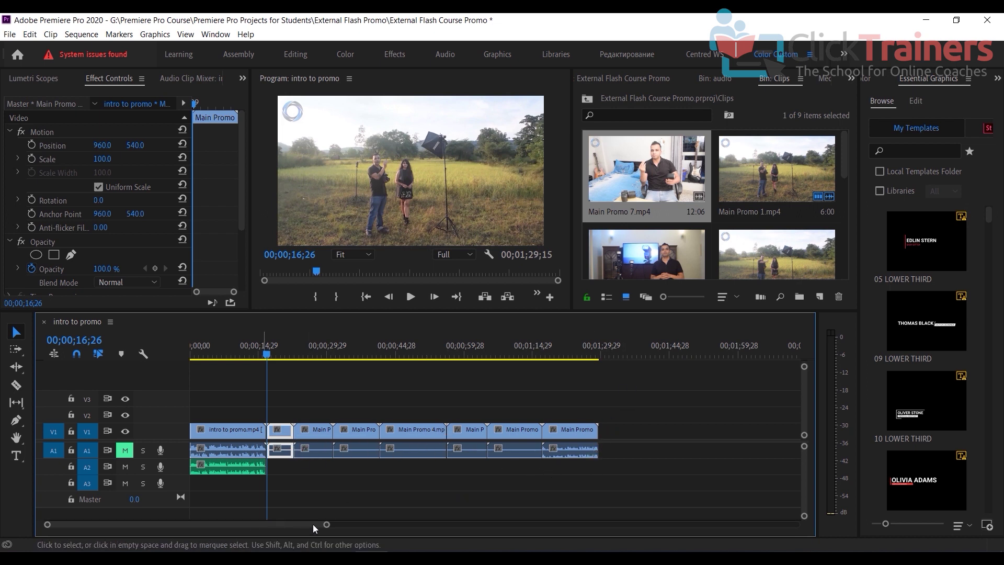
- Scrub through the joined promo clips from Main Promo 1 to Main Promo 6 to review their footage and titles
left_click_drag(324, 525, 277, 525)
left_click(374, 452)
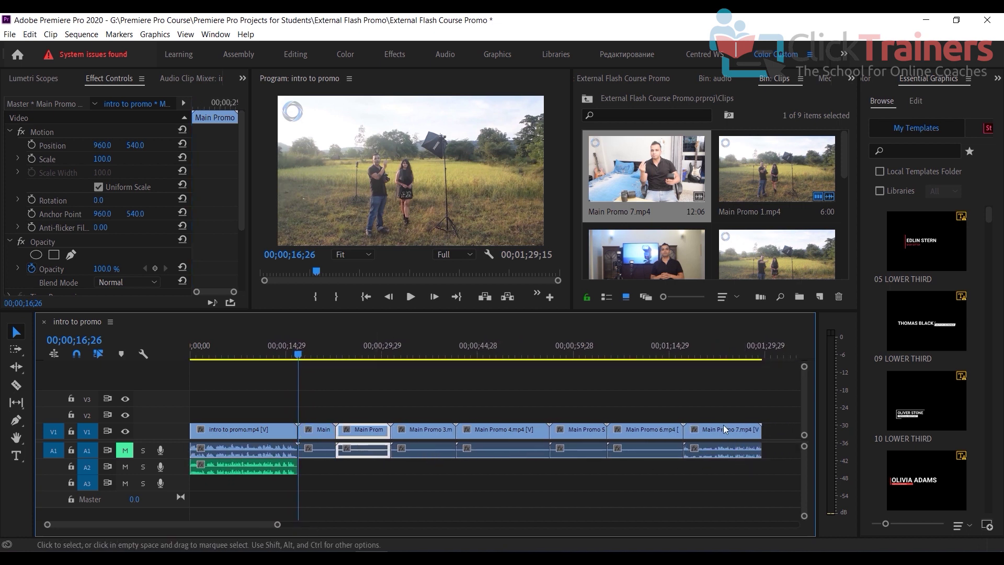
left_click(723, 452)
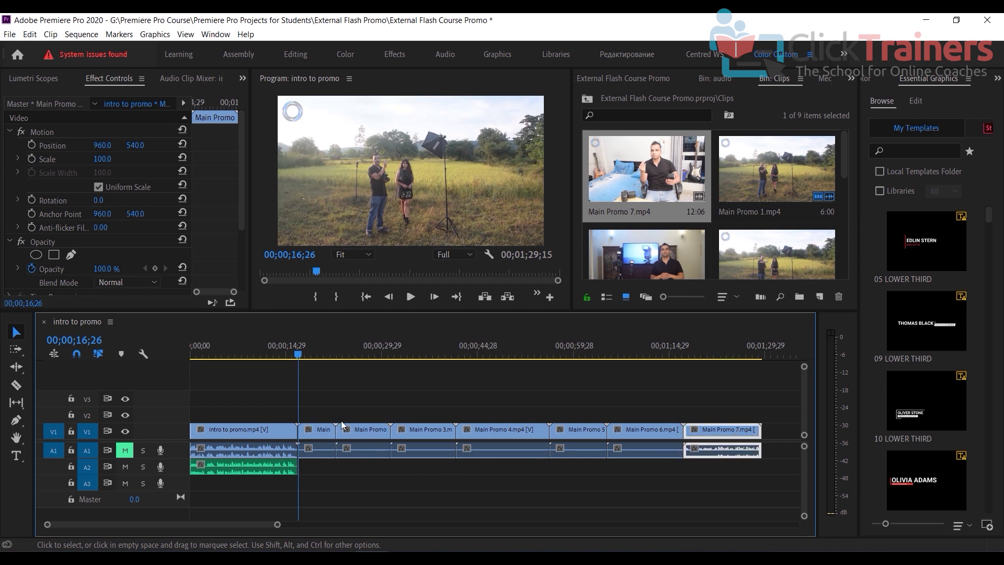
left_click_drag(306, 359, 558, 361)
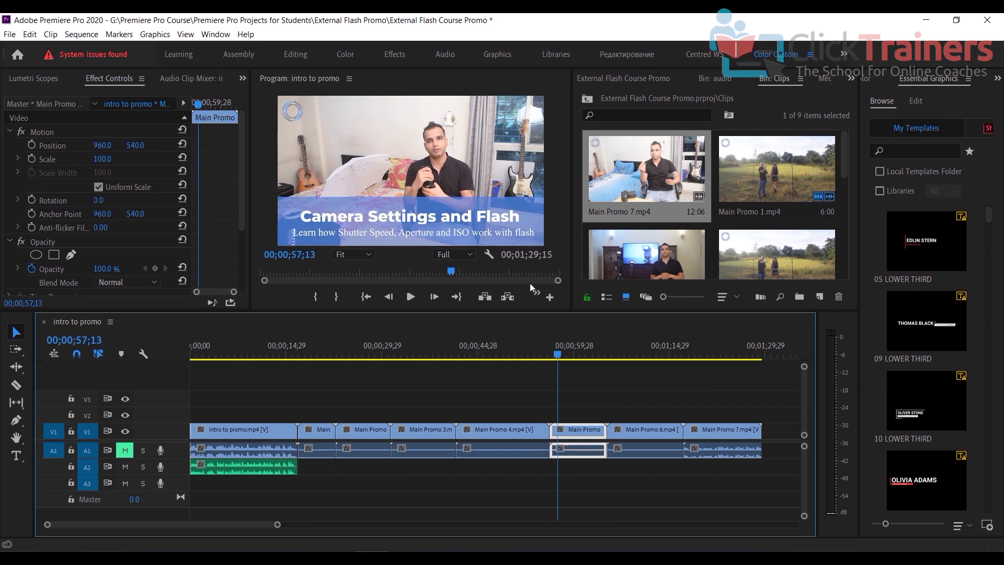
left_click_drag(558, 358, 641, 372)
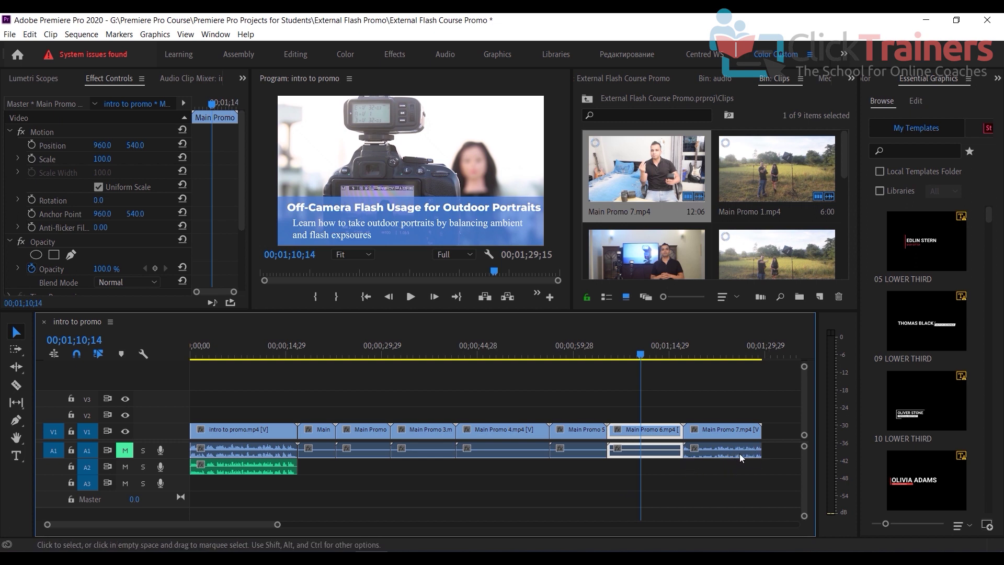
- Unlink all seven Main Promo clips from their audio and delete their audio parts from A1
left_click_drag(775, 460, 317, 400)
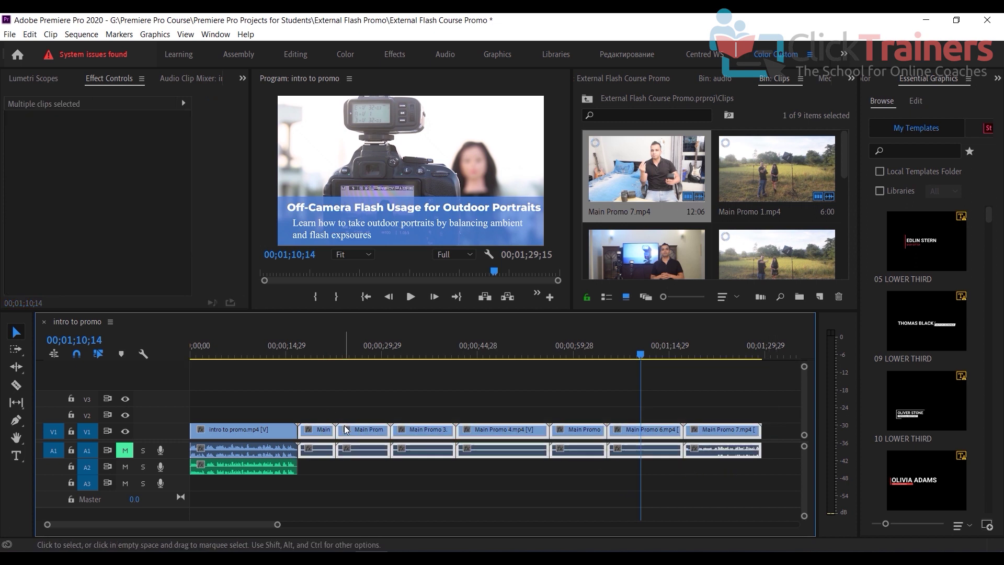
right_click(345, 429)
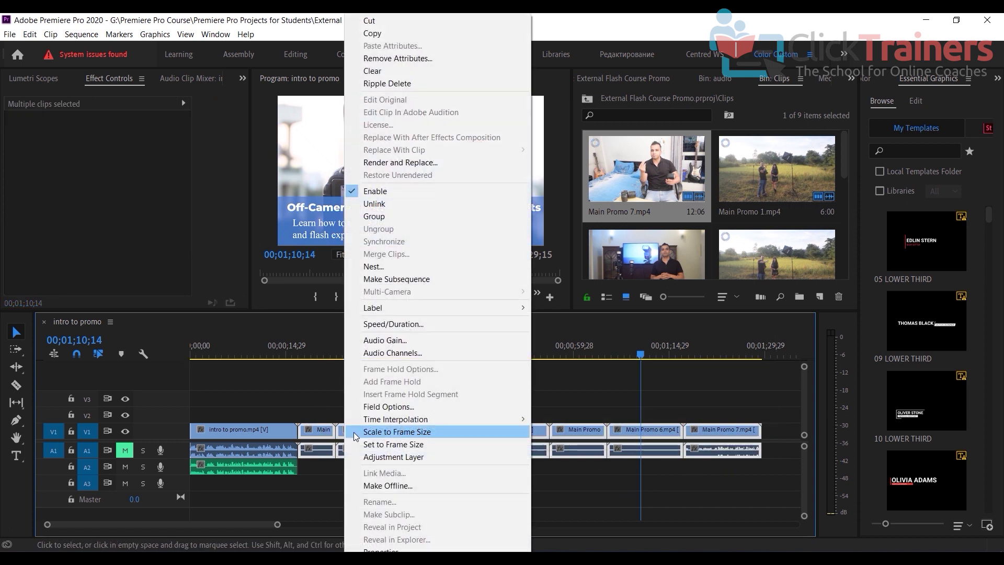
left_click(405, 191)
left_click(350, 472)
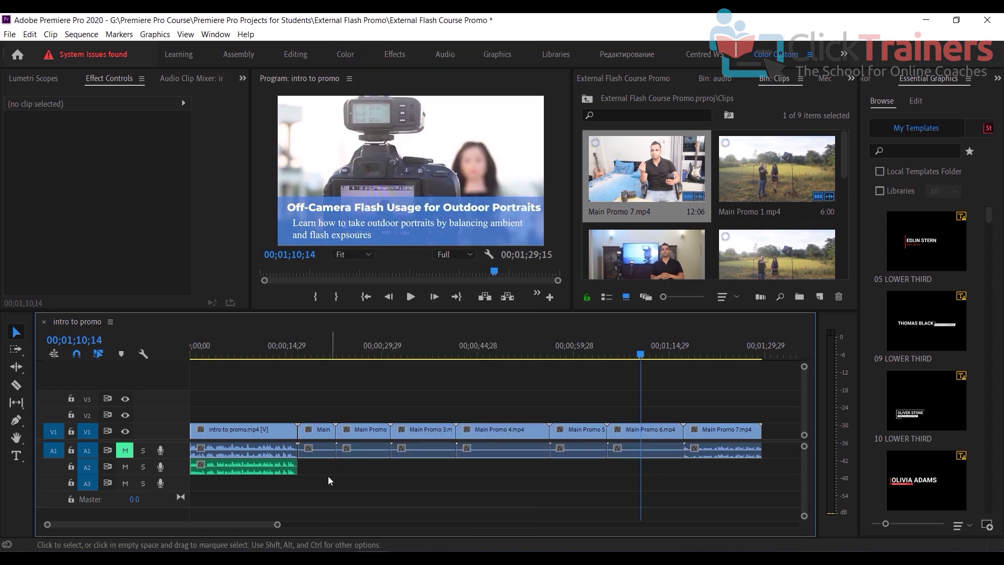
left_click_drag(330, 480, 705, 450)
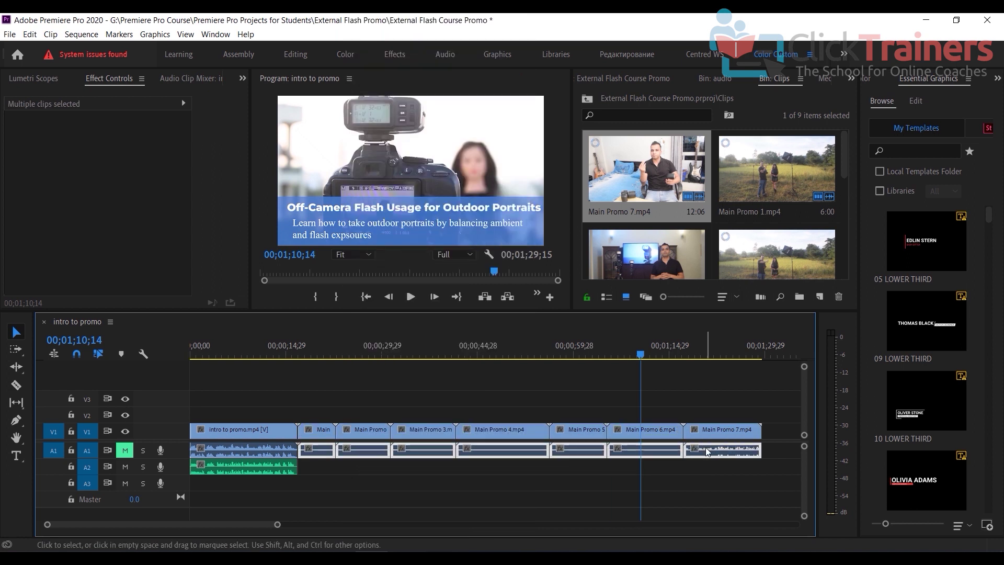
key("Delete")
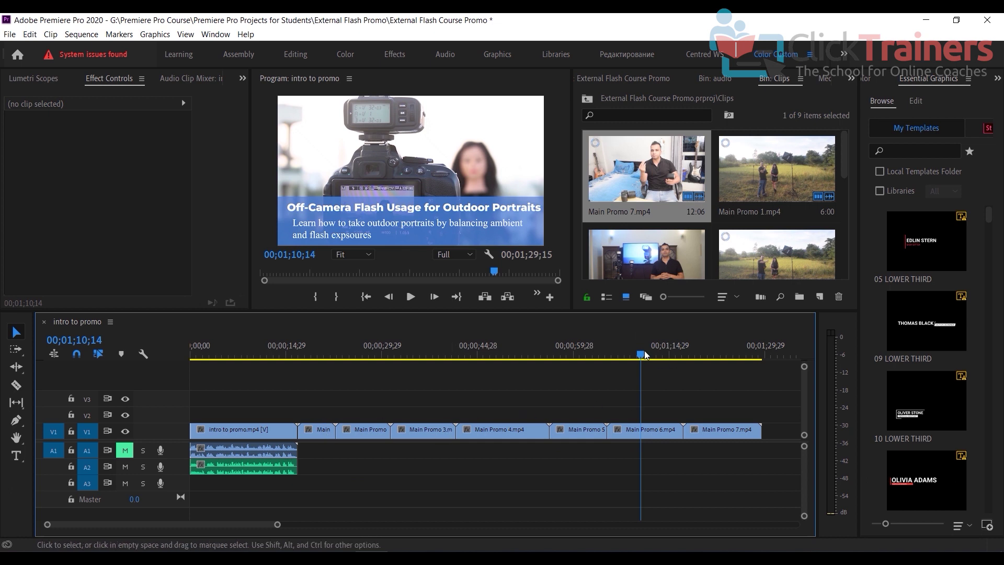
- Review the promo footage and the intro's audio clips on A1 and A2, and return to the project's root
left_click_drag(645, 355, 514, 385)
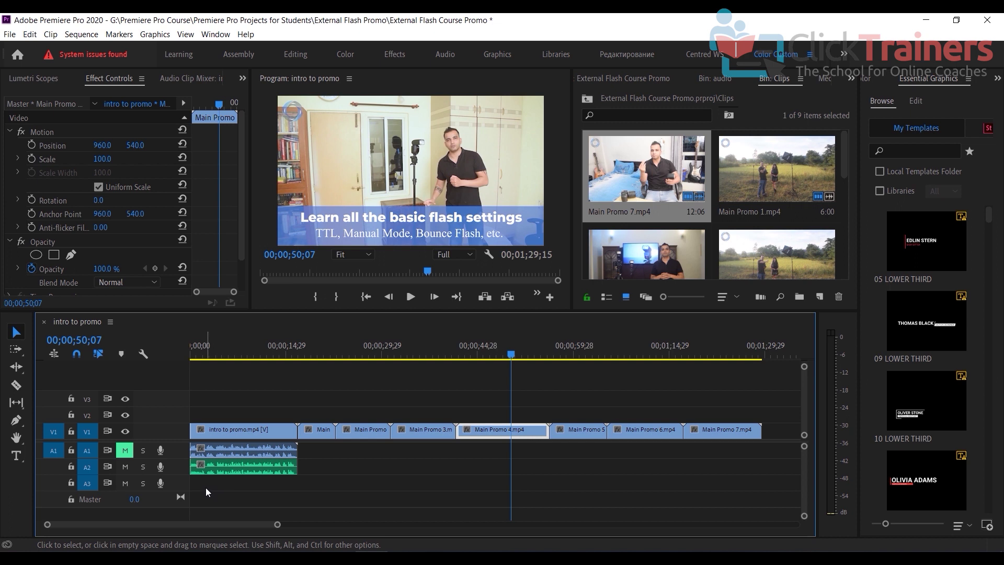
left_click(267, 450)
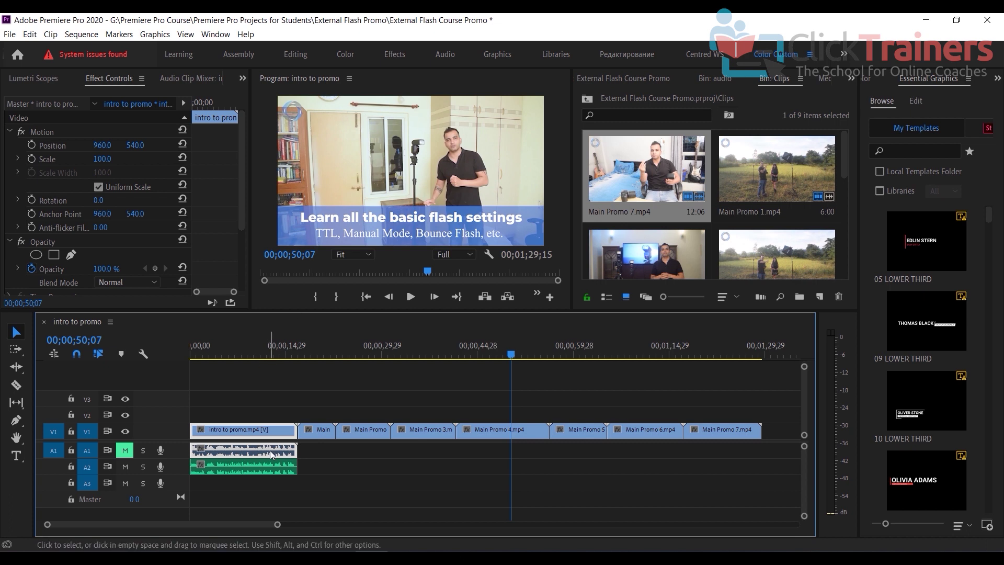
left_click(269, 471)
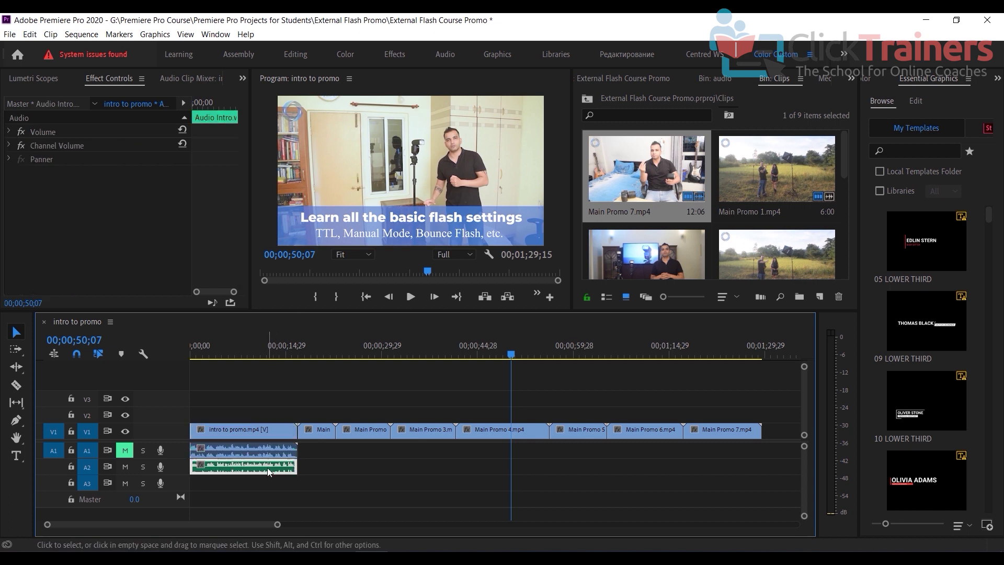
left_click(226, 354)
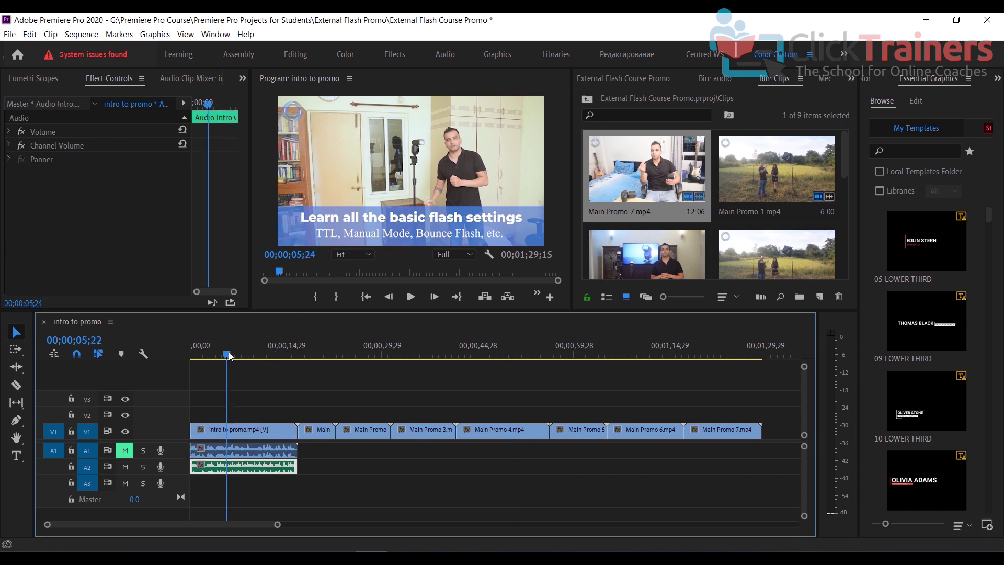
left_click(250, 456)
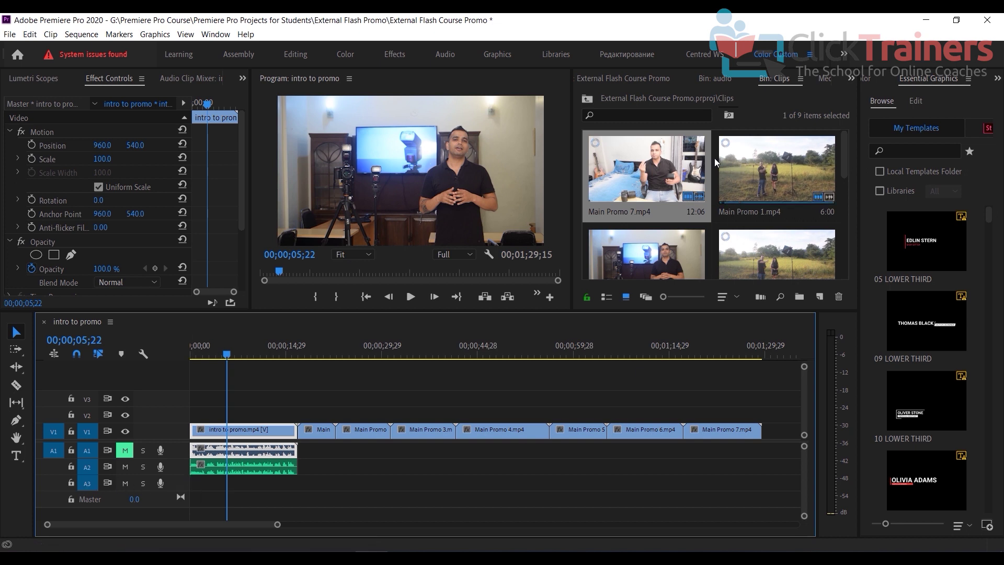
left_click(587, 98)
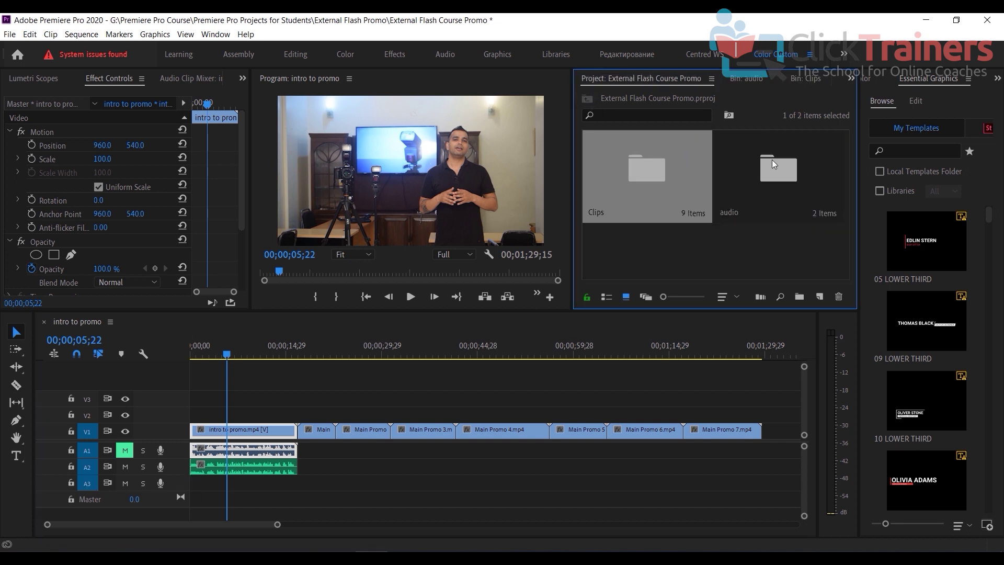
- Place the upbeat music file from the audio bin on track A3 at the start of the sequence
double_click(773, 164)
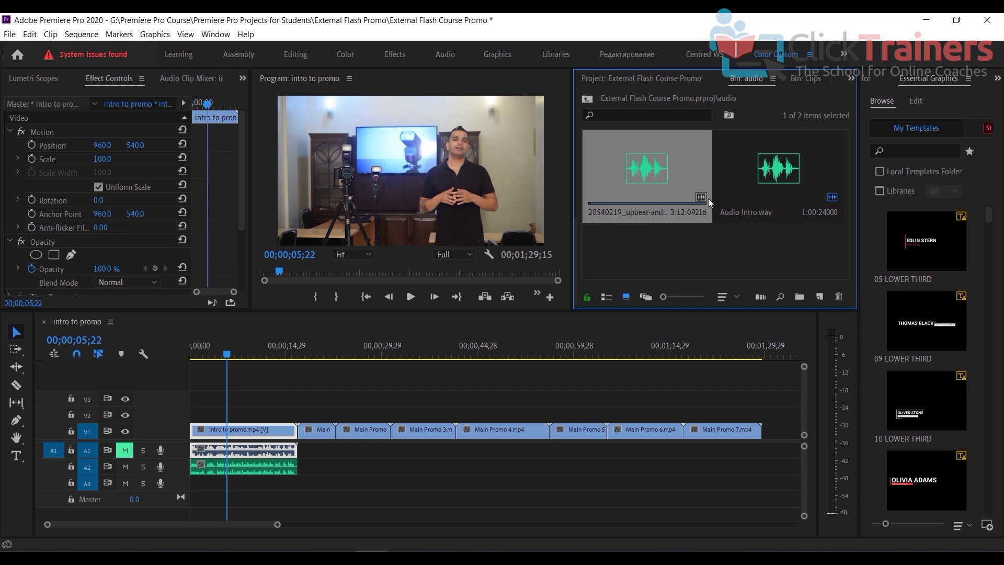
left_click_drag(652, 176, 202, 494)
left_click_drag(277, 524, 420, 534)
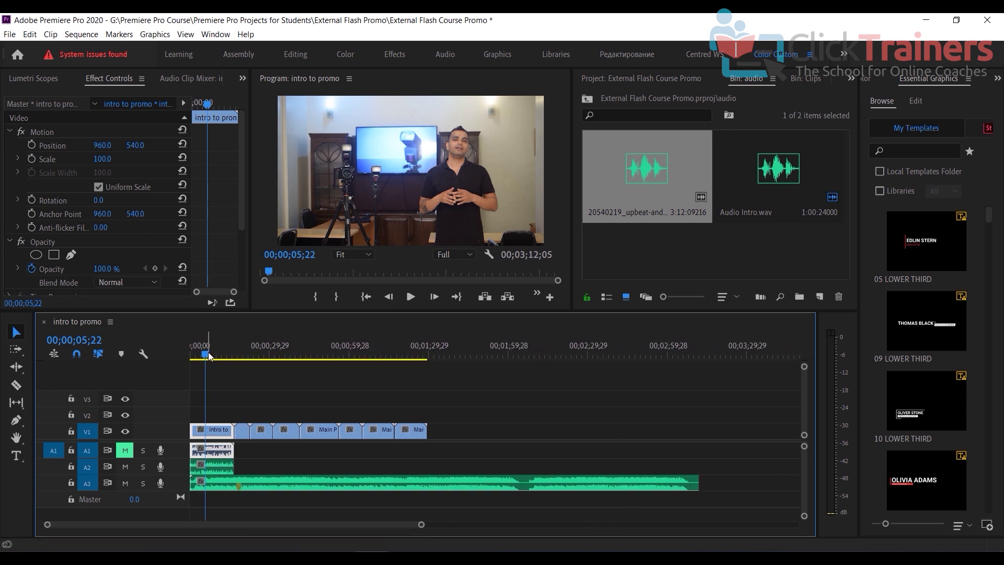
- Play the opening of the intro and the section from its end into the promo clips to examine the music level
left_click_drag(208, 353, 186, 356)
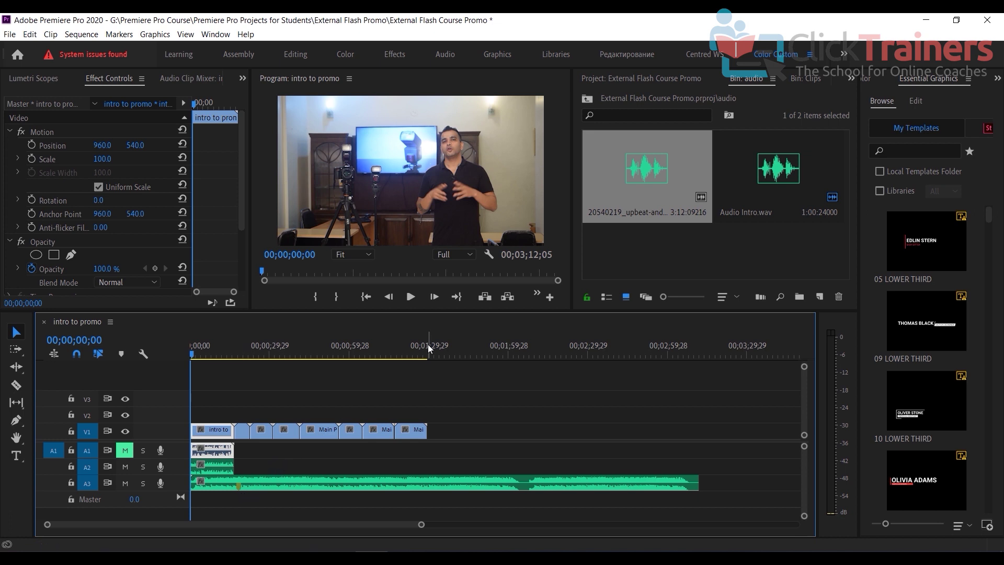
left_click(415, 300)
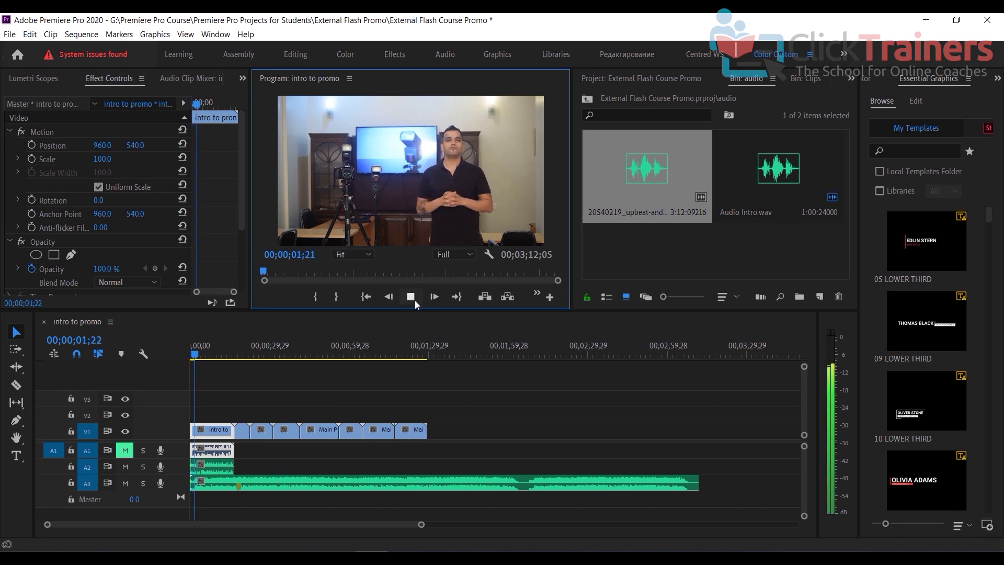
left_click(415, 300)
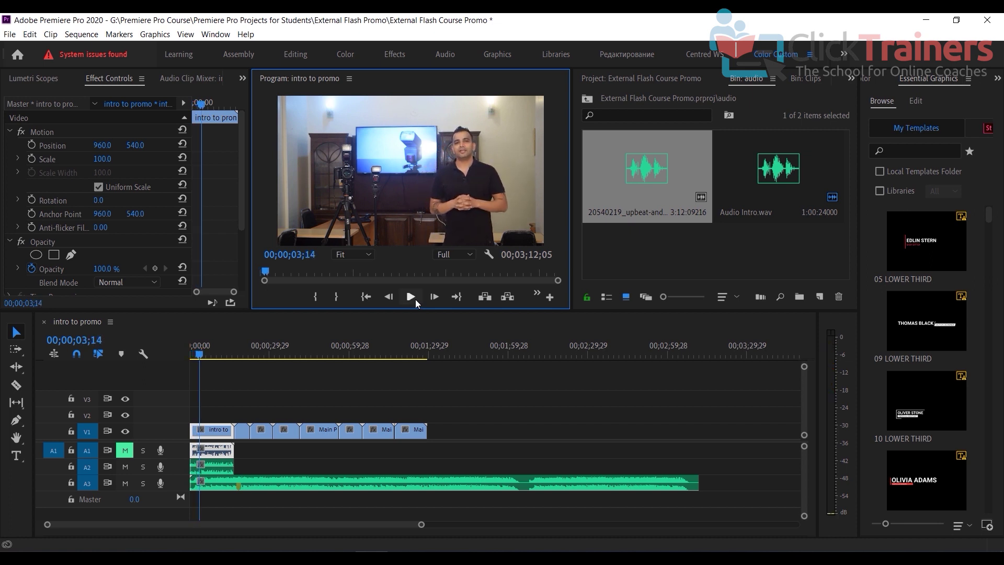
left_click(217, 479)
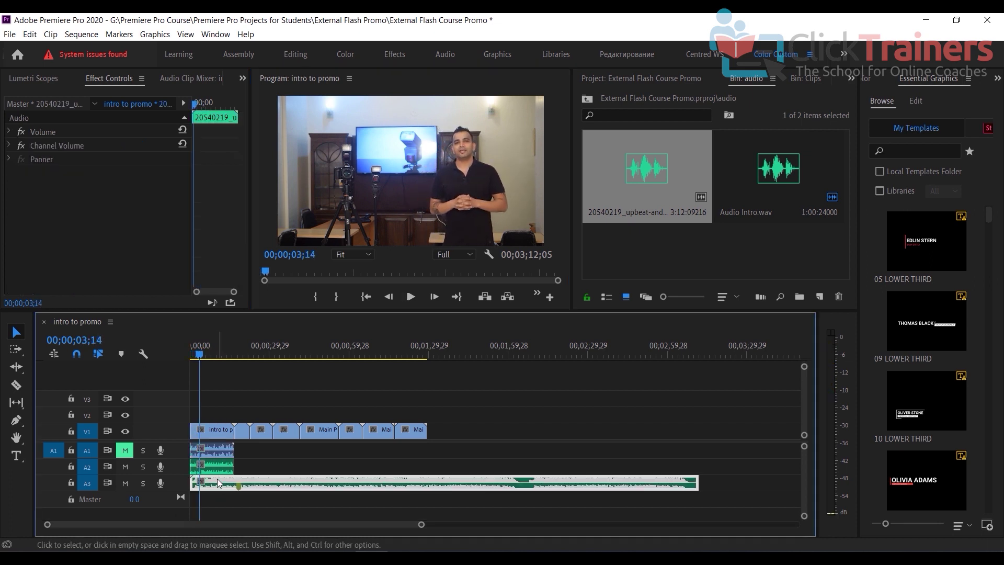
left_click(218, 467)
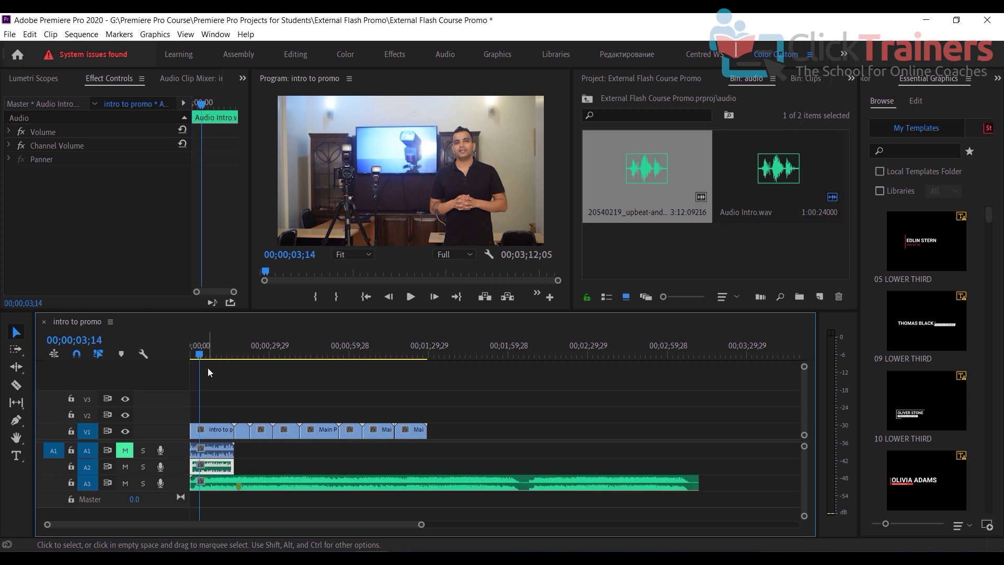
left_click_drag(227, 359, 232, 360)
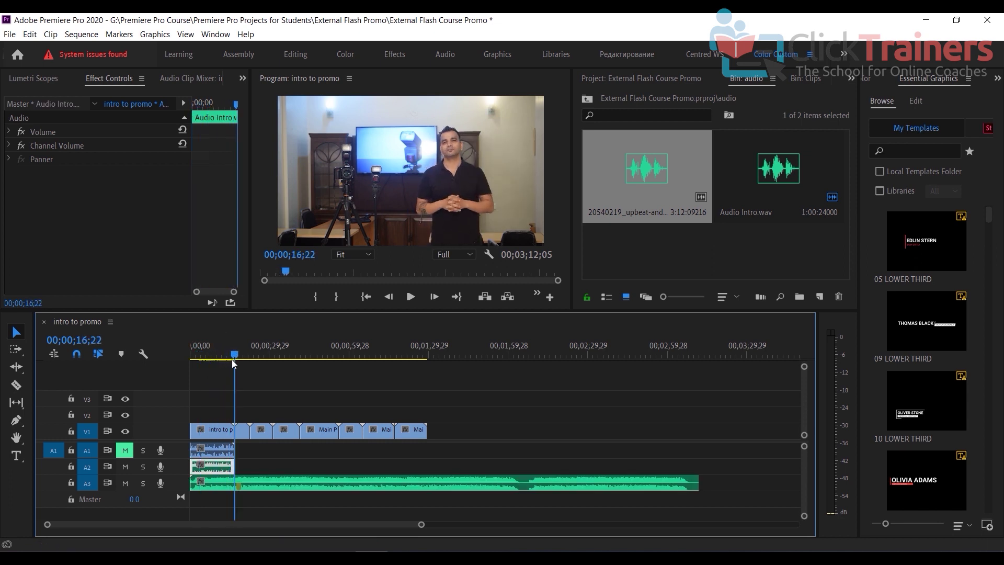
left_click(416, 298)
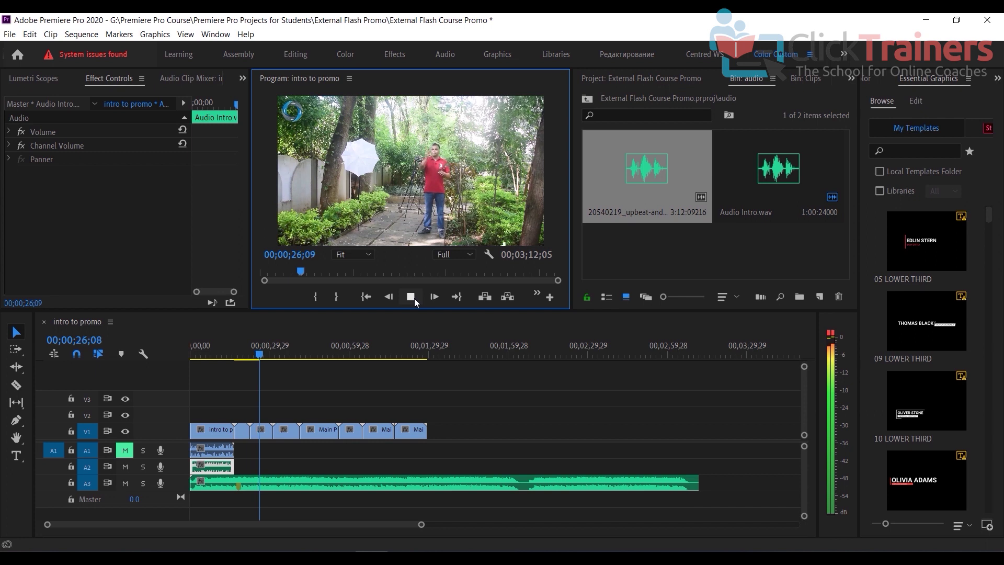
left_click(413, 297)
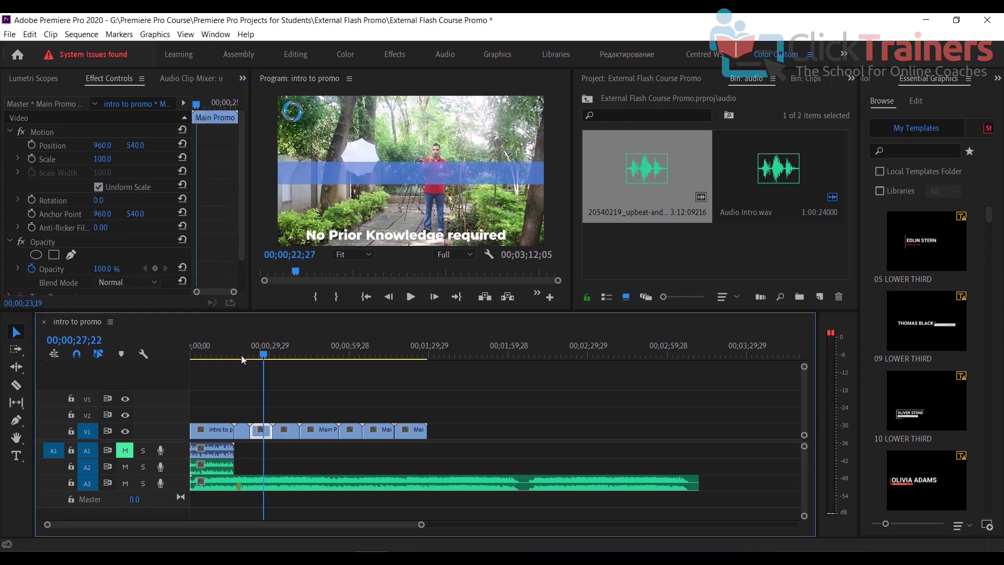
- Enlarge track A3 and split the music with the Razor tool where the intro ends and Main Promo 1 begins
left_click(222, 357)
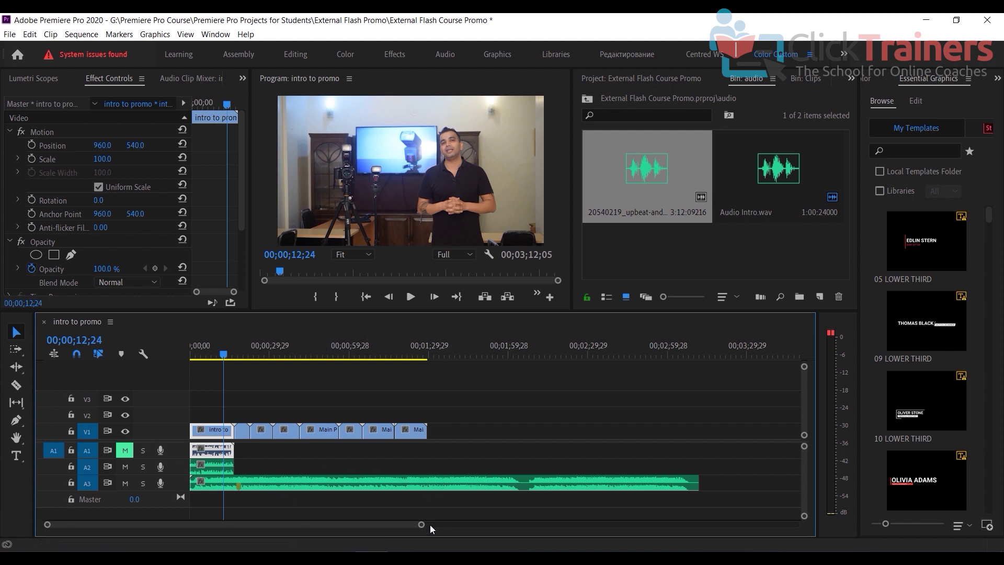
left_click_drag(426, 525, 292, 534)
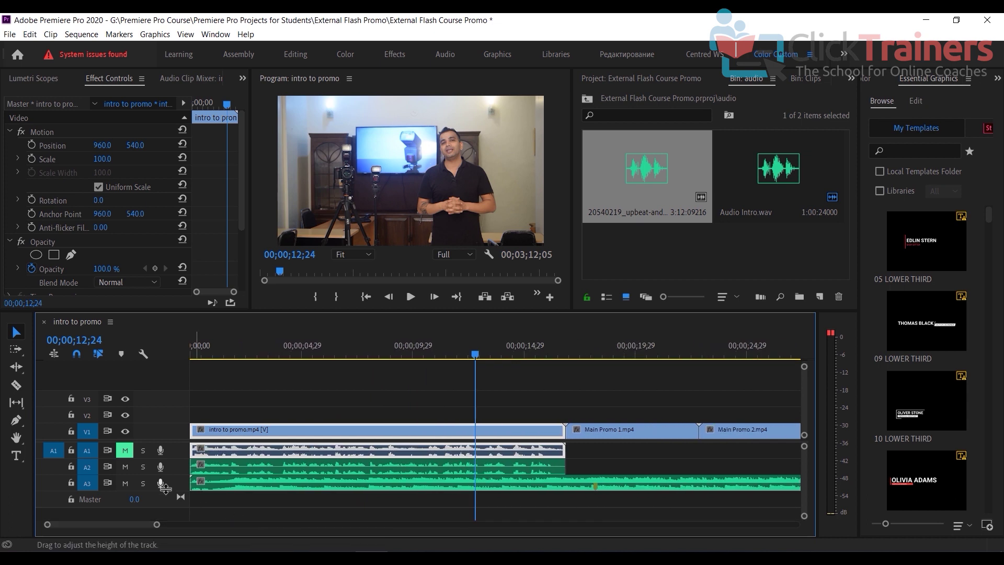
left_click_drag(166, 501, 167, 506)
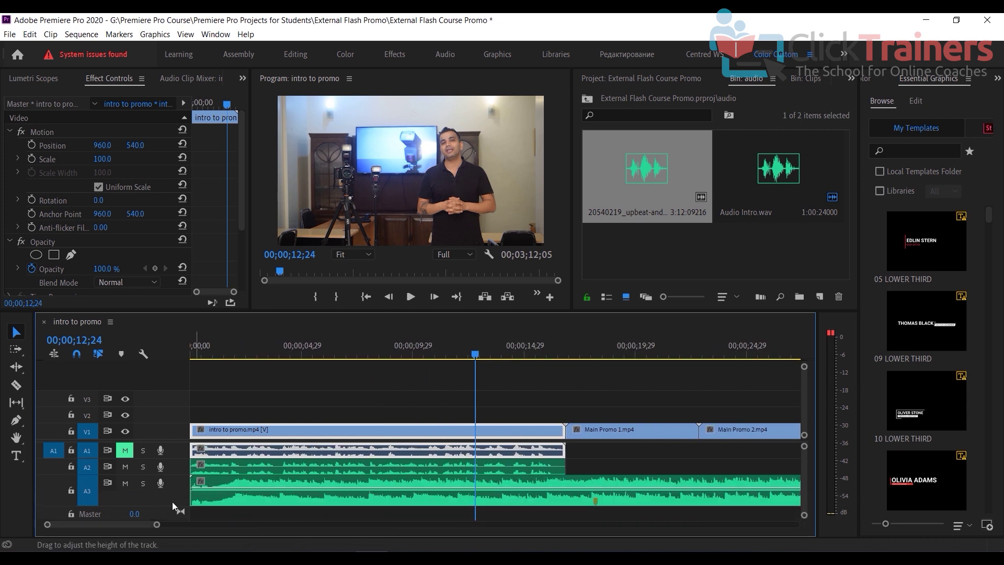
left_click(267, 481)
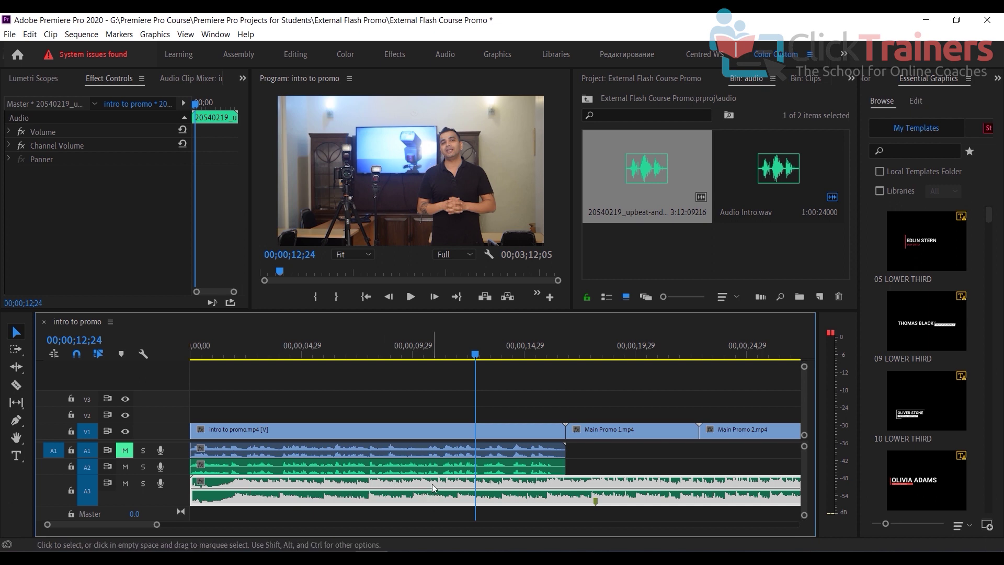
left_click_drag(479, 353, 544, 360)
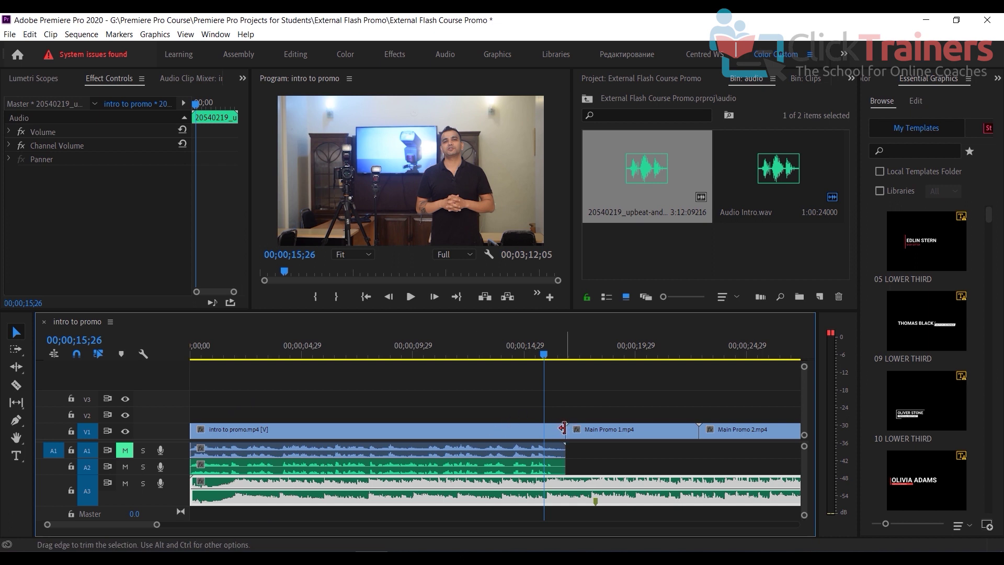
left_click(16, 385)
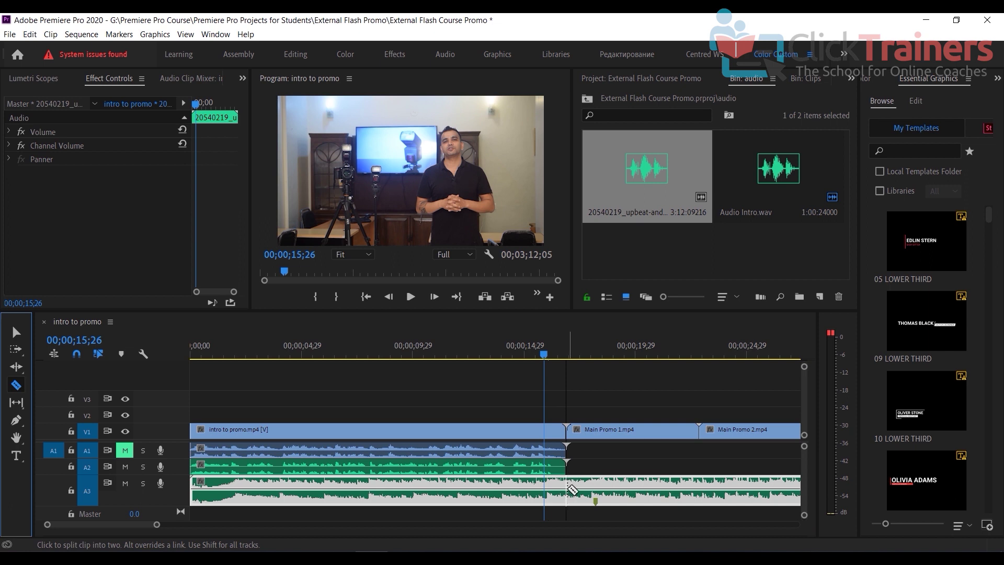
left_click(570, 489)
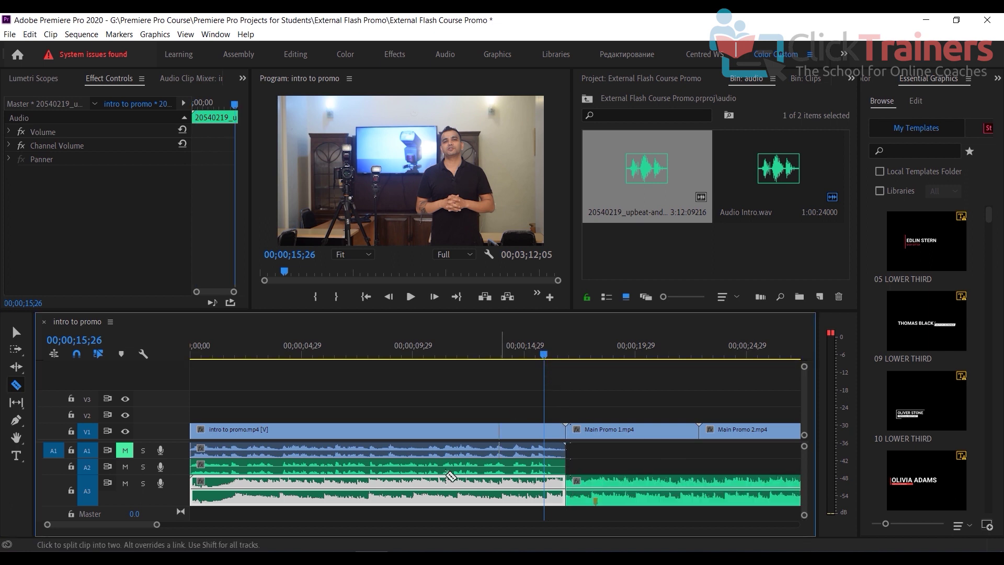
- Lower the volume of the A3 music segment beneath the intro using its volume line
left_click(15, 334)
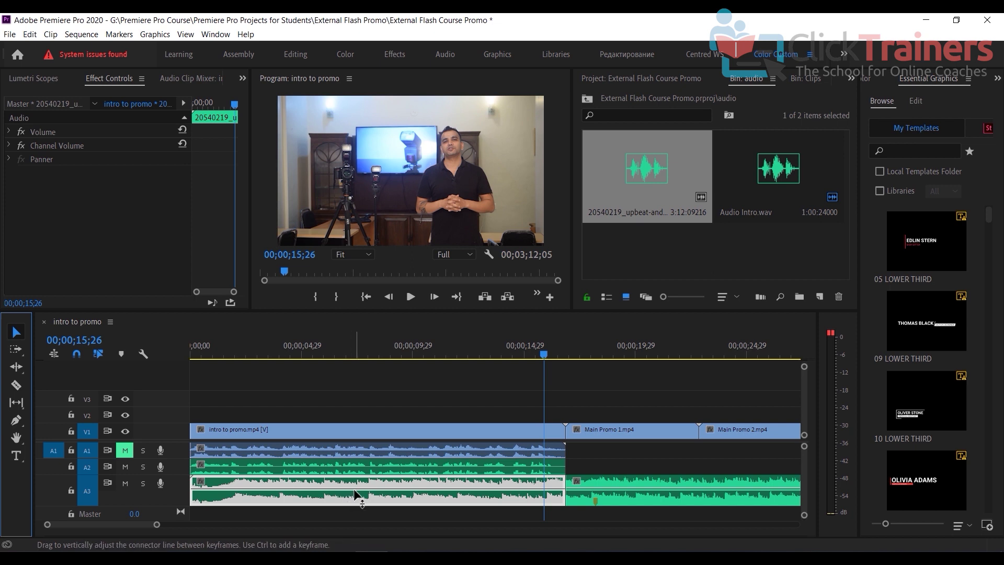
left_click(354, 491)
left_click_drag(353, 492, 354, 495)
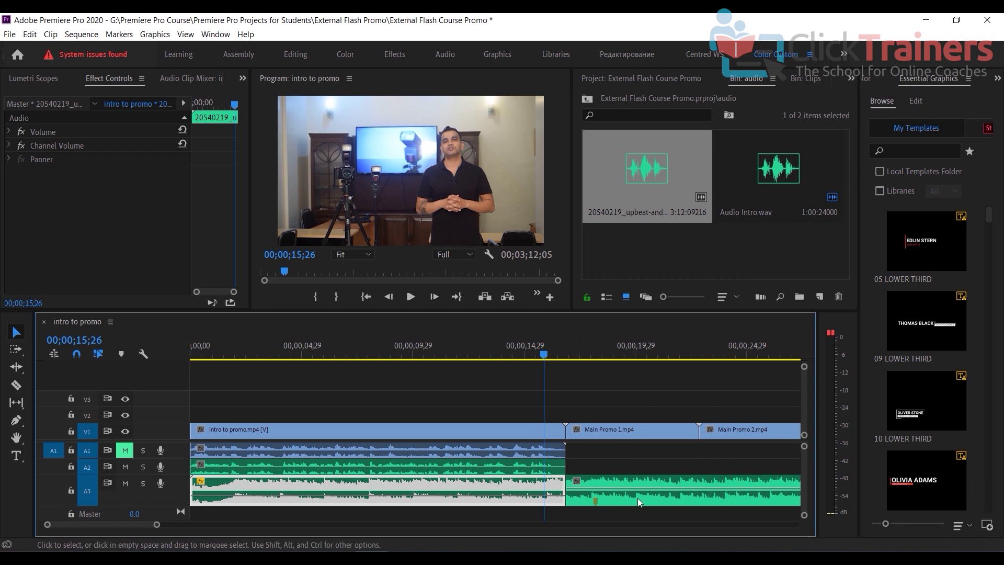
left_click_drag(467, 498, 466, 496)
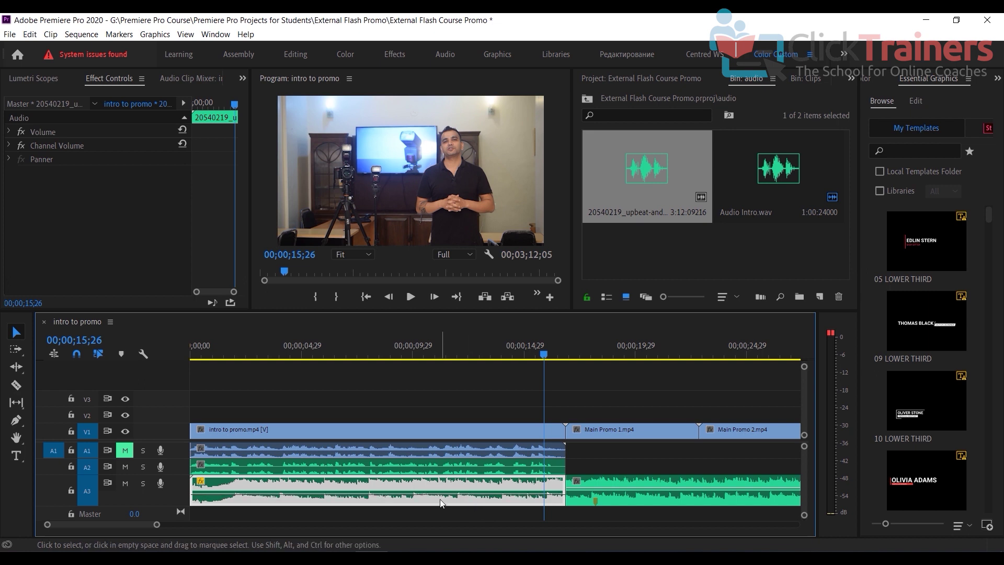
- Play the intro from the start to check the music against the voice, and save the project
left_click_drag(486, 350, 192, 353)
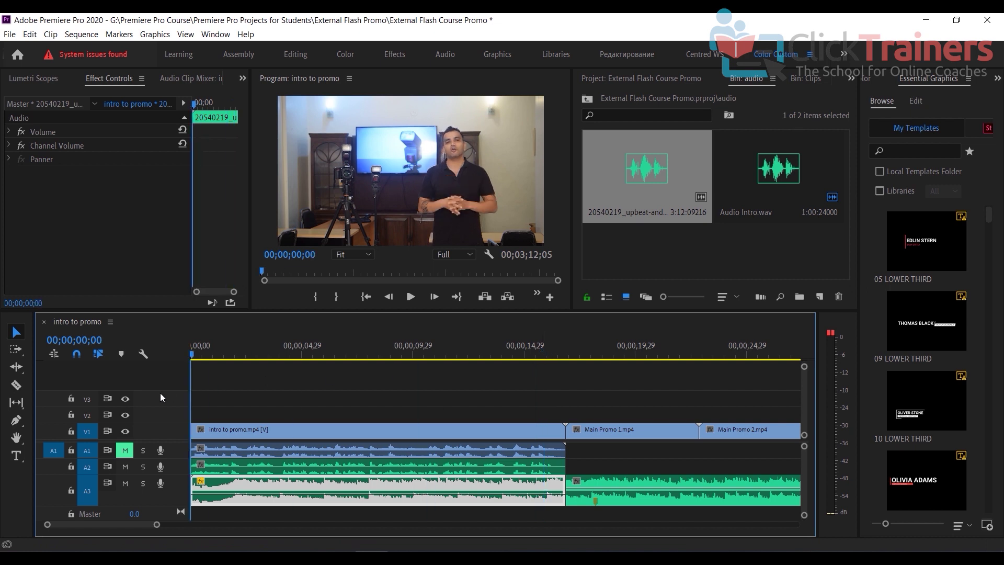
left_click(410, 297)
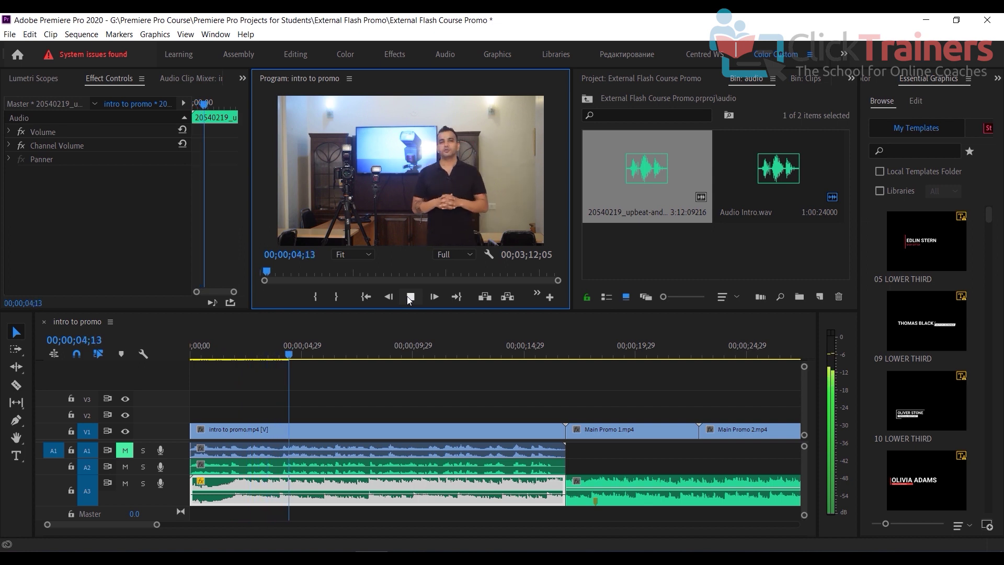
left_click(410, 297)
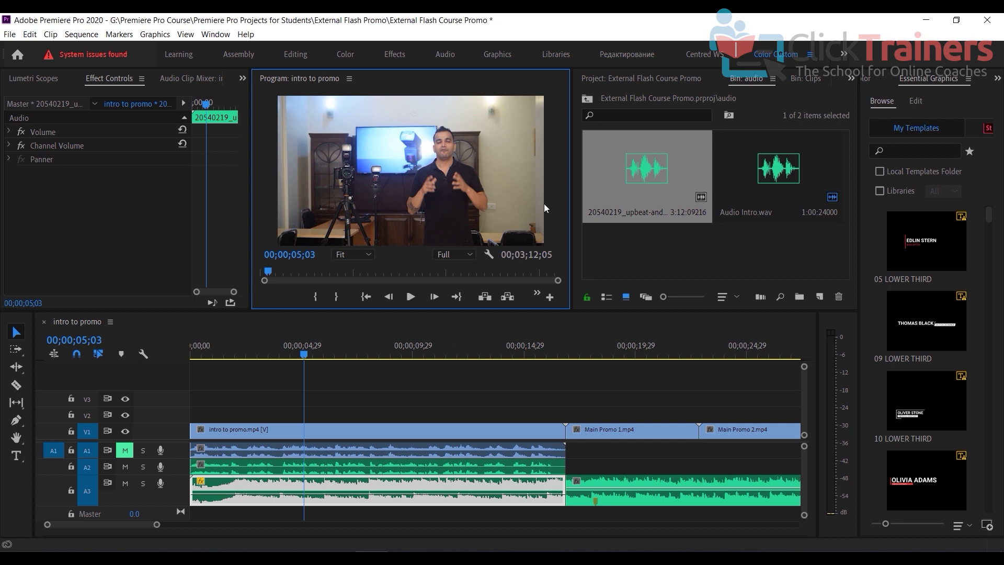
key("ctrl+s")
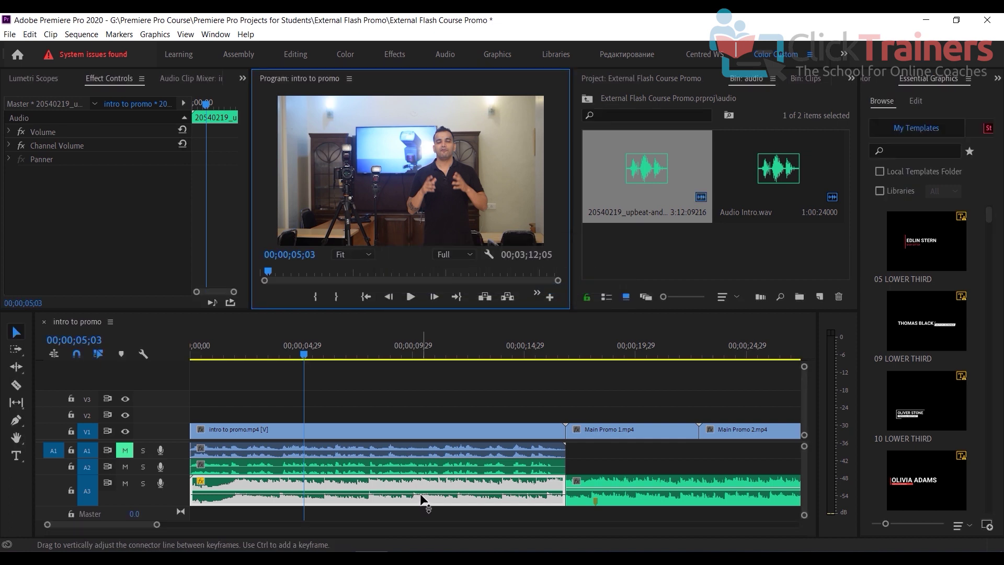
- Lower the intro's music segment further and play the middle and end of the intro to check the balance
mouse_move(421, 499)
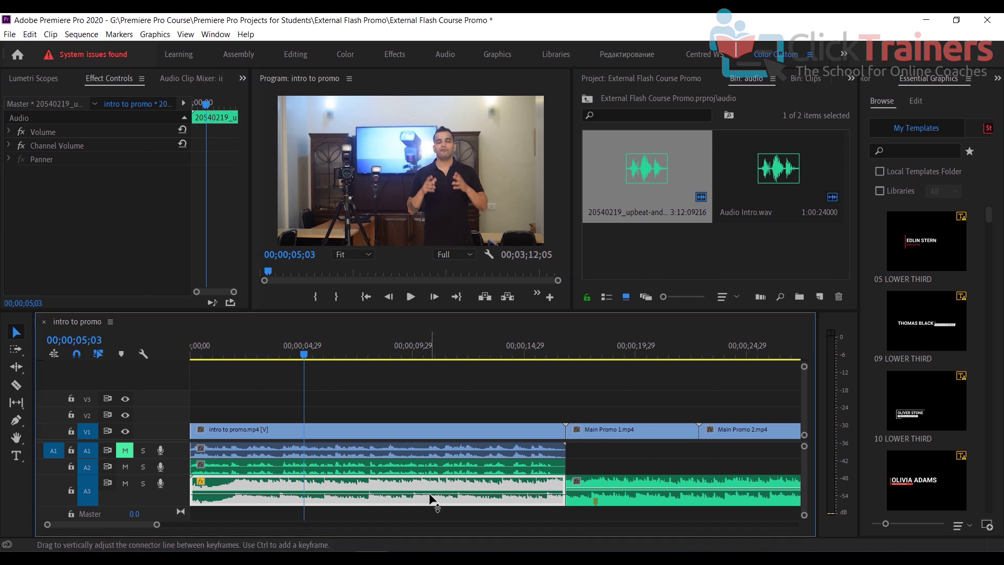
left_click_drag(430, 498, 430, 494)
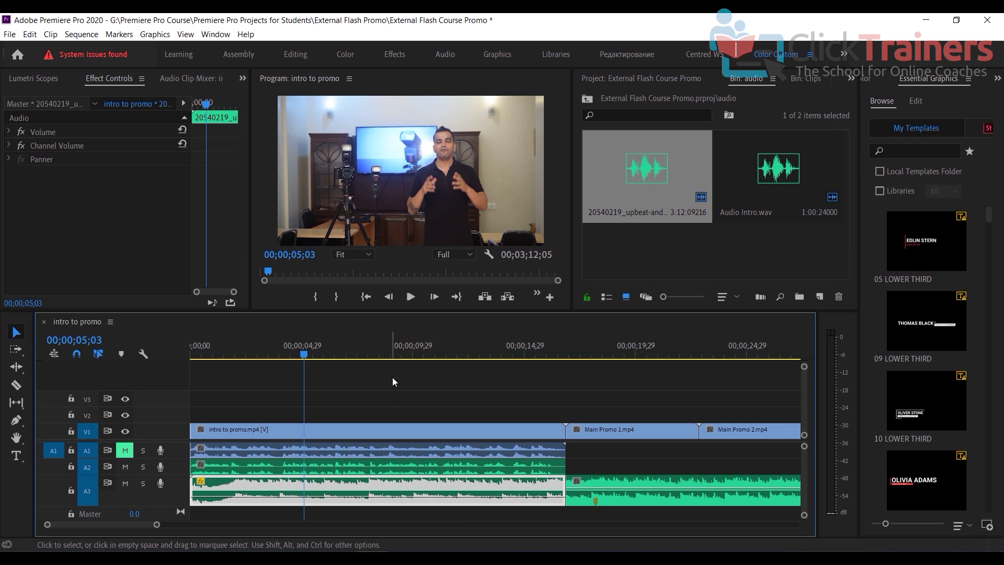
left_click(411, 297)
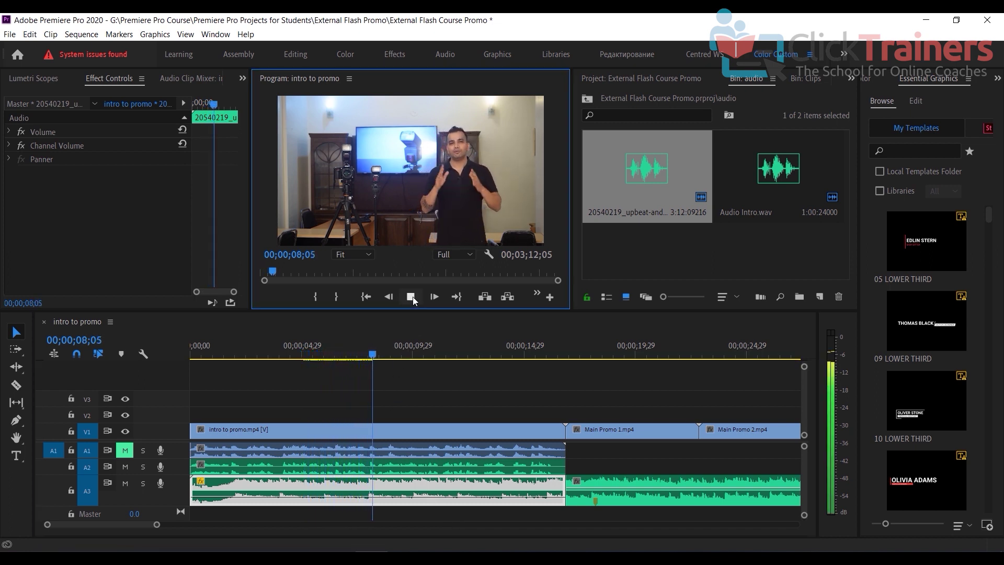
left_click(412, 297)
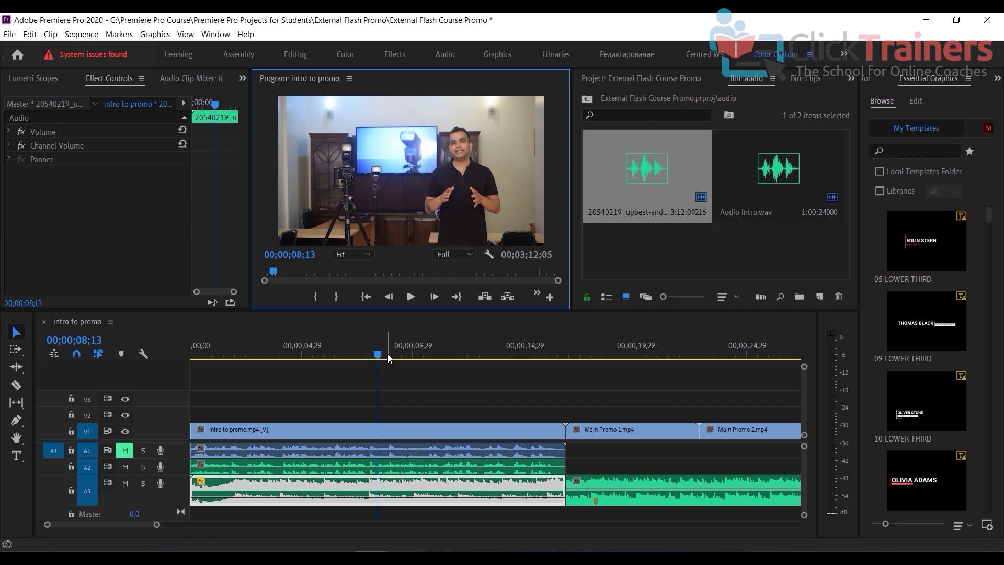
left_click_drag(380, 359, 515, 372)
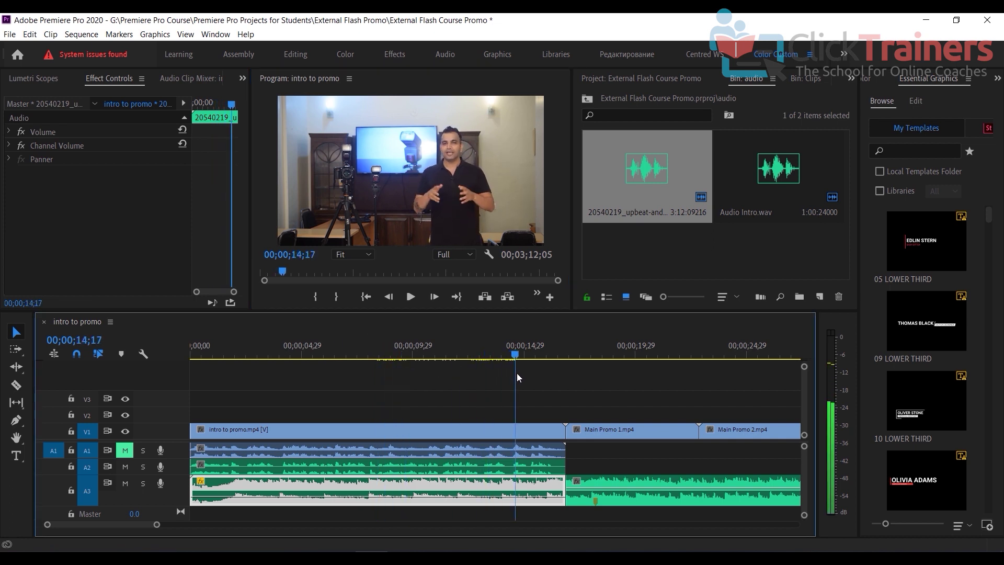
left_click(411, 298)
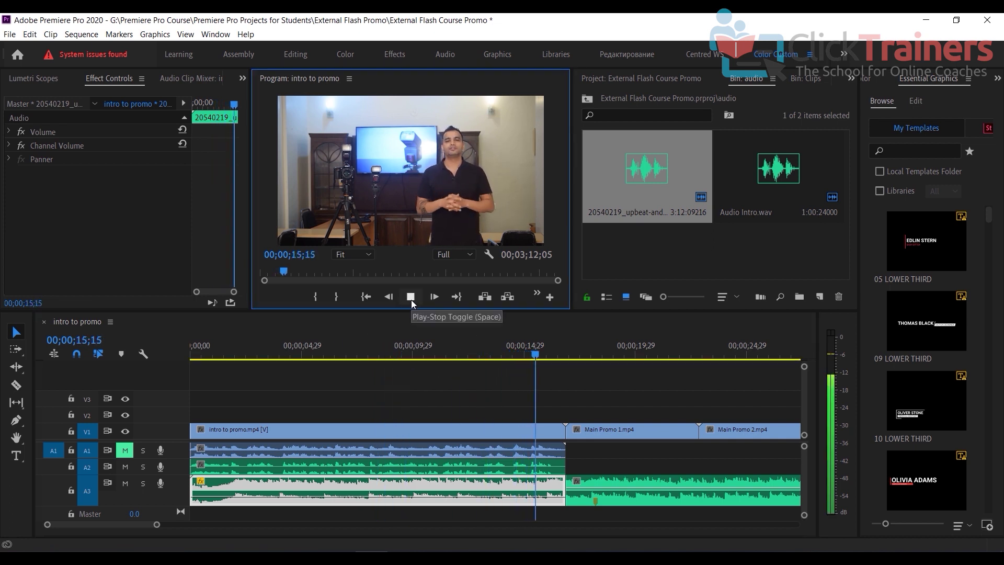
left_click(411, 298)
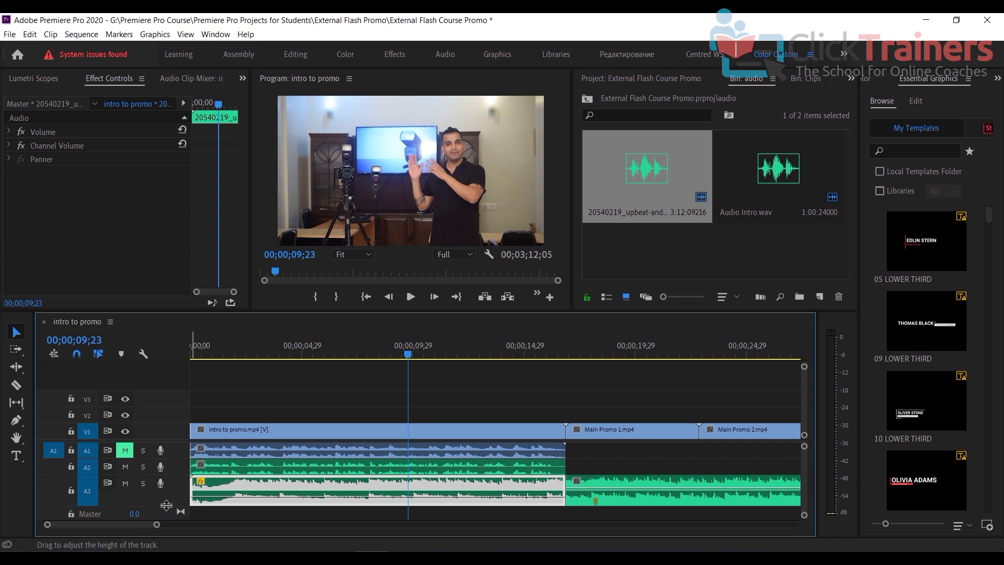
- Increase the height of track A3 until its keyframe controls and the music's volume lines are easy to reach
left_click_drag(166, 505, 168, 519)
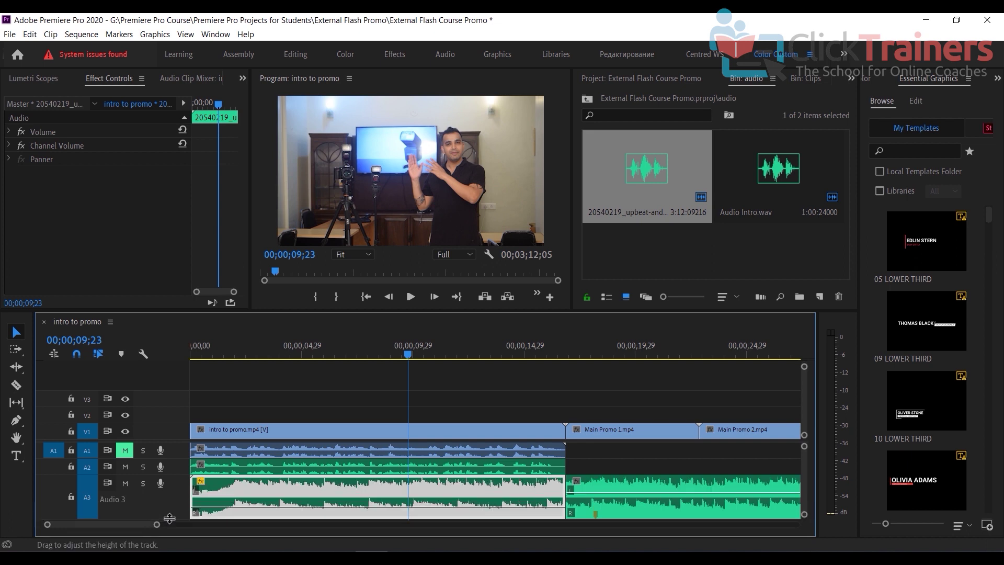
scroll(804, 452, "down", 2)
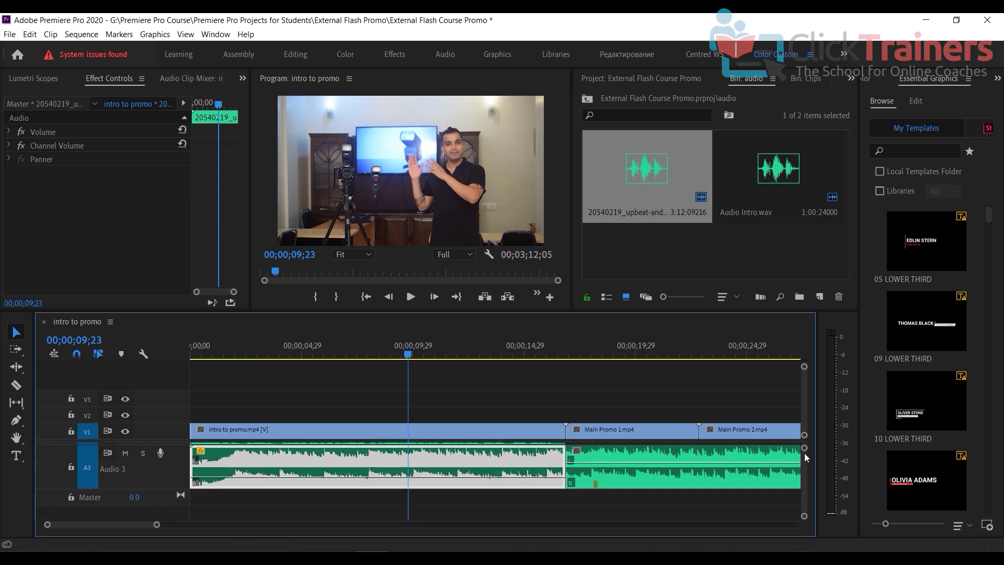
scroll(805, 452, "up", 1)
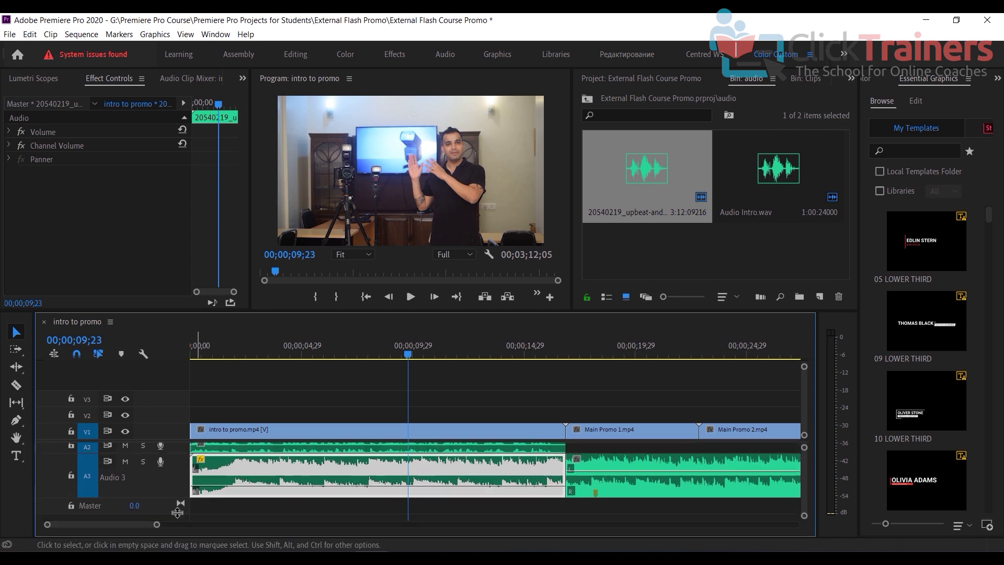
left_click_drag(164, 497, 162, 510)
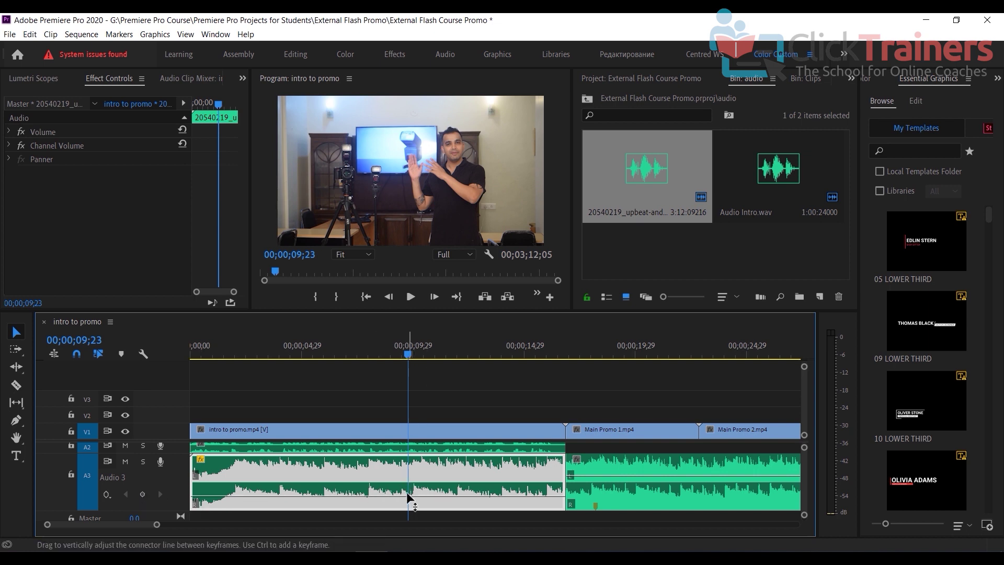
- Add volume keyframes to the intro's A3 music at 00;00;09;23 and at its end, and lower the end keyframe to fade the music down
left_click(142, 495)
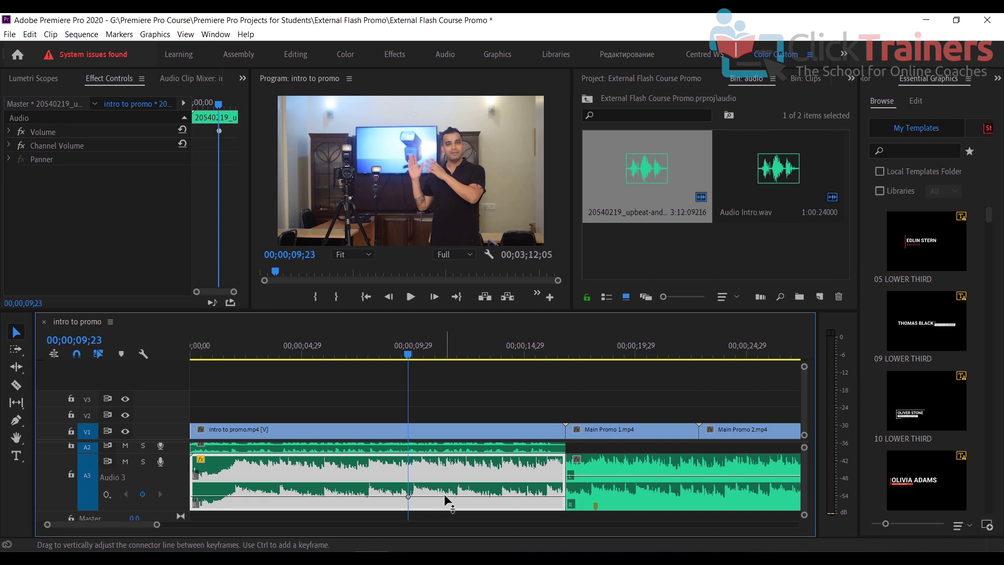
left_click_drag(440, 496, 441, 495)
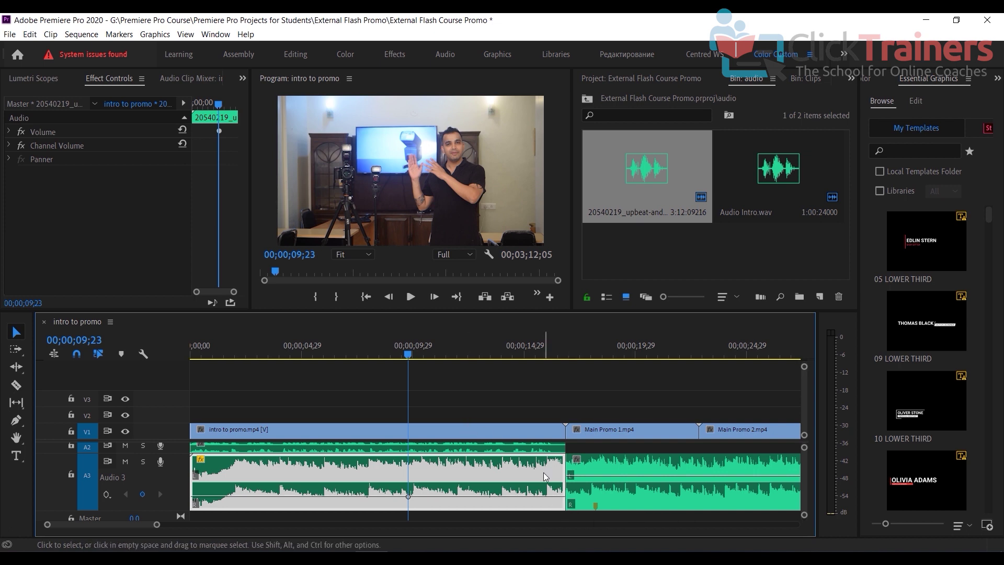
key("Home")
key("Down")
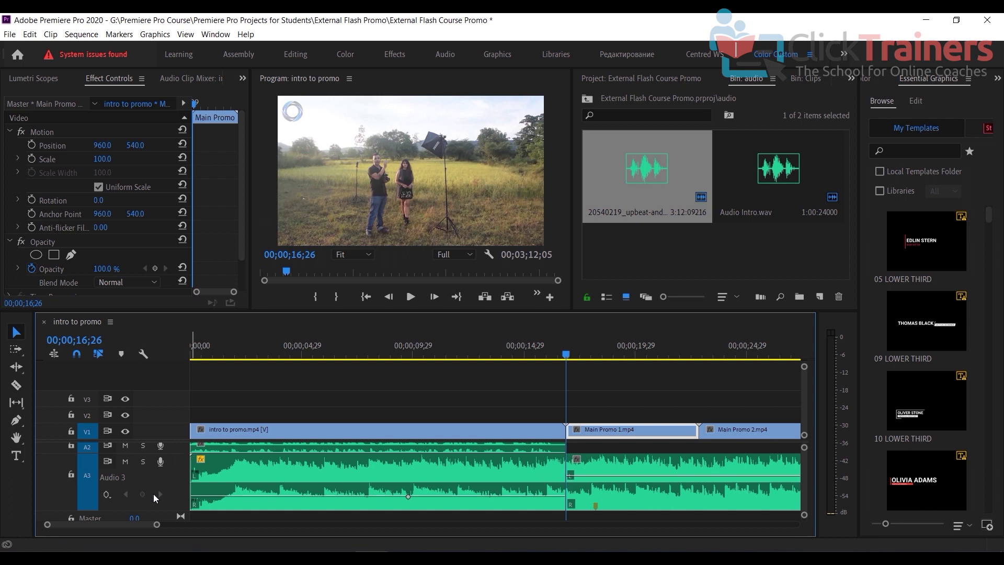
left_click(543, 493)
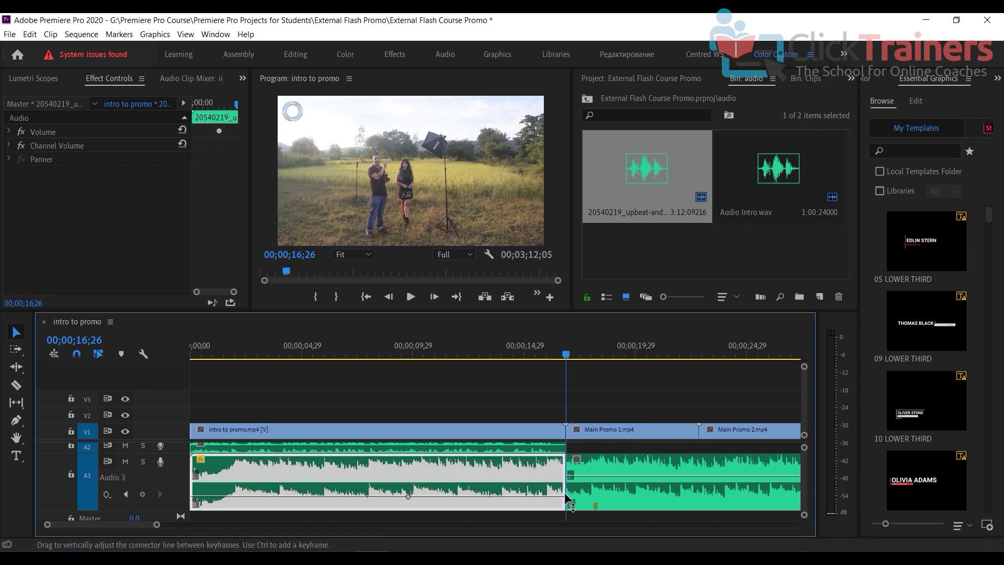
left_click(143, 494)
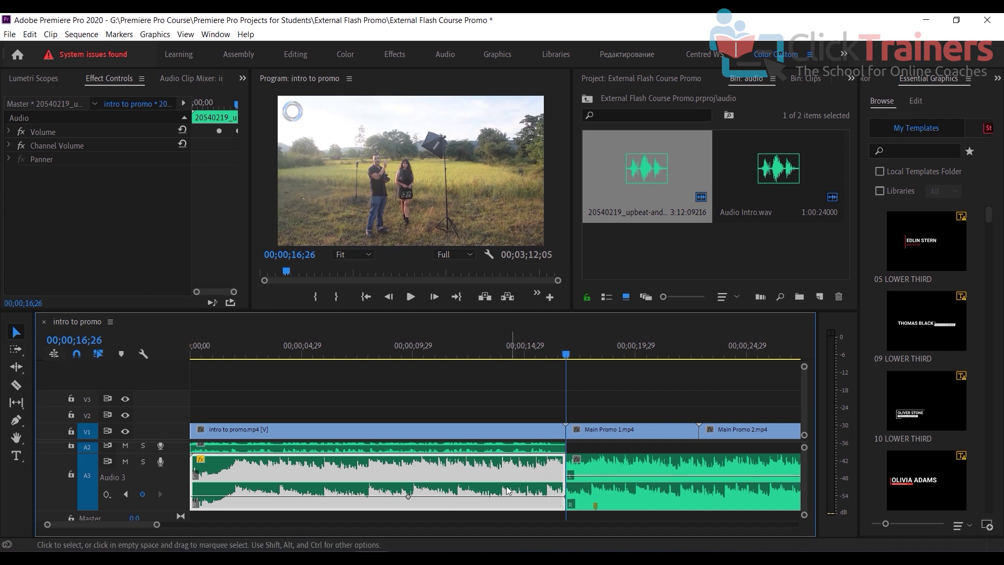
mouse_move(566, 497)
left_mouse_down()
mouse_move(563, 479)
mouse_move(565, 506)
left_mouse_up()
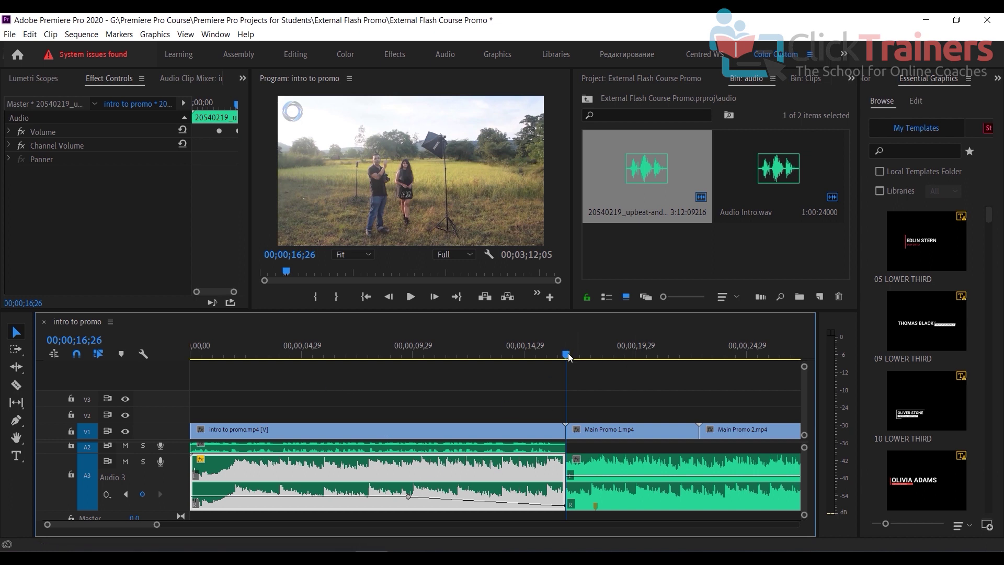
- Raise the intro music slightly, keyframe a fade-in from a lowered keyframe at 00;00;00;00 up to 00;00;03;18, and play the intro
left_click_drag(336, 496, 335, 493)
left_click_drag(566, 354, 180, 394)
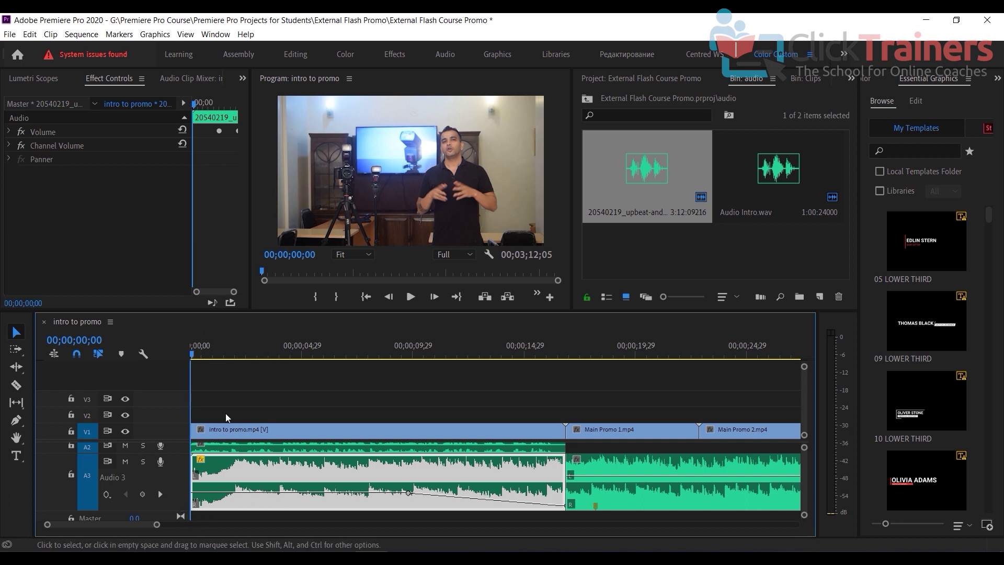
left_click_drag(192, 355, 270, 356)
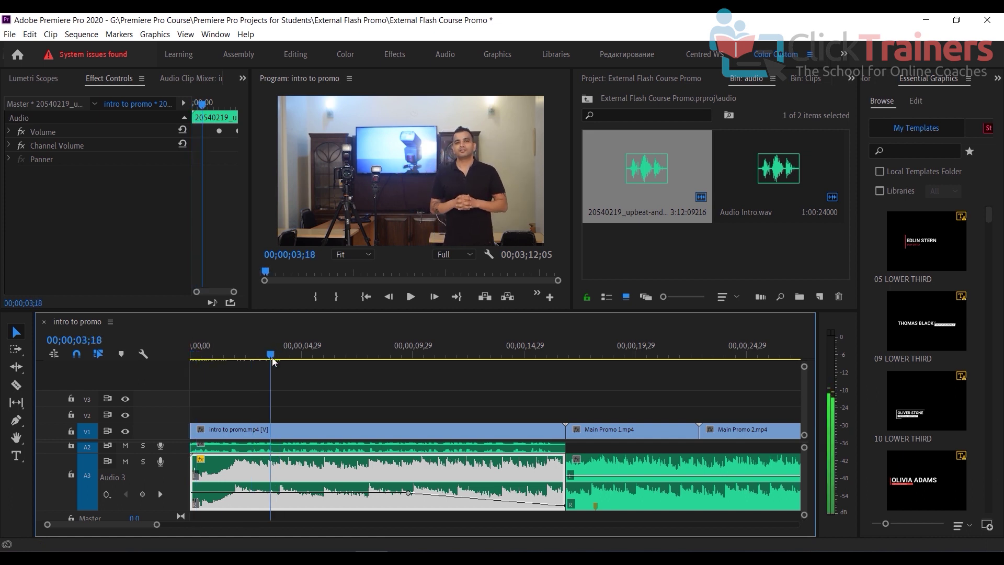
left_click(141, 494)
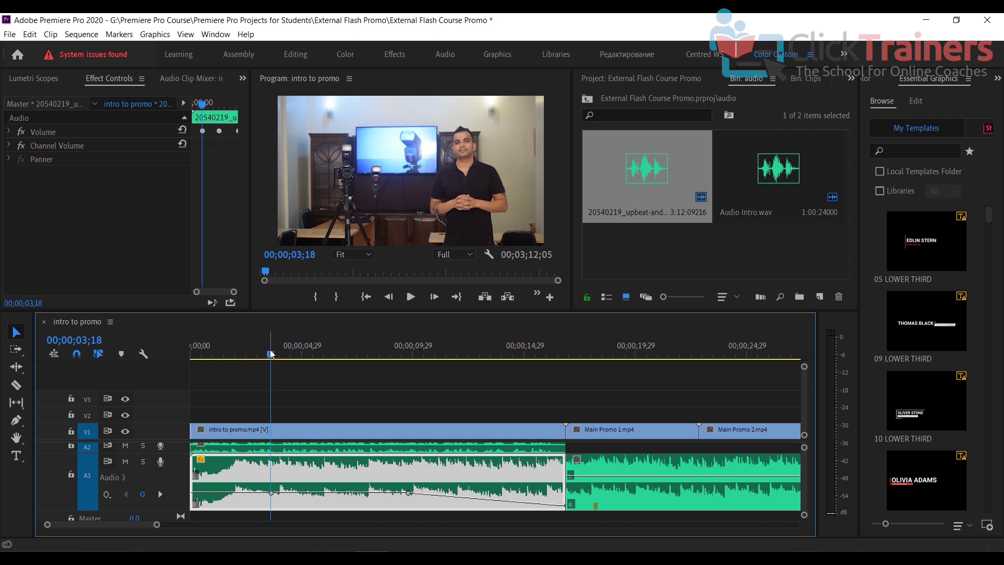
key("Home")
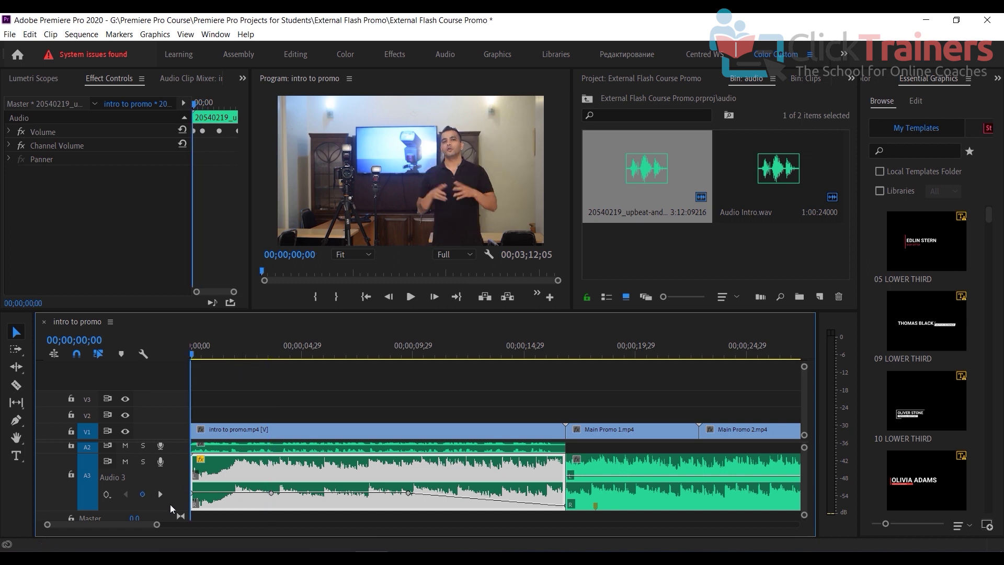
left_click_drag(194, 493, 194, 505)
left_click(411, 297)
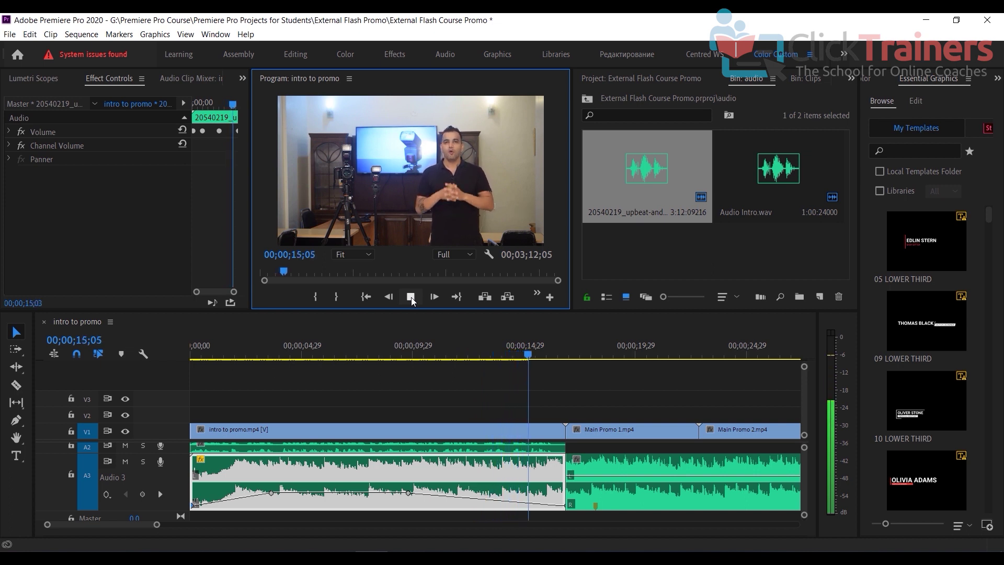
left_click(411, 297)
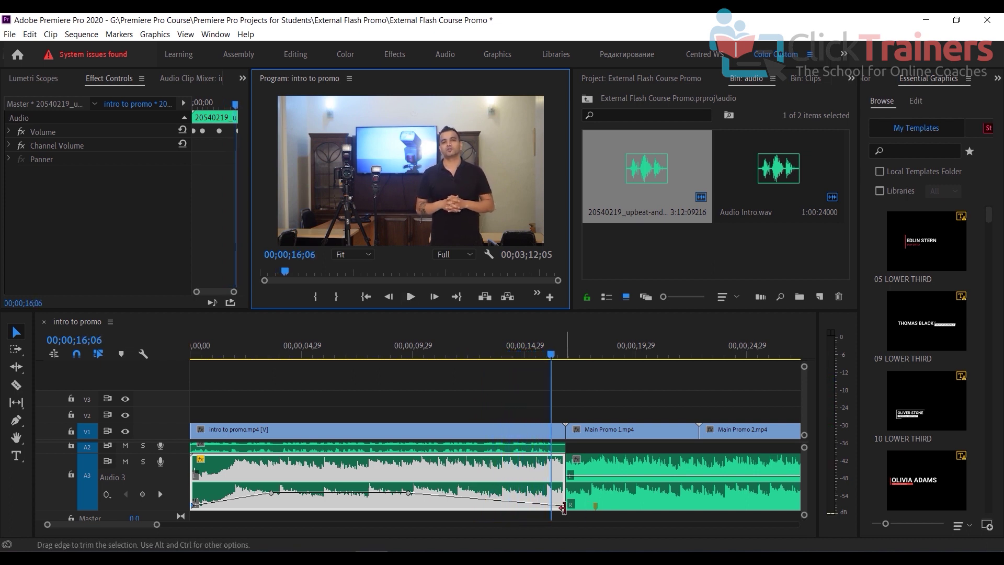
- Raise the intro music's last volume keyframe slightly and play the transition into Main Promo 1
left_click_drag(565, 507, 565, 499)
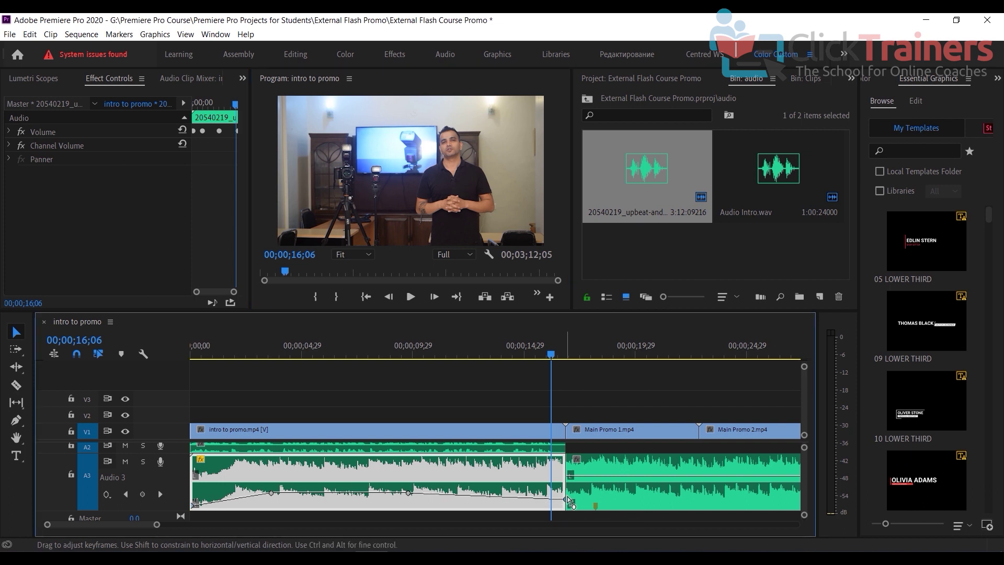
left_click(449, 356)
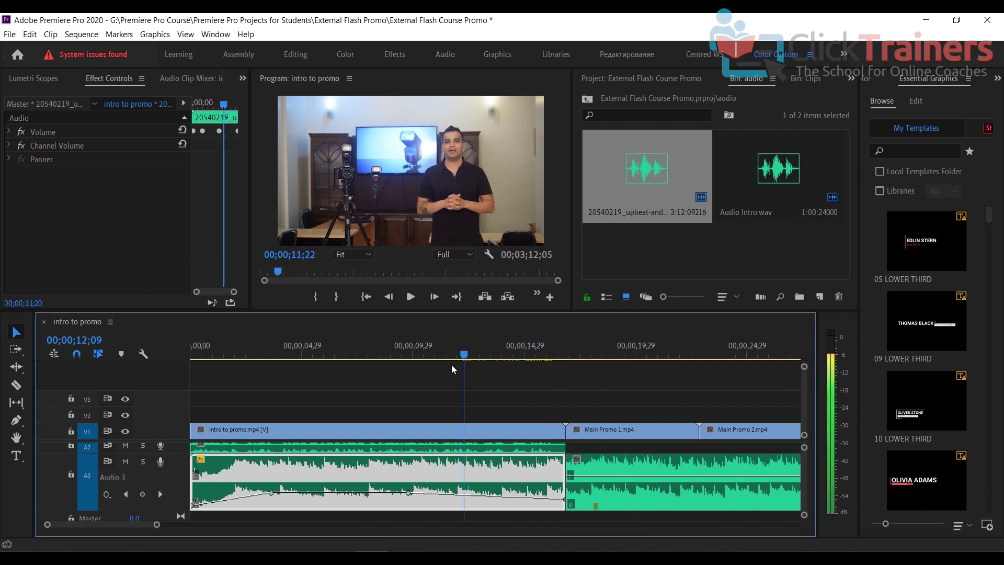
left_click(415, 299)
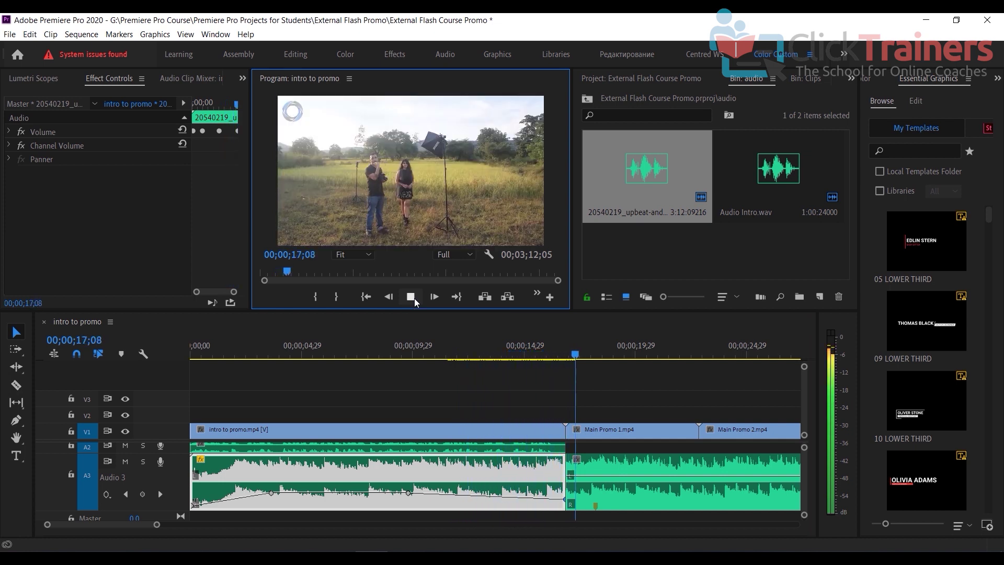
left_click(414, 298)
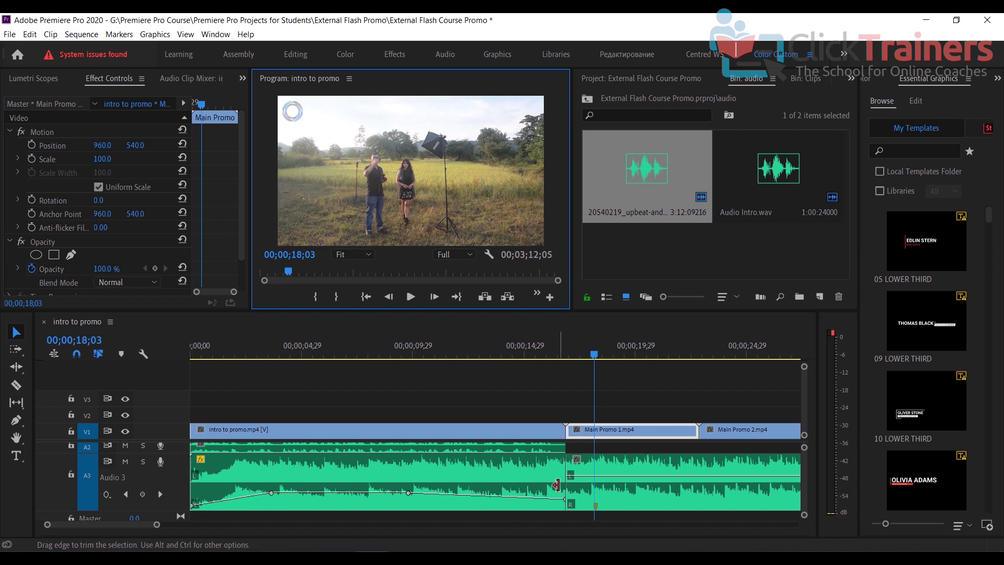
- Split the A3 music where the last video clip ends and delete the leftover portion
left_click_drag(157, 527, 382, 544)
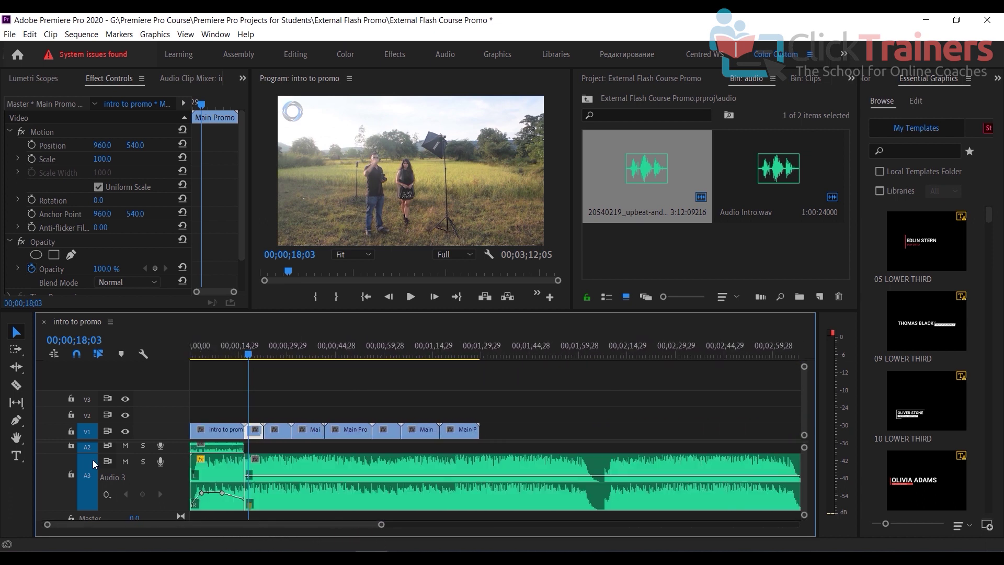
left_click(16, 387)
left_click(480, 484)
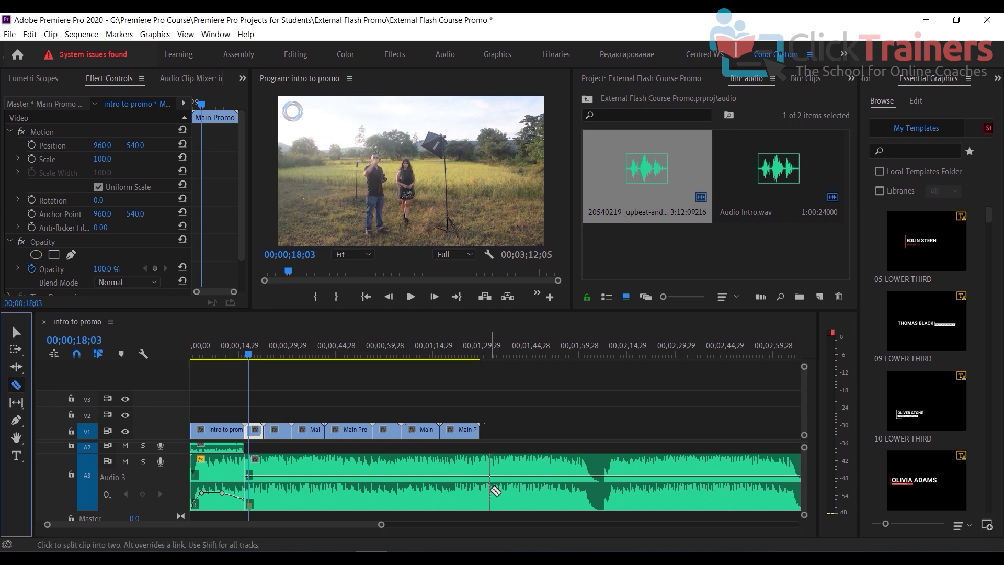
left_click(16, 332)
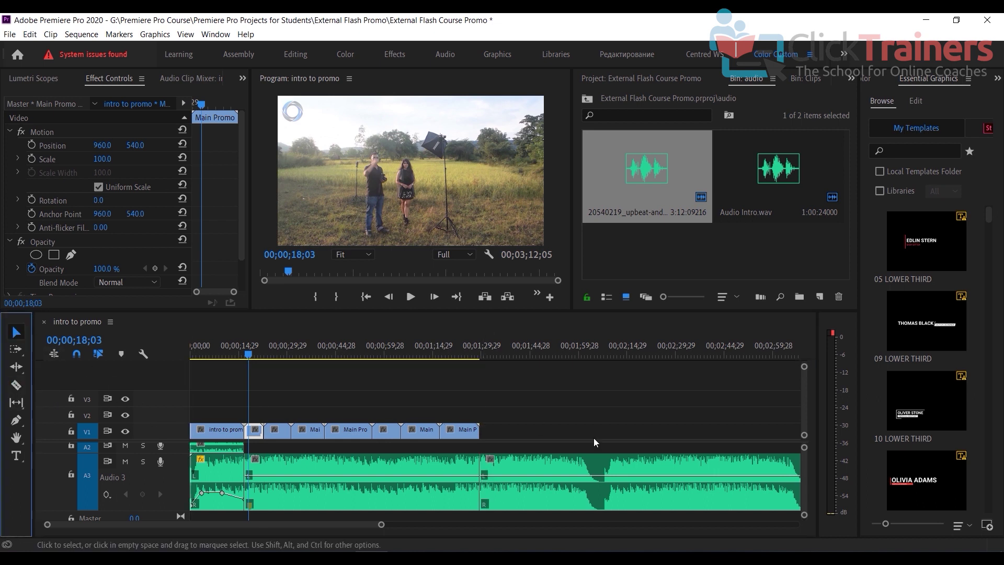
left_click(611, 463)
key("Delete")
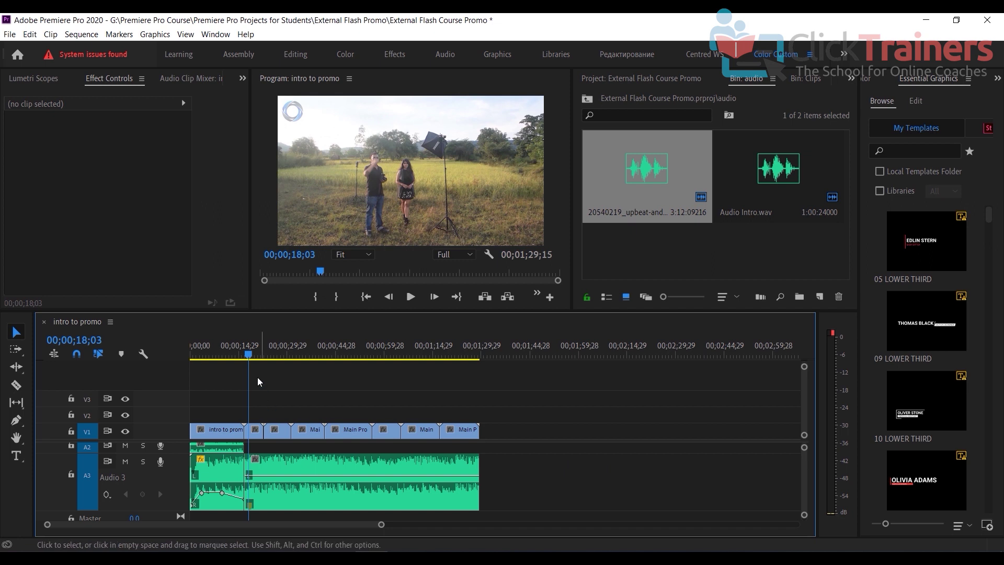
- Play the sequence from 00;00;14;03 to check how the music changes from the intro into Main Promo 1
left_click_drag(246, 354, 239, 354)
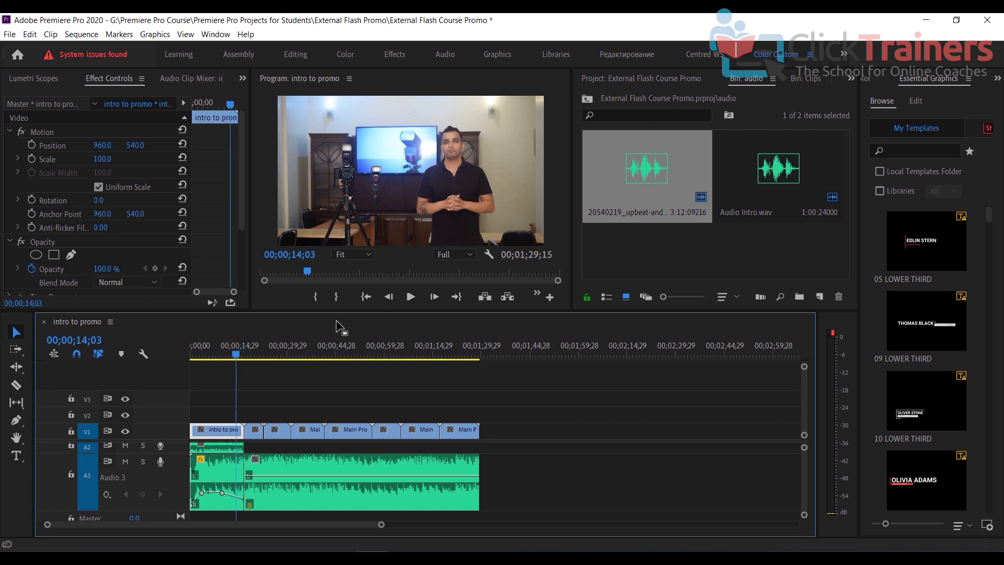
left_click(411, 298)
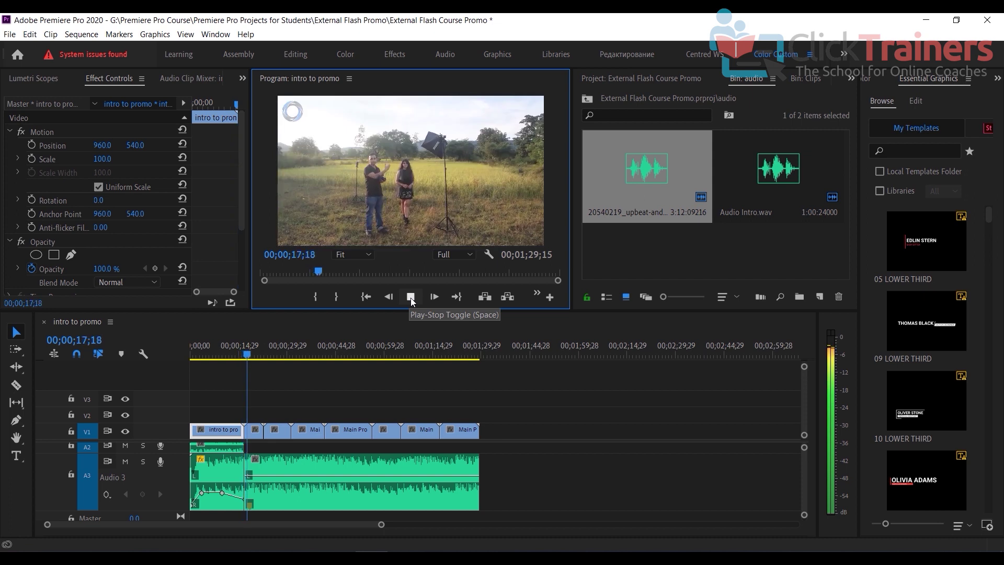
left_click(411, 297)
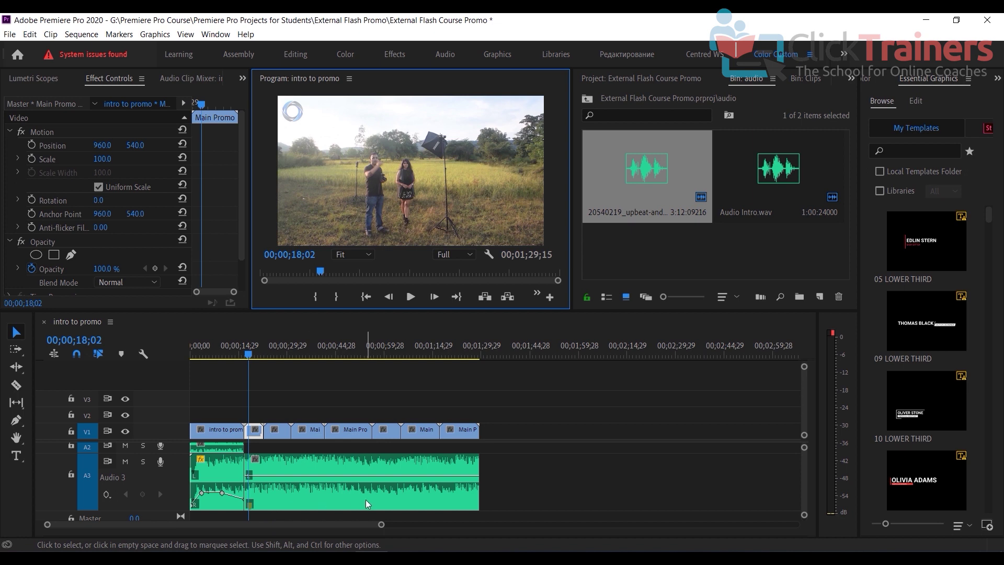
- Move the main music segment away from the intro, extend its start to an earlier part of the track, and butt it against the intro's music
left_click(3, 379)
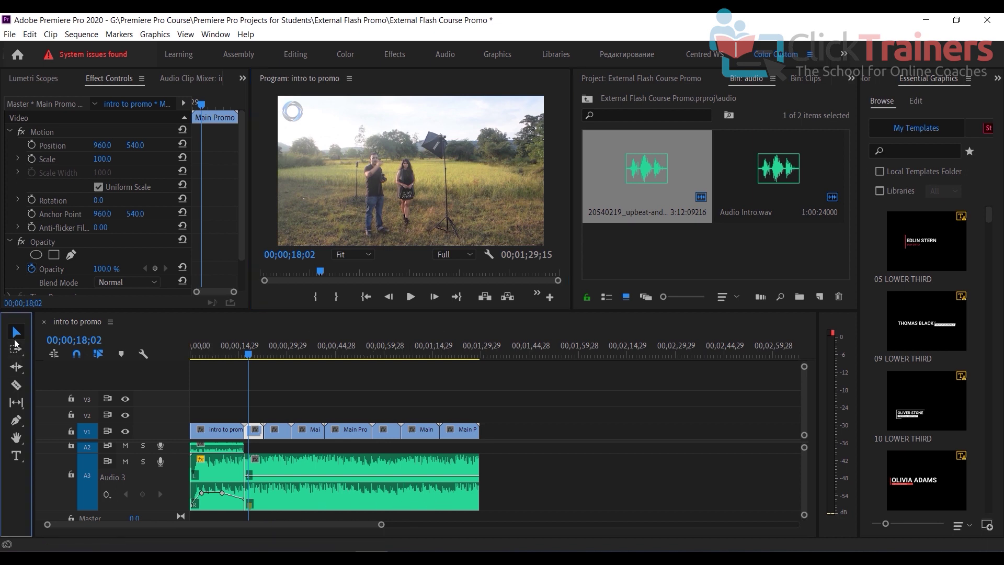
left_click_drag(292, 493, 433, 496)
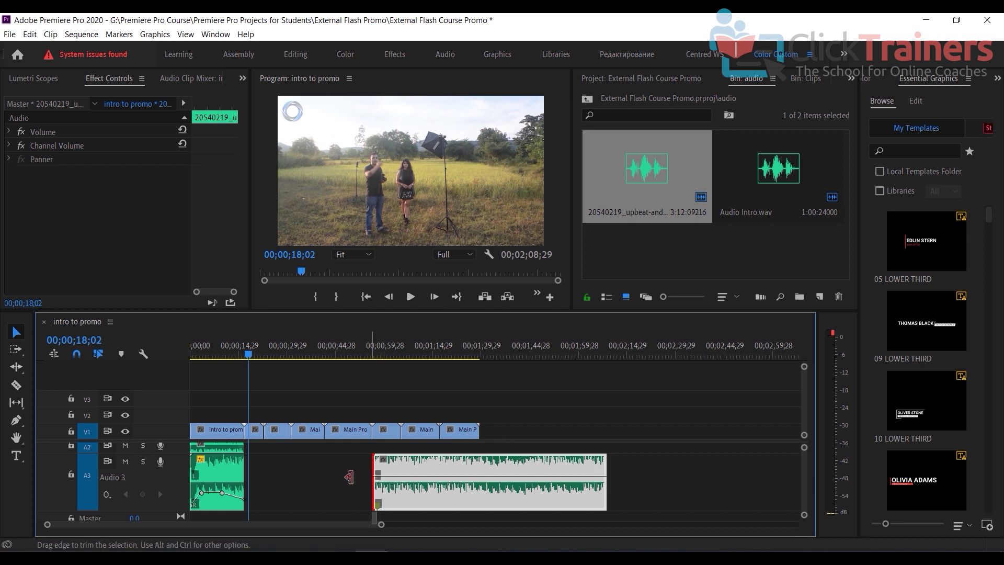
left_click_drag(349, 477, 310, 473)
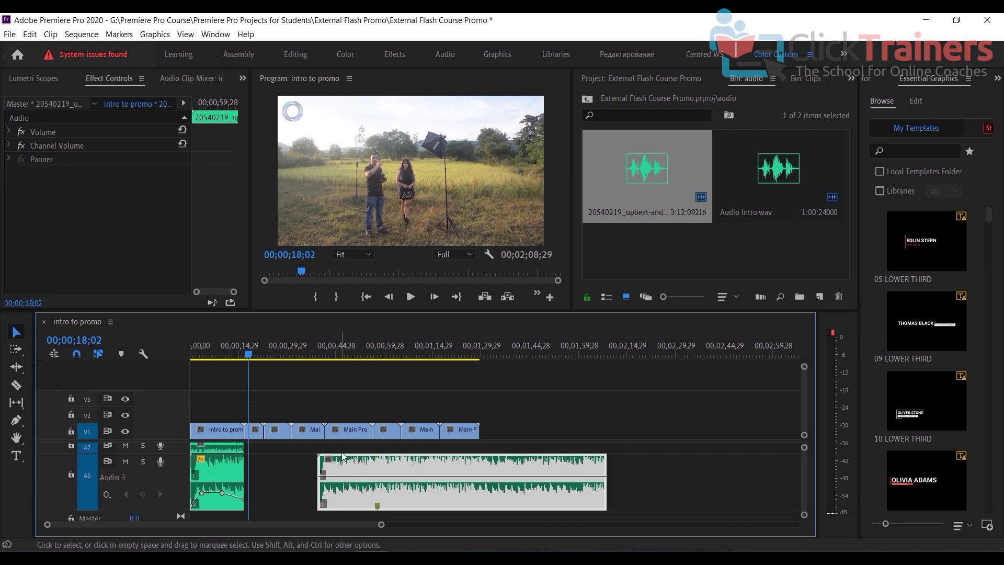
right_click(300, 466)
left_click(319, 451)
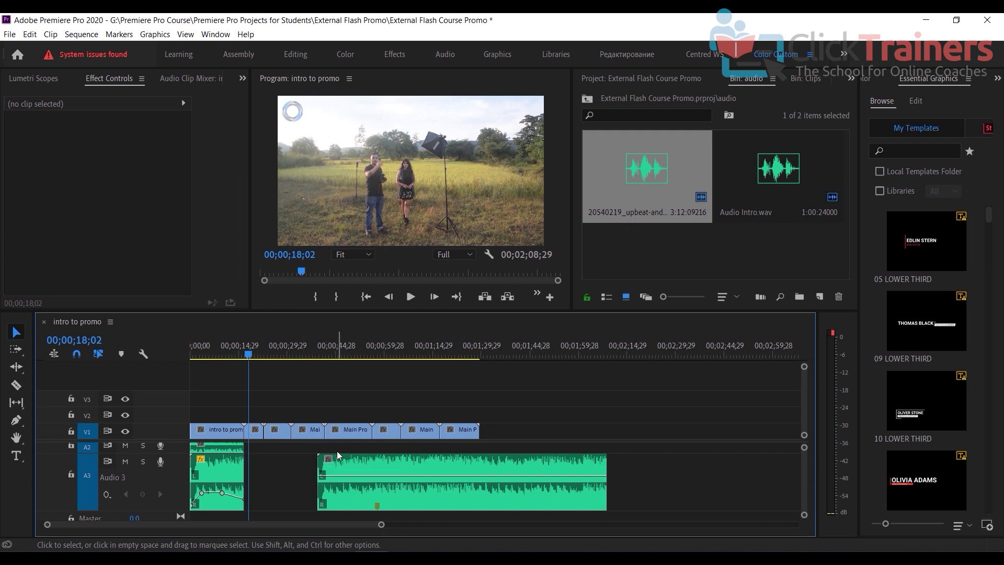
left_click(337, 451)
mouse_move(363, 476)
left_mouse_down()
mouse_move(365, 465)
mouse_move(366, 476)
left_mouse_up()
left_click(10, 332)
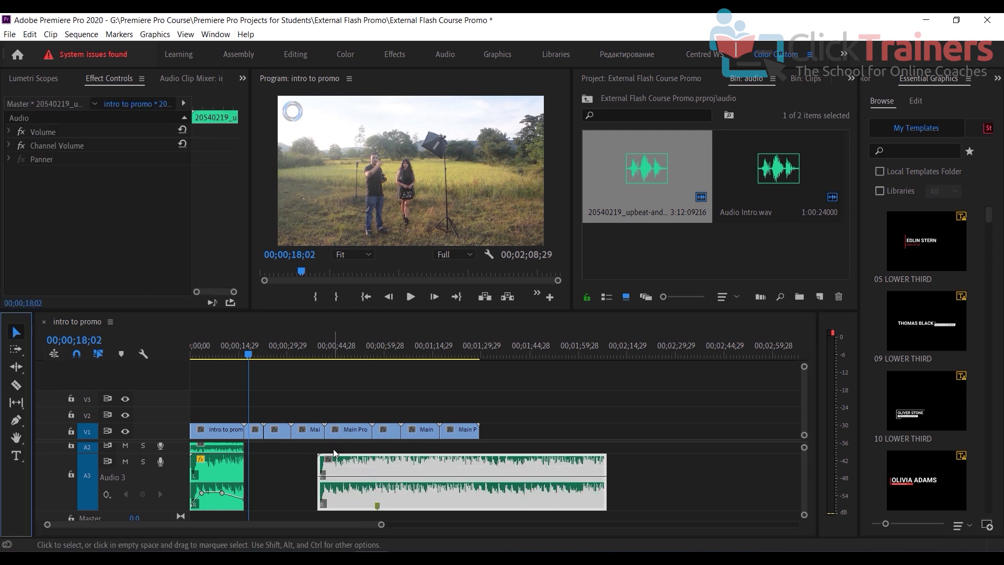
left_click_drag(583, 502, 513, 507)
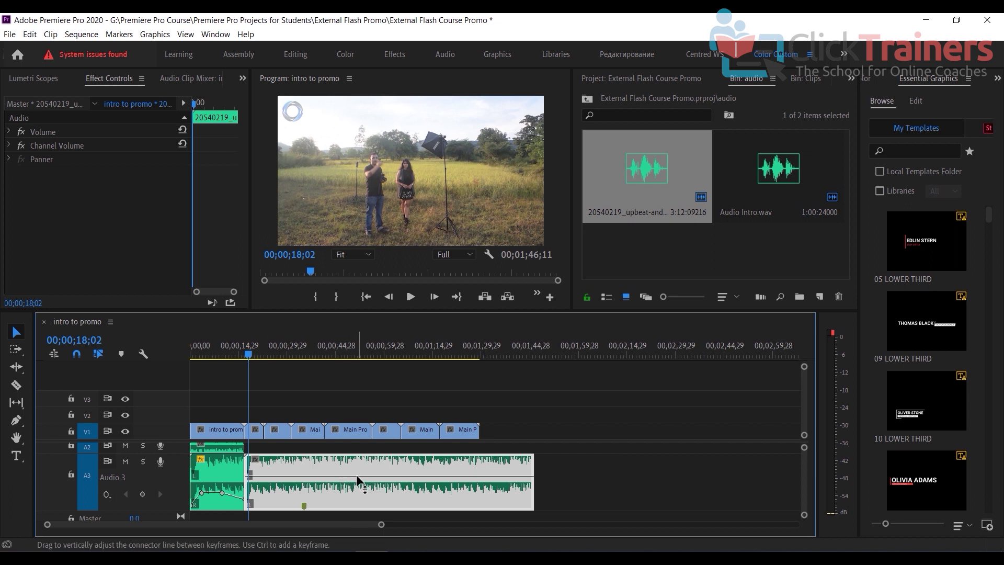
- Lower the main music segment's volume line and play from within the intro into Main Promo 1 to check the level
left_click_drag(357, 479, 357, 487)
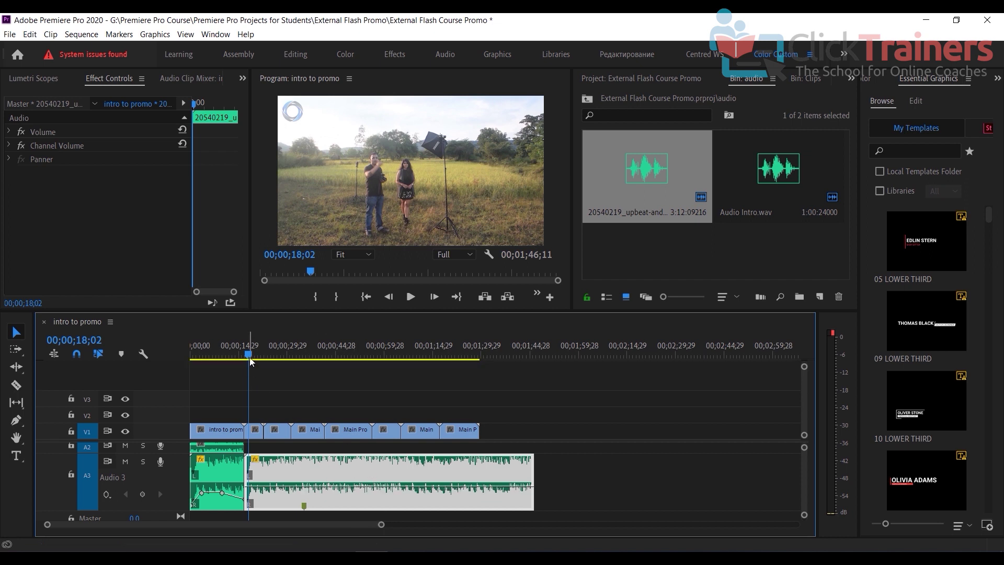
left_click_drag(250, 361, 211, 361)
left_click(411, 298)
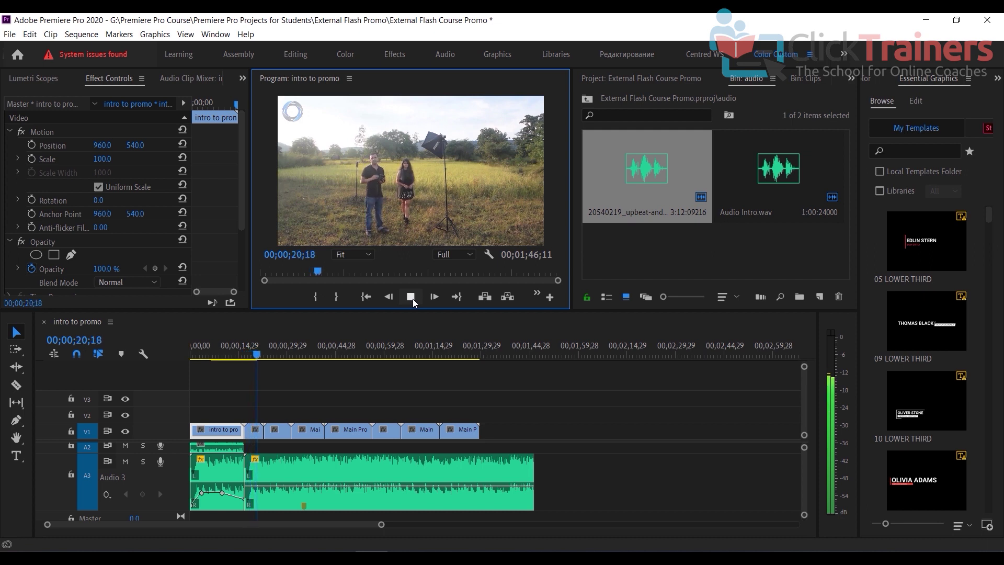
left_click(413, 302)
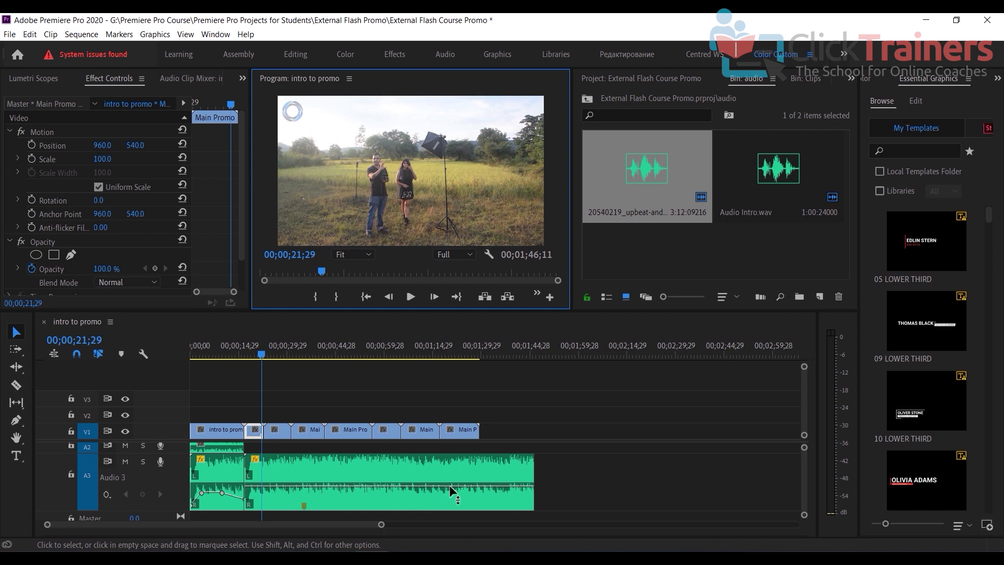
- Trim the end of the main music segment to match the end of the Main Promo 7 clip
left_click_drag(532, 475, 479, 475)
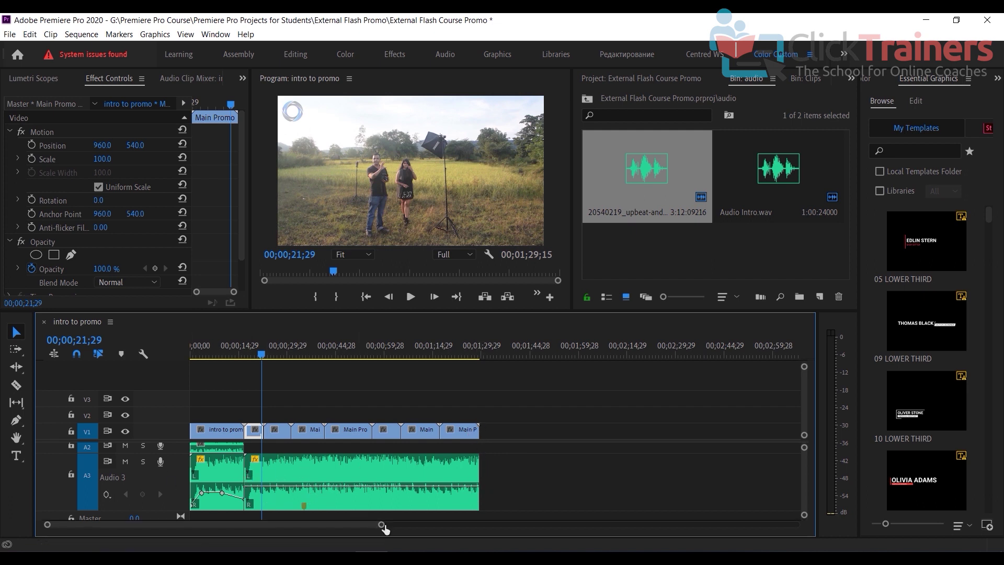
left_click_drag(381, 525, 331, 527)
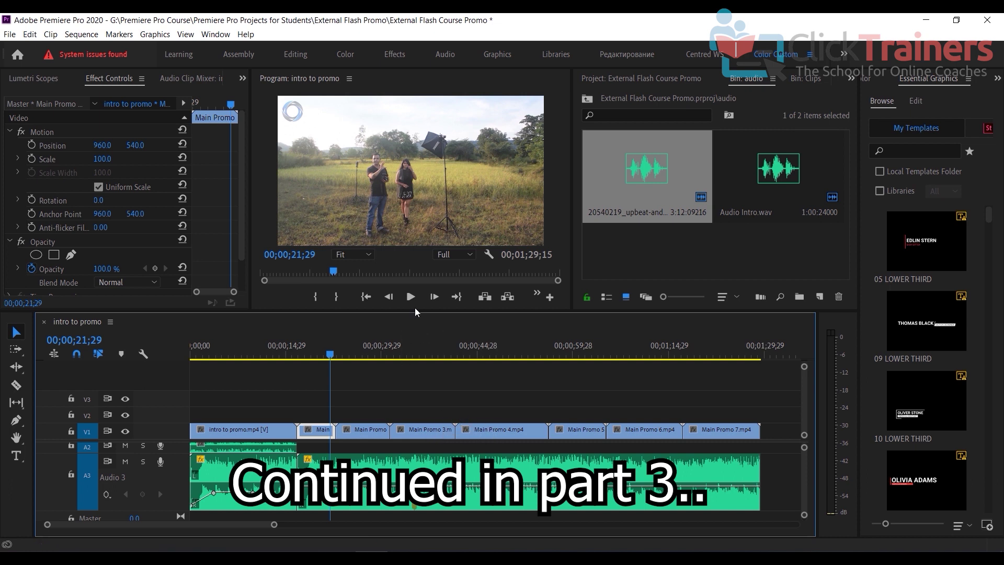
key("minus")
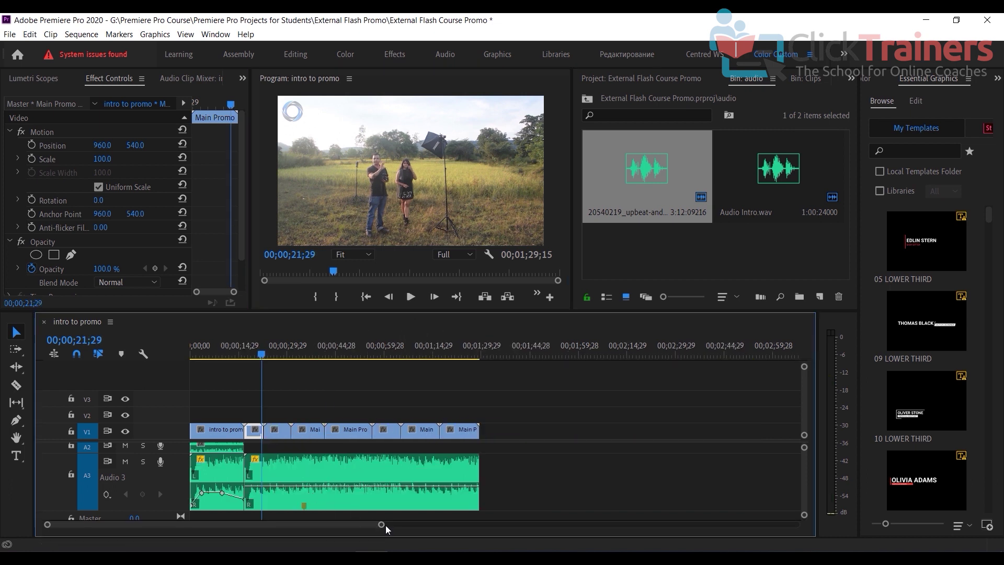
- Play the sequence from 00;00;21;29 into Main Promo 3 in an enlarged program preview to check the flash moment
left_click_drag(382, 525, 335, 530)
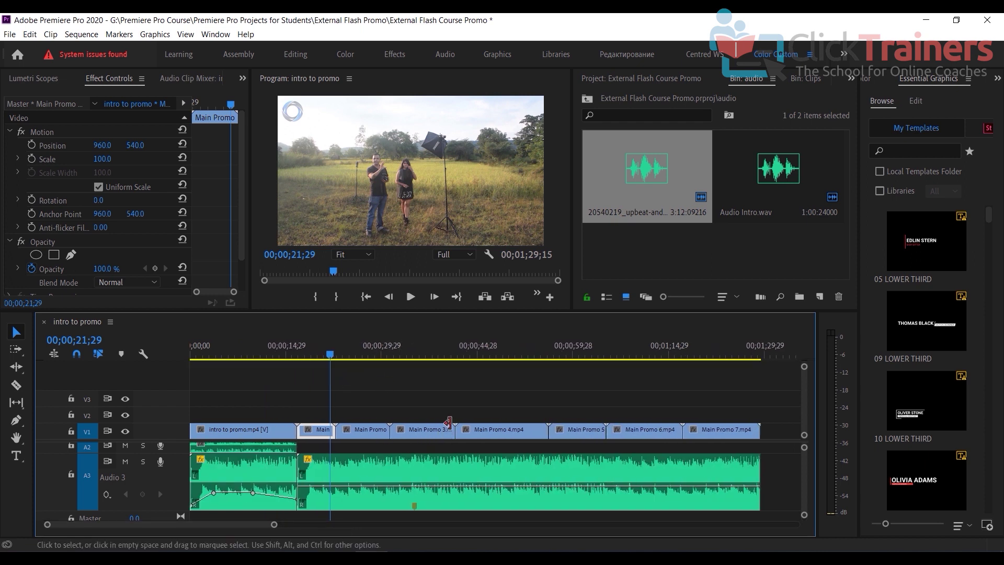
left_click(411, 297)
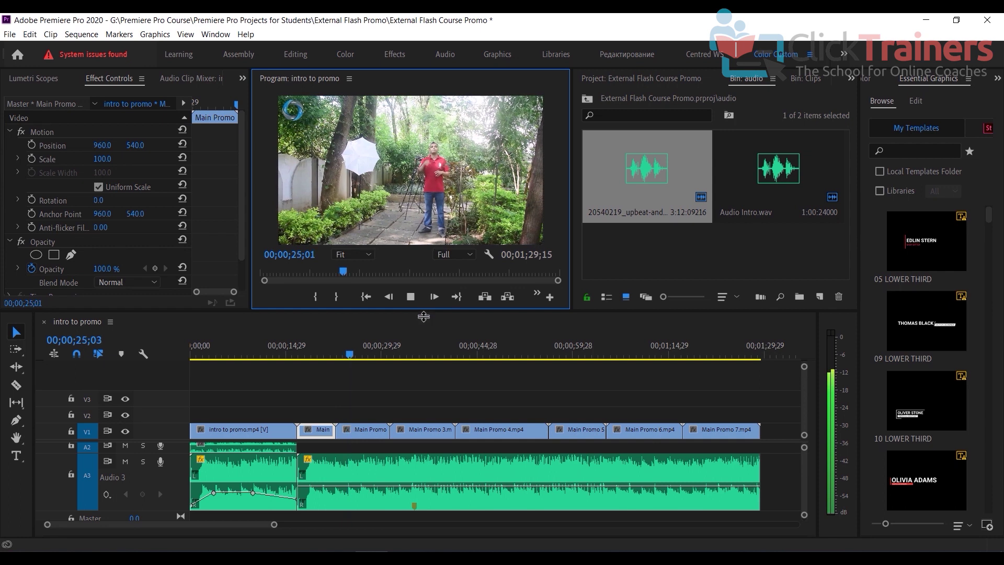
left_click_drag(426, 313, 449, 370)
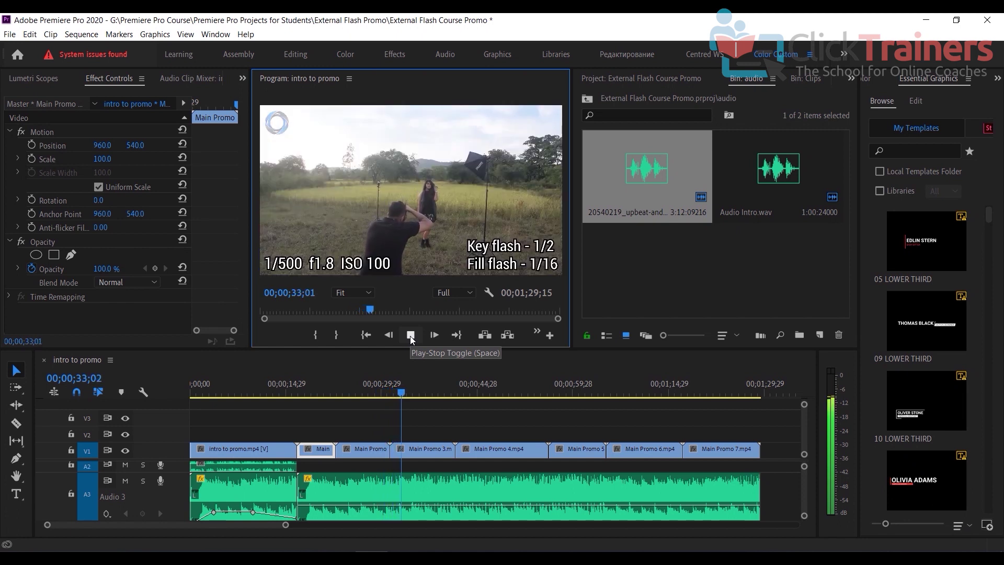
left_click(411, 334)
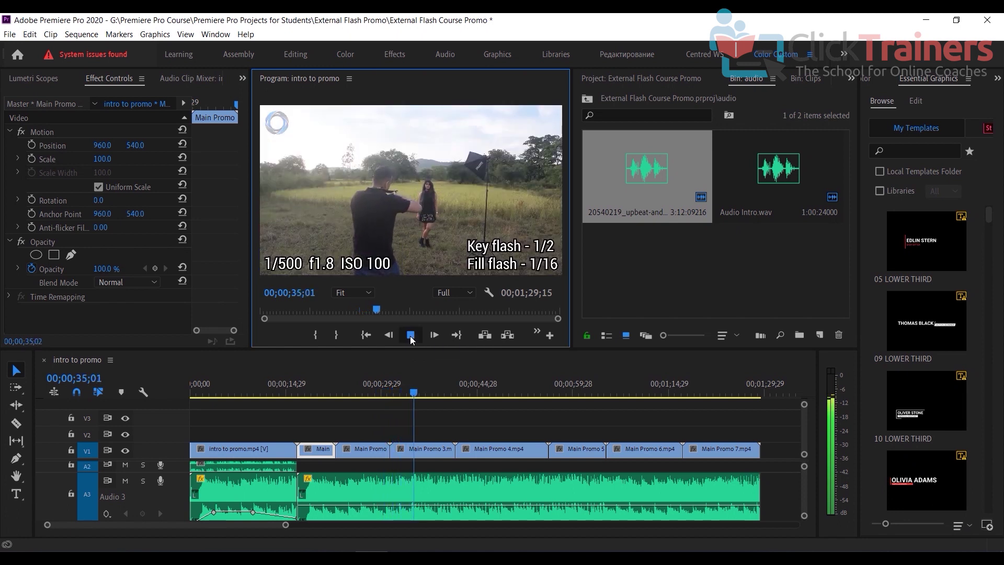
- Select the Main Promo 3 clip and replay it from 00;00;33;05 to compare the flash with the music
left_click(422, 453)
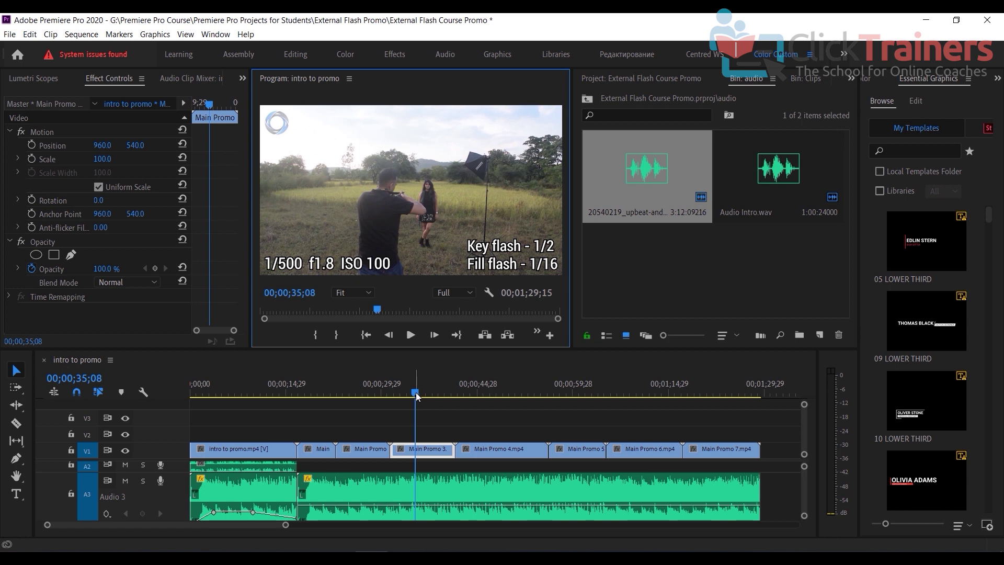
left_click_drag(416, 392, 401, 392)
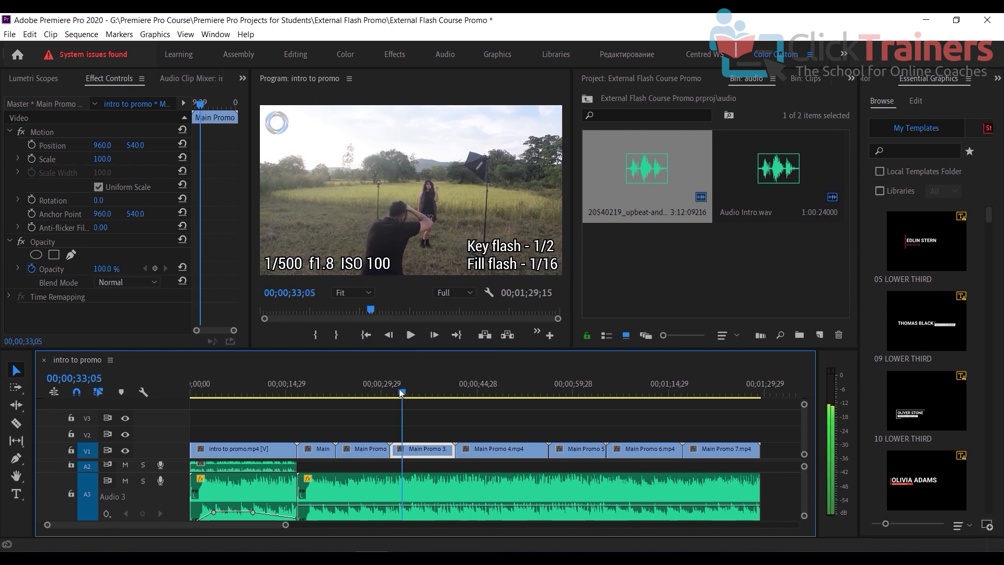
left_click(410, 340)
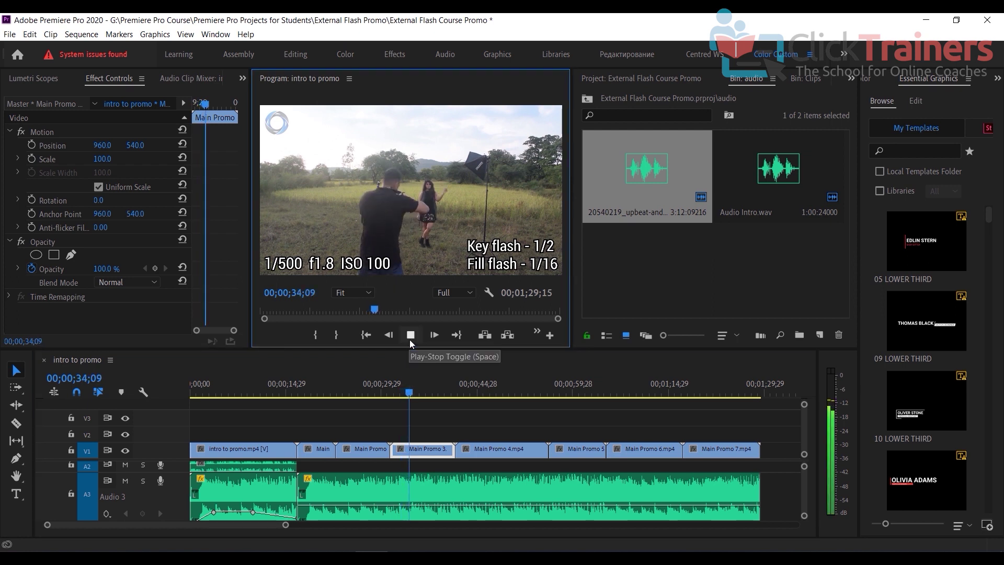
left_click(410, 340)
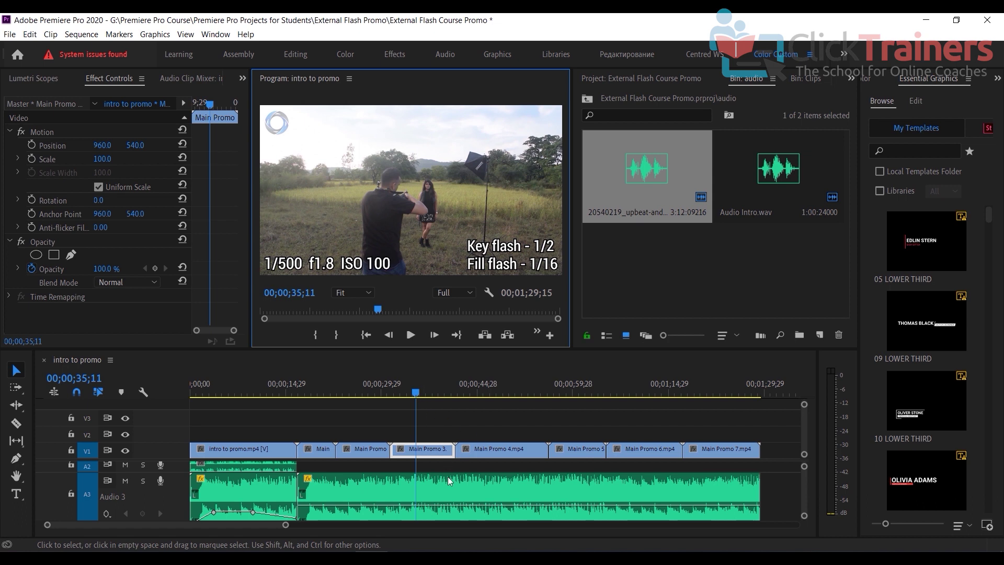
- Mute the Audio 3 music track and replay the early part of Main Promo 3 without music to find the flash
left_click(125, 481)
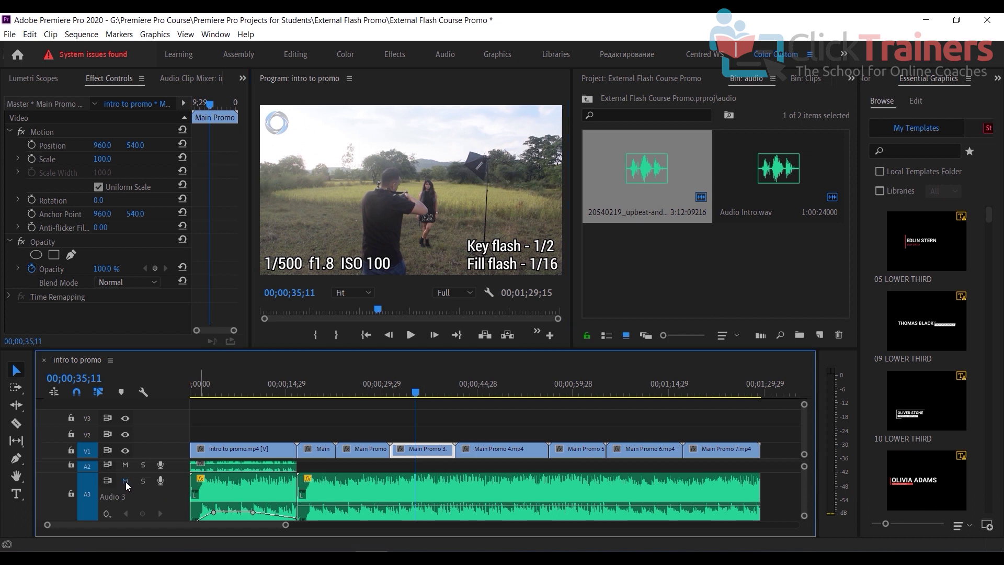
left_click_drag(408, 396, 403, 397)
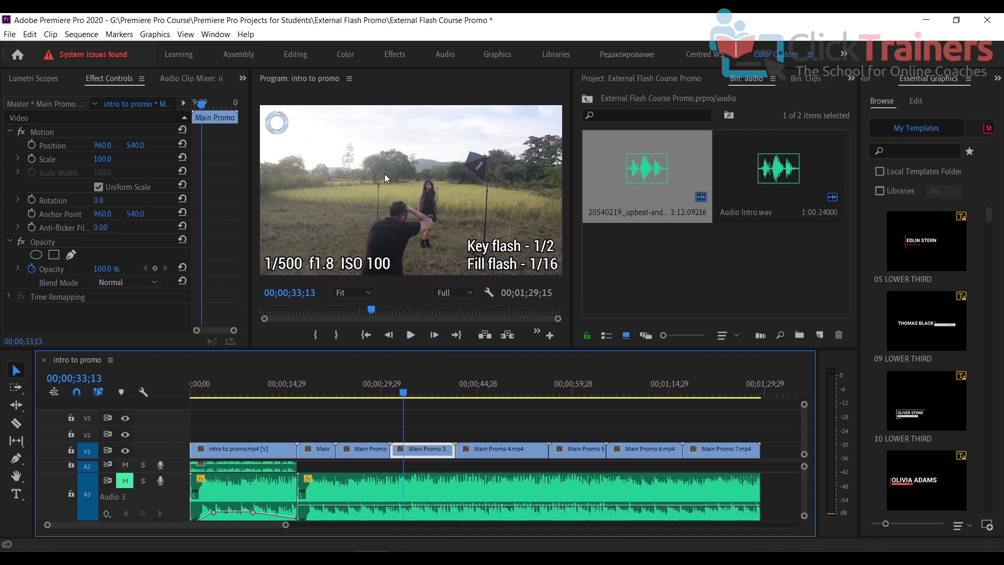
left_click(411, 337)
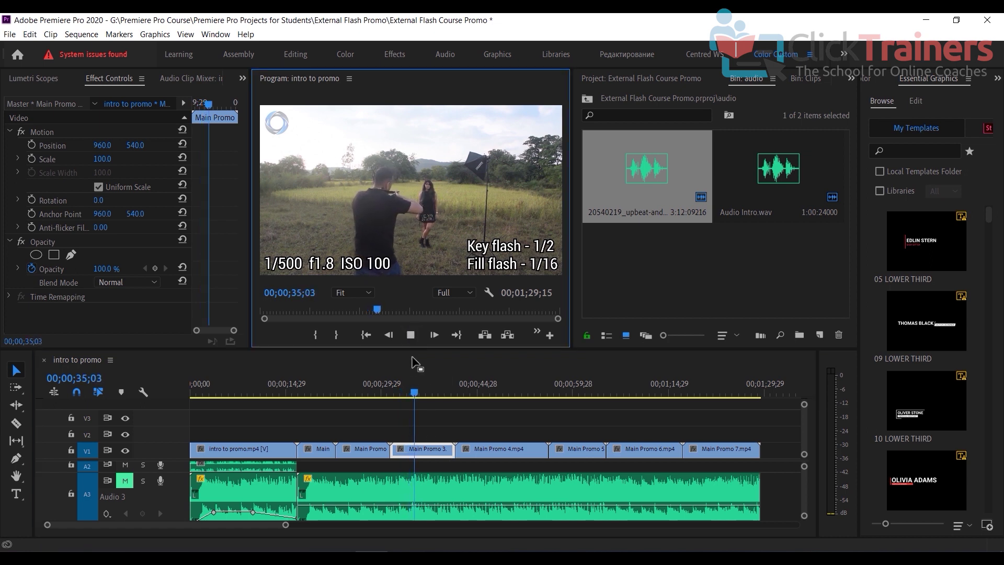
left_click_drag(416, 396, 399, 396)
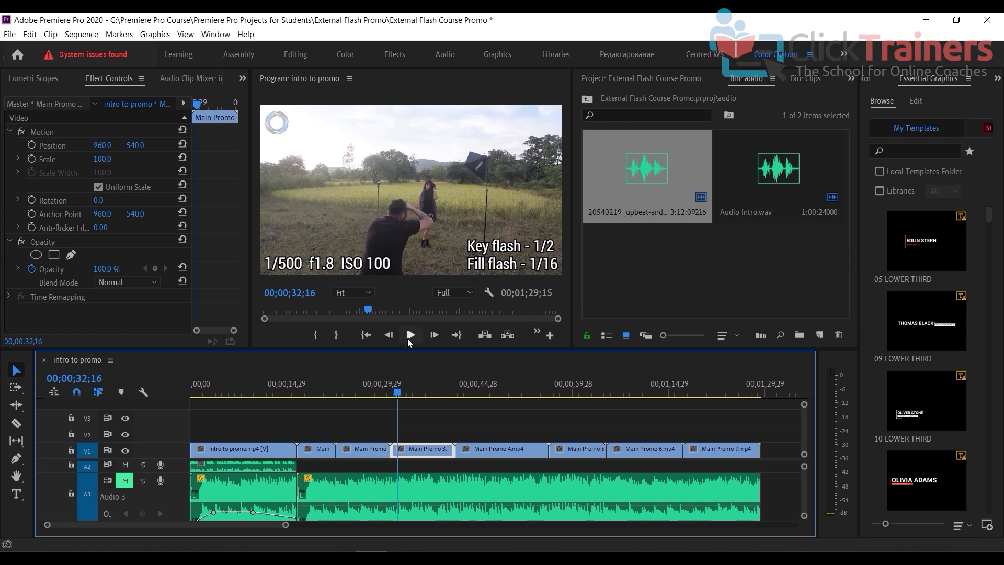
left_click(411, 336)
left_click(410, 337)
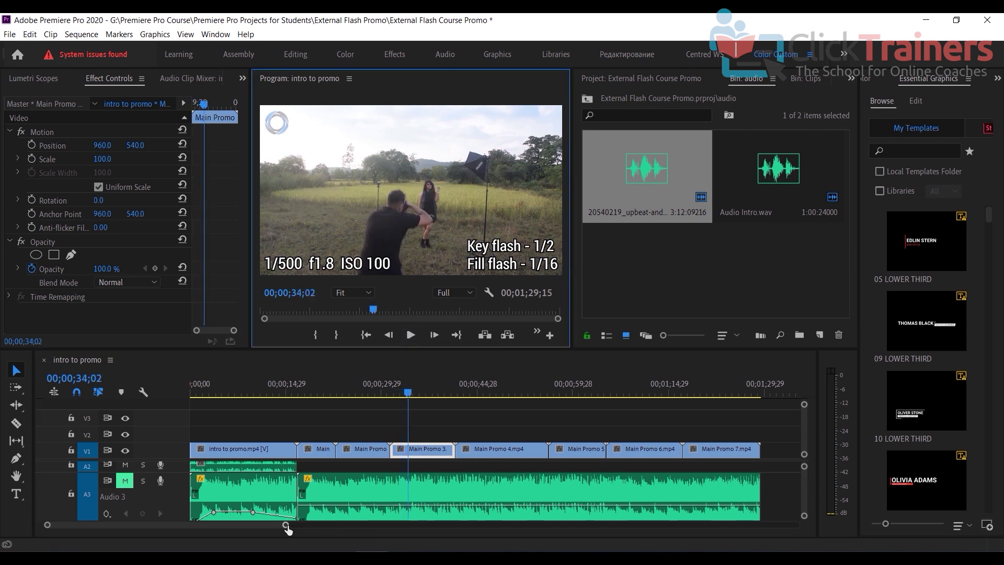
- Add a marker on the Main Promo 3 clip at 00;00;33;15, the frame where the flash fires
left_click_drag(288, 530, 230, 529)
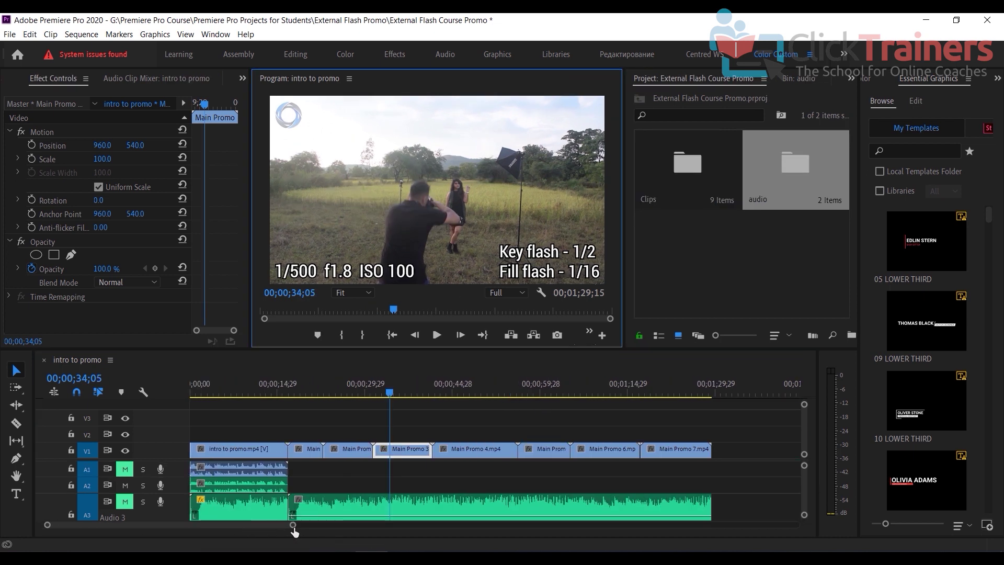
left_click_drag(295, 532, 156, 527)
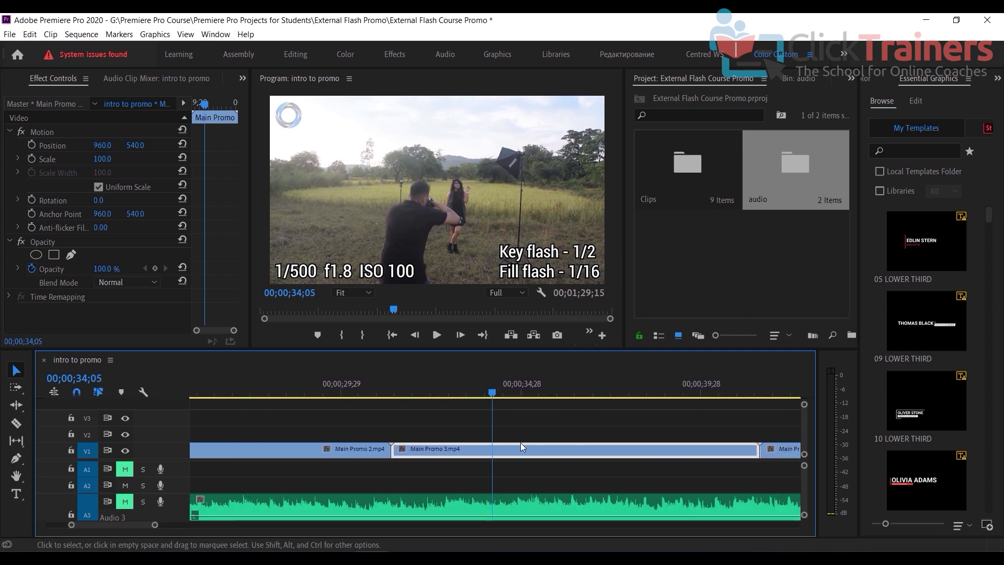
left_click_drag(495, 396, 471, 396)
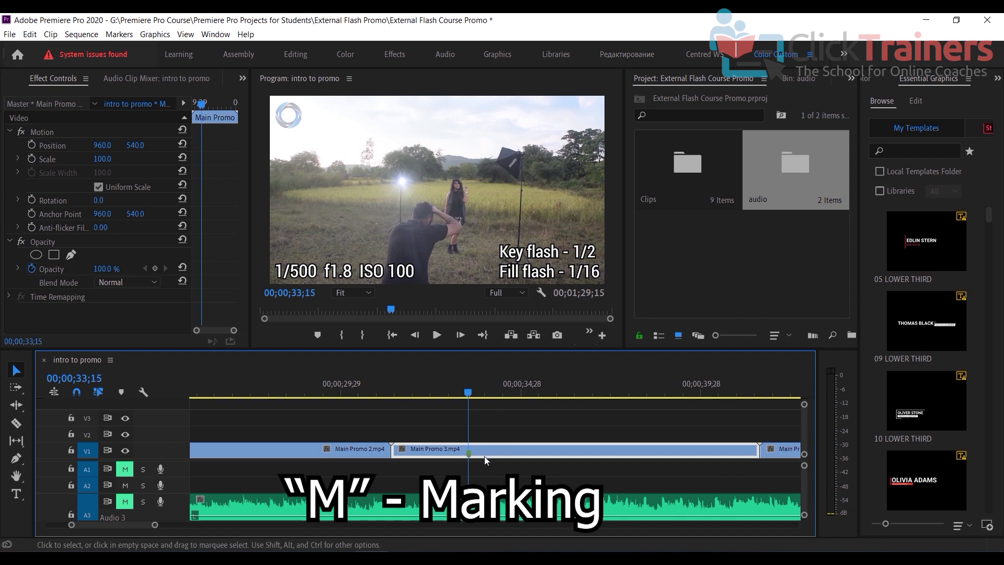
key("m")
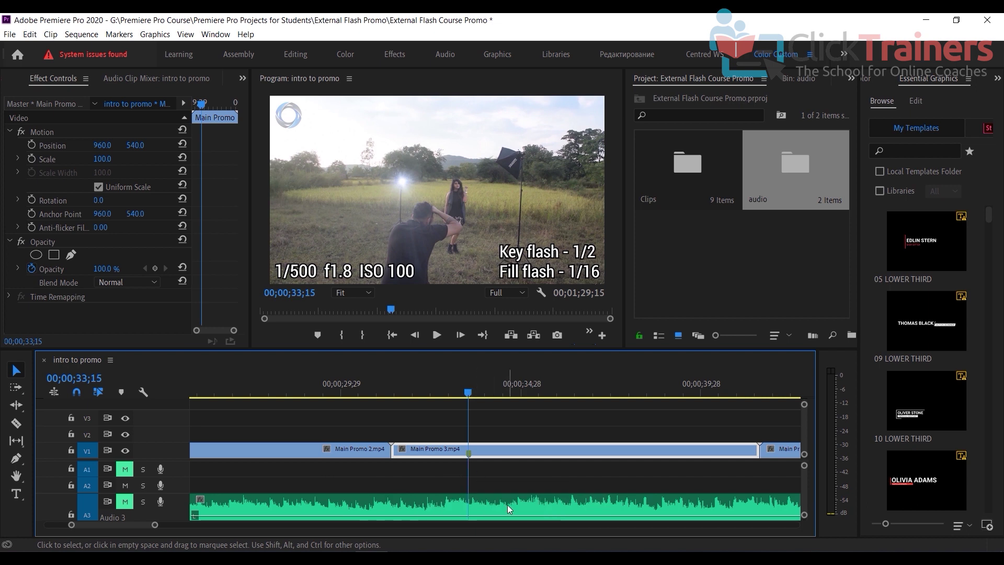
- Select the main music segment, unmute Audio 3, and play from 00;00;32;22 past the flash marker to hear the beat
left_click(505, 503)
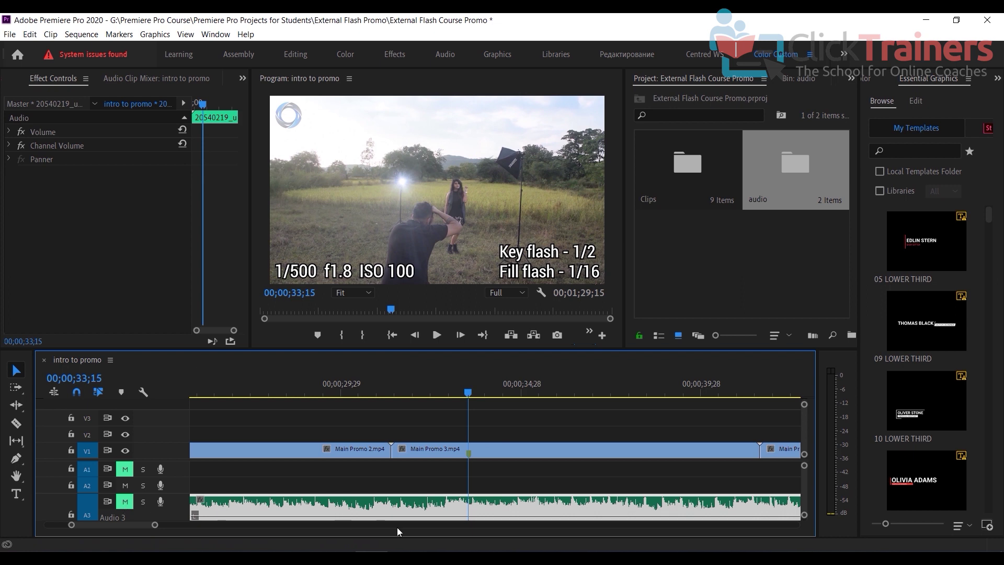
left_click(125, 502)
left_click_drag(463, 393, 443, 398)
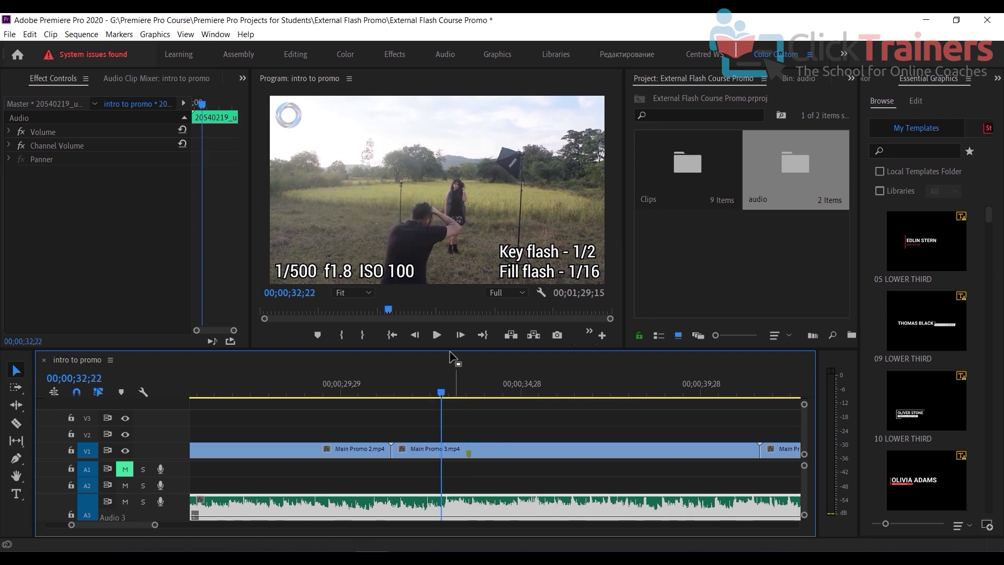
left_click(437, 336)
left_click(437, 335)
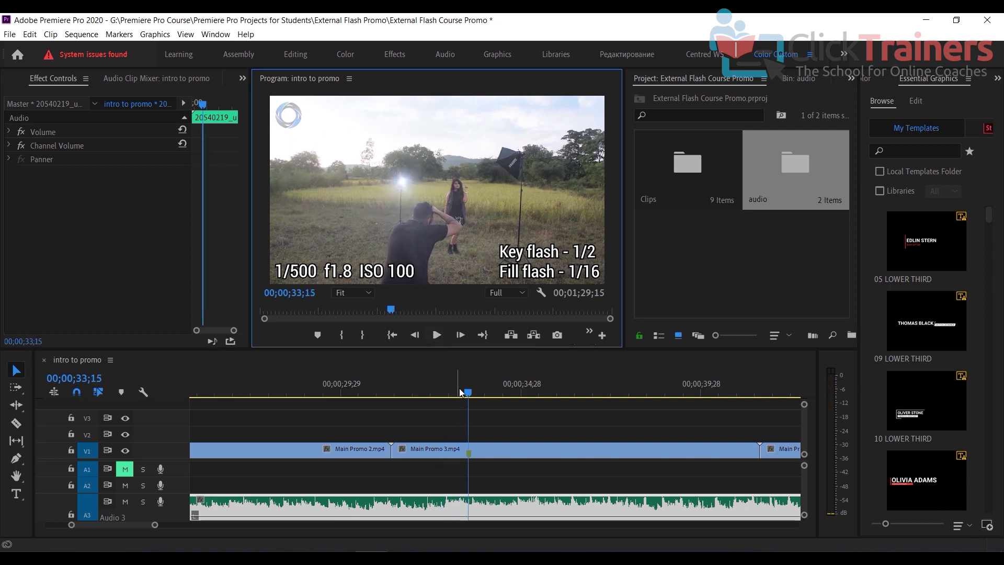
left_click(441, 338)
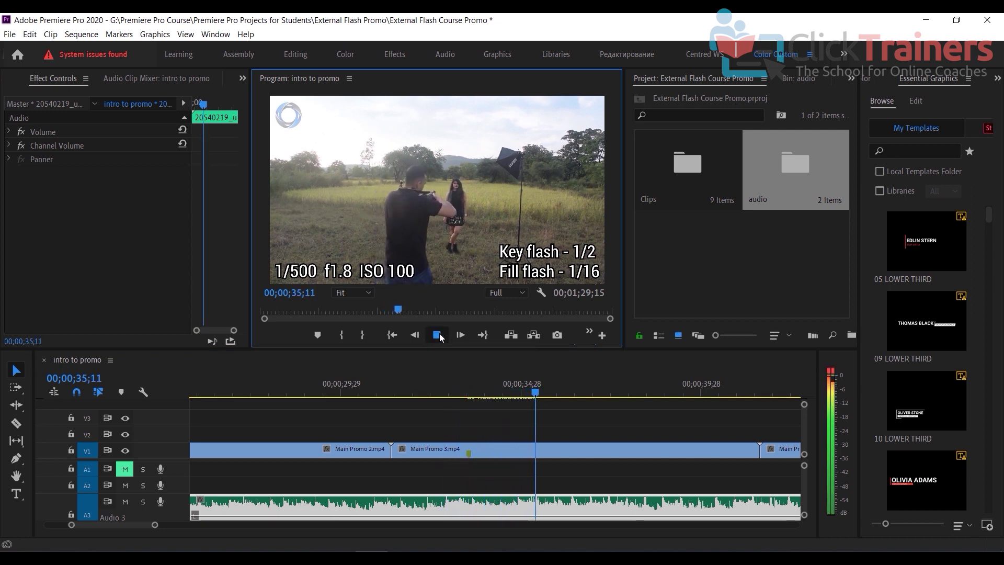
left_click(441, 337)
- Enlarge the Audio 3 waveform and replay the music from 00;00;34;23 to locate the beat after the flash marker
left_click_drag(535, 394, 521, 396)
scroll(154, 526, "up", 3)
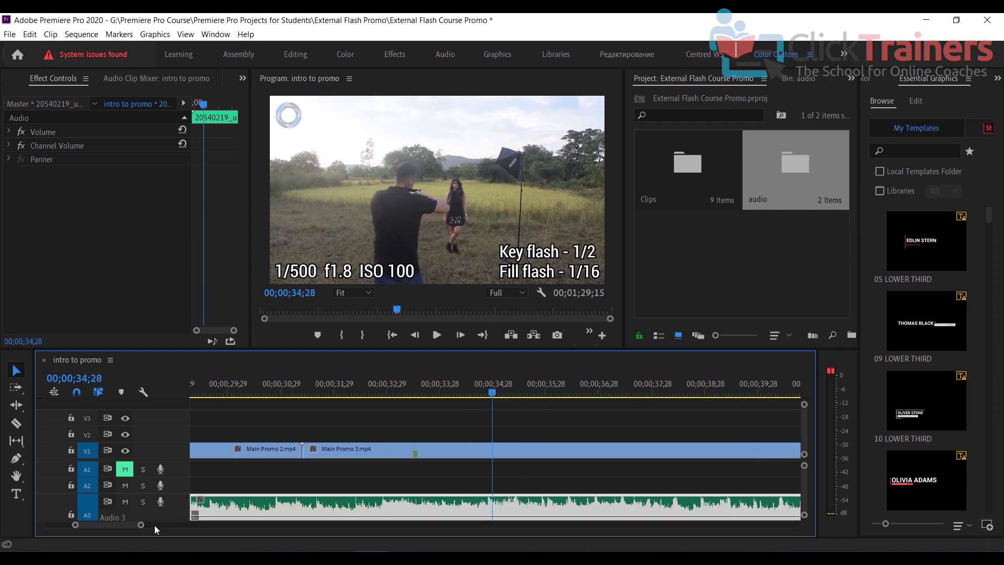
scroll(805, 477, "down", 2)
scroll(806, 481, "up", 3)
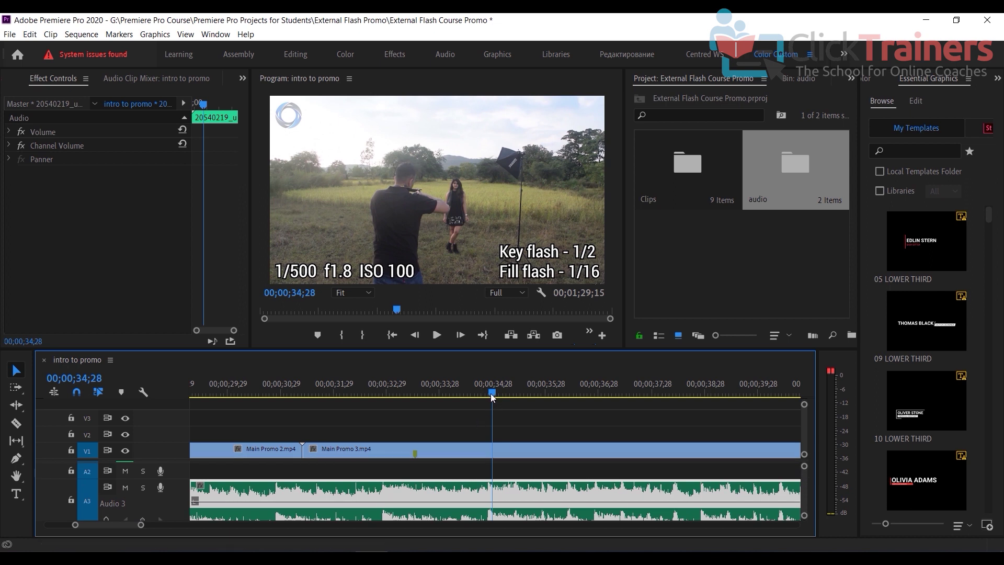
left_click_drag(492, 393, 483, 393)
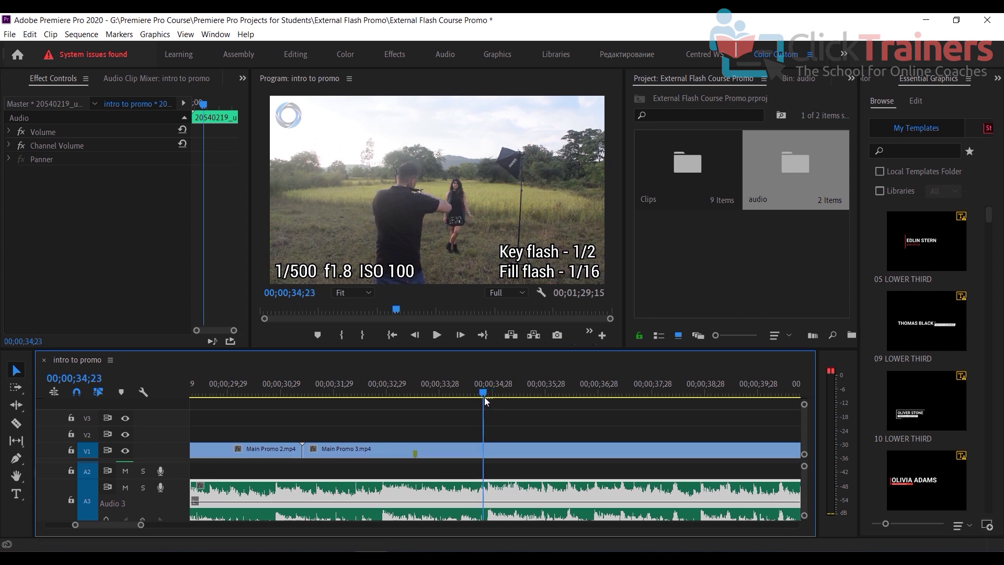
left_click(437, 334)
left_click(437, 335)
left_click_drag(508, 393, 467, 394)
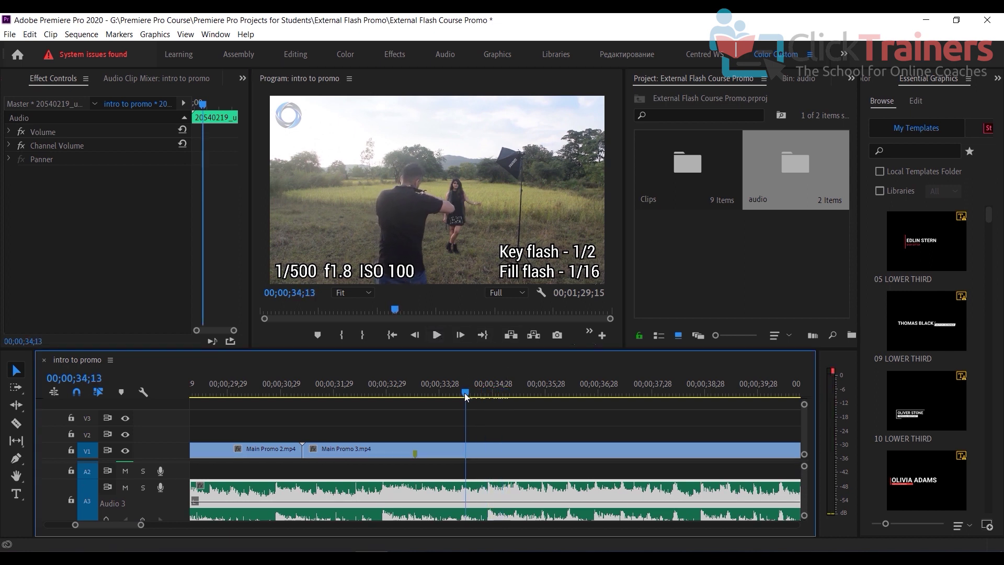
- Replay the music past 00;00;34;28 and mark its beat at 00;00;34;27 on the main music segment
left_click_drag(140, 525, 118, 527)
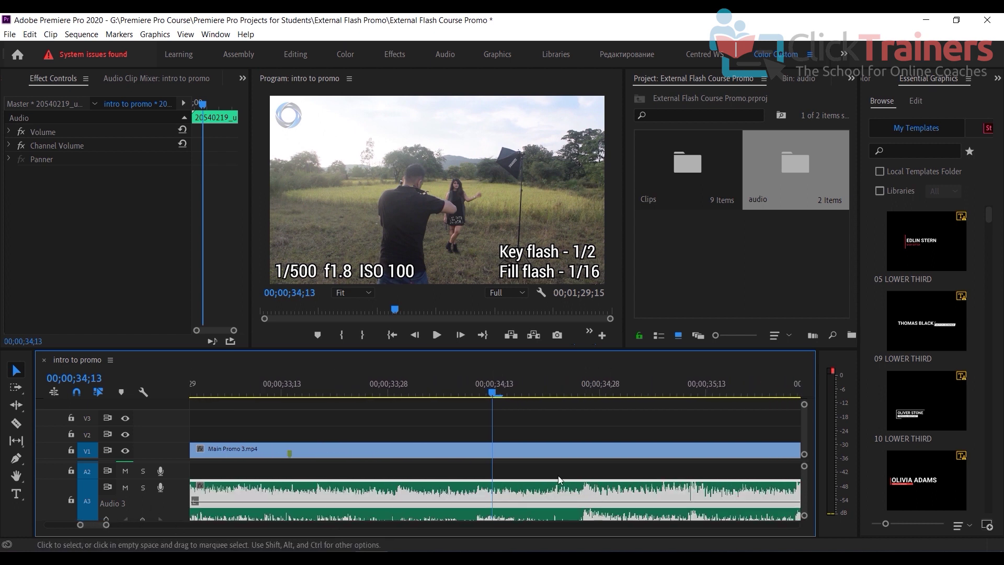
left_click_drag(471, 386, 369, 382)
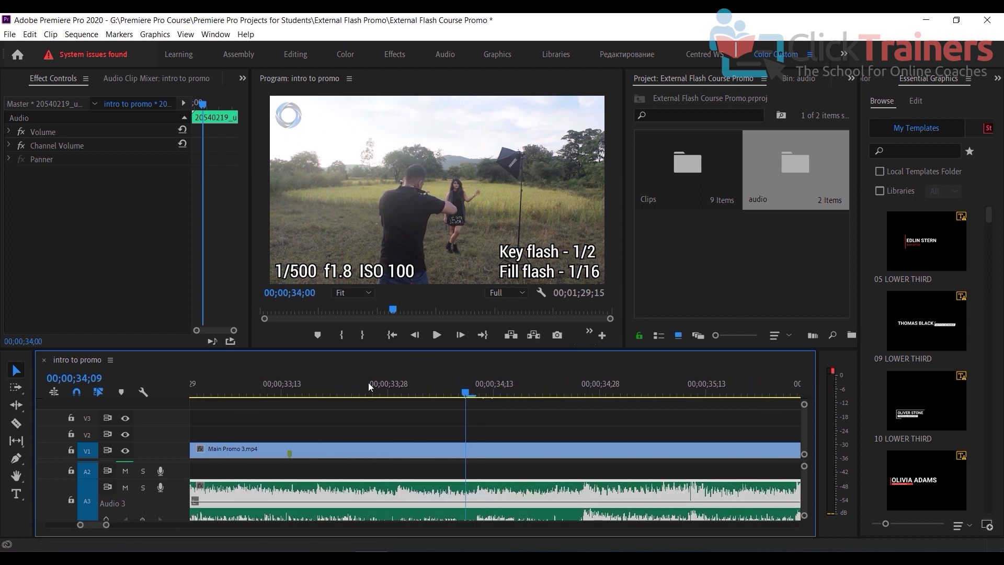
left_click(442, 334)
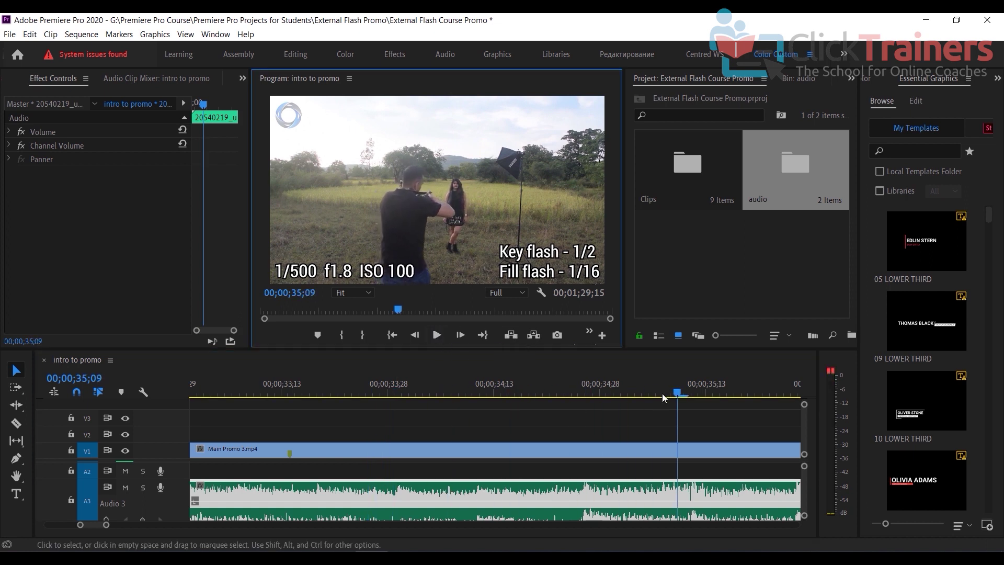
left_click(589, 390)
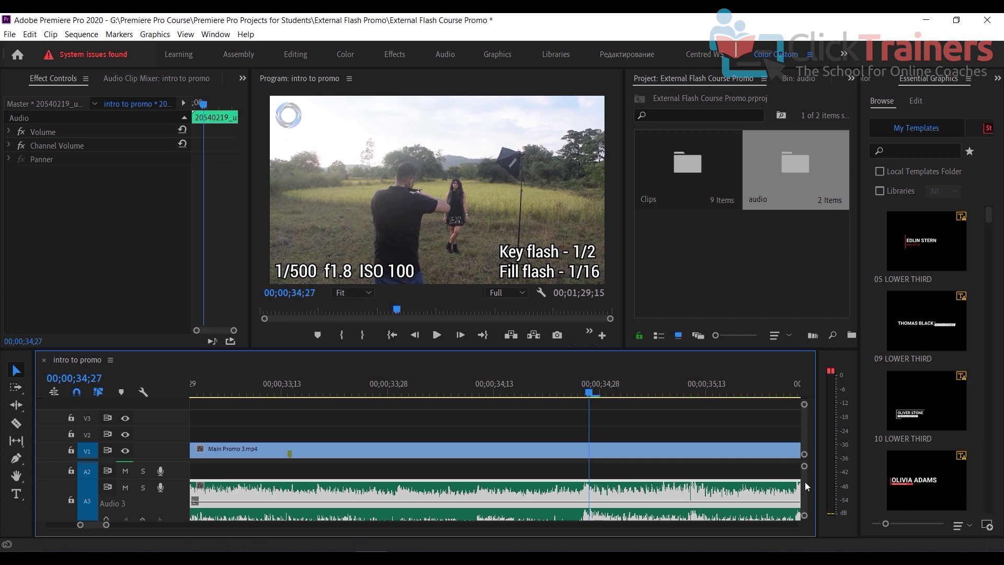
scroll(806, 482, "down", 2)
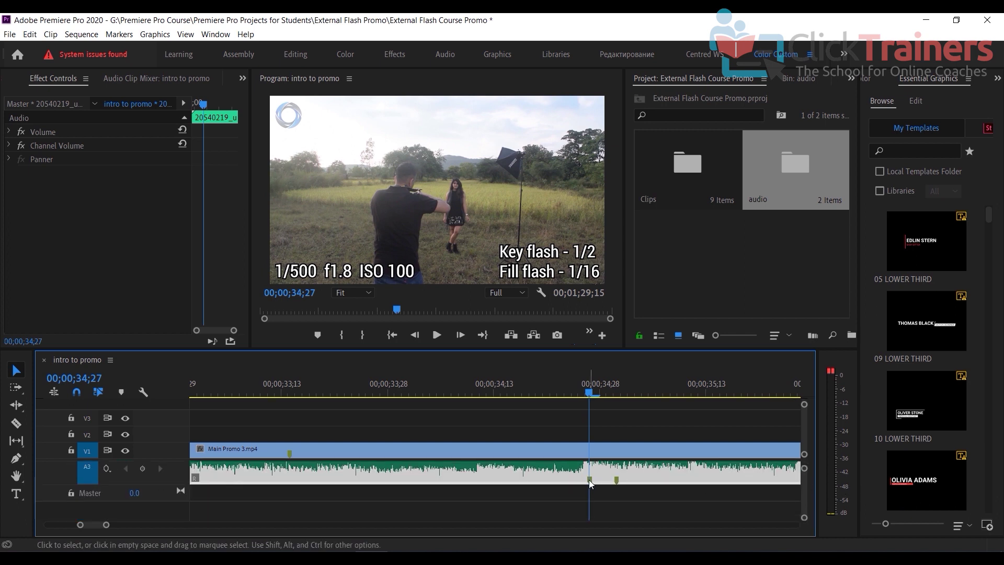
scroll(808, 487, "up", 2)
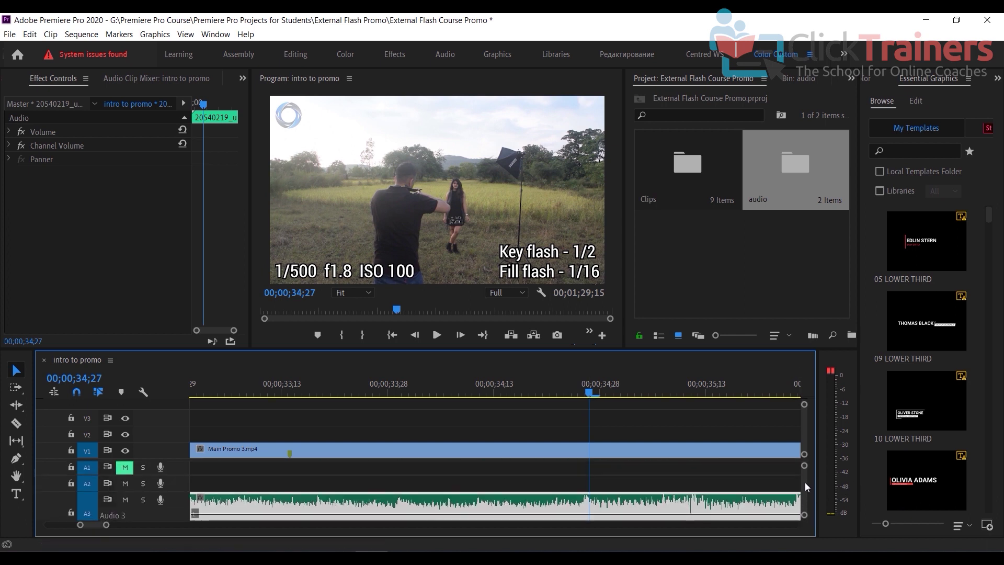
- Trim the start of Main Promo 4 to open a gap after Main Promo 3
left_click_drag(107, 525, 314, 533)
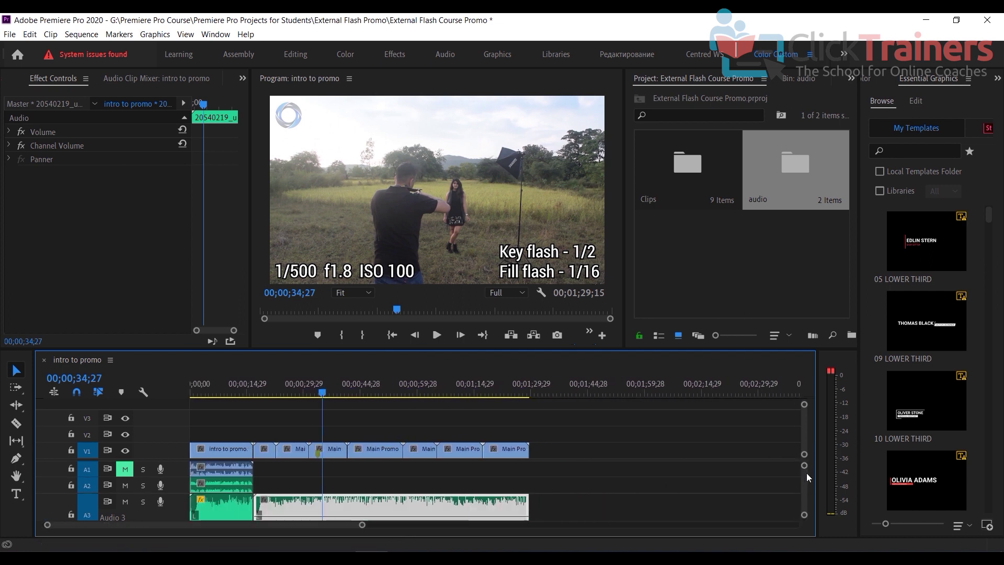
scroll(808, 477, "down", 4)
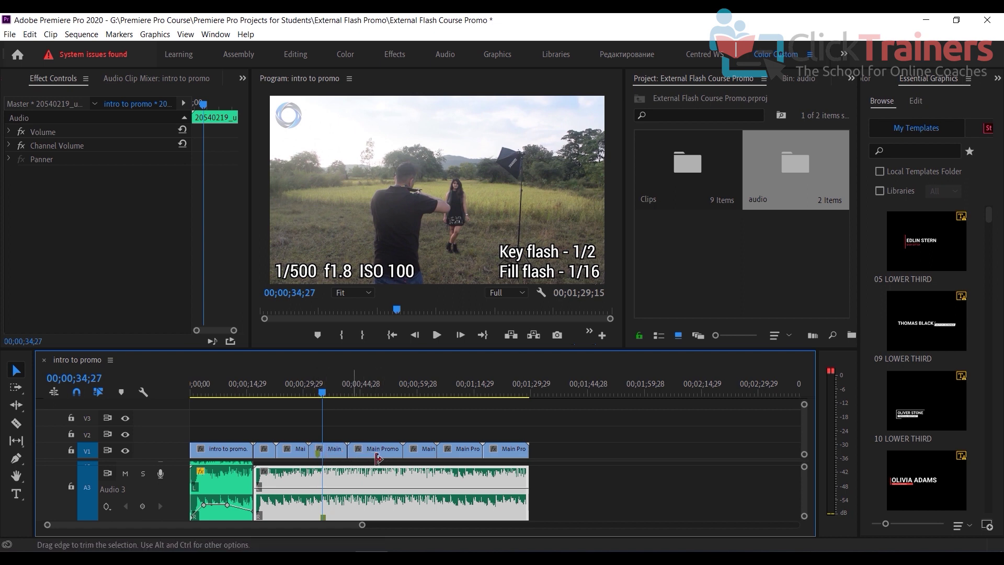
left_click_drag(351, 450, 360, 451)
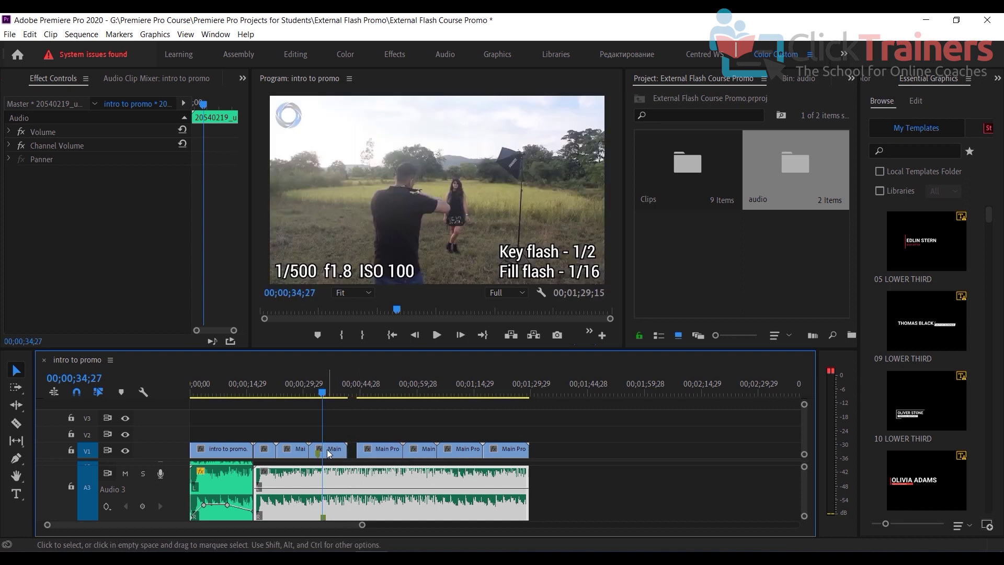
- Move Main Promo 3 until its flash marker aligns with the music beat marker at 00;00;34;27, trimming Main Promo 4's start further for room
left_click(337, 455)
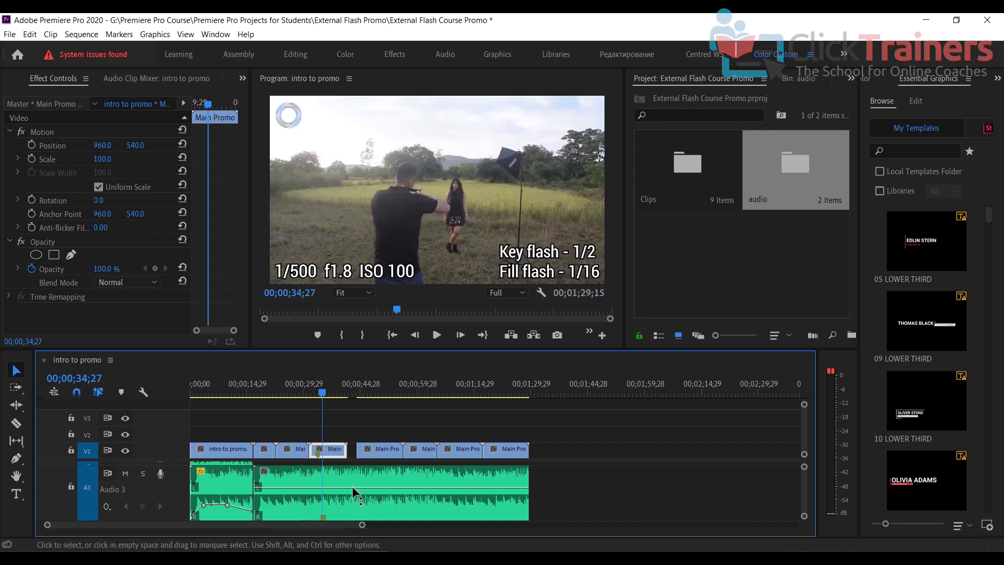
left_click_drag(359, 531, 258, 532)
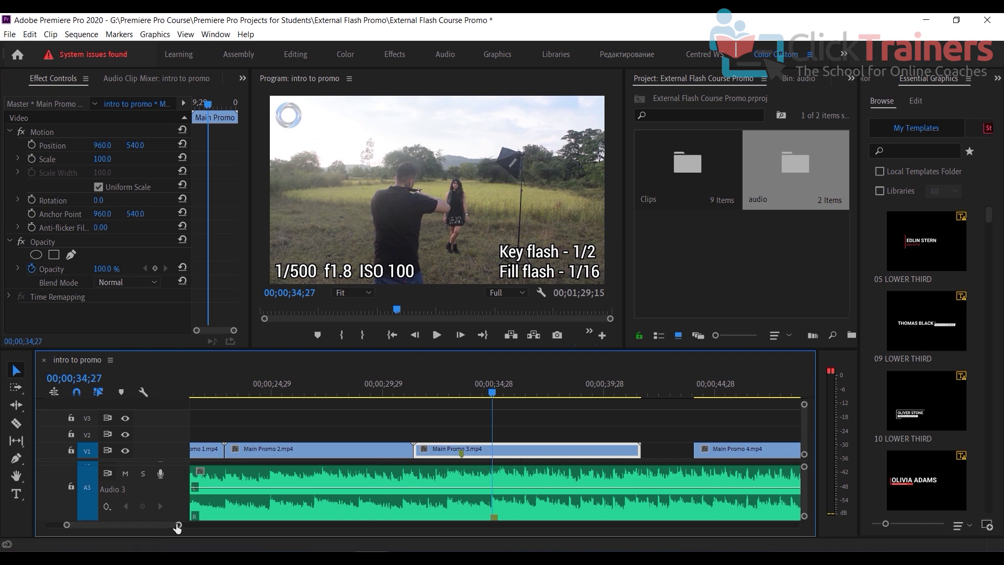
scroll(171, 528, "up", 5)
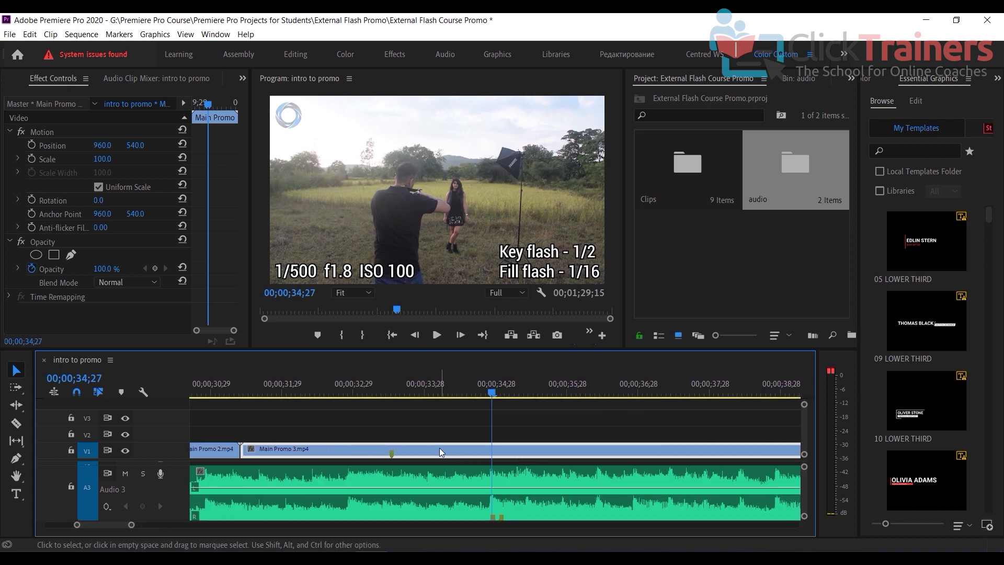
left_click_drag(437, 452, 456, 455)
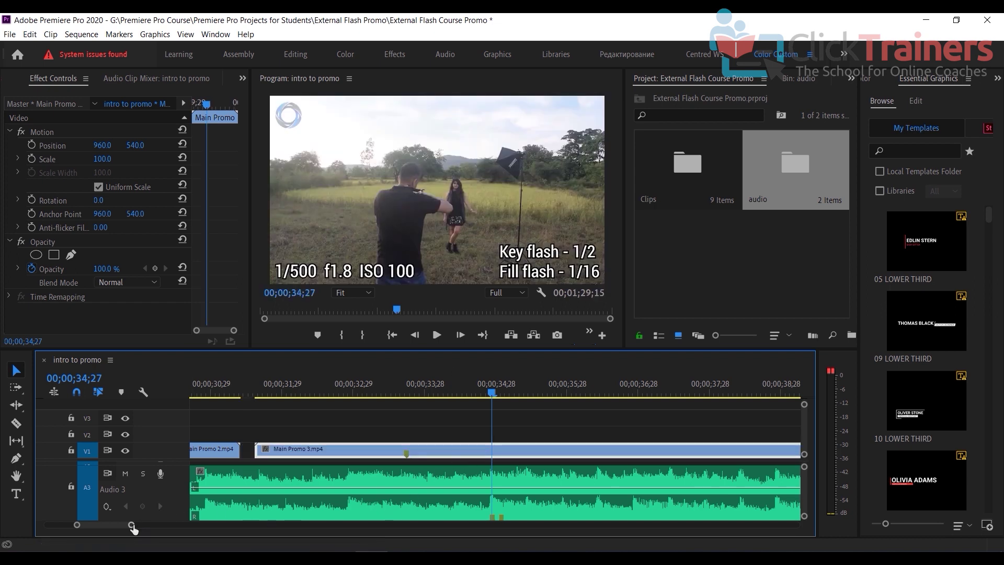
scroll(133, 529, "down", 5)
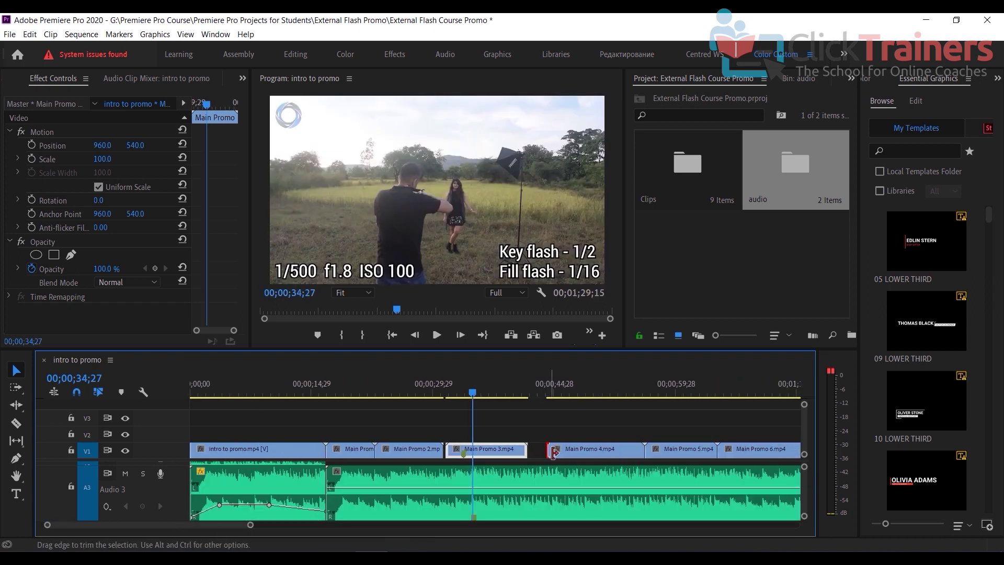
left_click_drag(554, 453, 573, 453)
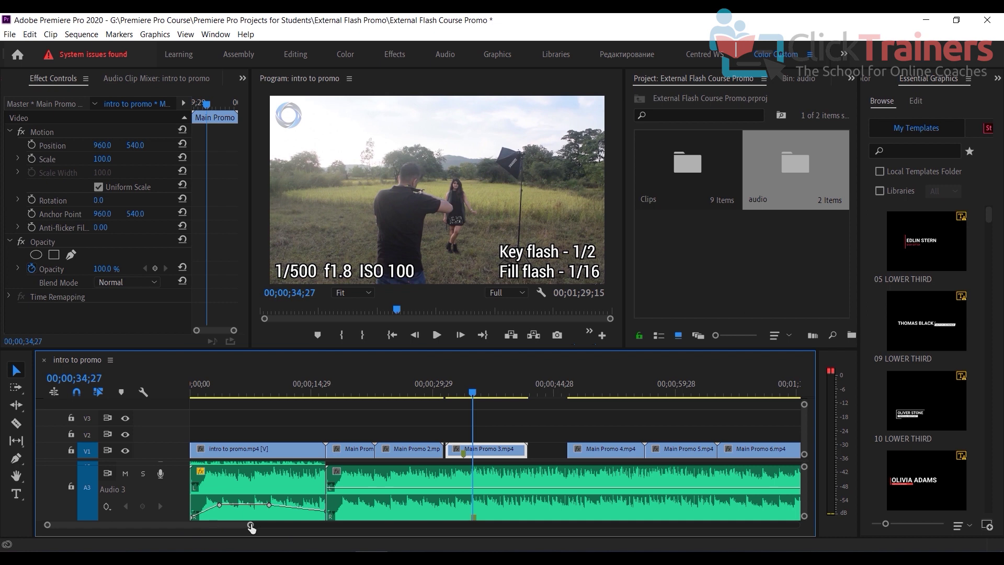
left_click_drag(251, 526, 183, 531)
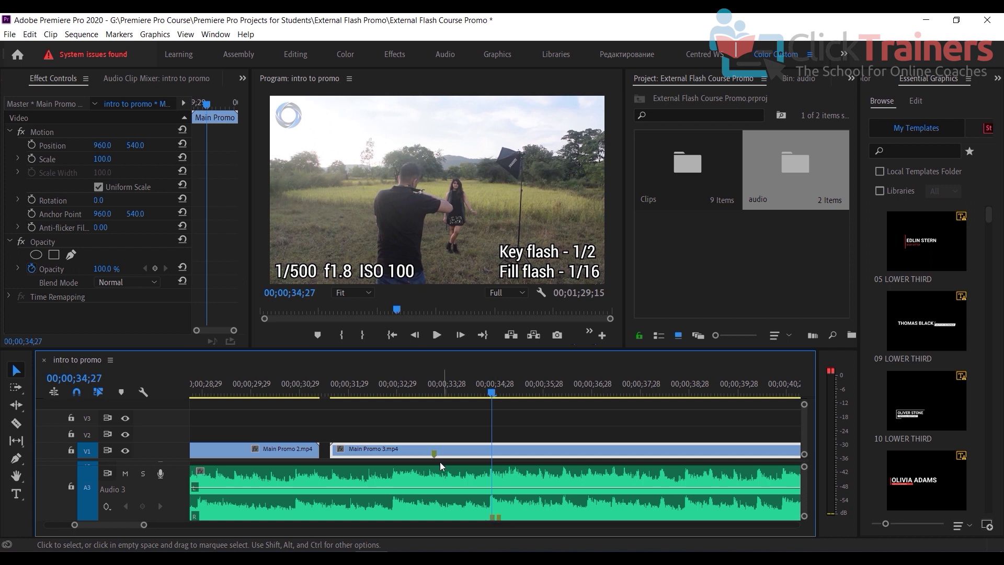
left_click_drag(471, 450, 500, 448)
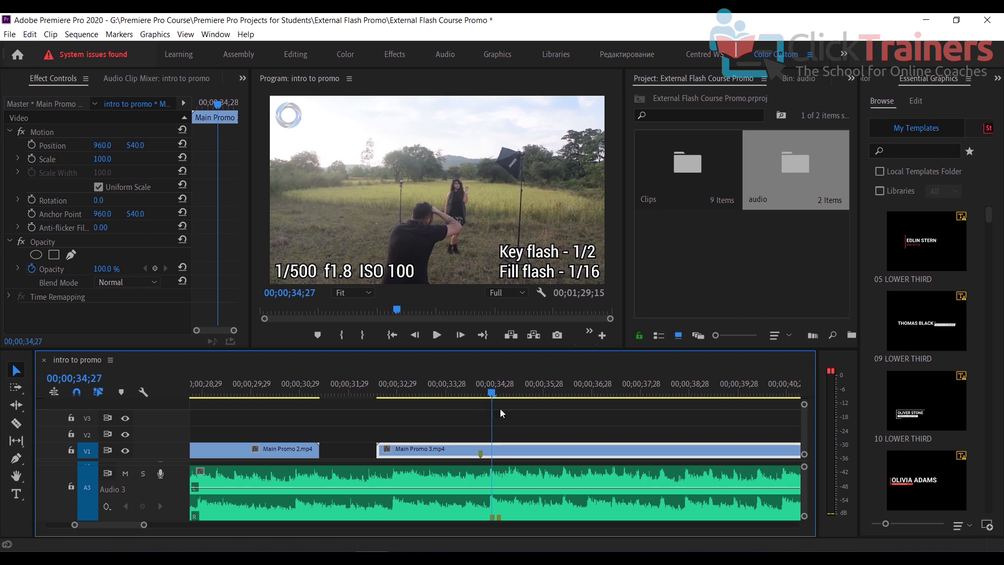
left_click_drag(510, 450, 526, 458)
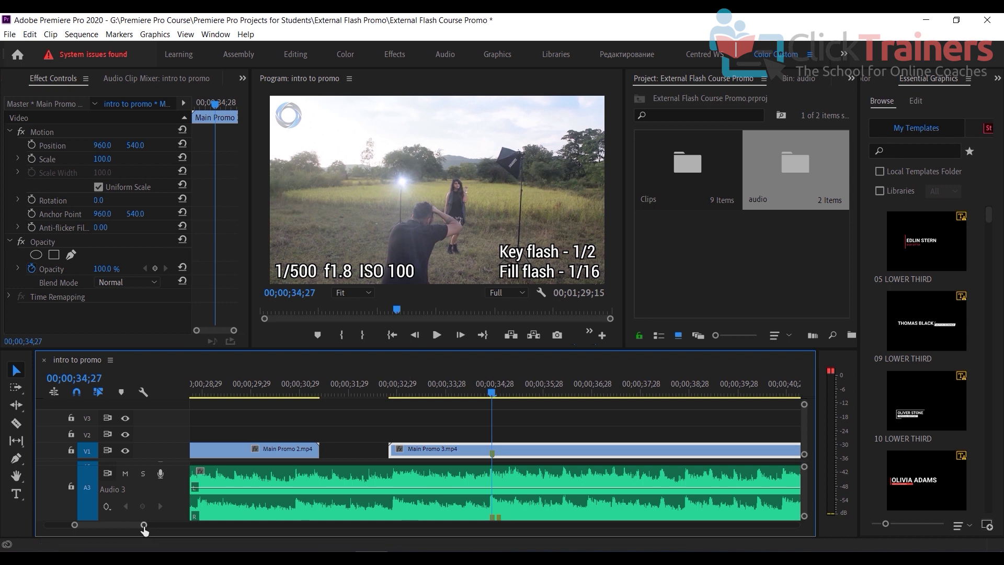
- Play from 00;00;33;10 past the aligned markers to check the Main Promo 3 flash against the music beat
left_click_drag(144, 525, 260, 525)
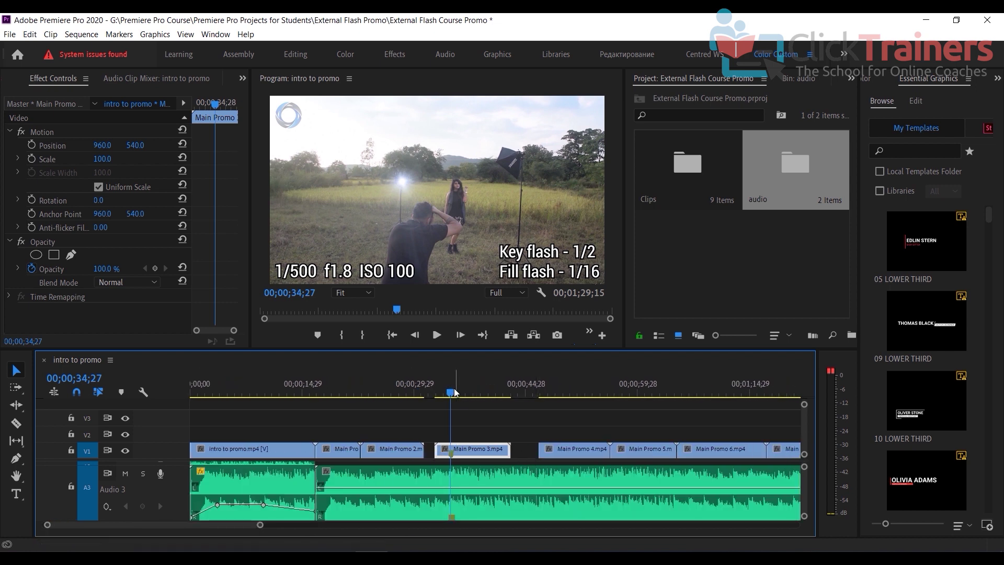
left_click_drag(451, 393, 438, 393)
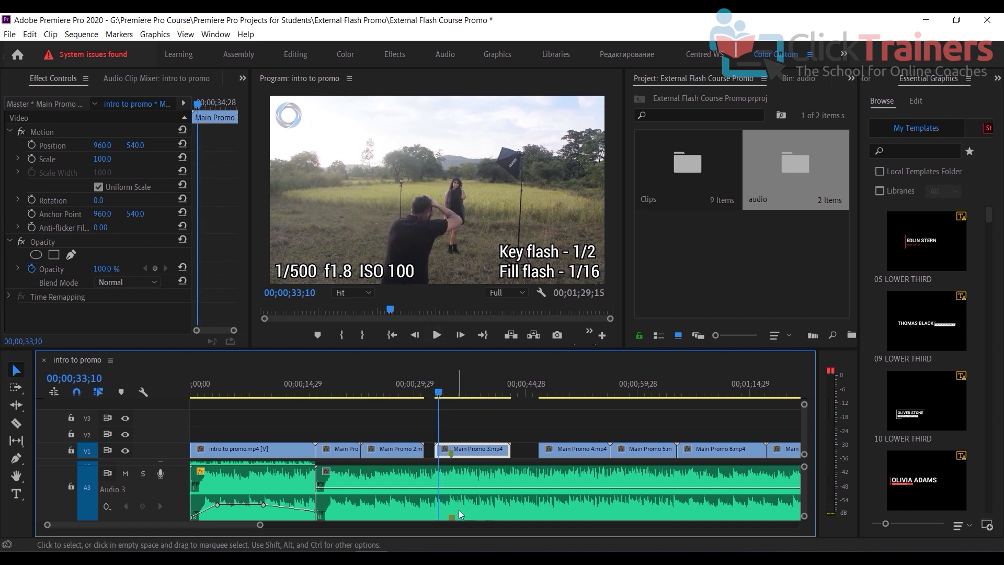
left_click(439, 335)
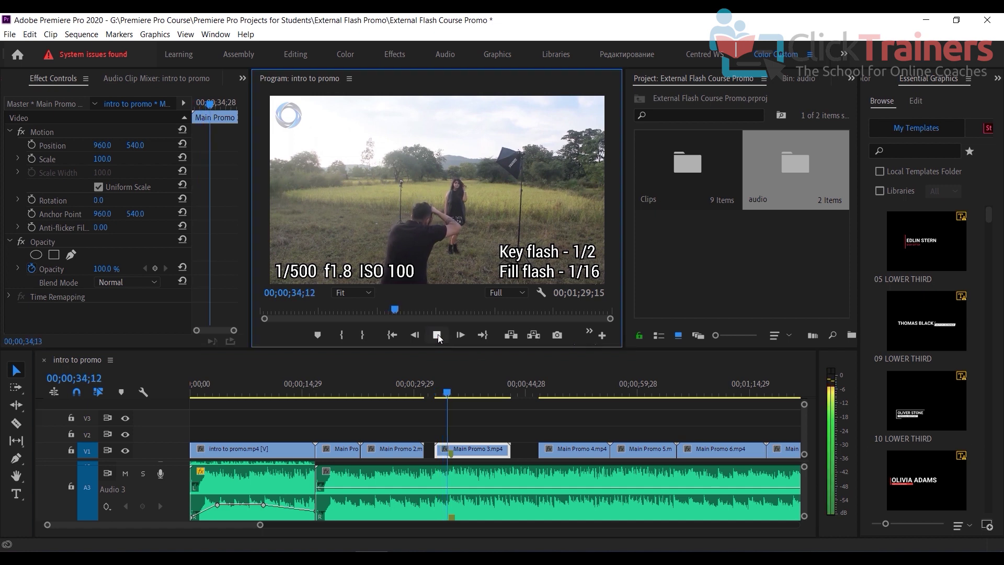
left_click(438, 337)
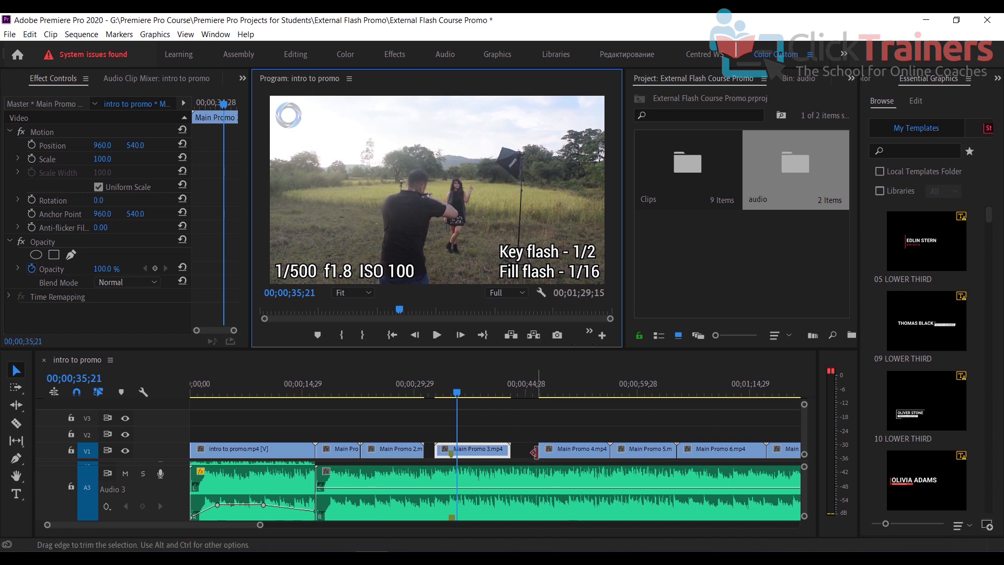
- Extend the start of Main Promo 4 back to the end of Main Promo 3 to close the gap
left_click_drag(539, 450, 514, 453)
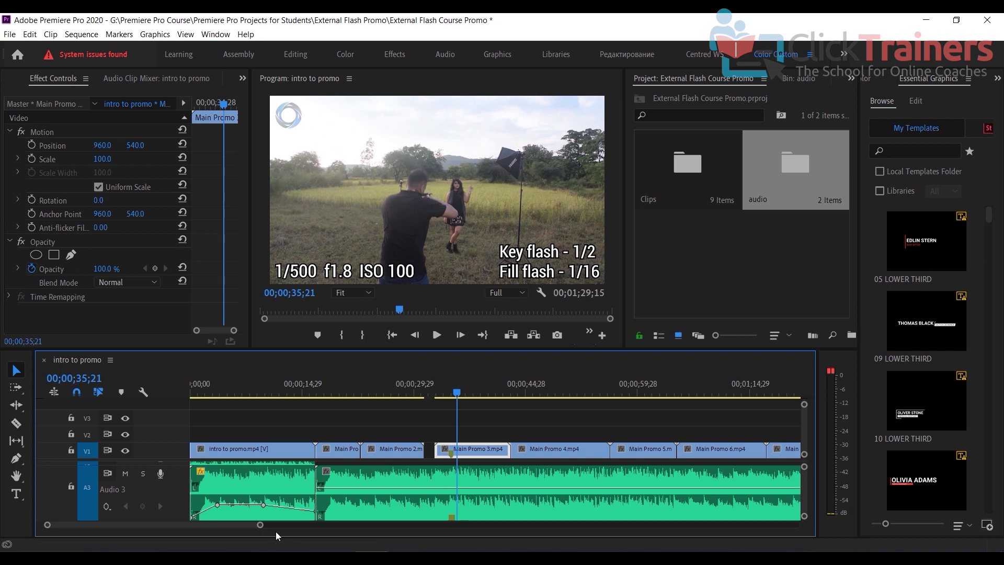
left_click_drag(260, 526, 156, 526)
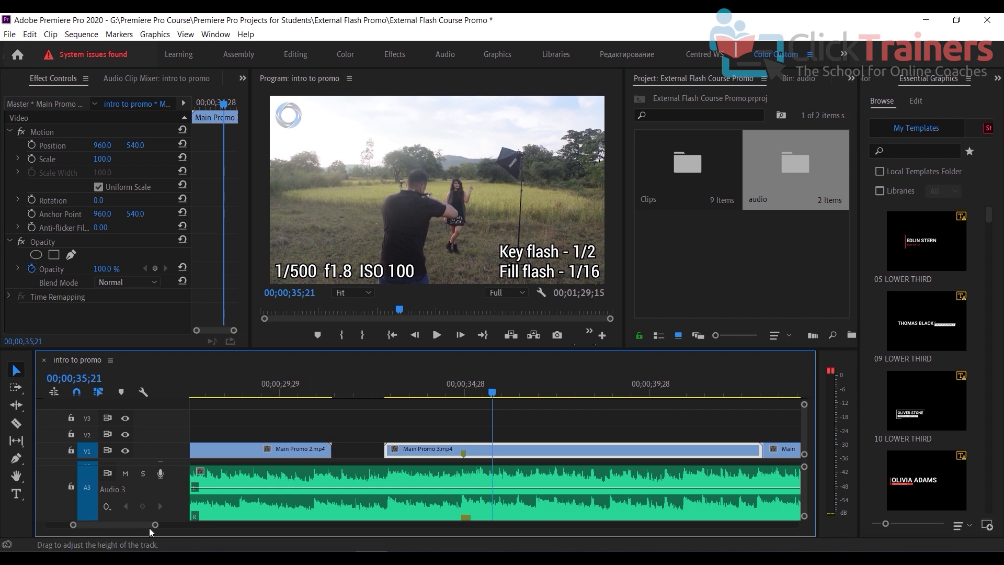
left_click_drag(156, 525, 303, 539)
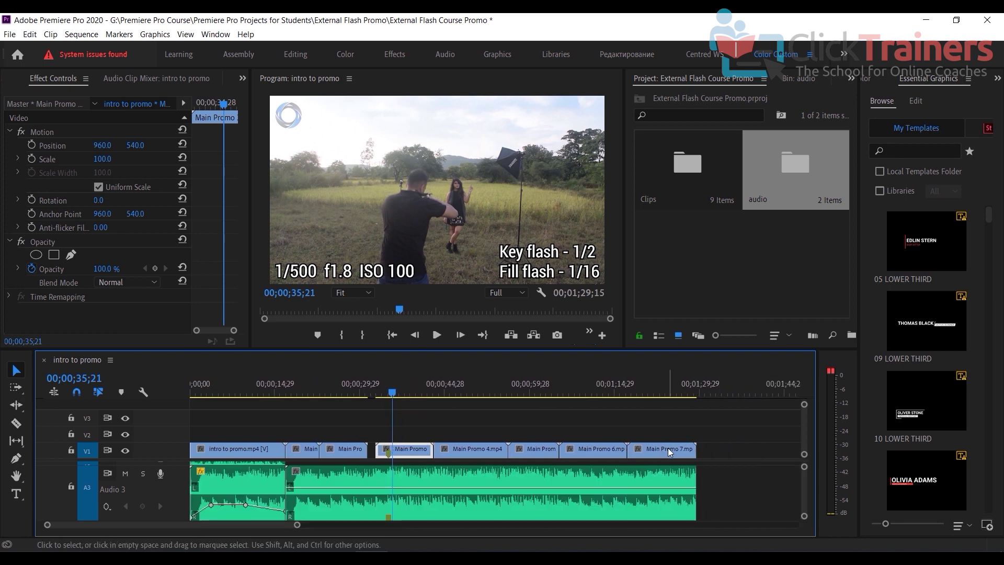
- Fill the gap between Main Promo 2 and Main Promo 3 with Main Promo 7, and trim the main music segment to end with Main Promo 6
left_click_drag(671, 450, 375, 451)
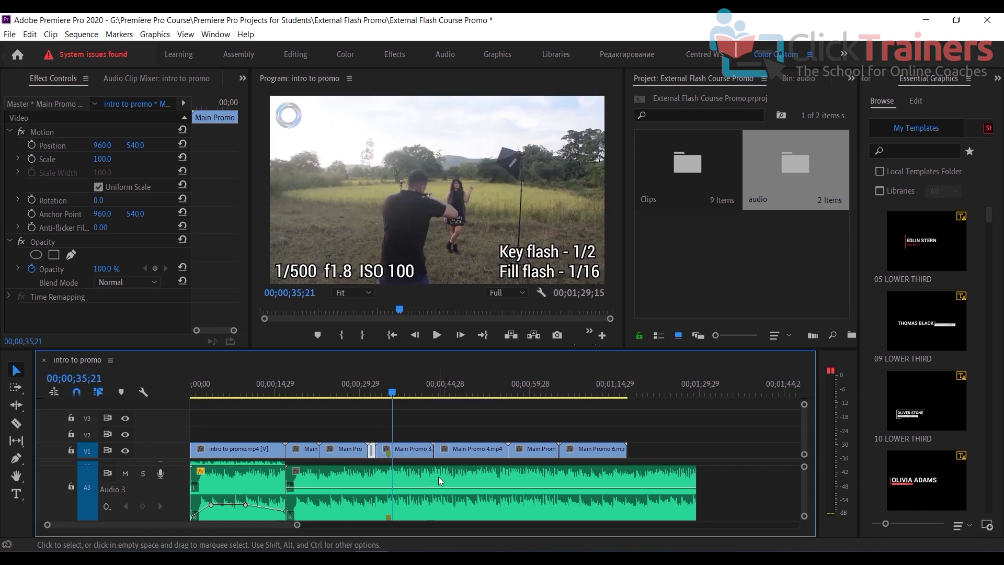
left_click(681, 478)
left_click_drag(701, 490, 627, 491)
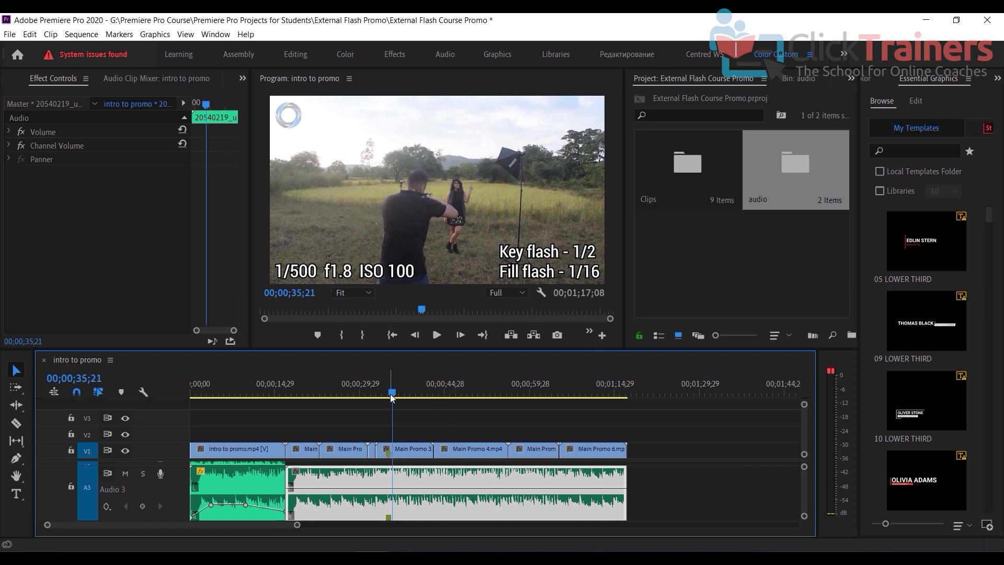
- Play the sequence from the beginning through the flash in Main Promo 3 to review the edit
left_click_drag(393, 396, 271, 411)
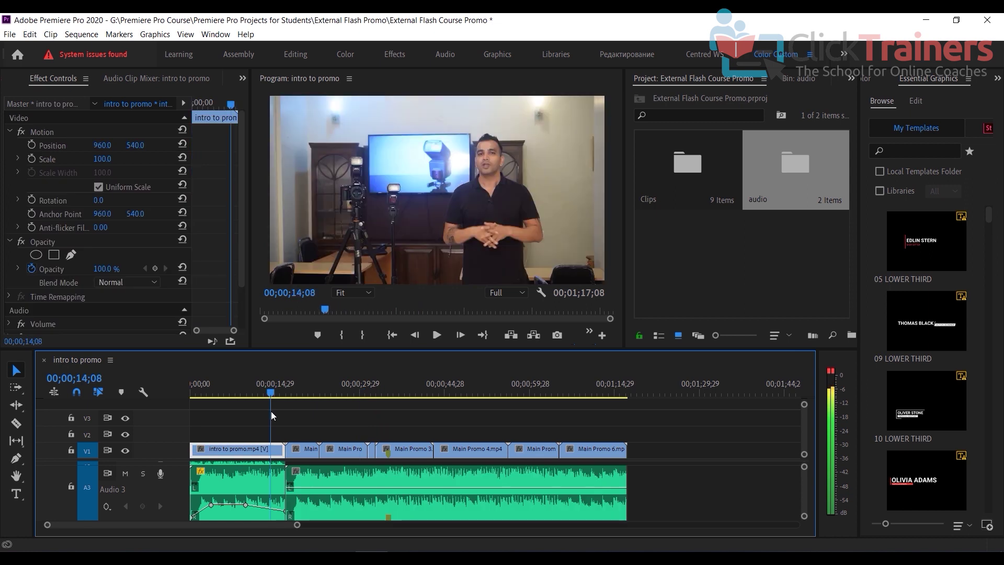
left_click_drag(266, 393, 159, 407)
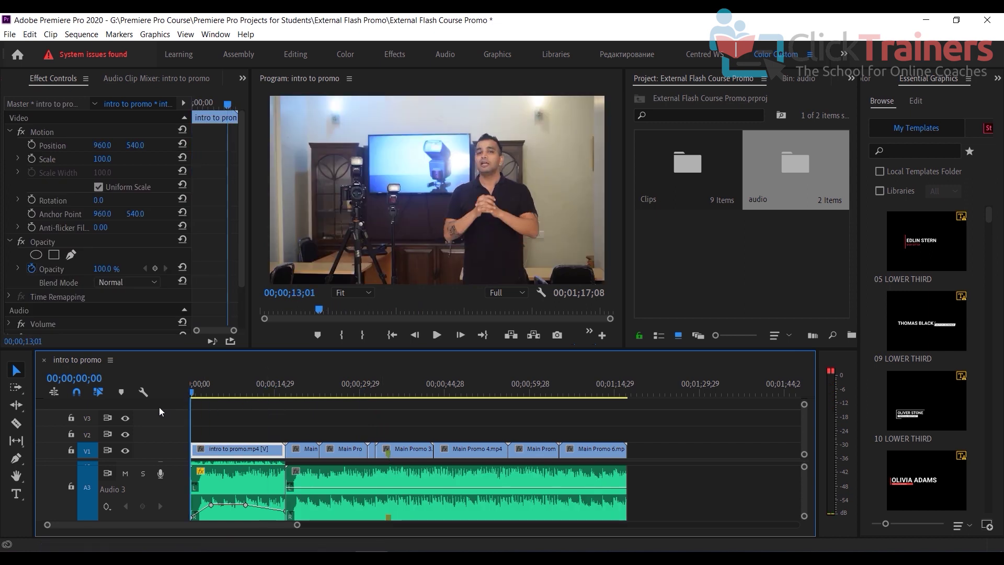
left_click(438, 337)
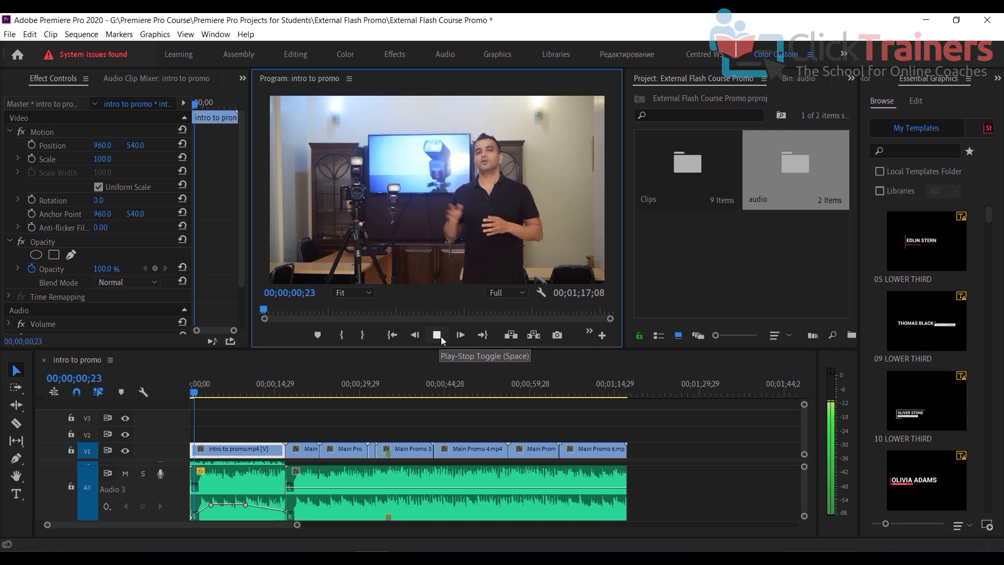
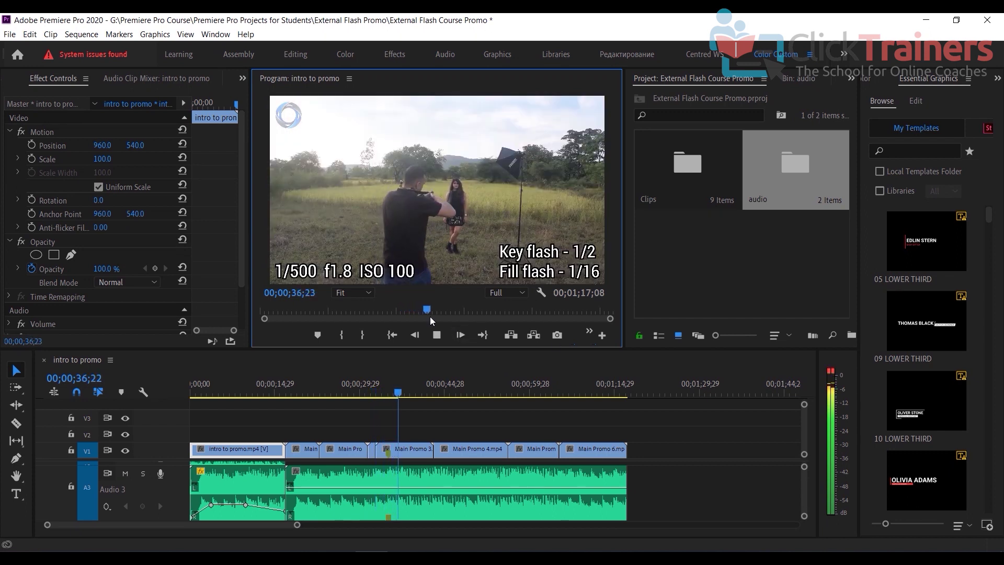
left_click(437, 335)
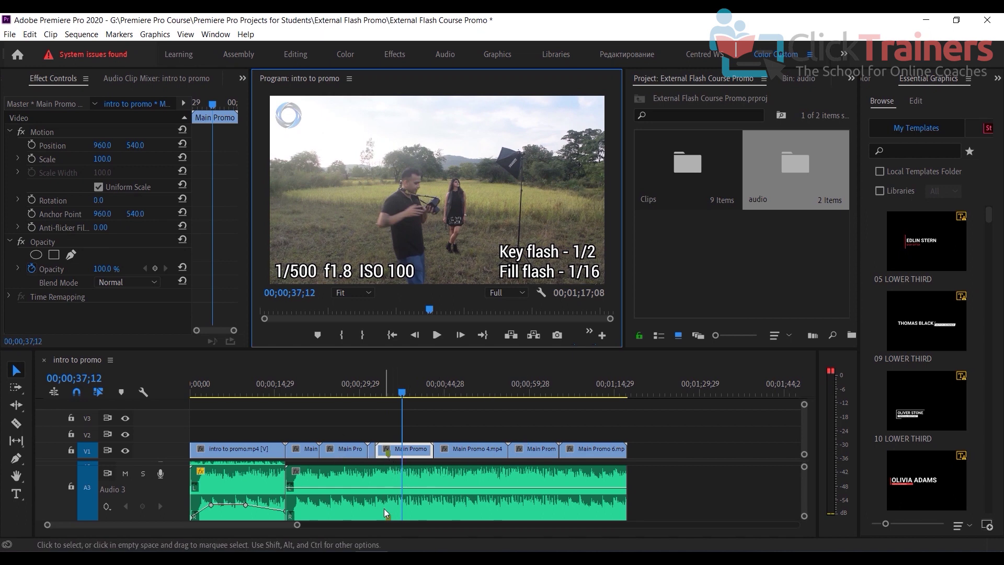
- Mute Audio 3 and roll the cut between Main Promo 7 and Main Promo 3 to 00;00;32;27
left_click_drag(299, 530, 184, 534)
left_click_drag(490, 393, 392, 399)
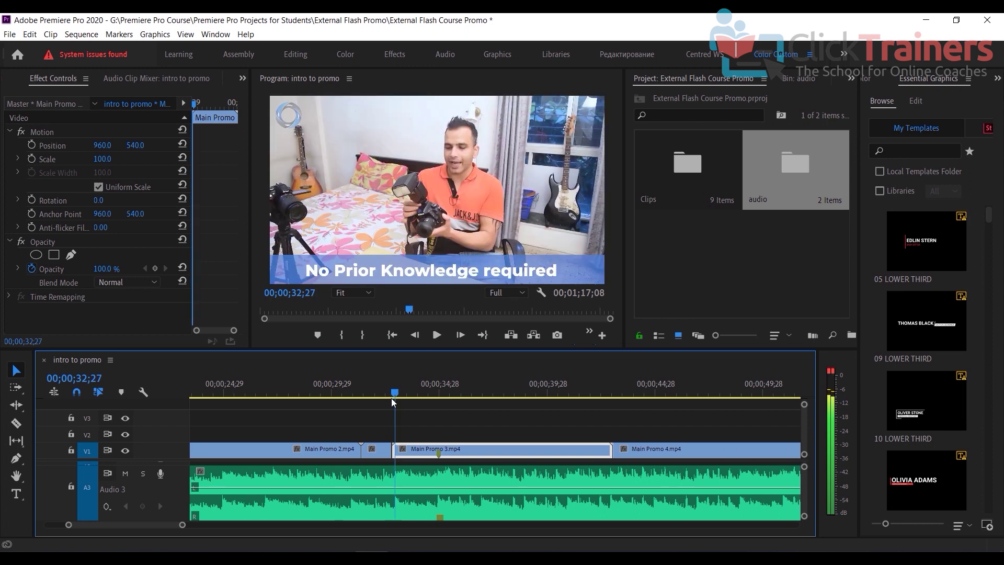
left_click_drag(179, 524, 134, 530)
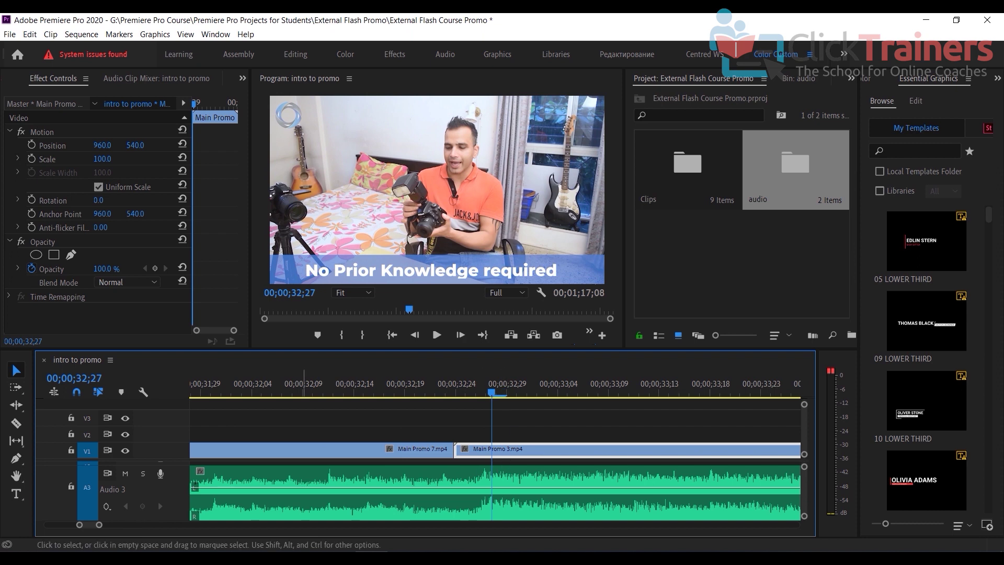
left_click(500, 392)
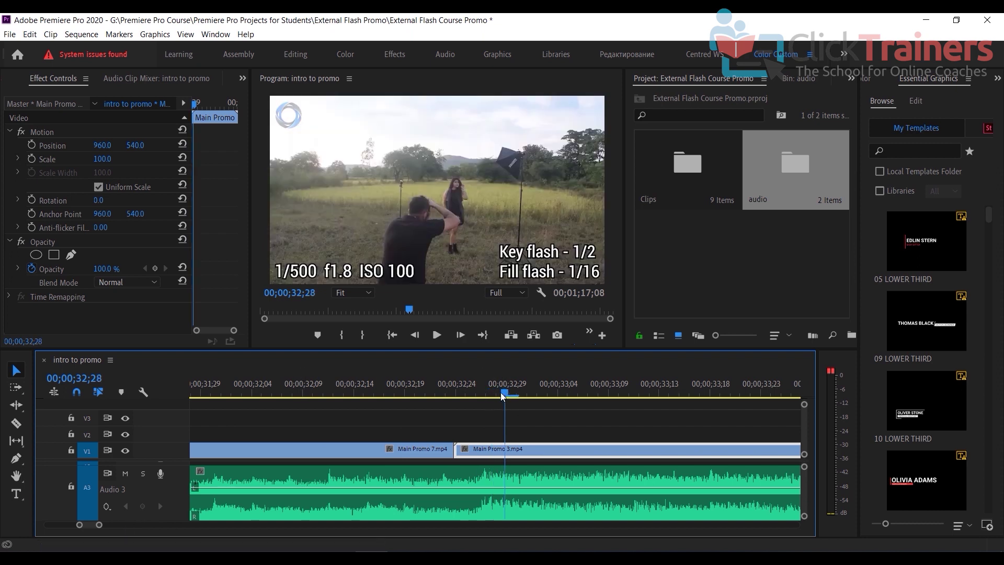
left_click(125, 474)
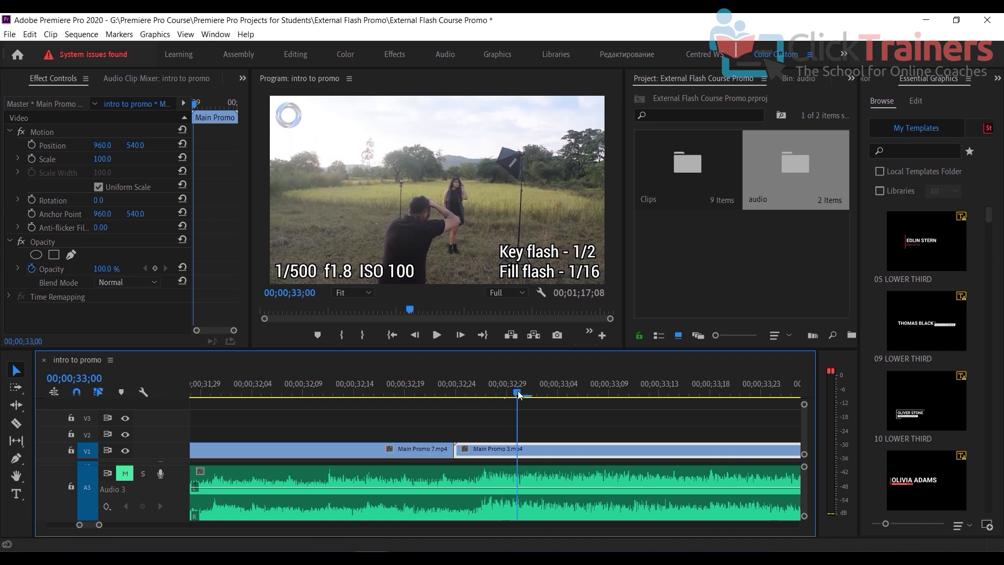
left_click_drag(520, 395, 494, 396)
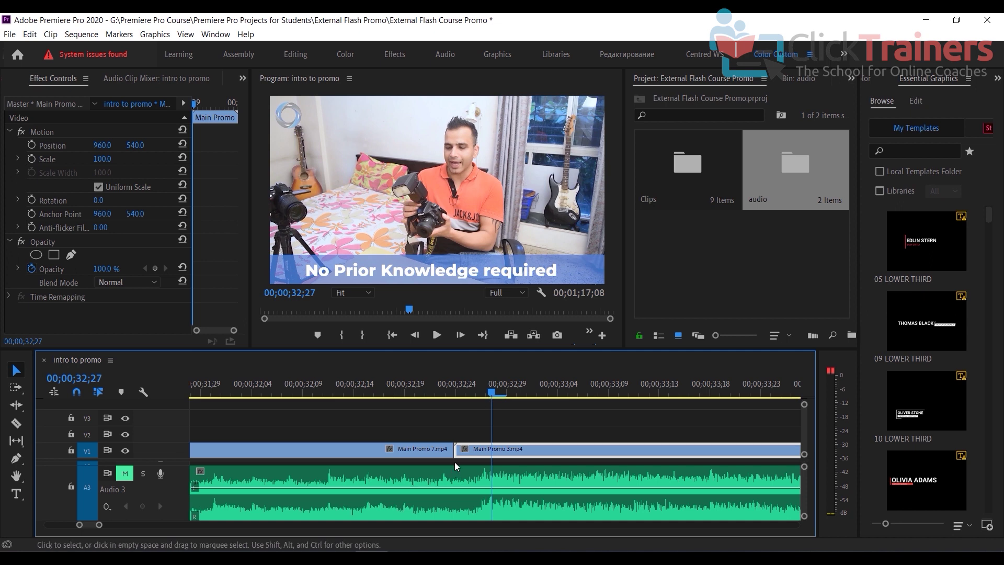
left_click_drag(460, 449, 485, 451)
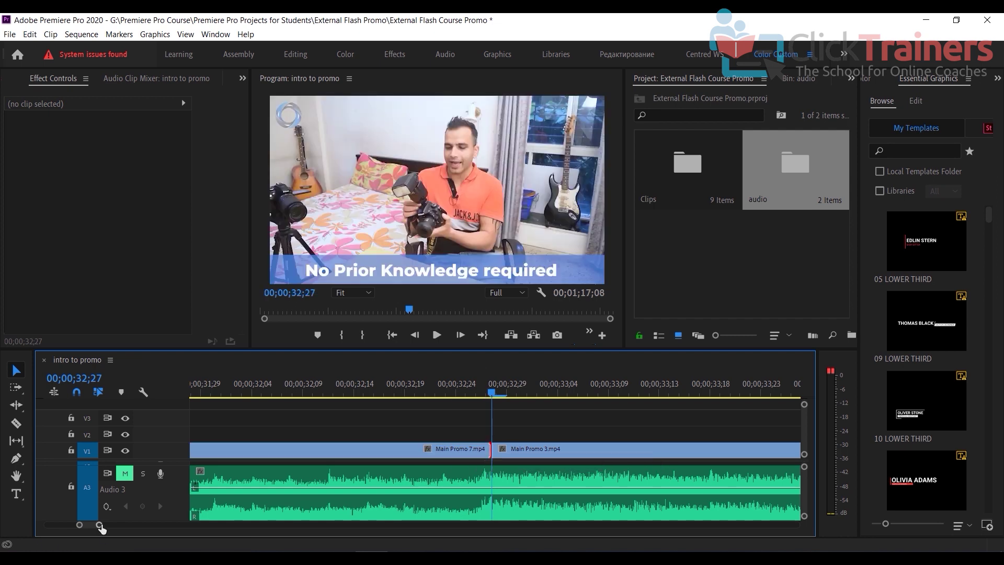
- Roll the cut between Main Promo 7 and Main Promo 3 one frame later
left_click_drag(99, 525, 262, 525)
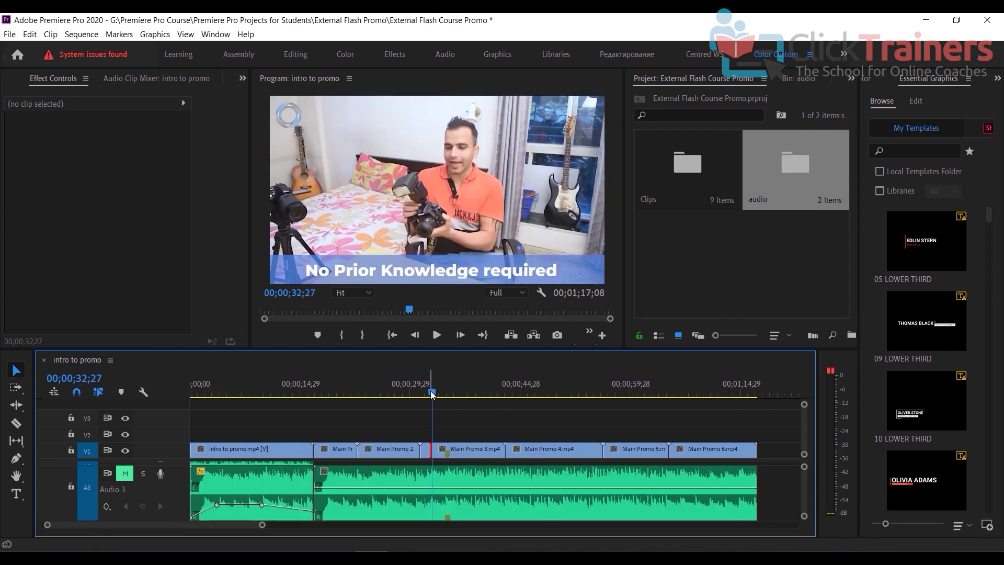
left_click(432, 392)
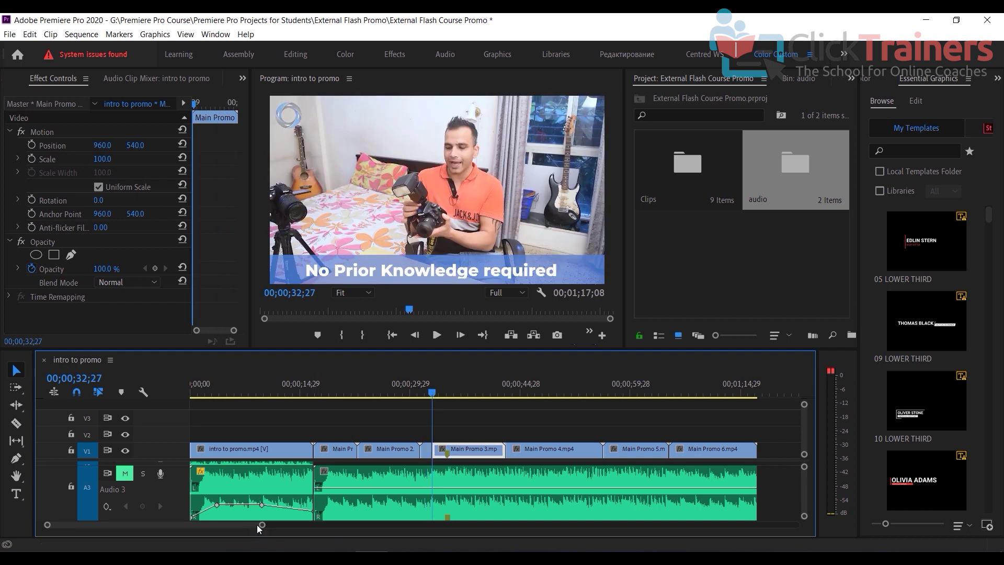
left_click_drag(248, 529, 99, 529)
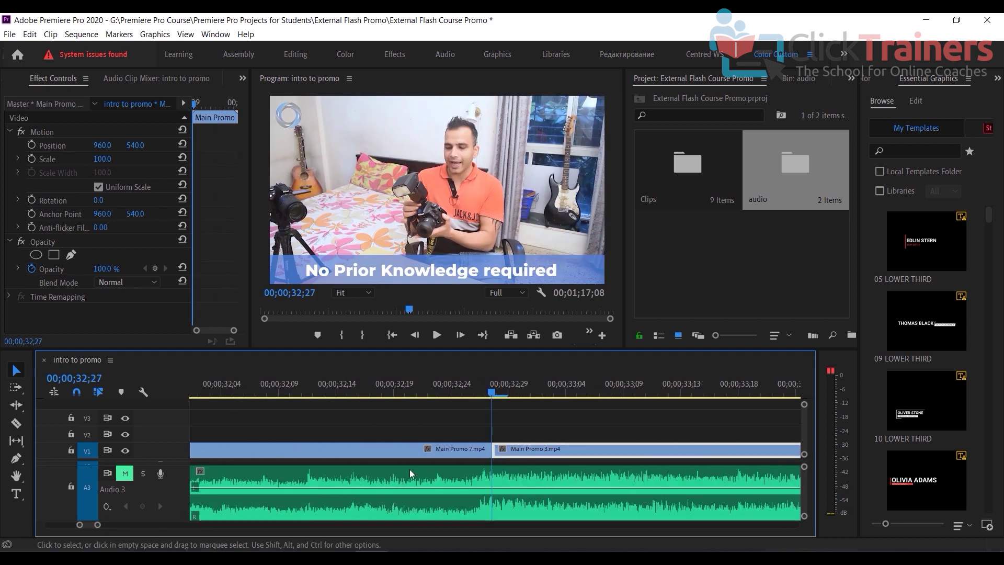
left_click_drag(502, 450, 504, 450)
- Unmute Audio 3 and play from 00;00;29;26 through the cut into Main Promo 3 to review it
left_click_drag(494, 397, 305, 400)
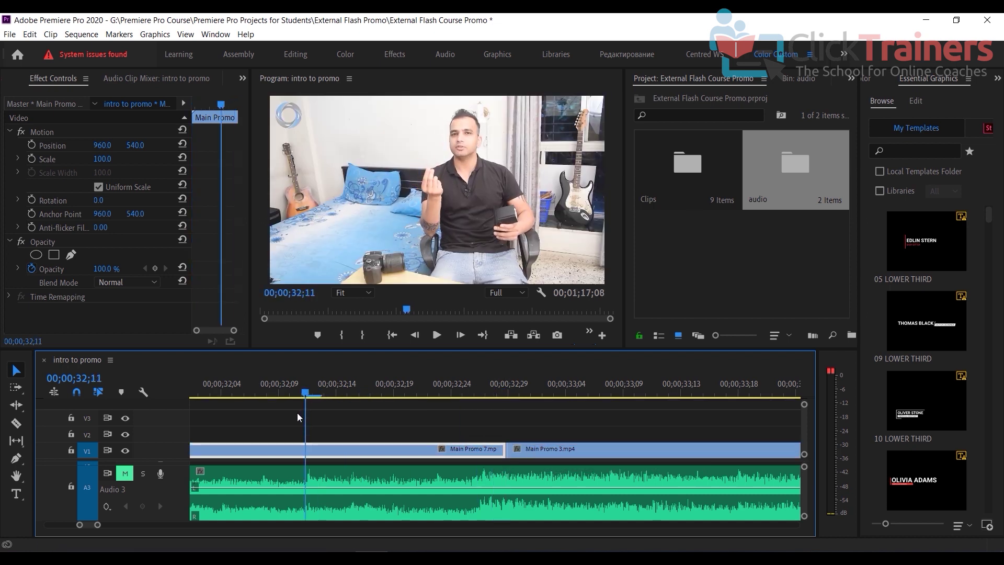
left_click_drag(97, 524, 166, 525)
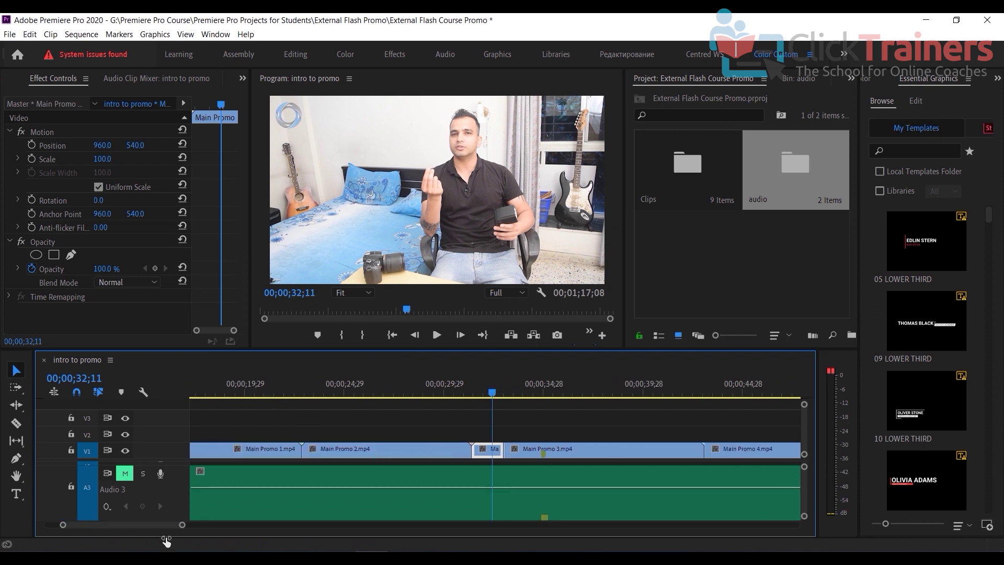
left_click_drag(381, 391, 369, 395)
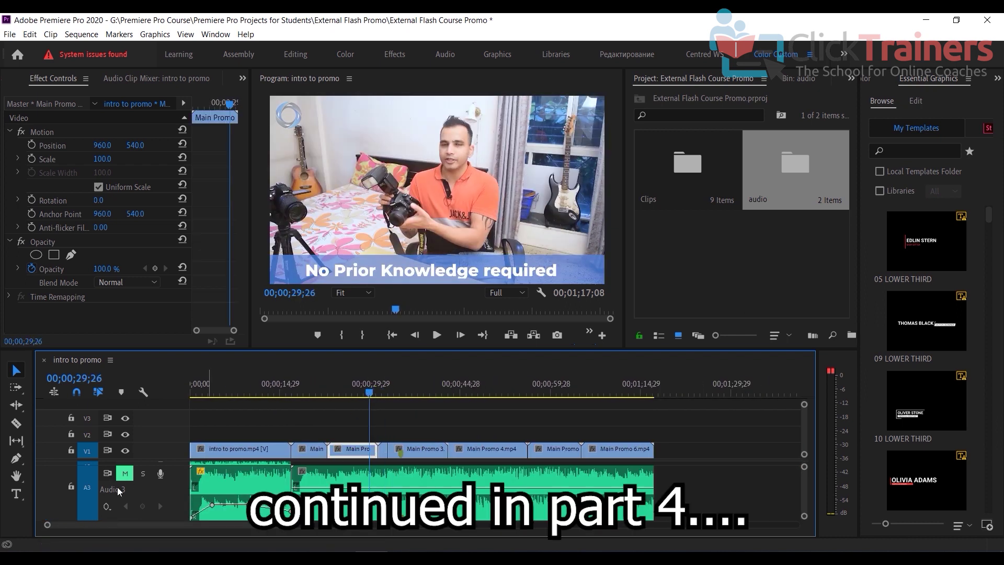
left_click(125, 474)
left_click(437, 335)
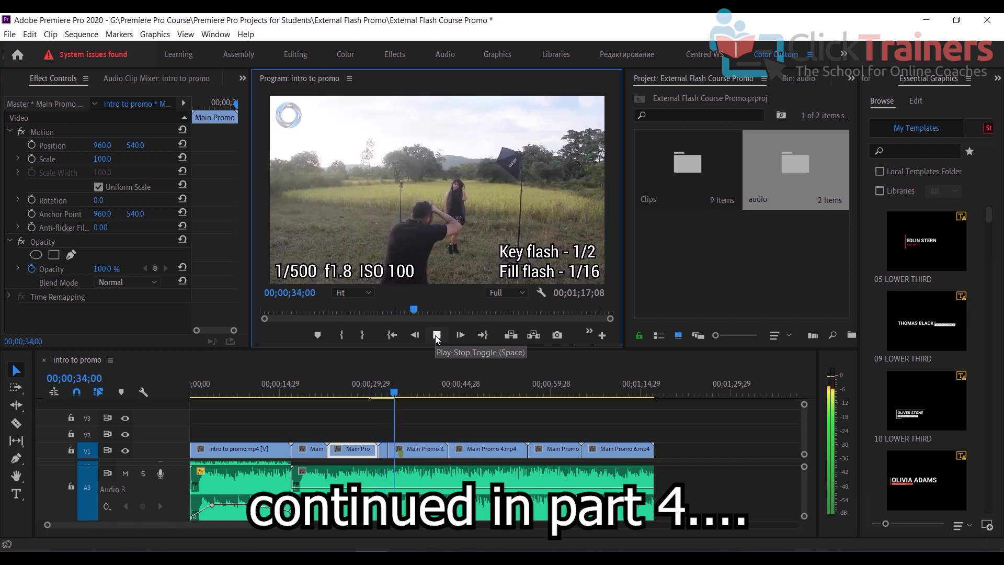
left_click(437, 335)
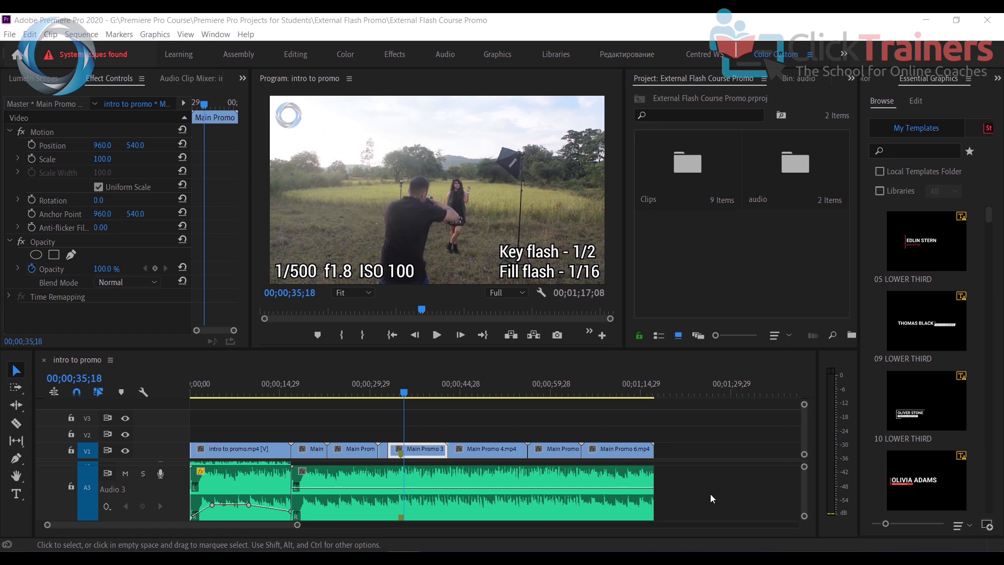
- Select all clips in the sequence and shift them together 6 seconds later to leave an empty opening
left_click_drag(703, 509, 268, 436)
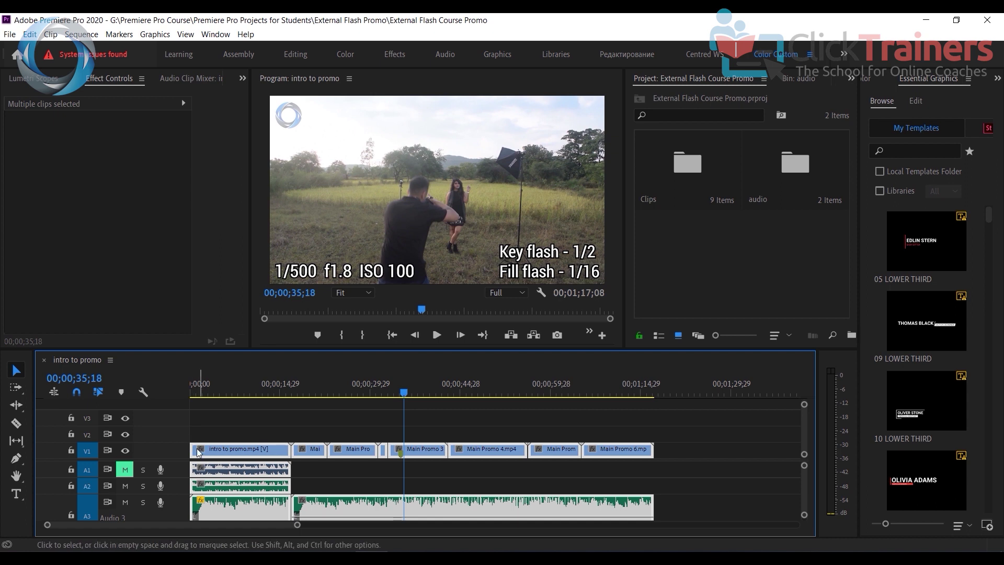
left_click_drag(297, 525, 331, 525)
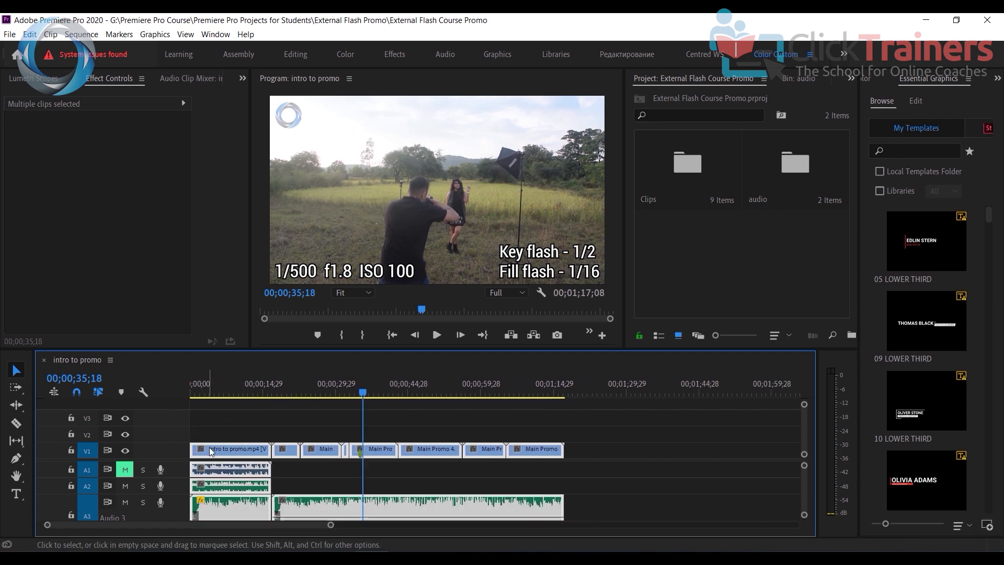
left_click_drag(211, 447, 240, 450)
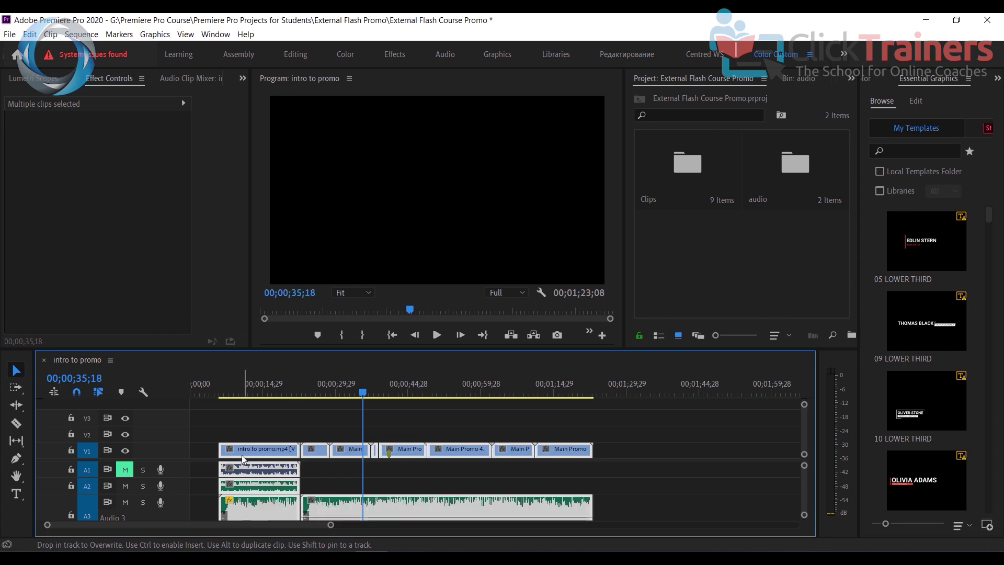
left_click_drag(335, 532, 237, 528)
- At the sequence start, draw a wide text box in the upper half of the frame and enter "External"
left_click_drag(461, 397, 229, 397)
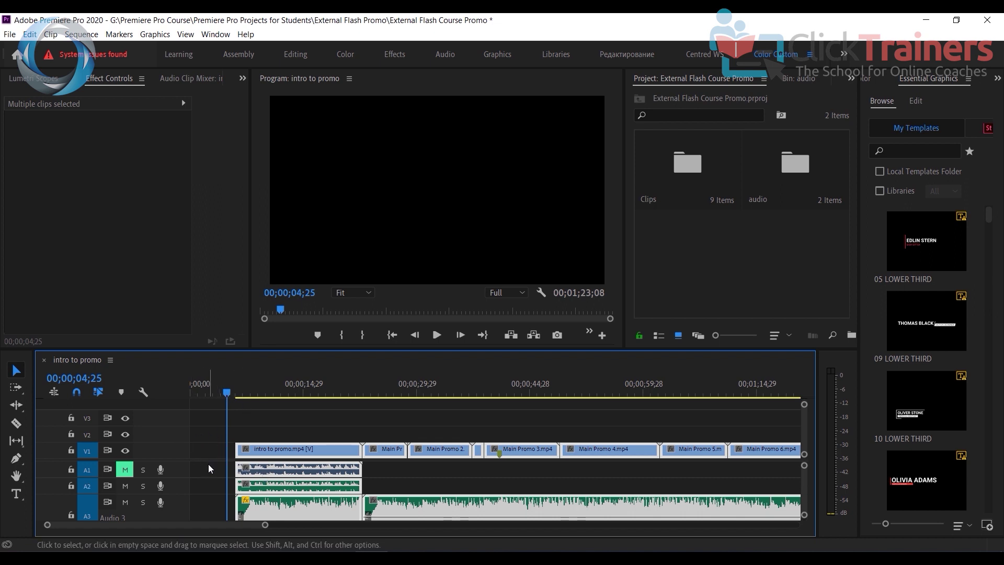
left_click_drag(227, 393, 190, 397)
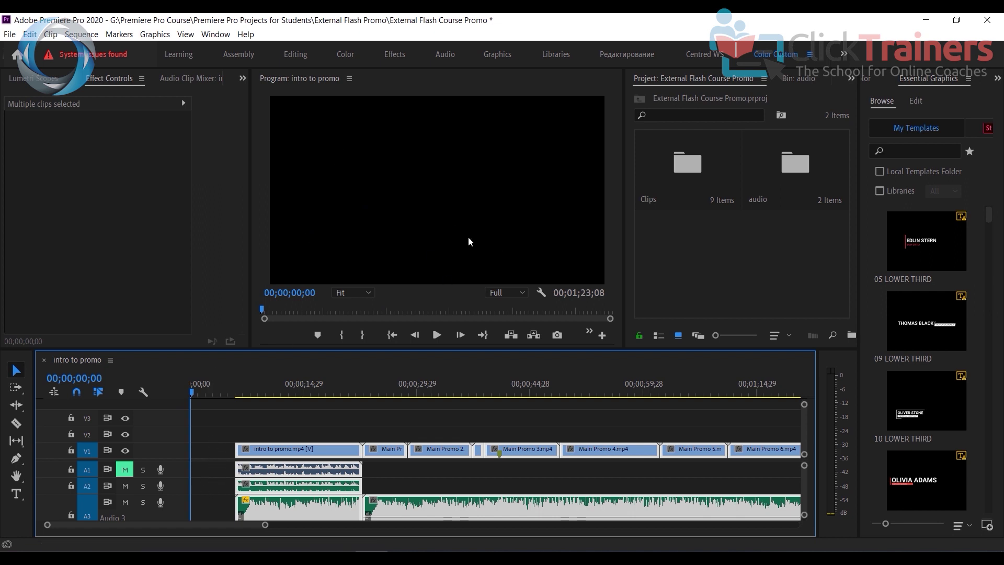
left_click_drag(424, 355, 423, 358)
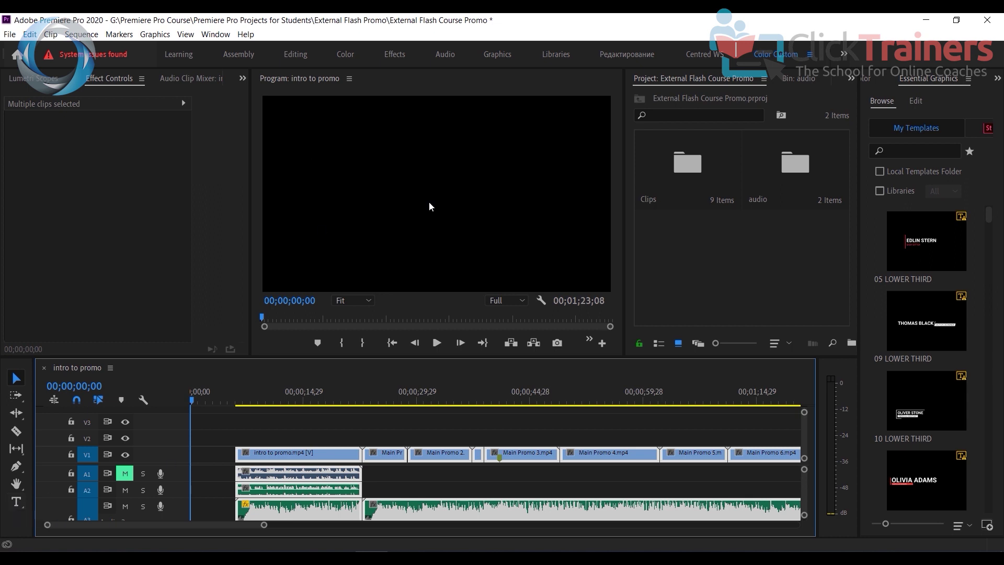
left_click(16, 502)
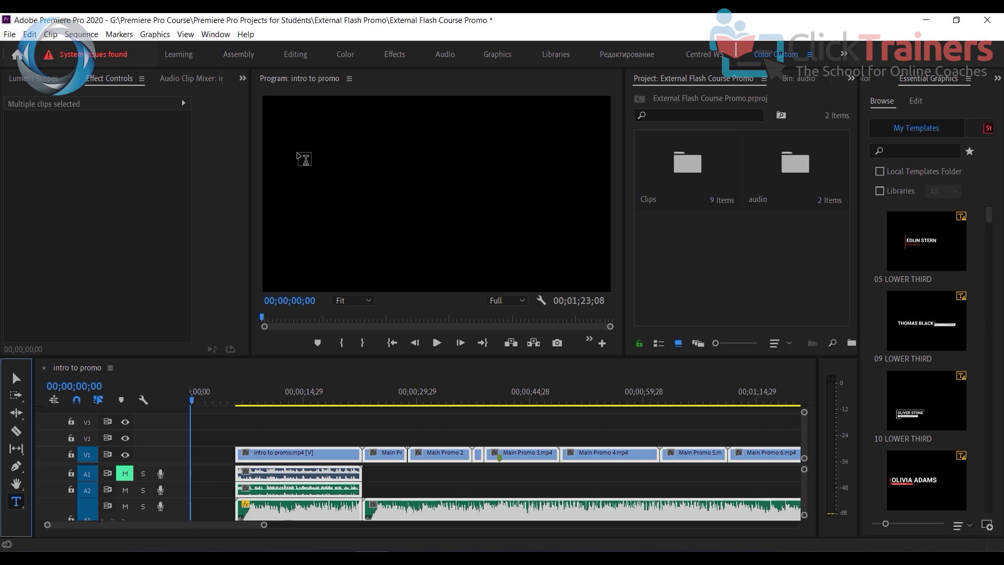
left_click_drag(297, 154, 583, 208)
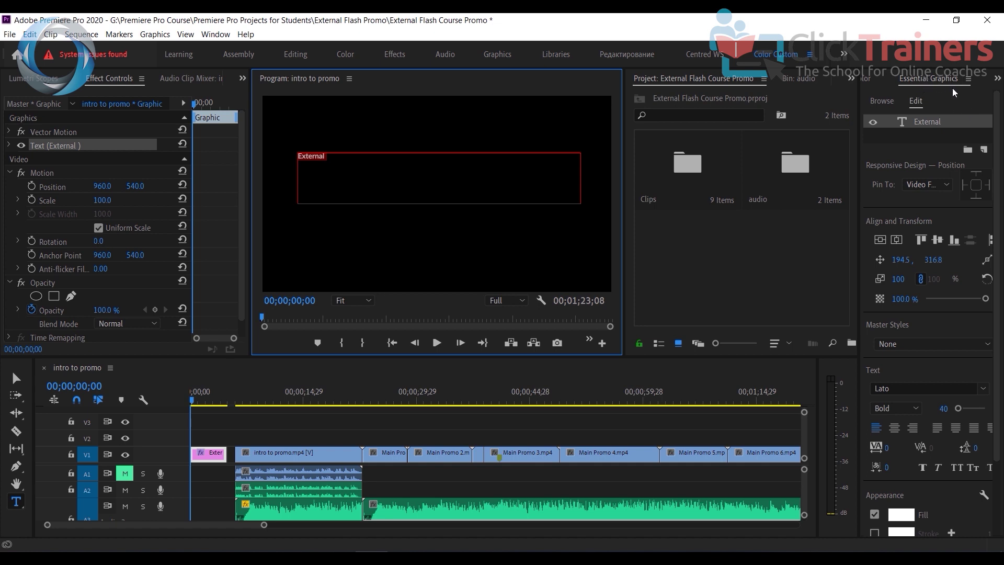
- Set the title text to size 145 in the Lucida Bright font
left_click(998, 79)
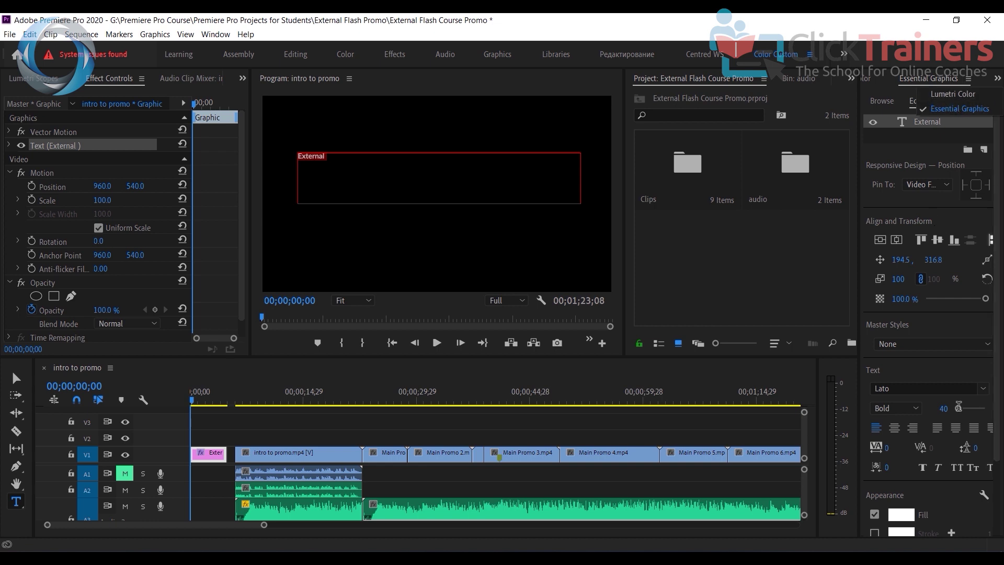
left_click_drag(960, 413, 968, 417)
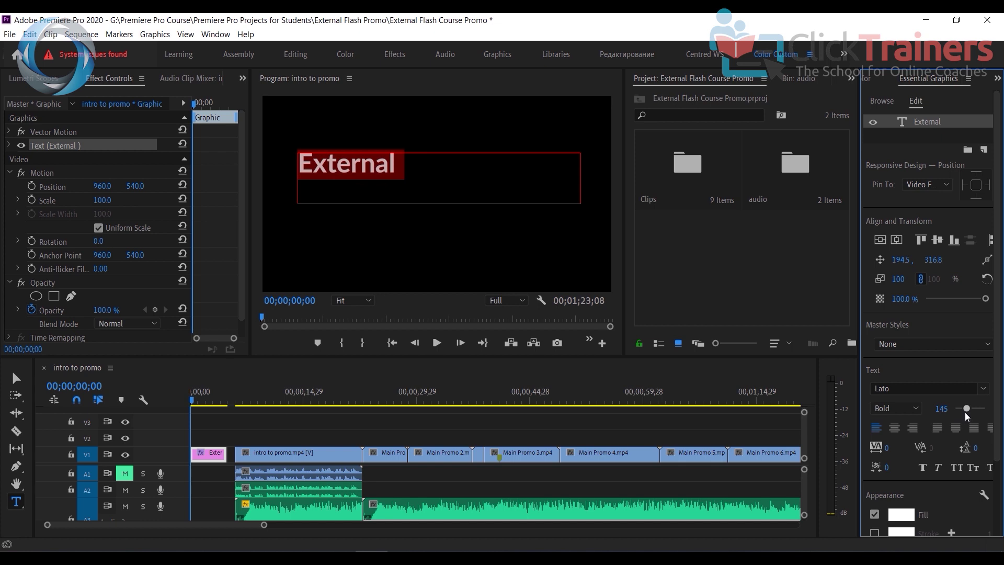
left_click(982, 390)
left_click(833, 238)
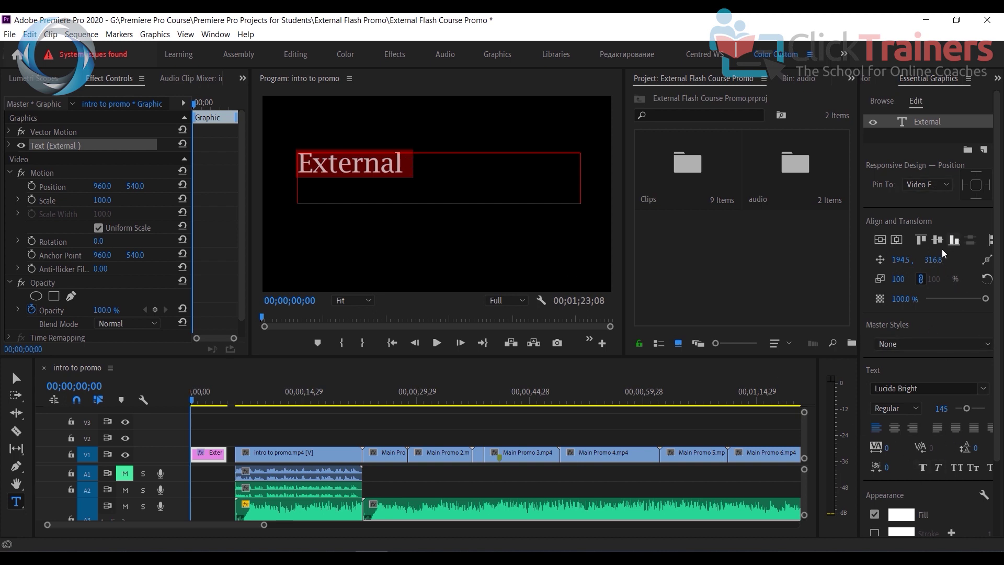
- Complete the title as "External Flash for Beginners" and reduce its font size to 103
left_click(410, 164)
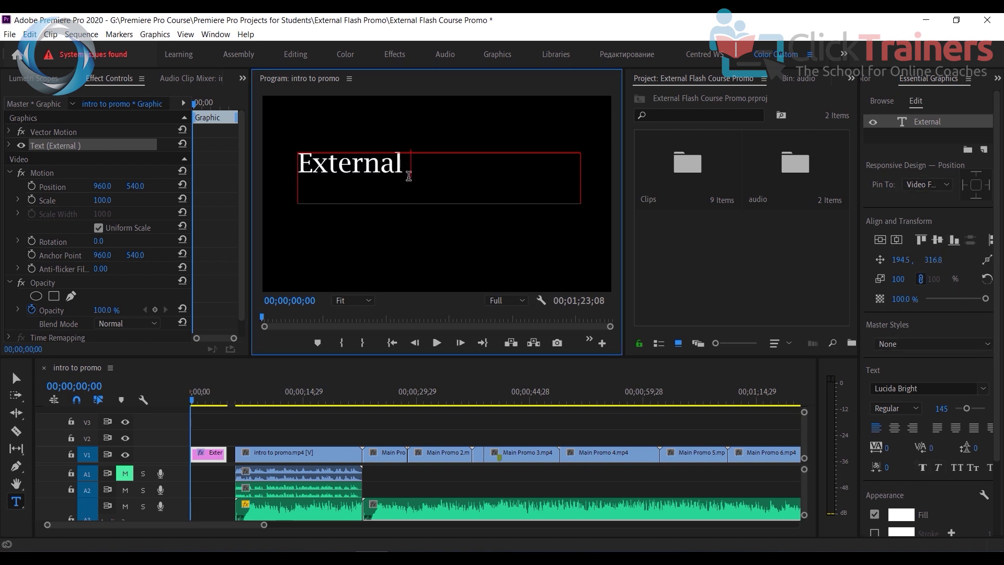
type("Fa")
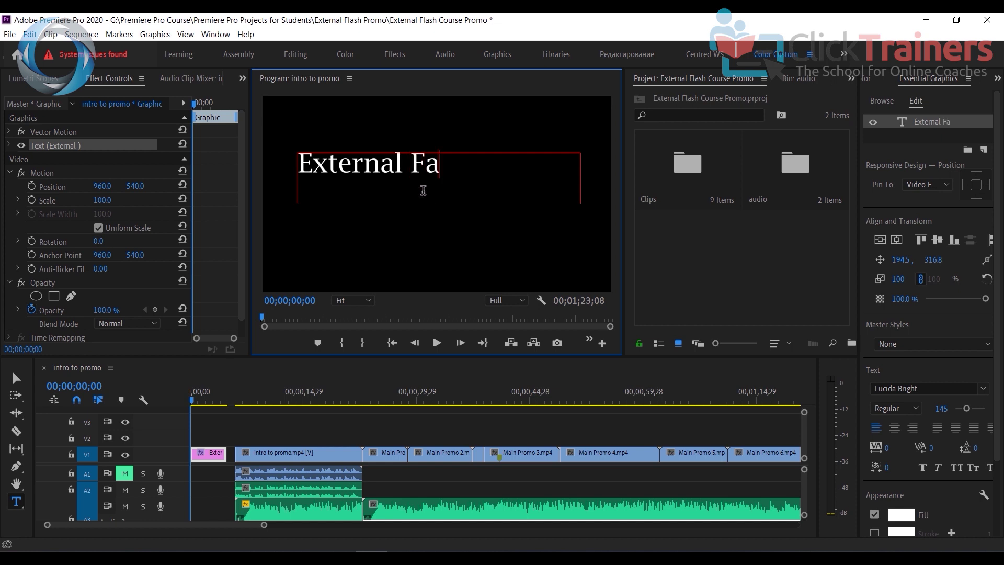
key("BackSpace")
type("lash")
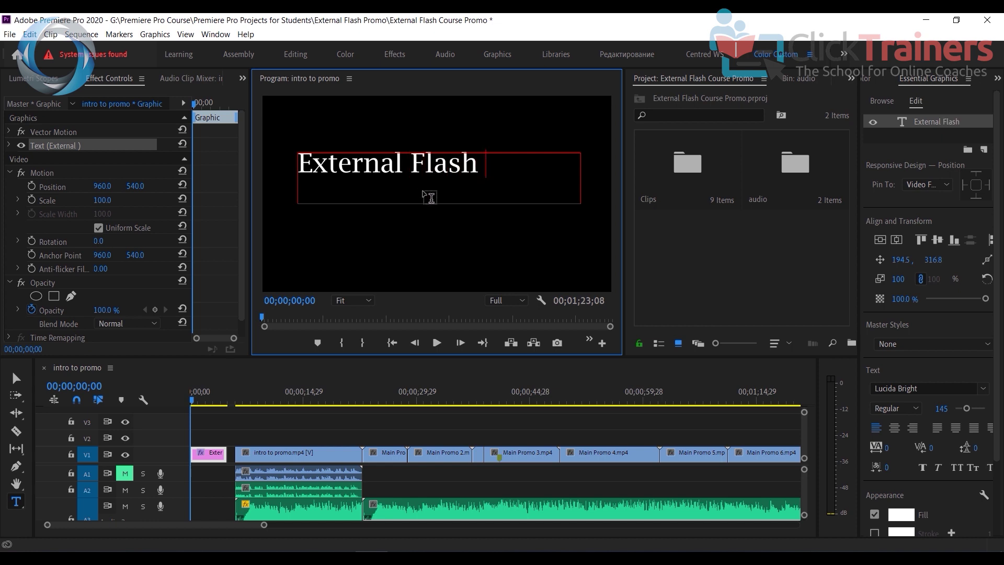
key("ctrl+a")
left_click_drag(969, 406, 962, 407)
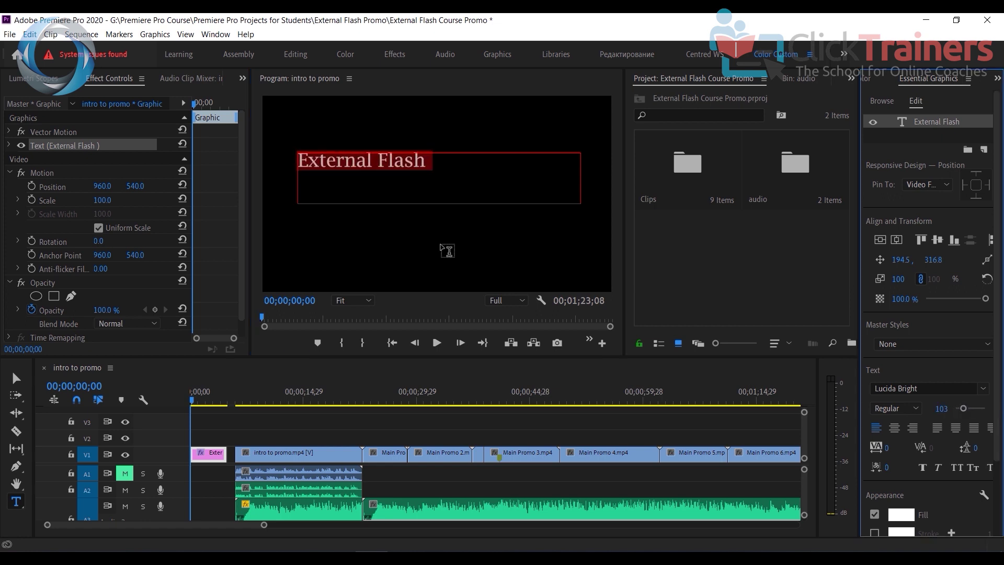
left_click(433, 167)
type("fo")
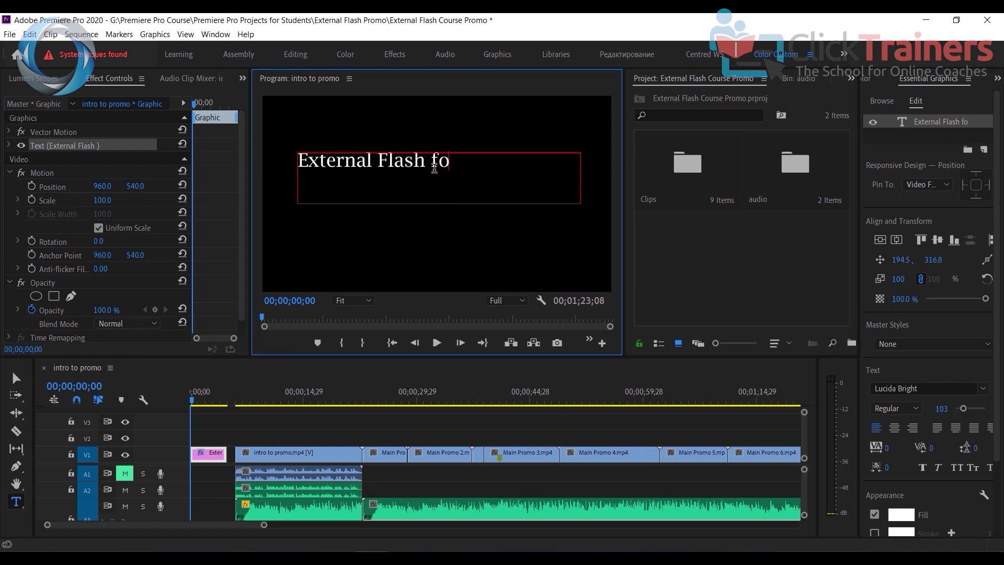
type("r Beginners")
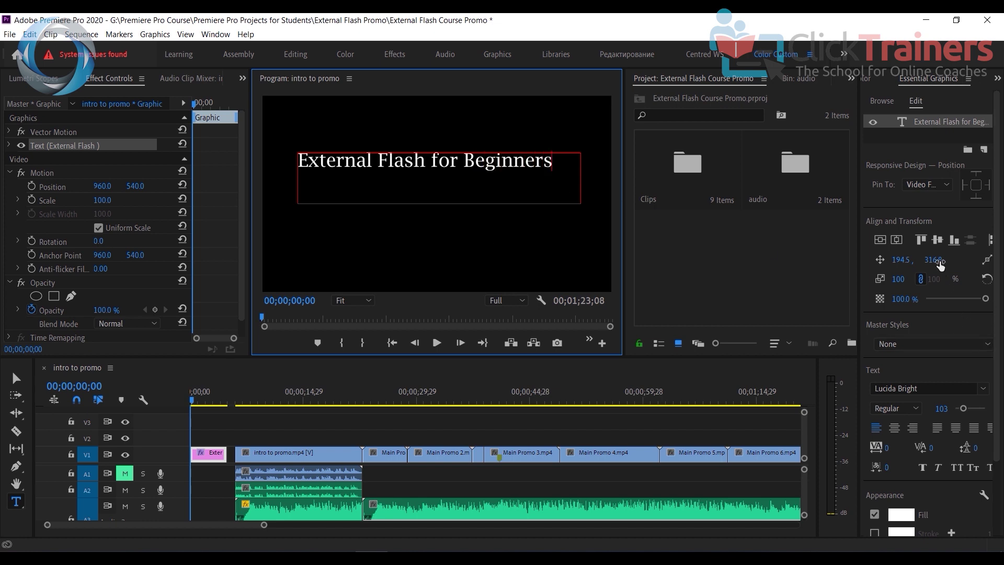
- Reposition the title text to 238.5, 448.8 and extend its graphic clip to the start of the intro to promo clip
left_click(940, 239)
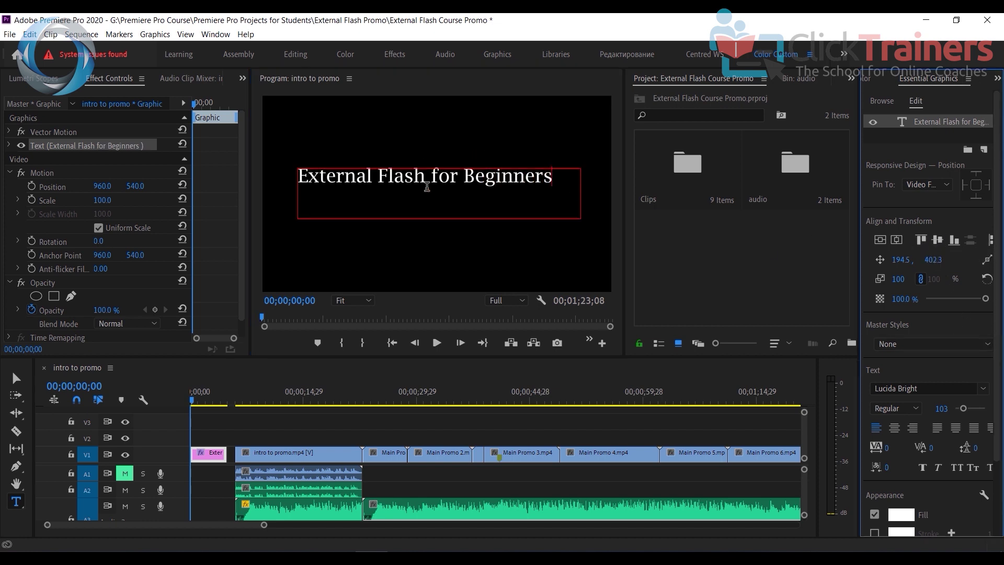
left_click(880, 241)
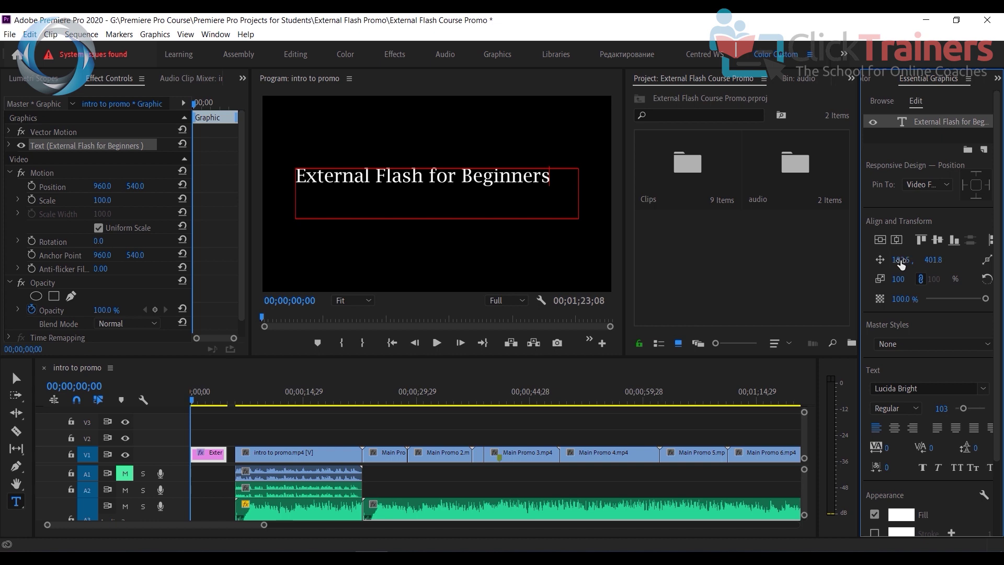
left_click_drag(900, 259, 940, 259)
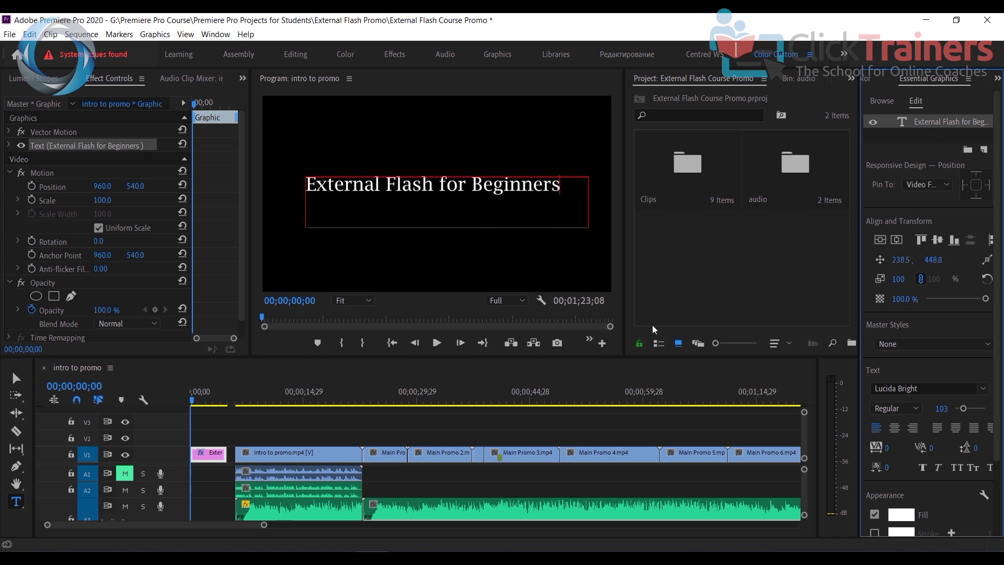
left_click_drag(224, 456, 234, 457)
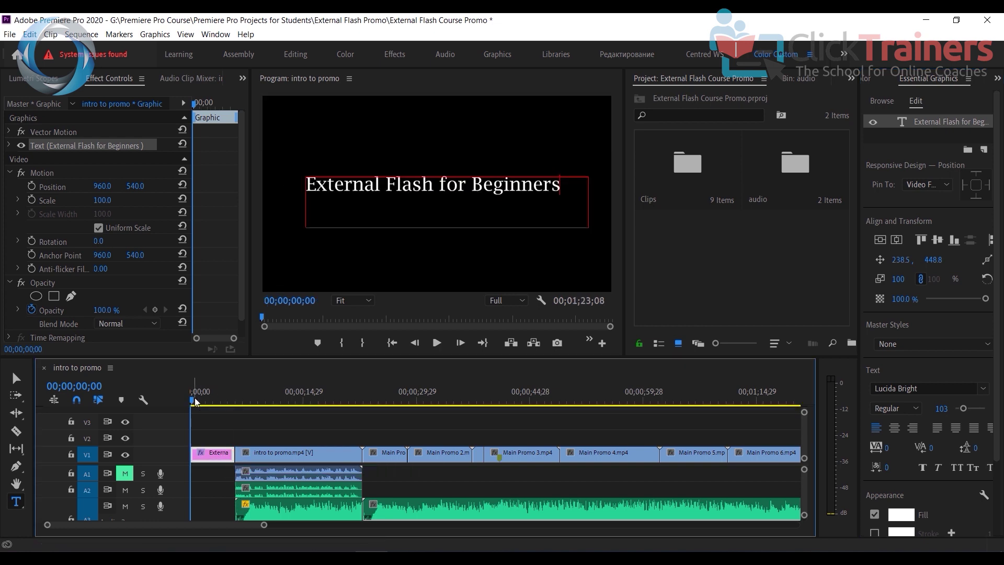
- At 00;00;03;20, set the title graphic's Motion scale to 98 and its position to 976, 541
left_click_drag(195, 402, 220, 404)
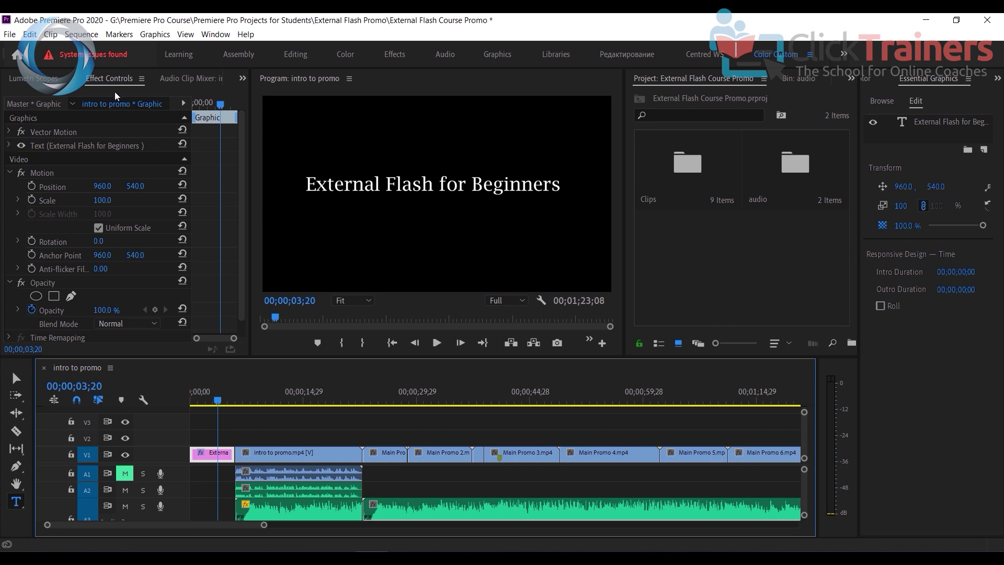
left_click(244, 78)
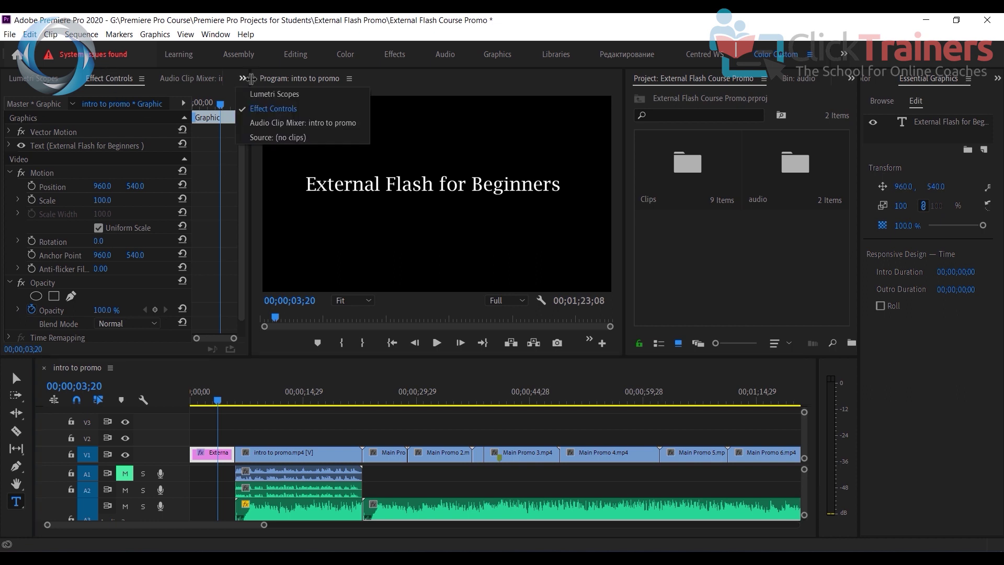
left_click(264, 107)
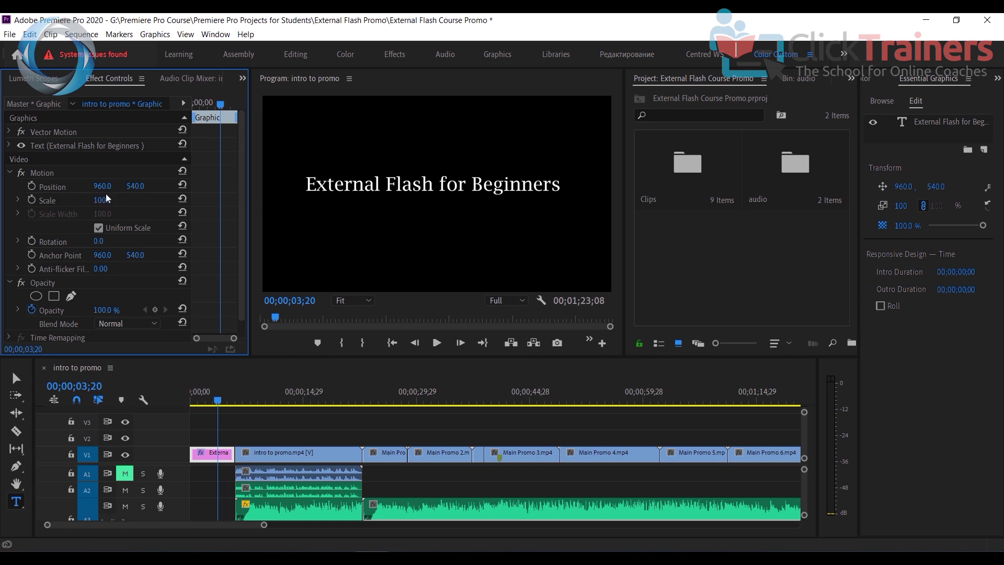
mouse_move(102, 200)
left_mouse_down()
mouse_move(119, 200)
mouse_move(105, 200)
left_mouse_up()
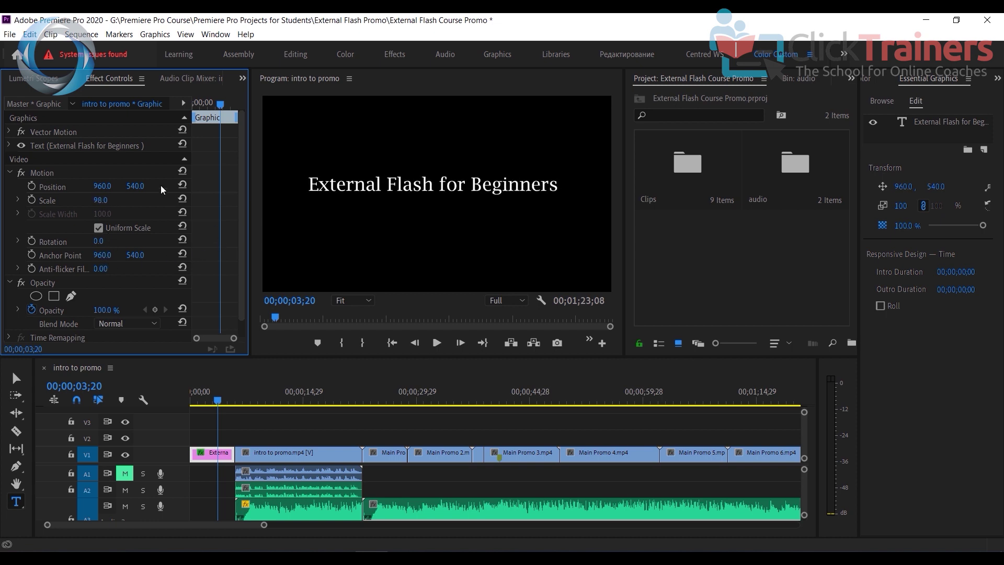
left_click_drag(103, 186, 136, 186)
- Add an opacity keyframe of 0% to the title graphic at 00;00;03;20
scroll(124, 281, "down", 1)
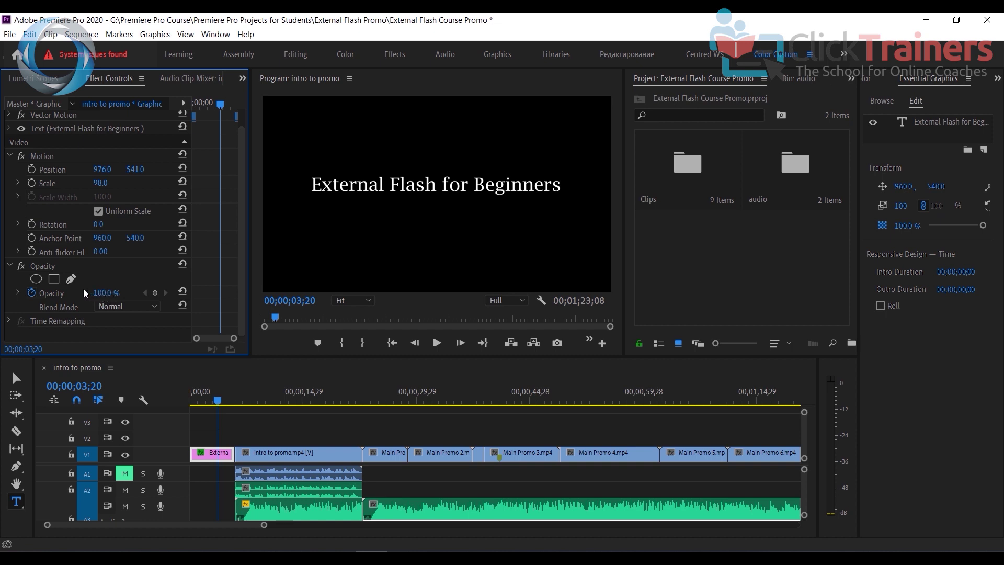
left_click_drag(105, 293, 57, 293)
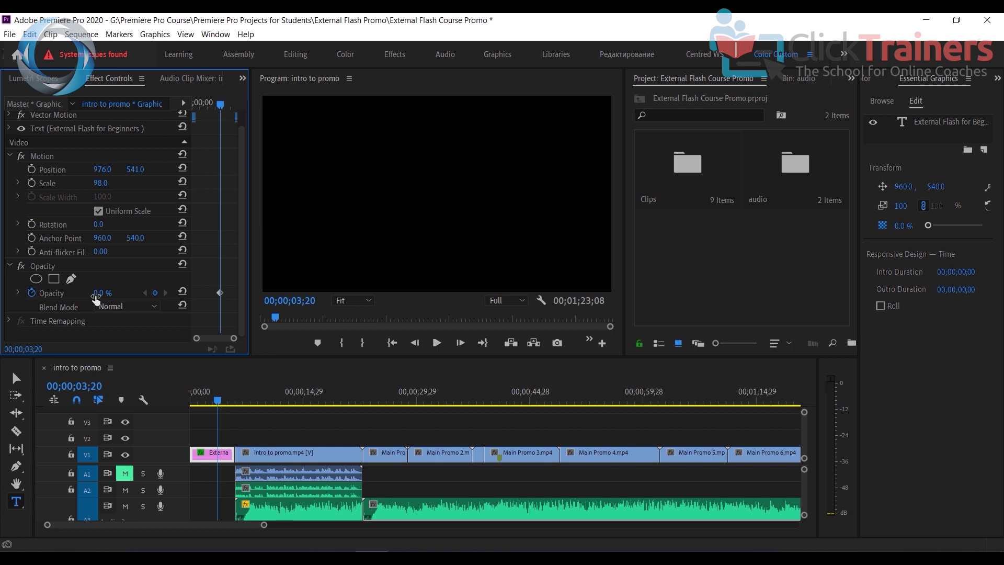
- Delete the title graphic's opacity keyframe at 00;00;03;20
mouse_move(100, 293)
left_mouse_down()
mouse_move(126, 293)
mouse_move(94, 295)
left_mouse_up()
left_click(220, 292)
key("Delete")
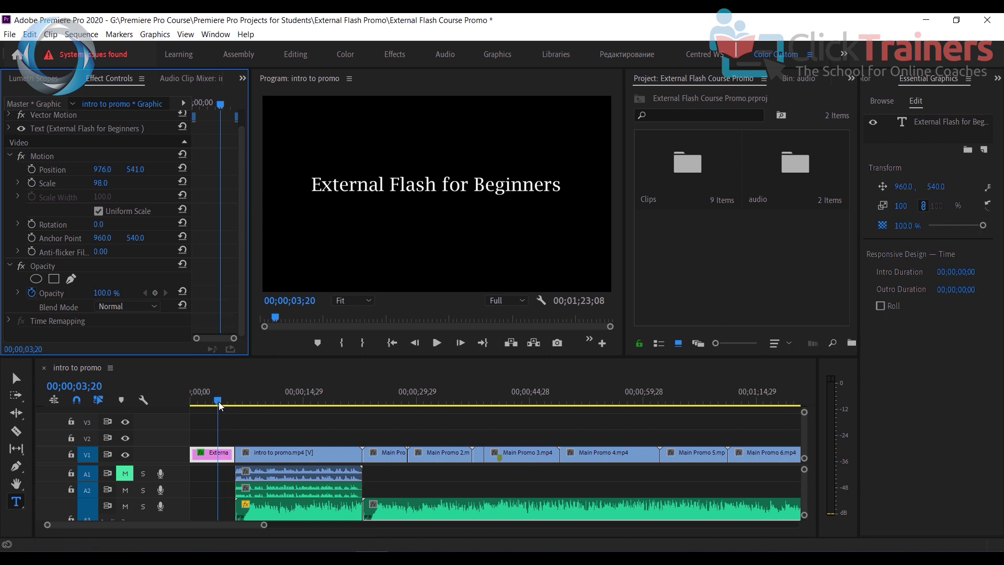
- Add an opacity keyframe of 0% to the title graphic at 00;00;00;00
left_click_drag(219, 403, 183, 390)
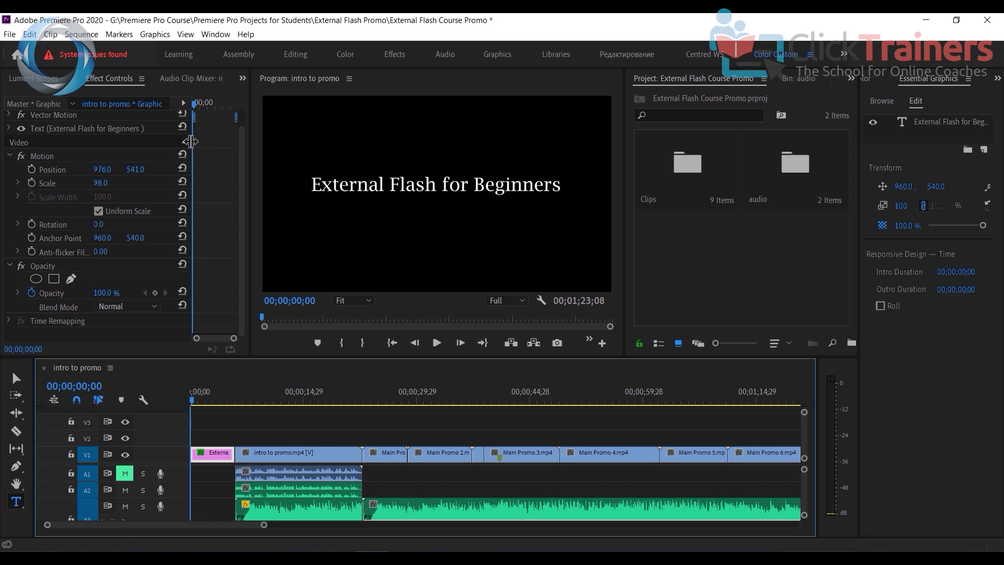
left_click_drag(192, 140, 145, 140)
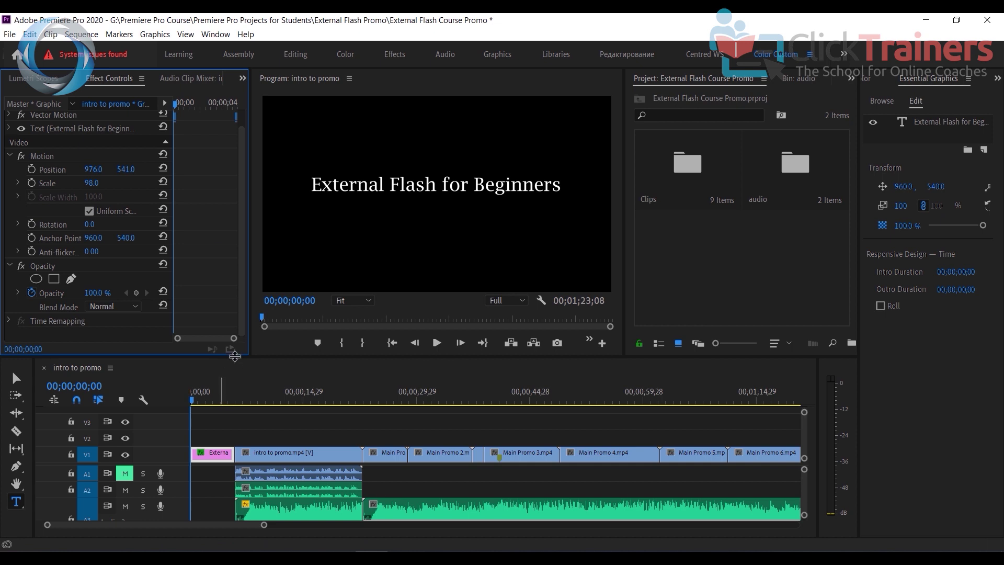
mouse_move(195, 401)
left_mouse_down()
mouse_move(225, 401)
mouse_move(181, 396)
left_mouse_up()
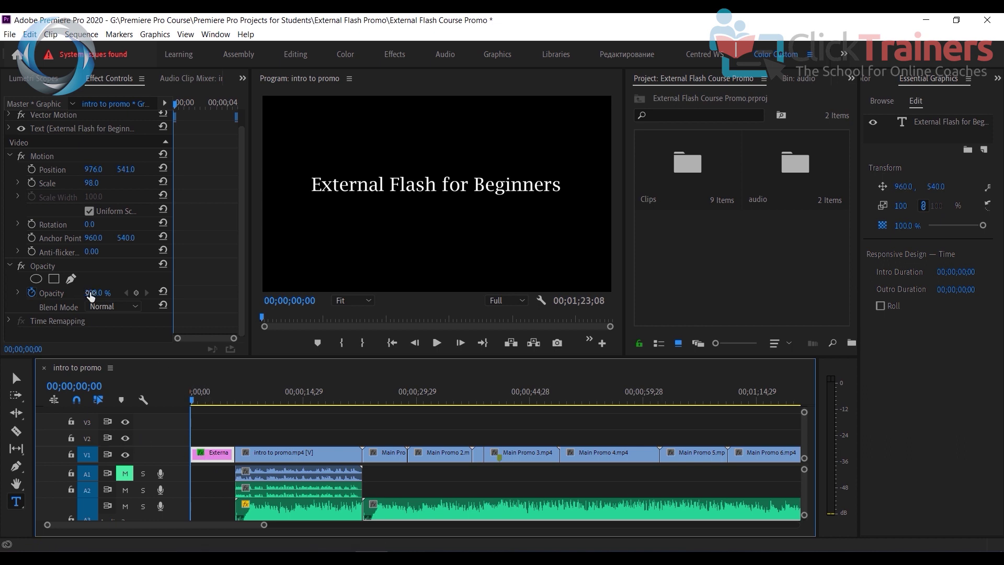
left_click_drag(96, 294, 188, 300)
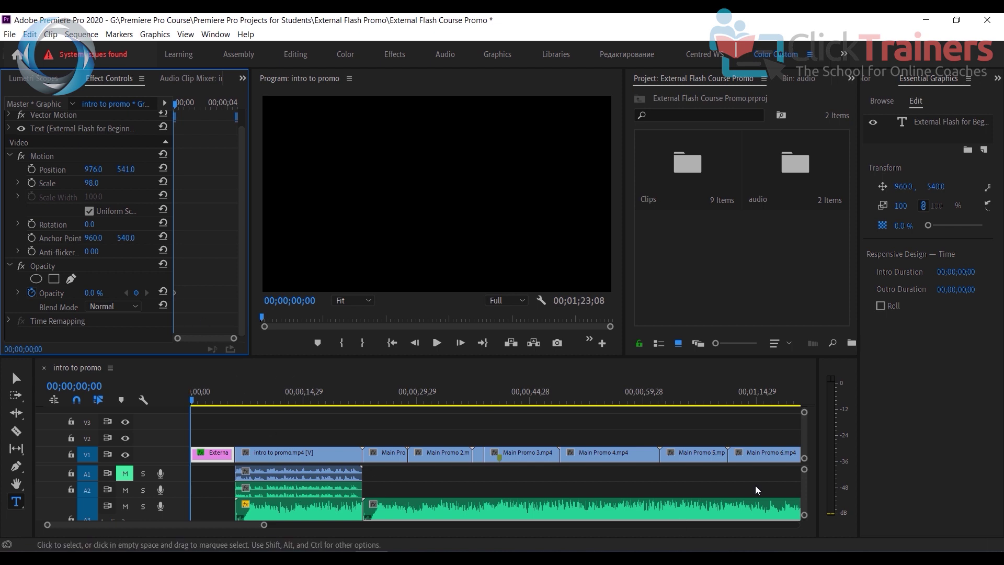
- Add an opacity keyframe of 100% to the title graphic at 00;00;03;15 to complete its fade-in
left_click_drag(804, 479, 335, 438)
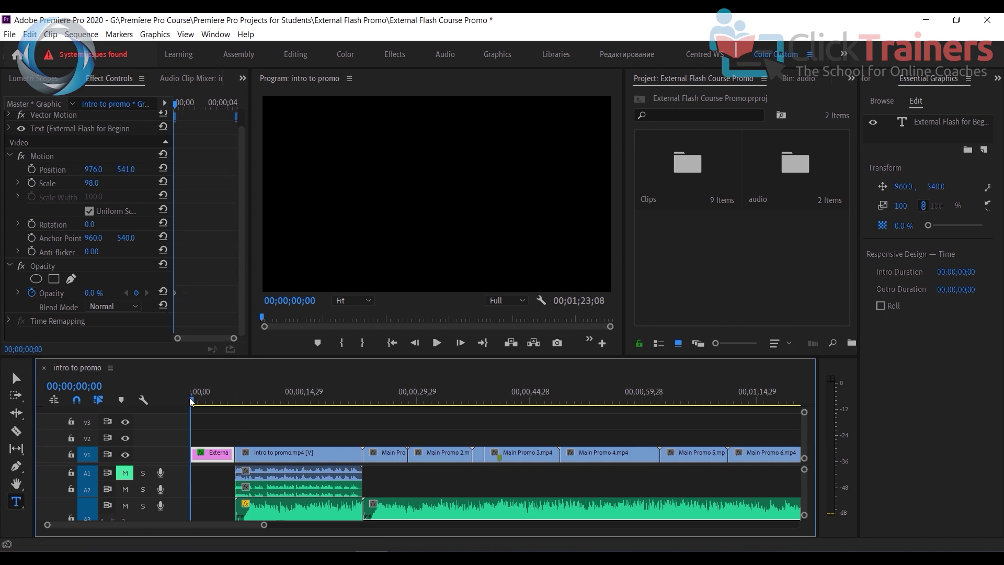
left_click_drag(193, 404, 219, 408)
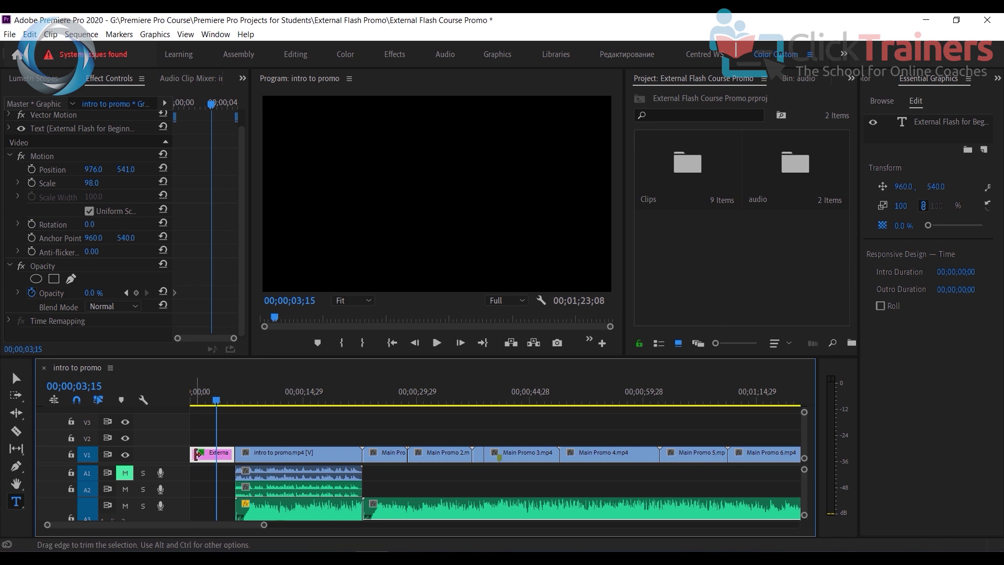
left_click(93, 293)
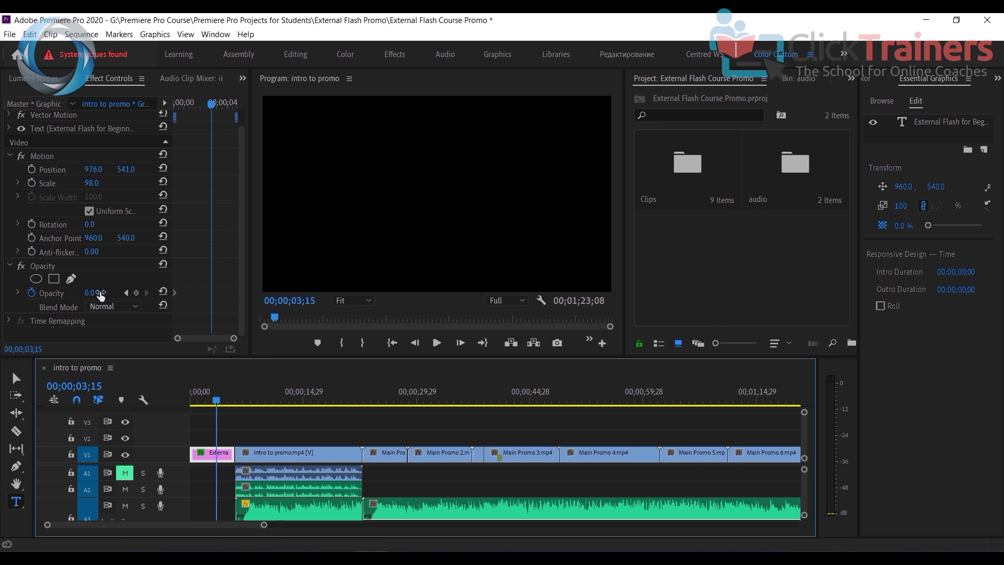
type("33")
key("Return")
left_click_drag(95, 293, 133, 293)
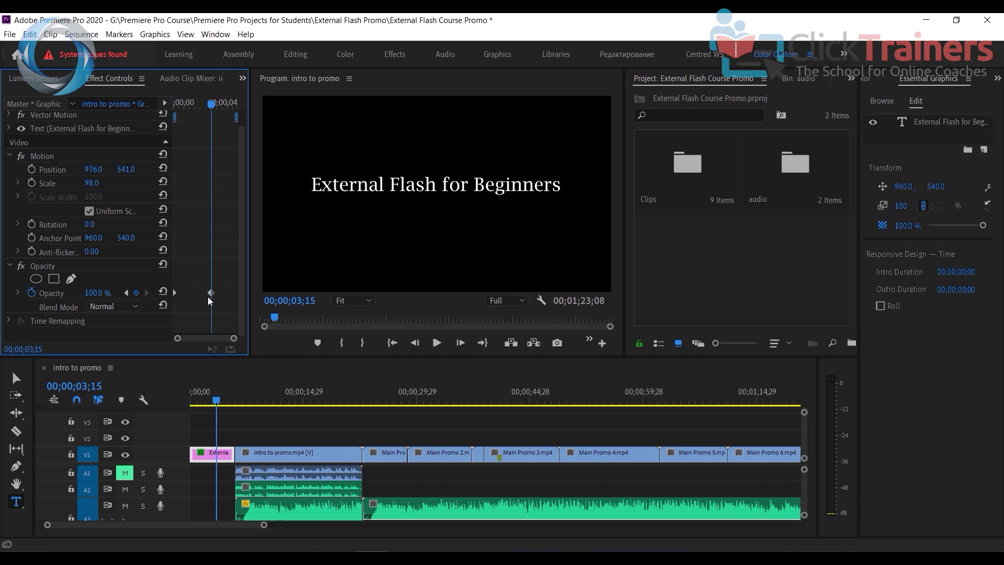
- Add an opacity keyframe of 2% at 00;00;05;28 so the title graphic fades out just before the intro to promo clip
left_click_drag(209, 107, 173, 101)
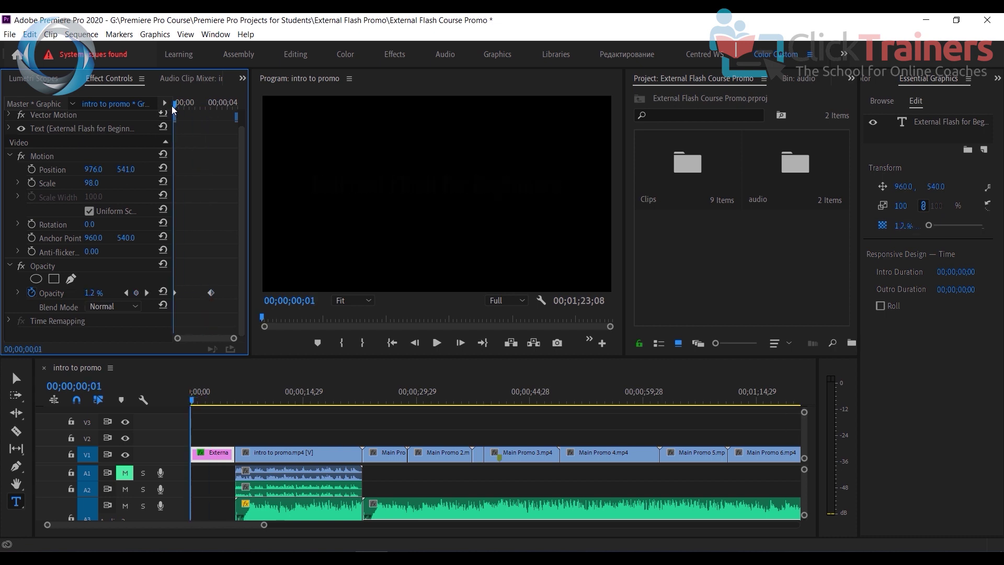
left_click_drag(175, 106, 246, 127)
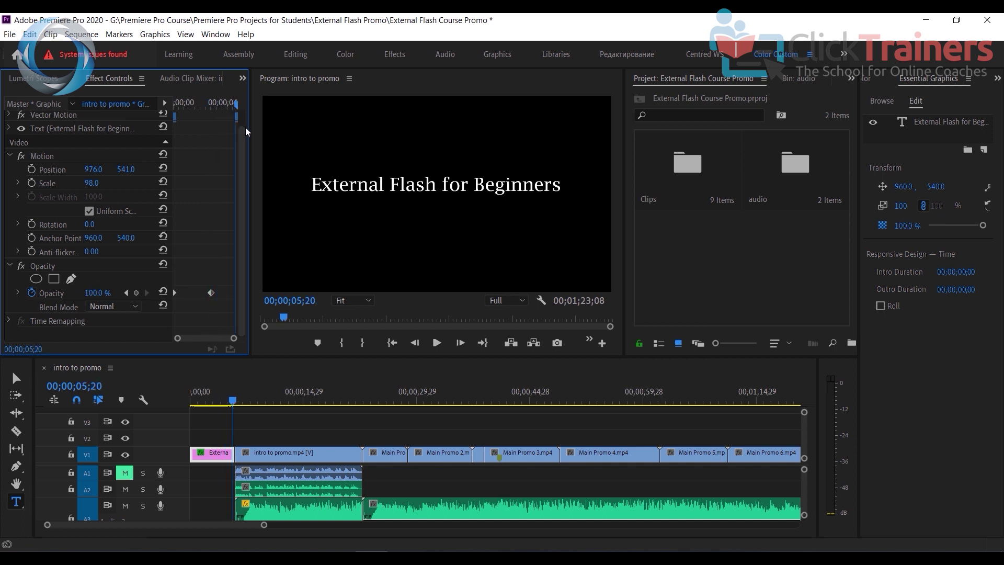
key("Down")
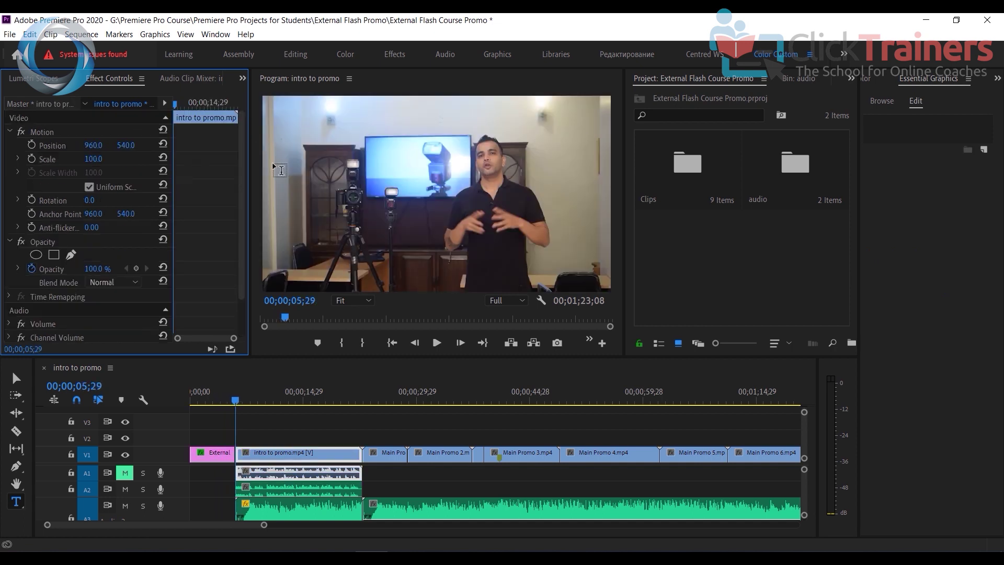
left_click(217, 458)
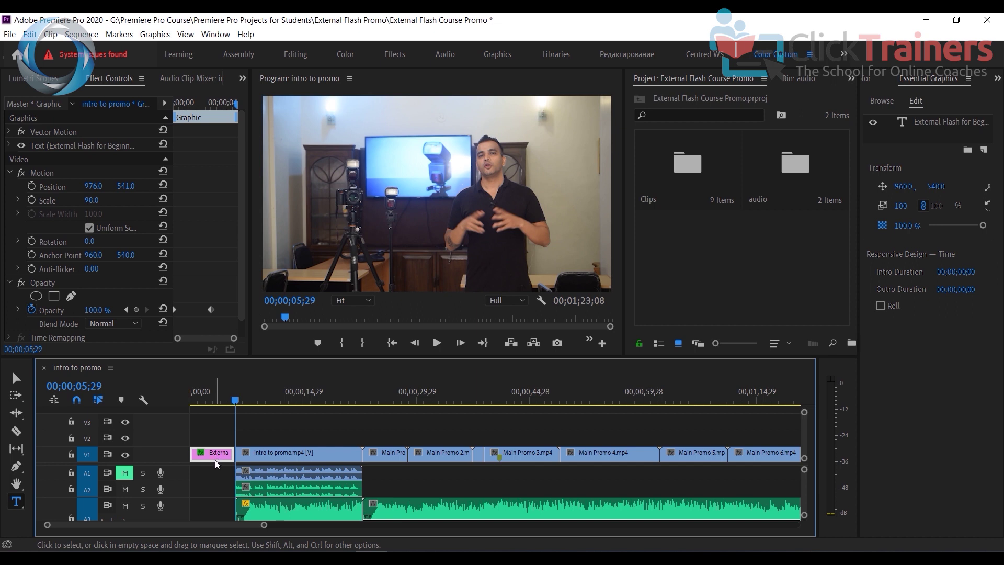
key("Down")
key("Up")
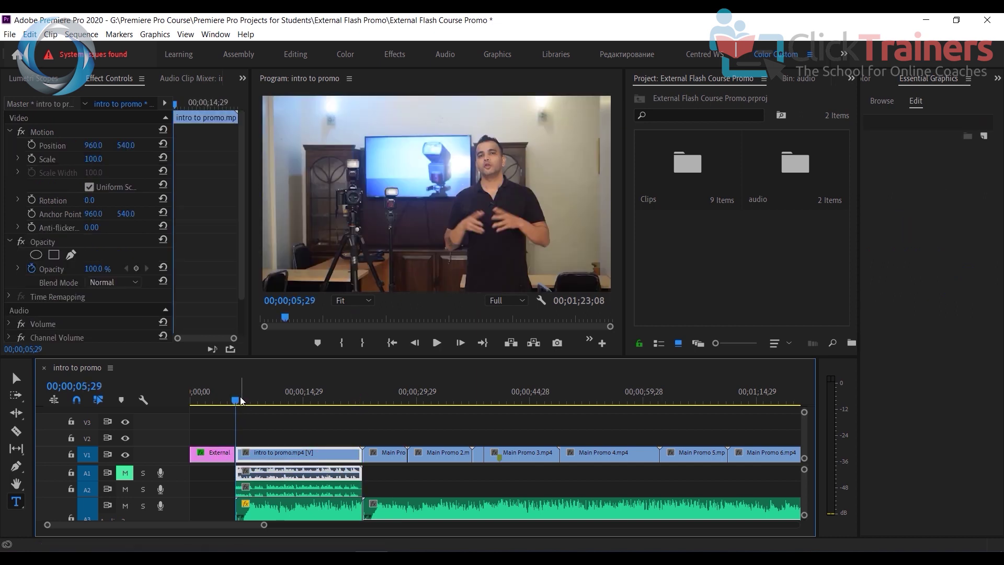
key("Up")
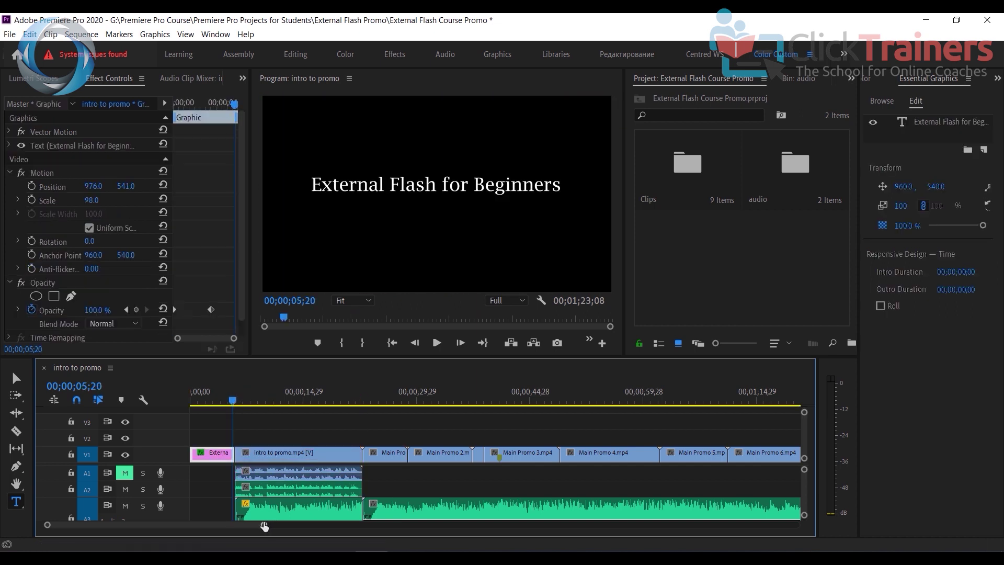
left_click_drag(264, 527, 170, 531)
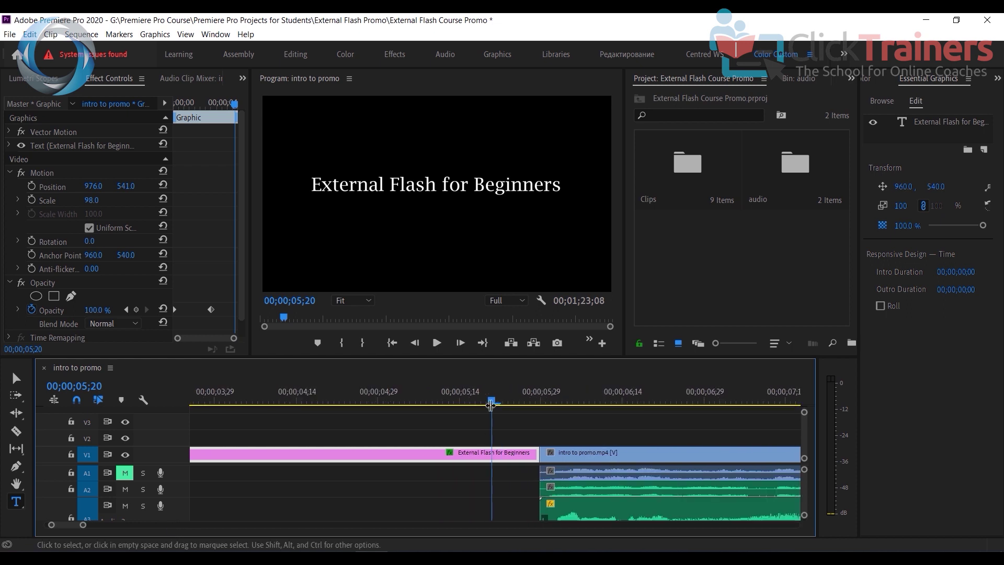
left_click_drag(491, 405, 534, 406)
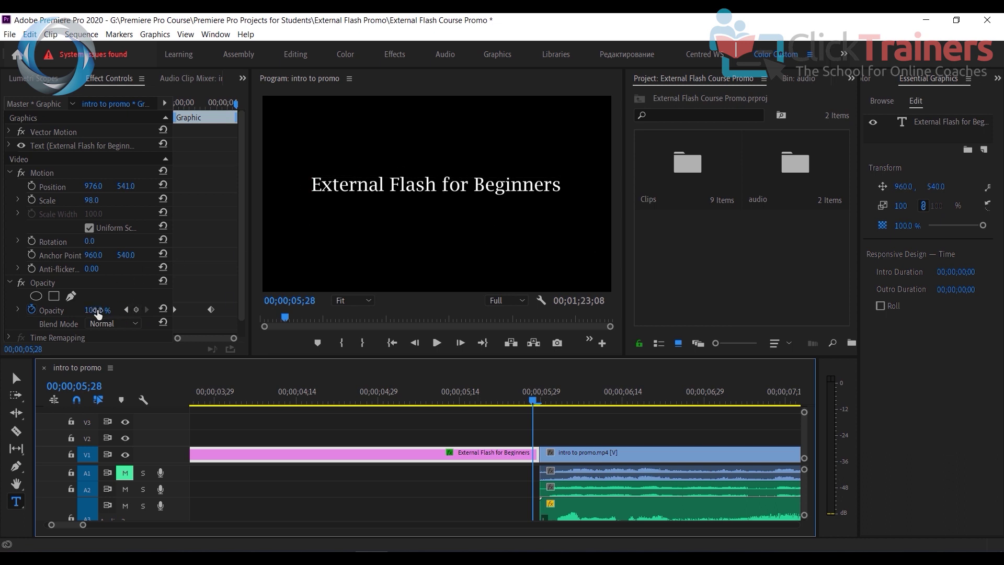
left_click_drag(100, 314, 52, 314)
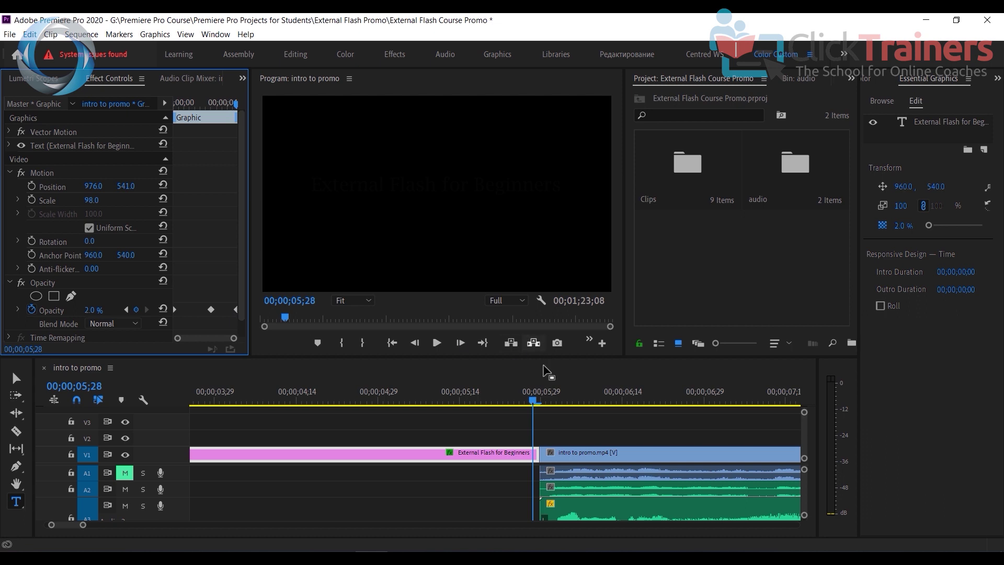
- Play the sequence from the start to check the title's fade-in, fade-out and the cut to the intro clip
left_click_drag(534, 403, 71, 411)
left_click_drag(100, 531, 287, 520)
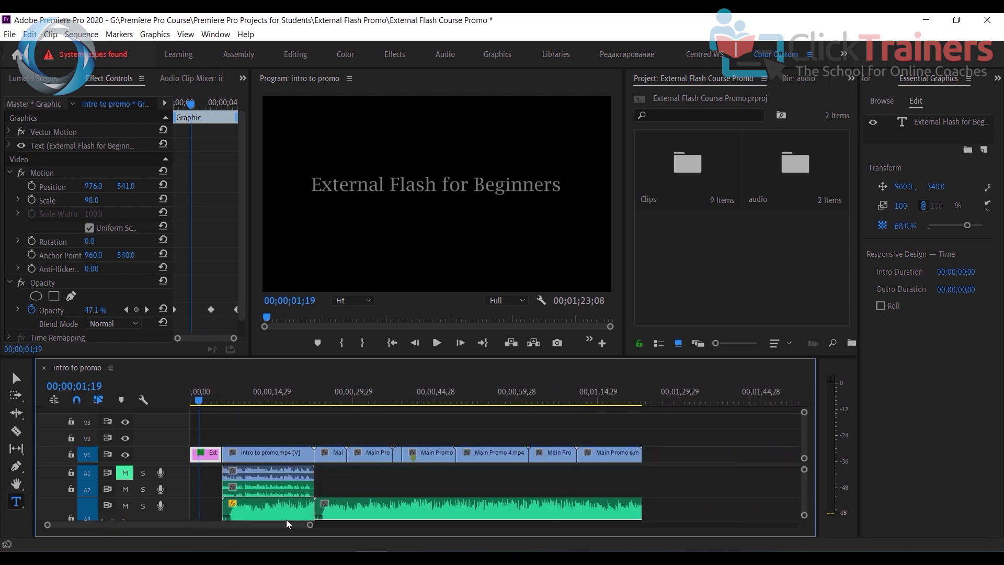
key("Home")
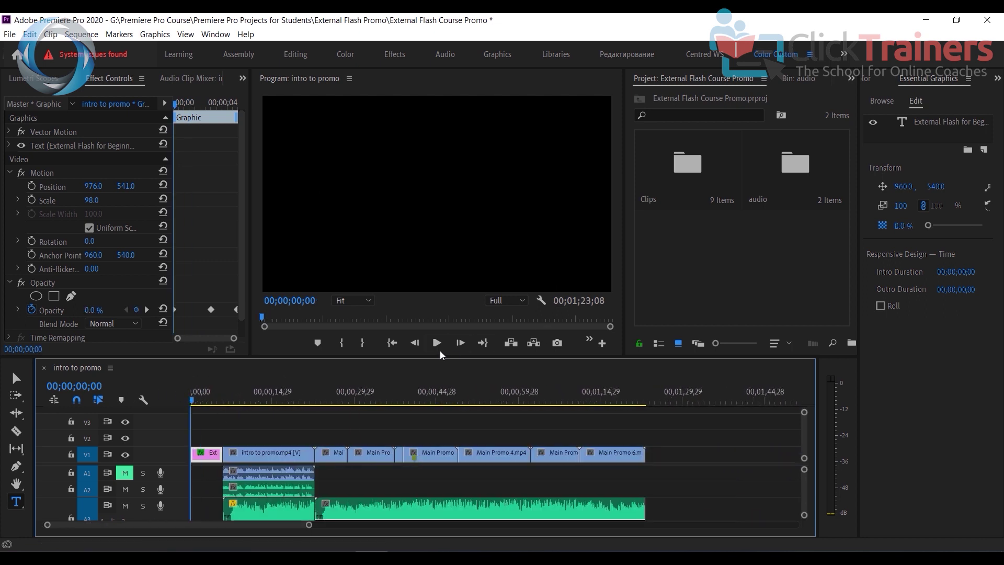
left_click(437, 343)
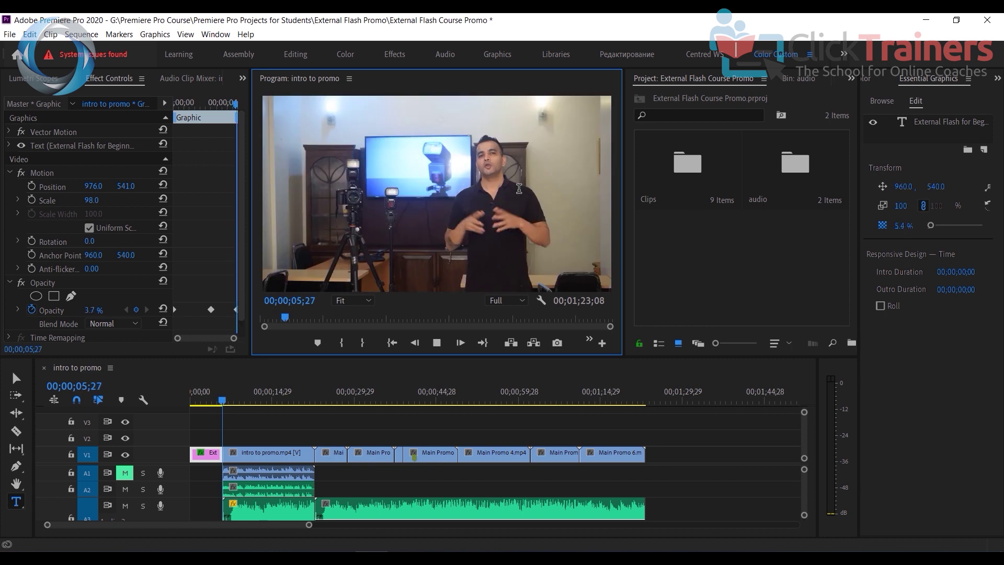
left_click(438, 343)
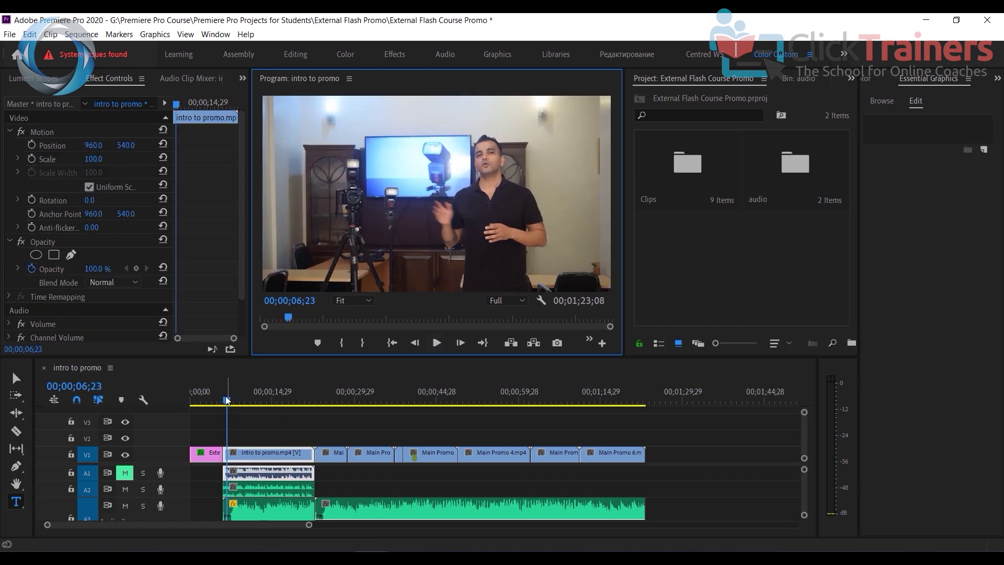
left_click_drag(227, 400, 139, 406)
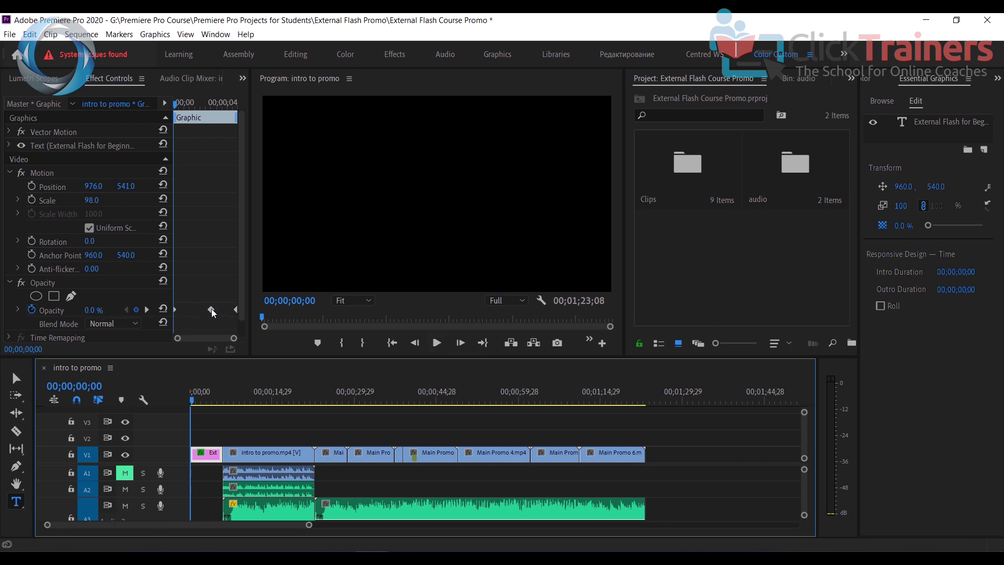
left_click(436, 343)
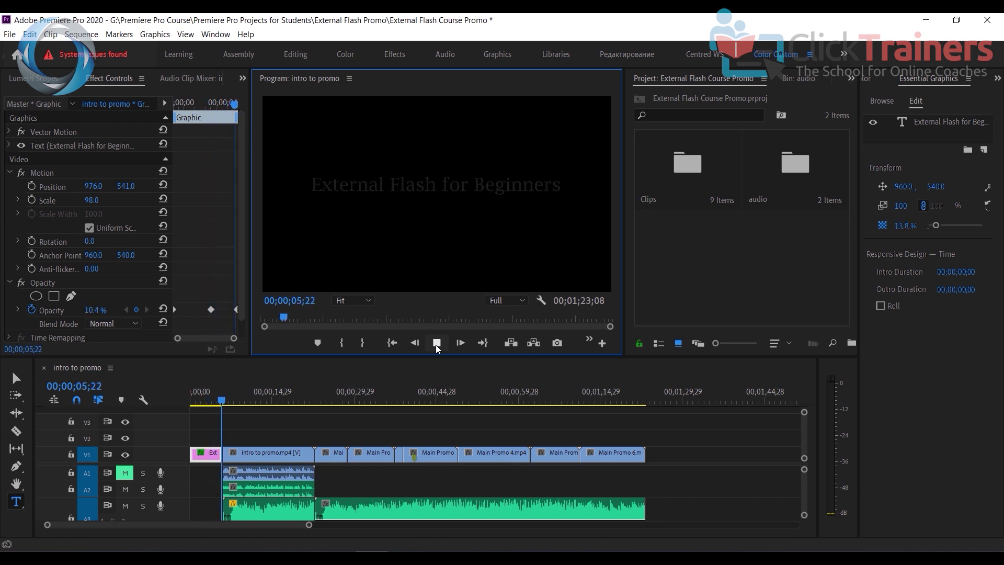
left_click(436, 343)
left_click(262, 453)
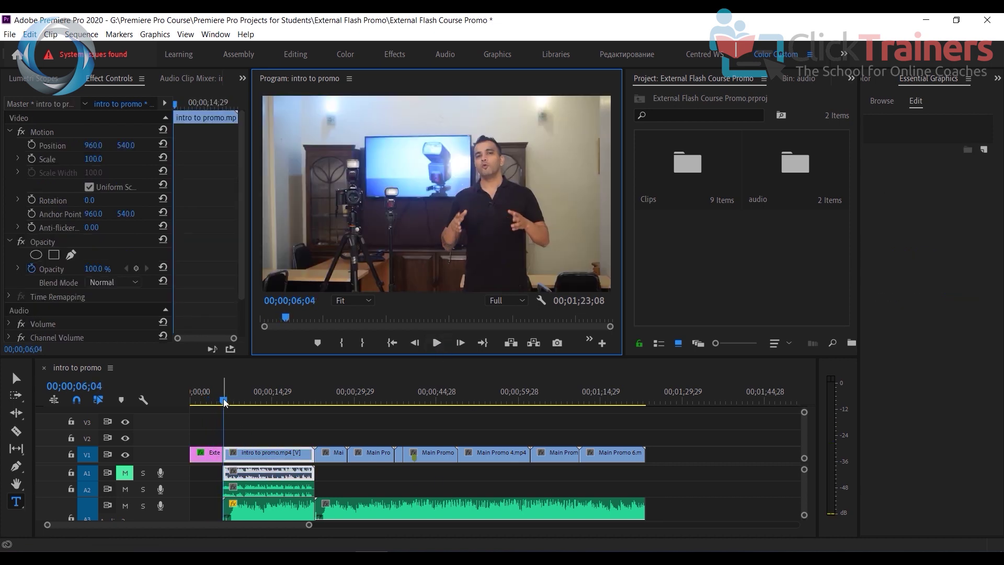
- Mute the music track and play the lower-third text in the Main Promo 2 clip from 00;00;33;08
left_click_drag(225, 402, 367, 416)
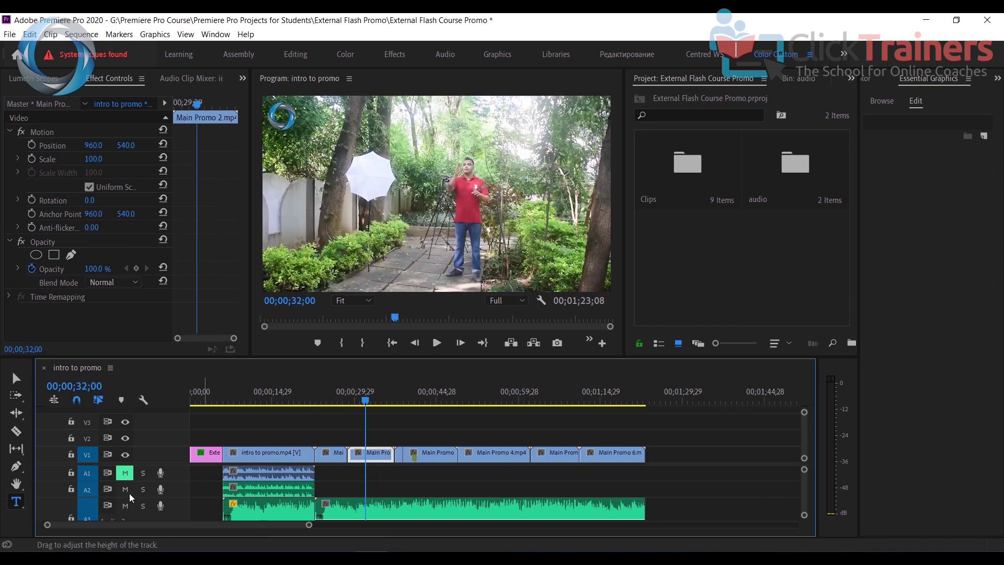
left_click(126, 506)
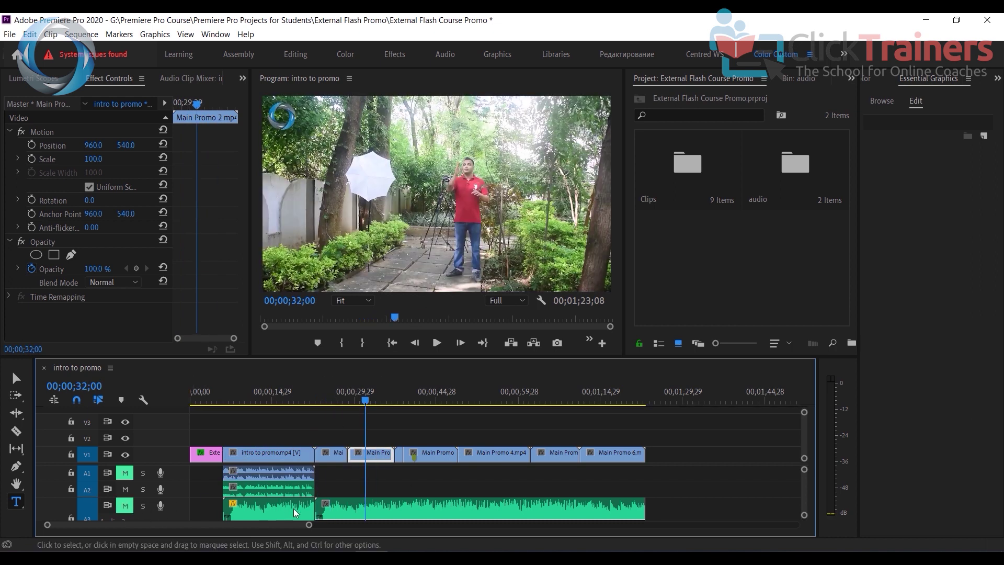
mouse_move(367, 399)
left_mouse_down()
mouse_move(401, 413)
mouse_move(362, 413)
mouse_move(373, 416)
left_mouse_up()
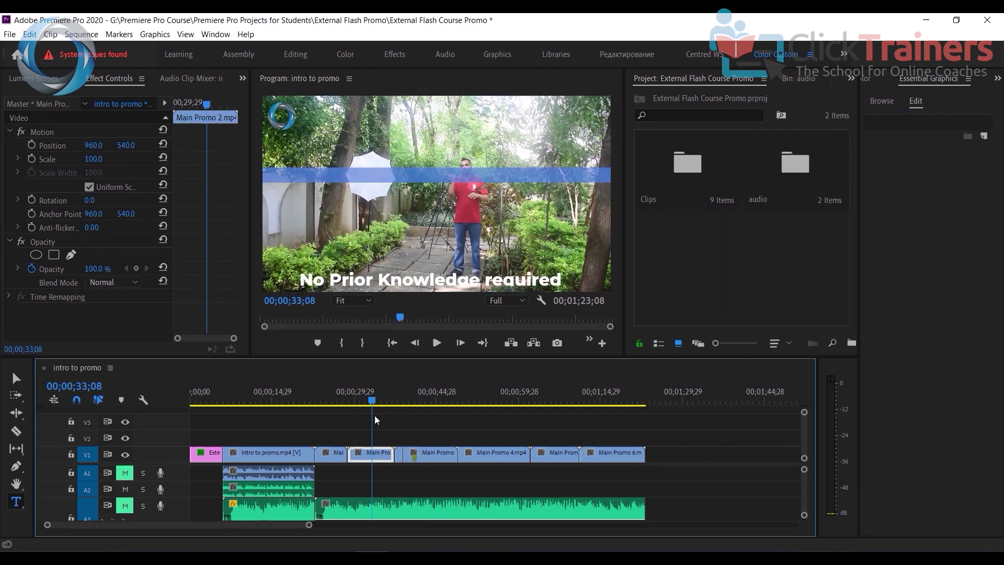
left_click(437, 345)
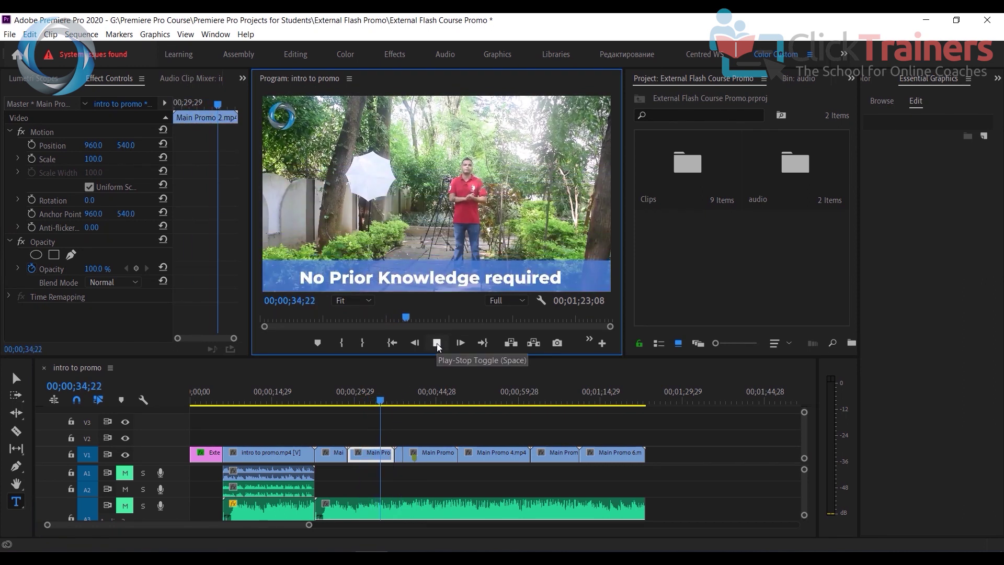
left_click(437, 345)
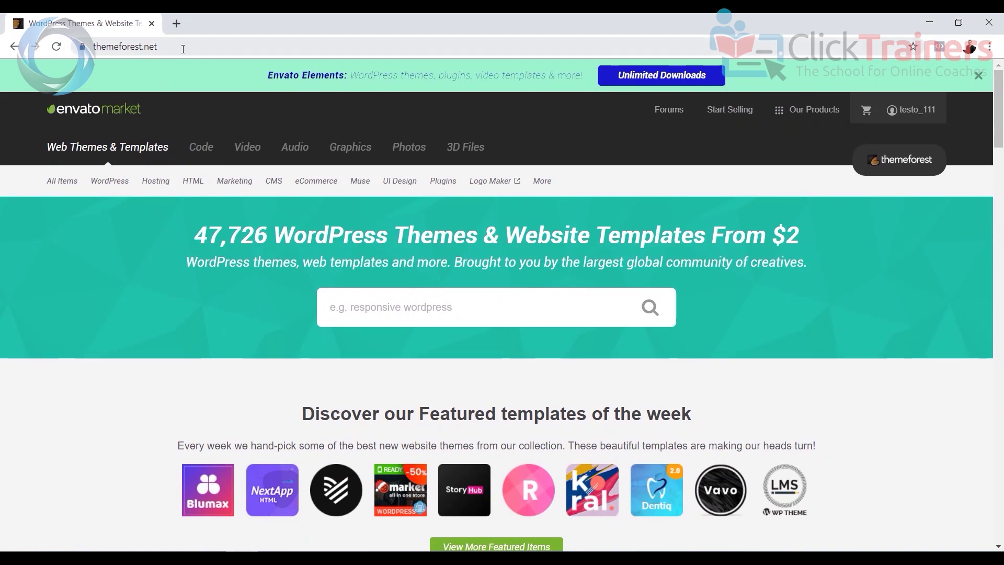
- Open the video marketplace, Videohive, and search it for "premiere pro titles"
left_click(176, 49)
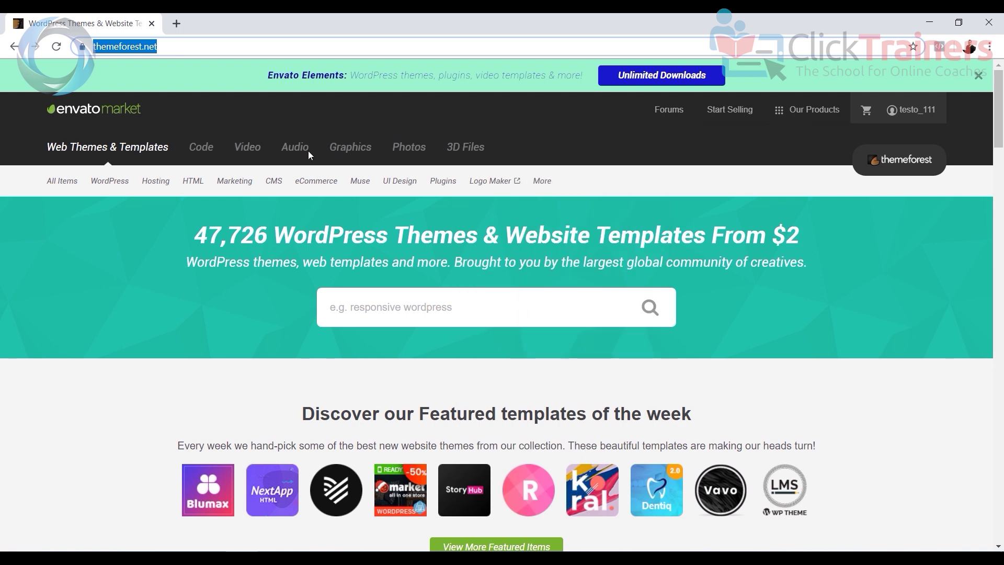
left_click(248, 150)
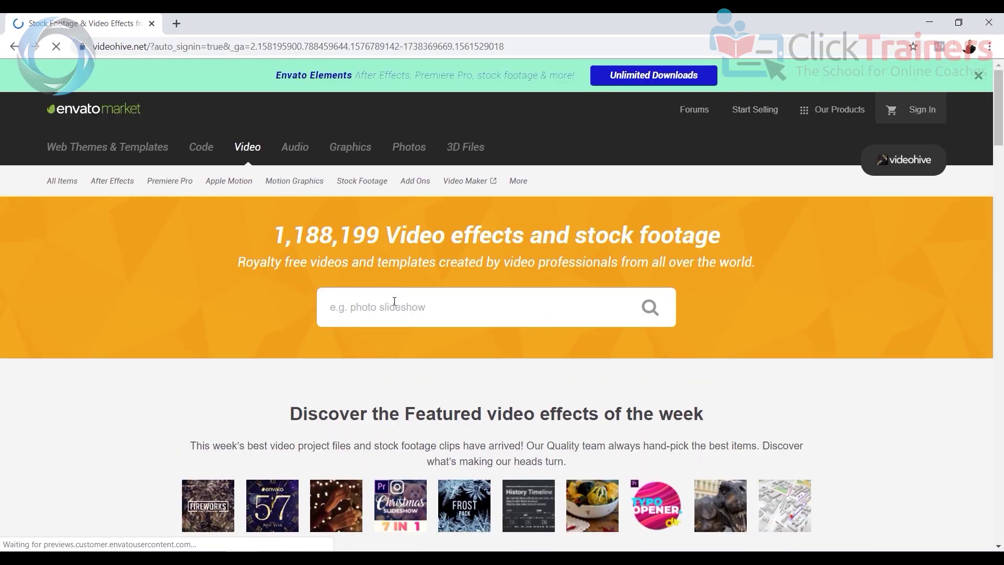
left_click(395, 303)
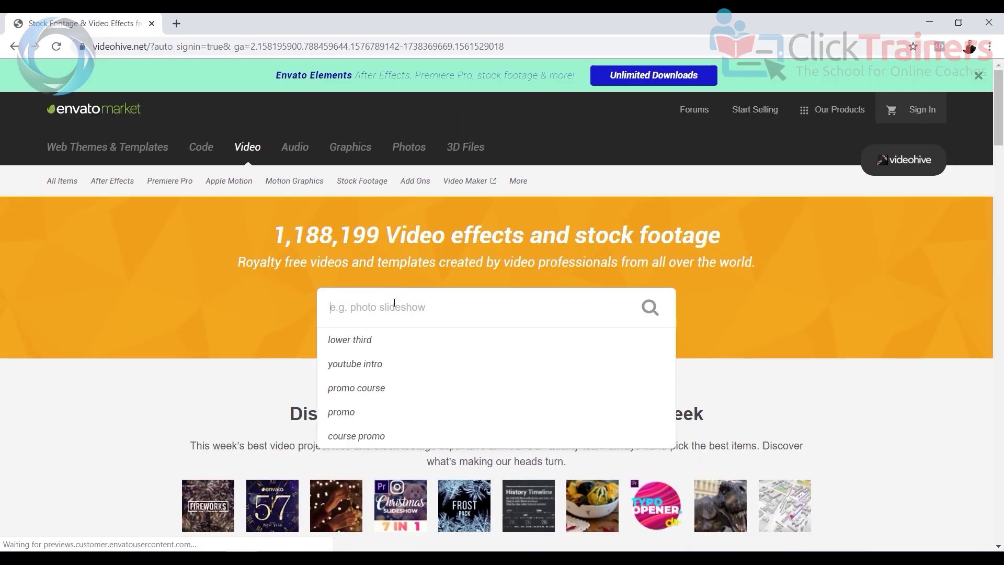
type("premi")
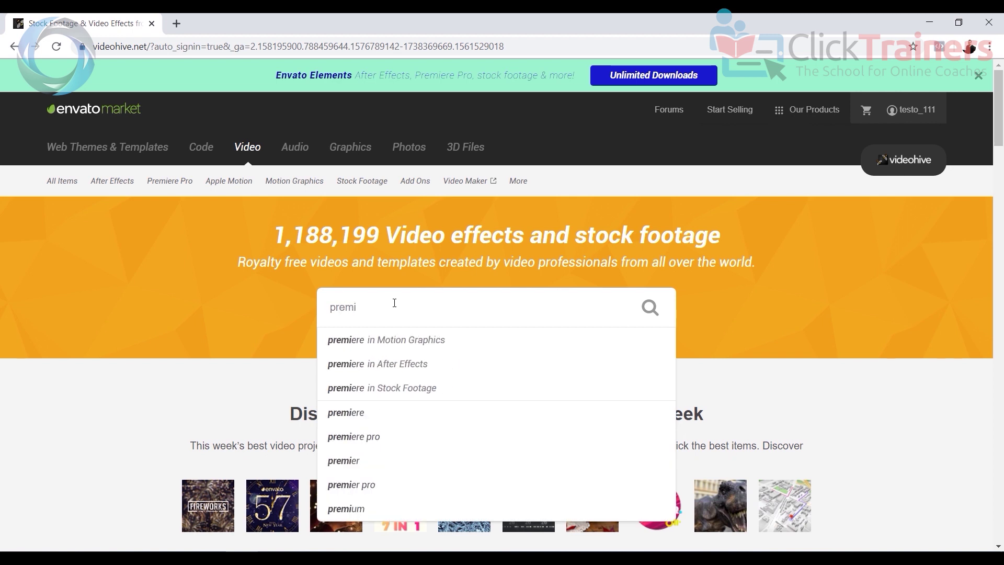
type("ere pro tit")
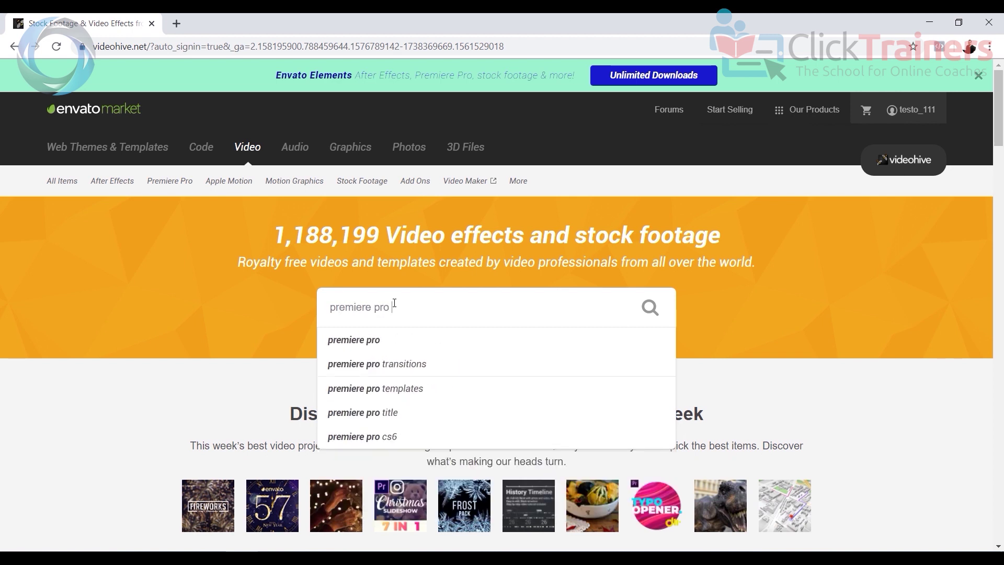
type("les")
key("Return")
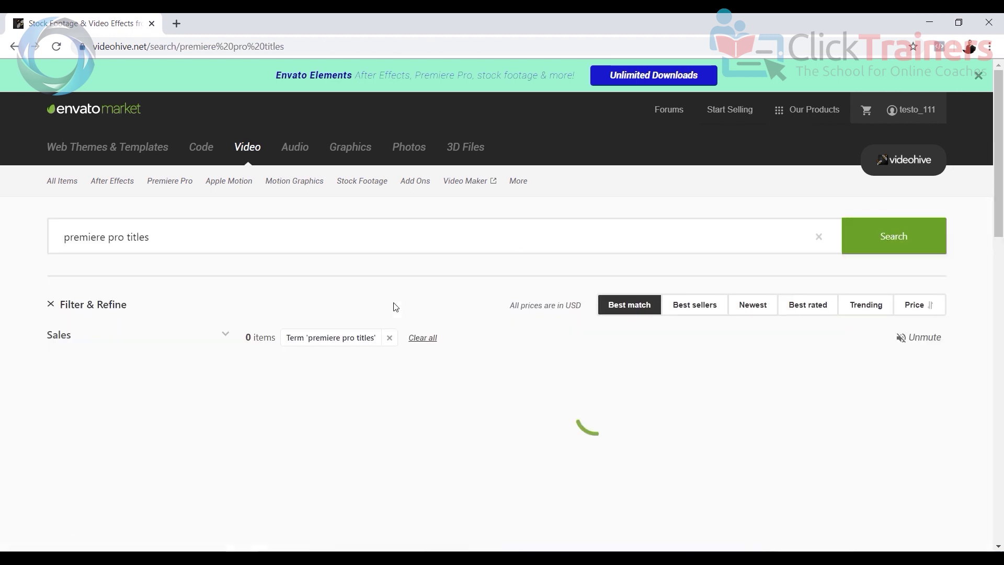
- Open the Titles Premiere Pro item with 50 titles, play its preview video with the sound off, and pause it
scroll(477, 325, "down", 1)
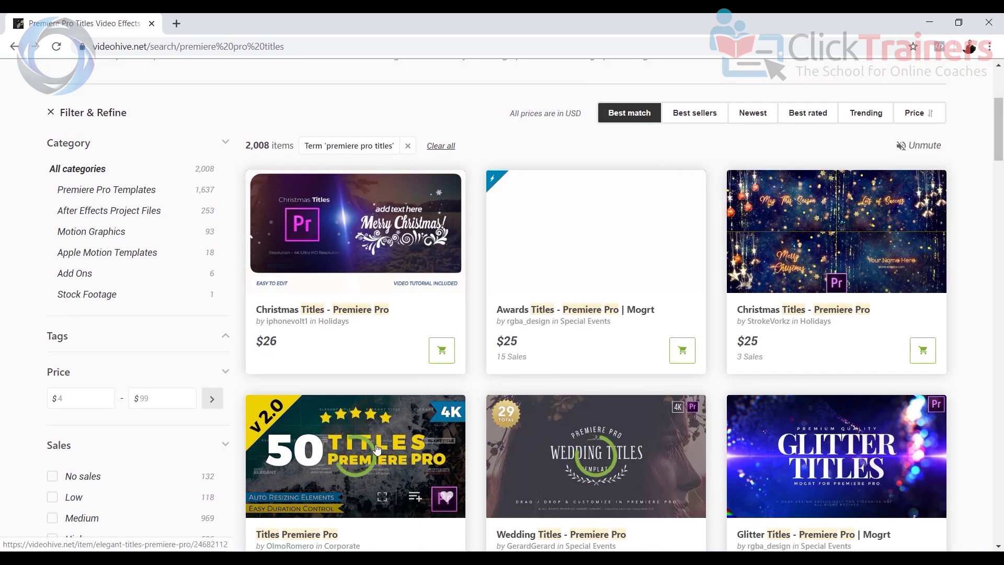
scroll(562, 344, "down", 4)
mouse_move(325, 208)
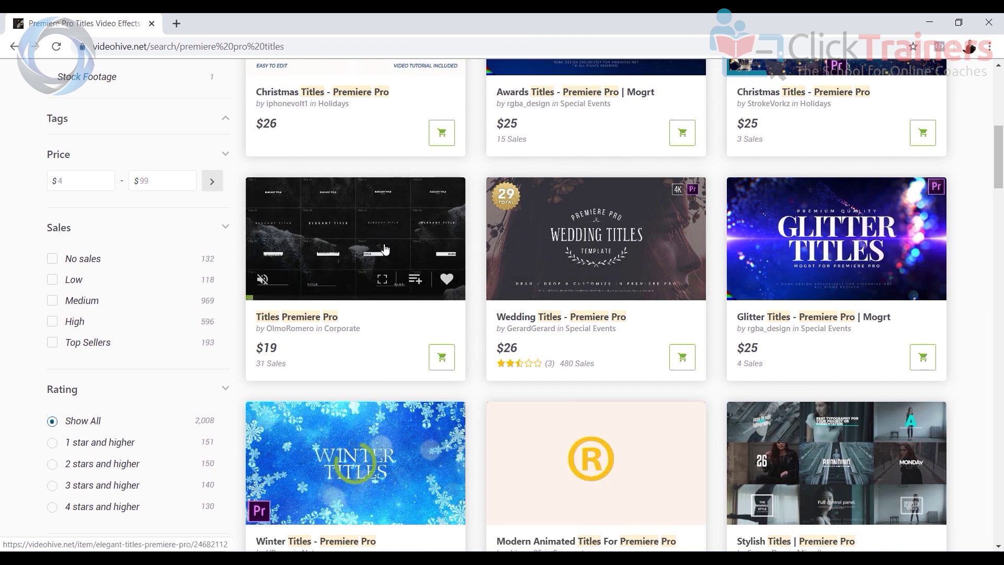
left_click(367, 238)
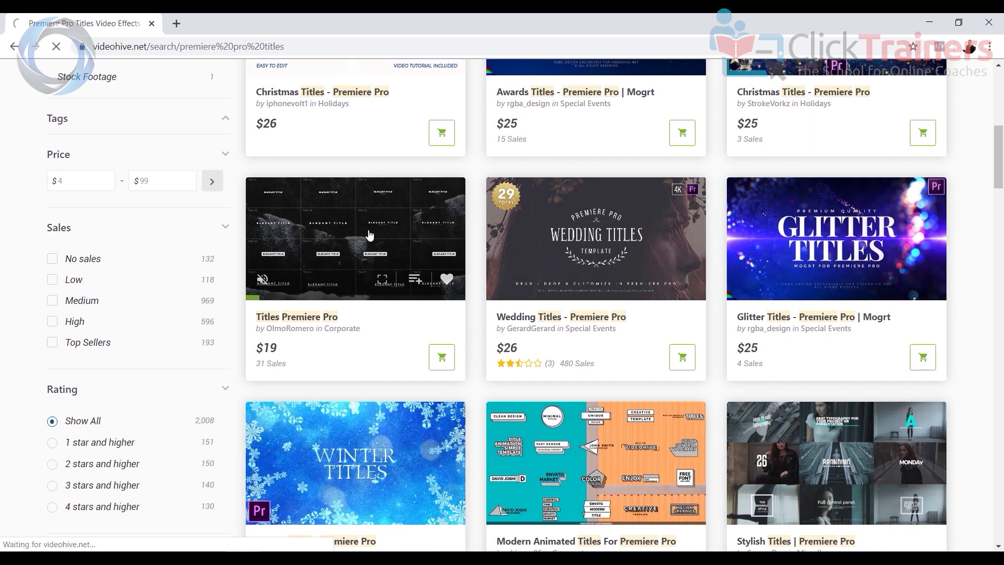
scroll(680, 283, "down", 2)
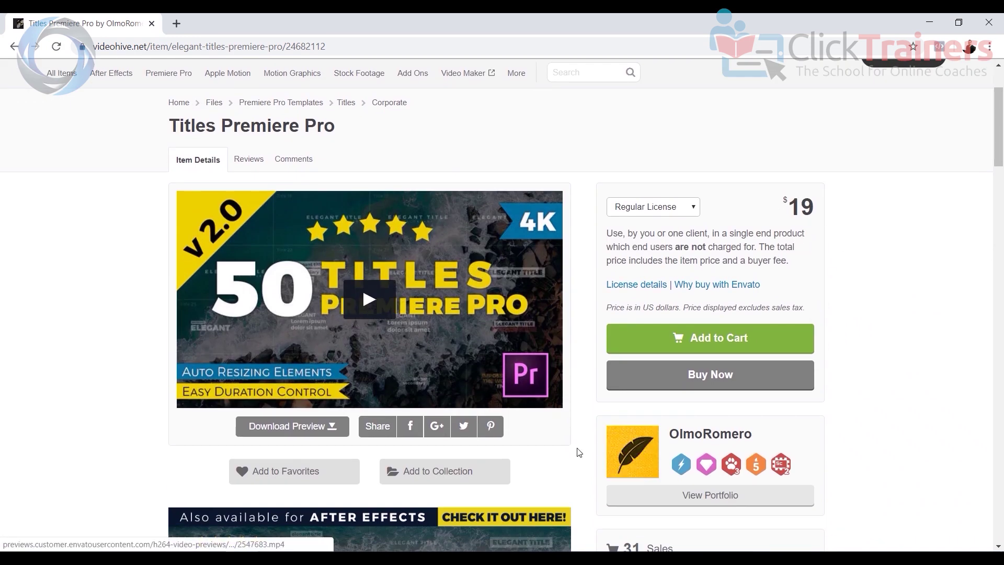
left_click(371, 300)
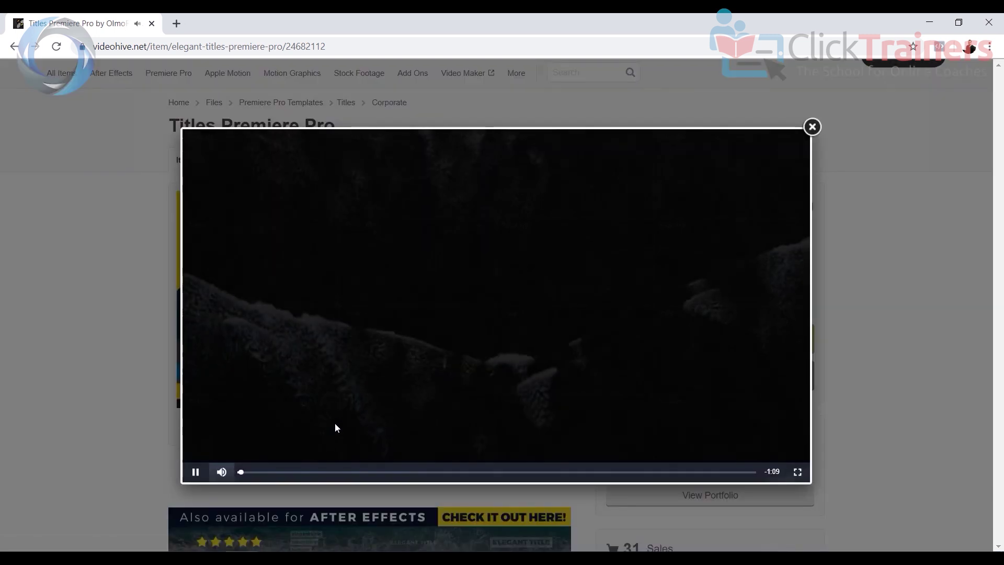
mouse_move(231, 472)
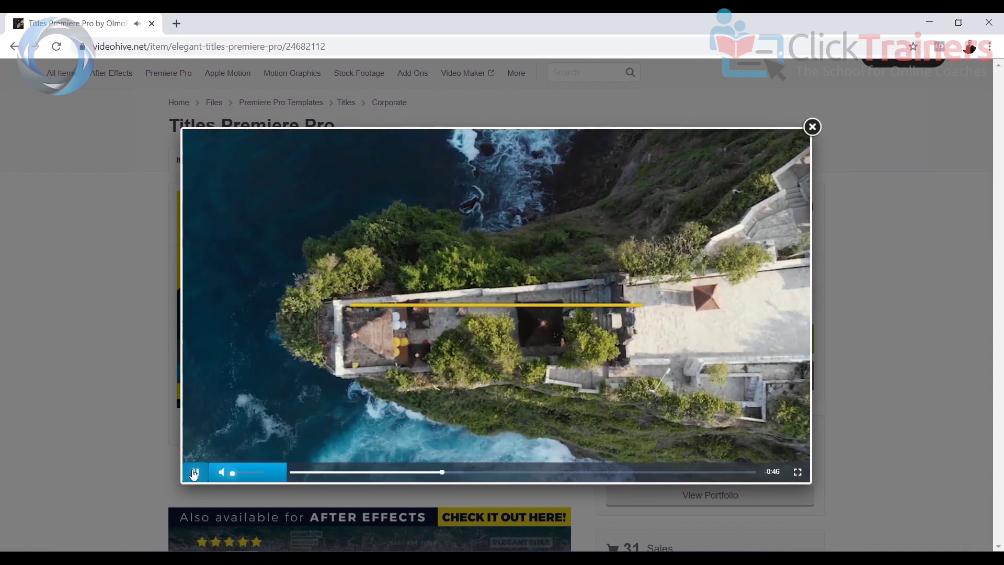
left_click(195, 474)
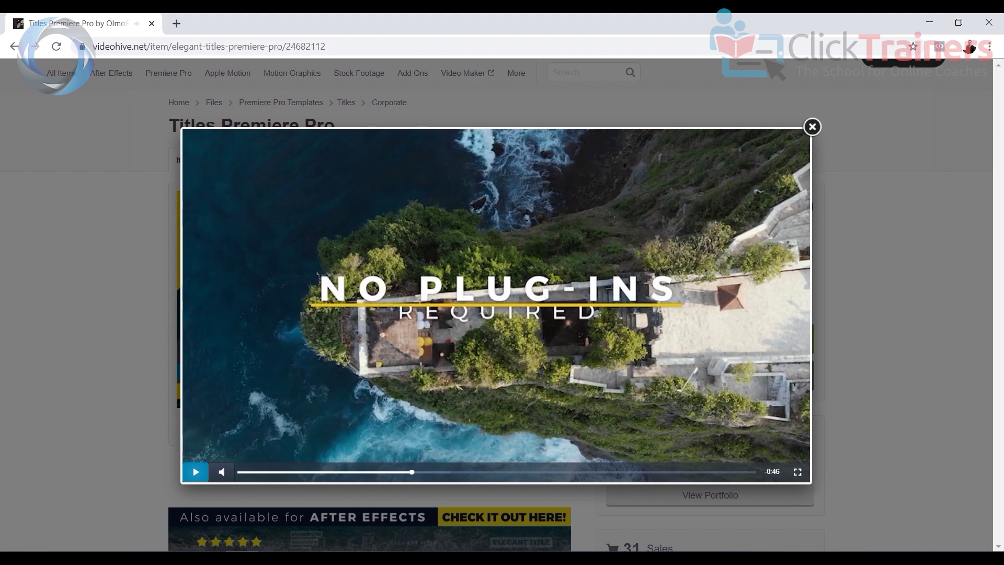
- Locate the Install Motion Graphics Template command in Premiere Pro, then return to the browser and close the preview video
key("alt+Tab")
left_click(215, 34)
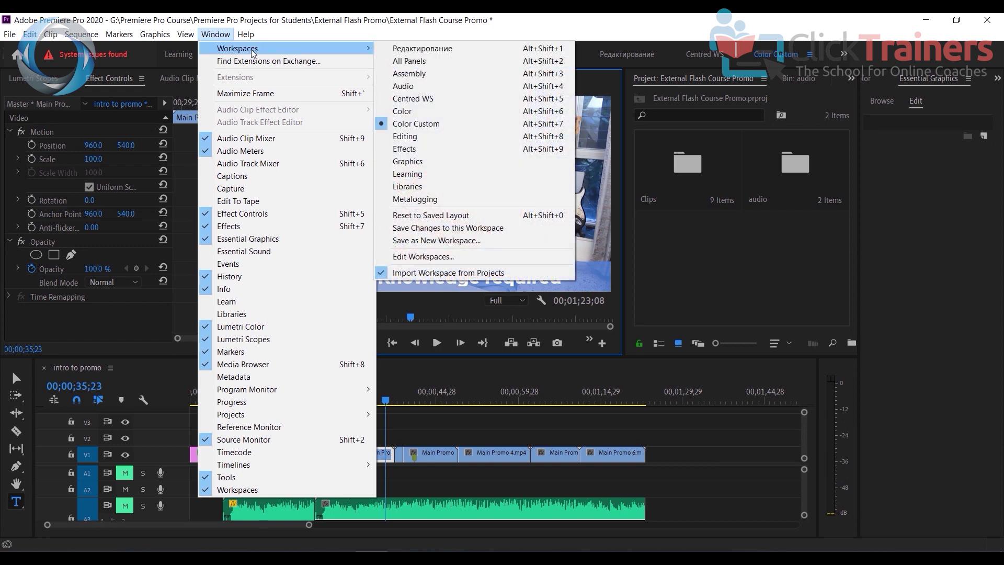
mouse_move(164, 38)
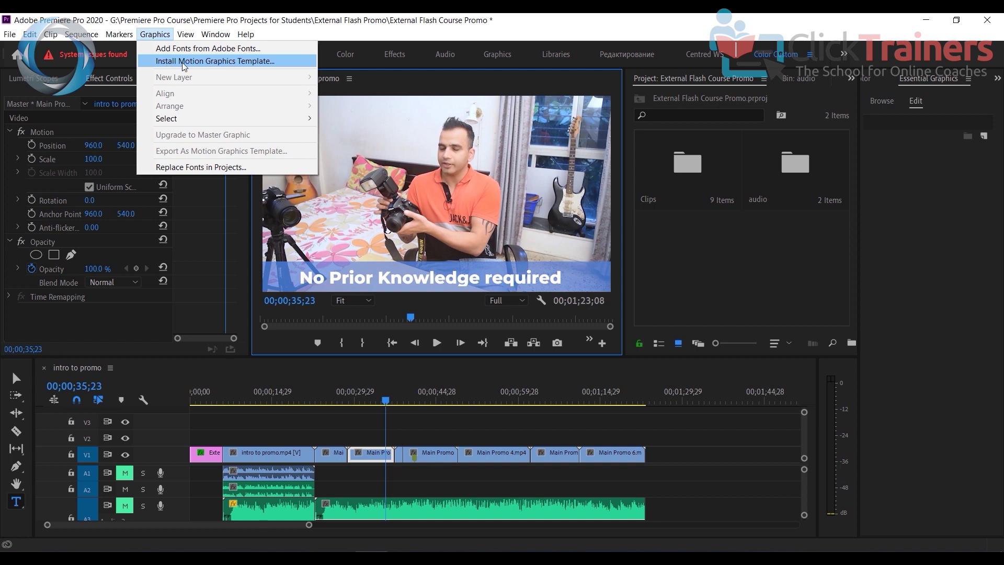
key("Escape")
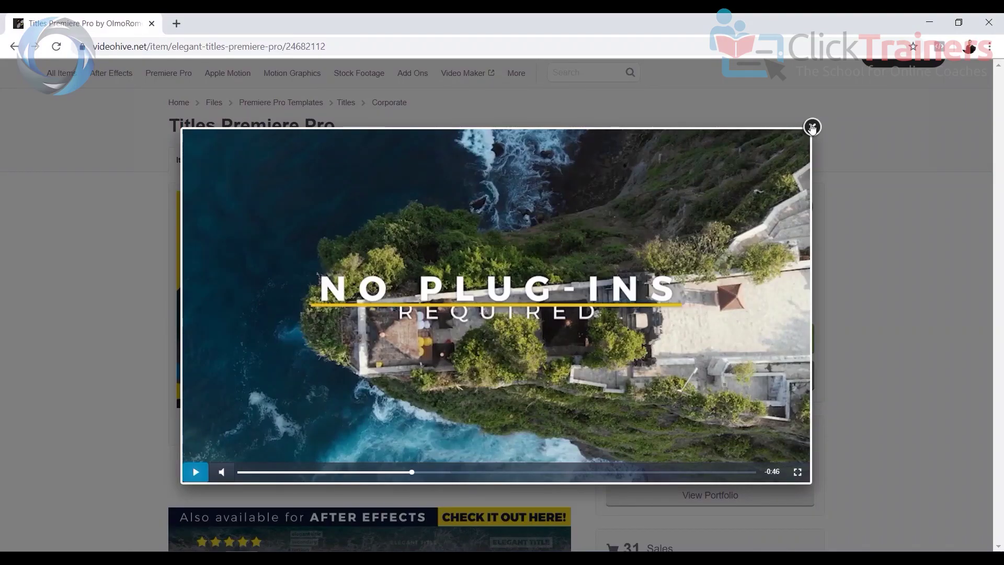
left_click(811, 127)
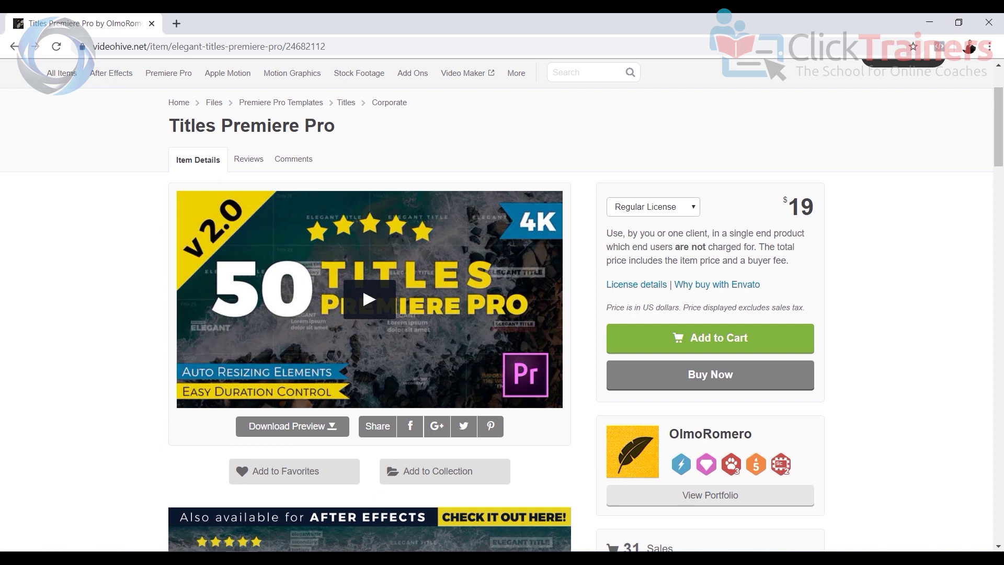
- Open the audio marketplace, AudioJungle, search it for "inspiring", and look through the listed music tracks
key("alt+Tab")
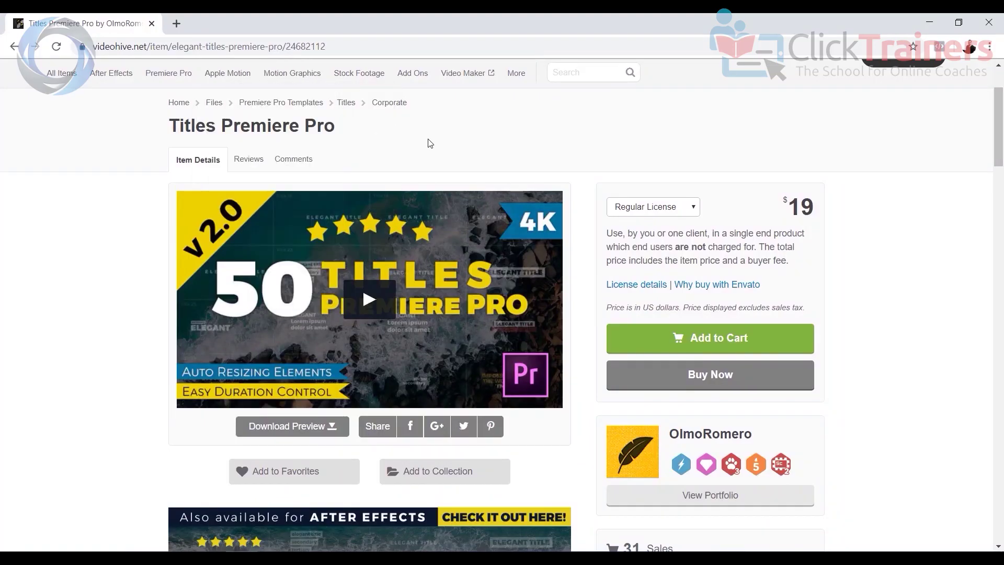
scroll(430, 144, "up", 3)
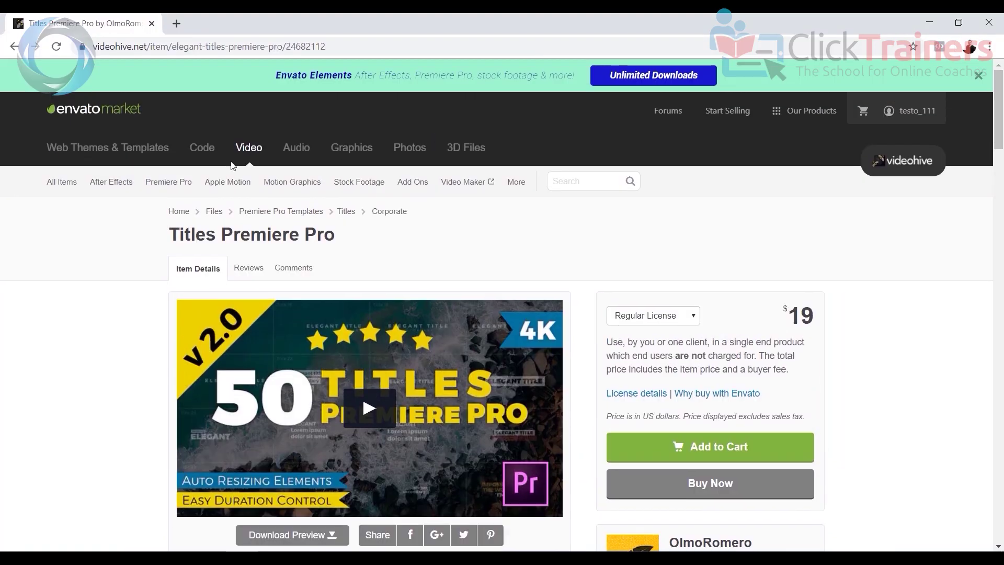
left_click(302, 149)
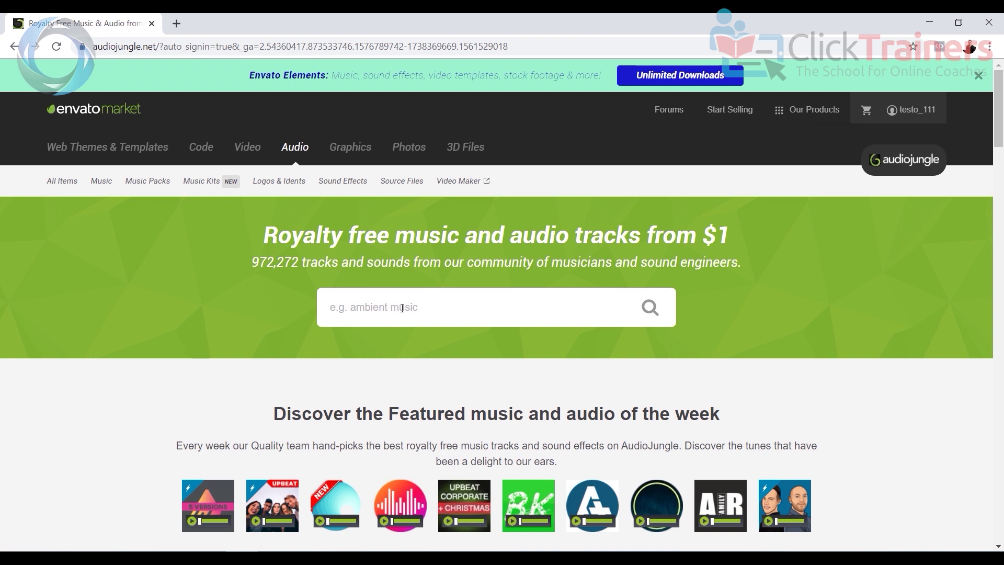
left_click(404, 308)
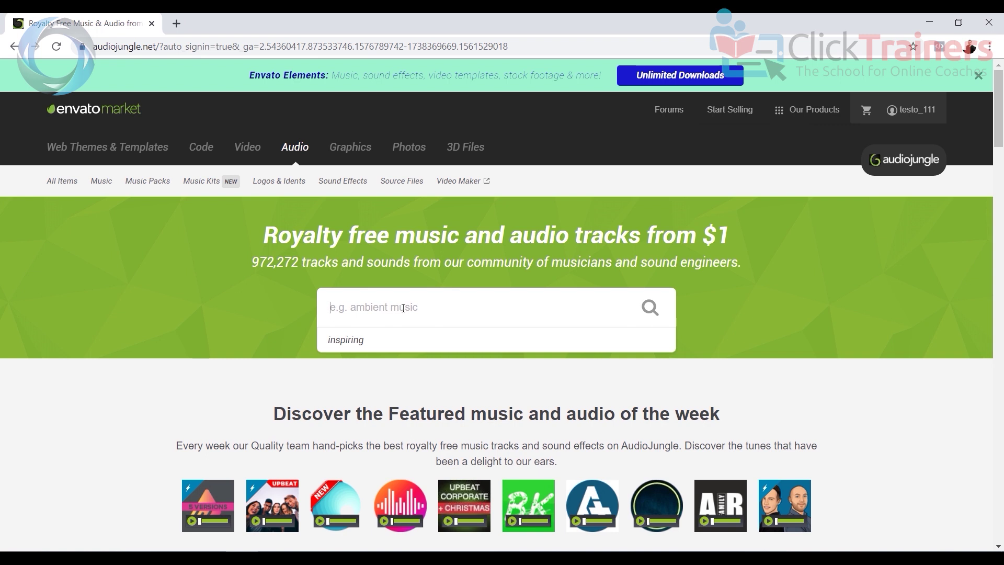
left_click(411, 341)
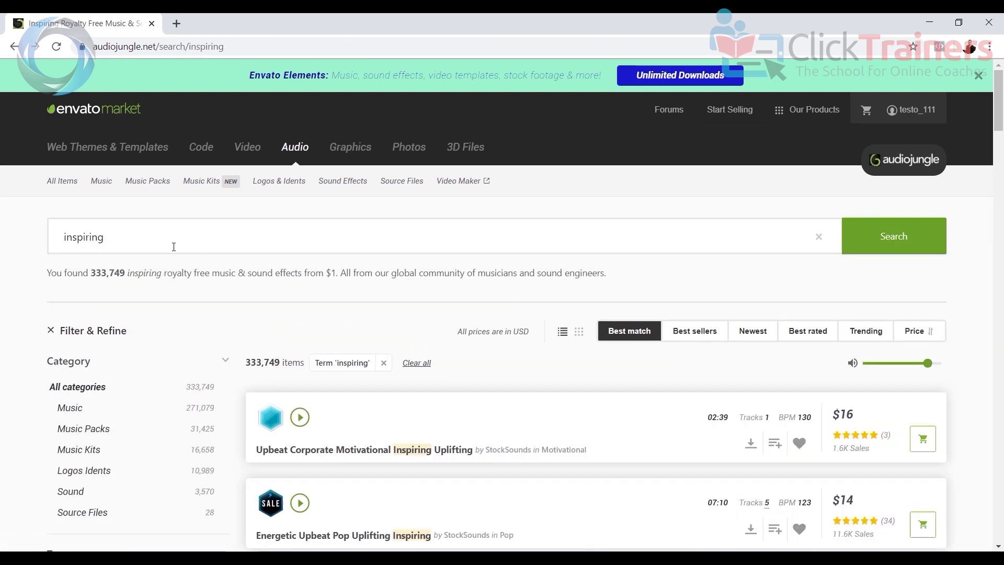
scroll(287, 209, "down", 2)
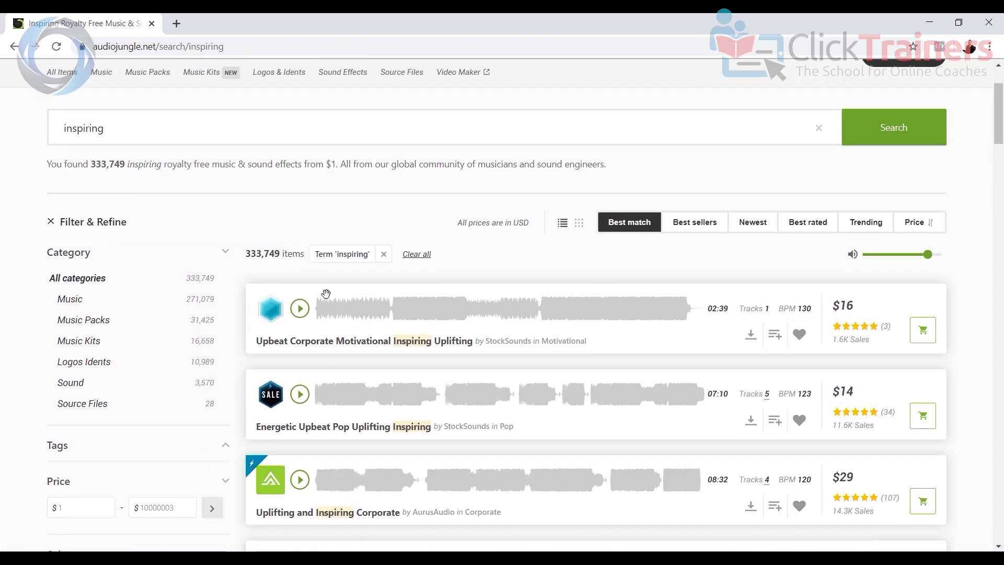
scroll(326, 293, "down", 2)
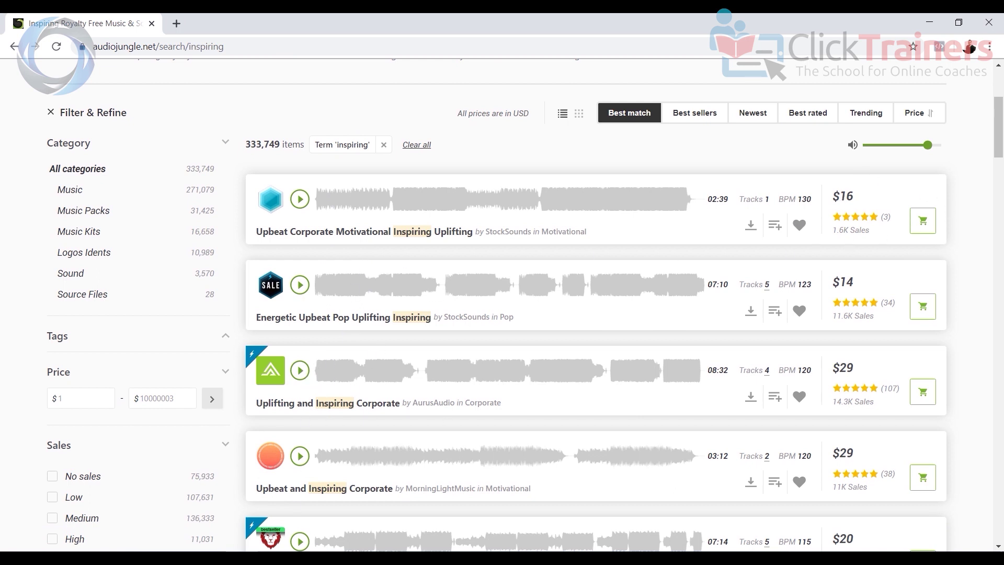
- Switch to Premiere Pro and move the playhead to 00;00;08;10 in the intro to promo clip
key("alt+Tab")
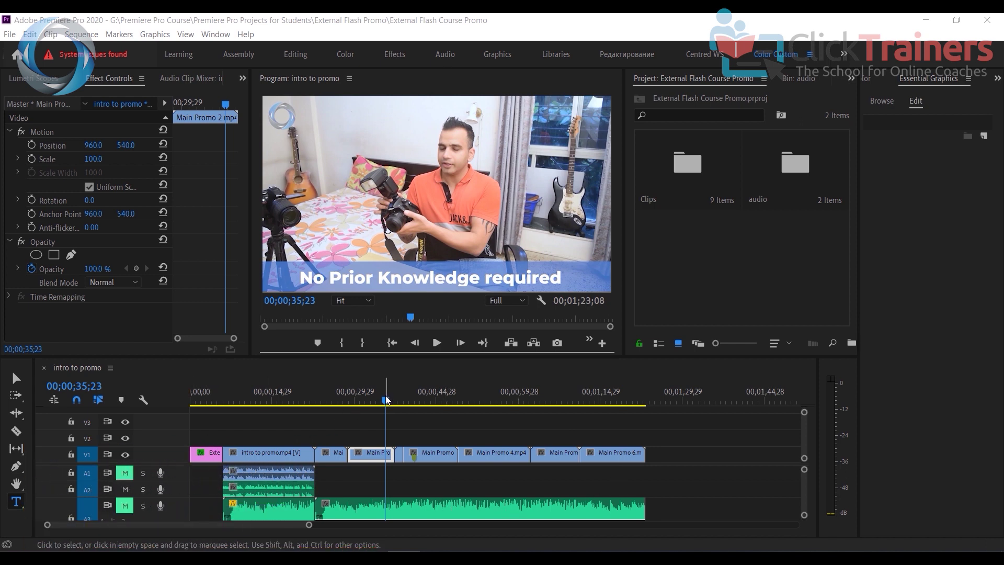
left_click(219, 407)
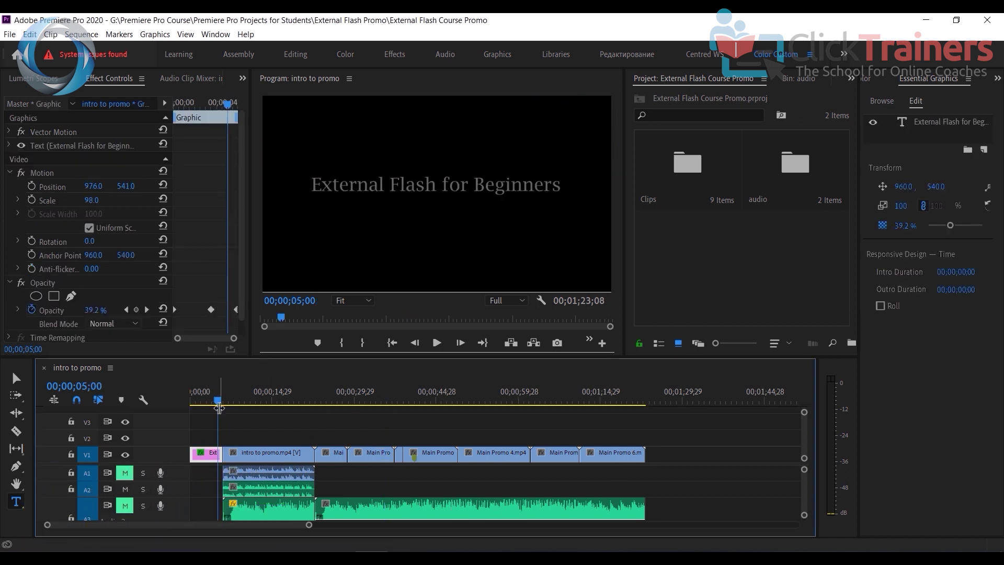
left_click_drag(218, 404, 235, 401)
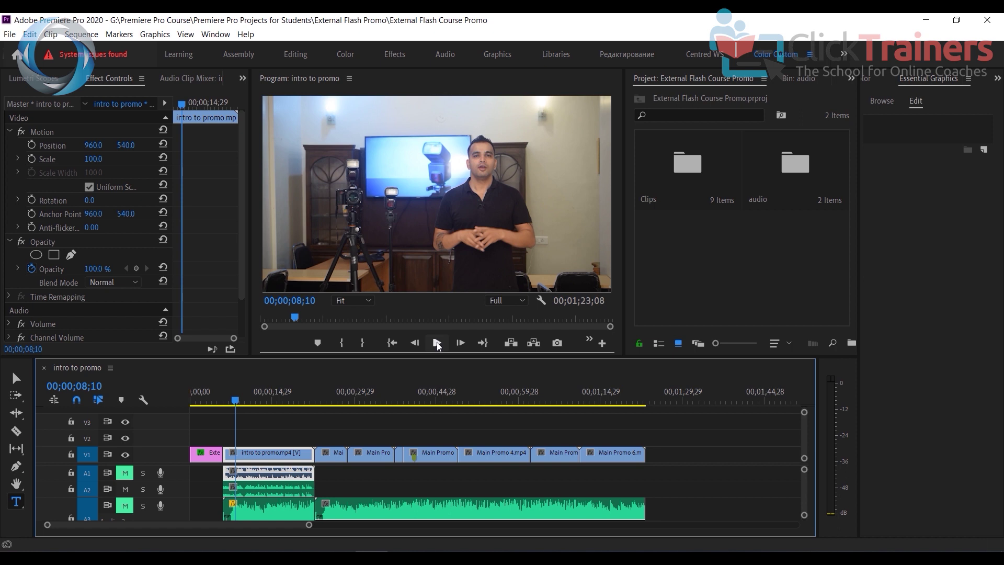
- Raise the computer's speaker volume to 100
key("XF86AudioRaiseVolume")
key("XF86AudioRaiseVolume")
key("XF86AudioRaiseVolume")
key("XF86AudioRaiseVolume")
key("XF86AudioRaiseVolume")
key("XF86AudioRaiseVolume")
key("XF86AudioRaiseVolume")
key("XF86AudioRaiseVolume")
key("XF86AudioRaiseVolume")
key("XF86AudioRaiseVolume")
key("XF86AudioRaiseVolume")
key("XF86AudioRaiseVolume")
key("XF86AudioRaiseVolume")
key("XF86AudioRaiseVolume")
key("XF86AudioRaiseVolume")
key("XF86AudioRaiseVolume")
key("XF86AudioRaiseVolume")
key("XF86AudioRaiseVolume")
key("XF86AudioRaiseVolume")
key("XF86AudioRaiseVolume")
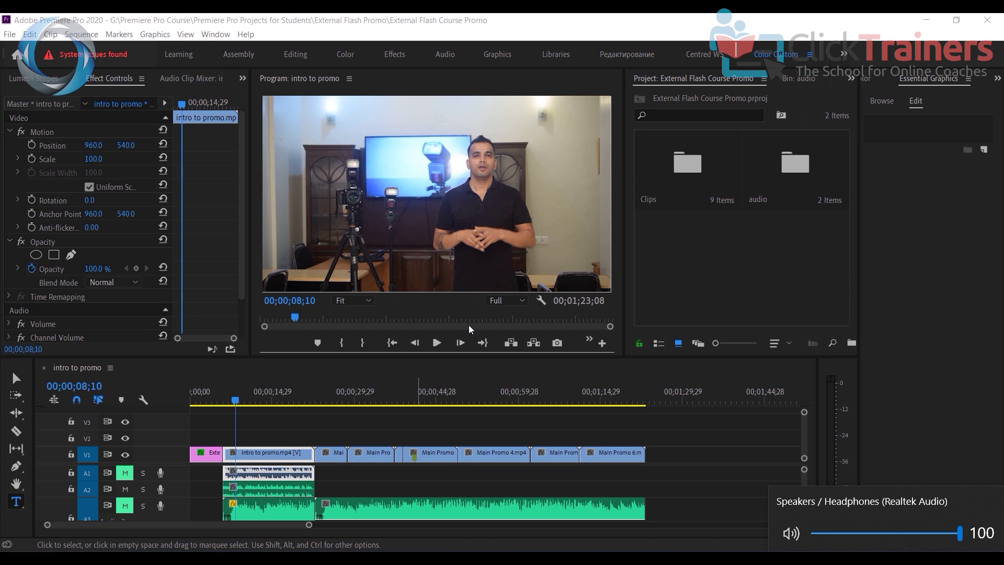
- Play the intro to promo clip from 00;00;08;10 to 00;00;16;26 with one pause to listen to its audio
left_click(437, 346)
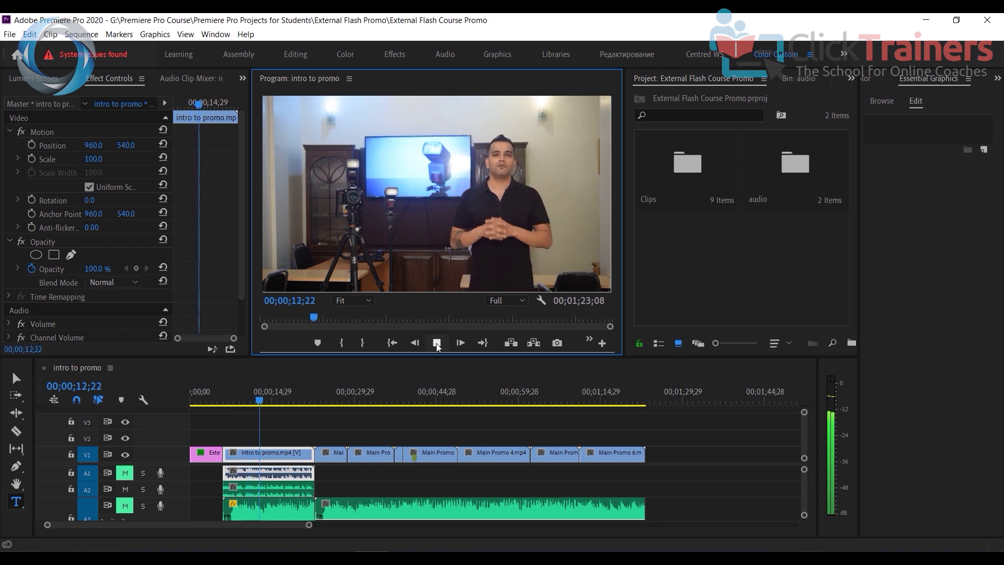
left_click(438, 345)
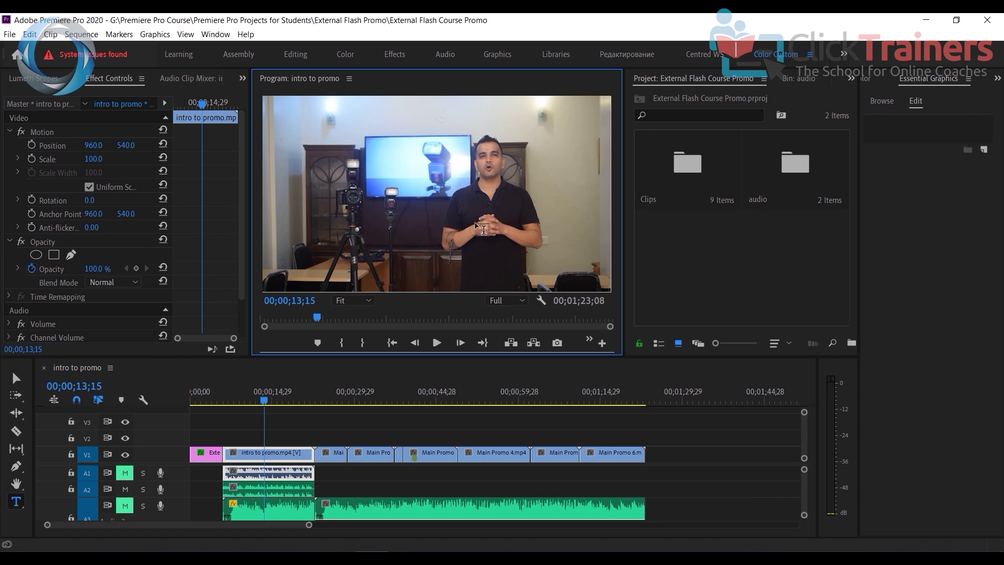
left_click(438, 343)
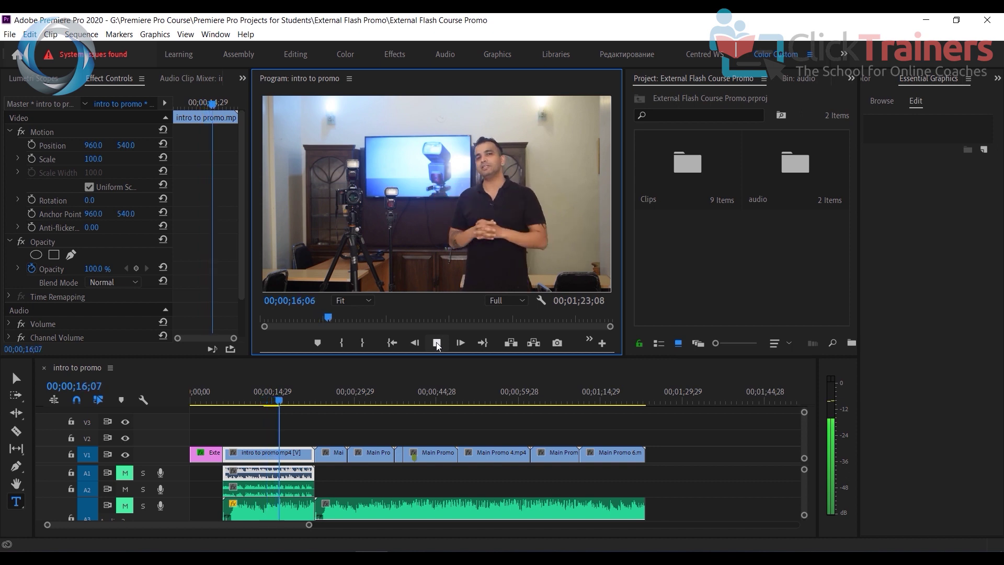
left_click(438, 343)
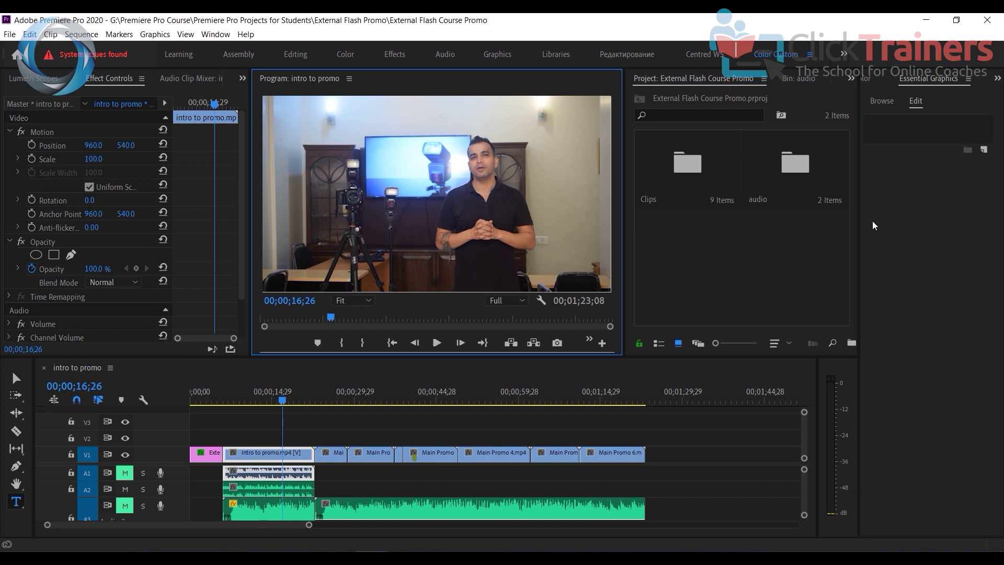
- Apply the DeNoise audio effect to the Audio Intro.wav clip on track A2
left_click(852, 79)
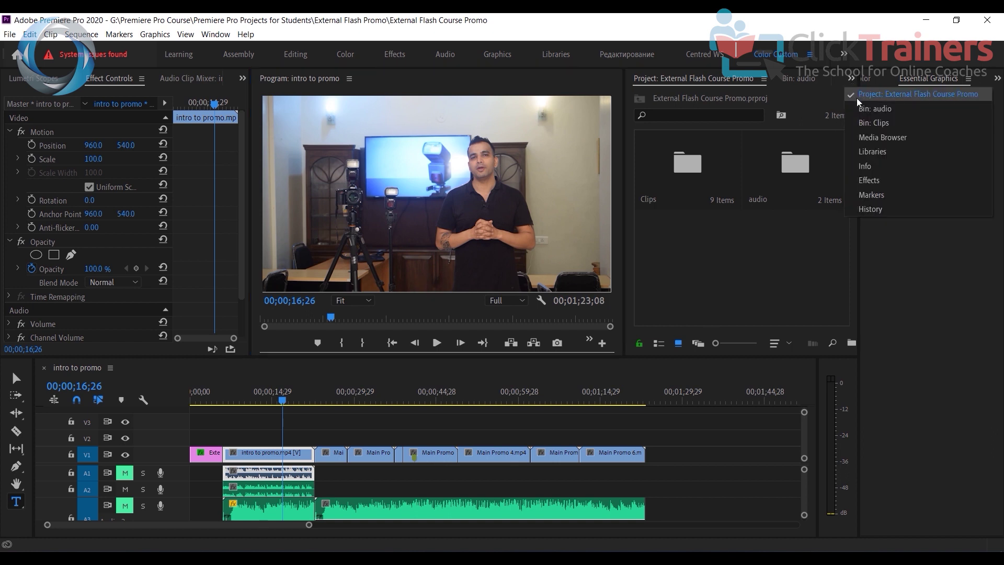
left_click(884, 180)
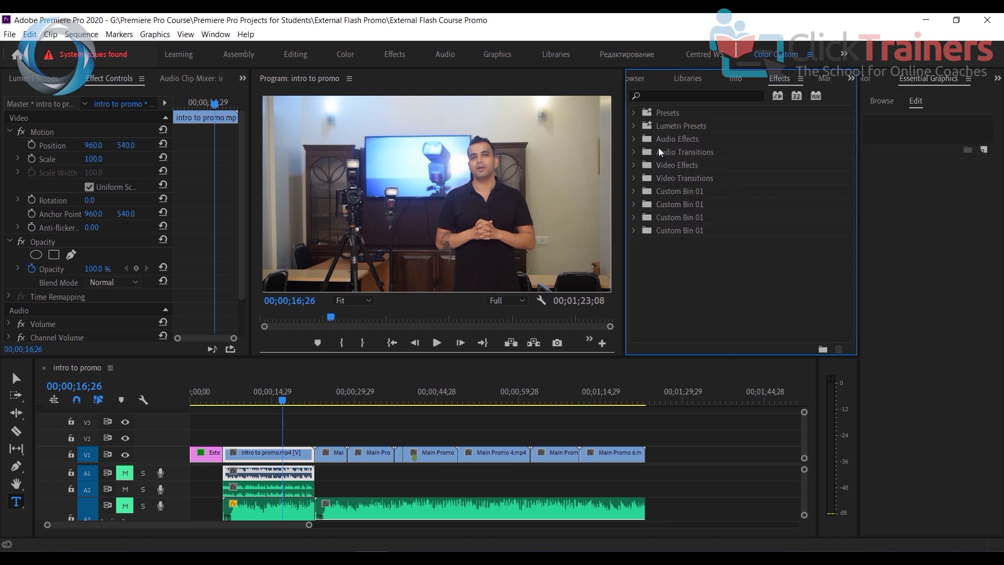
left_click(633, 140)
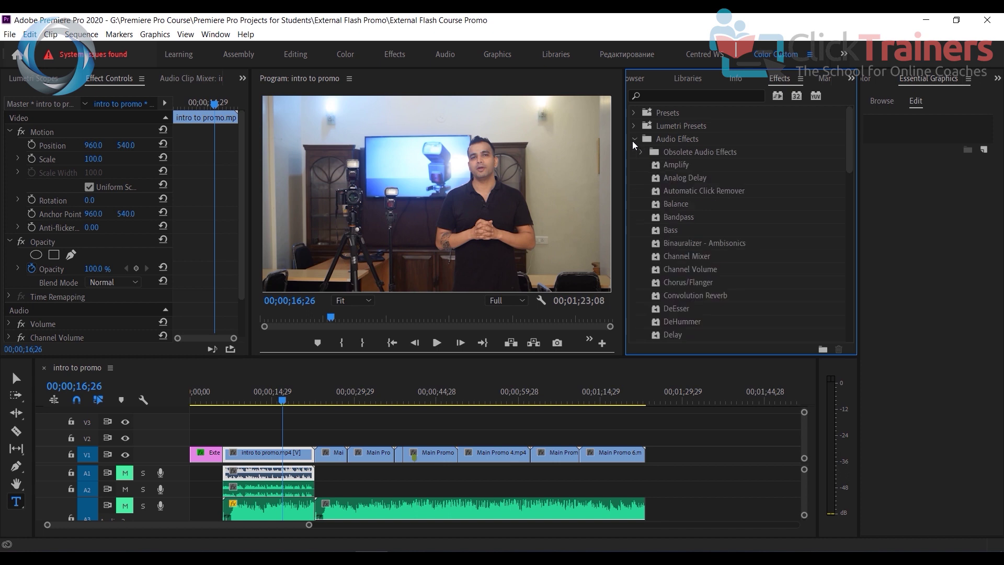
scroll(723, 214, "down", 1)
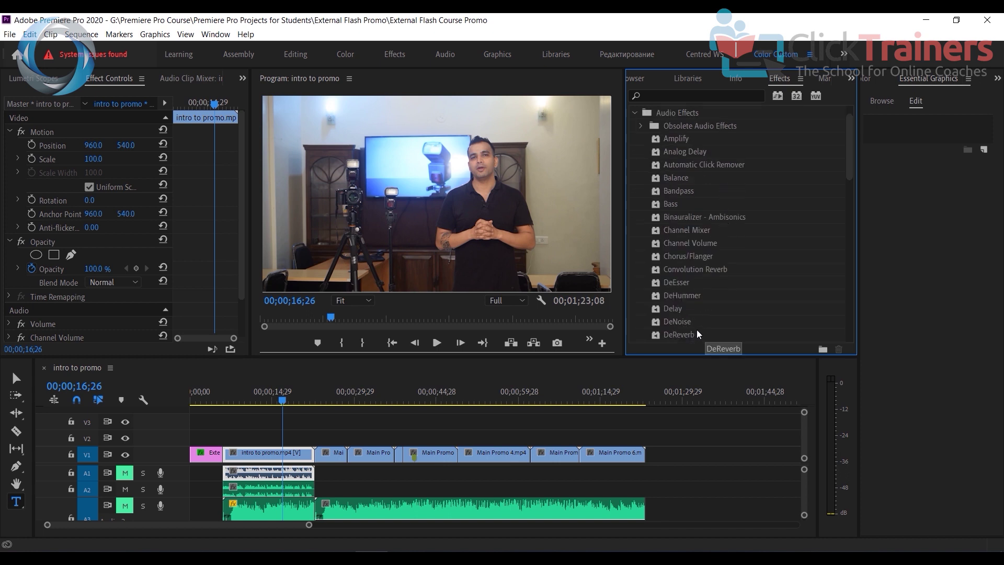
left_click_drag(680, 321, 266, 488)
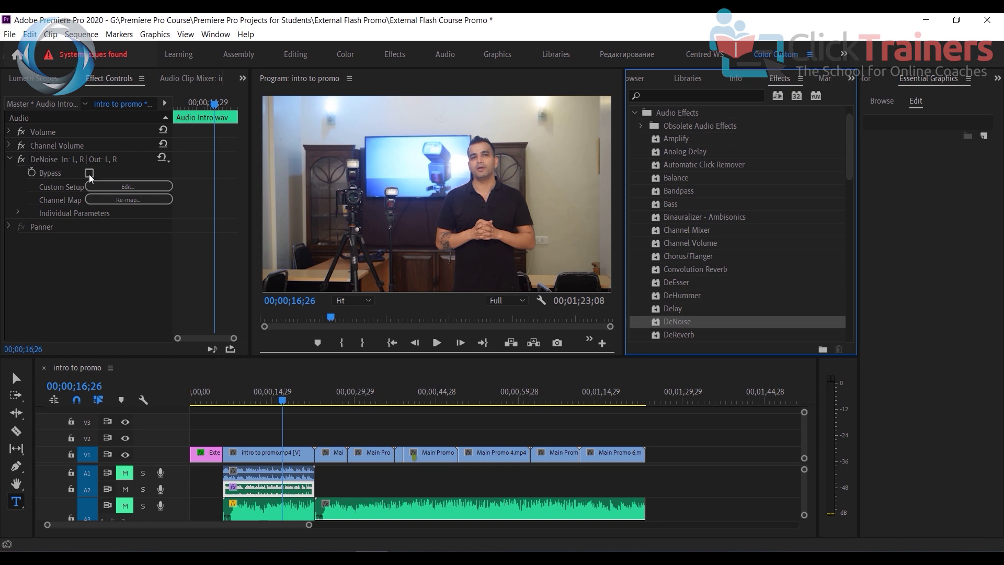
- Set the DeNoise effect on the Audio Intro.wav clip to the Heavy Noise Reduction preset
left_click(146, 186)
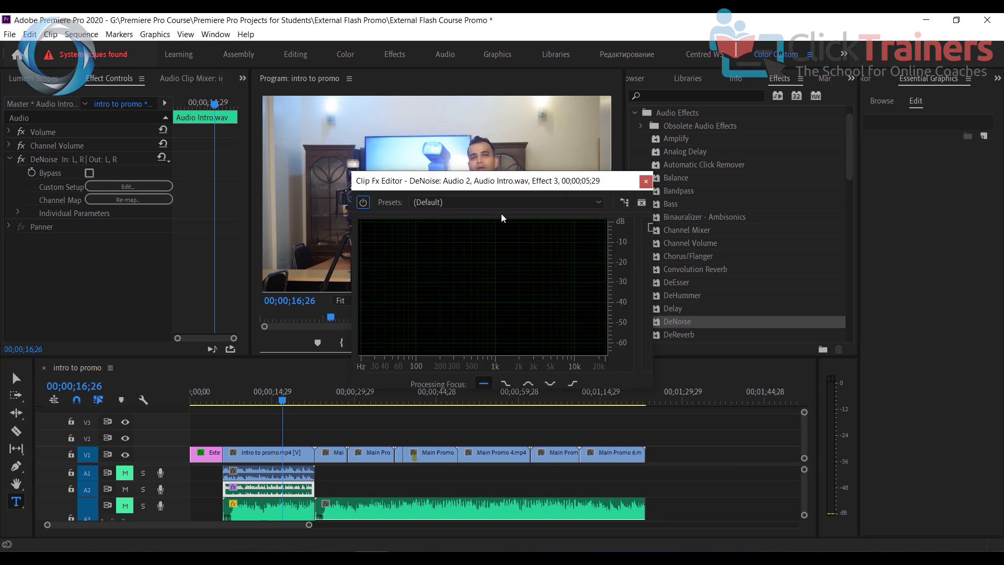
left_click(489, 202)
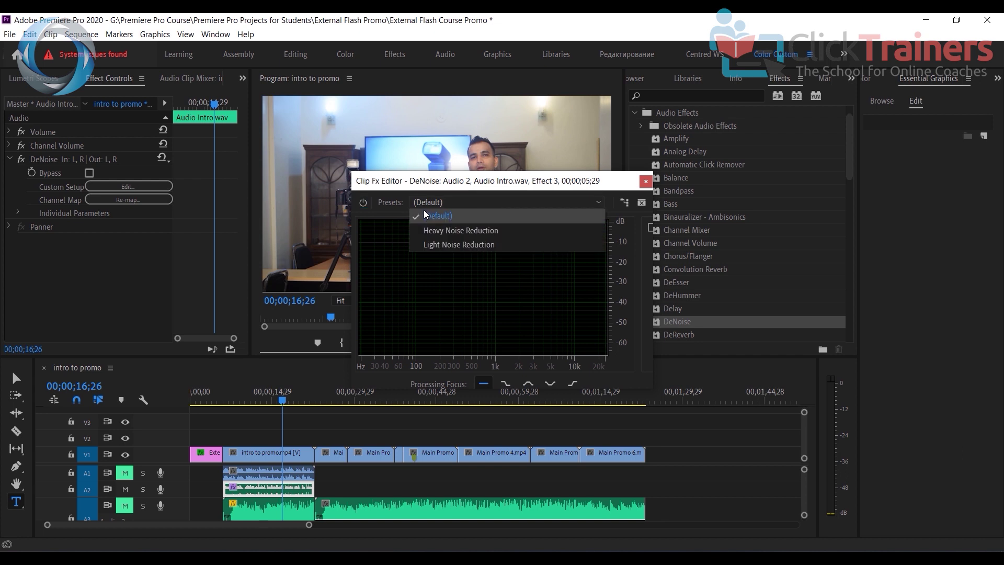
left_click(473, 231)
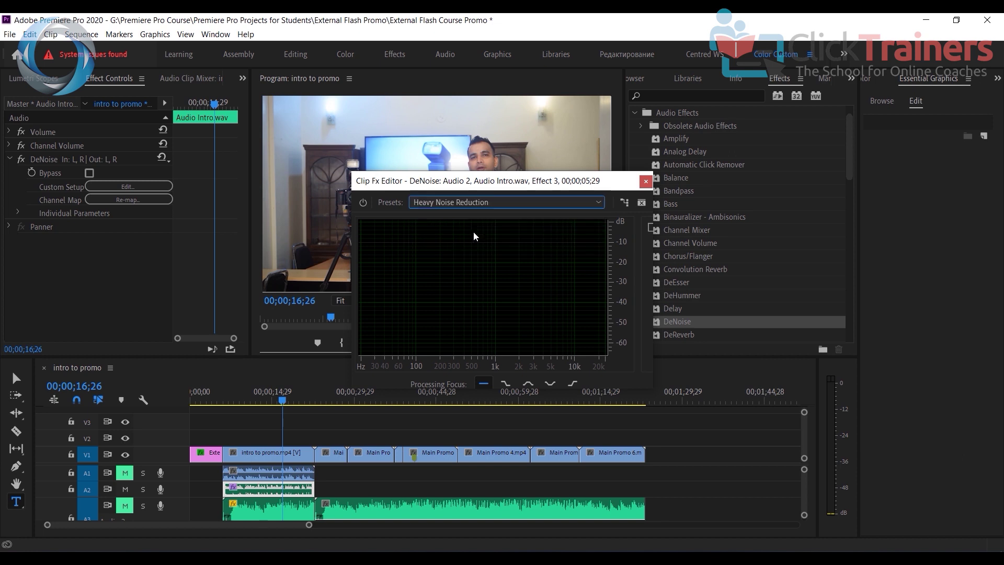
left_click(647, 182)
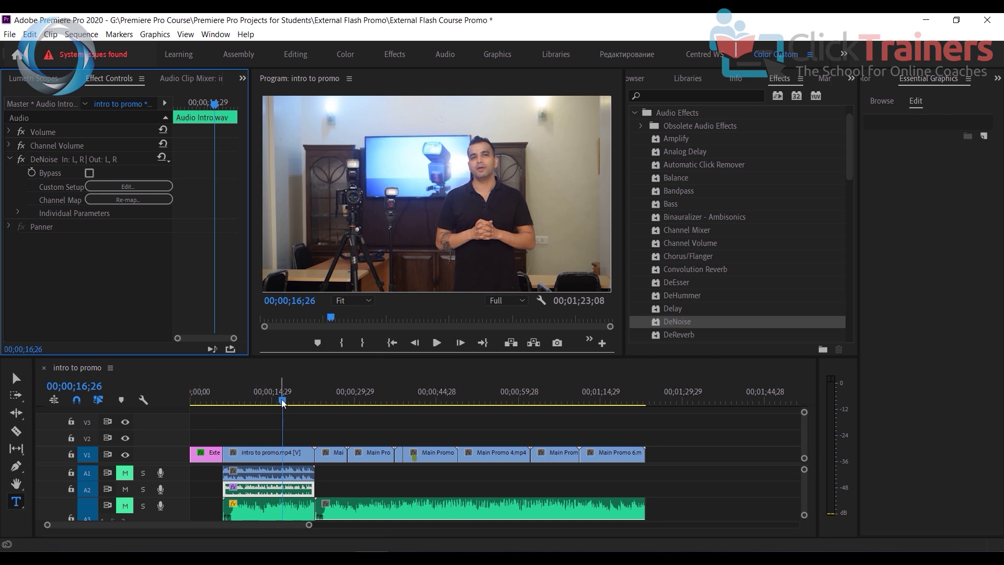
- Switch DeNoise off and back on, and play the intro from 00;00;07;15 to about 00;00;19 with pauses to hear the noise reduction
left_click(20, 159)
left_click(20, 159)
left_click_drag(283, 401, 234, 405)
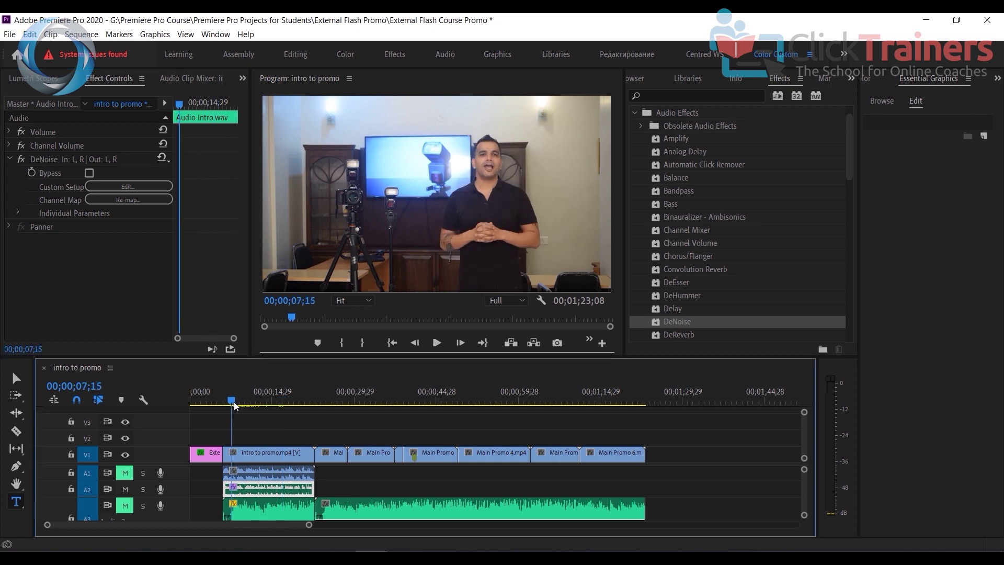
left_click(436, 344)
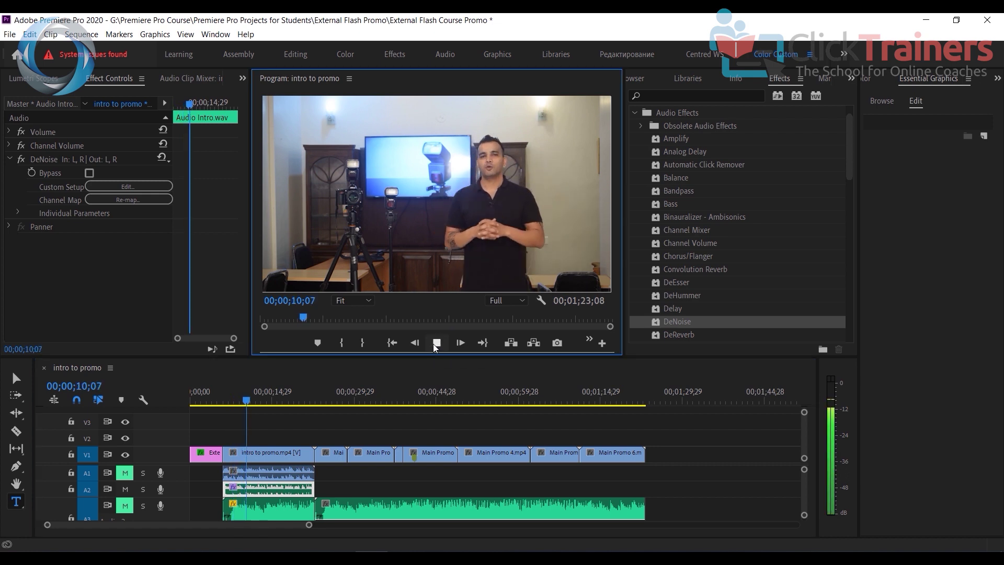
left_click(436, 344)
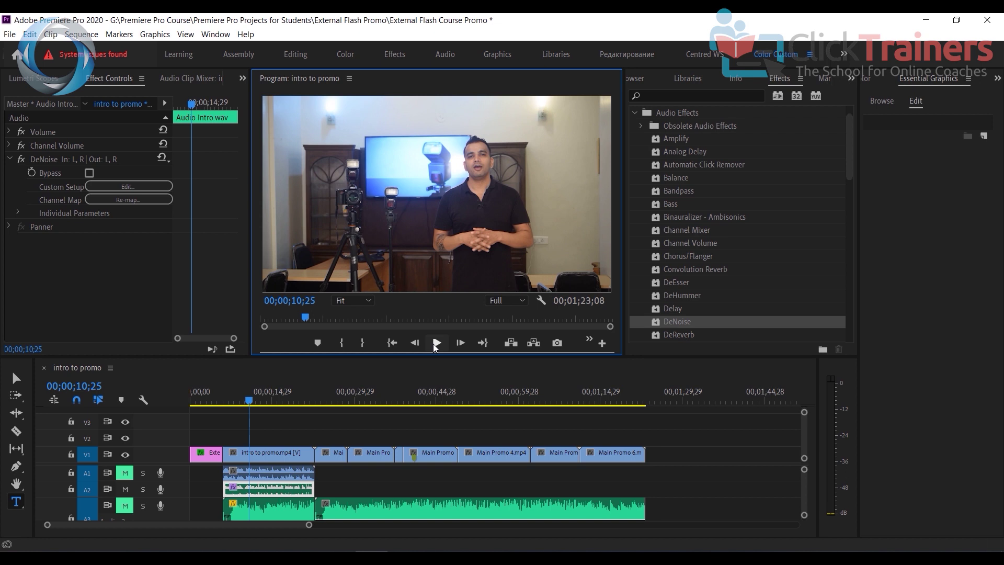
left_click(436, 344)
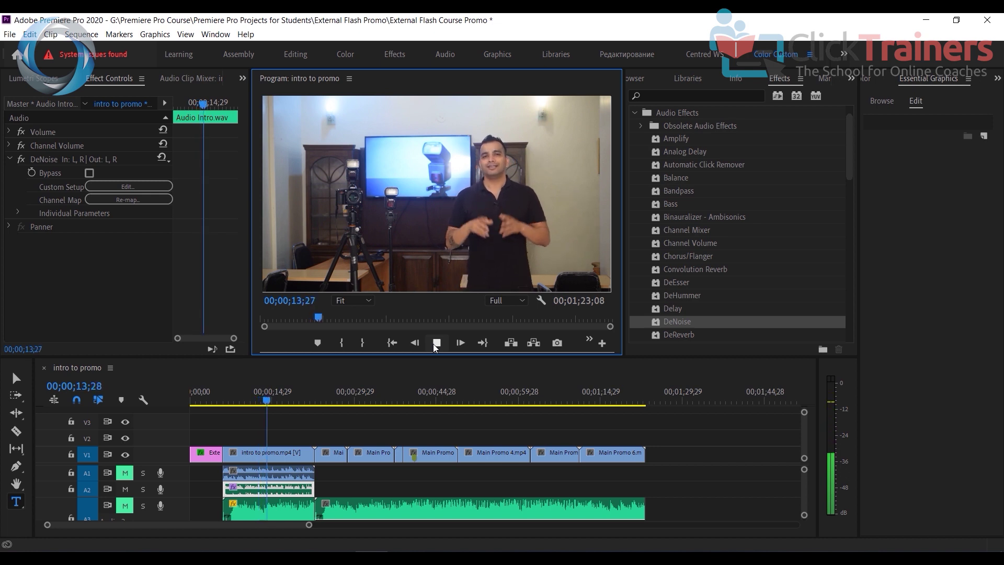
left_click(436, 343)
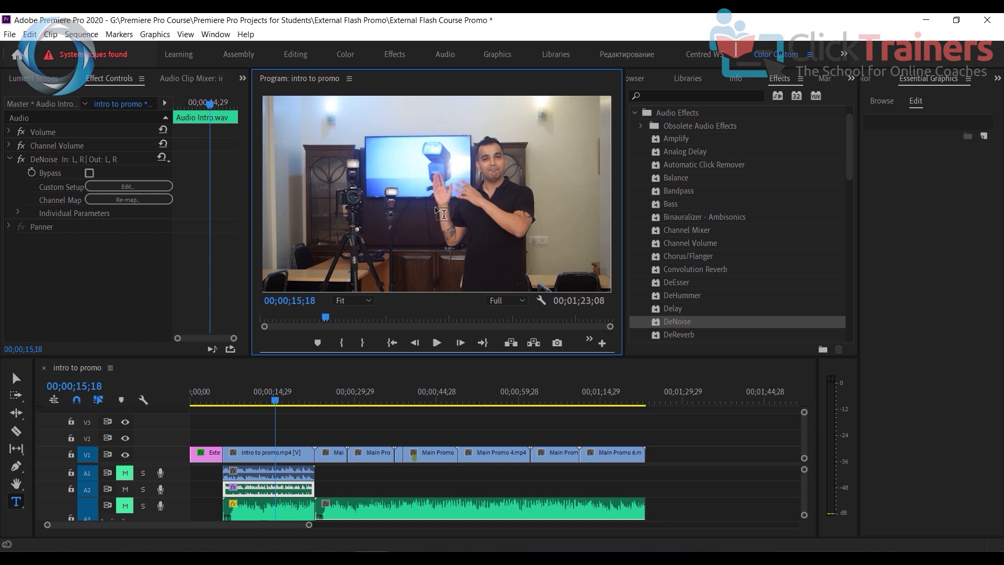
left_click(438, 343)
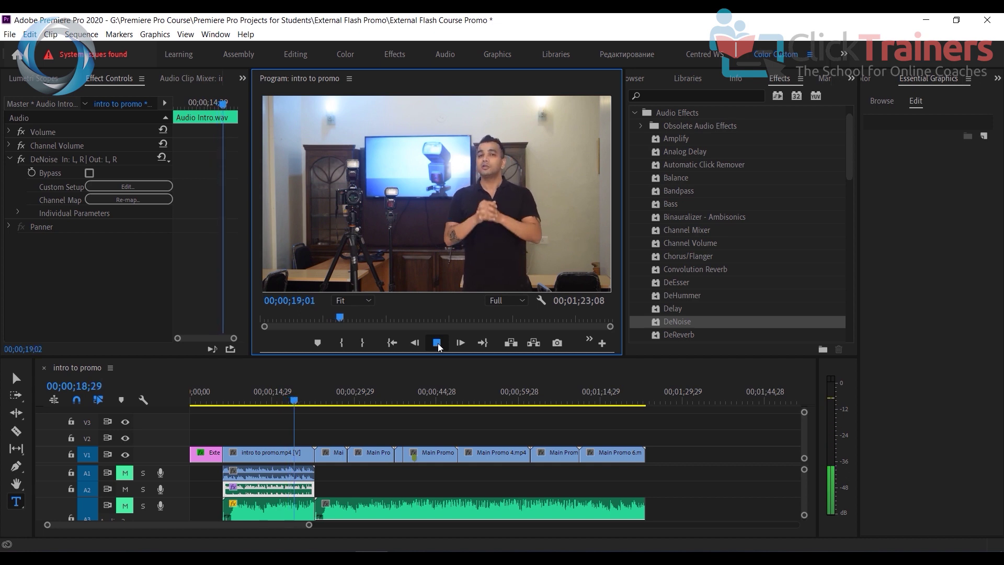
left_click(438, 343)
- Replay the intro from 00;00;07;15 to 00;00;22;17, switching DeNoise off and on during playback to compare the sound, leaving it enabled
left_click_drag(297, 400, 231, 405)
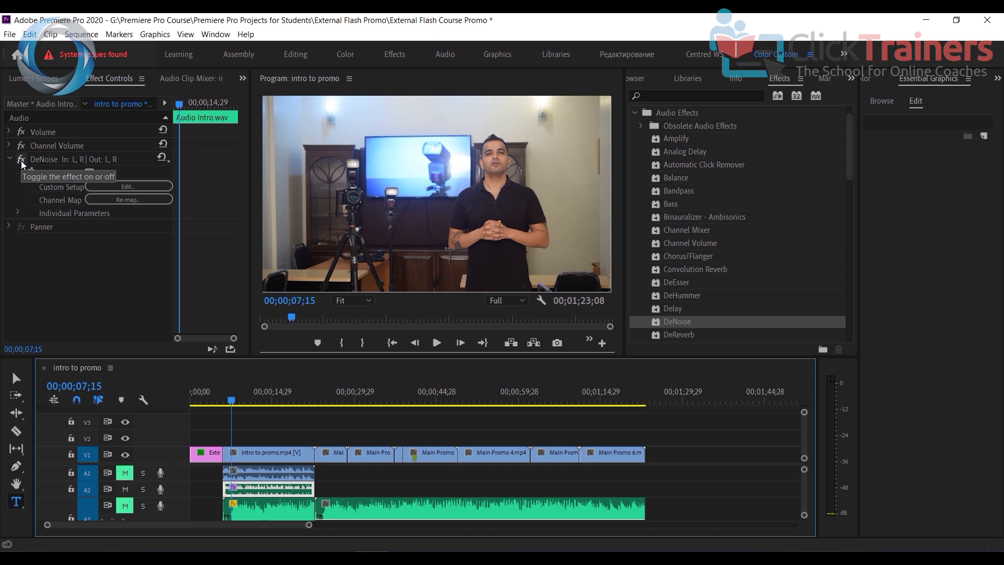
left_click(437, 343)
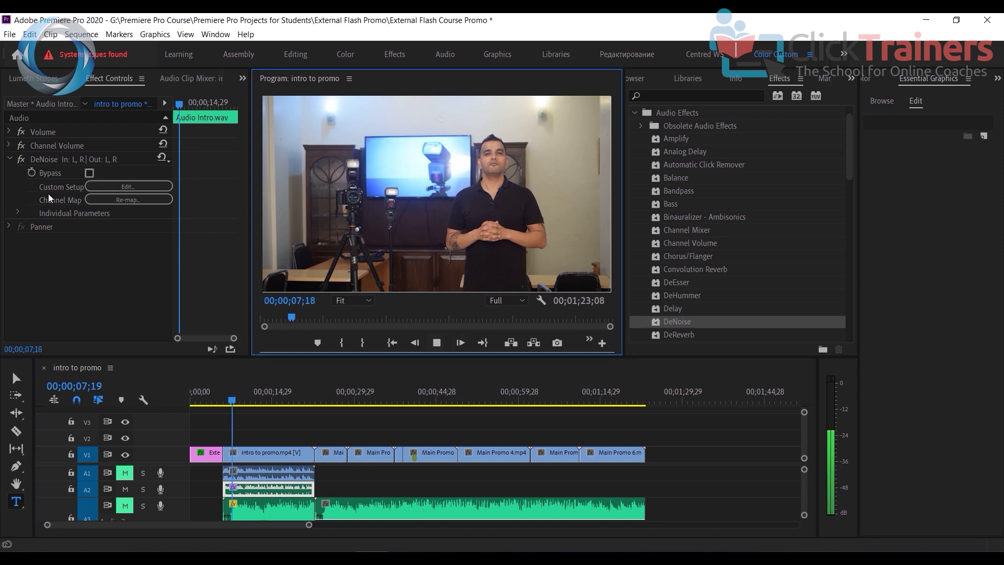
left_click(20, 160)
left_click(20, 160)
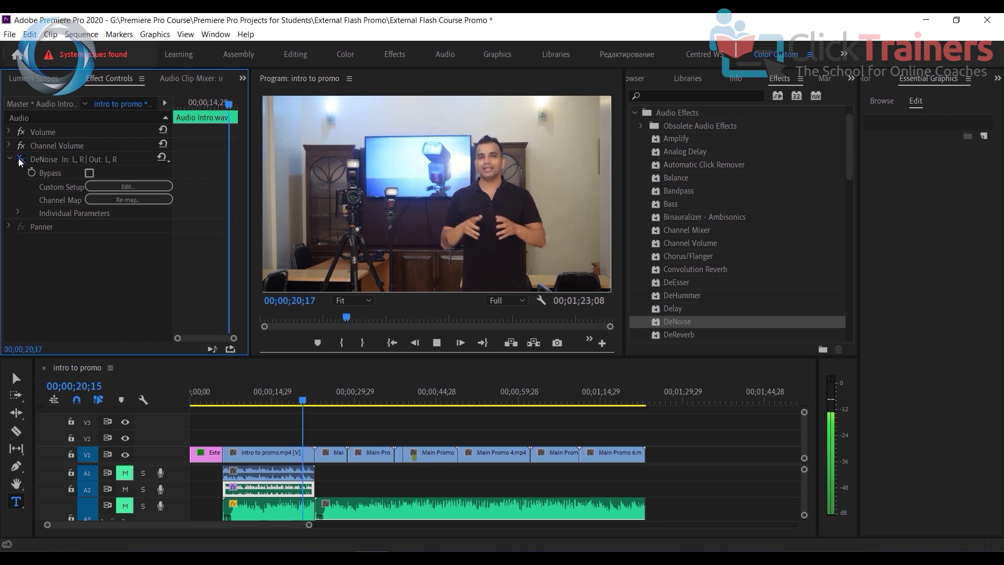
left_click(21, 159)
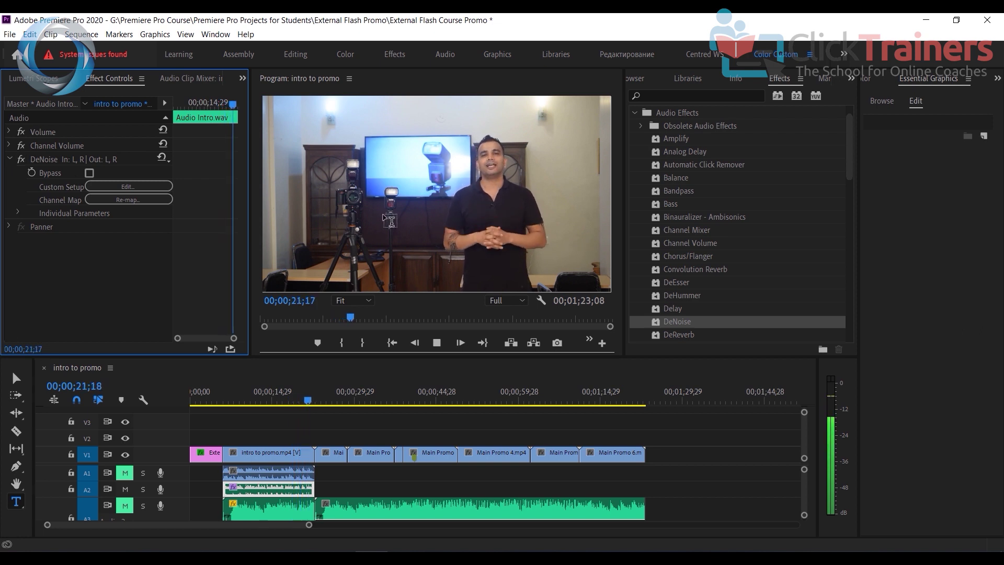
left_click(437, 342)
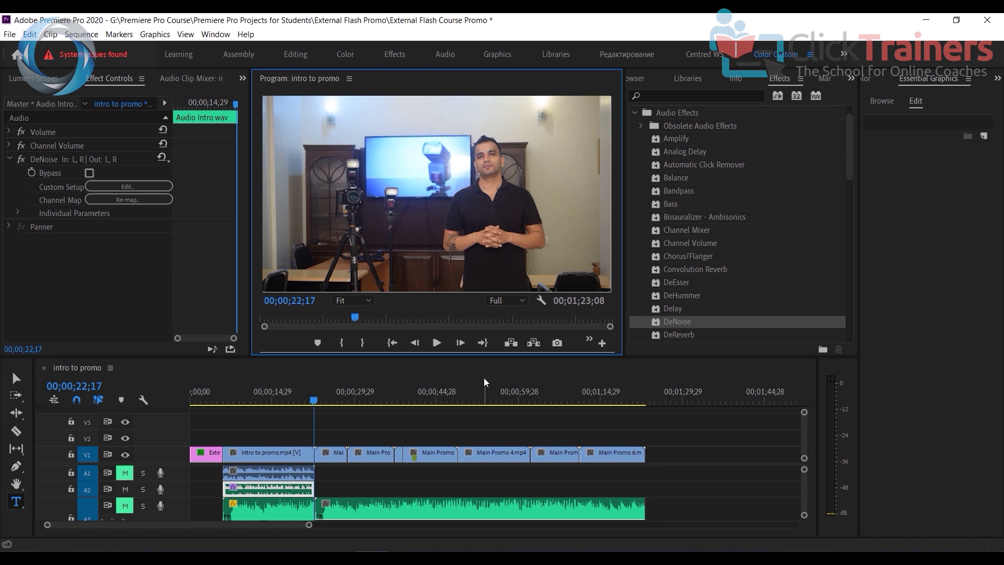
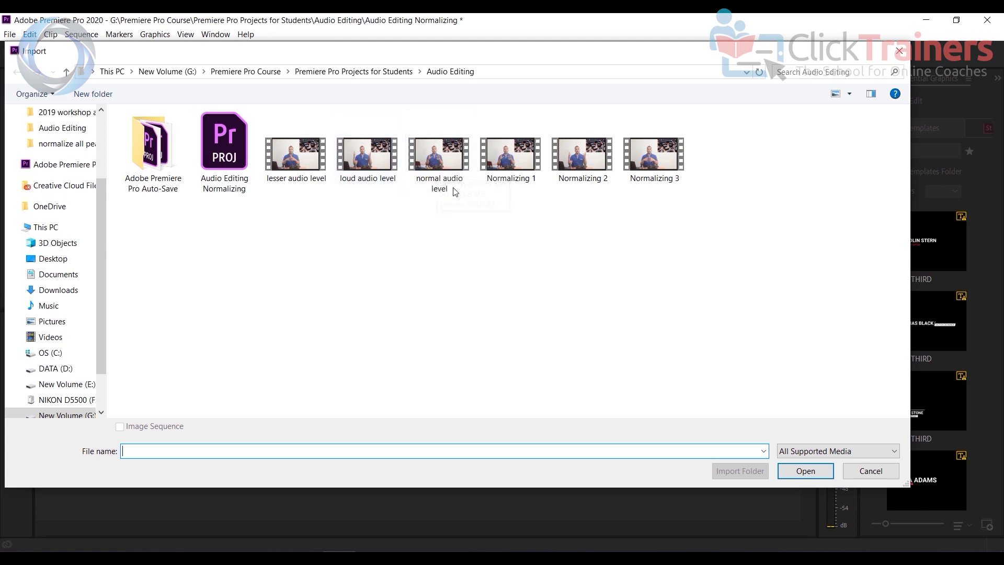
- Import the clips normal audio level, lesser audio level and loud audio level from the Audio Editing folder into the Audio Editing Normalizing project
double_click(441, 162)
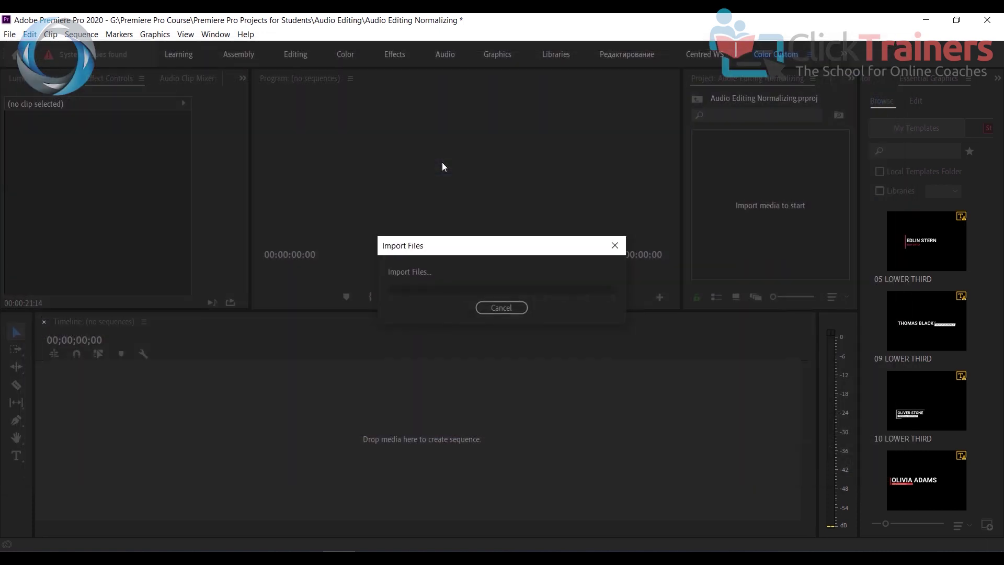
double_click(724, 256)
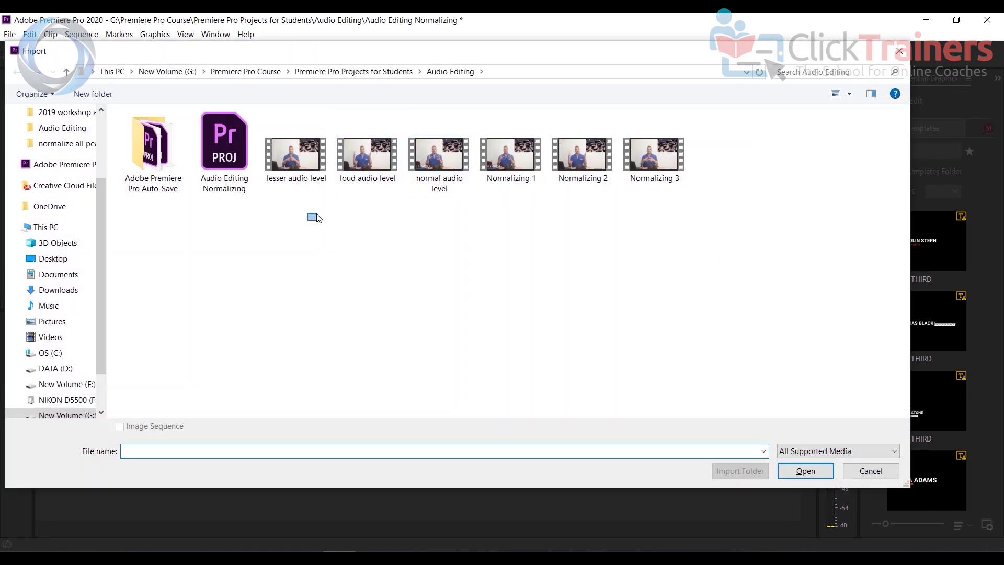
left_click_drag(317, 215, 369, 137)
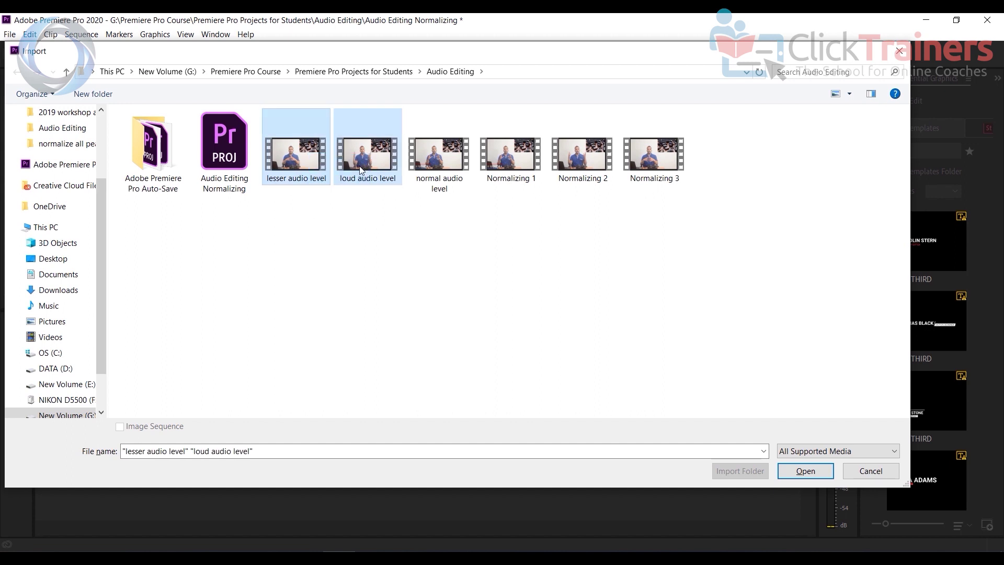
left_click(806, 471)
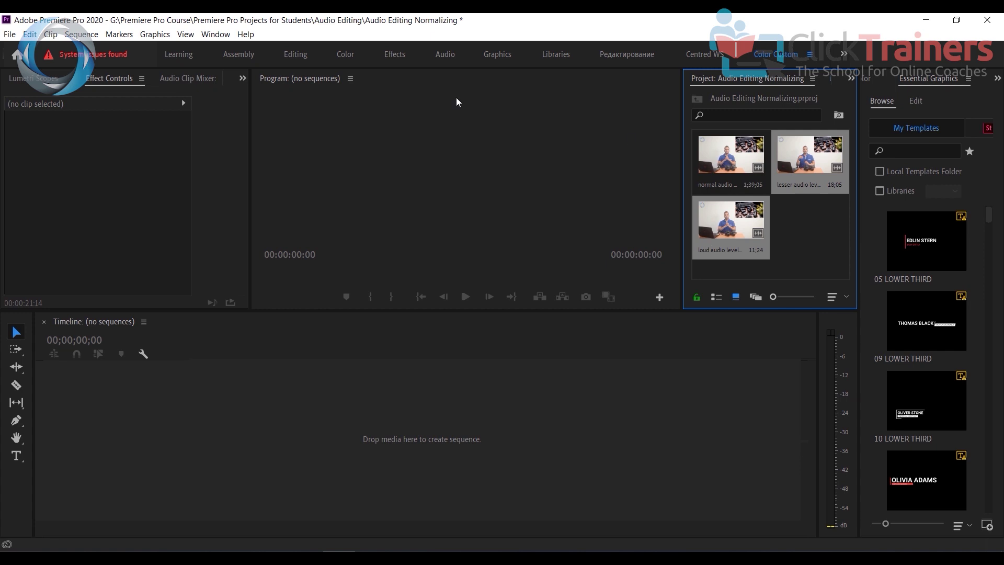
- Create a sequence from the normal audio level clip with its video on V1 and audio on A1
left_click_drag(732, 157, 215, 416)
left_click_drag(97, 432, 98, 429)
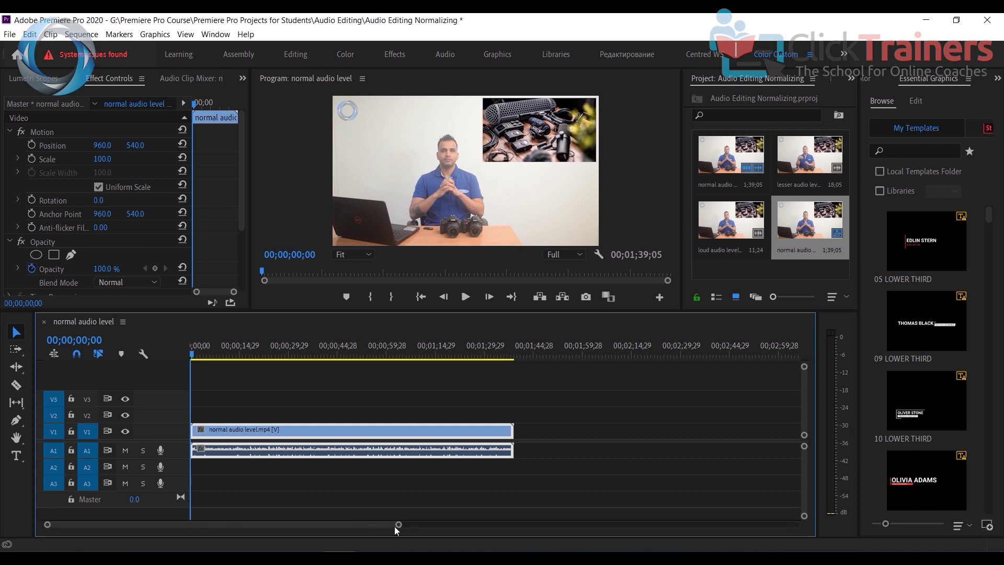
- Move the playhead to 00;00;52;09 and expand the Audio 1 track so the clip's waveform is readable
left_click_drag(399, 525, 450, 532)
left_click_drag(195, 348, 329, 349)
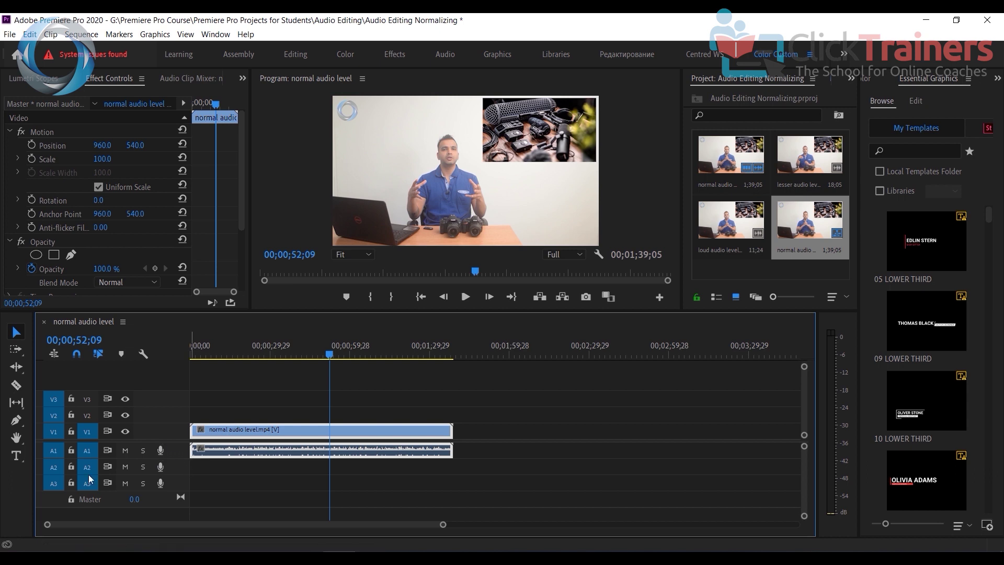
left_click_drag(180, 457, 180, 501)
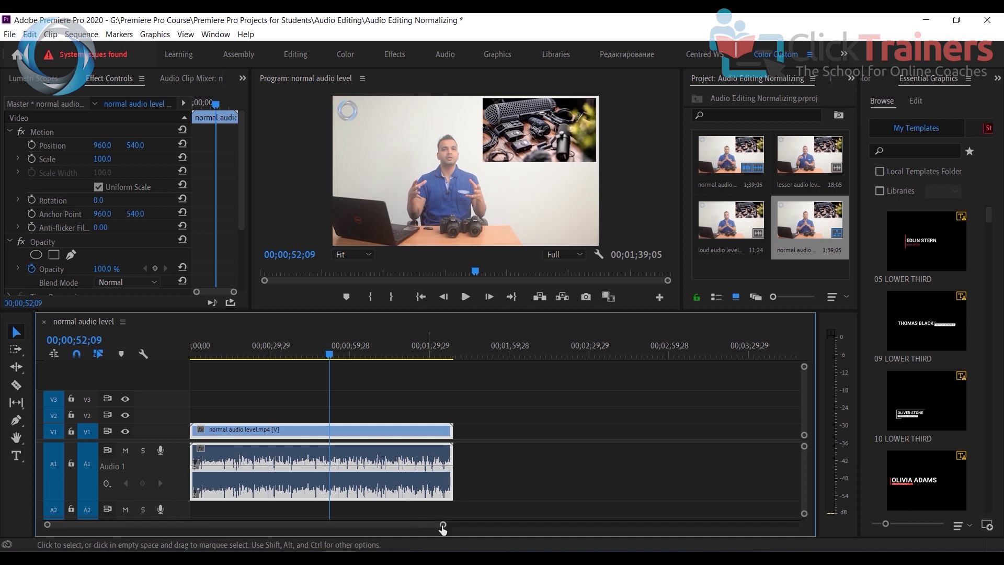
- Place the loud audio level clip on V1 and A1 after the normal audio level clip, leaving a small gap
left_click_drag(443, 524, 413, 532)
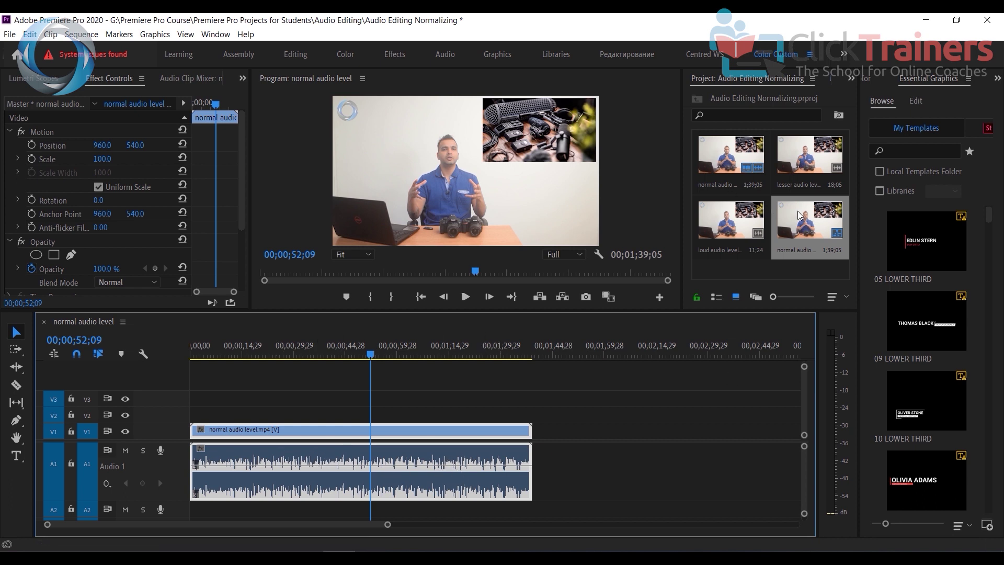
left_click(731, 224)
left_click_drag(726, 226, 558, 451)
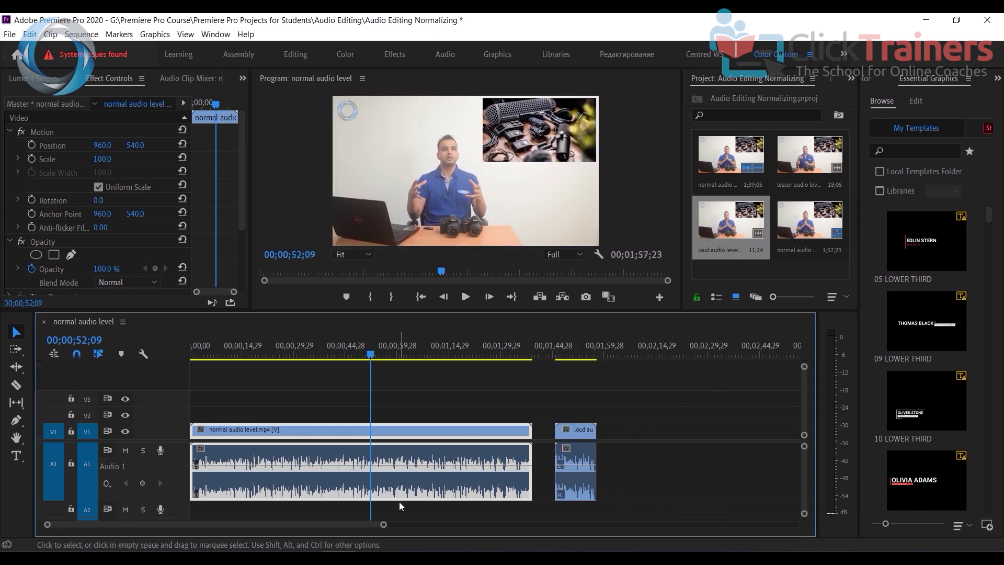
- Add the lesser audio level clip to the same tracks shortly after the loud audio level clip
left_click_drag(388, 524, 331, 537)
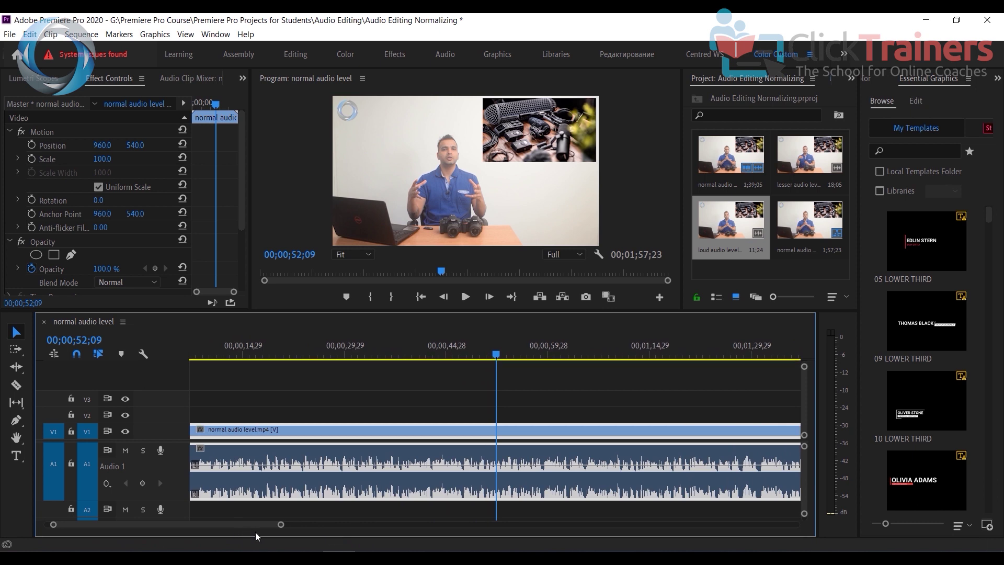
left_click_drag(261, 522, 322, 528)
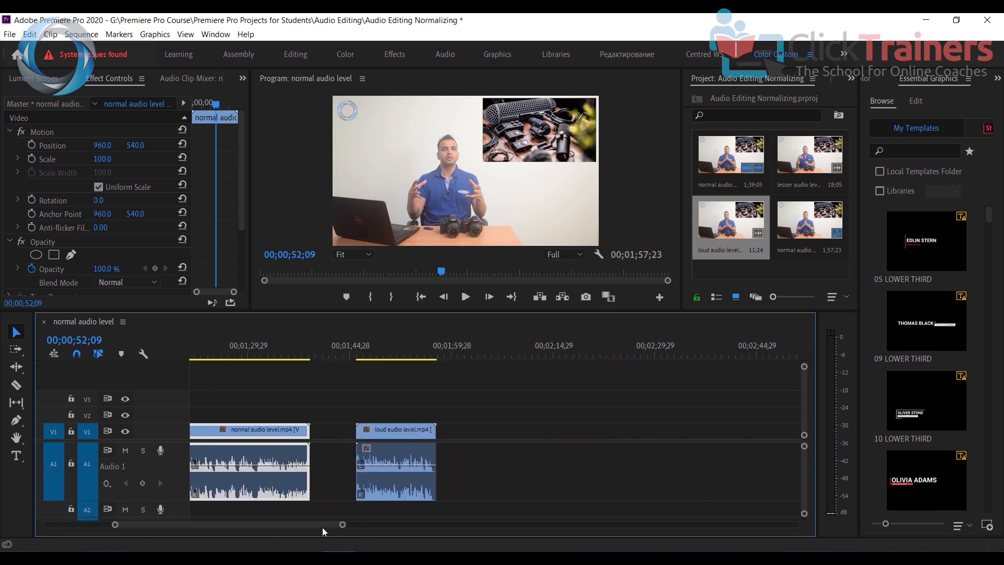
left_click(394, 454)
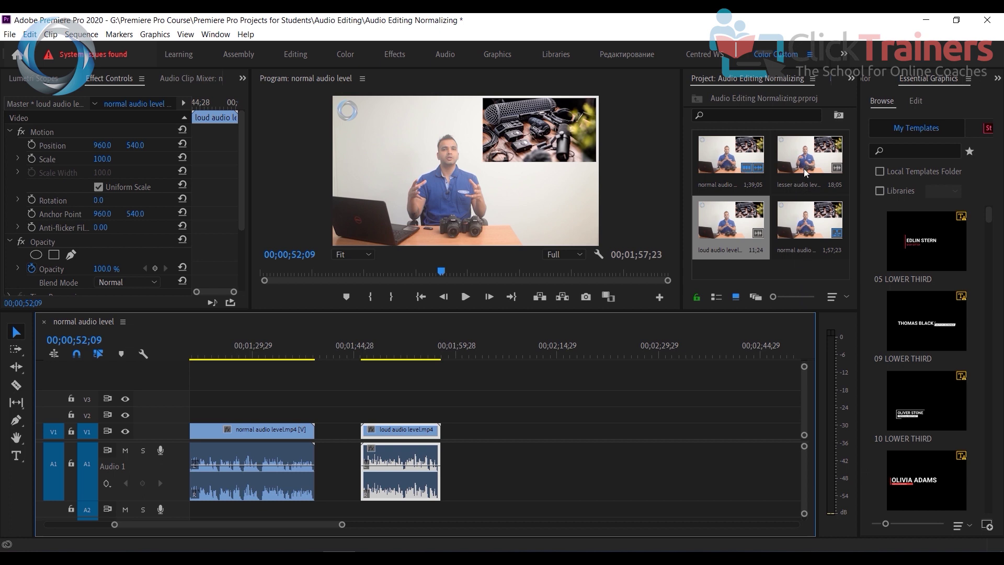
left_click_drag(805, 166, 462, 455)
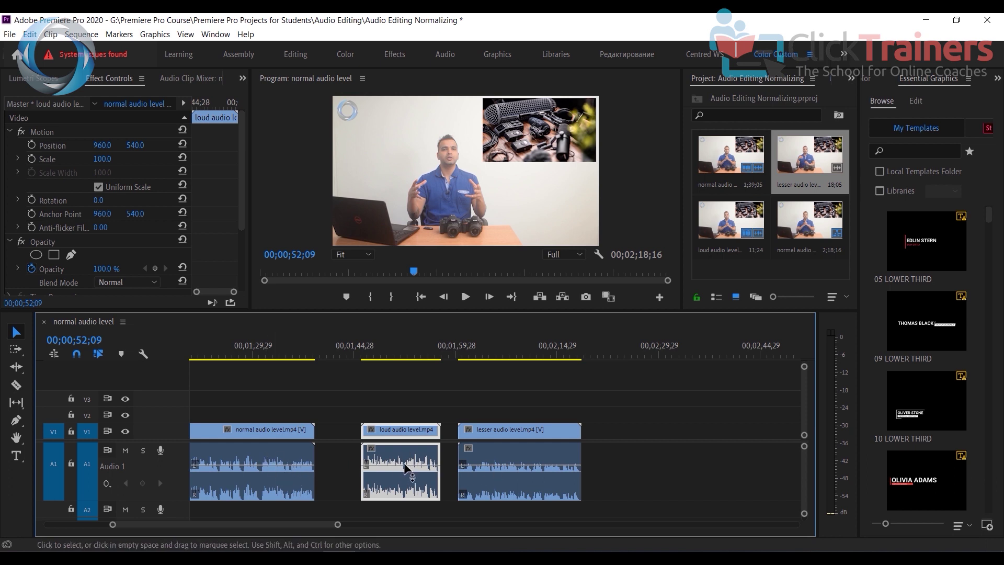
- Play part of the normal, loud and lesser audio level clips in turn to compare their levels on the audio meters
left_click(251, 351)
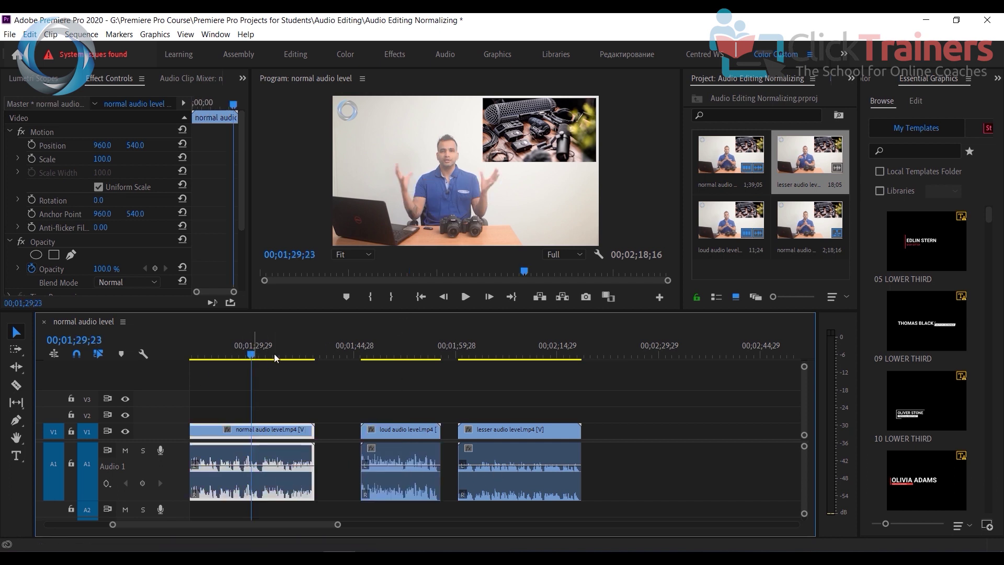
left_click(465, 298)
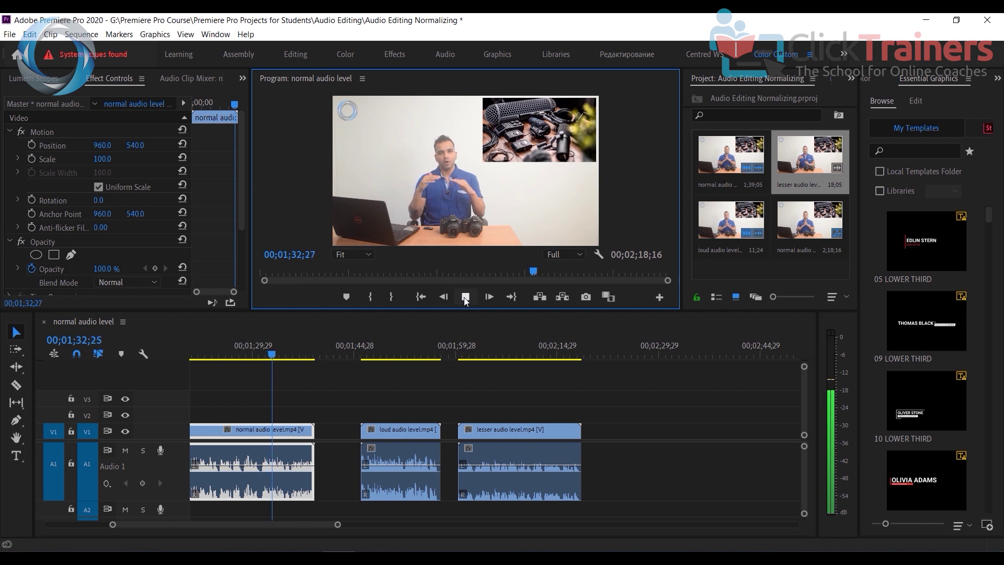
left_click(466, 297)
left_click(391, 346)
left_click(461, 299)
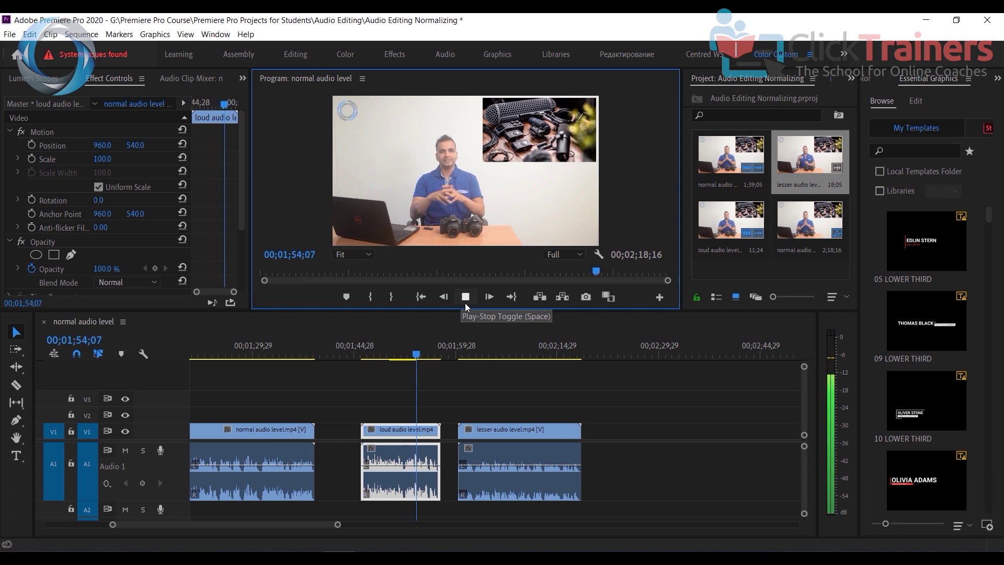
left_click(465, 303)
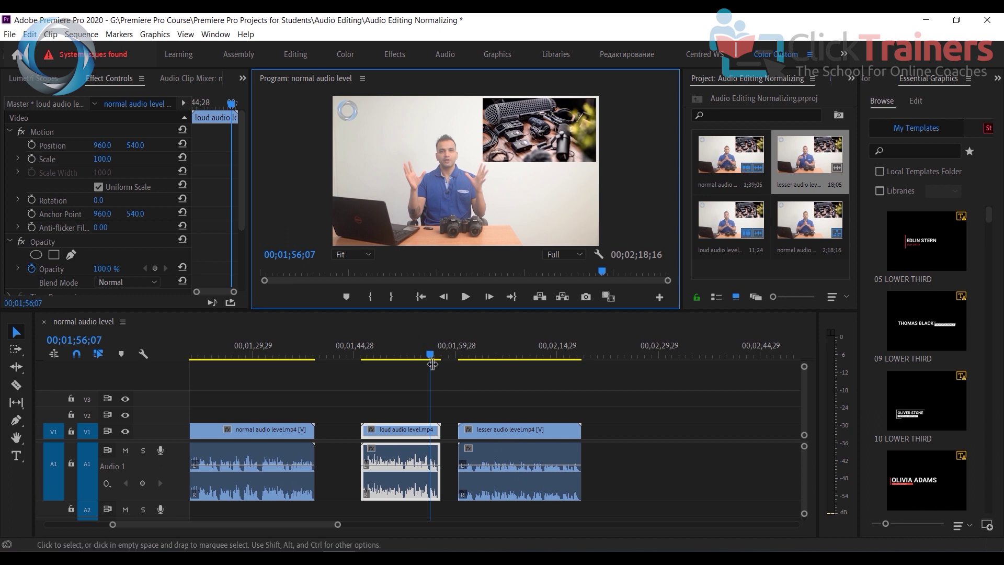
left_click(474, 365)
left_click(466, 296)
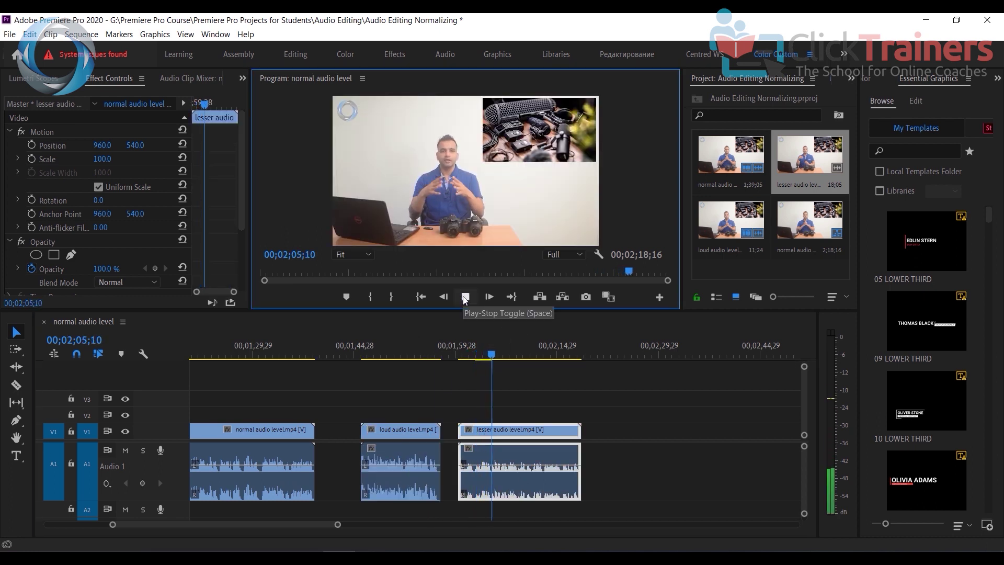
left_click(464, 297)
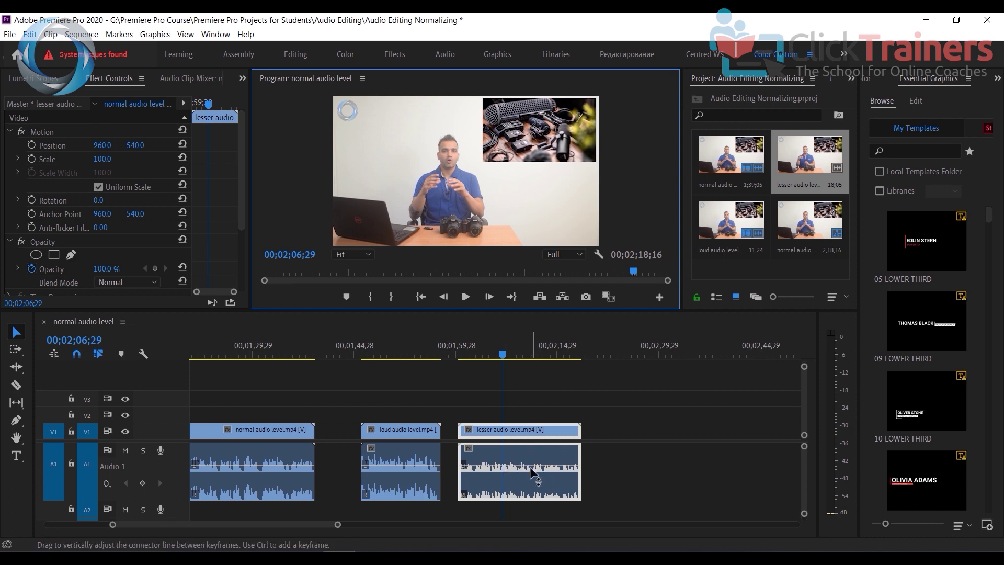
- Try raising the lesser audio level clip's volume line, play it back, and return the line to its original height
left_click_drag(530, 464, 529, 455)
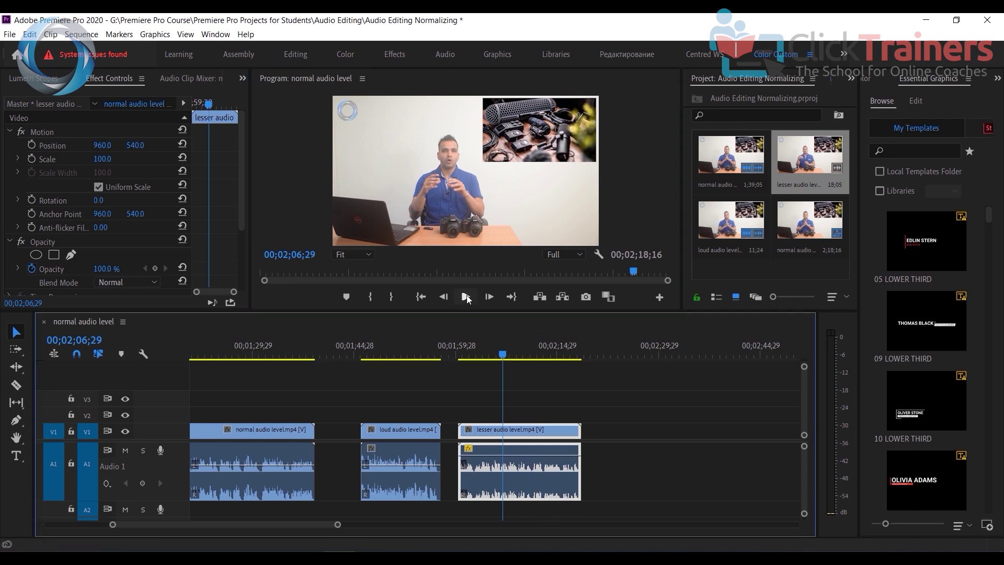
left_click(466, 296)
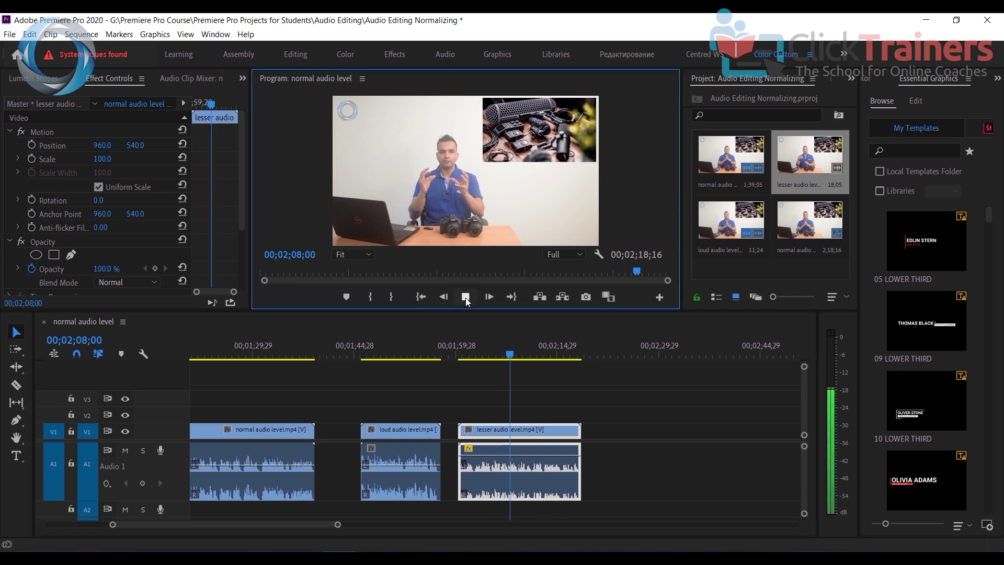
left_click(466, 296)
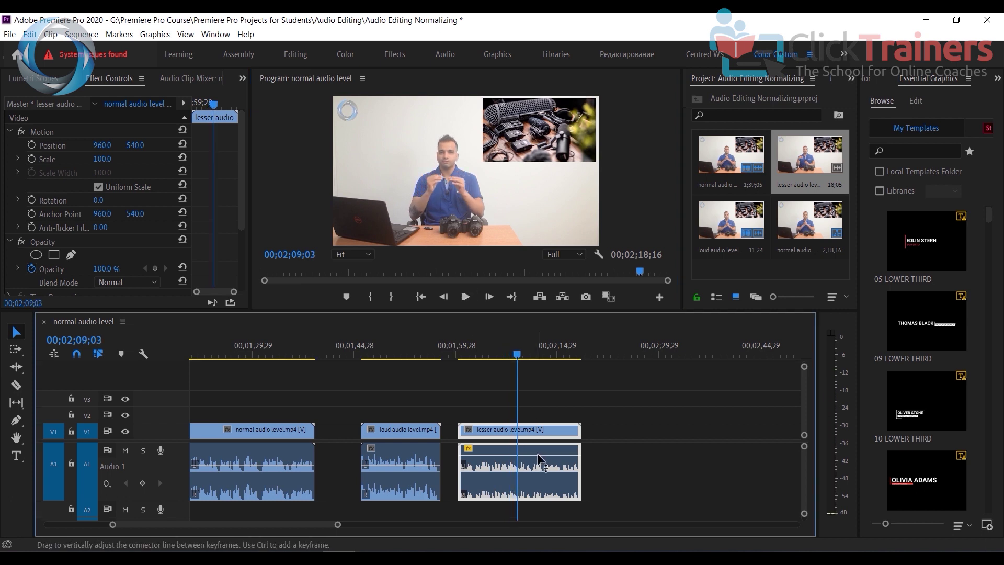
left_click_drag(544, 455, 544, 465)
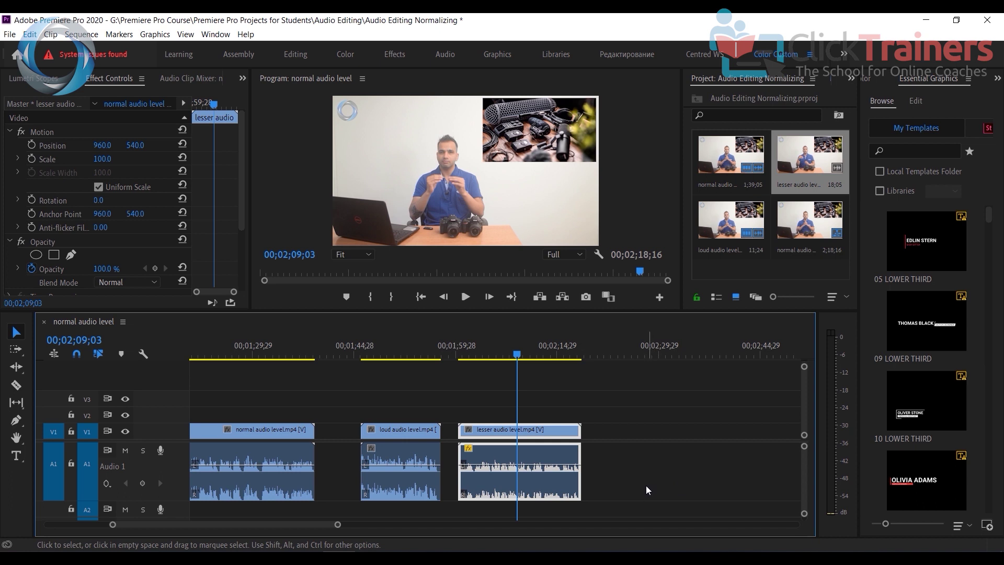
- Check the peak amplitude of all three timeline clips together in Audio Gain, without applying any change
left_click(674, 481)
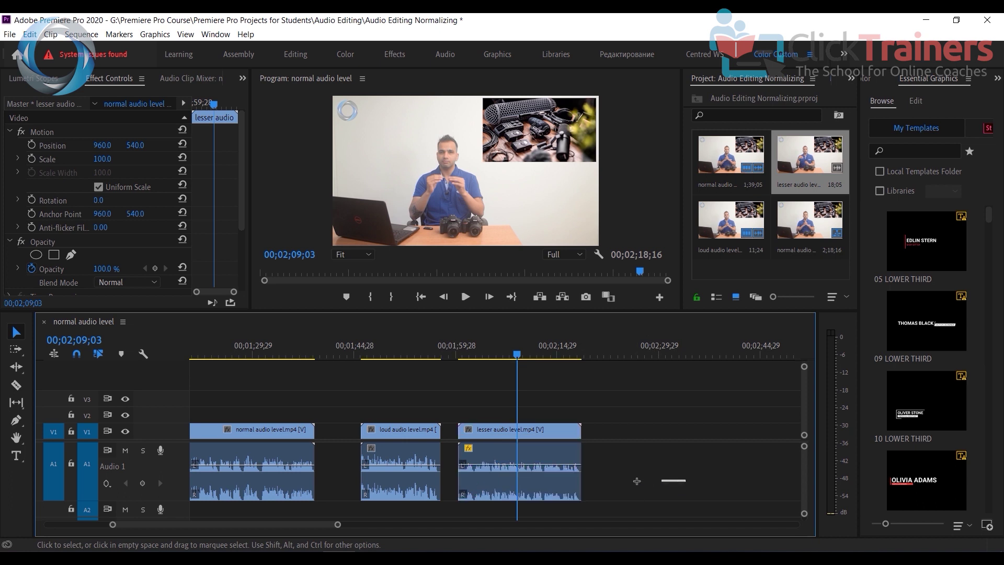
left_click_drag(637, 481, 236, 403)
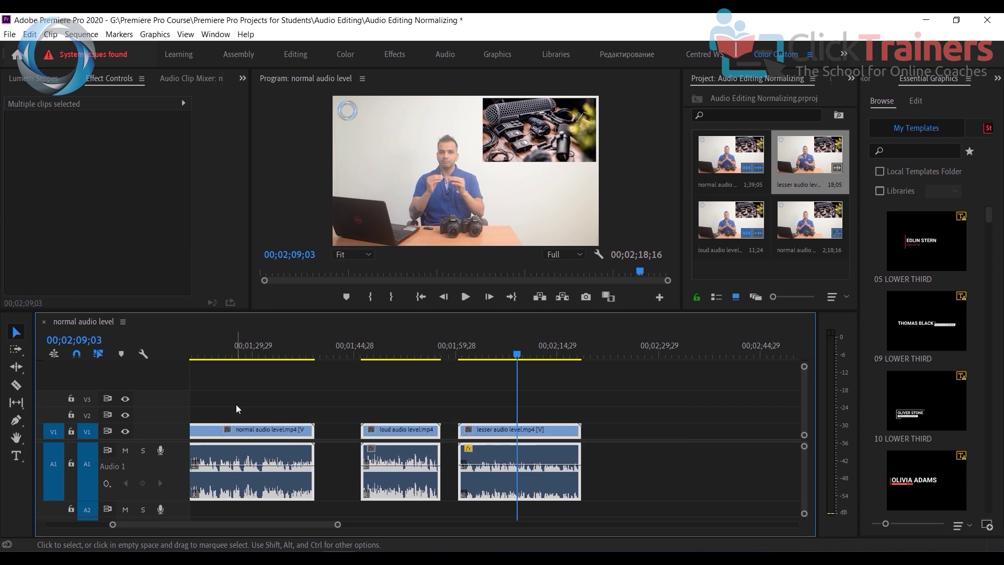
right_click(494, 457)
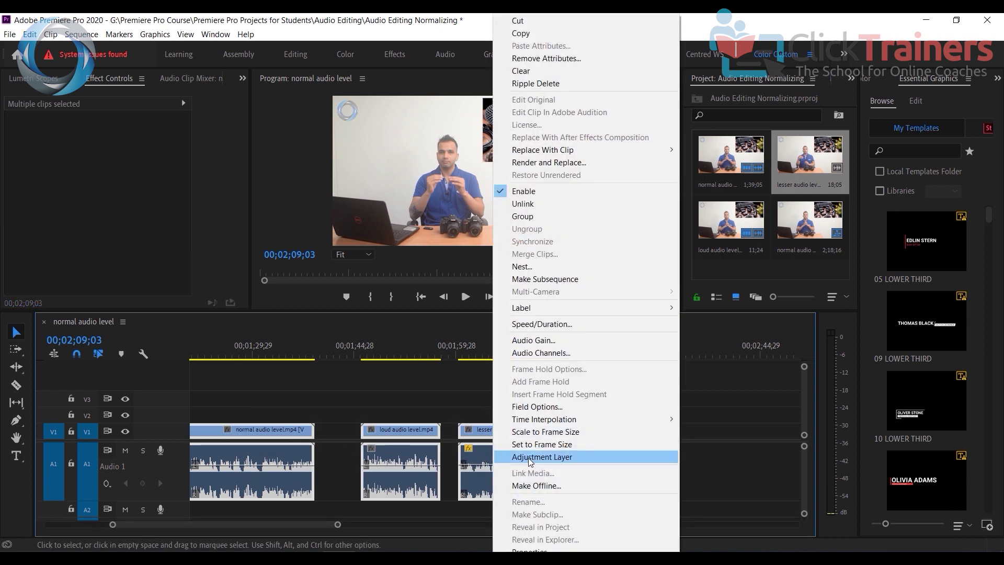
left_click(544, 341)
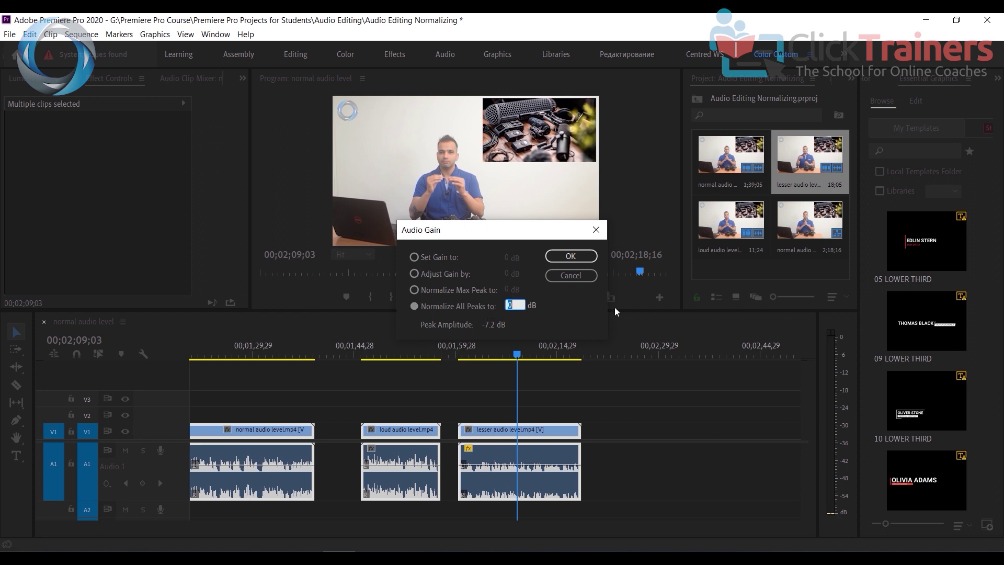
left_click(573, 278)
left_click(642, 491)
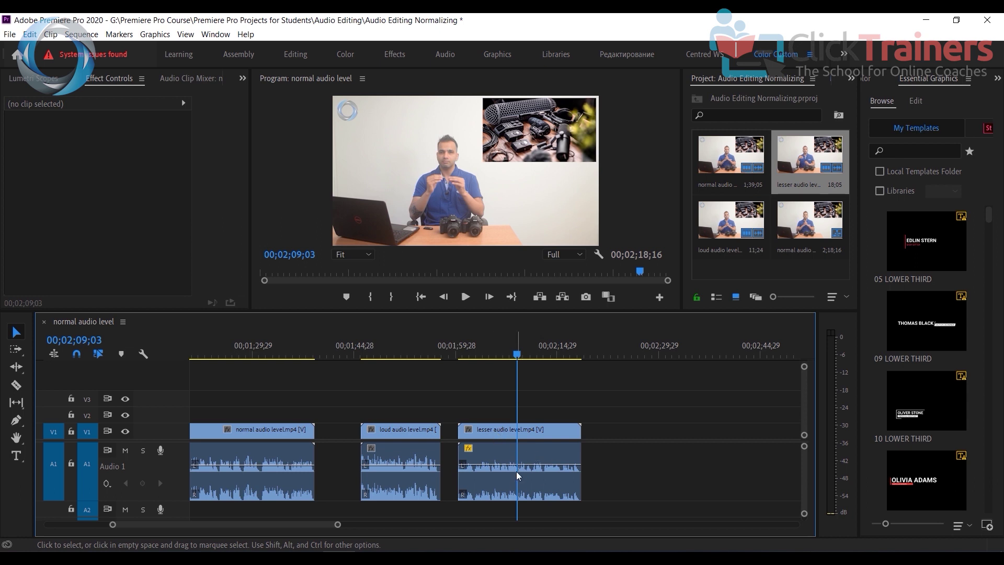
- Check the peak amplitude of the lesser audio level clip alone in Audio Gain, without applying any change
left_click_drag(556, 415, 581, 487)
right_click(554, 433)
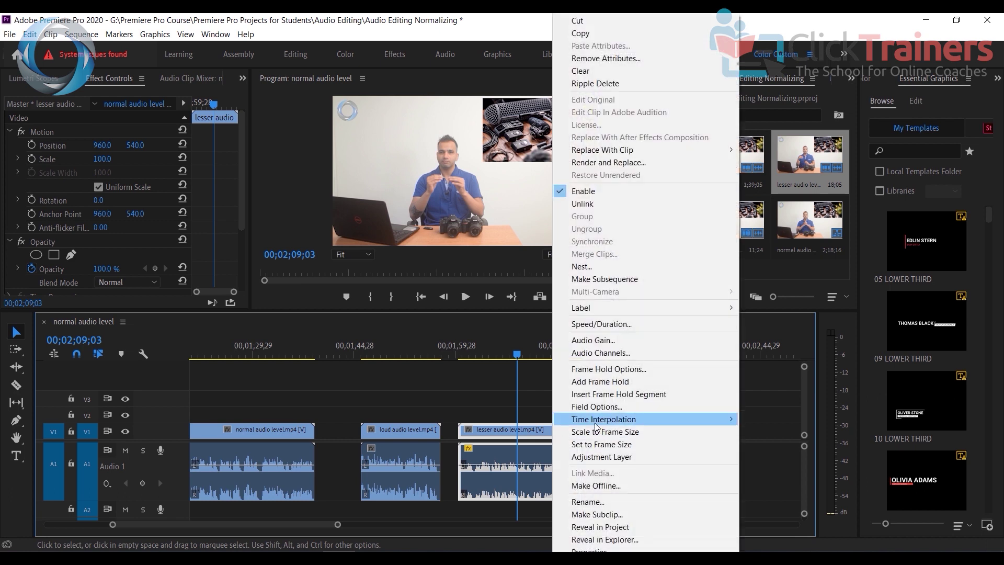
left_click(612, 340)
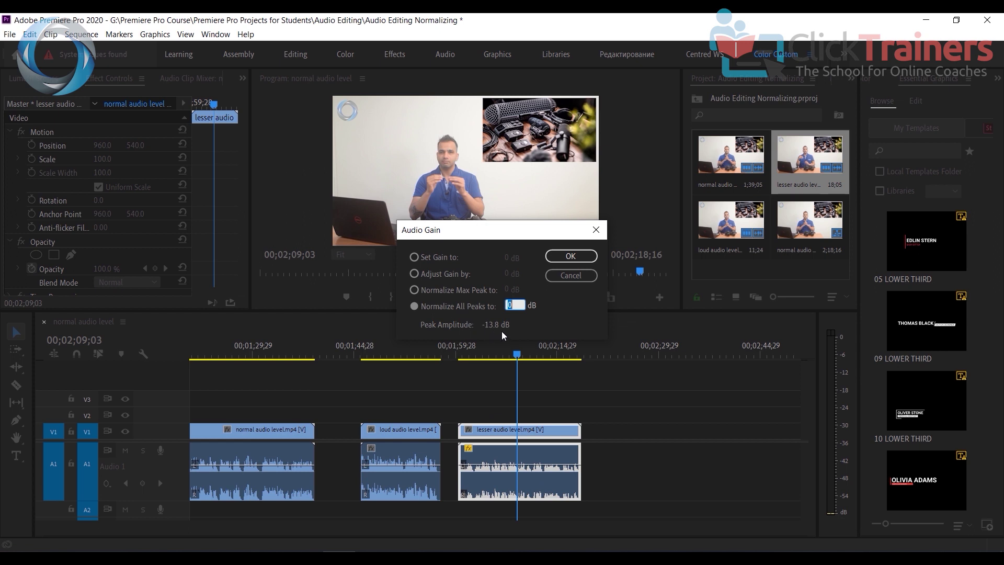
left_click(587, 278)
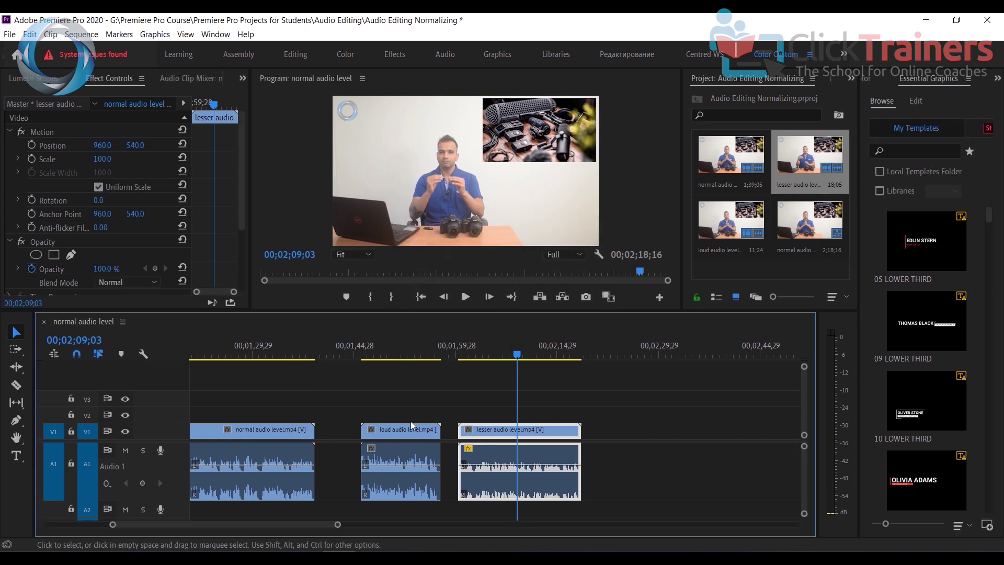
- Normalize all peaks of the loud audio level clip to 0 dB with Audio Gain
left_click(404, 407)
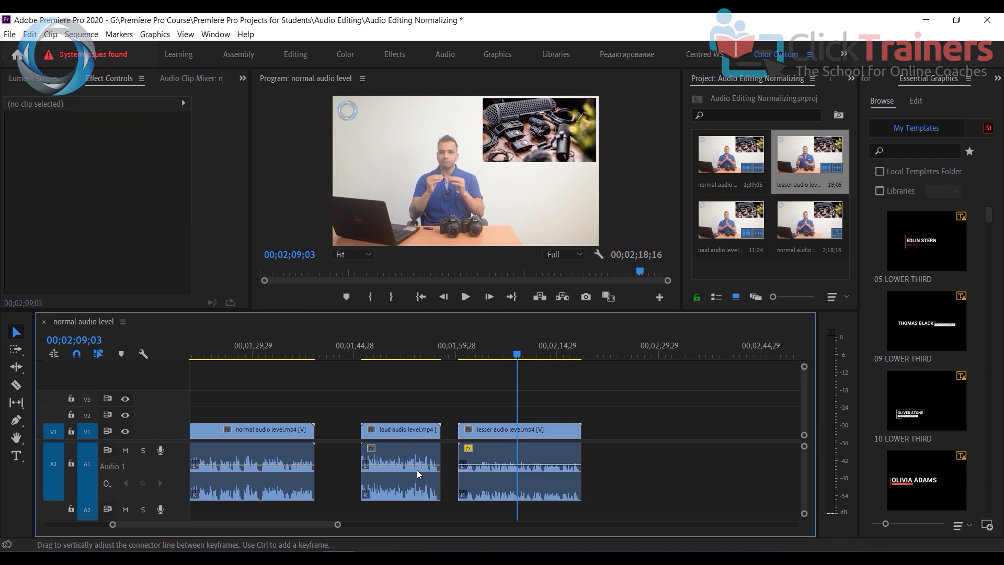
left_click(407, 442)
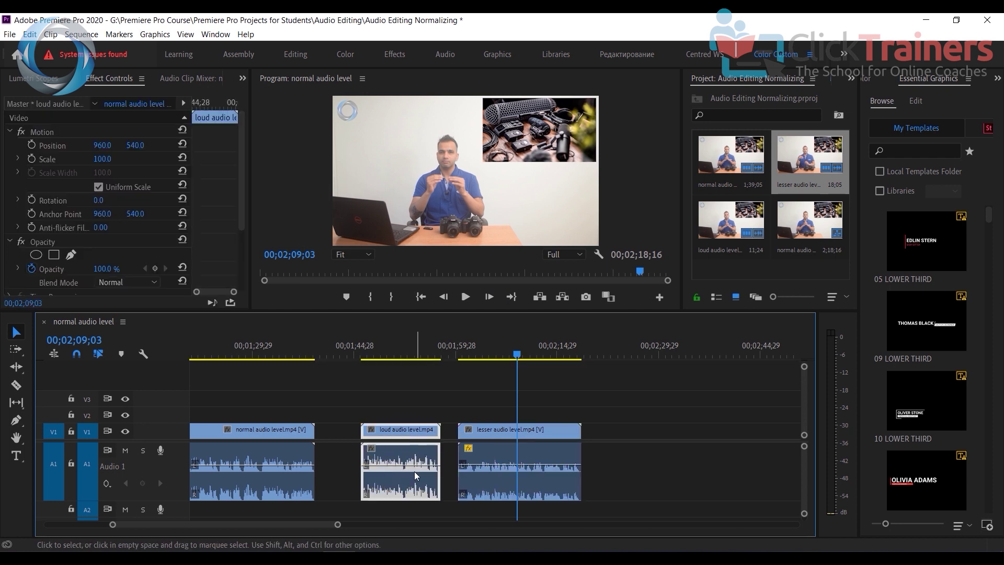
right_click(404, 430)
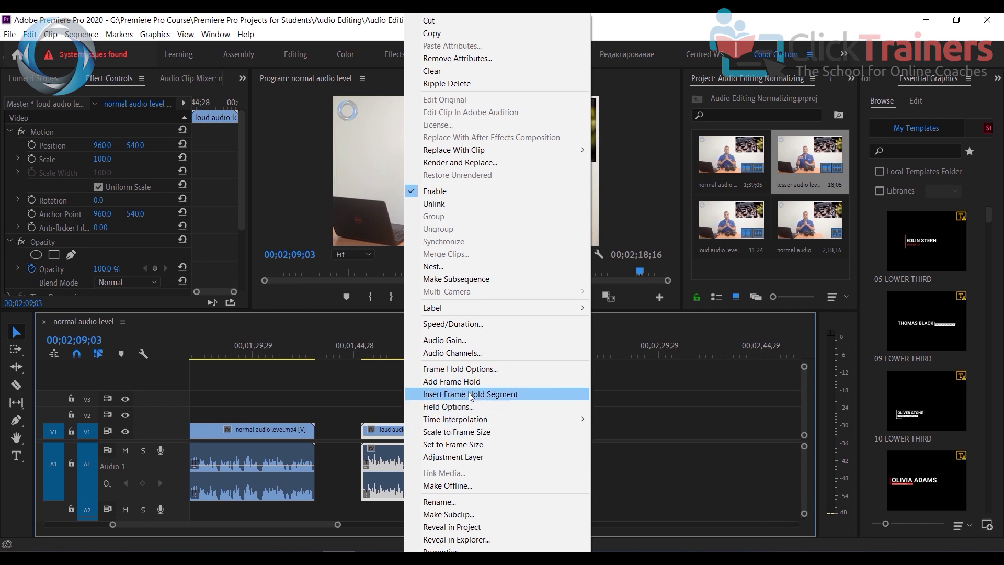
left_click(460, 341)
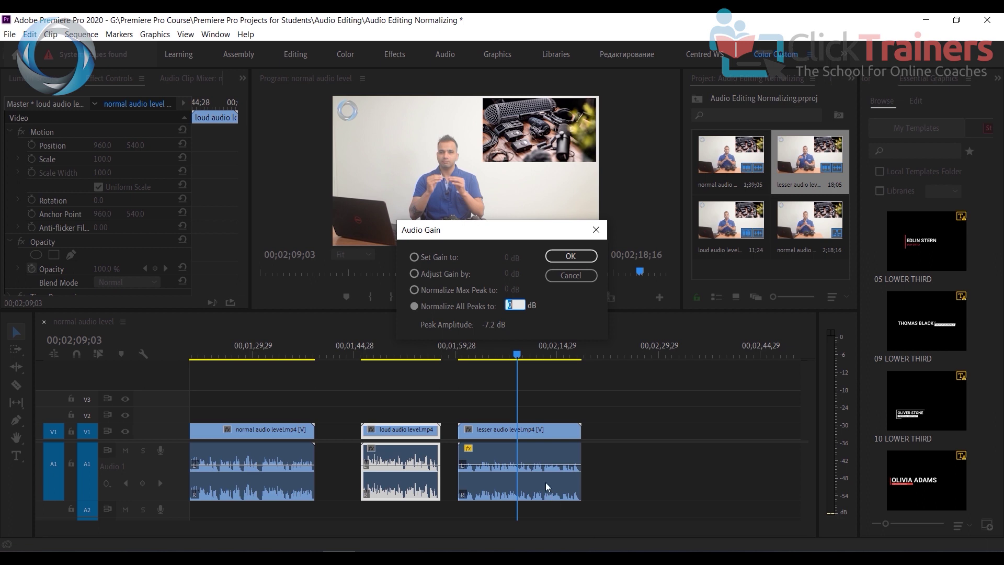
left_click(566, 259)
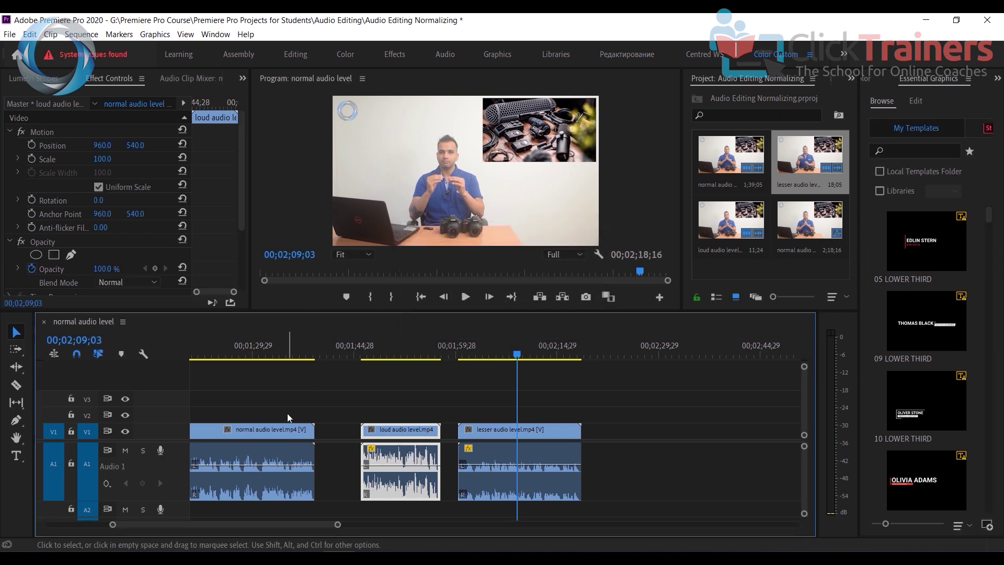
- Normalize all peaks of the normal audio level clip to 0 dB with Audio Gain
left_click_drag(288, 413, 311, 468)
right_click(298, 465)
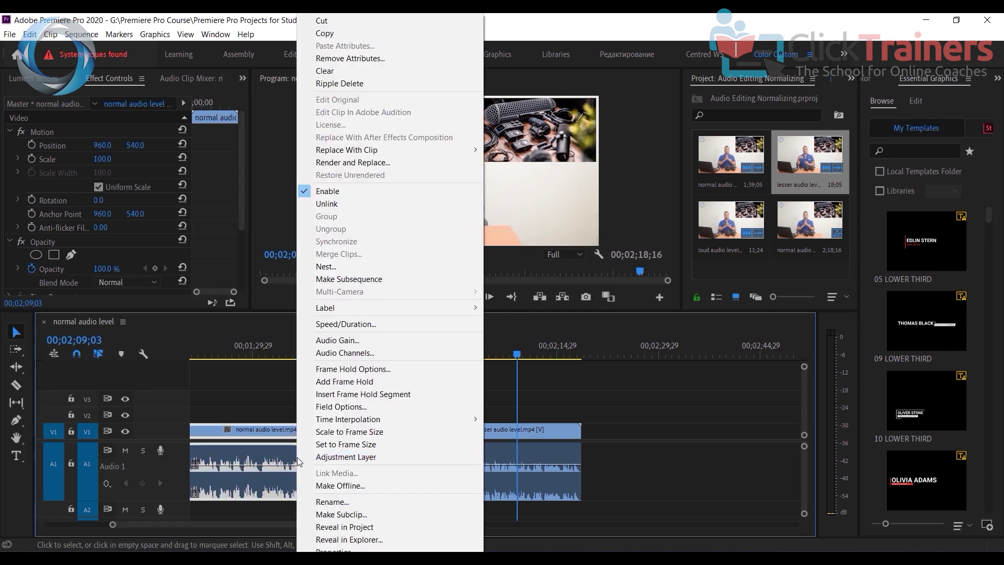
left_click(360, 341)
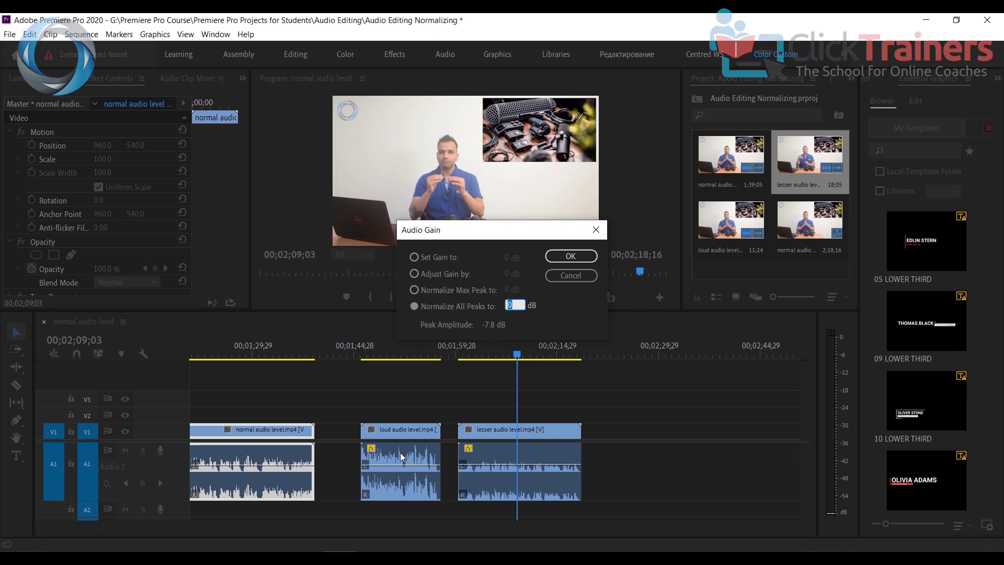
left_click(572, 256)
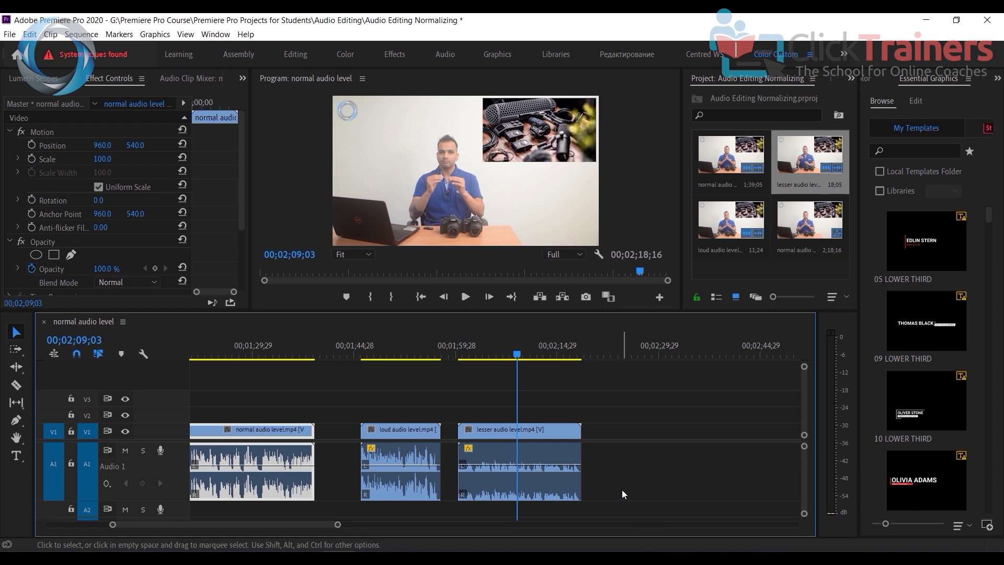
- Normalize all peaks of the normal, loud and lesser audio level clips together to -9 dB with Audio Gain
left_click_drag(671, 485, 309, 496)
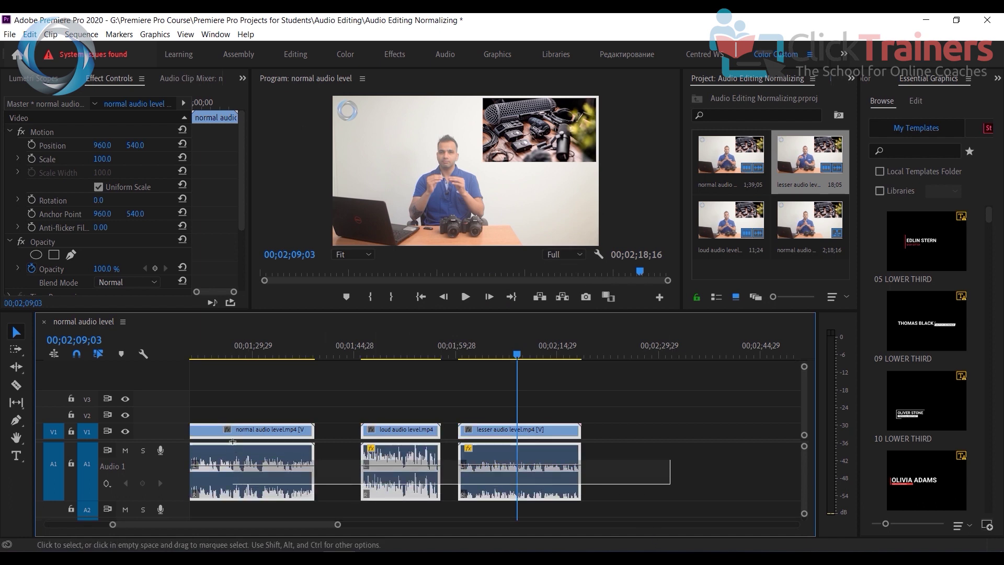
right_click(409, 428)
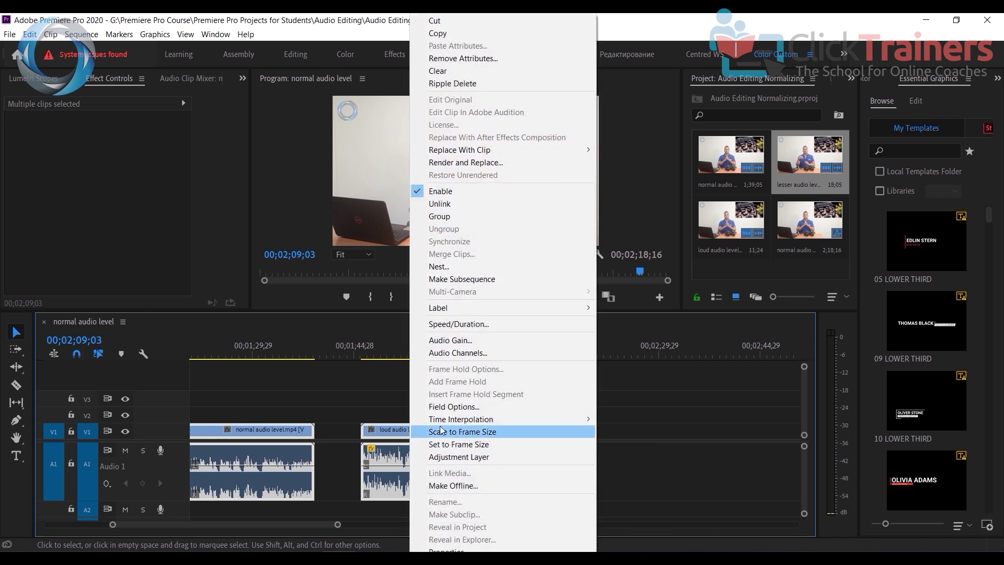
left_click(469, 343)
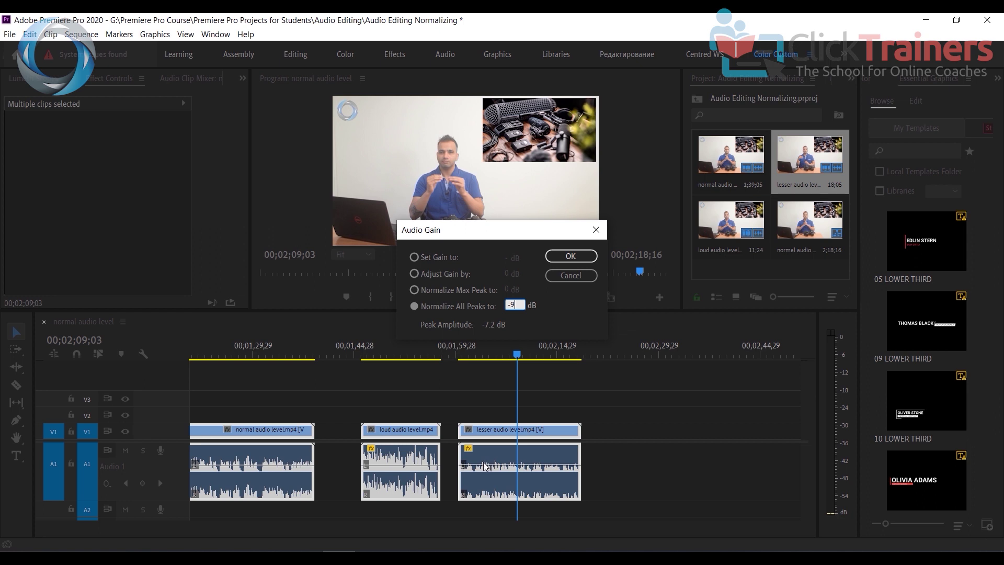
left_click(565, 257)
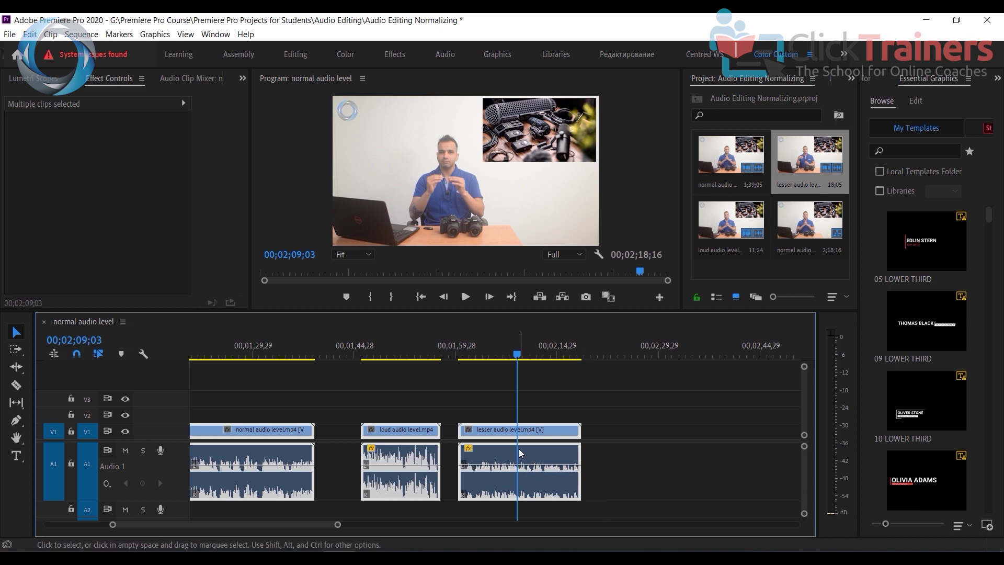
right_click(542, 456)
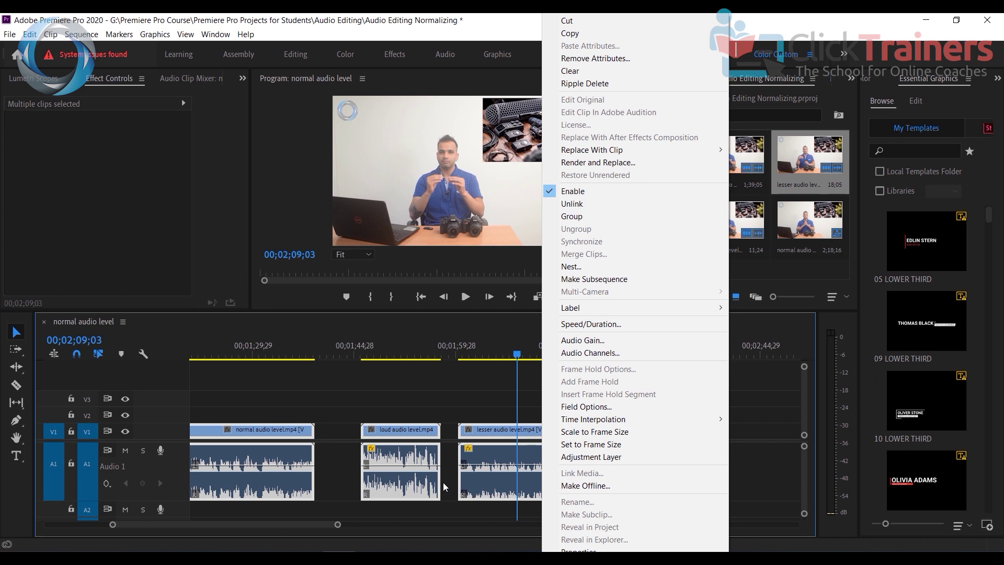
left_click(597, 341)
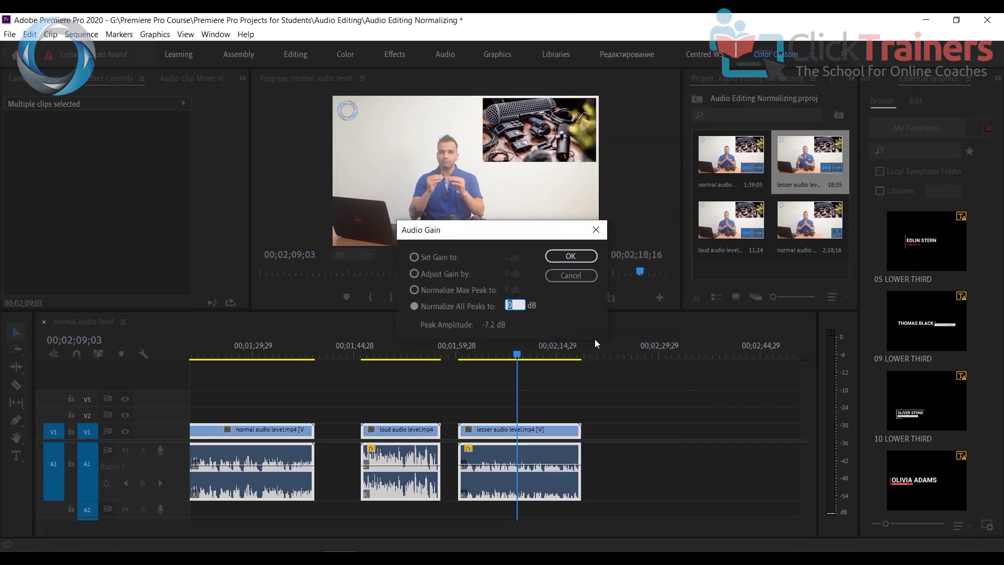
left_click(489, 309)
type("-9")
left_click(569, 257)
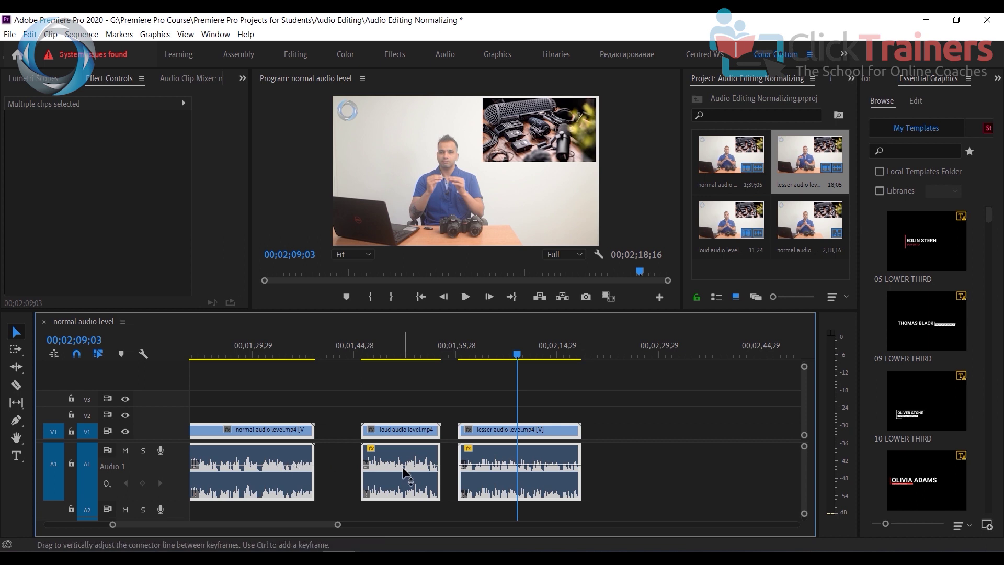
- Ripple delete the gaps before and after the loud audio level clip so the three clips sit back to back
right_click(339, 434)
left_click(367, 440)
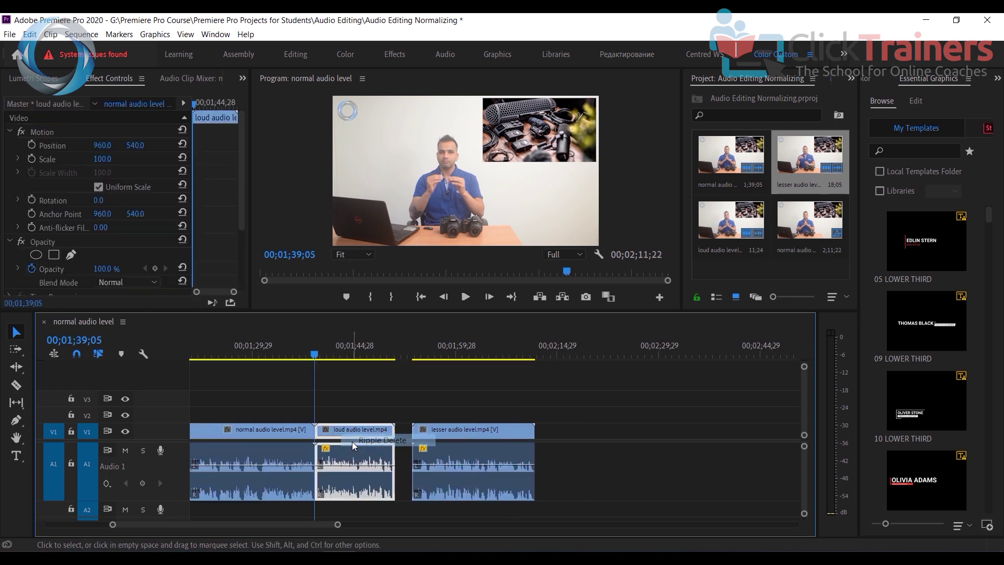
right_click(402, 432)
left_click(419, 440)
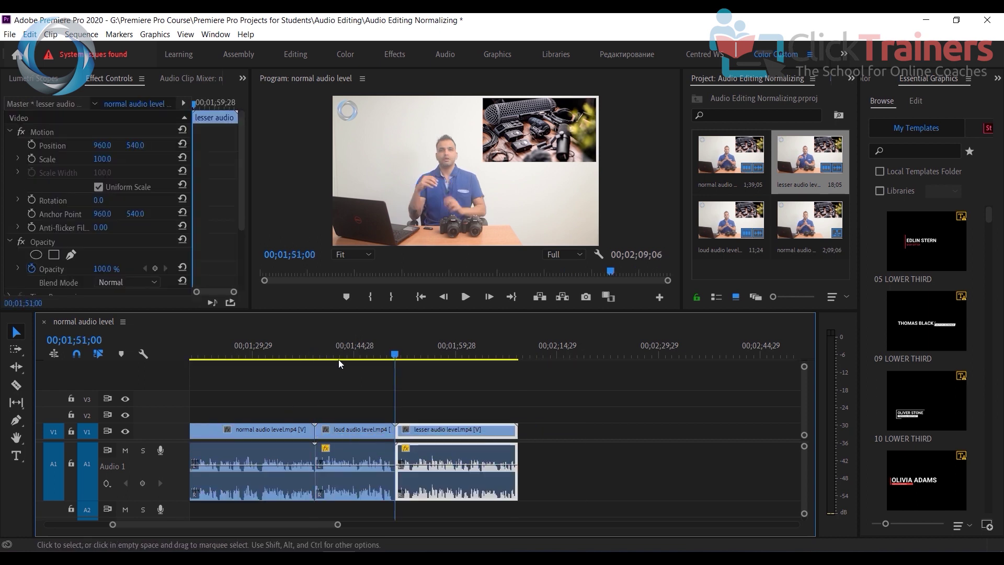
- Play the sequence from the end of the normal clip into the loud clip to compare their levels on the meters
left_click(271, 357)
left_click(466, 298)
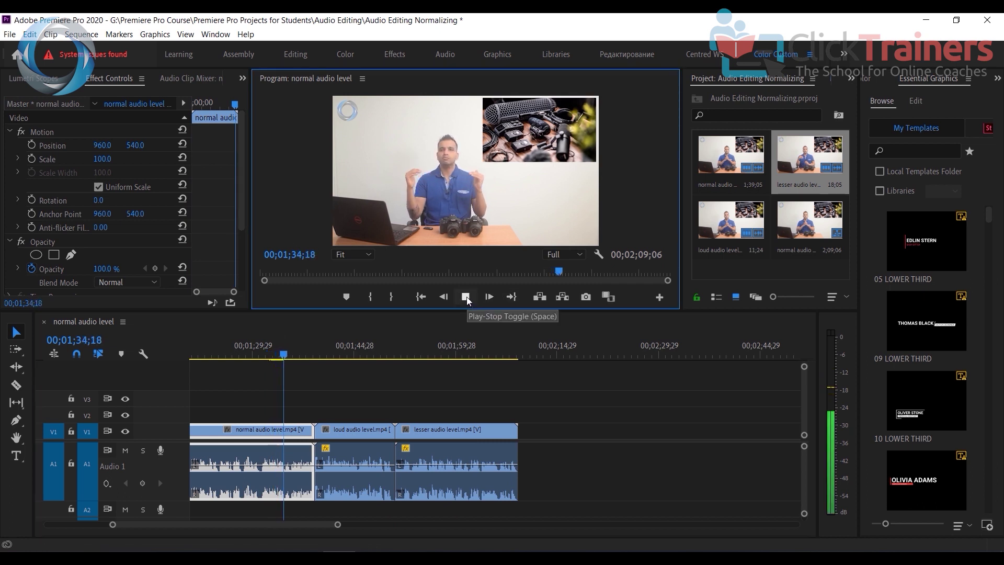
left_click(466, 298)
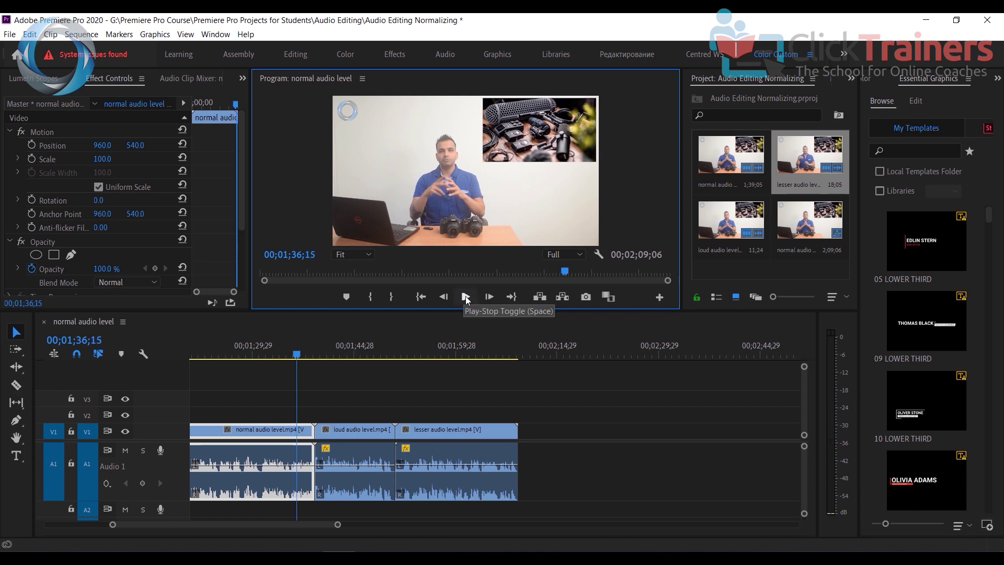
left_click(466, 298)
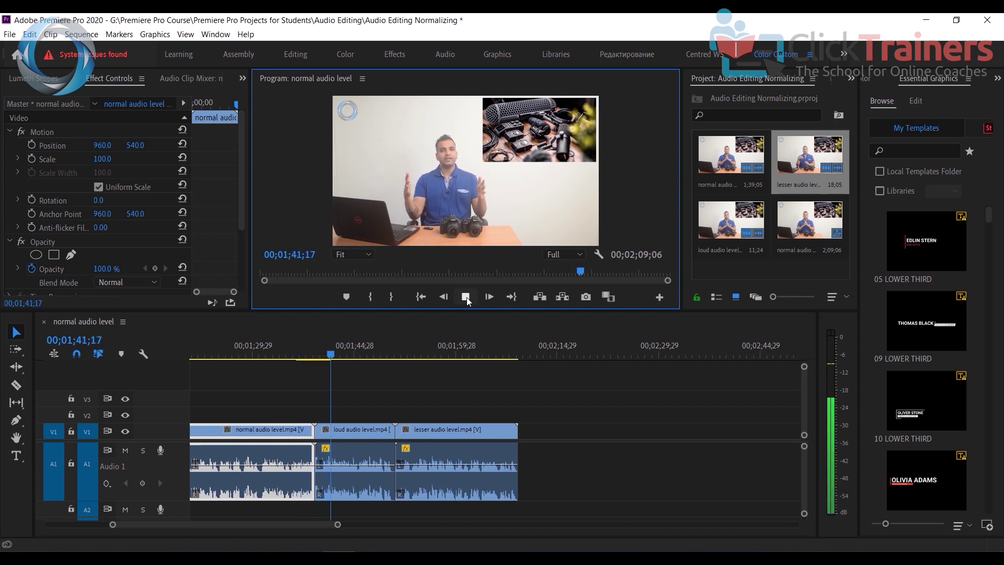
left_click(467, 297)
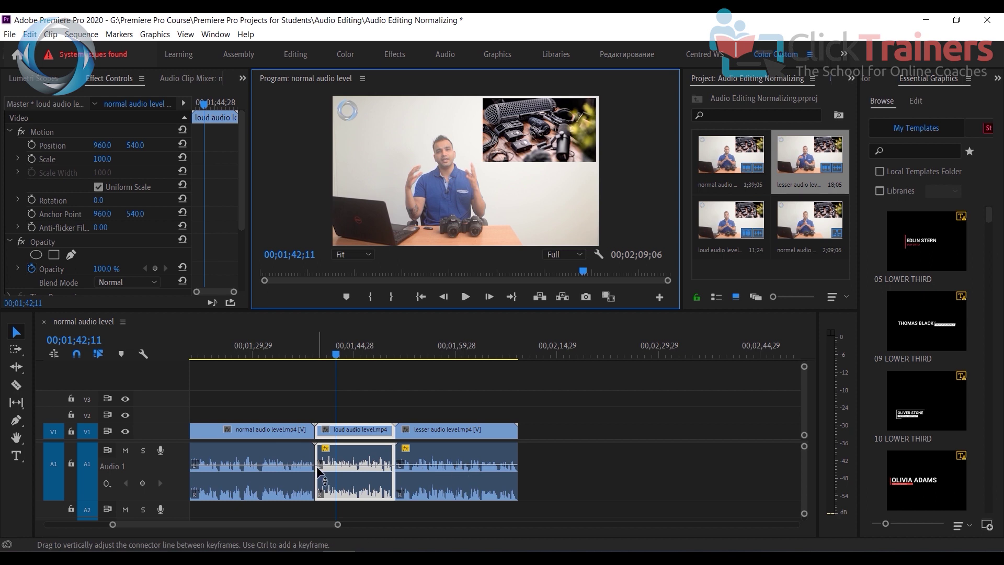
left_click(467, 296)
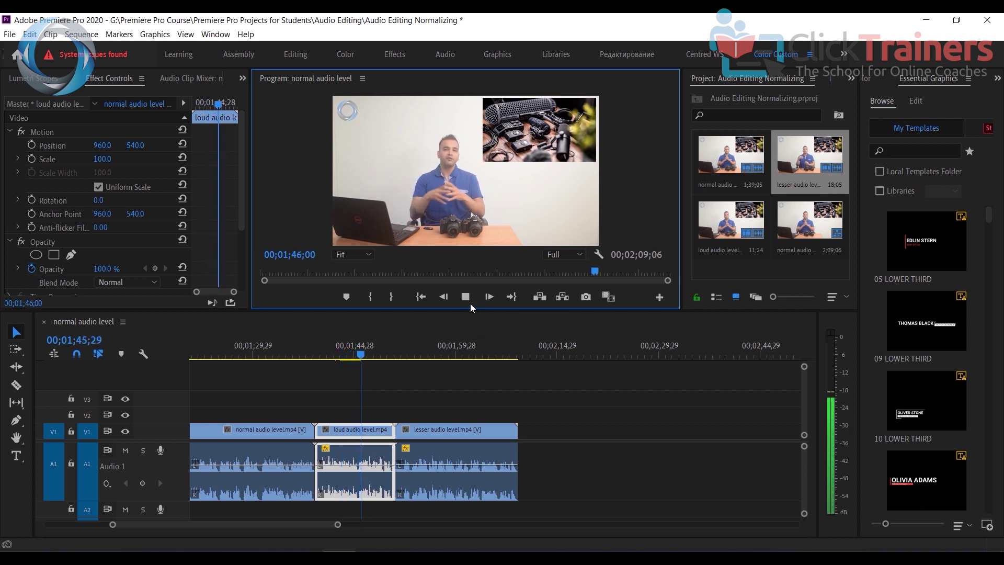
key("space")
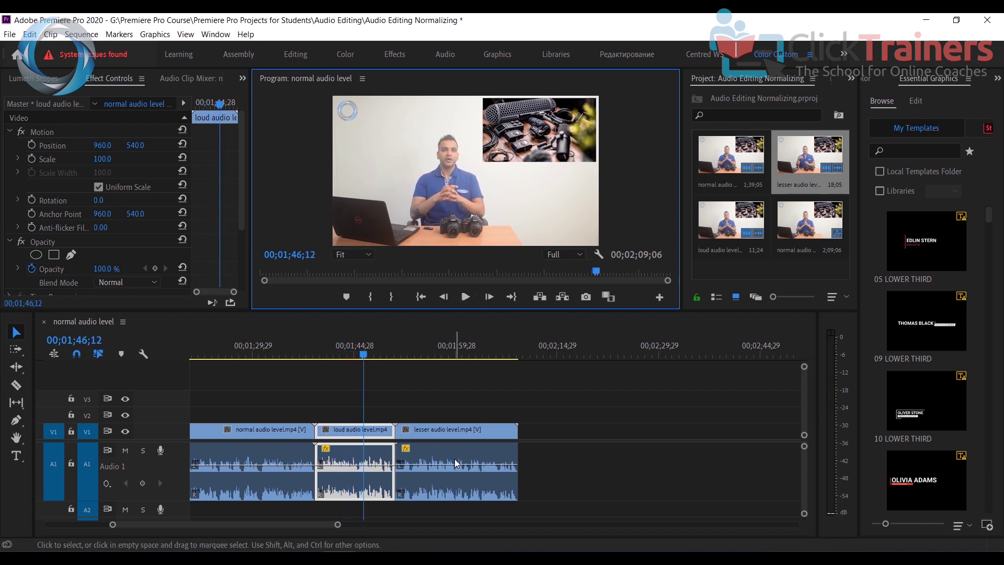
- Play the lesser audio level clip from shortly after its start to check its level on the meters
left_click(411, 359)
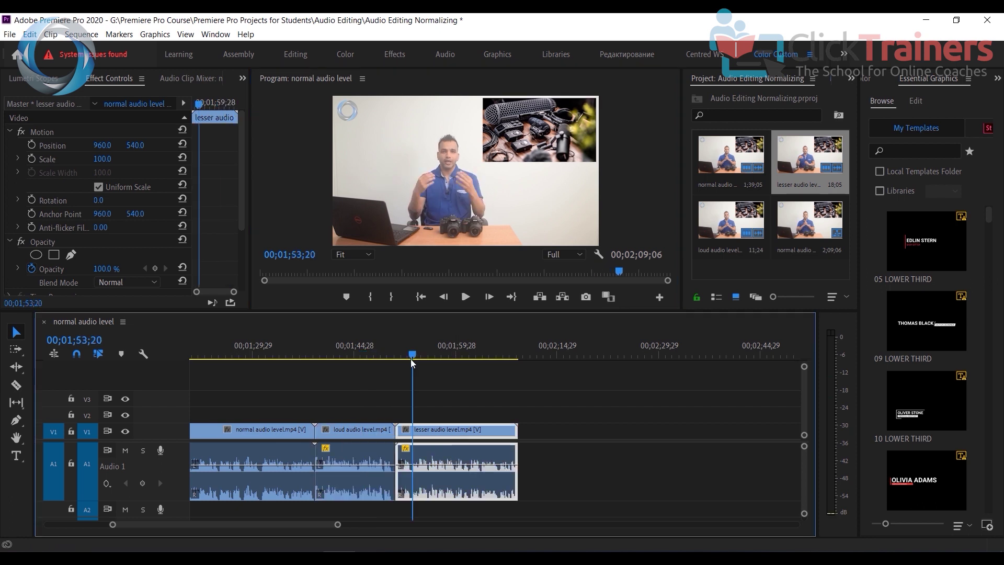
left_click(467, 300)
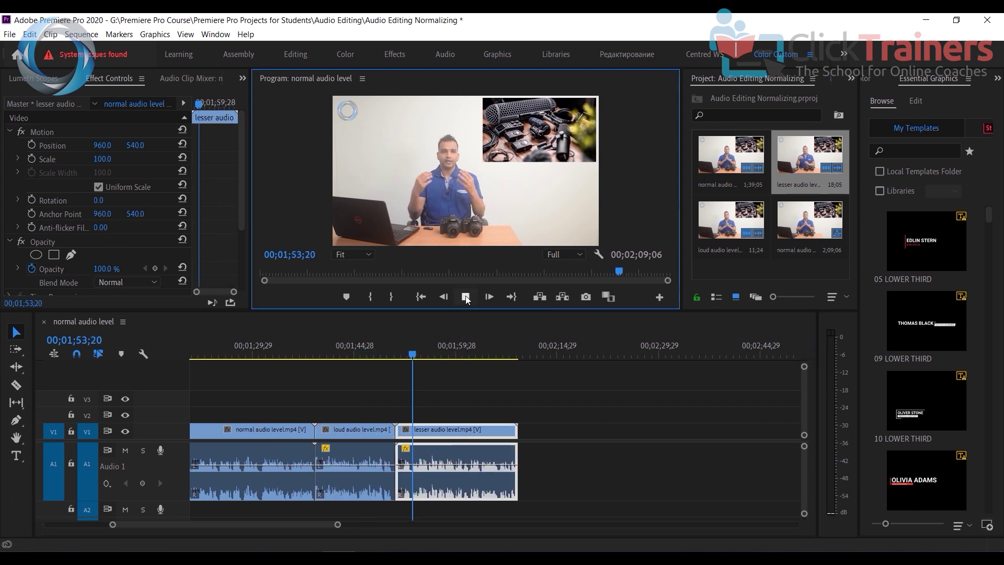
key("space")
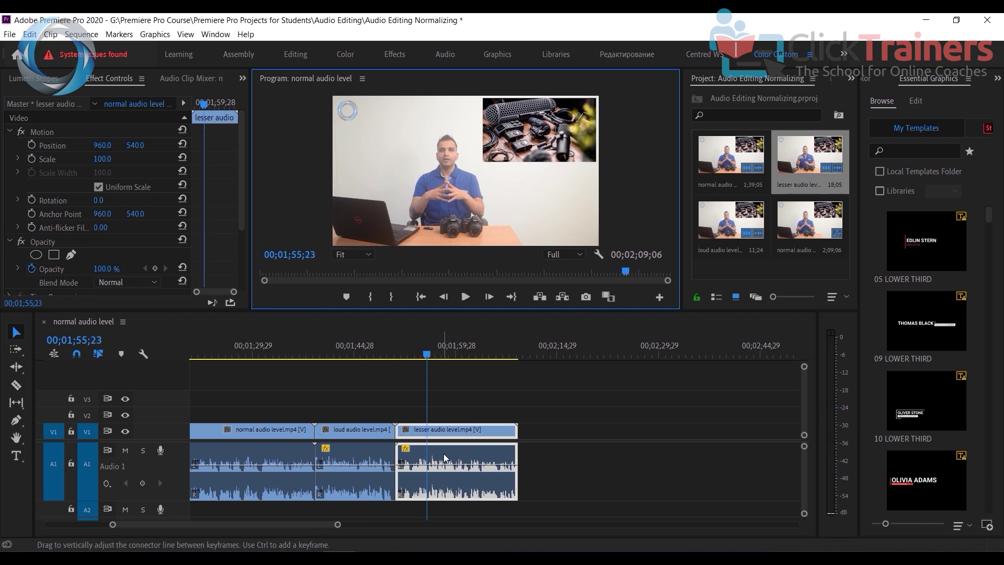
left_click(466, 296)
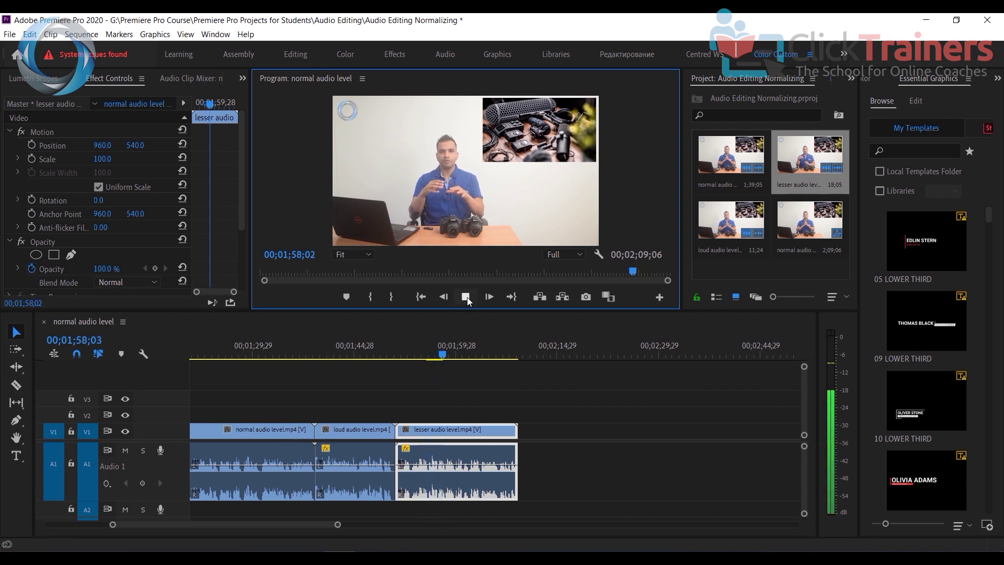
left_click(466, 297)
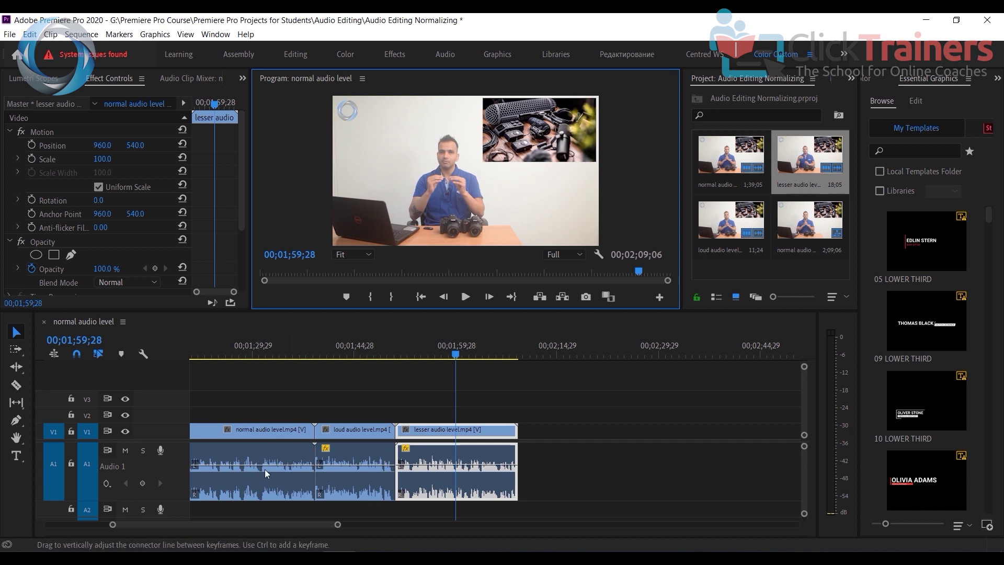
- Fine-tune the volume of the lesser and loud audio level clips directly on their timeline volume lines
left_click(477, 463)
left_click_drag(477, 464, 463, 465)
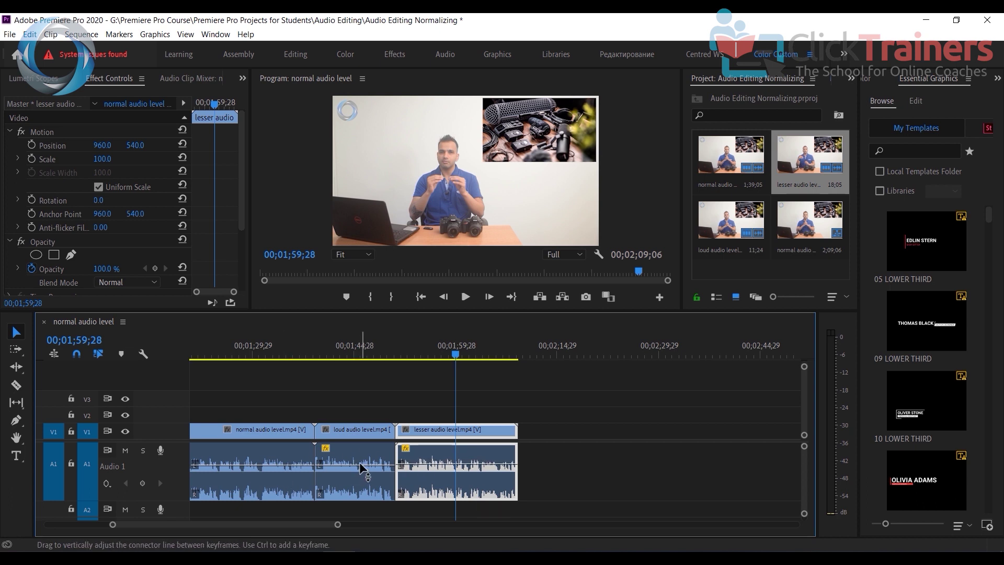
left_click_drag(363, 464, 363, 466)
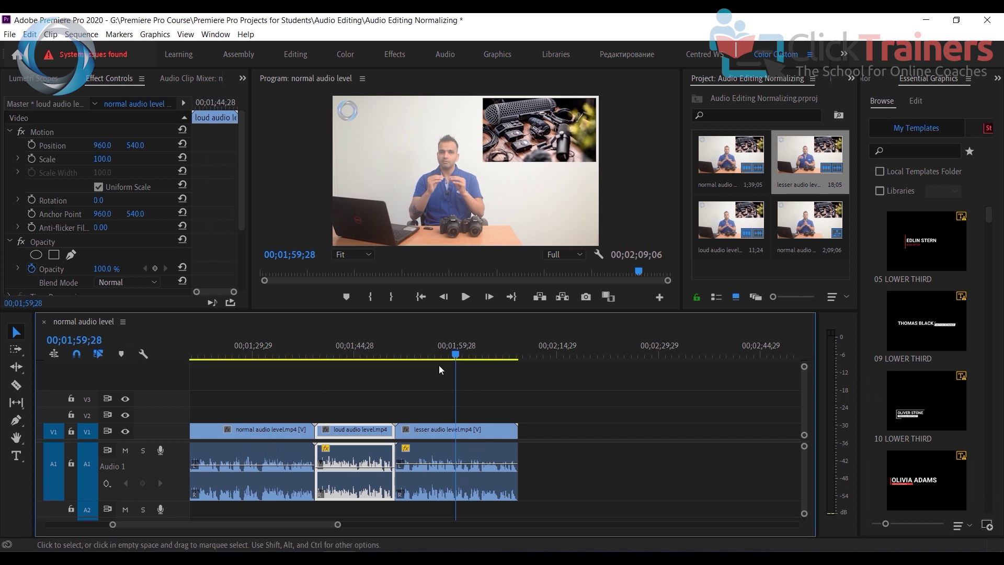
- Replay the transition from the normal clip into the loud clip to recheck the level difference
left_click_drag(453, 354, 277, 372)
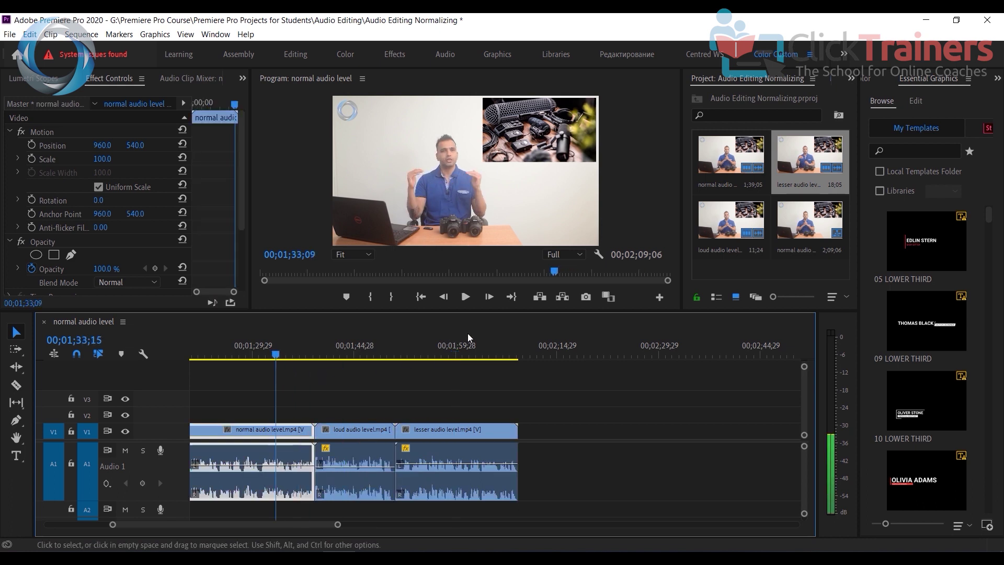
left_click(465, 300)
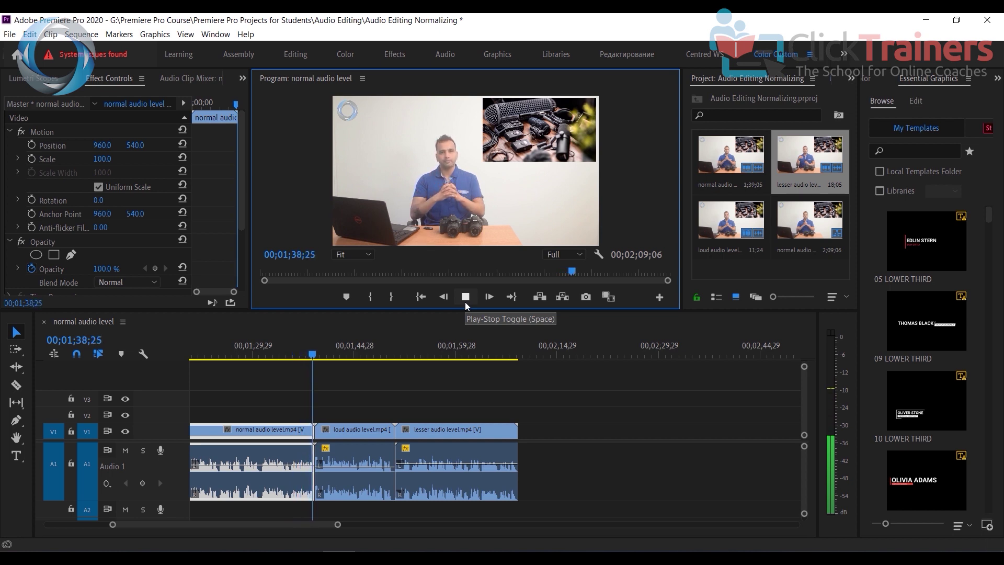
left_click(466, 298)
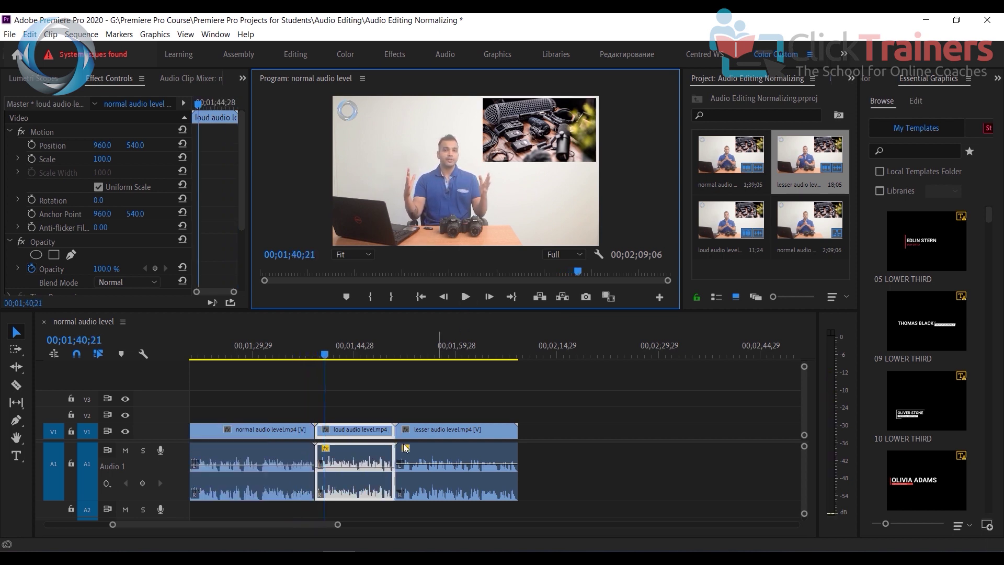
- Lower the loud audio level clip's volume by about 2.5 dB and play back its transition from the normal clip
left_click(375, 464)
left_click_drag(376, 465, 378, 468)
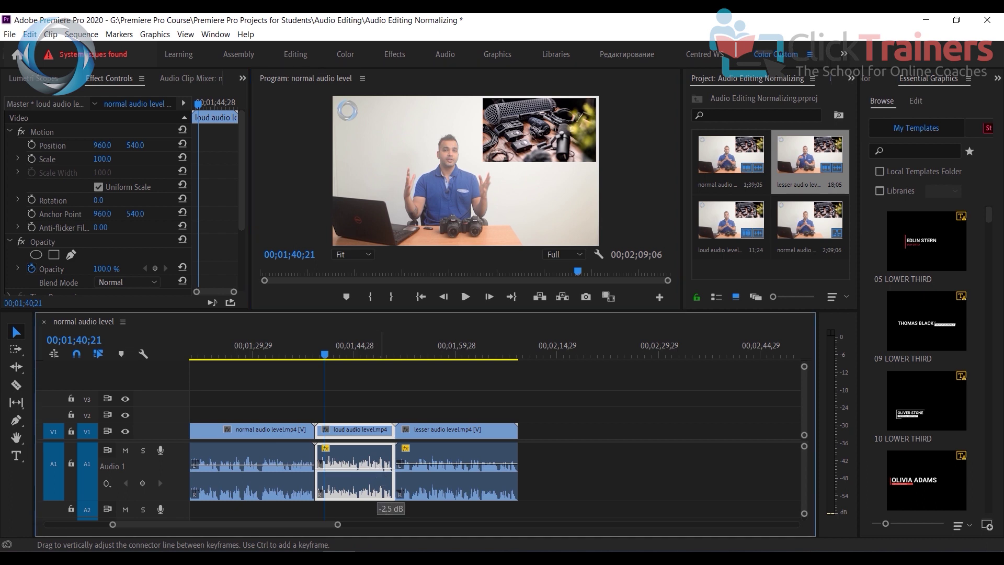
left_click(467, 297)
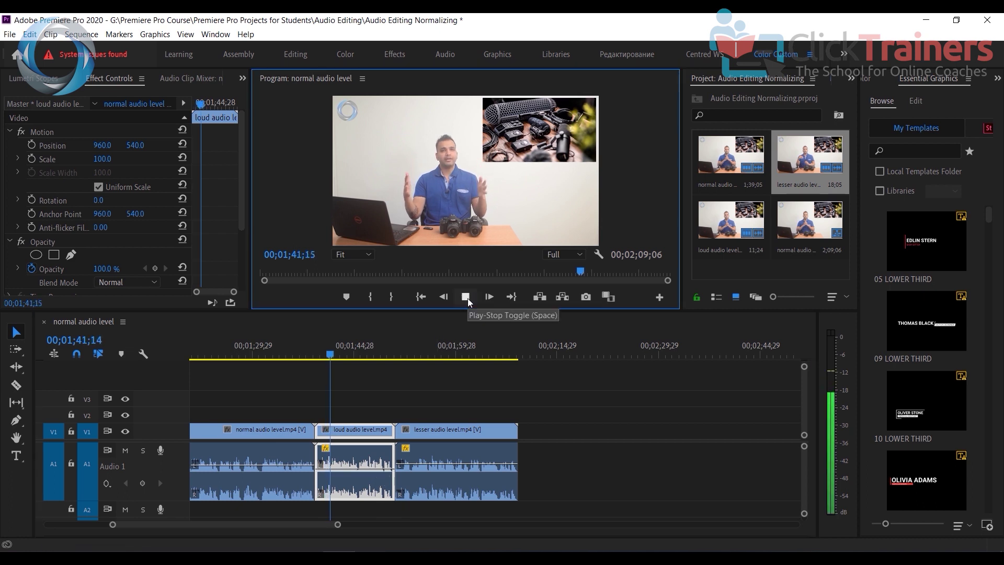
left_click(297, 350)
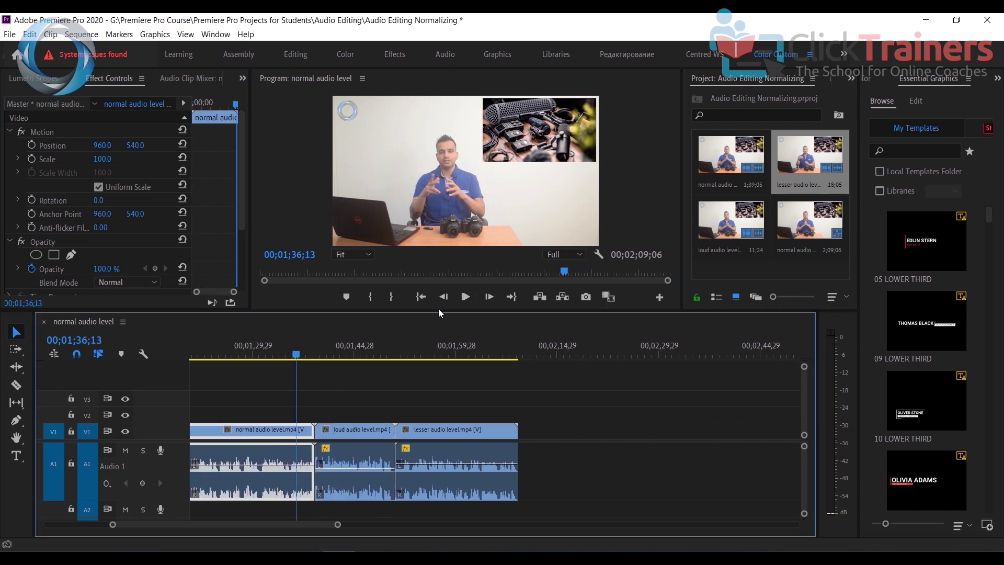
left_click(470, 301)
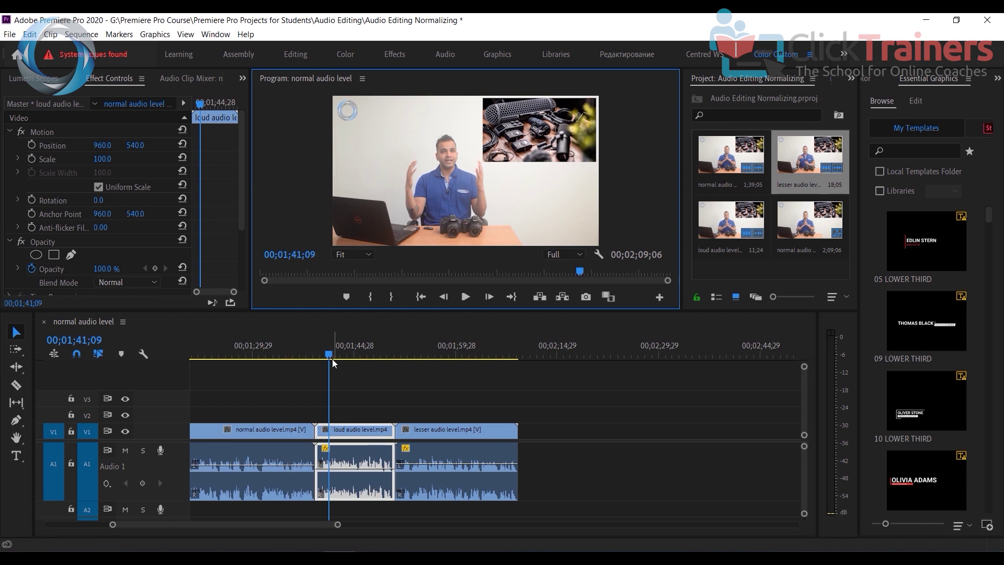
- Play the transition from the loud clip into the lesser clip to compare their levels
left_click(361, 359)
left_click(387, 360)
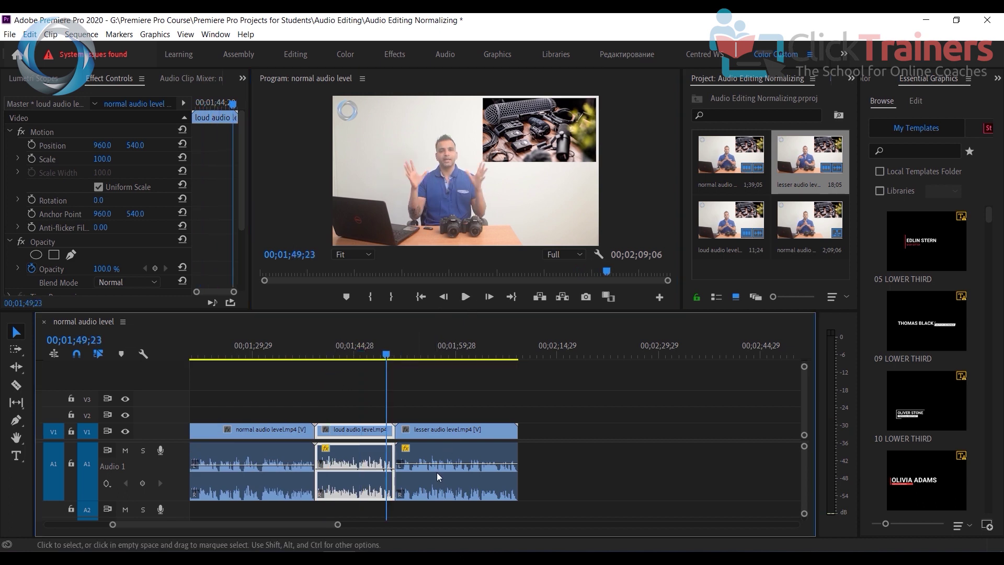
left_click(464, 302)
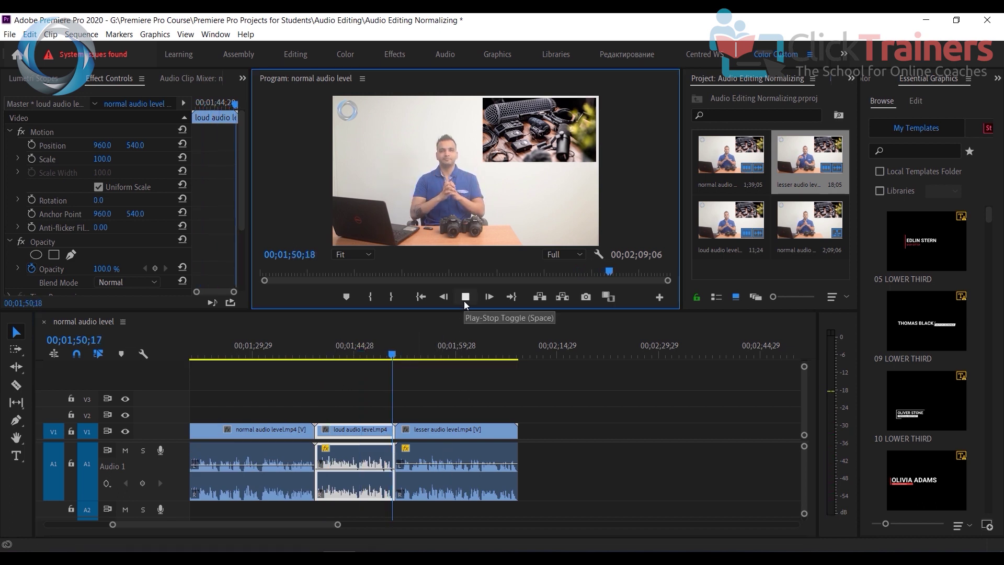
left_click(368, 346)
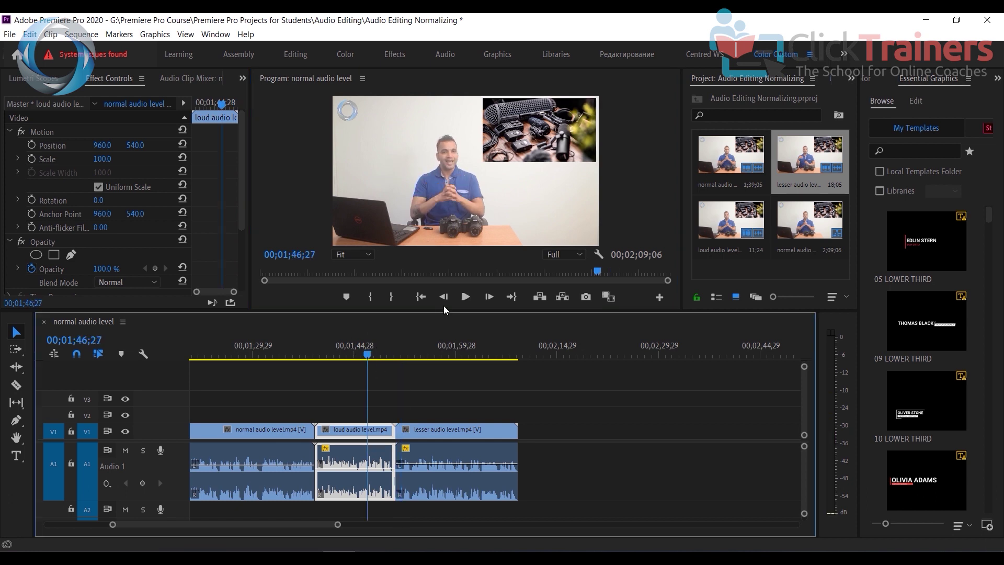
left_click(467, 298)
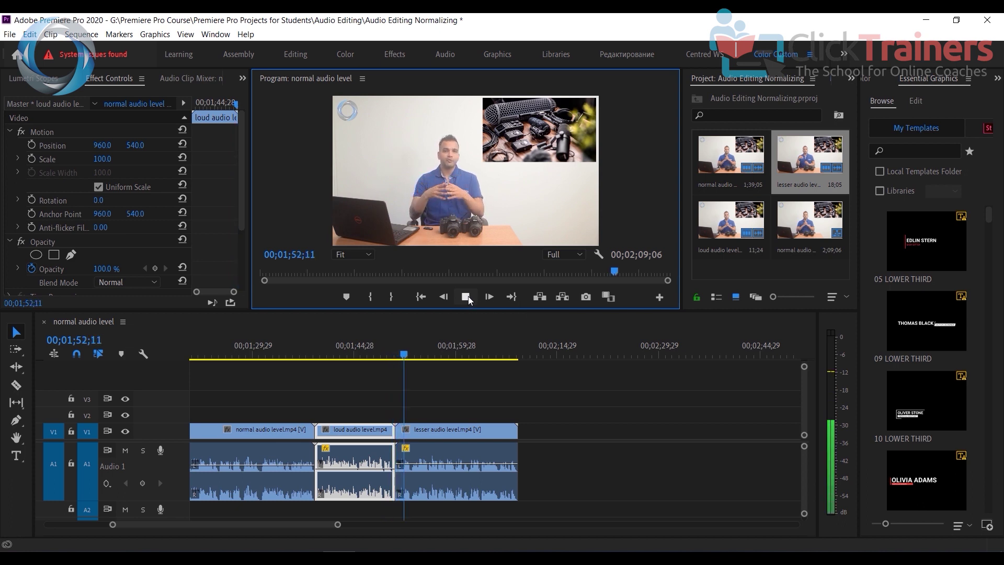
left_click(467, 297)
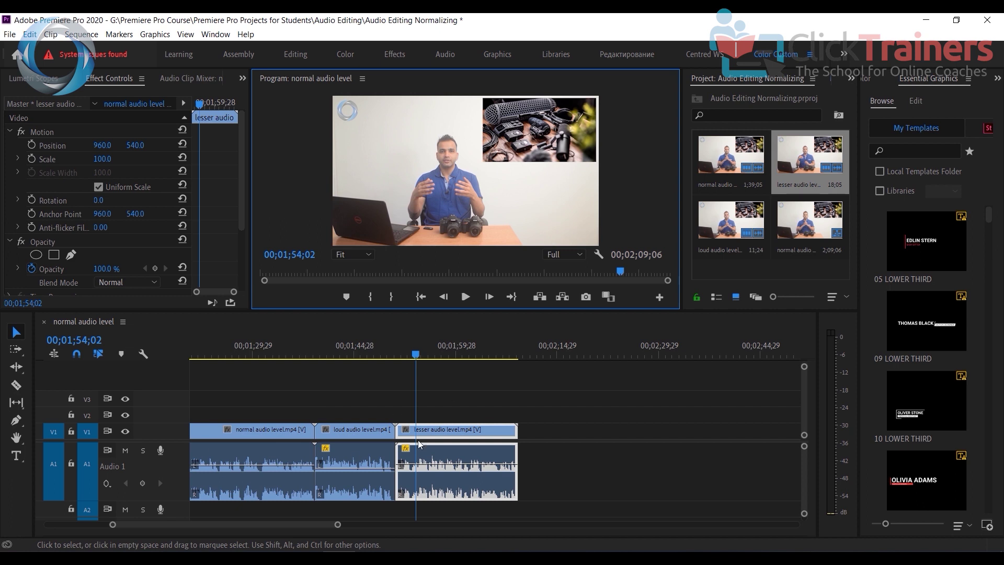
mouse_move(346, 456)
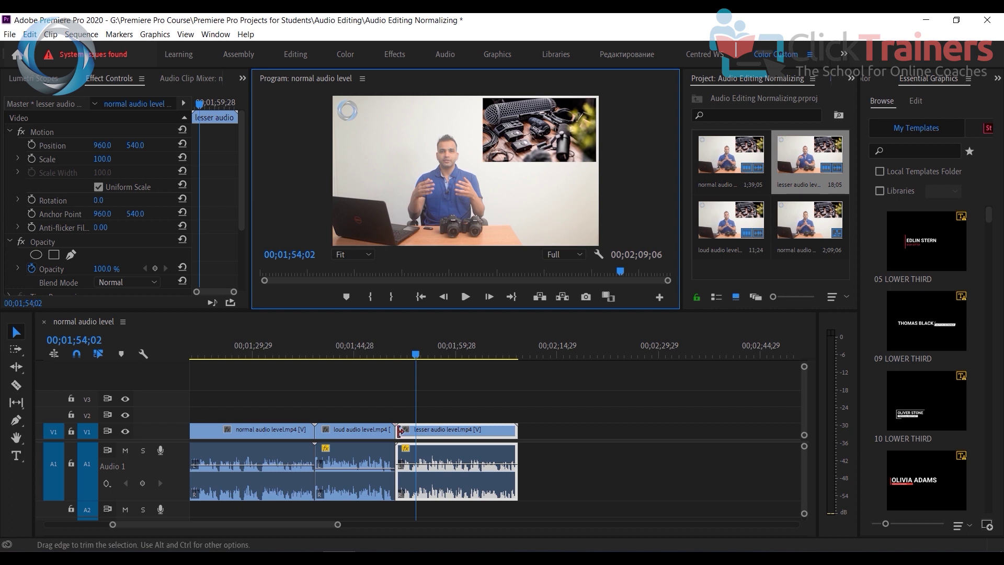
- Select all three clips on the timeline, normalize all their peaks to -3 dB, and play back the result
left_click(299, 349)
left_click(280, 446)
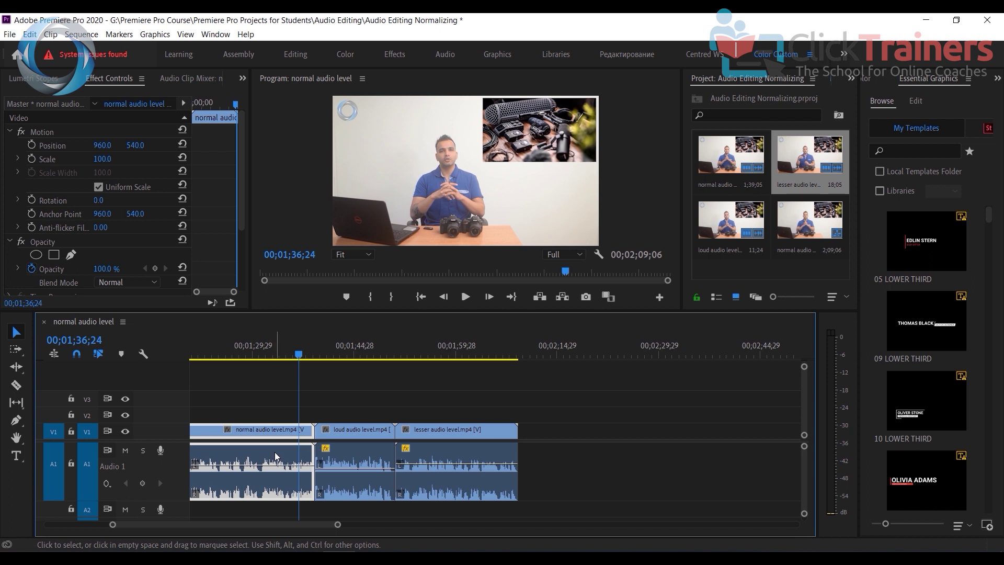
right_click(275, 458)
left_click(600, 476)
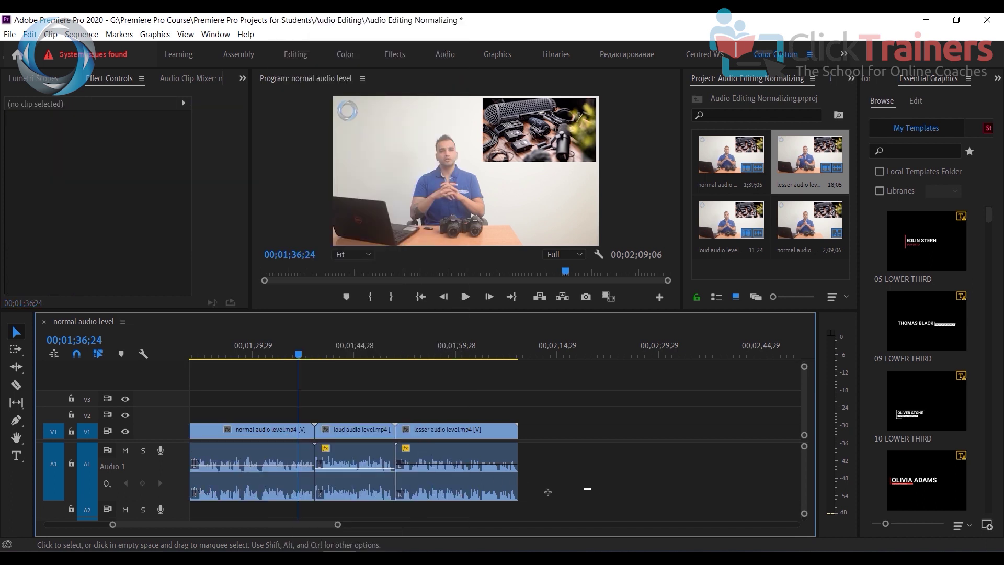
left_click_drag(592, 490, 245, 457)
right_click(257, 458)
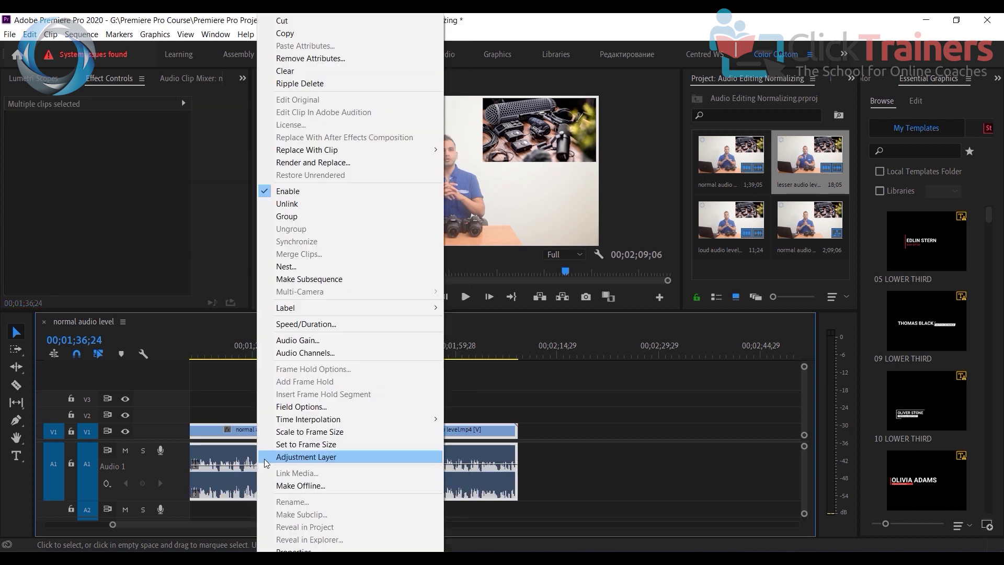
left_click(362, 341)
type("-3")
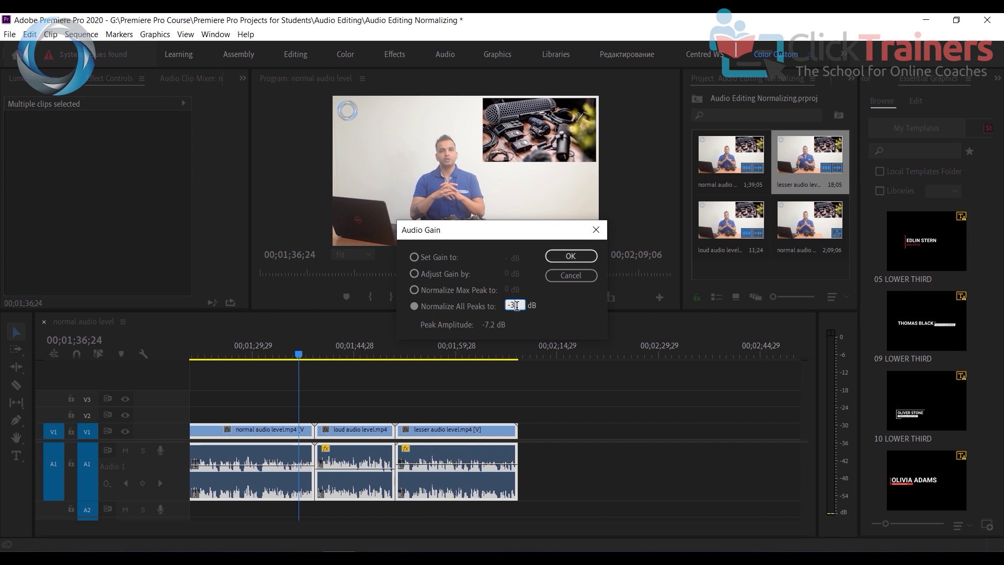
left_click(568, 256)
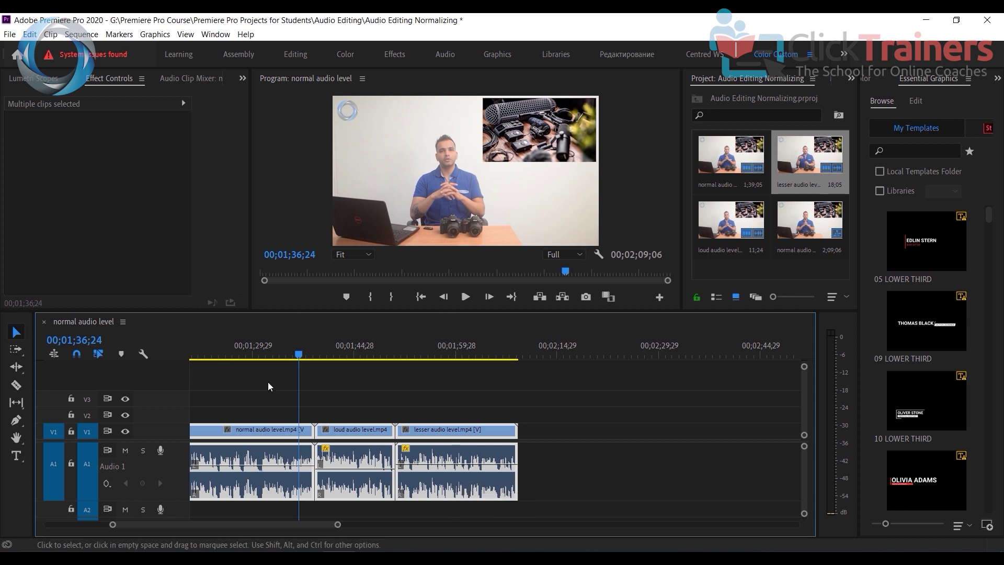
left_click(467, 298)
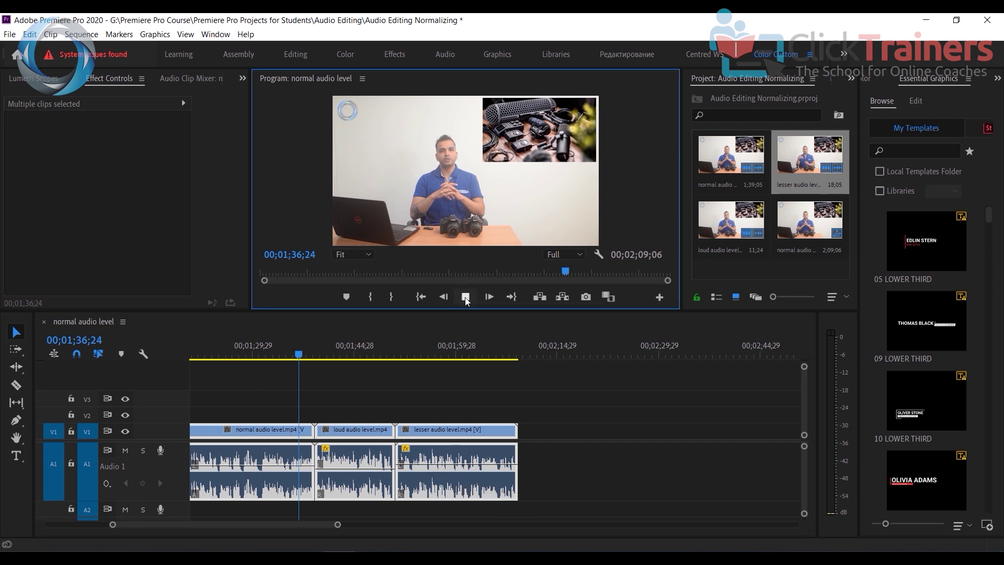
left_click(465, 297)
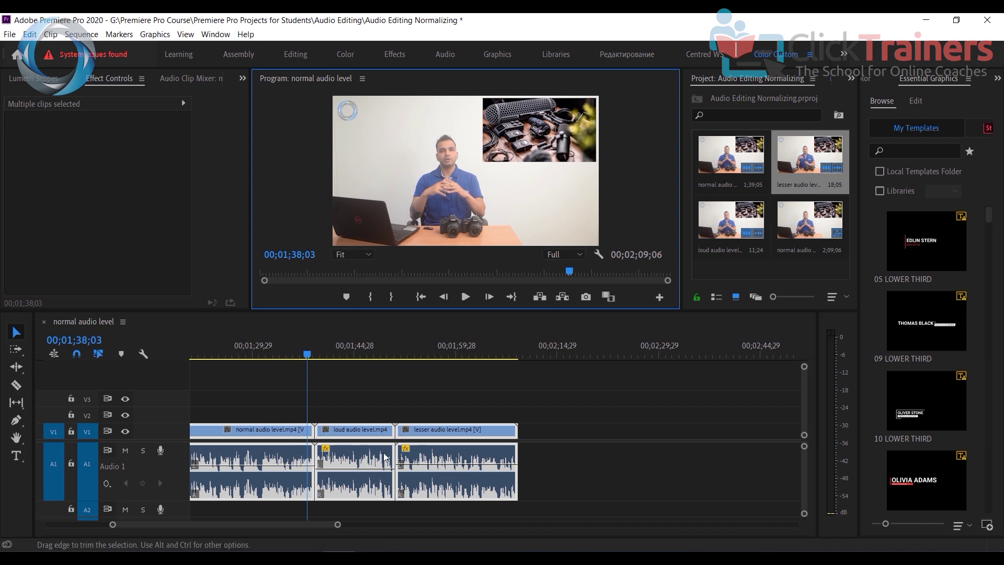
- Normalize all peaks of the selected clips to 3 dB and play back through the loud clip to check the level
right_click(355, 459)
left_click(408, 339)
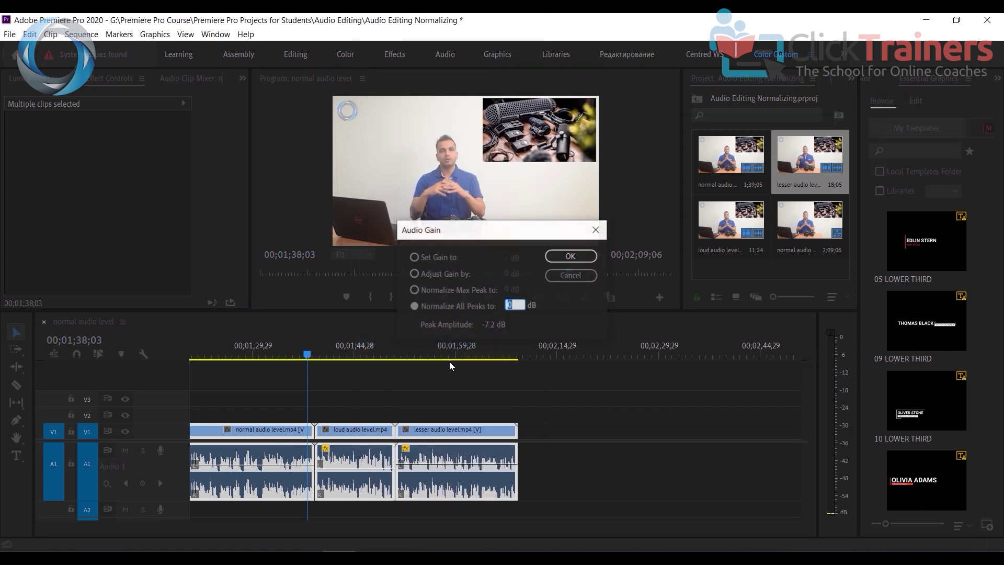
type("-")
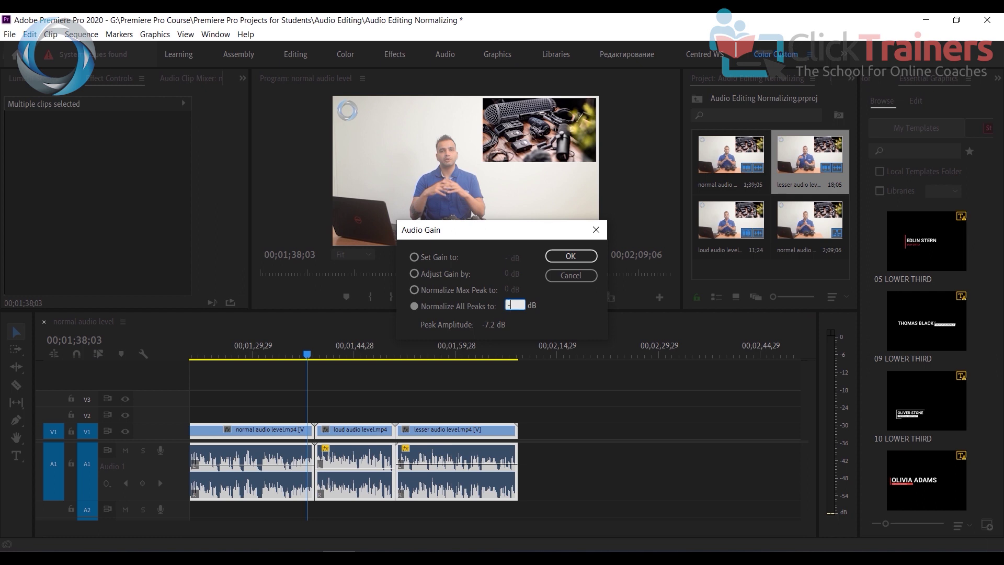
type("3")
key("Left")
key("BackSpace")
left_click(569, 257)
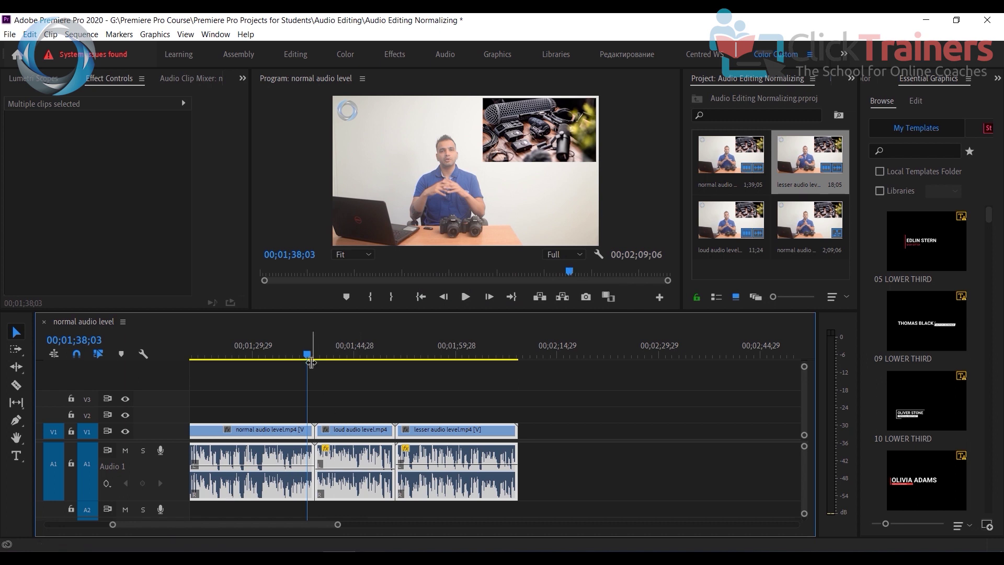
key("space")
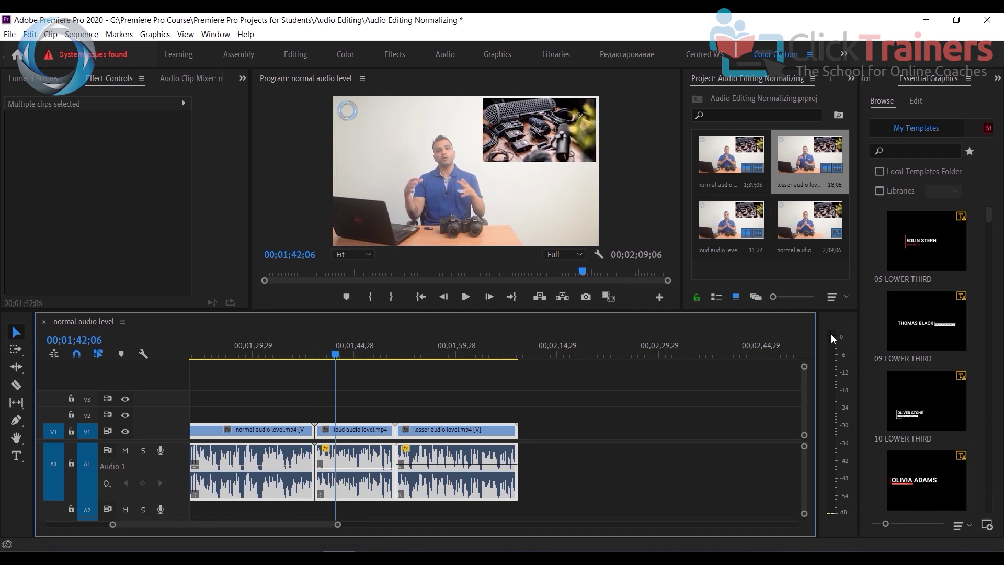
left_click(463, 299)
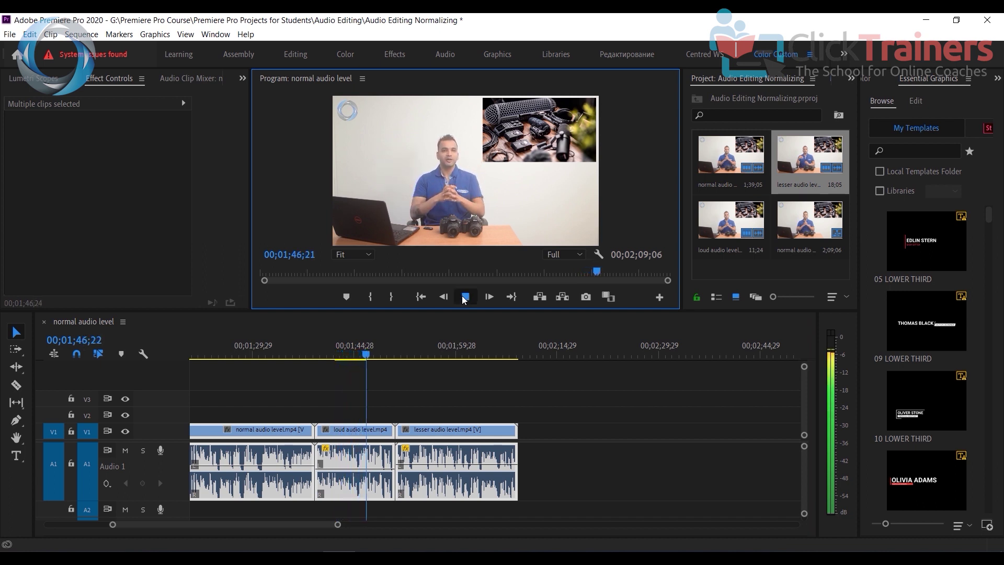
left_click(462, 296)
- Raise the normalize-all-peaks level of the selected clips further with Audio Gain and play back the louder audio
right_click(366, 461)
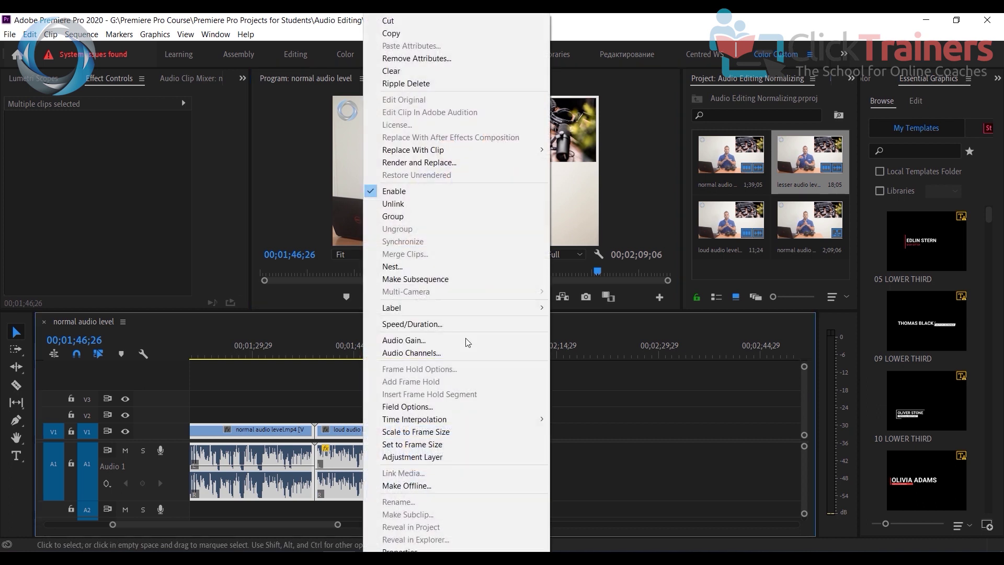
left_click(458, 341)
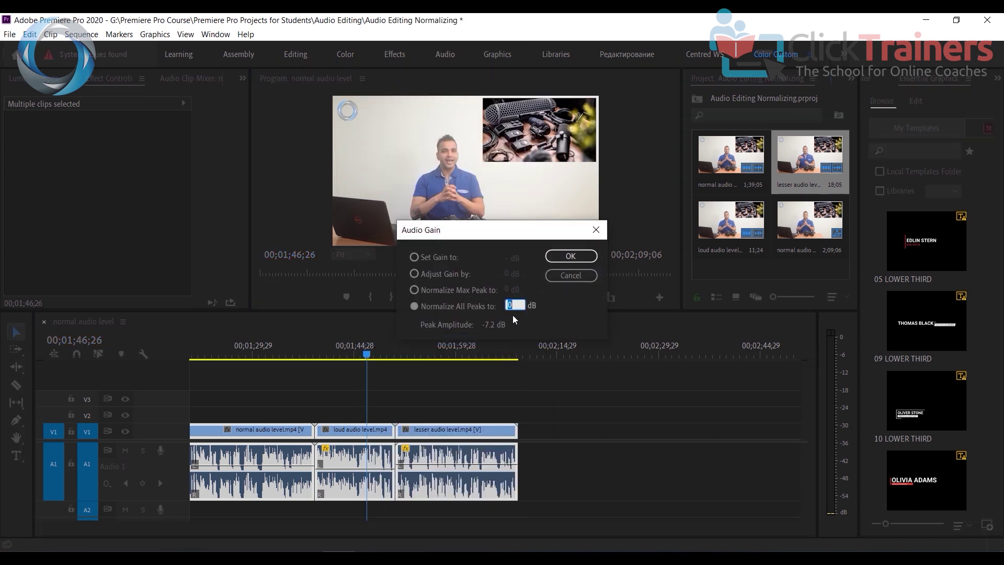
left_click(568, 256)
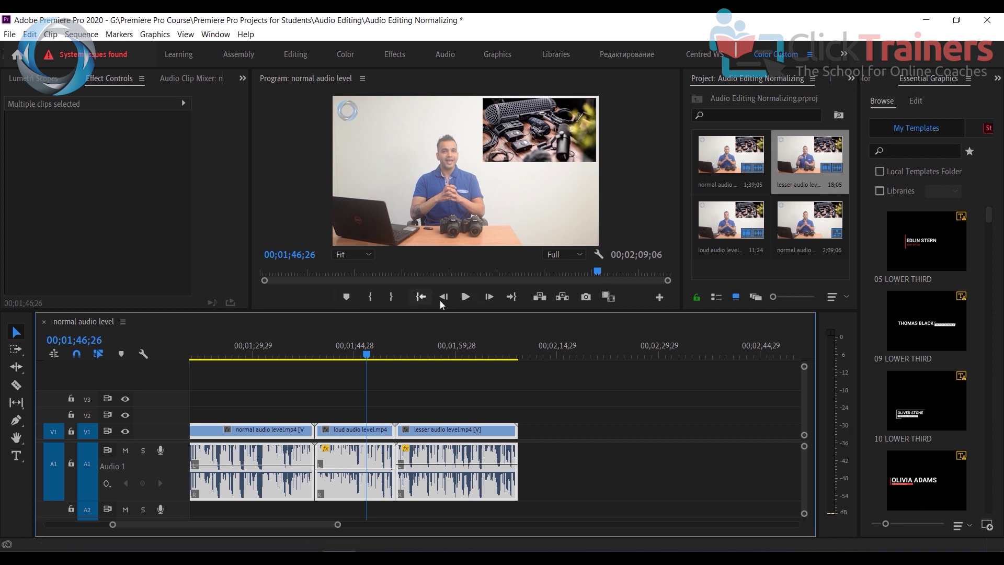
left_click(466, 296)
left_click(466, 296)
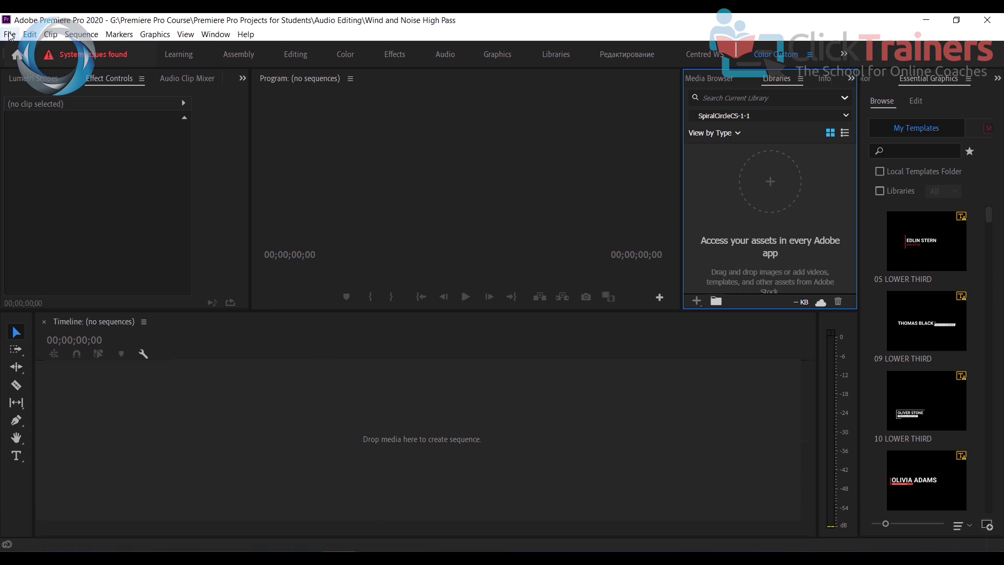
- Import the Wind and Noise Audio and Wind and Noise Video files into the Wind and Noise High Pass project
left_click(30, 34)
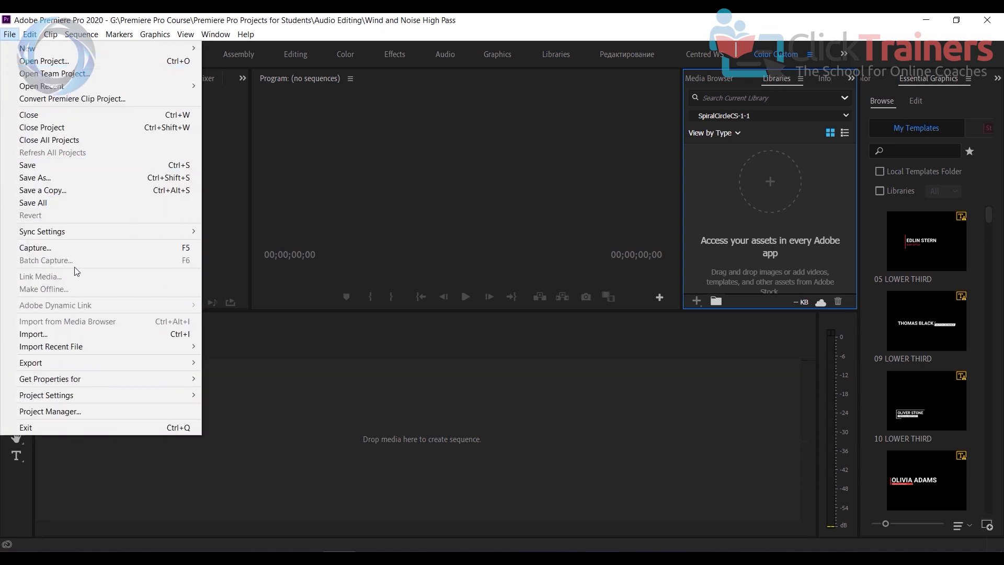
left_click(47, 332)
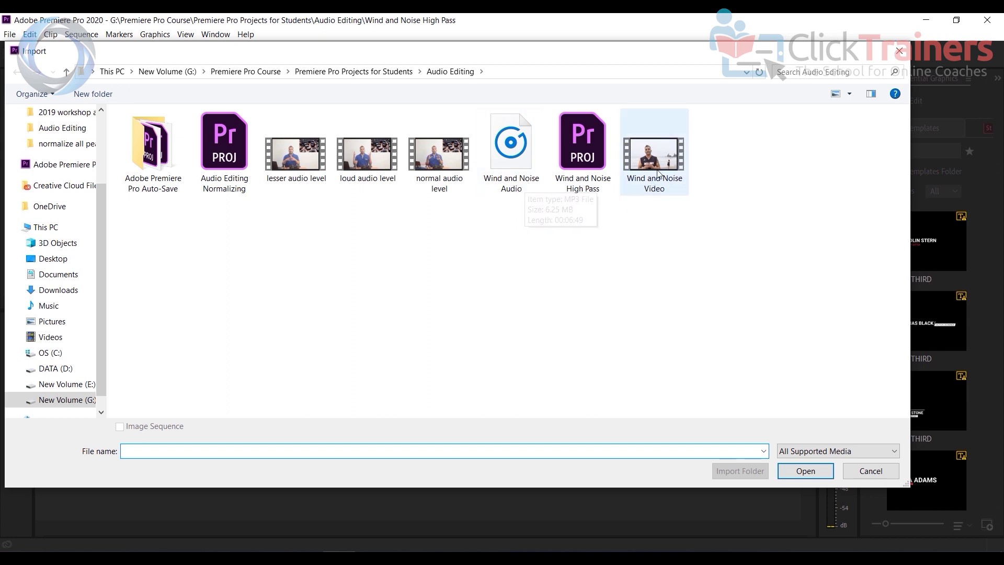
left_click(654, 154)
left_click(538, 157, "ctrl")
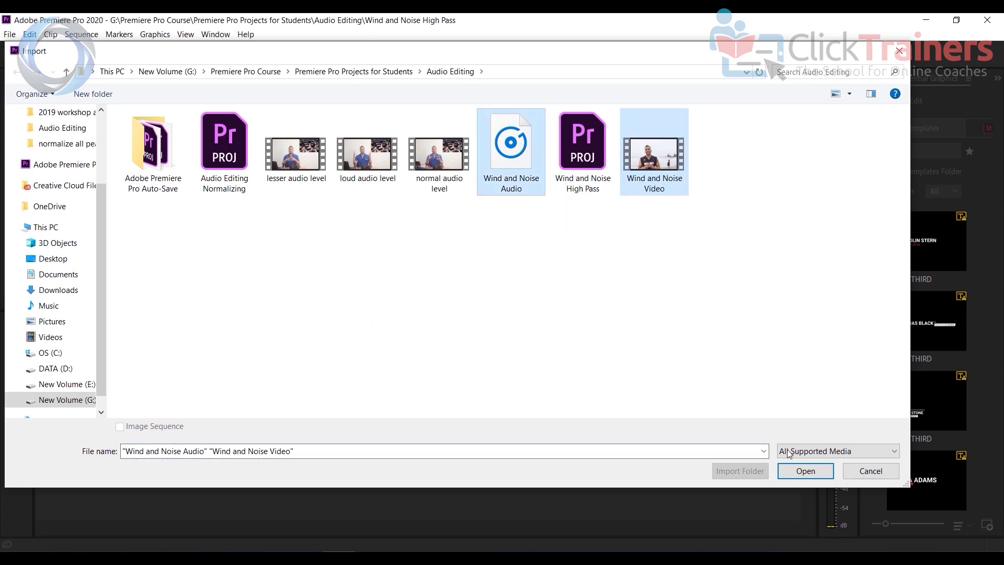
left_click(807, 474)
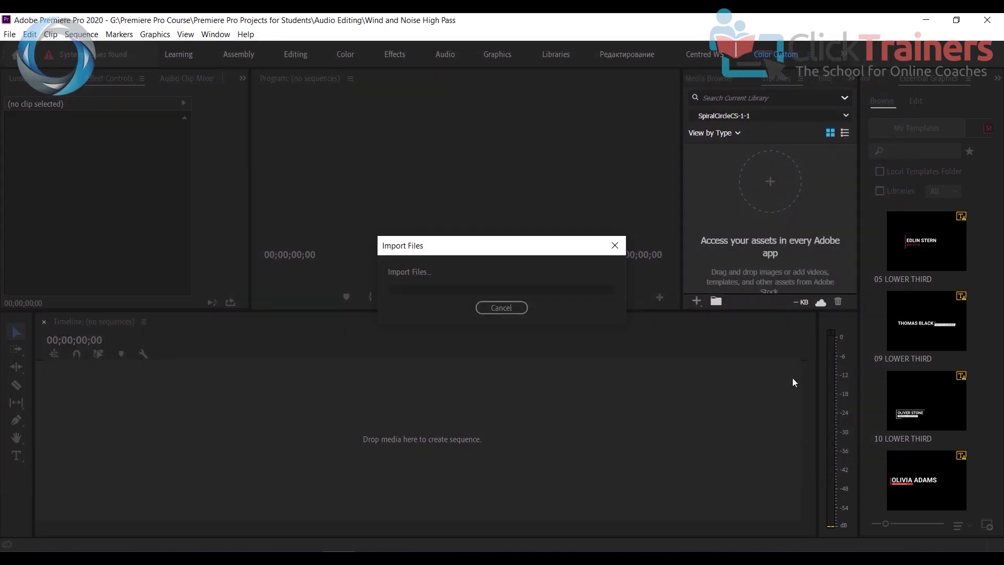
left_click(717, 237)
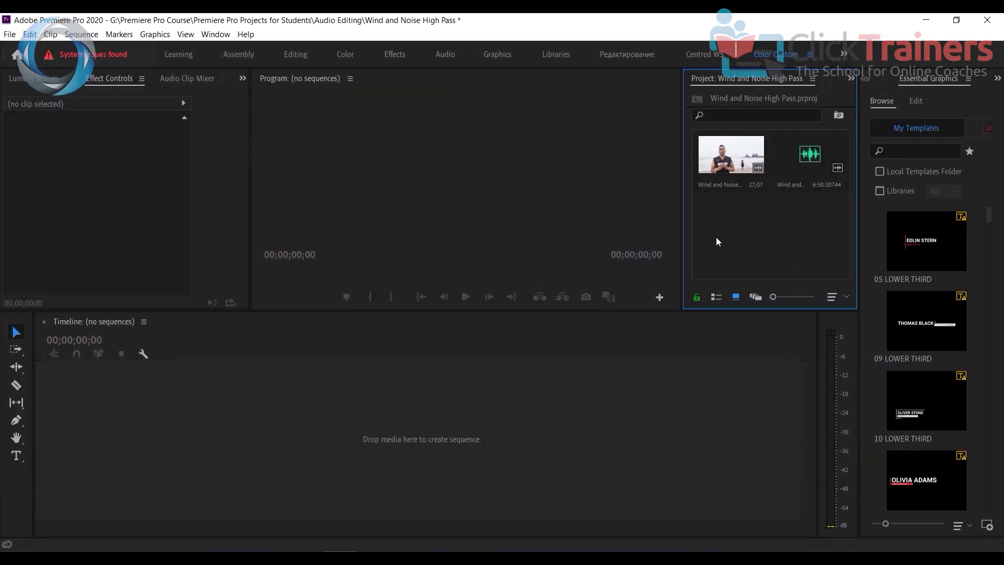
- Create a sequence from the Wind and Noise video and place the Wind and Noise audio at its start on track A3
left_click_drag(717, 160, 104, 428)
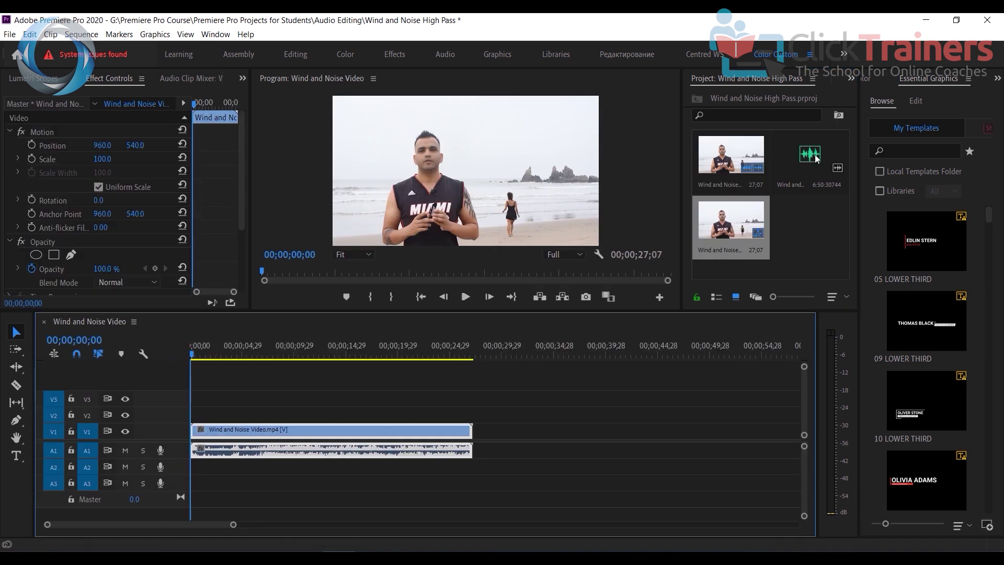
left_click_drag(811, 161, 195, 485)
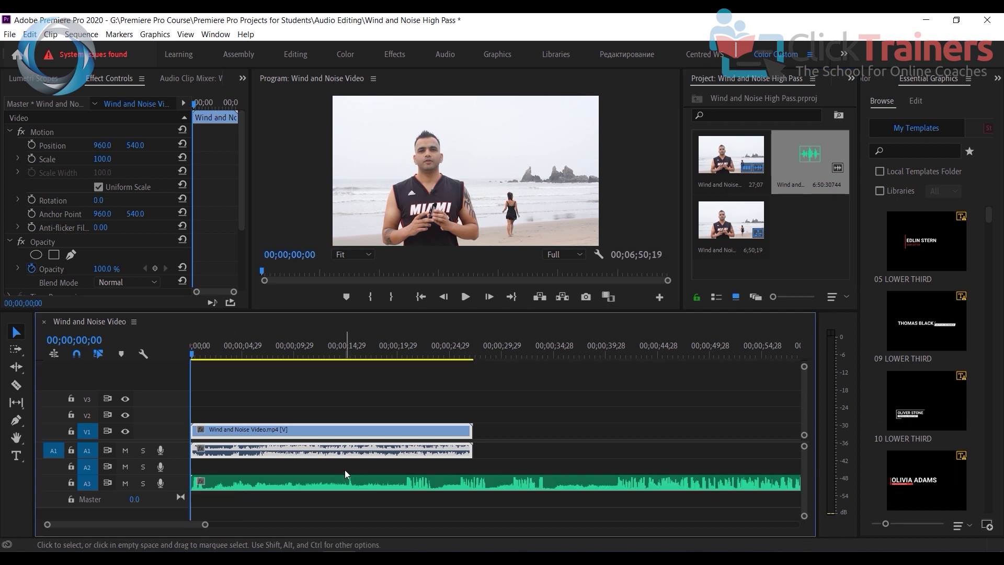
left_click_drag(206, 524, 332, 525)
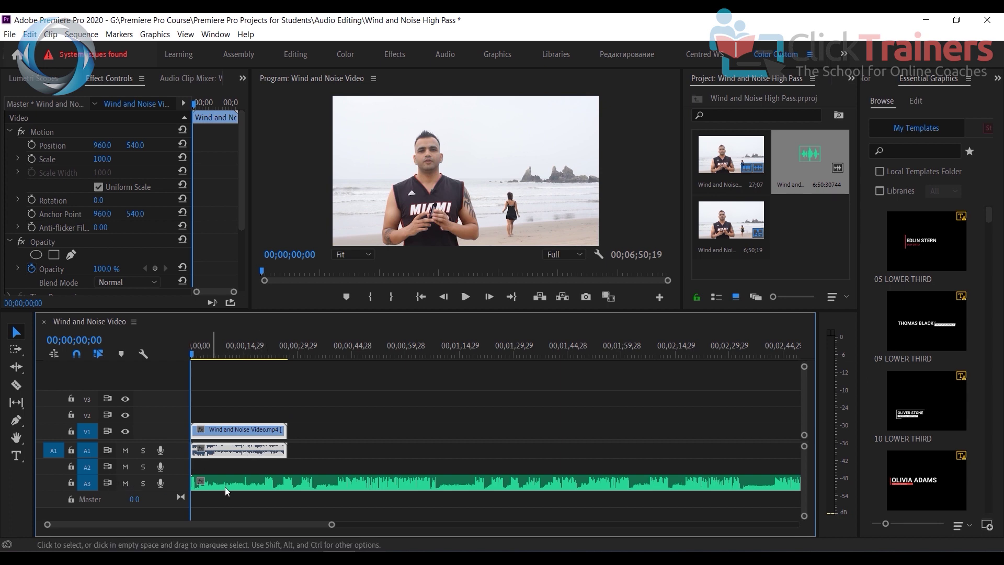
- Mute track A3 and play the start of the sequence to hear the video clip's own audio
left_click(125, 483)
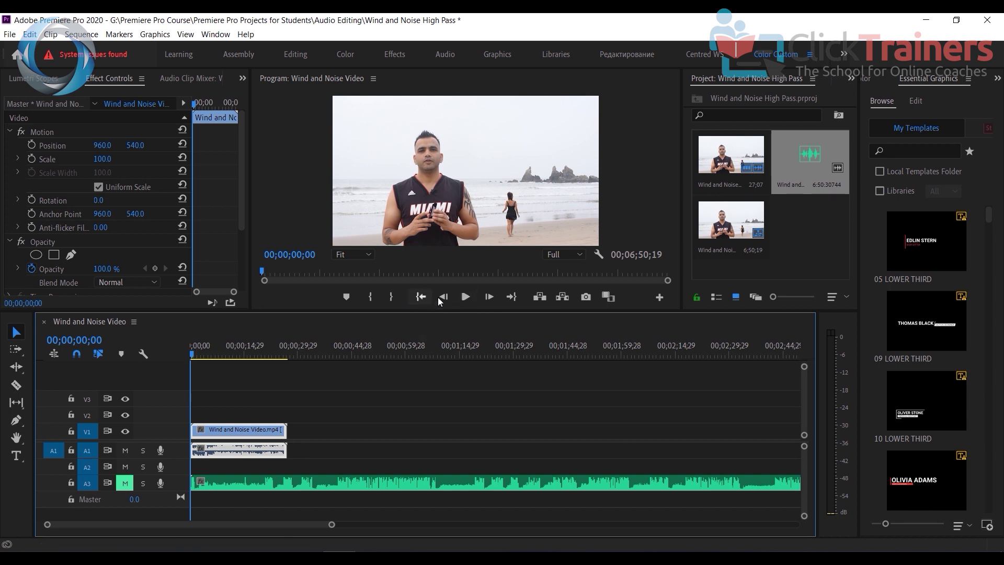
left_click(466, 296)
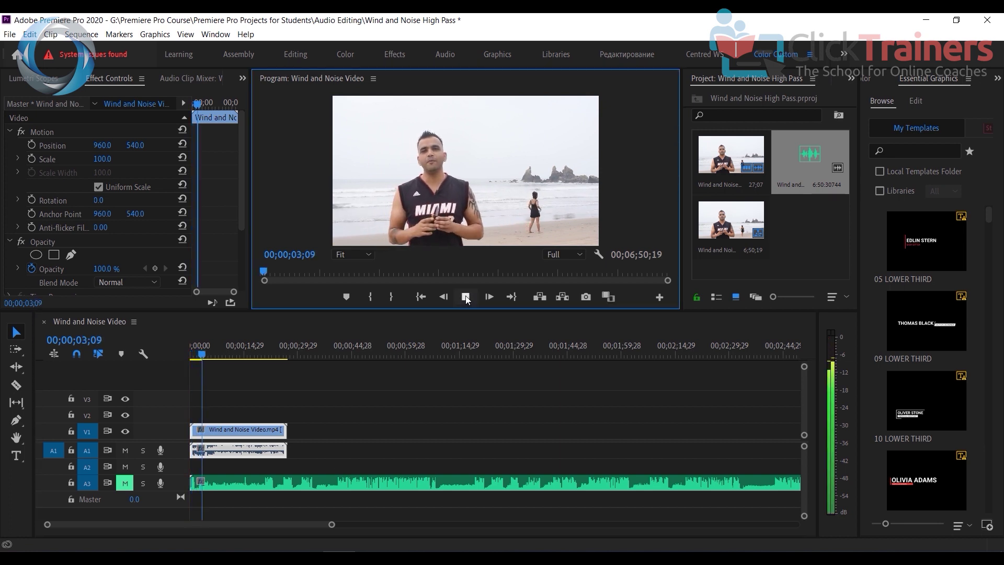
left_click(468, 298)
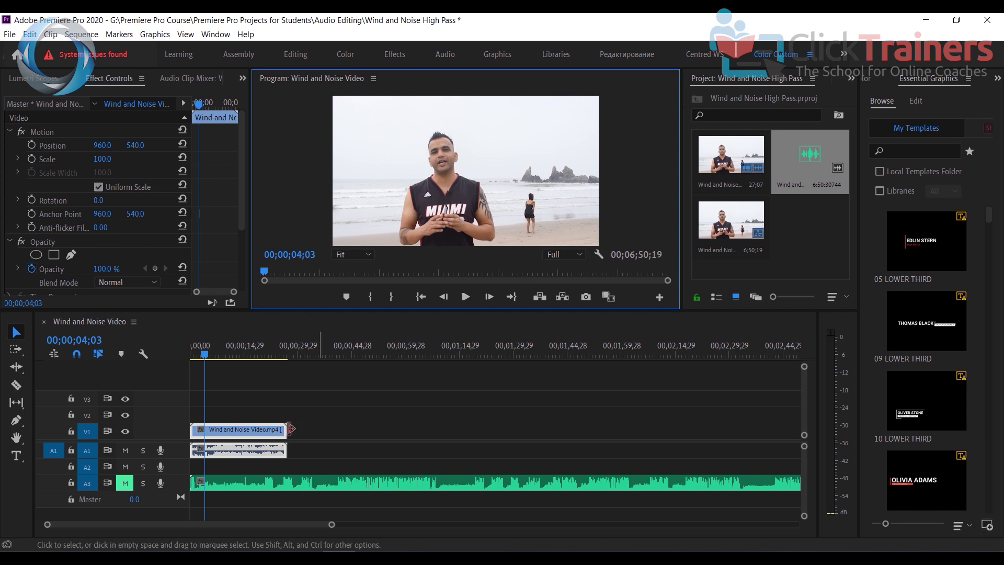
- Unmute track A3 and synchronize the video clip with the separate audio clip by audio, using track channel 1
left_click_drag(253, 396, 296, 492)
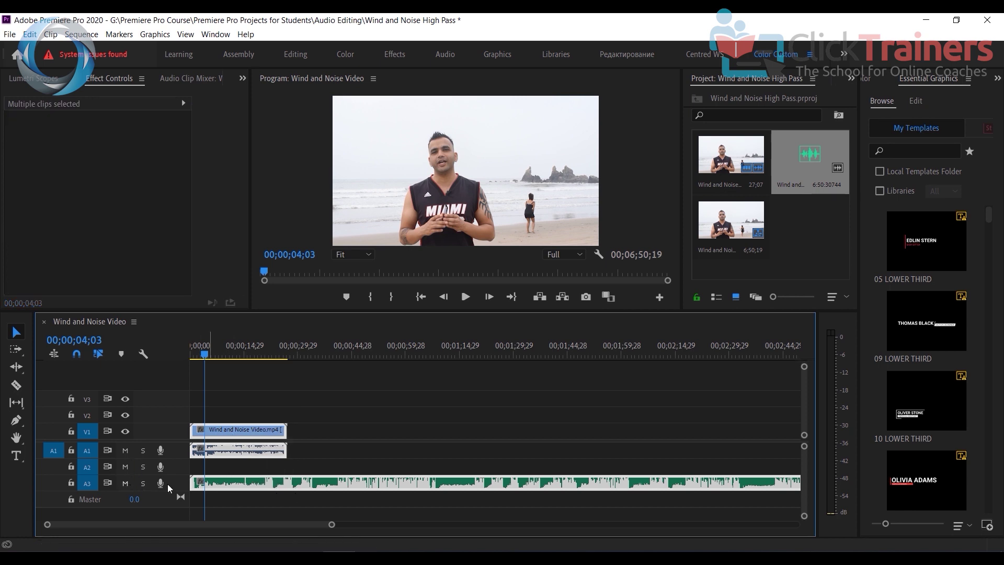
right_click(246, 432)
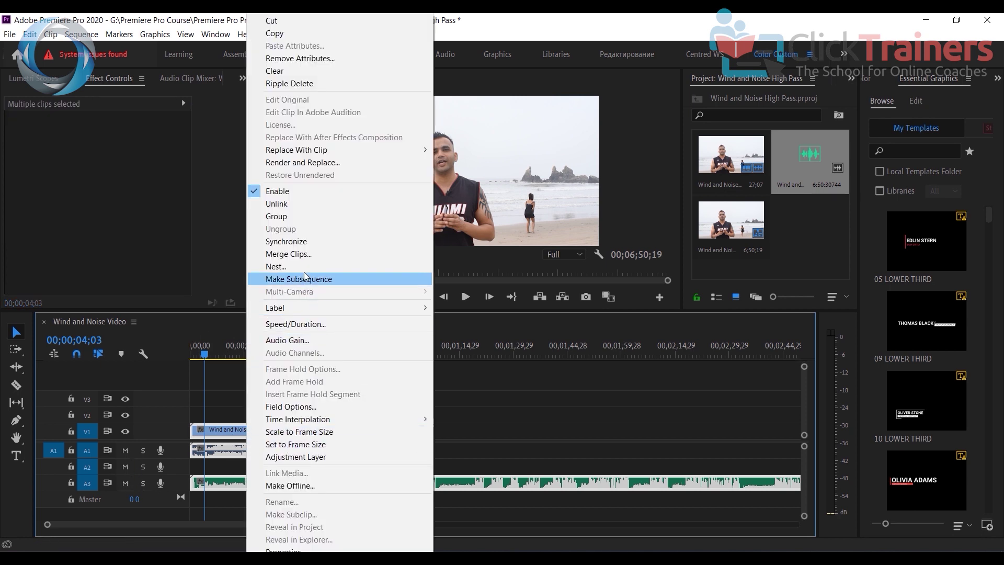
left_click(286, 241)
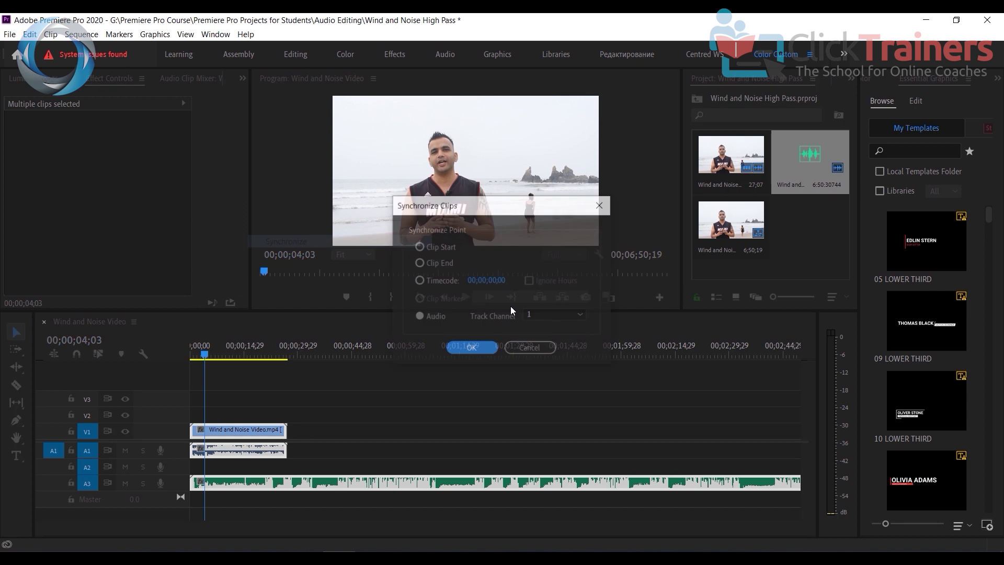
left_click(472, 348)
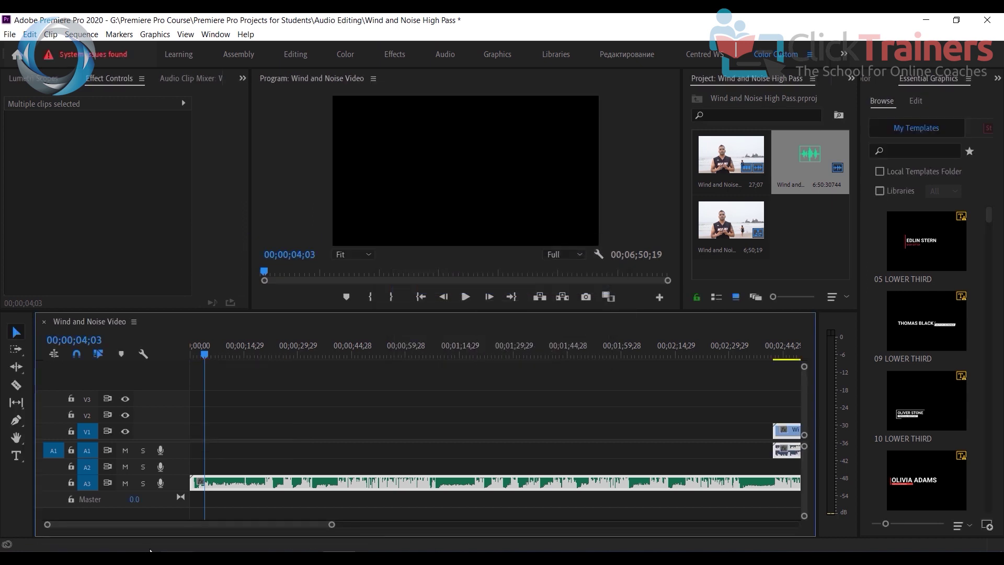
- Split the A3 audio clip with the Razor tool at the start and end of the synchronized video clip
left_click_drag(333, 525, 549, 526)
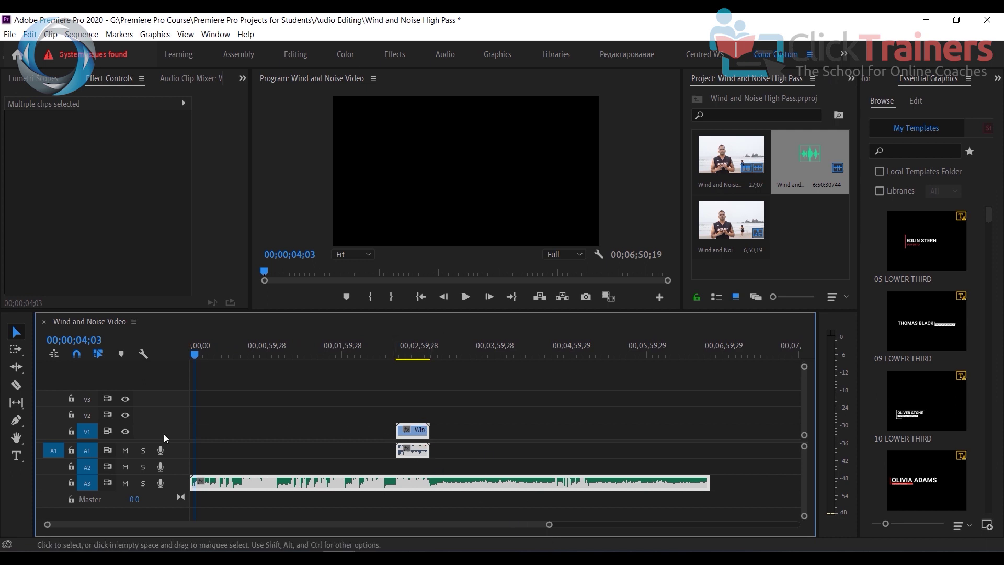
left_click(16, 385)
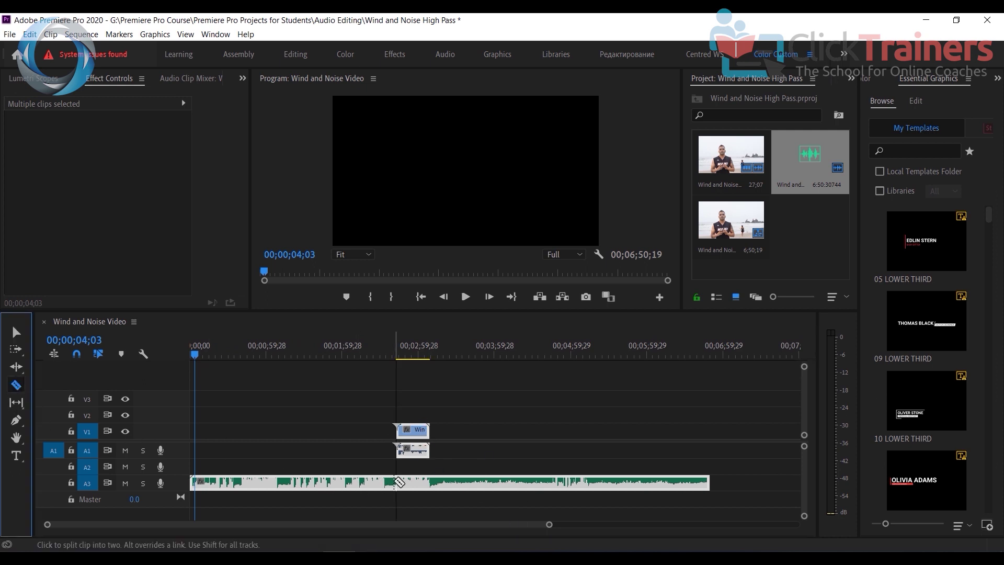
left_click(397, 482)
left_click(430, 482)
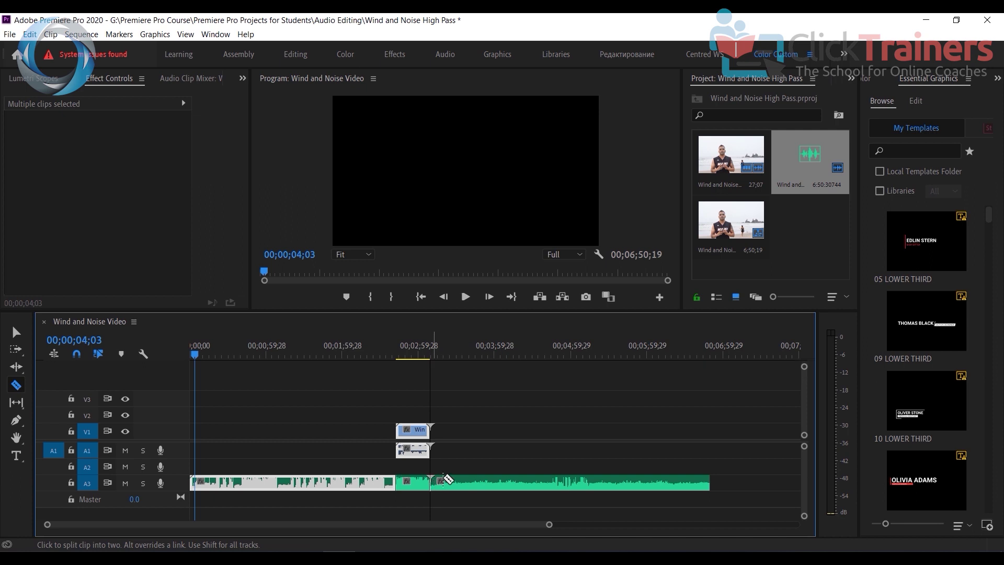
- Delete the A3 audio segments before and after the synchronized video clip, then ripple delete the gap at the sequence start
left_click(11, 332)
left_click_drag(278, 450, 305, 492)
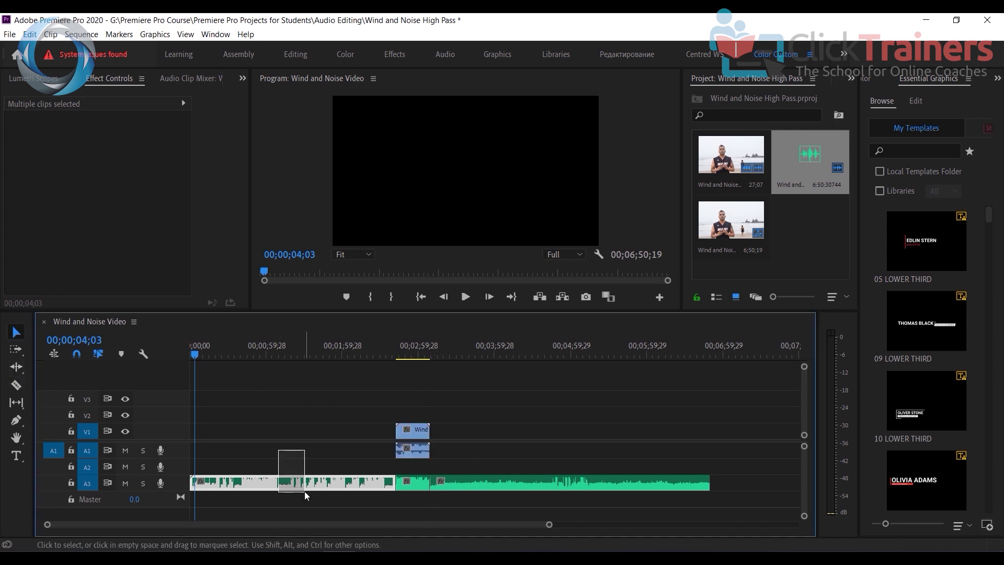
key("Delete")
left_click(526, 482)
key("Delete")
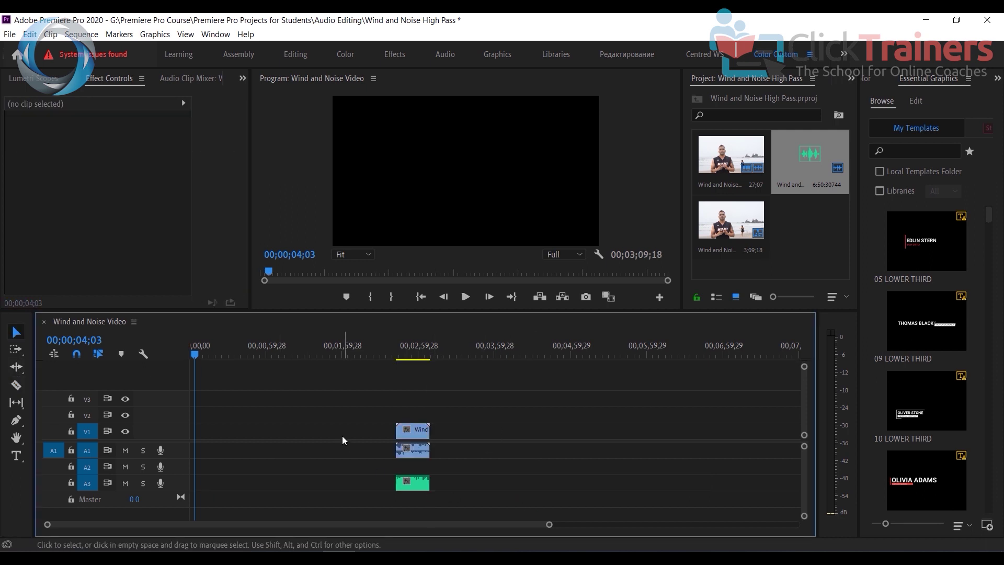
right_click(342, 435)
left_click(356, 447)
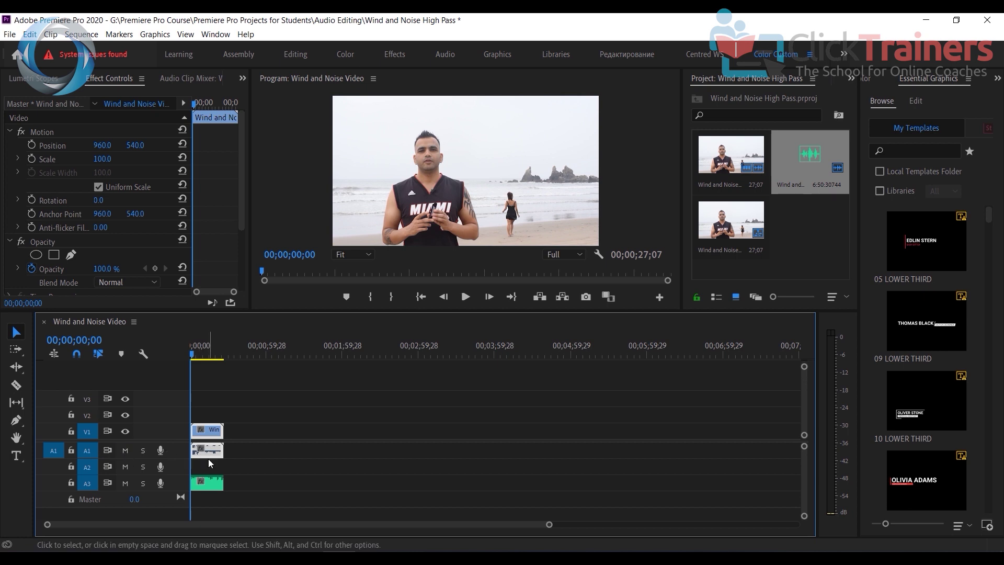
- Mute track A1 and play the start of the sequence to hear only the separately recorded audio on A3
left_click(121, 450)
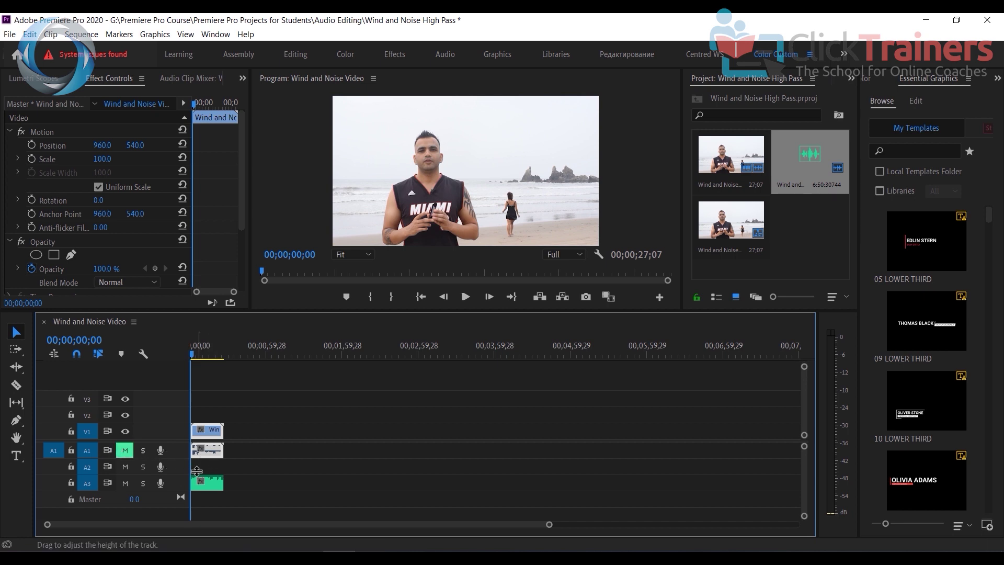
left_click(465, 297)
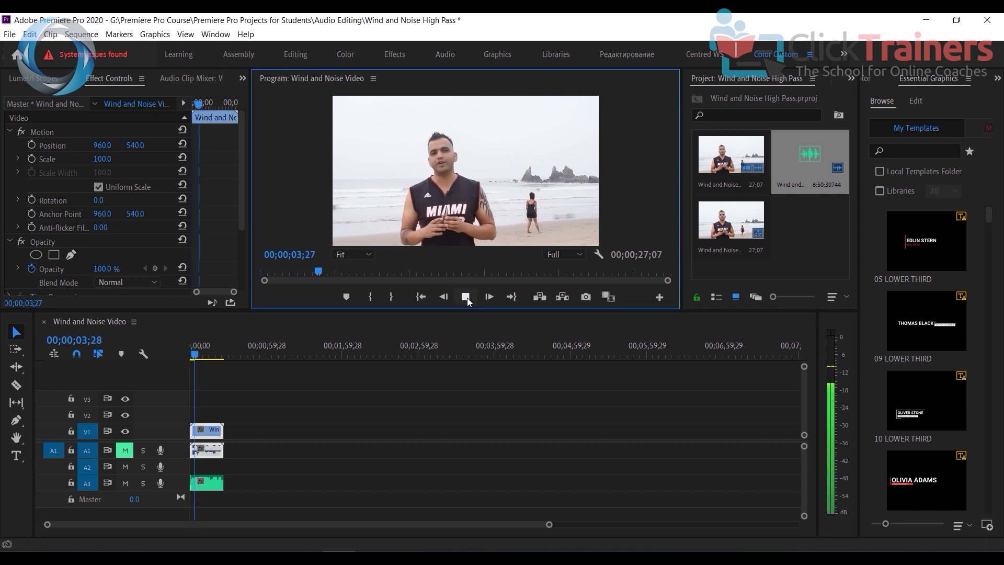
left_click(466, 296)
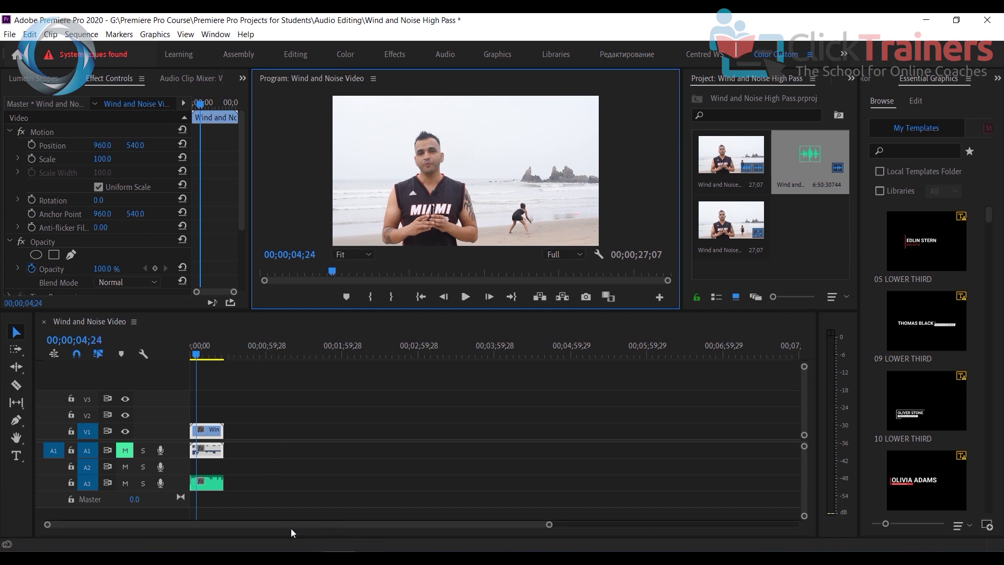
- Normalize all peaks of the trimmed A3 audio clip to -3 dB with Audio Gain
left_click(230, 486)
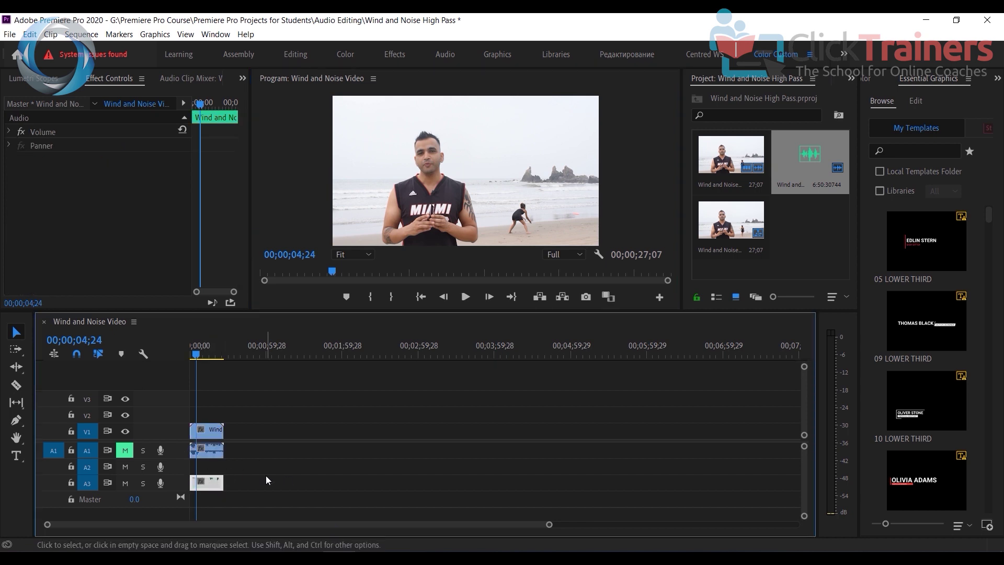
left_click(211, 484)
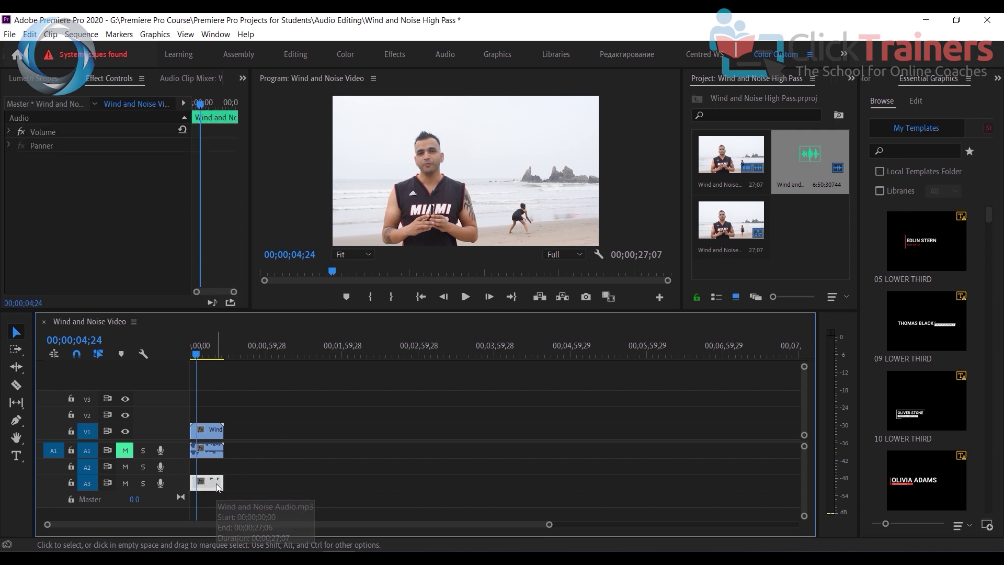
right_click(218, 485)
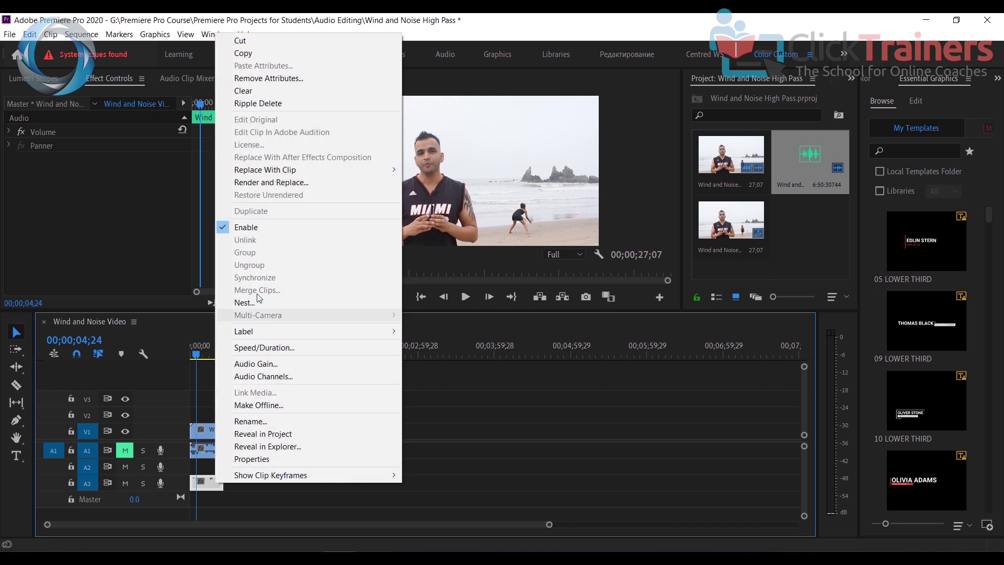
left_click(287, 366)
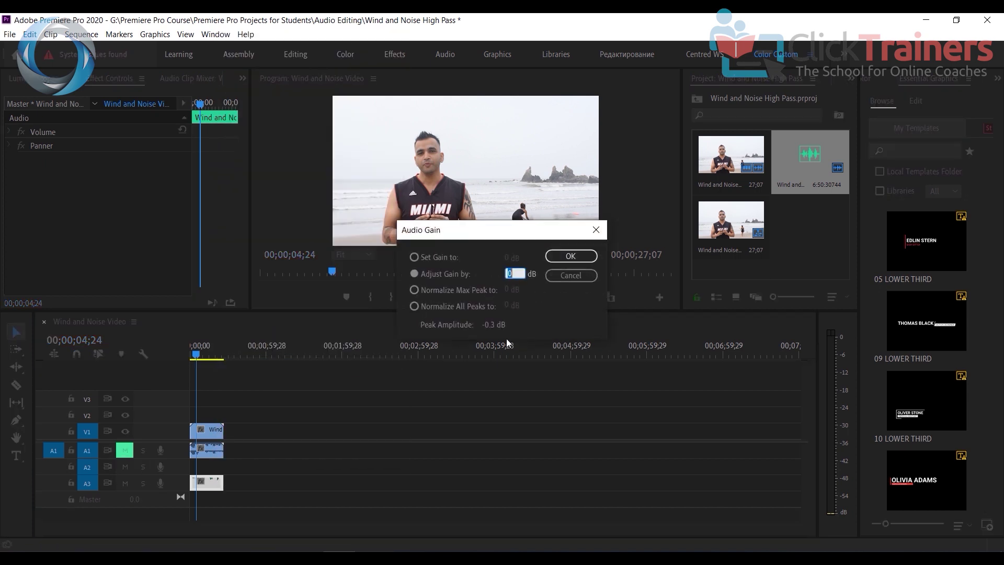
left_click(452, 306)
left_click(507, 305)
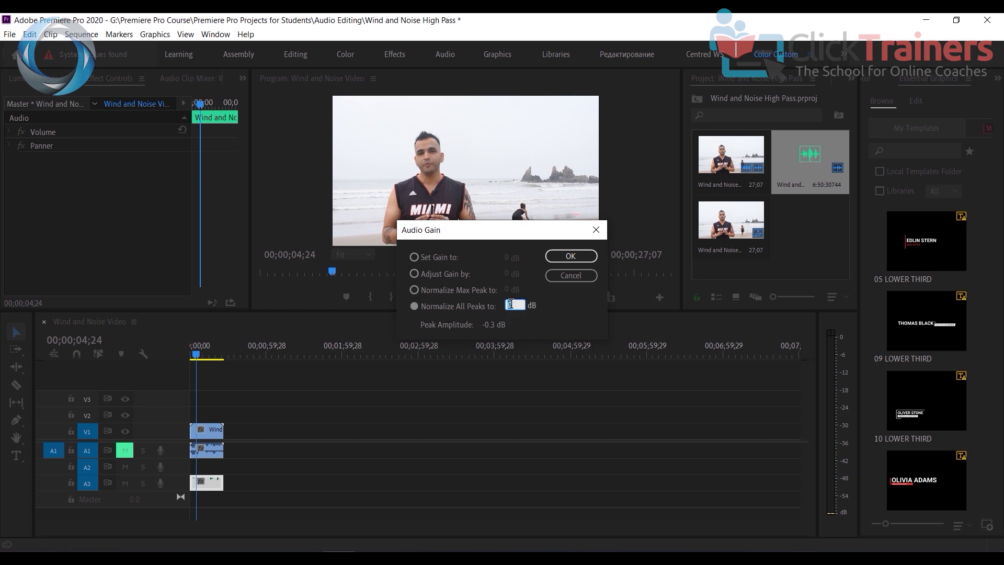
type("-3")
left_click(571, 256)
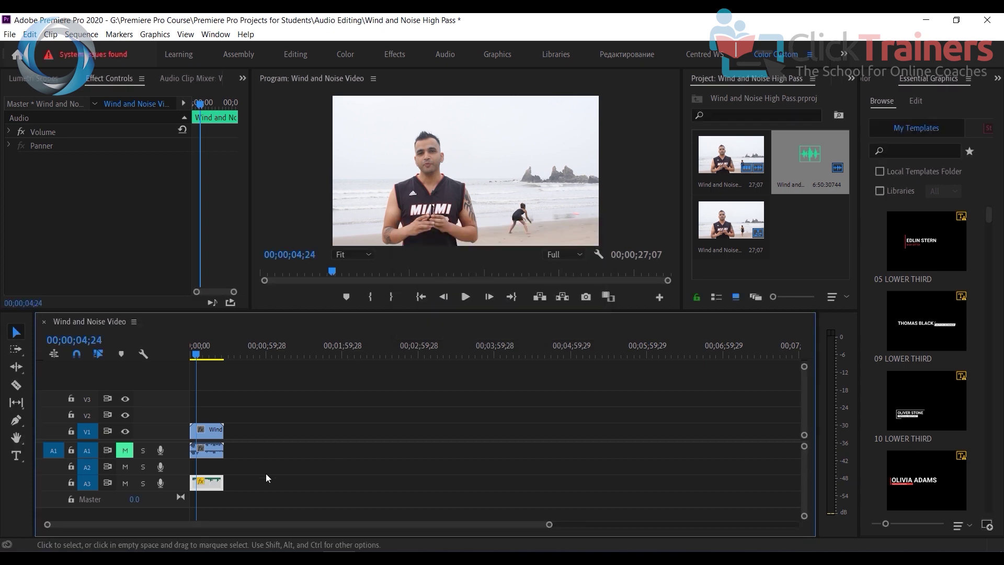
- Reapply the Normalize All Peaks option of Audio Gain to the A3 audio clip
mouse_move(549, 525)
left_mouse_down()
mouse_move(347, 538)
mouse_move(396, 542)
left_mouse_up()
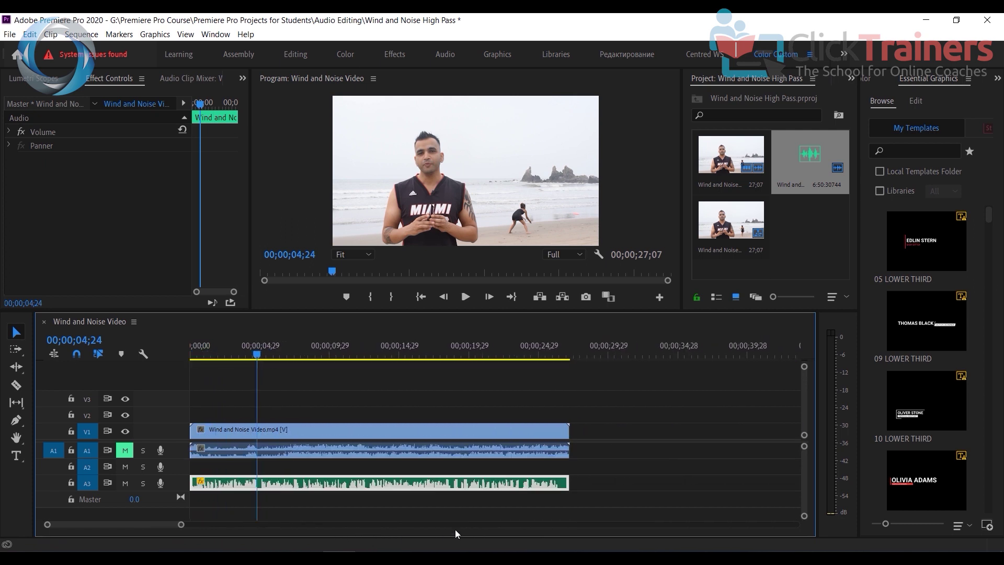
right_click(431, 486)
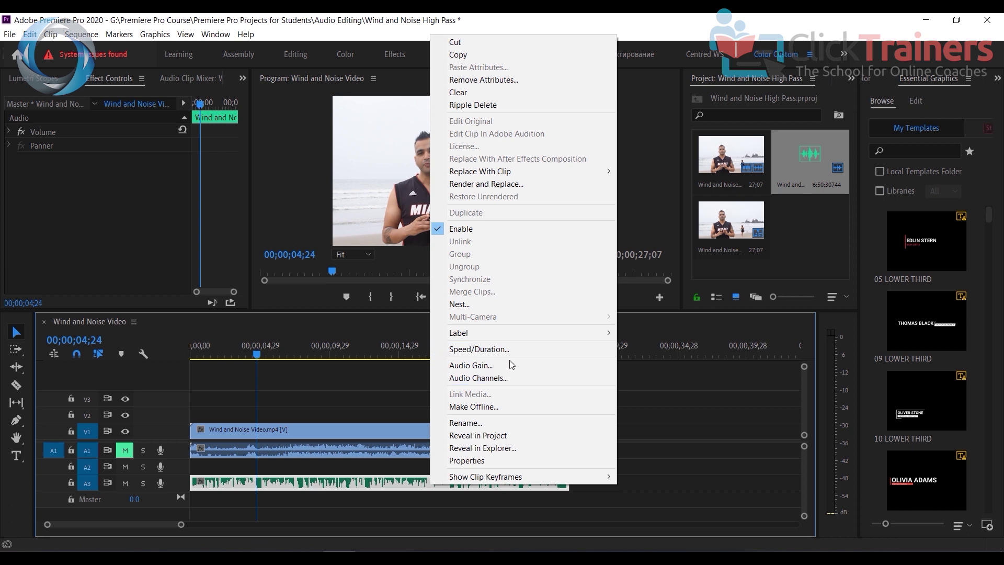
left_click(512, 366)
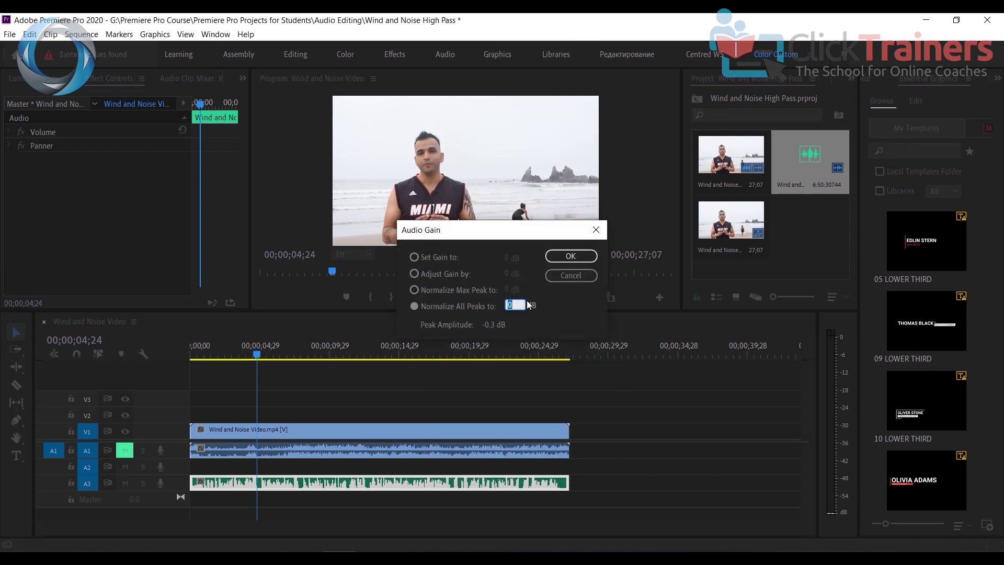
left_click(569, 257)
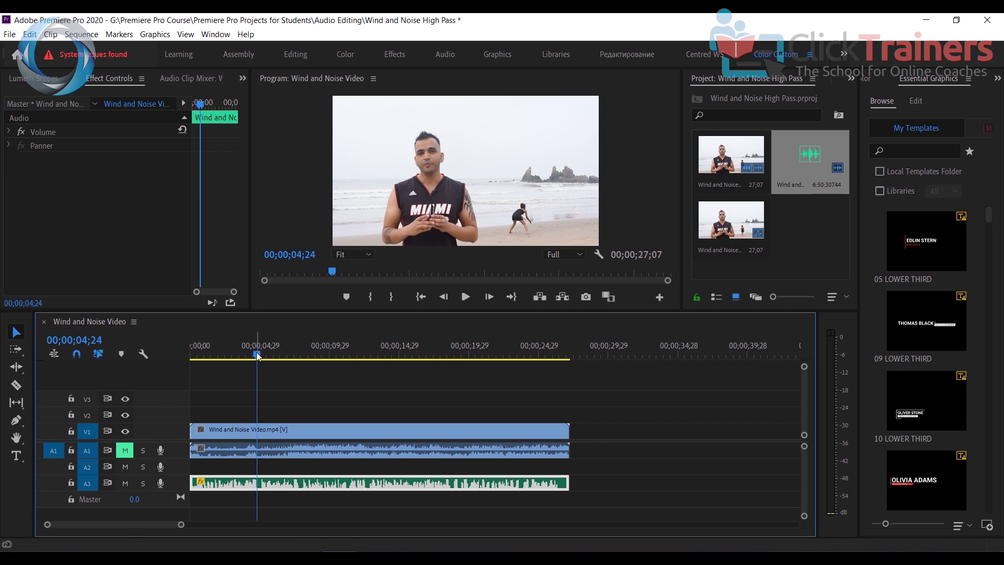
- Return from the browser's wind screen images to Premiere Pro, play the normalized audio from the start, and return the playhead to the beginning
left_click_drag(257, 356, 192, 356)
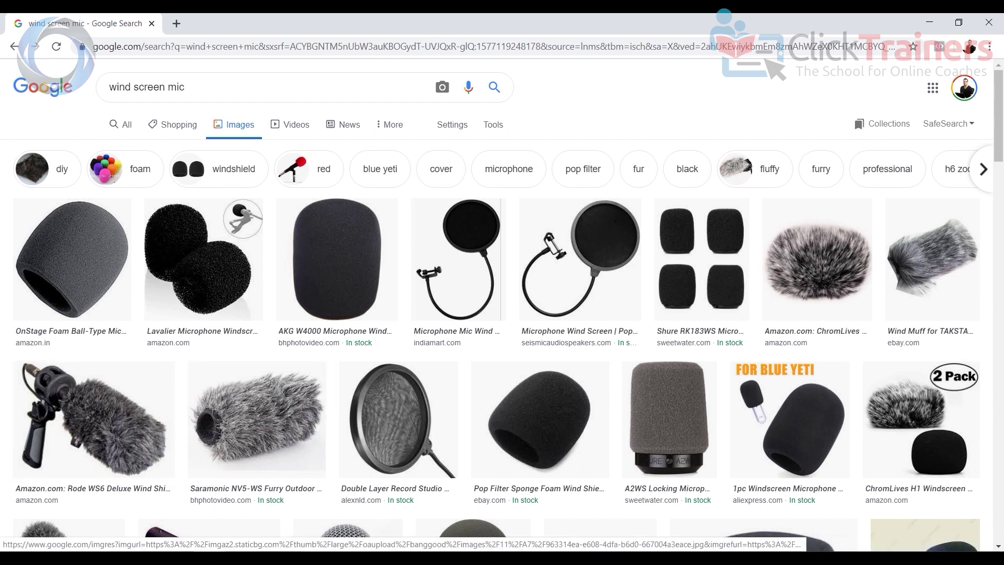
key("alt+Tab")
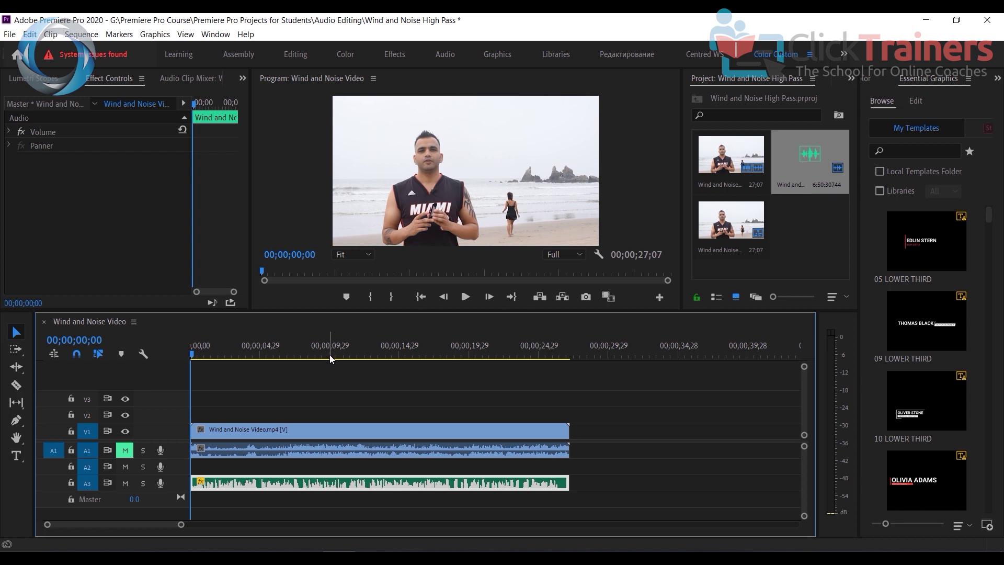
left_click(465, 297)
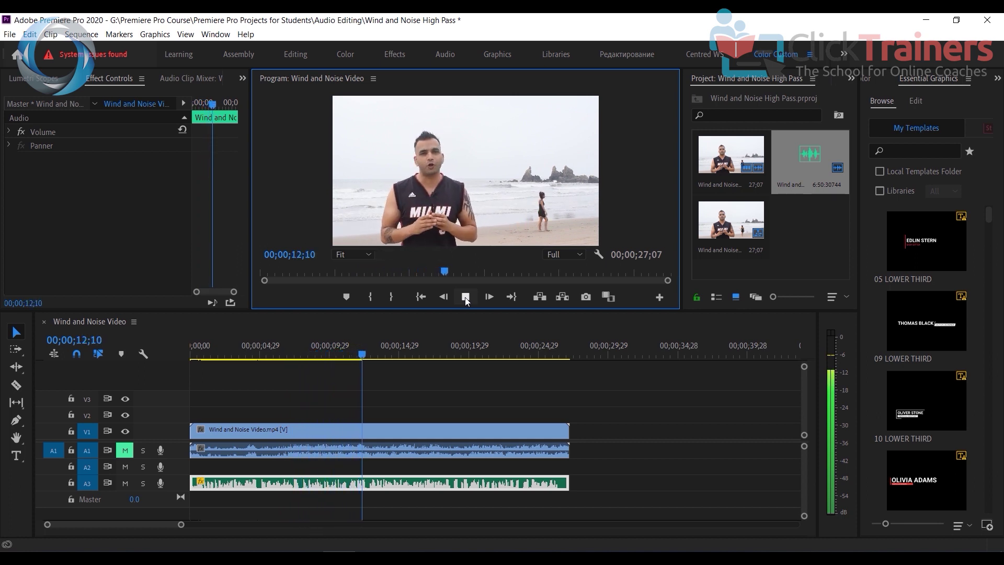
left_click(466, 297)
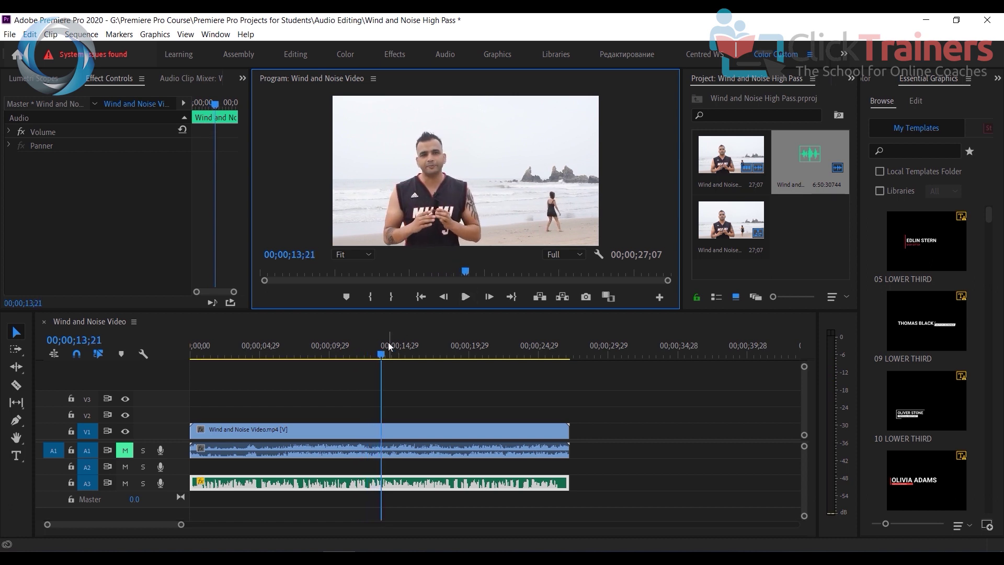
left_click(353, 362)
key("Home")
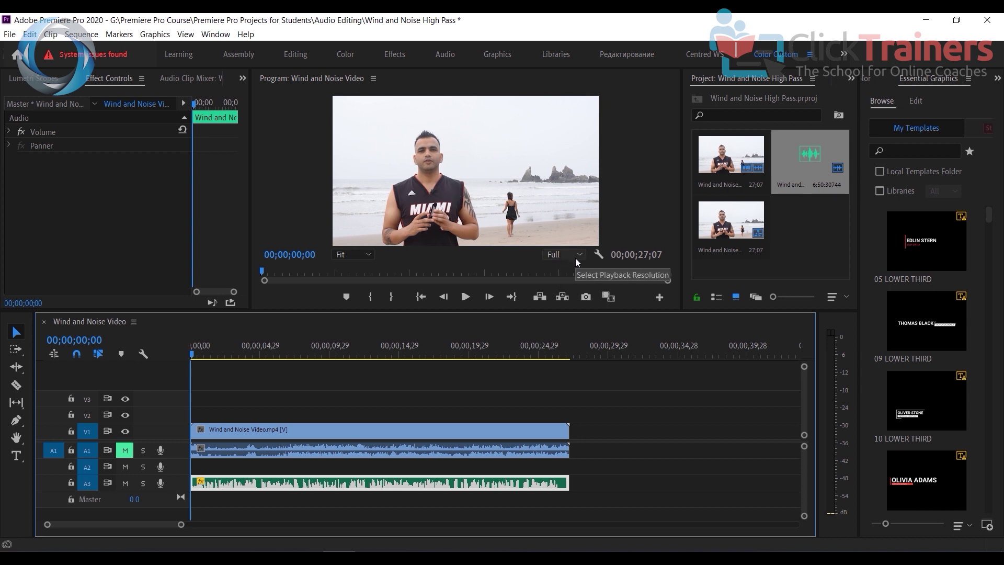
- Apply the Highpass audio effect to the separate audio clip on track A3
left_click(851, 79)
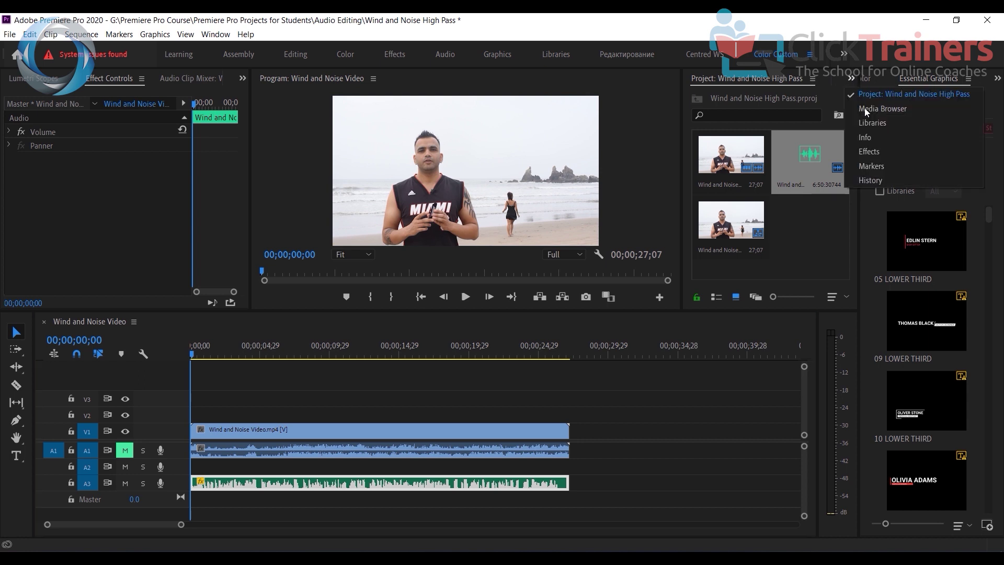
left_click(881, 149)
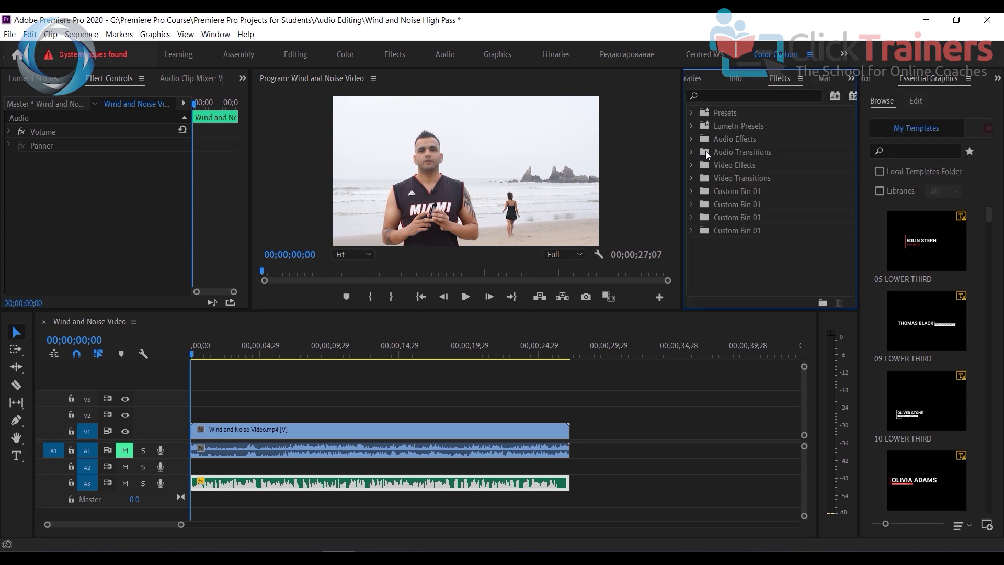
left_click(692, 139)
scroll(773, 171, "down", 5)
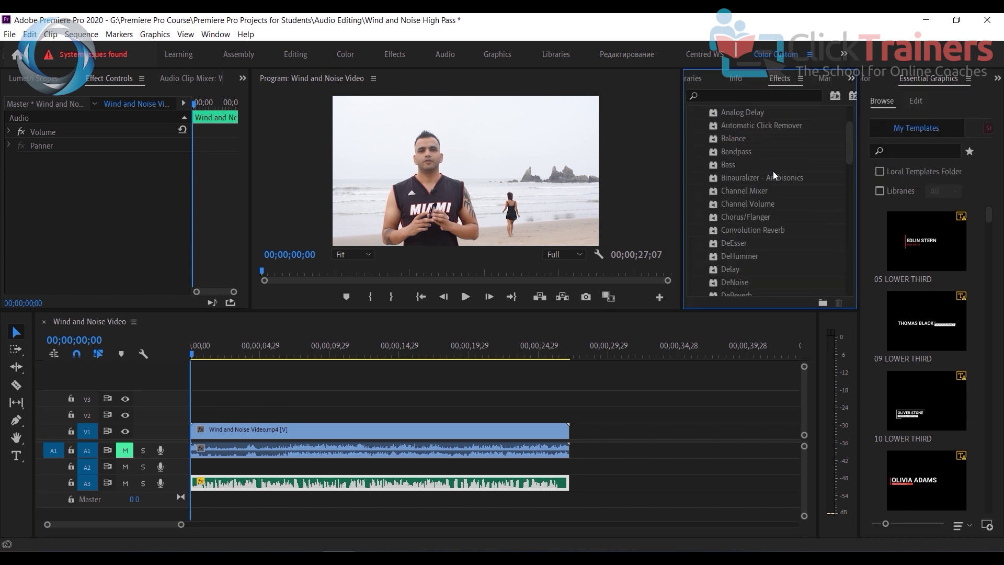
scroll(773, 171, "down", 4)
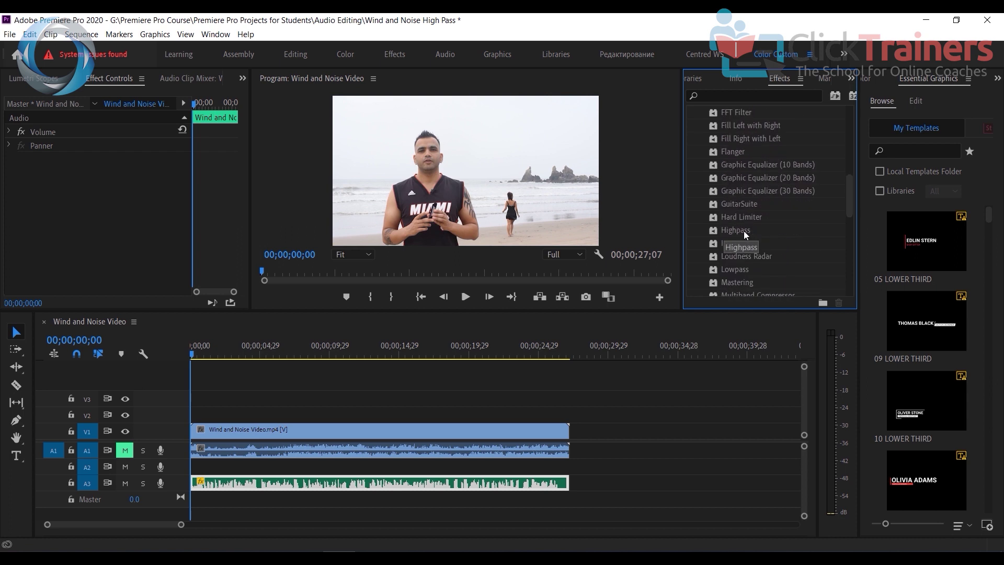
left_click_drag(744, 230, 405, 488)
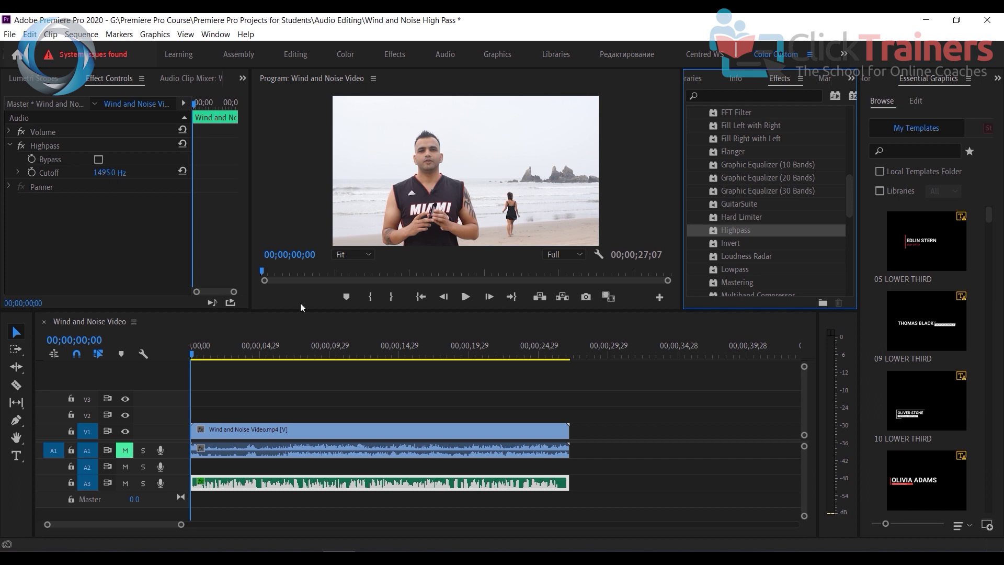
- Try a Highpass cutoff of 1373.5 Hz on the A3 clip and play parts of the sequence to judge the sound
left_click(466, 297)
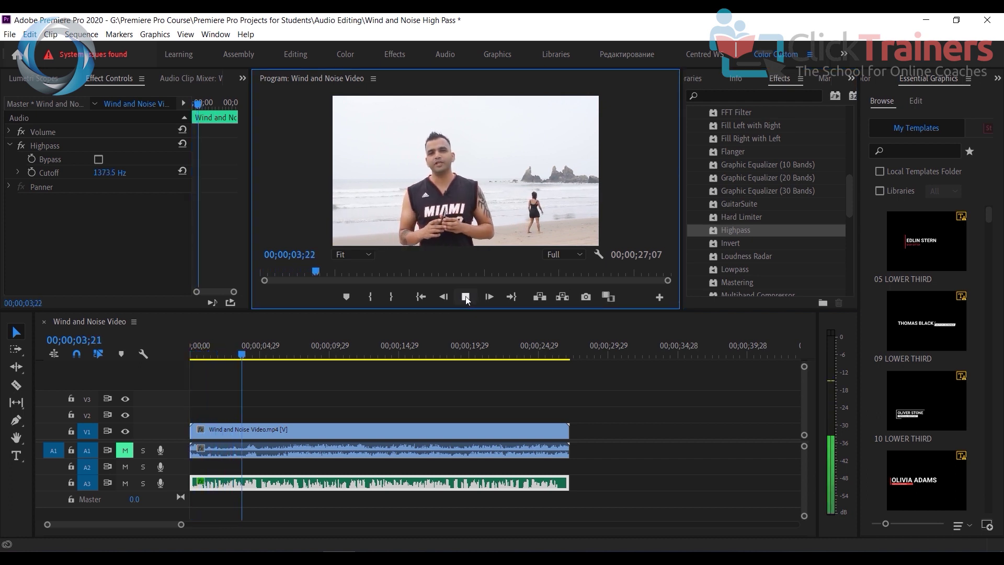
left_click(467, 297)
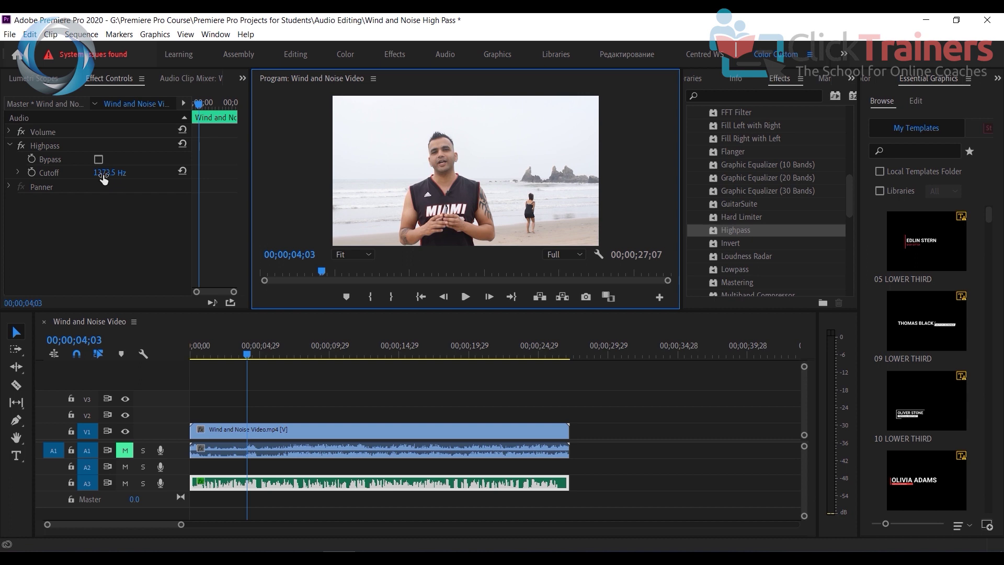
left_click_drag(105, 174, 120, 177)
left_click(465, 298)
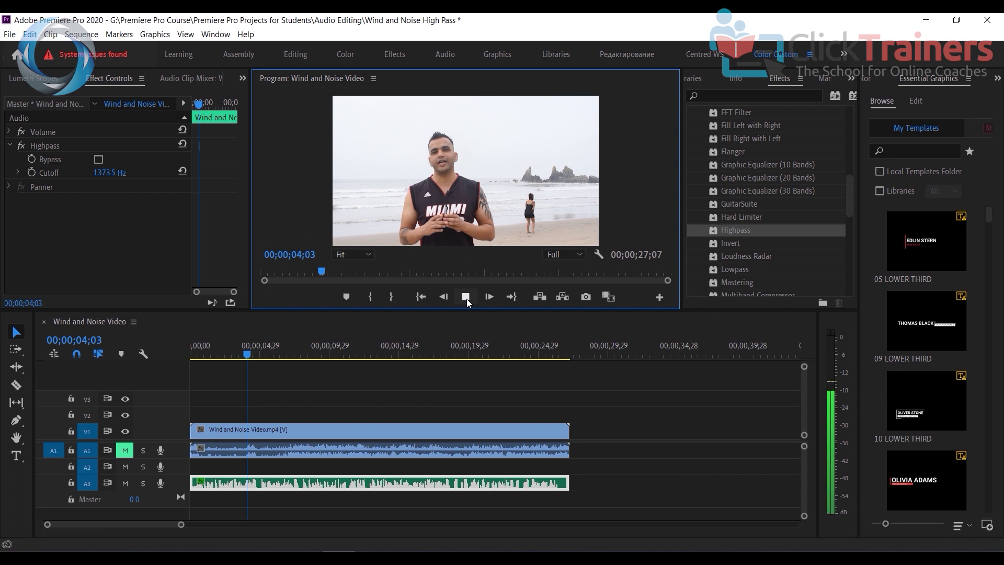
left_click(465, 297)
left_click(465, 297)
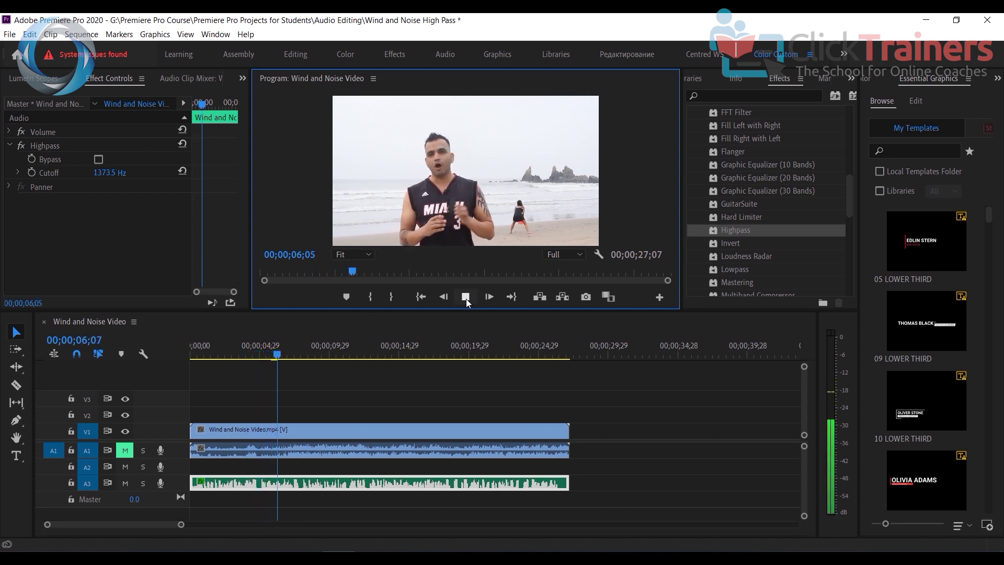
left_click(465, 297)
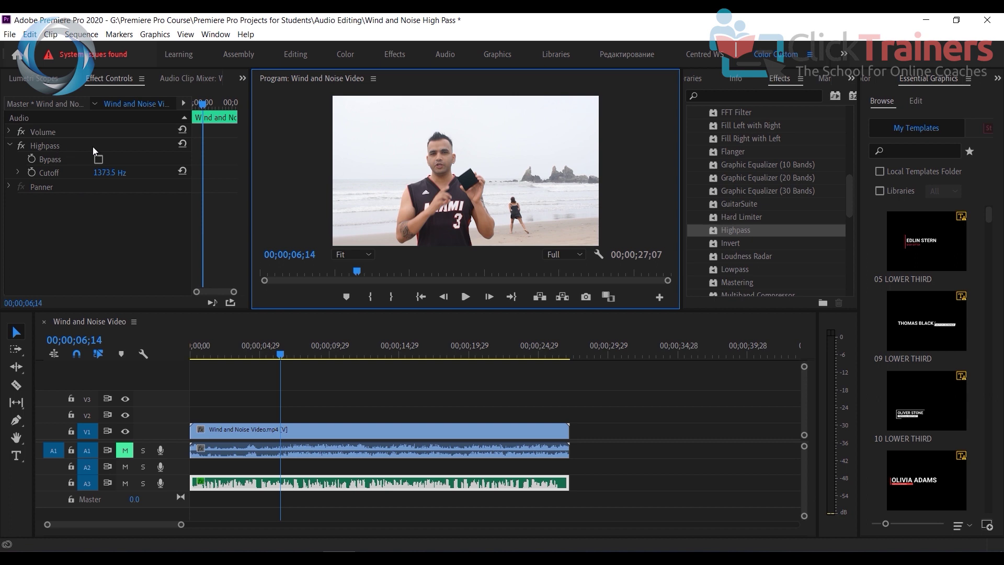
- Set the Highpass cutoff of the A3 audio clip to 150 Hz
left_click(112, 172)
type("150")
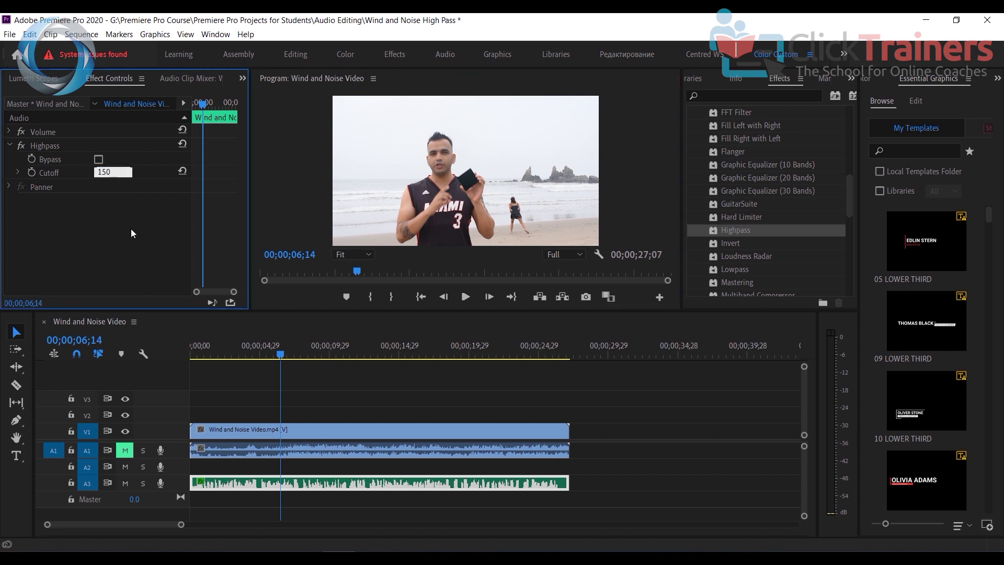
key("Return")
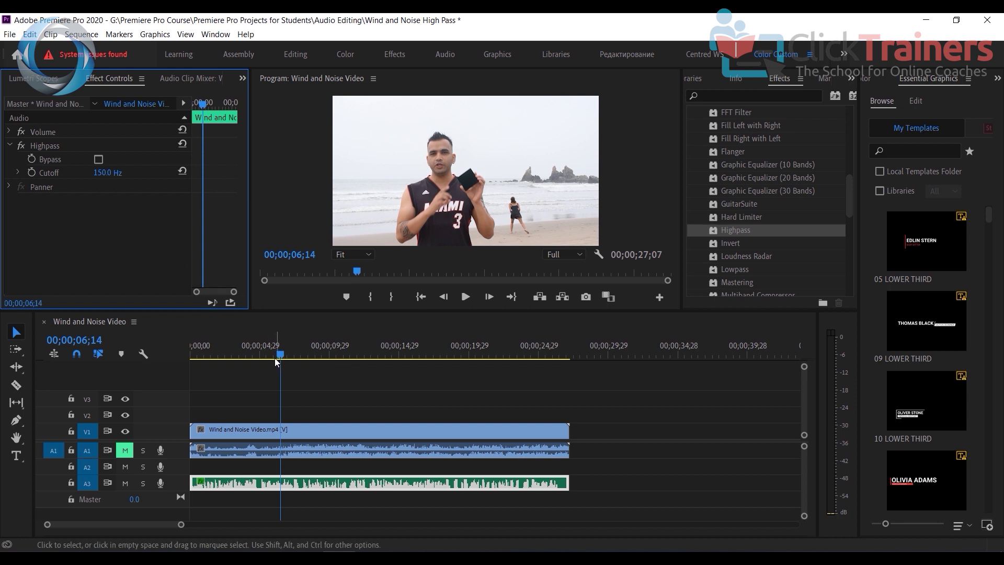
- Play the sequence from the beginning to hear how the Highpass filter affects the wind noise
left_click(225, 321)
key("Home")
left_click(466, 296)
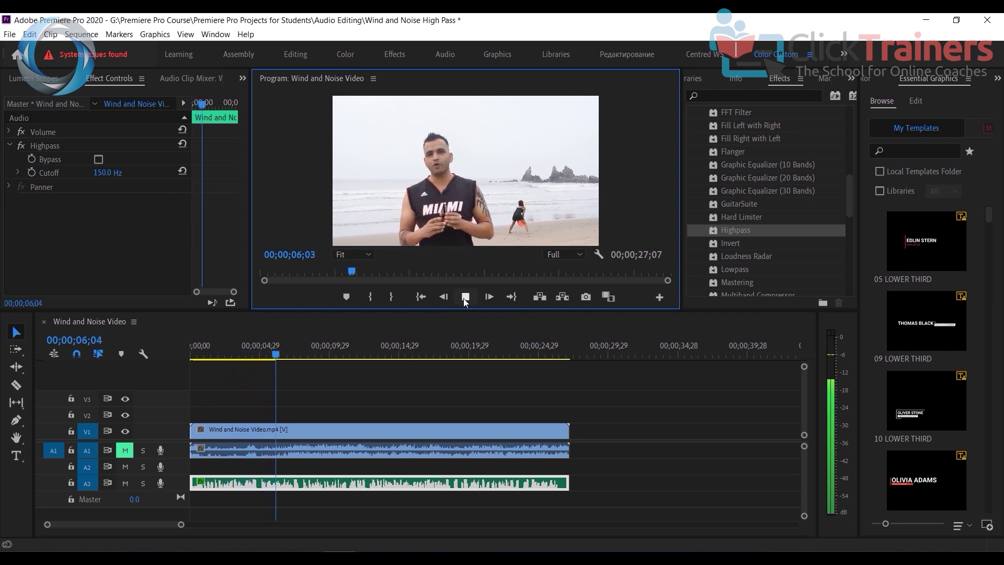
left_click(465, 297)
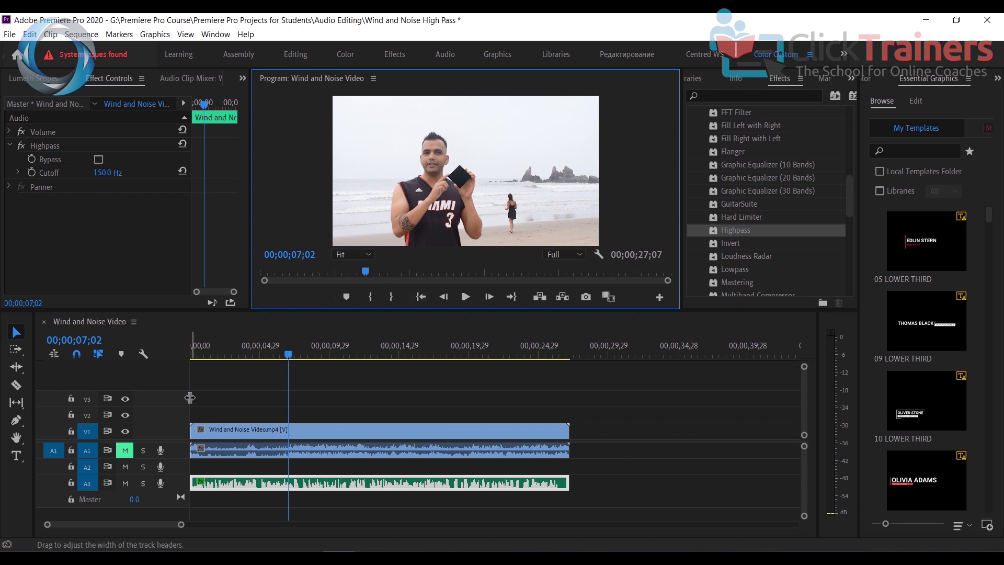
- Play the sequence from the beginning, switching the Highpass effect off and on to compare the A3 audio with and without it
left_click(21, 146)
left_click(21, 146)
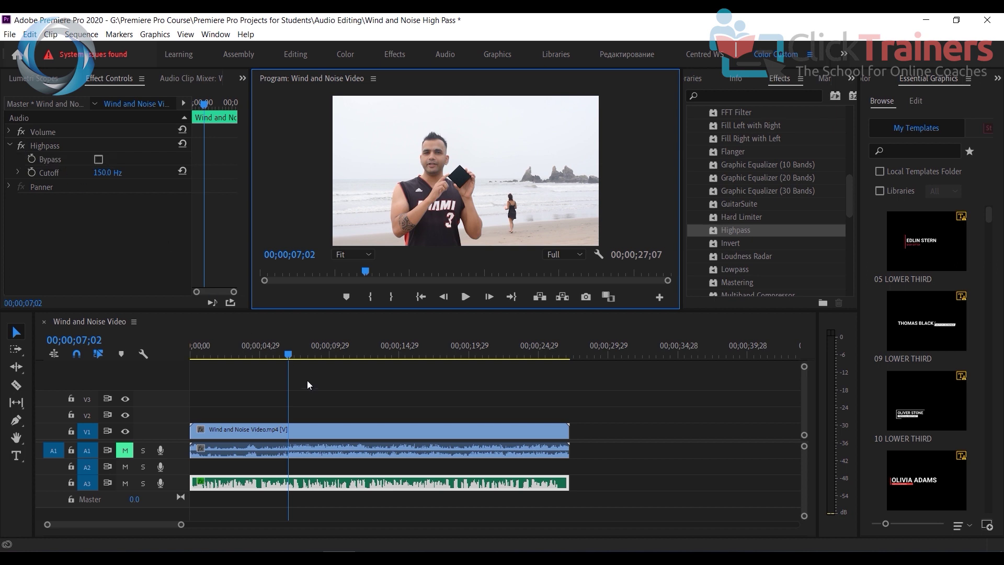
left_click_drag(287, 354, 170, 348)
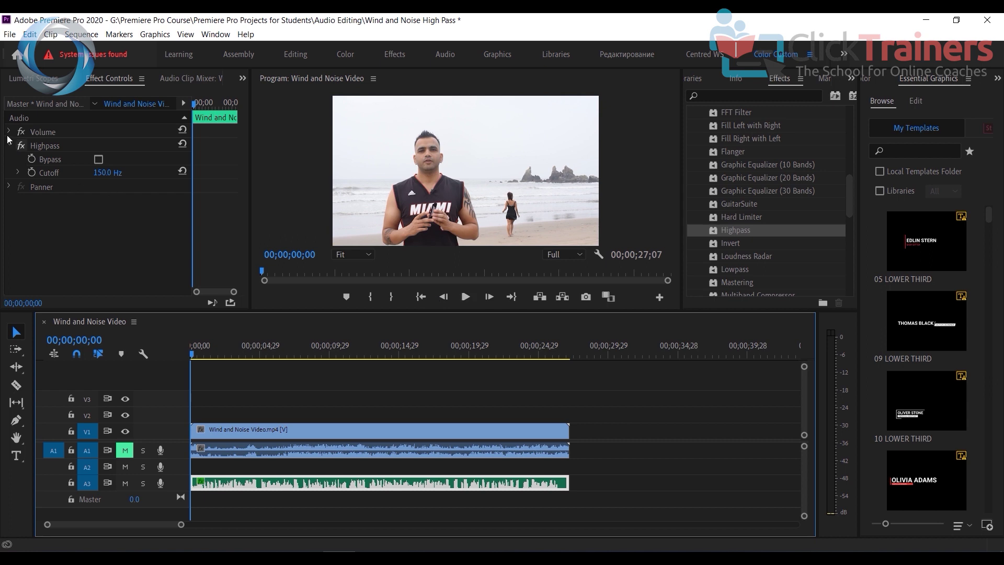
left_click(21, 147)
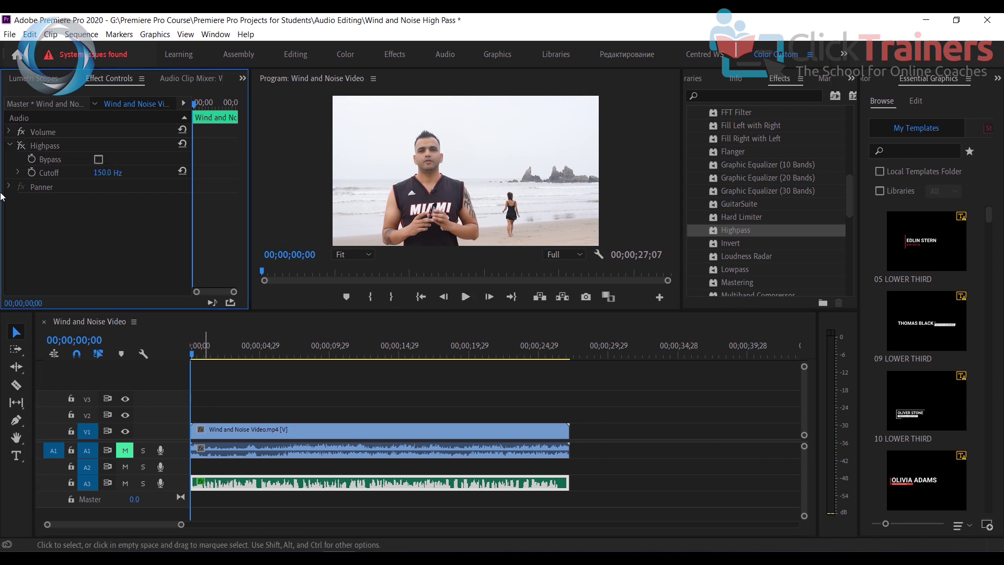
left_click(464, 298)
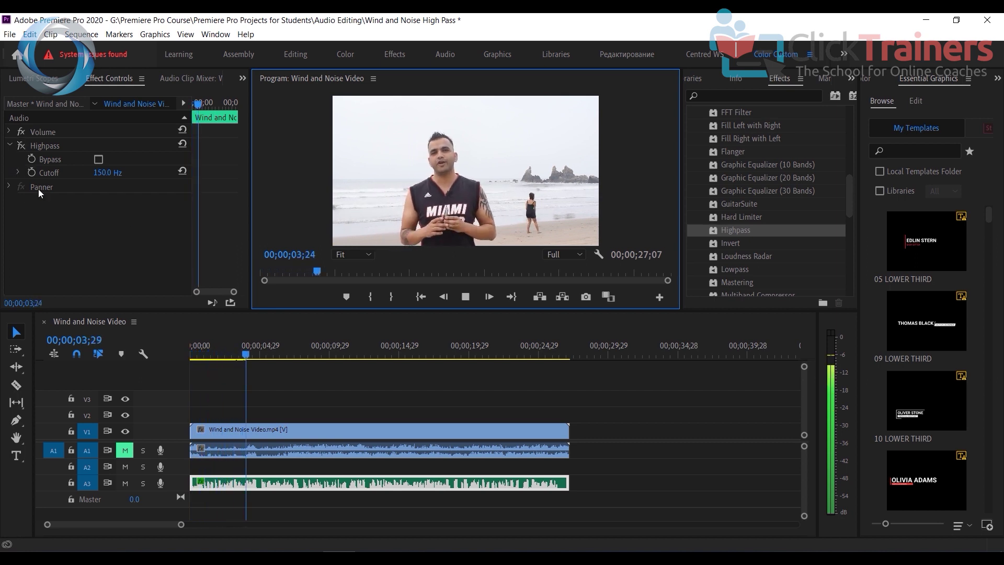
left_click(20, 145)
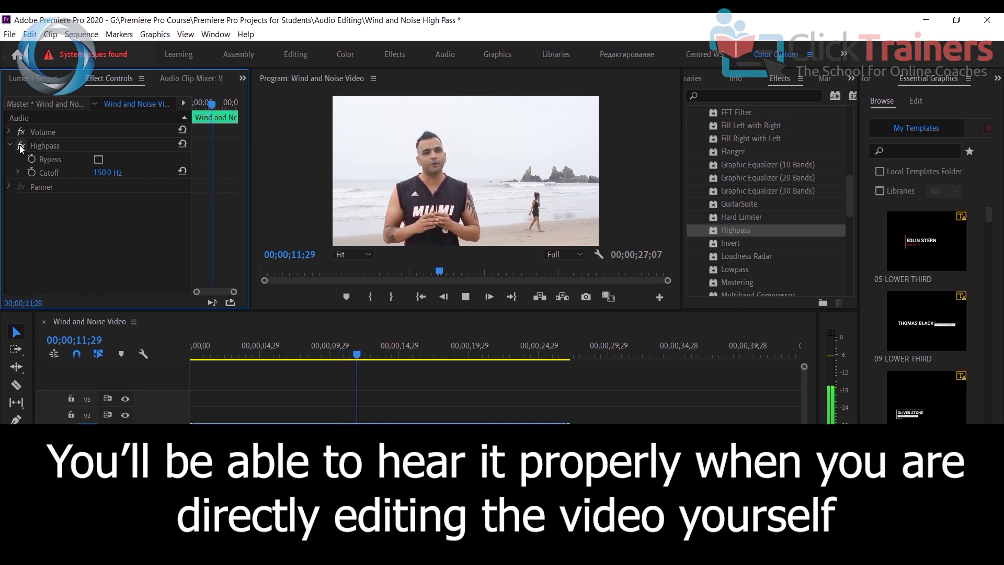
left_click(19, 145)
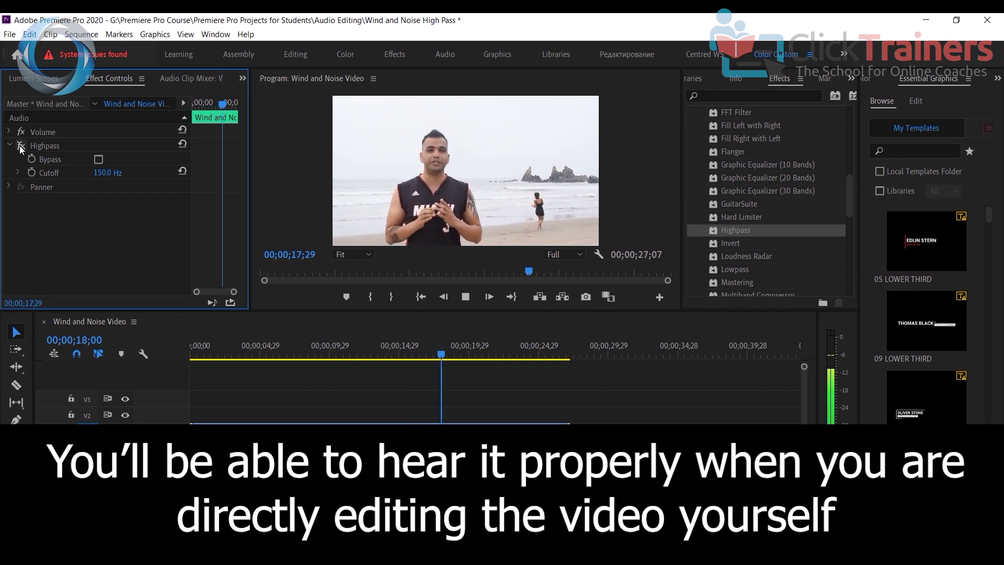
left_click(20, 145)
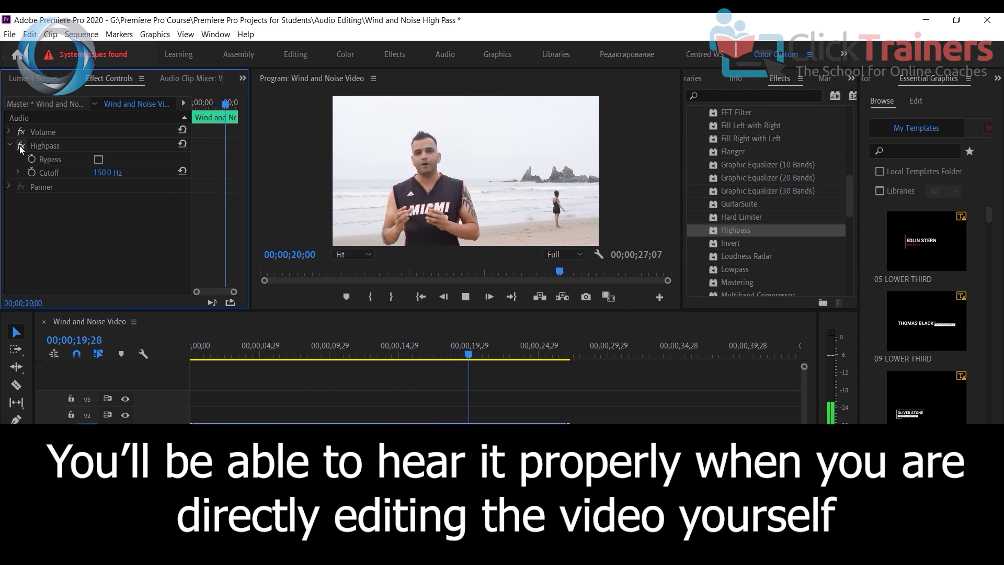
left_click(466, 297)
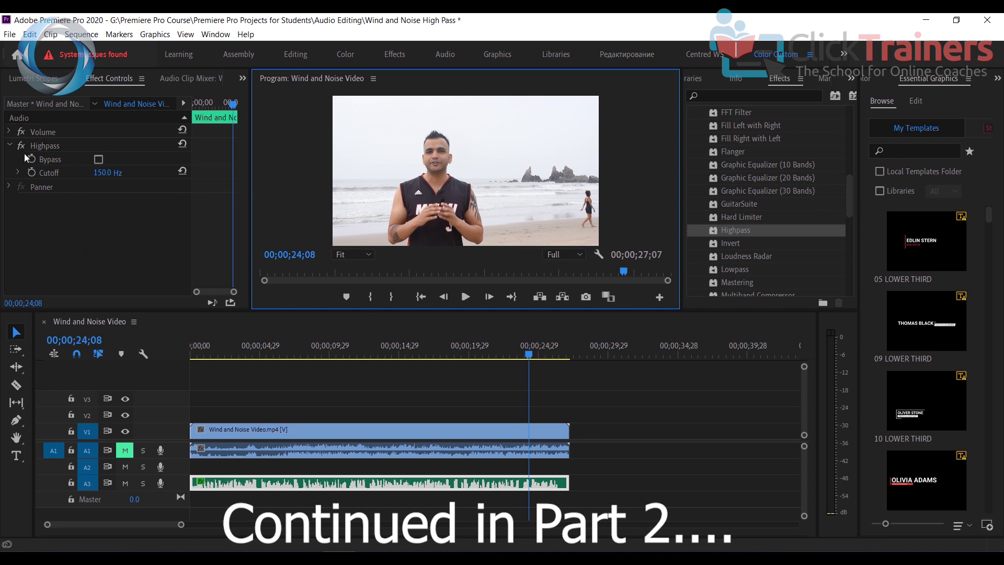
- Replay the opening seconds of the sequence to listen for noise remaining in the filtered A3 audio
left_click_drag(521, 350, 151, 330)
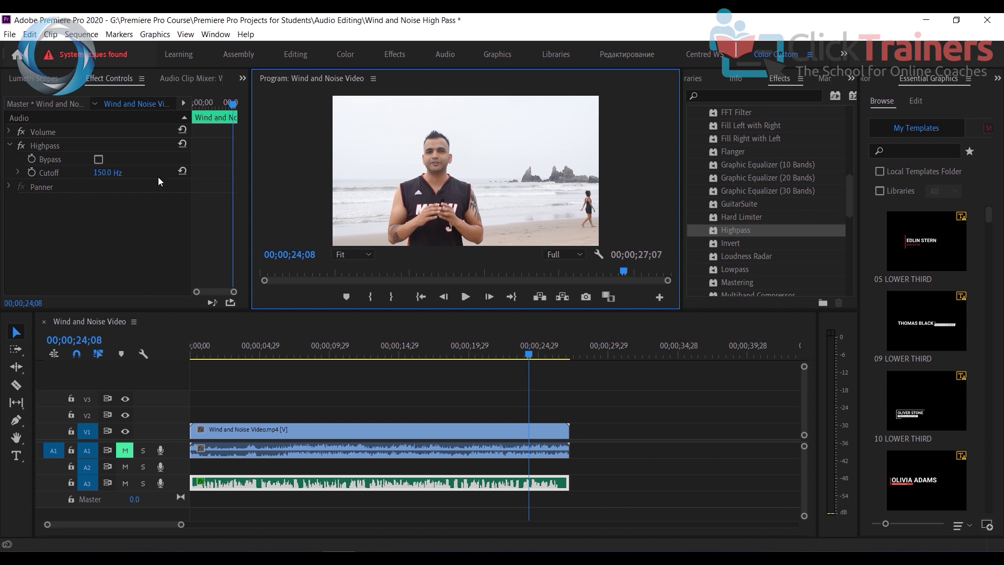
left_click(514, 365)
key("Home")
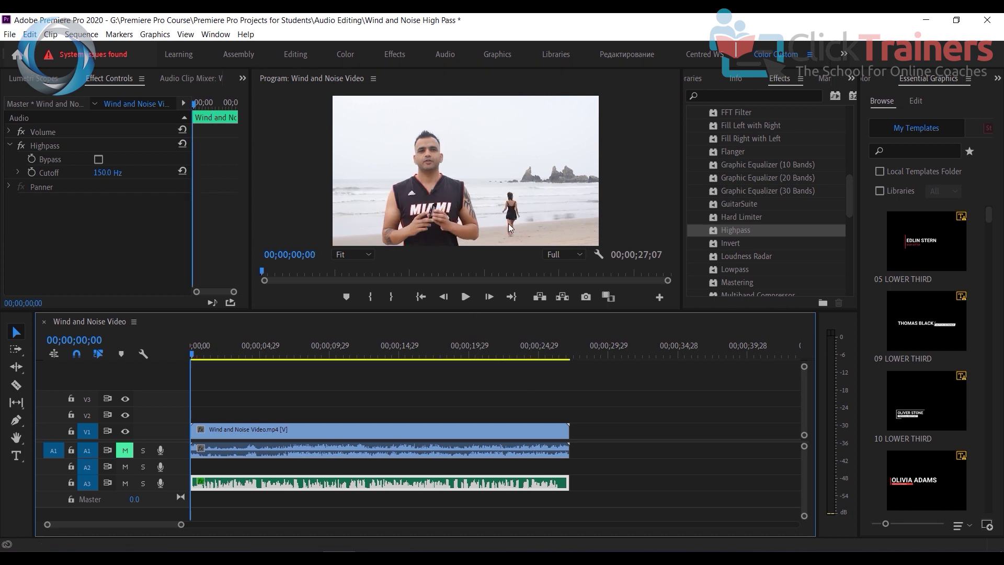
left_click(466, 298)
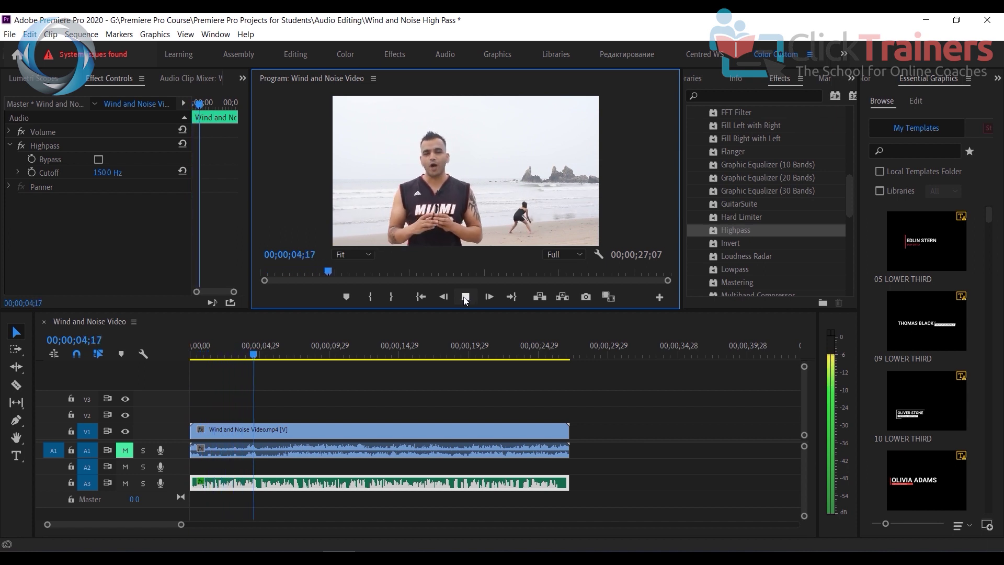
left_click(465, 298)
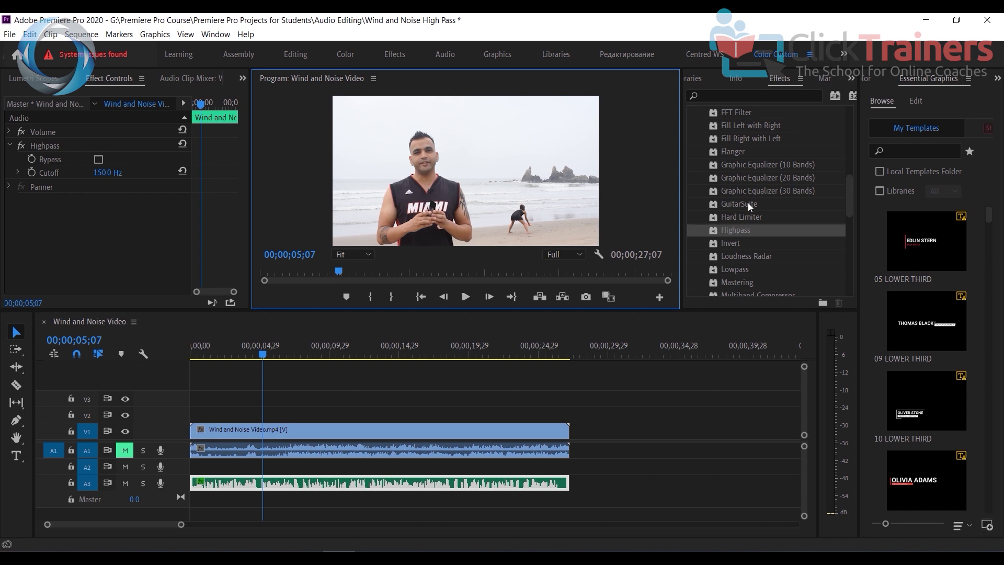
- Apply the DeNoise audio effect to the separate audio clip on track A3
scroll(748, 203, "up", 3)
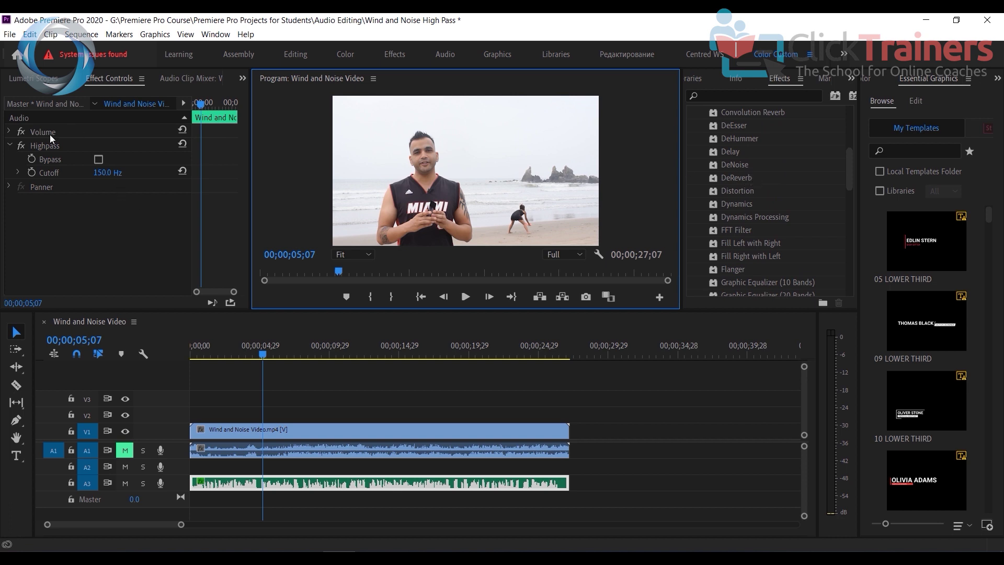
left_click(734, 165)
left_click_drag(733, 166, 368, 488)
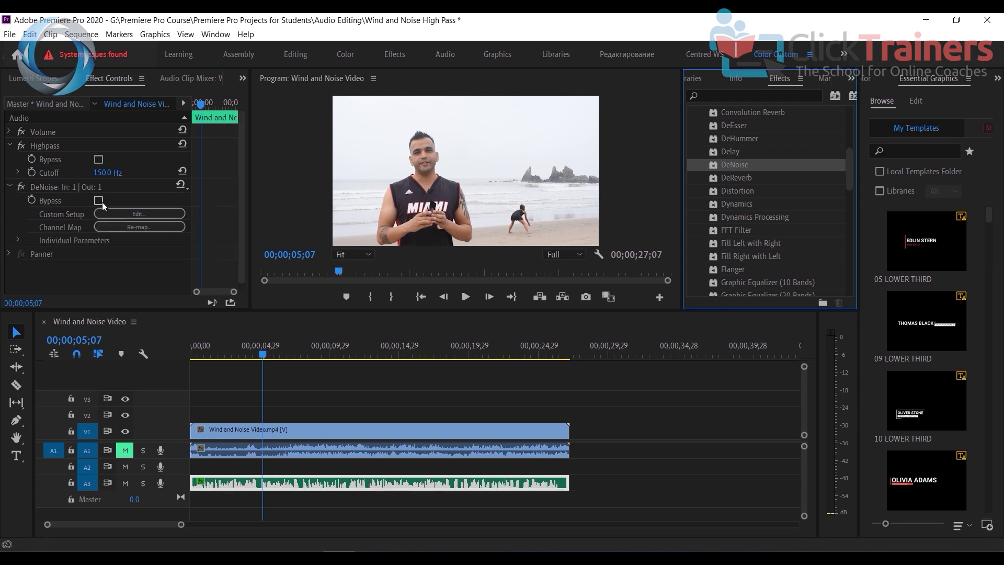
- Try the Heavy Noise Reduction preset in the DeNoise custom setup of the A3 clip
left_click(132, 215)
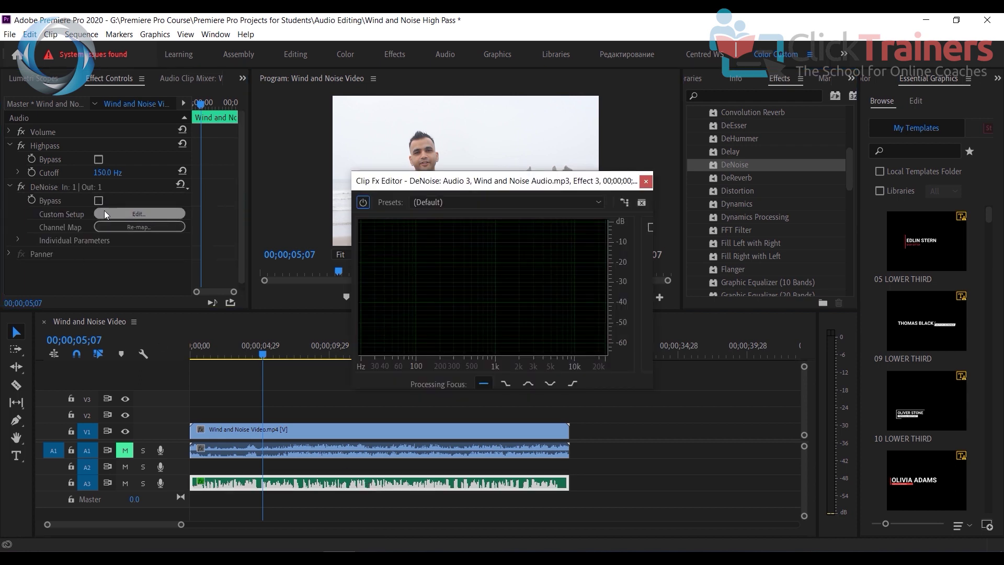
left_click(466, 204)
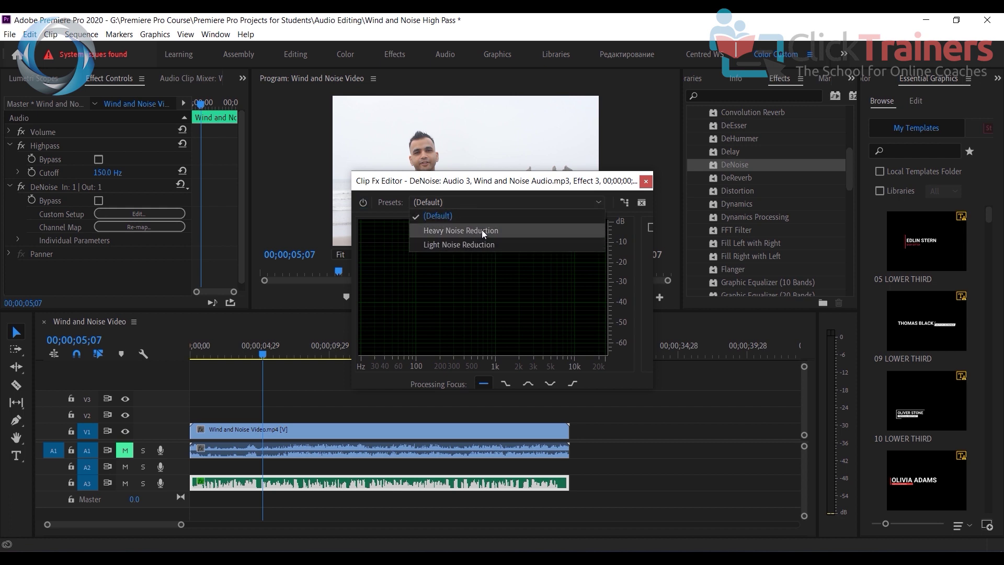
left_click(482, 230)
left_click(646, 181)
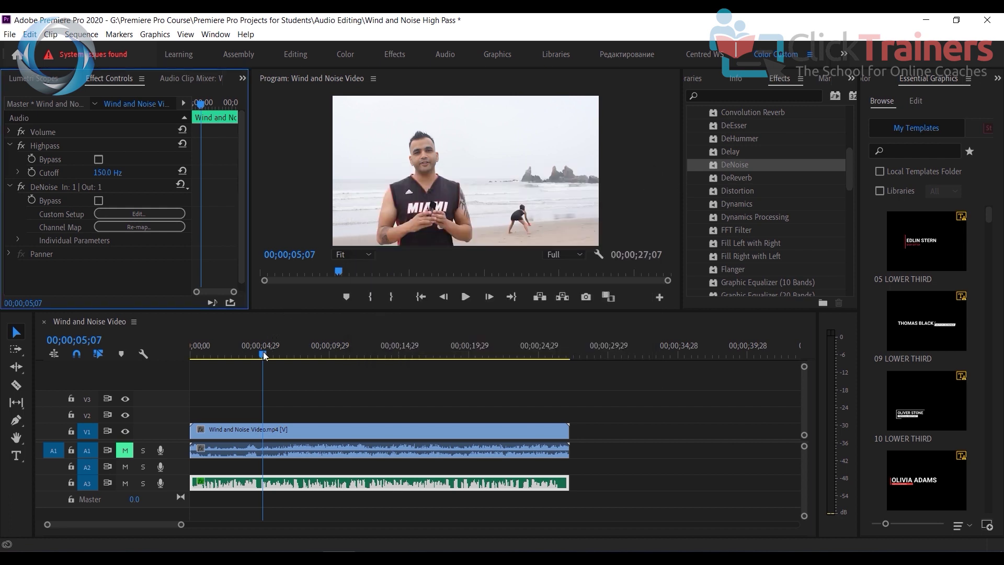
- Play the opening of the sequence from the start to judge the Heavy Noise Reduction preset
left_click_drag(263, 356, 247, 355)
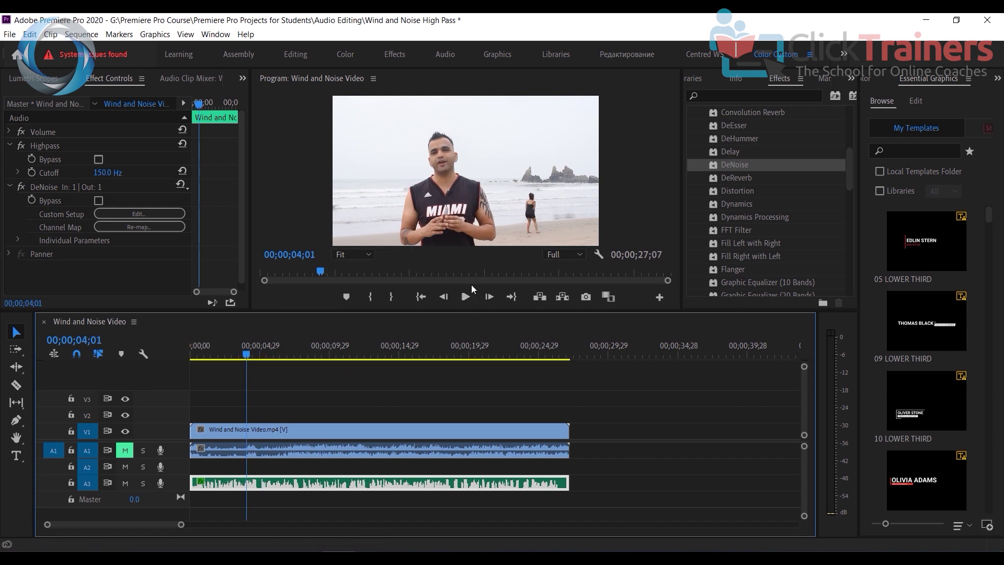
left_click_drag(244, 346, 142, 360)
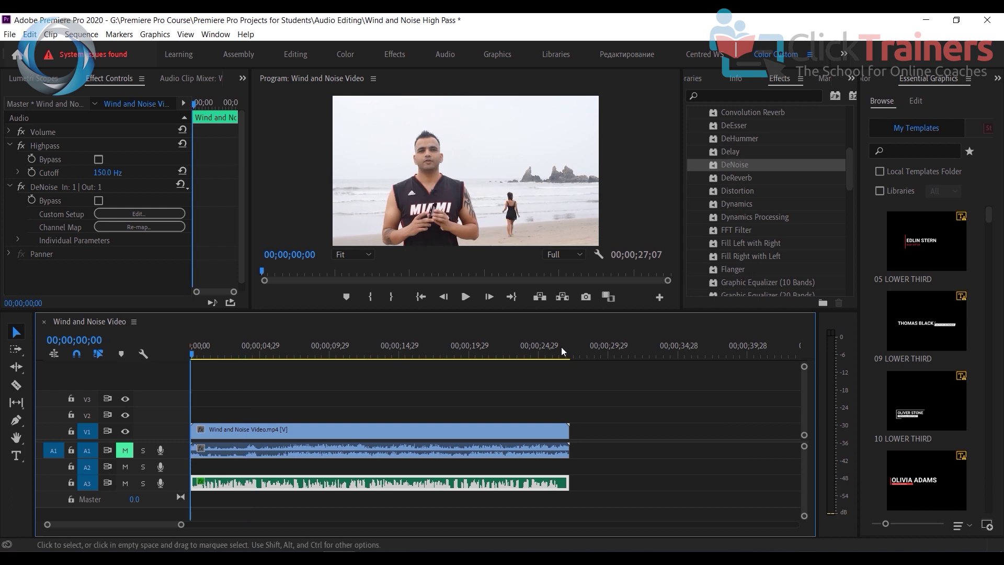
left_click(466, 297)
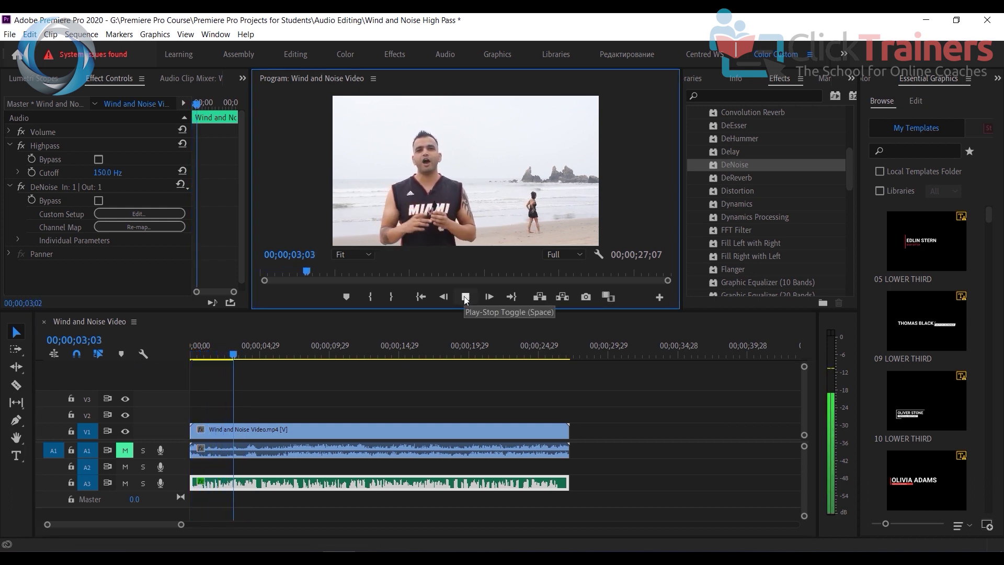
left_click(465, 298)
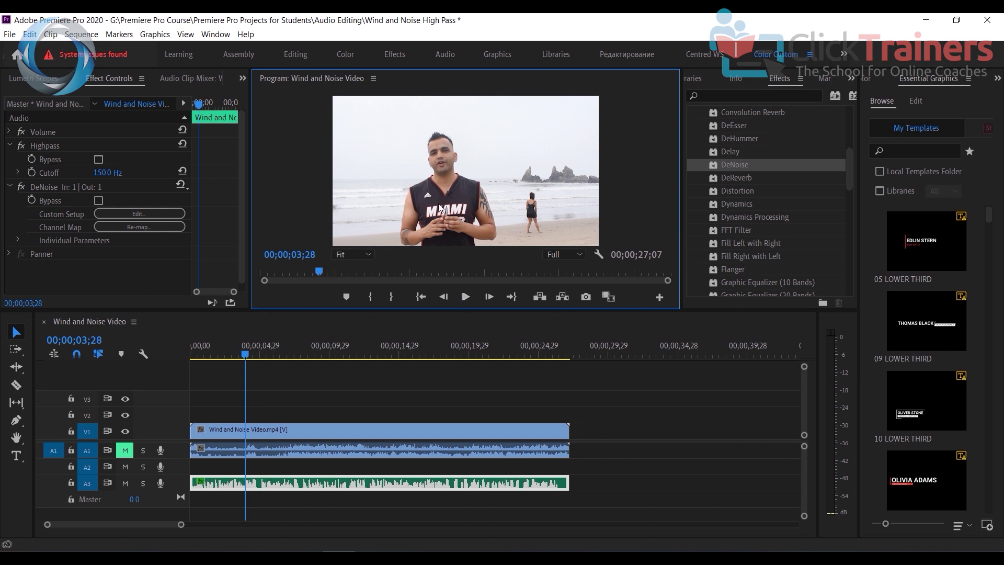
left_click(466, 296)
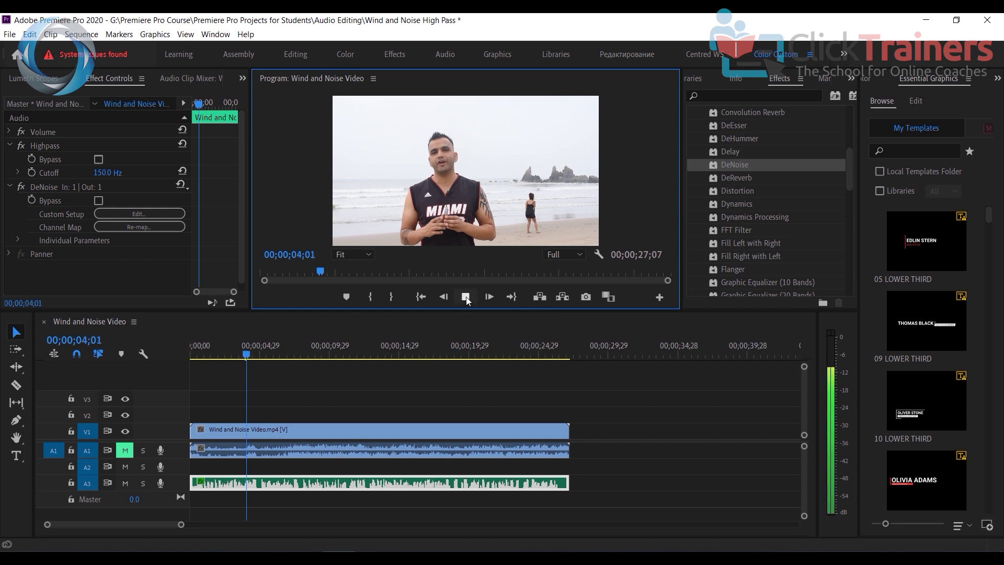
left_click(466, 297)
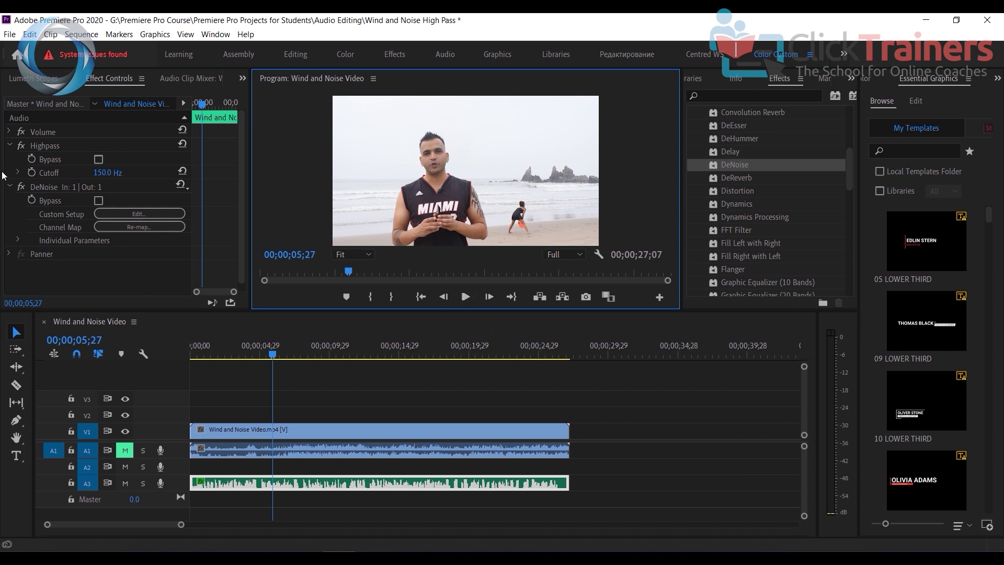
- Continue playback while switching the DeNoise effect off and on to compare the heavily denoised audio with the original
left_click(465, 297)
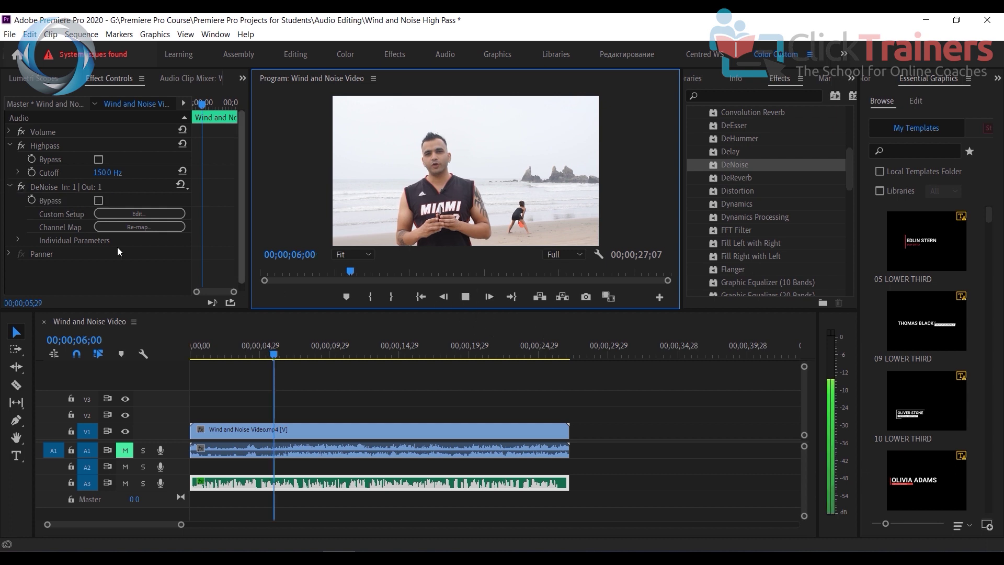
left_click(20, 186)
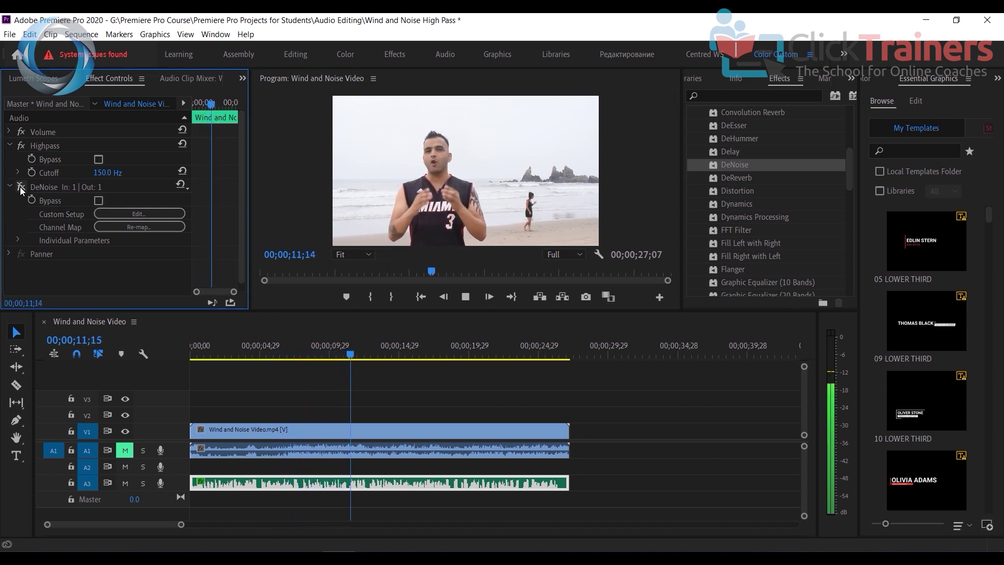
left_click(20, 186)
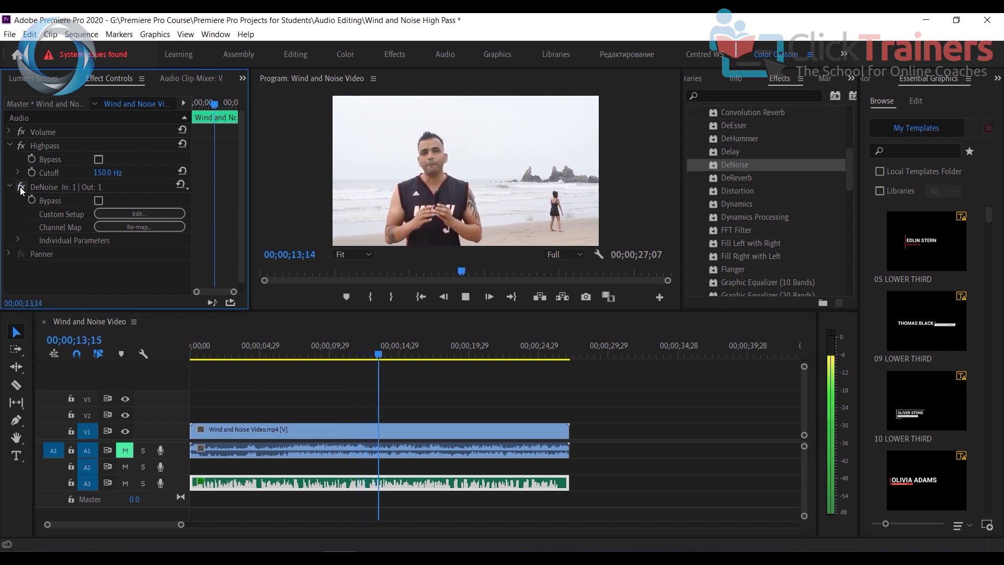
left_click(466, 297)
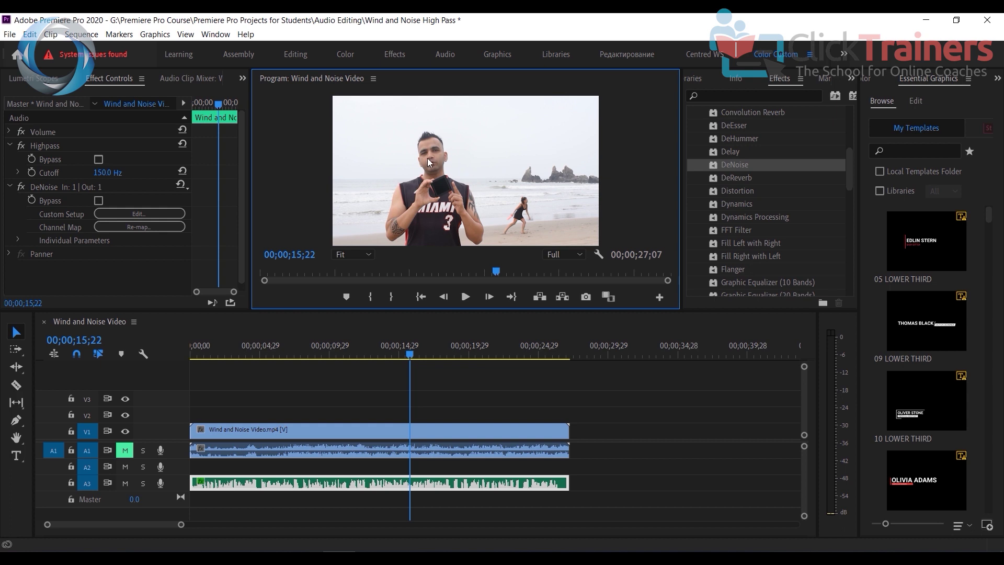
- Set the DeNoise preset of the A3 audio clip to Light Noise Reduction
left_click(149, 214)
left_click(502, 203)
left_click(488, 245)
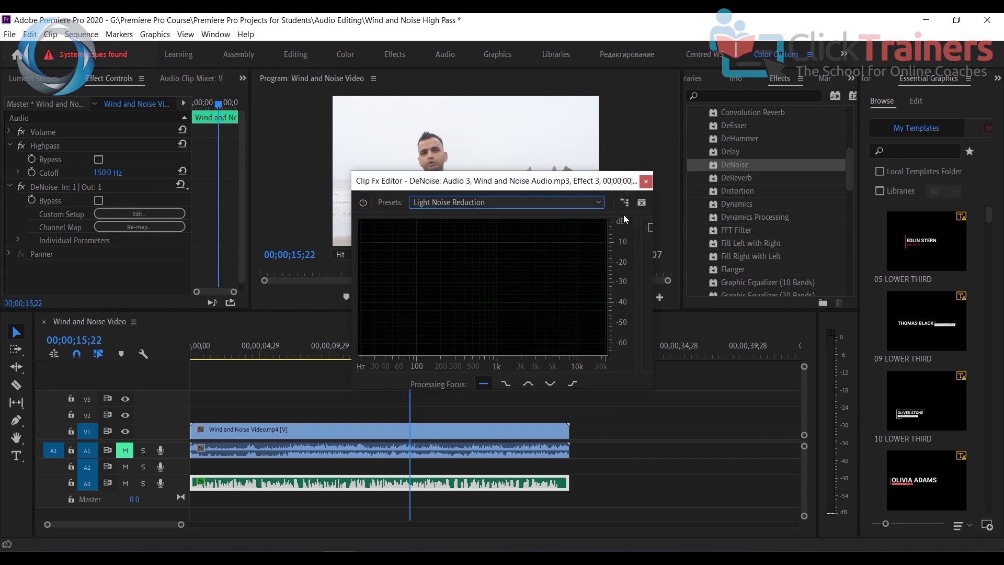
left_click(646, 181)
- Play from the start, switching DeNoise off and on to compare the Light Noise Reduction sound, and return the playhead to the beginning
left_click(132, 375)
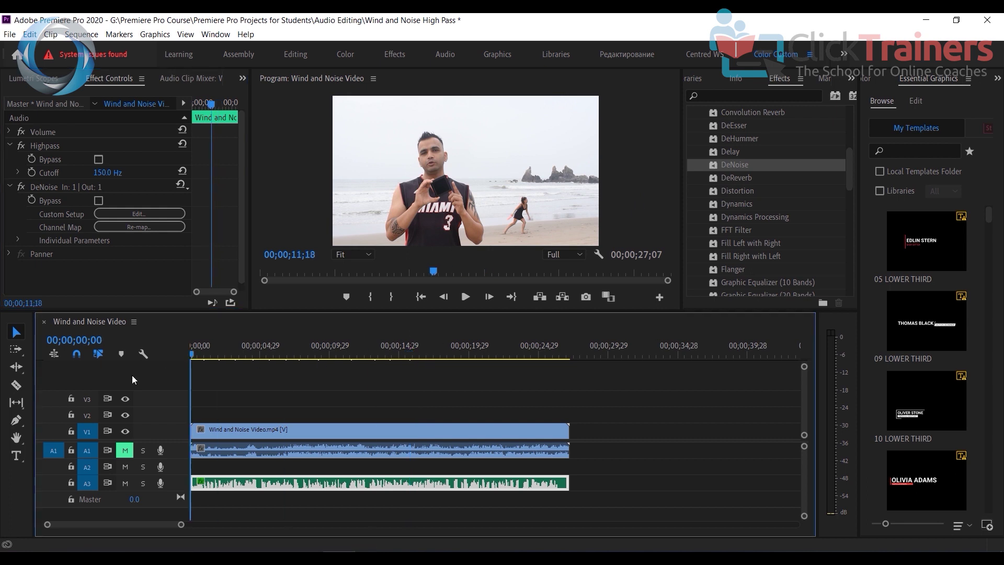
key("Home")
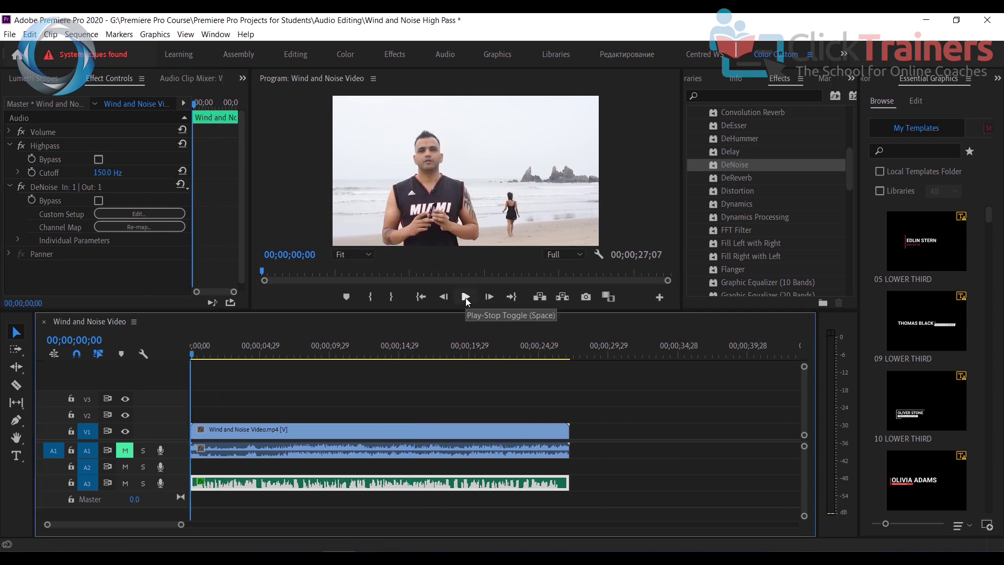
left_click(465, 297)
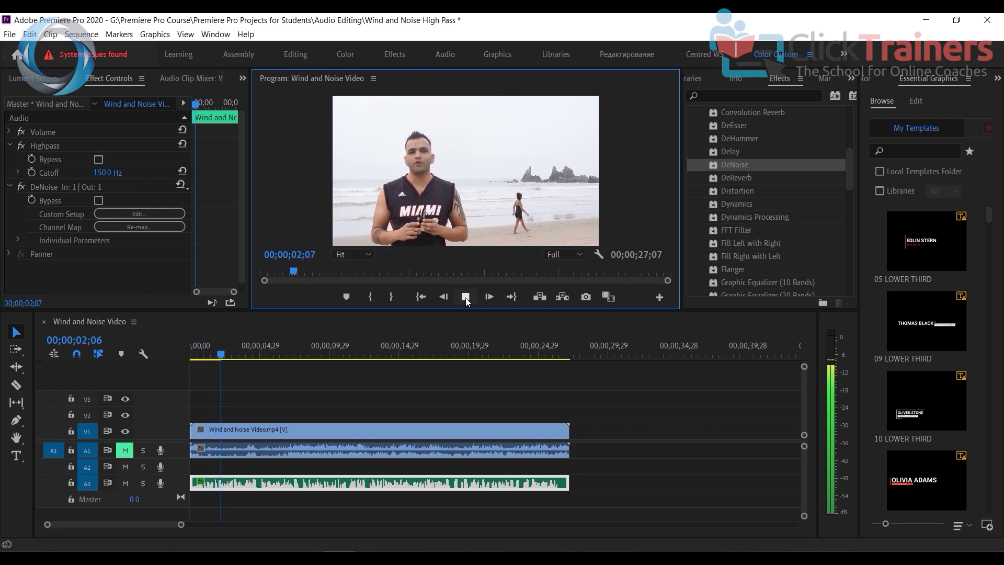
left_click(19, 187)
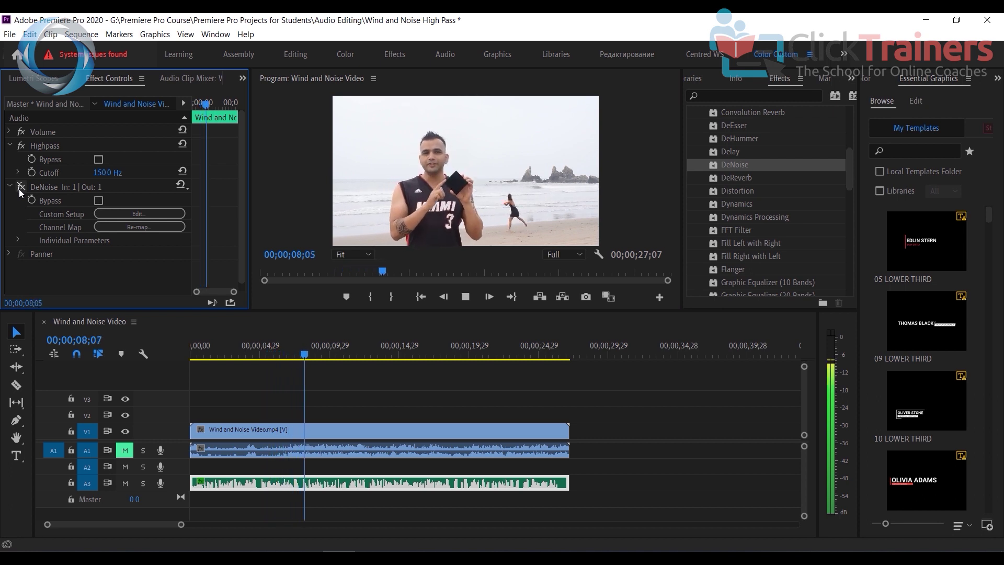
left_click(20, 189)
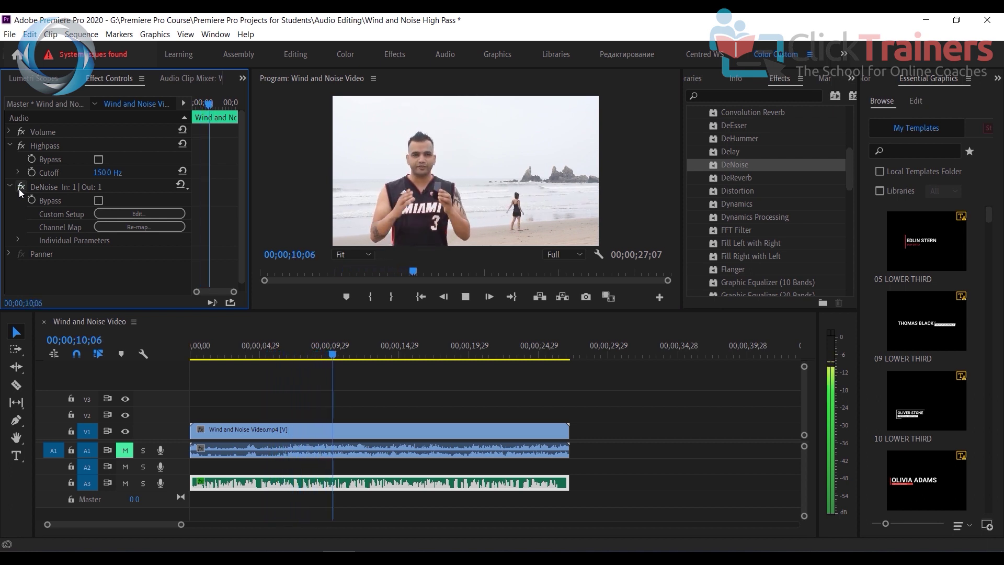
left_click(467, 297)
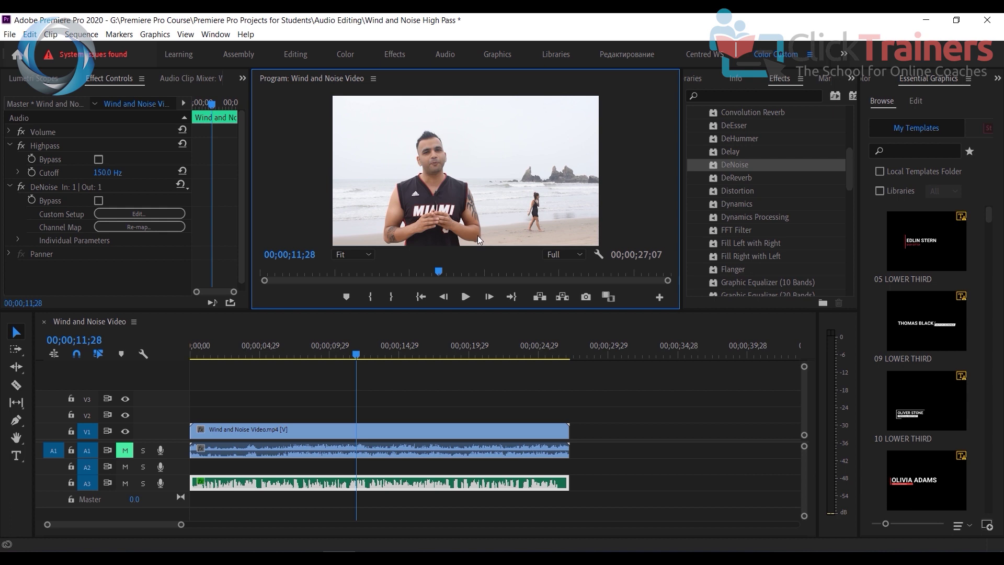
left_click(135, 367)
key("Home")
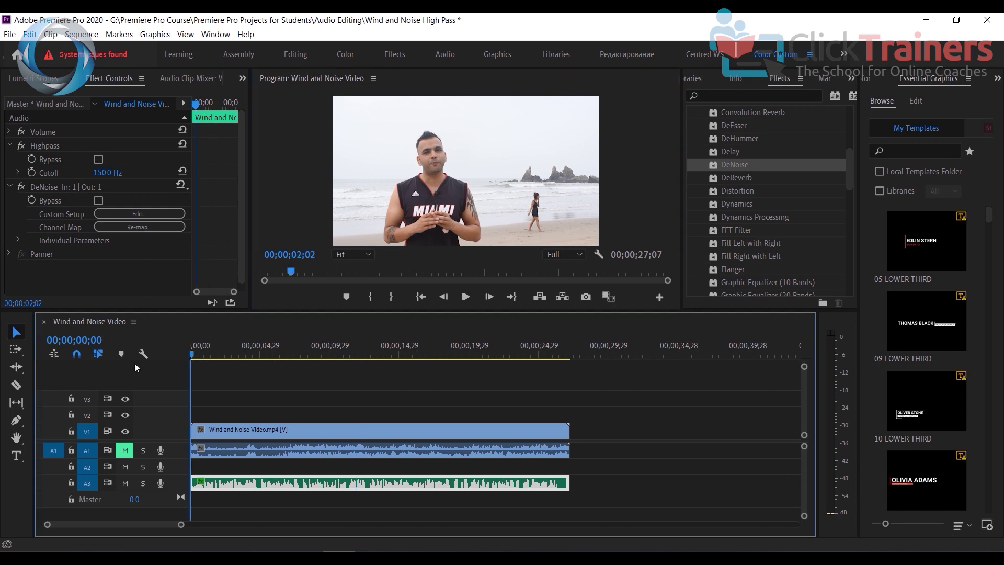
- Play from the start while switching Highpass and DeNoise off and on to compare the original and cleaned audio
left_click(21, 145)
left_click(21, 186)
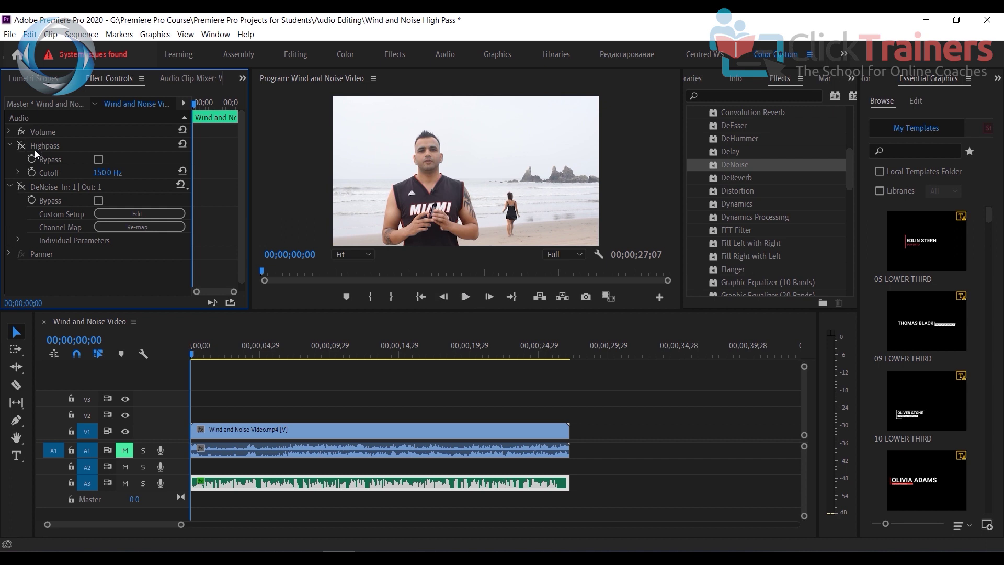
left_click(466, 297)
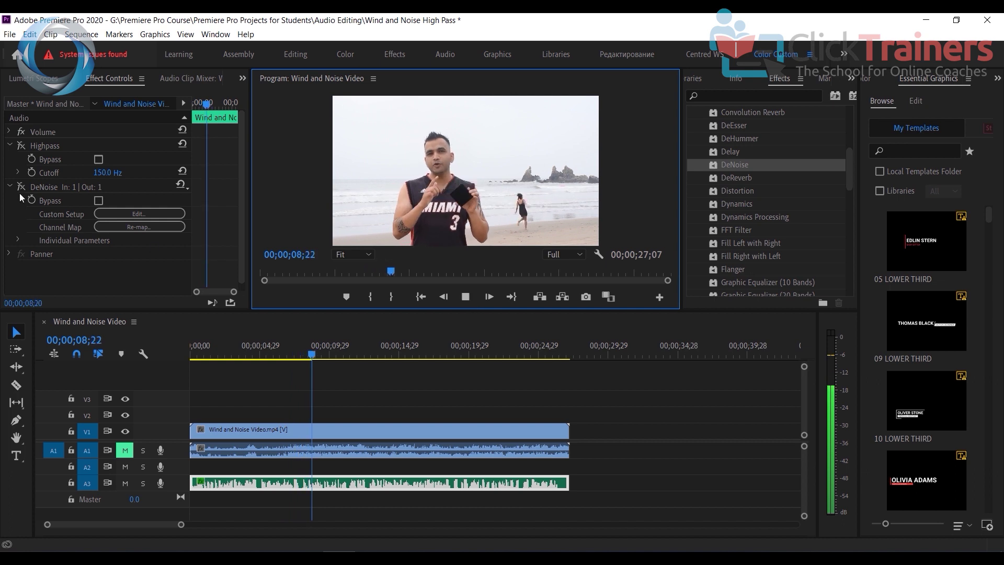
left_click(20, 146)
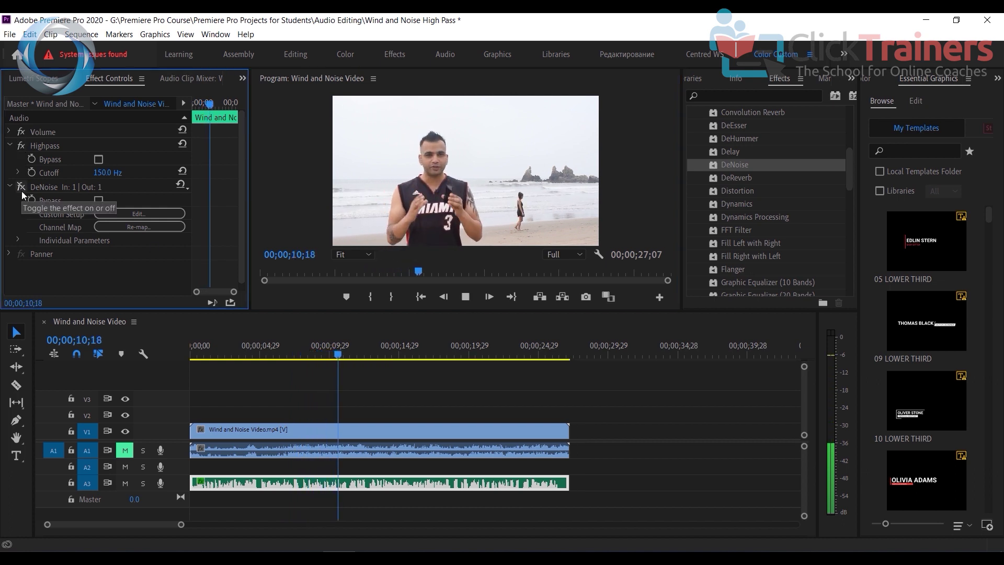
left_click(21, 188)
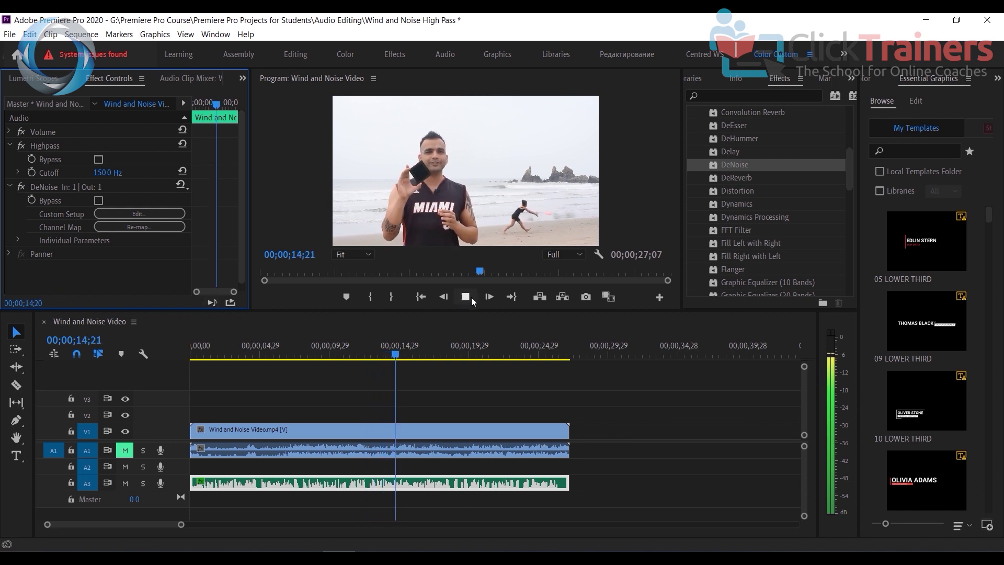
left_click(21, 187)
left_click(20, 146)
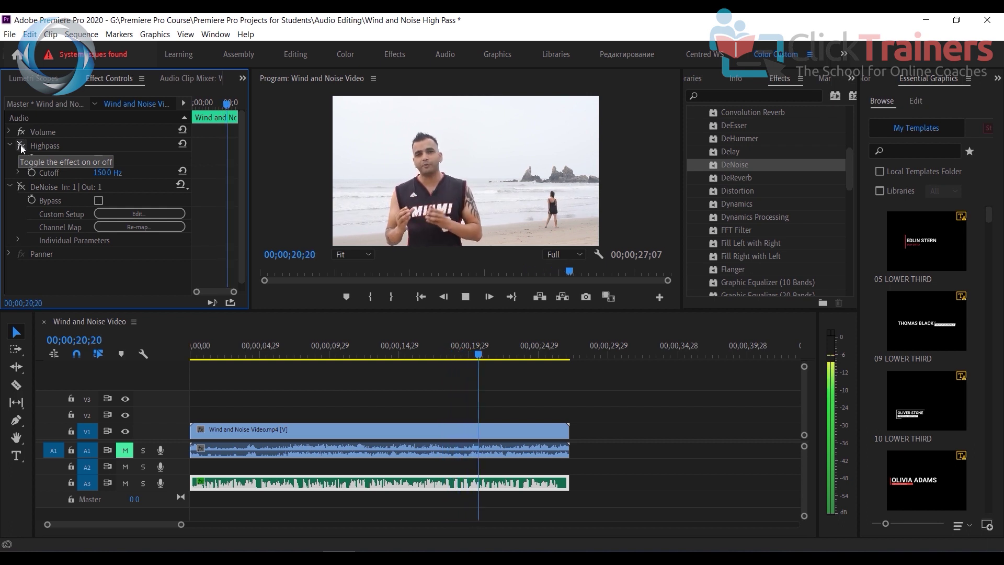
left_click(21, 146)
left_click(21, 187)
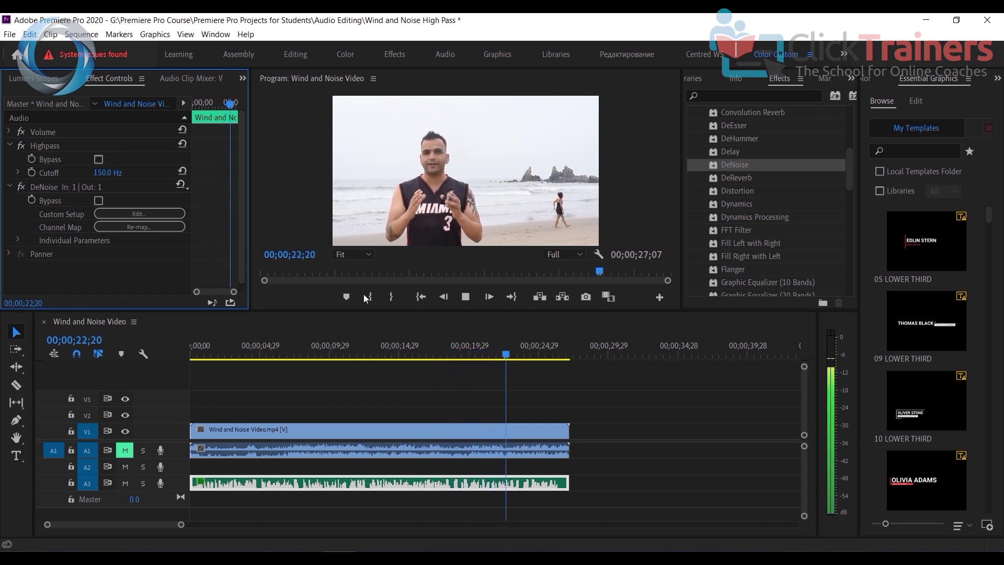
left_click(465, 297)
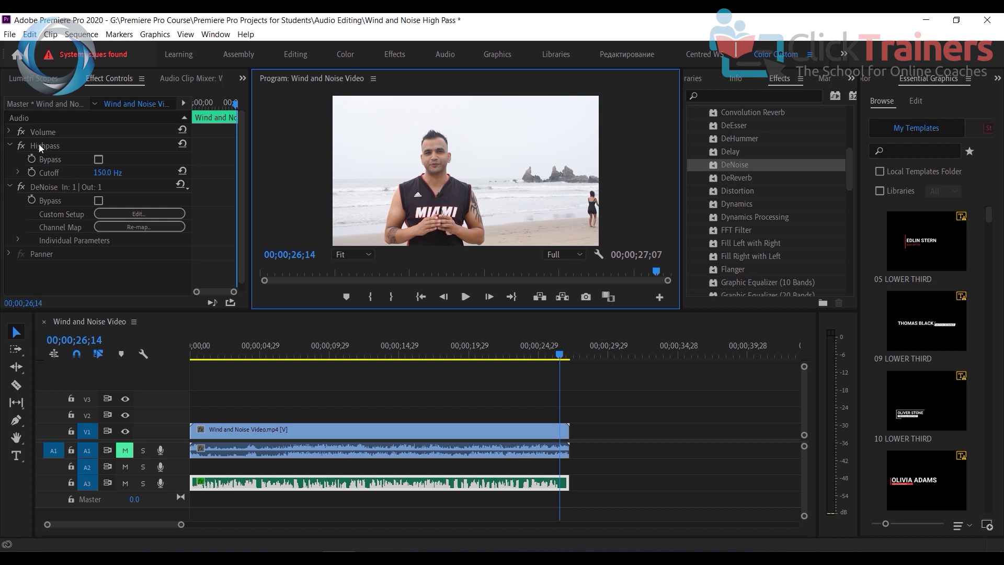
- Save the A3 clip's Highpass and DeNoise effects together as one preset named "noise and highpass"
scroll(761, 164, "down", 1)
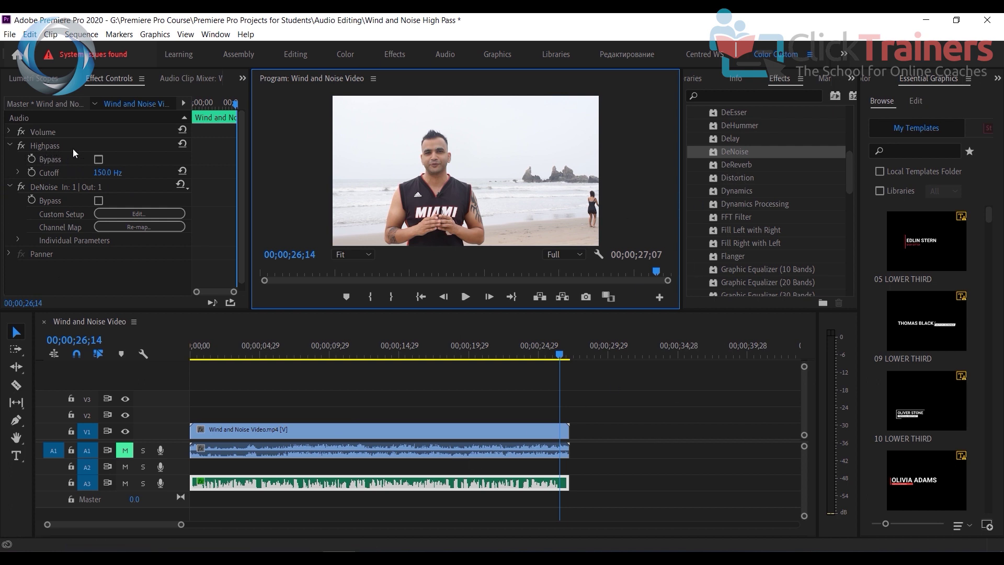
left_click(44, 148)
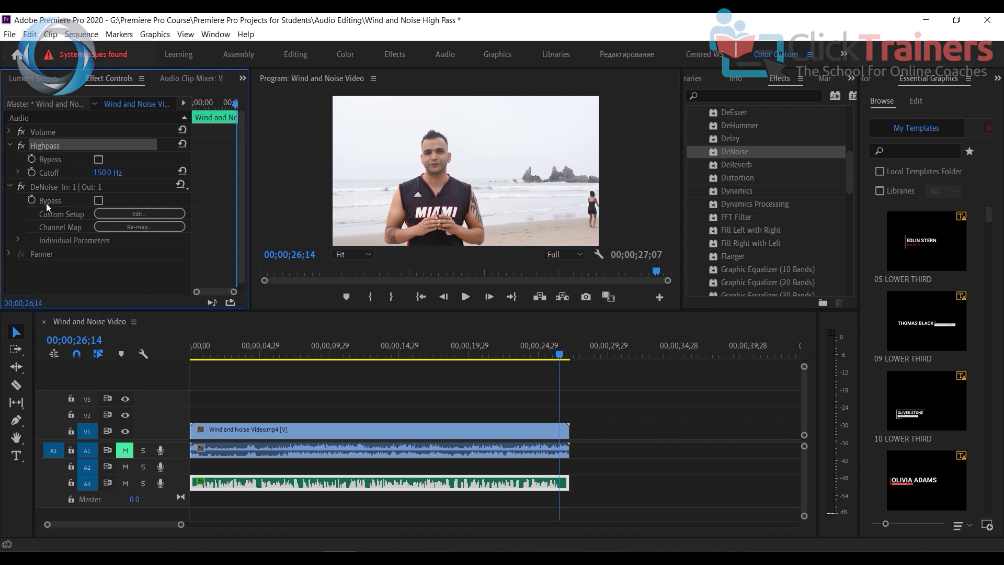
left_click(48, 190, "ctrl")
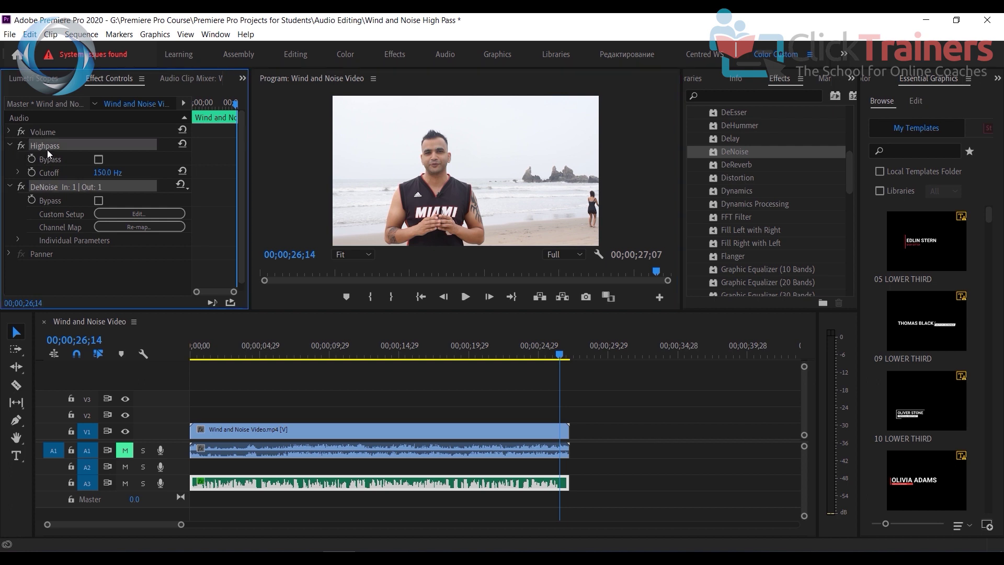
right_click(59, 190)
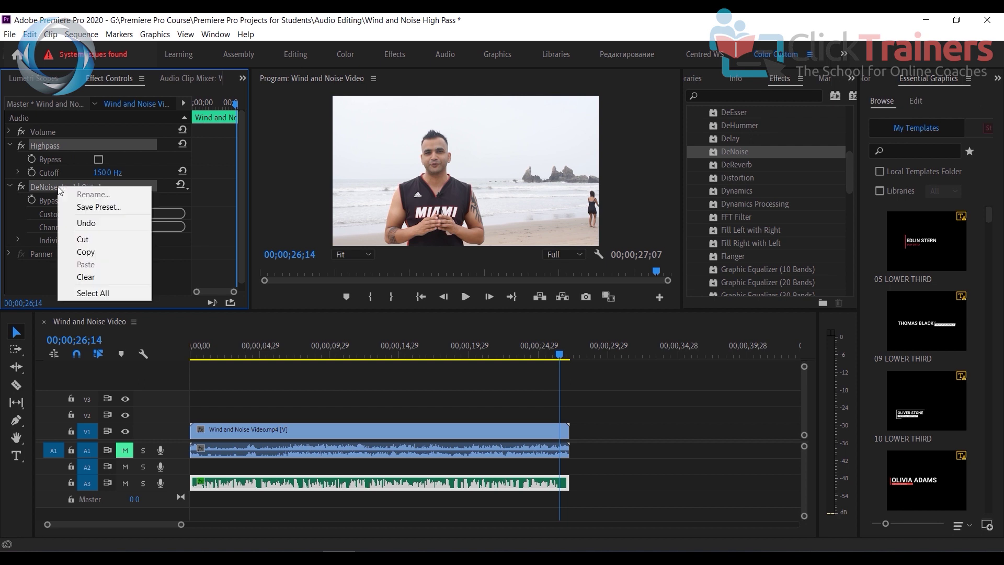
left_click(97, 208)
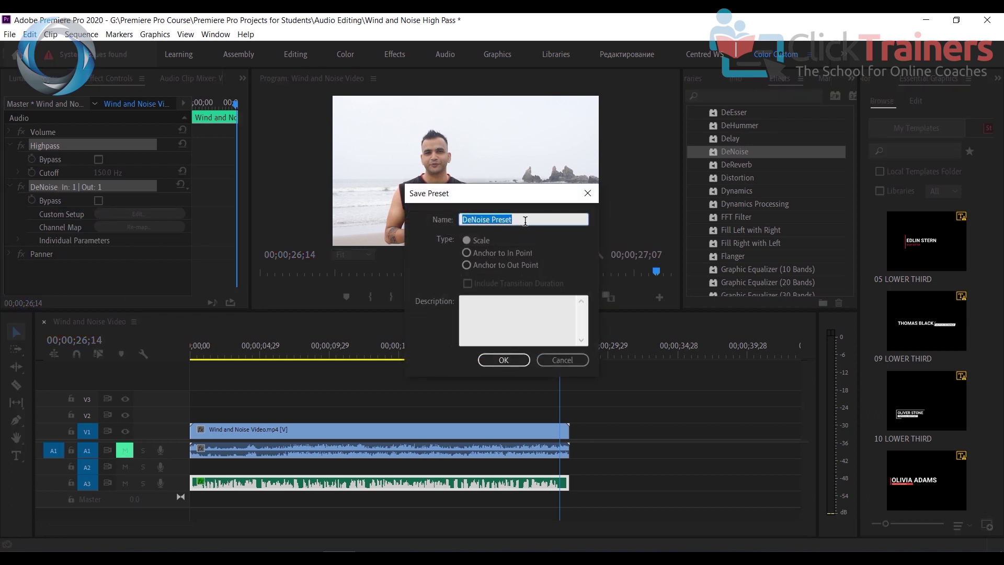
double_click(526, 221)
left_click_drag(480, 222, 461, 226)
type("noise and highpass")
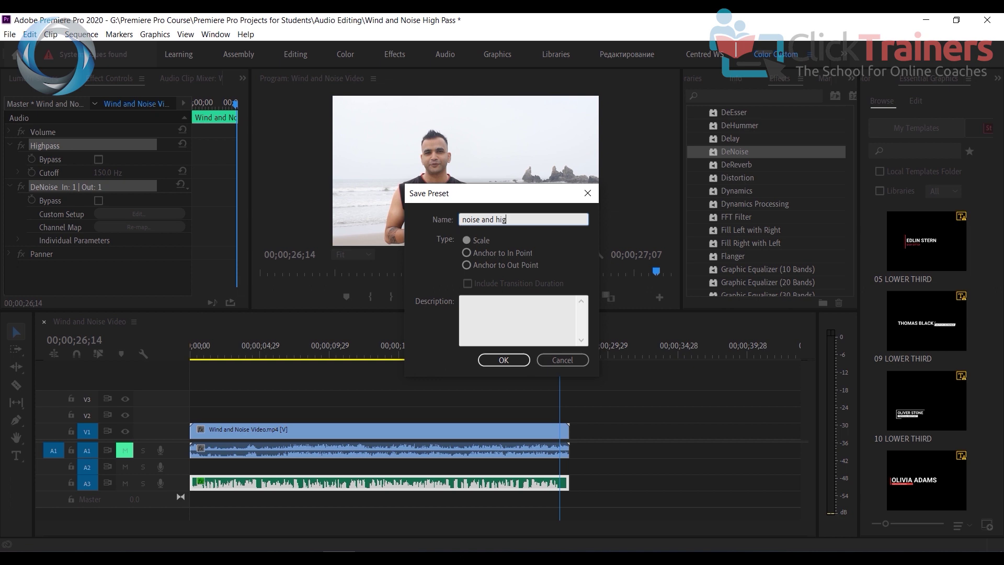
left_click(504, 360)
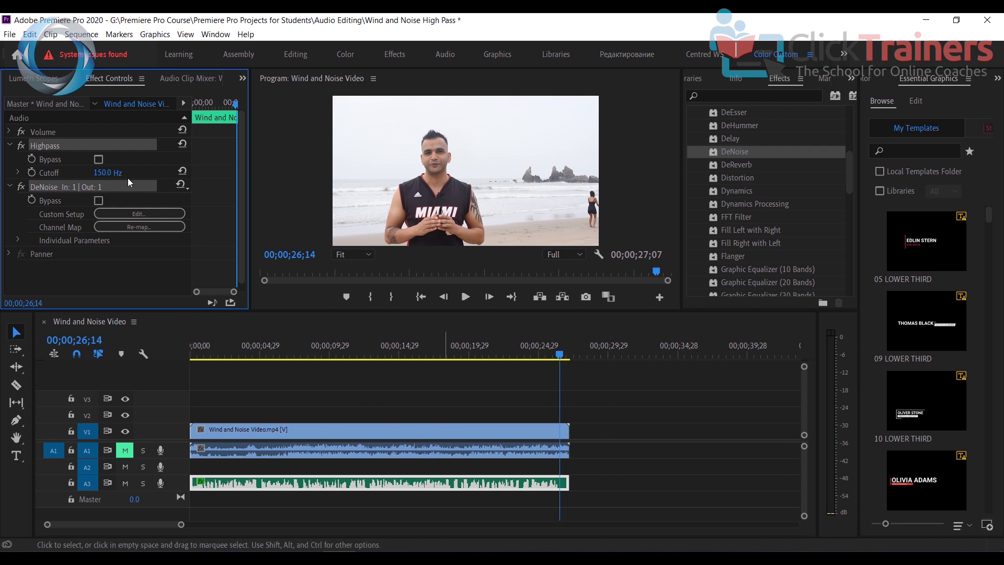
- Delete the Highpass and DeNoise effects from the A3 audio clip
left_click(27, 149)
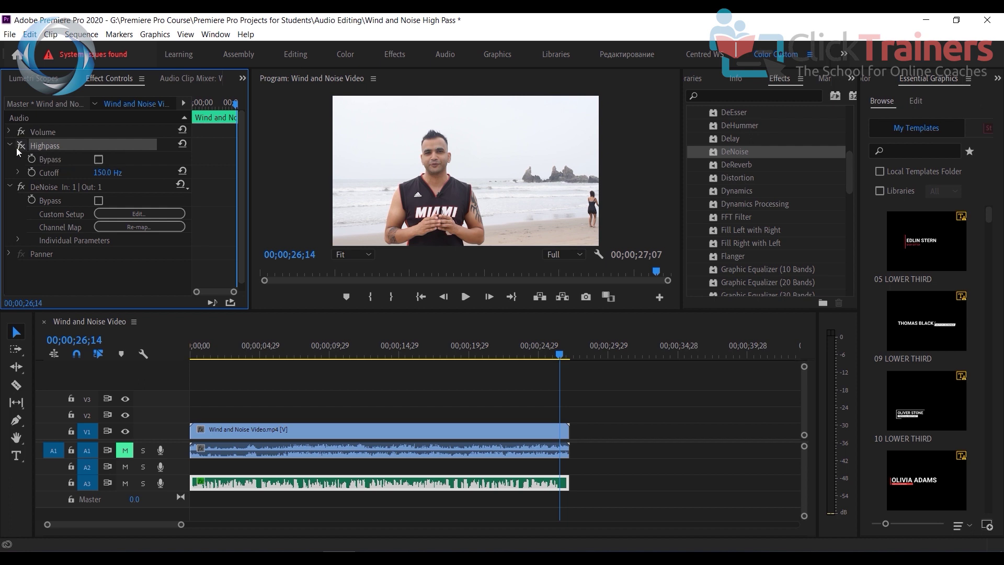
key("Delete")
left_click(49, 149)
key("Delete")
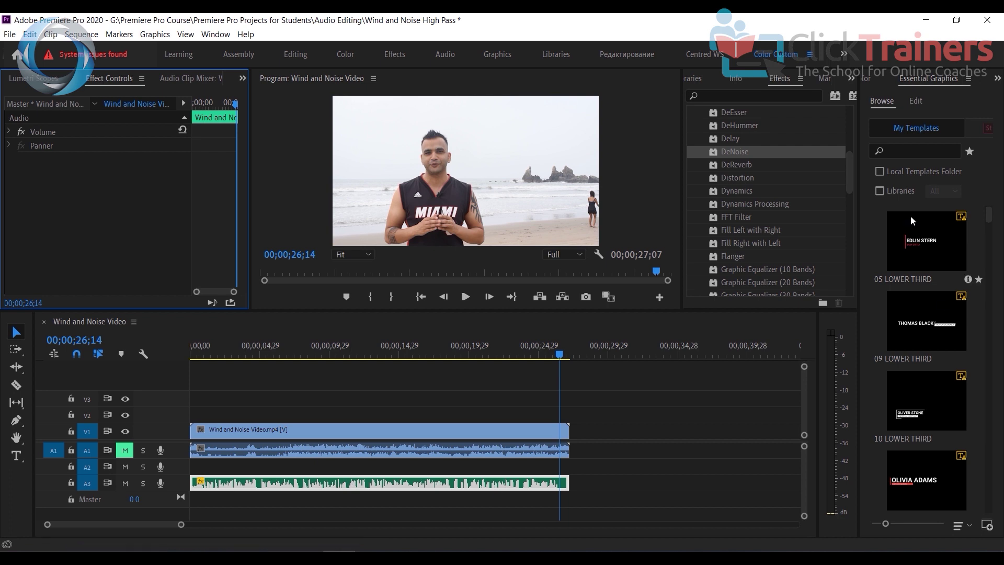
- Apply the saved "noise and highpass" preset to the audio clip on track A3
scroll(806, 186, "up", 1)
scroll(806, 186, "up", 4)
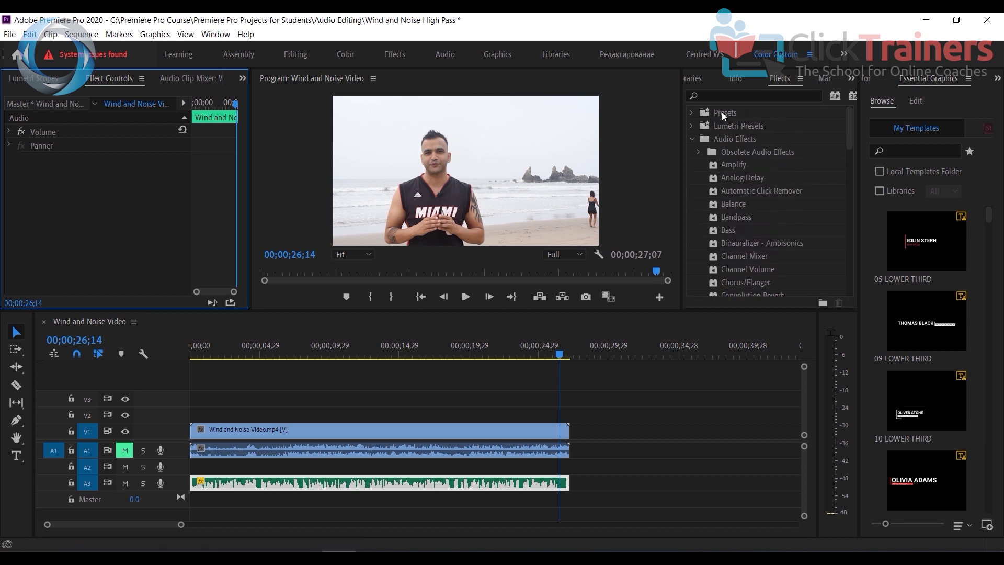
left_click(692, 113)
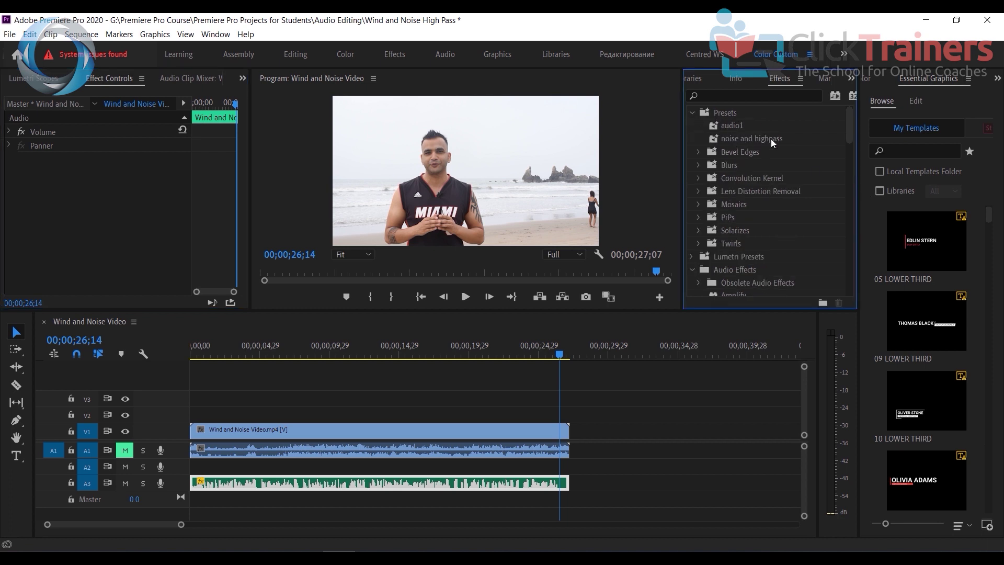
left_click_drag(772, 143, 325, 487)
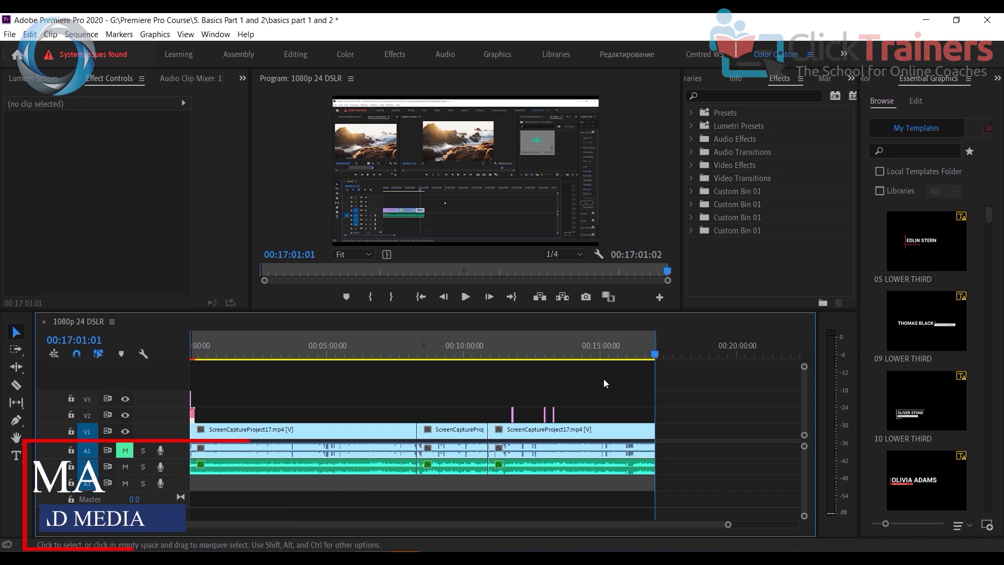
- Open the media export settings for the 1080p 24 DSLR sequence and look through the available presets
left_click(10, 34)
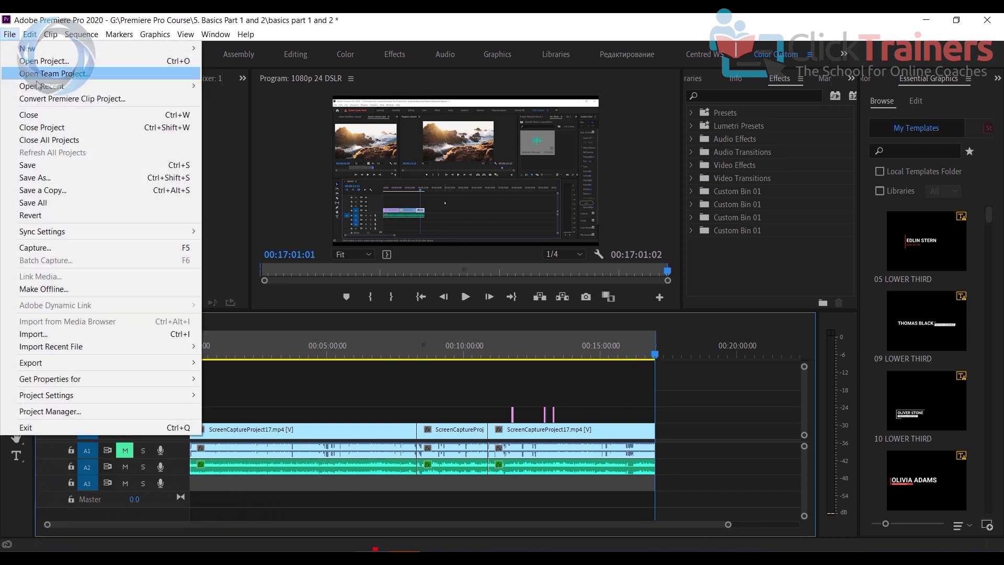
mouse_move(73, 362)
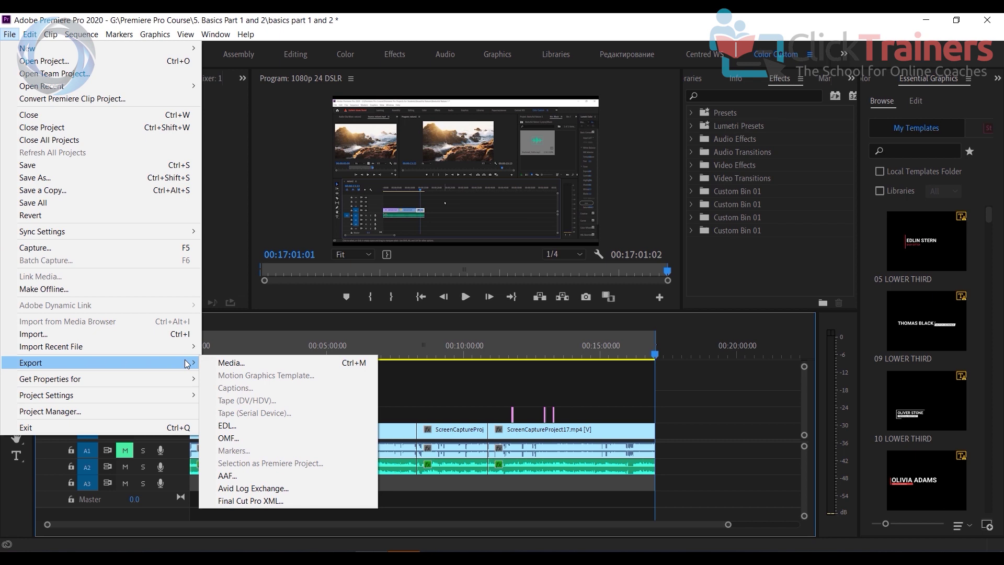
left_click(222, 363)
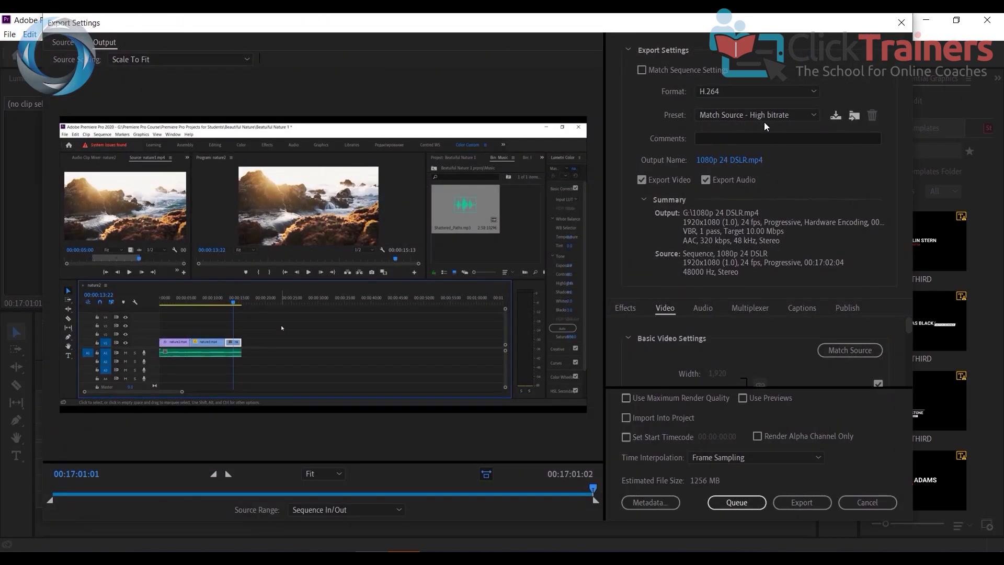
left_click(756, 114)
scroll(787, 438, "down", 3)
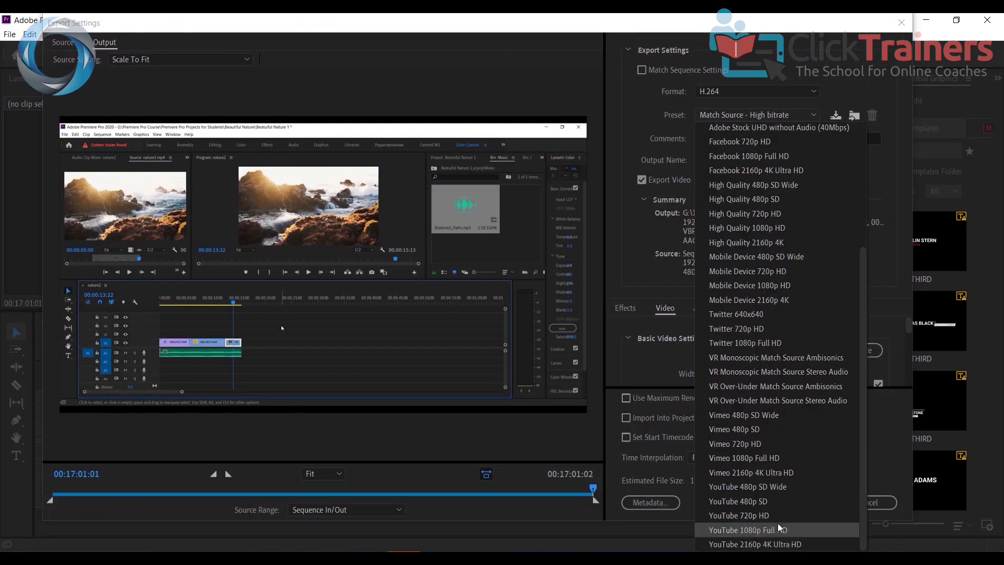
left_click(617, 147)
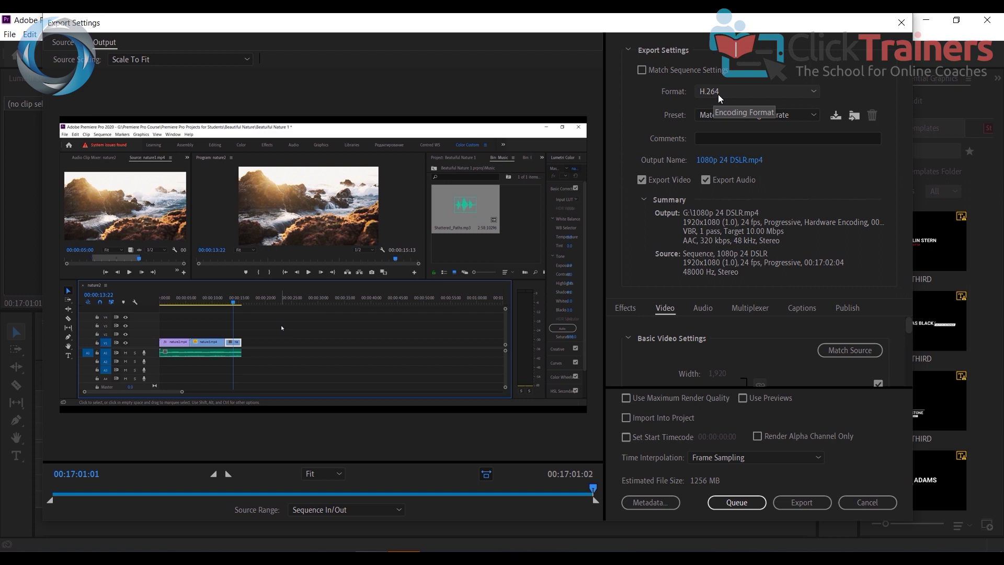
- Choose H.264 as the export format and set the preset to Facebook 1080p Full HD
left_click(726, 97)
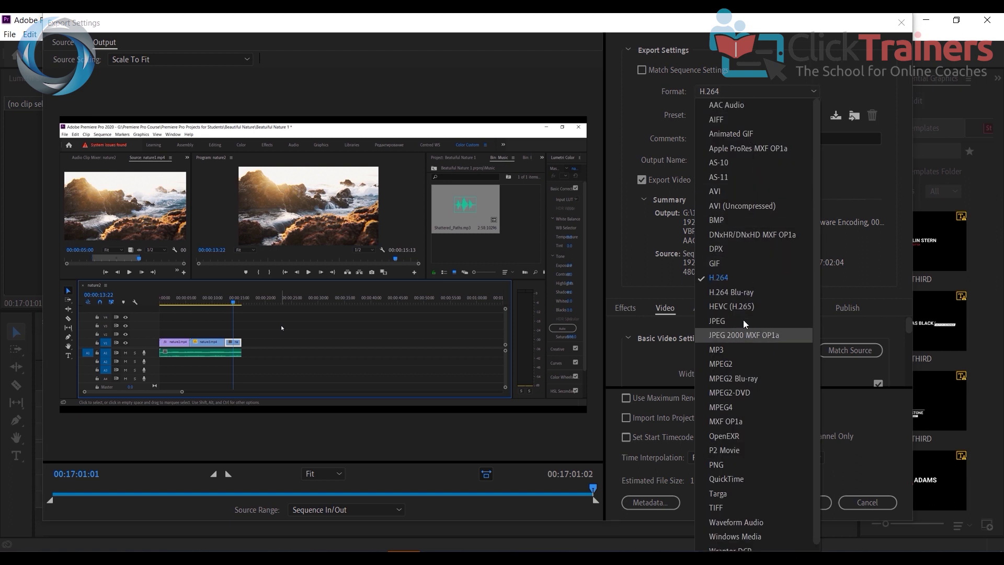
left_click(740, 280)
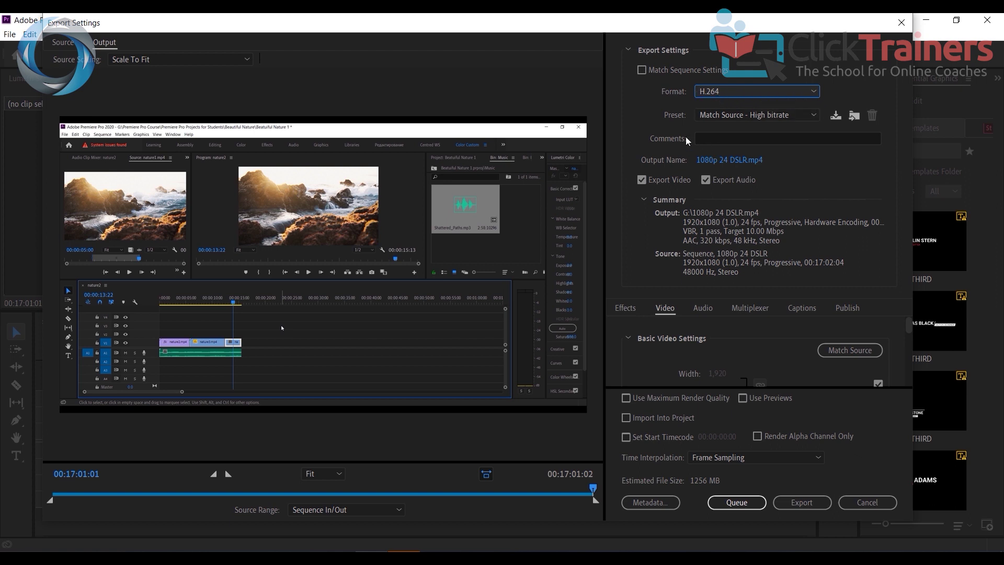
left_click(727, 116)
scroll(767, 243, "down", 3)
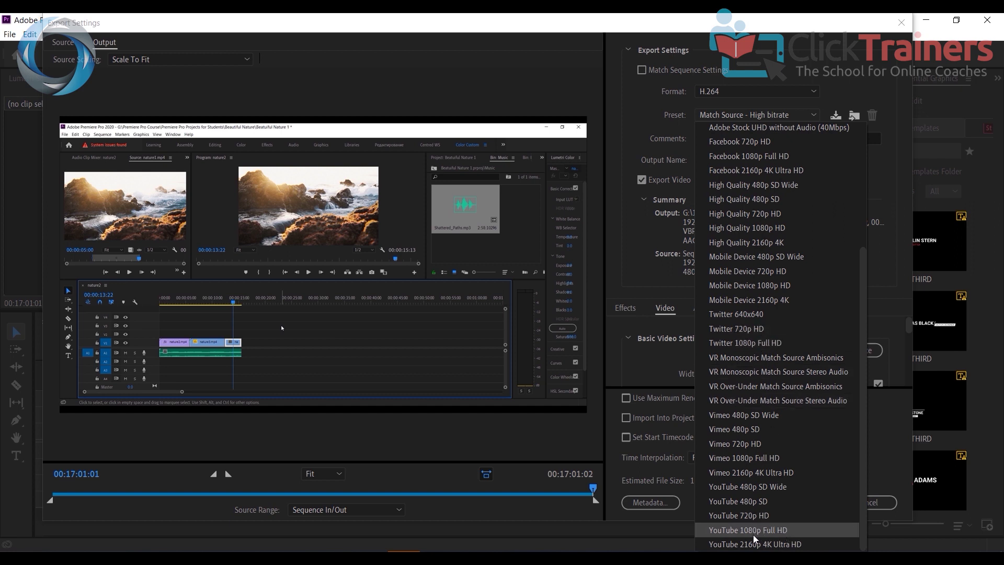
scroll(759, 314, "up", 4)
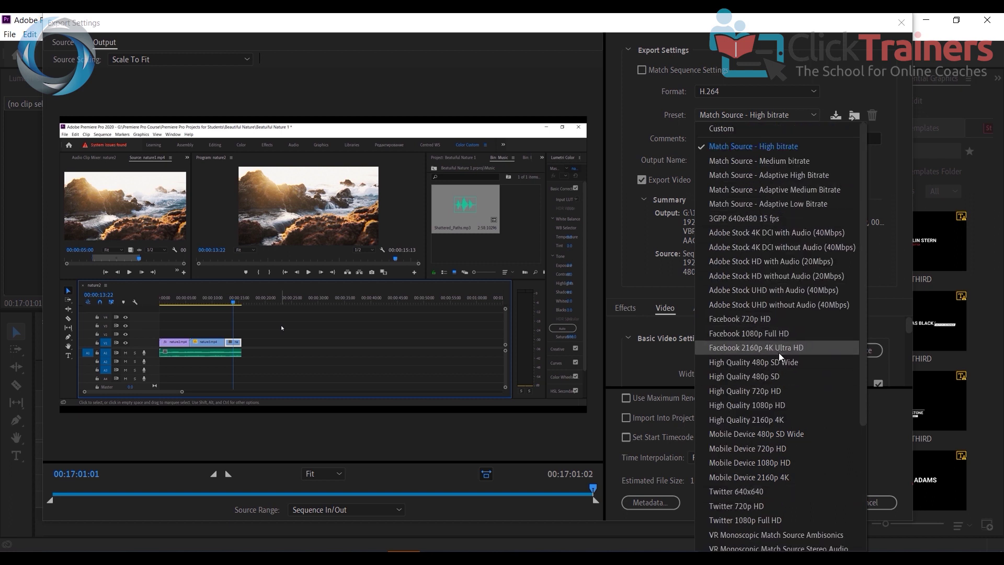
left_click(774, 333)
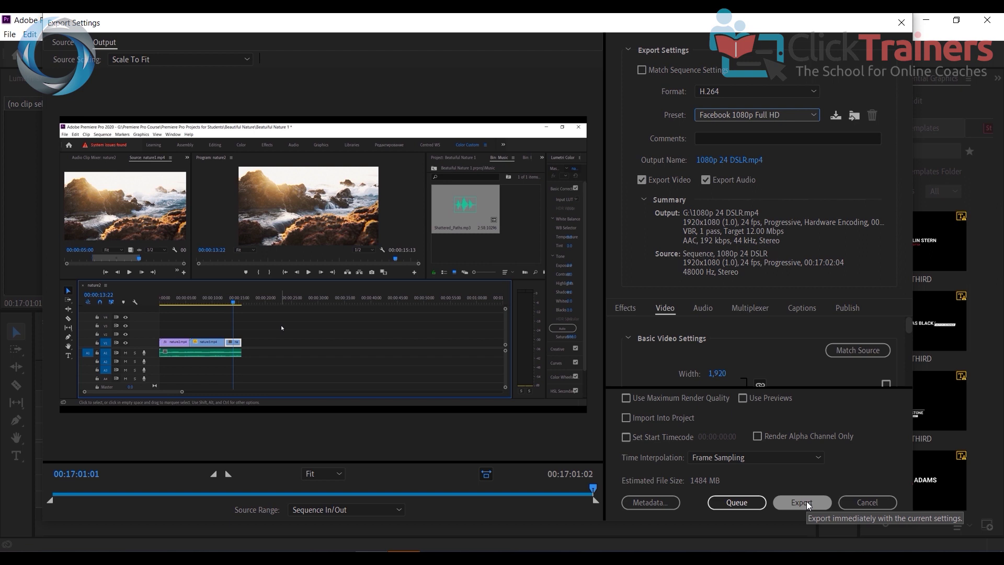
- Set the export preset to Match Source - High bitrate
left_click(779, 118)
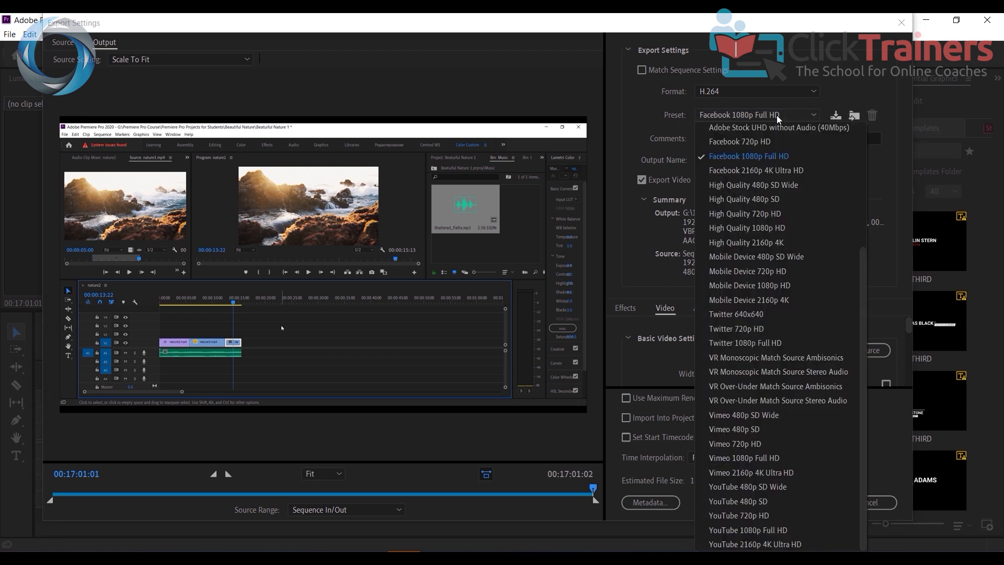
scroll(753, 173, "up", 4)
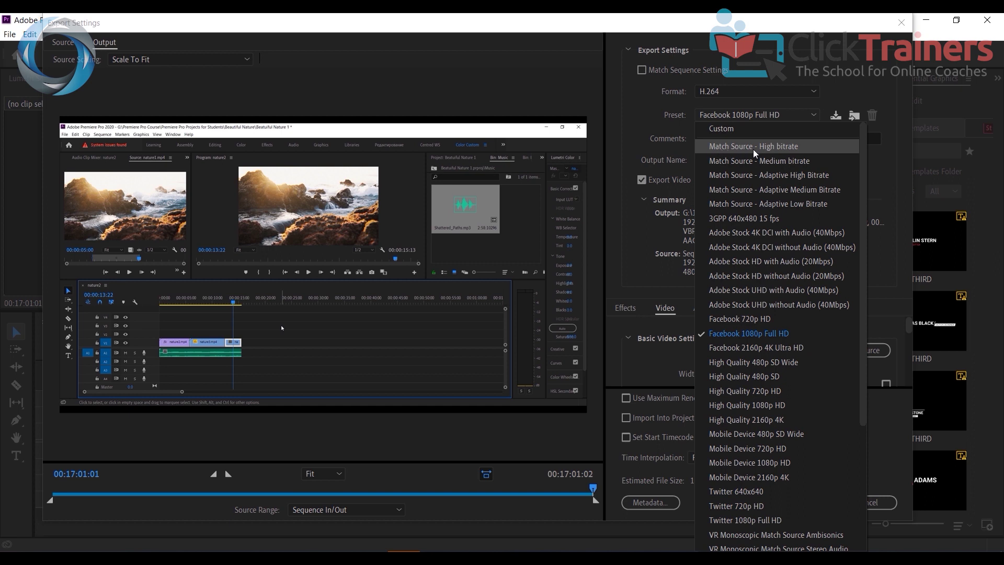
left_click(772, 152)
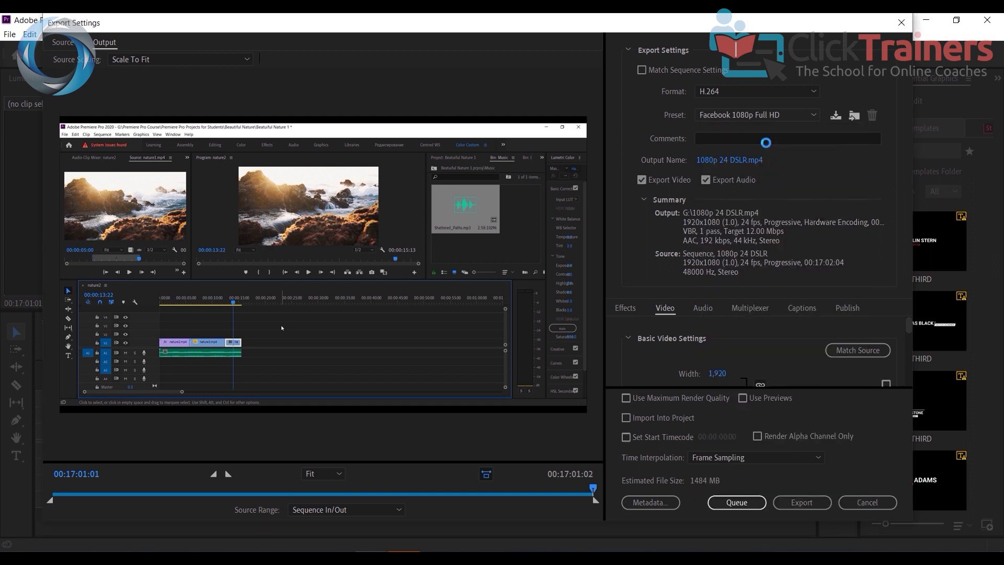
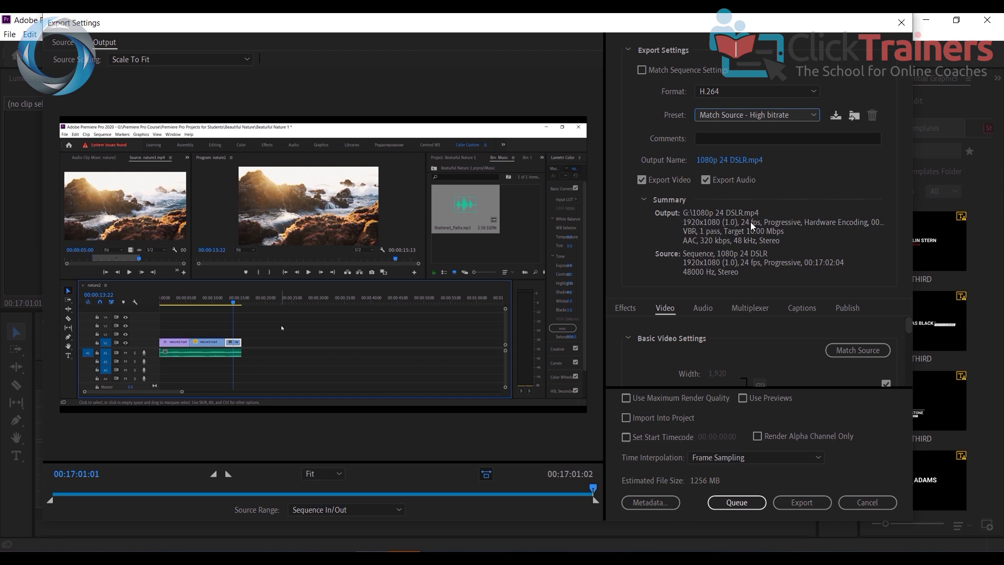
- Set the export preset to Match Source - Adaptive Low Bitrate for a smaller output file
left_click(791, 116)
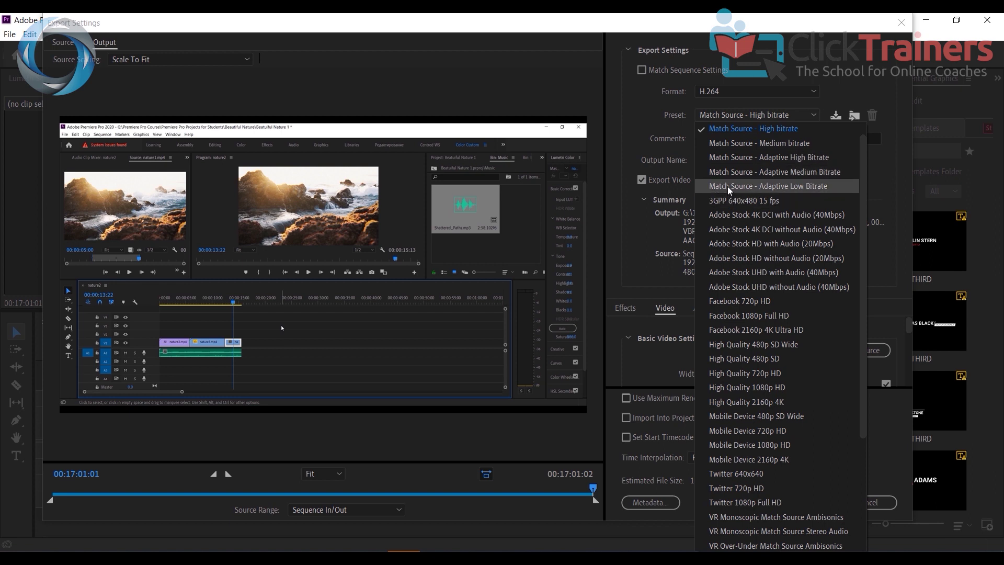
left_click(809, 186)
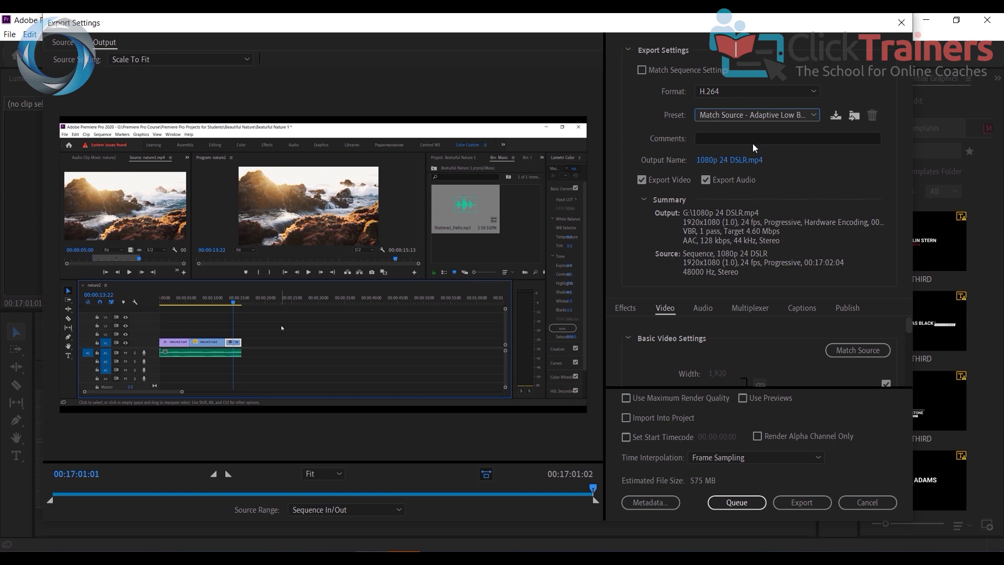
- Switch the export preset from adaptive low bitrate to Match Source - High bitrate
left_click(758, 110)
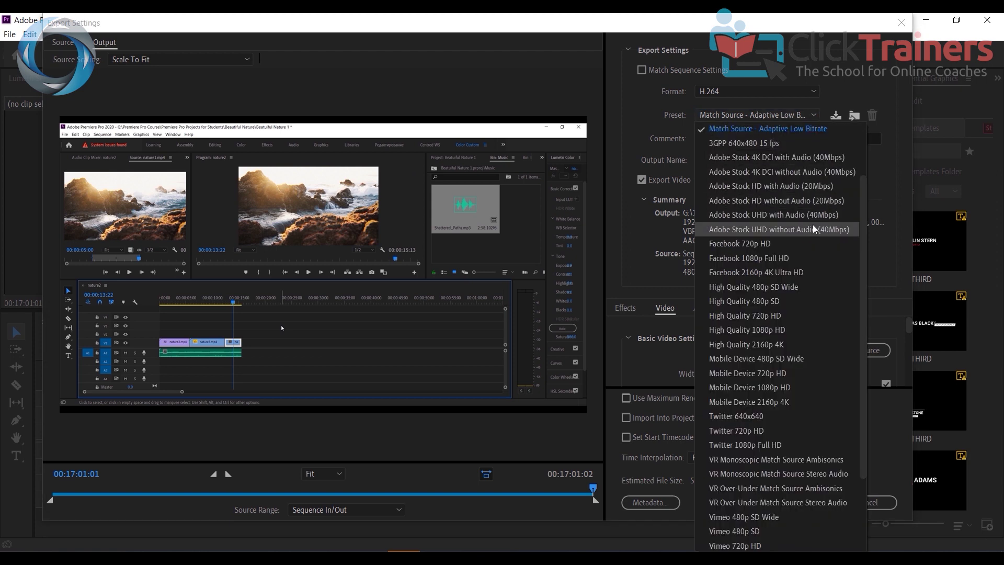
scroll(795, 170, "up", 2)
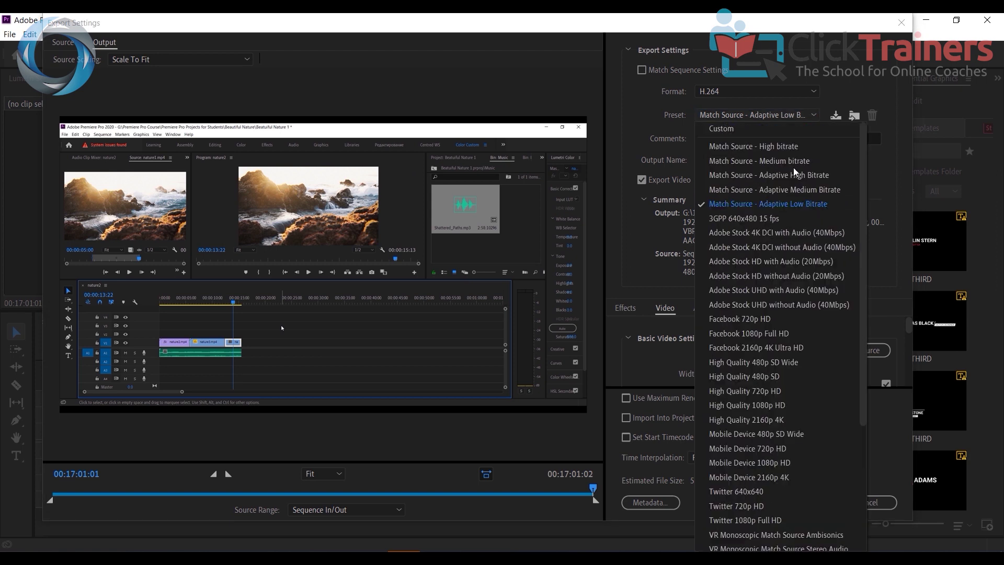
left_click(764, 148)
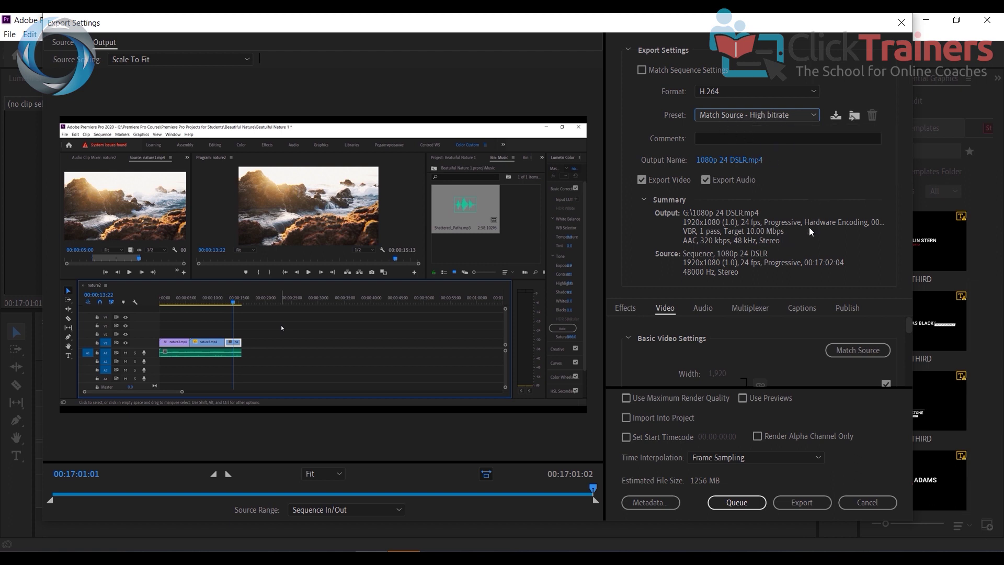
- Set the export preset to High Quality 1080p HD and look over its basic video and bitrate settings
left_click(779, 116)
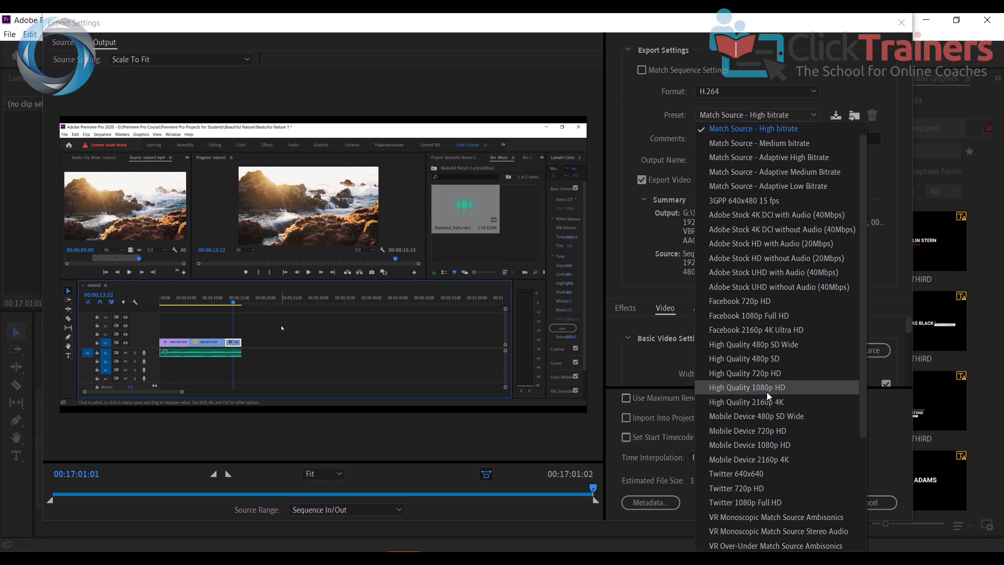
left_click(749, 388)
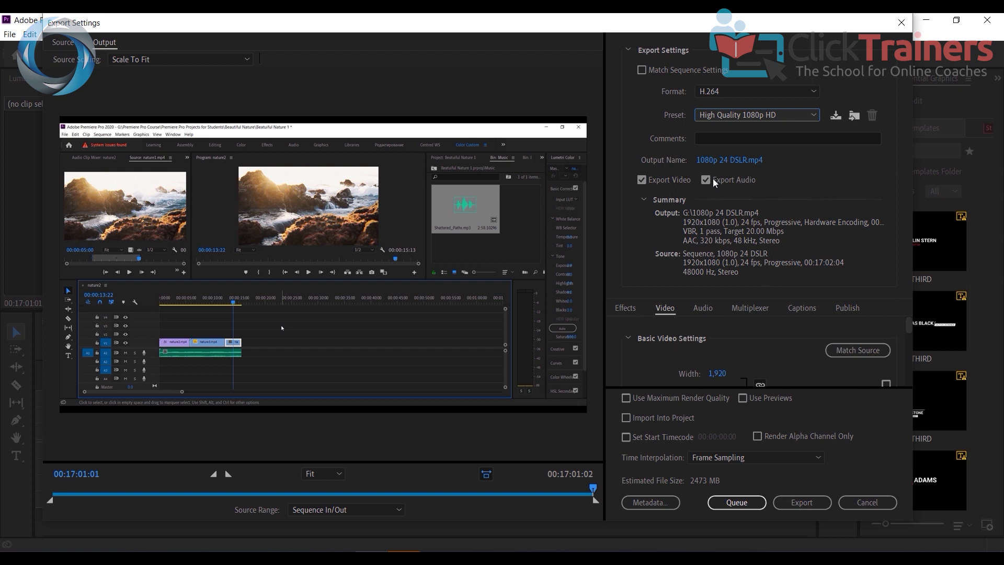
left_click(629, 49)
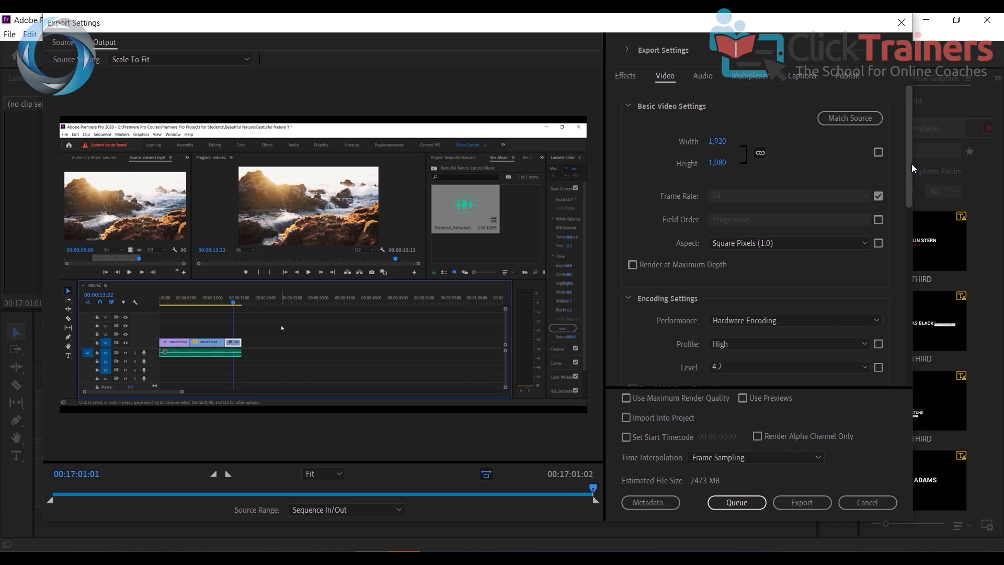
left_click_drag(909, 165, 929, 343)
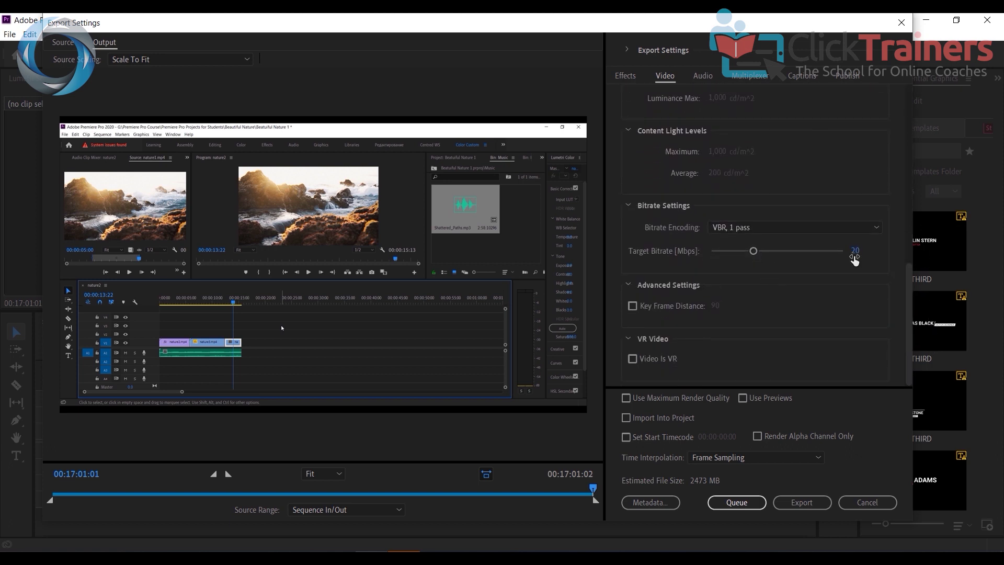
left_click_drag(912, 280, 895, 88)
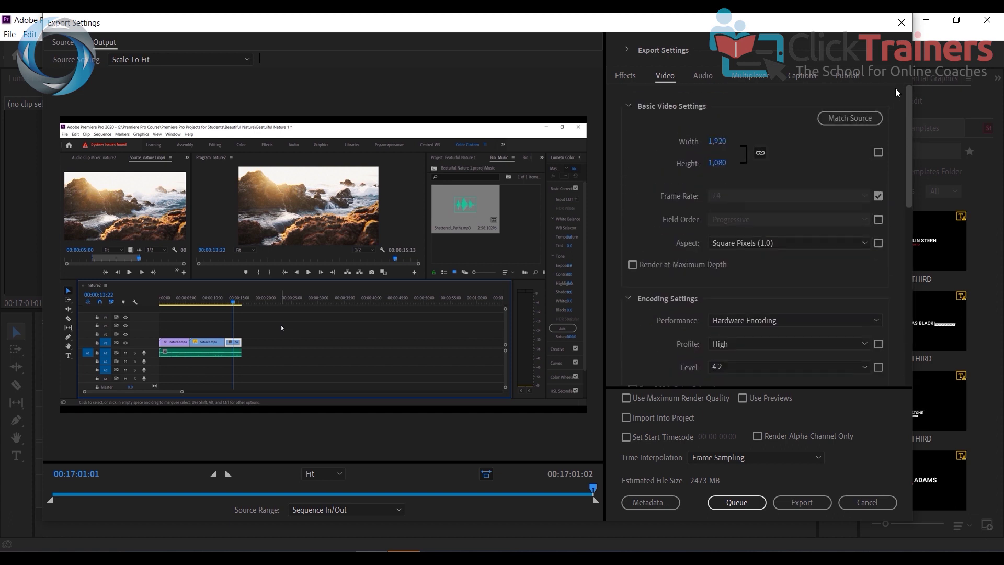
left_click(628, 50)
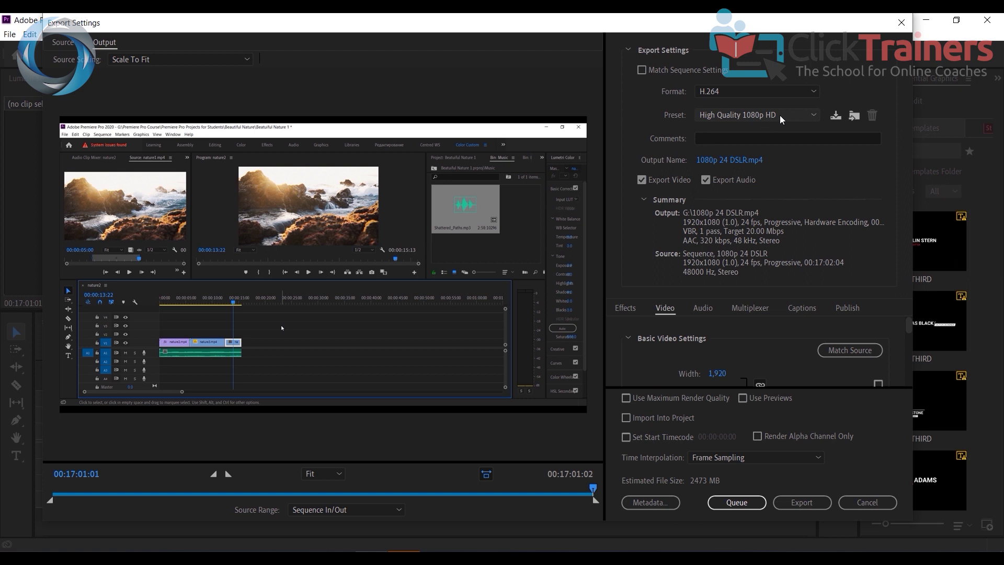
- Apply the Match Source - High bitrate preset and raise its target bitrate to about 16 Mbps
left_click(783, 115)
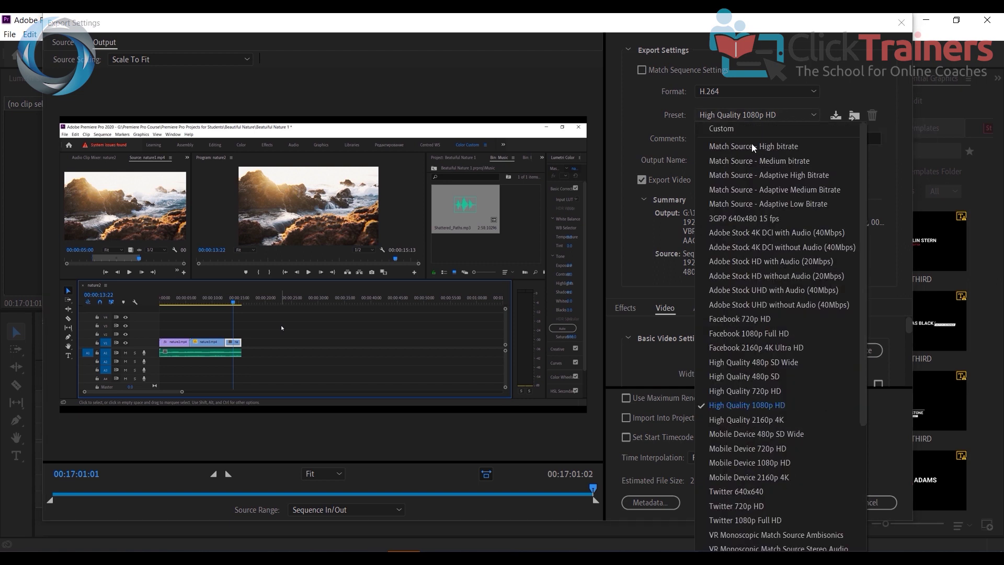
left_click(756, 147)
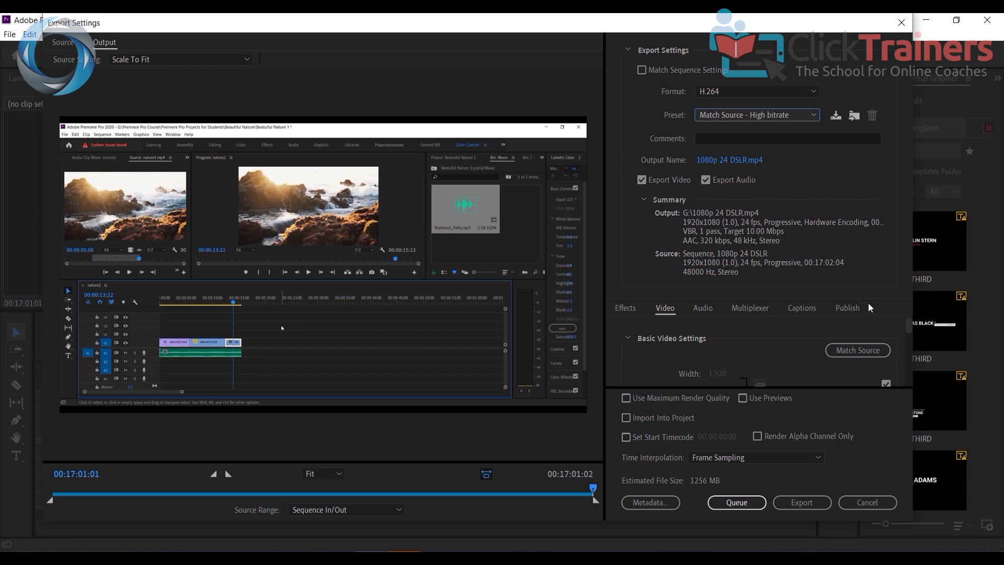
left_click_drag(911, 327, 914, 370)
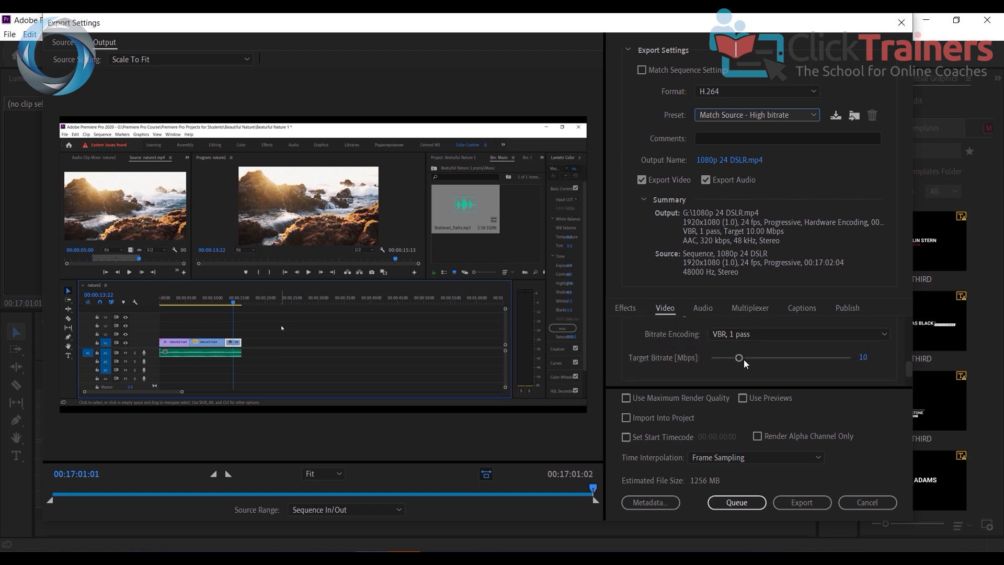
left_click_drag(744, 359, 754, 363)
left_click_drag(759, 368, 759, 367)
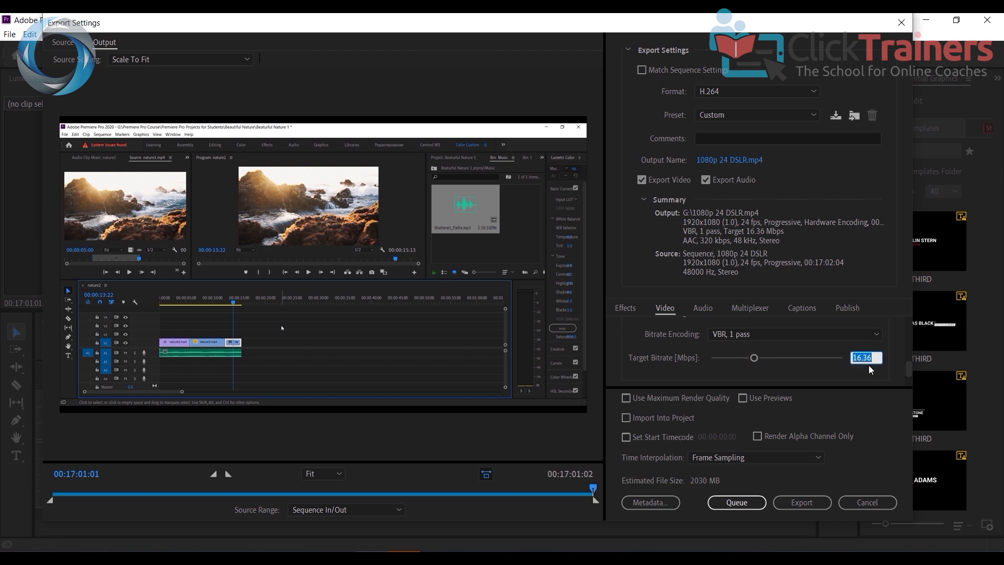
type("160")
key("Return")
- Reset the export preset to Match Source - High bitrate and compare it with the other presets on offer
left_click(739, 114)
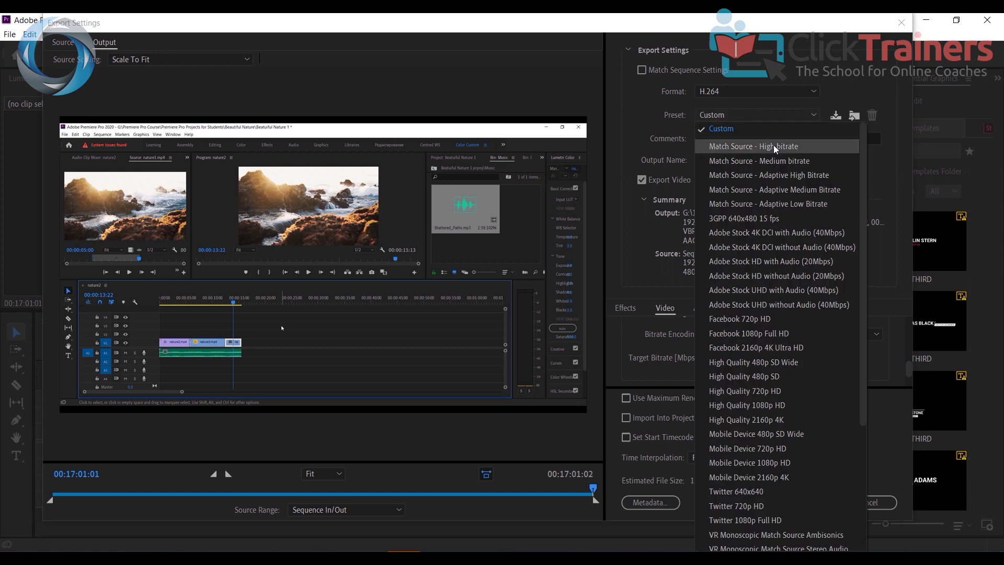
left_click(776, 148)
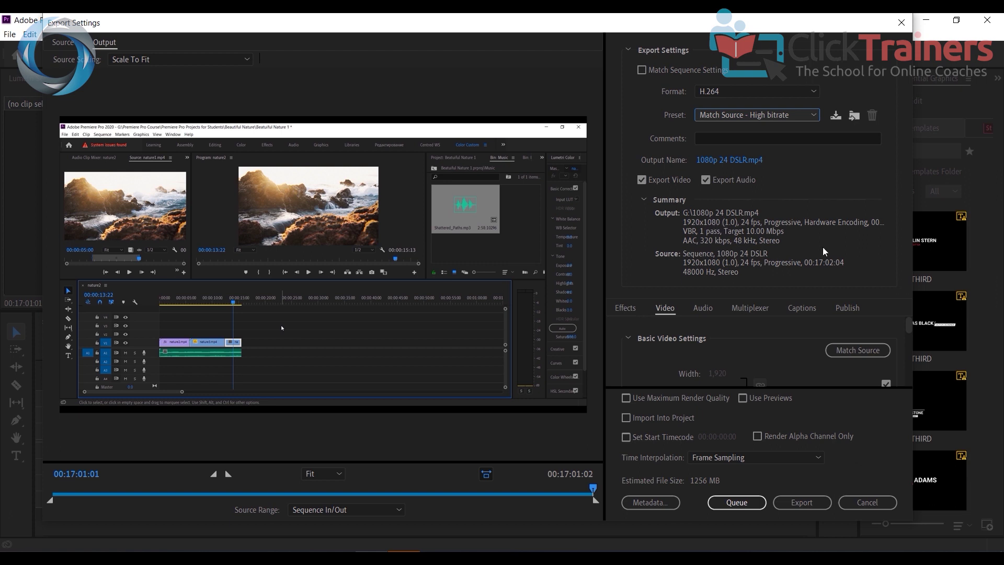
left_click(758, 114)
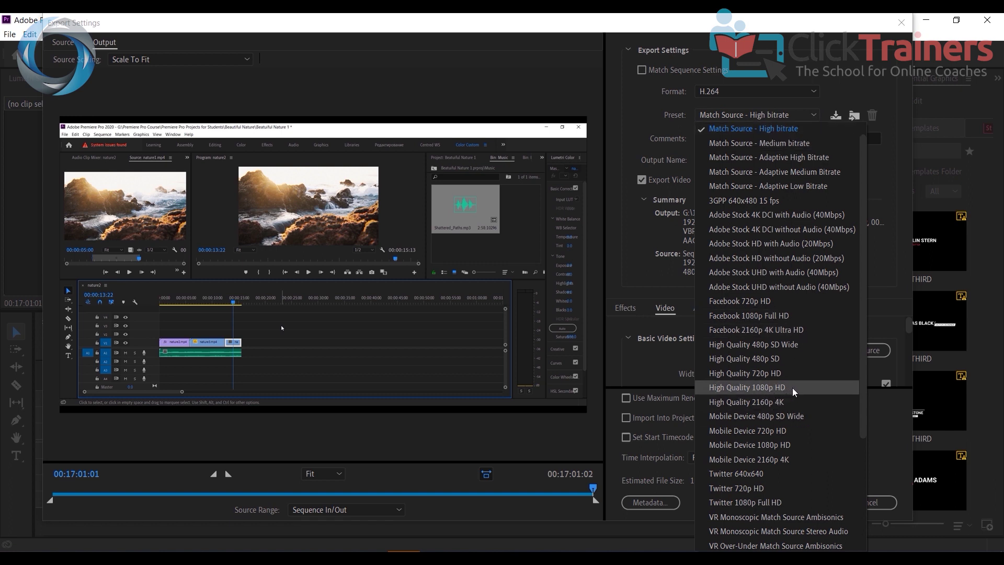
left_click(645, 117)
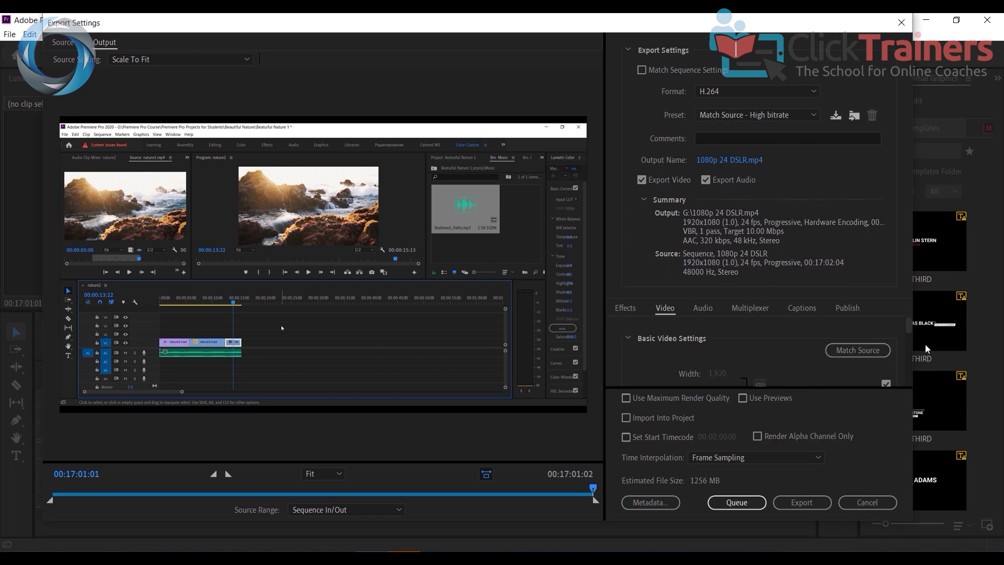
- Examine the preset's video settings from frame size matching down to encoding and bitrate options
left_click_drag(911, 326, 909, 316)
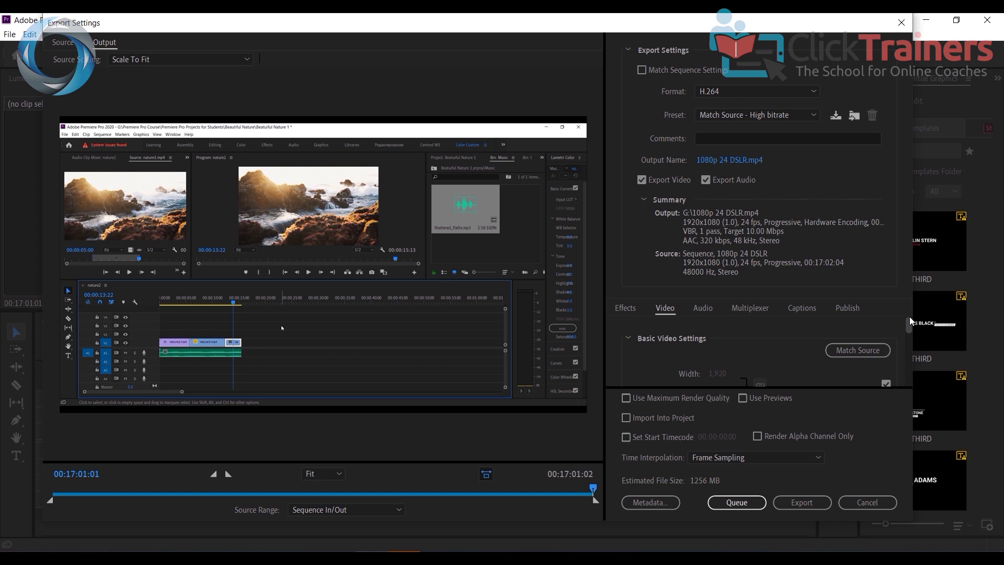
left_click(628, 45)
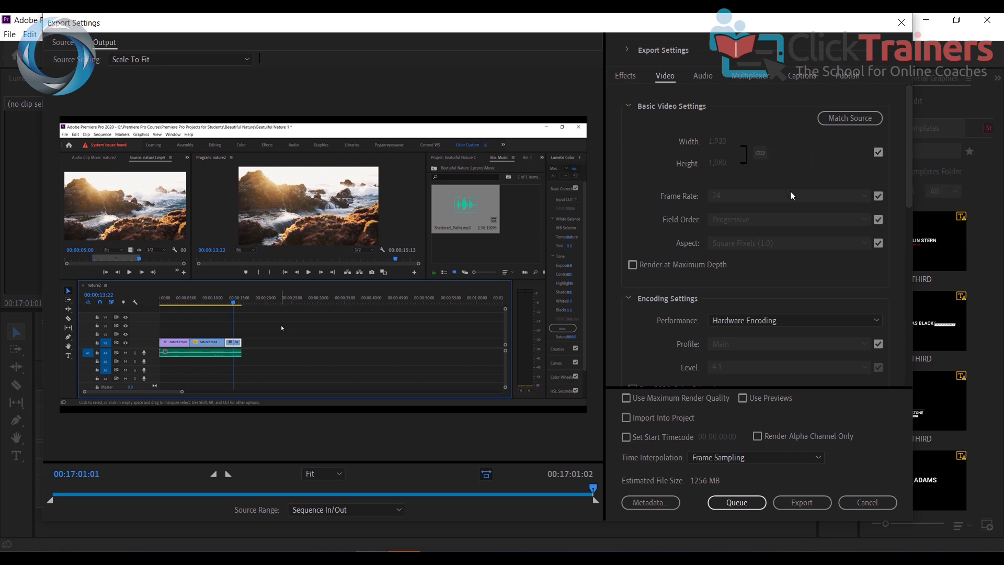
left_click(878, 152)
left_click(879, 153)
scroll(792, 300, "down", 10)
scroll(792, 299, "down", 5)
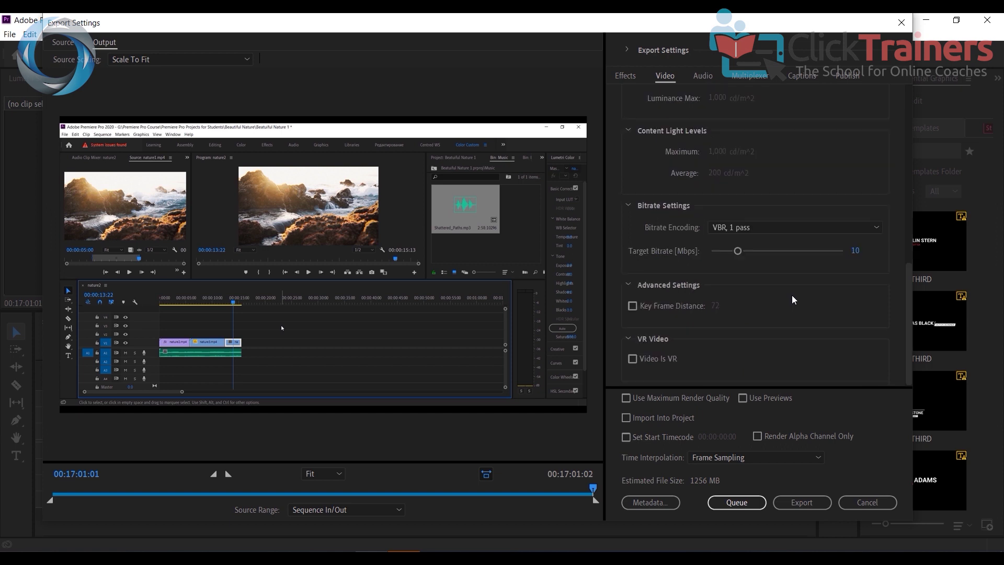
scroll(792, 295, "up", 15)
scroll(711, 118, "down", 10)
- Set the target bitrate to 16 Mbps and keep the bitrate encoding at VBR, 1 pass
left_click_drag(742, 251, 756, 252)
left_click(863, 252)
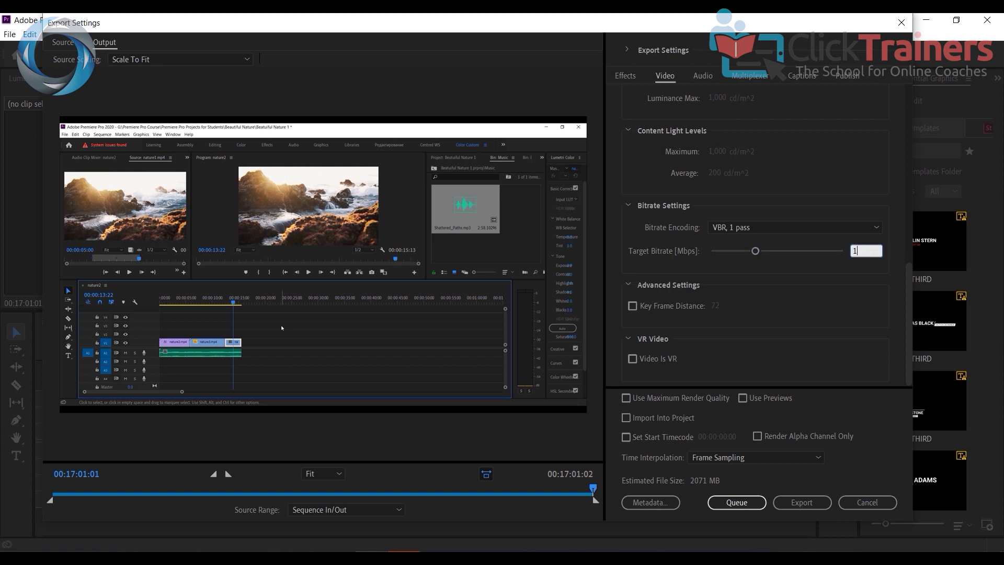
type("16")
key("Return")
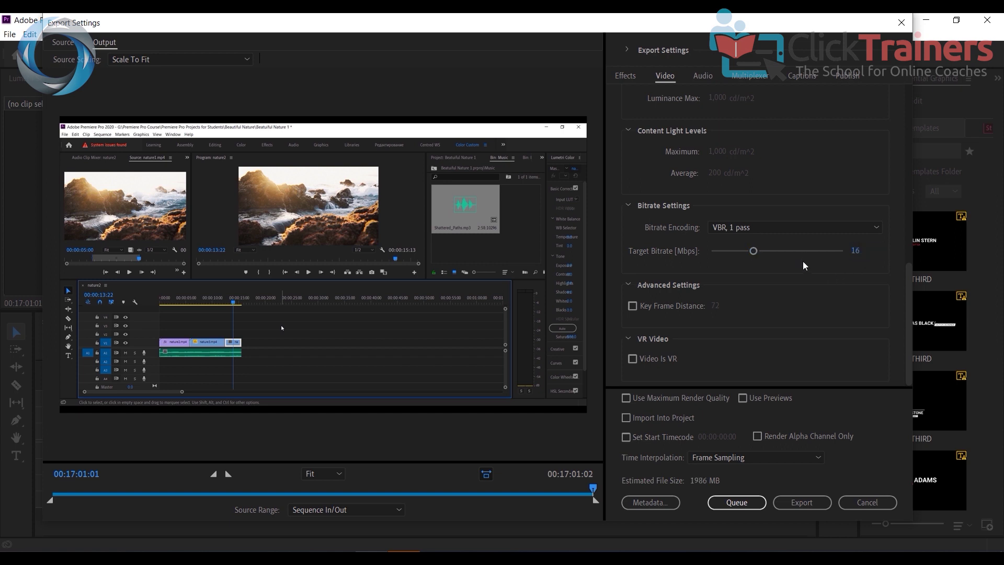
left_click(745, 228)
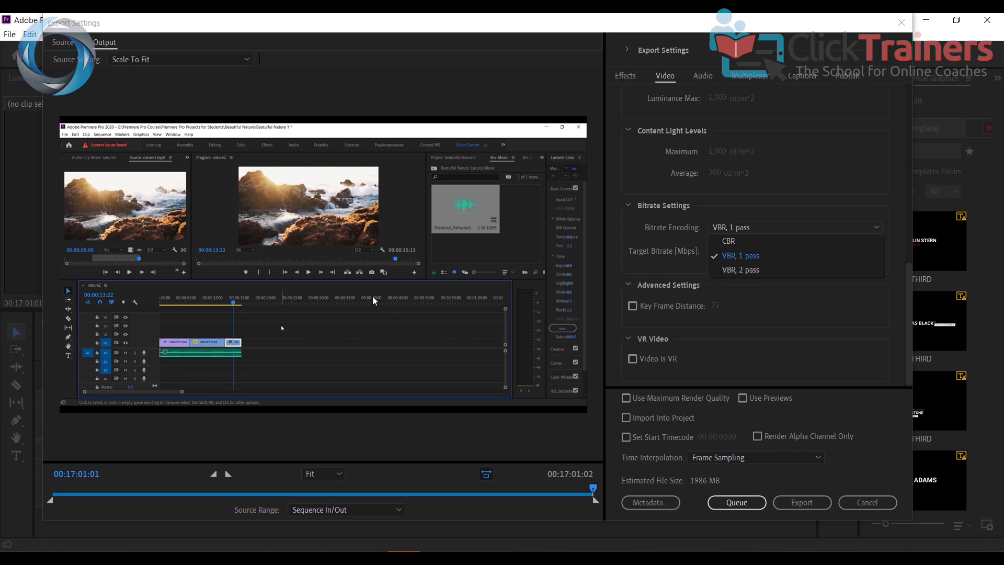
left_click(767, 256)
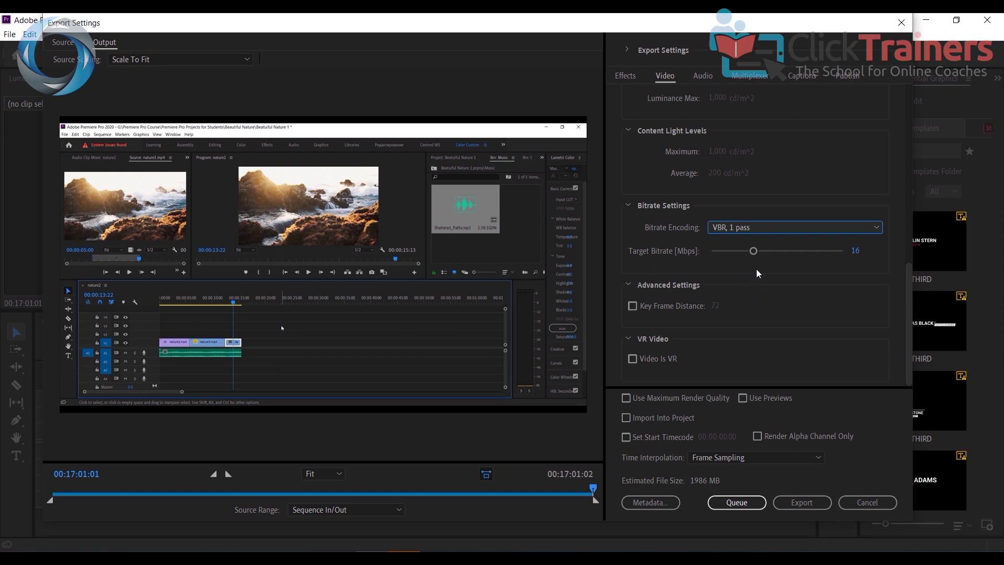
- Review the Render at Maximum Depth option, encoding settings and bitrate settings of the customized export
scroll(755, 268, "up", 8)
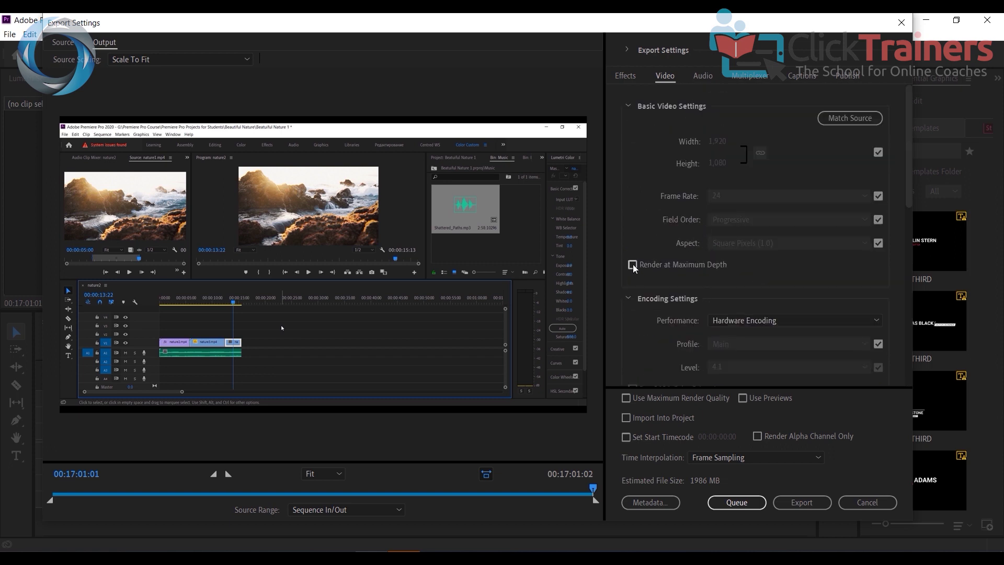
mouse_move(647, 267)
scroll(704, 271, "down", 10)
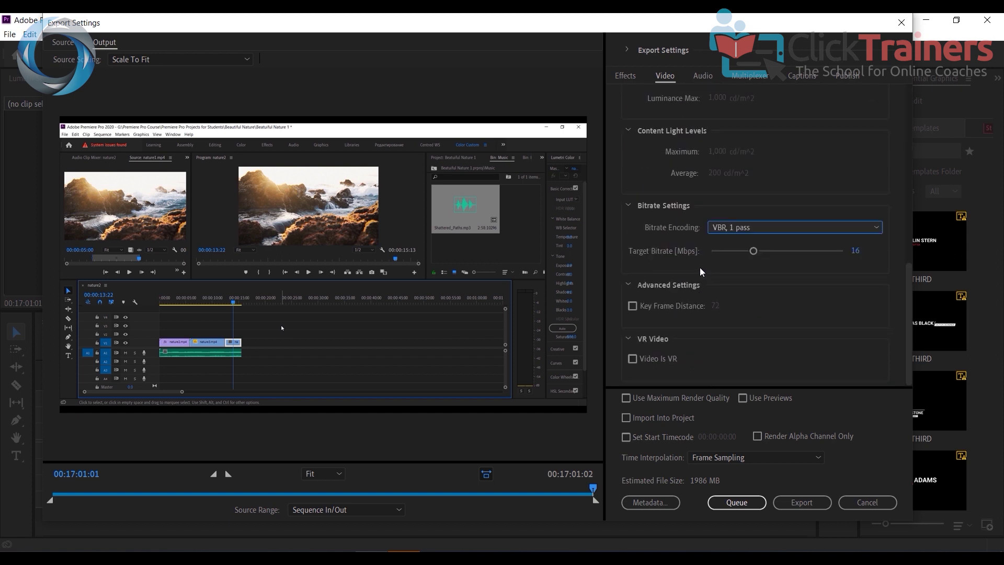
scroll(695, 246, "up", 8)
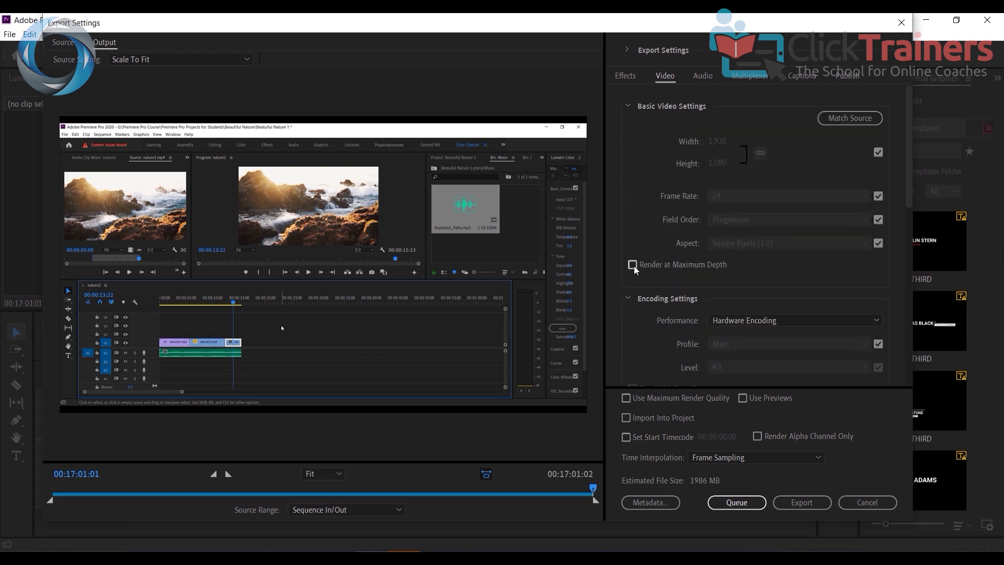
scroll(742, 268, "down", 10)
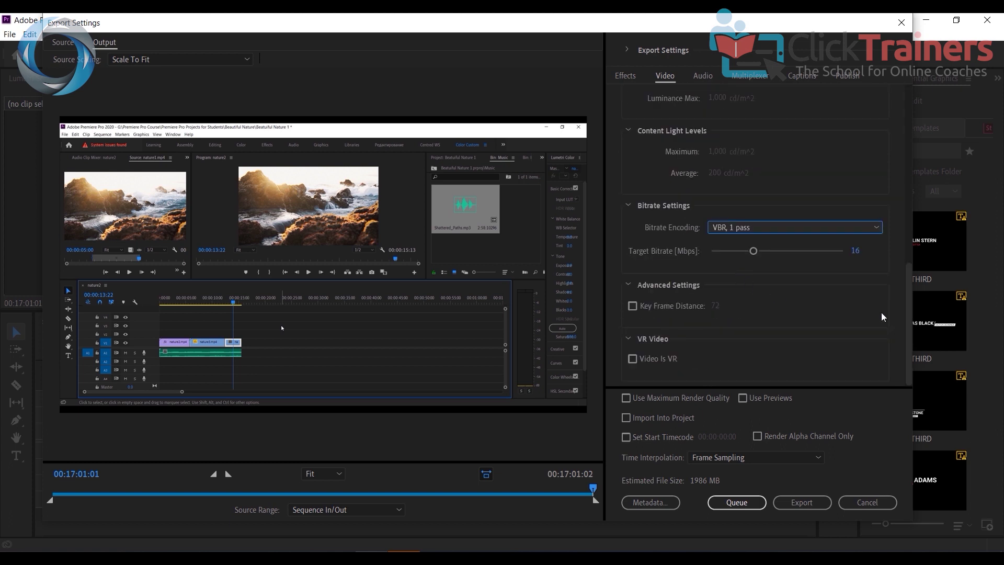
scroll(835, 310, "up", 5)
scroll(826, 312, "down", 5)
scroll(818, 312, "up", 10)
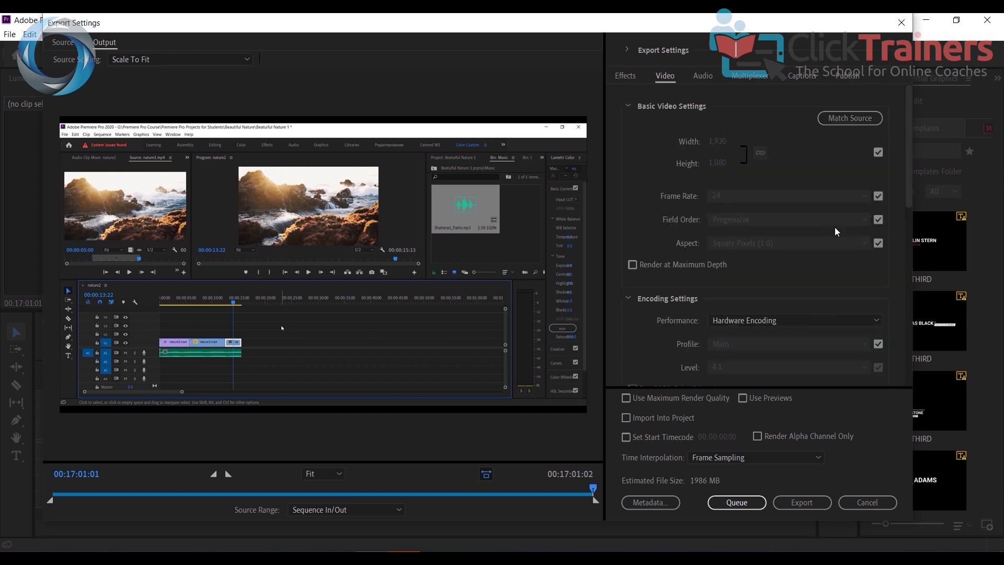
scroll(807, 230, "down", 10)
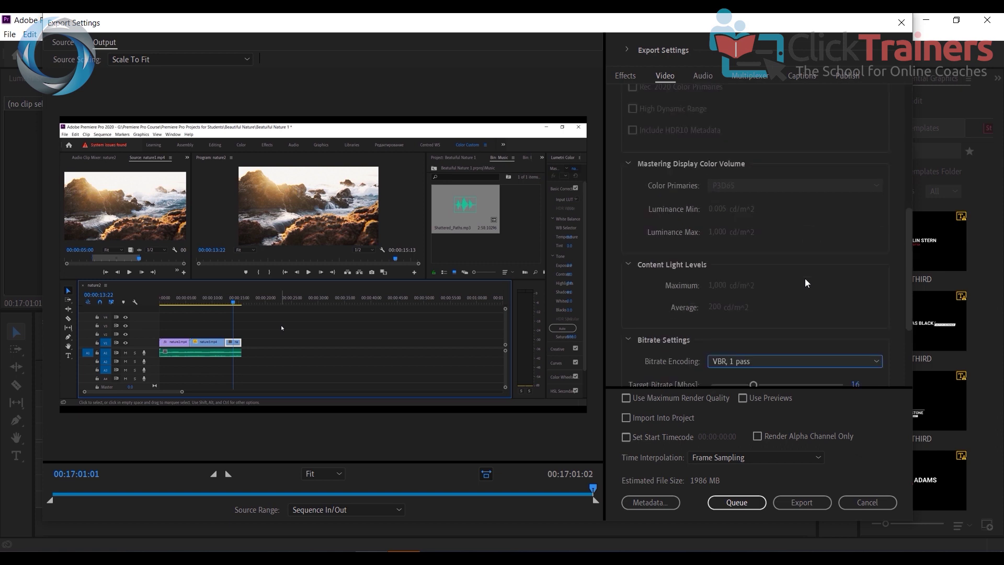
scroll(806, 279, "up", 10)
scroll(799, 259, "down", 10)
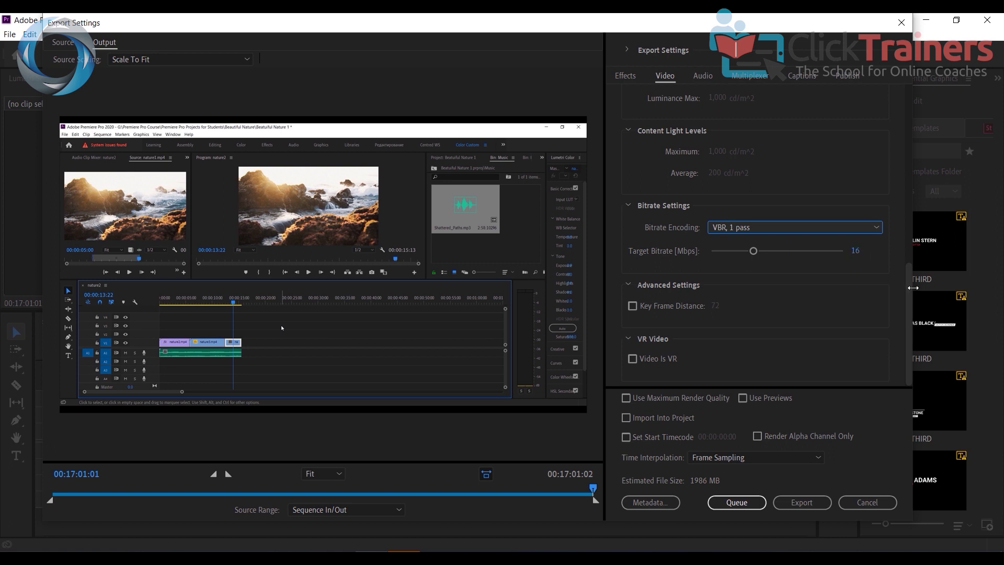
left_click_drag(911, 288, 746, 76)
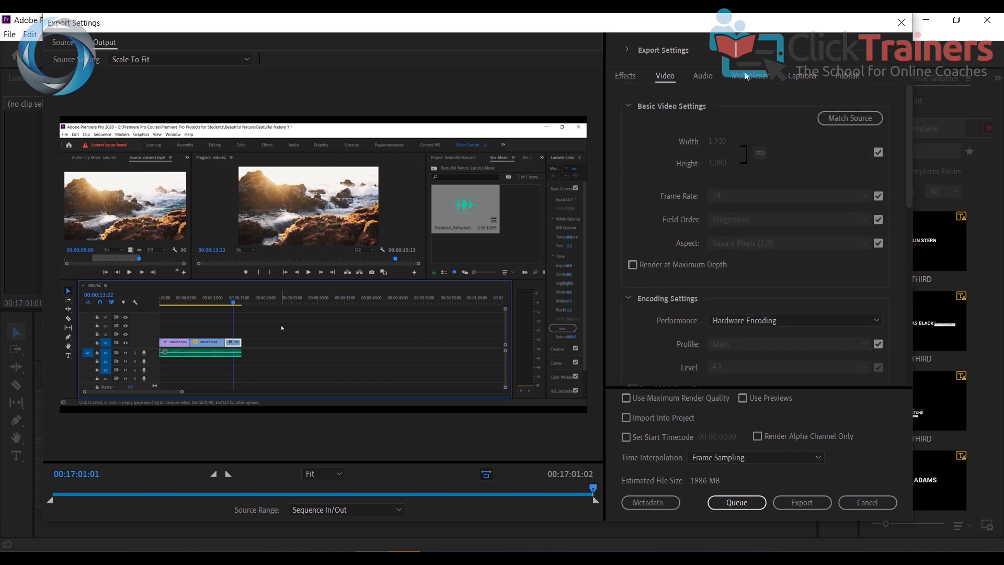
- Check the export summary and look through the preset list while keeping the Custom preset
left_click(628, 49)
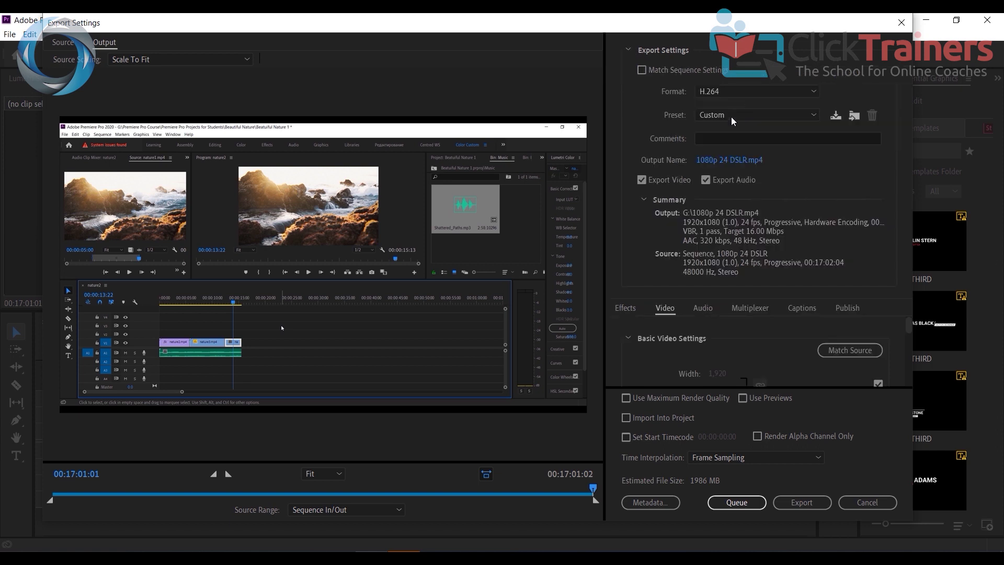
left_click(631, 48)
left_click(761, 119)
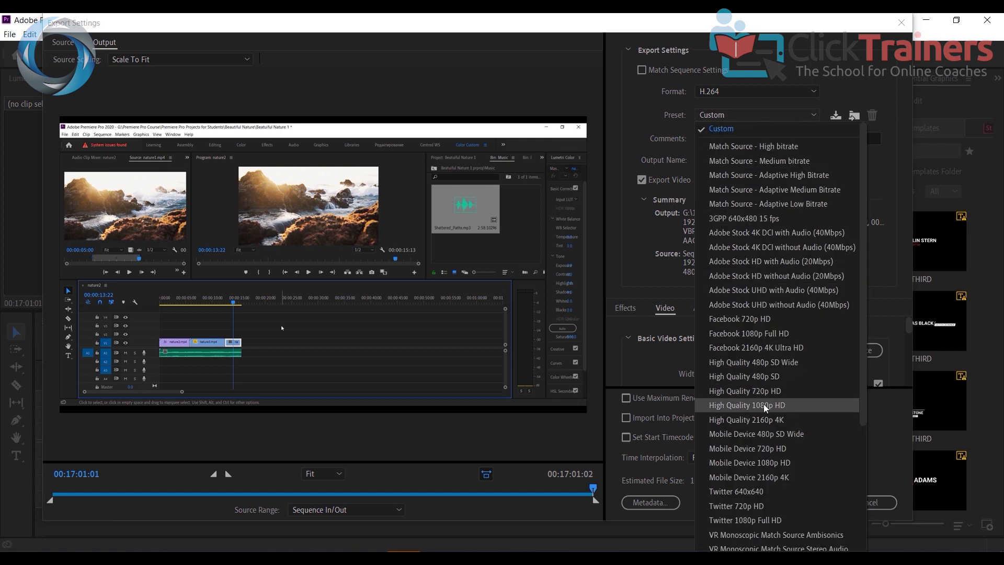
left_click(639, 99)
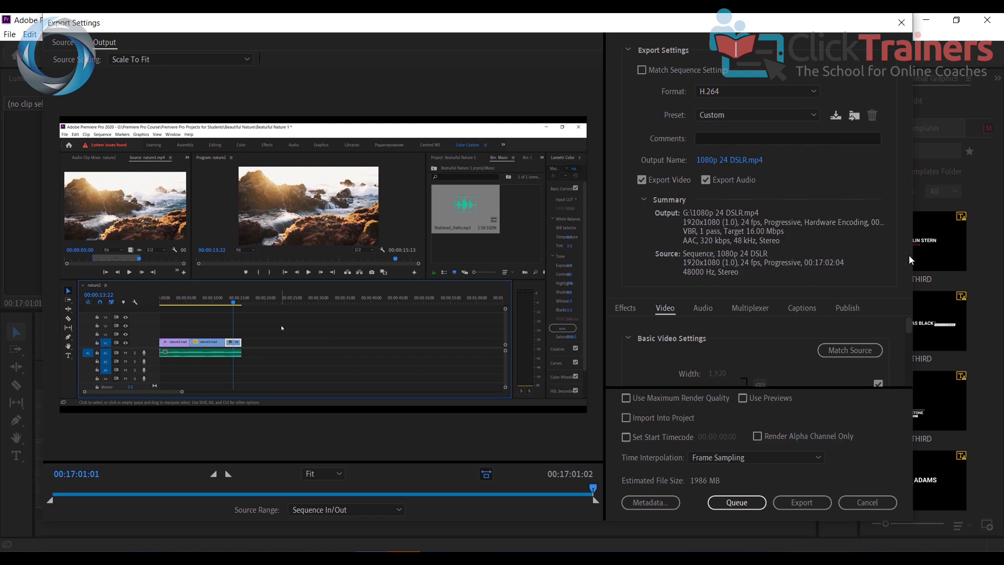
- Review the effects, video and audio export settings, from Lumetri Look / LUT through the target bitrate to the audio format and quality options
left_click(626, 48)
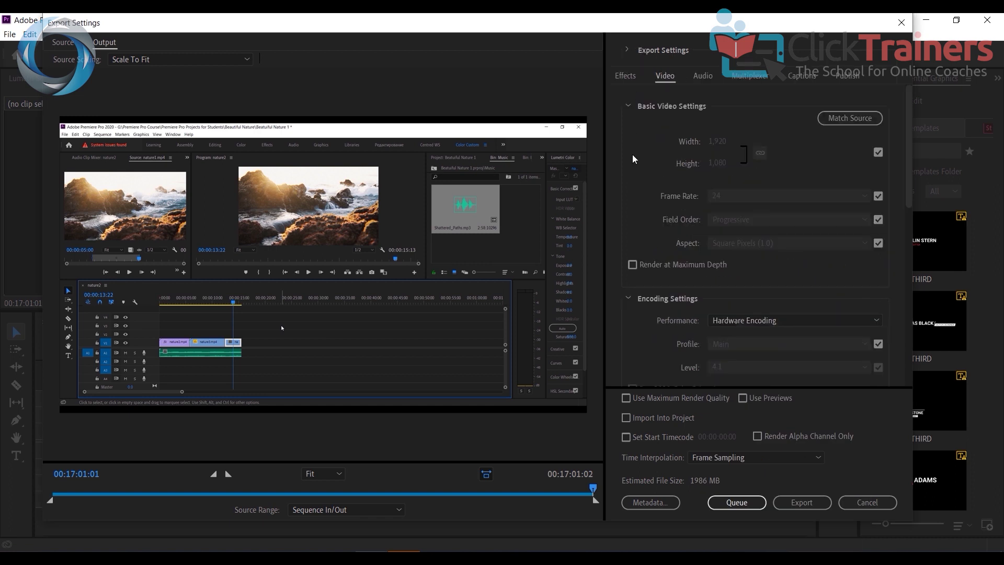
left_click(626, 77)
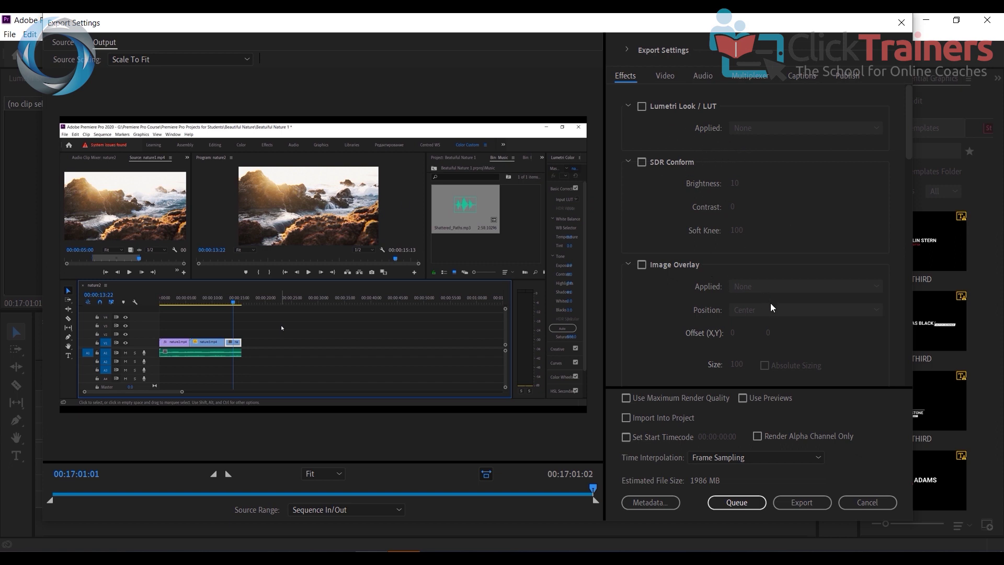
left_click(666, 77)
scroll(746, 202, "down", 10)
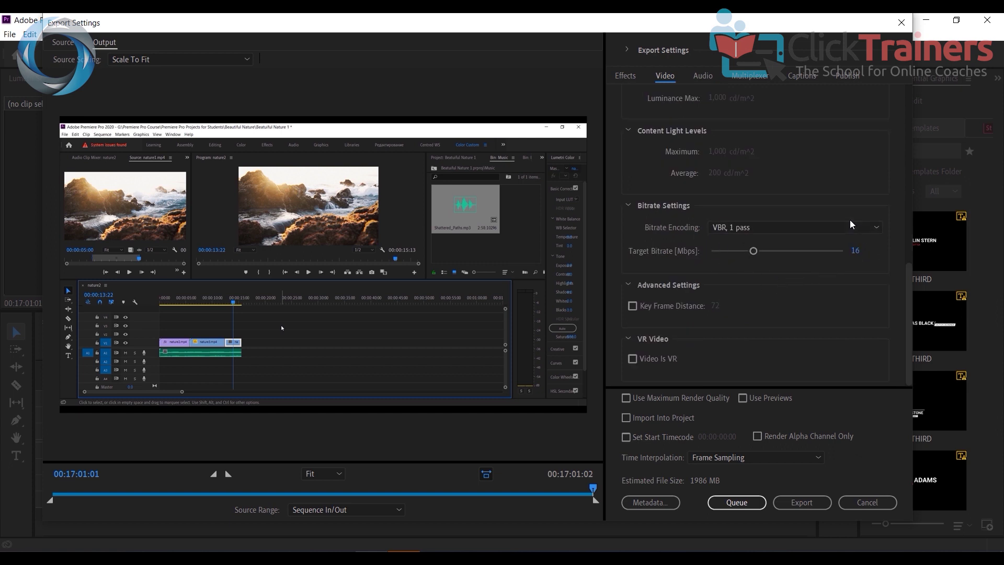
scroll(850, 224, "up", 10)
left_click(702, 76)
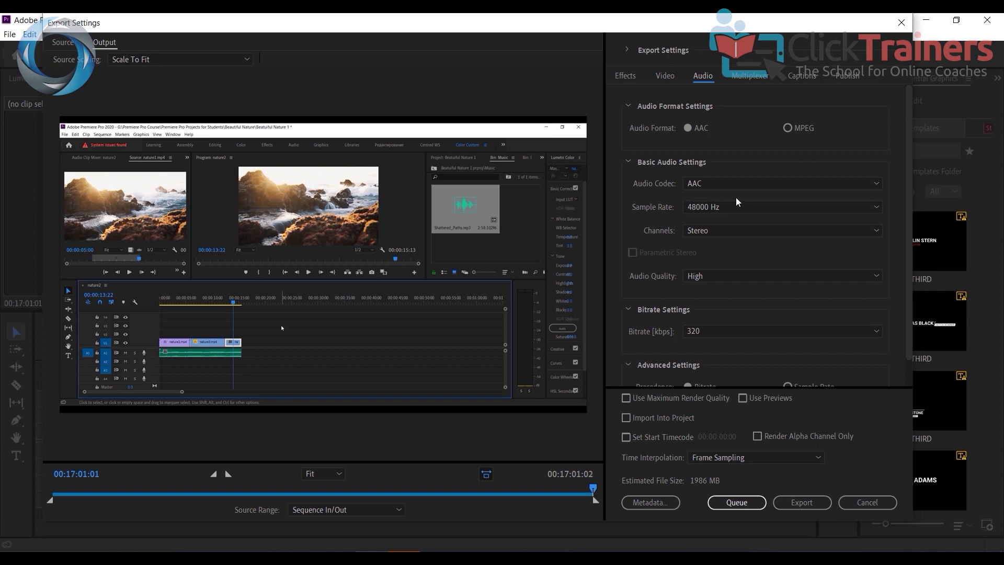
scroll(747, 244, "down", 3)
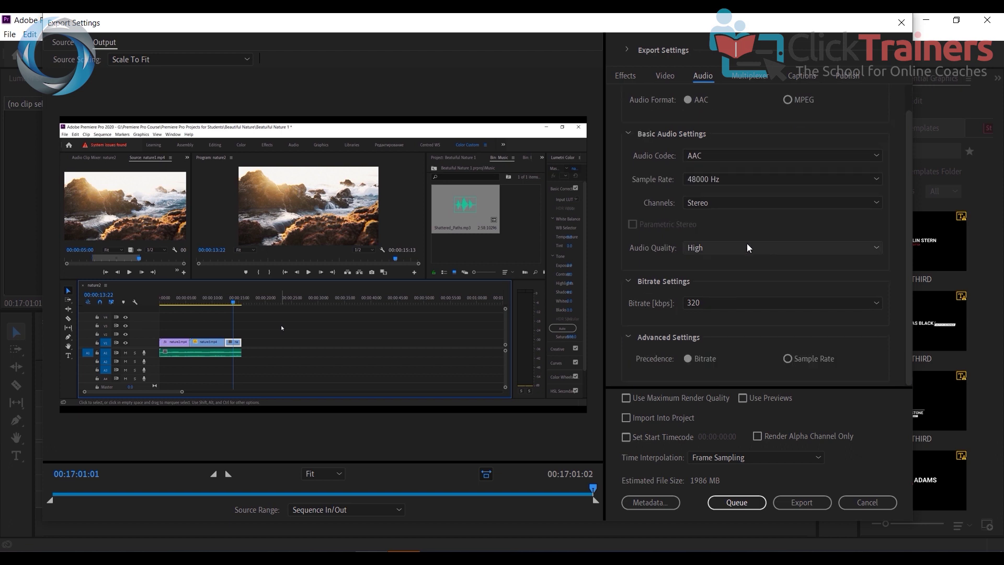
scroll(756, 230, "up", 1)
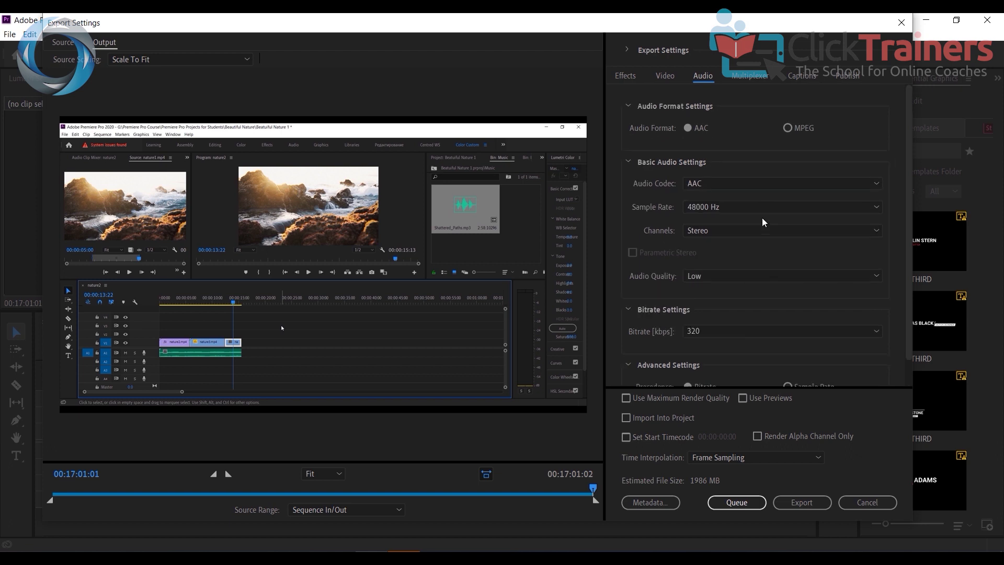
- Look through the multiplexer, captions and publish export options, then return to the effects options and the export summary
left_click(756, 76)
left_click(801, 77)
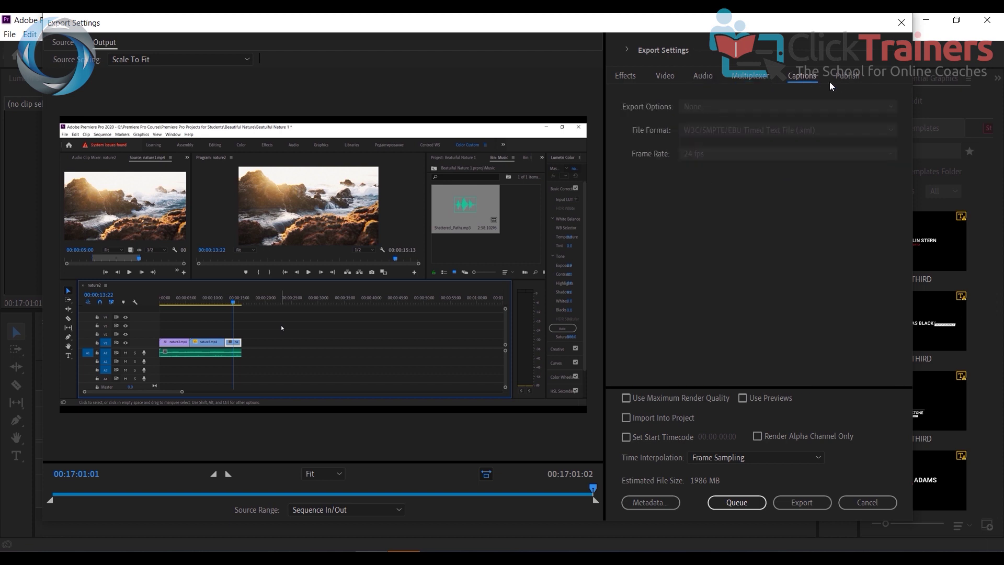
left_click(848, 76)
scroll(749, 226, "down", 5)
scroll(749, 226, "up", 5)
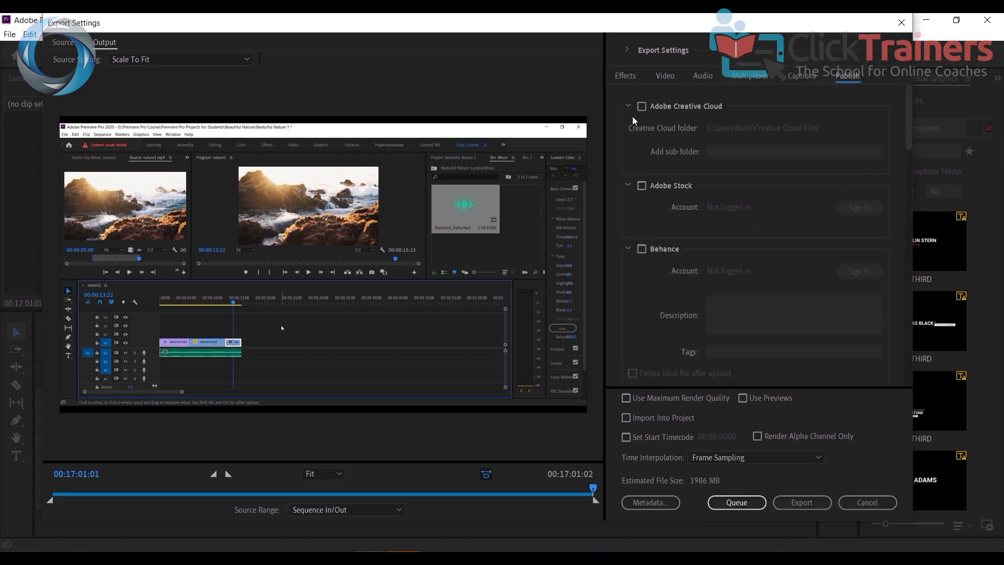
left_click(622, 76)
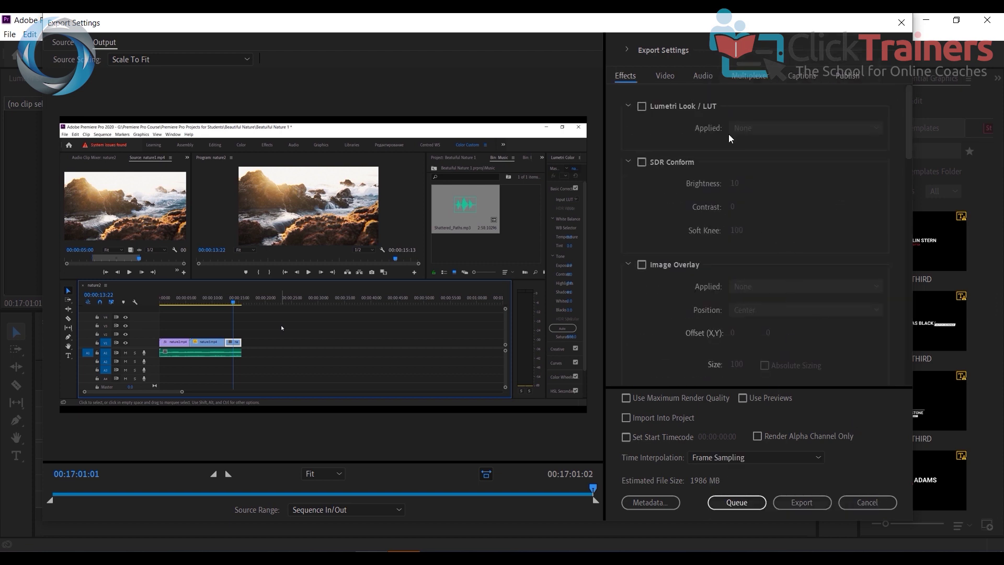
left_click(627, 49)
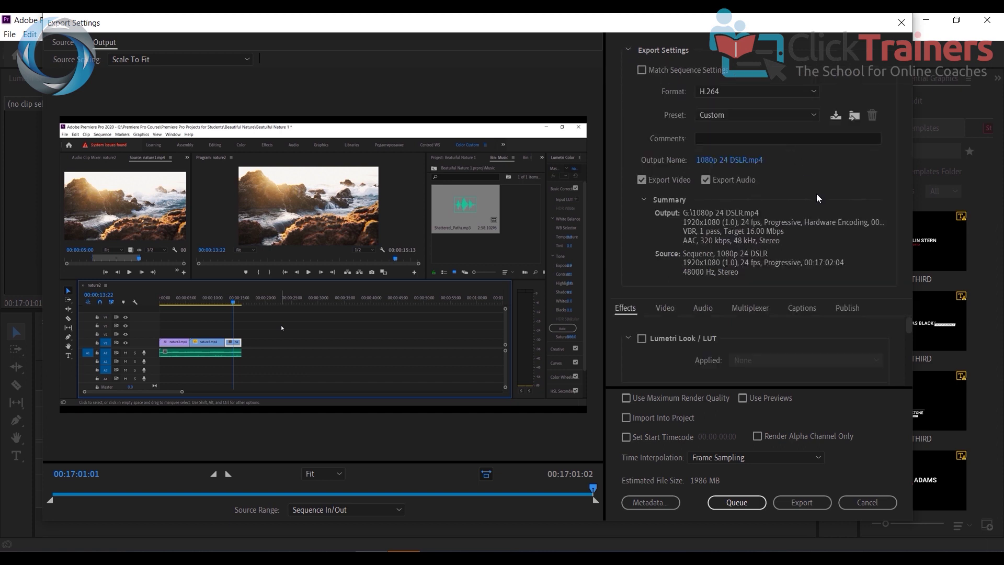
- Choose the YouTube 1080p Full HD export preset and look through the other H.264 presets without changing the choice
left_click(786, 115)
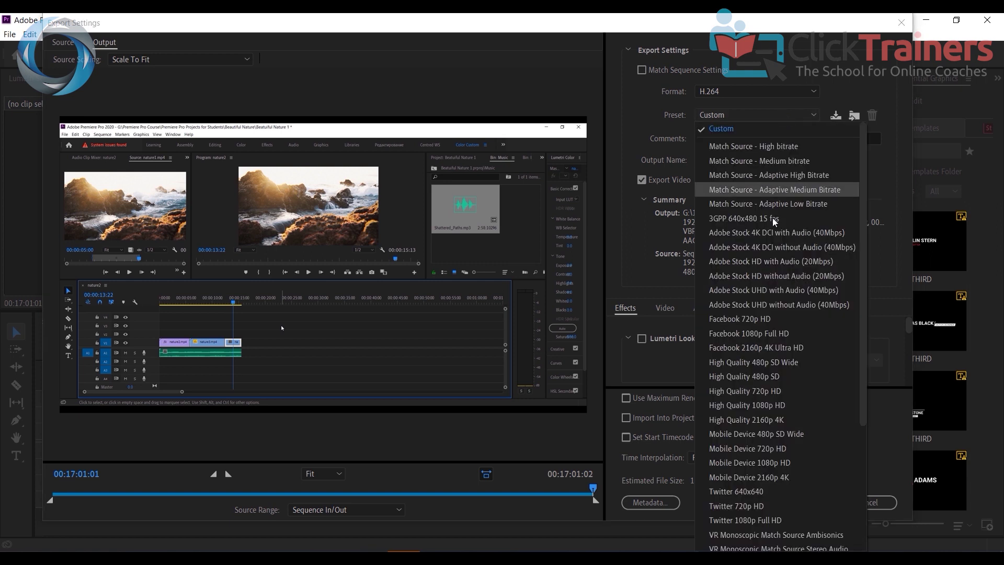
scroll(776, 237, "down", 4)
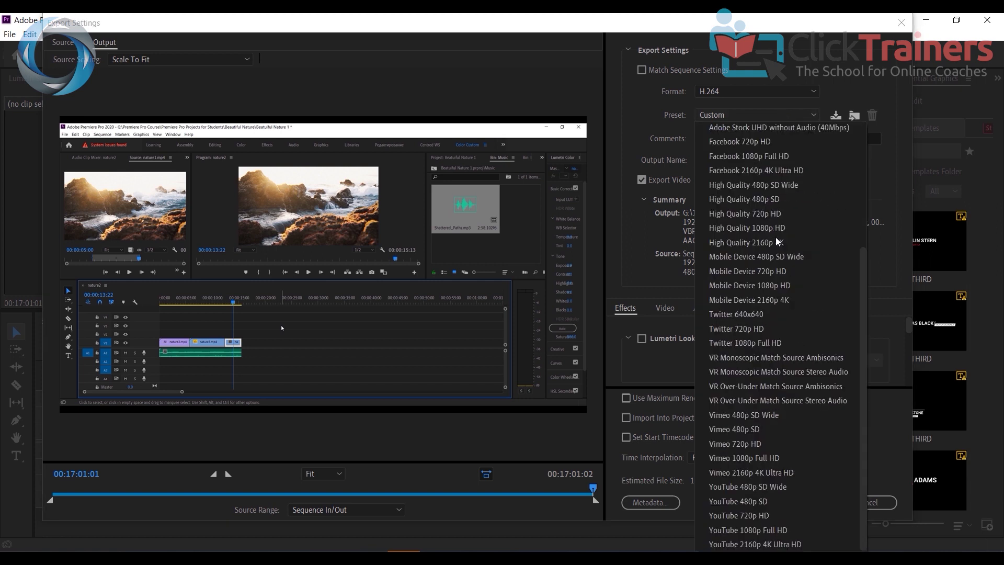
left_click(776, 532)
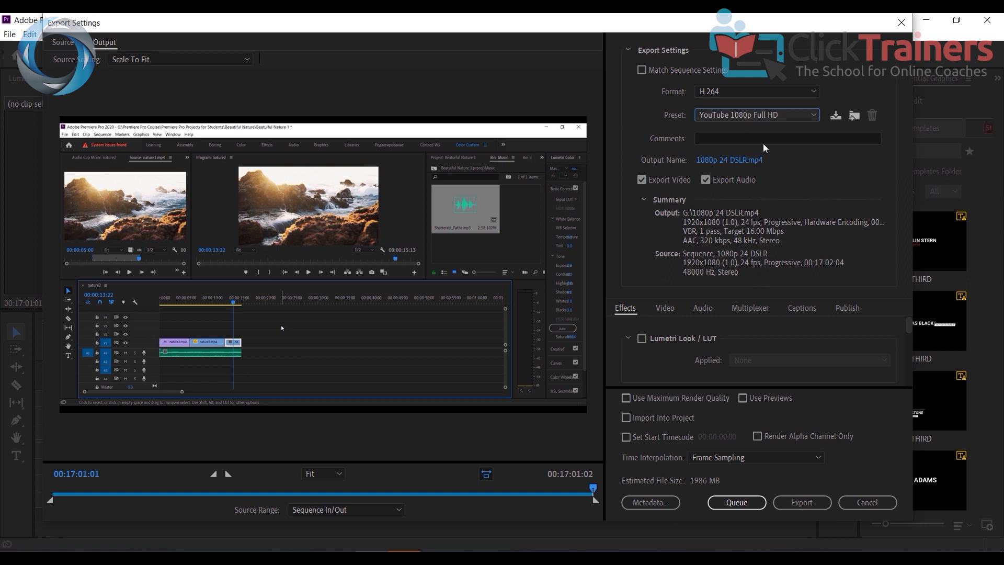
left_click(781, 120)
scroll(824, 250, "up", 4)
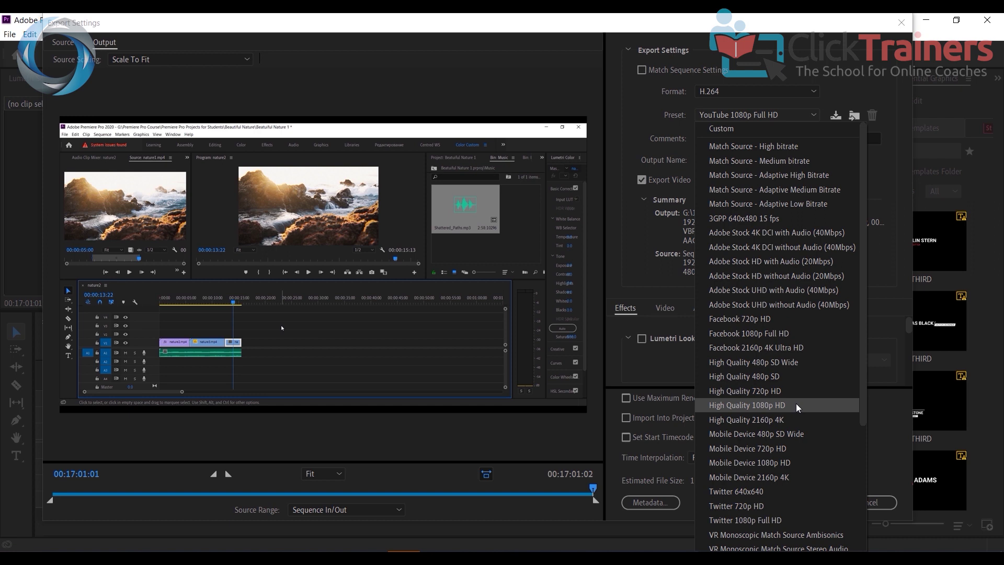
left_click(649, 254)
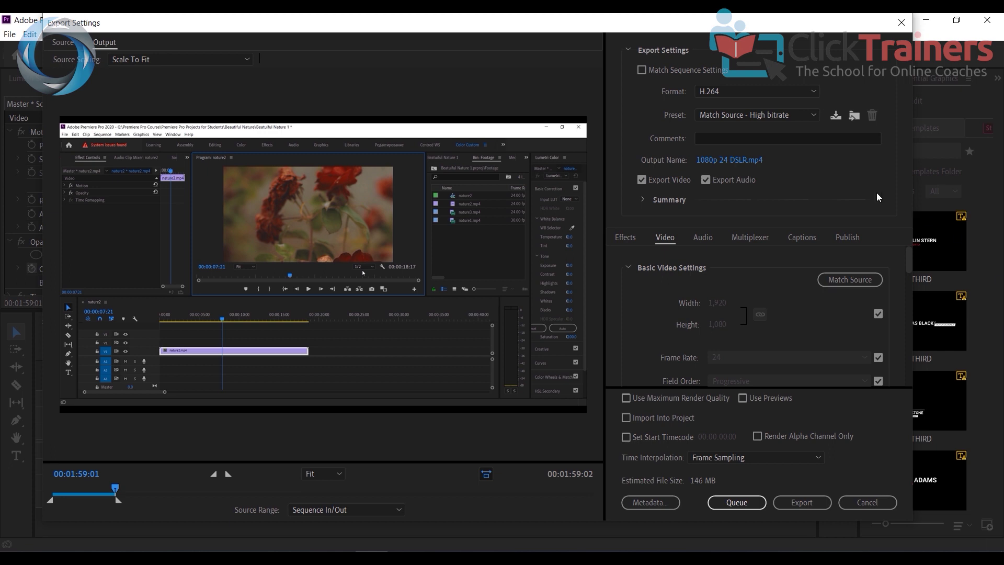
- Apply the YouTube 480p SD export preset to the 1080p 24 DSLR sequence
left_click(728, 115)
scroll(814, 273, "down", 3)
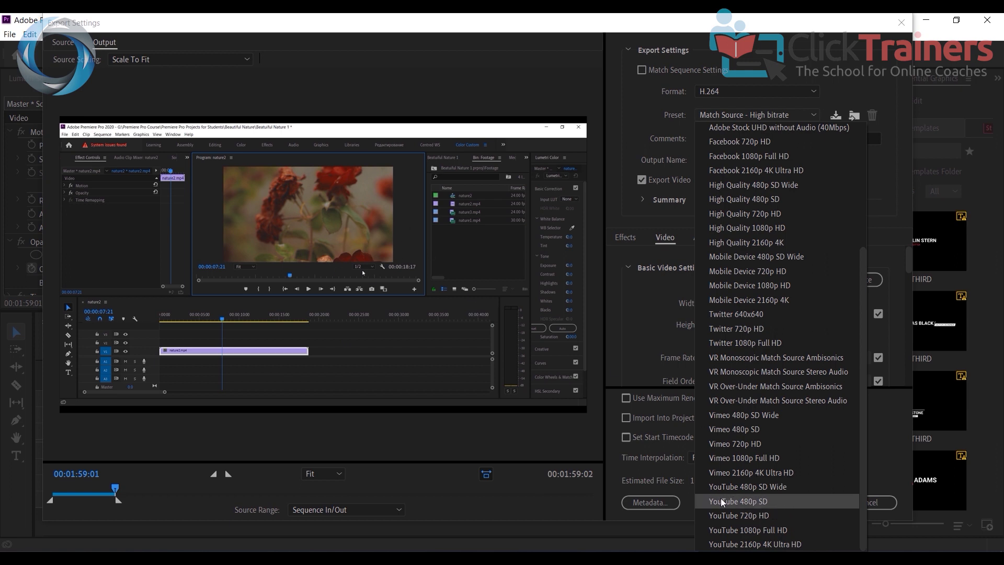
left_click(765, 503)
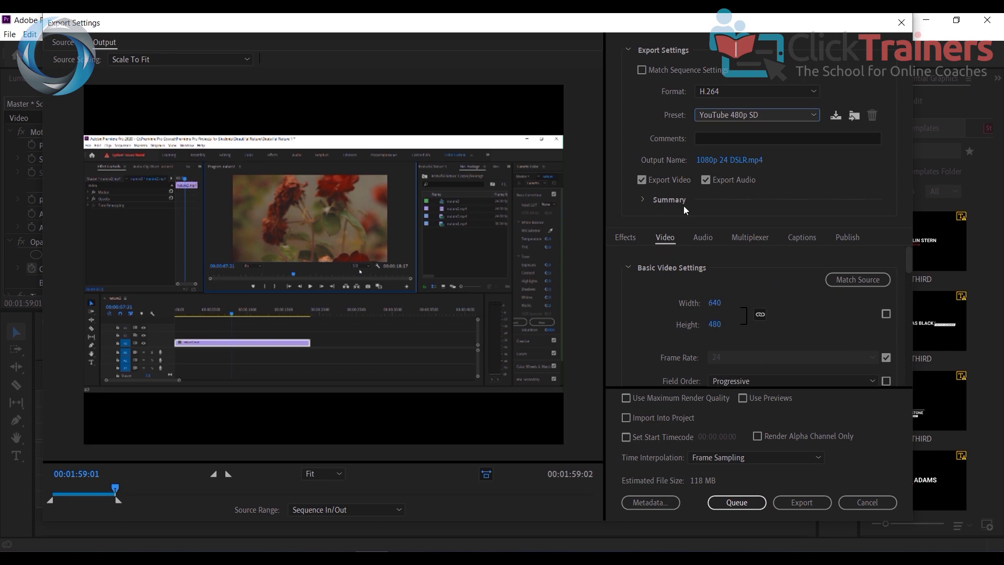
- Set the target bitrate to 1 Mbps in the bitrate settings and export the sequence
left_click(628, 51)
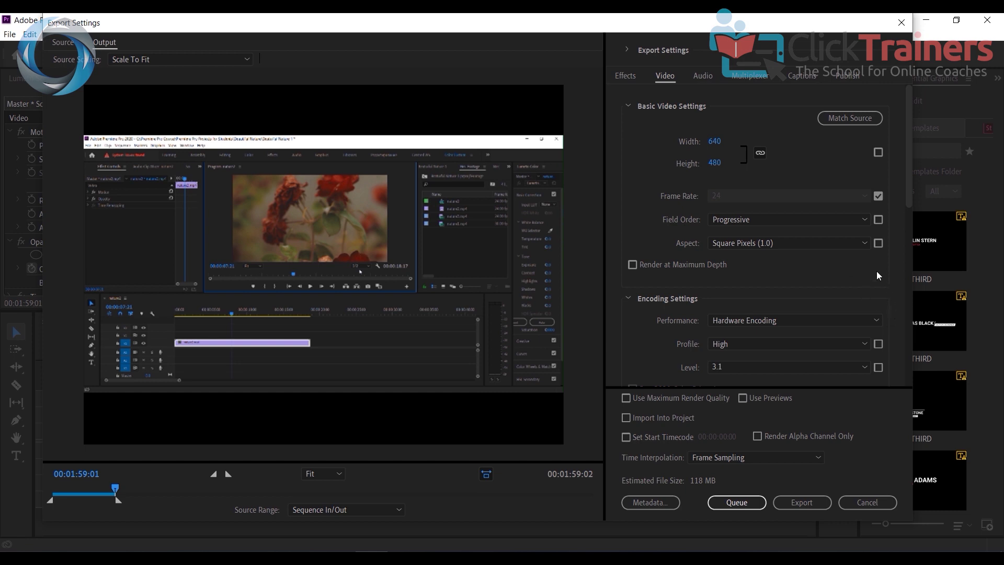
left_click_drag(908, 202, 925, 385)
left_click_drag(771, 253, 723, 254)
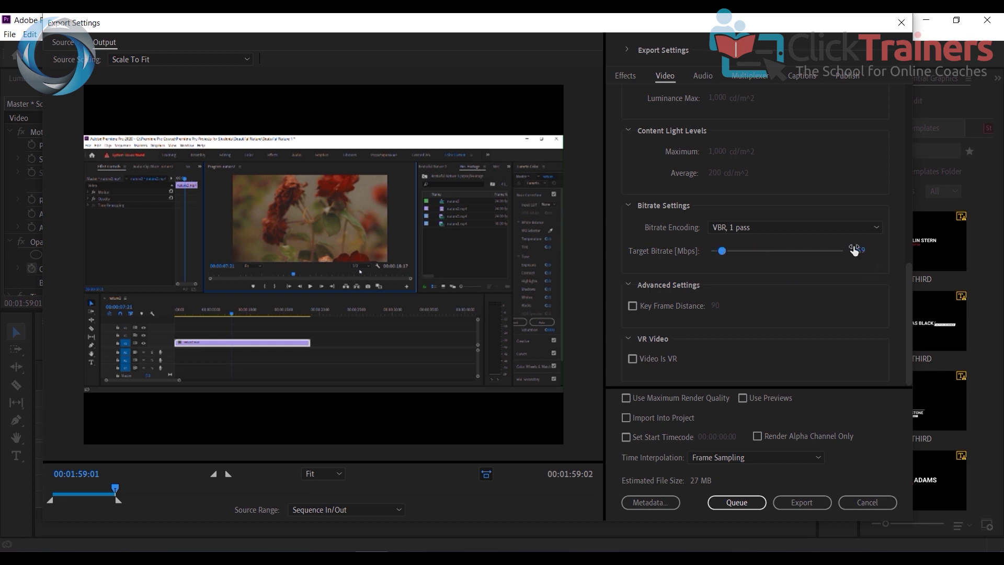
left_click(857, 251)
type("1")
key("Return")
left_click(802, 502)
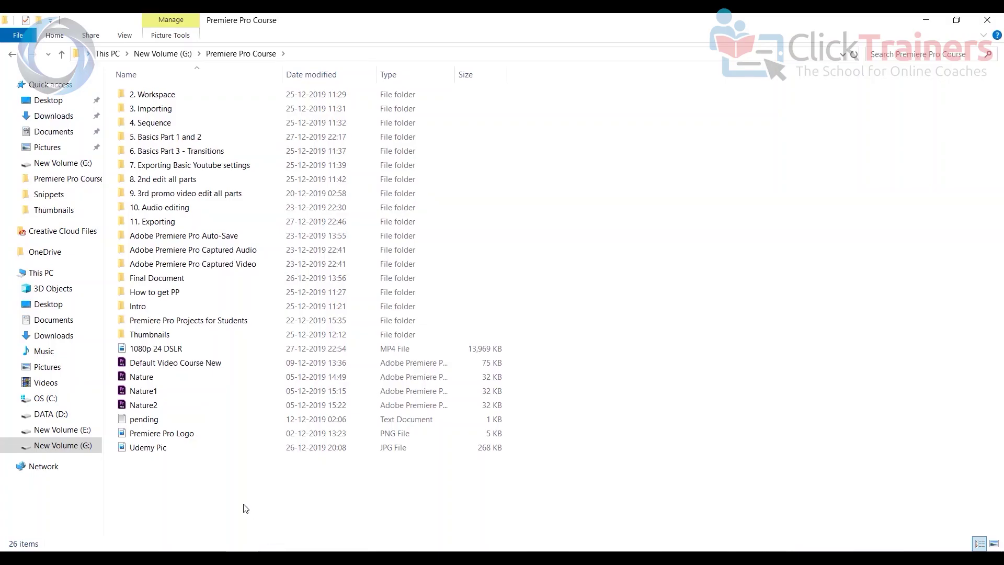
- Play the exported 1080p 24 DSLR video from the Premiere Pro Course folder and skip through it to check the picture quality
mouse_move(157, 351)
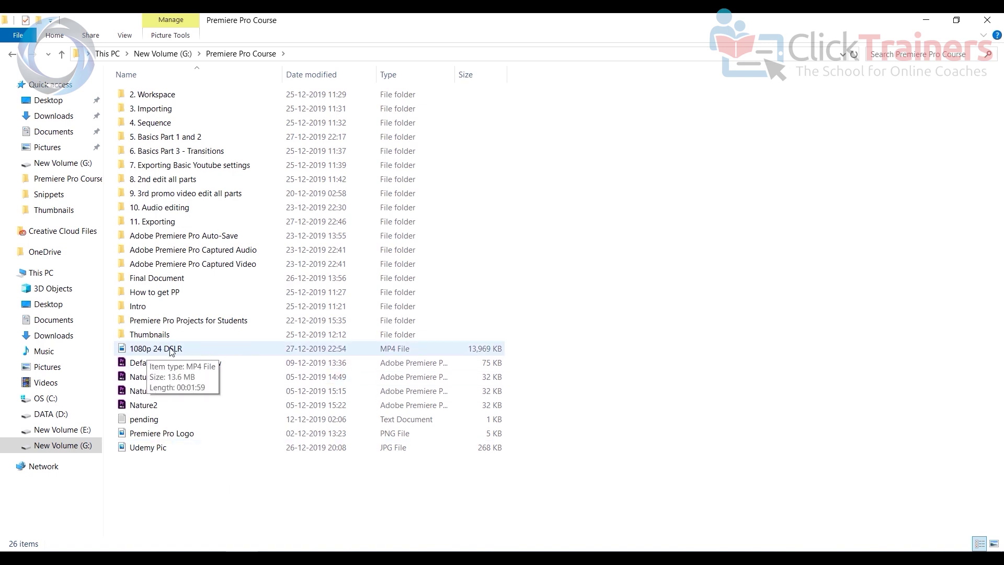
left_click(172, 351)
double_click(171, 350)
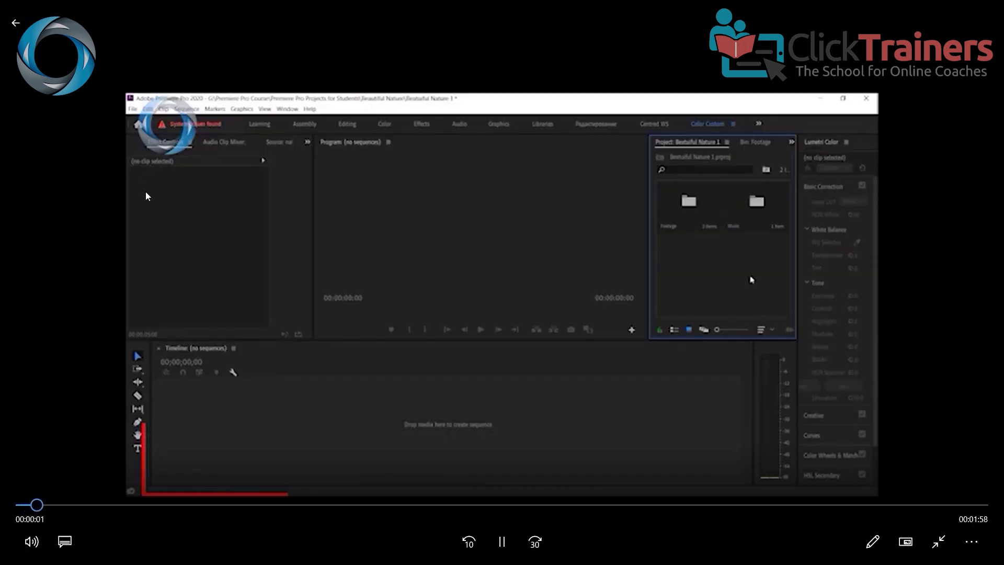
left_click(184, 505)
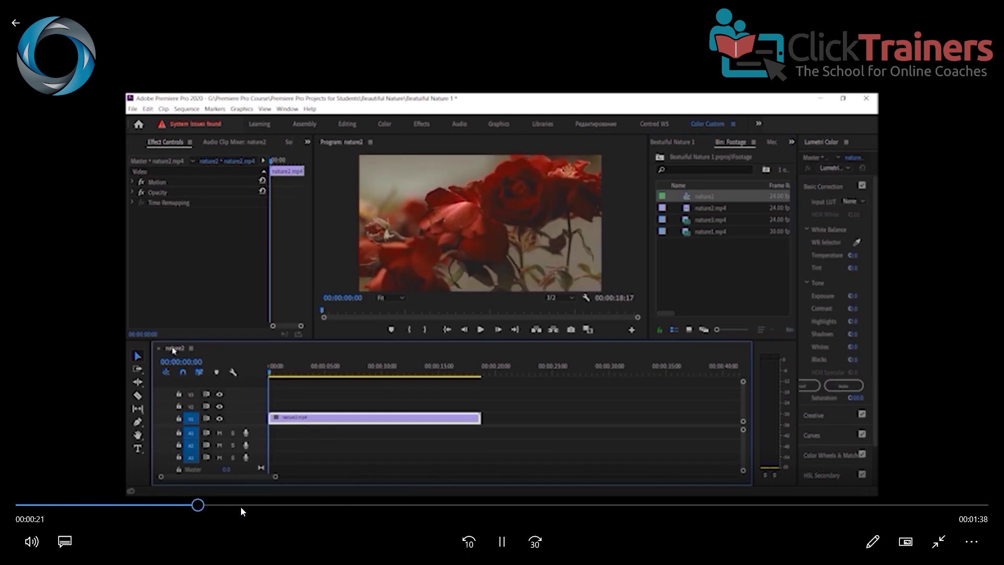
left_click(292, 506)
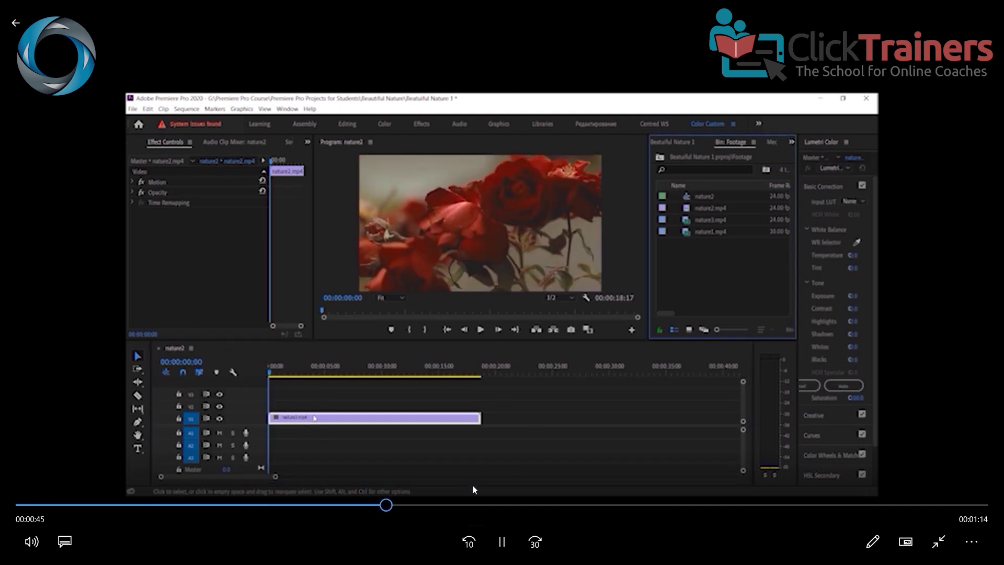
left_click(520, 505)
left_click(689, 505)
left_click(724, 505)
left_click(848, 506)
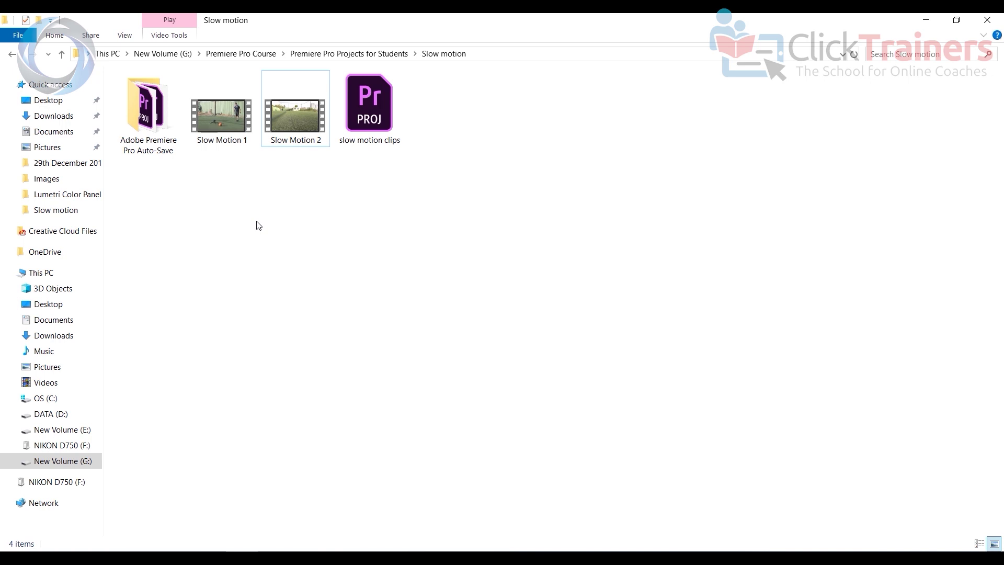
- Go up to the Premiere Pro Projects for Students folder and open its Slow motion folder
left_click(344, 56)
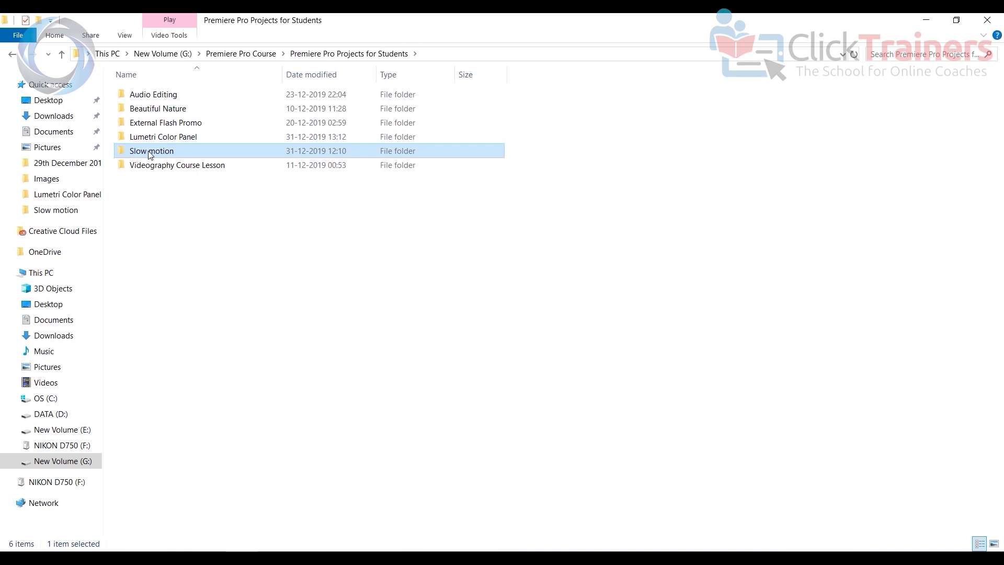
double_click(141, 152)
left_click_drag(231, 185, 273, 166)
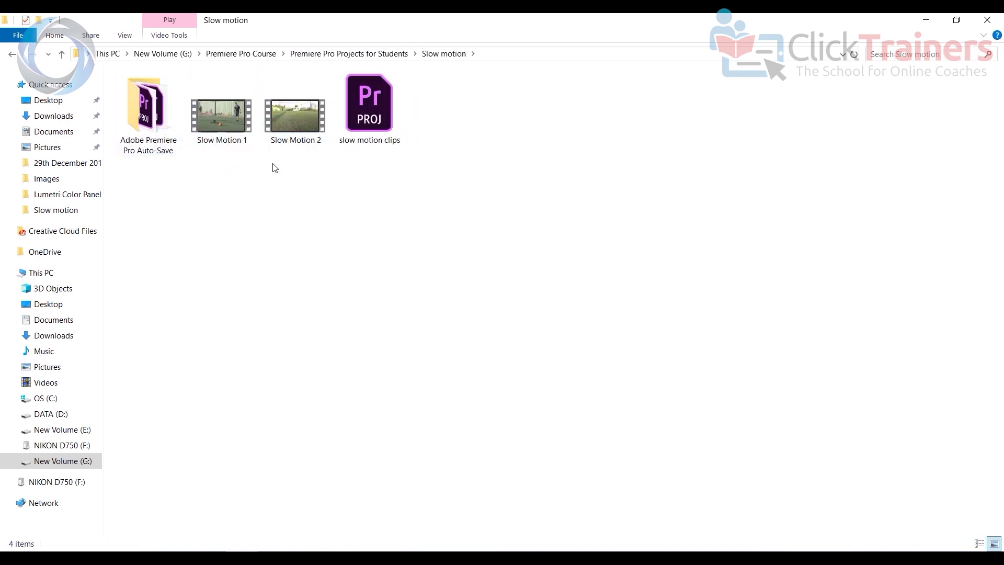
- Preview the Slow Motion 1 and Slow Motion 2 clips, closing the player after each, and select each clip's file
double_click(222, 109)
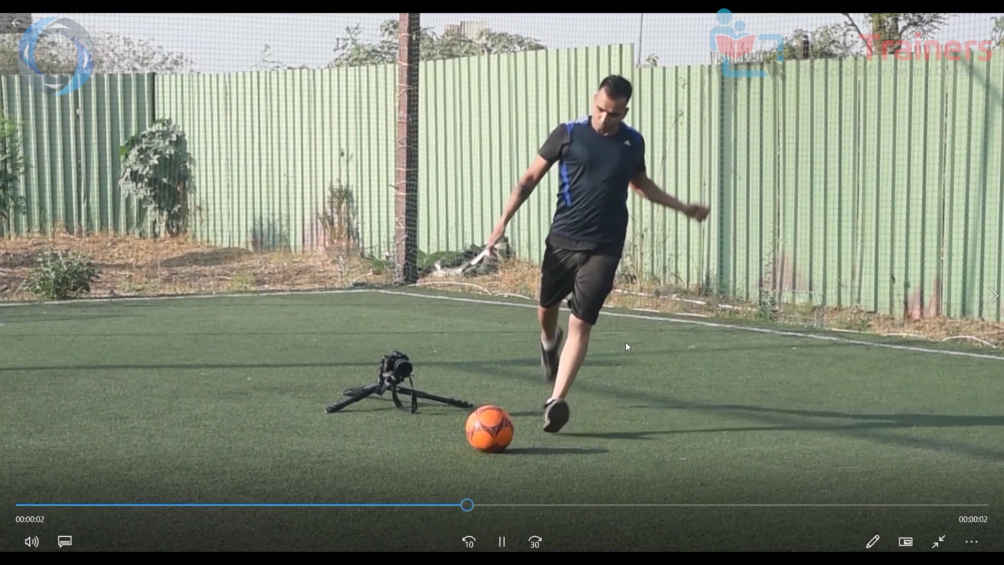
mouse_move(995, 23)
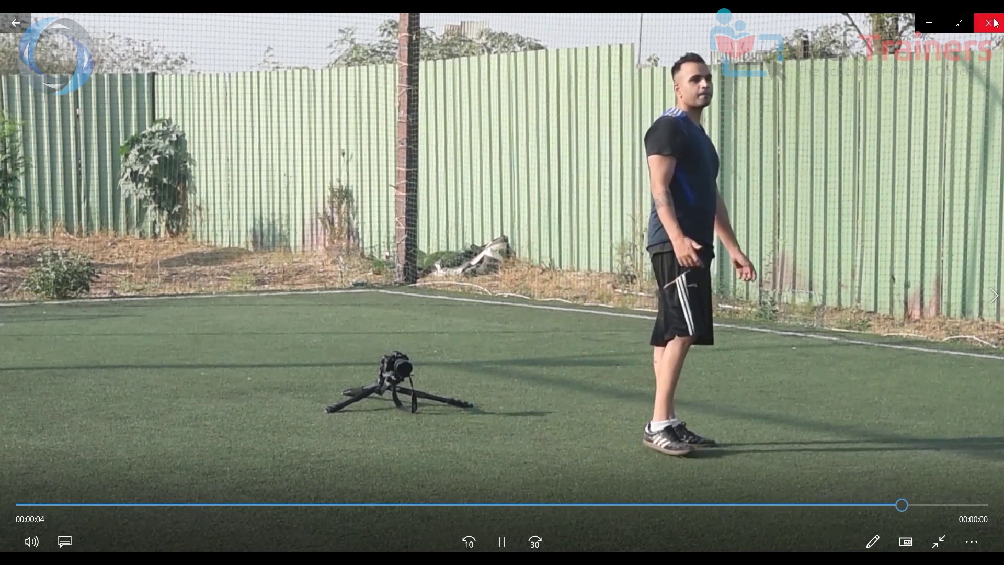
left_click(996, 23)
double_click(287, 124)
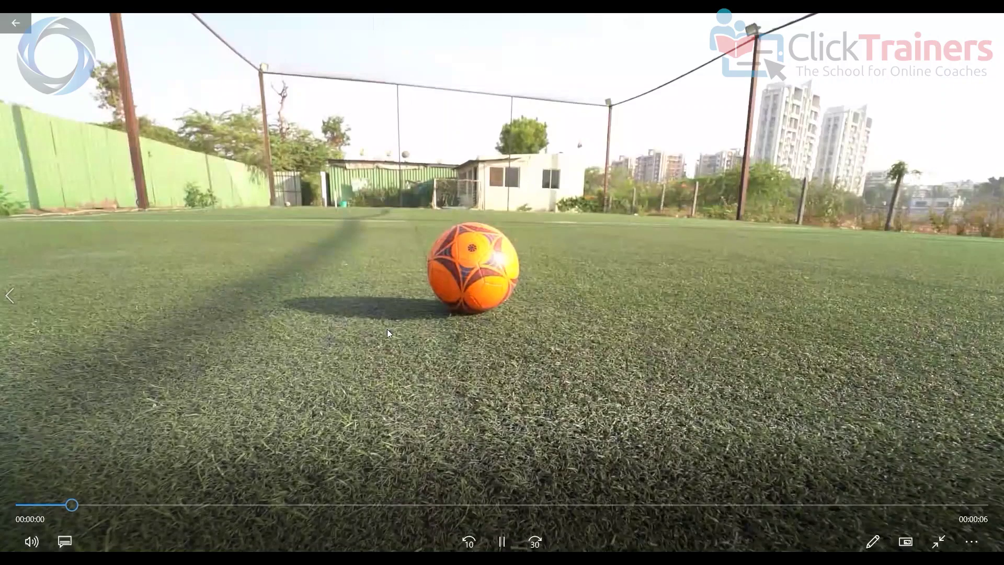
mouse_move(997, 17)
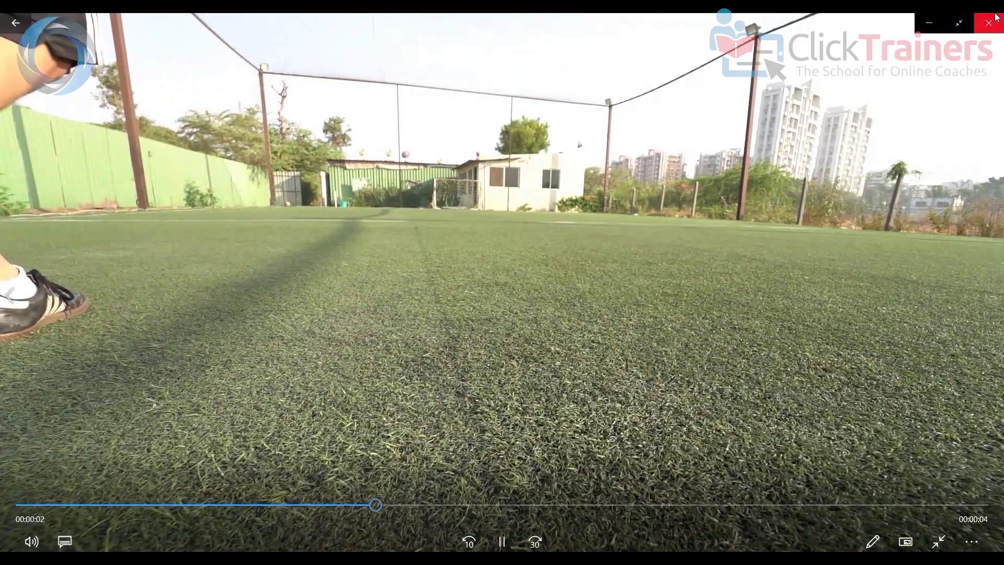
left_click(996, 18)
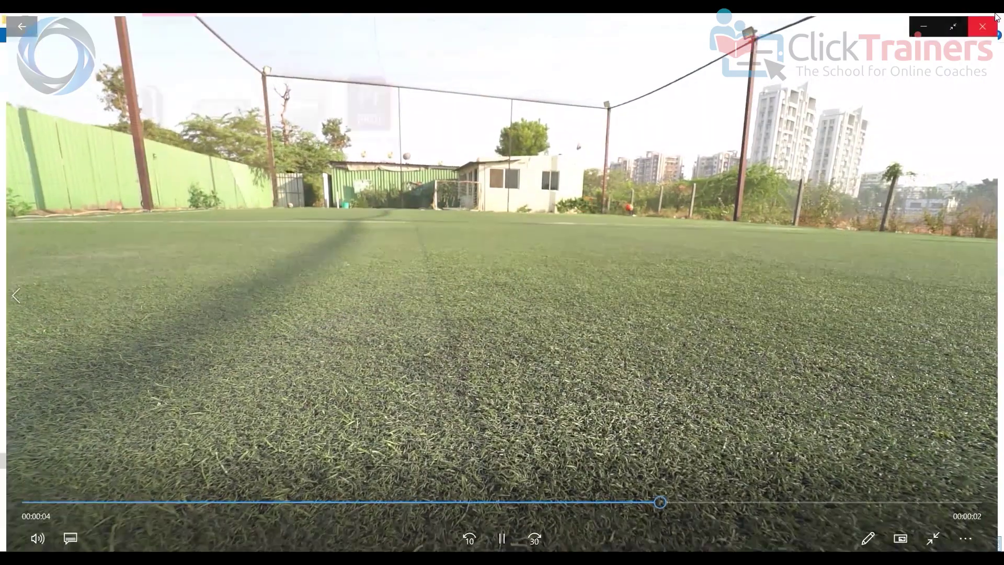
left_click(239, 96)
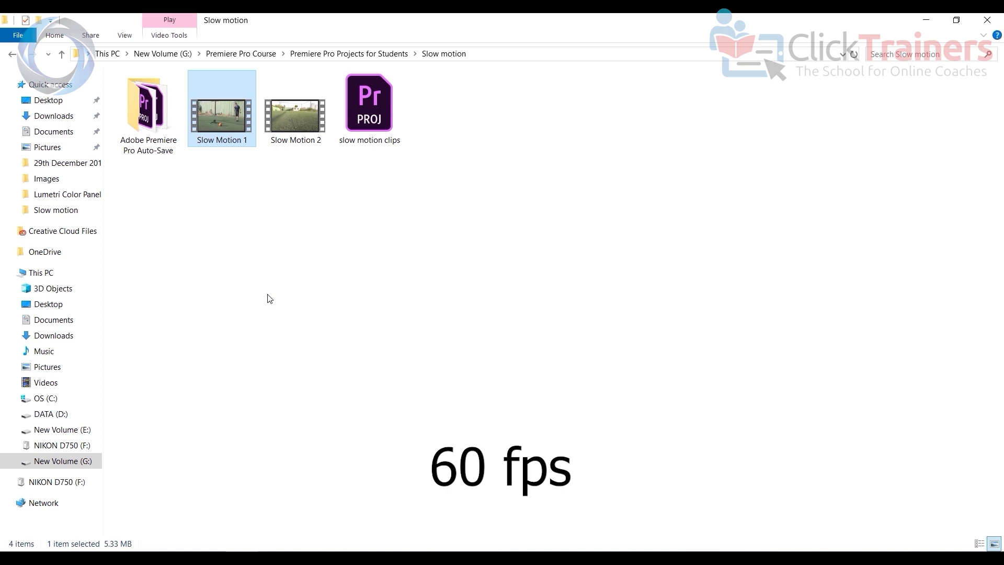
left_click(291, 117)
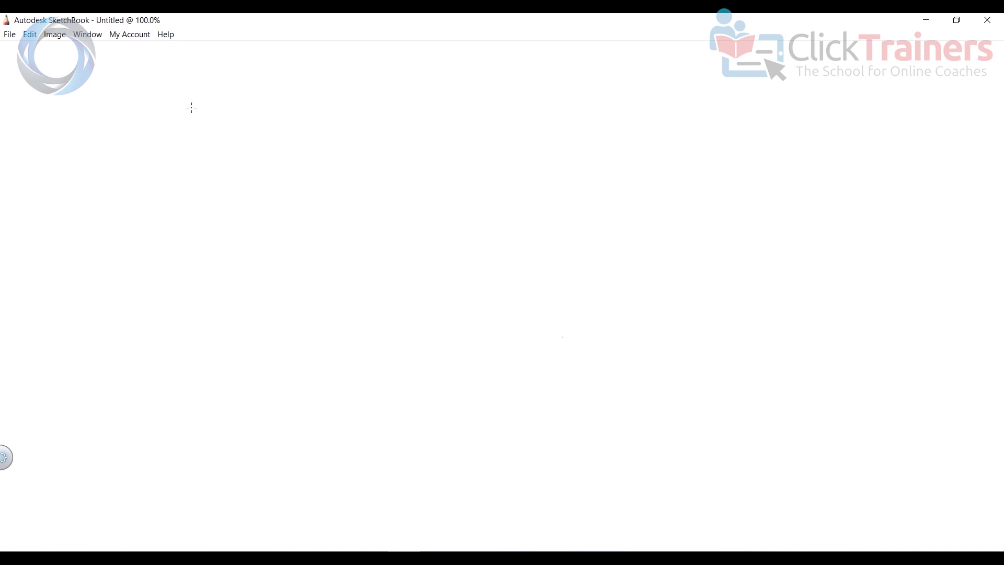
- Handwrite "24 fps" near the top of the blank Autodesk SketchBook canvas and underline it
mouse_move(197, 101)
left_mouse_down()
mouse_move(199, 123)
mouse_move(224, 115)
left_mouse_up()
mouse_move(259, 91)
left_mouse_down()
mouse_move(231, 92)
mouse_move(252, 120)
left_mouse_up()
left_click_drag(299, 80, 297, 152)
left_click_drag(284, 118, 313, 103)
left_click_drag(254, 83, 255, 107)
mouse_move(319, 90)
left_mouse_down()
mouse_move(322, 118)
mouse_move(320, 99)
left_mouse_up()
mouse_move(356, 77)
left_mouse_down()
mouse_move(267, 136)
mouse_move(203, 151)
left_mouse_up()
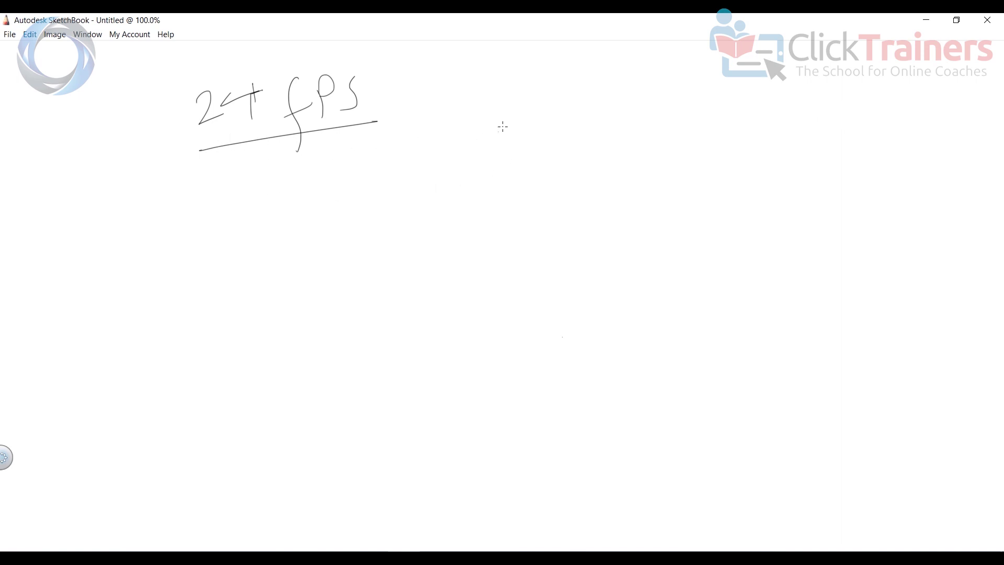
- Handwrite "1 sec clip 24 fps" beside the underlined 24 fps heading
mouse_move(504, 124)
left_mouse_down()
mouse_move(501, 162)
mouse_move(529, 135)
mouse_move(535, 148)
mouse_move(574, 155)
left_mouse_up()
mouse_move(646, 124)
left_mouse_down()
mouse_move(665, 111)
mouse_move(664, 141)
left_mouse_up()
mouse_move(685, 93)
left_mouse_down()
mouse_move(671, 198)
mouse_move(680, 151)
left_mouse_up()
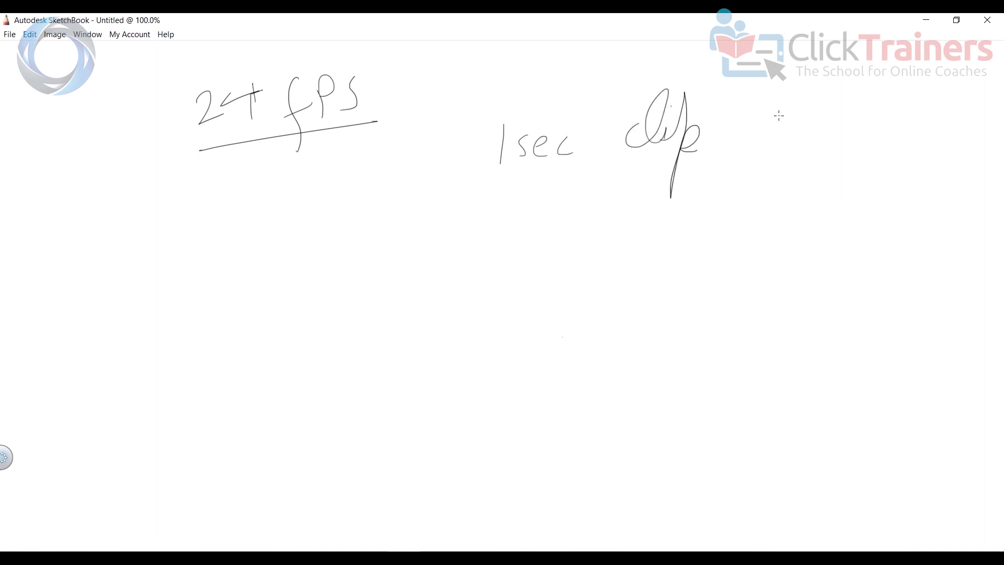
mouse_move(779, 109)
left_mouse_down()
mouse_move(803, 135)
mouse_move(825, 107)
left_mouse_up()
mouse_move(819, 112)
left_mouse_down()
mouse_move(816, 134)
mouse_move(860, 105)
mouse_move(837, 173)
left_mouse_up()
mouse_move(831, 141)
left_mouse_down()
mouse_move(861, 130)
mouse_move(862, 157)
left_mouse_up()
left_click_drag(867, 130, 890, 142)
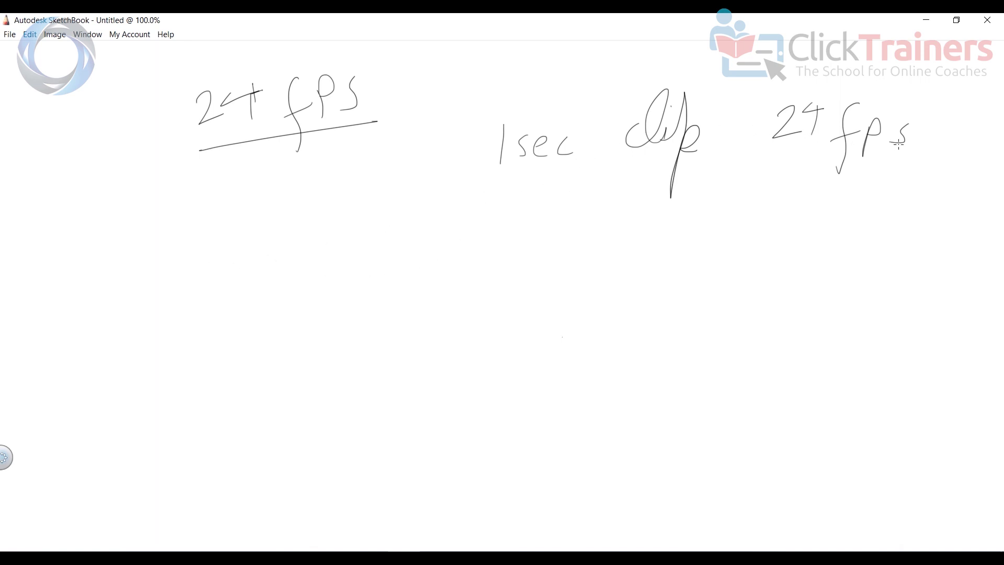
- Draw a box labelled "1 sec" mid-canvas and write 24 above it with an arrow pointing into the box
left_click_drag(391, 255, 390, 296)
mouse_move(394, 253)
left_mouse_down()
mouse_move(489, 236)
mouse_move(495, 247)
mouse_move(498, 279)
mouse_move(402, 293)
left_mouse_up()
mouse_move(433, 263)
left_mouse_down()
mouse_move(432, 282)
mouse_move(461, 266)
mouse_move(464, 281)
left_mouse_up()
left_click_drag(471, 267, 473, 276)
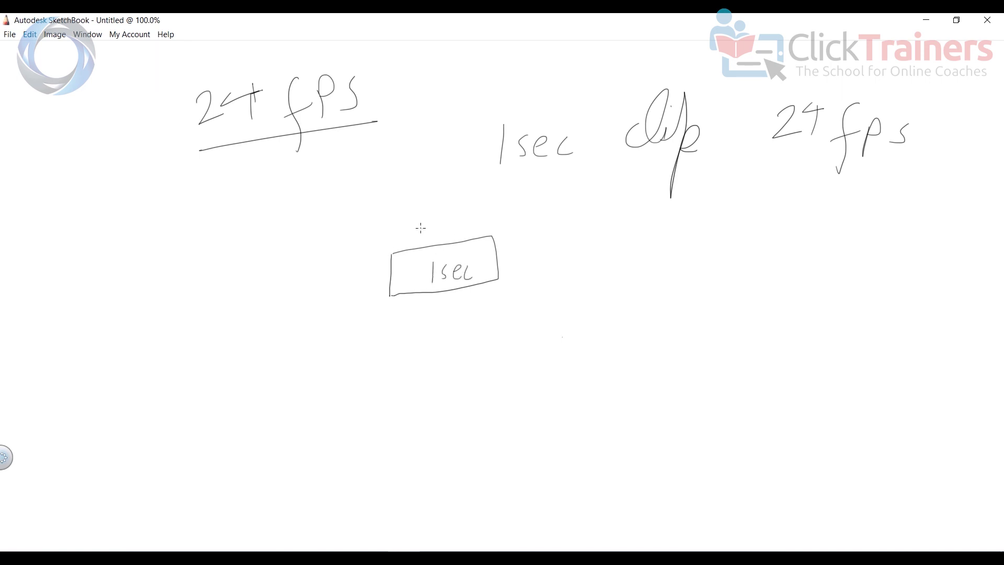
mouse_move(428, 212)
left_mouse_down()
mouse_move(446, 235)
mouse_move(463, 215)
left_mouse_up()
left_click_drag(457, 211, 457, 243)
- Mark a row of crosses beneath the 1 sec box and divide the box into narrow strips with vertical lines
left_click_drag(404, 302, 415, 313)
mouse_move(413, 301)
left_mouse_down()
mouse_move(406, 314)
mouse_move(425, 310)
left_mouse_up()
mouse_move(424, 302)
left_mouse_down()
mouse_move(418, 312)
mouse_move(436, 310)
left_mouse_up()
left_click_drag(436, 299, 430, 311)
left_click_drag(440, 299, 446, 309)
left_click_drag(455, 296, 470, 303)
mouse_move(472, 291)
left_mouse_down()
mouse_move(466, 305)
mouse_move(480, 298)
left_mouse_up()
mouse_move(481, 289)
left_mouse_down()
mouse_move(476, 300)
mouse_move(497, 296)
left_mouse_up()
left_click_drag(497, 288, 489, 296)
left_click_drag(490, 287, 483, 298)
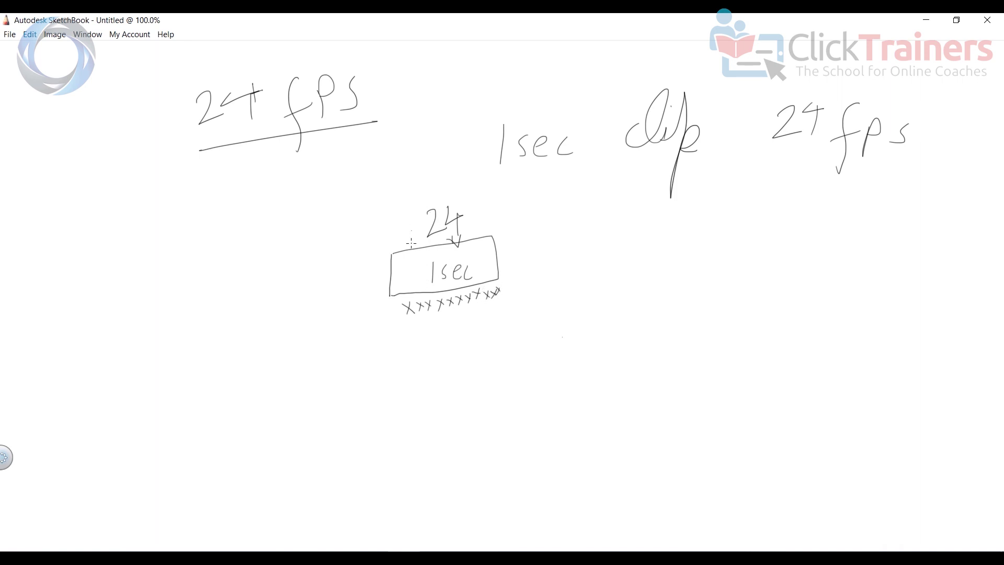
mouse_move(405, 253)
left_mouse_down()
mouse_move(406, 294)
mouse_move(428, 296)
left_mouse_up()
mouse_move(438, 243)
left_mouse_down()
mouse_move(438, 295)
mouse_move(468, 289)
left_mouse_up()
mouse_move(477, 240)
left_mouse_down()
mouse_move(477, 282)
mouse_move(487, 283)
left_mouse_up()
left_click_drag(399, 254, 400, 290)
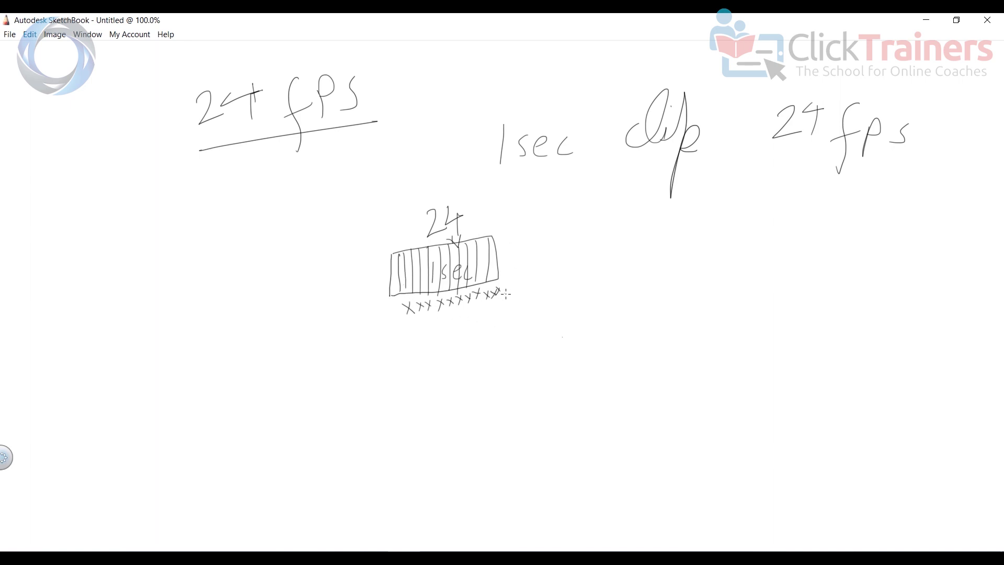
- Handwrite "5 seconds" beside the divided 1 sec box and underline it
mouse_move(611, 240)
left_mouse_down()
mouse_move(594, 245)
mouse_move(593, 268)
mouse_move(621, 266)
left_mouse_up()
mouse_move(630, 262)
left_mouse_down()
mouse_move(639, 256)
mouse_move(639, 268)
left_mouse_up()
mouse_move(657, 257)
left_mouse_down()
mouse_move(648, 260)
mouse_move(673, 256)
mouse_move(686, 267)
left_mouse_up()
left_click_drag(698, 253, 691, 270)
left_click(718, 260)
left_click_drag(591, 286, 690, 269)
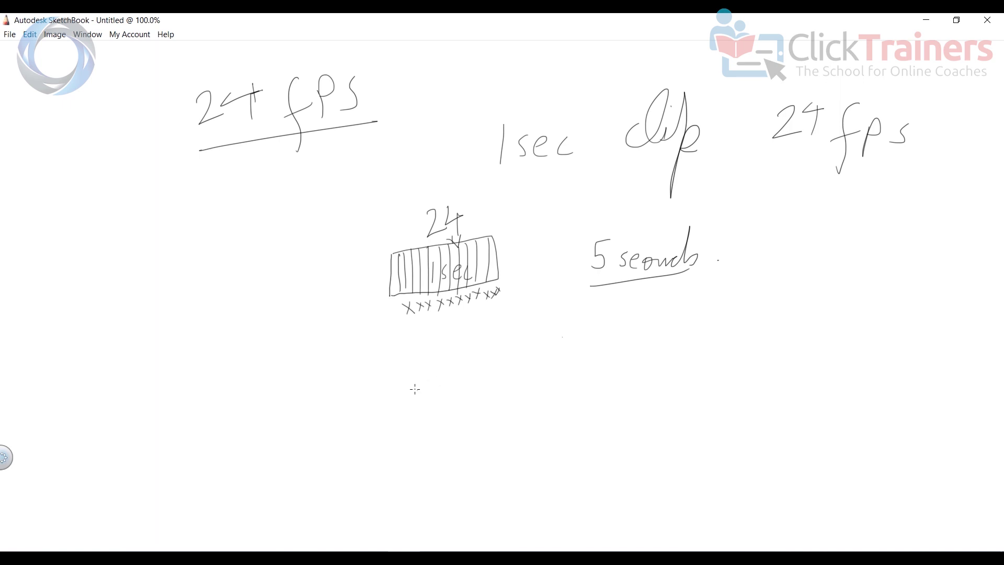
- Draw a rising row of five separate boxes below the 1 sec box and the 5 seconds note
mouse_move(402, 377)
left_mouse_down()
mouse_move(475, 355)
mouse_move(410, 397)
mouse_move(458, 396)
mouse_move(472, 387)
mouse_move(459, 364)
mouse_move(475, 356)
mouse_move(488, 391)
mouse_move(526, 344)
mouse_move(550, 339)
mouse_move(489, 388)
left_mouse_up()
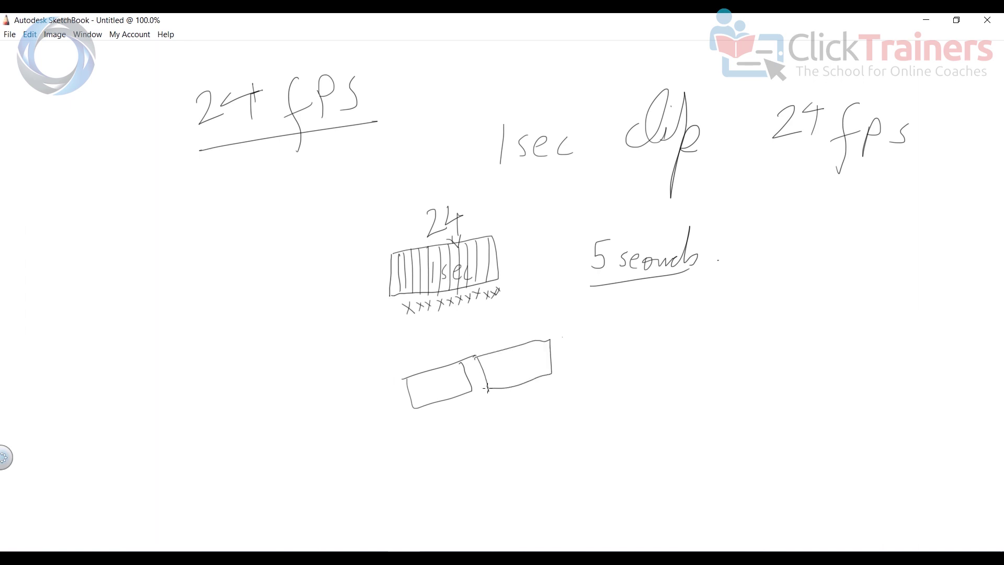
left_click_drag(563, 344, 566, 372)
mouse_move(560, 340)
left_mouse_down()
mouse_move(567, 369)
mouse_move(615, 327)
mouse_move(573, 367)
left_mouse_up()
left_click_drag(636, 326, 638, 356)
mouse_move(633, 326)
left_mouse_down()
mouse_move(690, 318)
mouse_move(643, 356)
left_mouse_up()
left_click_drag(700, 320, 701, 352)
mouse_move(771, 305)
left_mouse_down()
mouse_move(700, 319)
mouse_move(751, 343)
mouse_move(701, 347)
left_mouse_up()
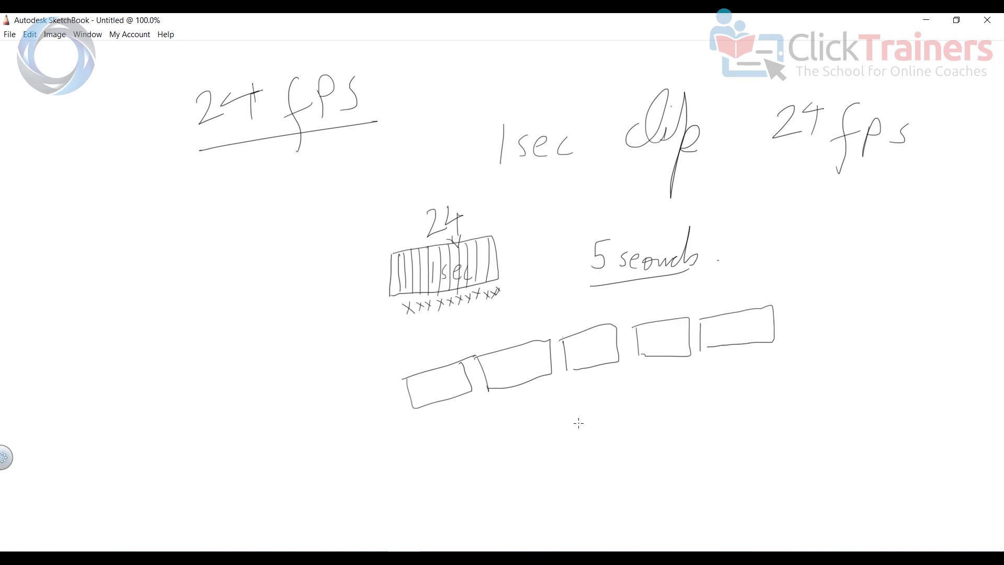
- Handwrite "24 & 24" beneath the row of five boxes and circle both numbers
mouse_move(578, 422)
left_mouse_down()
mouse_move(604, 439)
mouse_move(619, 420)
mouse_move(620, 435)
left_mouse_up()
mouse_move(661, 417)
left_mouse_down()
mouse_move(649, 421)
mouse_move(708, 415)
mouse_move(727, 400)
mouse_move(724, 419)
left_mouse_up()
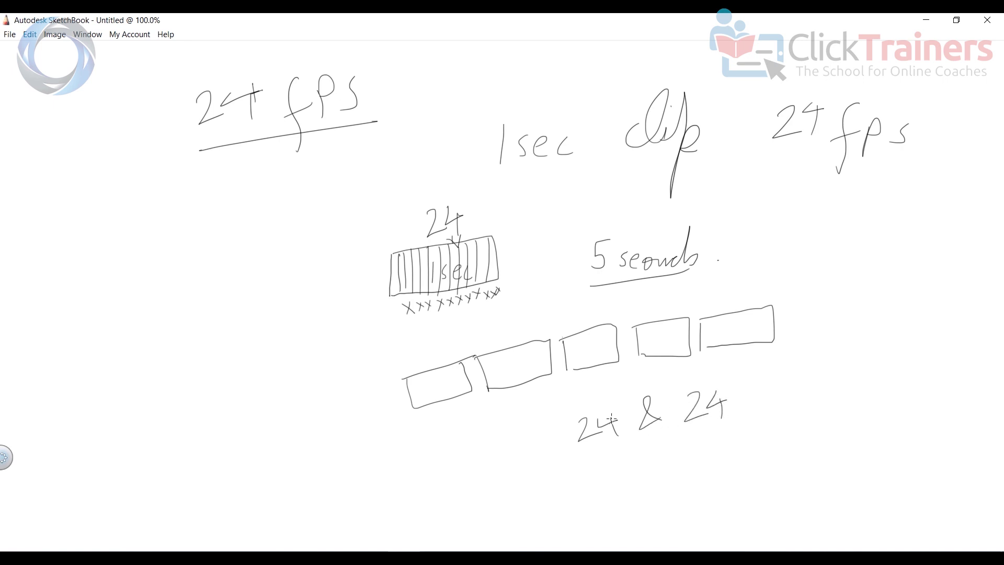
mouse_move(602, 399)
left_mouse_down()
mouse_move(596, 443)
mouse_move(628, 404)
left_mouse_up()
mouse_move(698, 381)
left_mouse_down()
mouse_move(678, 431)
mouse_move(740, 385)
mouse_move(697, 380)
left_mouse_up()
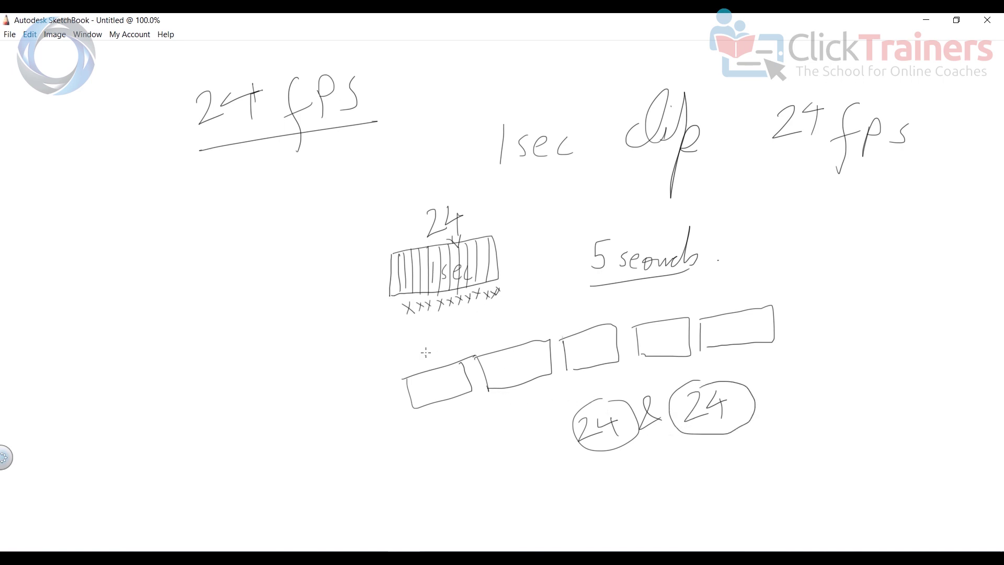
- Circle the 24 over the 1 sec box and mark small crosses above each of the five boxes
mouse_move(464, 198)
left_mouse_down()
mouse_move(418, 216)
mouse_move(440, 208)
left_mouse_up()
left_click_drag(417, 366, 517, 334)
mouse_move(521, 343)
left_mouse_down()
mouse_move(578, 319)
mouse_move(683, 306)
left_mouse_up()
mouse_move(722, 310)
left_mouse_down()
mouse_move(731, 302)
mouse_move(731, 311)
left_mouse_up()
left_click_drag(743, 302, 768, 308)
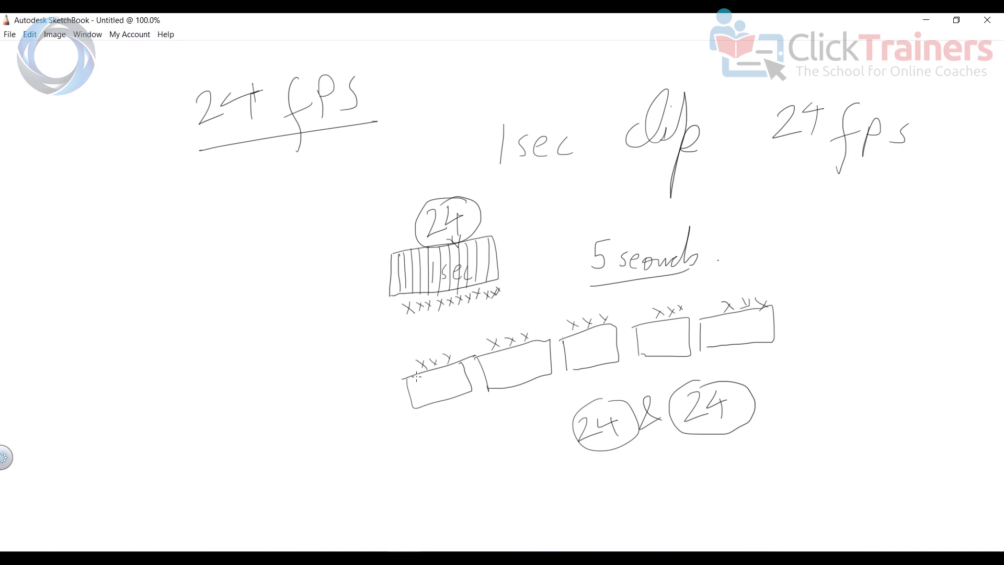
- Draw a few vertical frame lines inside each of the five boxes
left_click_drag(416, 379, 424, 405)
left_click_drag(431, 374, 432, 404)
left_click_drag(441, 371, 441, 396)
mouse_move(502, 354)
left_mouse_down()
mouse_move(501, 383)
mouse_move(523, 379)
left_mouse_up()
left_click_drag(583, 335, 582, 368)
left_click_drag(592, 336, 595, 363)
left_click_drag(604, 334, 602, 362)
left_click_drag(667, 326, 662, 354)
left_click_drag(675, 328, 670, 354)
left_click_drag(720, 323, 715, 344)
left_click_drag(734, 313, 736, 342)
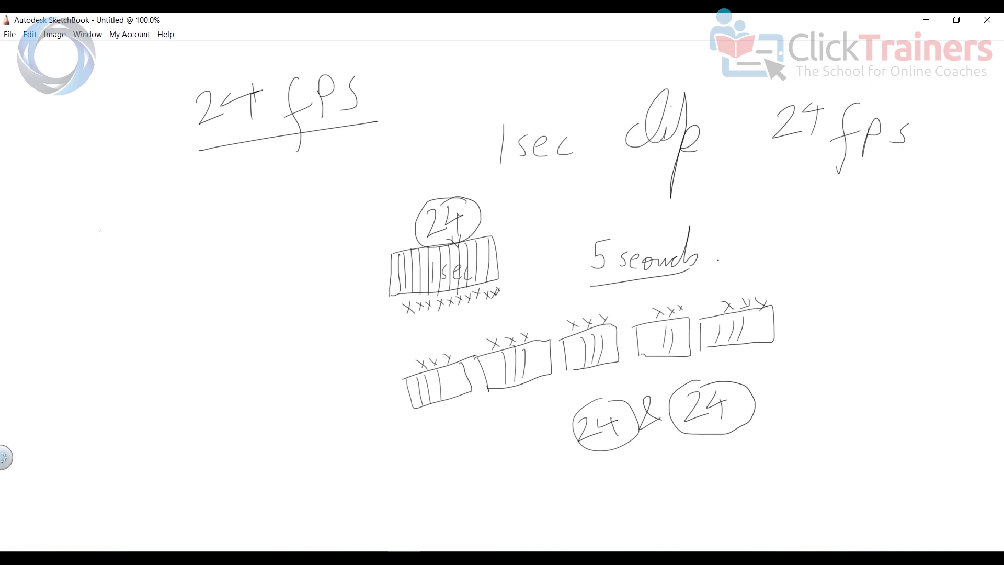
- Handwrite "120 fps" below the 24 fps heading and underline it
mouse_move(113, 215)
left_mouse_down()
mouse_move(118, 242)
mouse_move(151, 235)
left_mouse_up()
left_click_drag(162, 209, 168, 222)
left_click_drag(212, 188, 211, 255)
mouse_move(199, 230)
left_mouse_down()
mouse_move(226, 212)
mouse_move(228, 236)
left_mouse_up()
left_click_drag(226, 210, 248, 219)
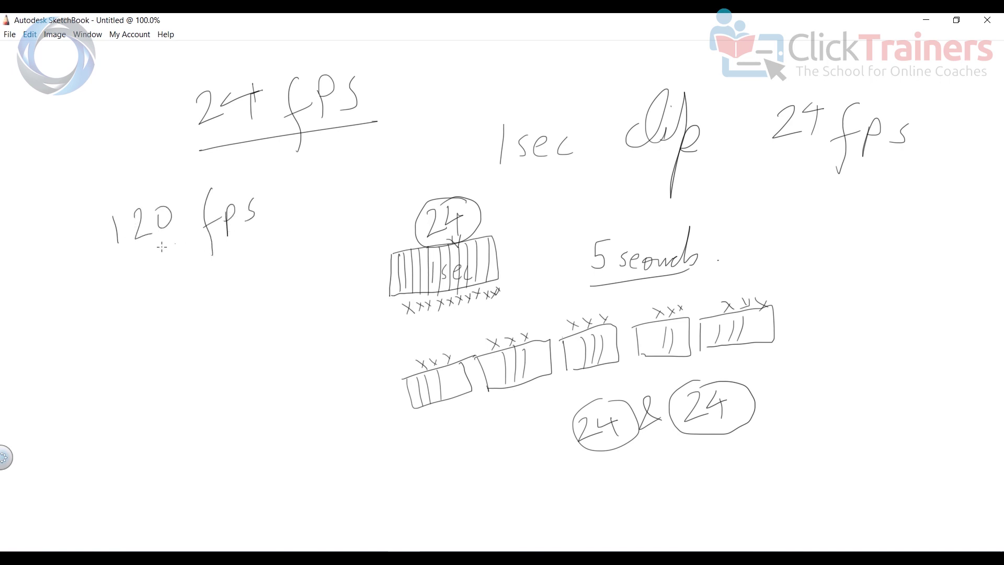
left_click_drag(113, 258, 279, 224)
- Draw a box labelled "1 sec" under 120 fps, circle the 120 and point an arrow from it to the box
mouse_move(144, 291)
left_mouse_down()
mouse_move(150, 319)
mouse_move(236, 265)
left_mouse_up()
mouse_move(235, 265)
left_mouse_down()
mouse_move(242, 302)
mouse_move(153, 323)
left_mouse_up()
left_click_drag(183, 287, 185, 309)
mouse_move(198, 291)
left_mouse_down()
mouse_move(192, 305)
mouse_move(219, 302)
left_mouse_up()
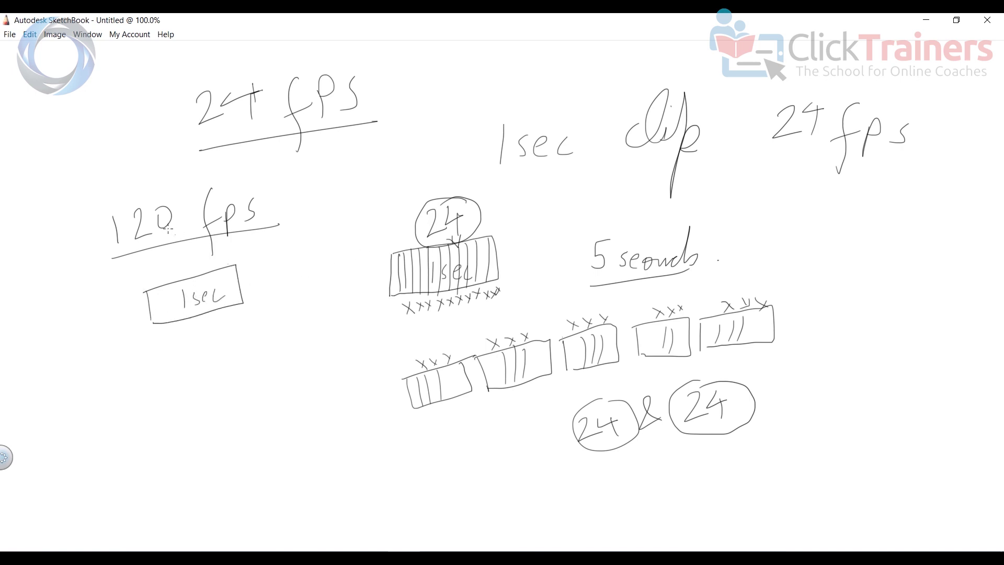
mouse_move(162, 187)
left_mouse_down()
mouse_move(111, 255)
mouse_move(157, 192)
left_mouse_up()
left_click_drag(170, 242, 178, 266)
left_click_drag(166, 259, 186, 269)
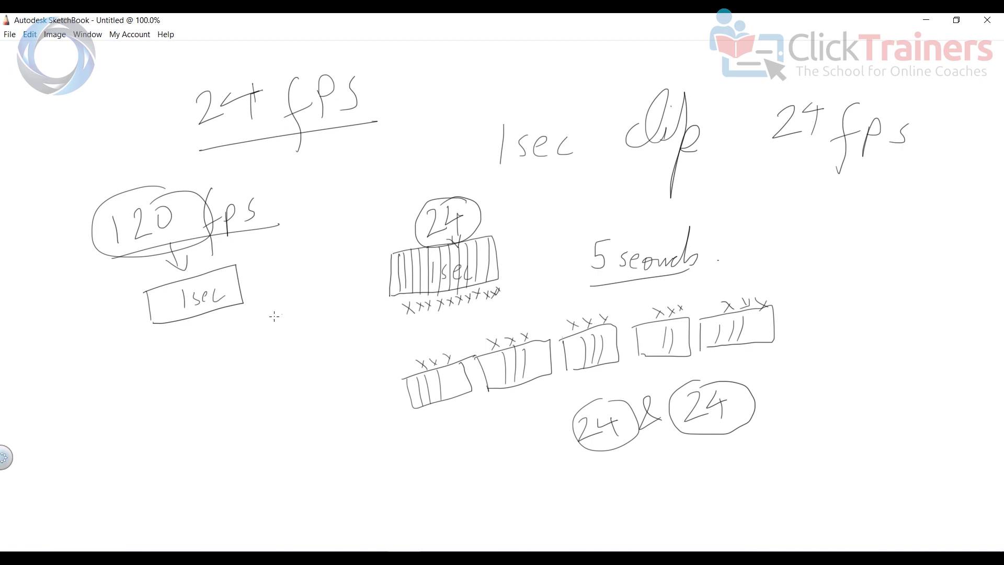
- Mark crosses beneath the 120 fps box, and emphasise the circled 24s with underlines and an extra circle
mouse_move(159, 333)
left_mouse_down()
mouse_move(239, 308)
mouse_move(249, 316)
left_mouse_up()
left_click_drag(612, 399, 610, 401)
left_click_drag(594, 452, 734, 423)
mouse_move(458, 197)
left_mouse_down()
mouse_move(411, 238)
mouse_move(460, 193)
left_mouse_up()
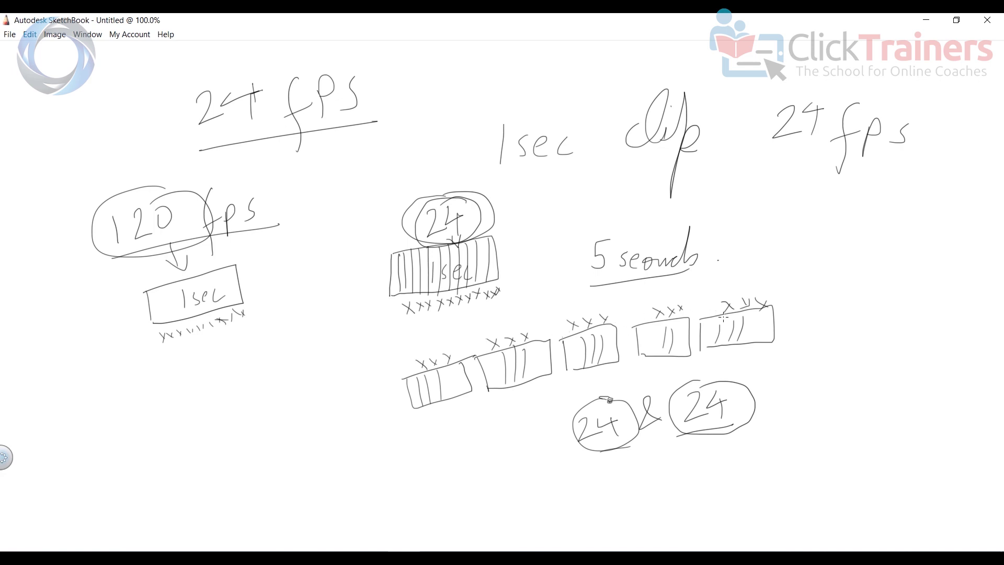
- Handwrite 24 above each of the five boxes in the row
mouse_move(413, 333)
left_mouse_down()
mouse_move(428, 349)
mouse_move(444, 340)
left_mouse_up()
left_click_drag(440, 329, 438, 348)
mouse_move(494, 315)
left_mouse_down()
mouse_move(496, 334)
mouse_move(507, 332)
left_mouse_up()
left_click_drag(515, 309, 522, 318)
left_click_drag(519, 314, 518, 332)
mouse_move(571, 306)
left_mouse_down()
mouse_move(580, 321)
mouse_move(596, 309)
left_mouse_up()
left_click_drag(590, 305, 589, 321)
mouse_move(651, 293)
left_mouse_down()
mouse_move(665, 309)
mouse_move(680, 306)
left_mouse_up()
left_click_drag(677, 296, 678, 309)
mouse_move(740, 284)
left_mouse_down()
mouse_move(755, 301)
mouse_move(772, 294)
left_mouse_up()
left_click_drag(768, 280, 767, 302)
- Draw an arrow from the fourth box down to "24 & 24" and add more circles around the two numbers
left_click_drag(669, 359, 665, 386)
mouse_move(661, 373)
left_mouse_down()
mouse_move(679, 370)
mouse_move(682, 419)
mouse_move(737, 387)
left_mouse_up()
left_click_drag(641, 394, 735, 426)
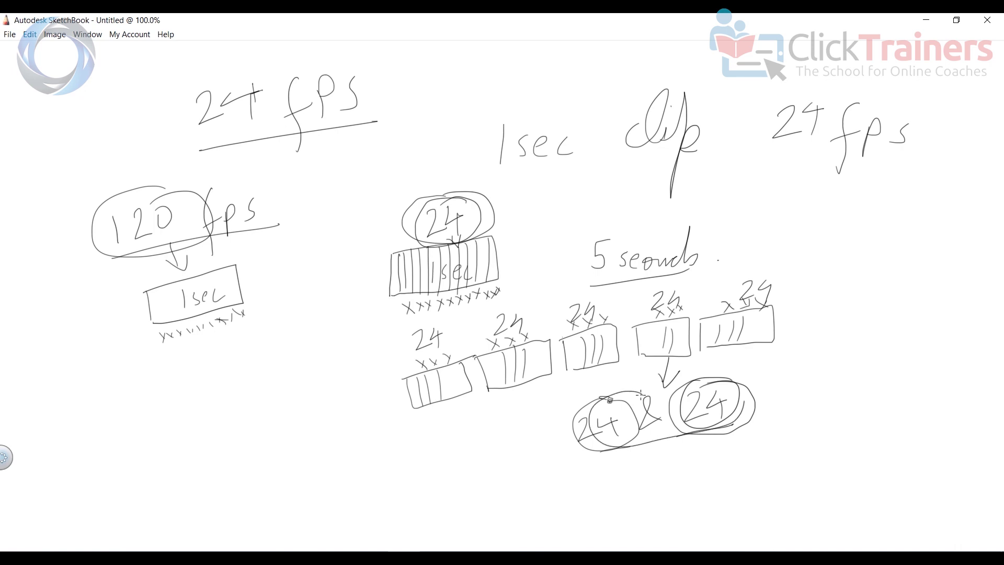
left_click_drag(661, 379, 745, 400)
- Handwrite the calculation 24 x 5 = 120, circle its result, and emphasise the 120 in 120 fps and the circled 24 again
mouse_move(149, 402)
left_mouse_down()
mouse_move(158, 421)
mouse_move(181, 414)
left_mouse_up()
mouse_move(181, 387)
left_mouse_down()
mouse_move(201, 406)
mouse_move(221, 387)
left_mouse_up()
left_click_drag(218, 378, 212, 403)
left_click_drag(239, 359, 236, 391)
left_click_drag(208, 449, 218, 443)
left_click_drag(211, 457, 231, 443)
left_click_drag(239, 421, 254, 436)
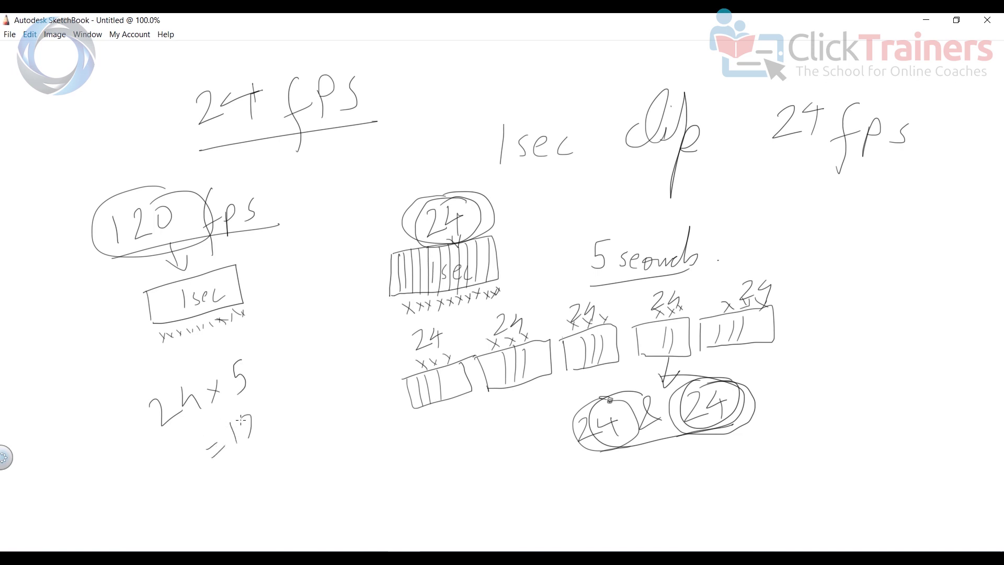
left_click_drag(268, 402, 245, 431)
left_click_drag(103, 255, 194, 233)
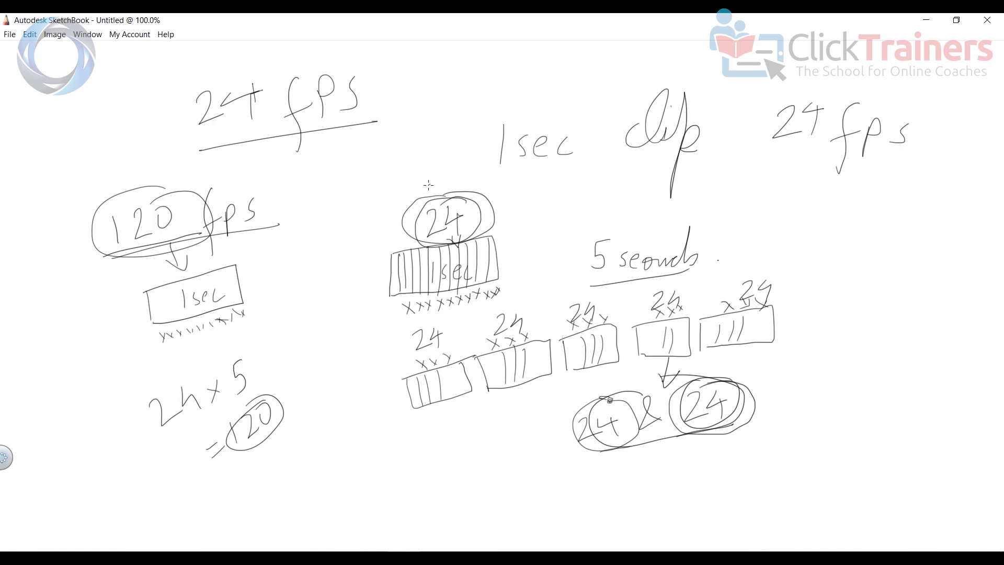
mouse_move(426, 186)
left_mouse_down()
mouse_move(502, 237)
mouse_move(421, 178)
left_mouse_up()
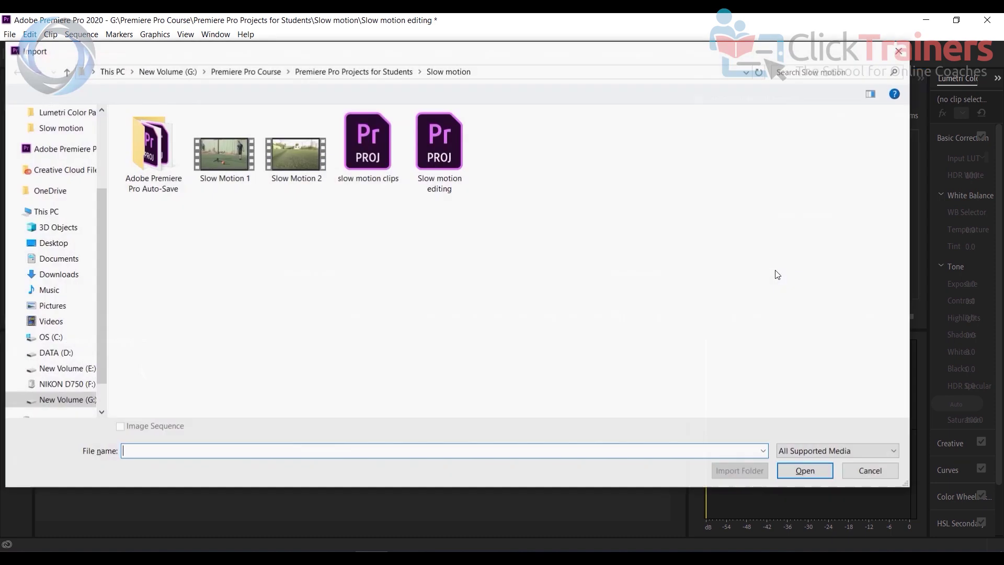
- In Premiere Pro, import the Slow Motion 1 and Slow Motion 2 clips into the Slow motion editing project
double_click(775, 270)
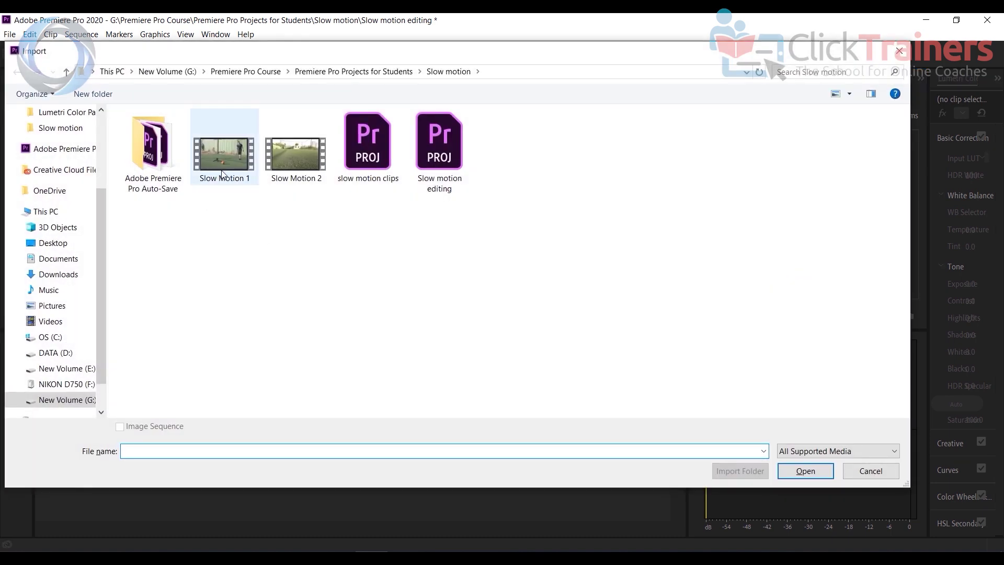
left_click_drag(225, 214, 311, 156)
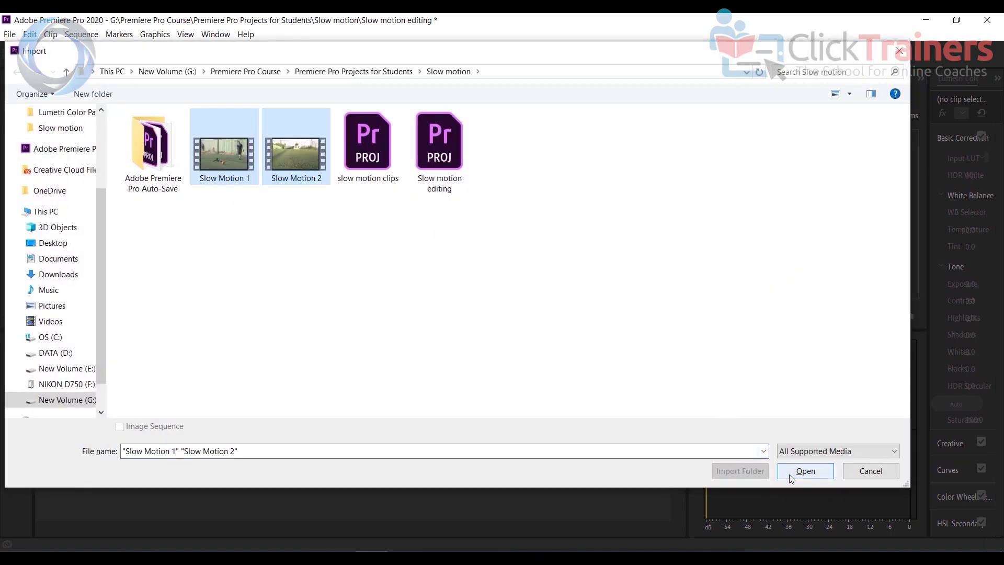
left_click(803, 471)
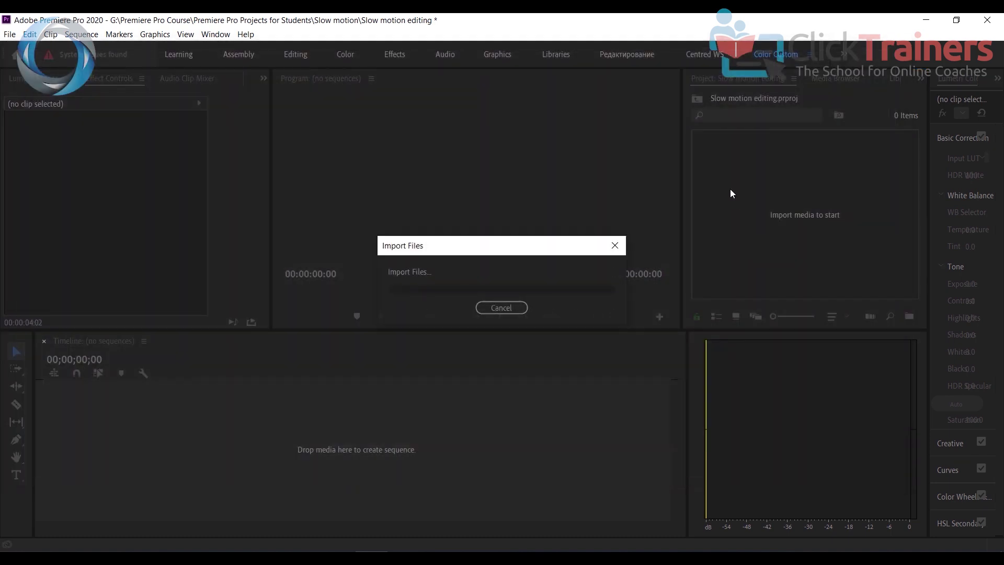
left_click(794, 233)
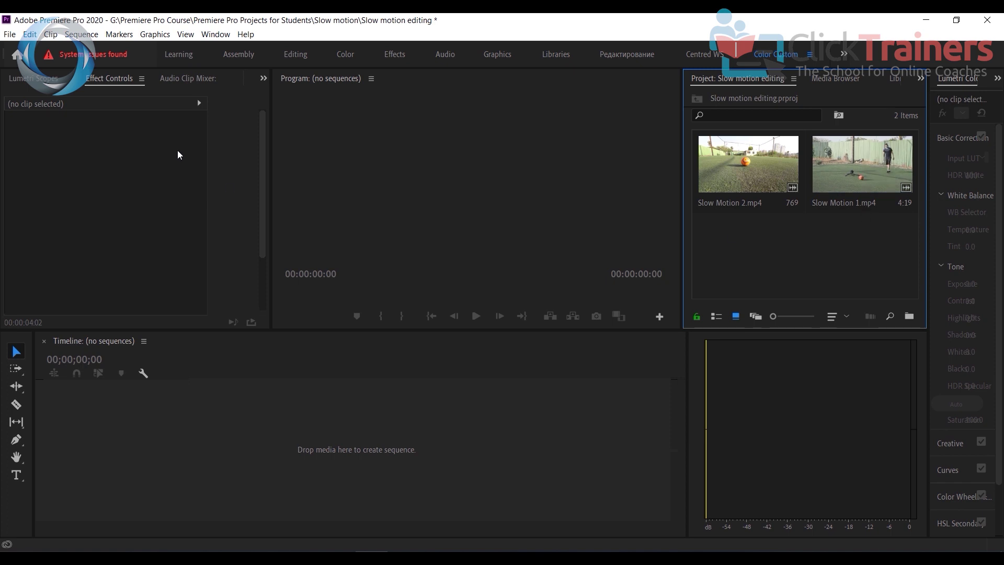
- Create a new sequence from the Digital SLR 1080p preset DSLR 1080p24, keeping the default name
left_click(7, 36)
mouse_move(131, 48)
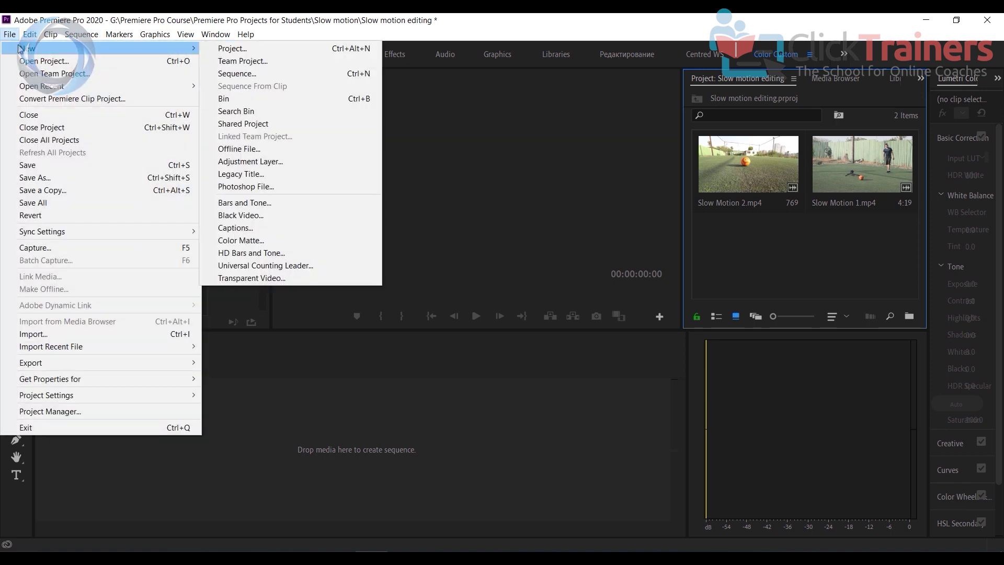
left_click(271, 75)
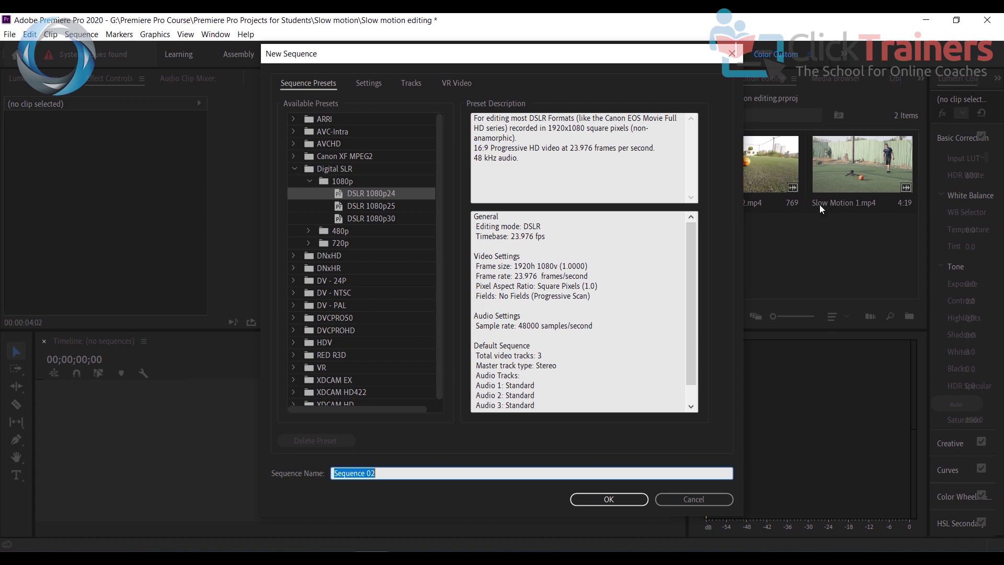
left_click(393, 197)
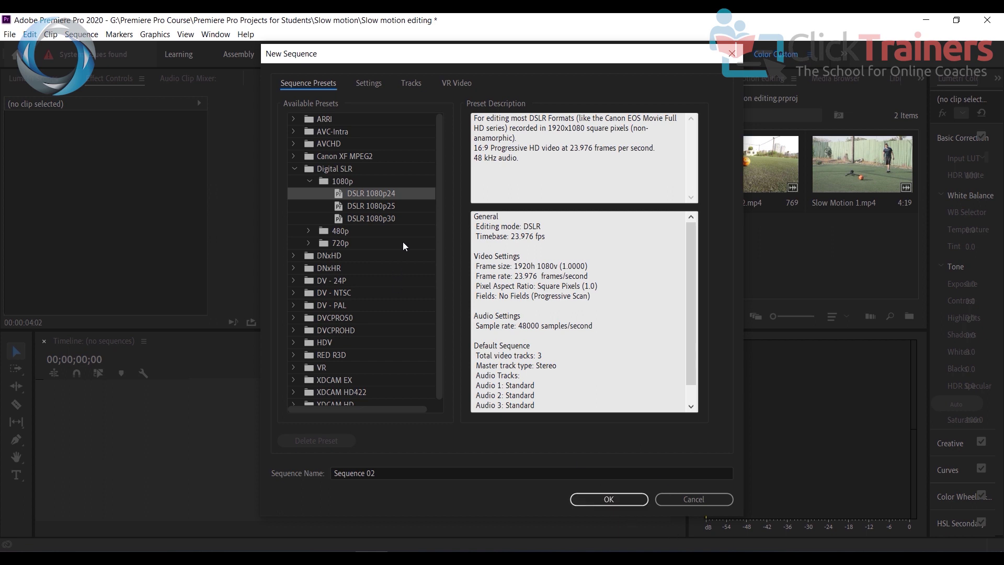
left_click(611, 496)
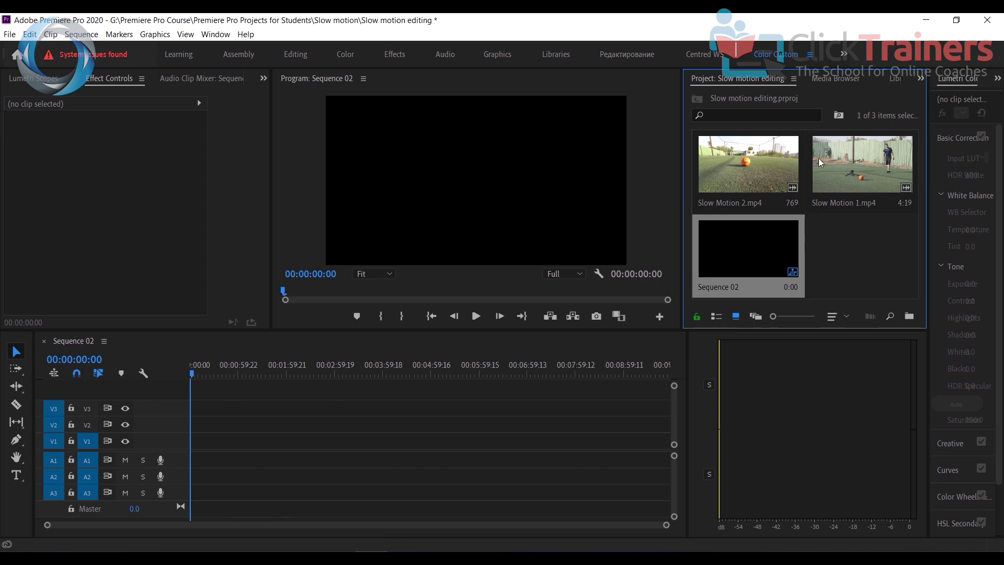
left_click(877, 256)
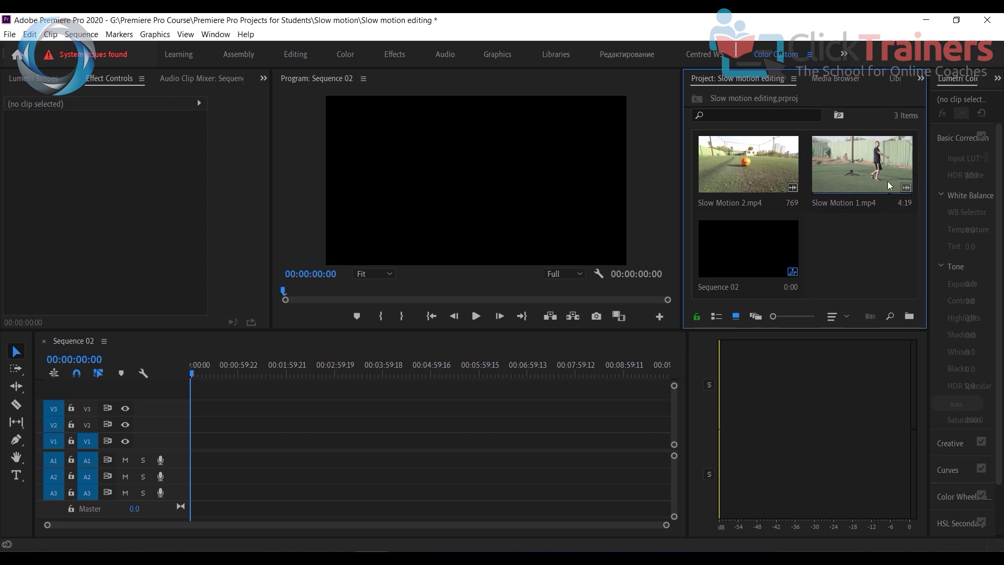
- Place Slow Motion 1.mp4 at the start of track V1, keeping the existing sequence settings
left_click_drag(871, 166, 186, 449)
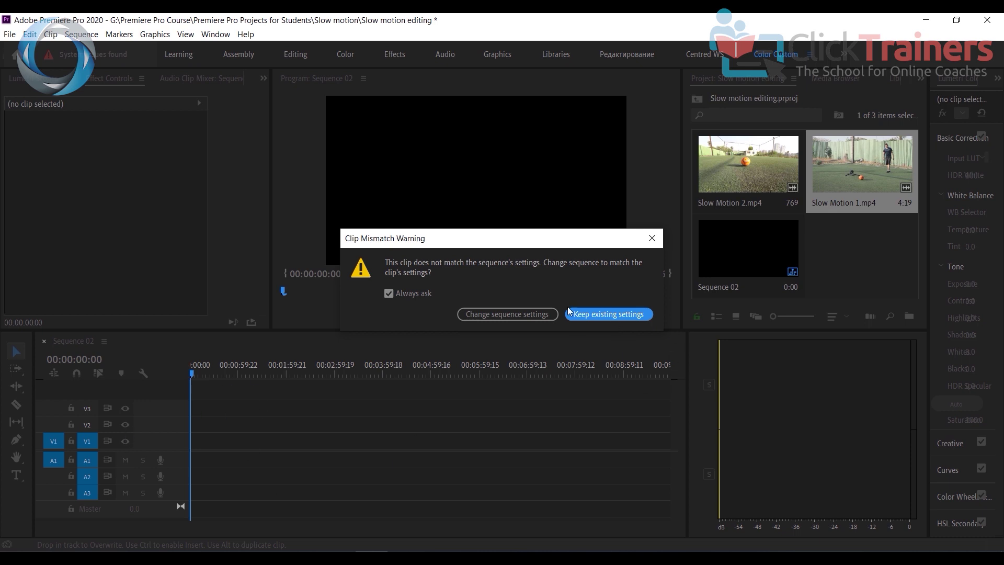
left_click(607, 319)
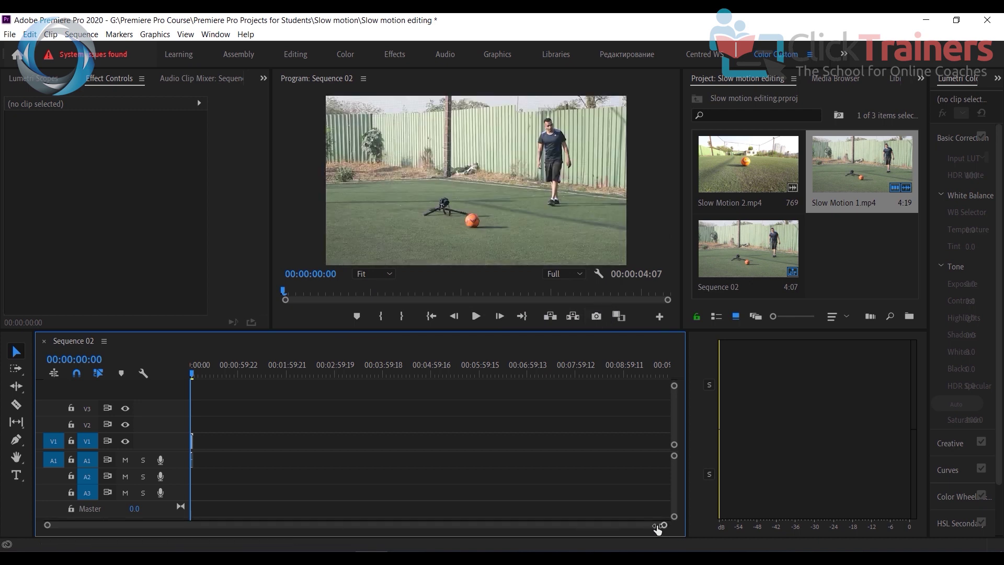
left_click_drag(663, 525, 204, 525)
scroll(427, 512, "up", 3)
scroll(397, 516, "down", 1)
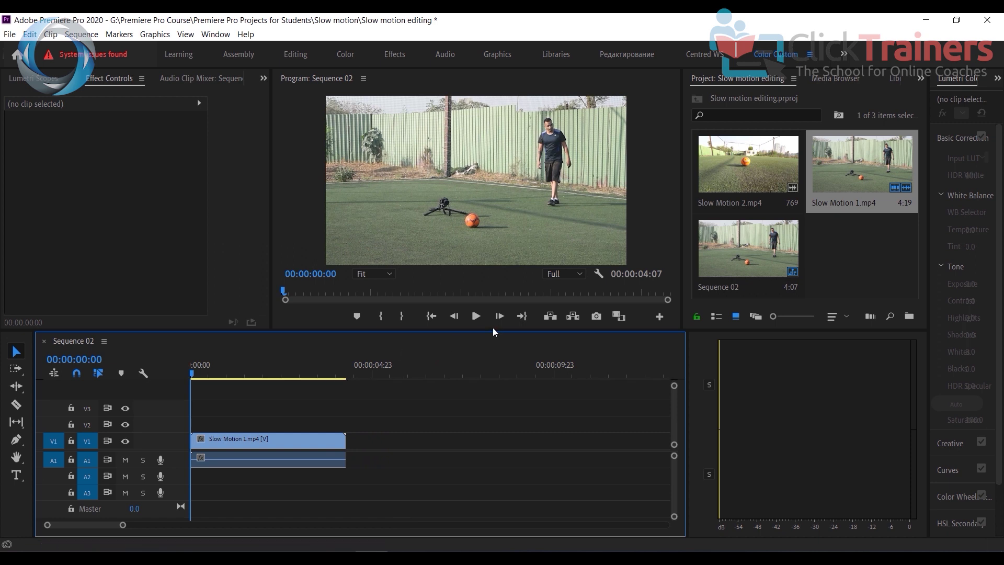
- Play back the sequence to preview Slow Motion 1, stop it, and select the clip in the timeline
left_click(477, 318)
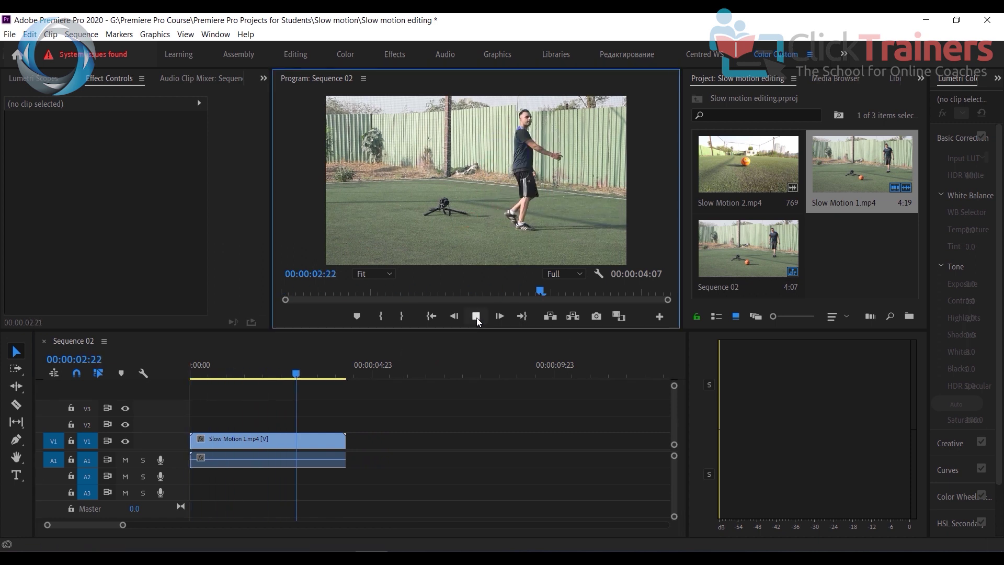
left_click(476, 317)
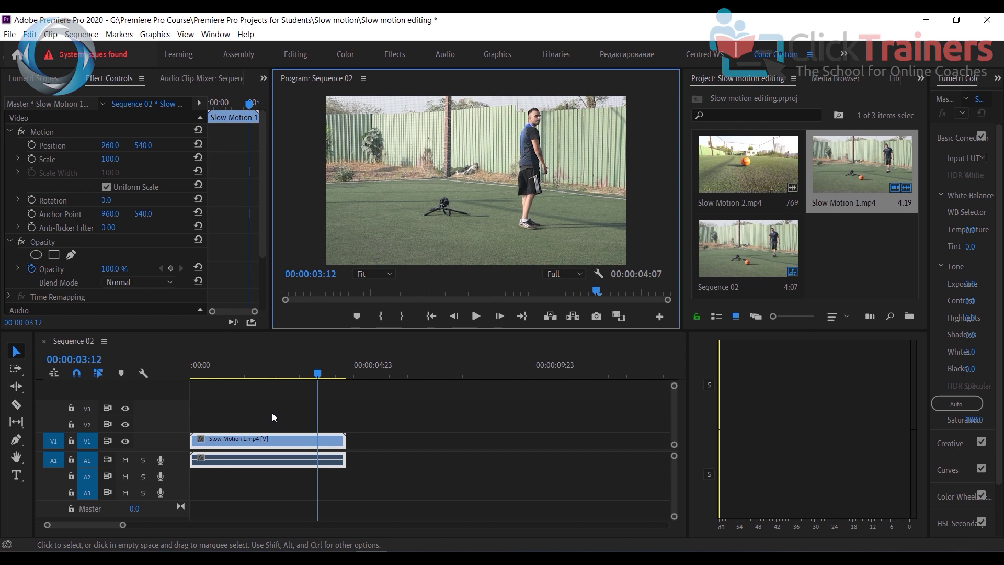
left_click_drag(272, 413, 335, 463)
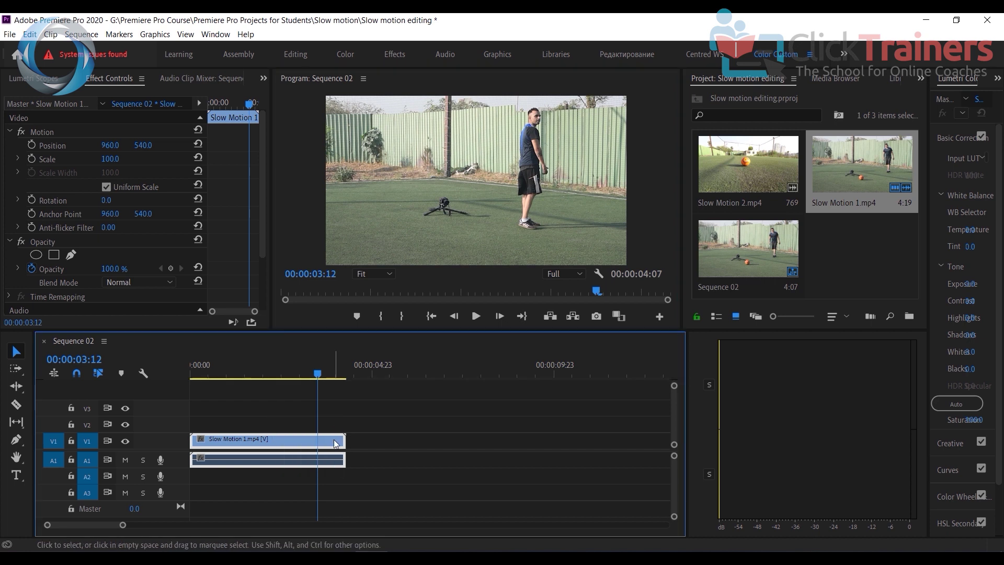
- Set the speed of the Slow Motion 1 clip in the timeline to 50%
right_click(336, 444)
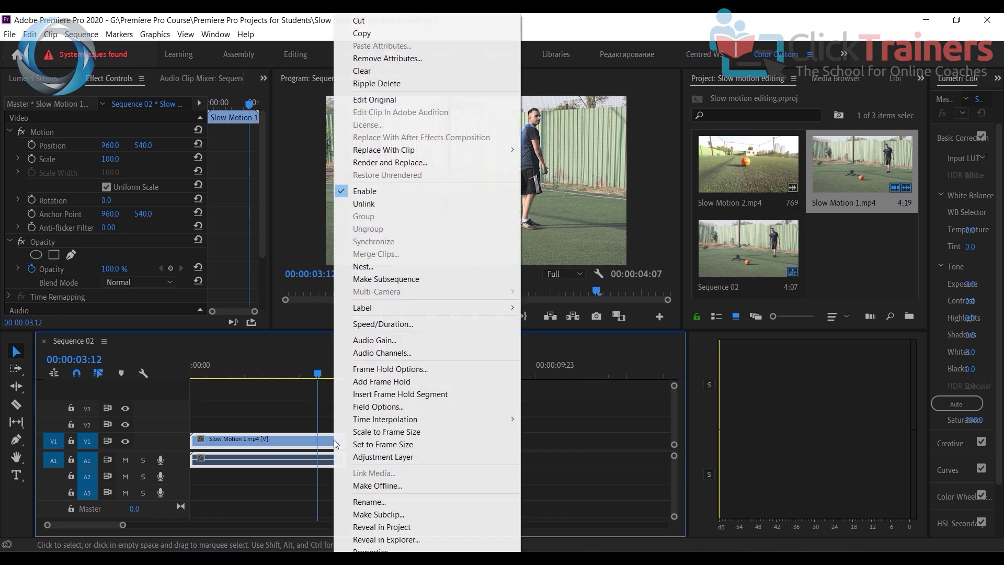
left_click(434, 324)
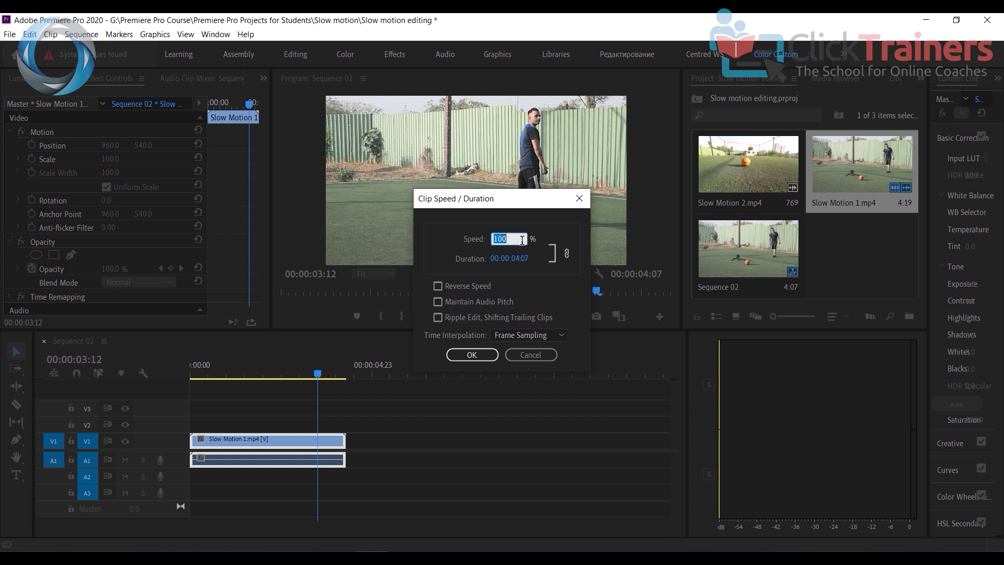
type("50")
left_click(464, 356)
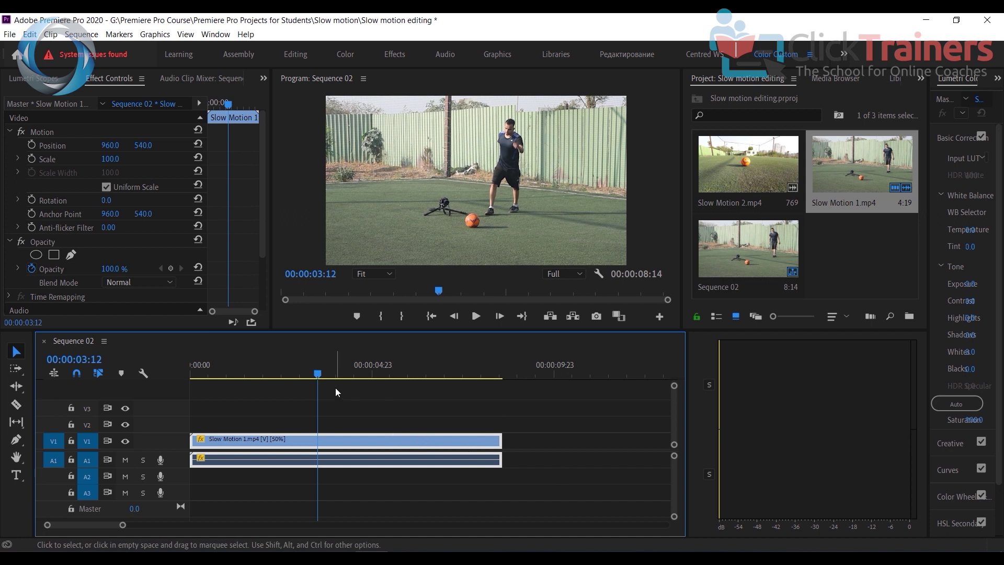
- Play the sequence from the beginning to preview Slow Motion 1 at half speed, and stop it near the end
left_click_drag(317, 377, 173, 387)
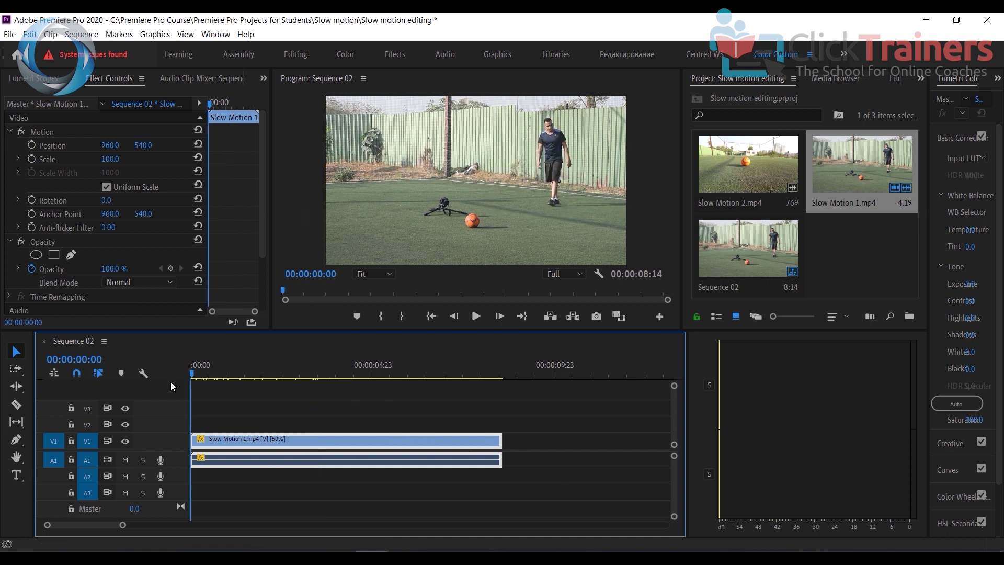
left_click(476, 317)
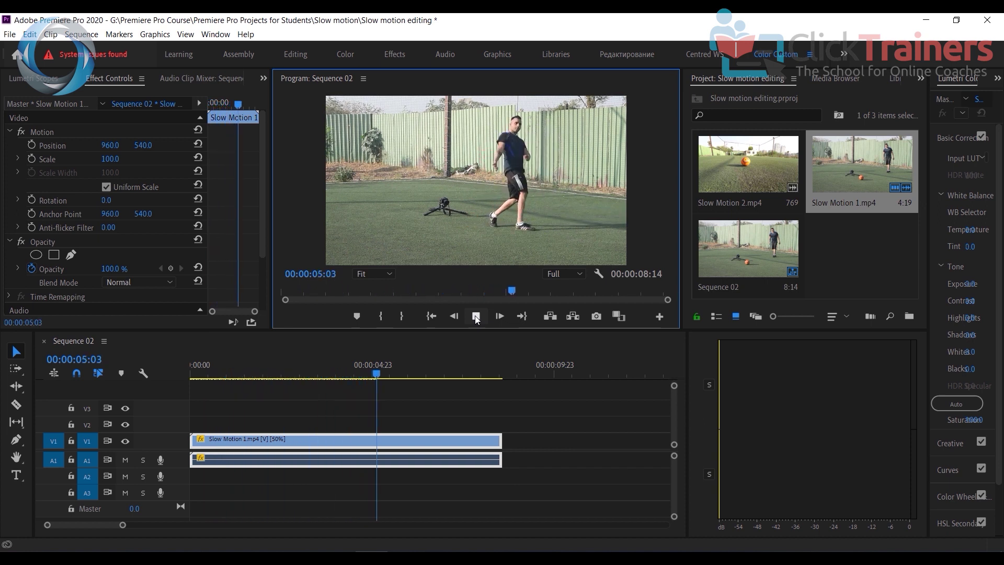
left_click(476, 317)
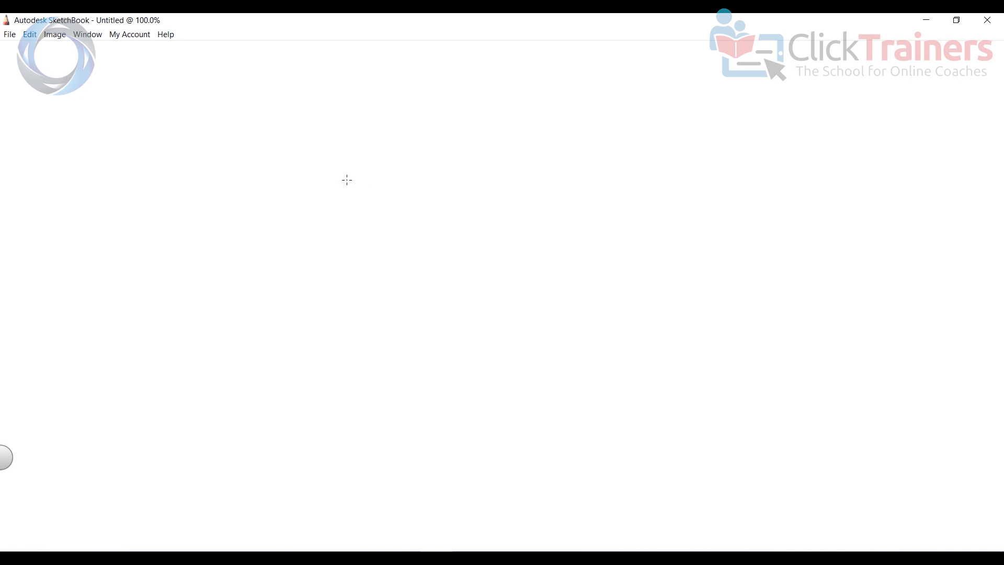
- Switch to Autodesk SketchBook and handwrite the fraction 24 over 60 on the blank canvas
mouse_move(301, 178)
left_mouse_down()
mouse_move(311, 214)
mouse_move(348, 202)
left_mouse_up()
mouse_move(355, 153)
left_mouse_down()
mouse_move(349, 168)
mouse_move(376, 165)
left_mouse_up()
left_click_drag(367, 205, 365, 161)
left_click_drag(304, 250, 401, 221)
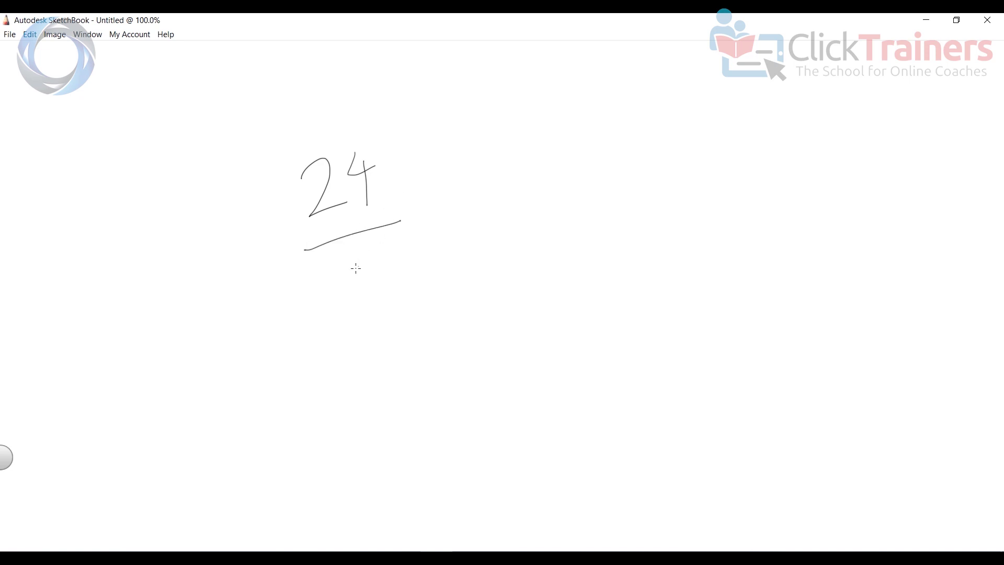
mouse_move(361, 248)
left_mouse_down()
mouse_move(354, 310)
mouse_move(345, 291)
left_mouse_up()
mouse_move(383, 269)
left_mouse_down()
mouse_move(390, 262)
mouse_move(382, 265)
left_mouse_up()
- Handwrite × 100 beside the fraction and strike out the final zeros of 100 and 60
mouse_move(425, 192)
left_mouse_down()
mouse_move(465, 212)
mouse_move(438, 228)
left_mouse_up()
mouse_move(483, 170)
left_mouse_down()
mouse_move(481, 207)
mouse_move(508, 167)
mouse_move(550, 156)
left_mouse_up()
left_click_drag(559, 139, 496, 235)
left_click_drag(457, 204, 388, 305)
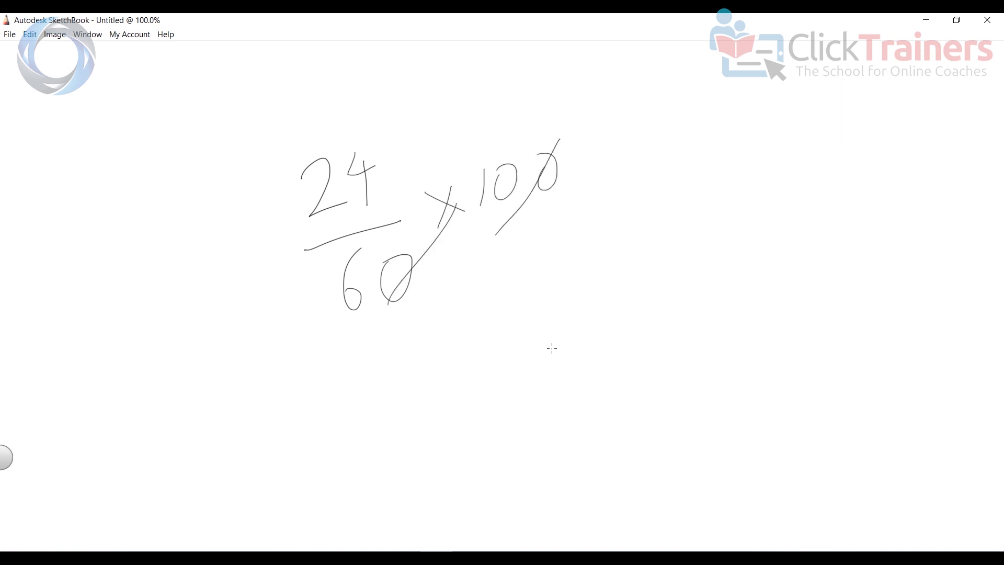
- Handwrite the result 40 below the calculation
mouse_move(571, 291)
left_mouse_down()
mouse_move(564, 317)
mouse_move(584, 311)
left_mouse_up()
left_click_drag(581, 306, 576, 343)
left_click_drag(613, 301, 608, 303)
mouse_move(703, 275)
left_mouse_down()
mouse_move(679, 333)
mouse_move(676, 286)
mouse_move(718, 292)
left_mouse_up()
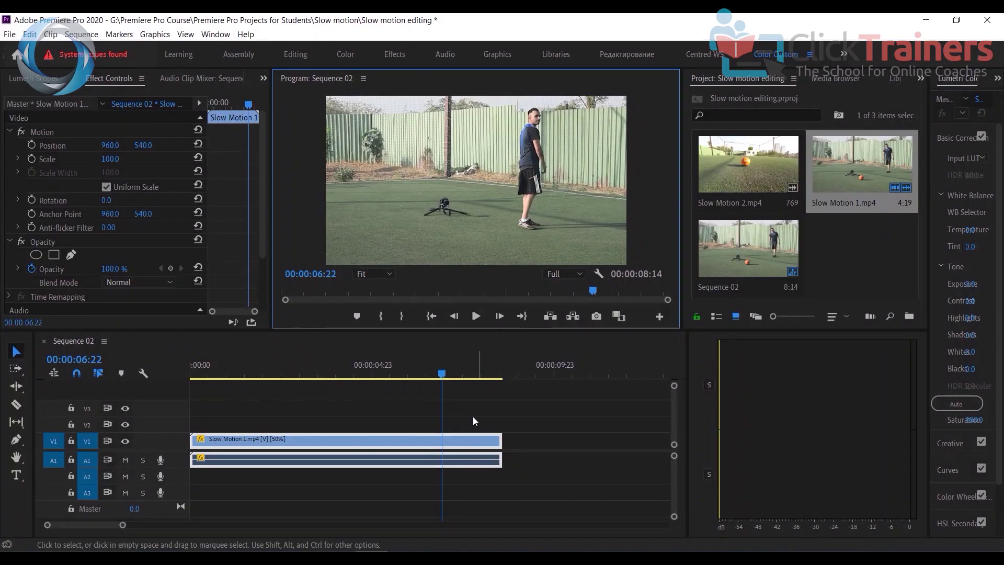
- Back in Premiere Pro, set the speed of the Slow Motion 1 clip to 40%
left_click_drag(312, 415, 370, 497)
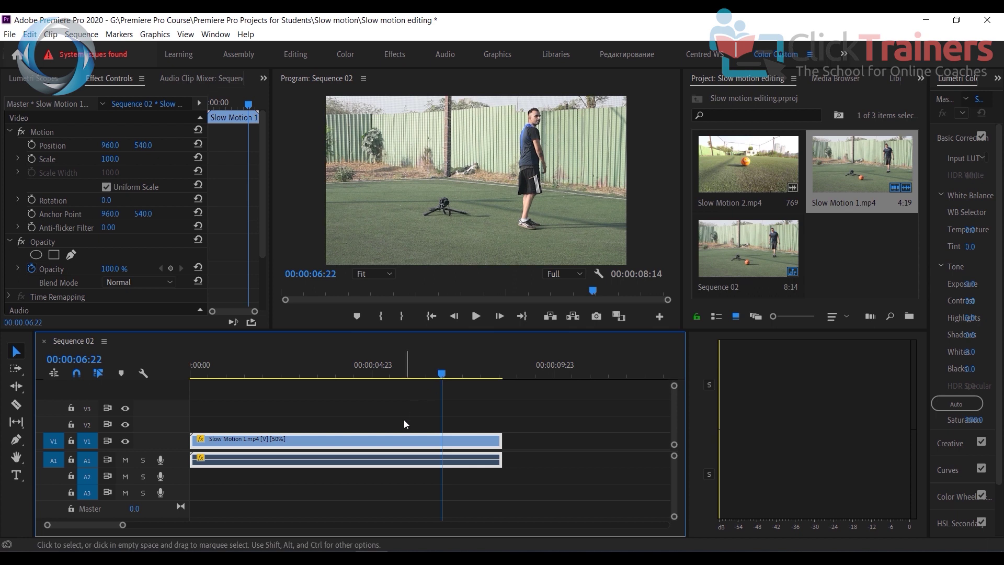
right_click(398, 442)
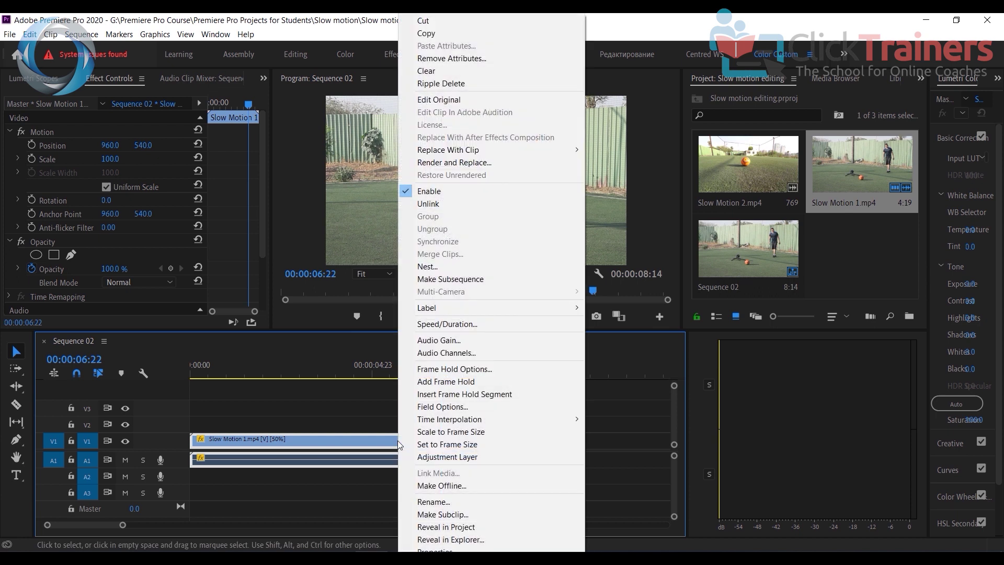
left_click(476, 323)
type("40")
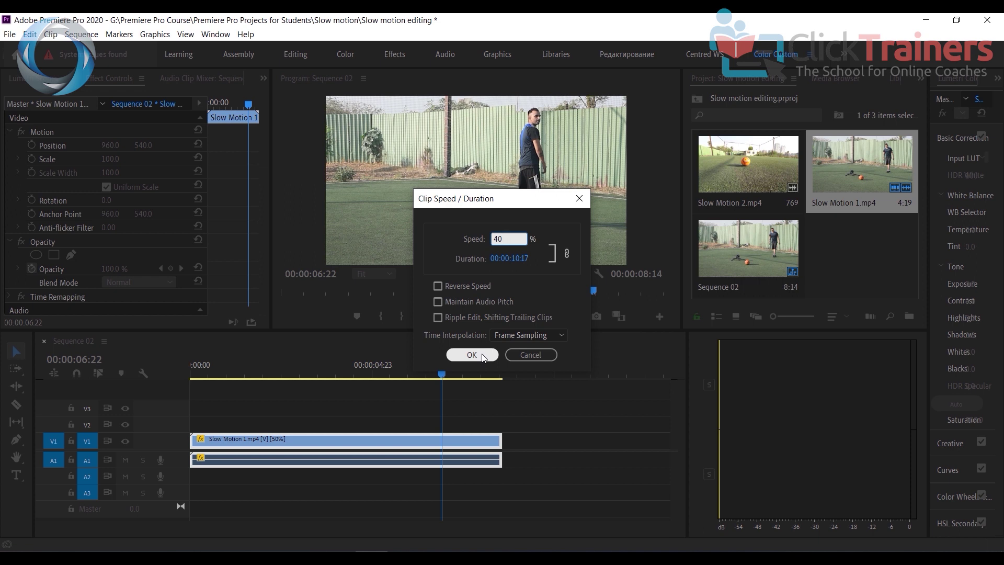
left_click(482, 354)
- Play the sequence from the beginning to preview the clip slowed to 40%
key("Home")
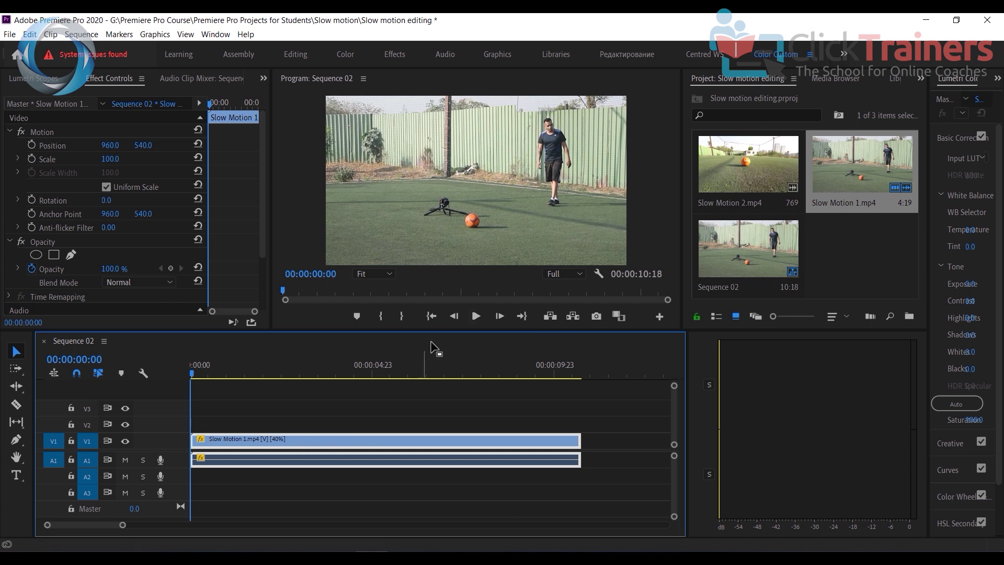
left_click(476, 316)
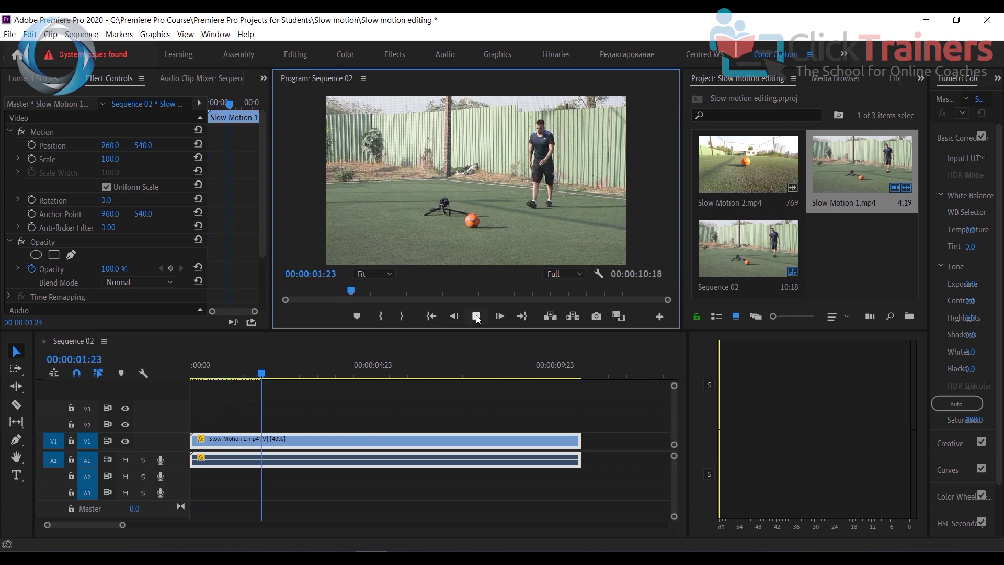
- Play the slowed Slow Motion 1 clip in full-screen view, and return to the normal workspace
left_click(476, 317)
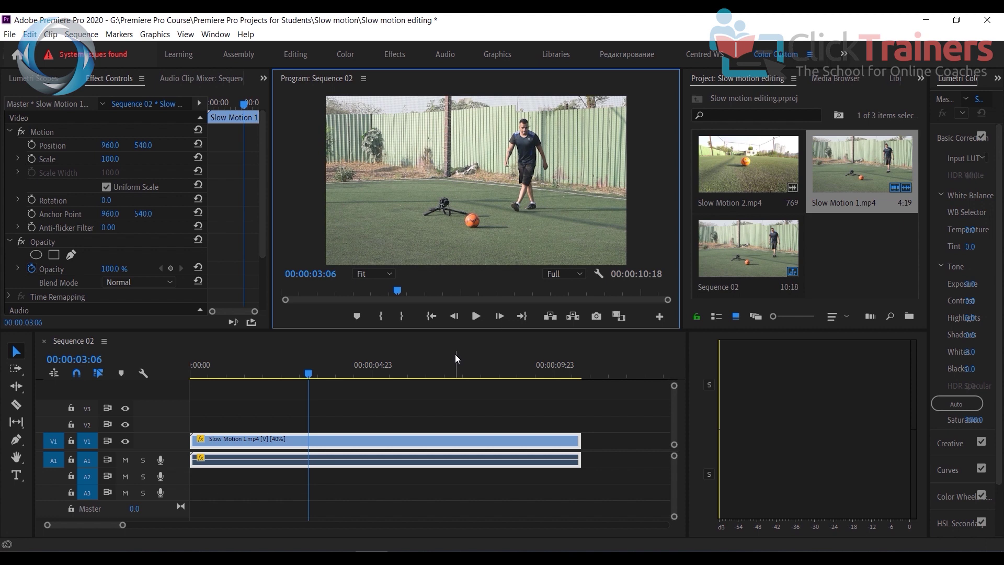
key("ctrl+grave")
key("space")
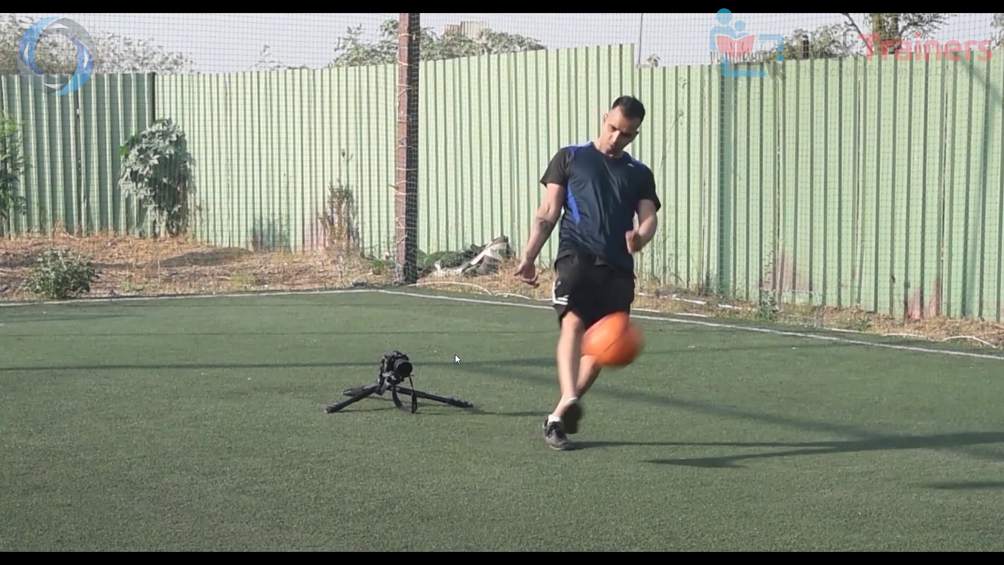
key("ctrl+grave")
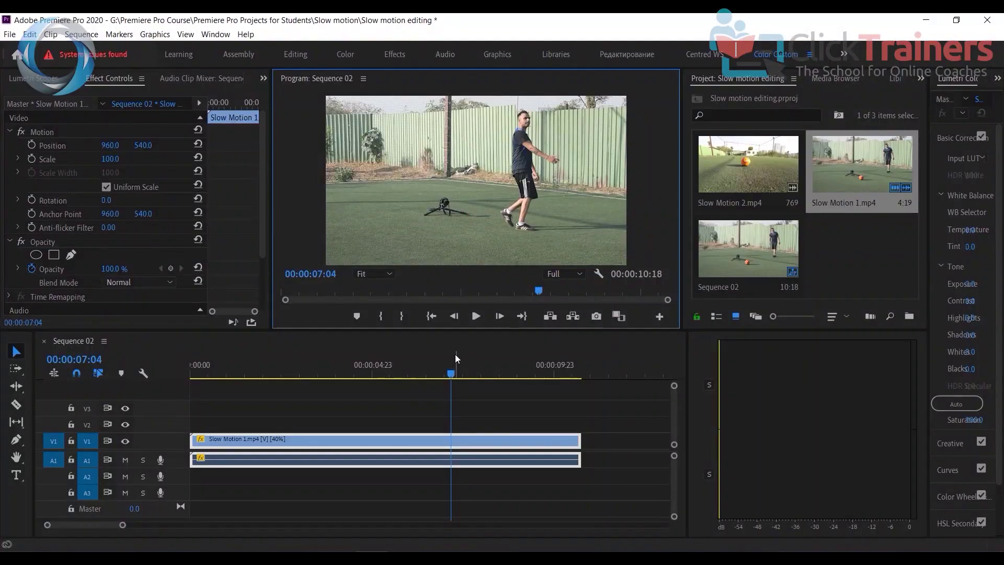
- Return the playhead to the sequence start and set the Slow Motion 1 clip's speed to 10%
left_click_drag(450, 377, 146, 377)
left_click(231, 417)
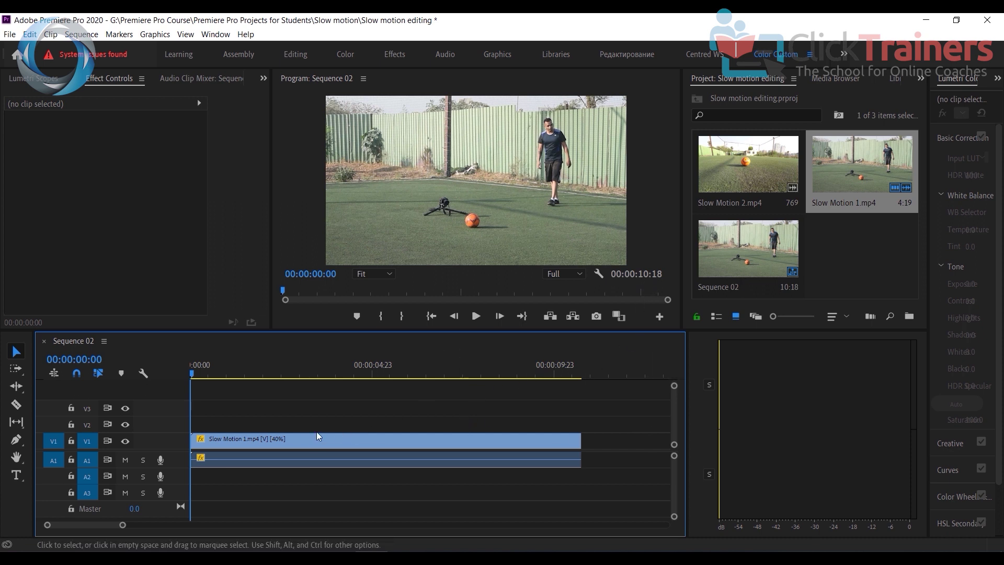
left_click_drag(275, 407, 338, 489)
right_click(336, 445)
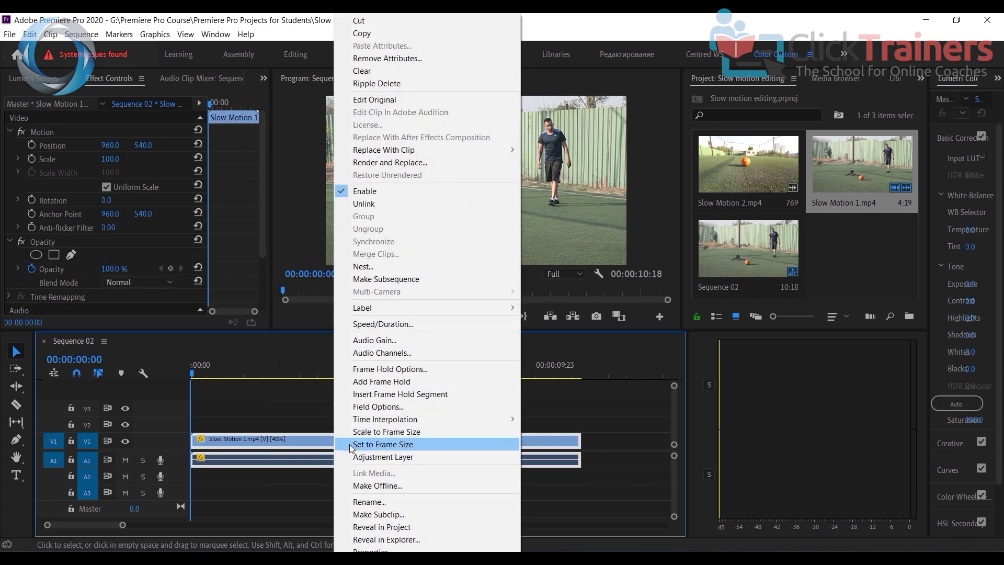
left_click(438, 325)
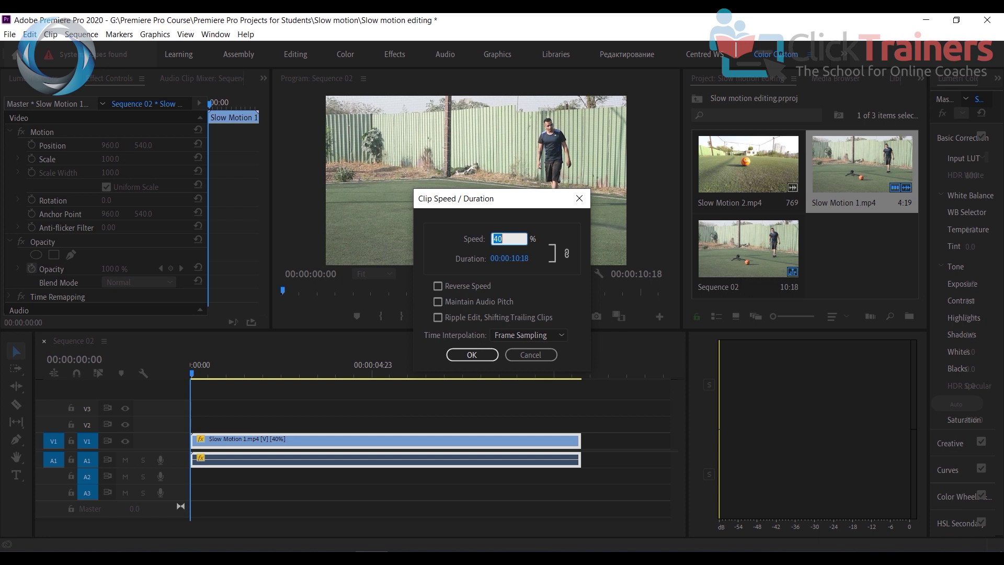
type("10")
left_click(471, 355)
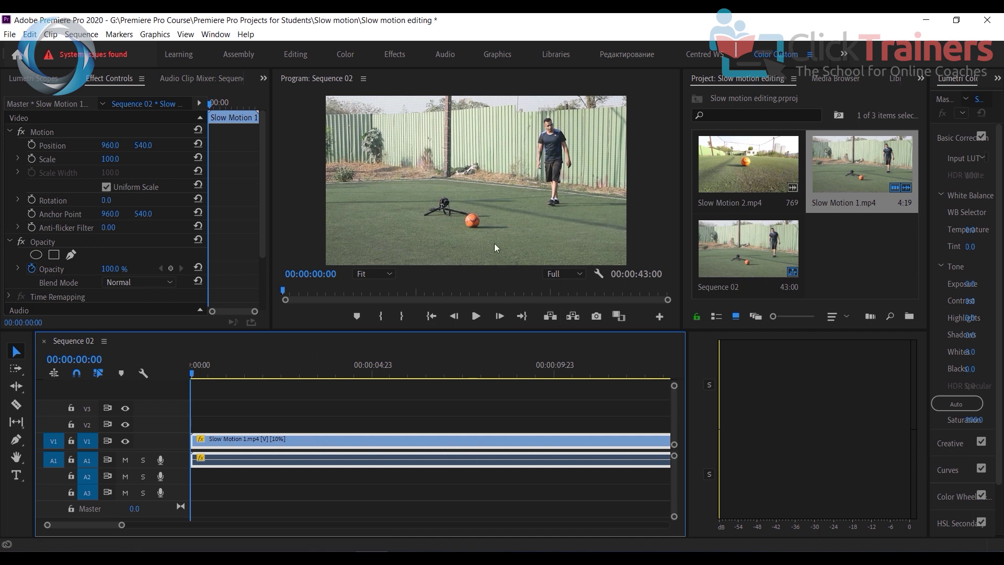
- Play the 10% speed clip full screen up to the ball kick, and fit the whole clip in the timeline view
left_click(541, 246)
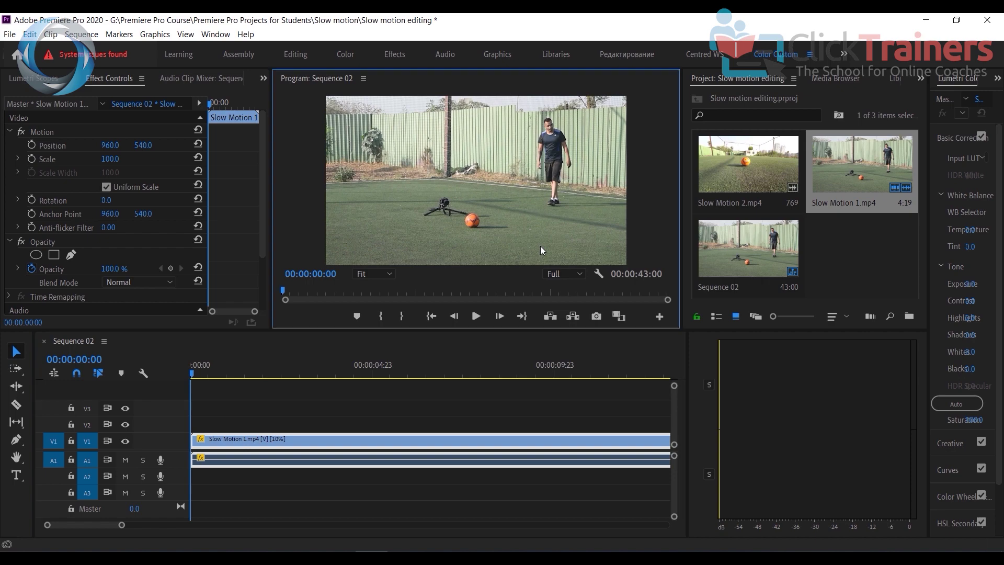
key("ctrl+grave")
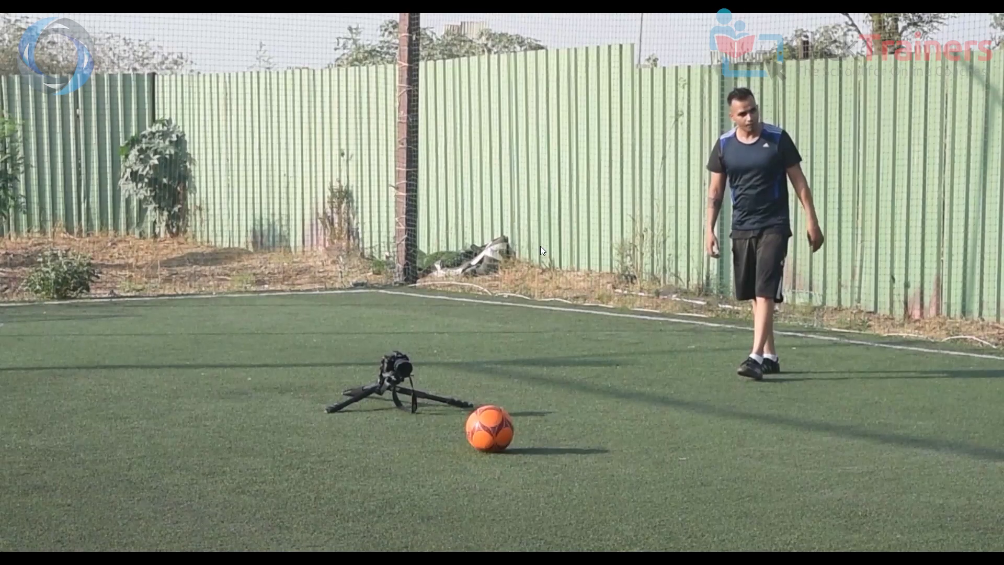
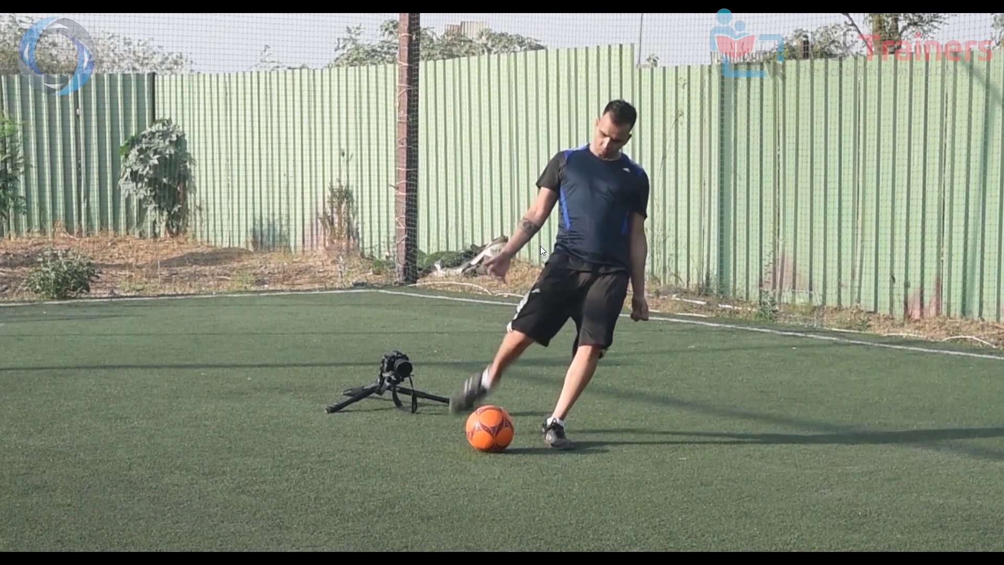
key("Escape")
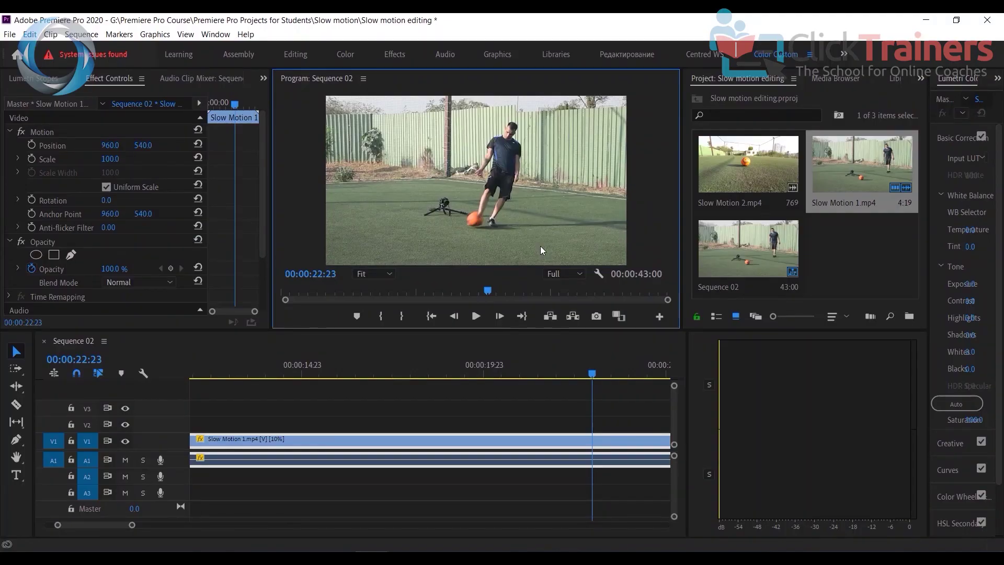
left_click_drag(132, 524, 321, 544)
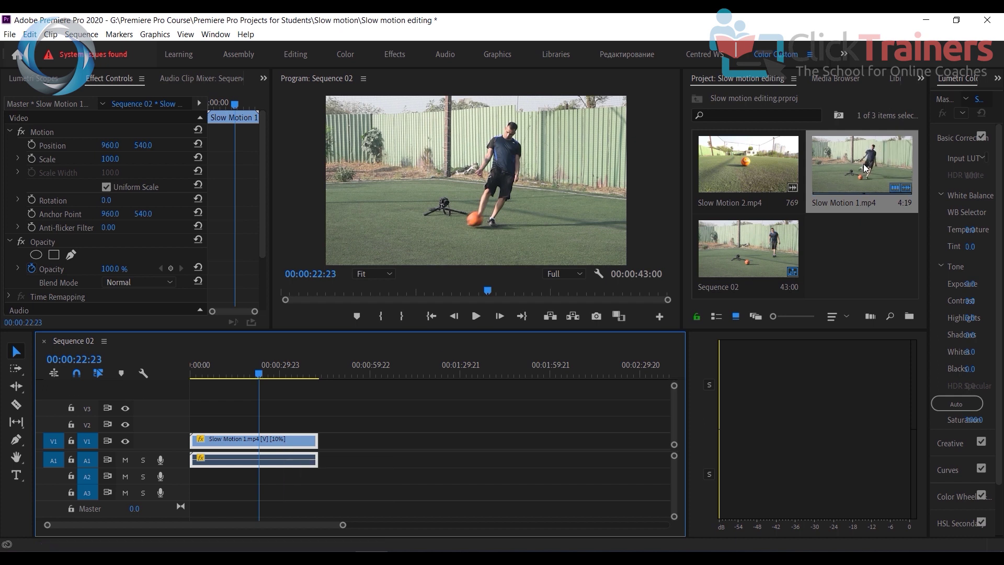
- Set the speed of the Slow Motion 1 clip on the timeline to 40%
key("ctrl+s")
left_click(758, 163)
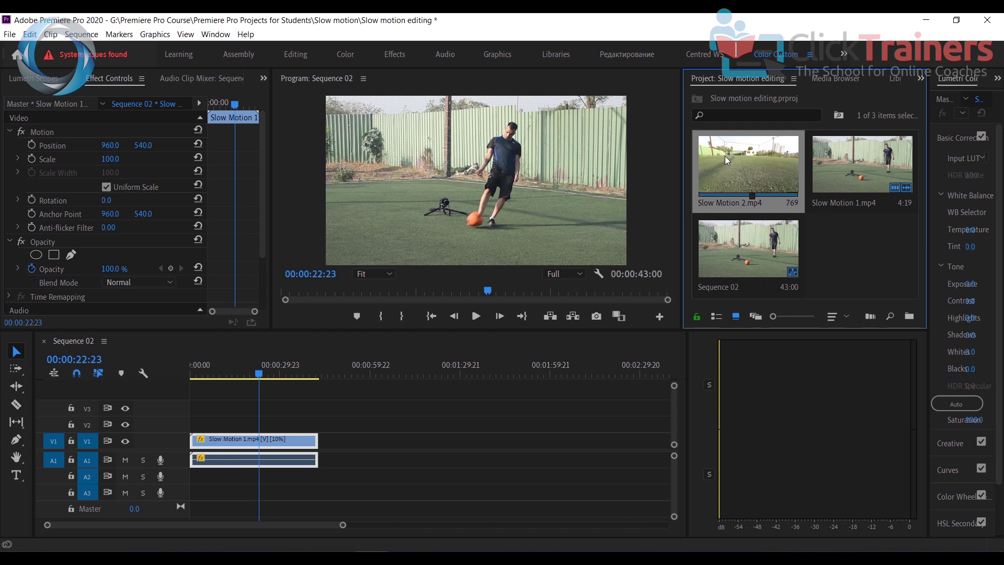
left_click(281, 419)
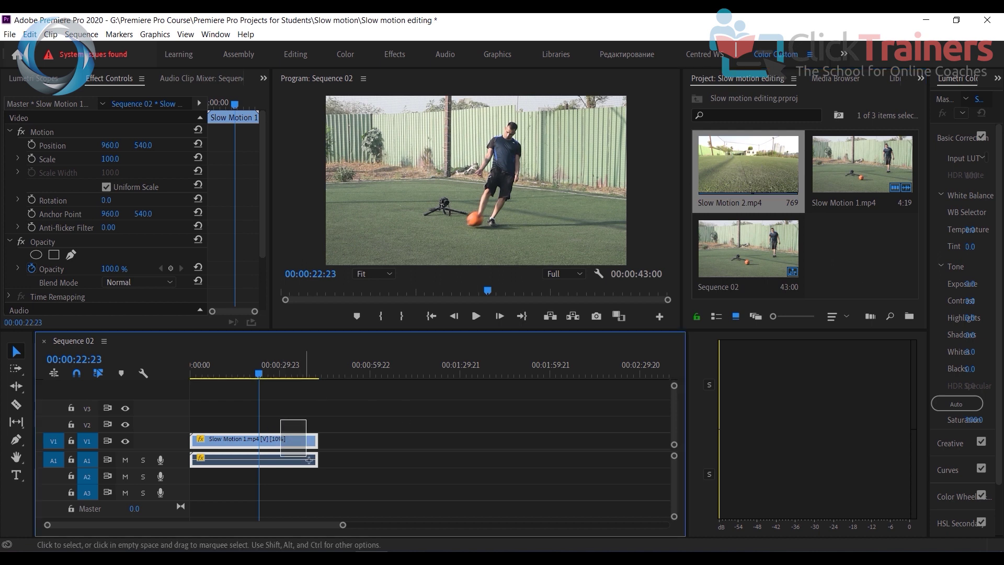
right_click(291, 441)
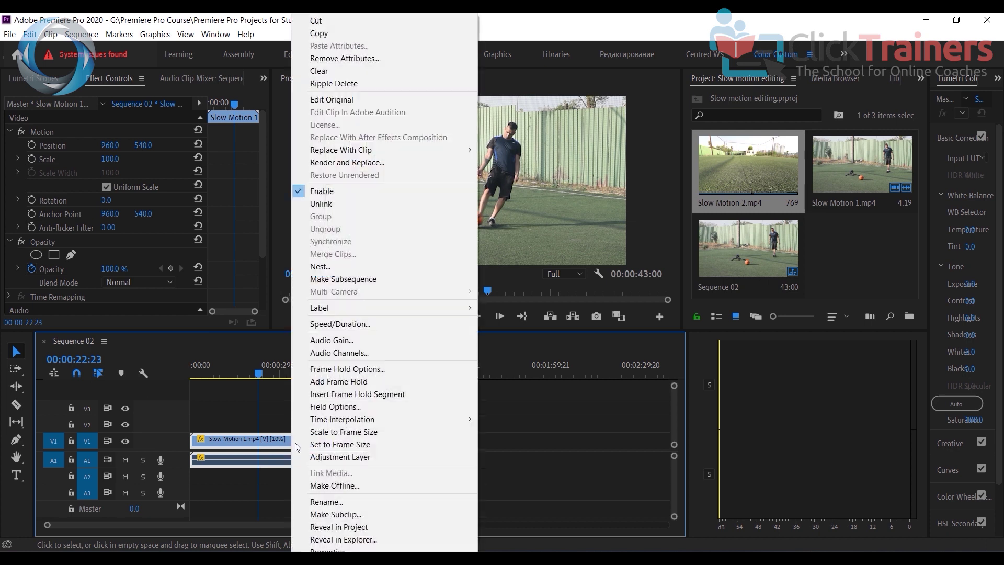
left_click(346, 324)
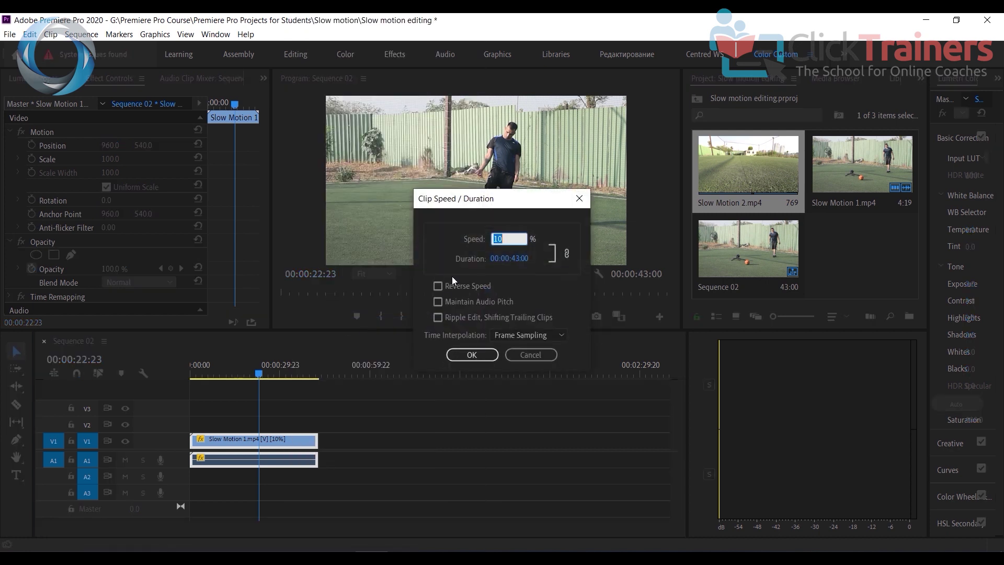
type("40")
left_click(466, 356)
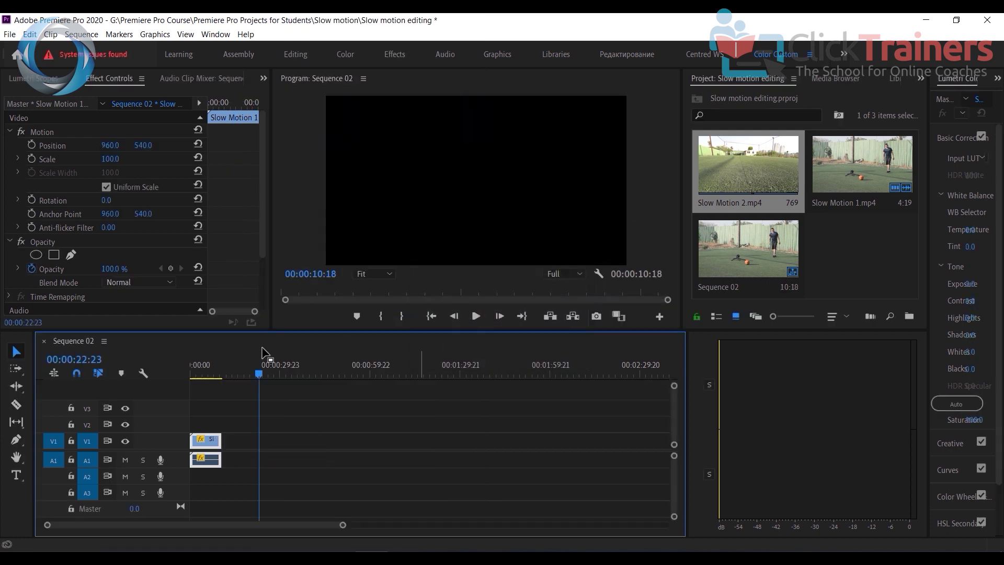
- Play the sequence from its start to the ball kick to check the slowed motion
left_click_drag(254, 374, 192, 374)
left_click(473, 319)
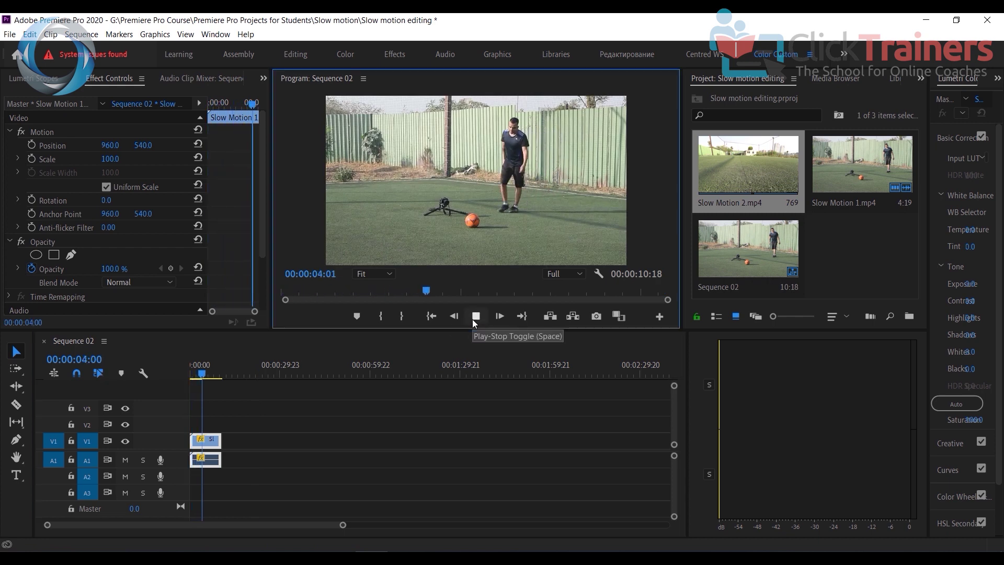
left_click(475, 319)
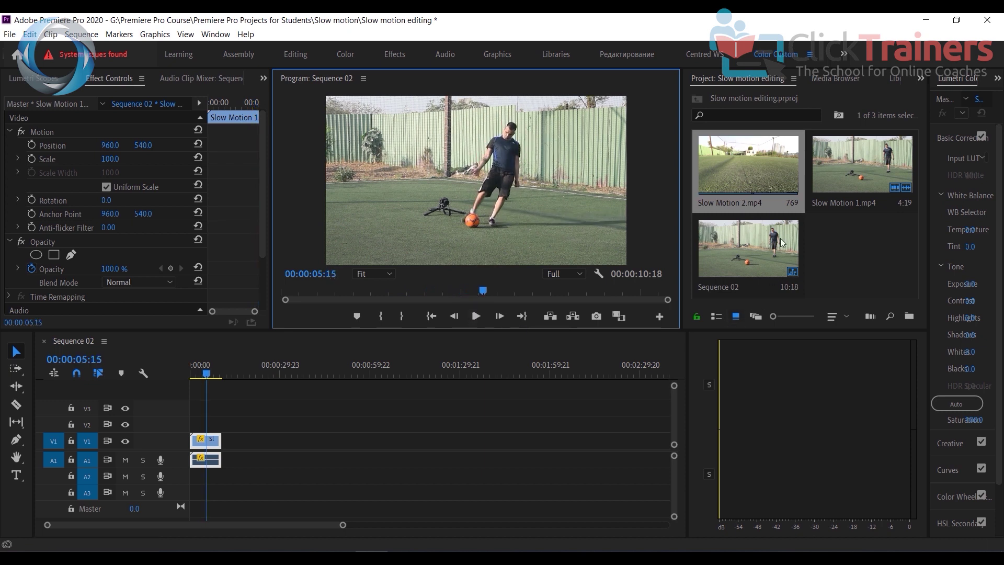
- Place Slow Motion 2.mp4 directly after the Slow Motion 1 clip on V1 and preview the cut between them
left_click_drag(742, 176, 230, 449)
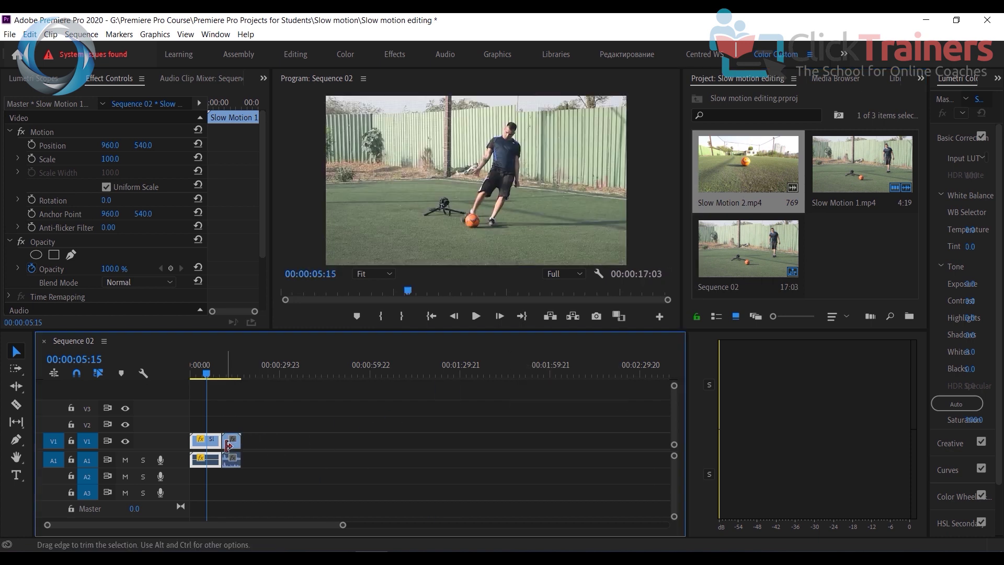
left_click(231, 379)
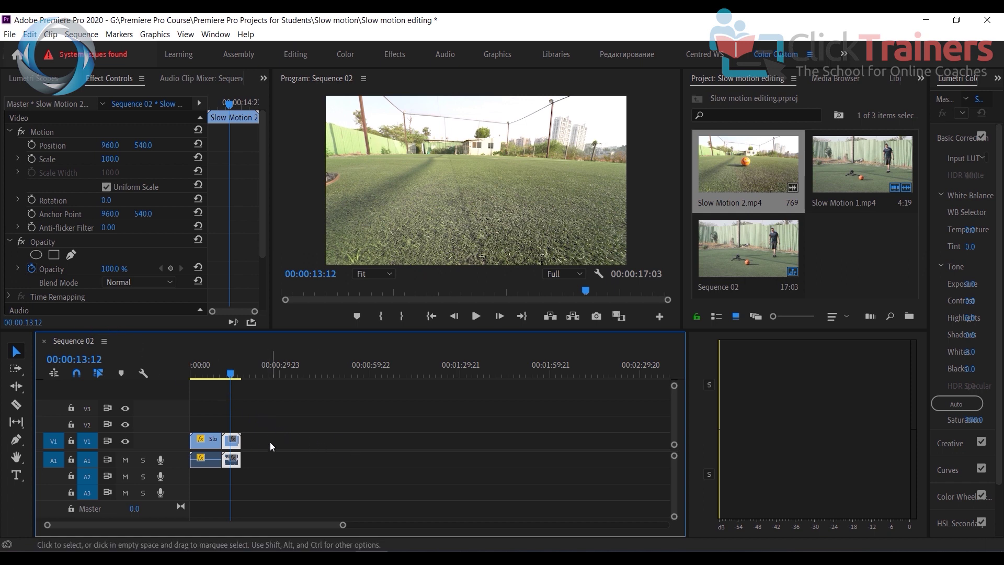
left_click(217, 375)
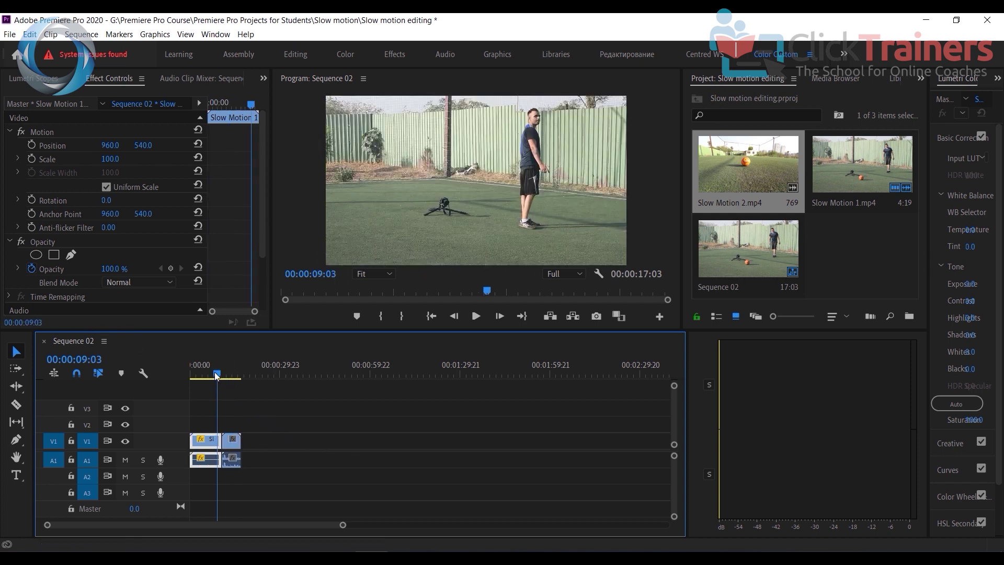
left_click_drag(217, 375, 206, 375)
left_click(479, 317)
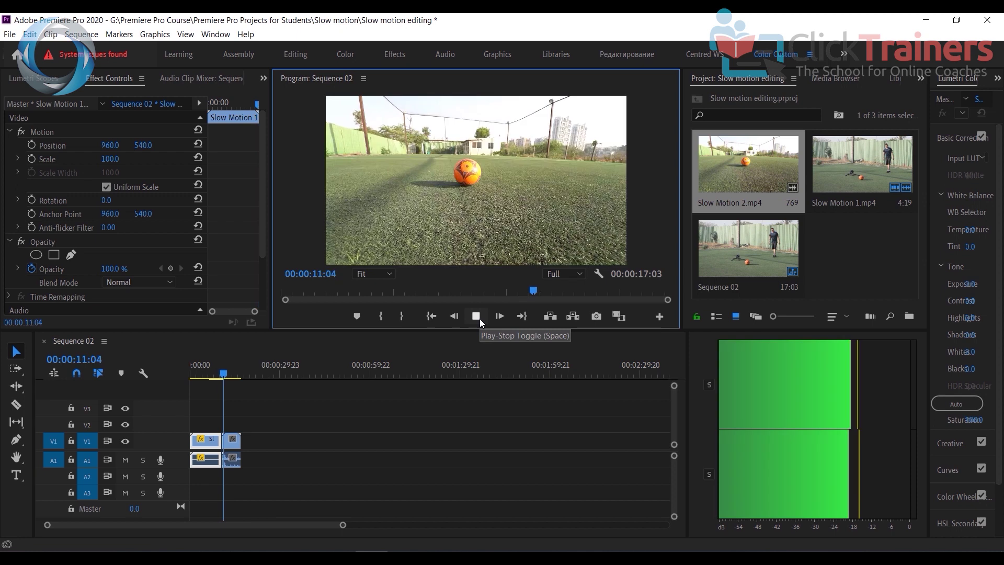
left_click(479, 317)
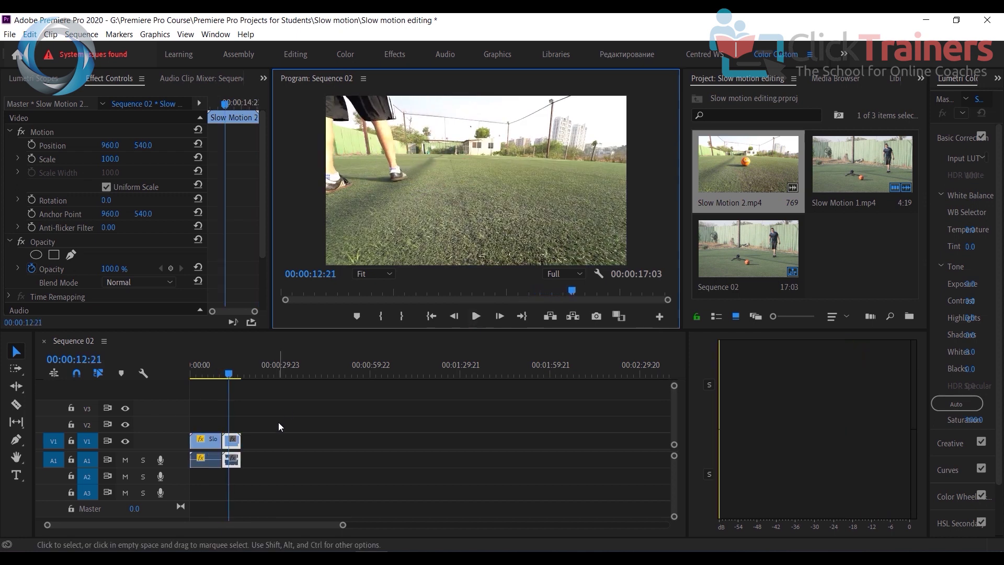
- Unlink the Slow Motion 2 clip's video and audio, and delete its audio from A1
right_click(232, 439)
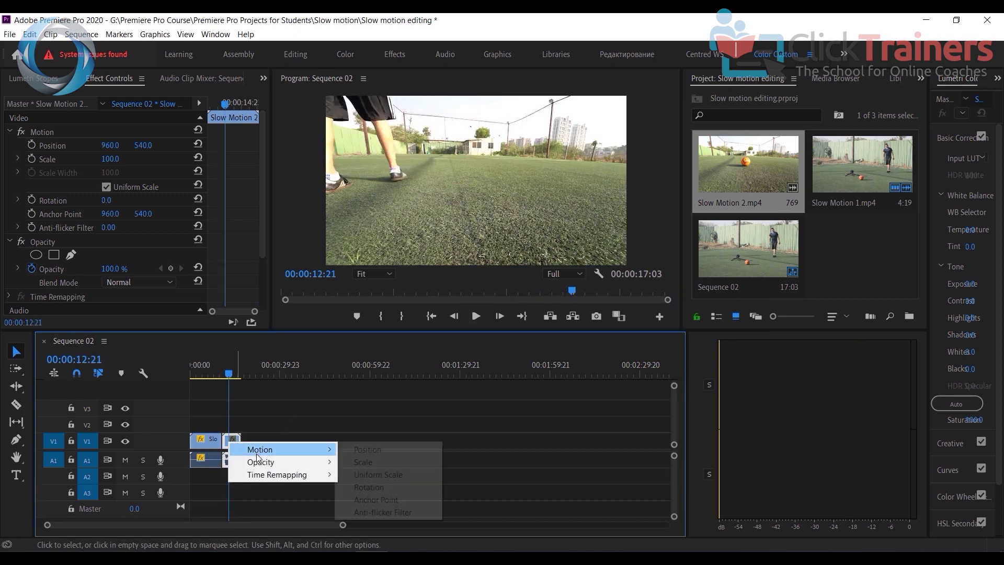
left_click_drag(343, 525, 233, 520)
right_click(345, 441)
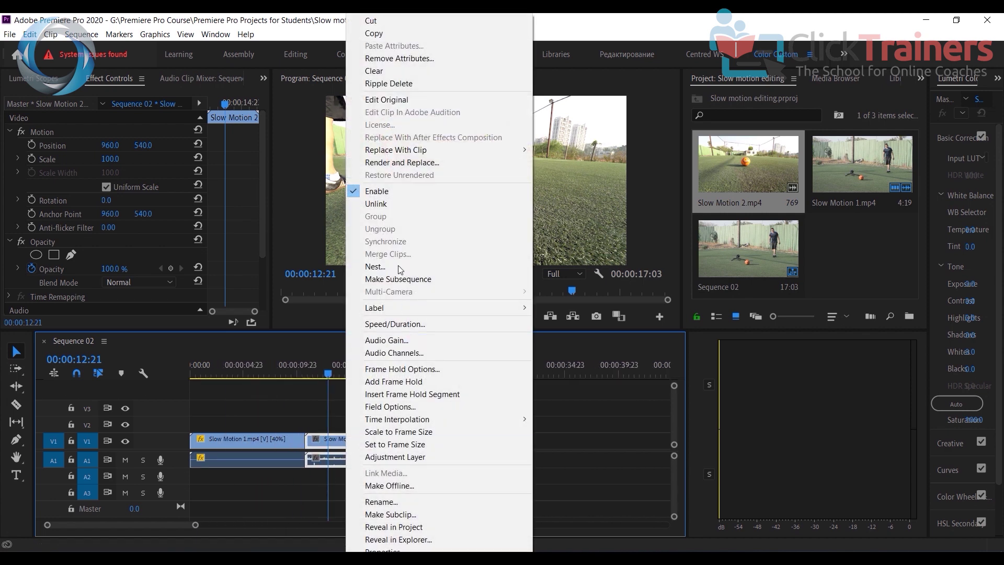
left_click(401, 201)
left_click(366, 459)
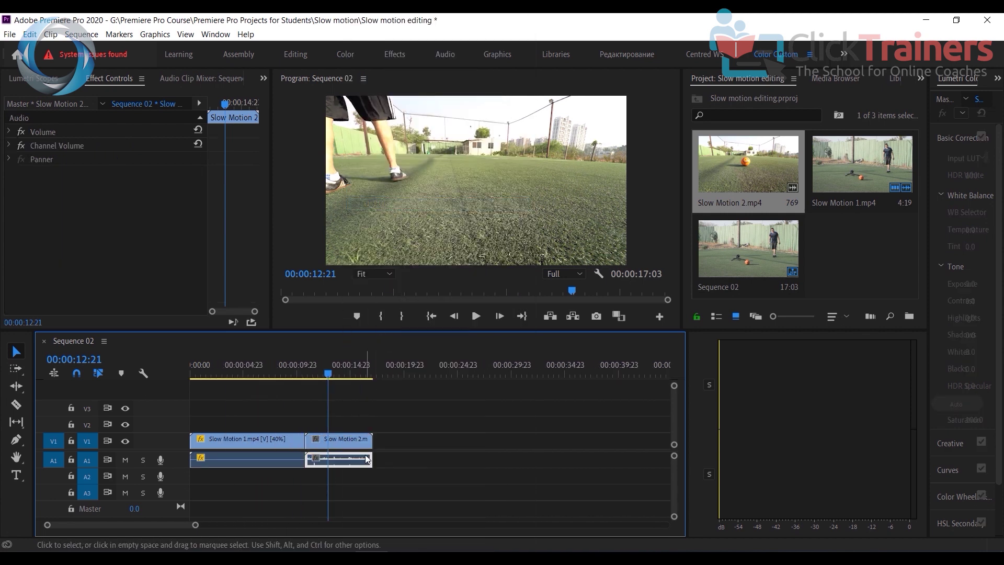
key("Delete")
- Unlink the Slow Motion 1 clip's video and audio, and delete its audio from A1
left_click(272, 438)
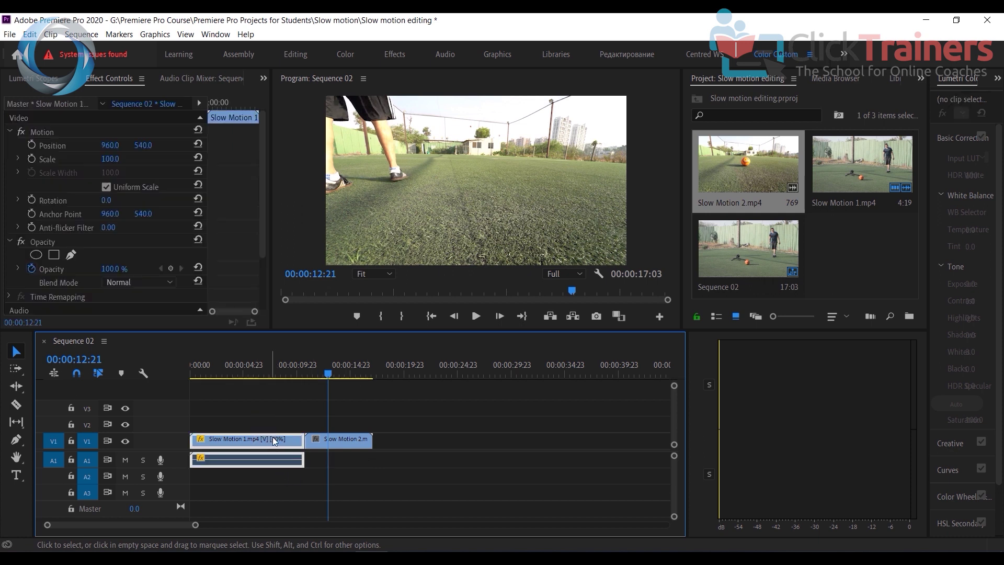
right_click(272, 441)
left_click(359, 205)
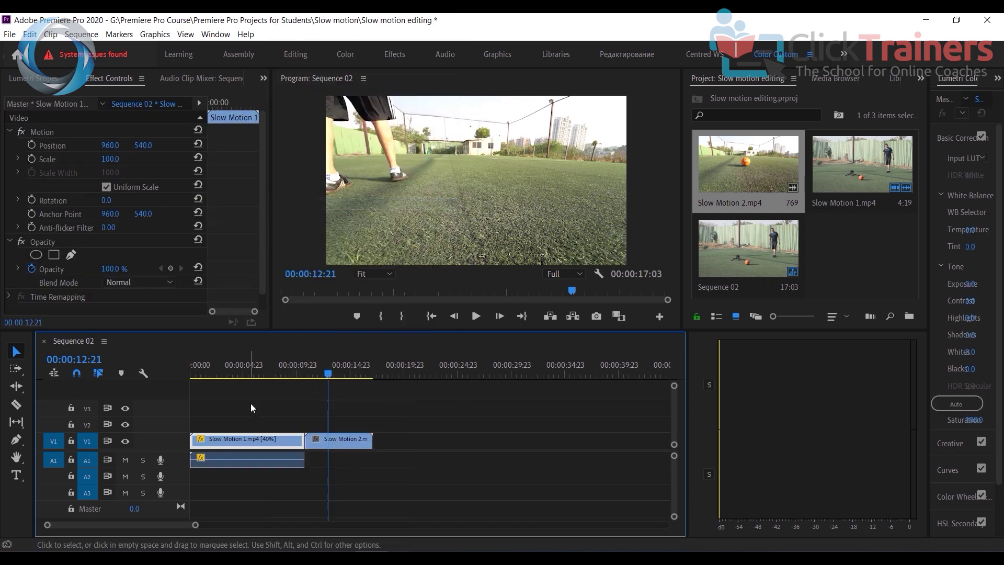
left_click(262, 456)
key("Delete")
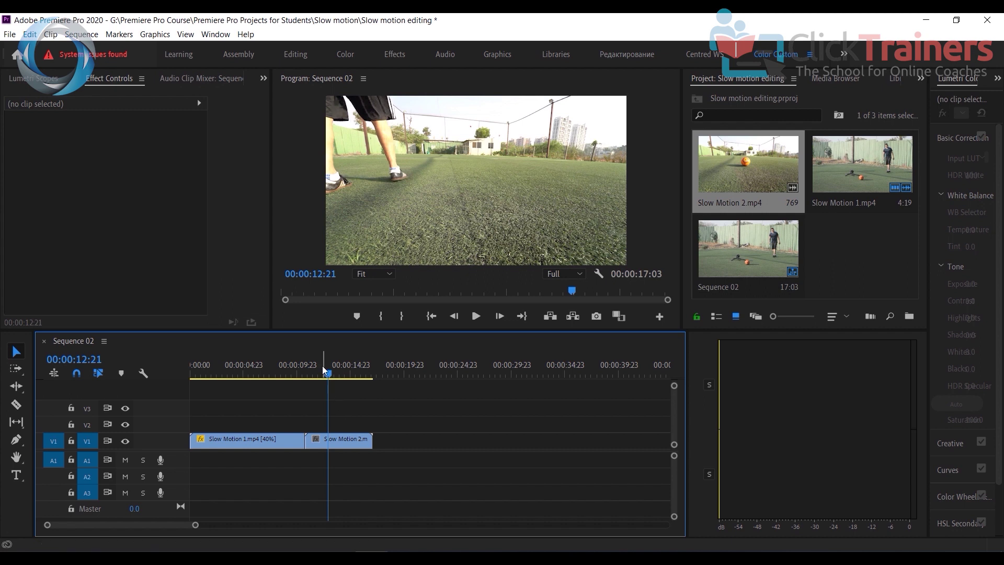
- Play the Slow Motion 2 clip from near its beginning to review its normal-speed motion
left_click_drag(324, 369, 310, 374)
left_click(482, 318)
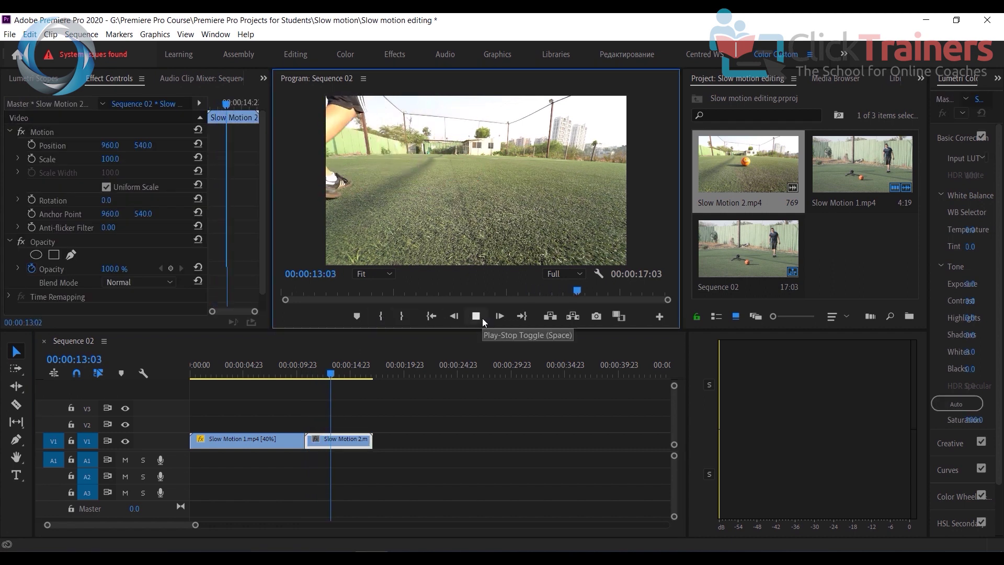
left_click(482, 318)
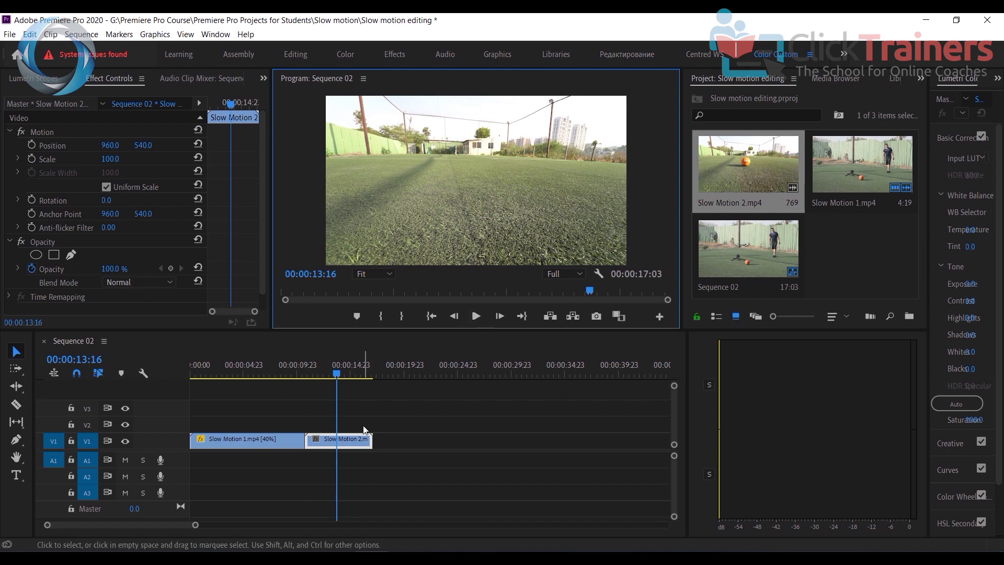
- Switch to Autodesk SketchBook and handwrite the calculation 24/120 × 100 with the result 20% below the existing one
key("alt+Tab")
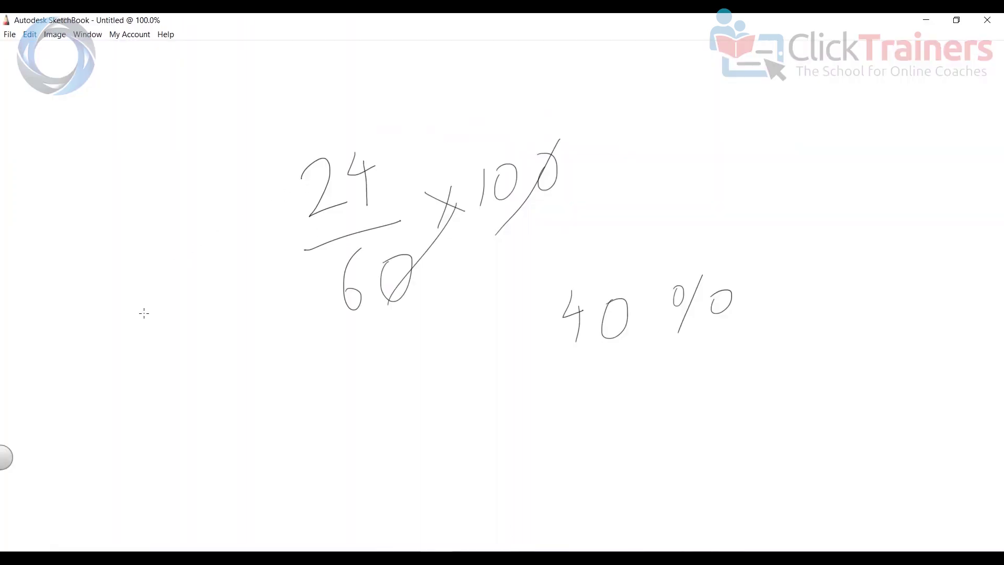
left_click_drag(140, 371, 248, 343)
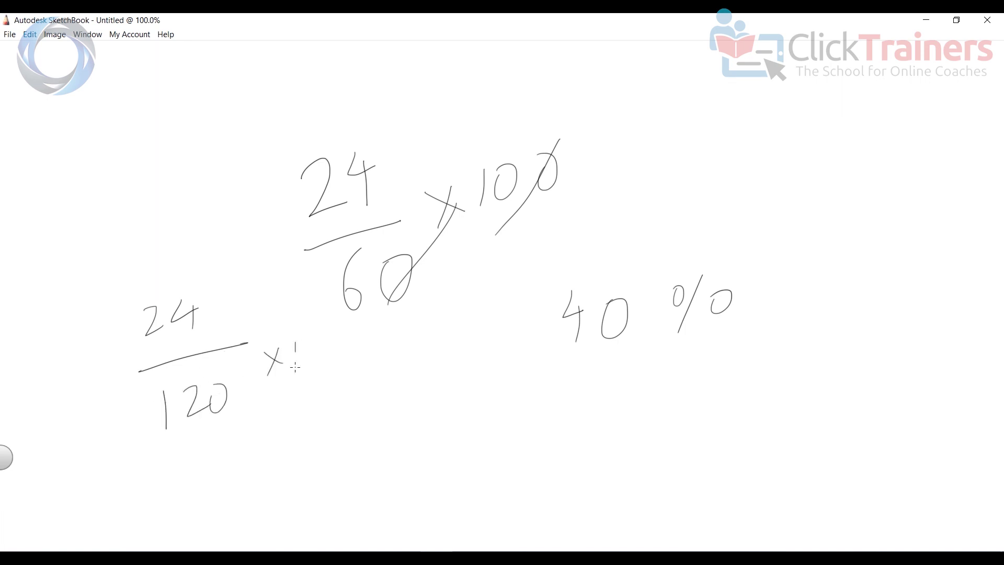
left_click_drag(347, 344, 353, 357)
left_click_drag(377, 433, 400, 448)
left_click_drag(425, 425, 424, 427)
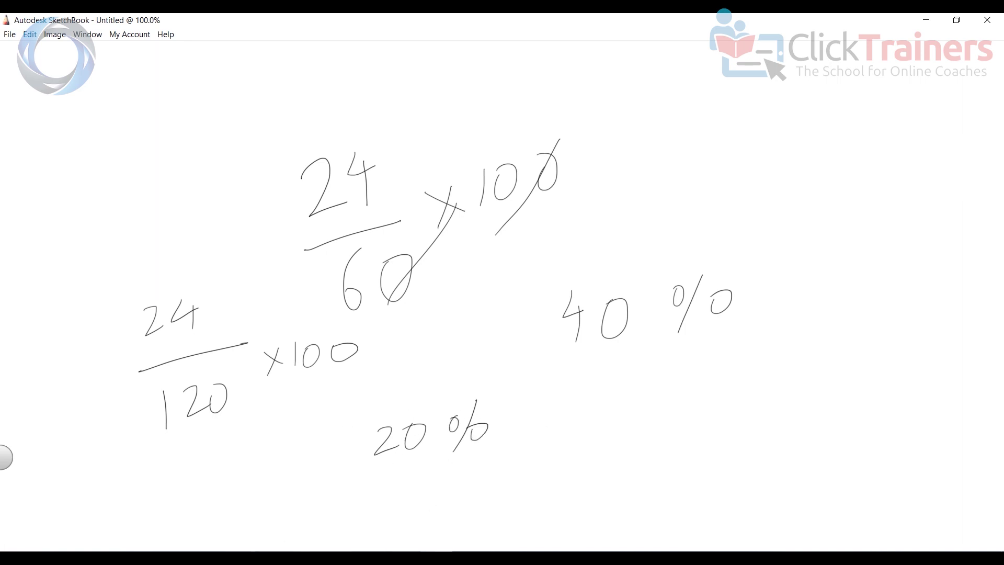
- Switch back to Premiere Pro and set the Slow Motion 2 clip's speed to 20%
key("F9")
key("F9")
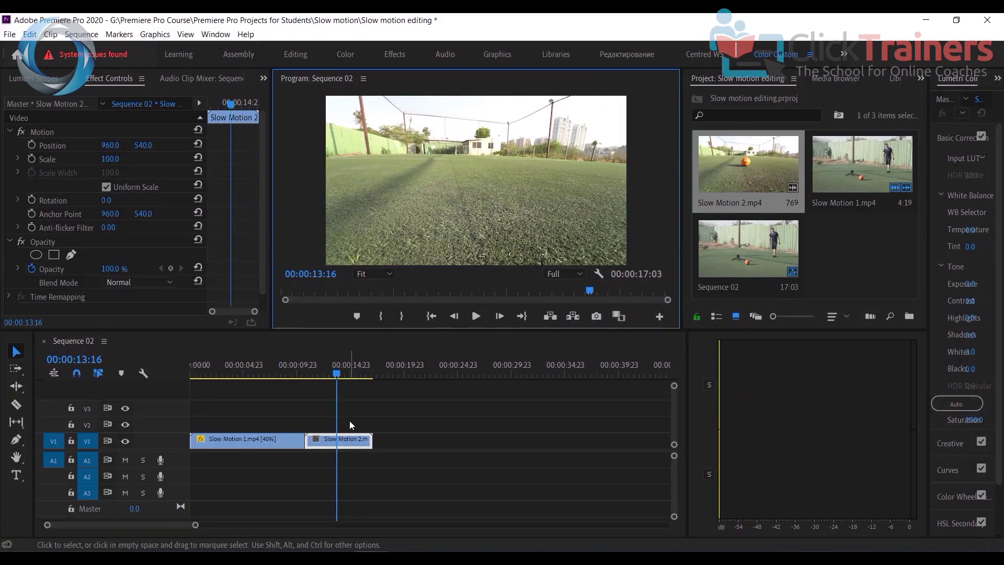
left_click(359, 442)
right_click(358, 438)
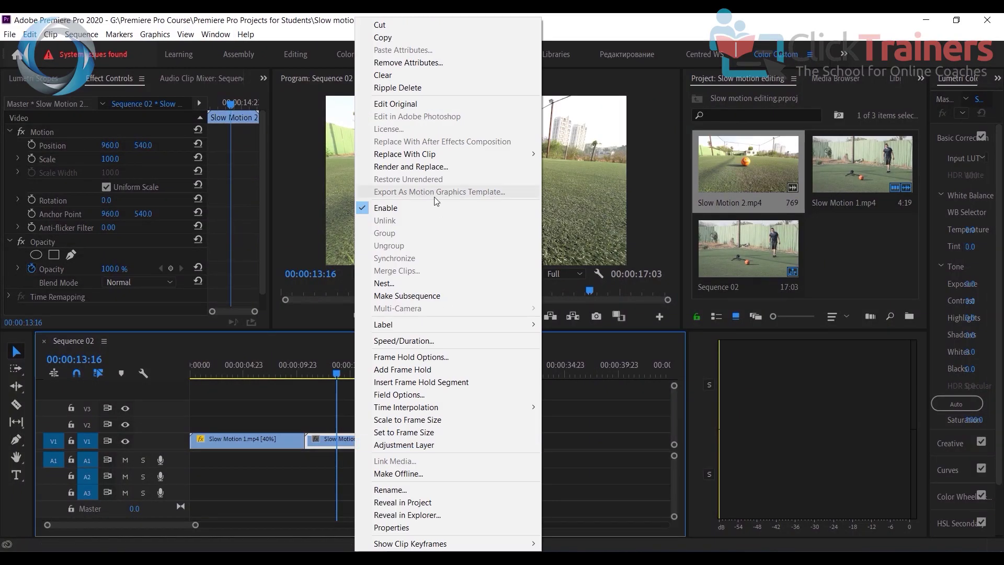
left_click(445, 343)
type("20")
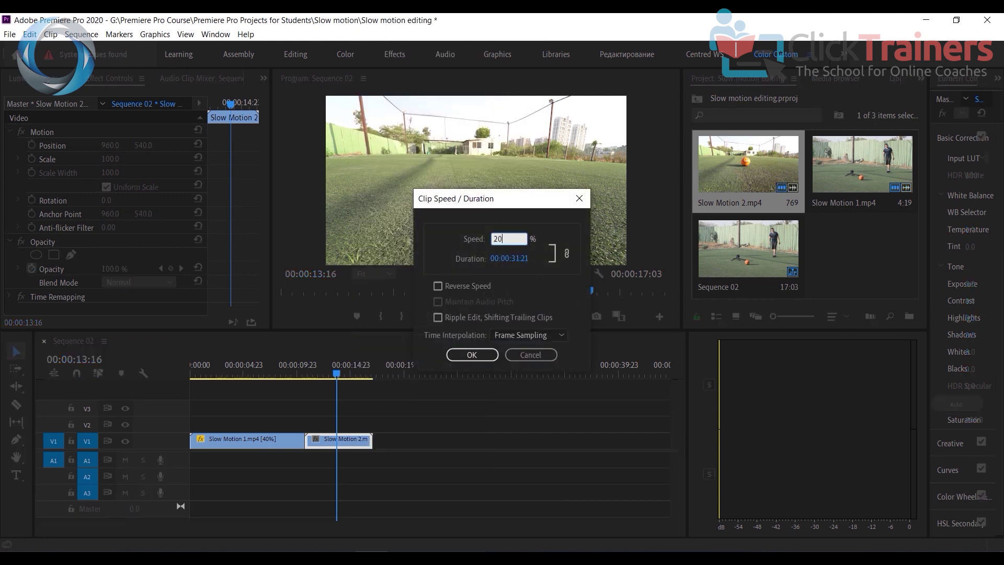
left_click(479, 353)
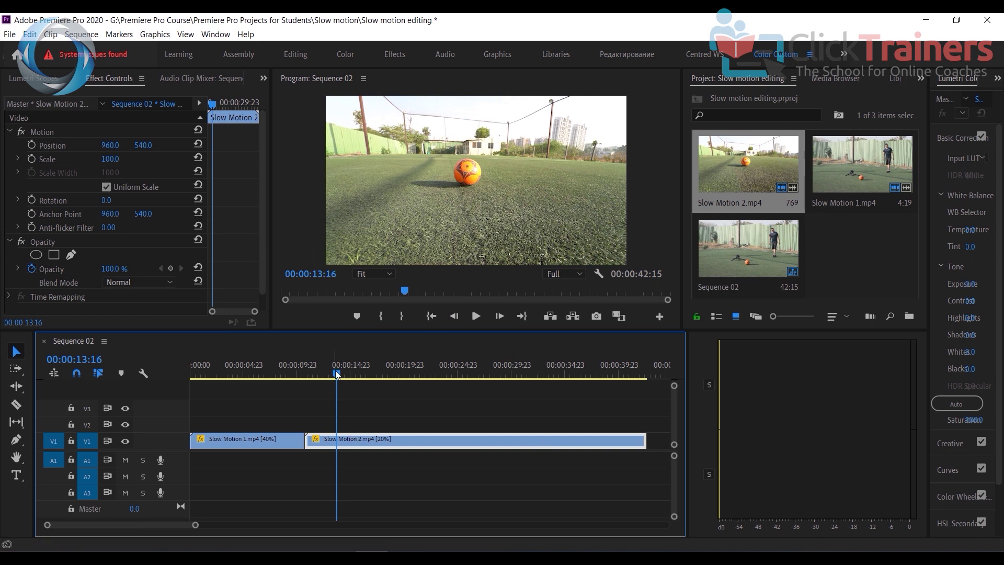
- Play the Slow Motion 2 clip at 20% speed full screen twice, each time from near its beginning, to review the motion
left_click_drag(335, 370, 629, 393)
left_click_drag(316, 399, 306, 402)
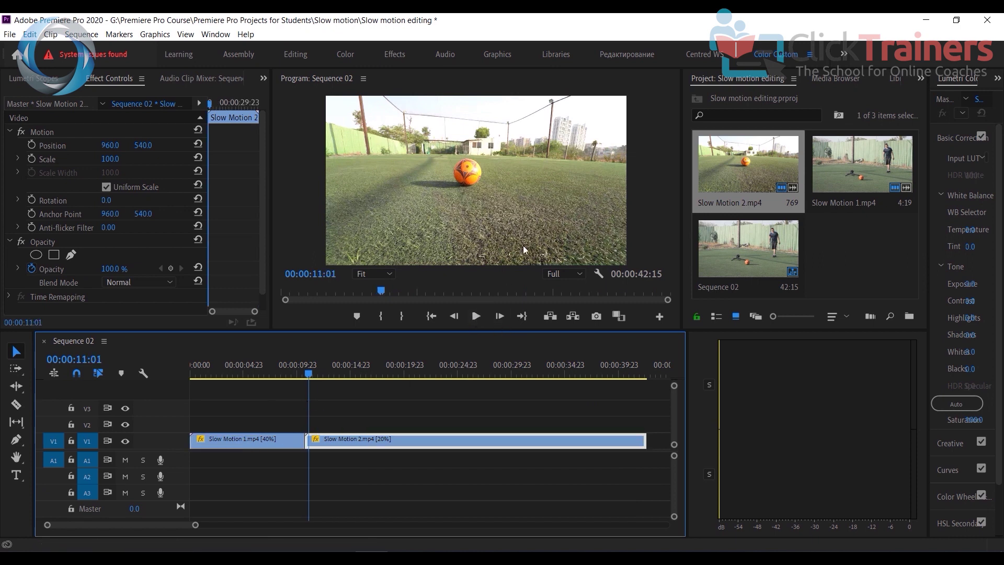
key("ctrl+grave")
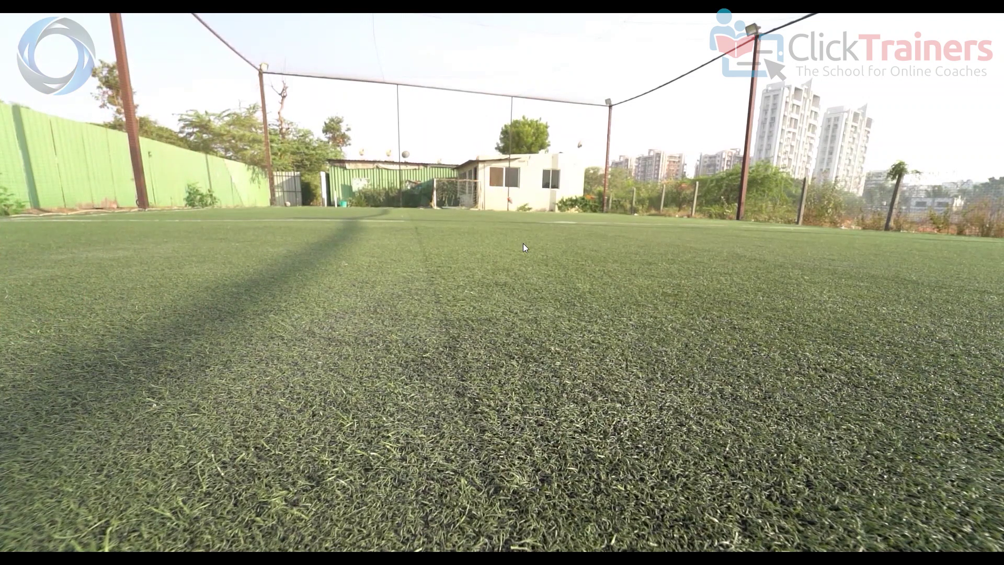
key("Escape")
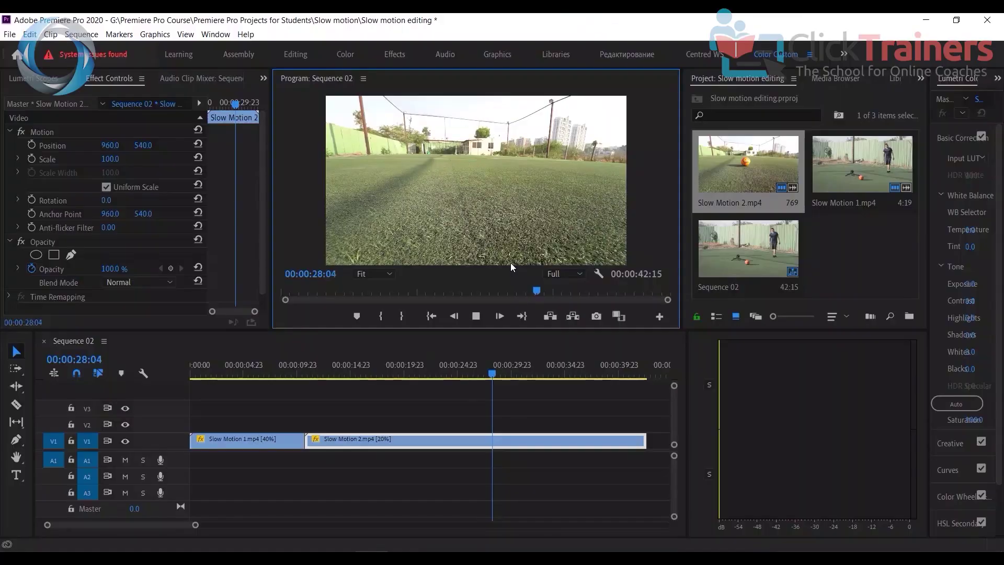
left_click_drag(492, 373, 321, 379)
left_click(475, 316)
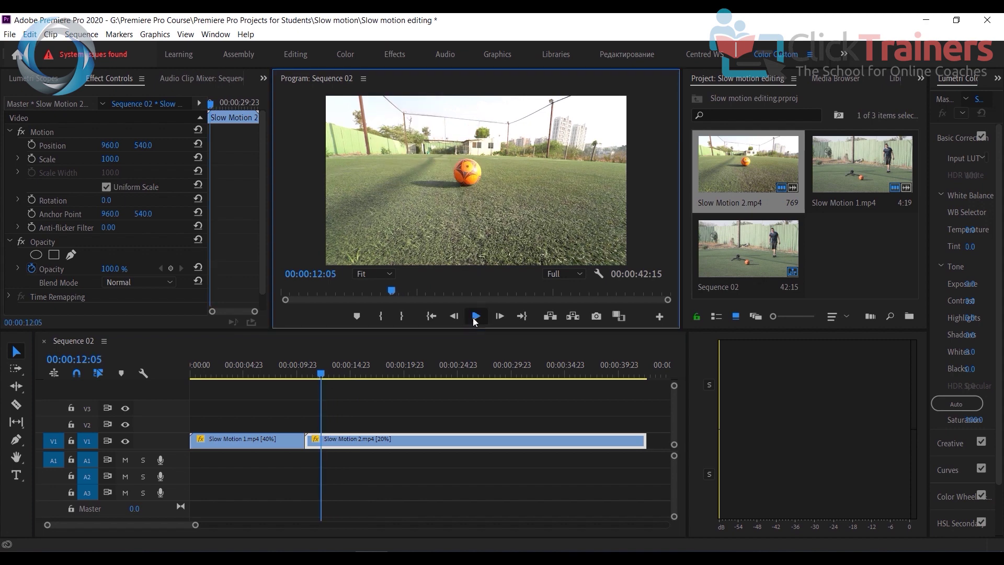
key("ctrl+grave")
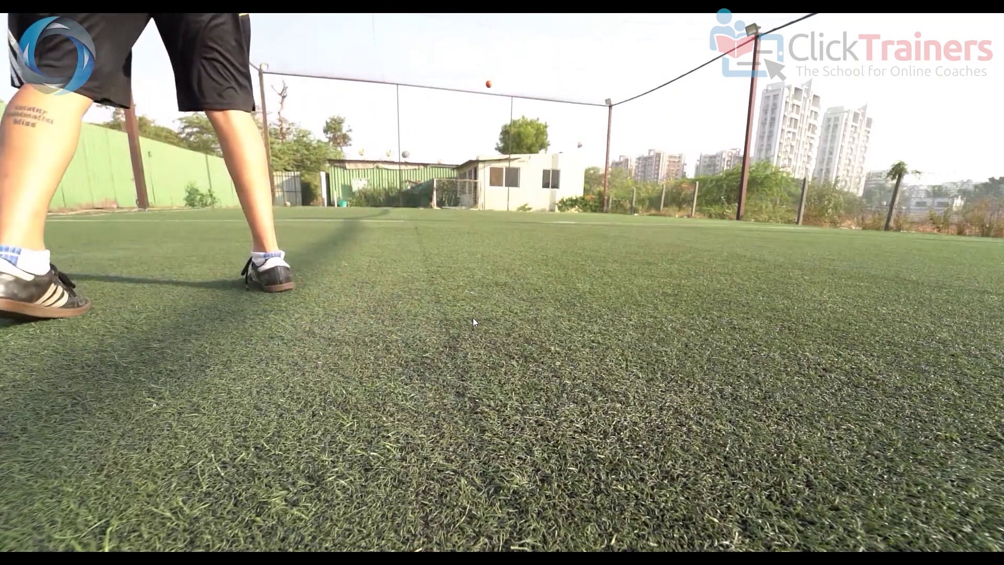
key("Escape")
- Set the Slow Motion 2 clip's speed to 10%
left_click_drag(437, 406, 466, 478)
right_click(471, 443)
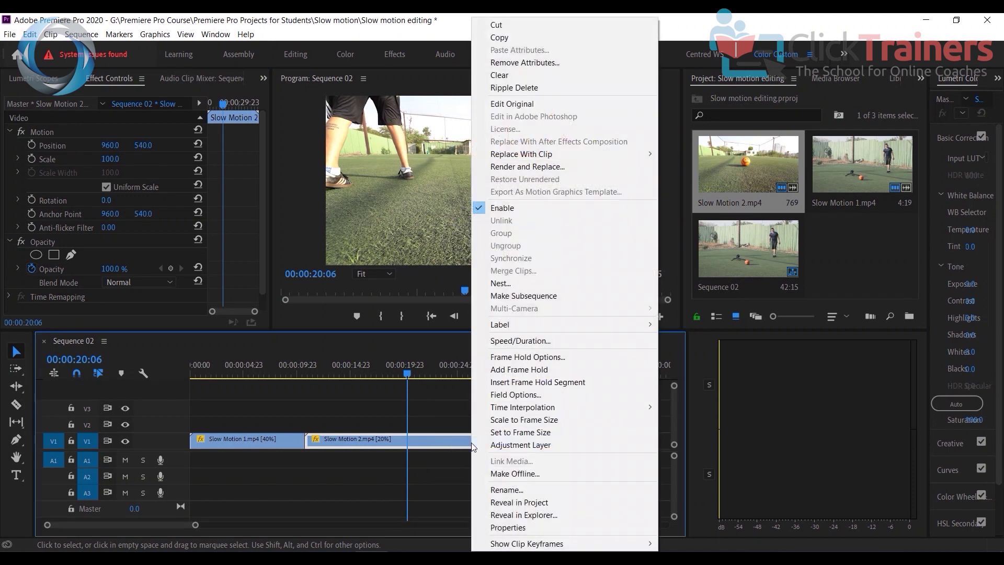
left_click(554, 340)
type("10")
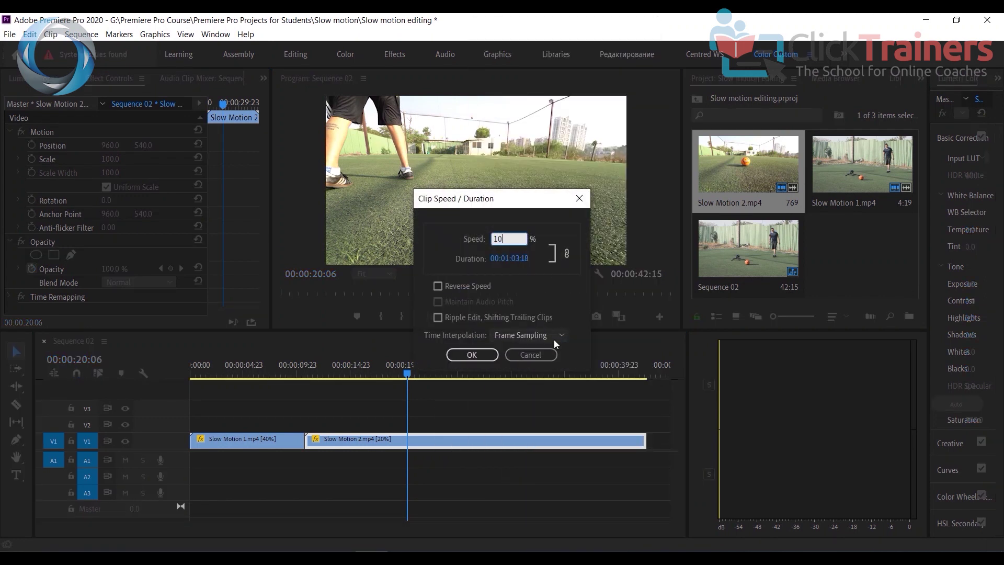
left_click(471, 355)
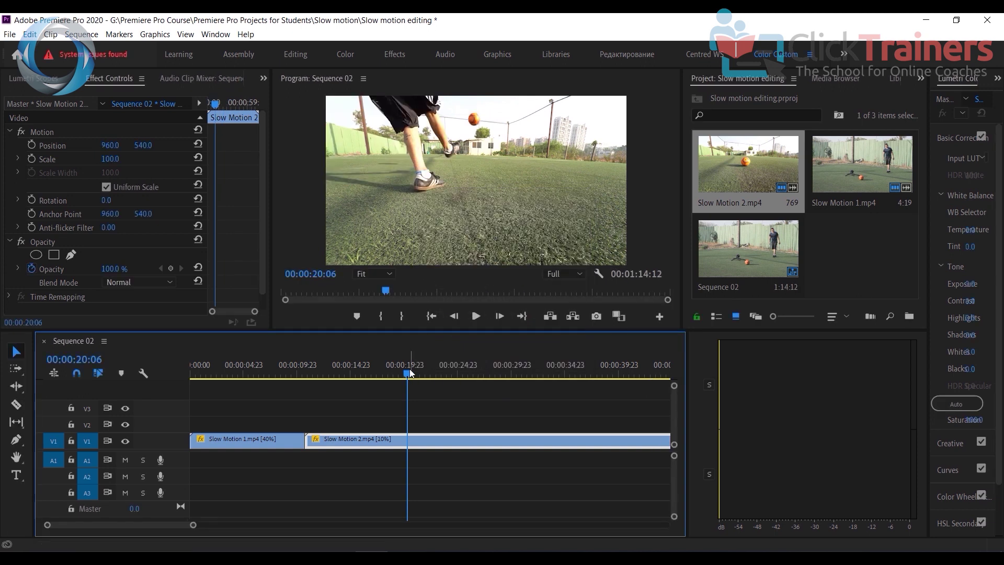
- Play the Slow Motion 2 clip at 10% speed full screen from its beginning to check the motion for smoothness
left_click(307, 373)
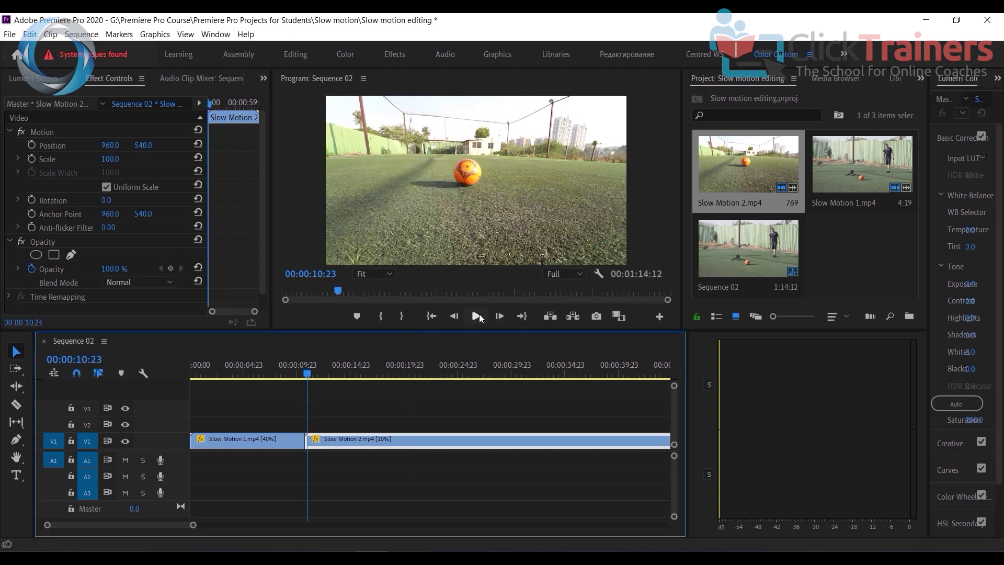
left_click(477, 316)
key("ctrl+grave")
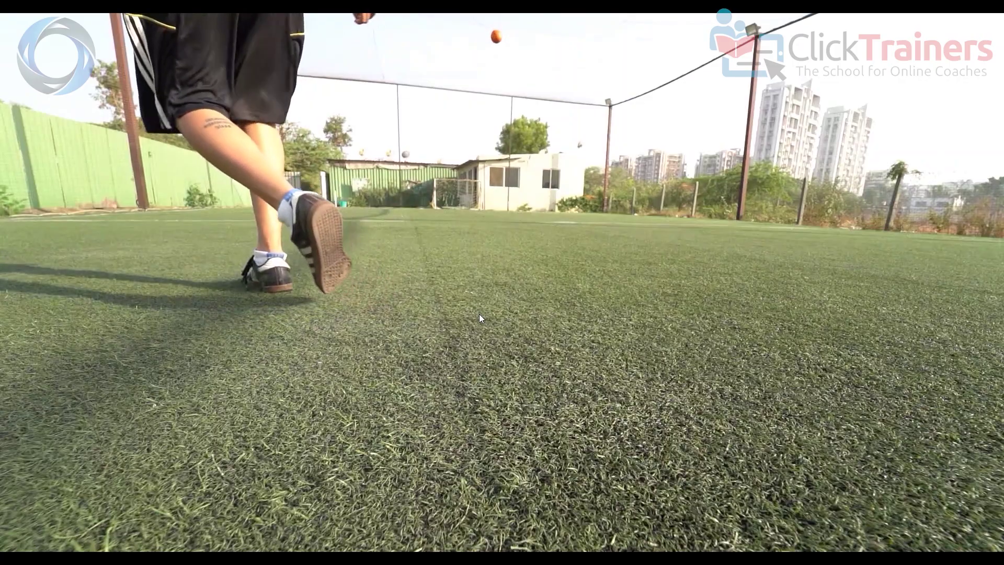
key("ctrl+grave")
left_click(476, 316)
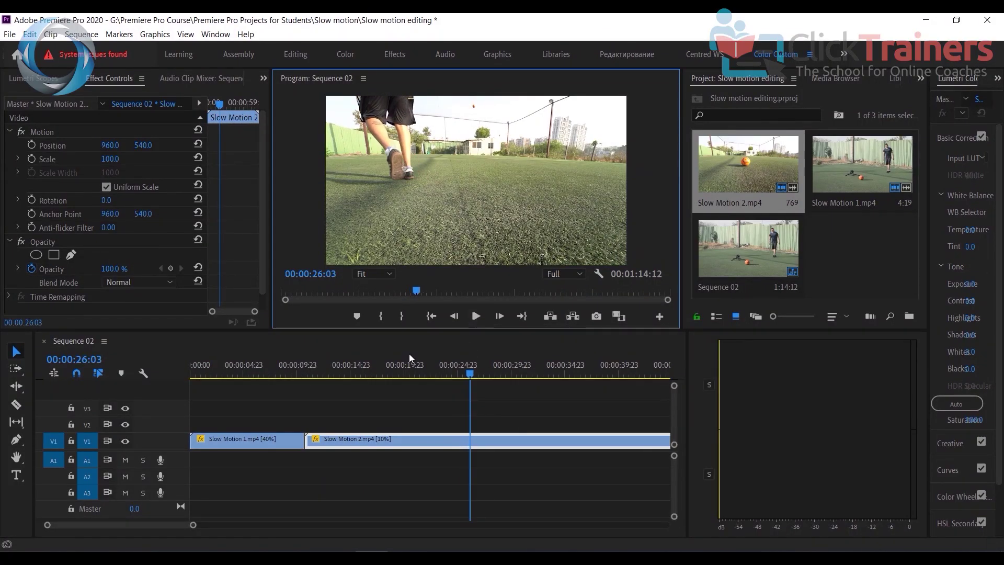
- Set the Slow Motion 2 clip's speed back to 20% and move the playhead to 00:00:15:00
left_click_drag(193, 525, 398, 534)
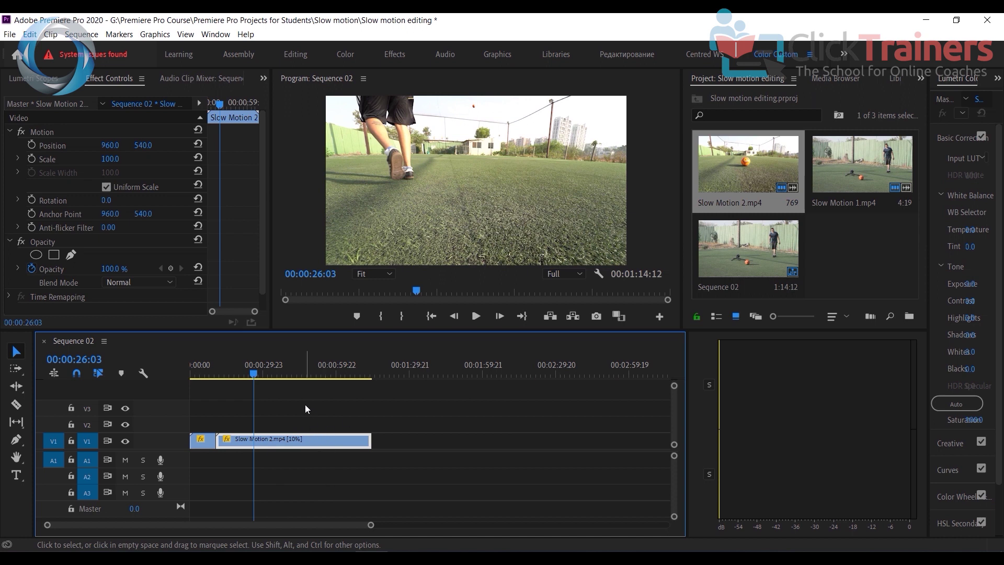
right_click(340, 441)
left_click(431, 337)
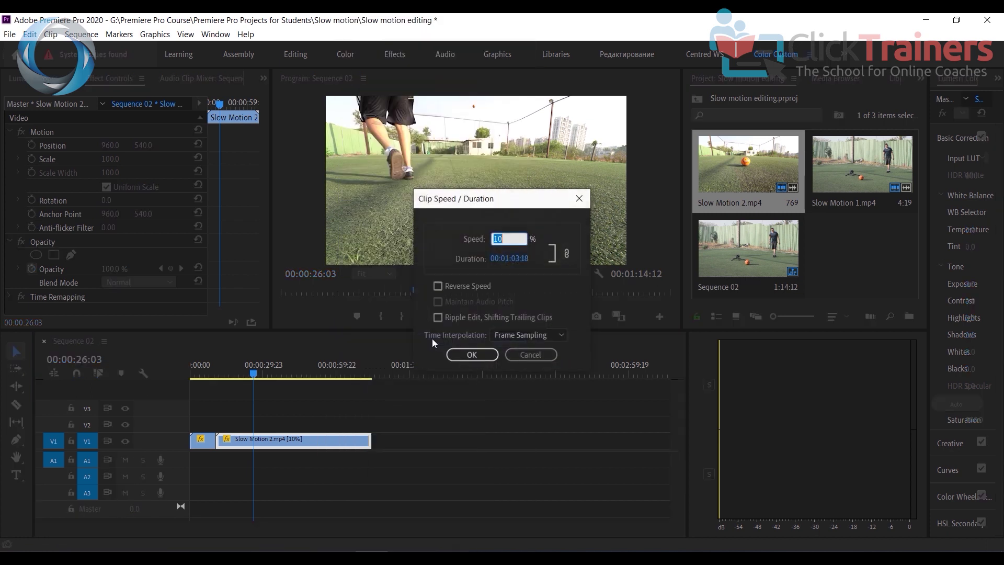
type("20")
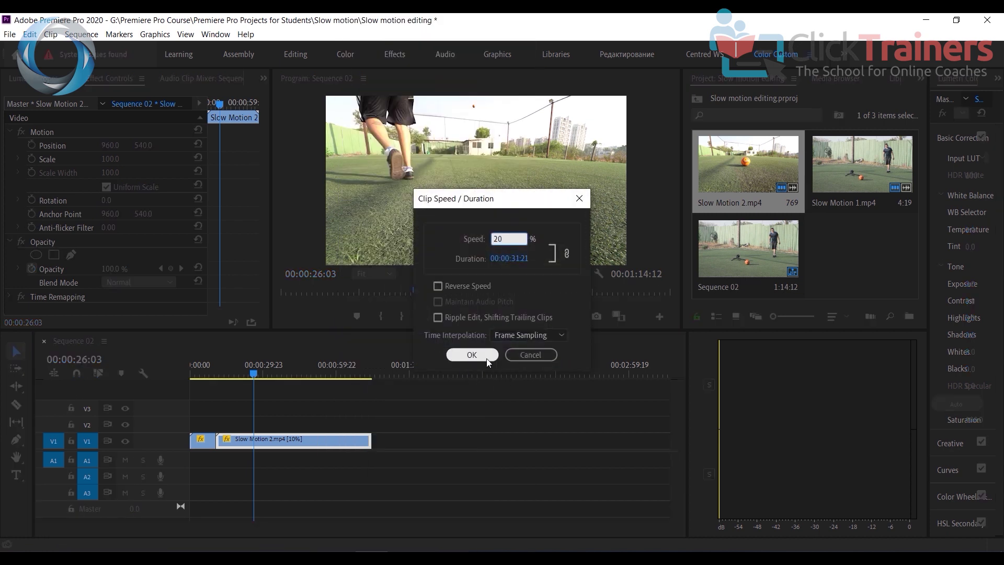
left_click(471, 354)
left_click_drag(254, 373, 227, 379)
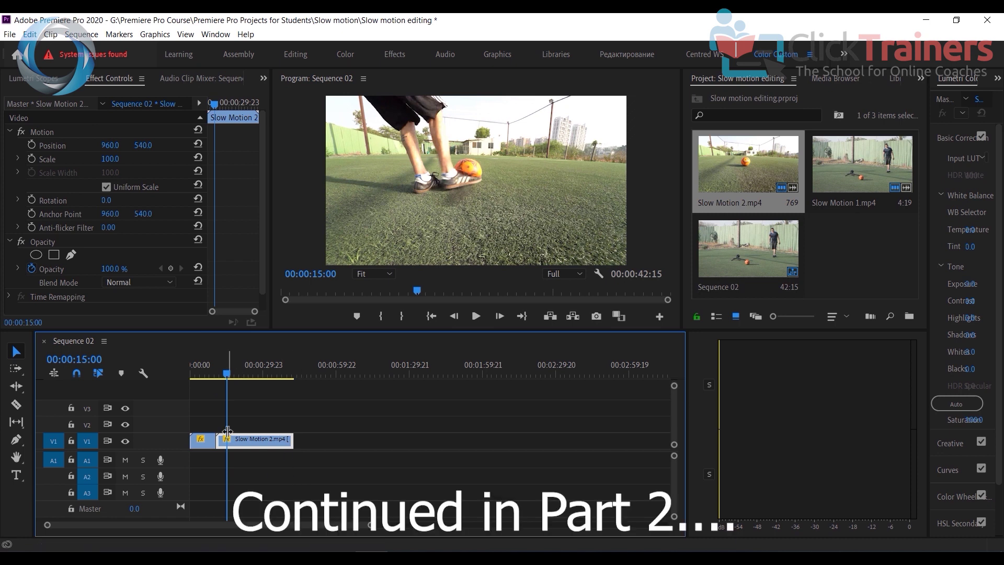
right_click(279, 445)
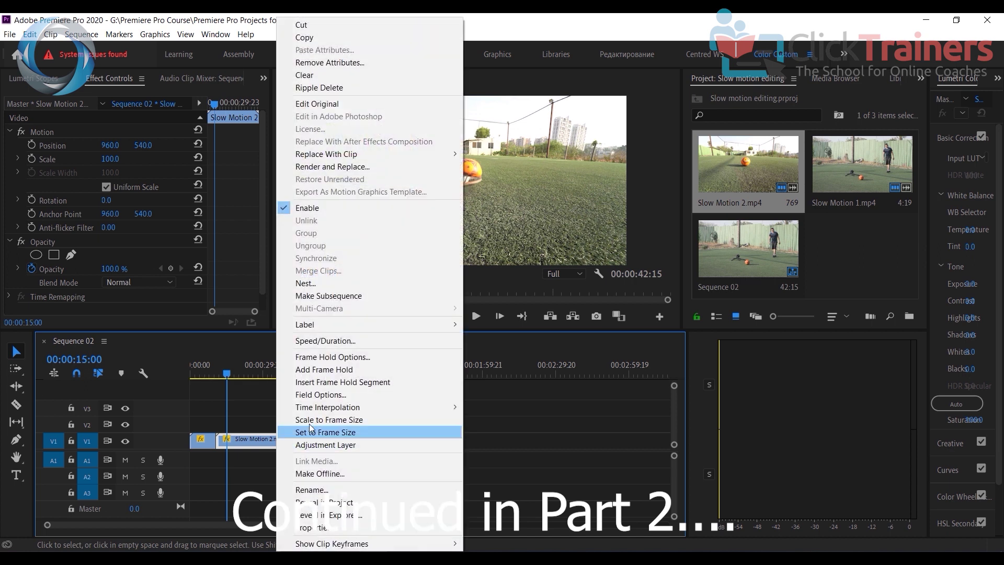
key("Escape")
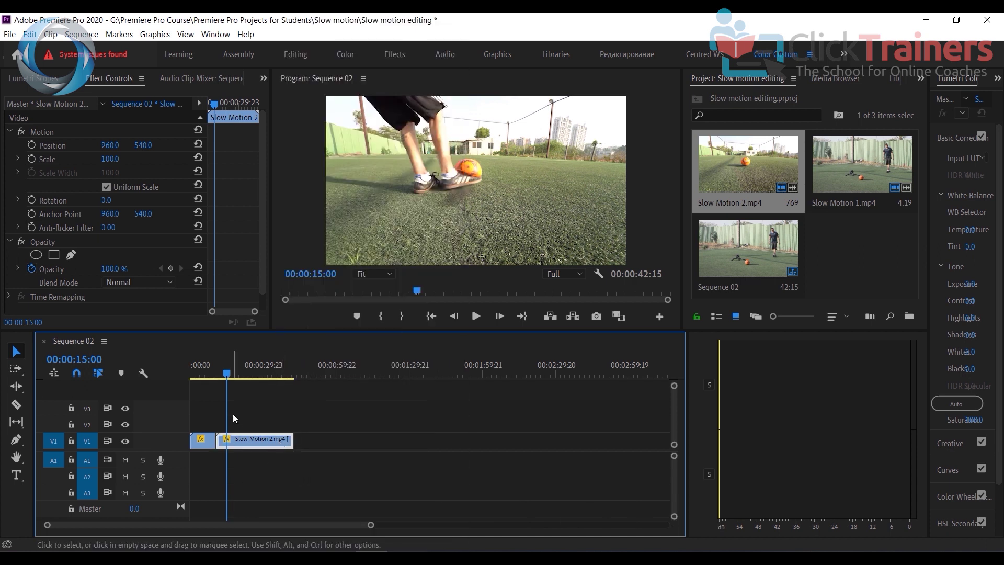
right_click(278, 442)
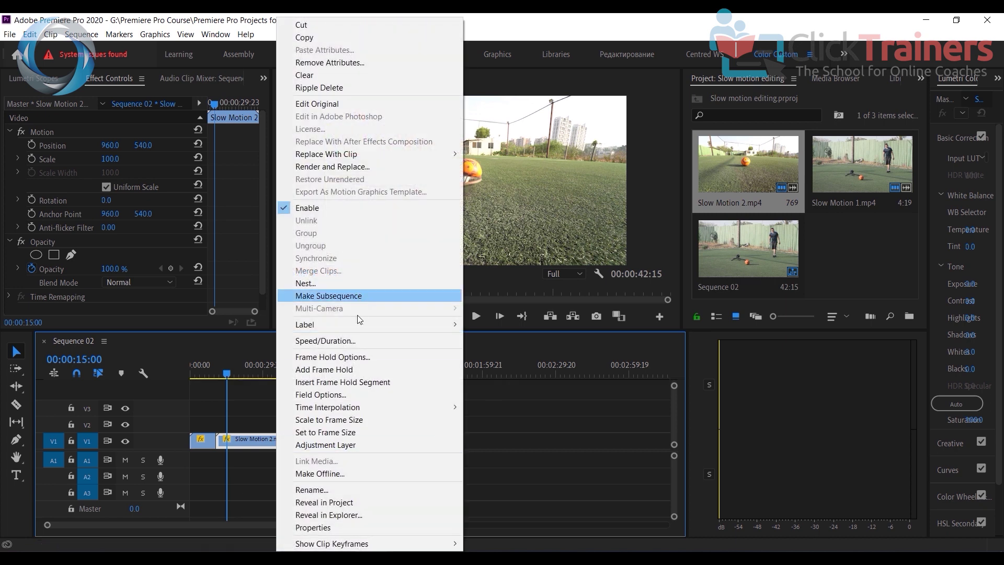
- Delete both the Slow Motion 1 and Slow Motion 2 clips from Sequence 02
left_click(229, 487)
left_click_drag(312, 476, 198, 428)
key("Delete")
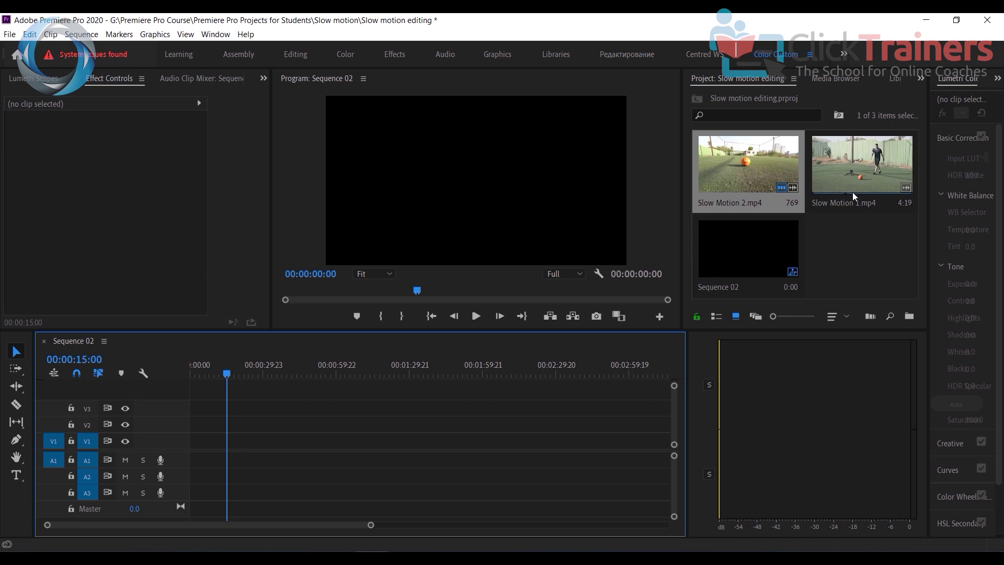
- Interpret the Slow Motion 1.mp4 source footage in the project with an assumed frame rate of 24 fps
left_click(860, 173)
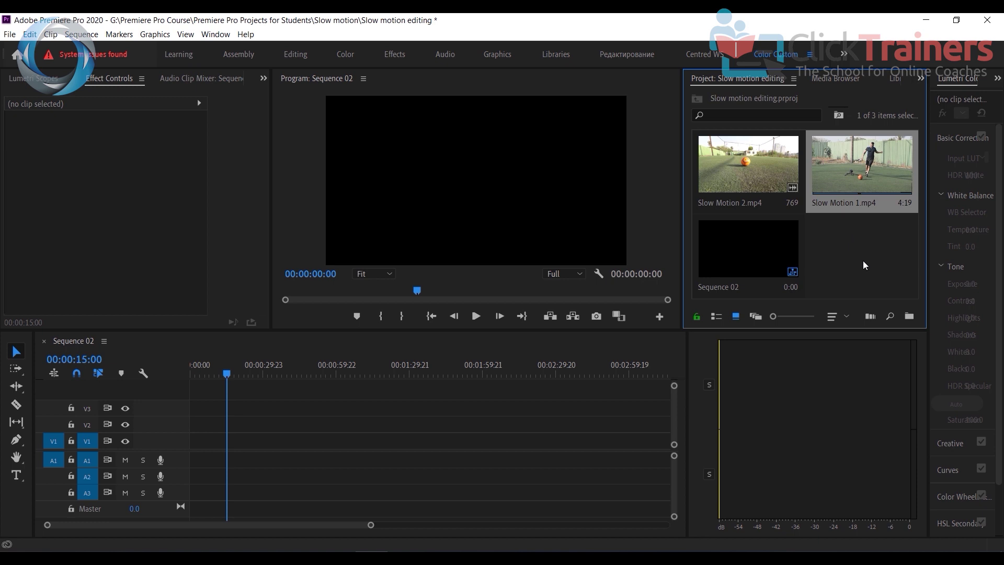
right_click(847, 165)
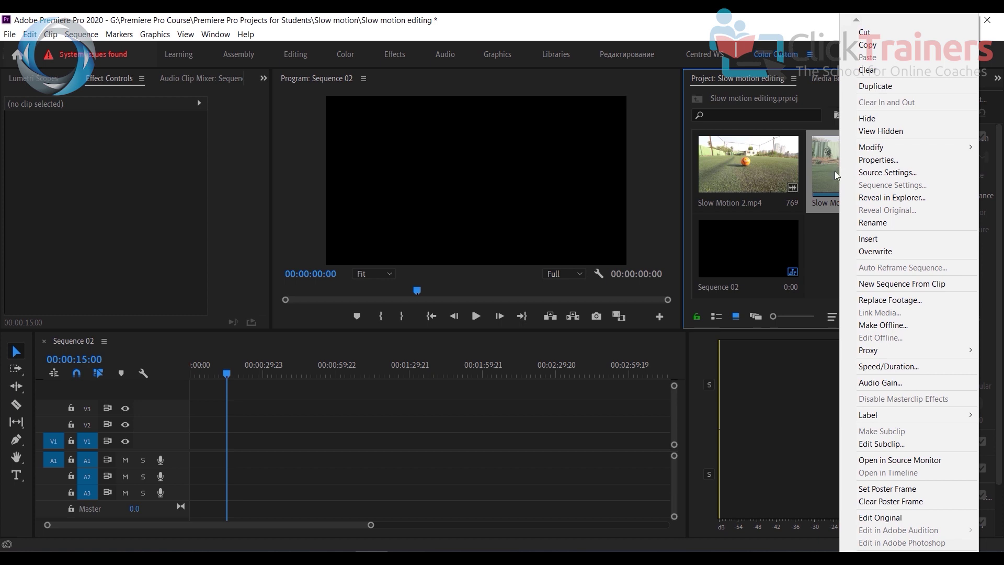
mouse_move(893, 152)
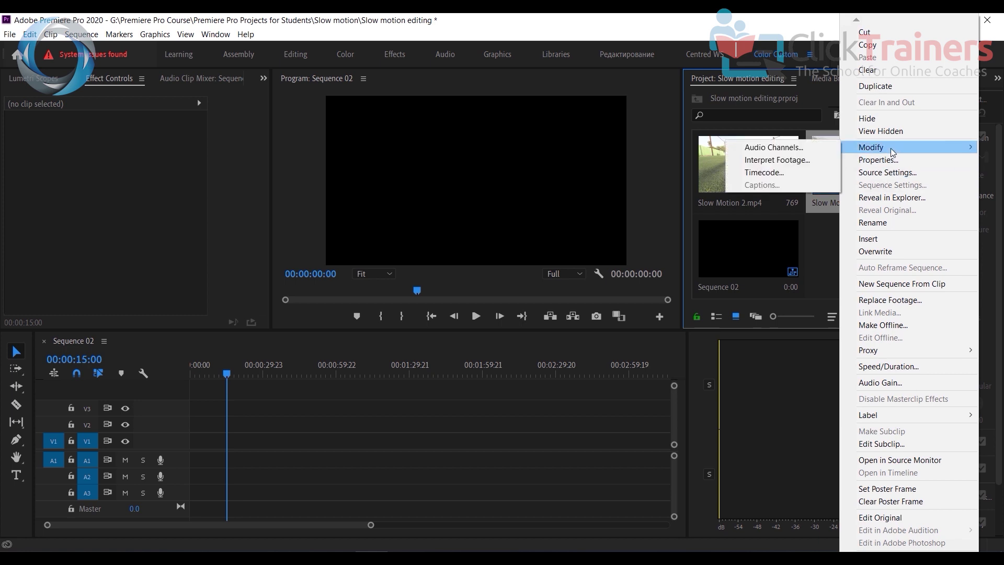
left_click(772, 161)
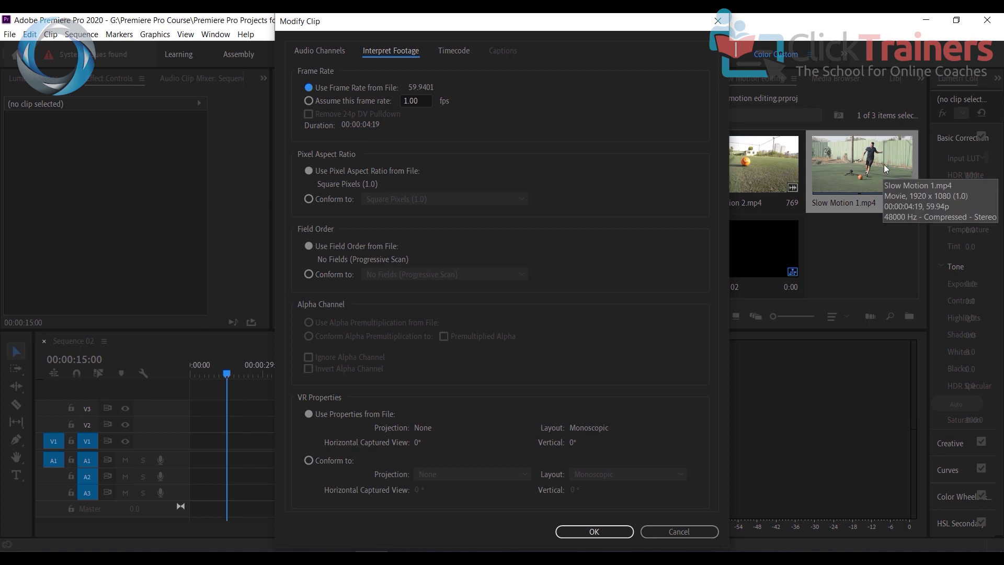
left_click(308, 101)
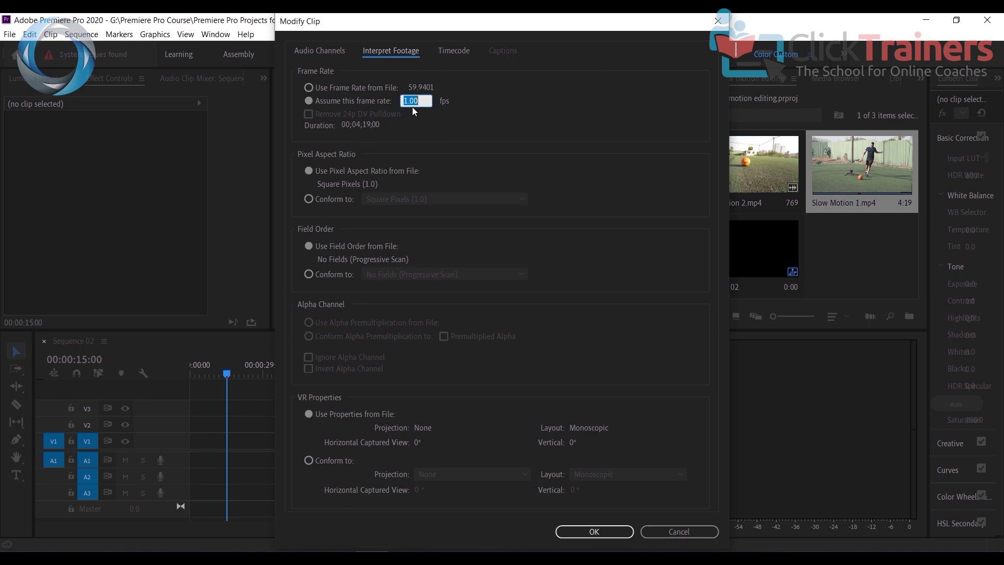
type("24")
left_click(445, 113)
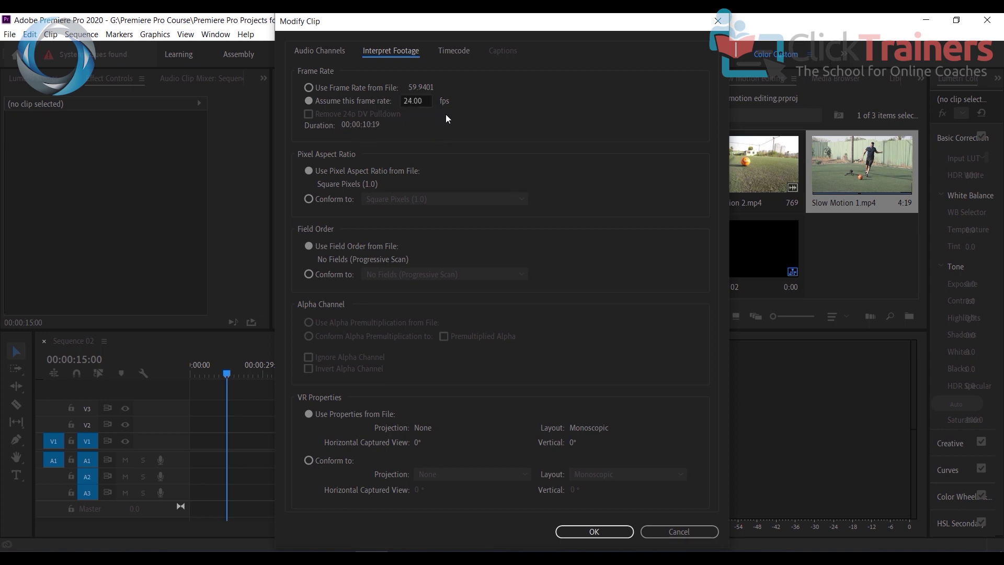
left_click(605, 532)
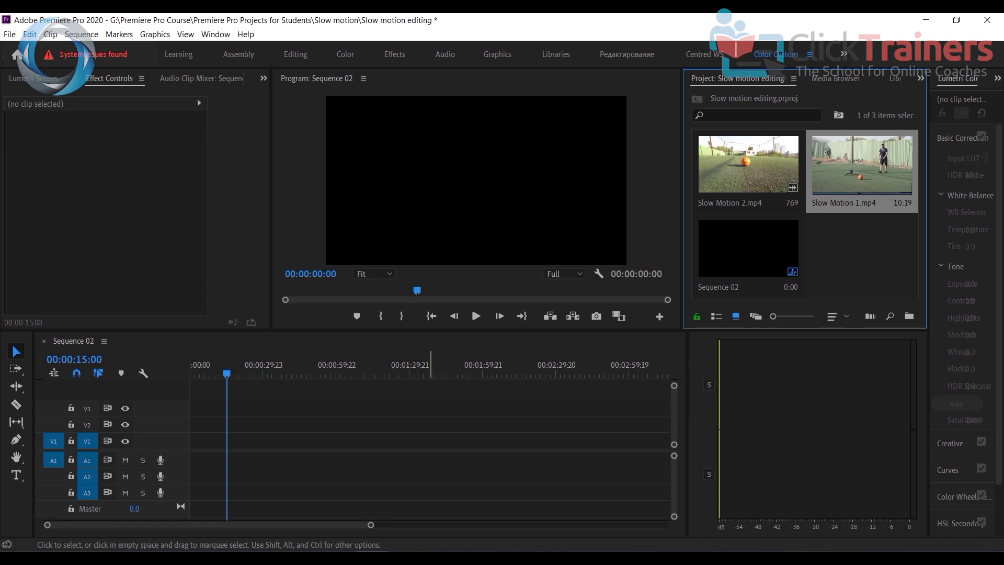
- Place Slow Motion 1.mp4 at the start of Sequence 02 on V1 and A1, keeping the existing sequence settings
key("alt+Tab")
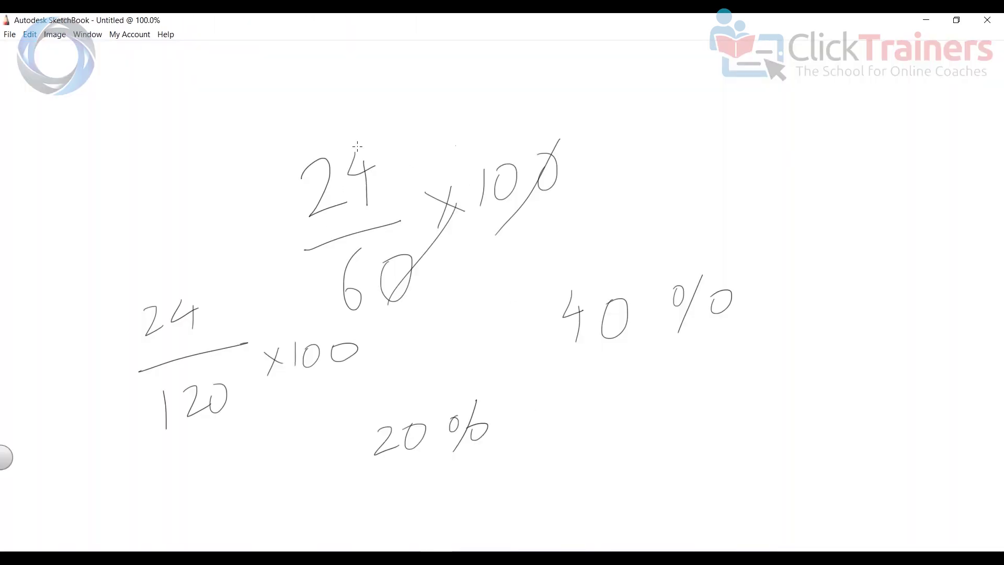
key("alt+Tab")
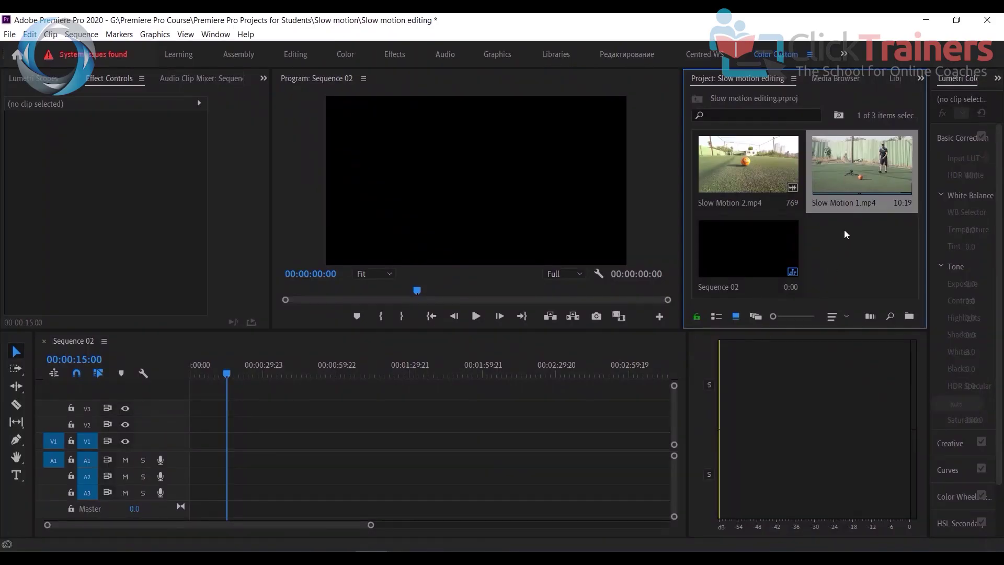
mouse_move(825, 189)
left_mouse_down()
mouse_move(256, 460)
mouse_move(191, 459)
left_mouse_up()
left_click(583, 311)
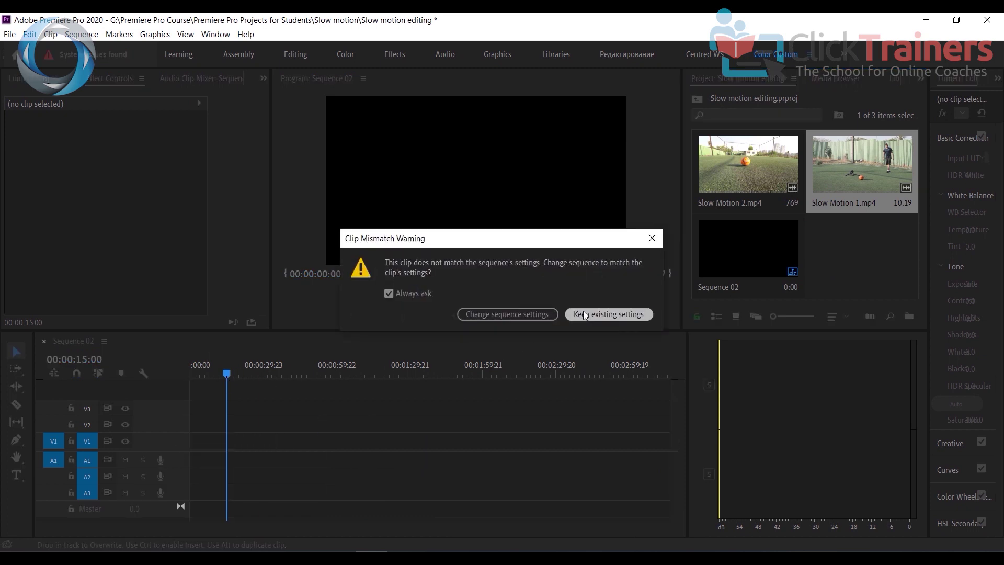
- Play Sequence 02 from its start to review Slow Motion 1 at the interpreted frame rate
left_click_drag(230, 374, 149, 375)
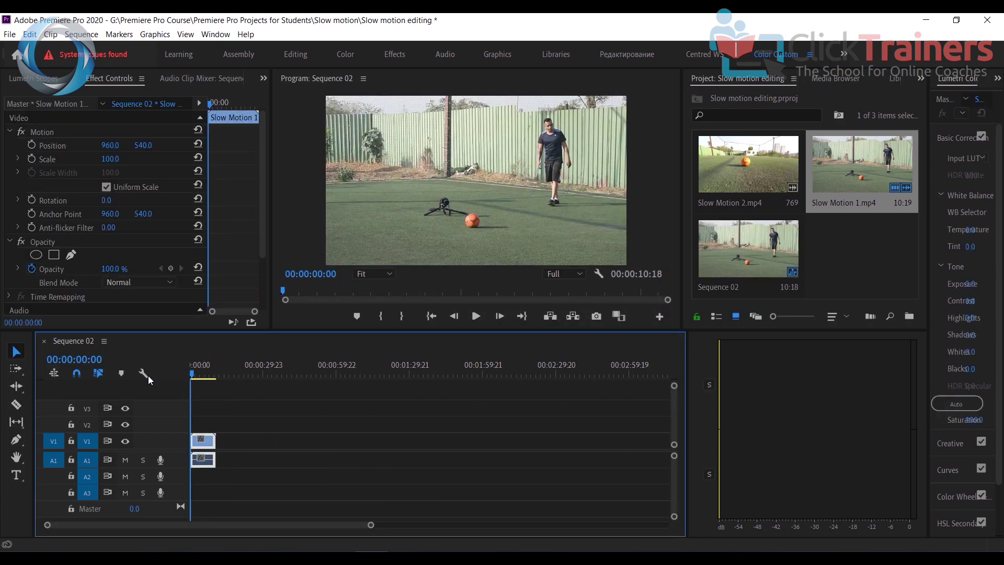
left_click(476, 316)
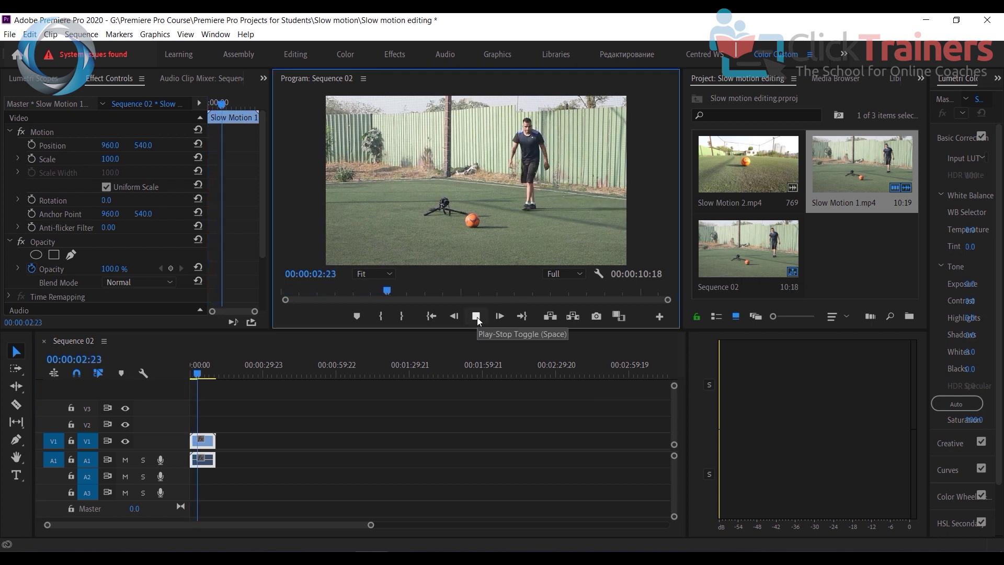
left_click_drag(370, 524, 206, 524)
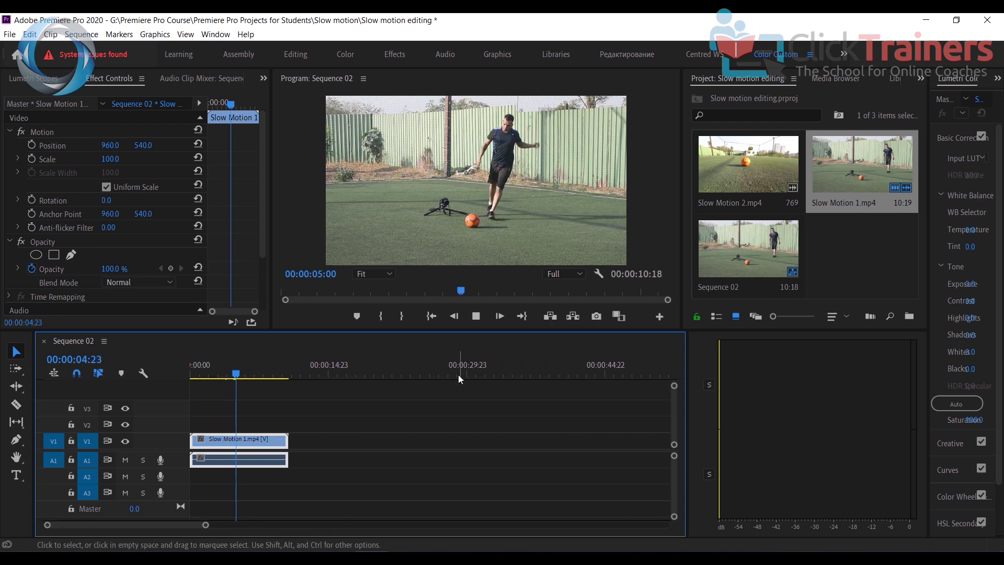
left_click(477, 317)
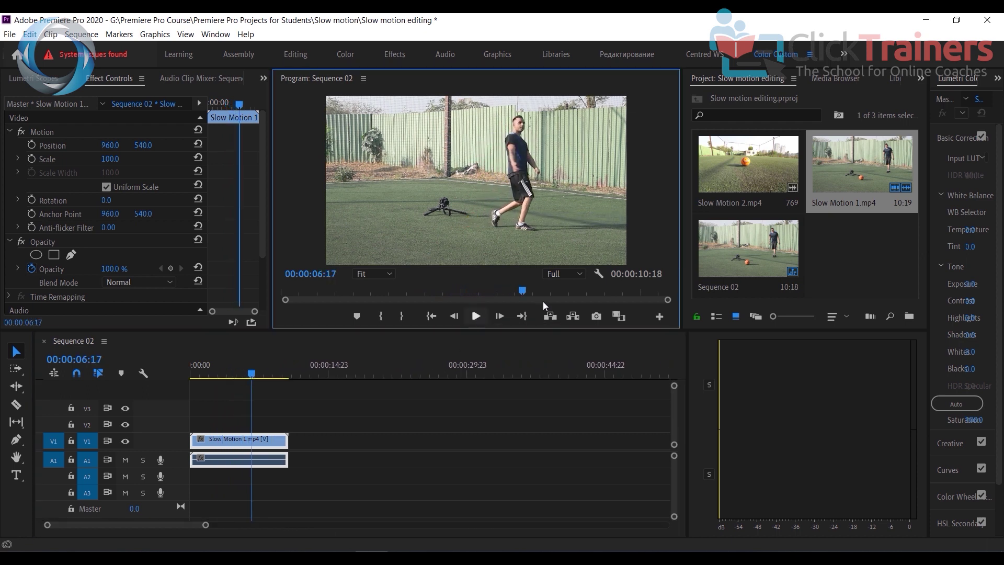
- Interpret the Slow Motion 2.mp4 source footage in the project with an assumed frame rate of 24 fps
left_click(758, 175)
right_click(758, 175)
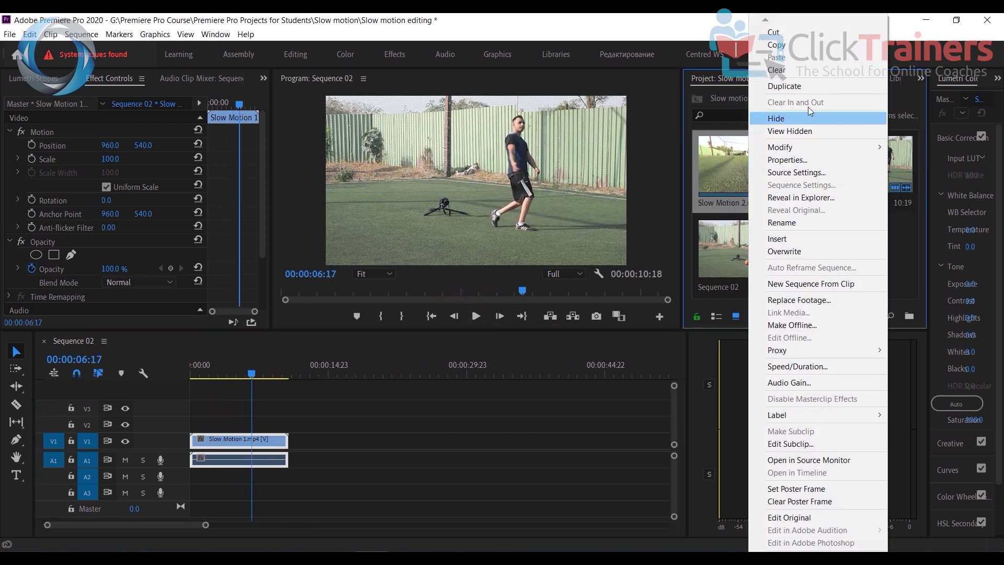
mouse_move(808, 149)
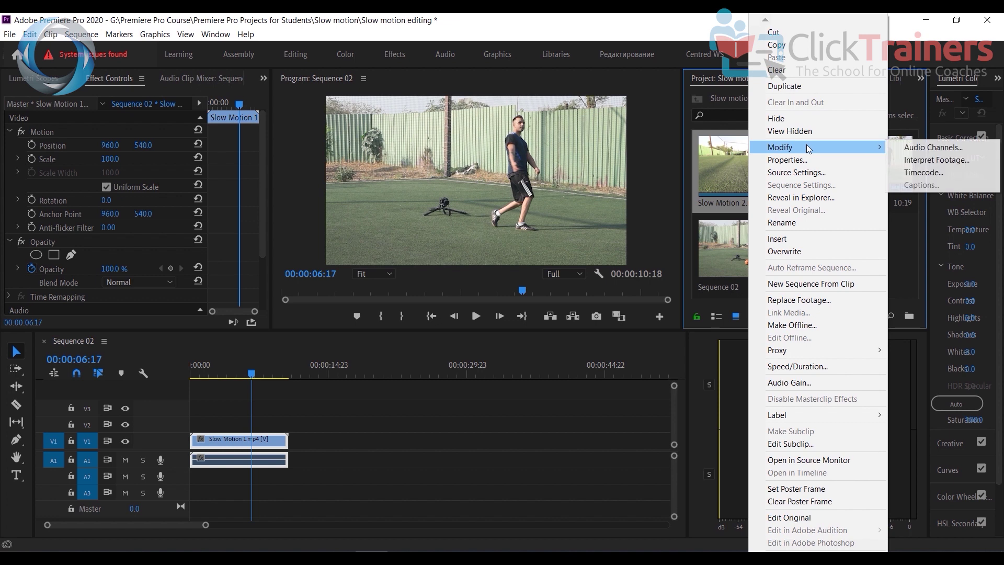
left_click(921, 161)
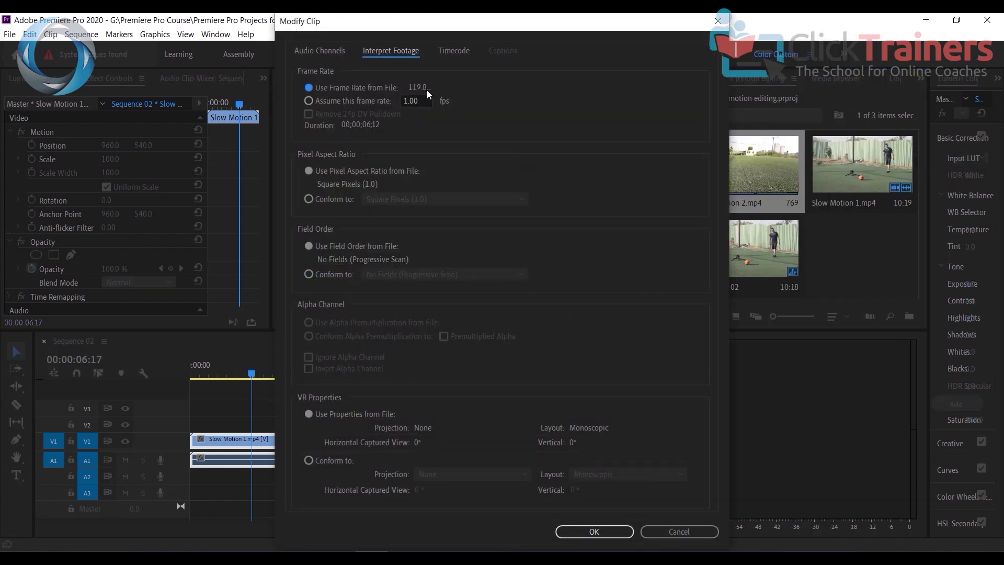
left_click(313, 100)
type("24")
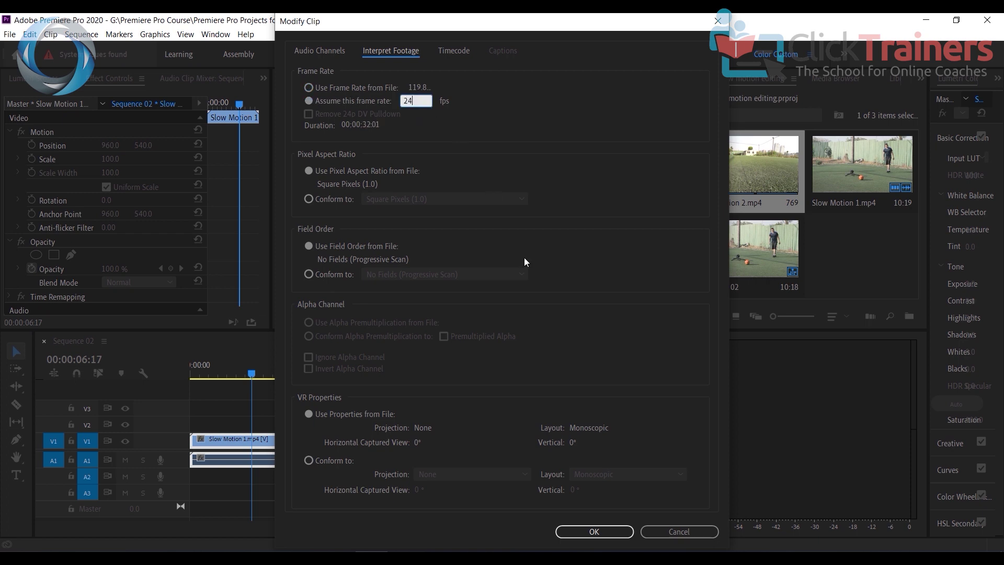
left_click(595, 532)
- Place Slow Motion 2.mp4 directly after Slow Motion 1 on V1 and A1, and play the sequence from the start
left_click_drag(739, 169, 290, 458)
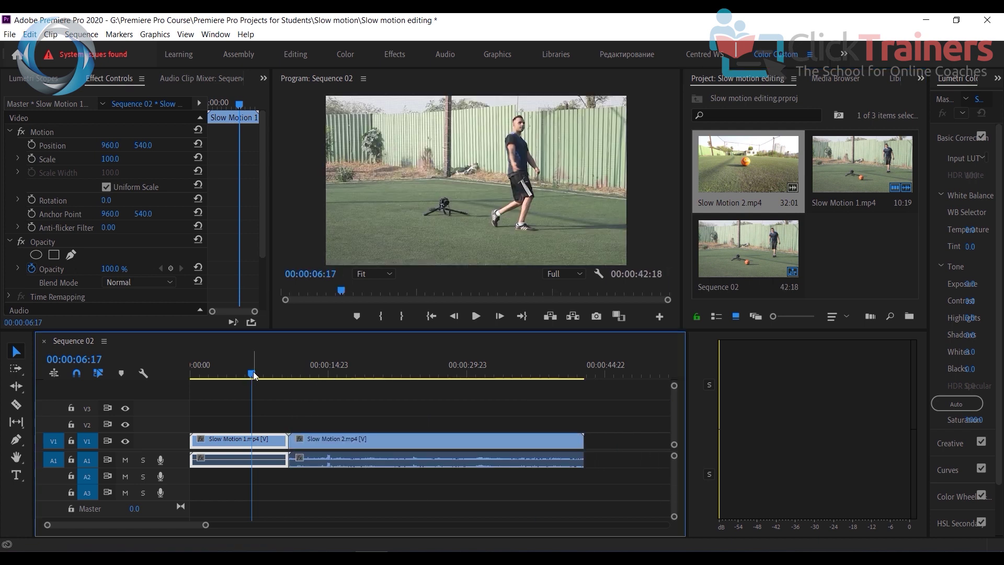
key("Home")
left_click(471, 312)
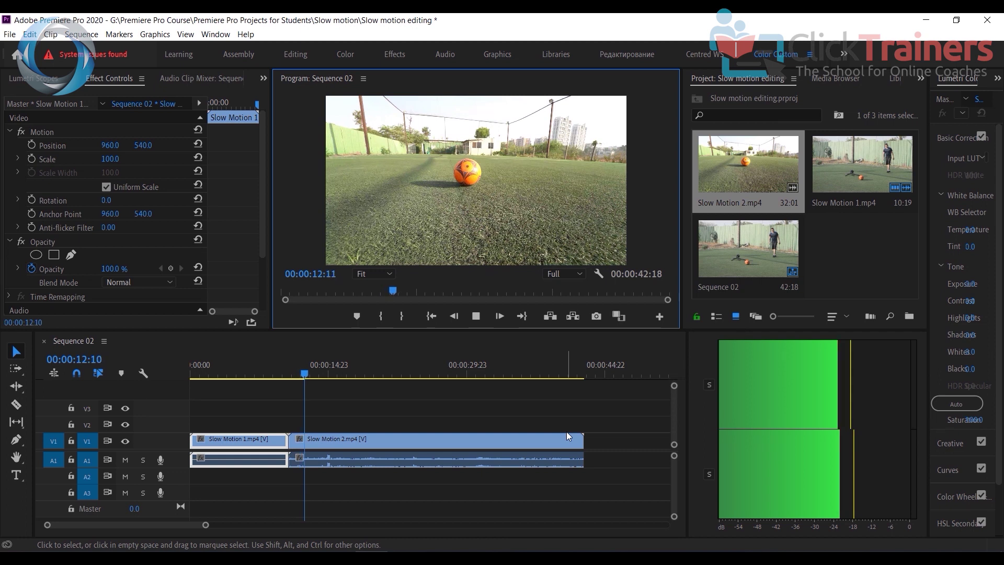
left_click(476, 316)
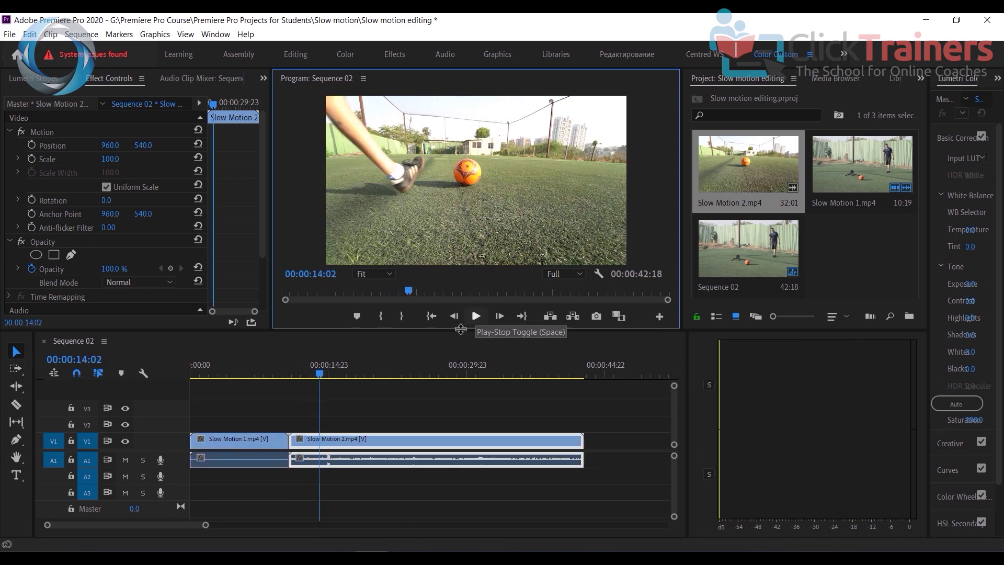
- Mute audio track A1 and play the Slow Motion 2 clip, replaying it from 00:00:14:23
left_click(125, 459)
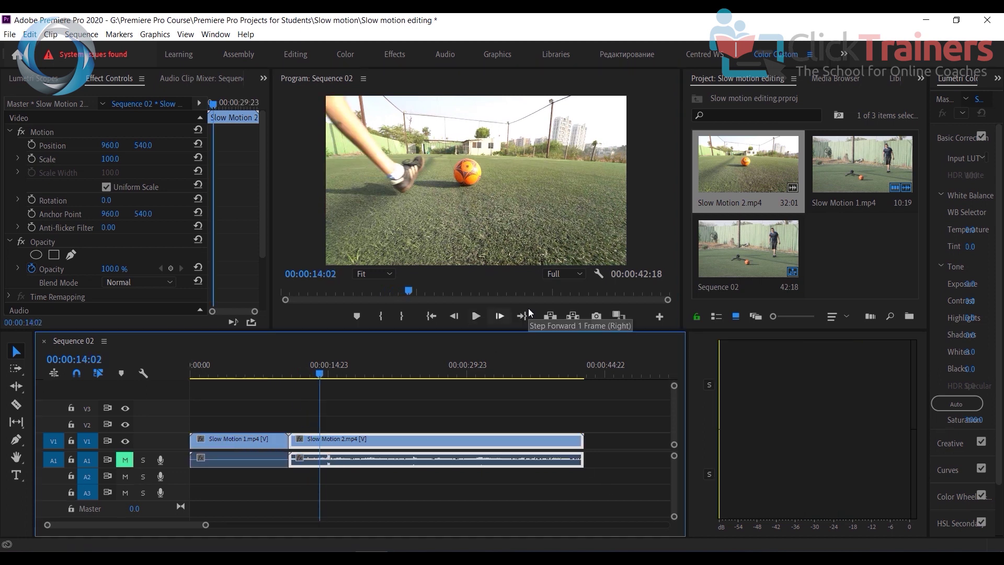
left_click(476, 316)
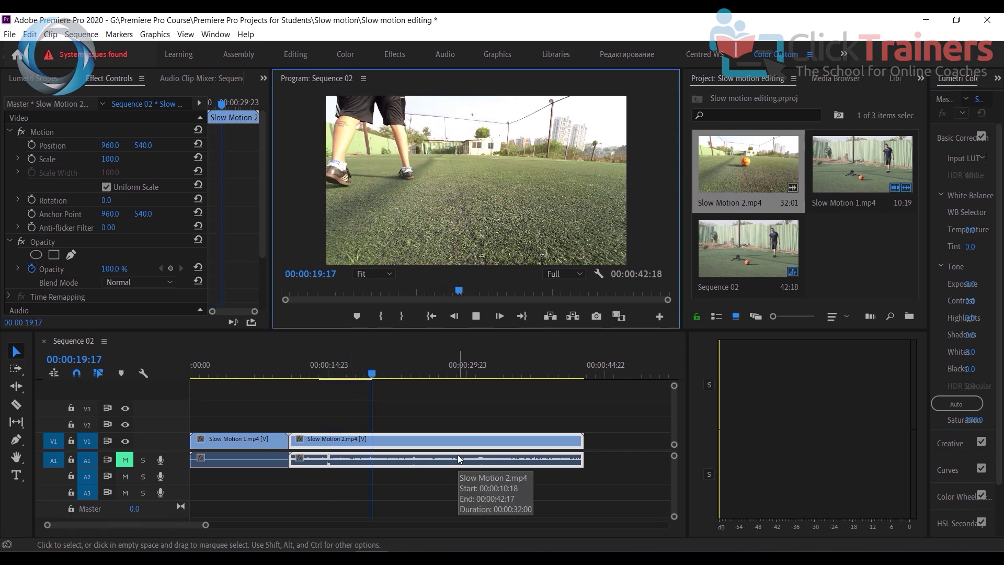
left_click(328, 371)
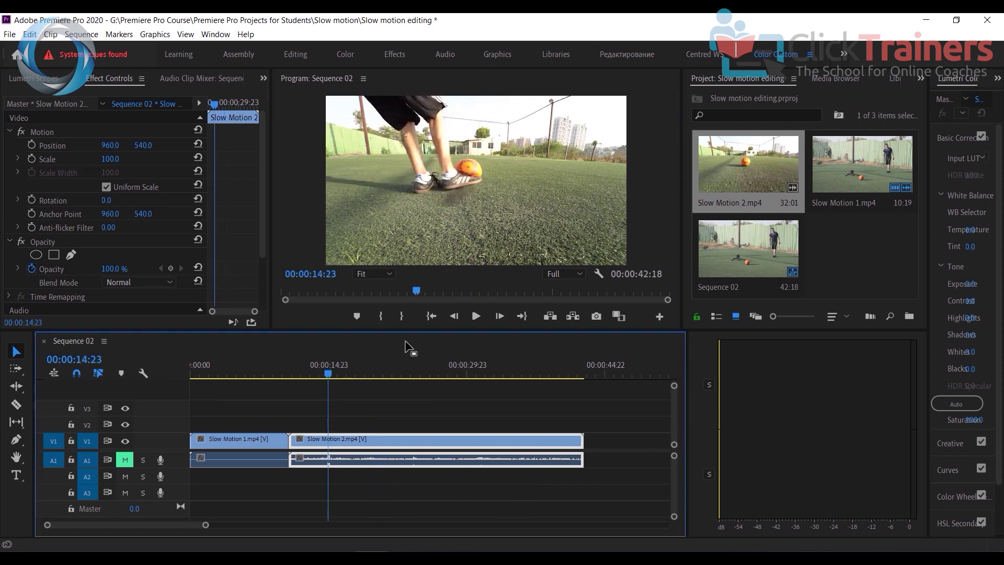
left_click(476, 316)
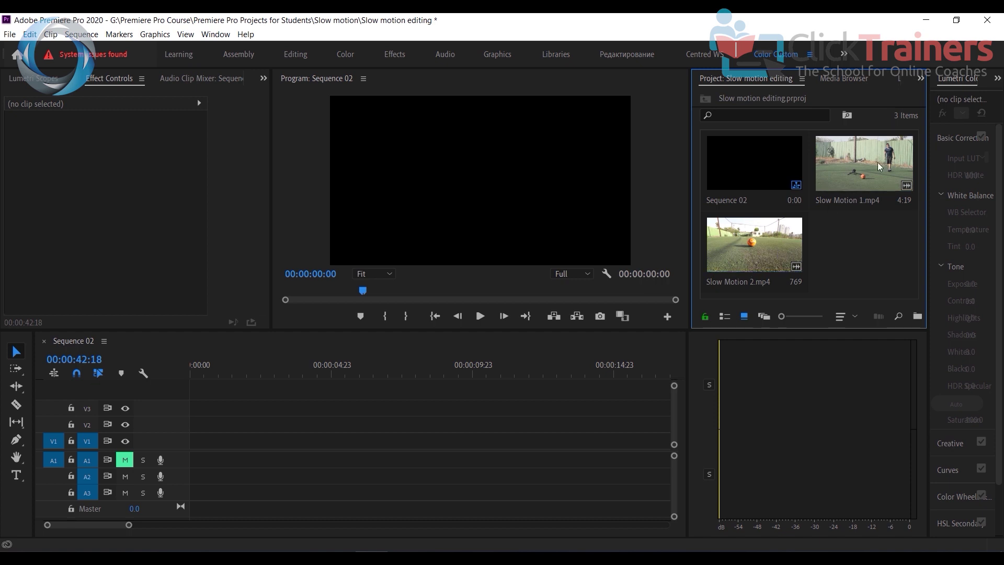
- Place Slow Motion 1.mp4 and Slow Motion 2.mp4 back to back from the start of Sequence 02, keeping the existing sequence settings
left_click_drag(861, 159, 189, 455)
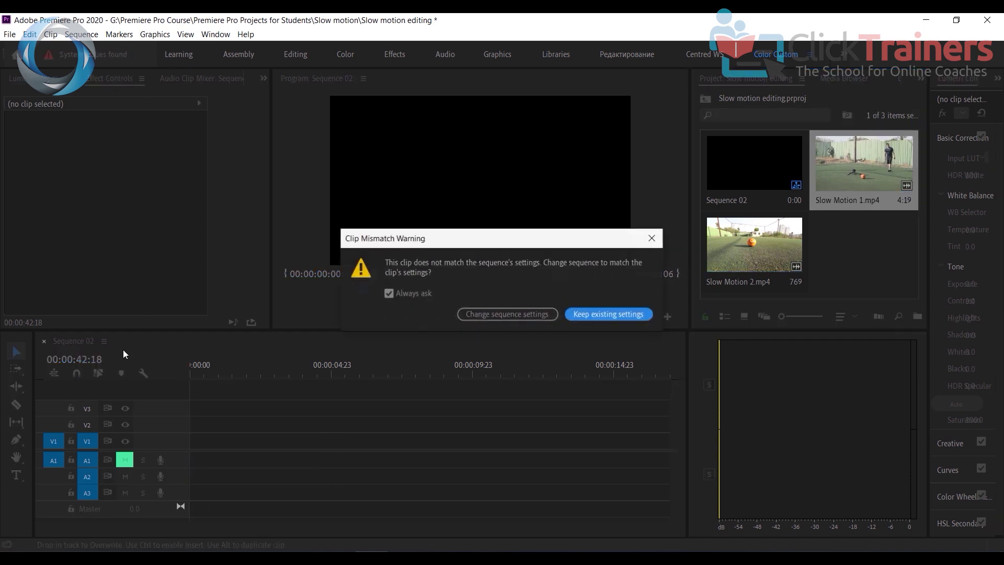
left_click(597, 319)
left_click_drag(552, 428, 316, 462)
- Play Sequence 02 from near its start to review both clips at their original speed
left_click_drag(295, 380, 194, 366)
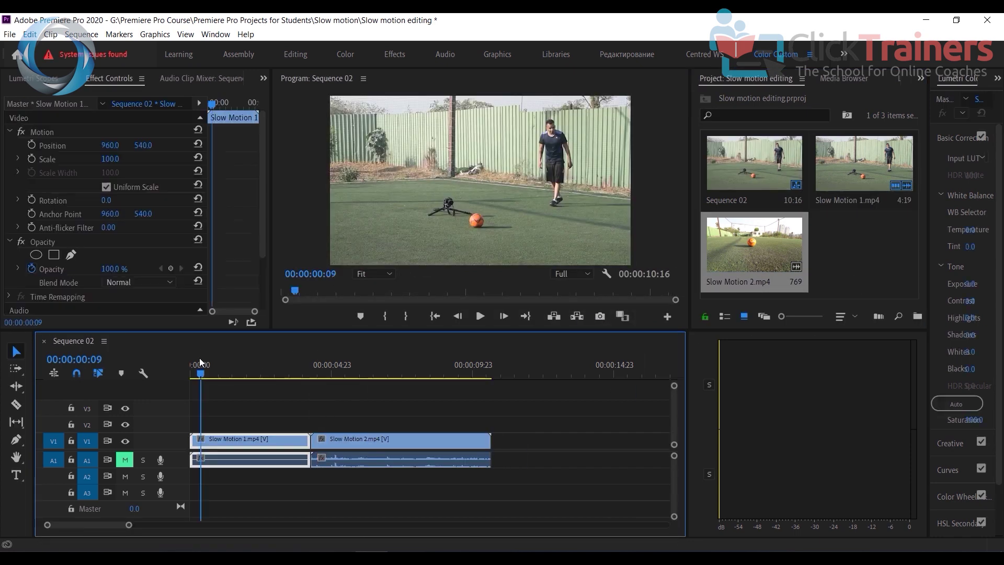
left_click(475, 323)
left_click(479, 318)
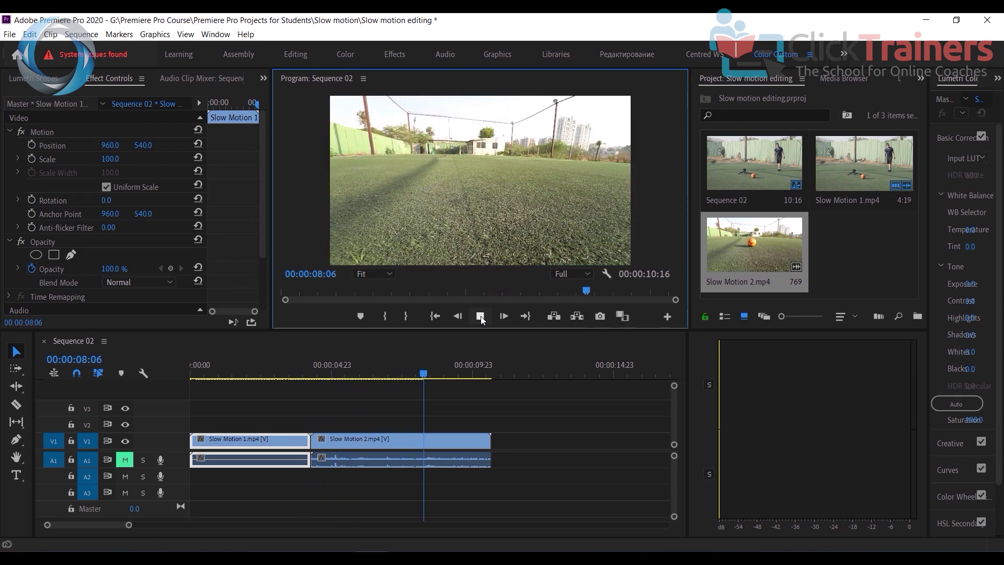
left_click(480, 316)
- Unlink audio and video of both clips in the sequence and delete their audio parts from A1
left_click(366, 445)
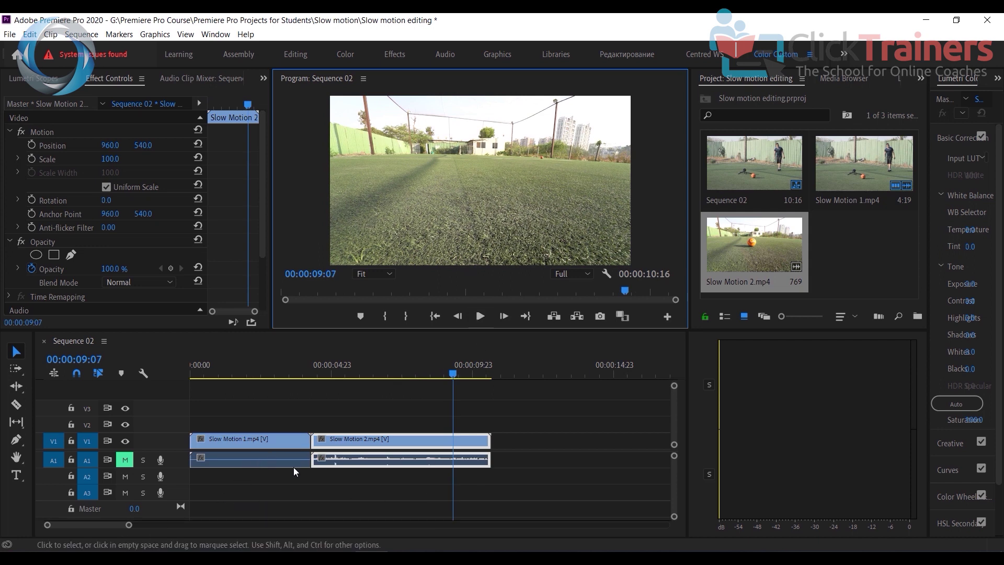
left_click_drag(278, 495, 354, 441)
right_click(355, 441)
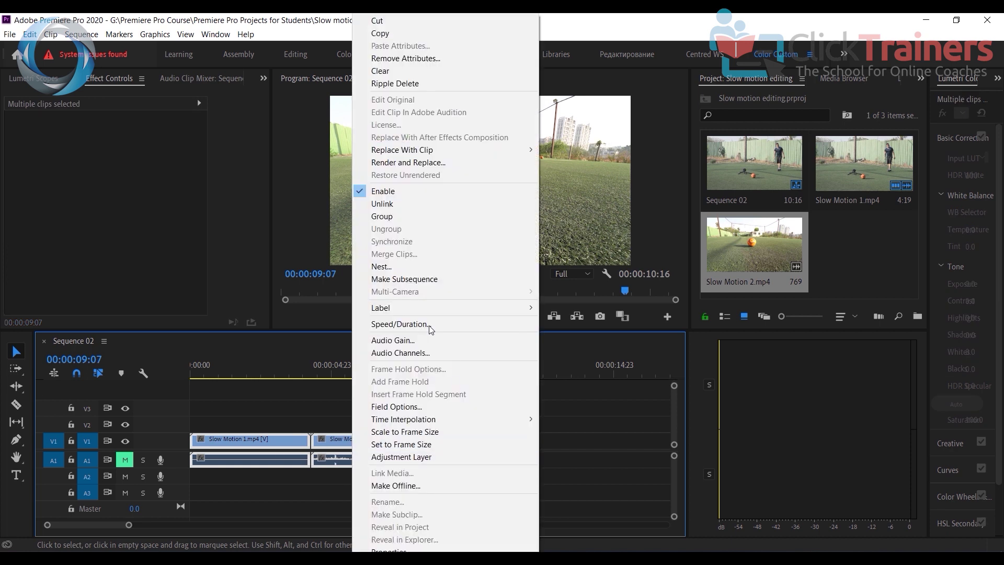
left_click(405, 212)
left_click_drag(275, 493, 337, 466)
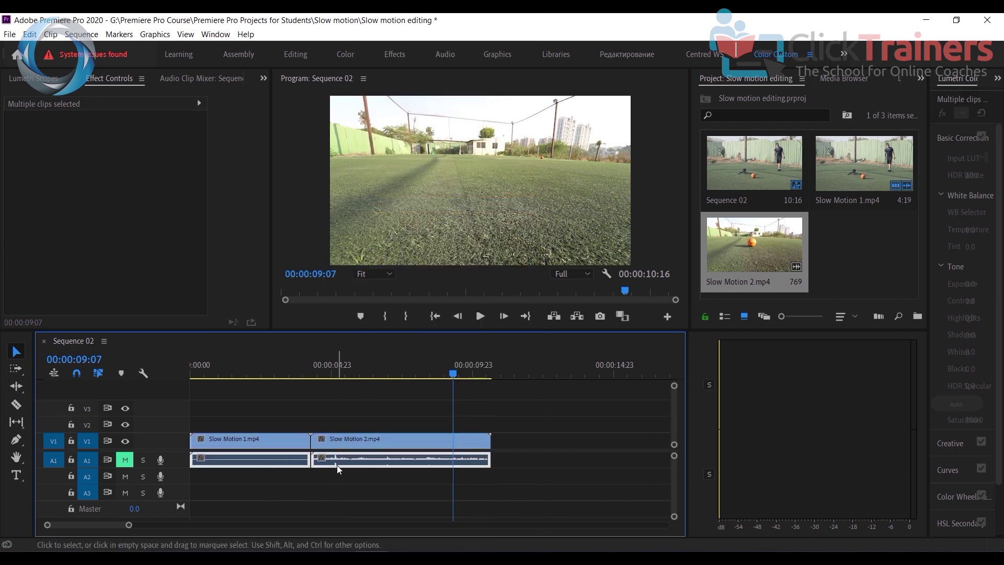
key("Delete")
- Move the playhead to 00:00:01:00 and shift the Slow Motion 2 clip to about 00:00:10:00 on V1
left_click_drag(454, 369, 228, 386)
left_click_drag(372, 442, 544, 453)
- Increase the height of video track V1 so its clips show thumbnails and keyframe lines
left_click(241, 445)
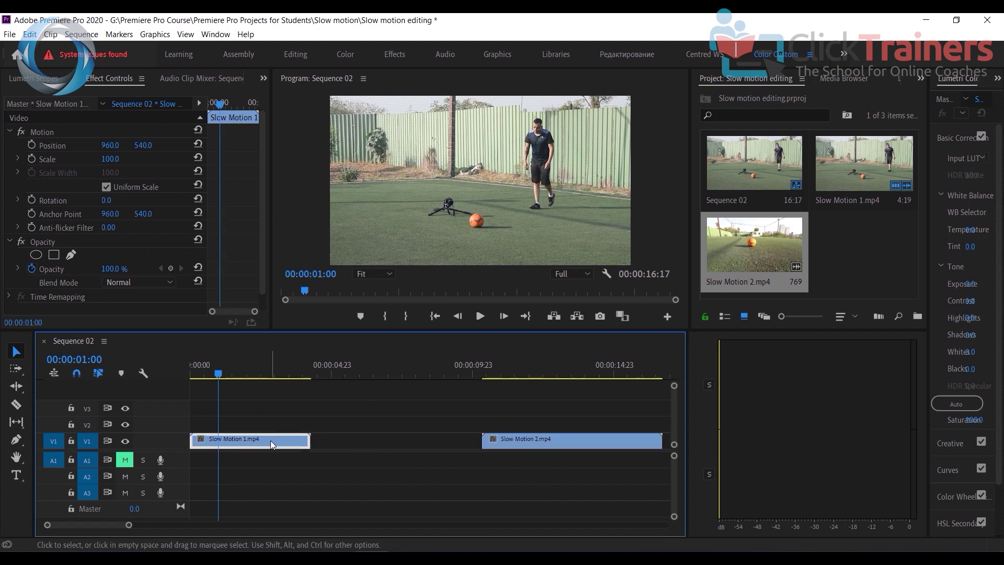
right_click(266, 442)
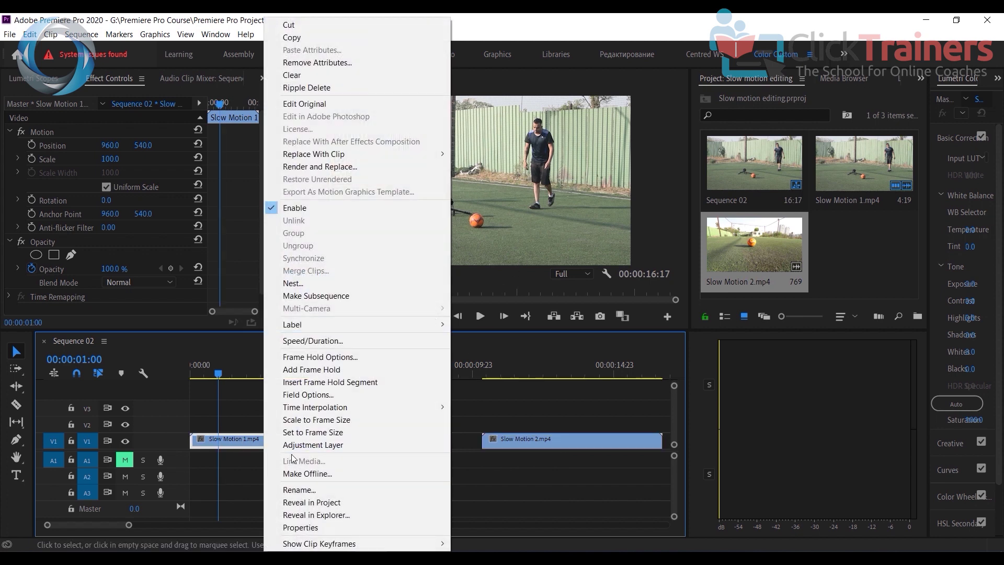
left_click(177, 451)
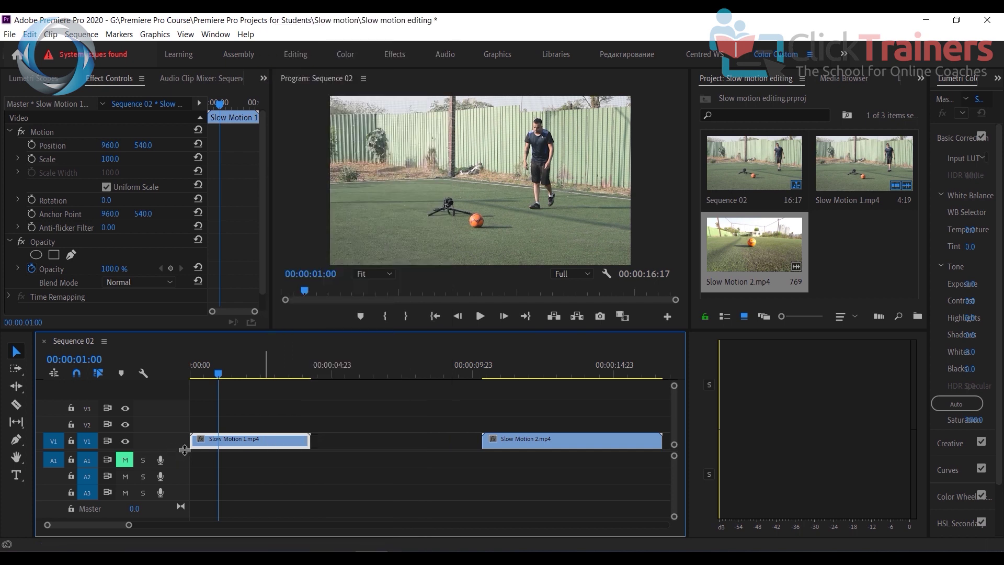
left_click_drag(184, 450, 178, 401)
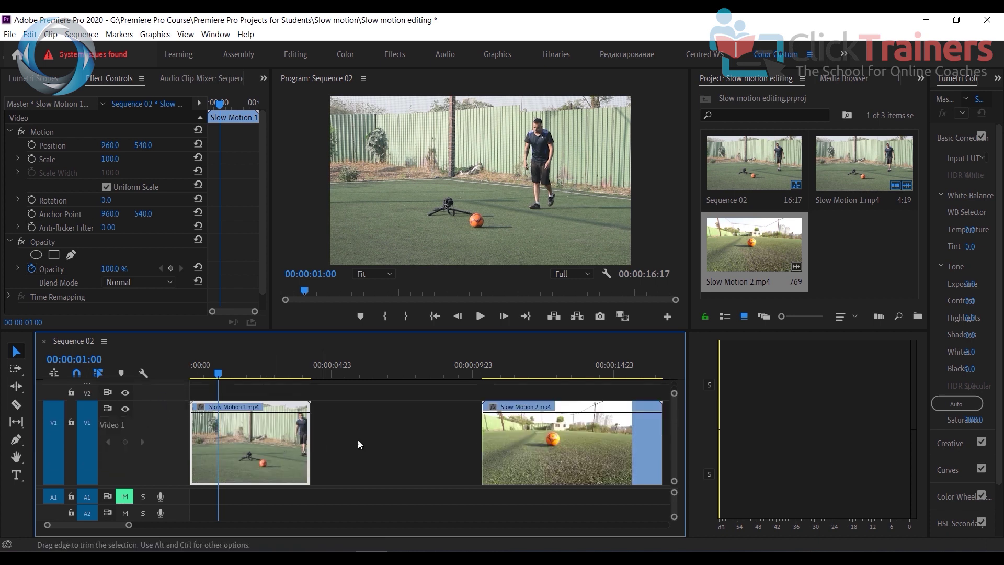
- Show the Time Remapping Speed keyframe line on the Slow Motion 1 clip
right_click(284, 420)
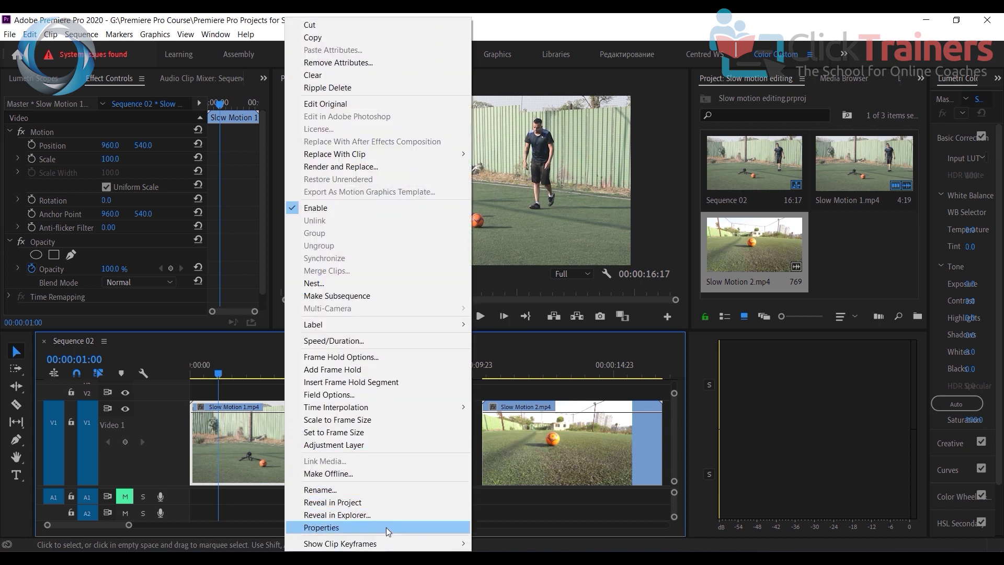
mouse_move(381, 549)
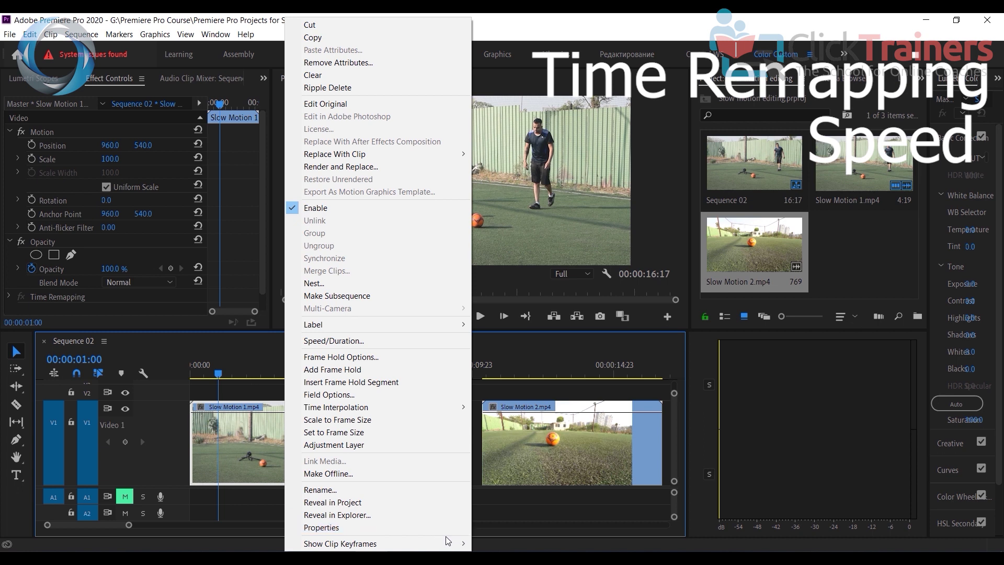
mouse_move(327, 547)
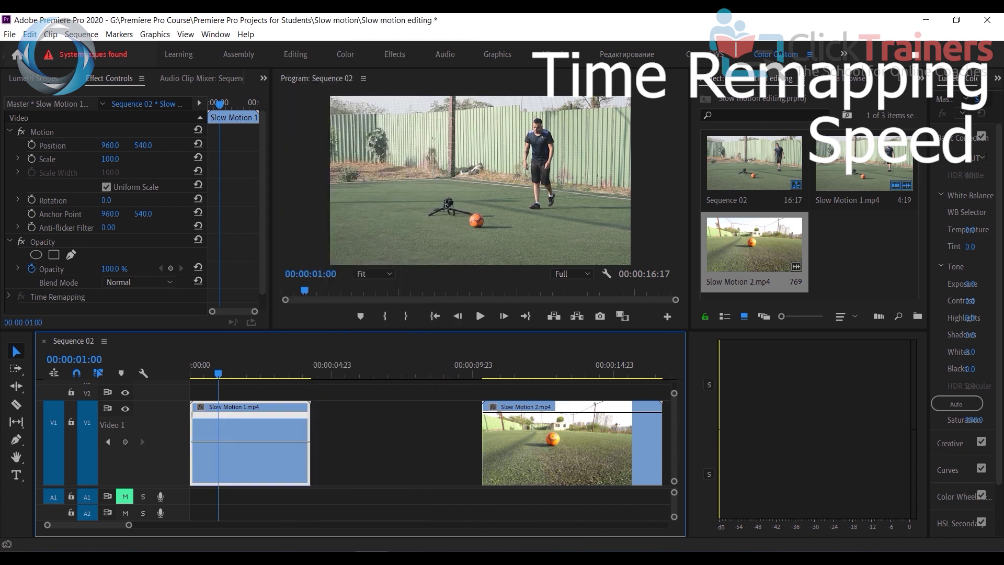
right_click(269, 437)
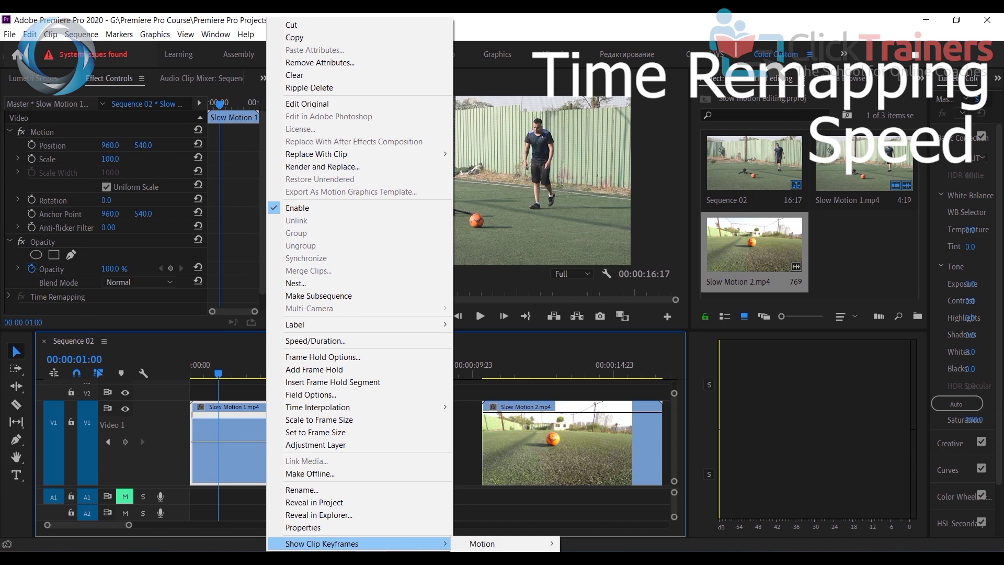
key("Escape")
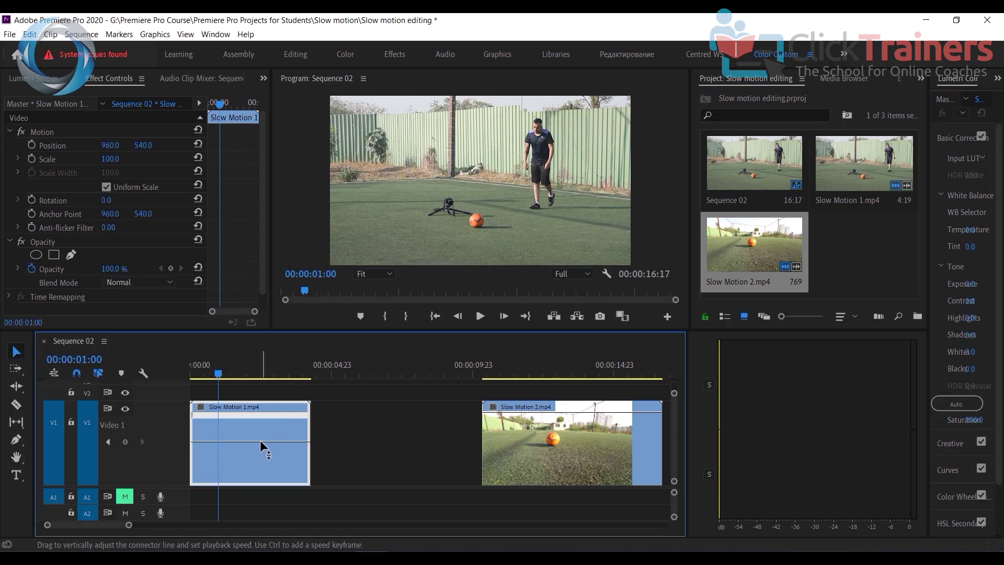
- Lower the Slow Motion 1 clip's speed line until the clip lasts about 6 seconds, and start playback from 00:00:01:00
left_click_drag(261, 440, 274, 488)
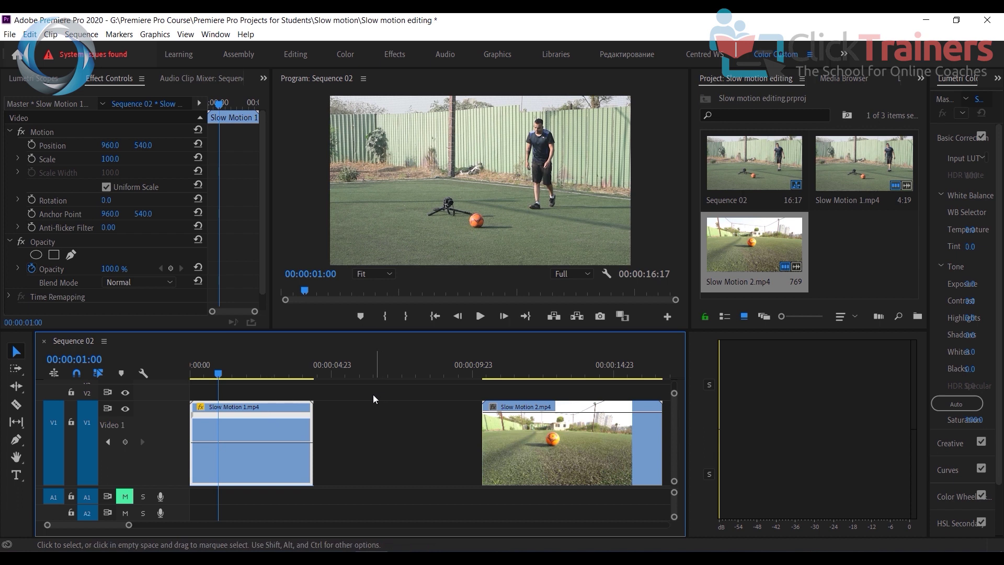
left_click_drag(252, 441, 253, 446)
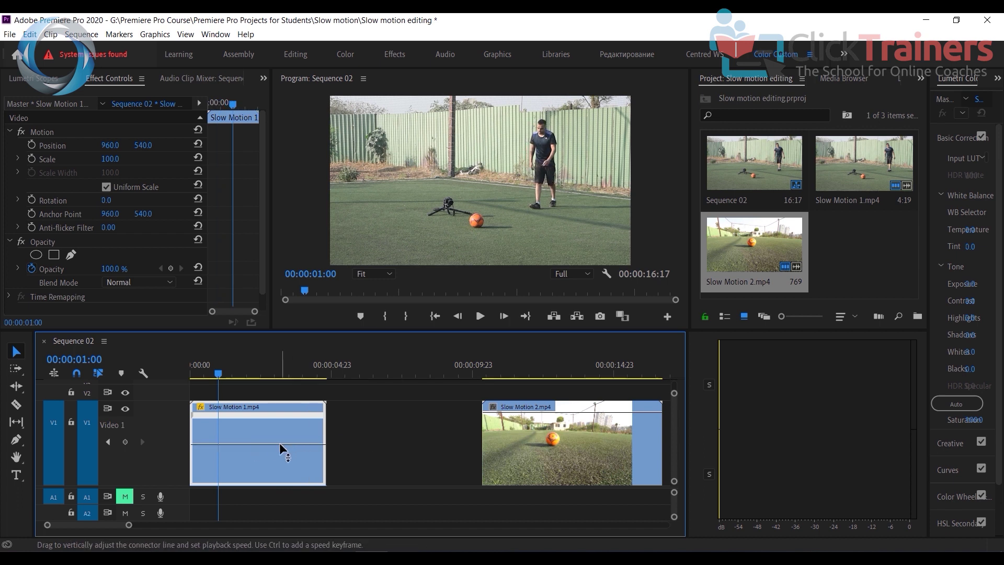
left_click_drag(281, 444, 281, 448)
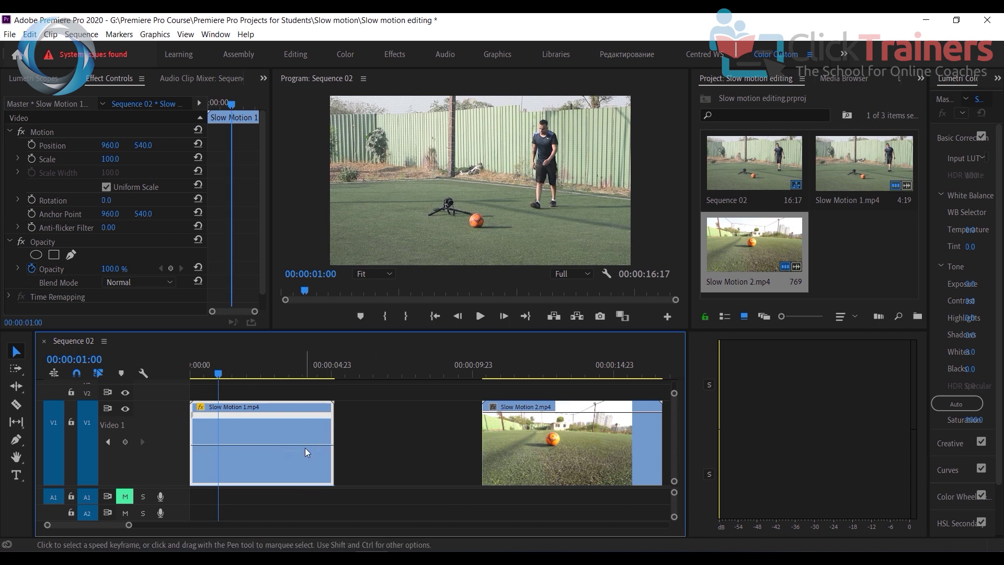
left_click_drag(305, 444, 305, 449)
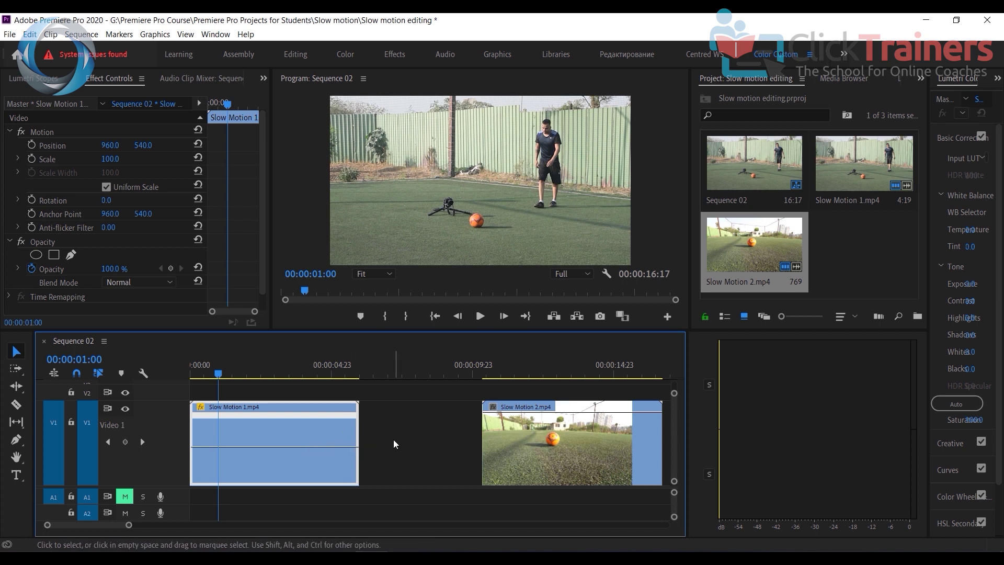
left_click(480, 316)
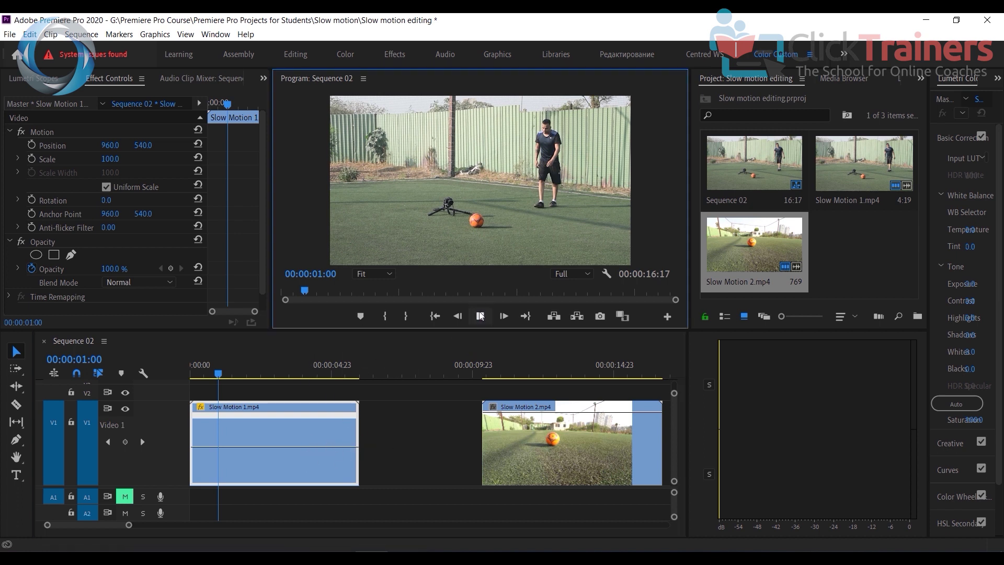
- Stop playback and delete the Slow Motion 2 clip from V1
left_click(480, 316)
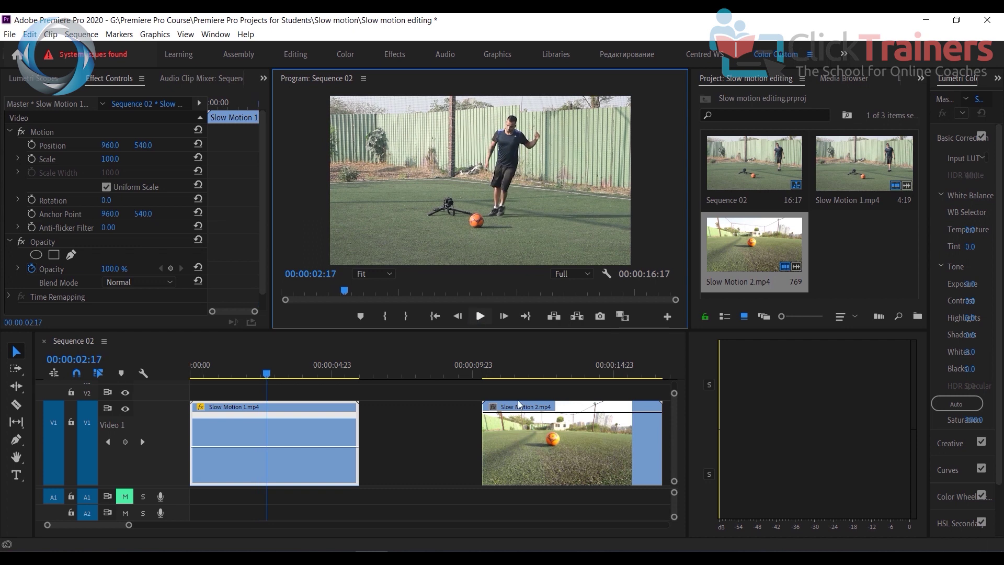
left_click_drag(129, 525, 161, 525)
left_click(445, 460)
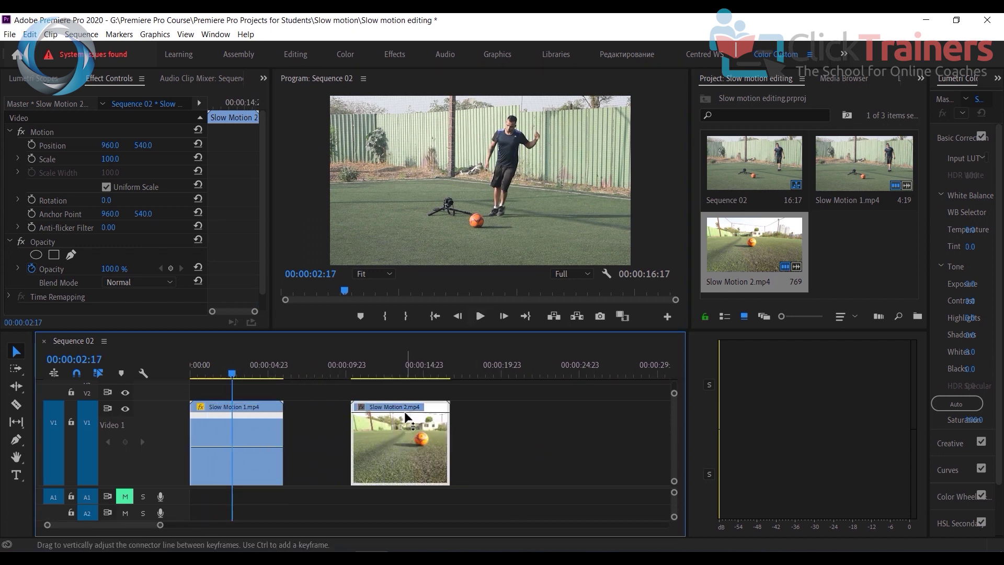
key("Delete")
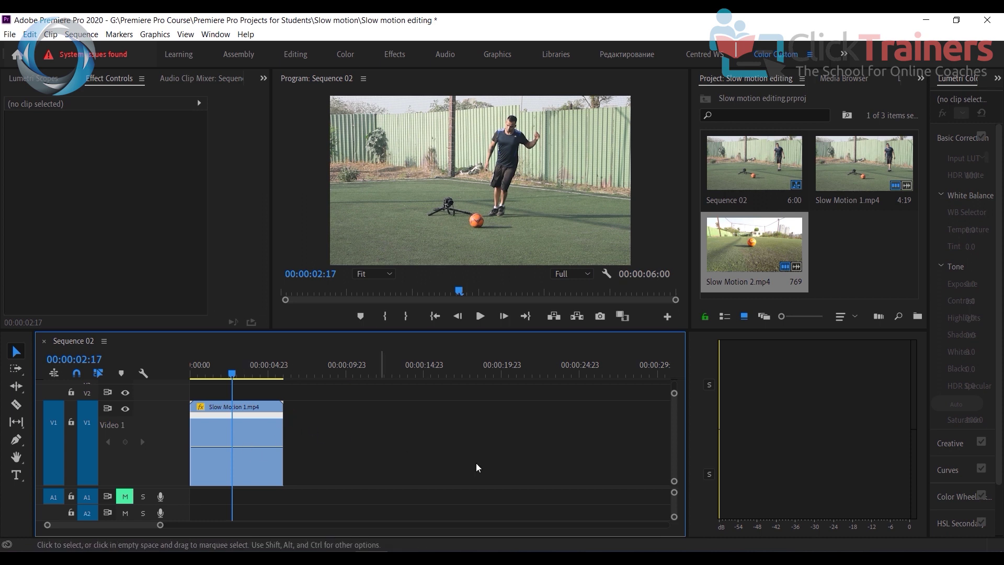
- Lower the Slow Motion 1 clip's speed line until the clip lasts about 00:00:10:13, and preview it from the start
left_click_drag(247, 447, 249, 453)
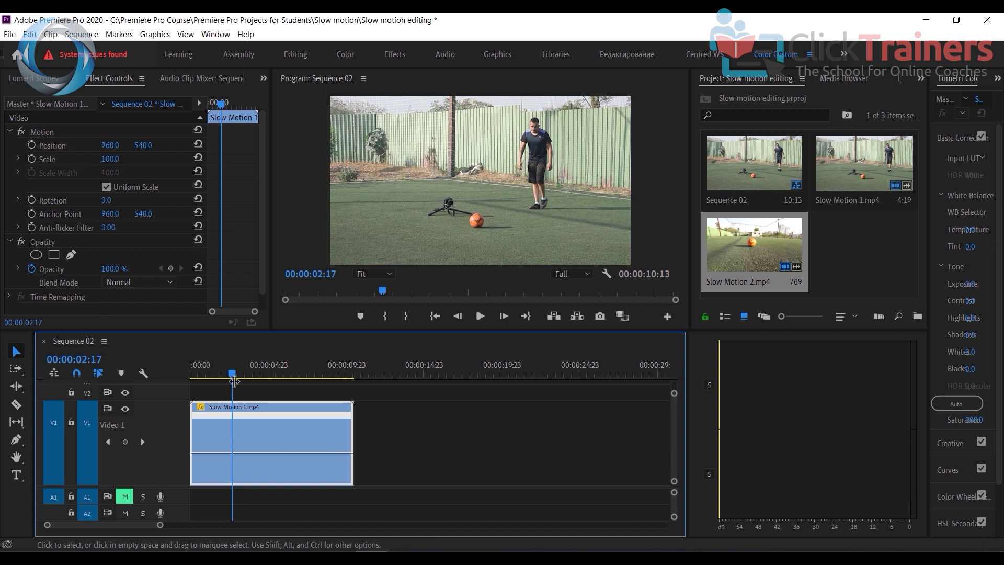
left_click(229, 375)
left_click_drag(229, 377, 280, 402)
key("Home")
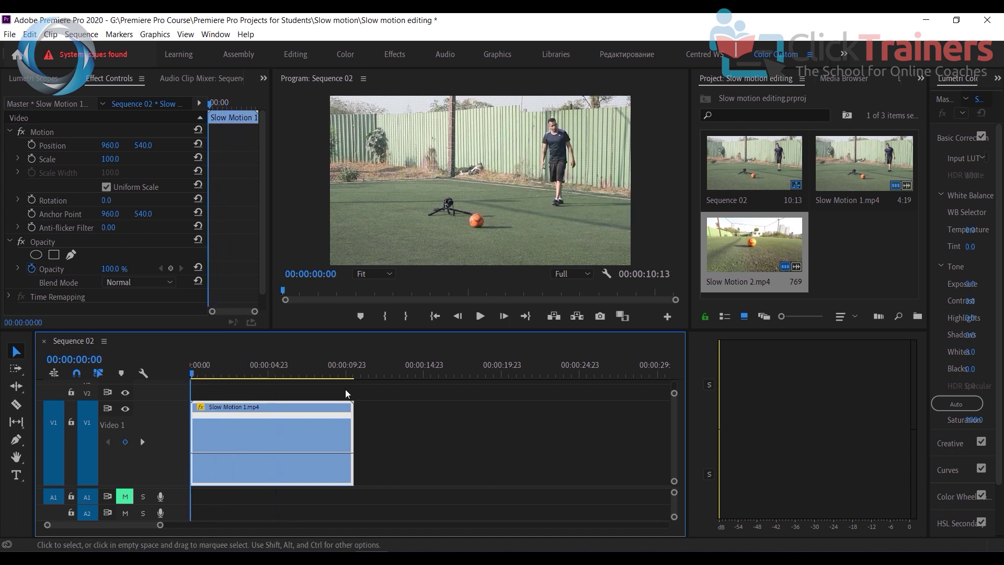
left_click(481, 316)
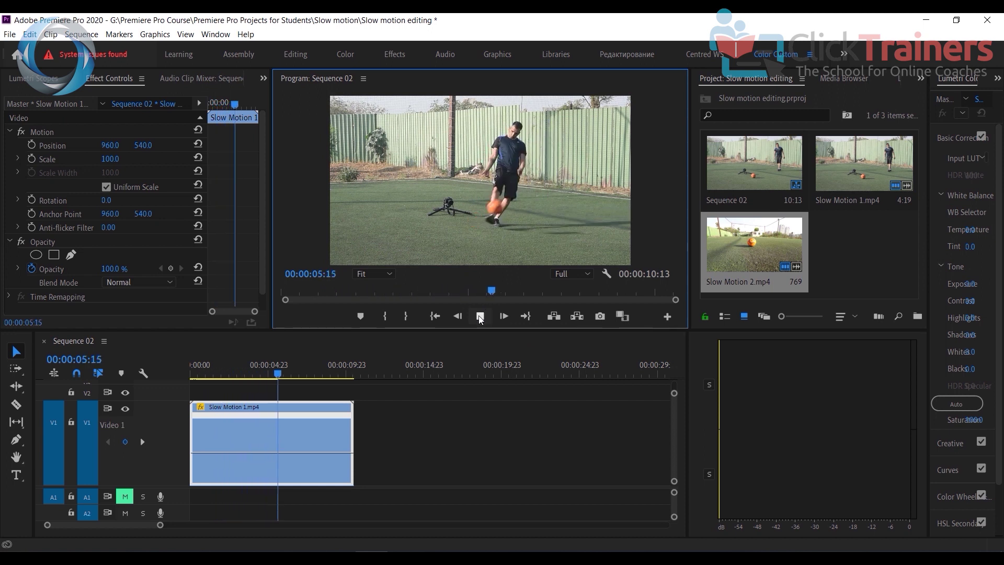
left_click(481, 316)
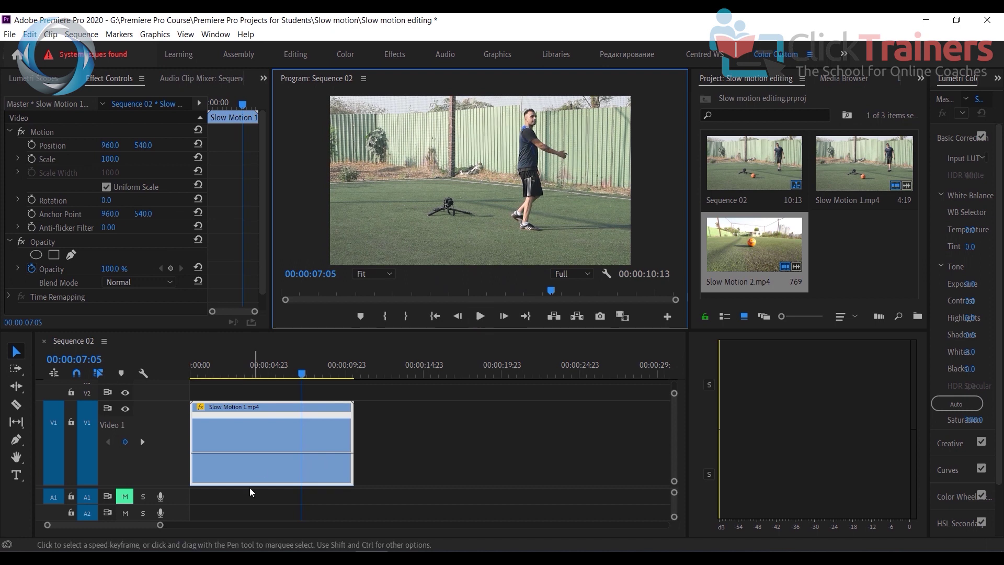
- Raise the Slow Motion 1 clip's speed line until it lasts about 00:00:04:08, and add a speed keyframe at 00:00:01:21
left_click(274, 451, "ctrl")
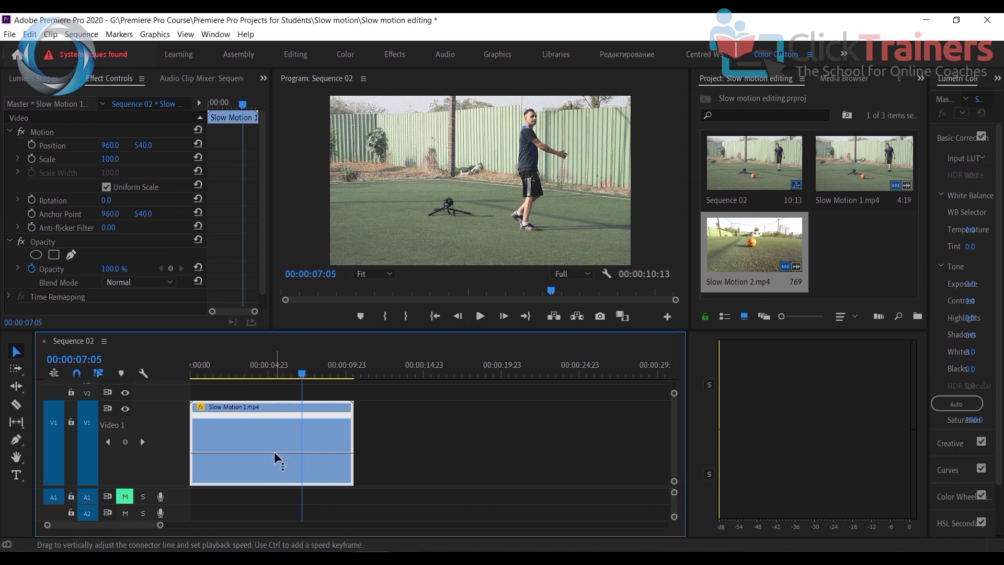
left_click_drag(274, 451, 272, 426)
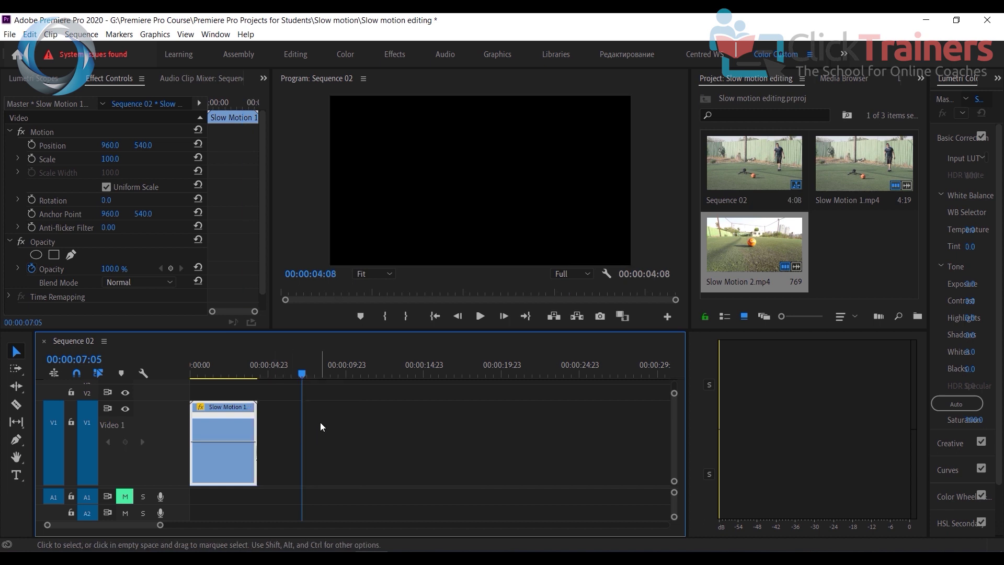
left_click_drag(281, 377, 202, 377)
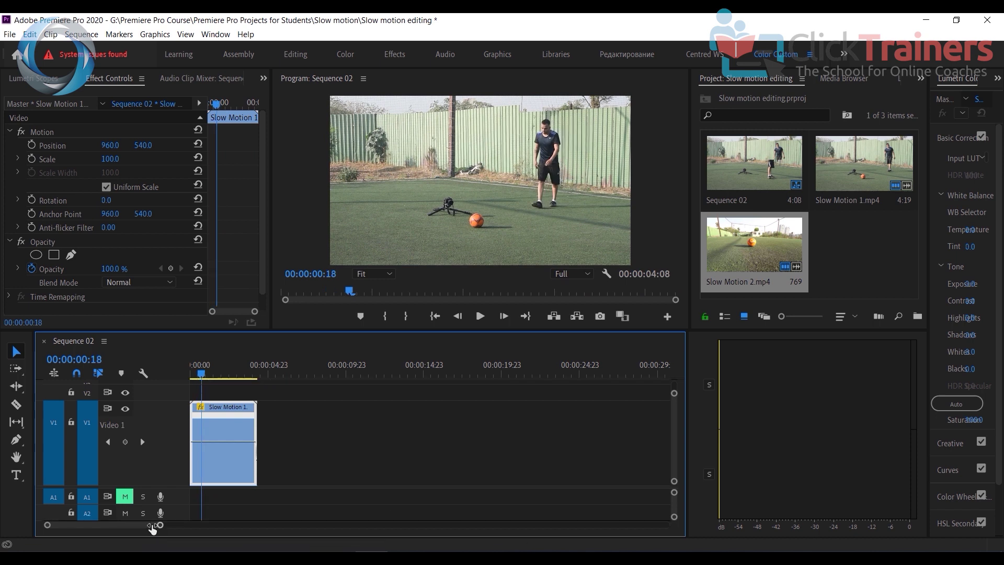
mouse_move(152, 526)
left_mouse_down()
mouse_move(117, 529)
mouse_move(141, 529)
left_mouse_up()
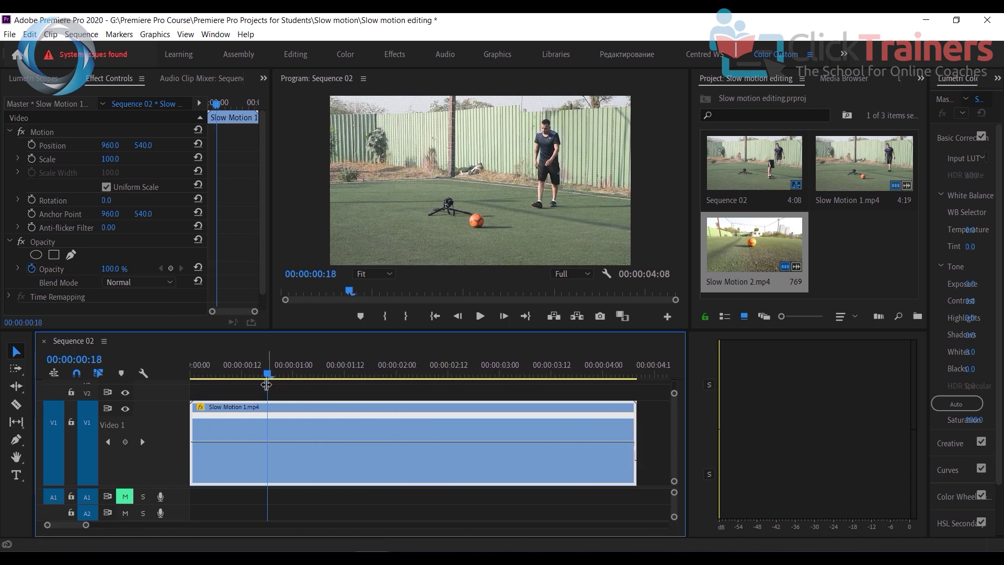
left_click_drag(268, 377, 384, 383)
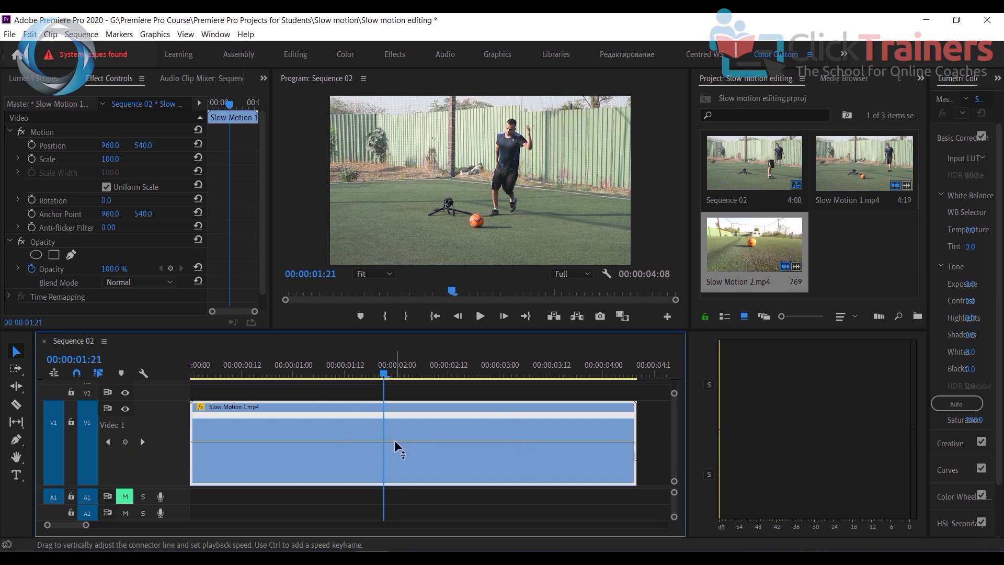
left_click(125, 444)
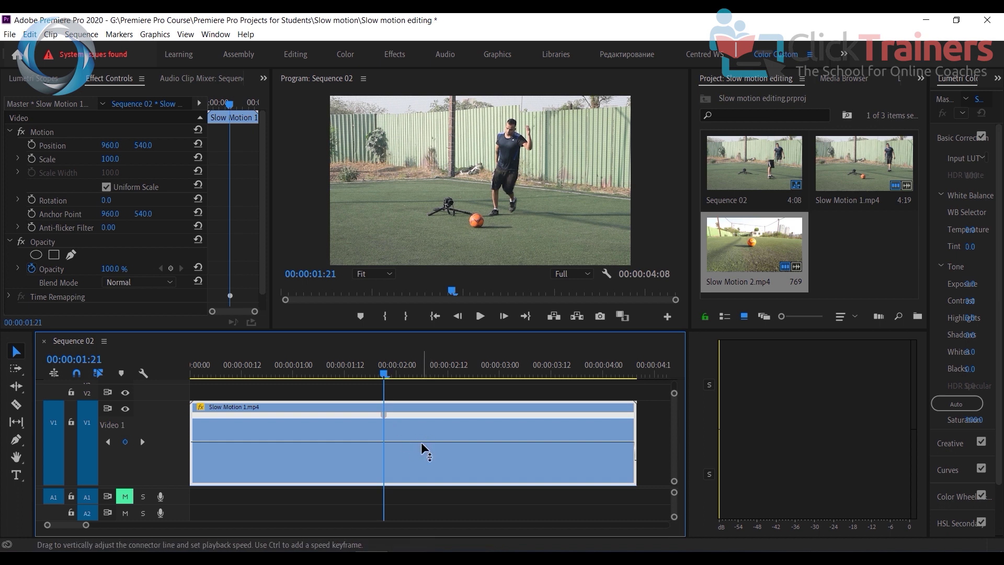
- Lower the speed line after the keyframe until the clip lasts about 00:00:08:00, and preview the change from normal to slow speed
left_click_drag(426, 441, 426, 460)
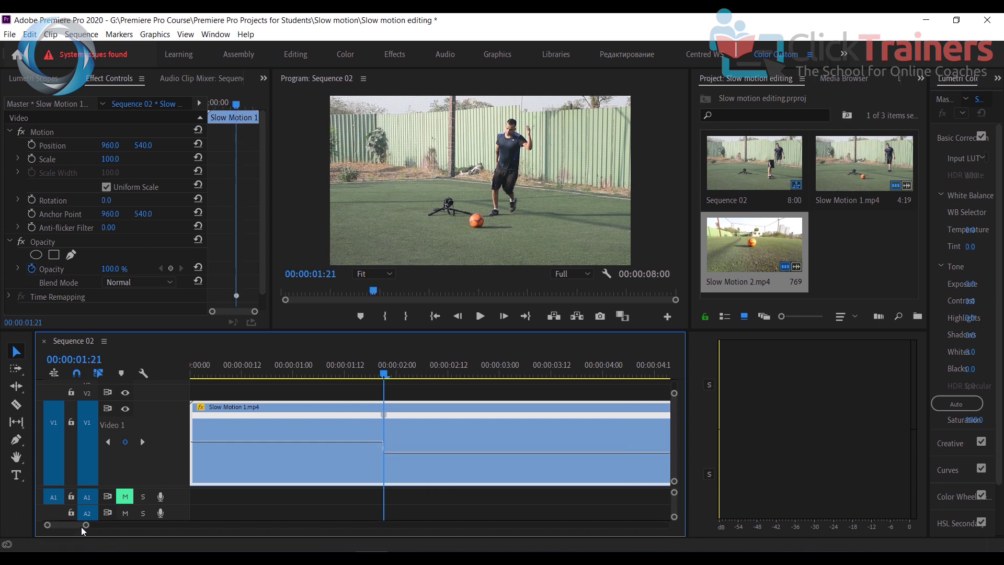
left_click_drag(81, 526, 147, 546)
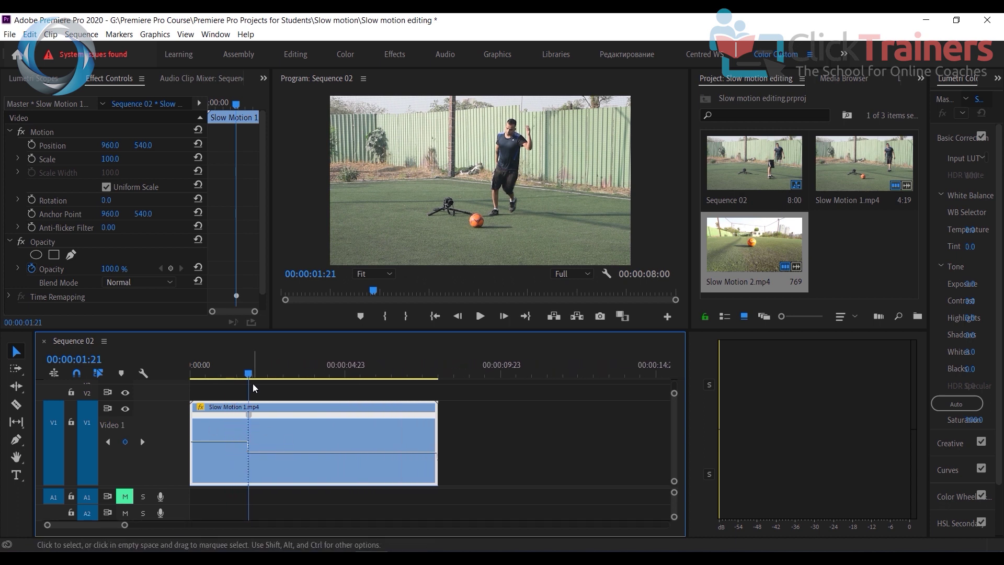
left_click_drag(247, 374, 147, 376)
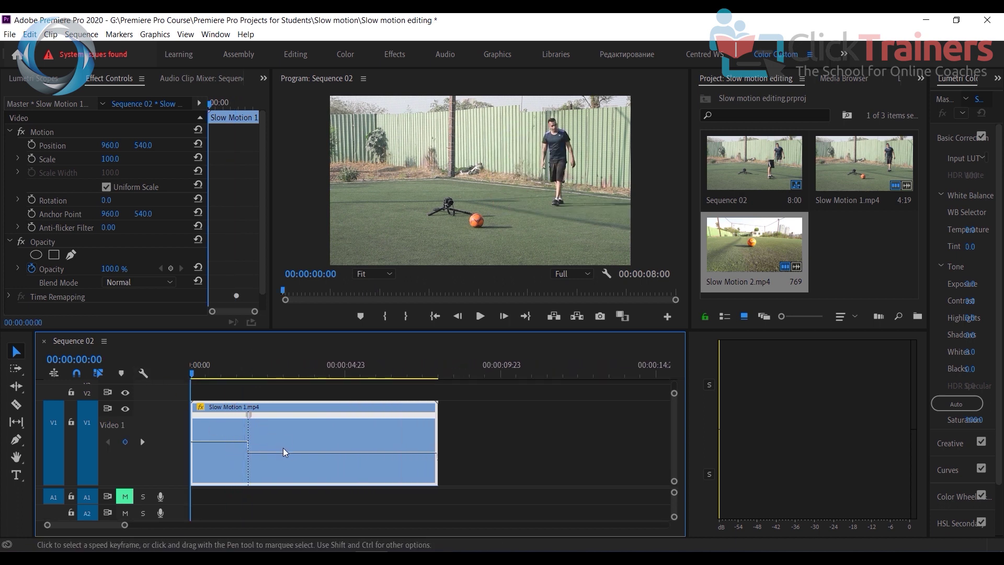
left_click(480, 316)
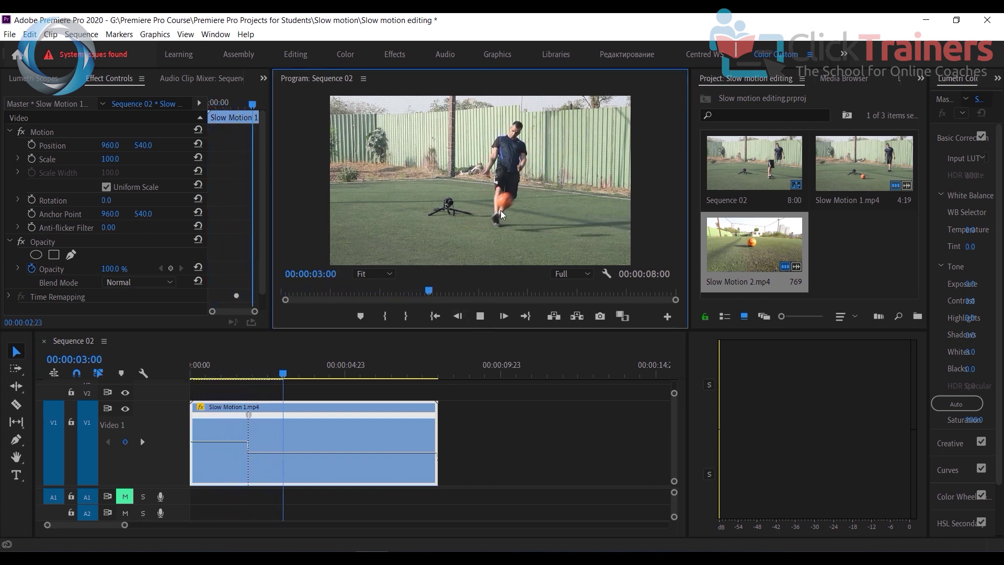
left_click(481, 316)
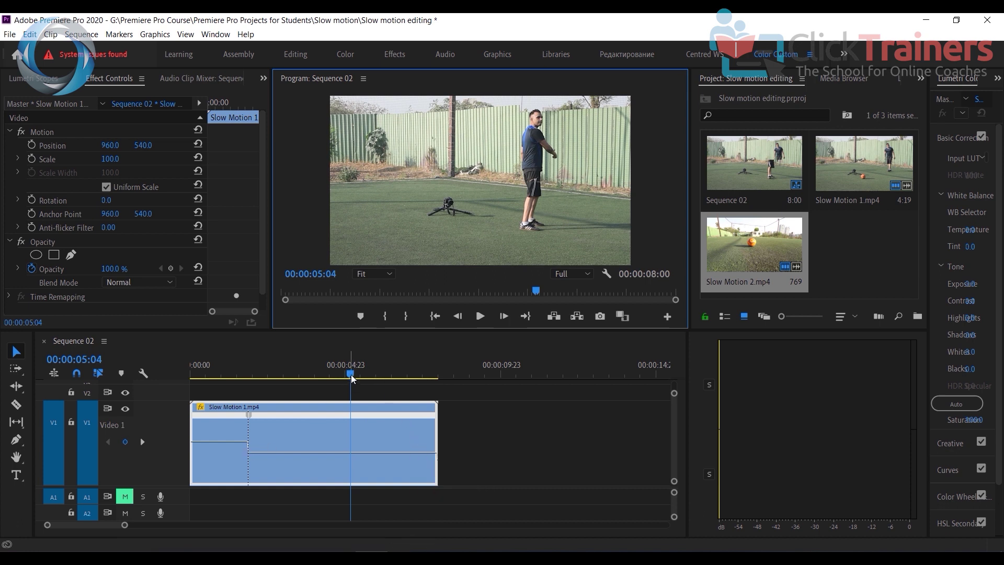
left_click_drag(351, 374, 226, 360)
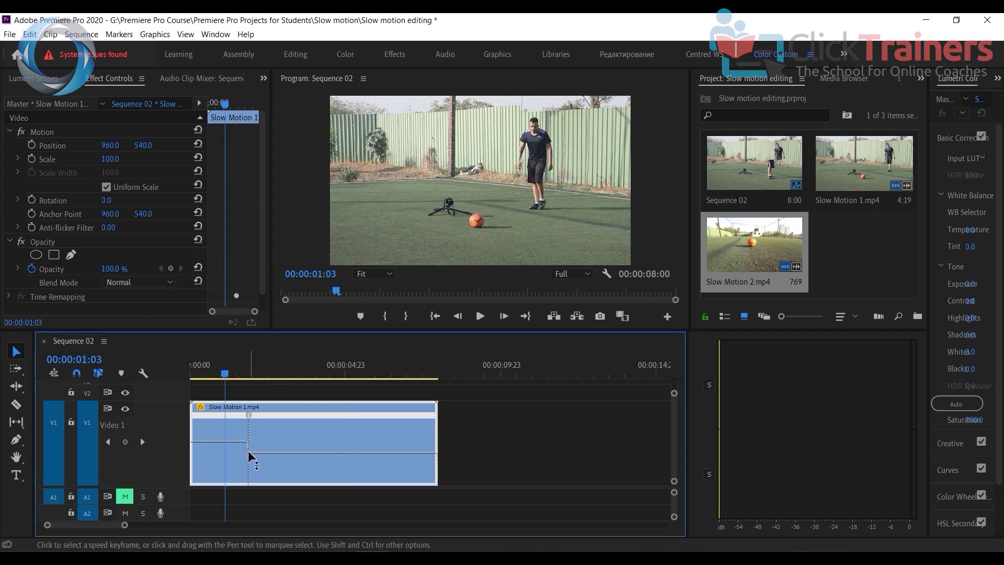
left_click(481, 316)
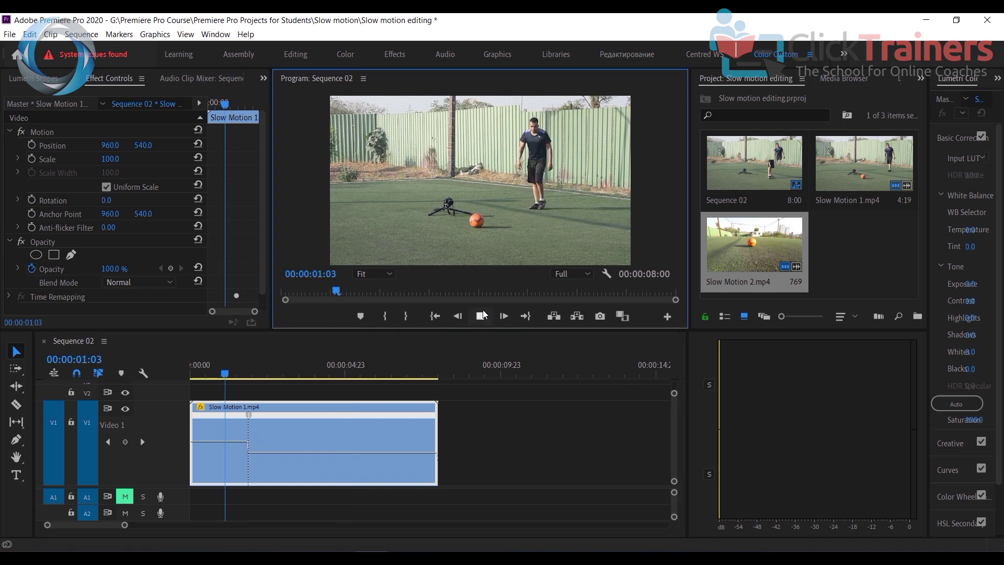
left_click(481, 316)
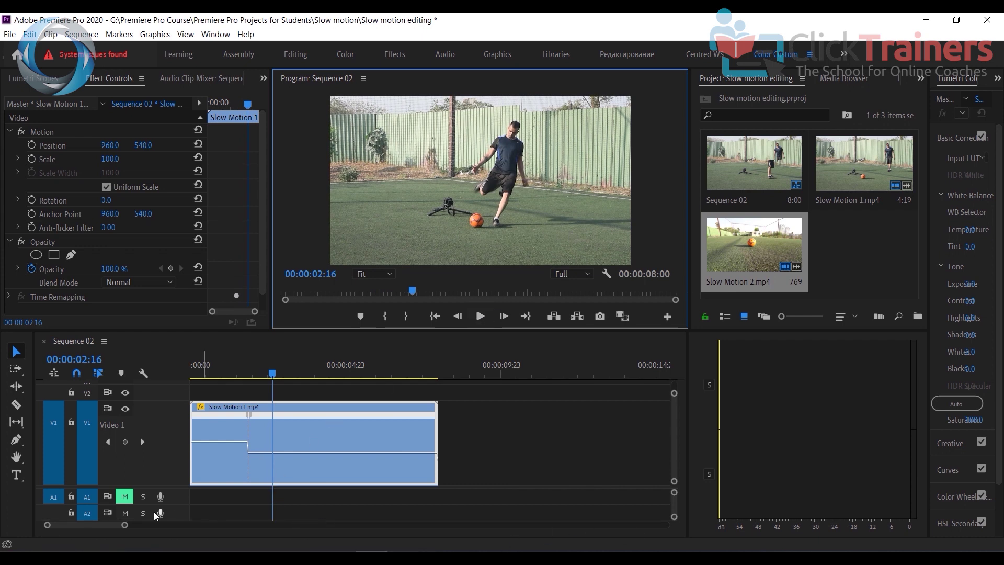
- Split the Slow Motion 1 speed keyframe into a short speed ramp, and smooth the ramp into an eased curve
left_click_drag(124, 525, 99, 526)
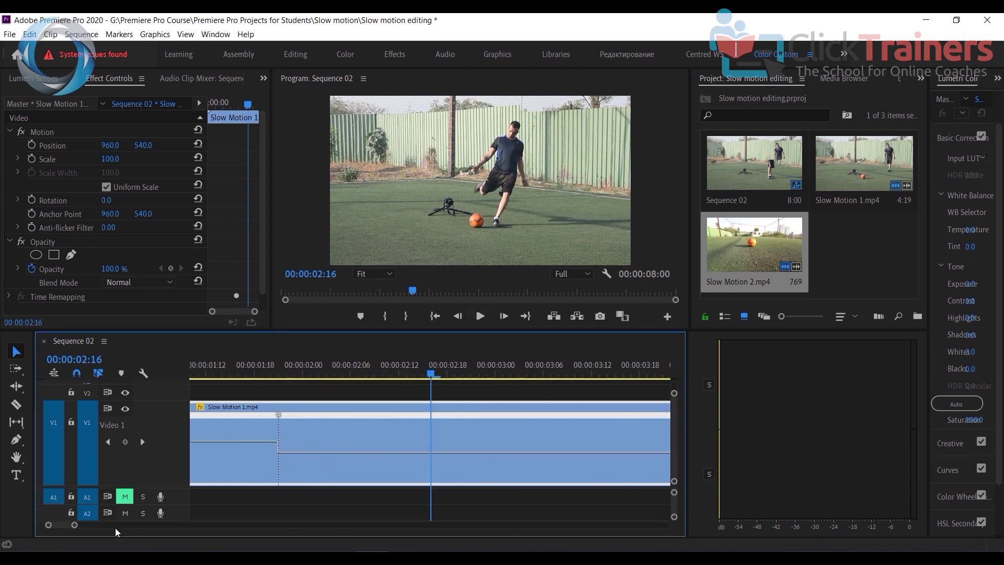
left_click(279, 416)
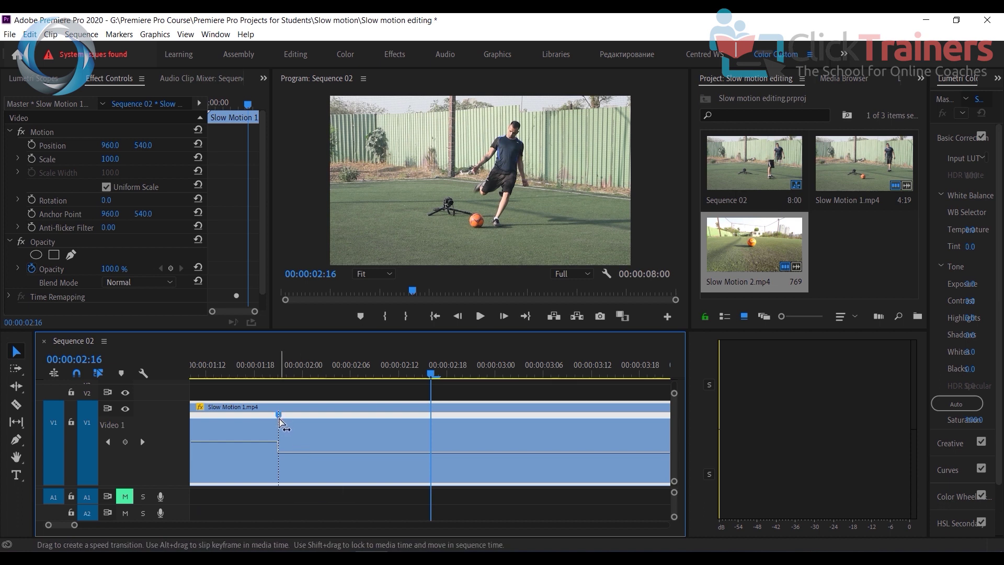
mouse_move(283, 417)
left_mouse_down()
mouse_move(306, 420)
mouse_move(265, 417)
left_mouse_up()
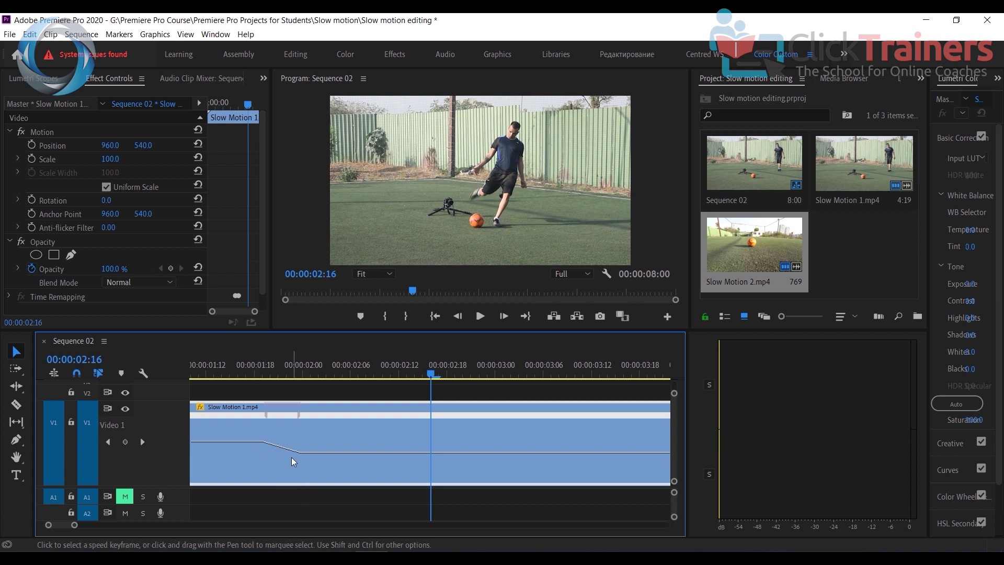
left_click(267, 417)
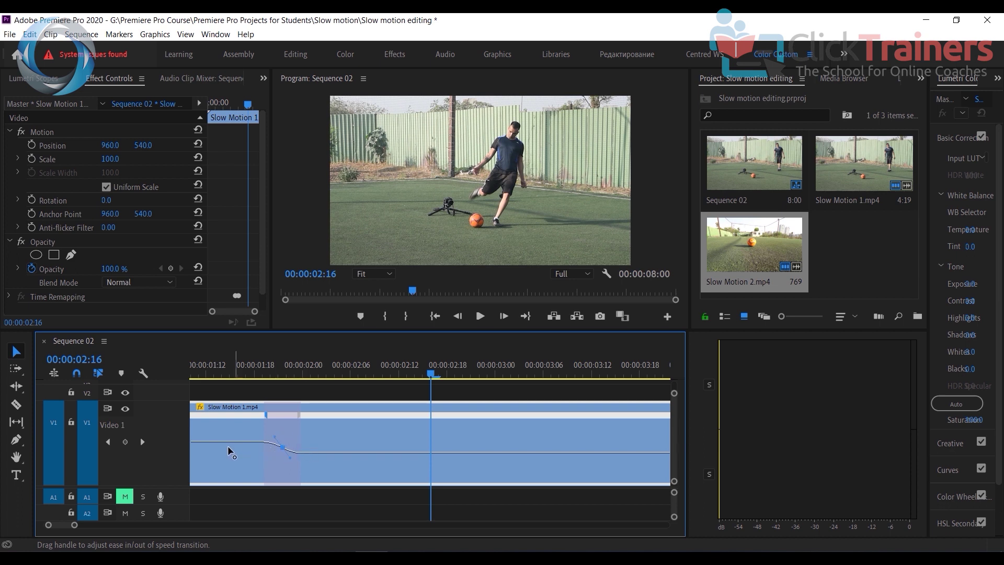
scroll(225, 445, "up", 3)
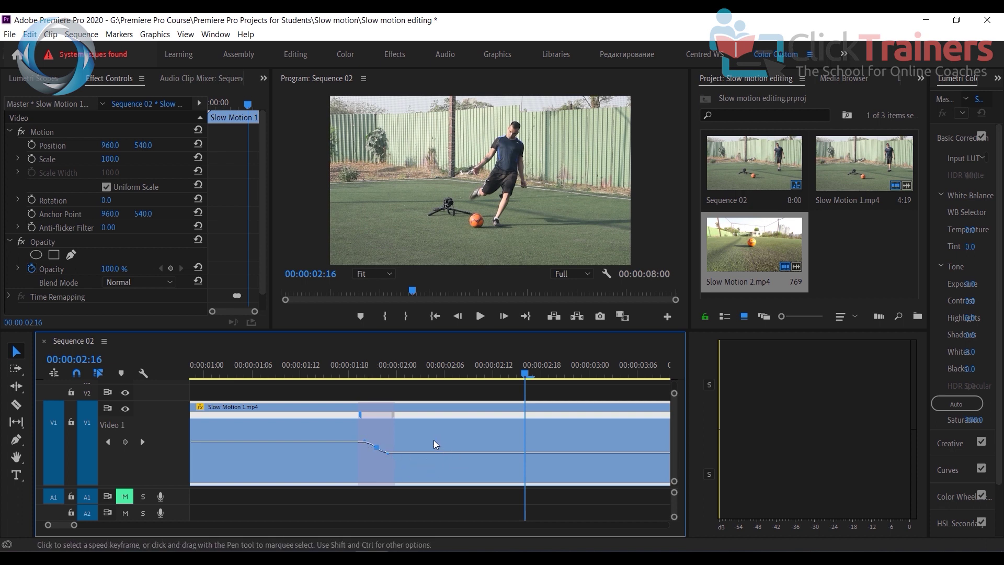
- Widen the speed ramp so it starts at about 00:00:01:17, and preview the clip from the start
left_click(358, 413)
mouse_move(357, 413)
left_mouse_down()
mouse_move(337, 416)
mouse_move(344, 420)
left_mouse_up()
left_click_drag(517, 374, 187, 383)
left_click(483, 317)
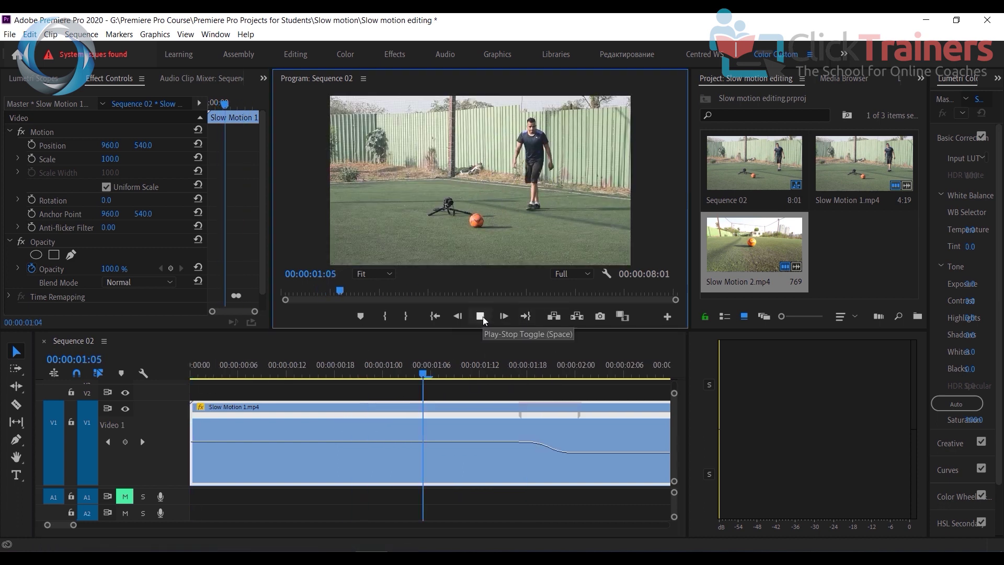
left_click(482, 316)
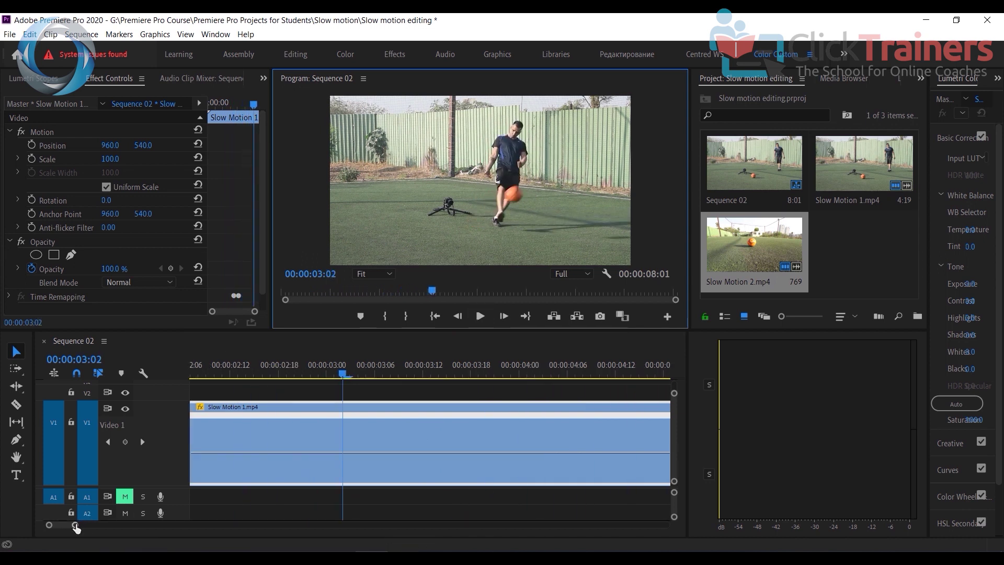
- Extend the start of the speed ramp back to about 00:00:00:20, and preview the smoother slowdown from the start
left_click_drag(75, 525, 127, 524)
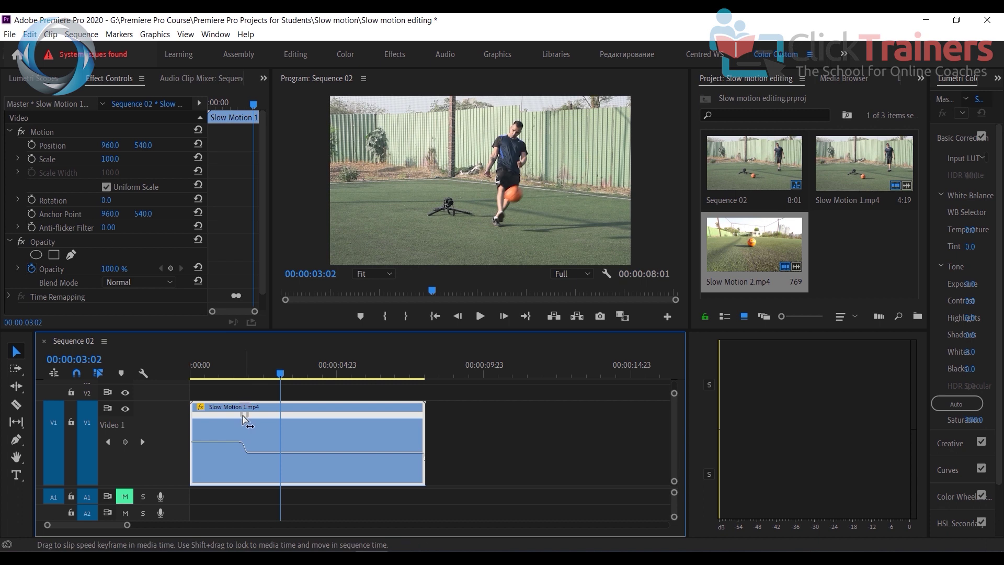
left_click_drag(241, 414, 215, 413)
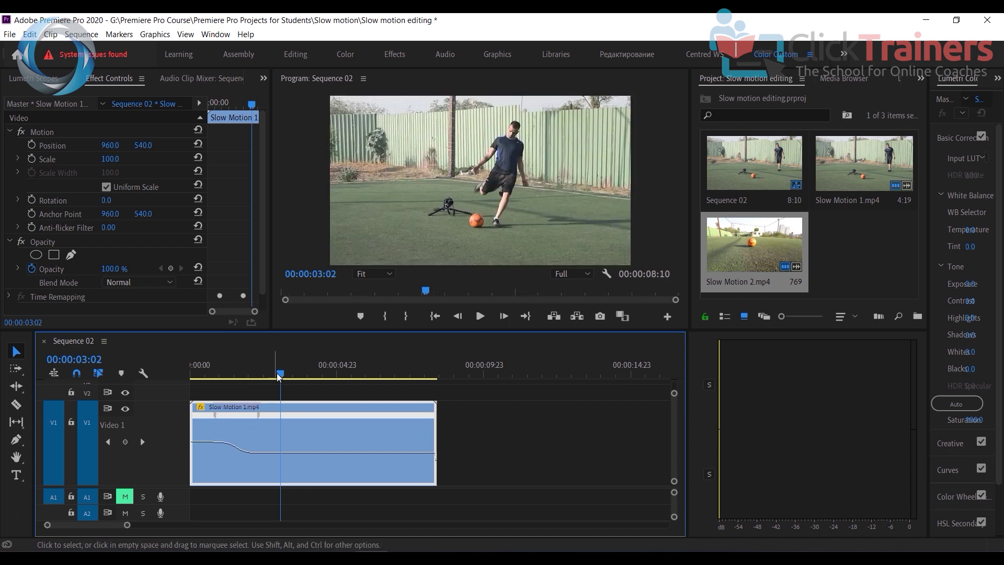
left_click_drag(202, 374, 176, 379)
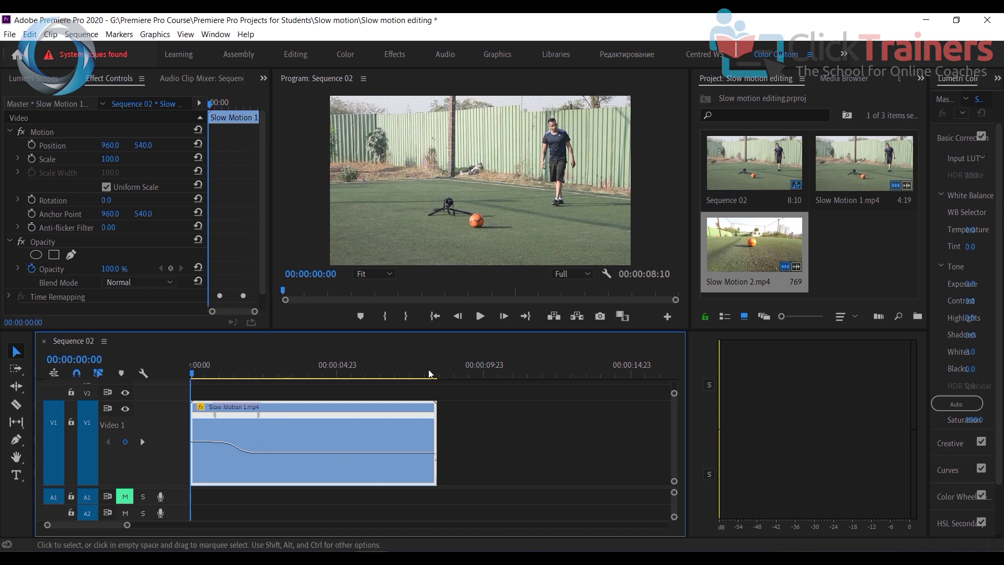
left_click(480, 316)
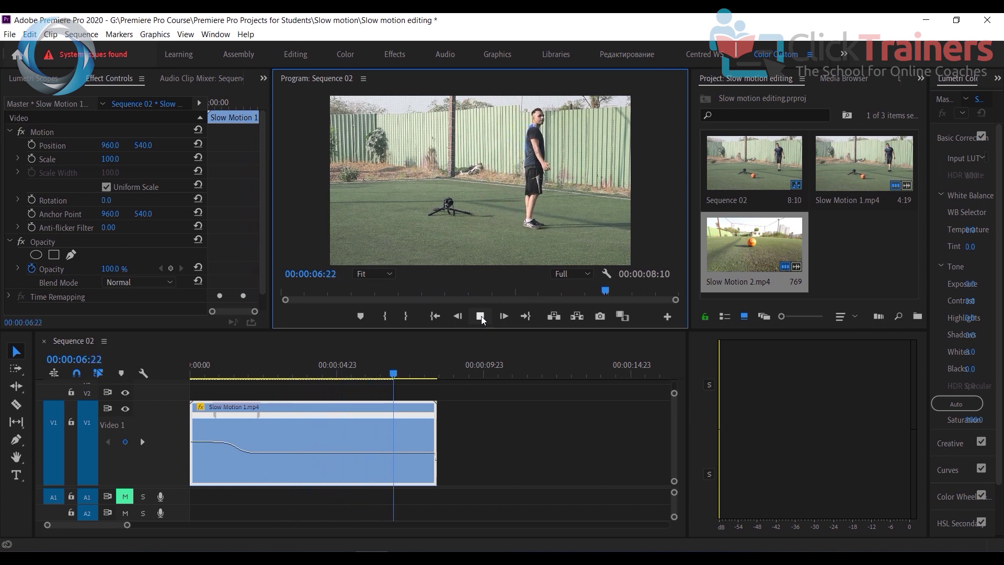
left_click(482, 316)
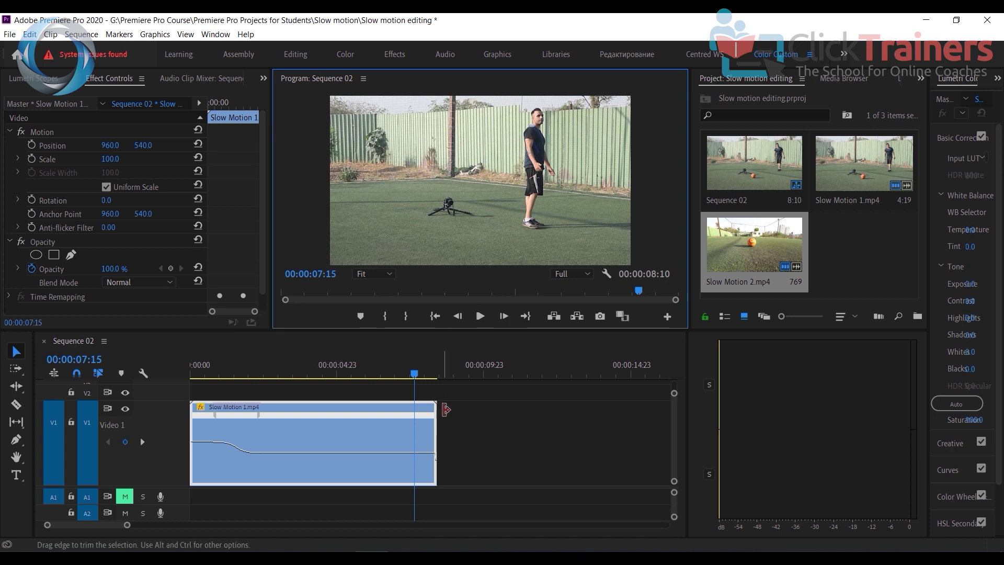
- Lower the speed line after the ramp until the clip lasts about 00:00:09:18, and start playback from 00:00:03:13
left_click(387, 452)
left_click_drag(388, 453, 388, 456)
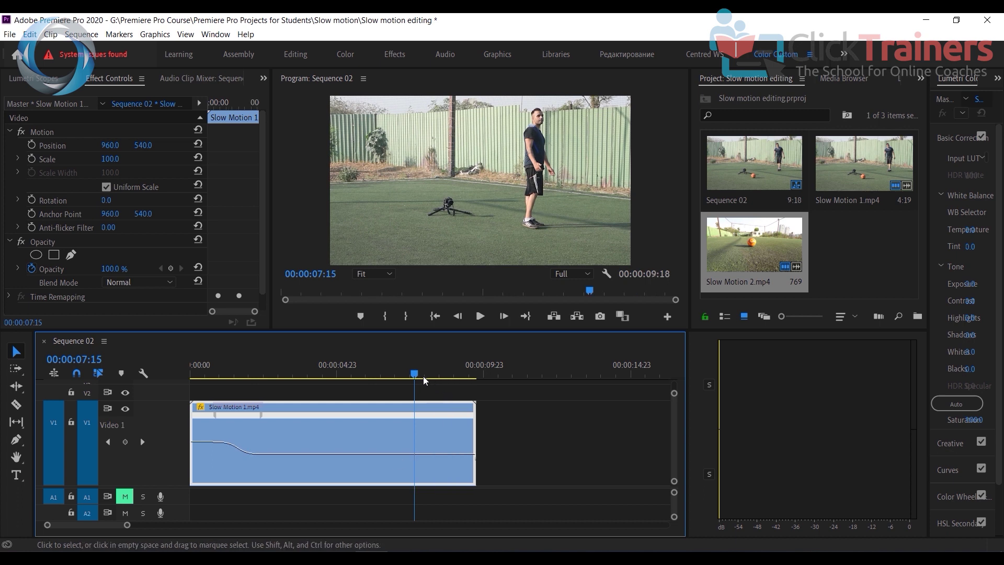
left_click_drag(419, 377, 298, 365)
left_click(480, 317)
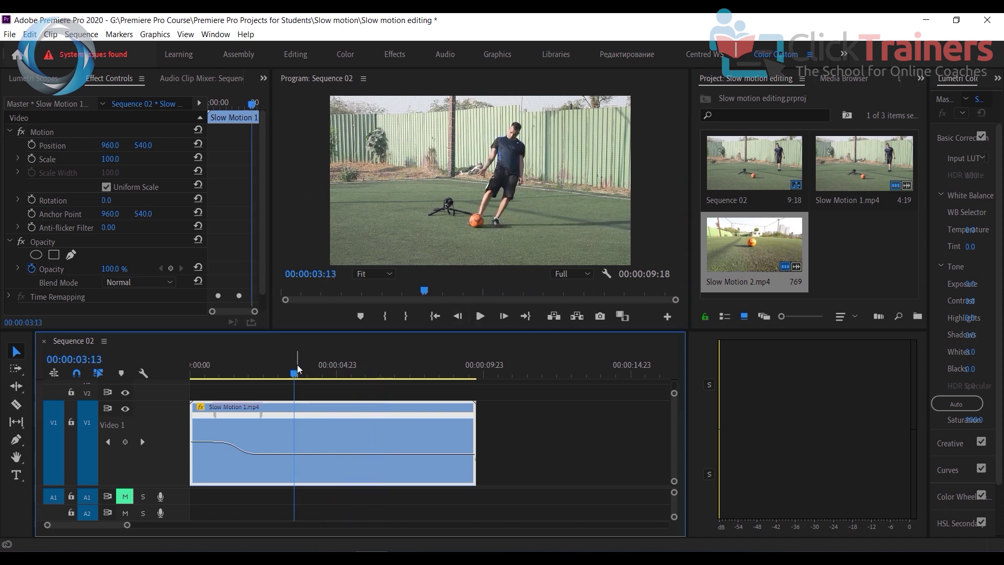
- Play the slowed Slow Motion 1 clip briefly from 00:00:03:13, and set its time interpolation to Optical Flow
left_click(480, 316)
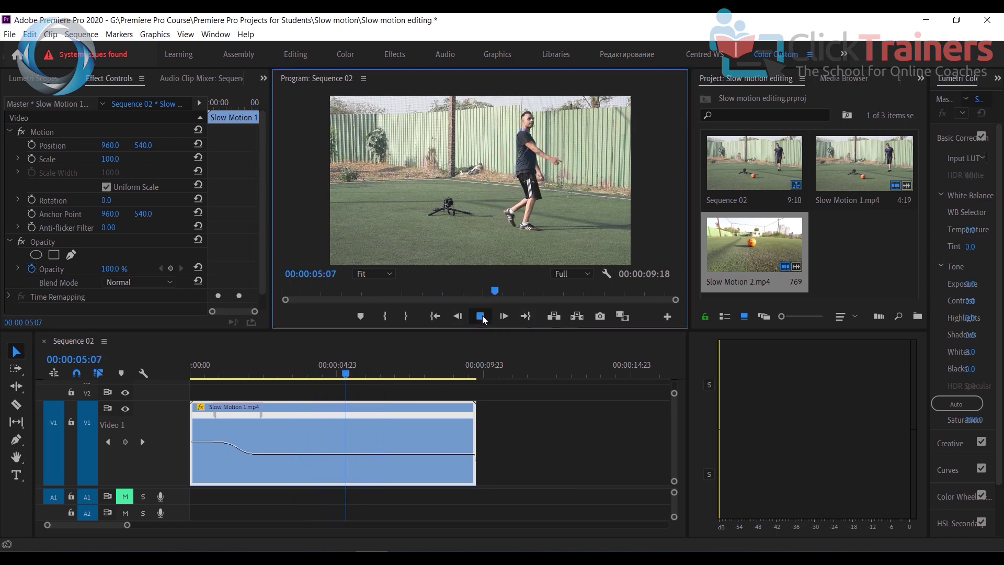
key("space")
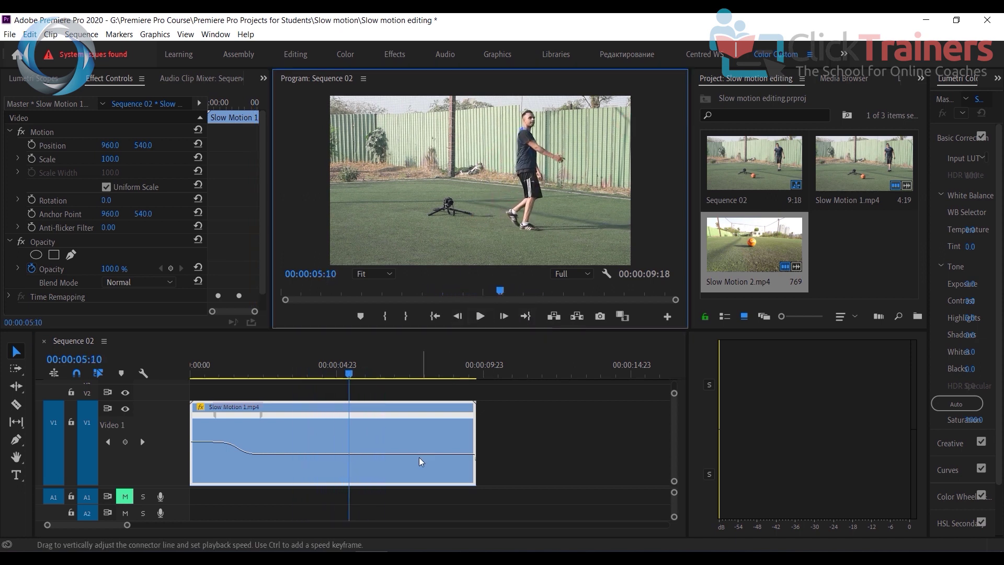
right_click(401, 439)
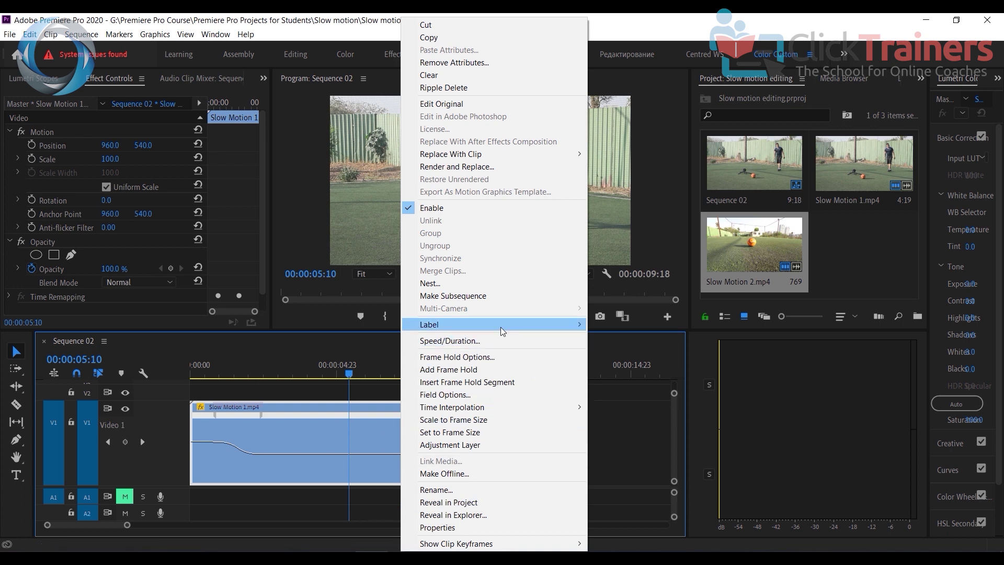
mouse_move(500, 407)
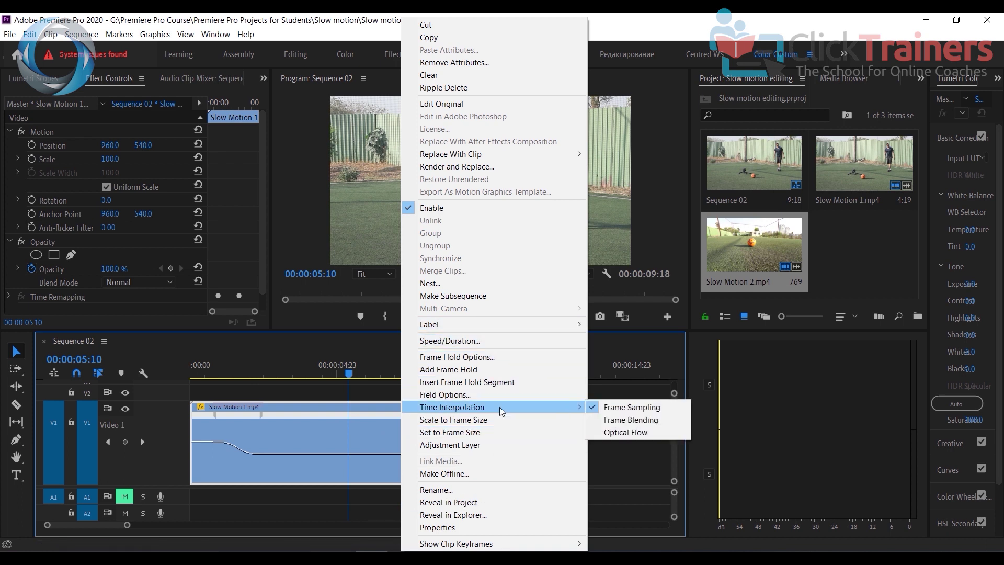
left_click(626, 434)
- Preview the slow-motion section with Optical Flow several times, returning to about 00:00:03:00 to replay the kick
left_click(480, 317)
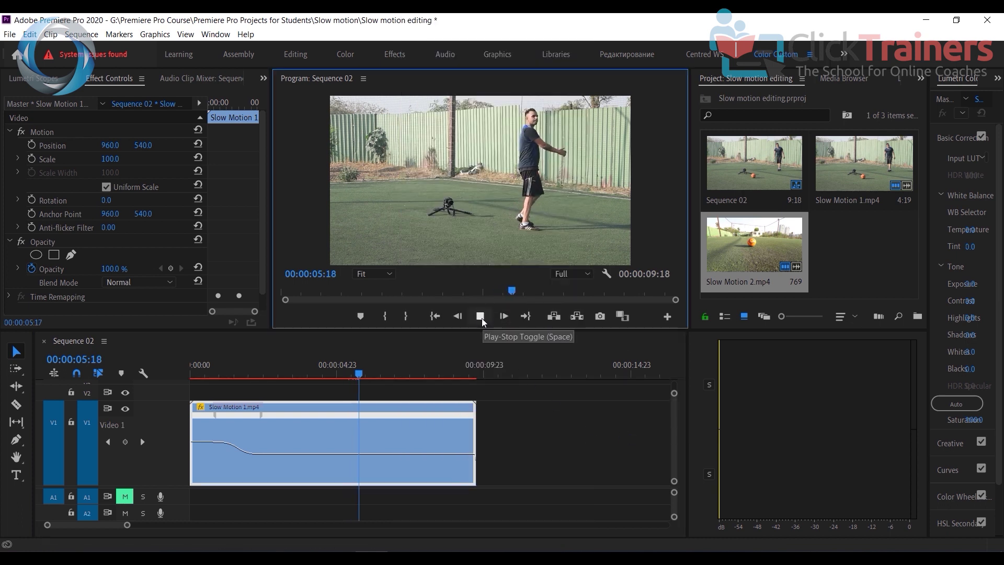
left_click(271, 365)
left_click(479, 317)
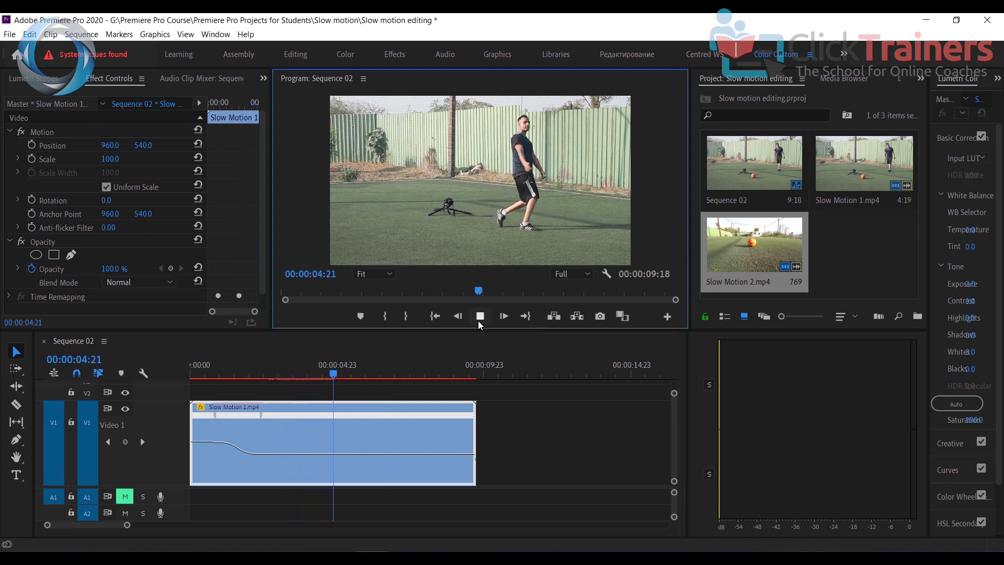
left_click(478, 321)
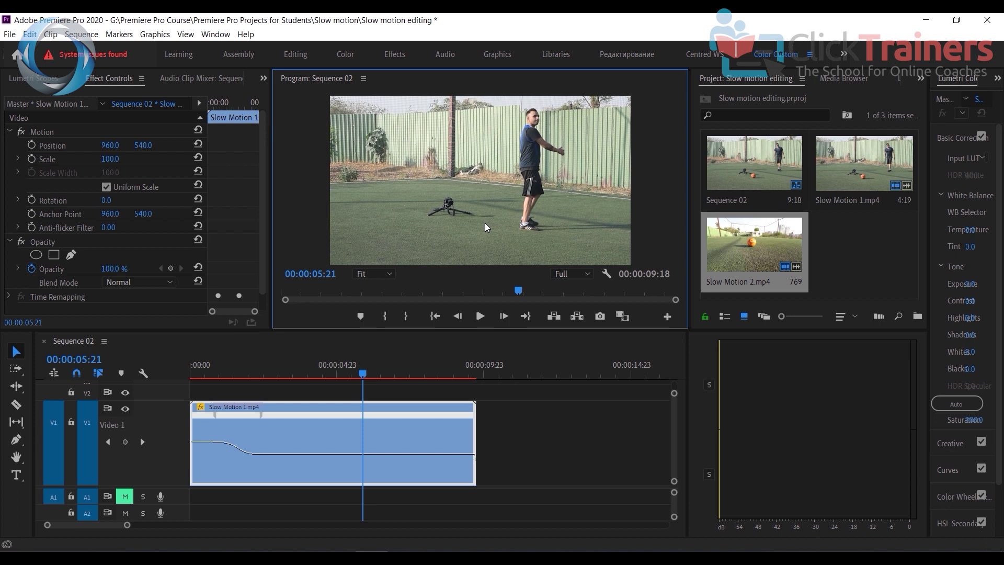
left_click(479, 316)
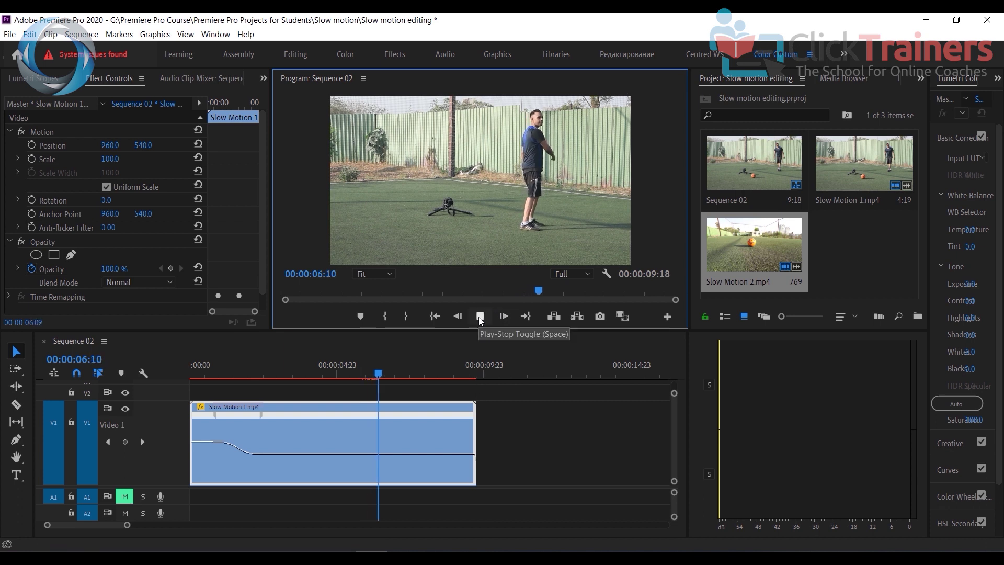
left_click(480, 317)
left_click(380, 379)
left_click_drag(381, 379, 277, 378)
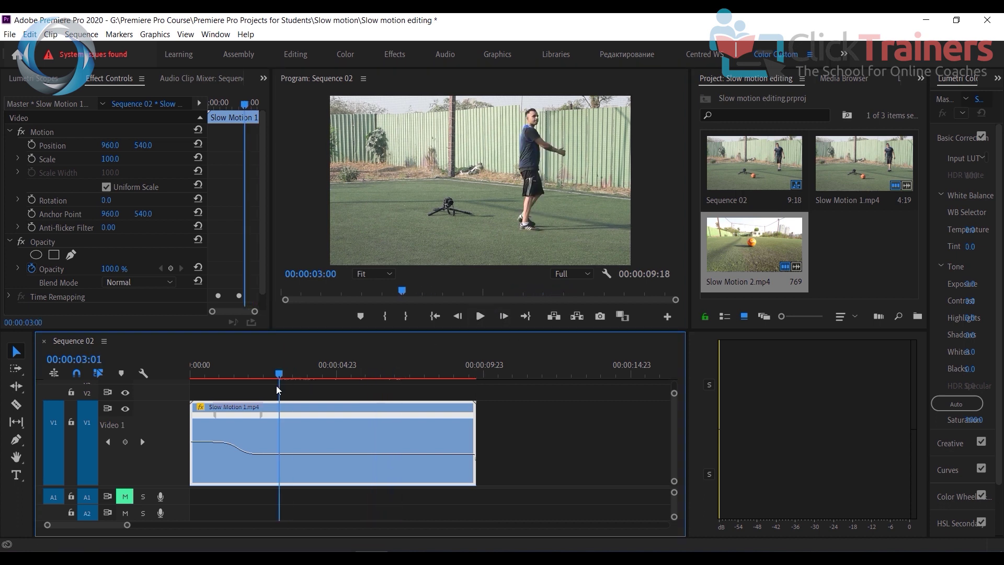
left_click(480, 316)
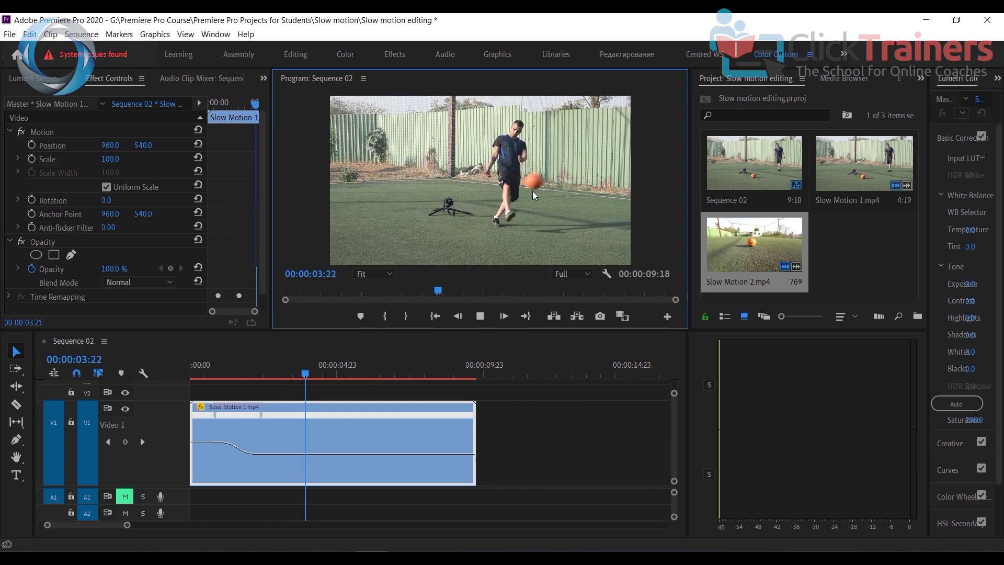
left_click(479, 318)
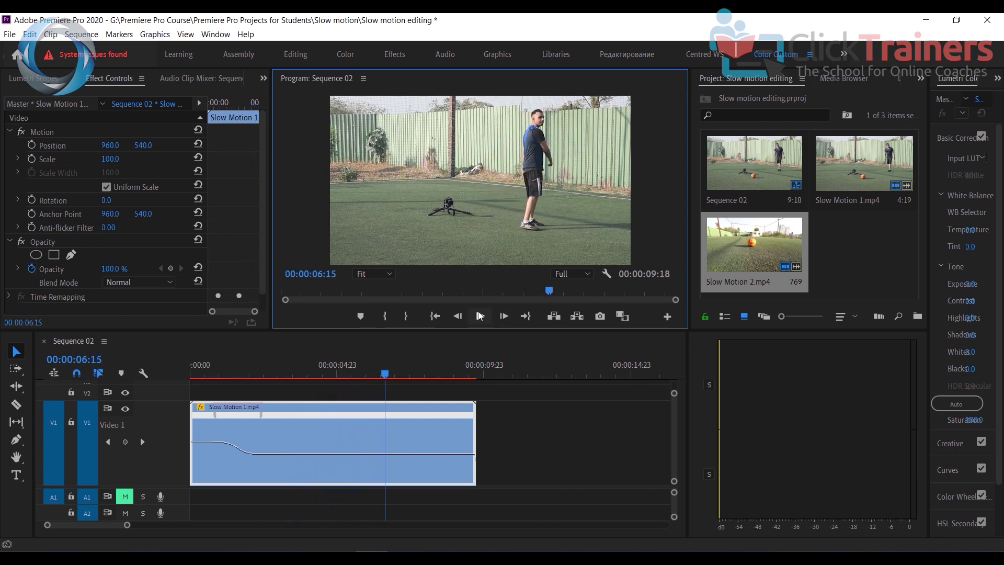
- Check which time interpolation option is applied to the Slow Motion 1 clip
right_click(445, 449)
mouse_move(534, 407)
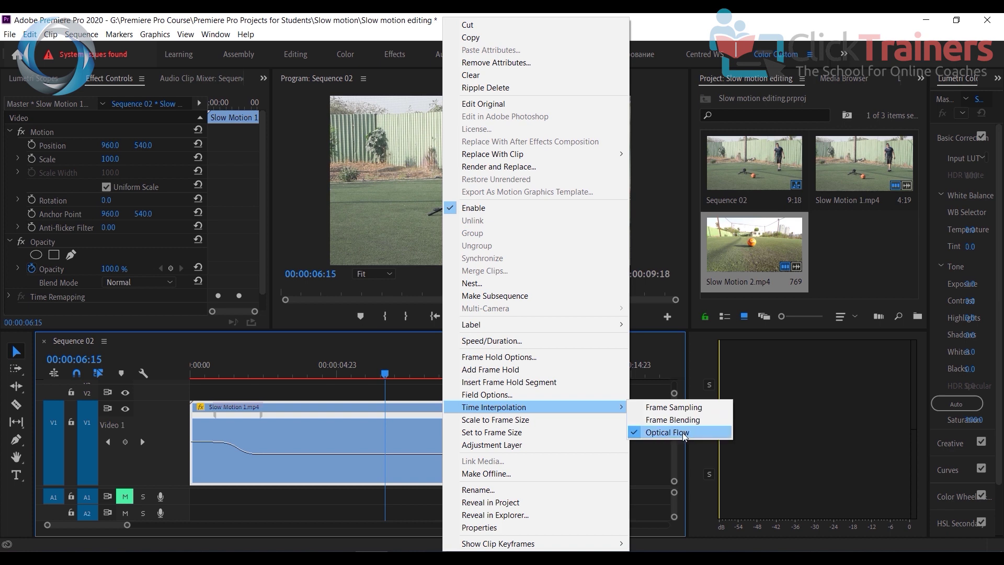
left_click(660, 460)
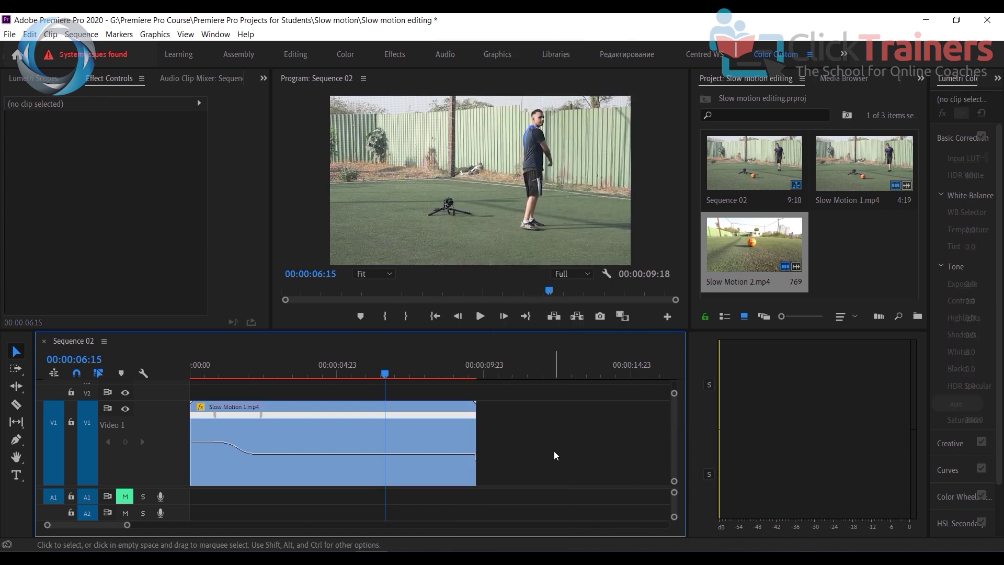
left_click(445, 454)
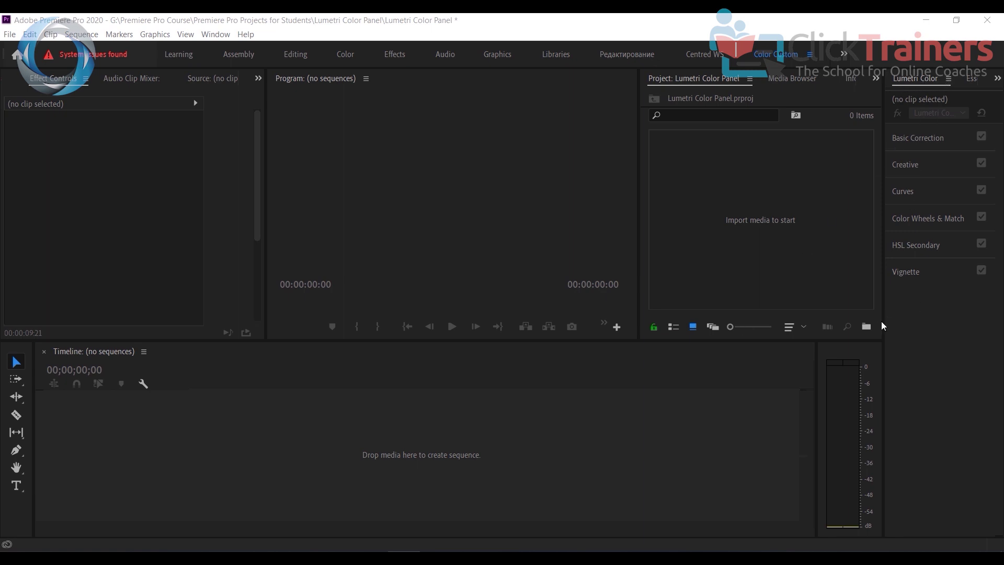
- Widen the Lumetri Color panel in the Lumetri Color Panel project, and check the list of available workspace windows
left_click_drag(884, 324, 782, 340)
left_click(216, 34)
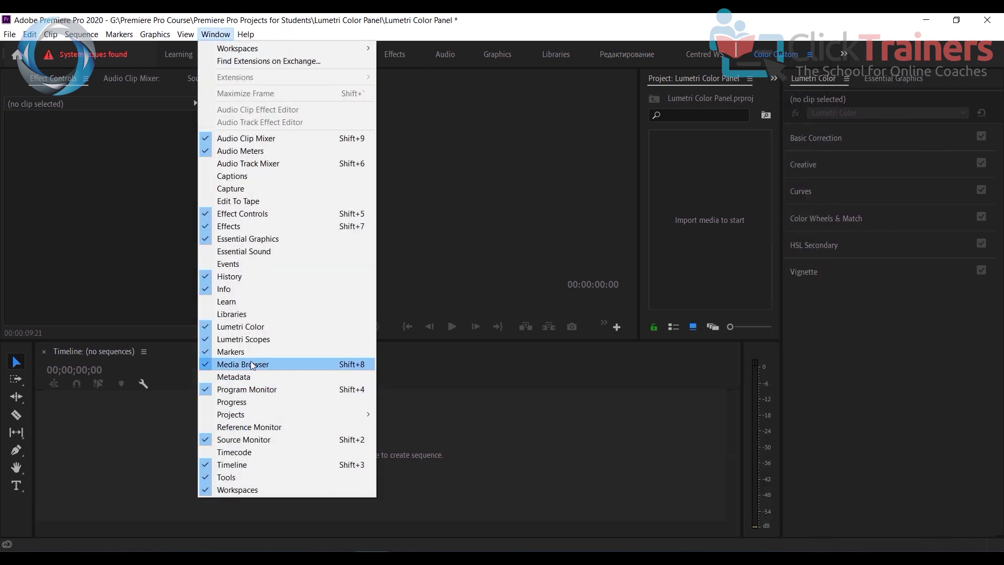
left_click(579, 147)
- Import Pexels Videos 1093667 from the Lumetri Color Panel folder, and create a sequence from the clip
left_click(10, 34)
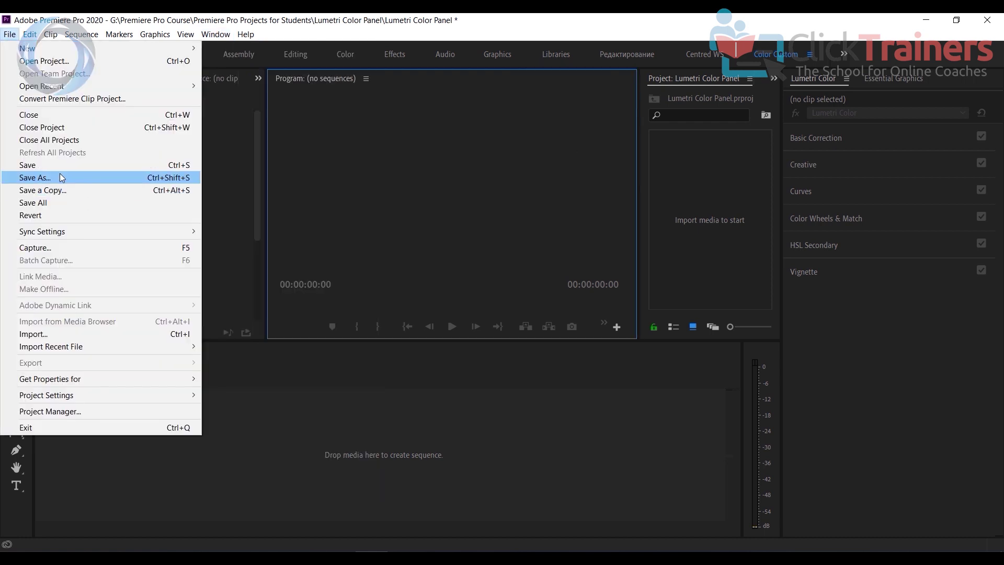
left_click(74, 334)
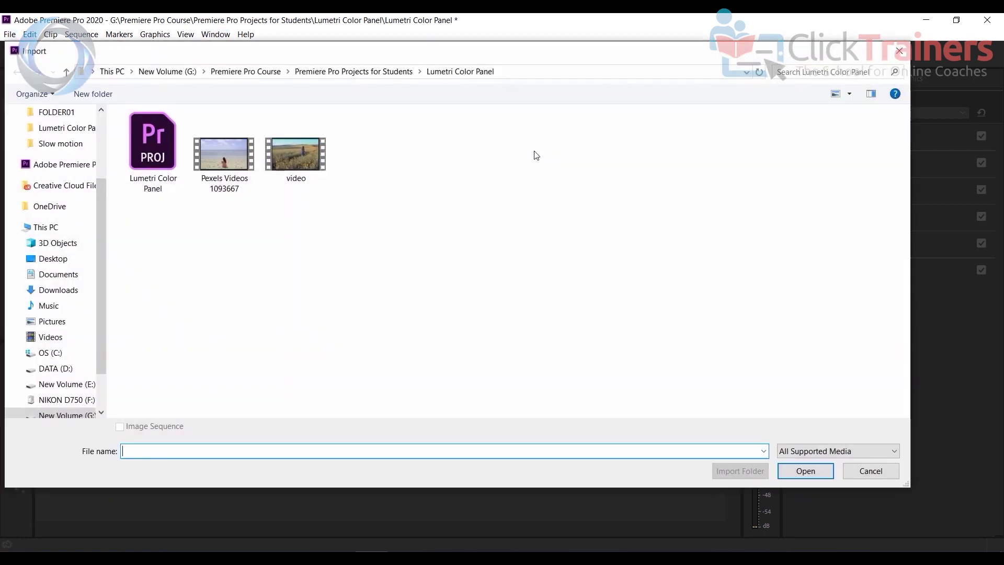
left_click(361, 73)
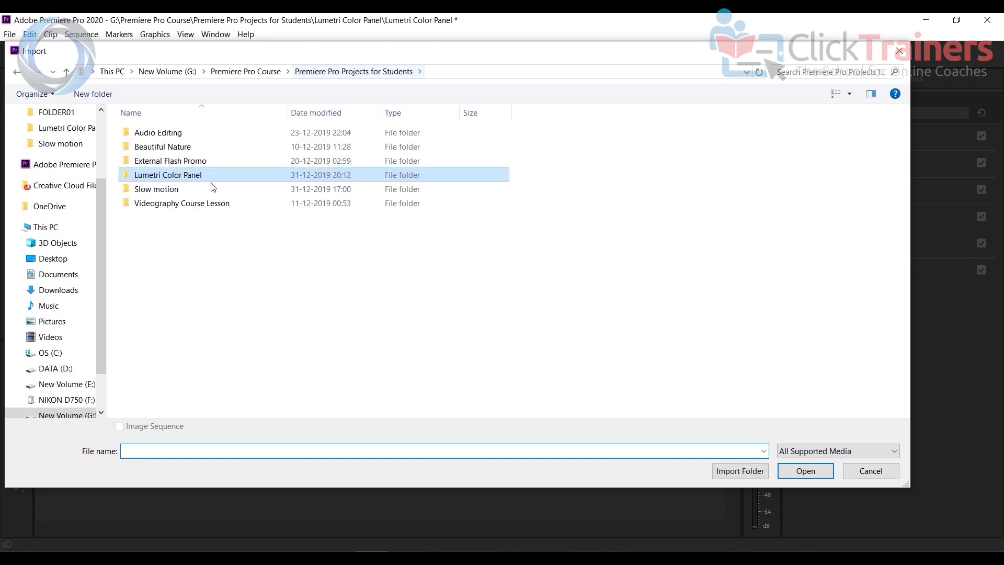
double_click(155, 178)
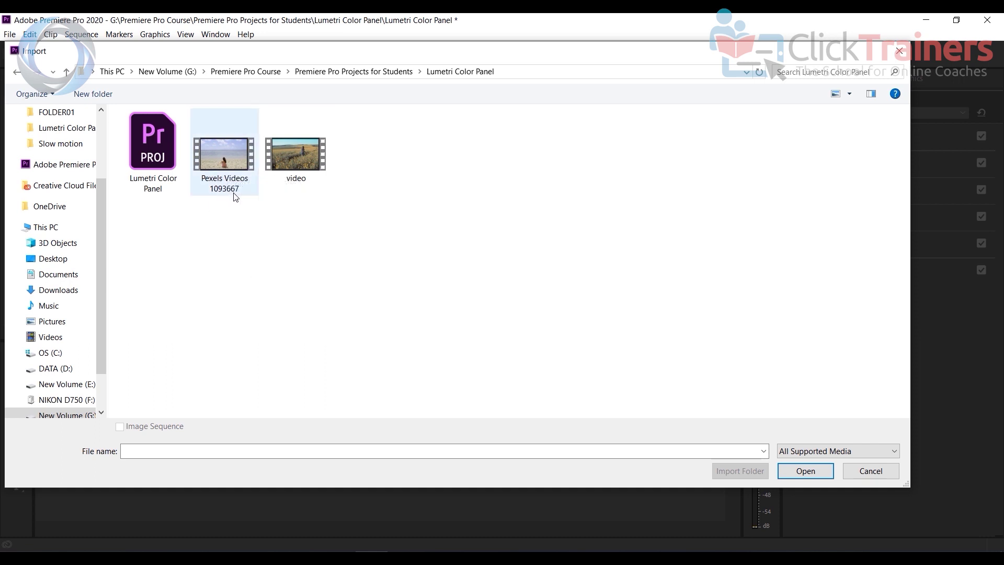
double_click(224, 155)
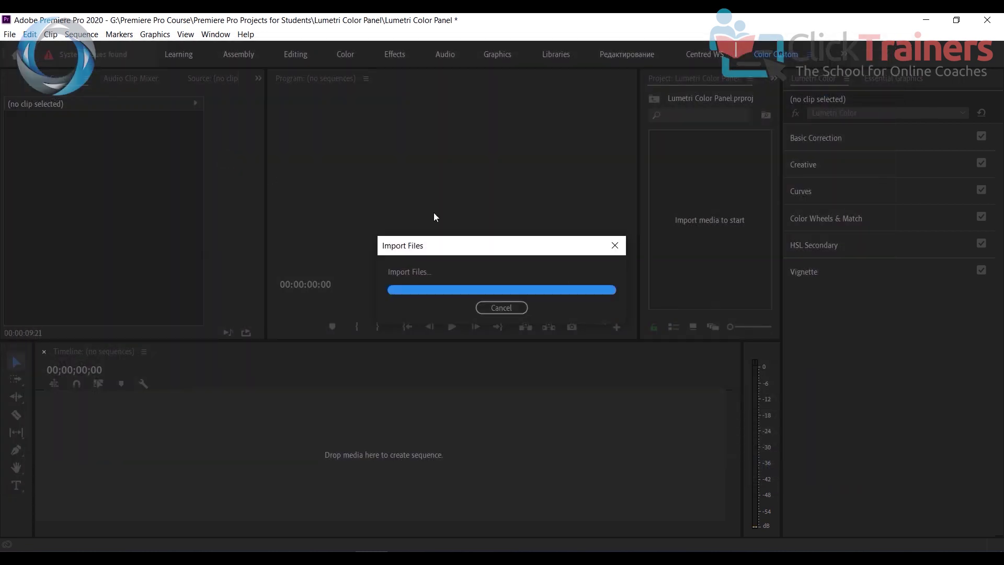
left_click_drag(692, 154, 253, 430)
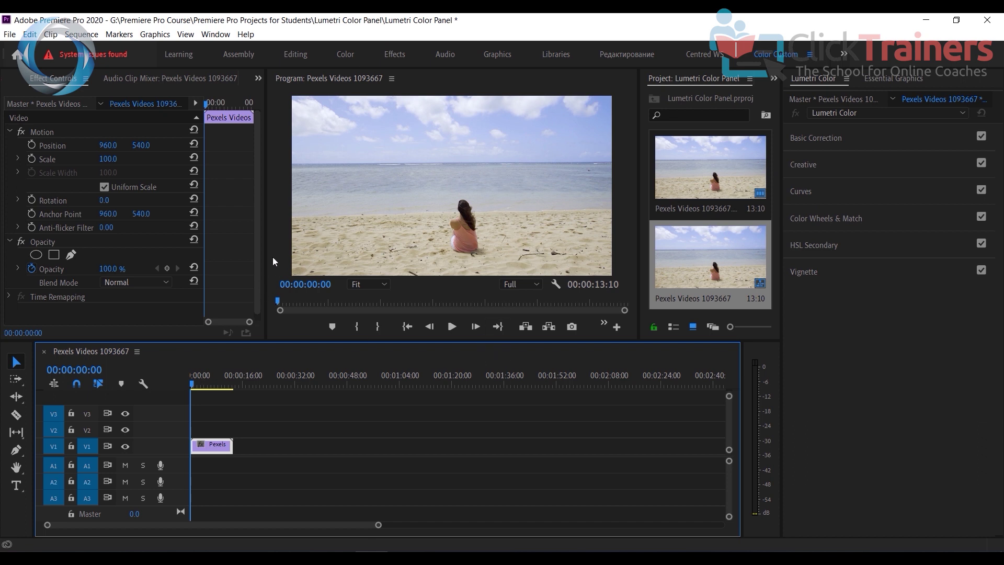
- Enlarge the Program monitor in both directions, preview the beach clip, and return the playhead to the start
left_click_drag(265, 256, 135, 256)
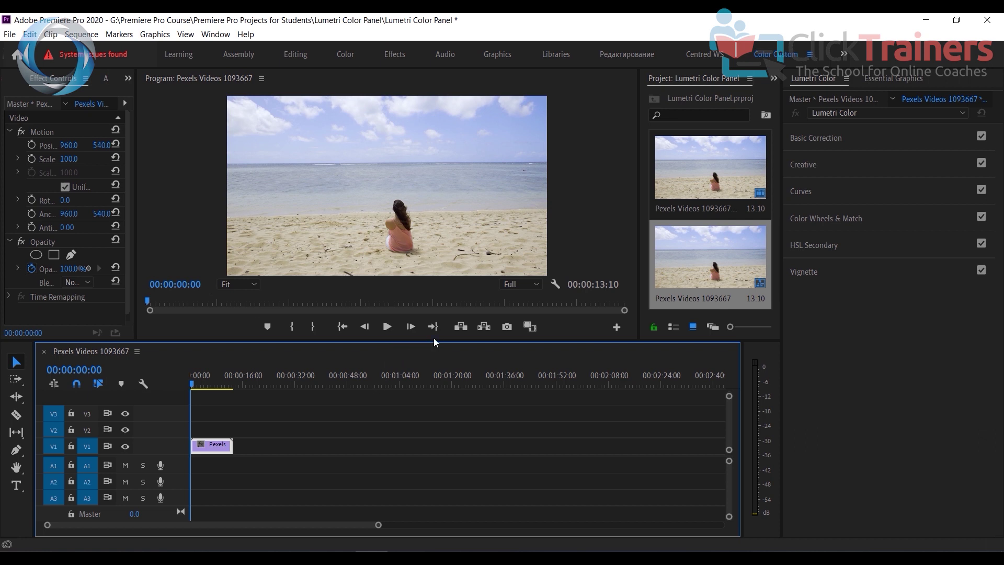
left_click_drag(434, 341, 442, 445)
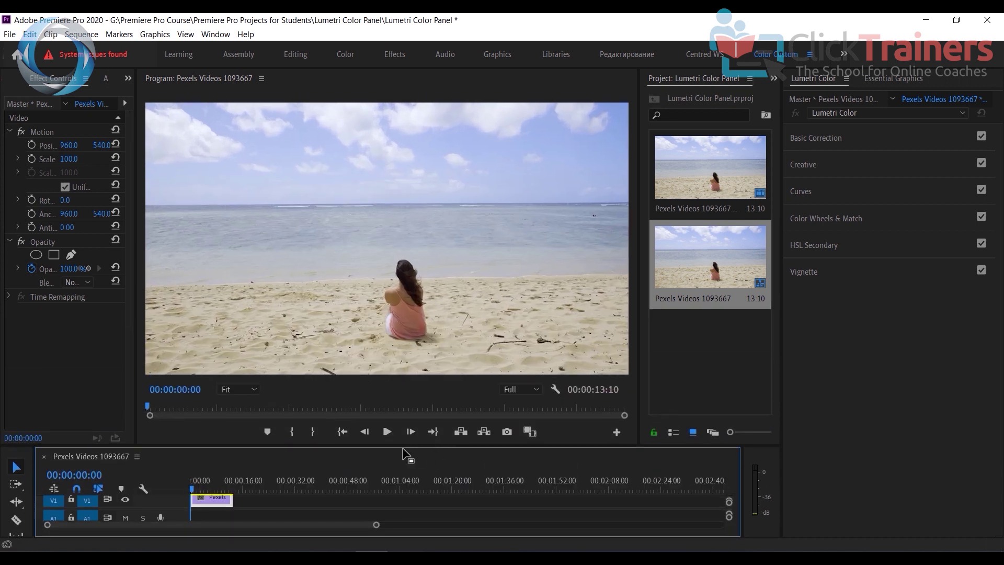
left_click(388, 432)
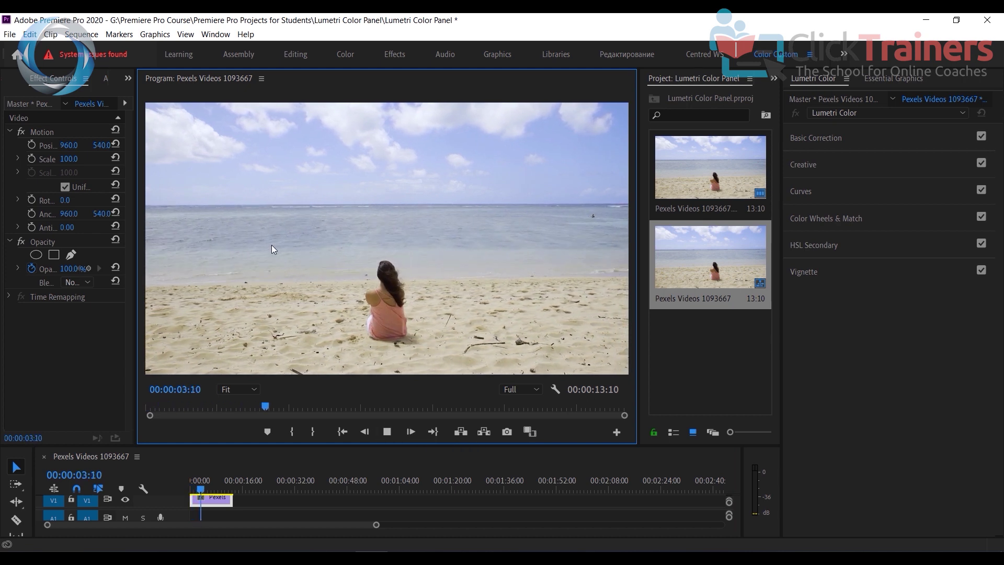
key("space")
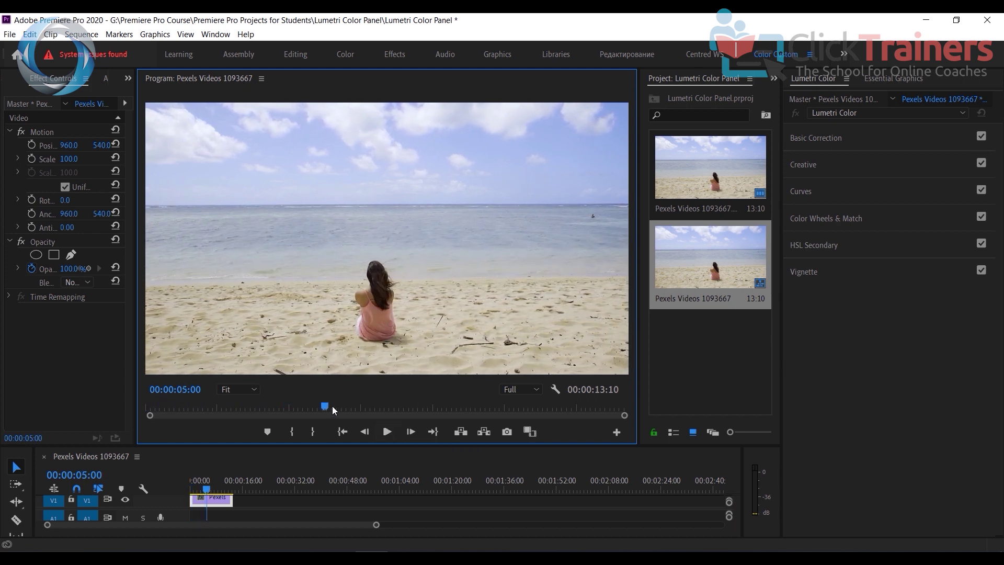
left_click_drag(331, 406, 109, 411)
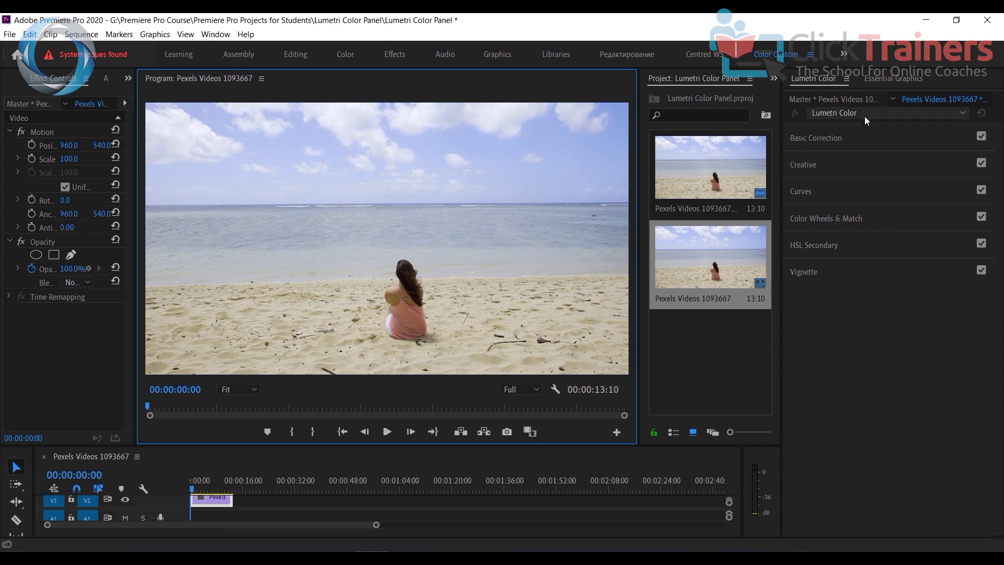
- Expand the White Balance and Tone settings in Basic Correction, and warm the beach clip to a Temperature of 18.6
left_click(834, 140)
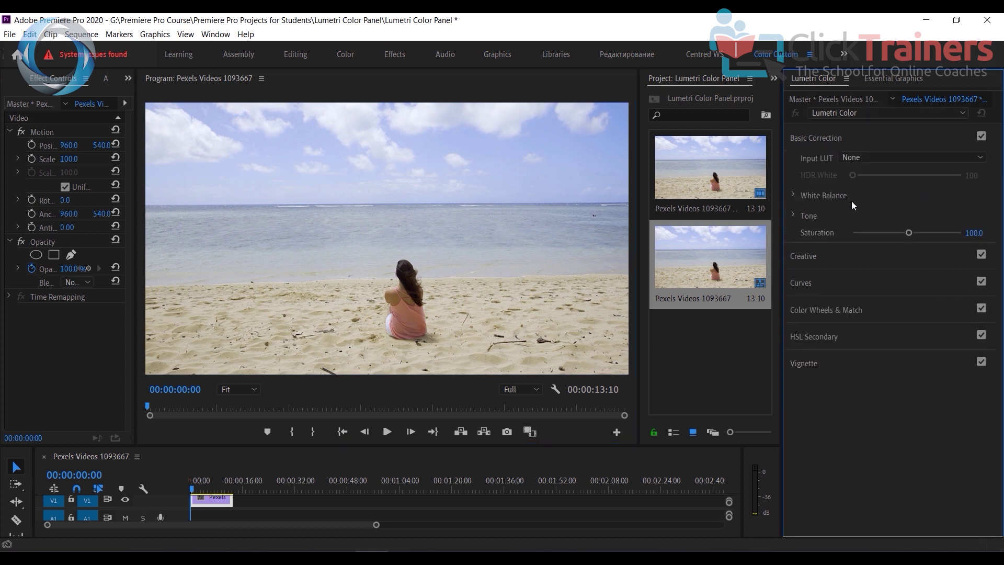
left_click(215, 502)
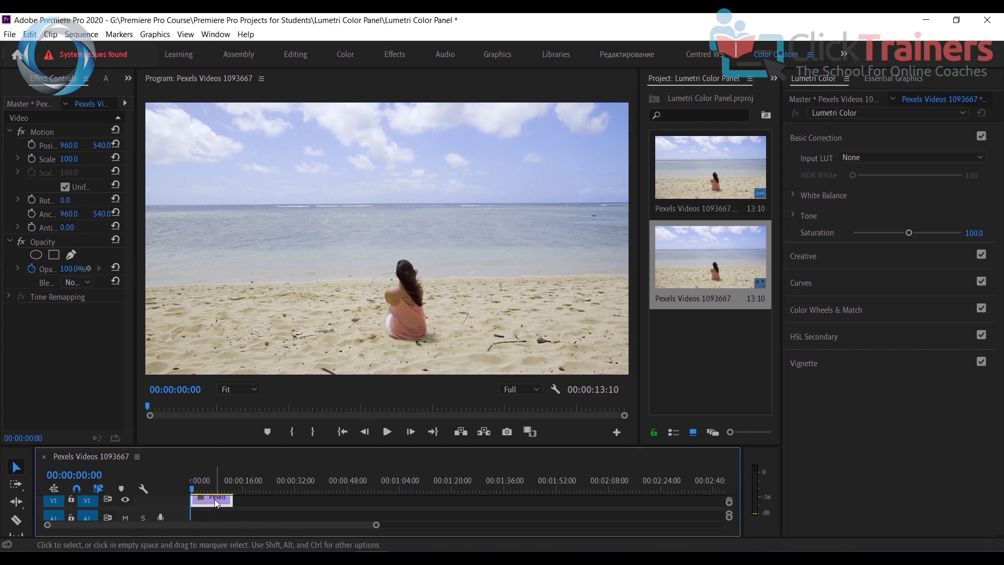
left_click(793, 194)
left_click(793, 266)
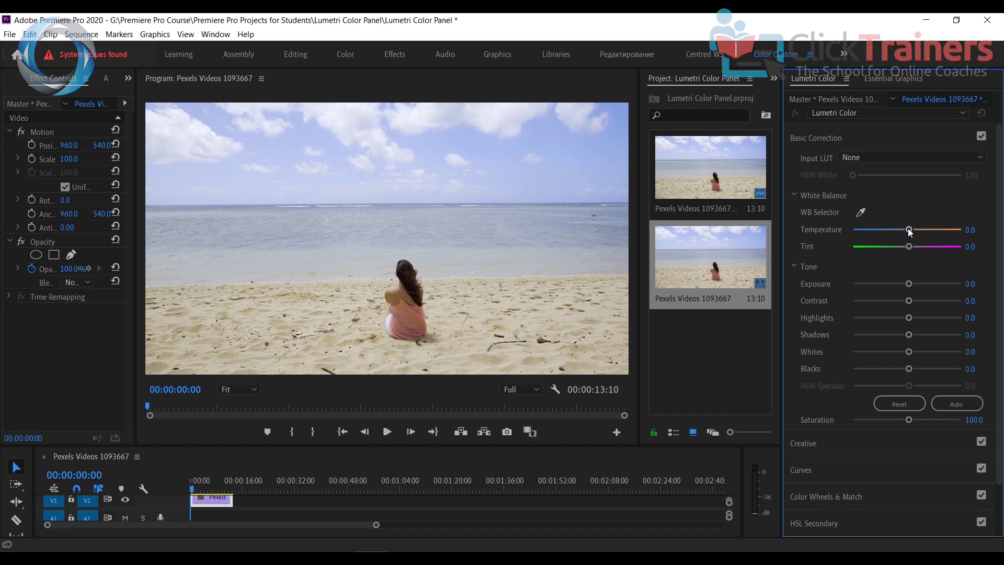
left_click_drag(908, 228, 917, 230)
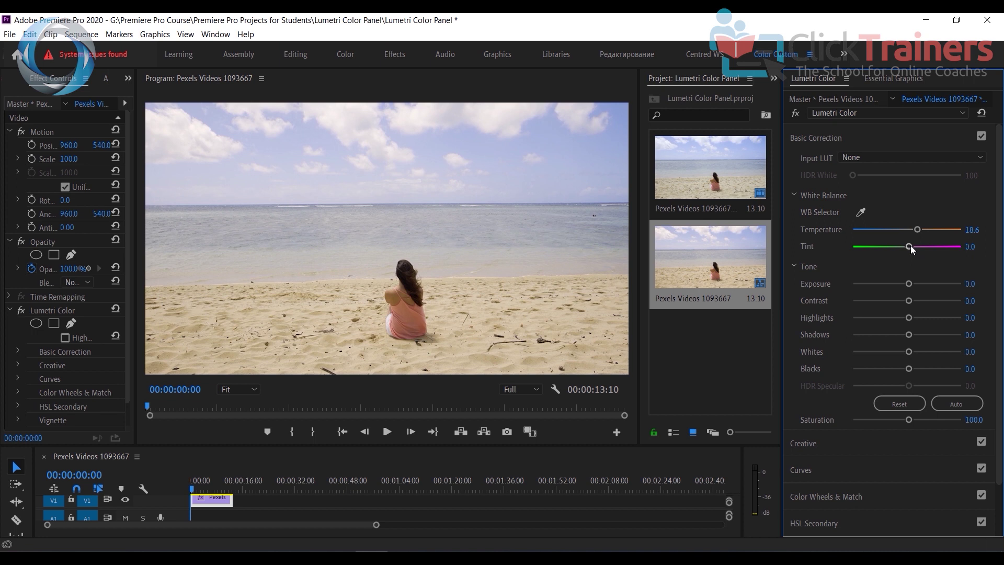
- Try shifting Tint towards green and raising Exposure to 4.3, and return both settings to 0.0
left_click_drag(910, 246, 877, 246)
double_click(896, 247)
left_click_drag(888, 249, 856, 248)
left_click(884, 247)
double_click(897, 247)
left_click_drag(946, 285, 954, 284)
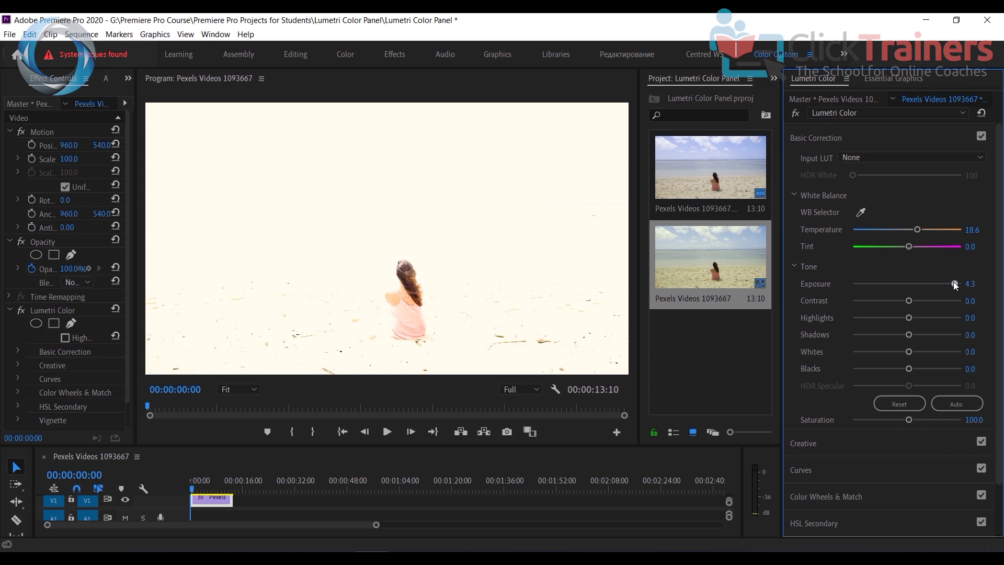
left_click_drag(954, 284, 906, 293)
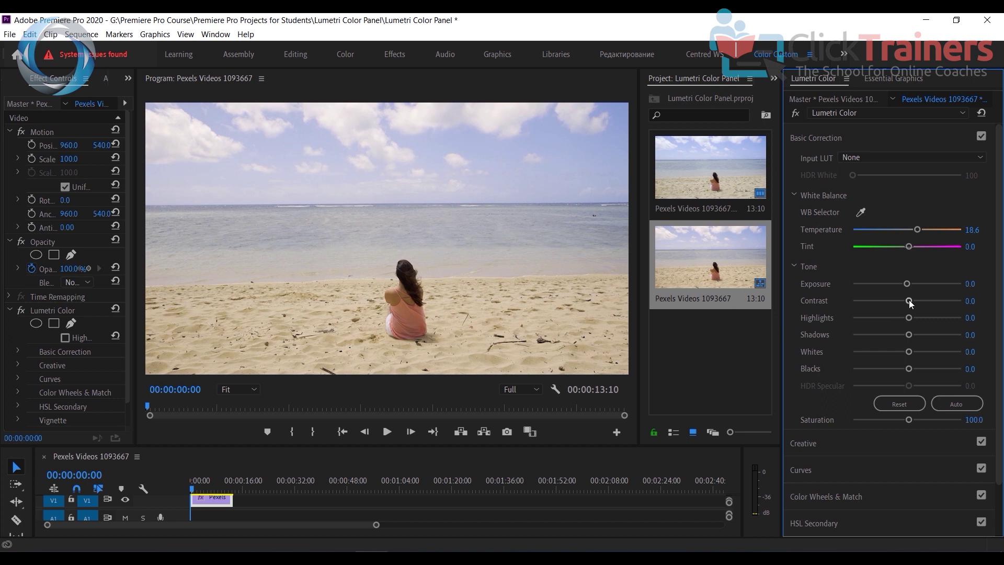
- Adjust the beach clip's tone with Contrast at 29.3, Highlights at -96.4 and Shadows at -11.4
mouse_move(909, 300)
left_mouse_down()
mouse_move(938, 302)
mouse_move(910, 300)
mouse_move(928, 302)
left_mouse_up()
mouse_move(926, 298)
left_mouse_down()
mouse_move(906, 299)
mouse_move(923, 305)
left_mouse_up()
left_click_drag(908, 318, 868, 322)
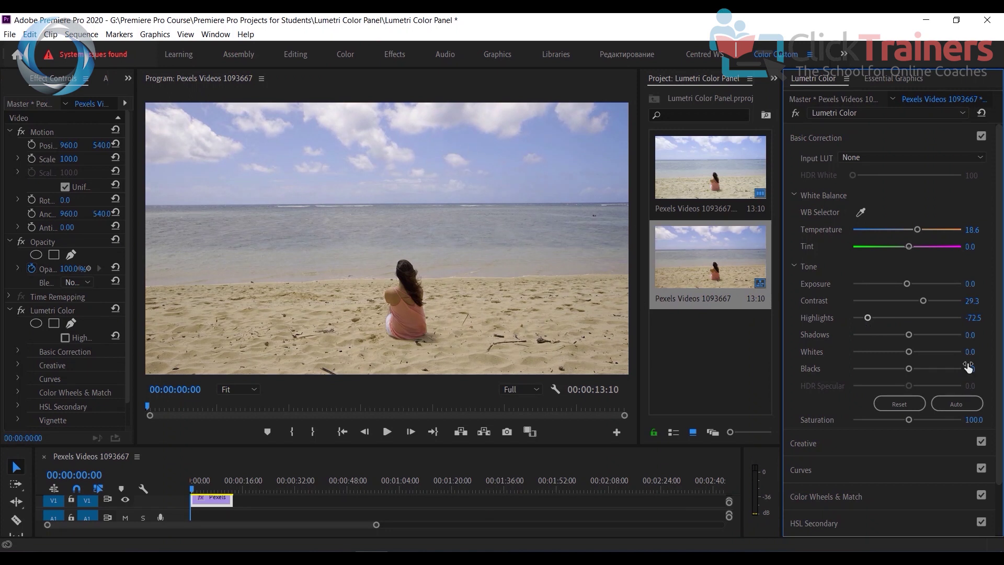
mouse_move(869, 317)
left_mouse_down()
mouse_move(911, 317)
mouse_move(853, 313)
left_mouse_up()
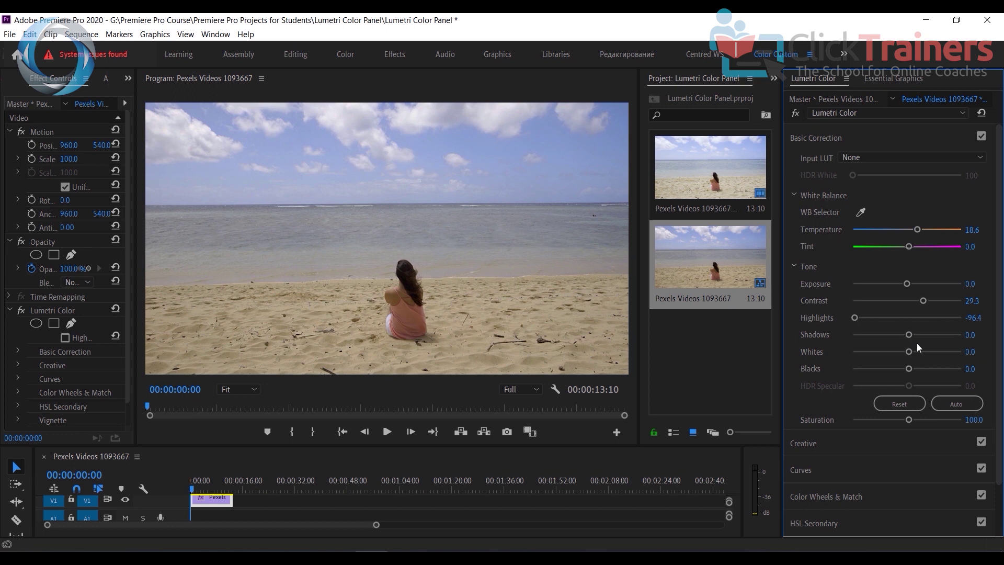
mouse_move(911, 335)
left_mouse_down()
mouse_move(966, 329)
mouse_move(910, 339)
left_mouse_up()
mouse_move(909, 339)
left_mouse_down()
mouse_move(924, 340)
mouse_move(867, 340)
mouse_move(909, 343)
mouse_move(883, 344)
mouse_move(909, 346)
mouse_move(900, 347)
left_mouse_up()
- Compare the beach clip with and without its Lumetri Color effect, leaving the effect enabled
left_click(127, 78)
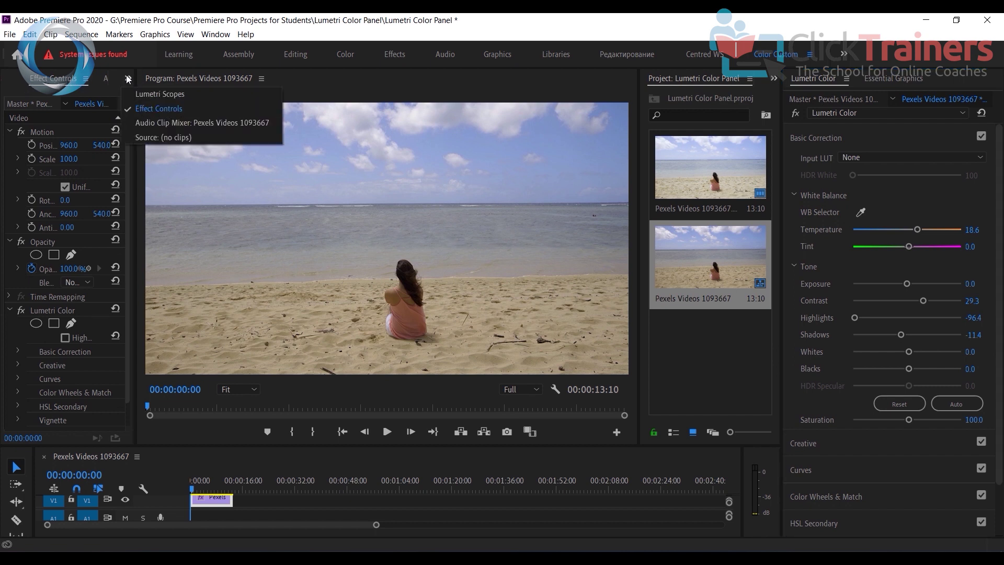
left_click(165, 111)
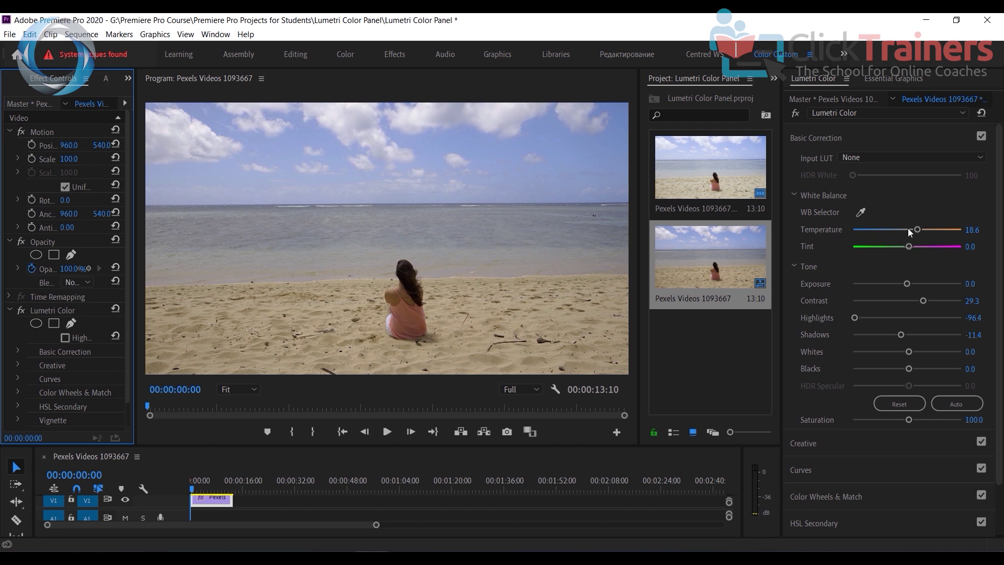
left_click(20, 310)
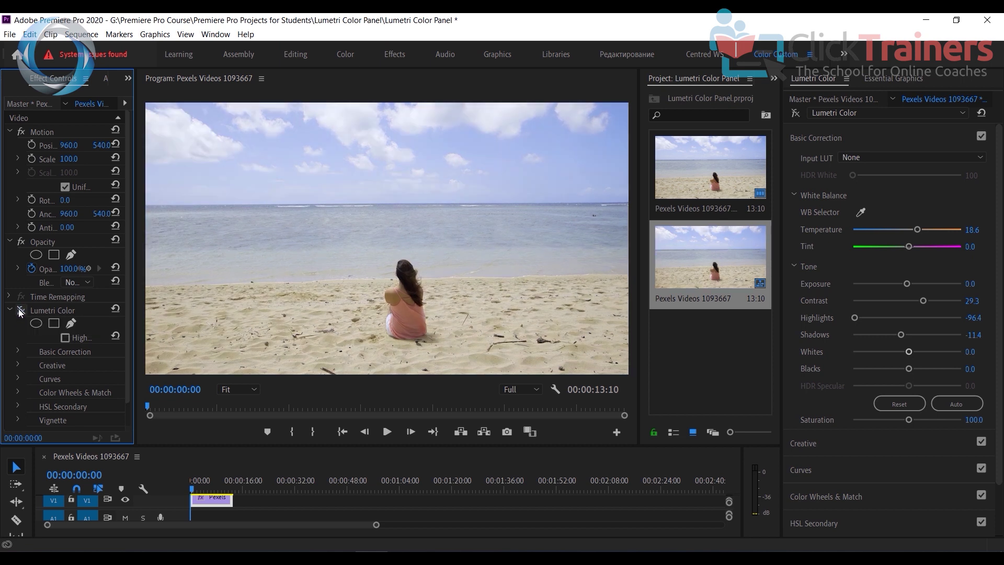
left_click(20, 310)
left_click(20, 312)
left_click(21, 312)
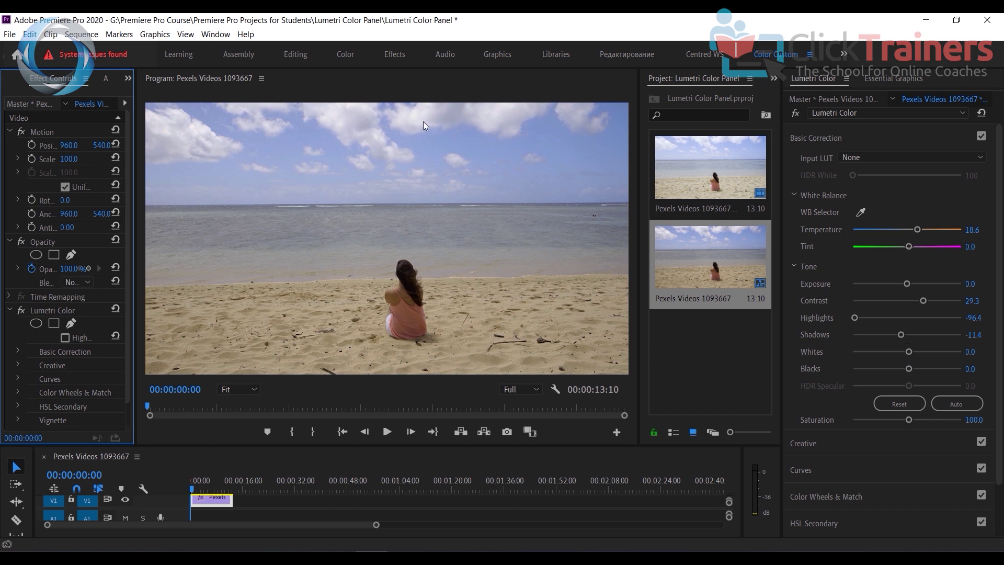
- Set Whites to -6.6 and Blacks to -4.2, and compare the beach clip with and without Lumetri Color
mouse_move(909, 353)
left_mouse_down()
mouse_move(901, 351)
mouse_move(919, 369)
mouse_move(903, 370)
left_mouse_up()
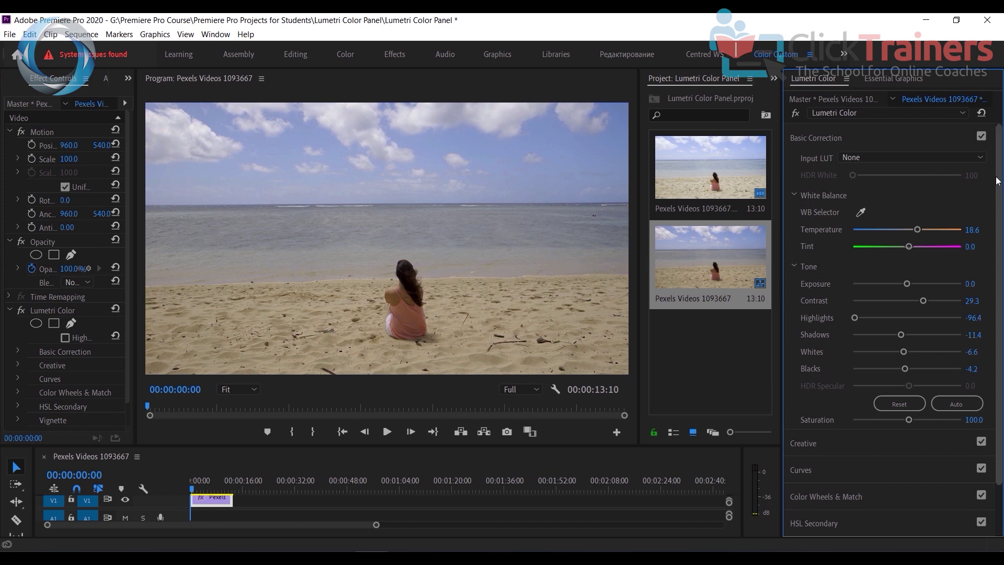
scroll(999, 181, "down", 1)
scroll(1000, 181, "down", 1)
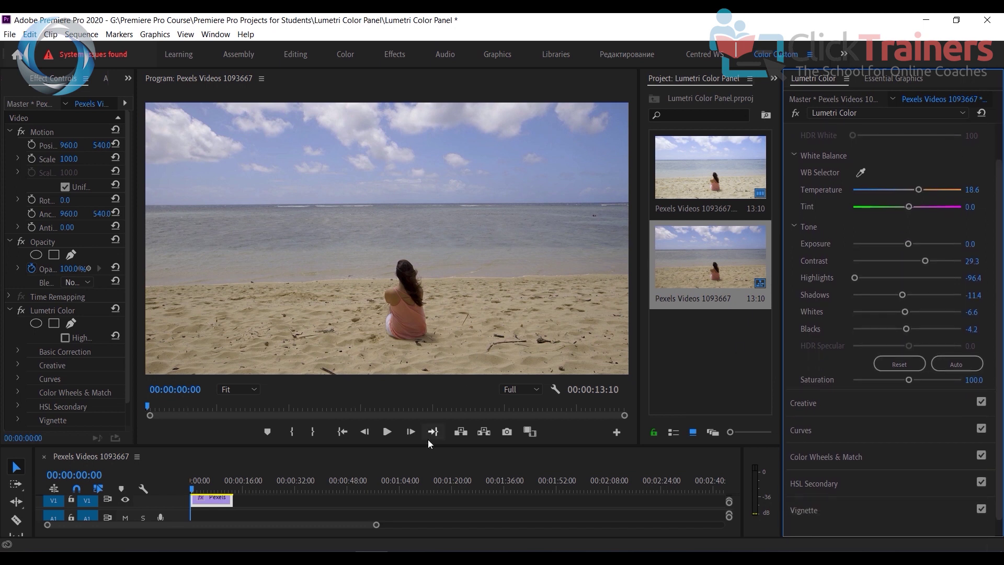
left_click(20, 311)
left_click(20, 311)
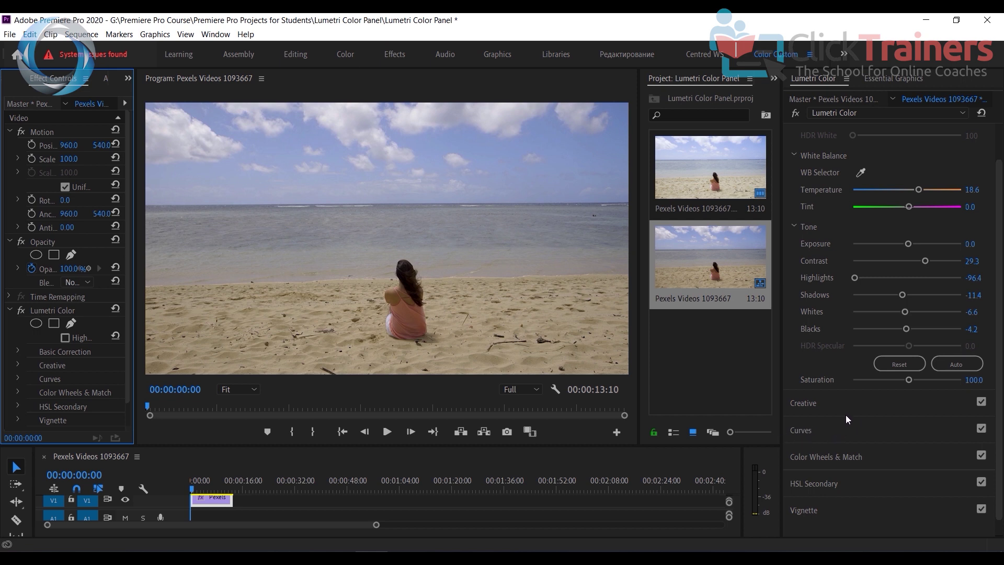
- Collapse White Balance, Tone and the whole Basic Correction section, and expand the Creative section
left_click(795, 156)
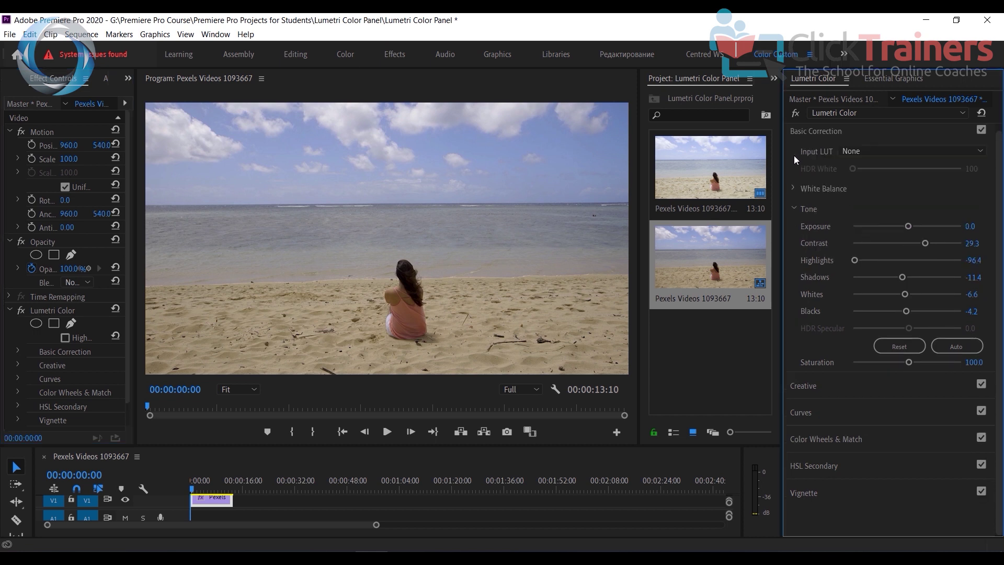
left_click(795, 212)
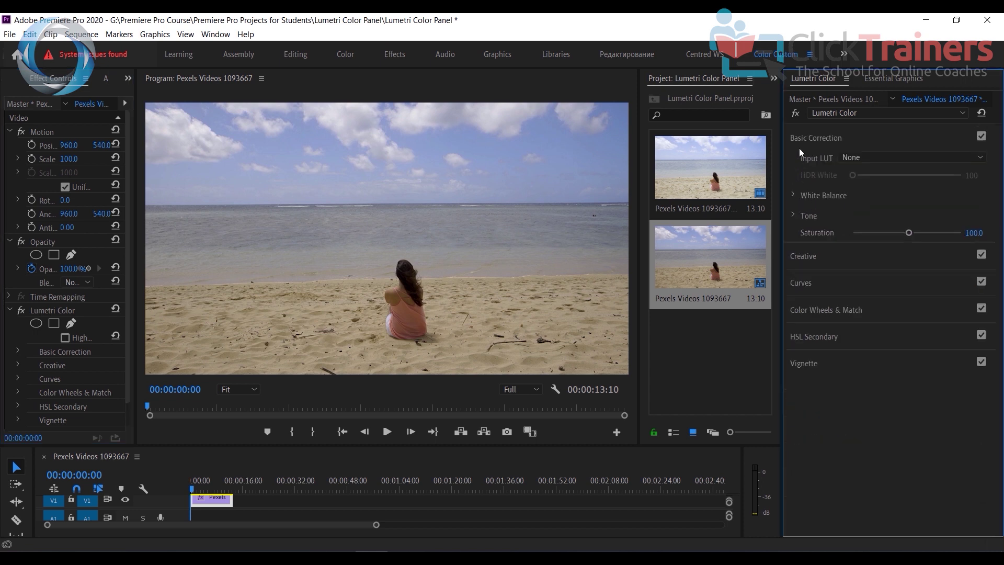
left_click(944, 145)
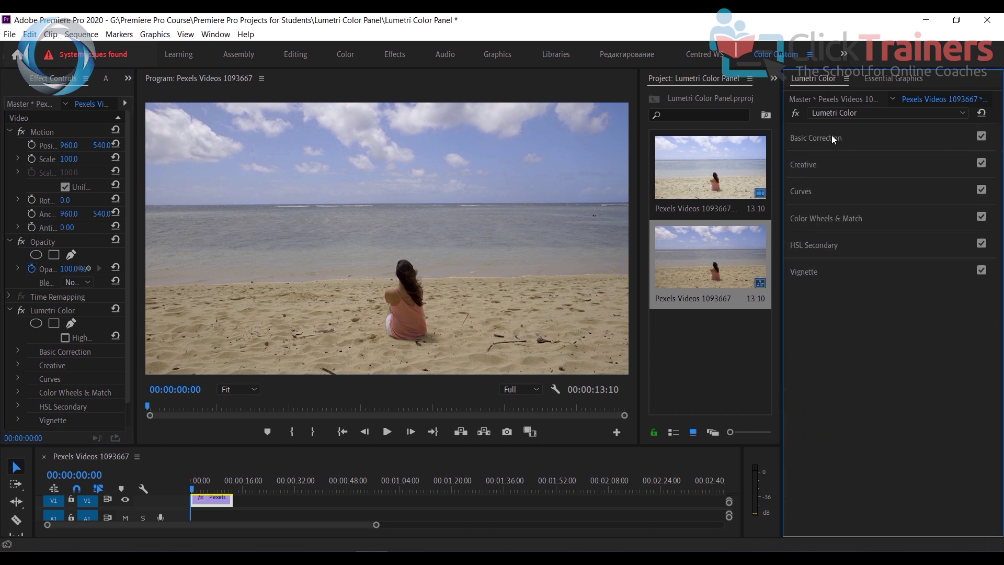
left_click(847, 171)
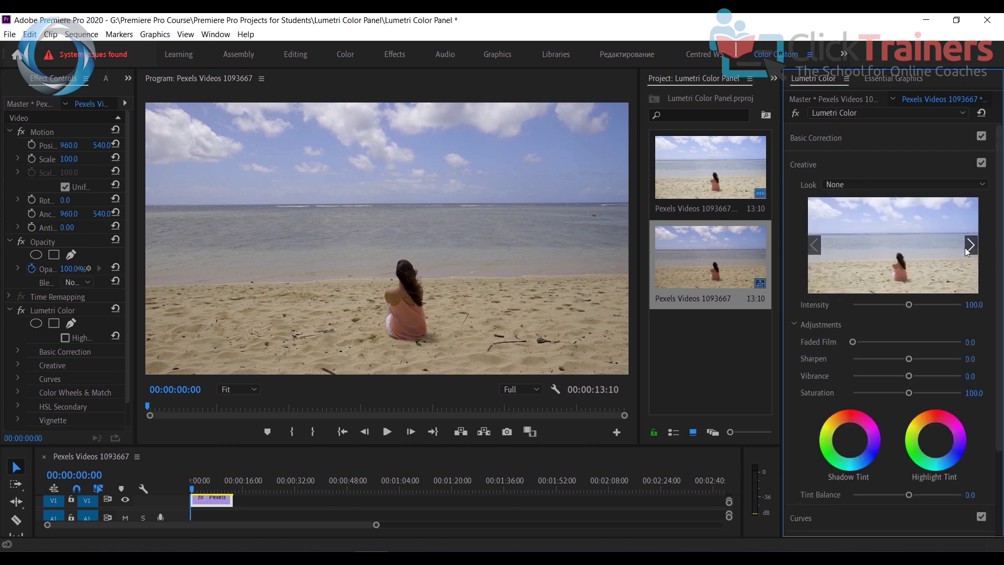
- Try the Fuji F125 Kodak 2393 look on the beach clip, followed by the SL IRON LDR look
left_click(849, 185)
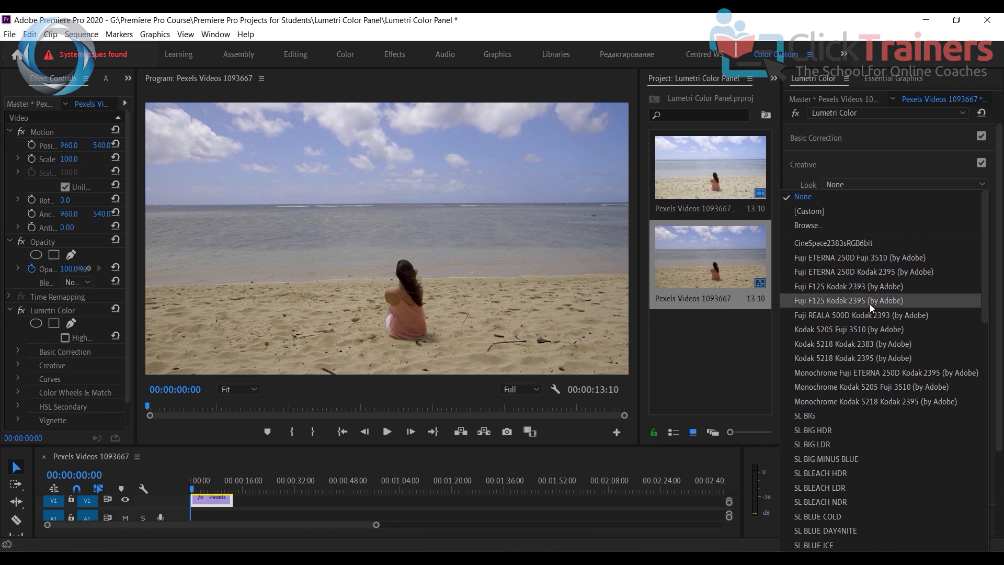
scroll(871, 303, "down", 10)
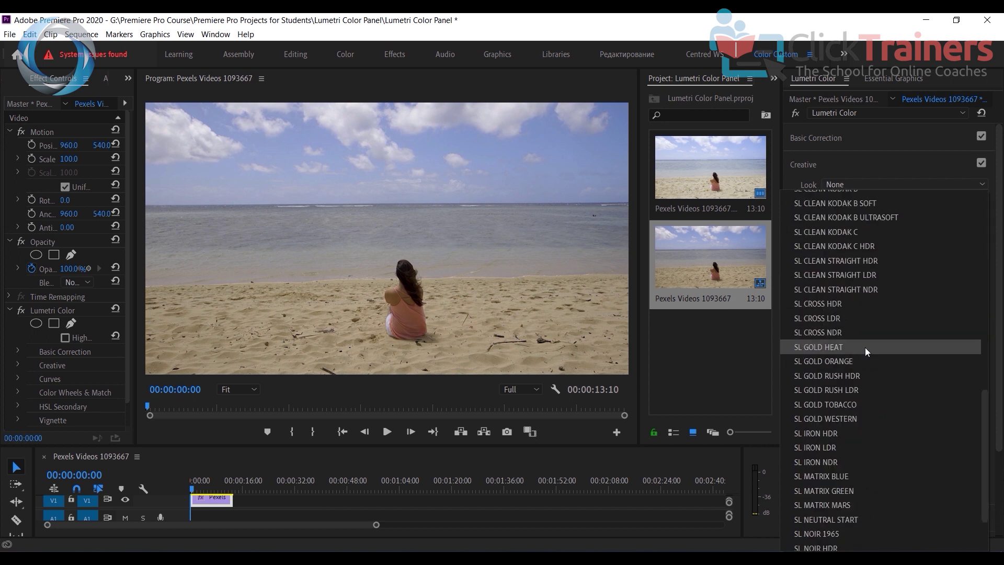
scroll(876, 327, "up", 10)
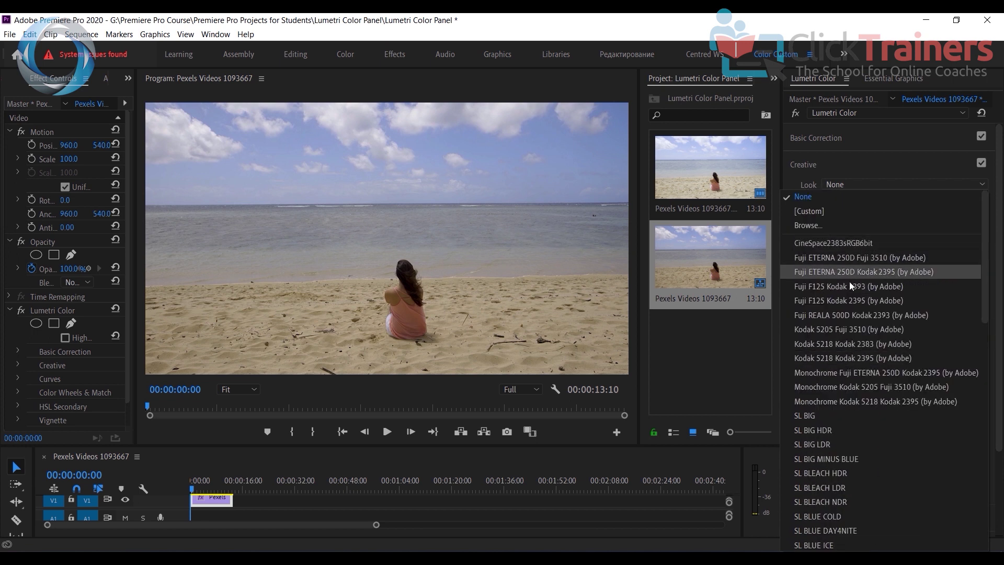
left_click(850, 286)
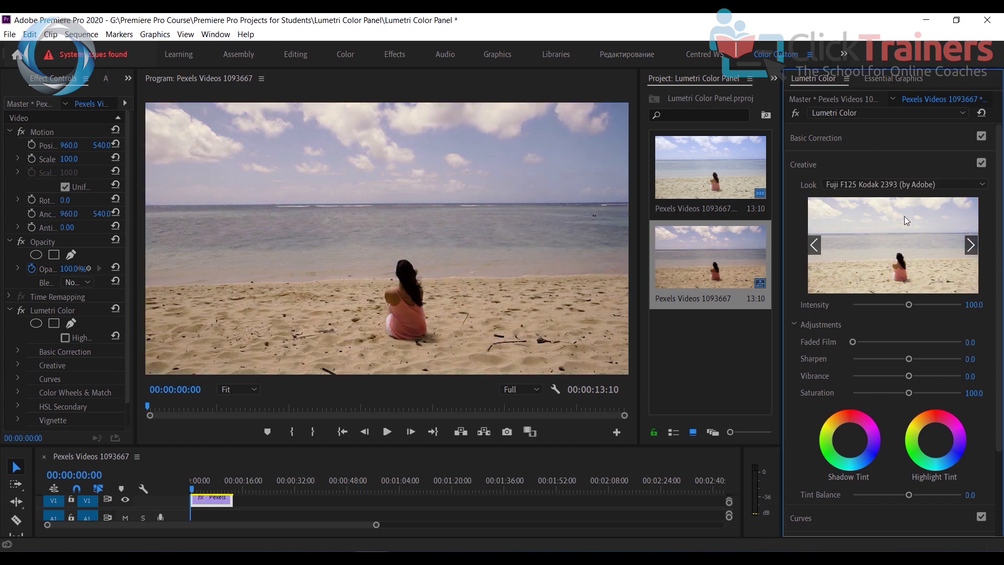
left_click(895, 181)
scroll(877, 330, "down", 10)
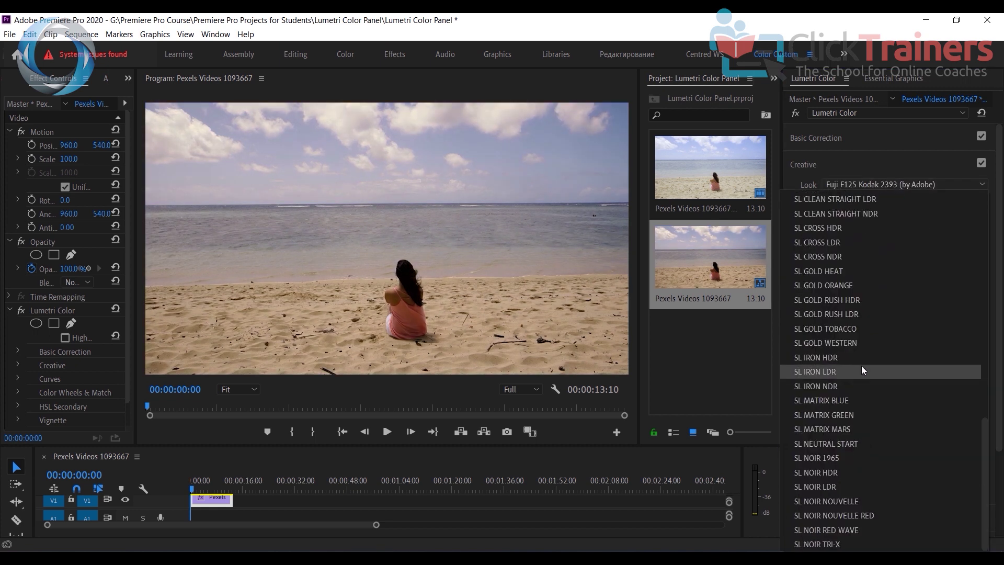
left_click(861, 371)
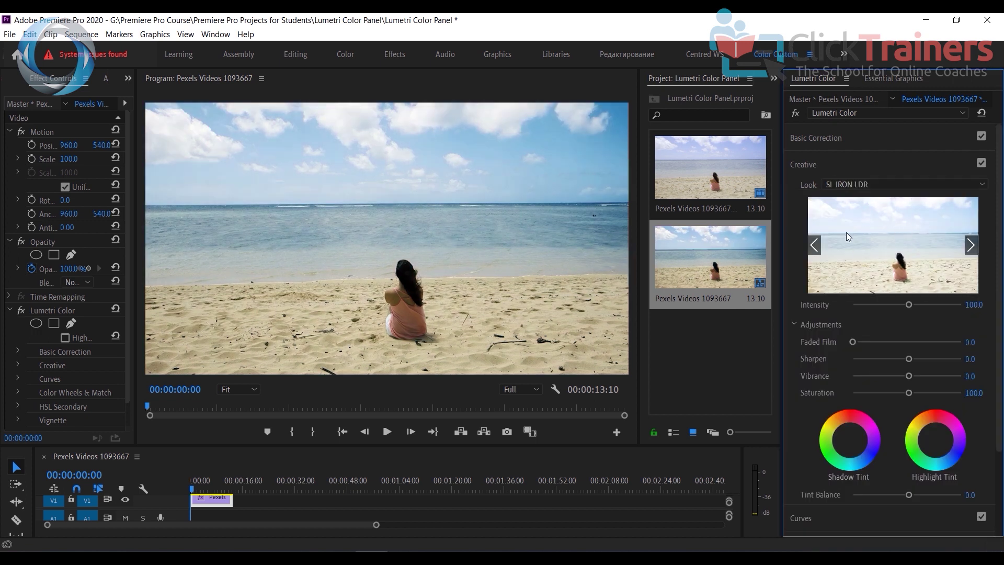
- Browse thumbnail previews of the looks following SL IRON LDR, including the SL MATRIX and SL NOIR presets, without applying any
left_click(971, 246)
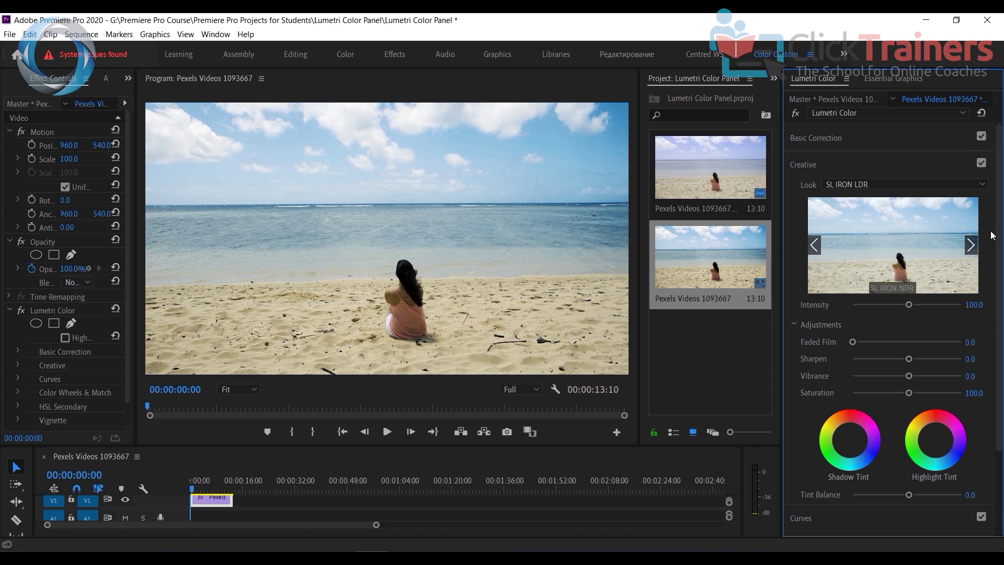
left_click(972, 246)
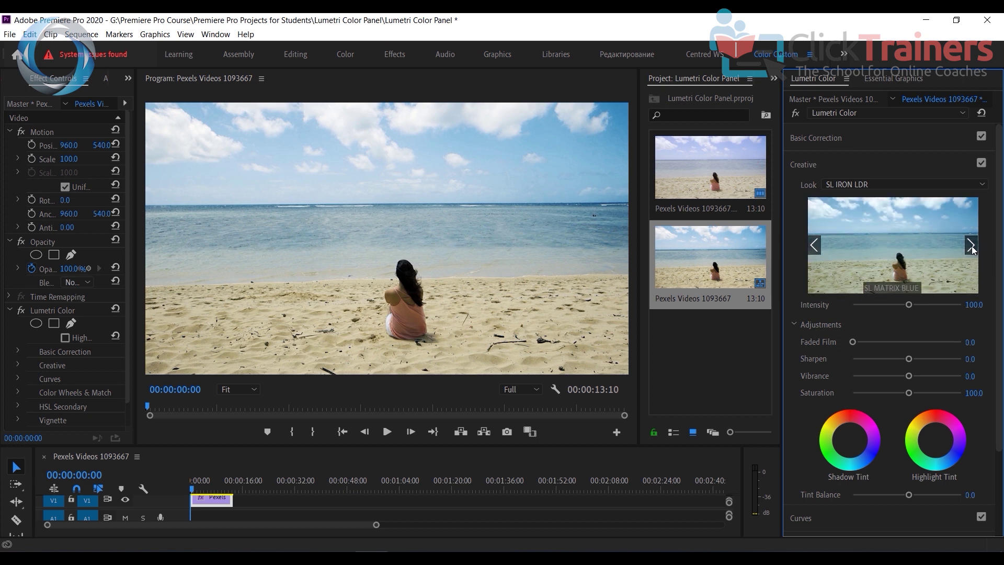
left_click(972, 246)
left_click(971, 246)
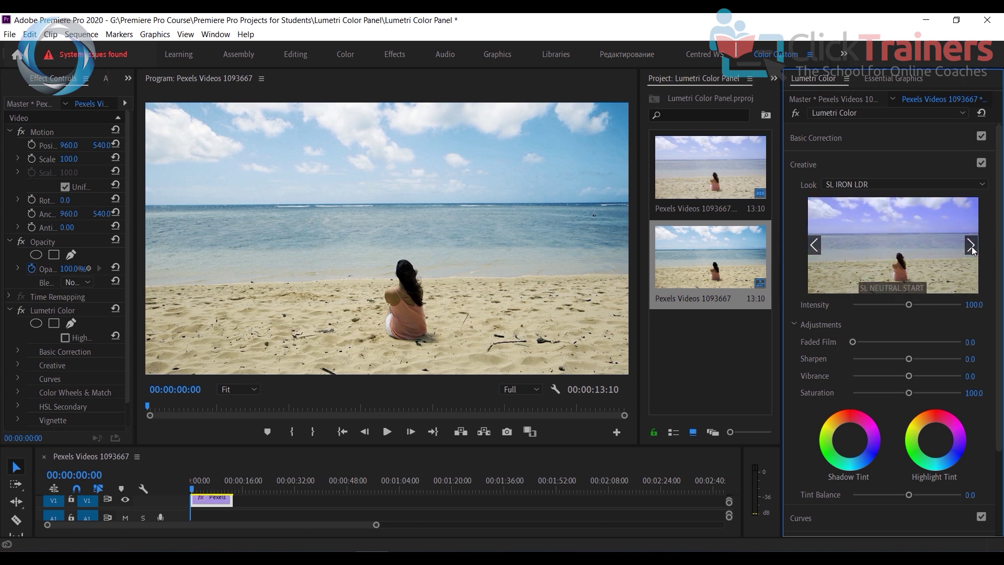
left_click(971, 246)
left_click(972, 246)
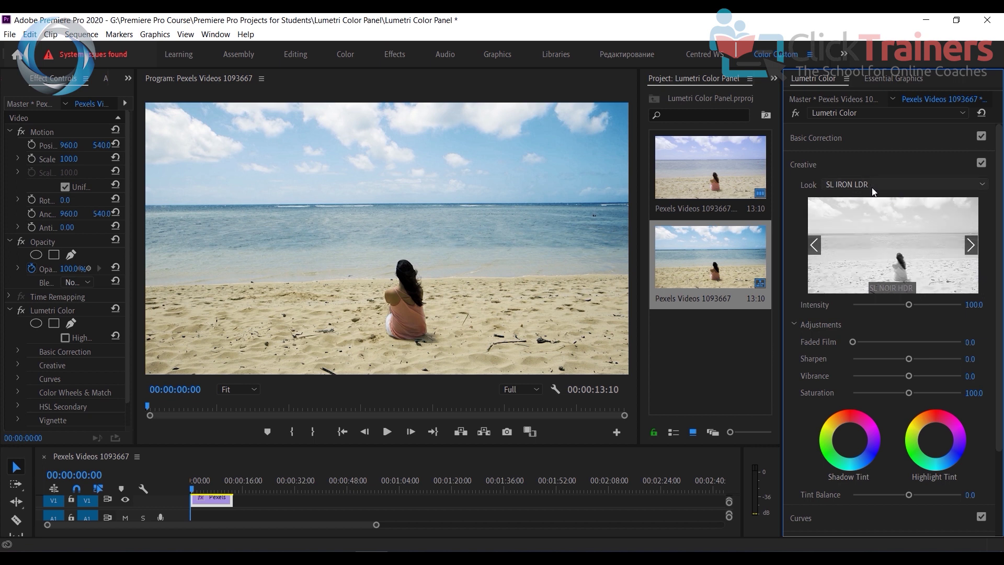
left_click(973, 245)
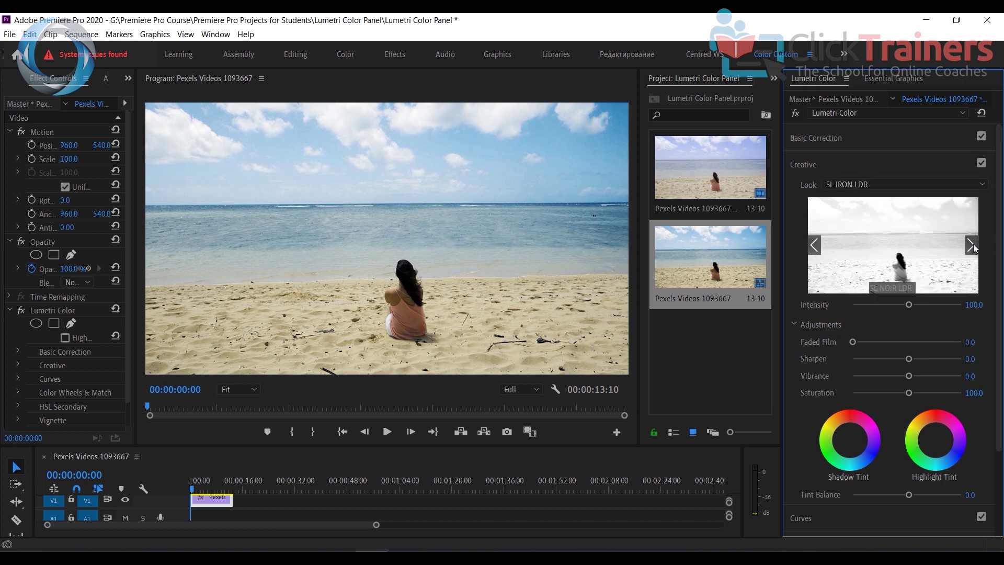
left_click(974, 244)
left_click(972, 245)
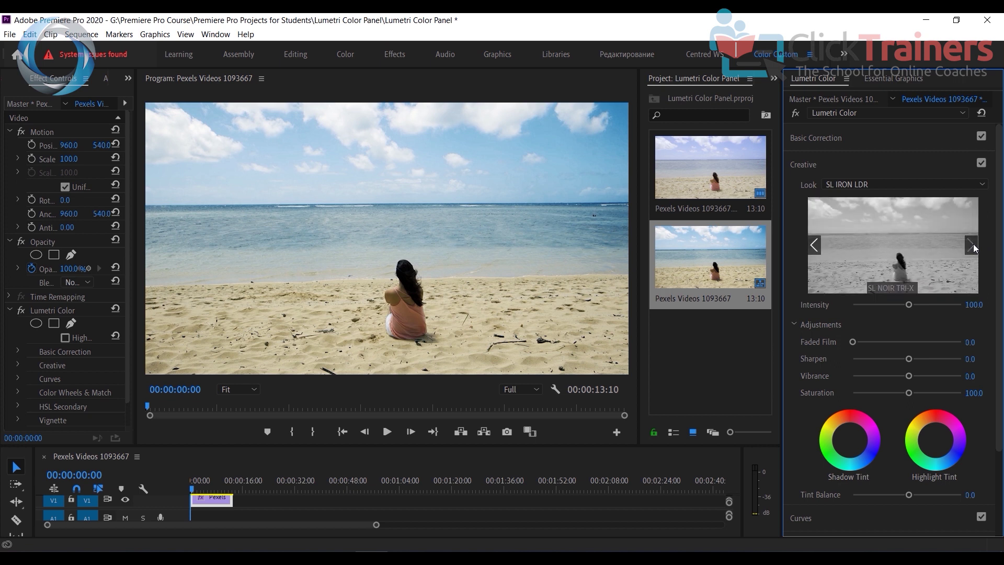
left_click(973, 245)
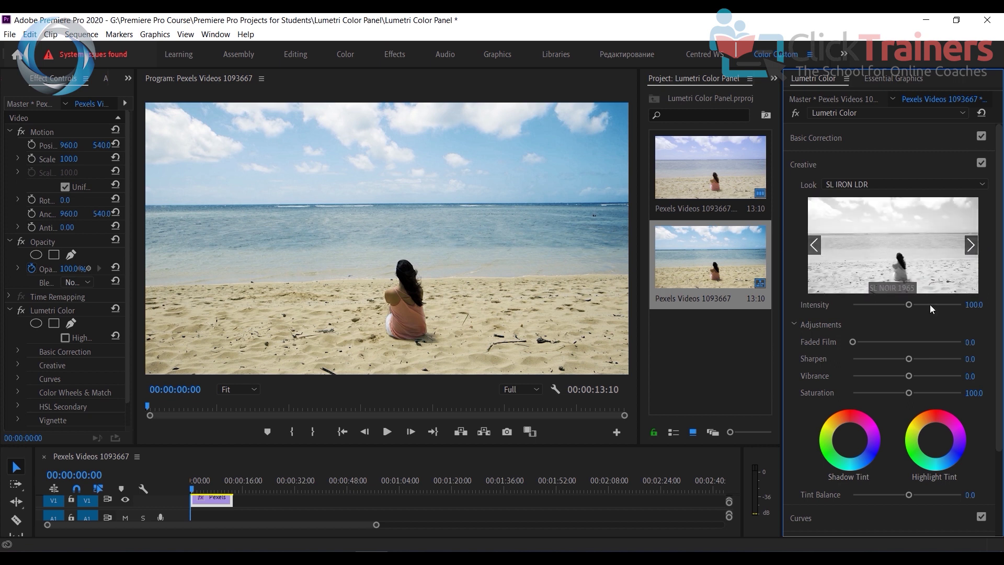
left_click(818, 253)
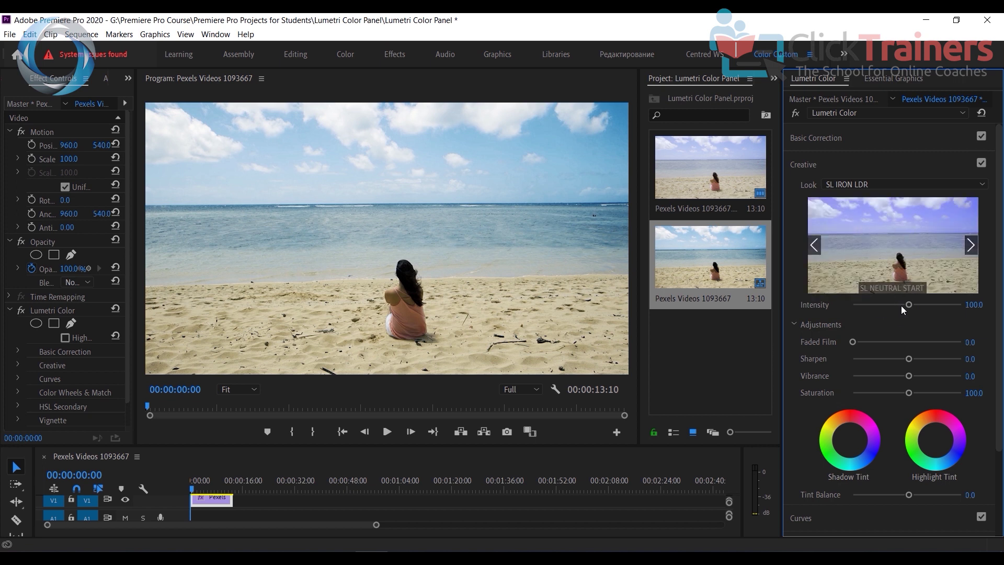
- Try the SL IRON LDR look at Intensity 39.5, reset the look to None and return Intensity to 100.0
left_click_drag(908, 305, 873, 309)
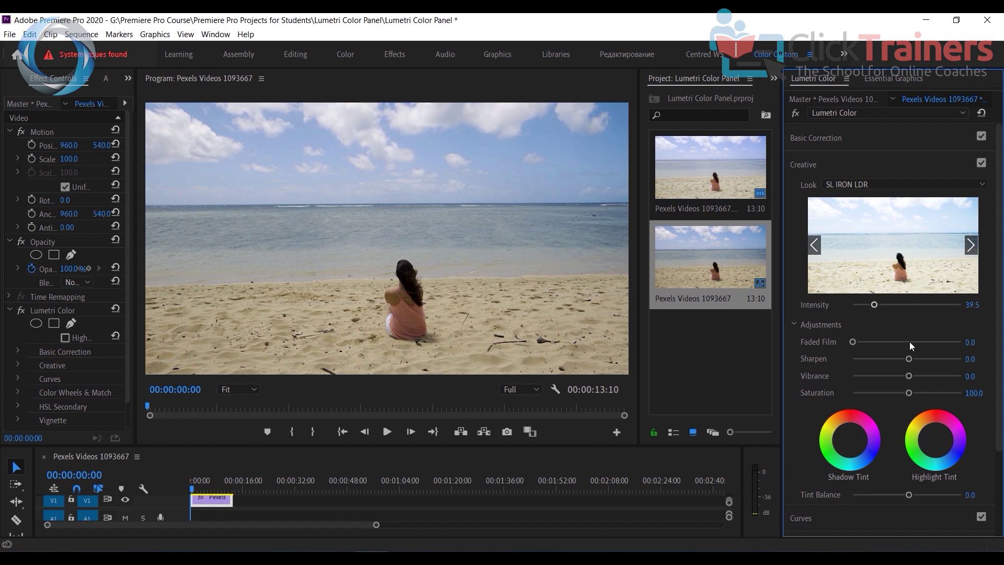
left_click(909, 181)
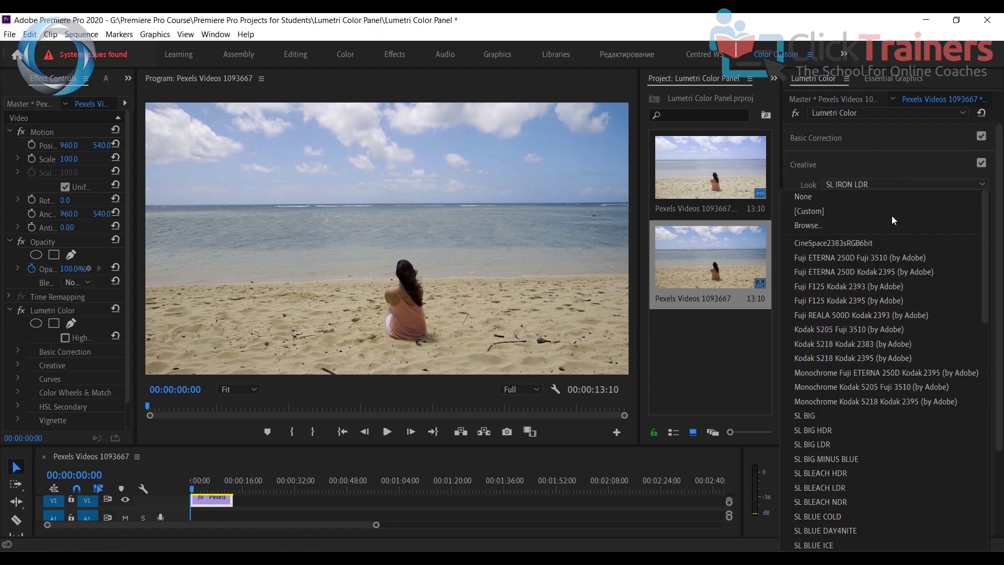
left_click(871, 199)
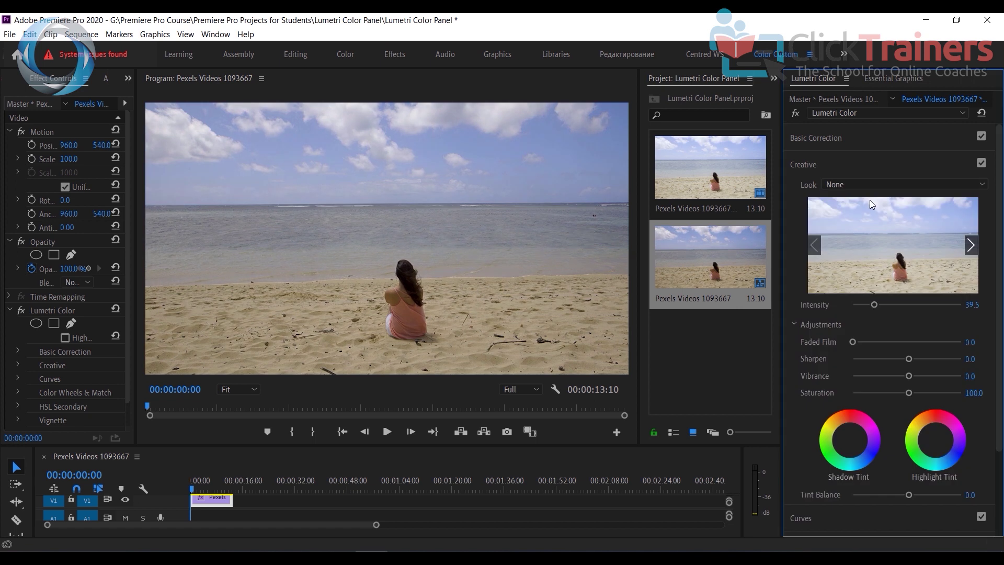
left_click(910, 305)
double_click(896, 302)
- Keep Faded Film at 0.0, set Vibrance to 32.9 and raise Saturation slightly in the Creative adjustments
mouse_move(859, 342)
left_mouse_down()
mouse_move(909, 349)
mouse_move(846, 340)
left_mouse_up()
left_click_drag(911, 374, 925, 374)
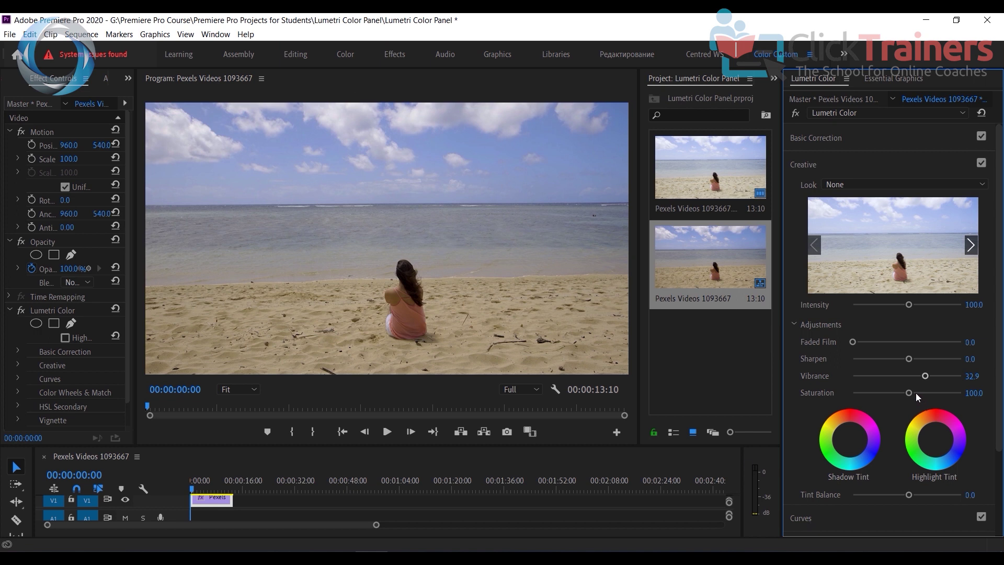
left_click_drag(909, 393, 917, 395)
- Collapse the Creative section and expand Curves to review the RGB and Hue Saturation curves
left_click(815, 166)
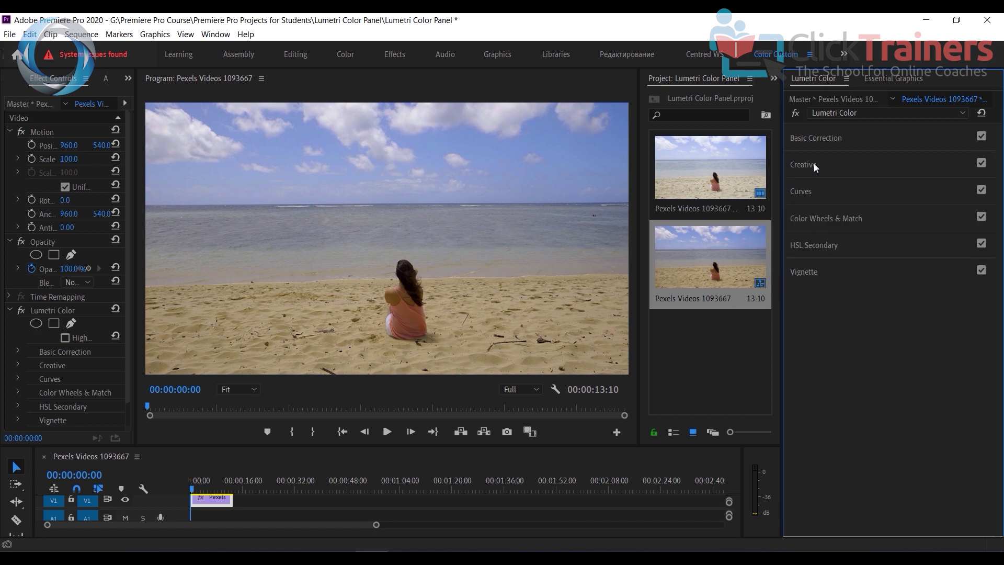
left_click(815, 192)
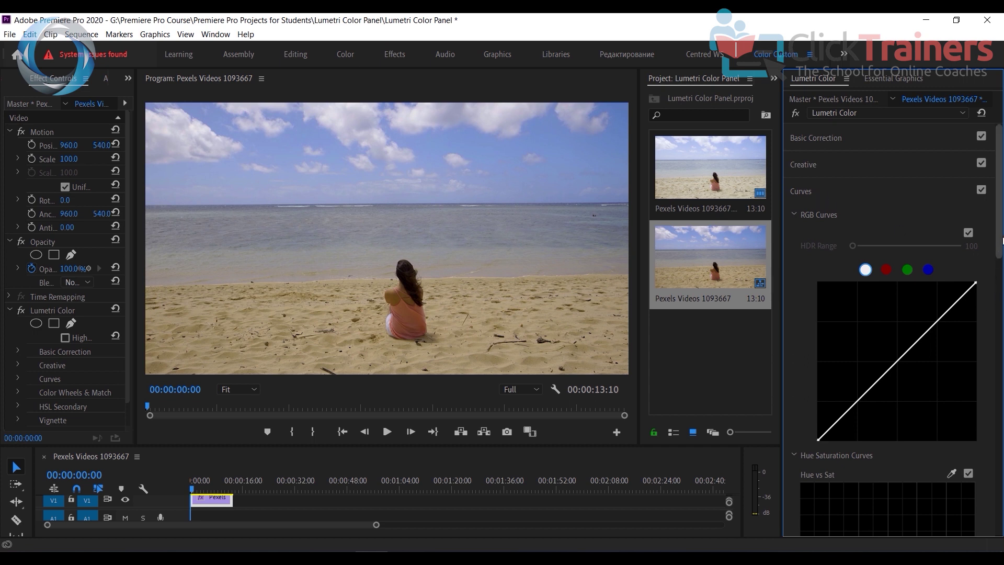
left_click_drag(1000, 251, 998, 288)
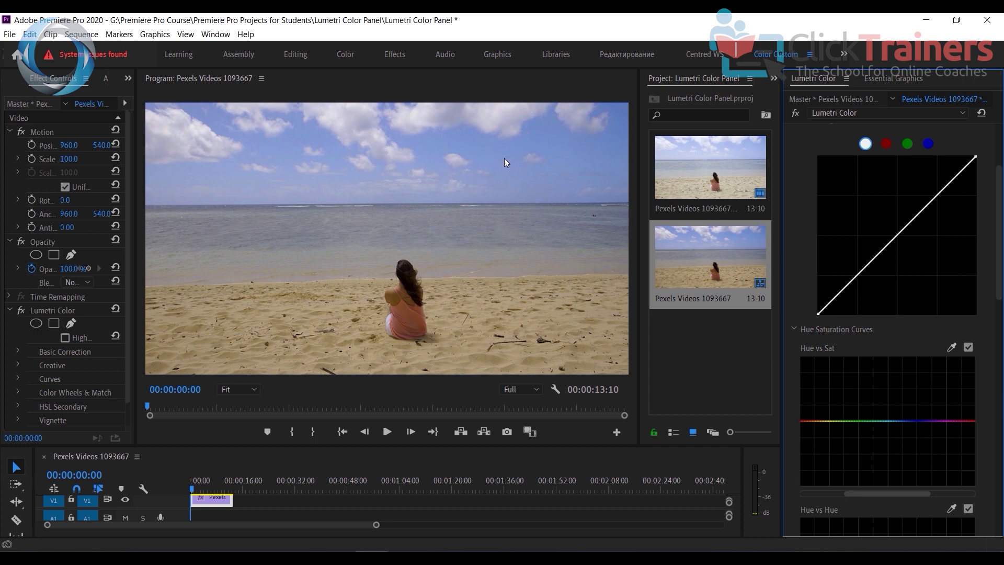
scroll(999, 320, "down", 3)
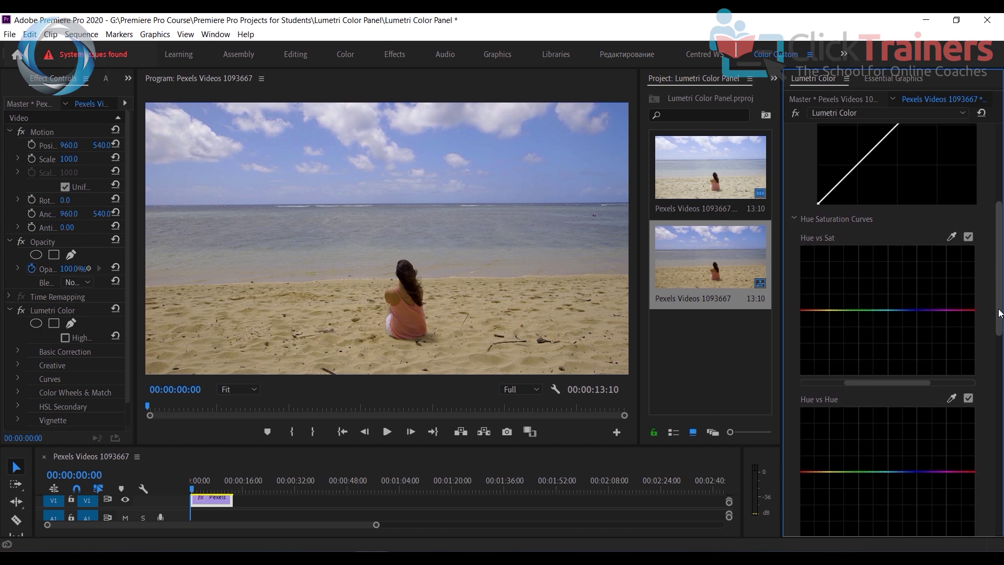
scroll(1000, 320, "up", 4)
scroll(889, 314, "down", 5)
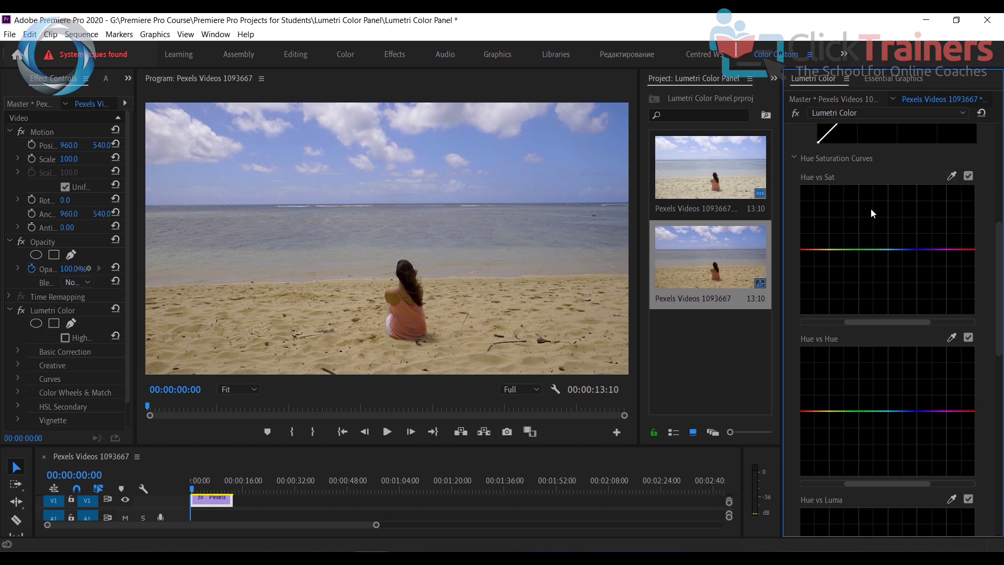
- Sample the blue sky for the Hue vs Sat curve and raise its blue point to boost the sky's saturation
left_click(952, 177)
left_click(495, 150)
left_click_drag(910, 252, 916, 198)
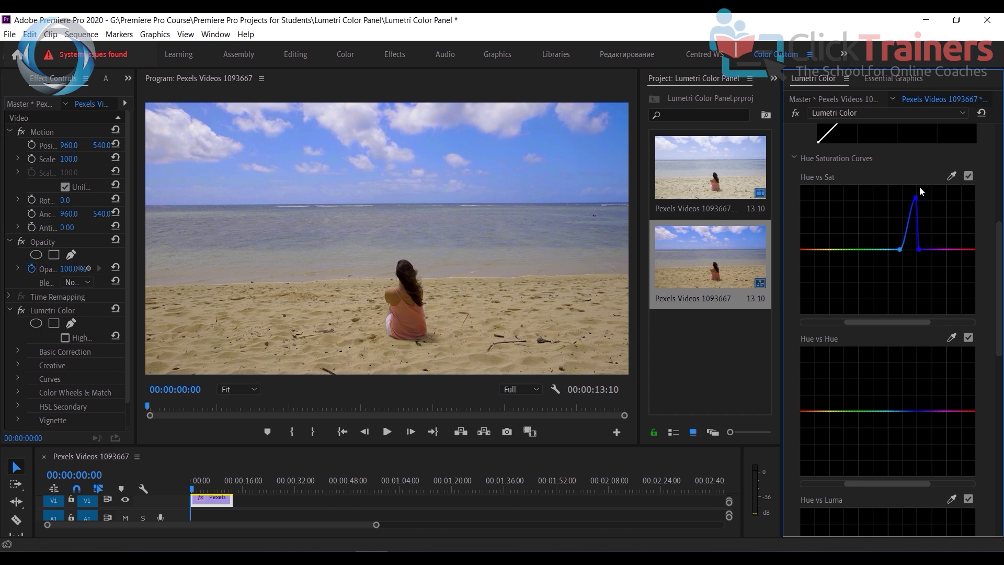
- Fine-tune the sky's blue point on the Hue vs Sat curve, then sample the sand and raise its yellow-orange point to boost saturation
left_click_drag(916, 198, 915, 198)
left_click(953, 176)
left_click(482, 315)
left_click_drag(819, 250, 823, 215)
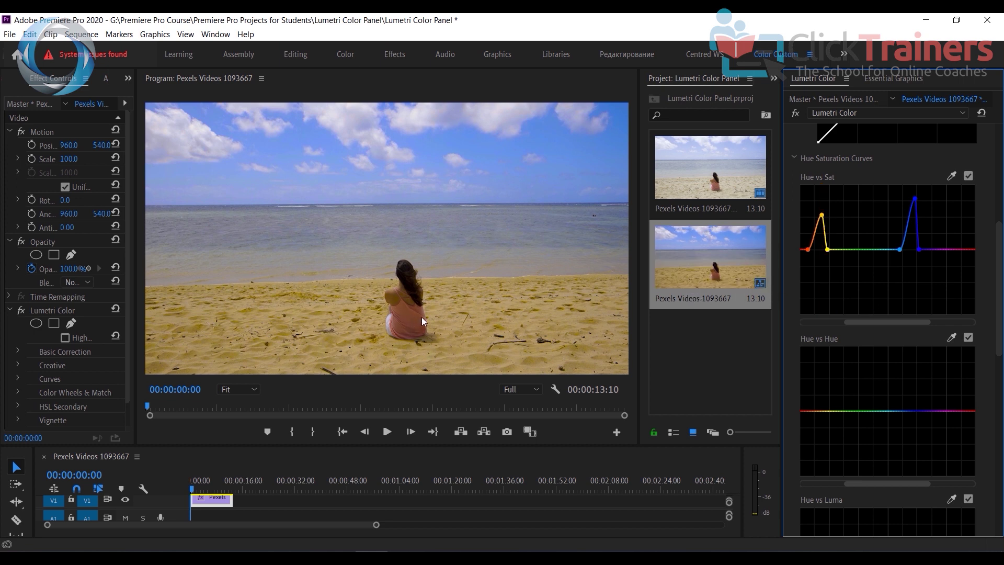
- Sample the woman's pink top for the Hue vs Sat curve and raise its red-magenta point to boost saturation
left_click(954, 179)
left_click(414, 312)
left_click_drag(972, 250, 964, 222)
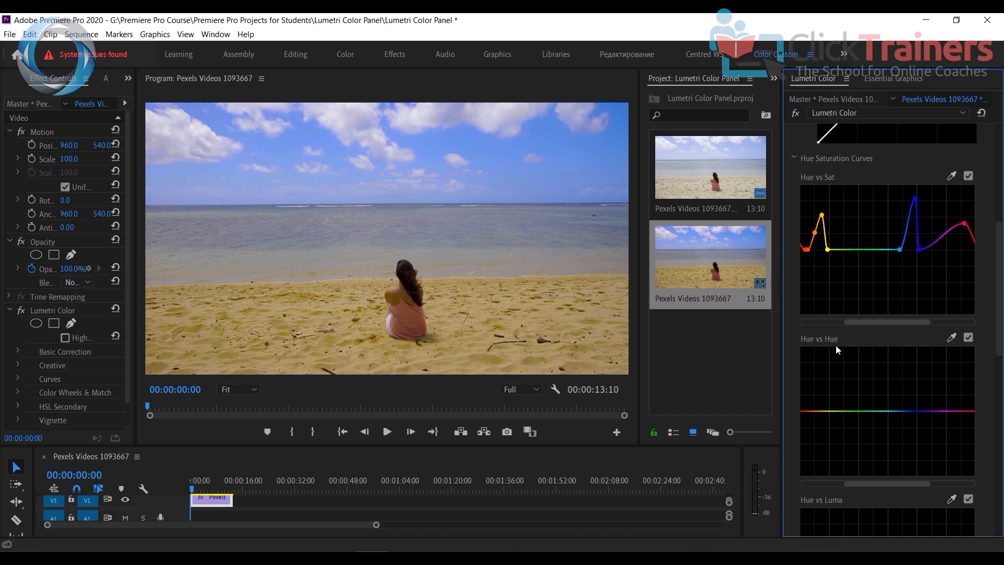
- Sample the blue sky for the Hue vs Hue curve, try shifting its blue point, and review the remaining hue and luma curves
left_click_drag(998, 350, 997, 373)
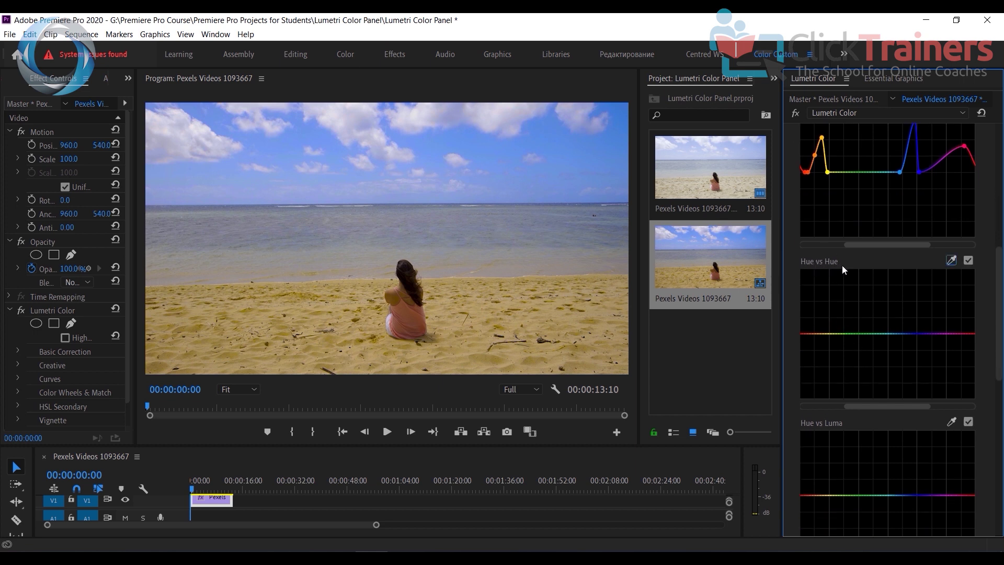
left_click(951, 261)
left_click(509, 154)
mouse_move(912, 336)
left_mouse_down()
mouse_move(913, 295)
mouse_move(919, 374)
mouse_move(917, 336)
left_mouse_up()
left_click_drag(1002, 332, 1000, 402)
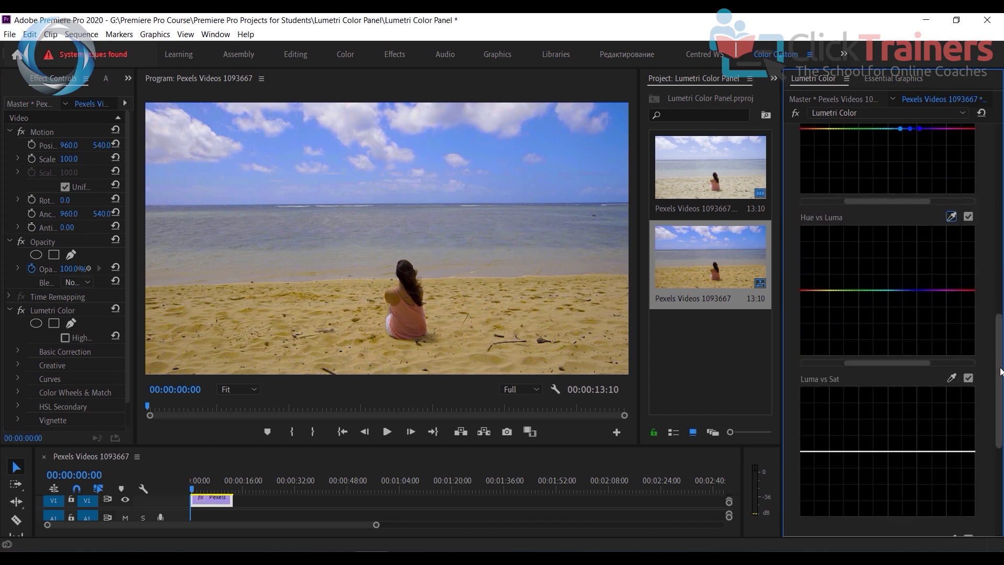
scroll(994, 320, "down", 4)
scroll(988, 235, "up", 14)
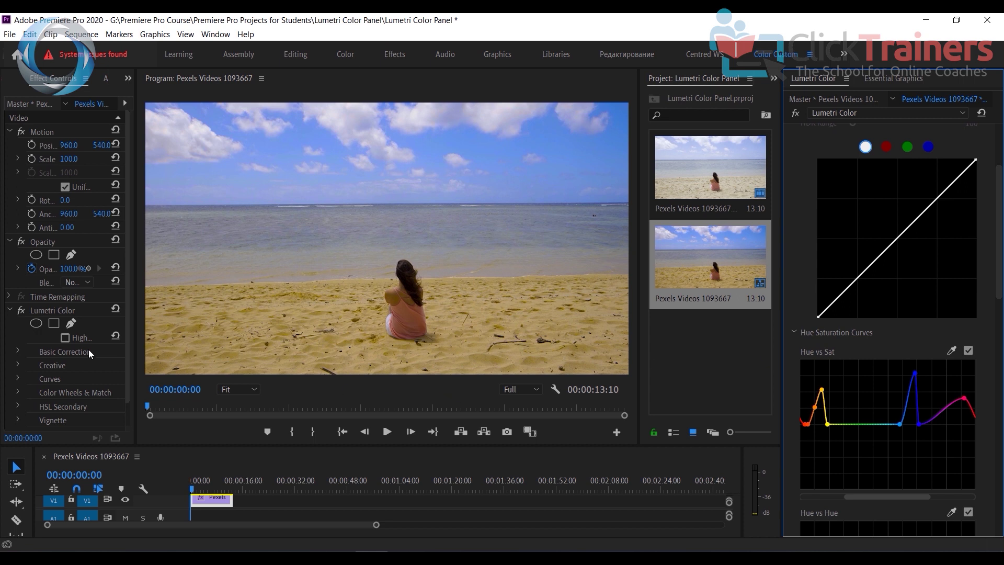
- Toggle the Lumetri Color effect off and on to compare the original and graded frame
left_click(21, 311)
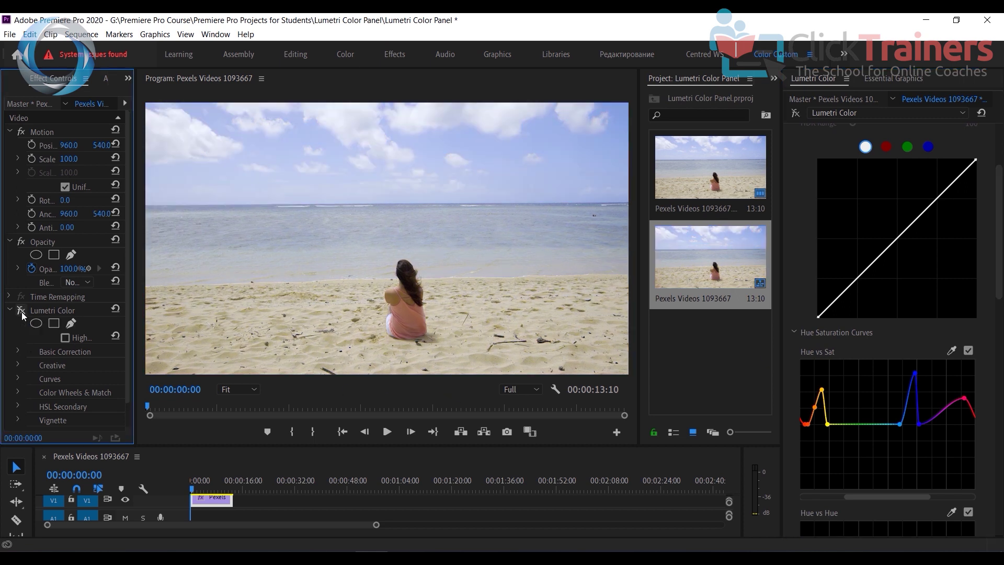
left_click(21, 310)
left_click(21, 310)
left_click(21, 310)
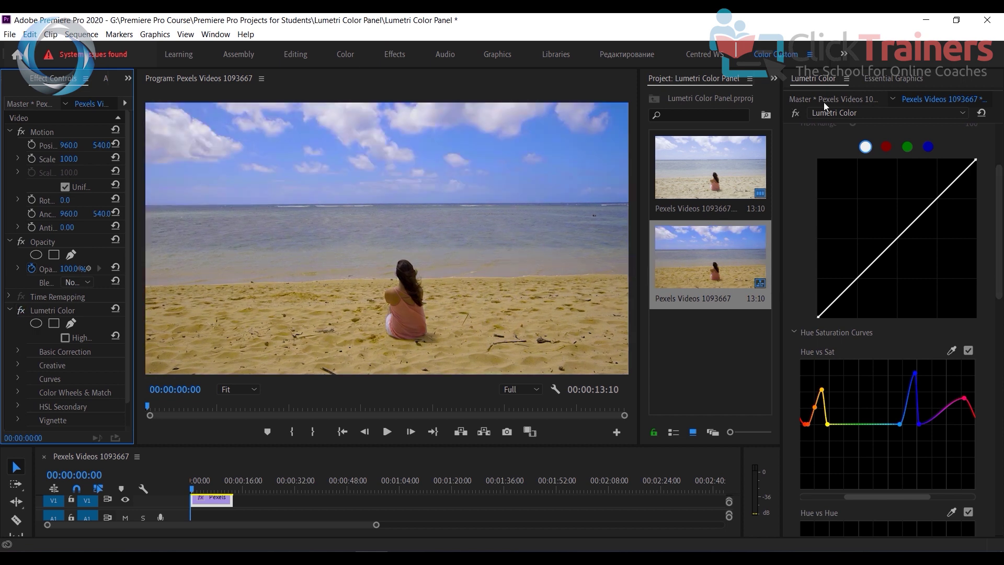
- Collapse Curves, expand the Vignette section and set the vignette Amount to -1.5
scroll(864, 172, "up", 5)
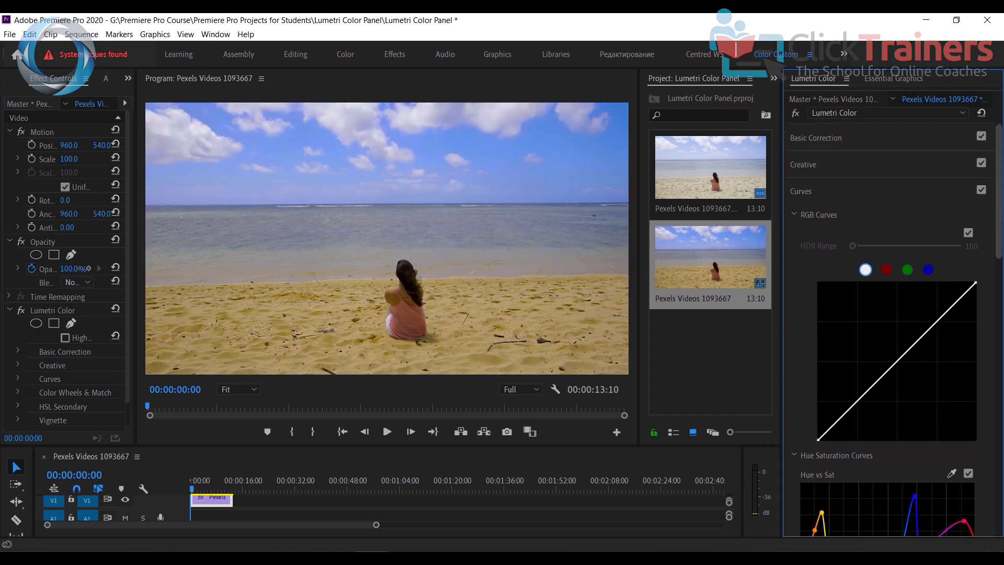
left_click(848, 193)
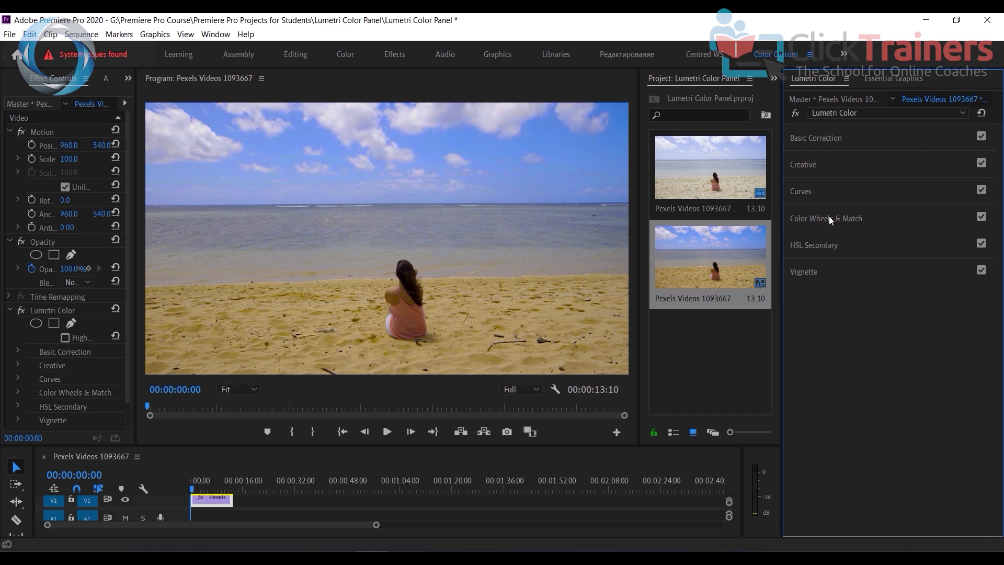
left_click(839, 274)
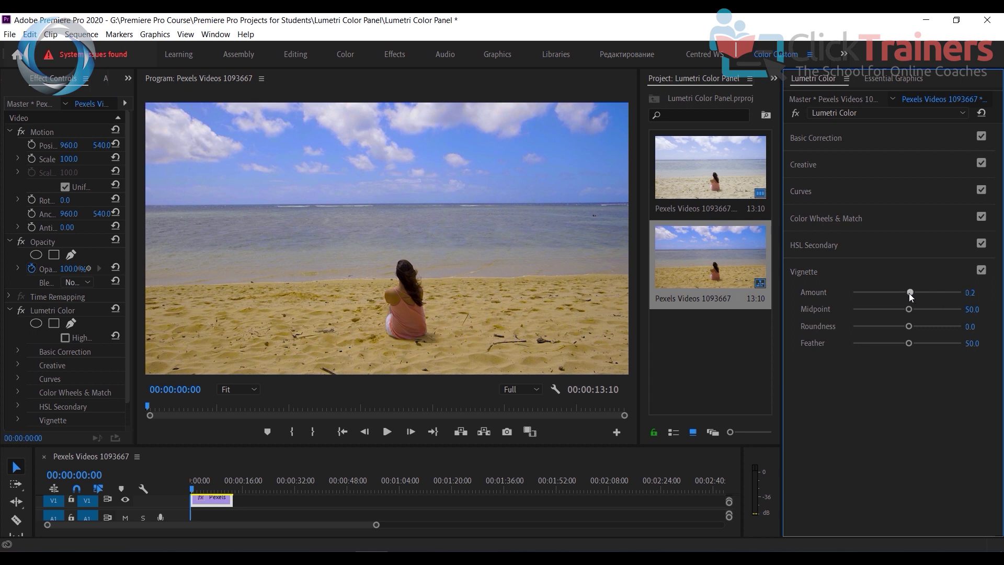
left_click_drag(909, 293, 871, 301)
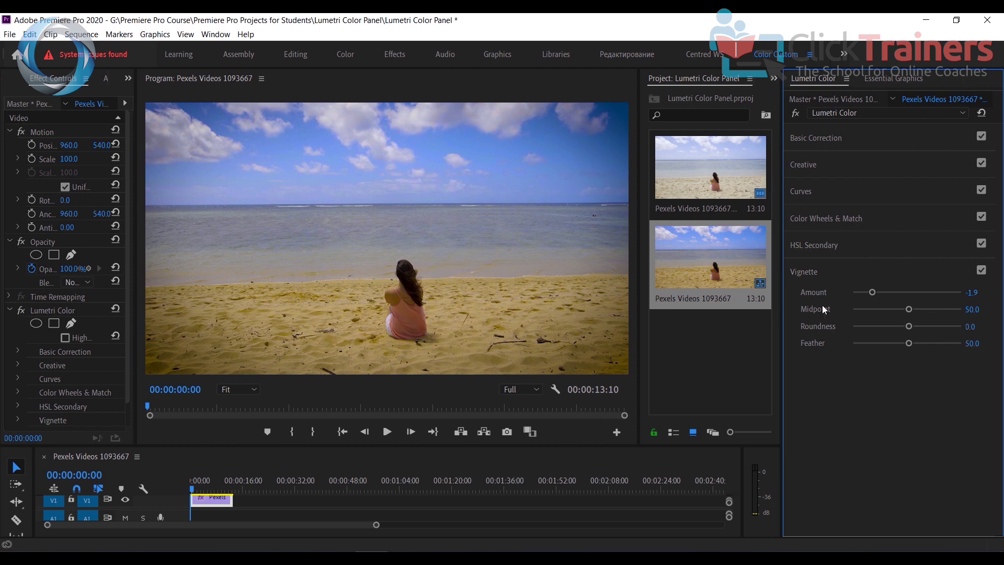
mouse_move(875, 294)
left_mouse_down()
mouse_move(866, 294)
mouse_move(947, 298)
mouse_move(851, 297)
mouse_move(907, 303)
mouse_move(880, 304)
left_mouse_up()
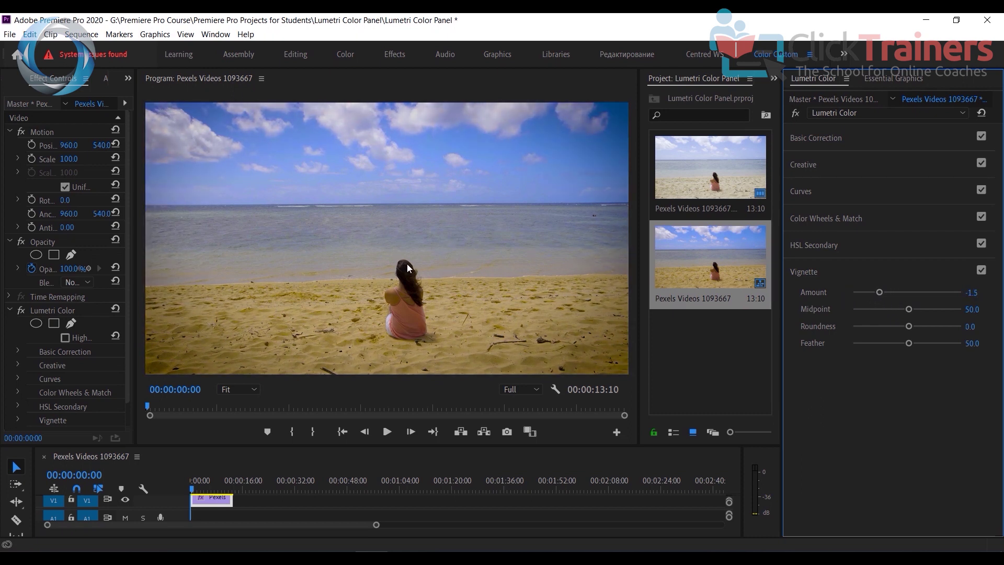
- Enlarge the clip on the timeline and play it while toggling Lumetri Color to compare the graded and original footage
left_click(21, 312)
left_click(20, 311)
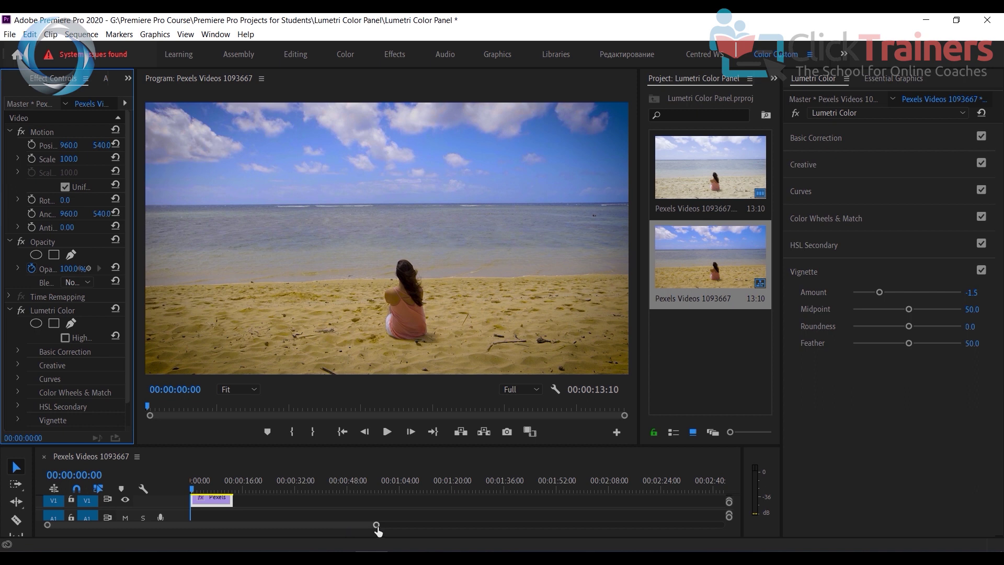
left_click_drag(376, 525, 287, 537)
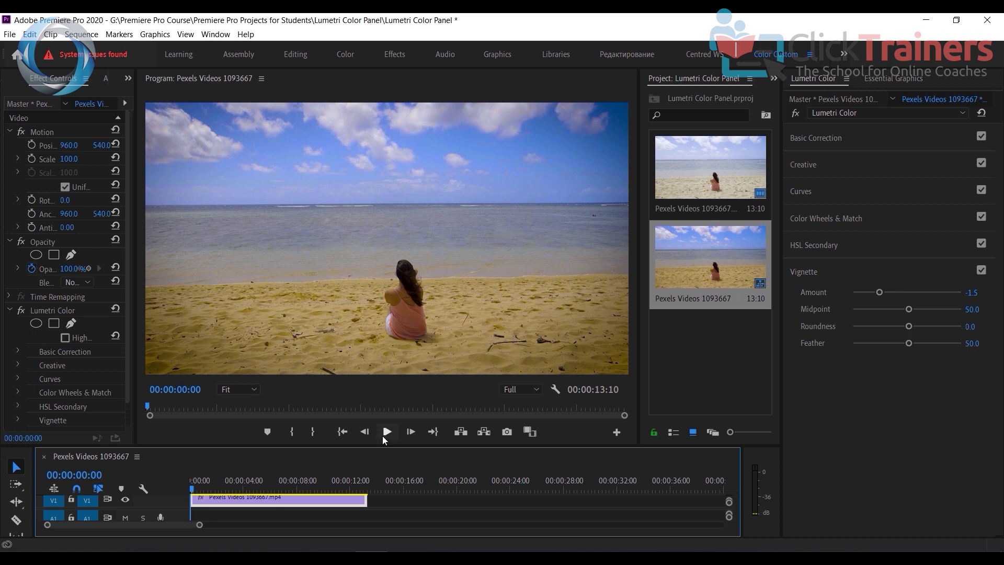
left_click(21, 311)
left_click(21, 311)
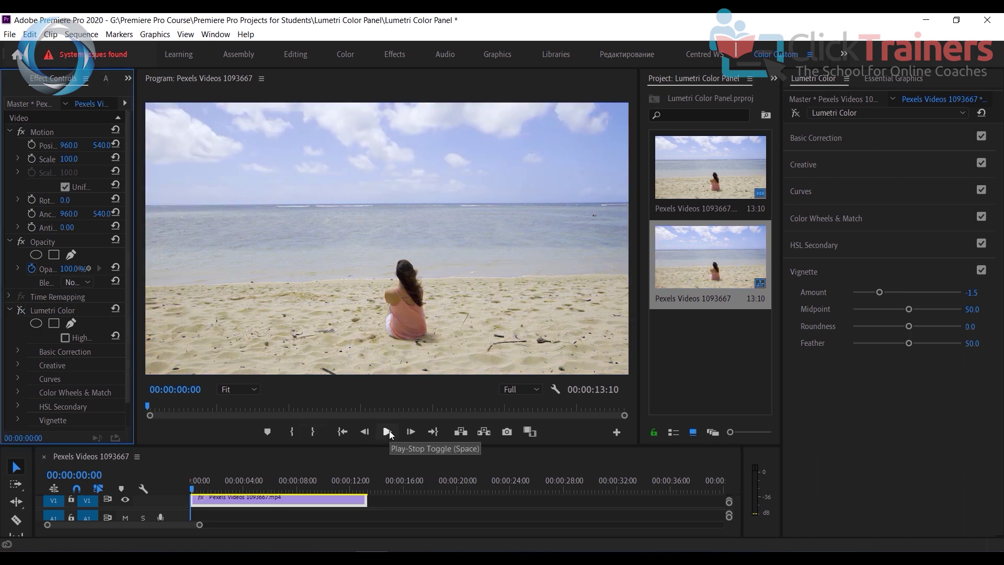
left_click(389, 431)
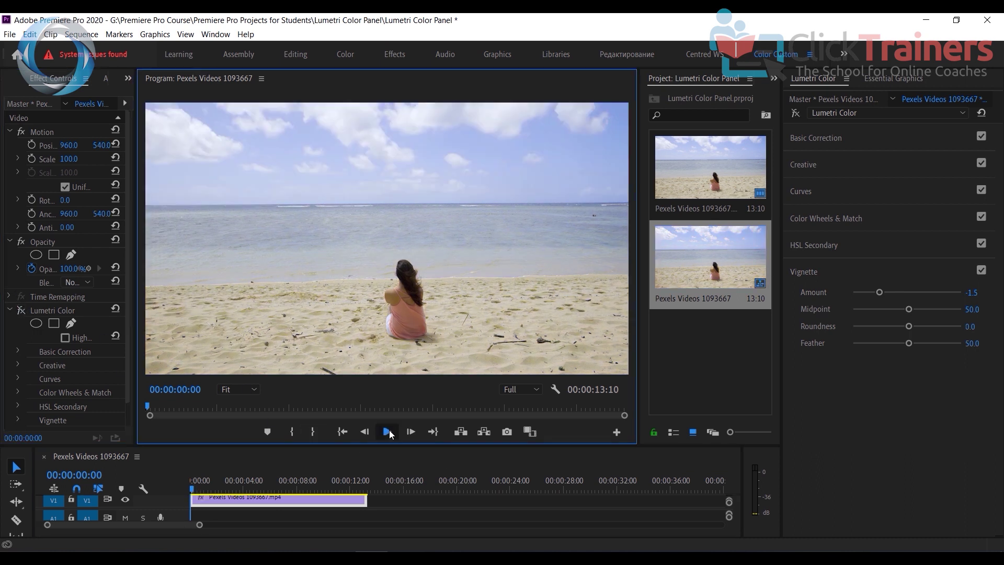
left_click(21, 311)
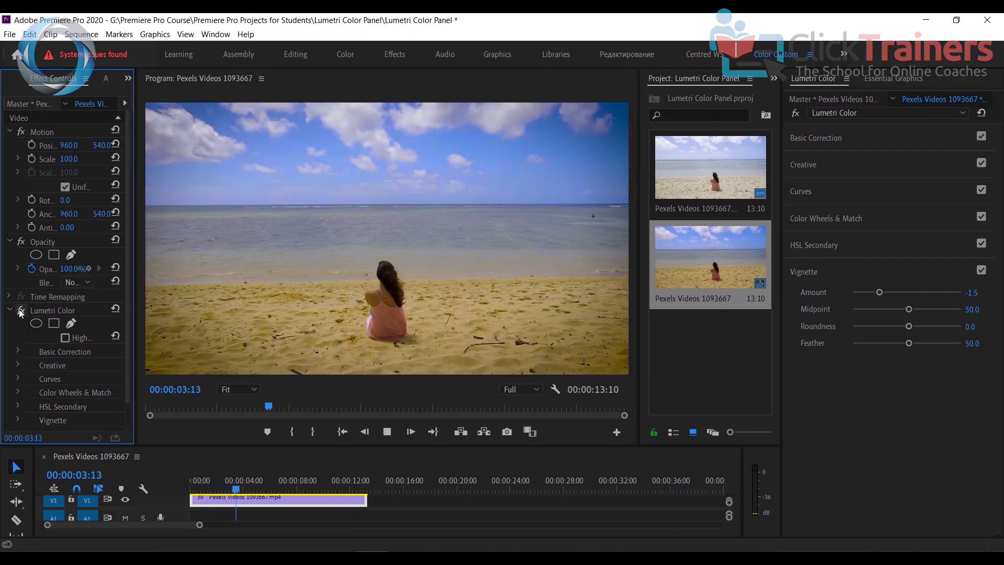
left_click(21, 311)
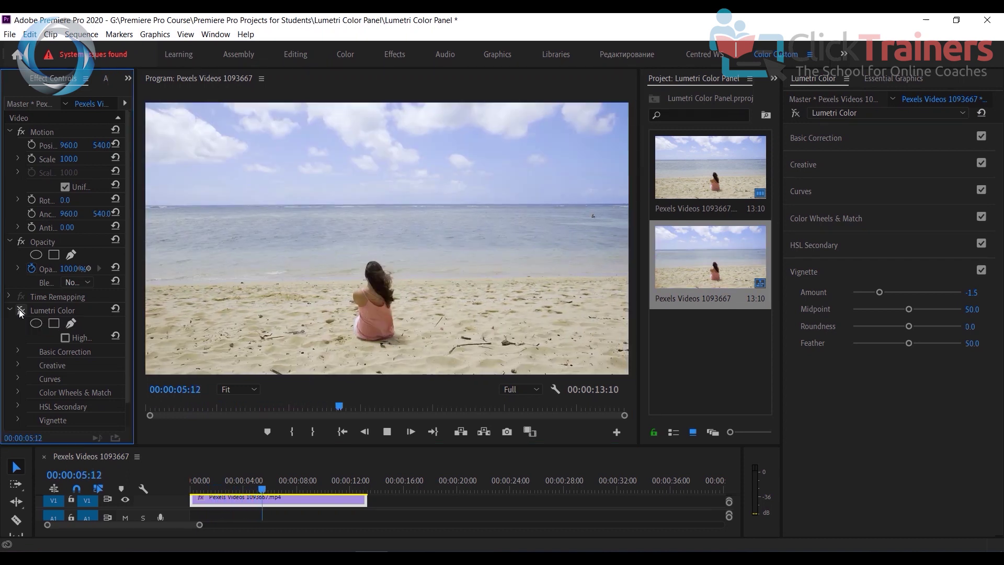
left_click(21, 311)
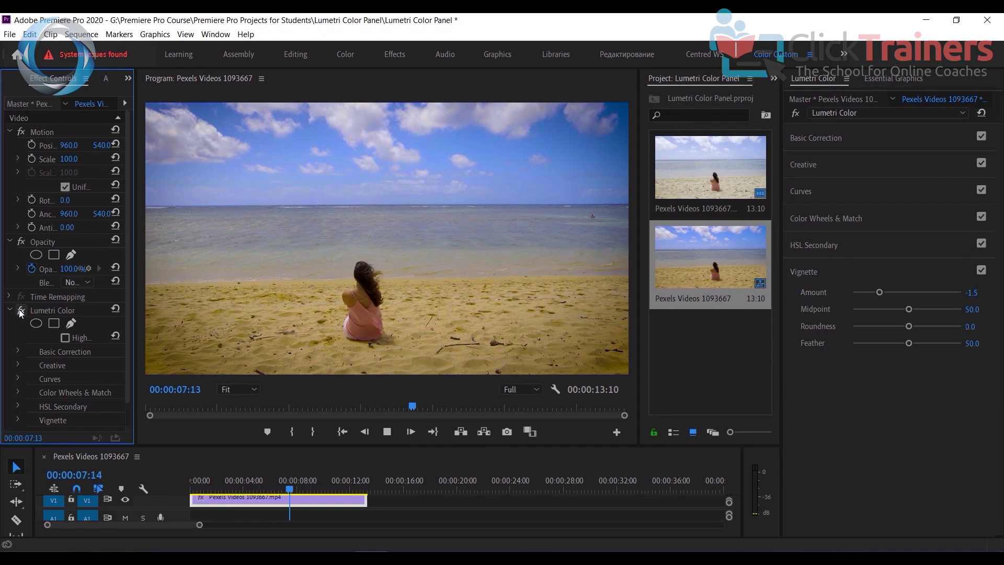
left_click(21, 311)
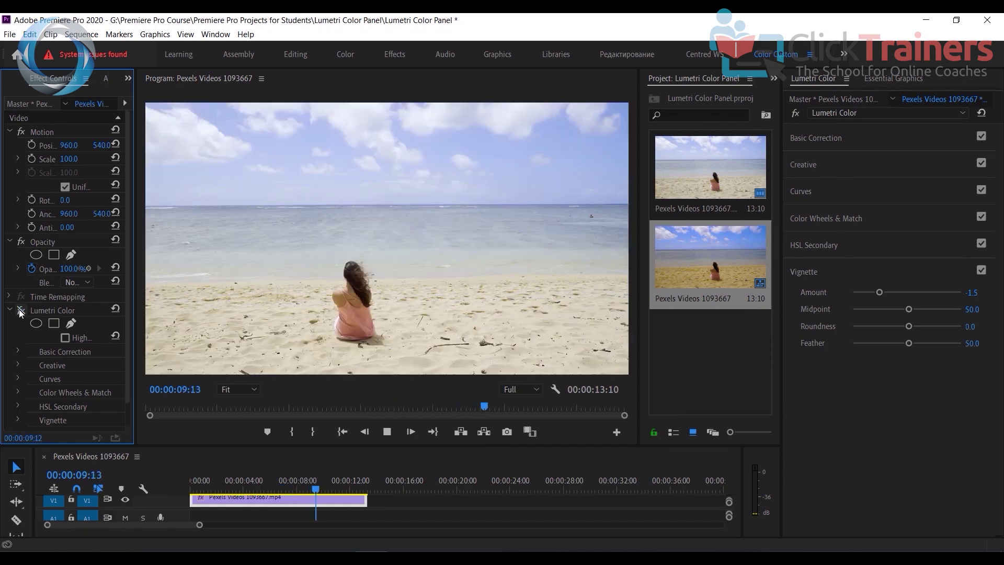
left_click(21, 311)
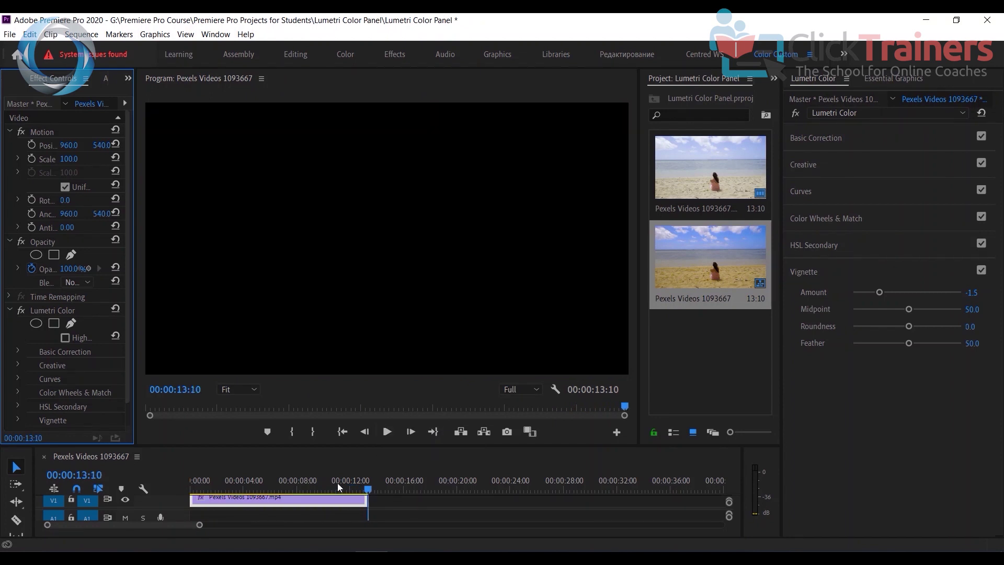
- Park the playhead at 00:00:09:28 and display Lumetri Scopes in a widened panel beside the Program monitor
left_click(322, 486)
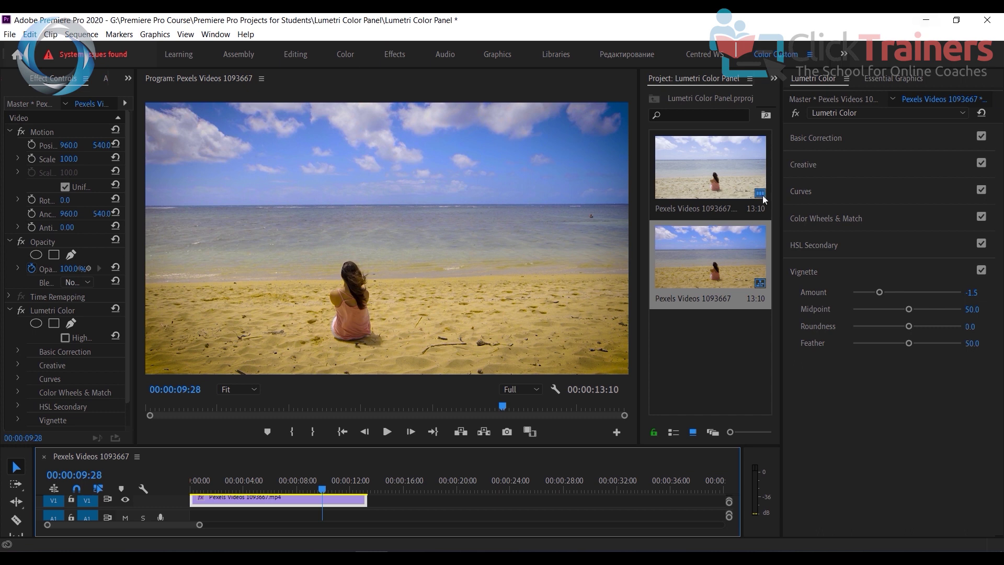
left_click(214, 35)
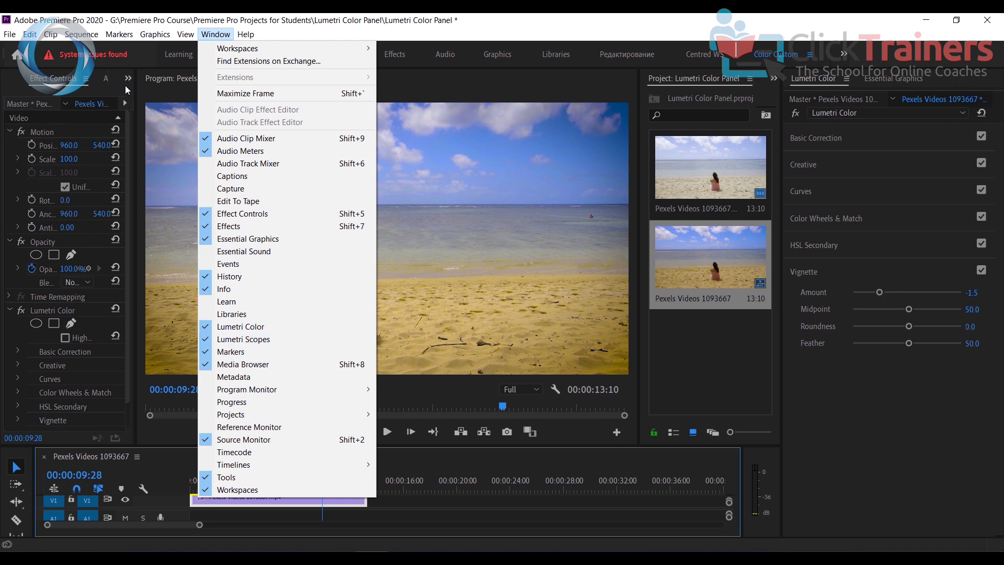
left_click(140, 149)
left_click_drag(137, 152, 213, 161)
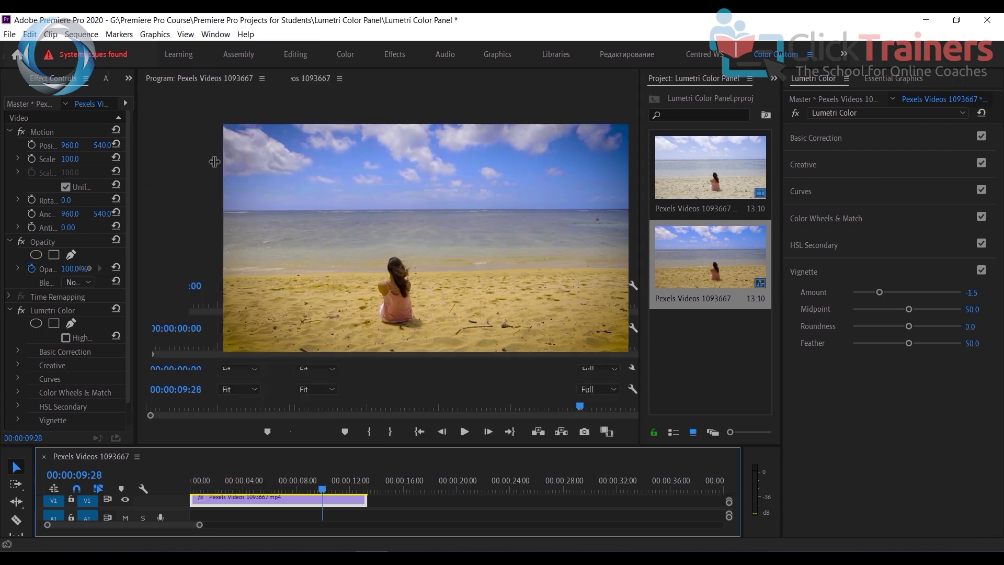
left_click(205, 79)
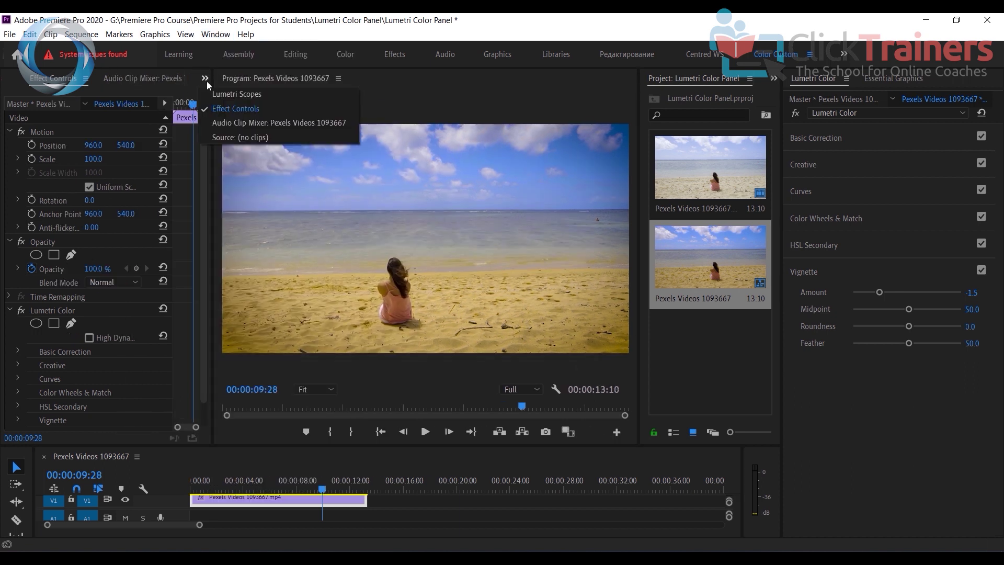
left_click(237, 98)
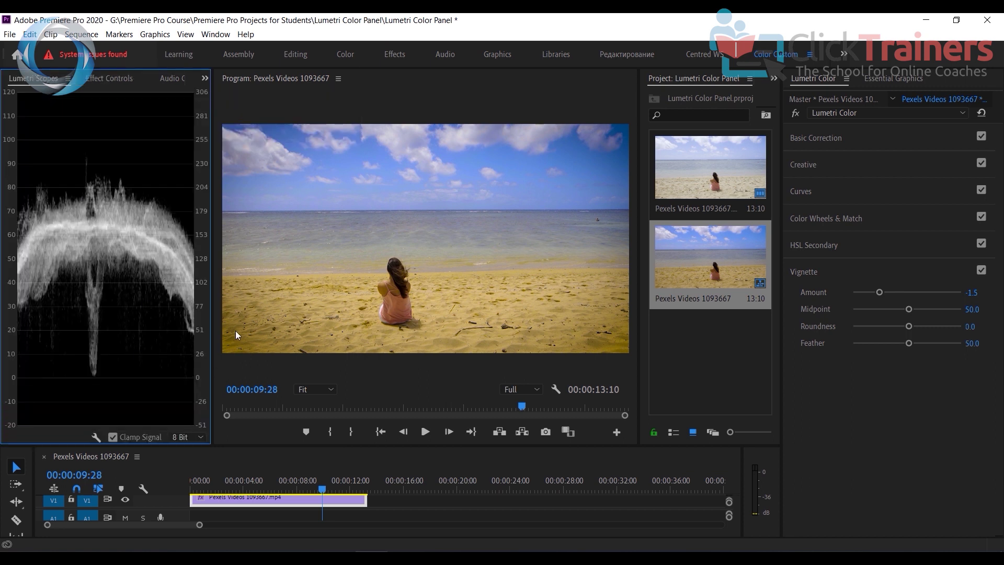
left_click_drag(214, 322, 323, 335)
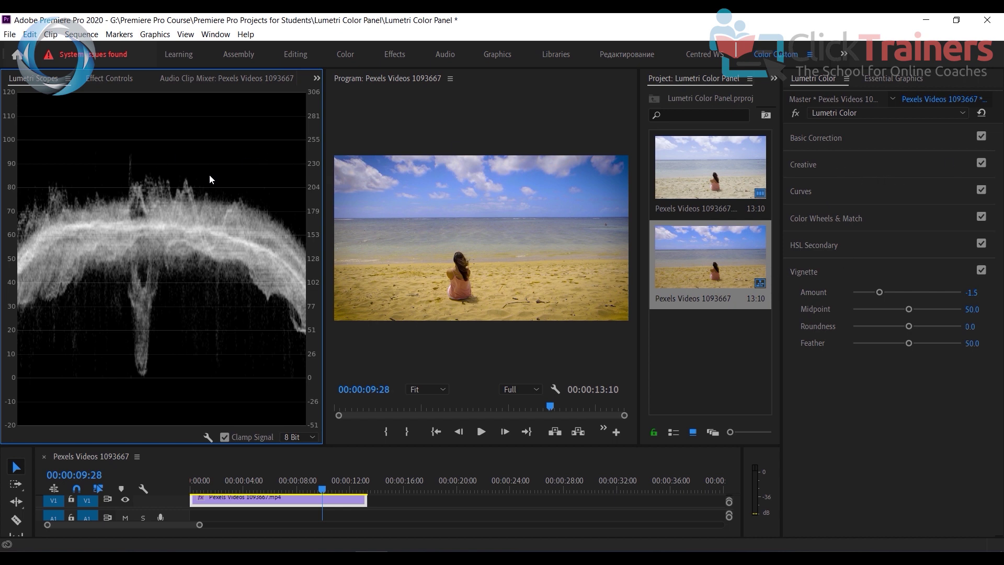
- Switch the scope's waveform type to RGB for comparison and return it to Luma
right_click(222, 152)
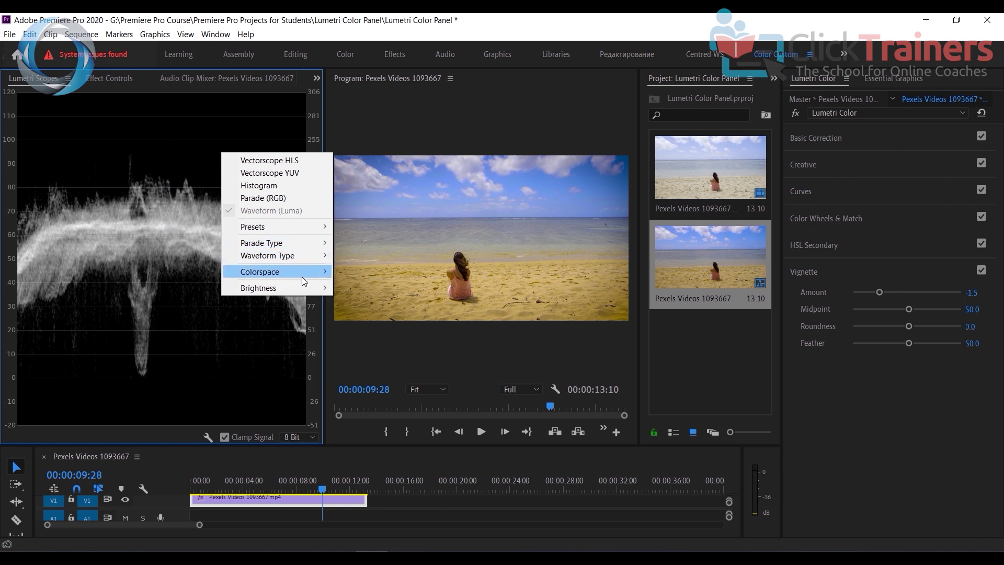
mouse_move(282, 254)
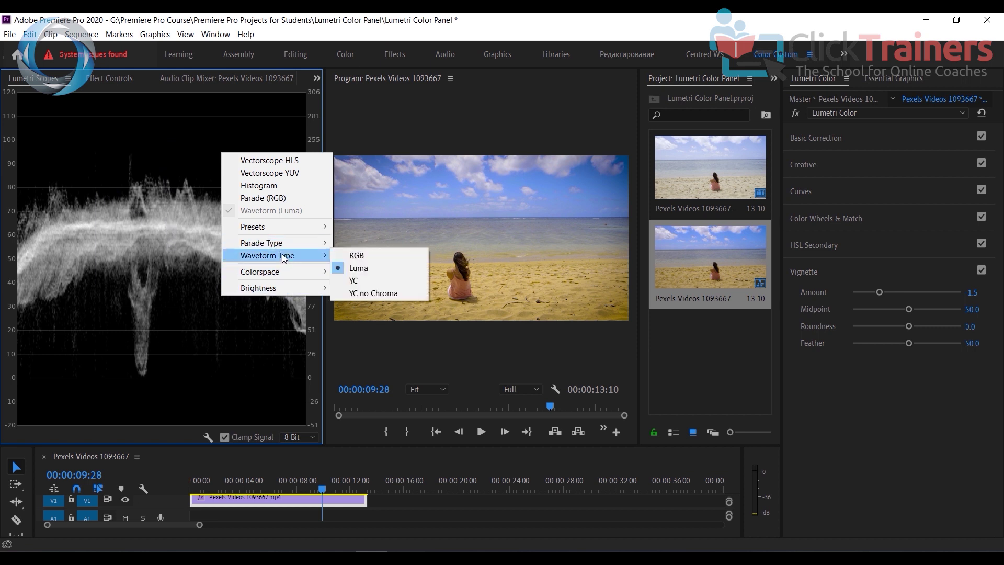
left_click(369, 256)
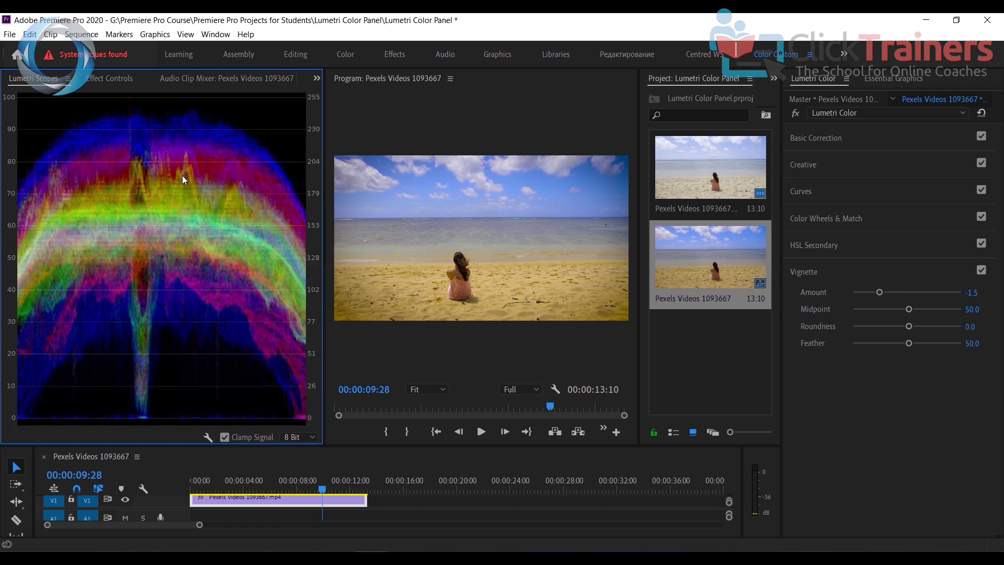
right_click(183, 176)
mouse_move(253, 277)
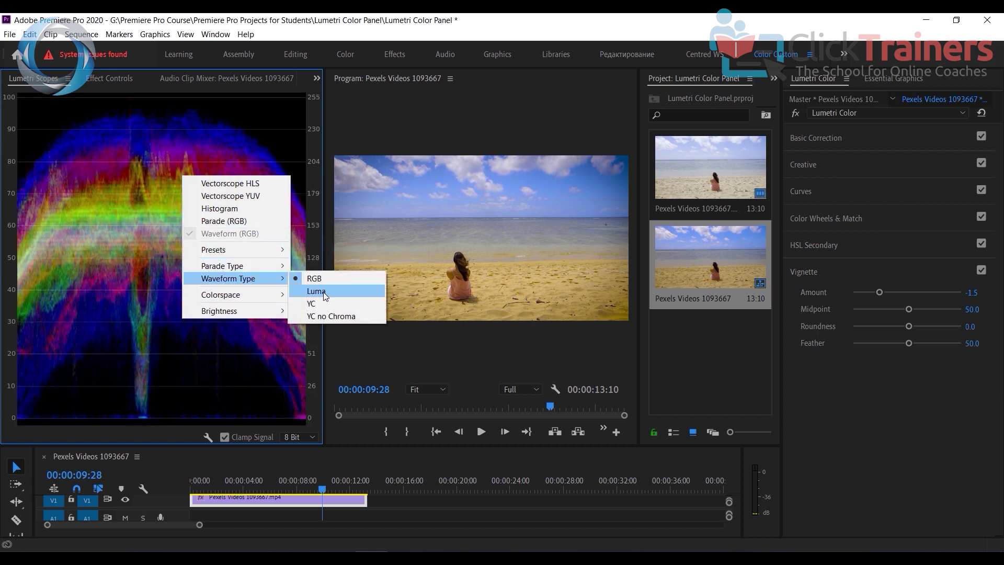
left_click(323, 289)
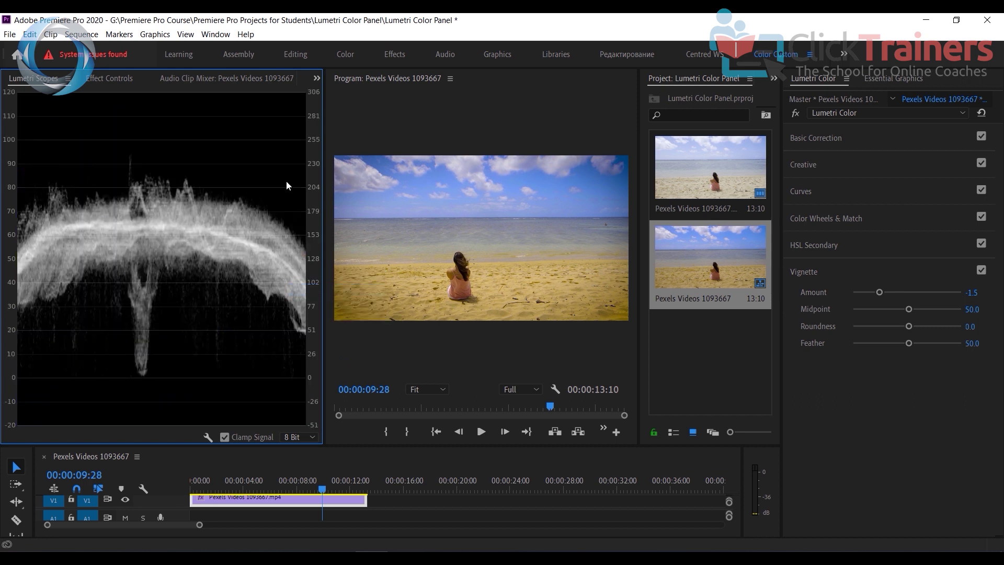
- Expand the White Balance and Tone controls in Basic Correction and raise Exposure to 2.8 to study the waveform
left_click(837, 139)
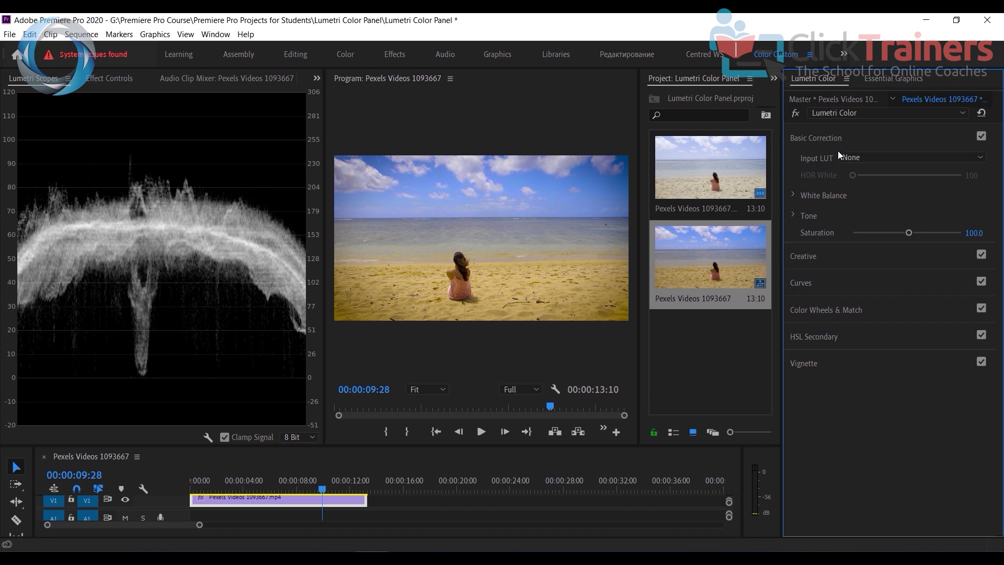
left_click(793, 194)
left_click(796, 266)
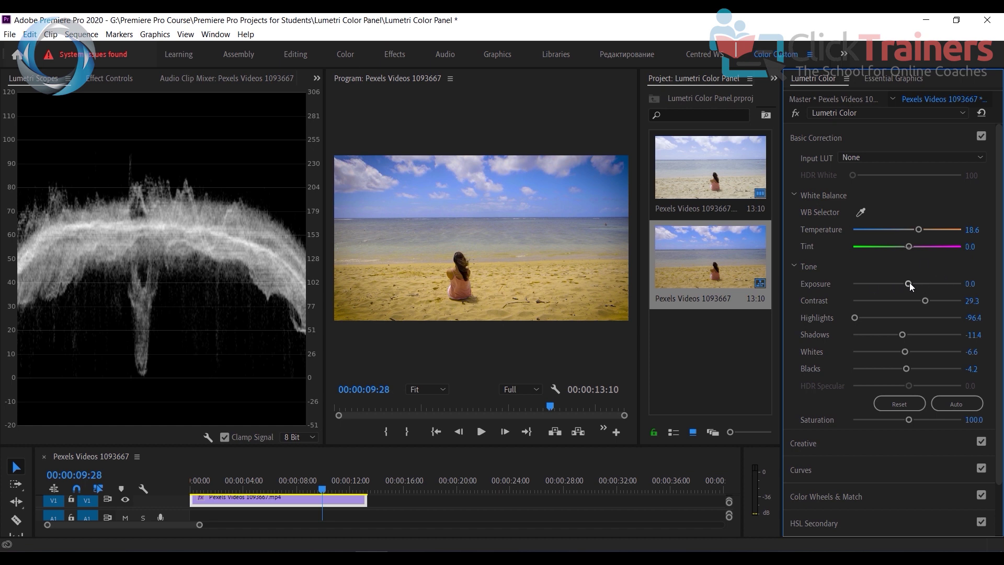
mouse_move(924, 287)
left_mouse_down()
mouse_move(977, 294)
mouse_move(928, 297)
mouse_move(937, 298)
left_mouse_up()
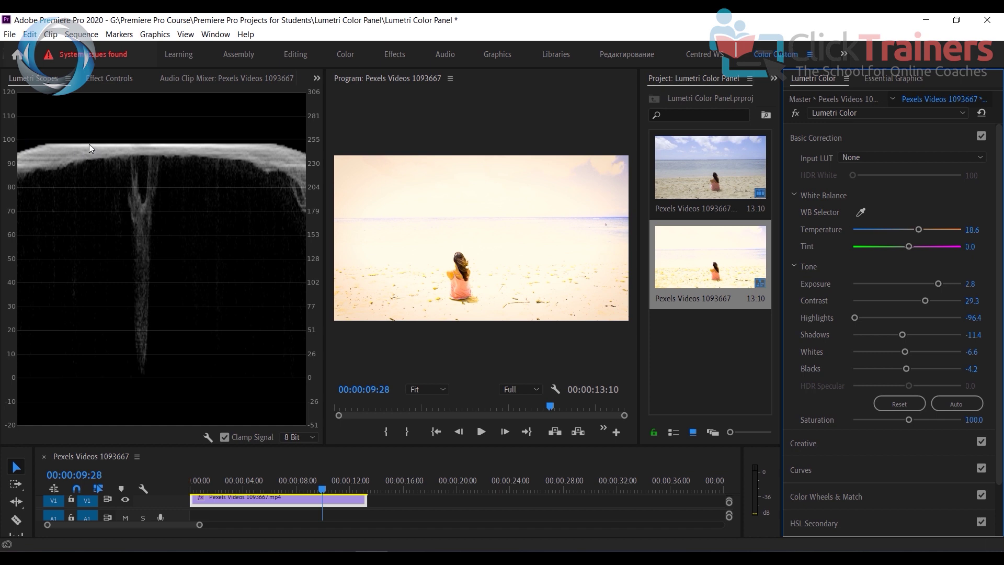
- Lower Exposure to 1.3 and to -5.0 to study the waveform's response, and settle it at 0.5
left_click_drag(939, 283, 922, 284)
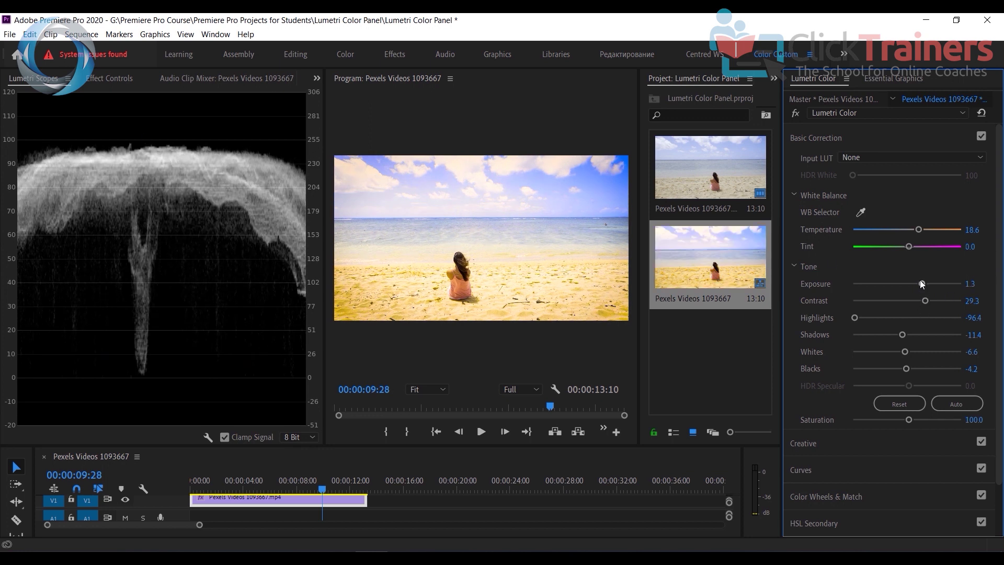
left_click_drag(922, 284, 849, 295)
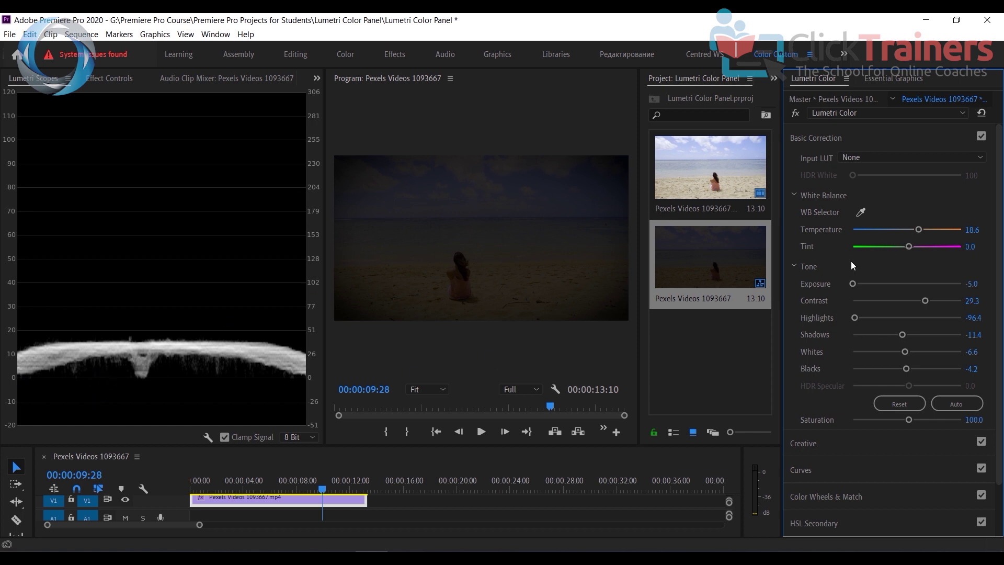
left_click_drag(856, 284, 911, 289)
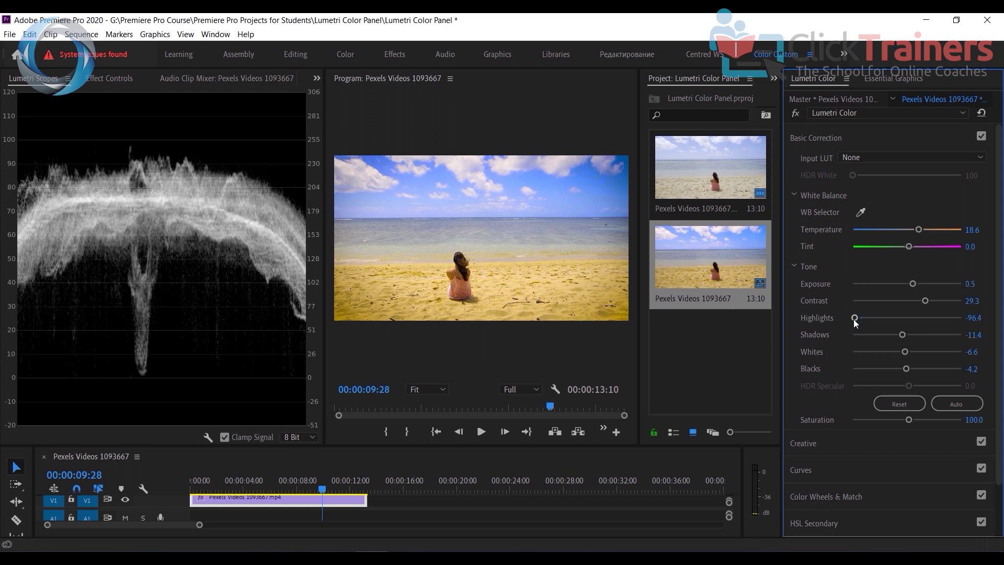
- Raise Highlights to 100 to compare the waveform, set it to -100, and look over the available scope types
left_click_drag(855, 319, 976, 341)
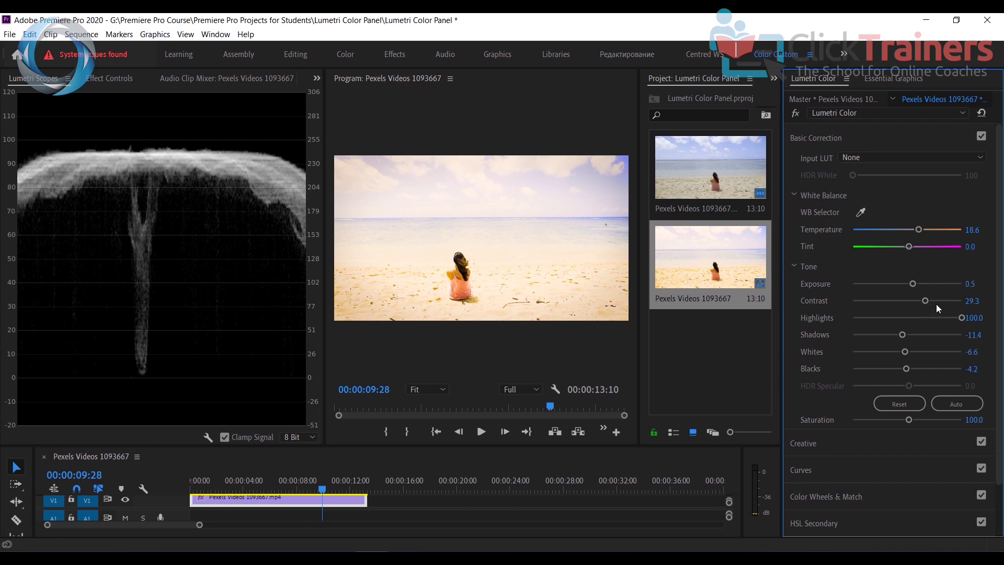
left_click_drag(961, 317, 837, 322)
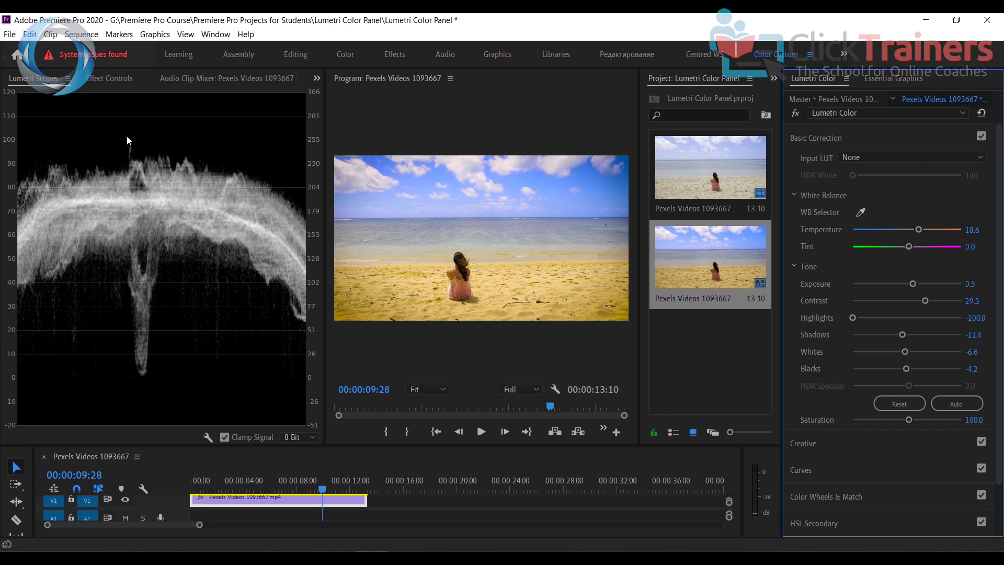
right_click(184, 143)
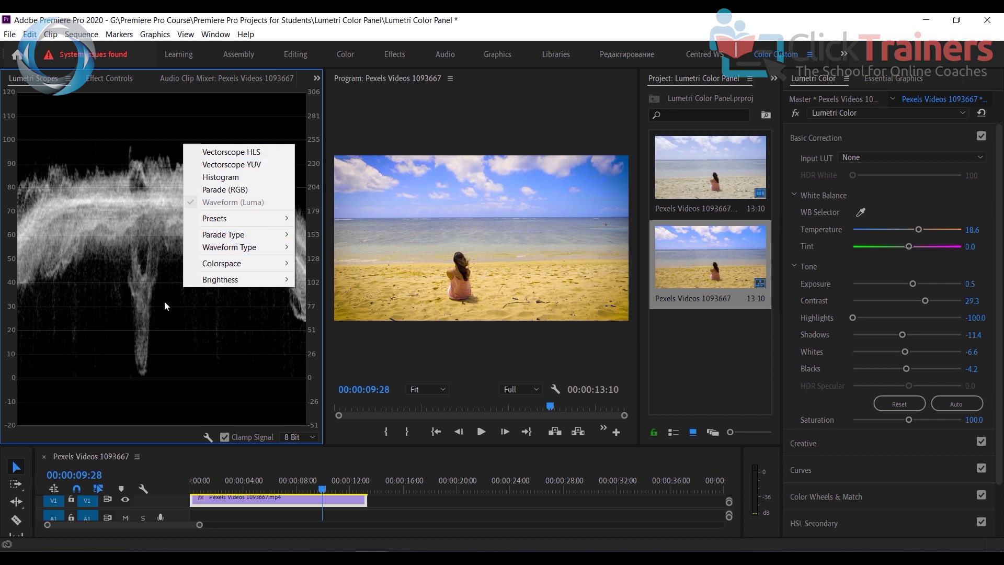
left_click(190, 324)
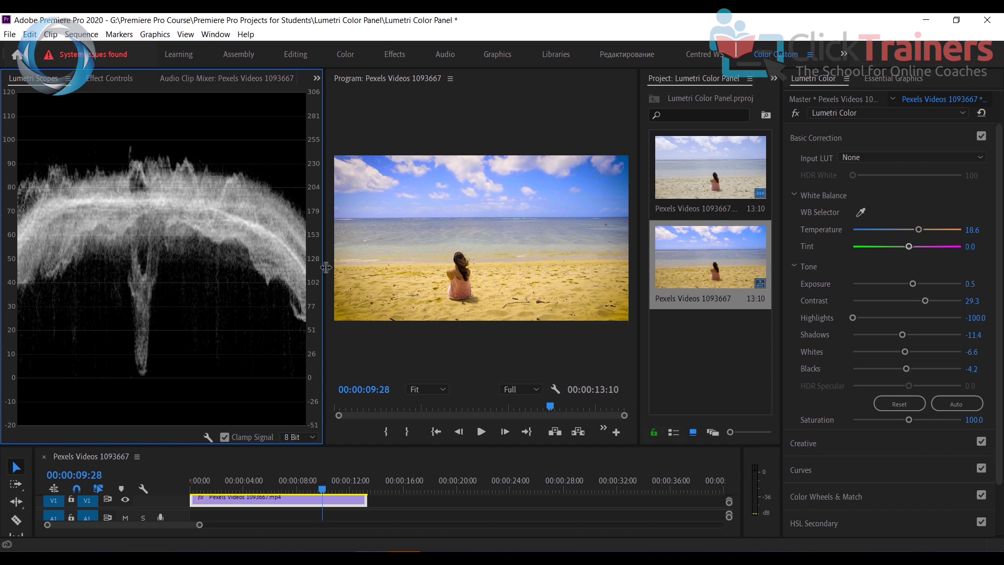
- Narrow the scopes, enlarge the timeline area, and import video.mp4, placing it on V1 directly after the beach clip
left_click_drag(325, 268, 119, 269)
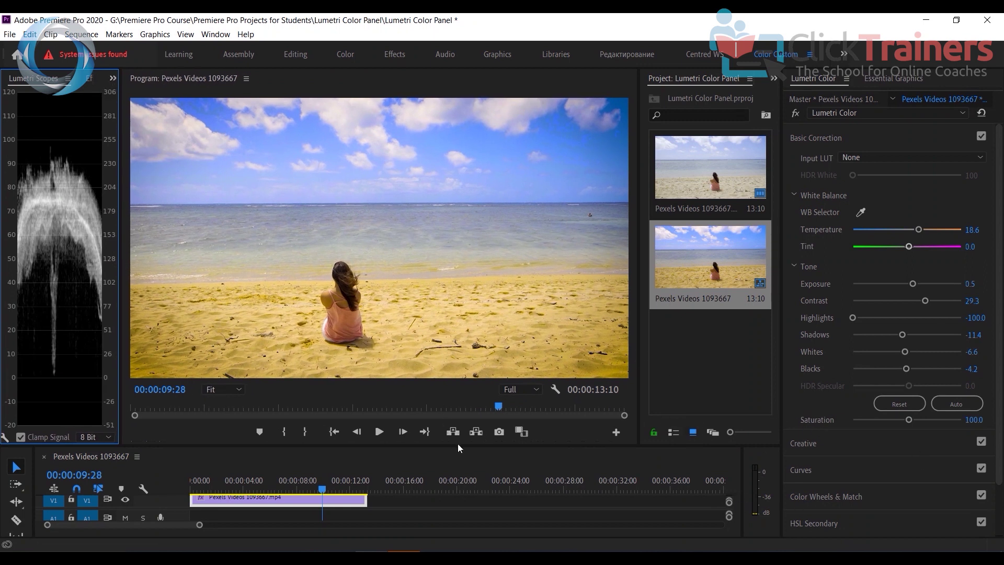
left_click_drag(466, 449, 505, 326)
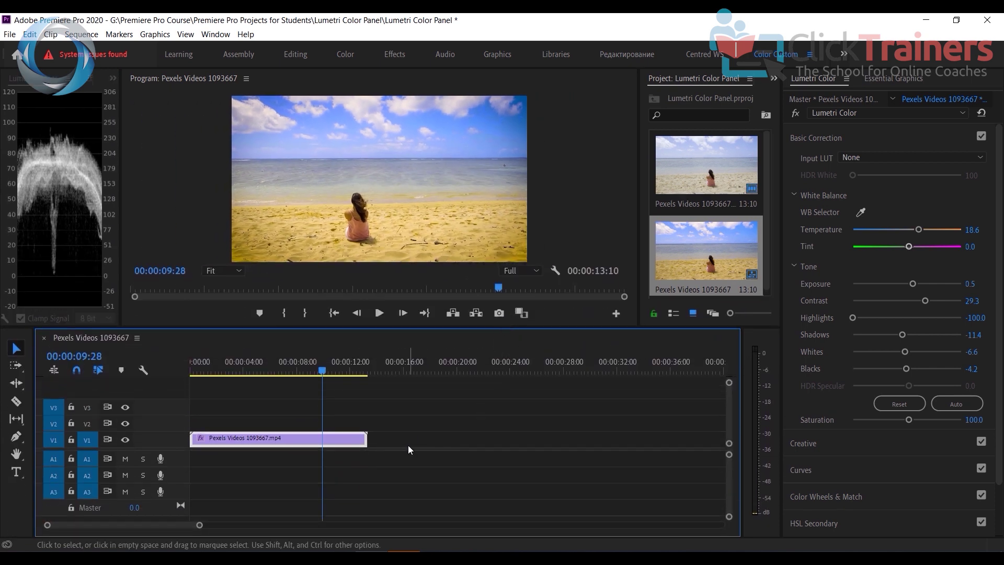
key("ctrl+i")
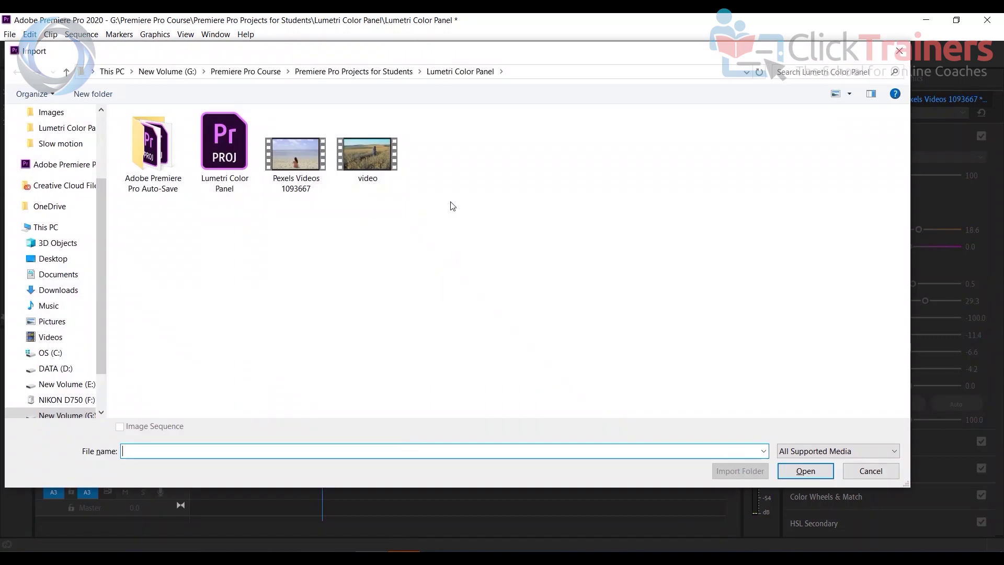
double_click(373, 156)
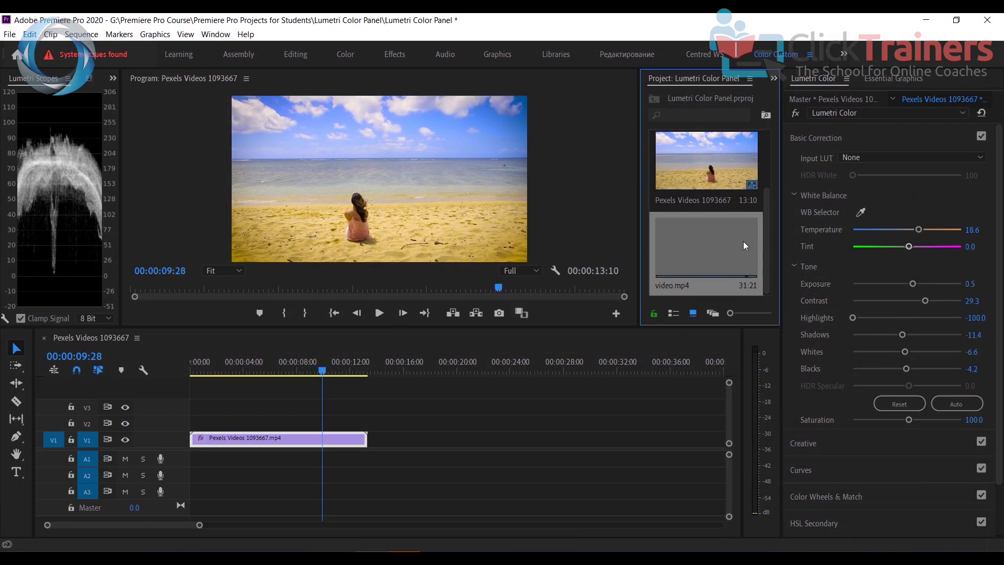
left_click_drag(702, 241, 381, 457)
- Fit video.mp4 to the sequence with Set to Frame Size, viewing the clip at 00:00:25:04
left_click_drag(197, 525, 346, 524)
left_click(231, 375)
left_click_drag(237, 376, 284, 375)
left_click(303, 442)
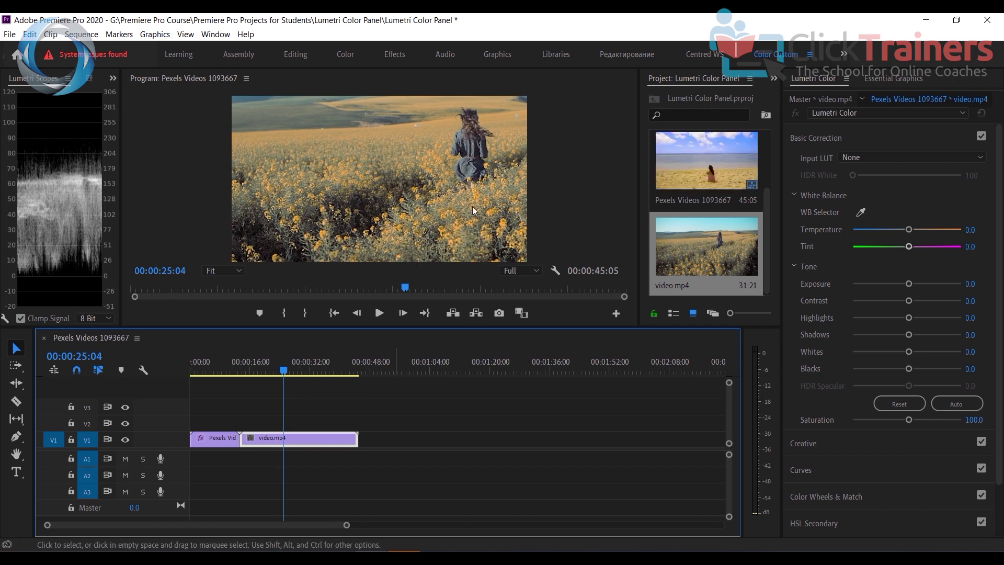
right_click(319, 439)
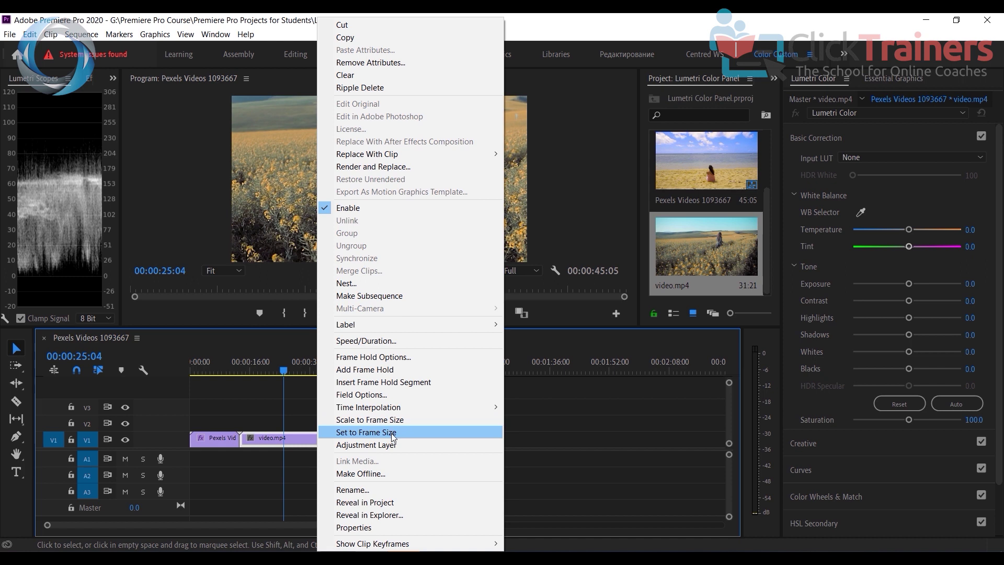
left_click(367, 432)
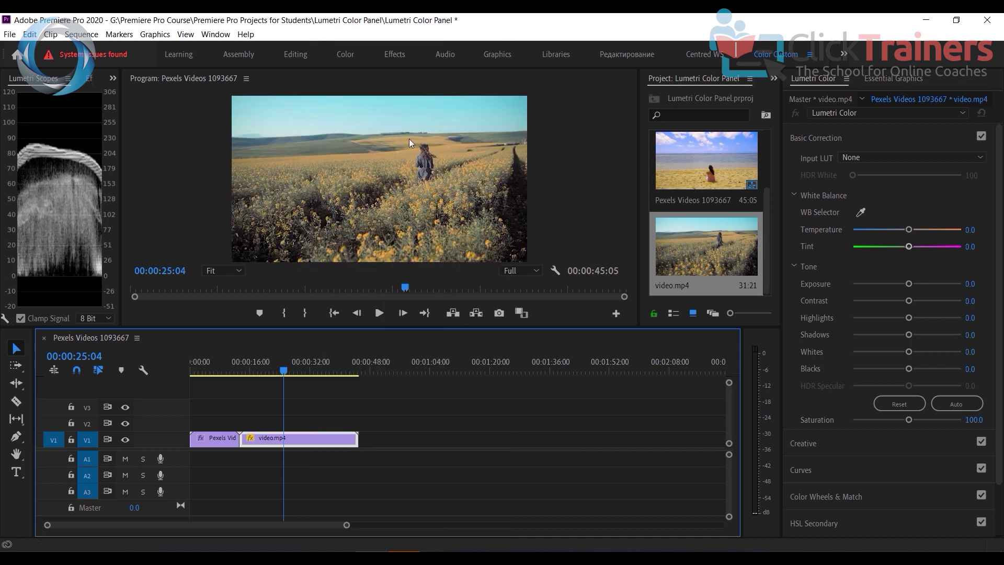
- Compare the ungraded field clip with the graded beach clip by moving the playhead between them
left_click_drag(291, 372, 251, 387)
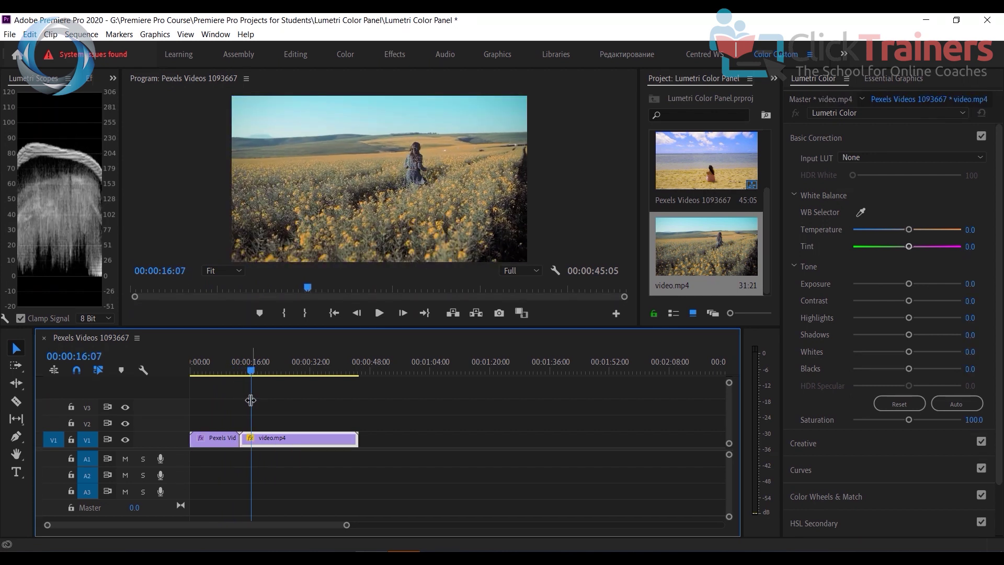
left_click(218, 442)
left_click(225, 366)
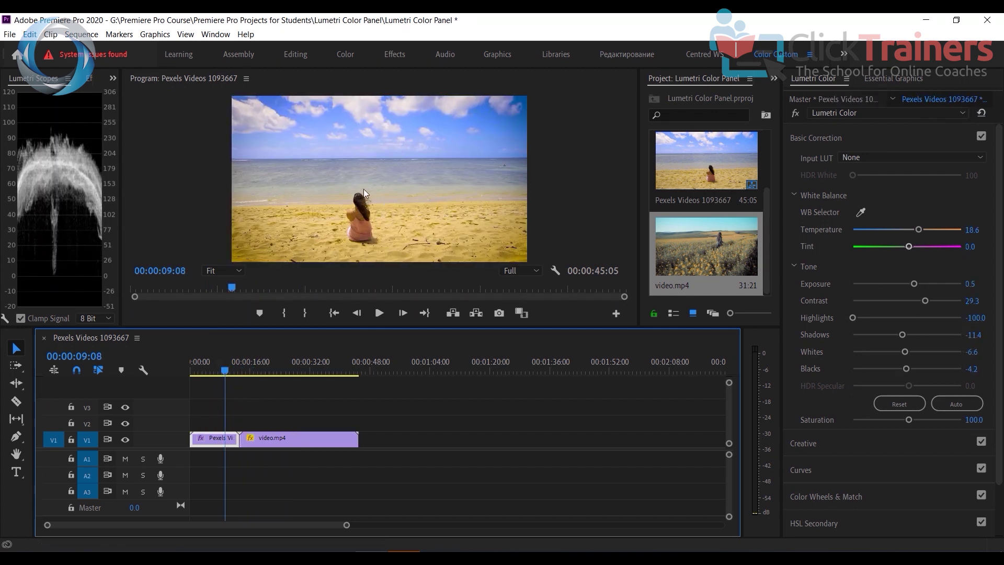
left_click_drag(233, 391, 267, 391)
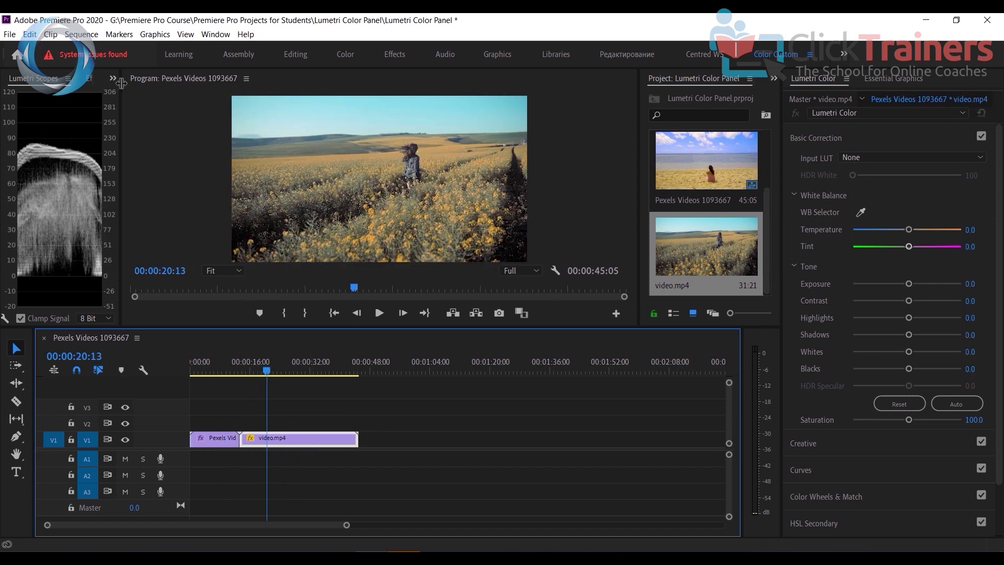
- Display Effect Controls for video.mp4 and widen the panel so the property names are readable
left_click(113, 79)
left_click(135, 108)
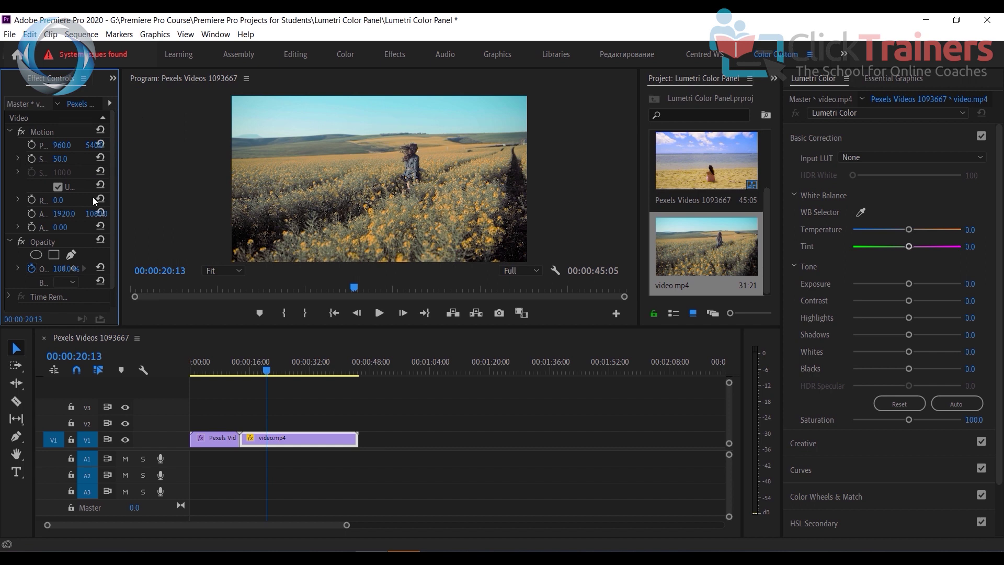
left_click_drag(123, 151, 189, 151)
- Copy the Lumetri Color effect from the beach clip and paste it onto video.mp4
left_click(215, 442)
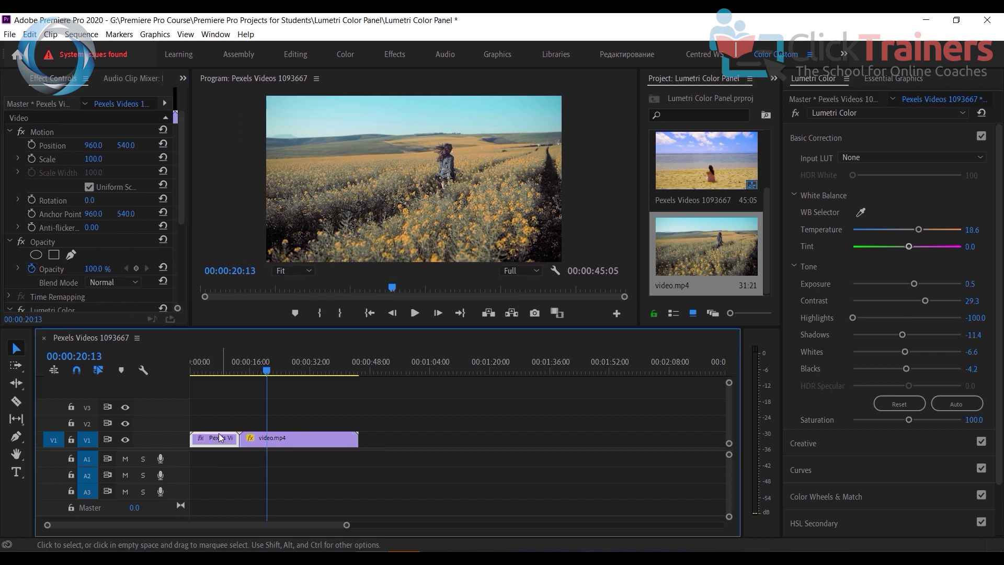
scroll(94, 210, "down", 5)
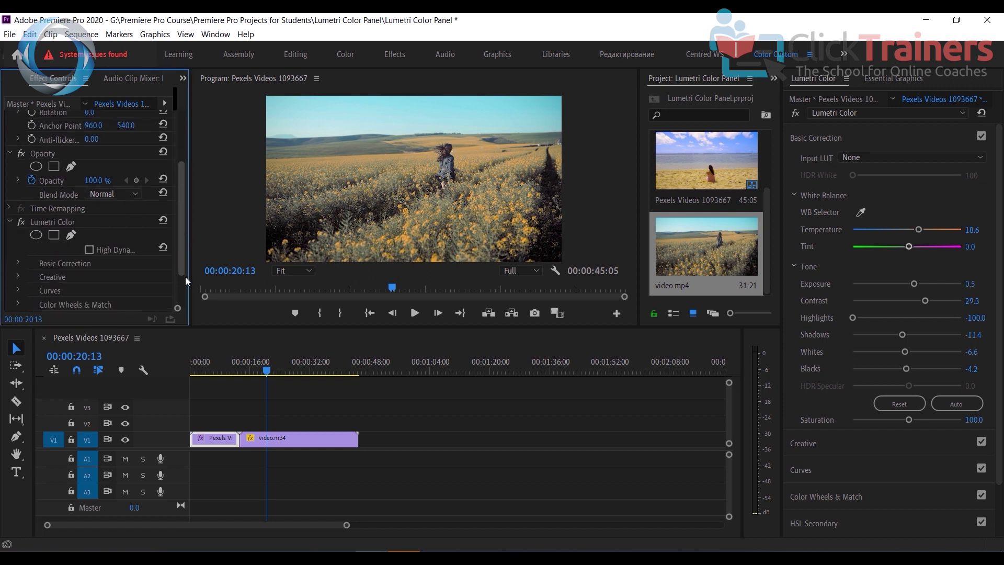
left_click(66, 167)
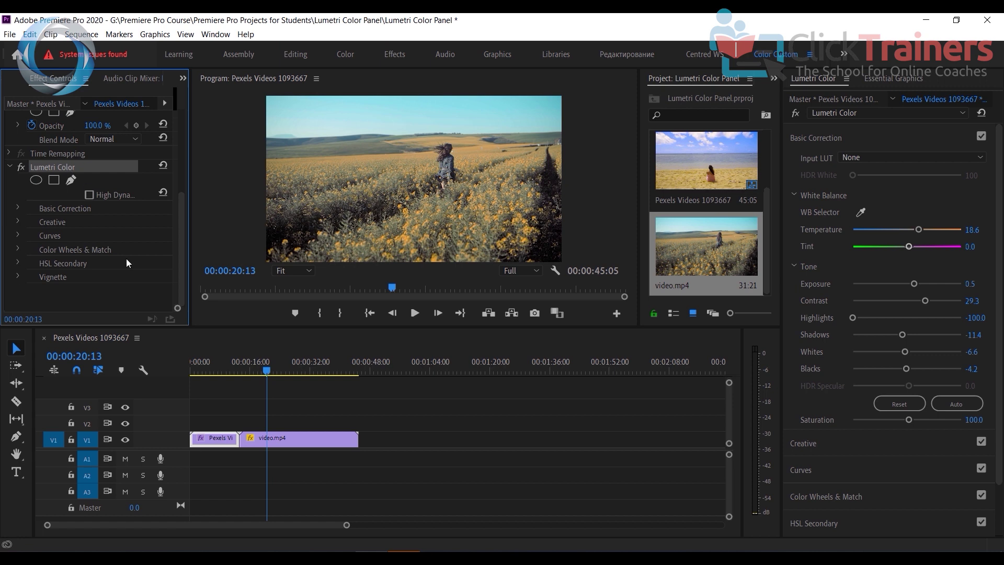
left_click(318, 443)
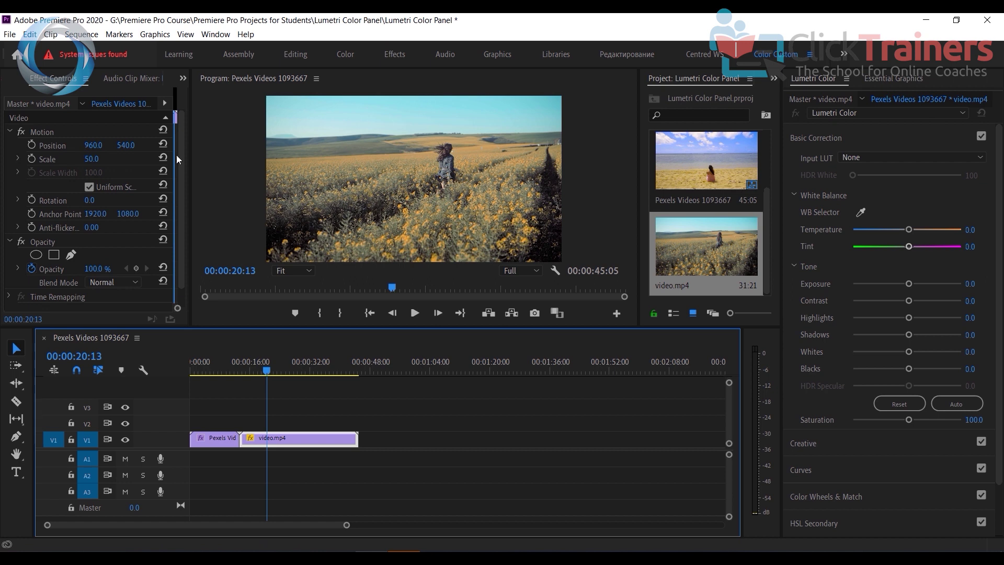
scroll(184, 251, "down", 1)
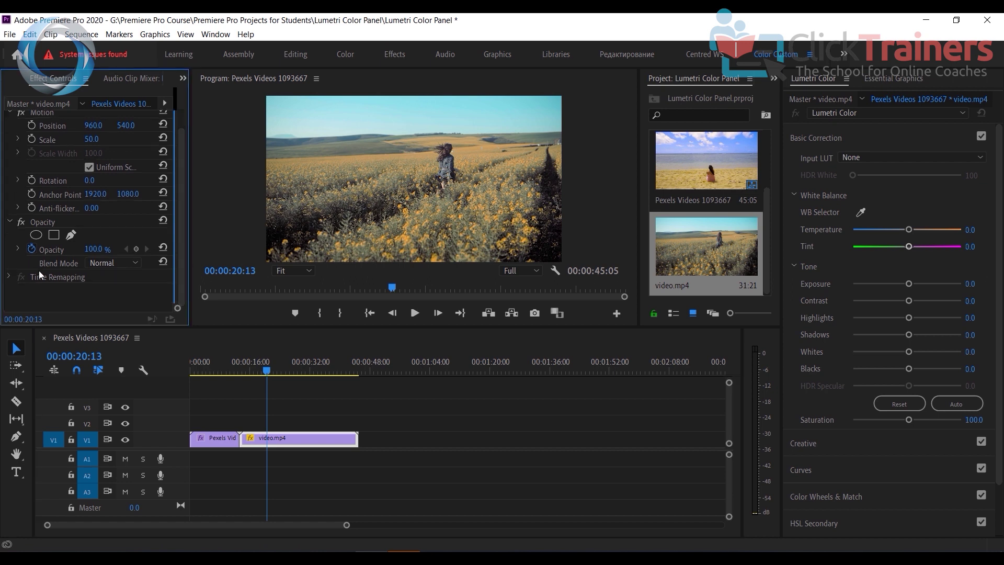
key("ctrl+v")
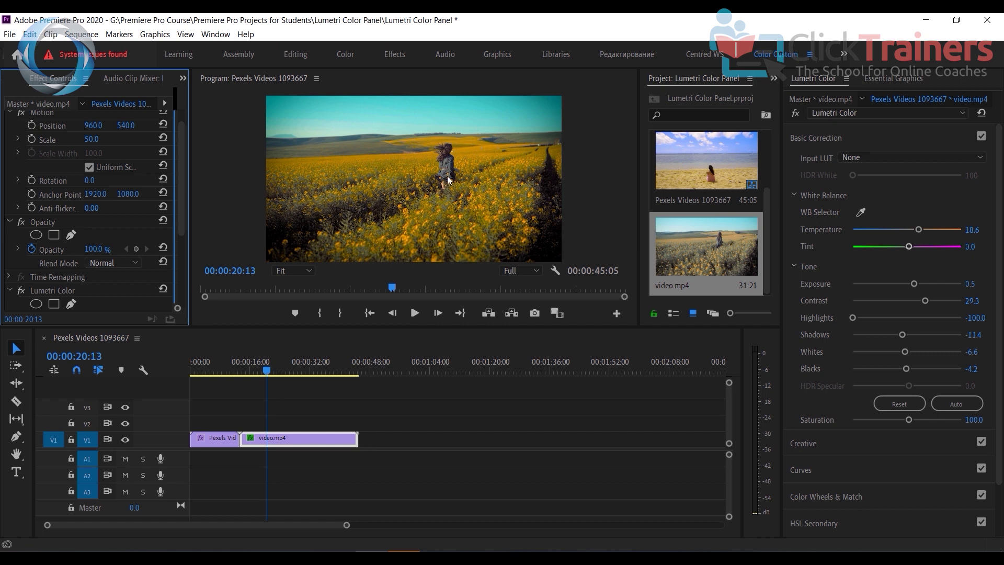
- Compare the Lumetri settings of both clips, play the field clip with the pasted grade, and return the playhead to the beach clip
left_click(220, 439)
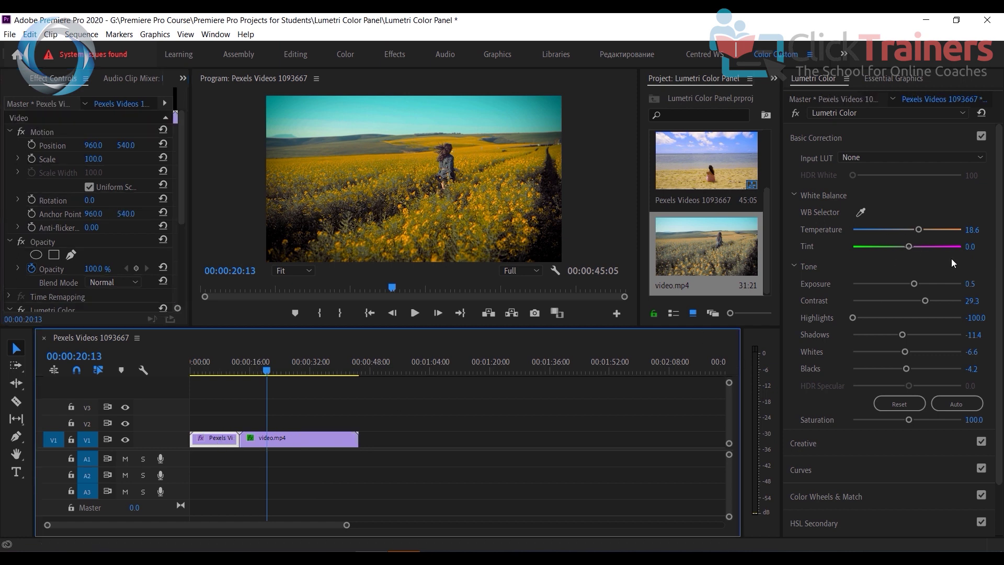
left_click(316, 439)
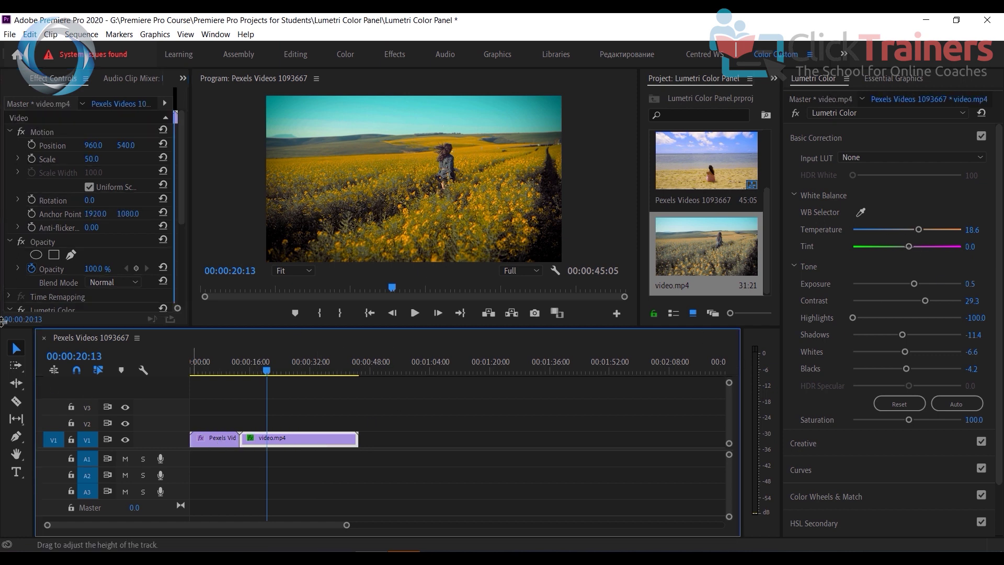
left_click(415, 313)
scroll(52, 210, "down", 5)
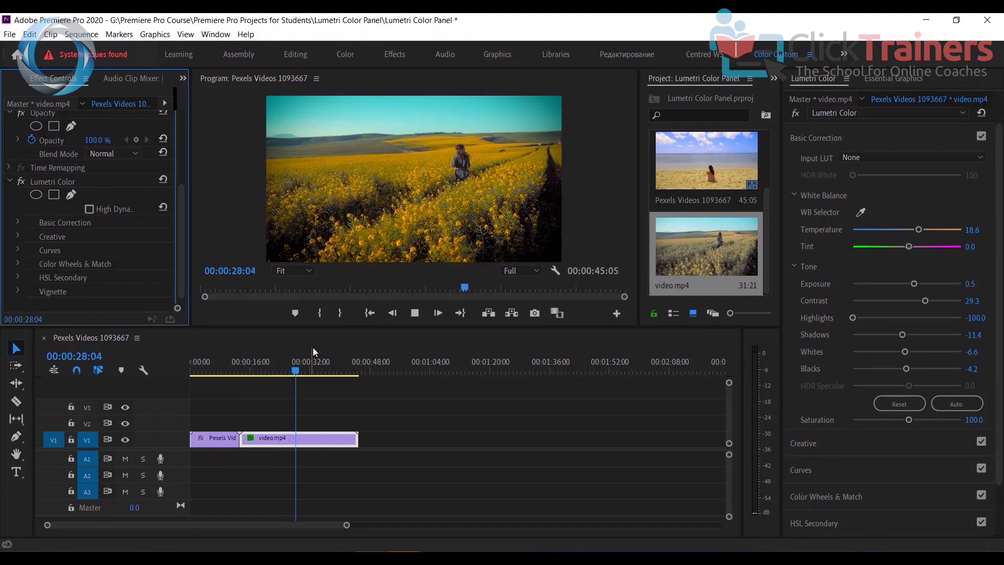
left_click(415, 313)
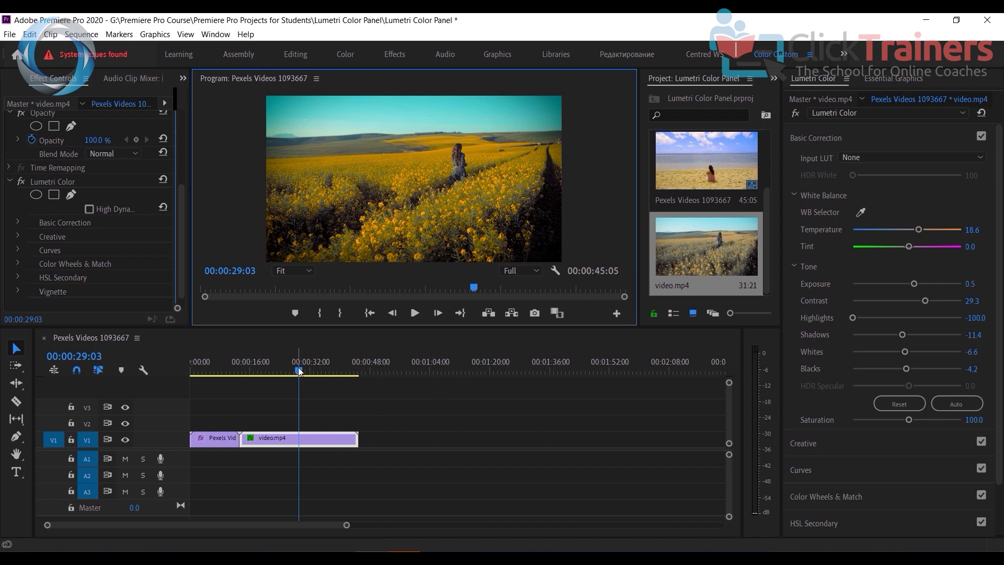
left_click_drag(293, 364, 212, 363)
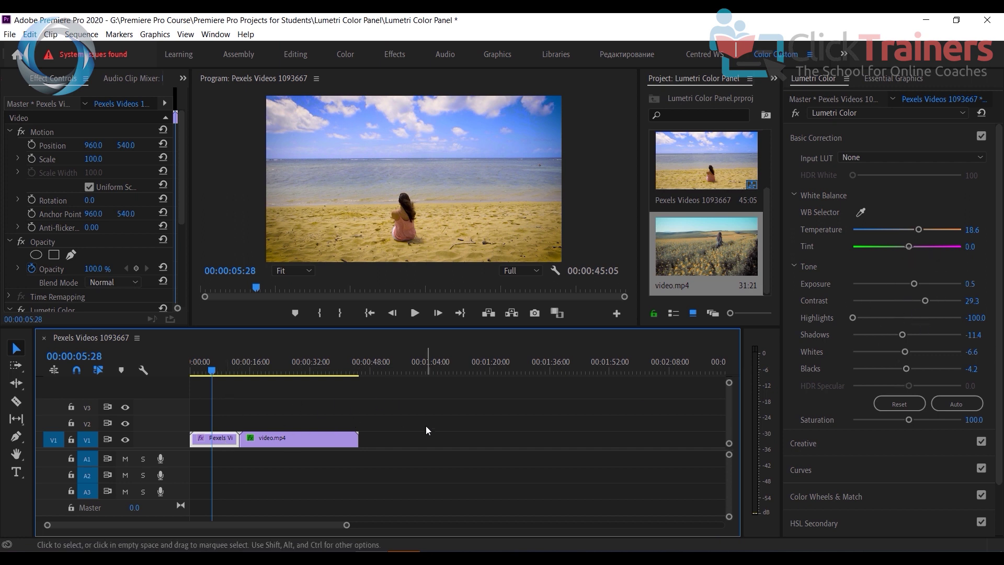
- Delete the Lumetri Color effect from video.mp4 and move the playhead back to the cut between the two clips
left_click(276, 438)
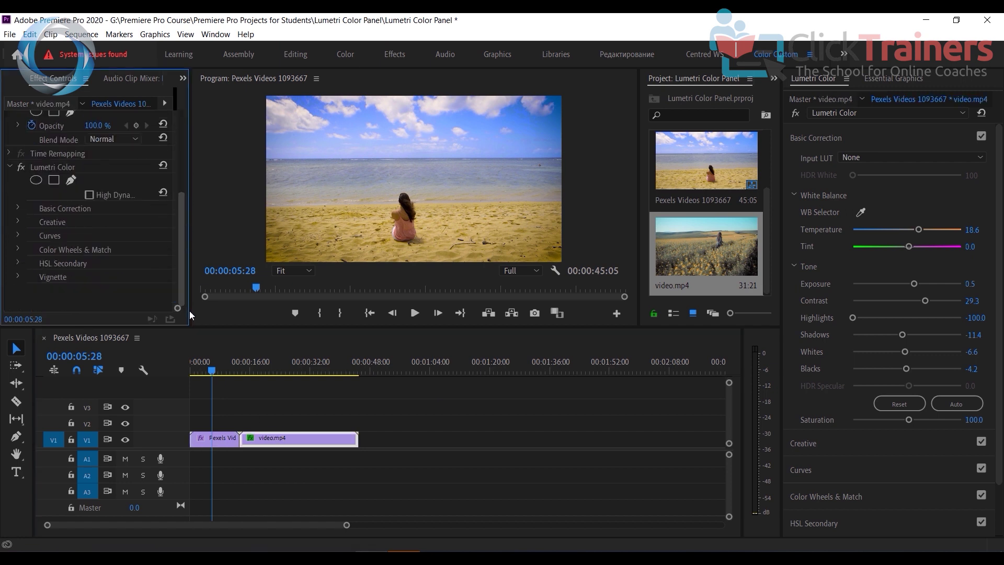
left_click(58, 167)
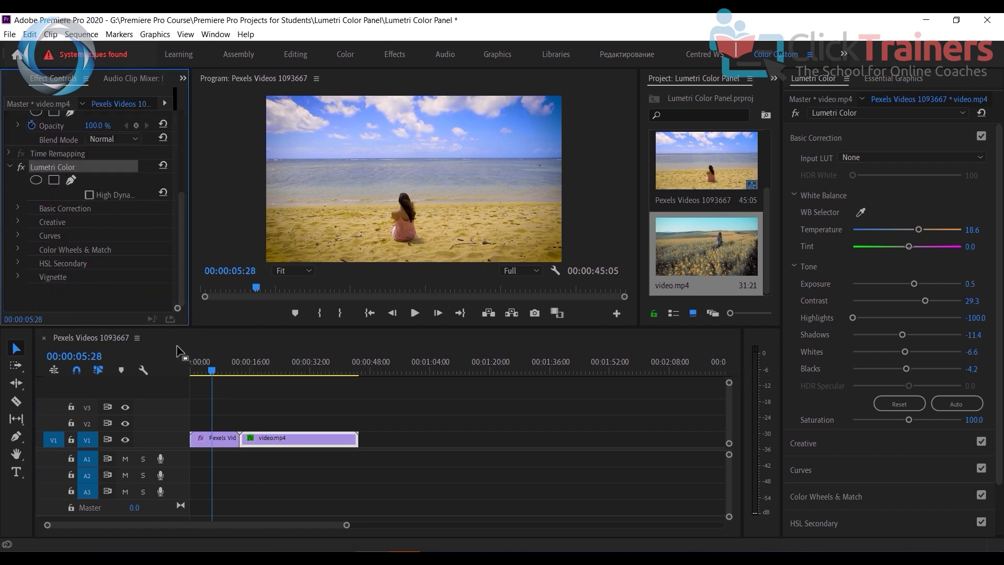
left_click_drag(214, 370, 271, 381)
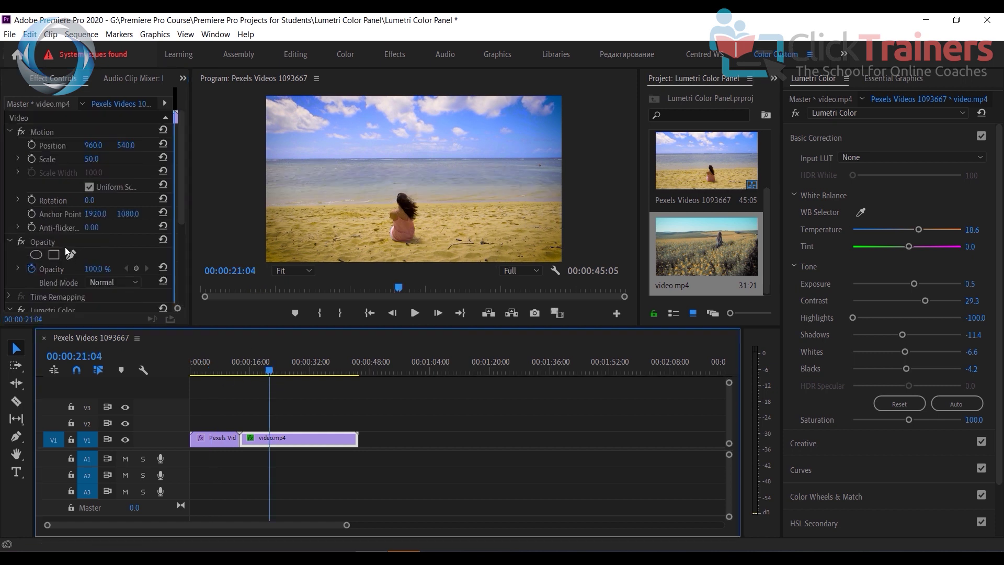
scroll(62, 246, "up", 3)
scroll(66, 252, "down", 3)
left_click(50, 180)
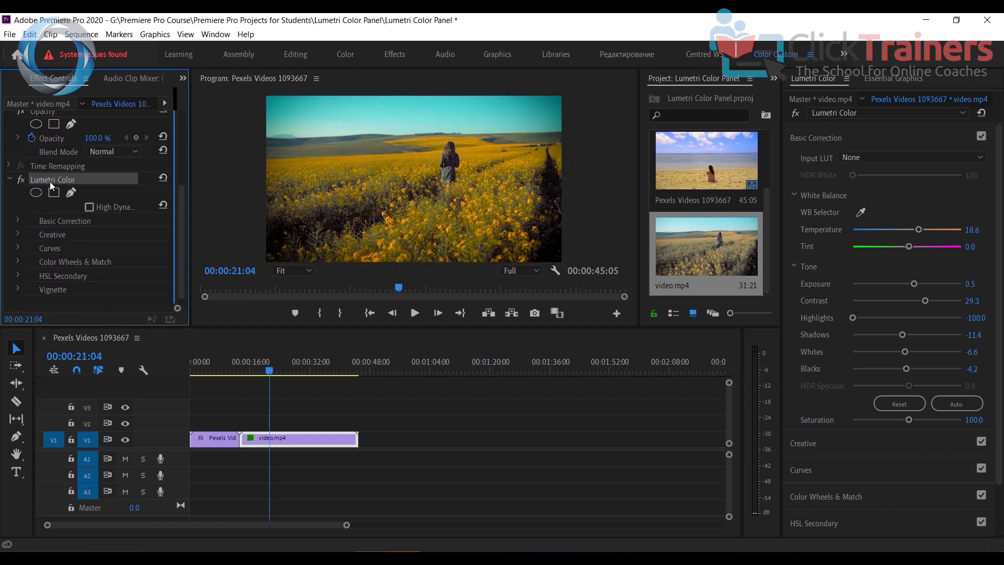
key("Delete")
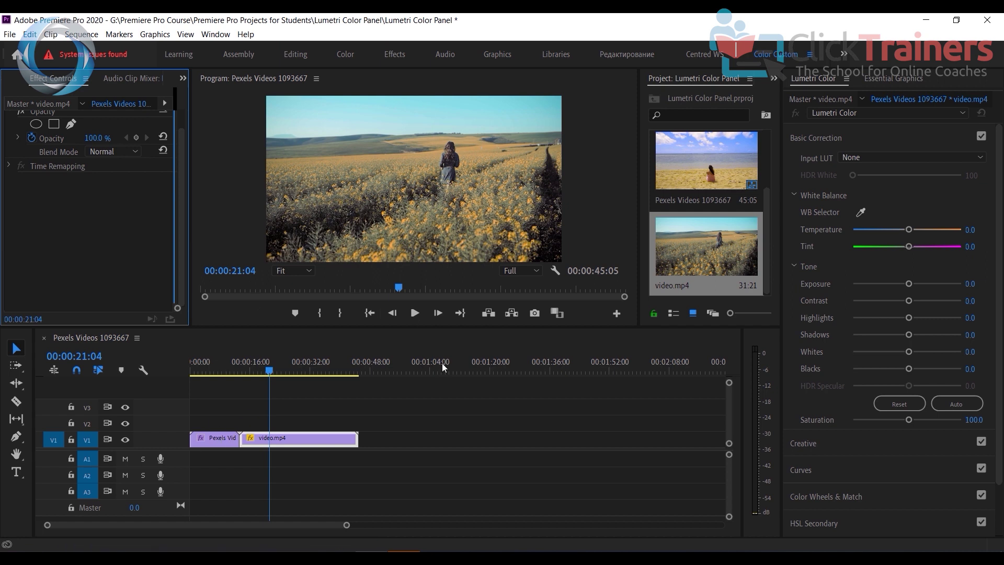
left_click_drag(271, 369, 241, 371)
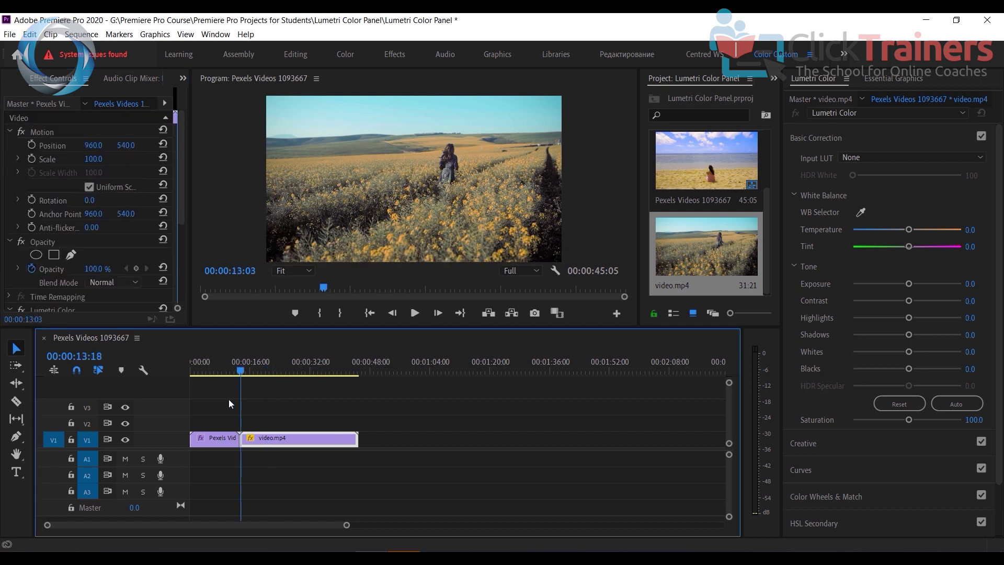
- Show the Lumetri settings of the beach clip, then deselect it and return the playhead to the start of the sequence
left_click(216, 440)
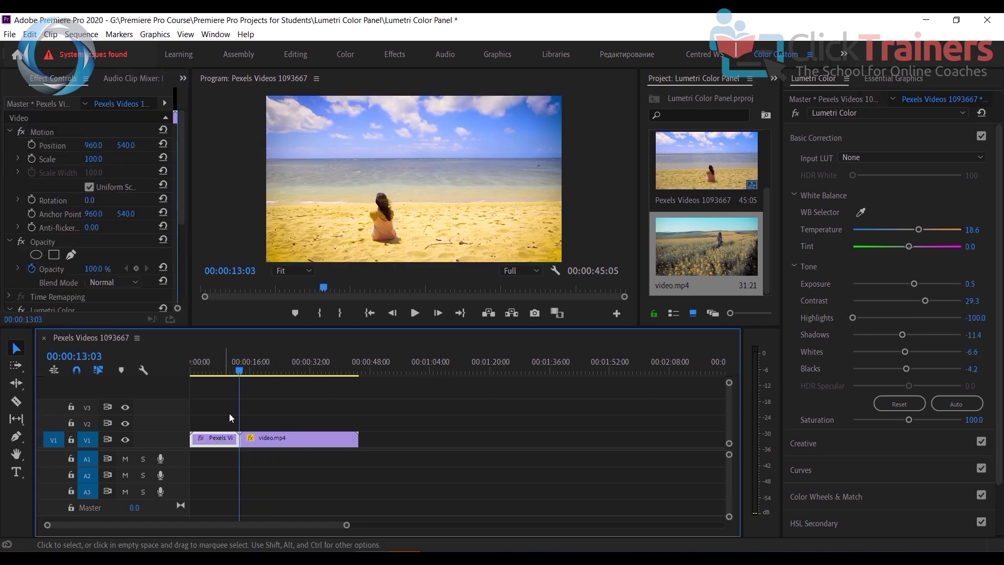
left_click(224, 371)
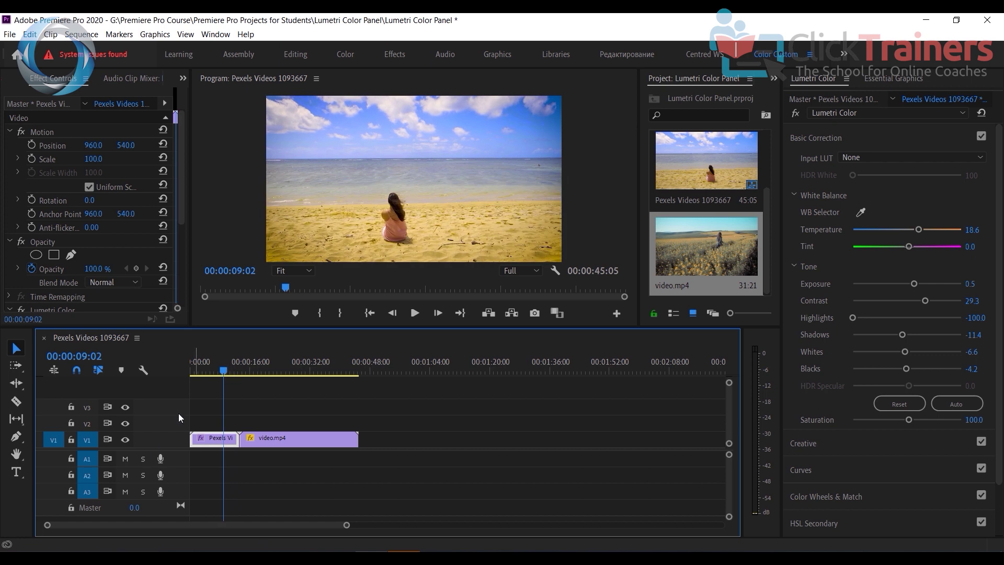
left_click(402, 387)
key("Home")
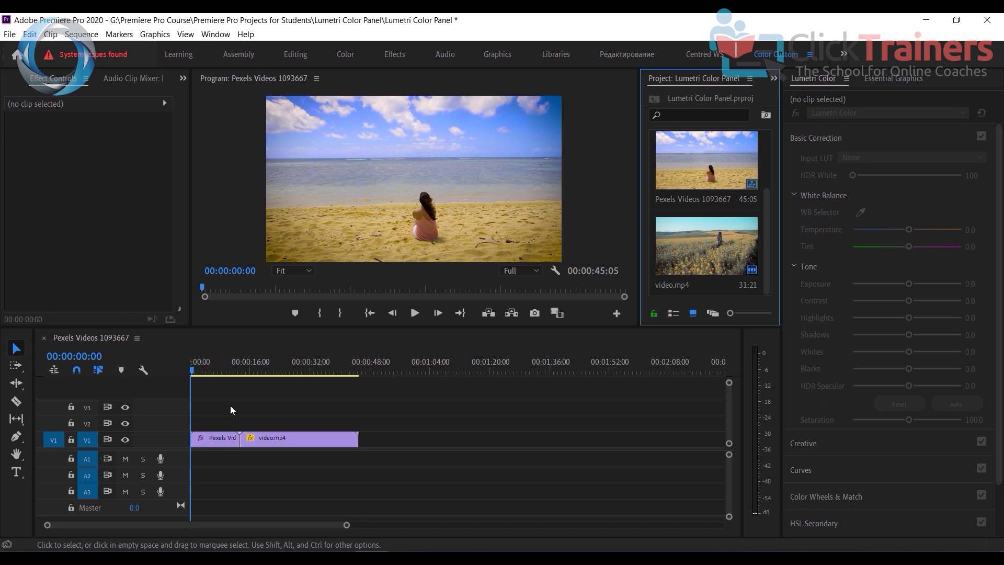
- Check whether a new adjustment layer can be created with the Project panel active and with the timeline active
left_click(261, 396)
left_click(691, 79)
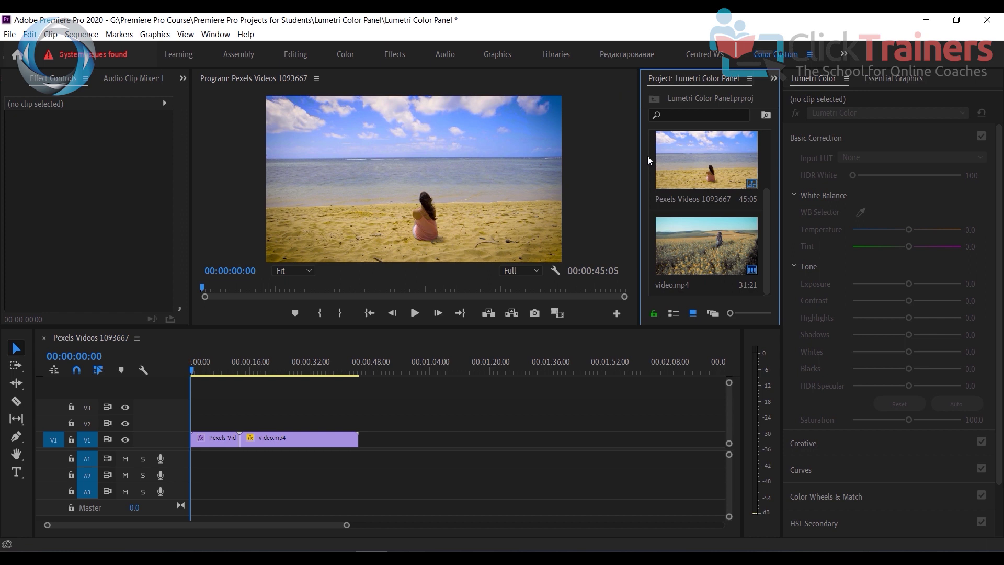
left_click(10, 34)
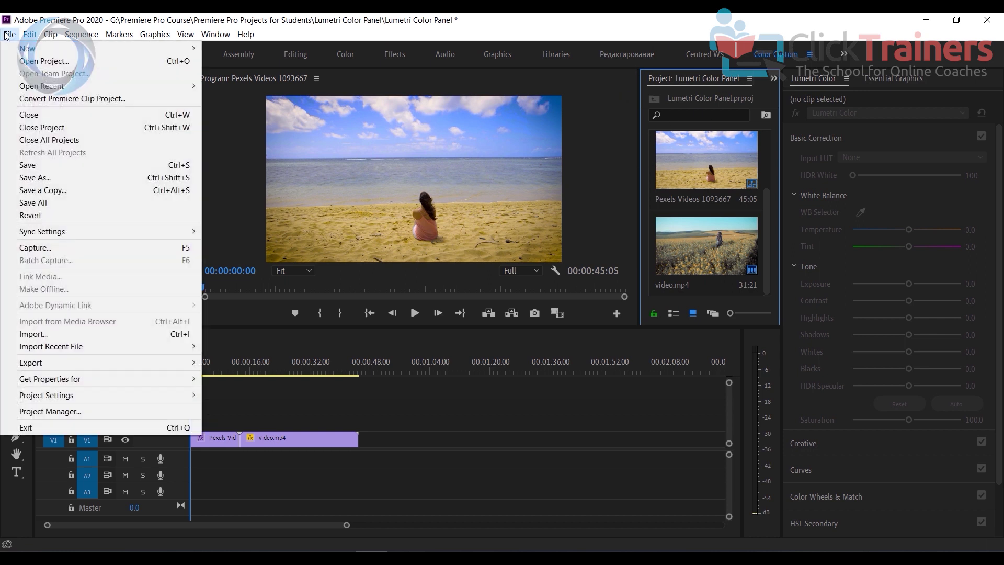
left_click(350, 78)
left_click(9, 35)
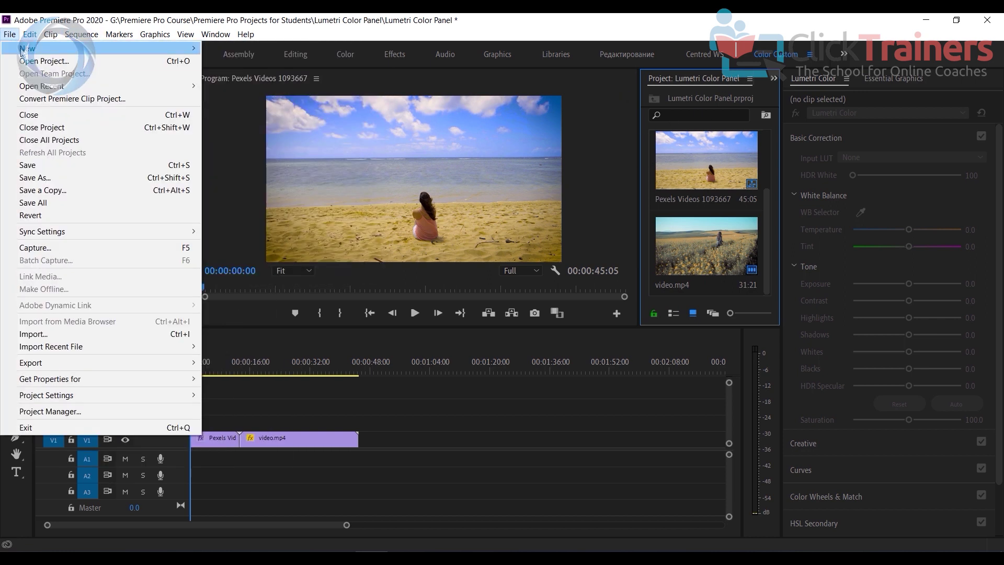
left_click(155, 34)
left_click(10, 34)
mouse_move(104, 48)
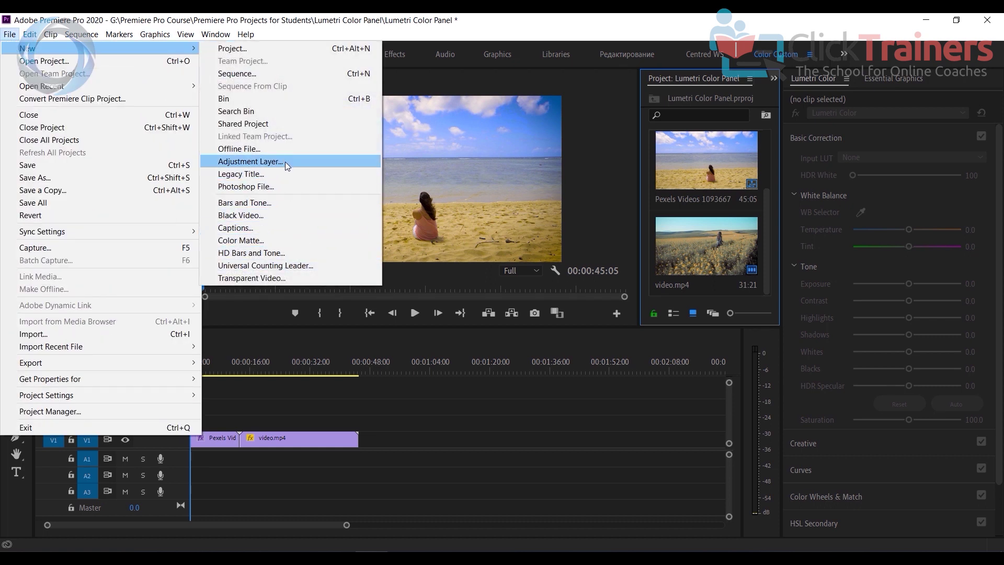
left_click(691, 78)
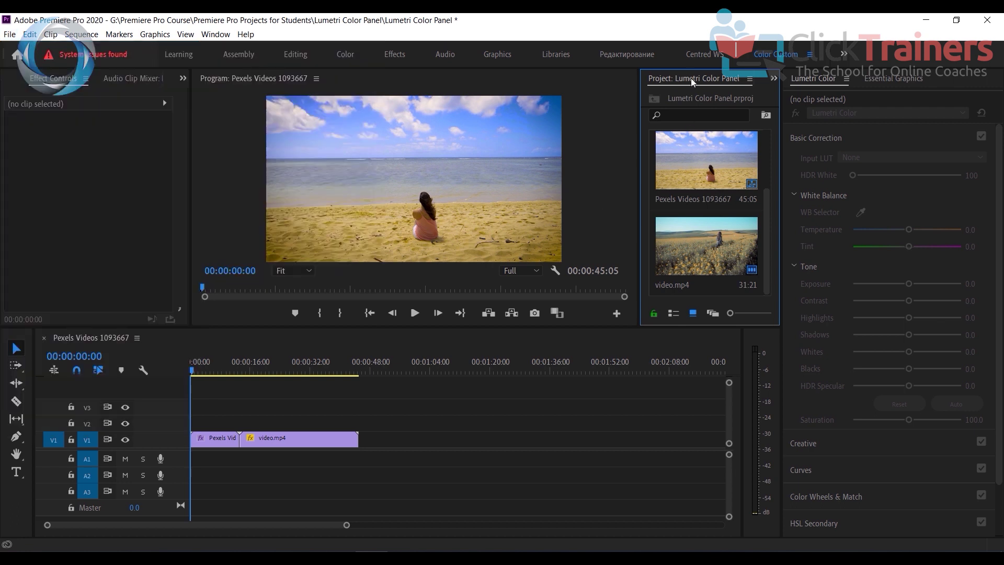
left_click(262, 403)
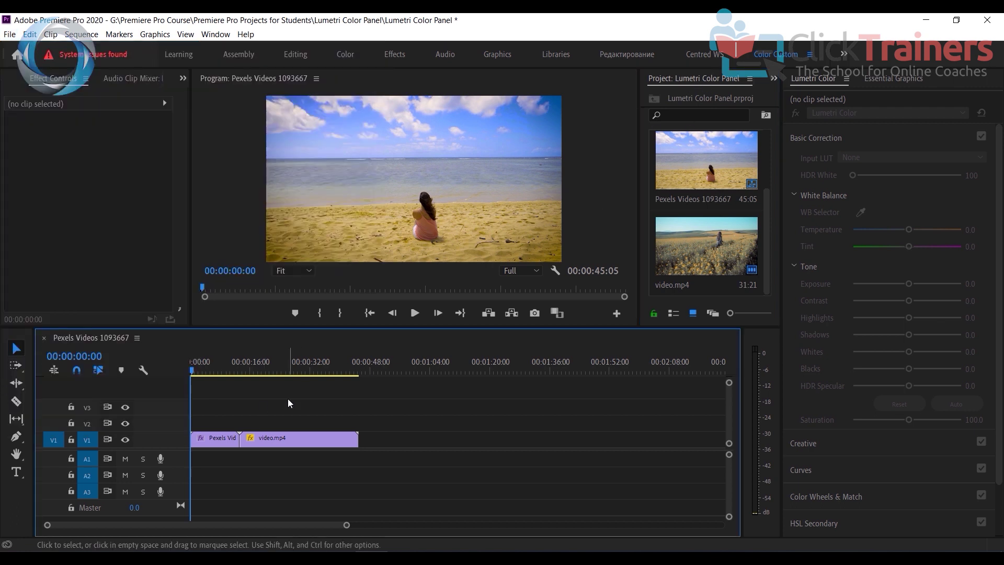
left_click(9, 34)
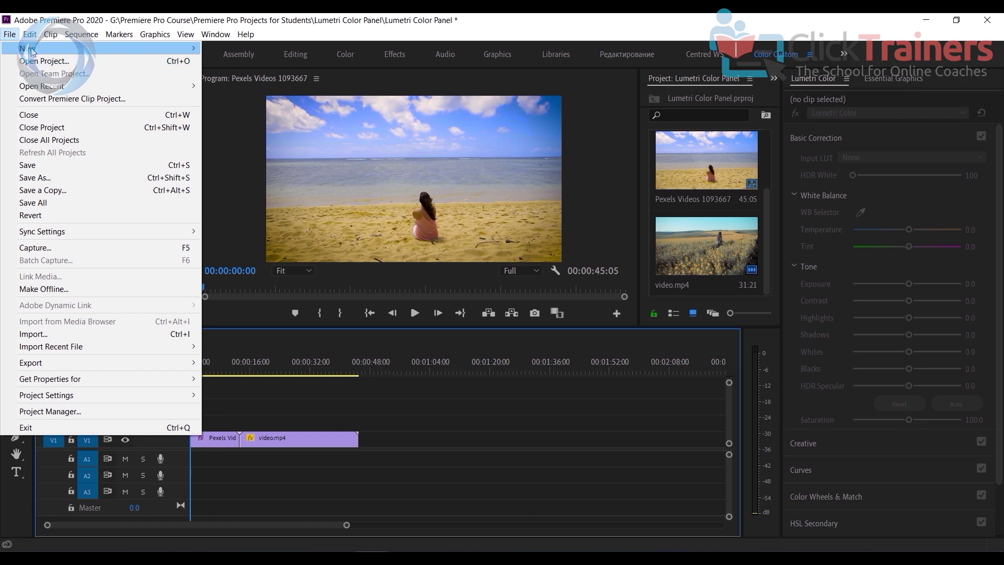
mouse_move(32, 50)
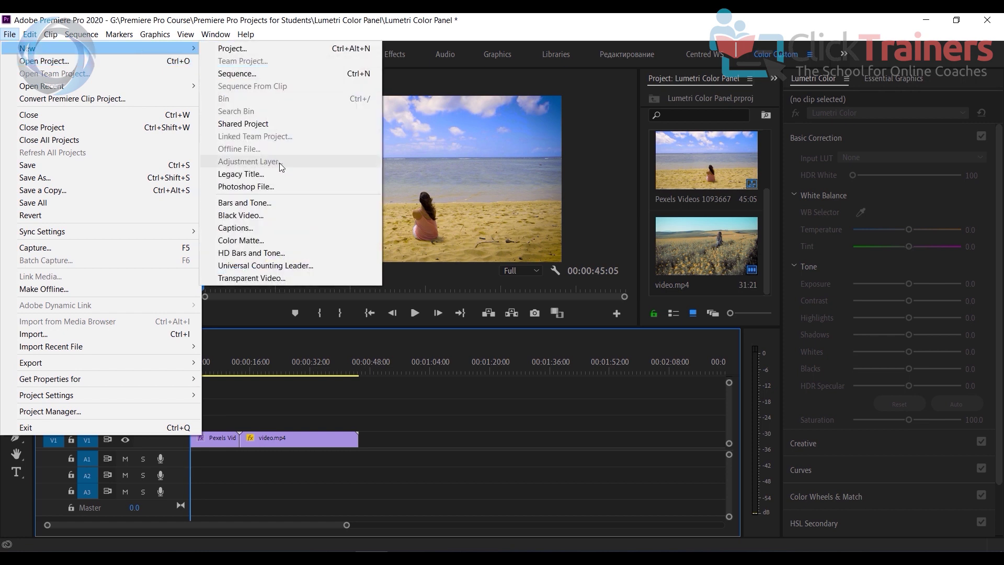
- Create a new 1920 x 1080 adjustment layer in the project with a timebase of 24.00 fps
left_click(674, 78)
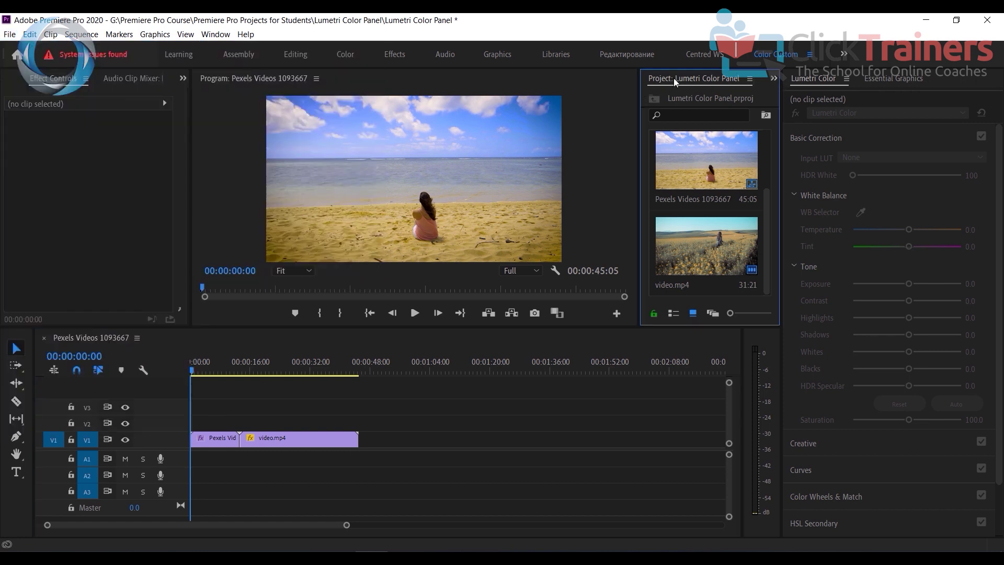
left_click(9, 34)
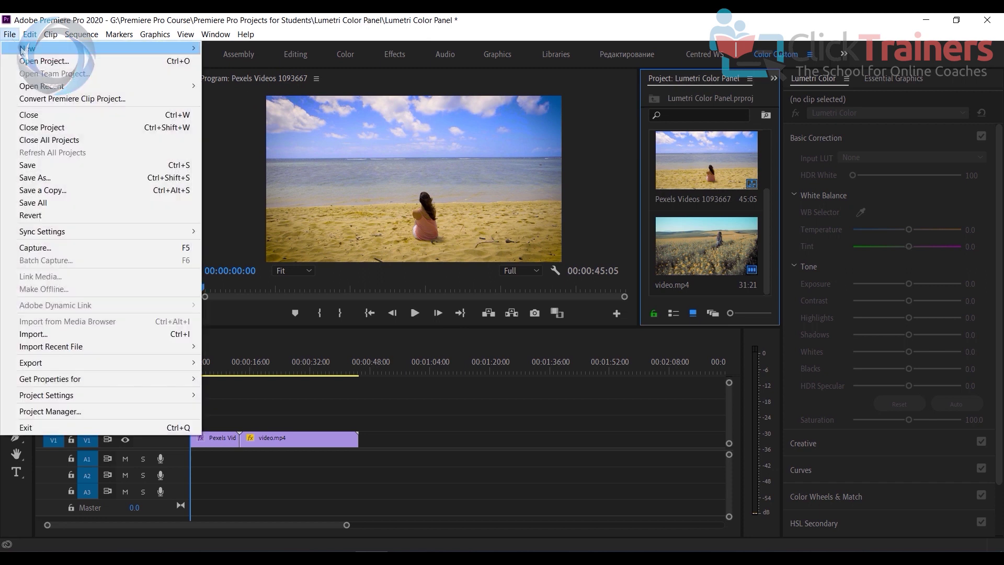
mouse_move(22, 50)
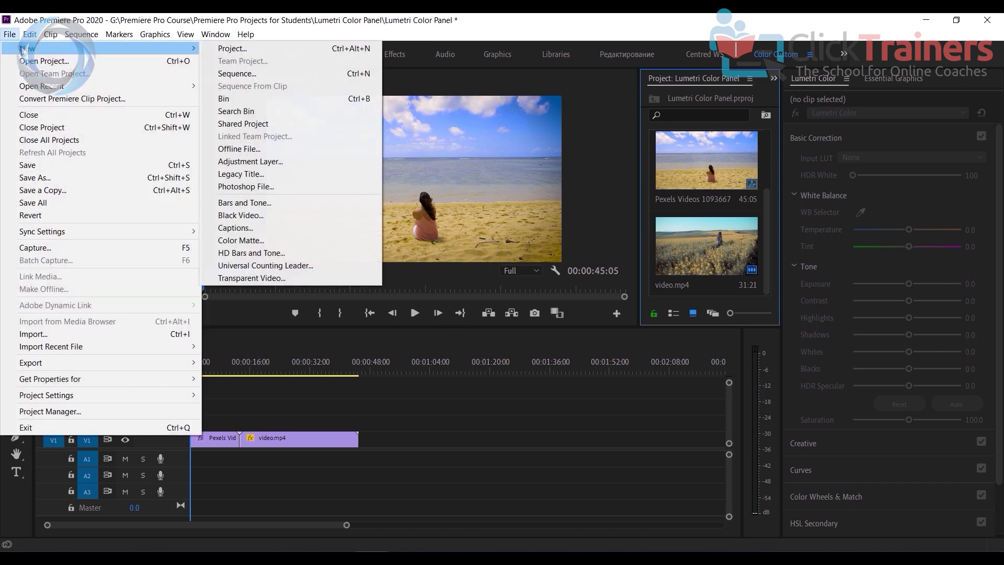
left_click(294, 161)
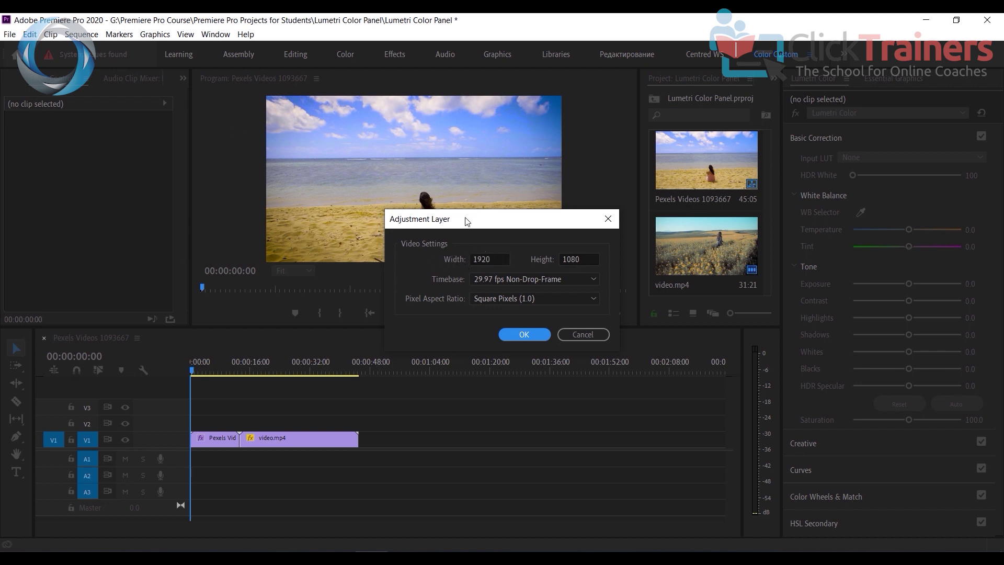
left_click(507, 281)
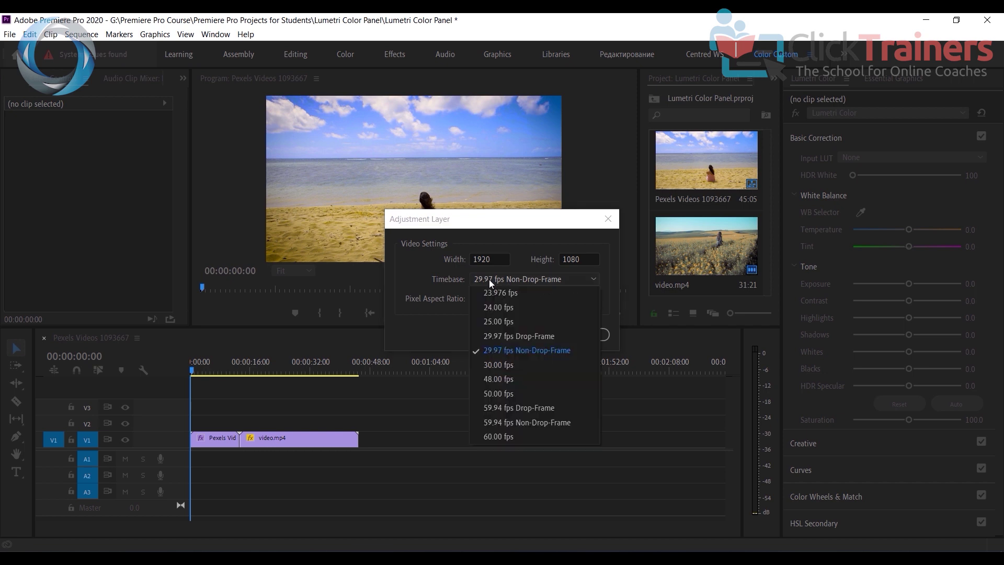
left_click(497, 316)
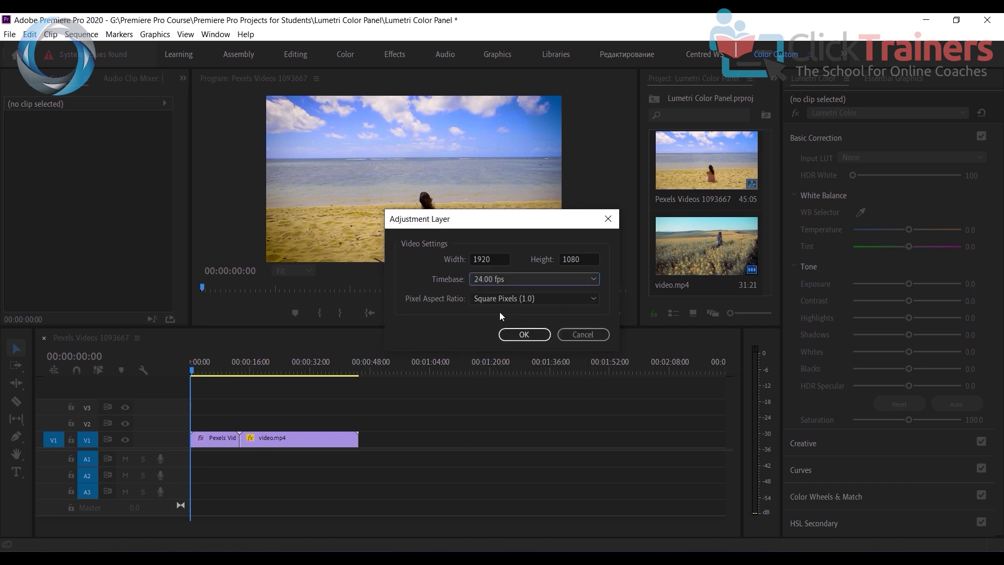
left_click(523, 336)
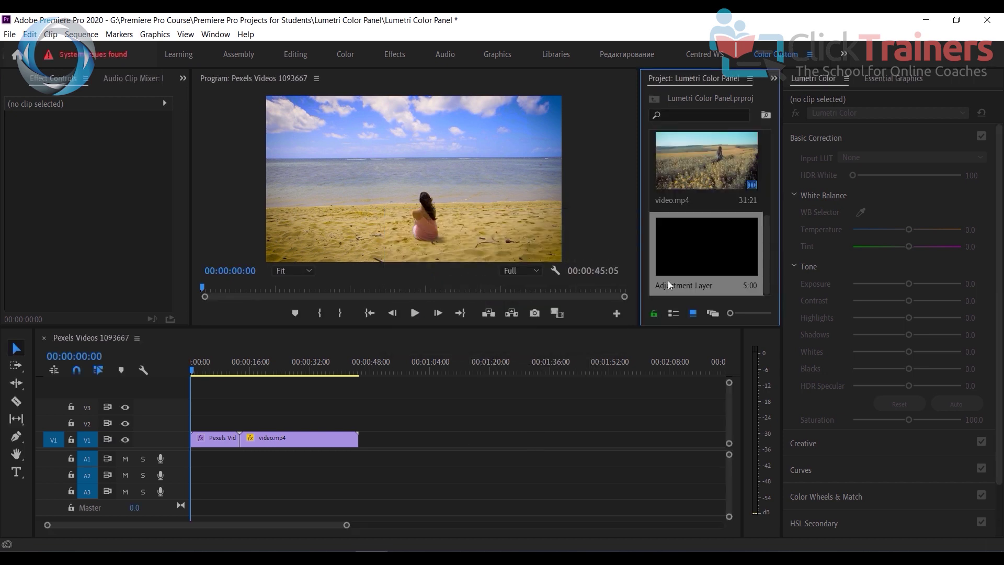
- Place the adjustment layer on V2 at the sequence start and extend it to the end of video.mp4
left_click_drag(320, 369, 201, 429)
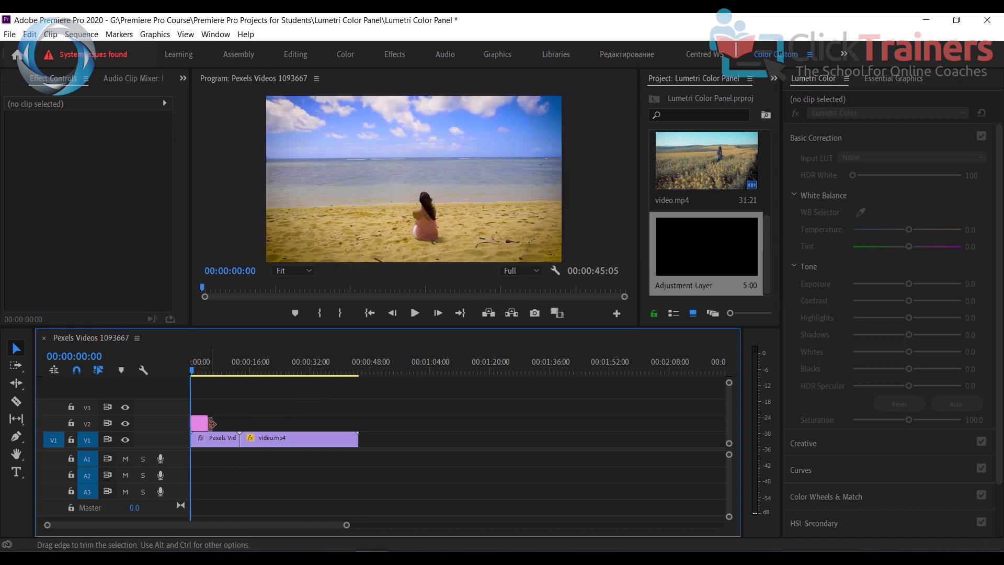
left_click_drag(204, 421, 357, 421)
left_click(289, 421)
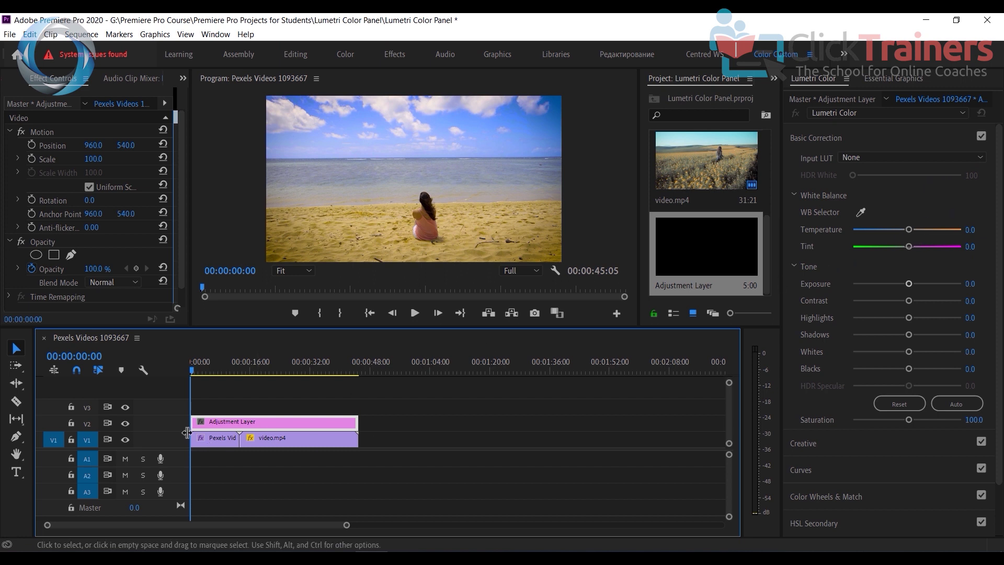
- Compare the Lumetri settings of the beach clip and the adjustment layer, and delete the Lumetri Color effect from the beach clip
left_click(206, 439)
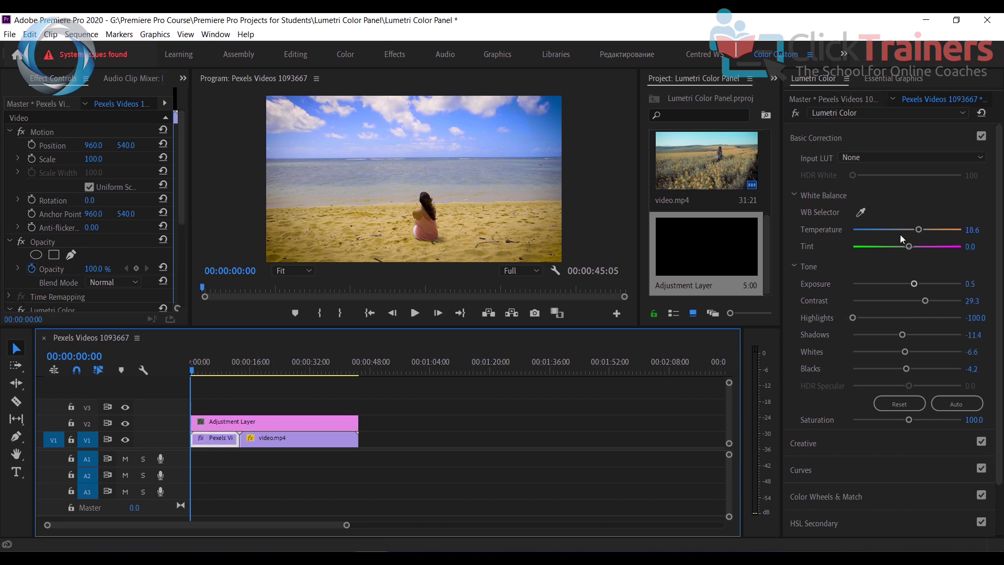
left_click(242, 425)
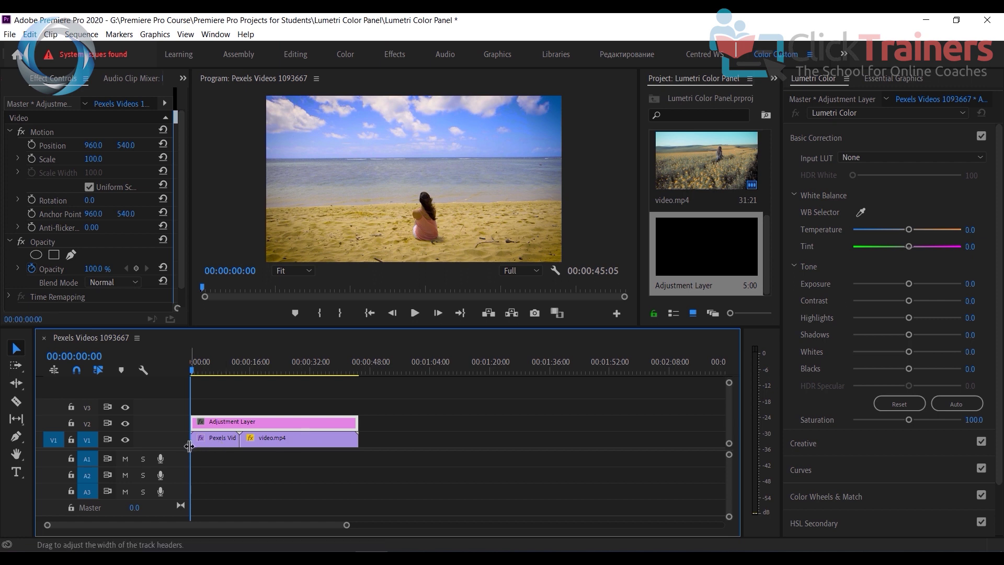
left_click(224, 439)
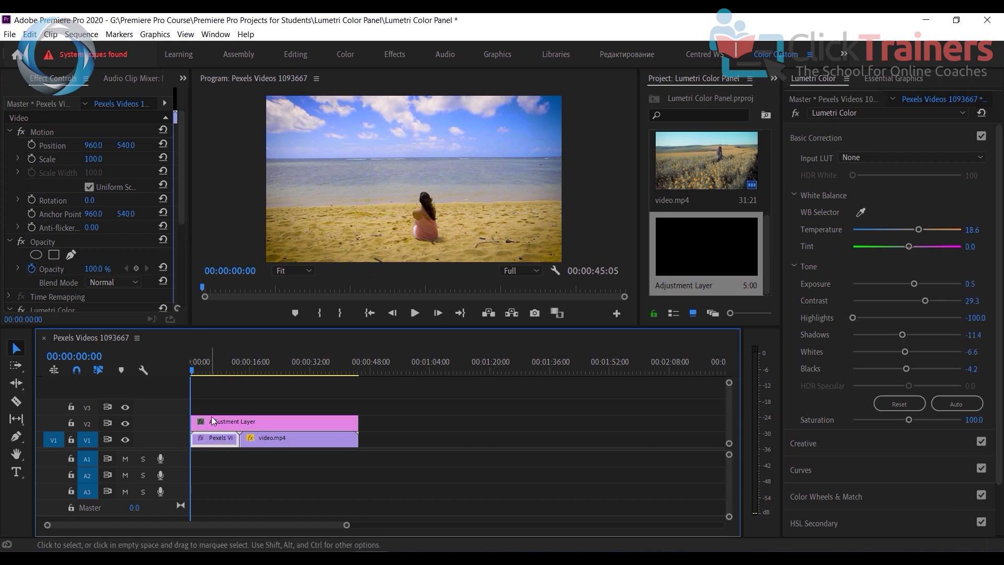
left_click_drag(181, 223, 181, 299)
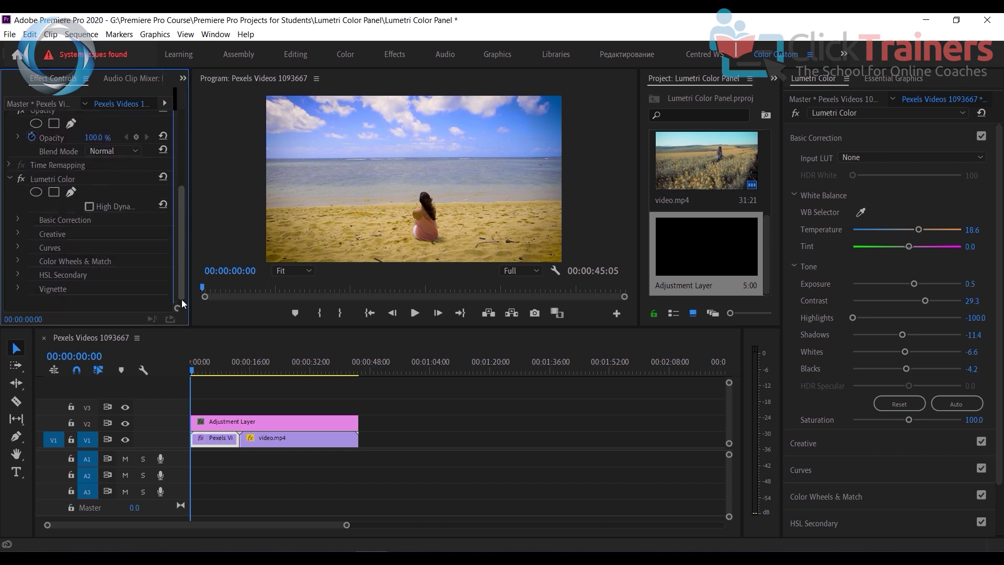
left_click(44, 177)
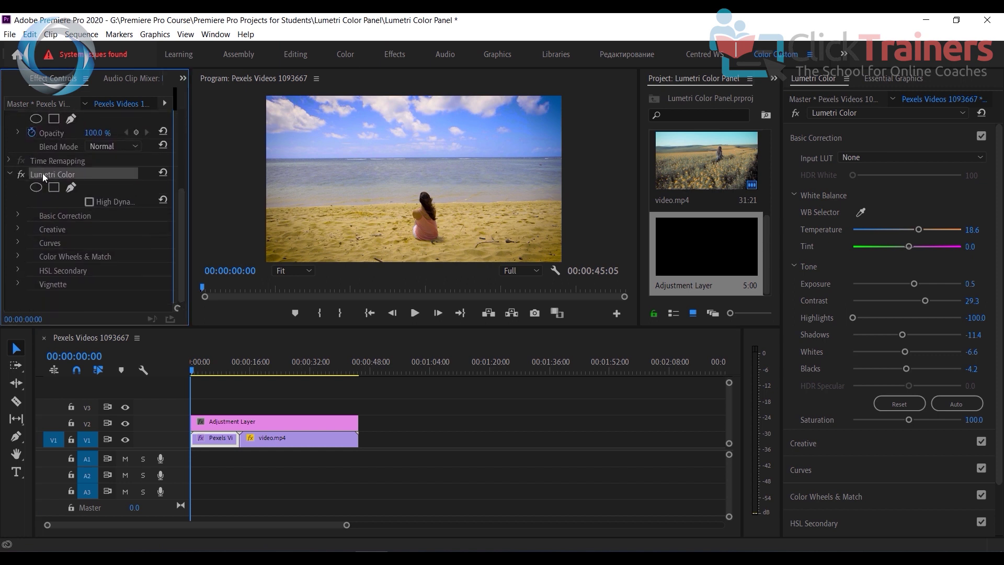
key("Delete")
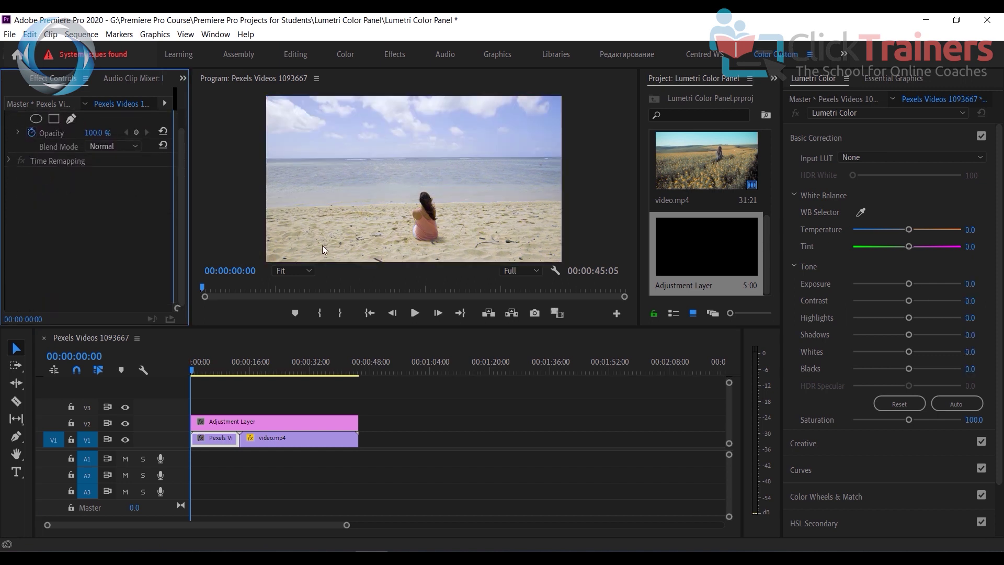
- Move video.mp4 along V1 to start at about 00:01:09, clear of the adjustment layer
left_click(253, 423)
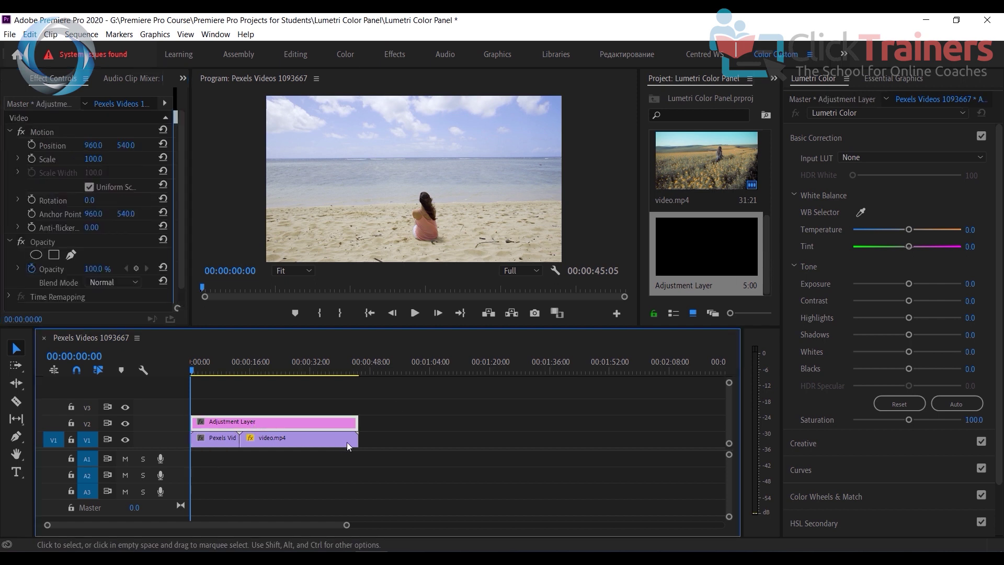
left_click_drag(325, 443, 533, 447)
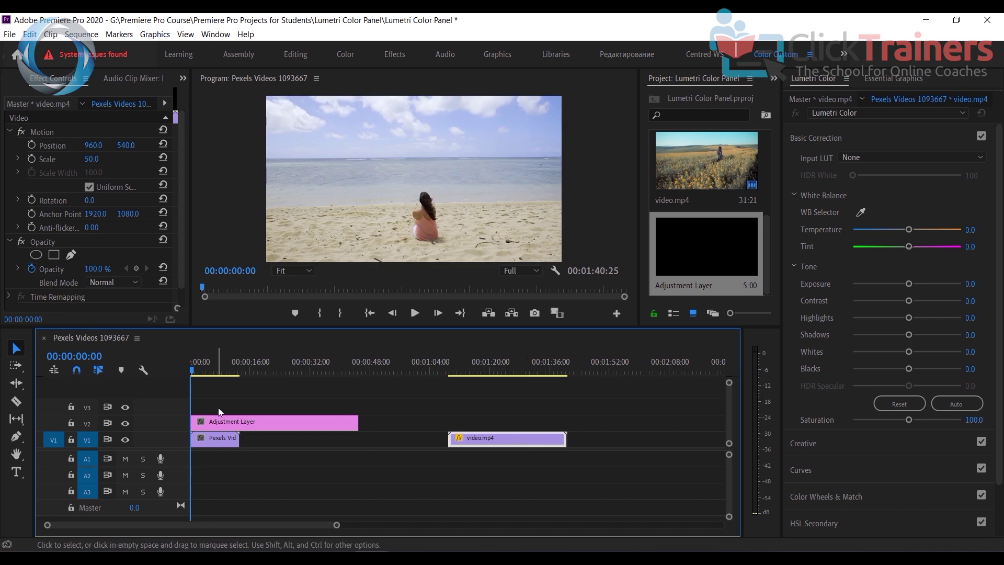
- Grade the adjustment layer with Highlights -74.9, Shadows -19.8 and Contrast 41.3, and shift its Temperature towards warm
left_click(262, 423)
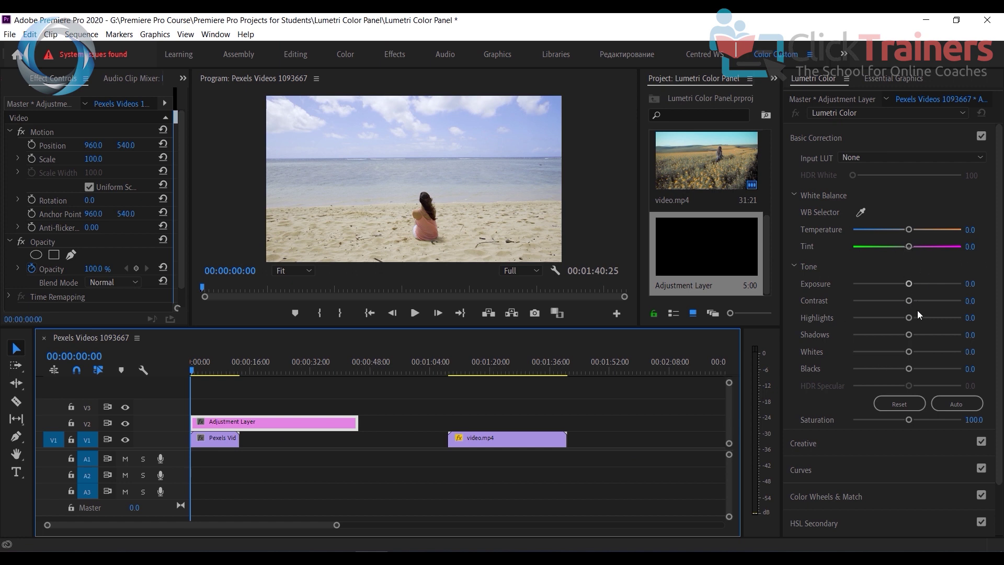
left_click_drag(909, 319, 896, 336)
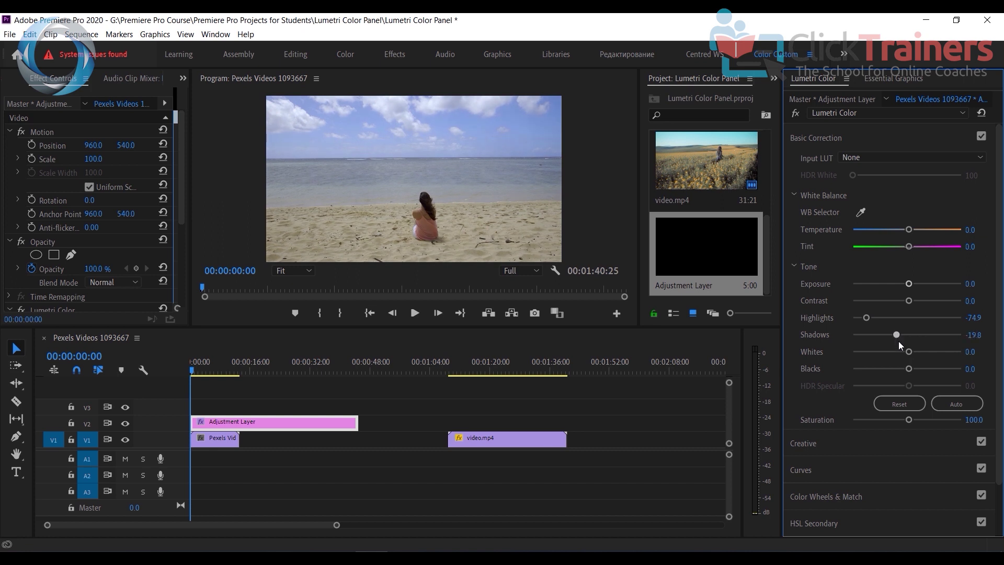
left_click_drag(911, 302, 929, 301)
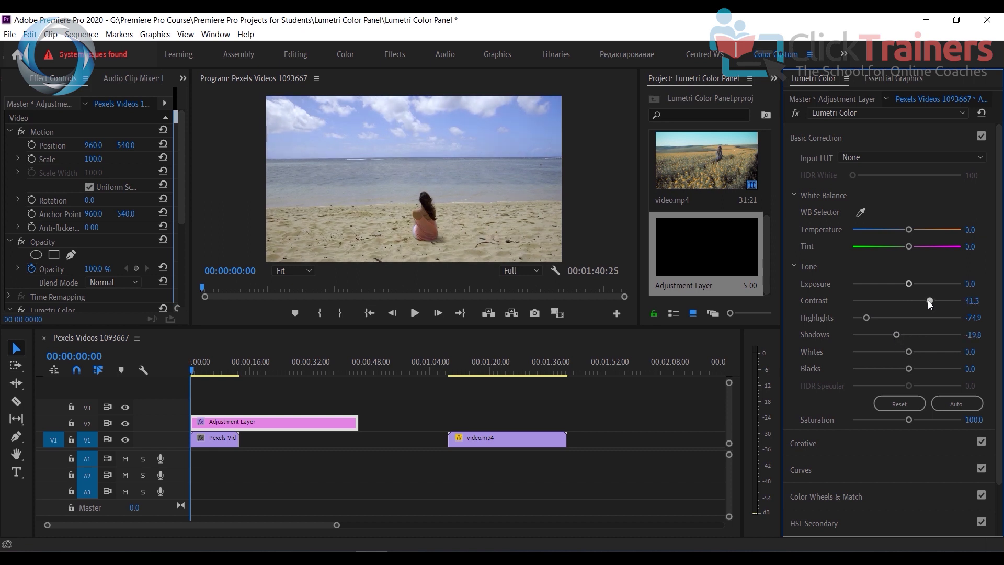
left_click_drag(910, 229, 923, 230)
- Sample the sky's blue for the adjustment layer's Hue vs Sat curve, raise its saturation, and select the beach clip for comparison
scroll(918, 447, "down", 2)
left_click(895, 421)
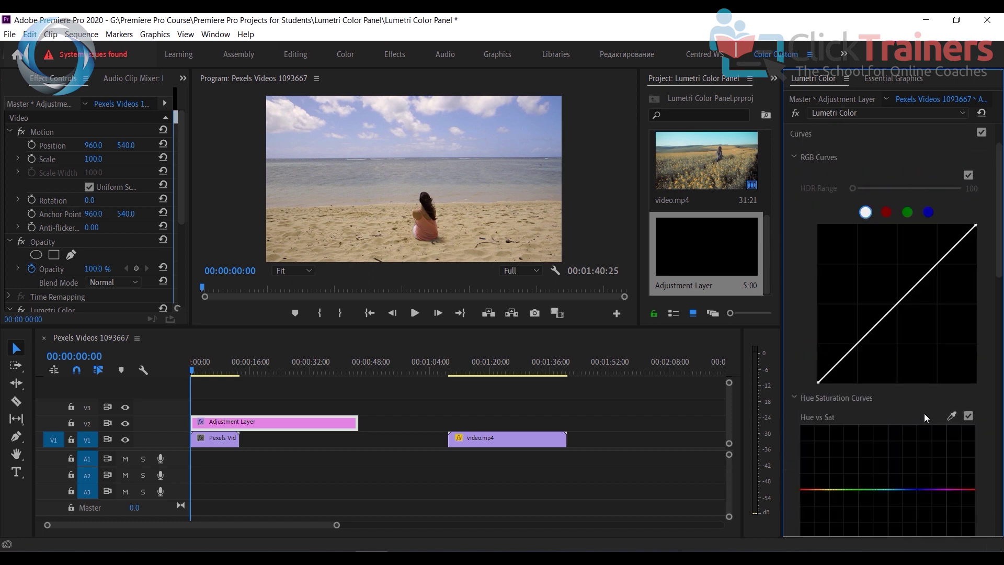
scroll(926, 411, "down", 2)
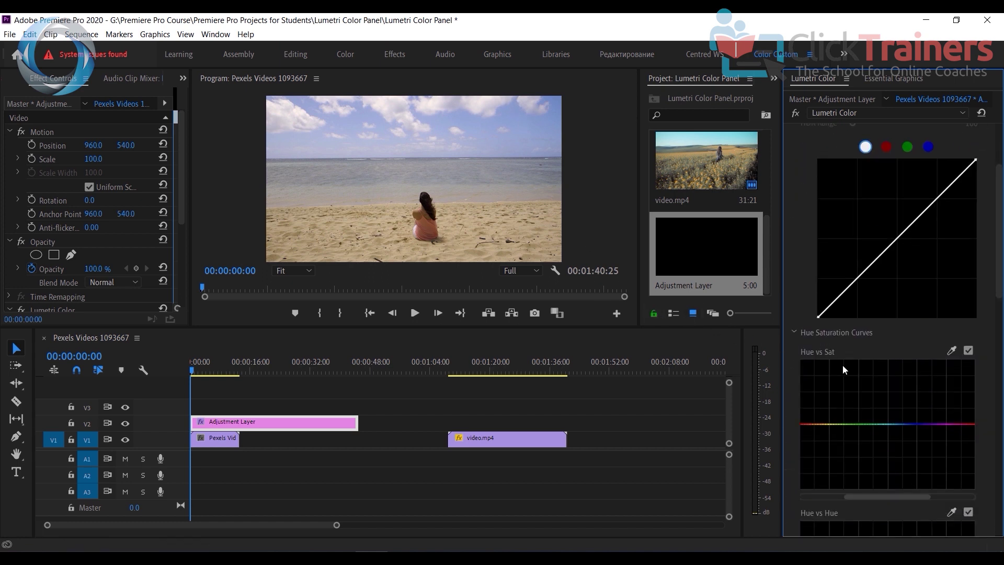
left_click(949, 350)
left_click(472, 121)
left_click_drag(912, 424, 911, 400)
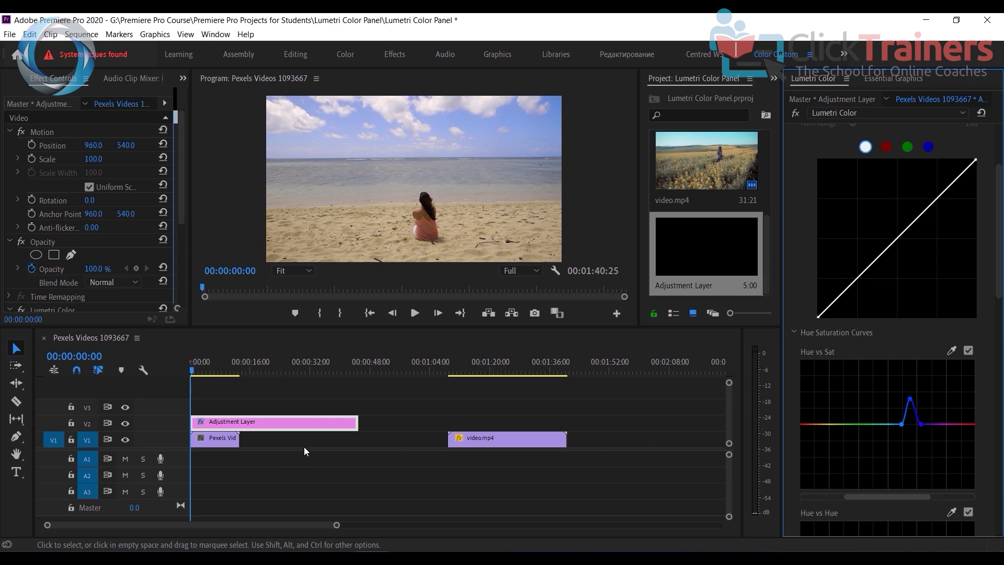
left_click(218, 440)
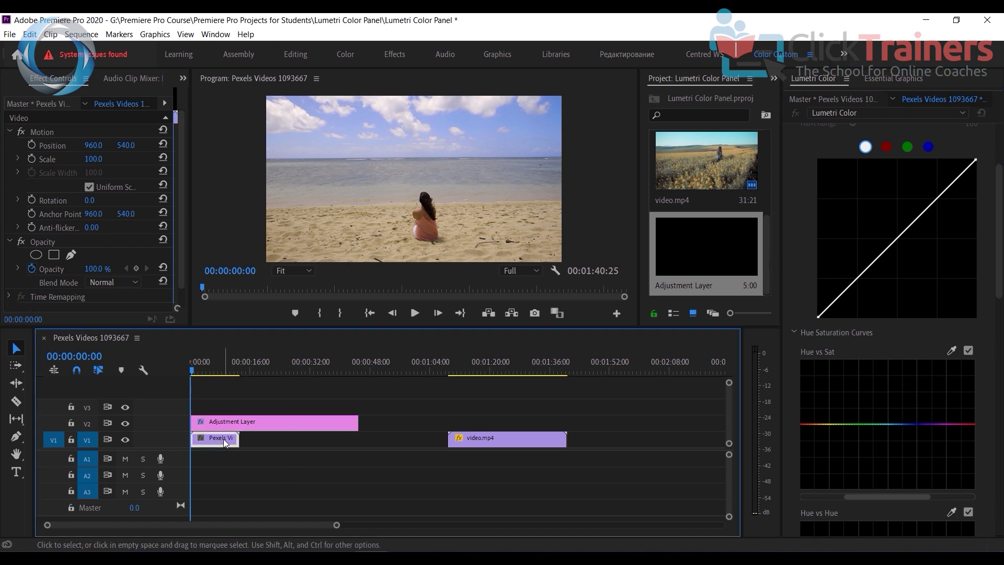
- Compare the effects applied to the beach clip with those on the adjustment layer
left_click(183, 243)
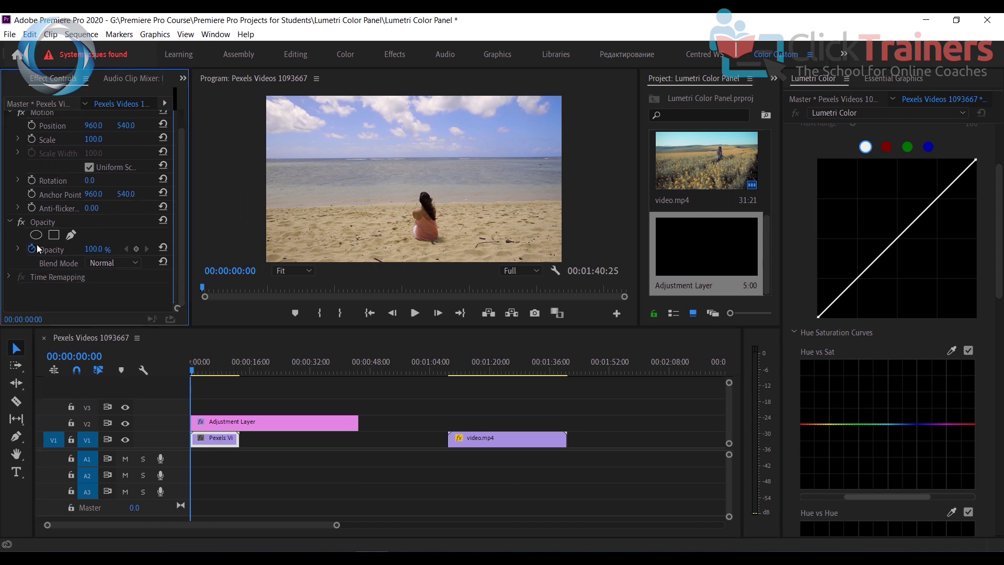
left_click(274, 422)
left_click_drag(180, 238, 189, 303)
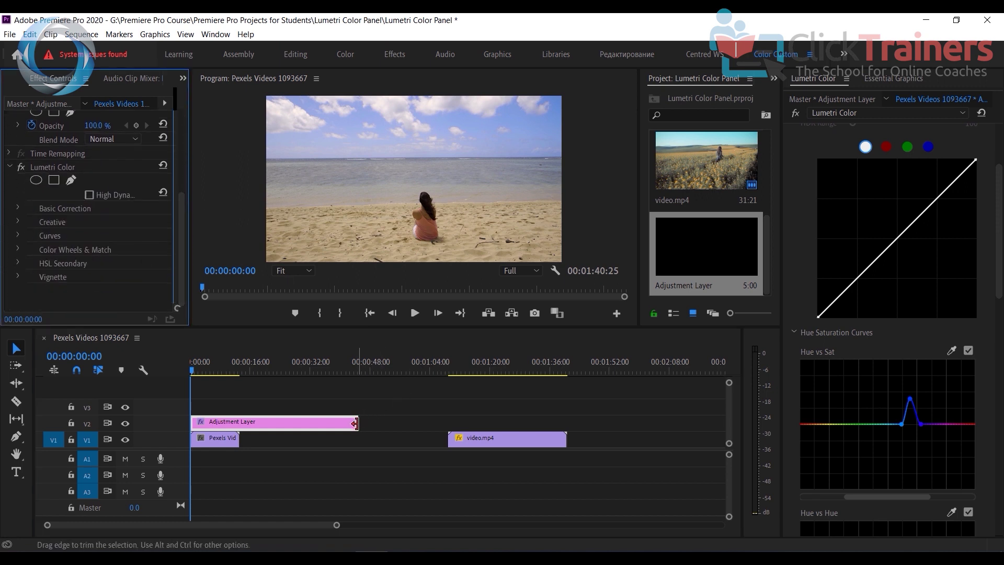
- Place video.mp4 on V1 directly after the beach clip and extend the adjustment layer to about 00:00:49 to cover both clips
mouse_move(357, 422)
left_mouse_down()
mouse_move(480, 435)
mouse_move(265, 427)
mouse_move(357, 427)
left_mouse_up()
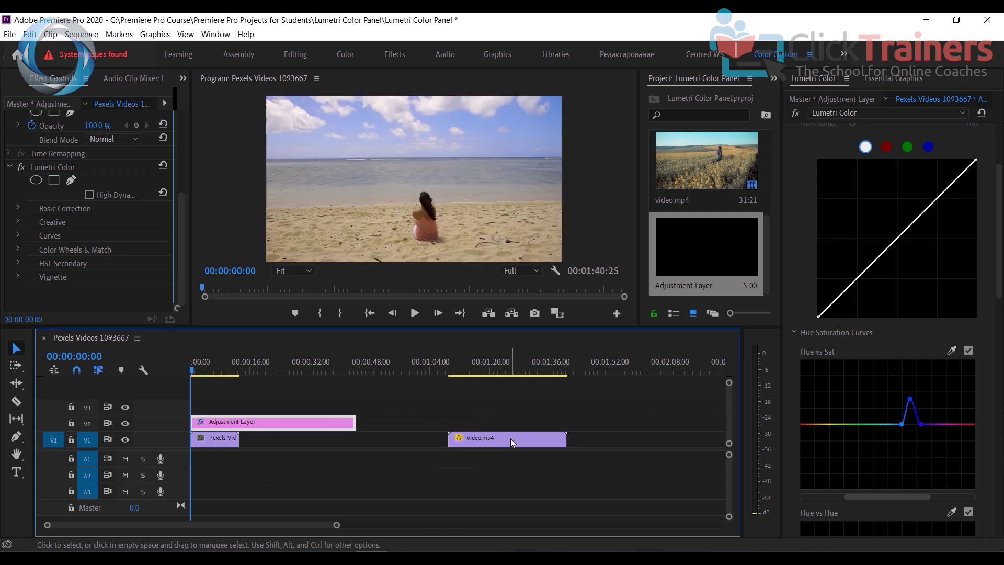
left_click(511, 440)
left_click(499, 369)
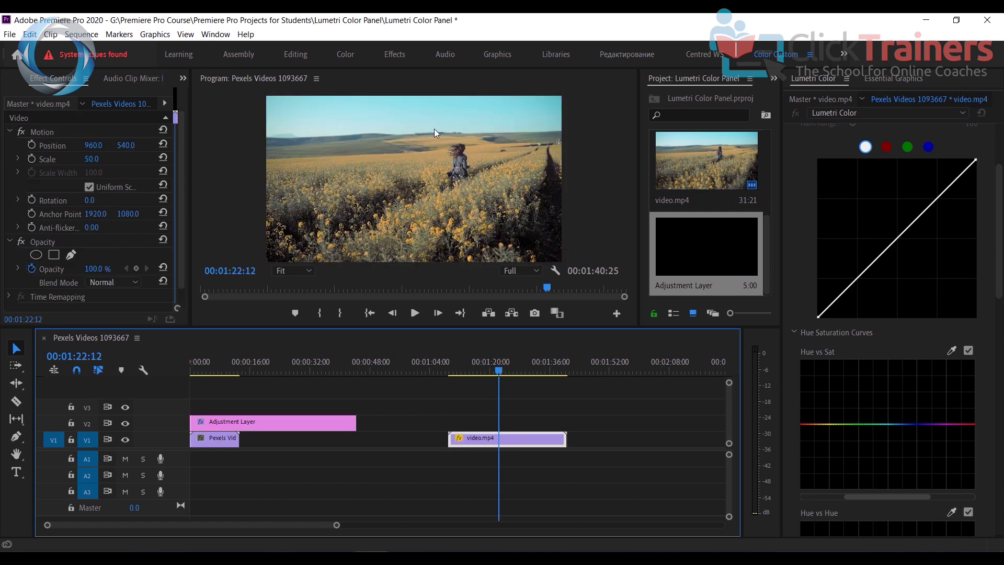
left_click_drag(529, 437, 368, 427)
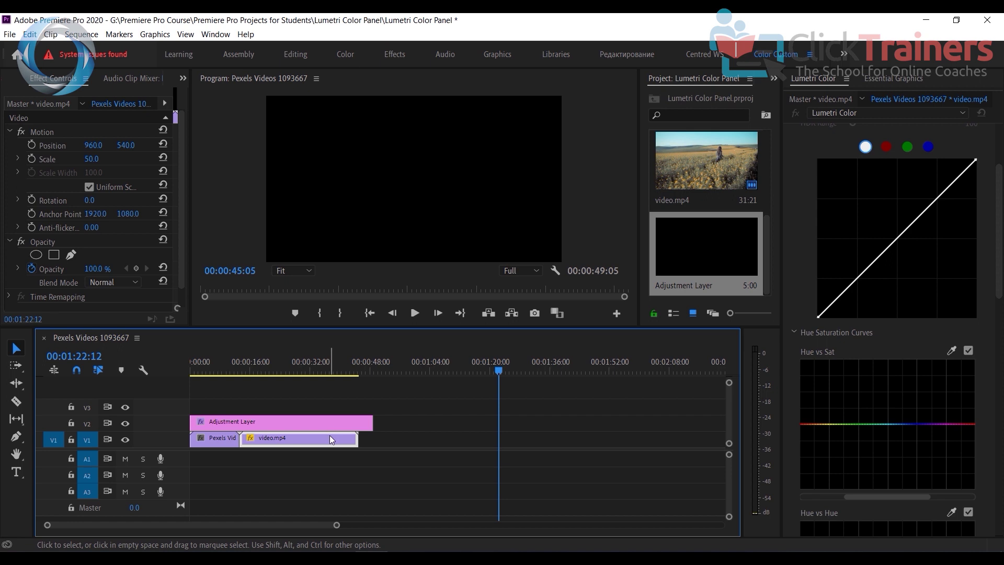
- Preview the field clip at 00:00:30:27 and compare the Lumetri settings of video.mp4 and the adjustment layer
left_click_drag(302, 373, 307, 384)
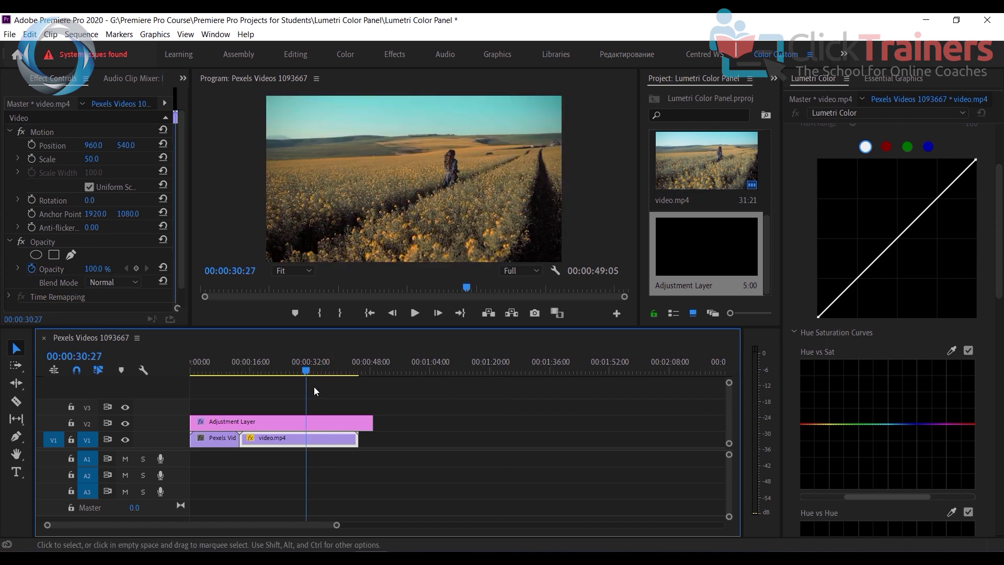
left_click(264, 421)
left_click(280, 441)
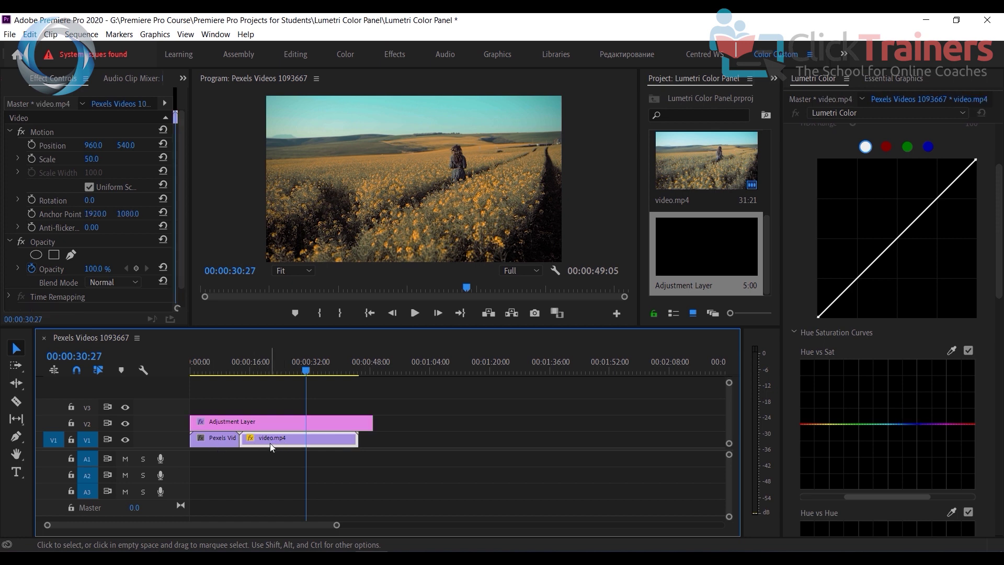
left_click(267, 422)
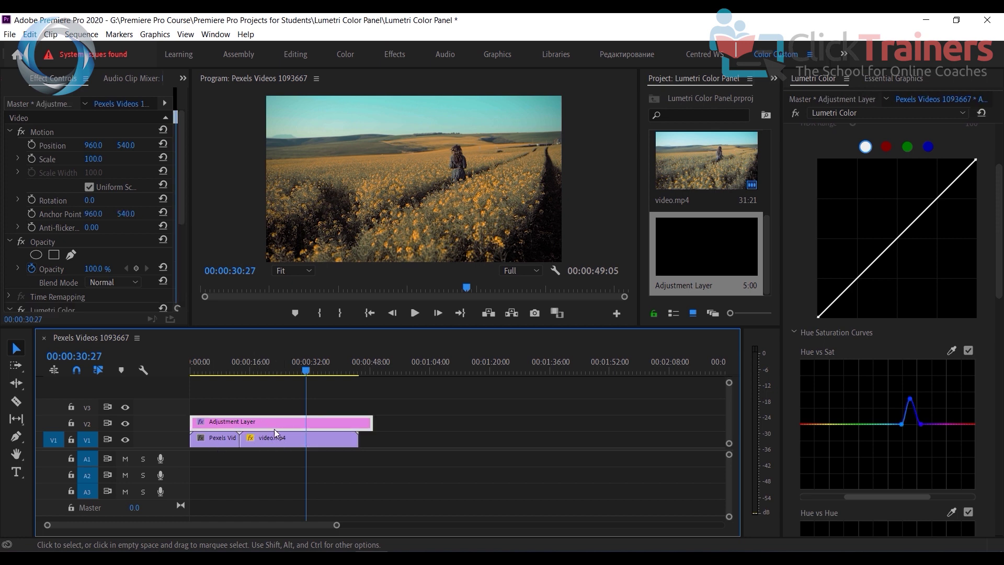
- Move video.mp4 clear of the adjustment layer to start at about 00:00:53, and preview it ungraded at 00:00:58:19
left_click(330, 441)
left_click_drag(332, 441, 482, 442)
left_click_drag(387, 368, 409, 371)
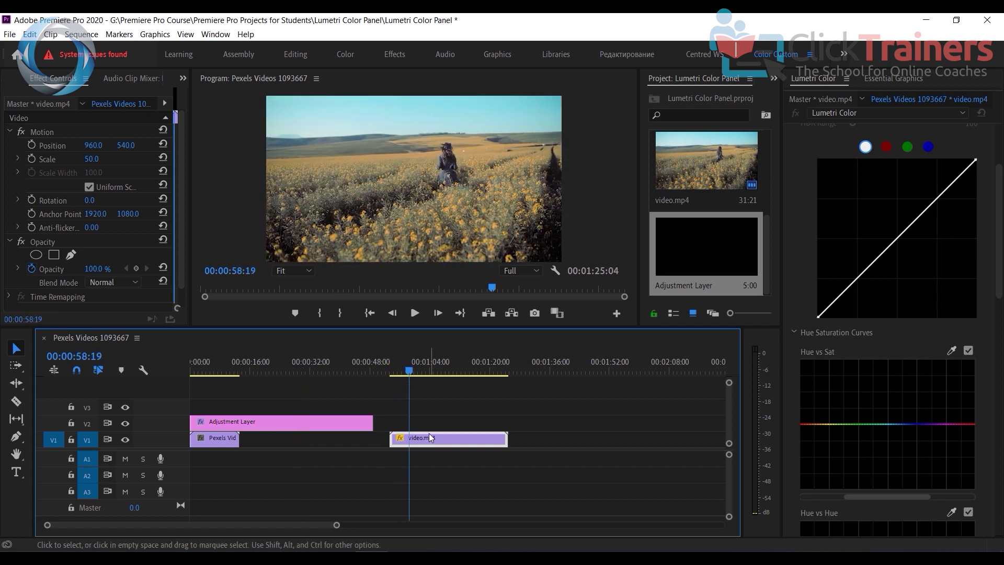
- Move video.mp4 to start at about 00:00:34, partly beneath the adjustment layer, and preview the covered part at 00:00:46:02
left_click_drag(431, 439, 359, 448)
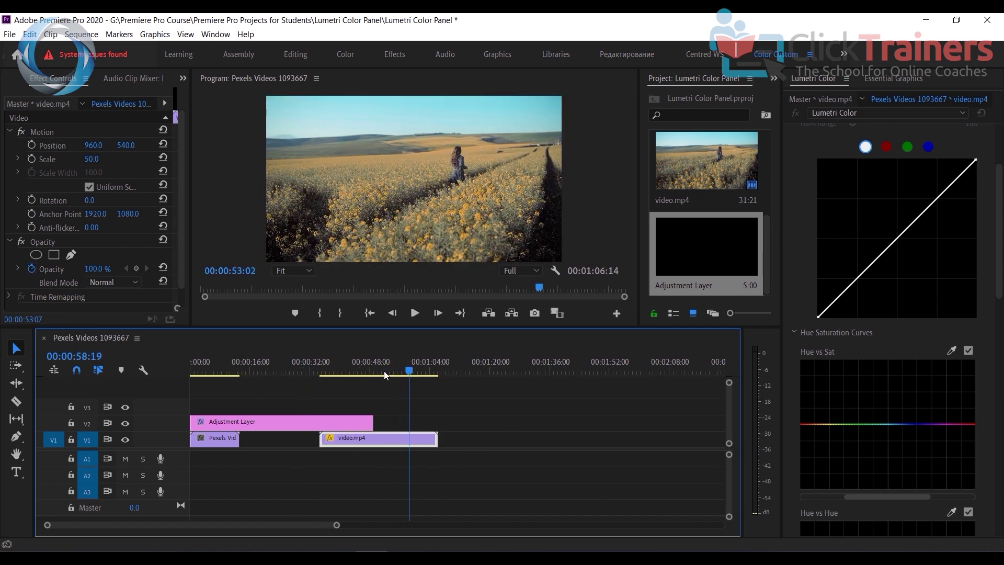
left_click_drag(384, 371, 363, 387)
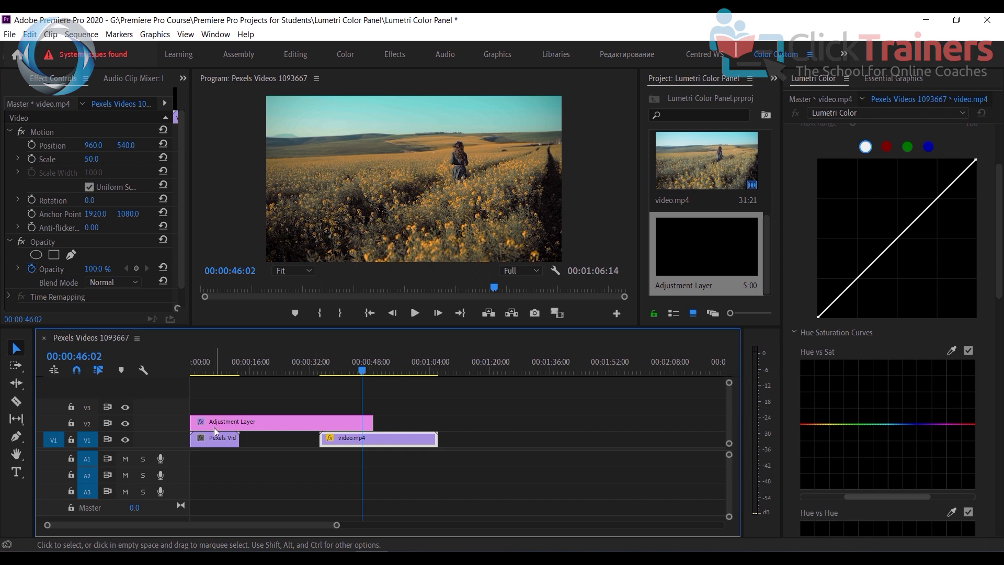
left_click(272, 422)
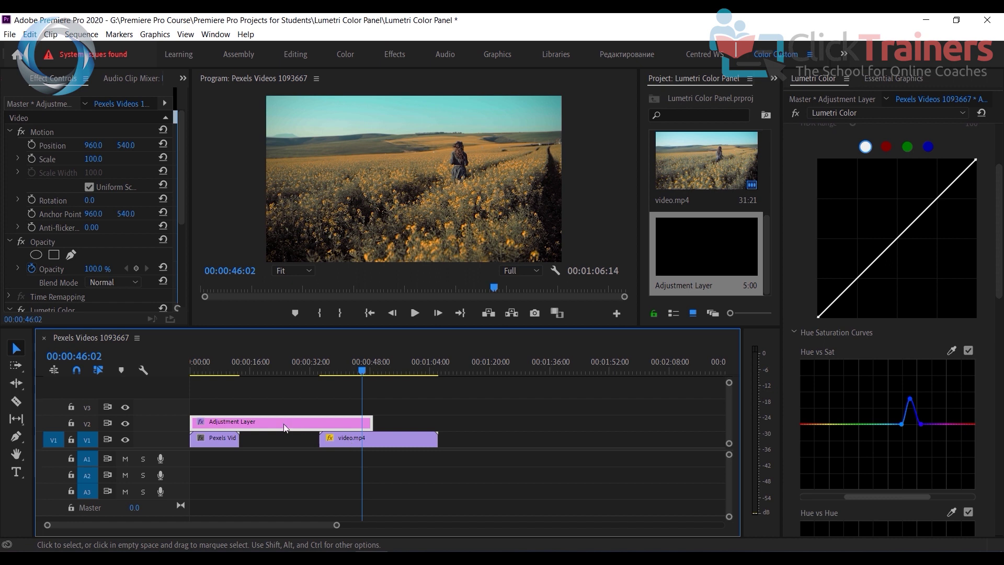
- Move video.mp4 fully beneath the adjustment layer to start at about 00:00:14, and select the beach clip
left_click_drag(337, 442, 260, 443)
left_click(340, 422)
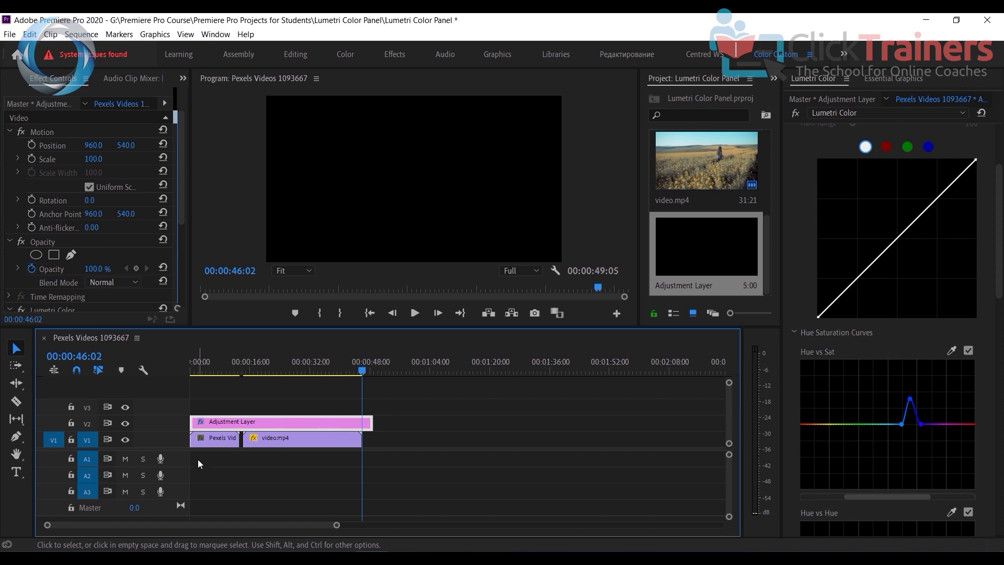
left_click(214, 442)
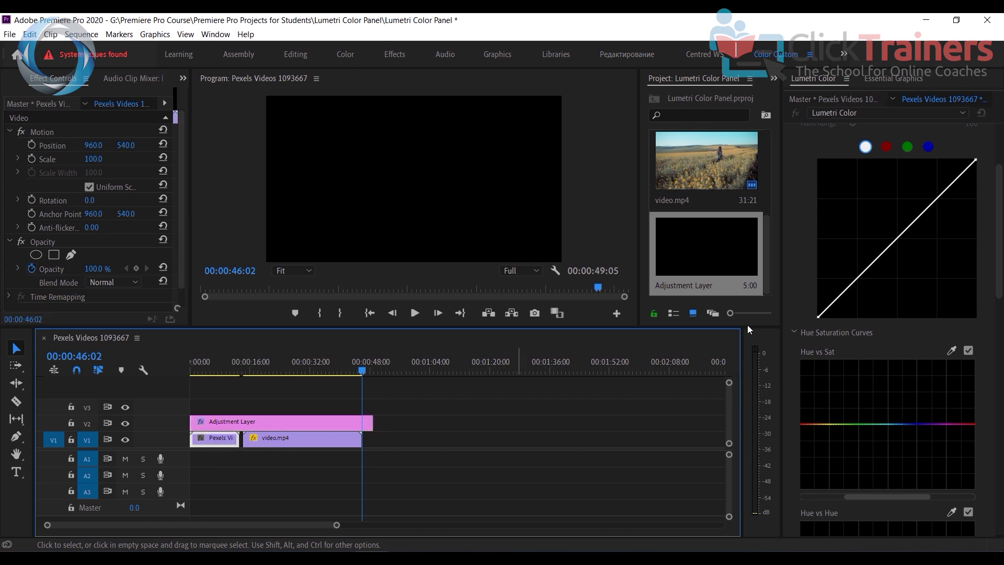